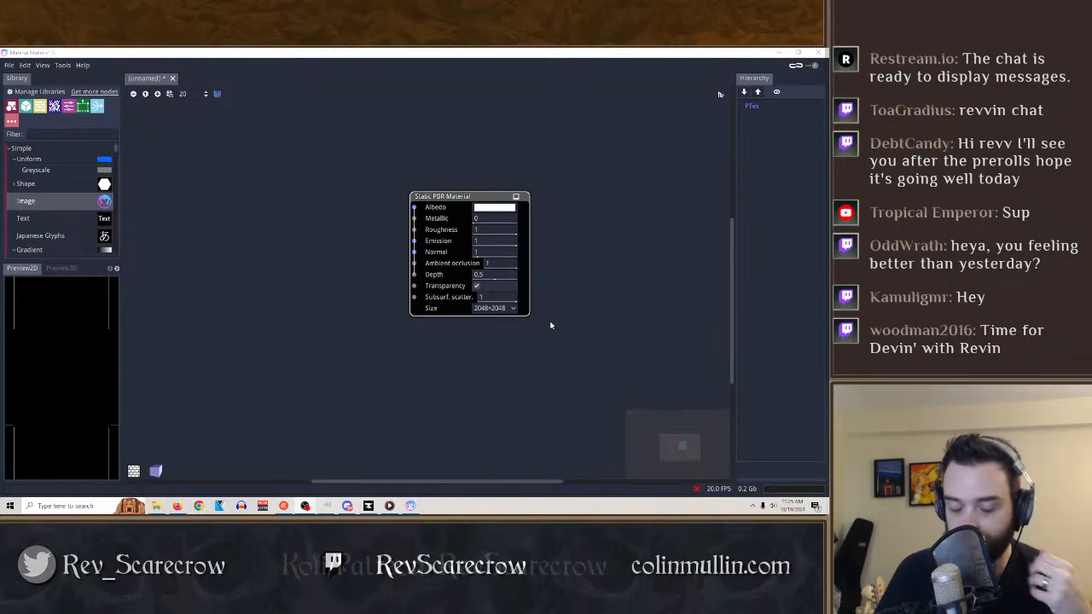
Add a Beehive pattern node to the graph and arrange it ahead of the Static PBR Material node.
{"action": "left_click_drag", "start_coordinate": [455, 196], "coordinate": [300, 147]}
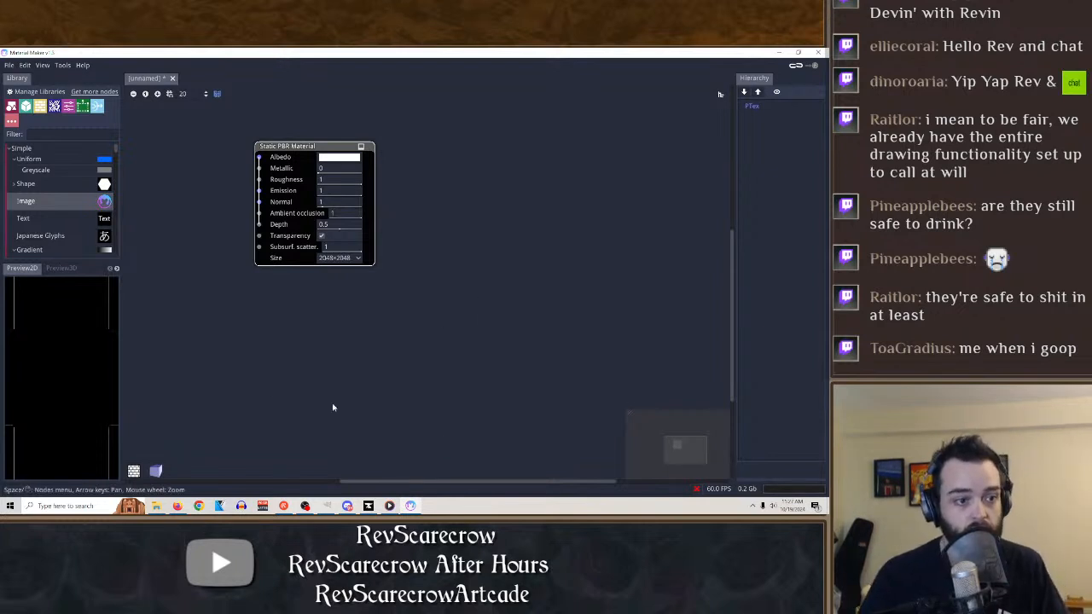
{"action": "scroll", "coordinate": [47, 220], "scroll_direction": "down", "scroll_amount": 3}
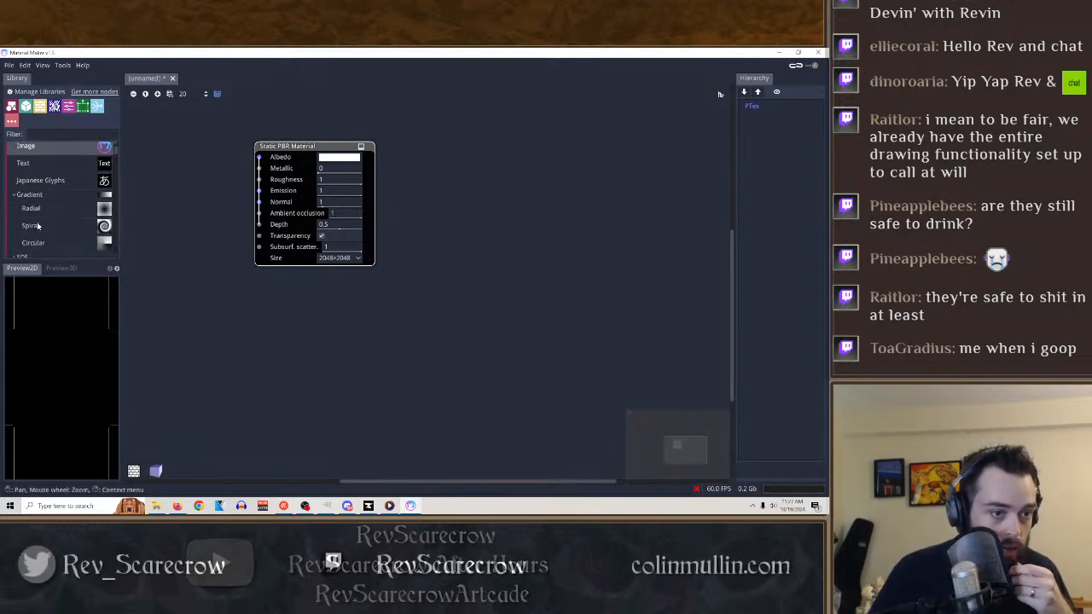
{"action": "left_click", "coordinate": [37, 209]}
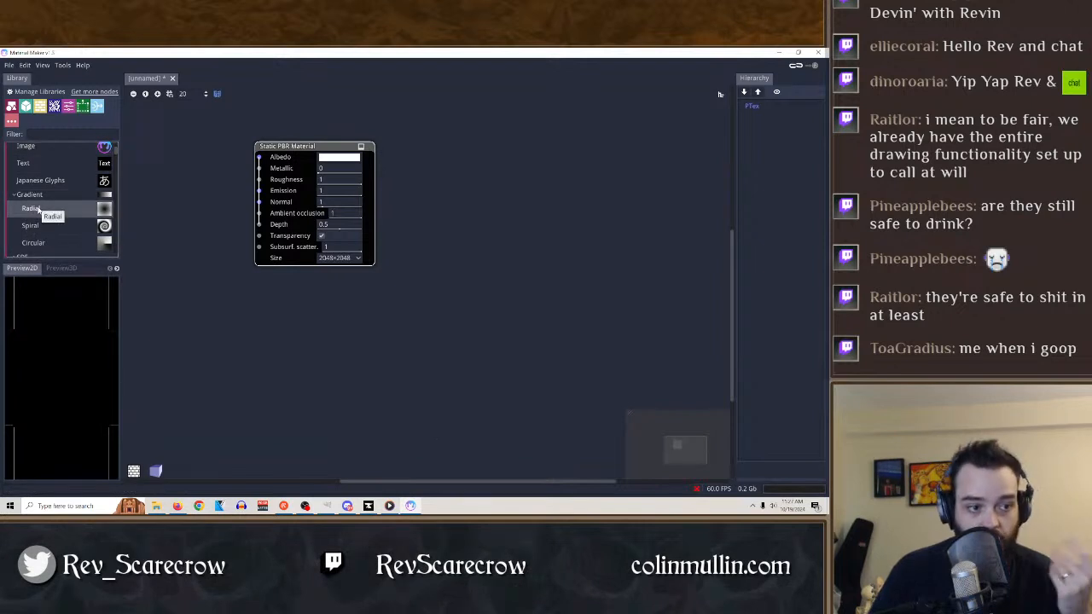
{"action": "scroll", "coordinate": [83, 232], "scroll_direction": "down", "scroll_amount": 3}
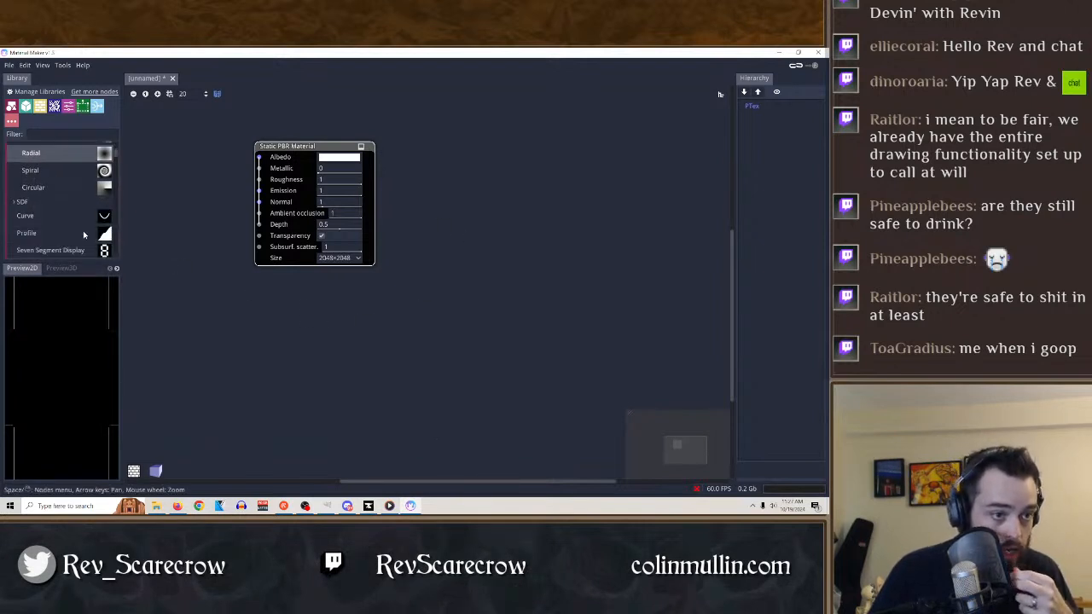
{"action": "scroll", "coordinate": [78, 229], "scroll_direction": "down", "scroll_amount": 8}
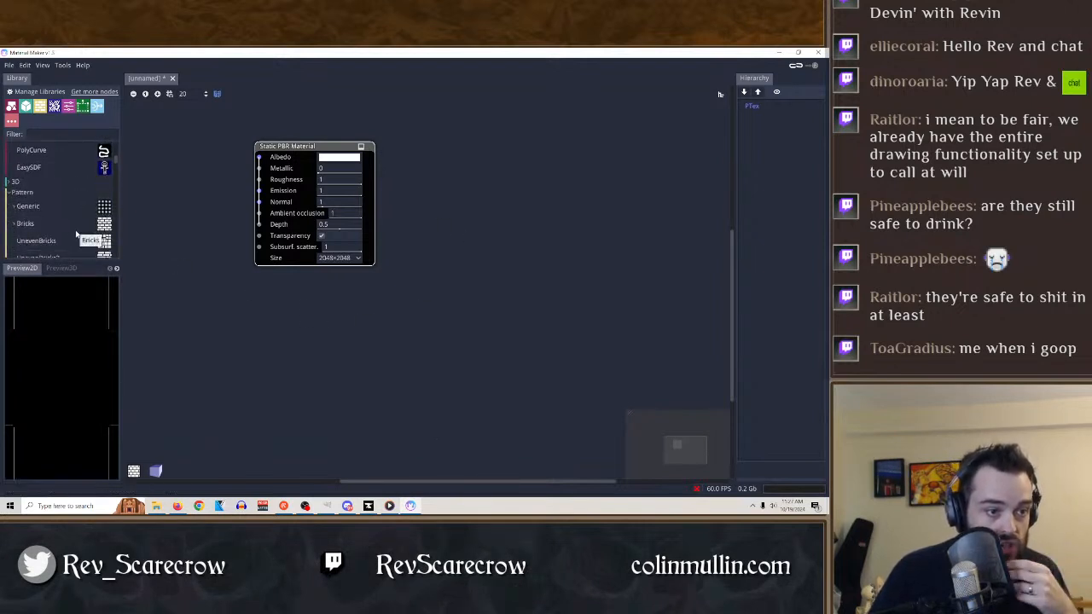
{"action": "scroll", "coordinate": [76, 236], "scroll_direction": "down", "scroll_amount": 5}
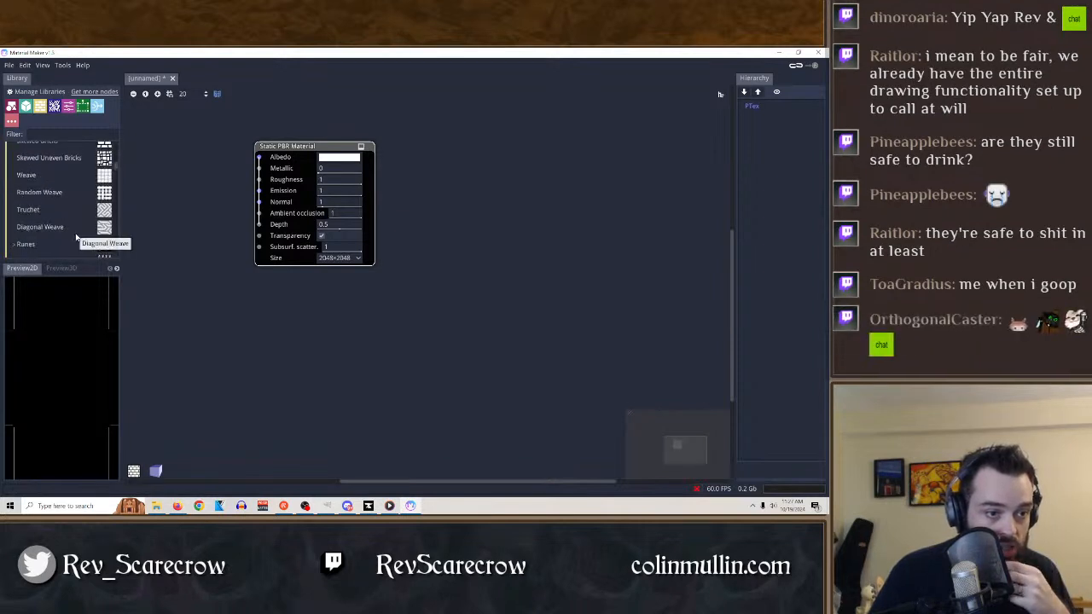
{"action": "scroll", "coordinate": [76, 235], "scroll_direction": "down", "scroll_amount": 3}
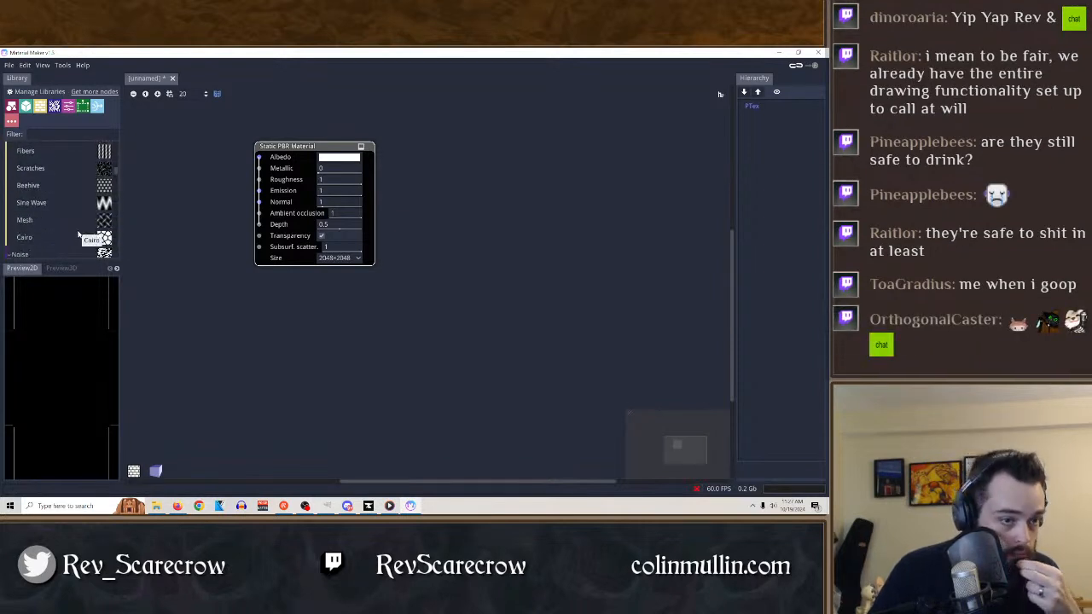
{"action": "scroll", "coordinate": [51, 223], "scroll_direction": "down", "scroll_amount": 2}
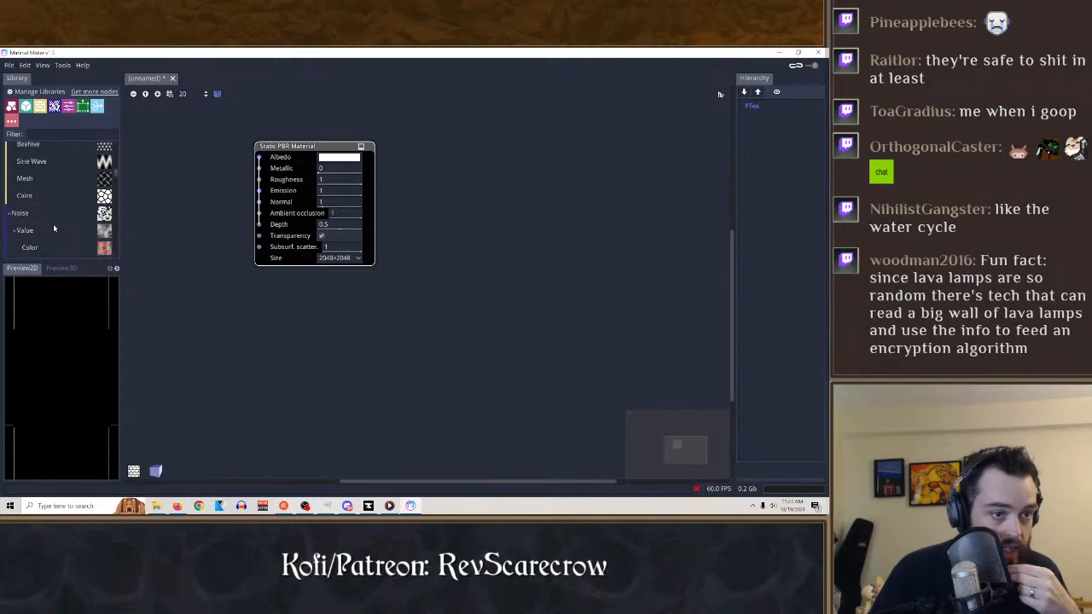
{"action": "scroll", "coordinate": [52, 223], "scroll_direction": "up", "scroll_amount": 2}
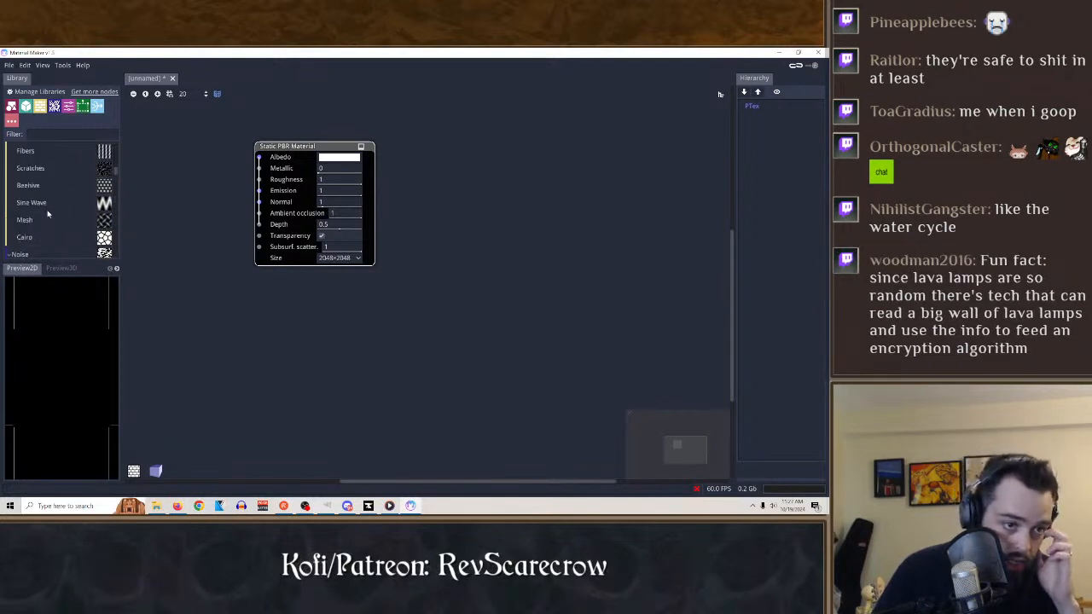
{"action": "scroll", "coordinate": [49, 214], "scroll_direction": "up", "scroll_amount": 1}
{"action": "left_click_drag", "start_coordinate": [38, 200], "coordinate": [470, 163]}
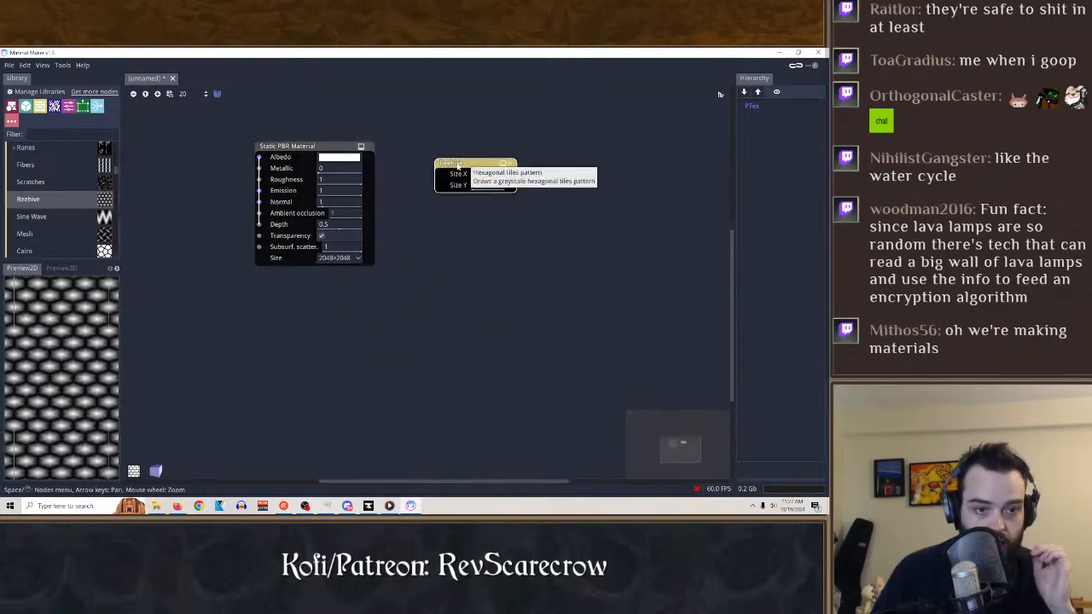
{"action": "left_click_drag", "start_coordinate": [313, 147], "coordinate": [600, 218]}
{"action": "left_click_drag", "start_coordinate": [467, 168], "coordinate": [317, 189]}
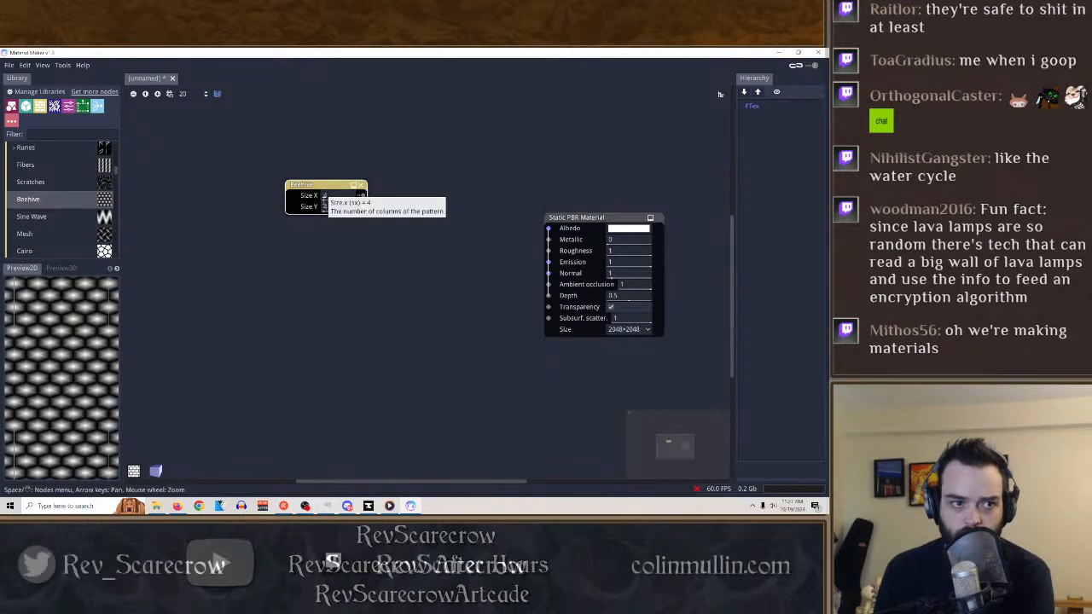
Reopen the recent material river texture.ptex and select its Blend node for previewing.
{"action": "left_click", "coordinate": [10, 65]}
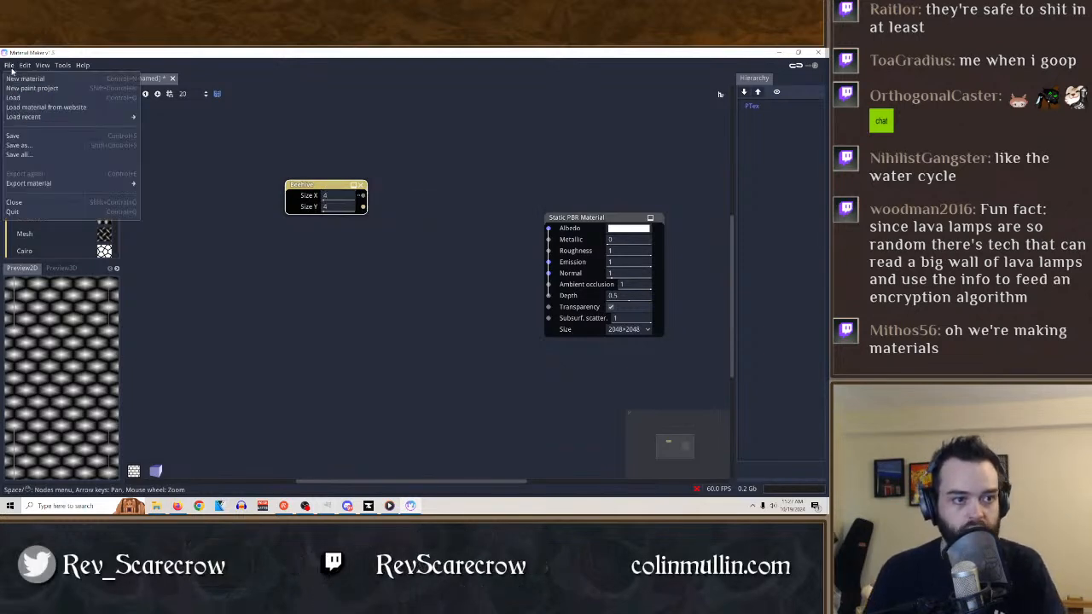
{"action": "mouse_move", "coordinate": [102, 117]}
{"action": "left_click", "coordinate": [217, 118]}
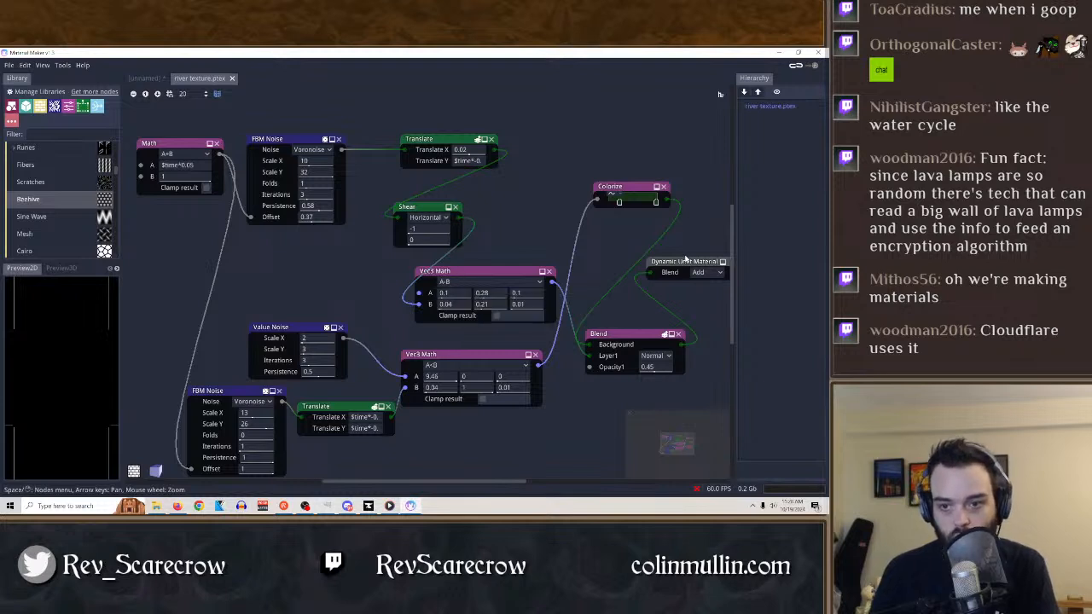
{"action": "left_click", "coordinate": [645, 335]}
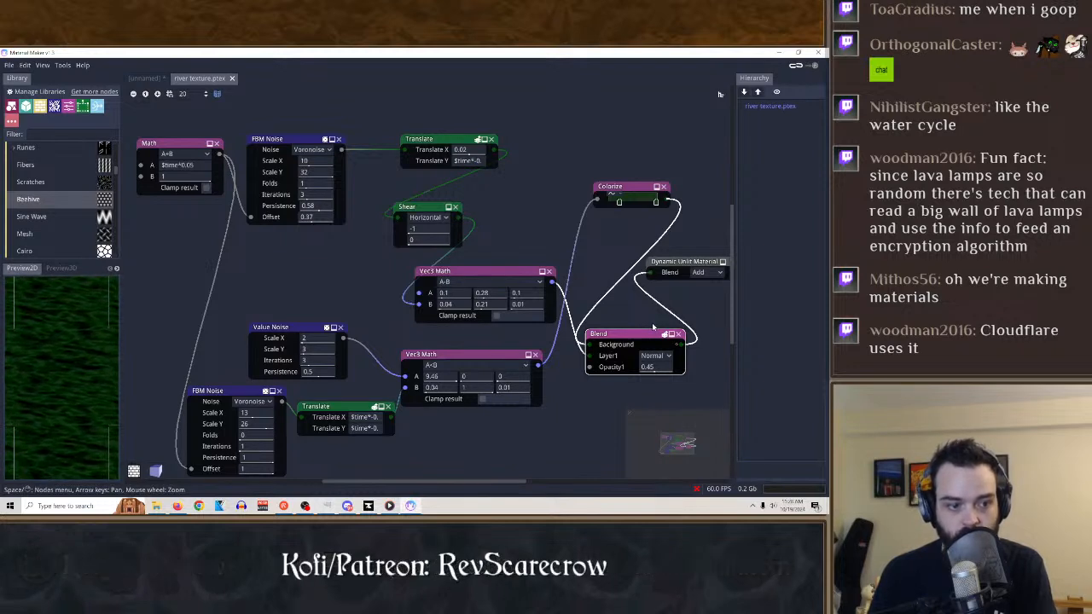
Try the Vertical direction on the Shear node and switch it back to Horizontal.
{"action": "left_click", "coordinate": [429, 218]}
{"action": "left_click", "coordinate": [432, 241]}
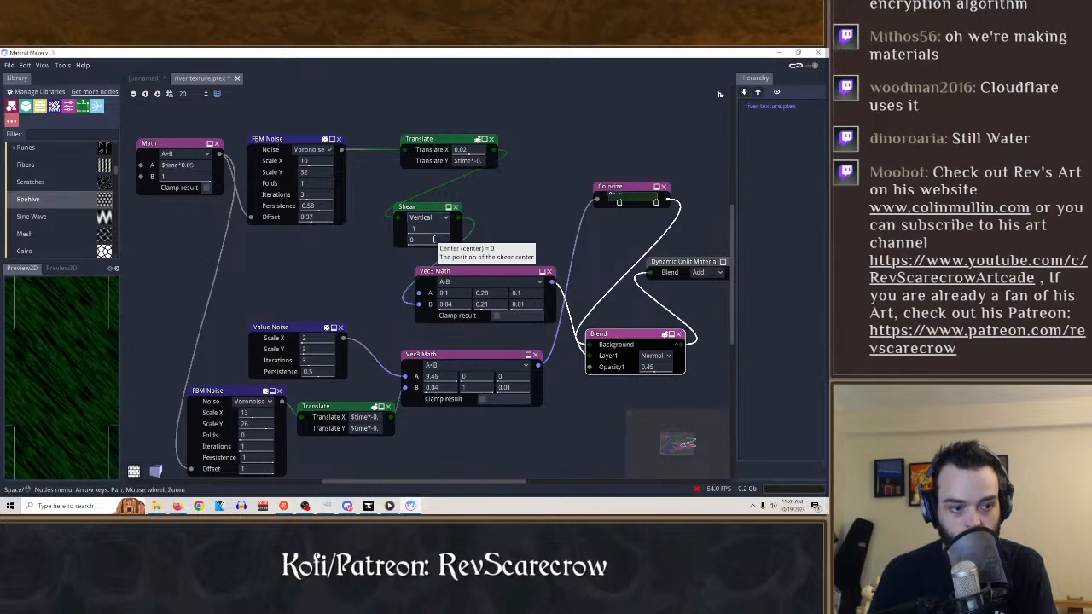
{"action": "left_click", "coordinate": [430, 219]}
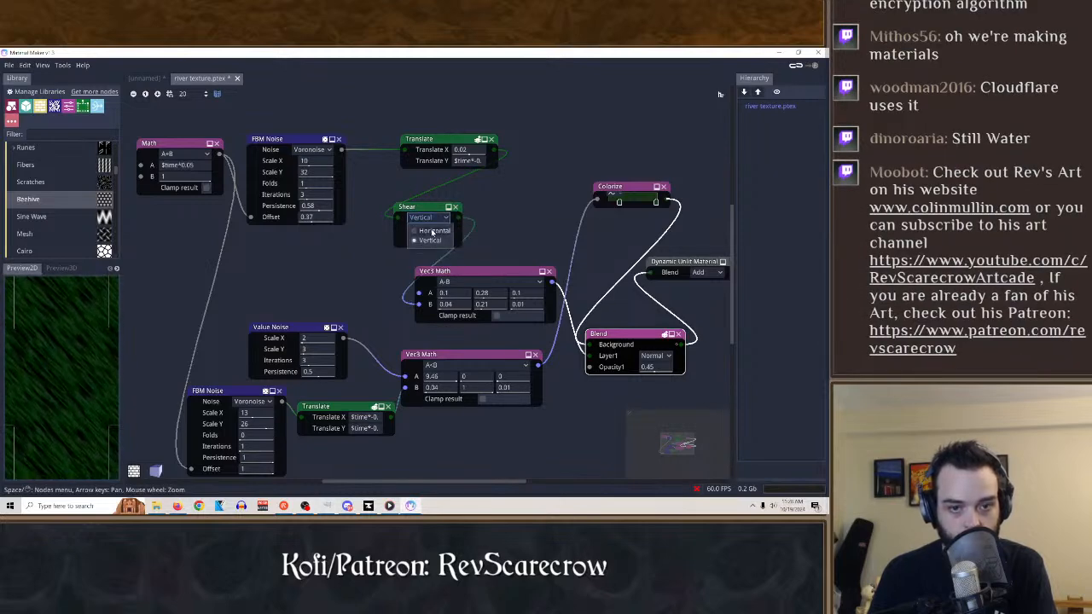
{"action": "left_click", "coordinate": [431, 228]}
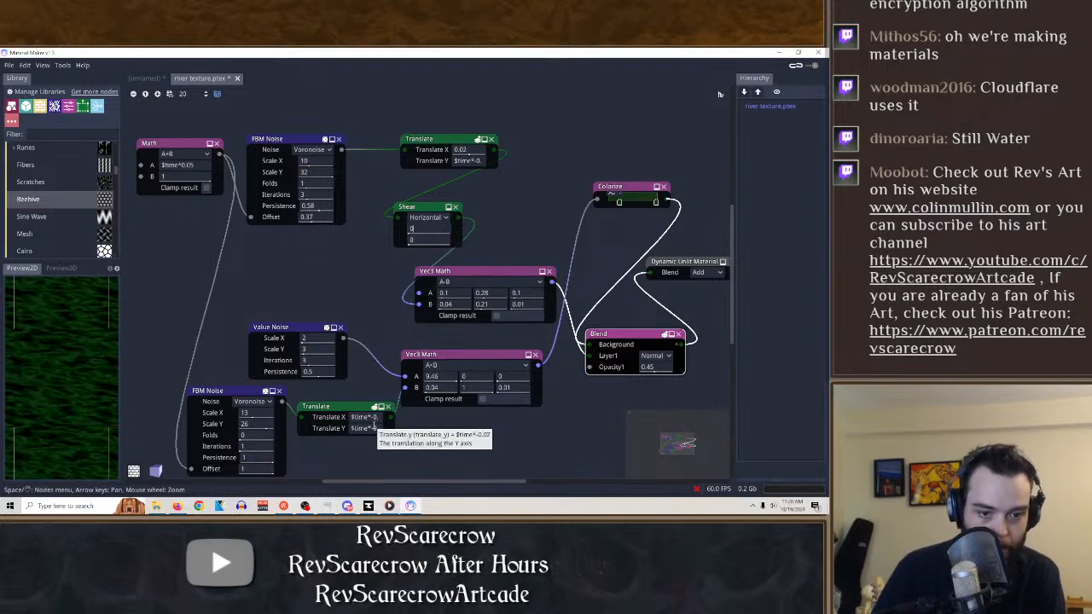
Set the Shear node's shear amount to 0.
{"action": "left_click", "coordinate": [439, 228]}
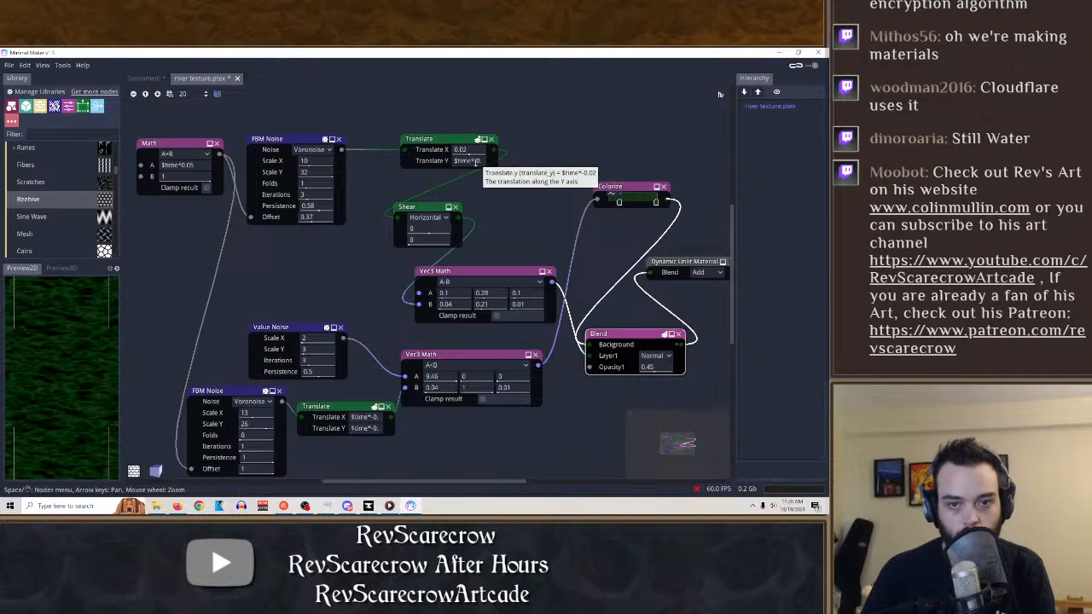
Set Translate X of the Translate node feeding the Shear node to $time*-0.02.
{"action": "key", "text": "ctrl+a"}
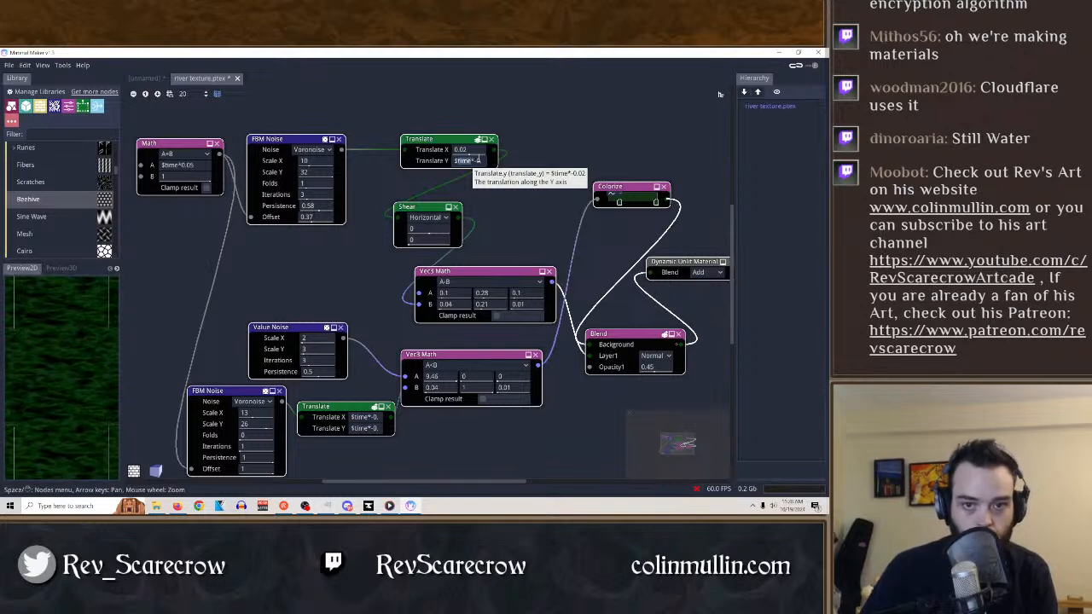
{"action": "key", "text": "Home"}
{"action": "key", "text": "shift+Right"}
{"action": "key", "text": "shift+Right"}
{"action": "key", "text": "shift+Right"}
{"action": "key", "text": "shift+Right"}
{"action": "key", "text": "shift+Right"}
{"action": "key", "text": "shift+Right"}
{"action": "key", "text": "shift+Right"}
{"action": "key", "text": "shift+Right"}
{"action": "key", "text": "shift+Right"}
{"action": "key", "text": "shift+Right"}
{"action": "key", "text": "shift+Right"}
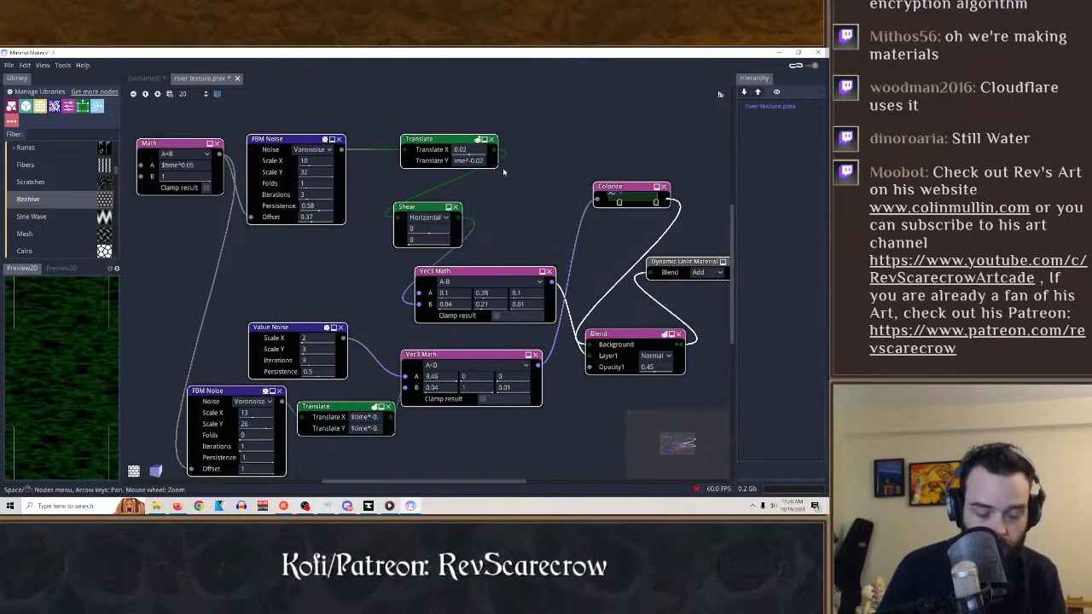
{"action": "type", "text": "$toim"}
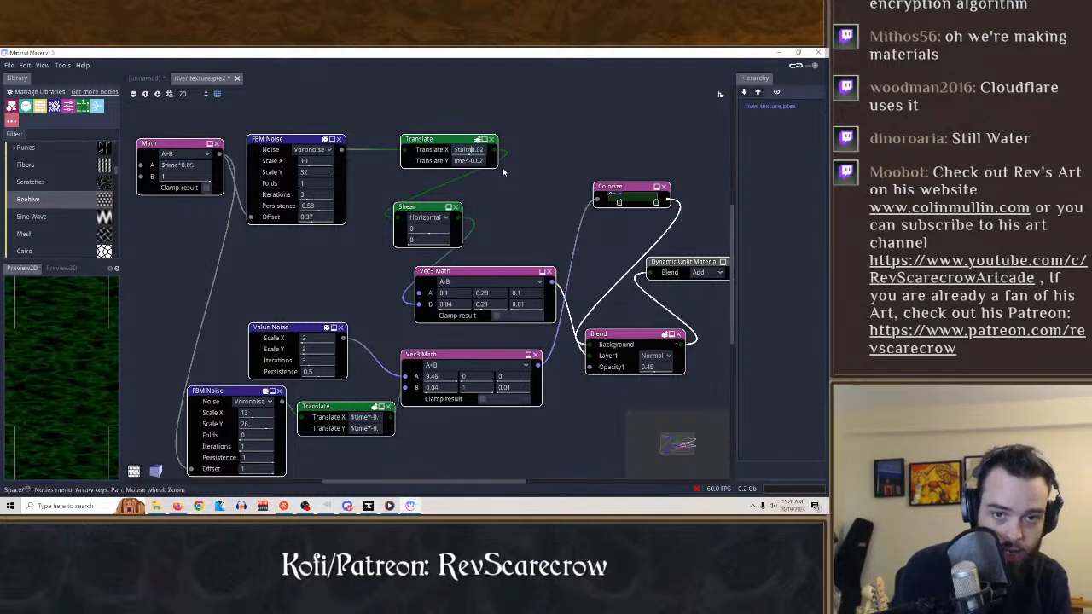
{"action": "key", "text": "BackSpace"}
{"action": "key", "text": "BackSpace"}
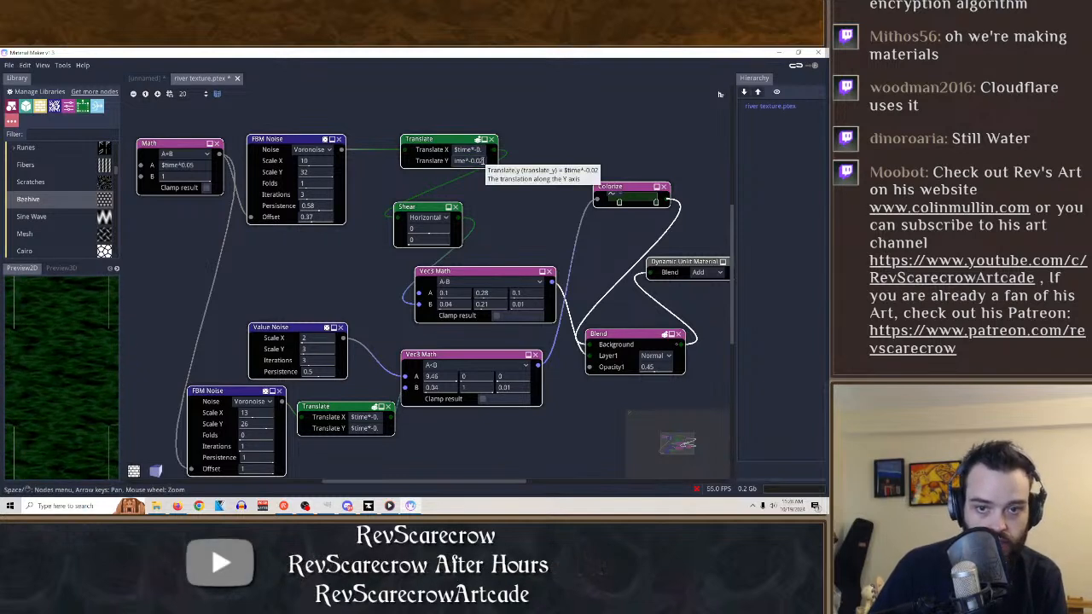
Set Translate Y of that same Translate node to .02.
{"action": "key", "text": "ctrl+a"}
{"action": "key", "text": "BackSpace"}
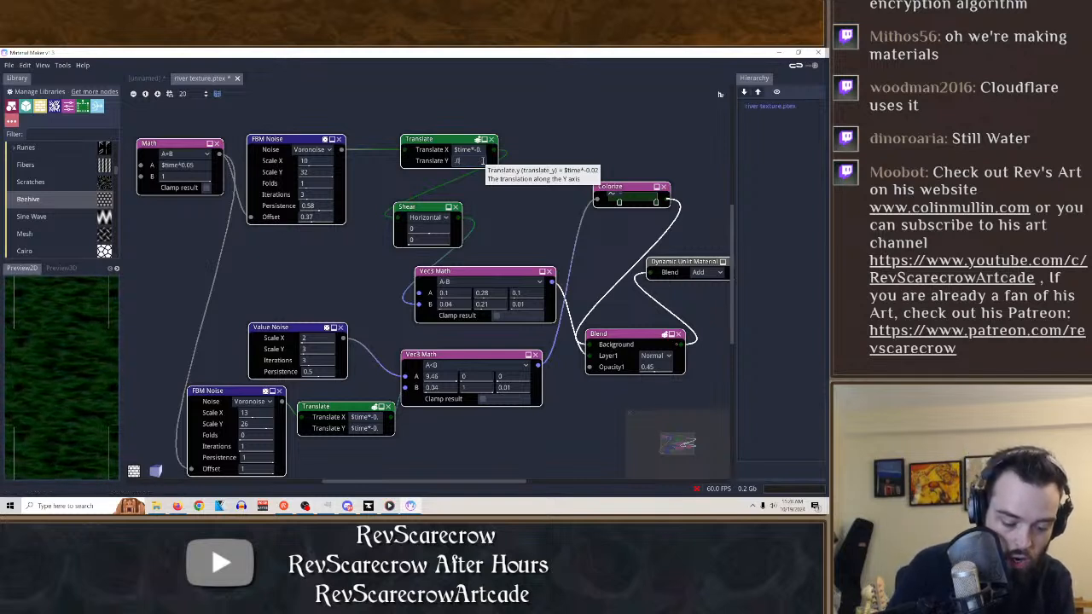
{"action": "type", "text": ".02"}
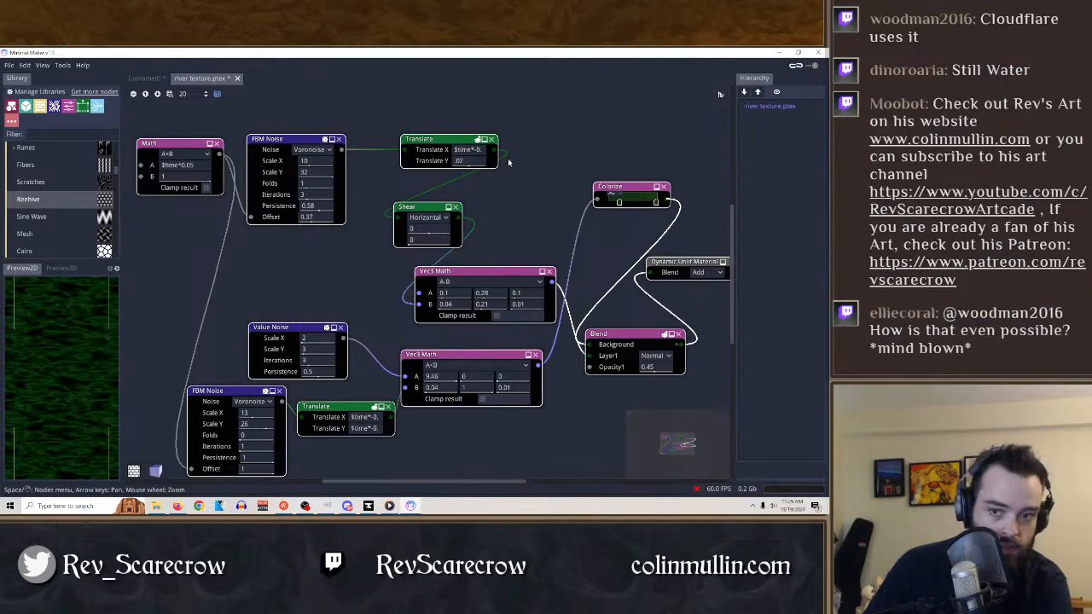
Check the material in the 3D preview and return to the 2D preview.
{"action": "left_click", "coordinate": [633, 189]}
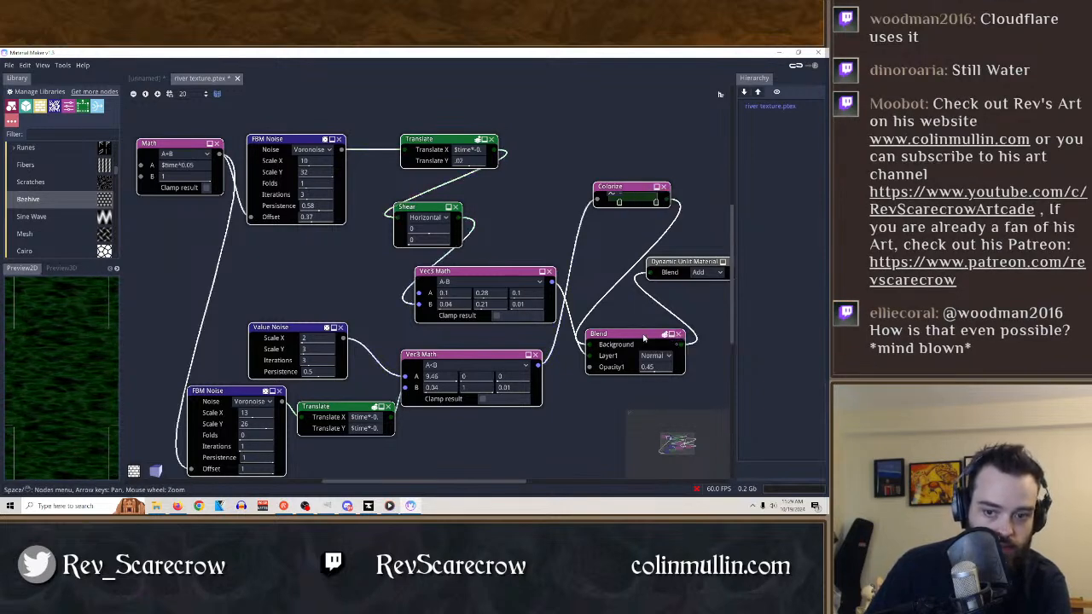
{"action": "left_click", "coordinate": [72, 268]}
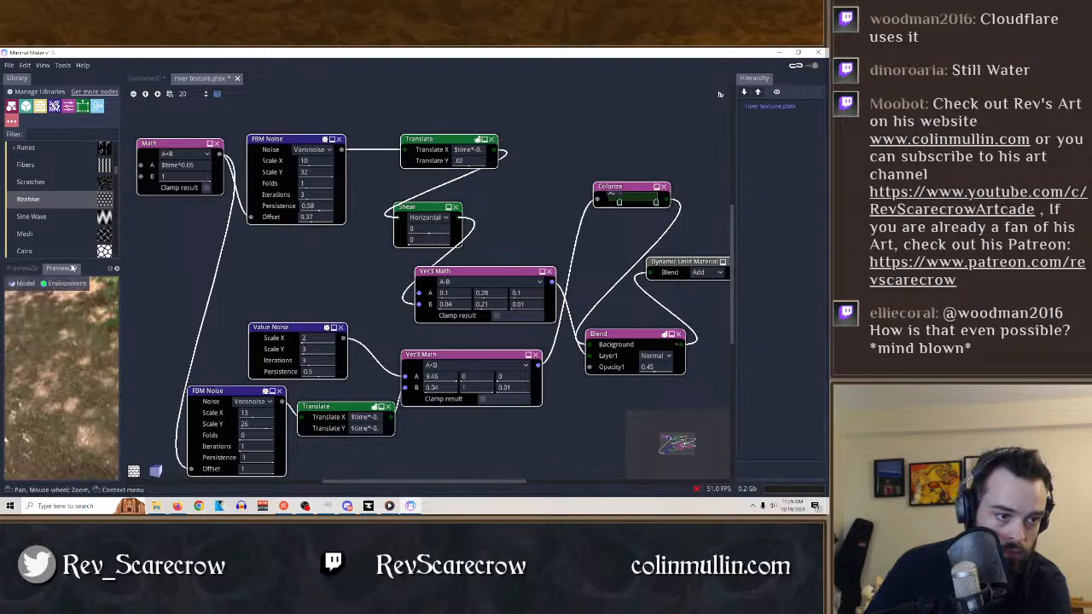
{"action": "left_click", "coordinate": [29, 268]}
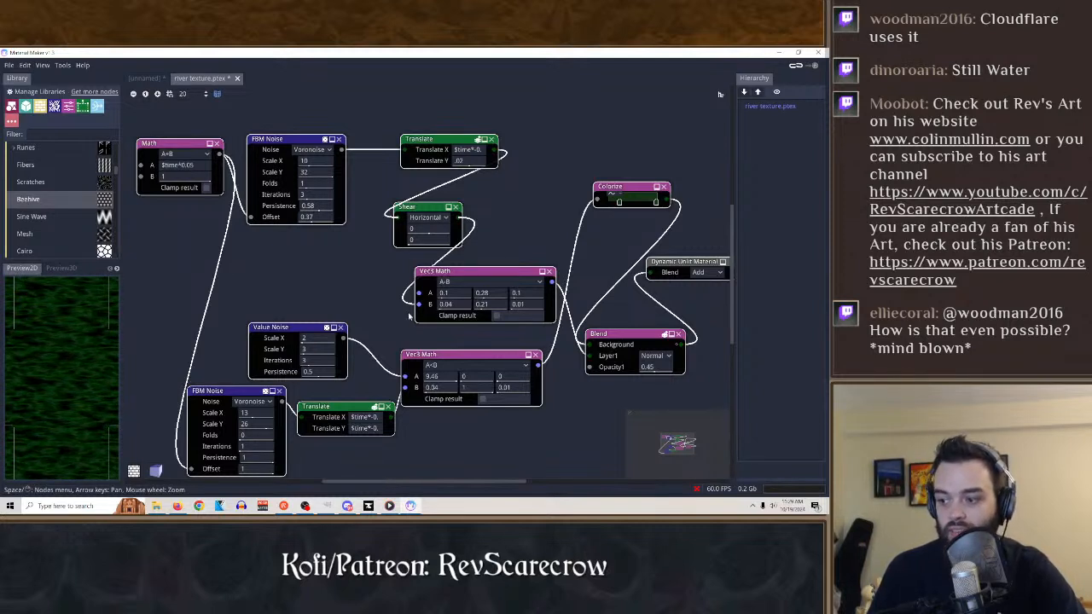
Export the material for Godot as a CanvasItem material named water texture left right.tres.
{"action": "left_click", "coordinate": [8, 66]}
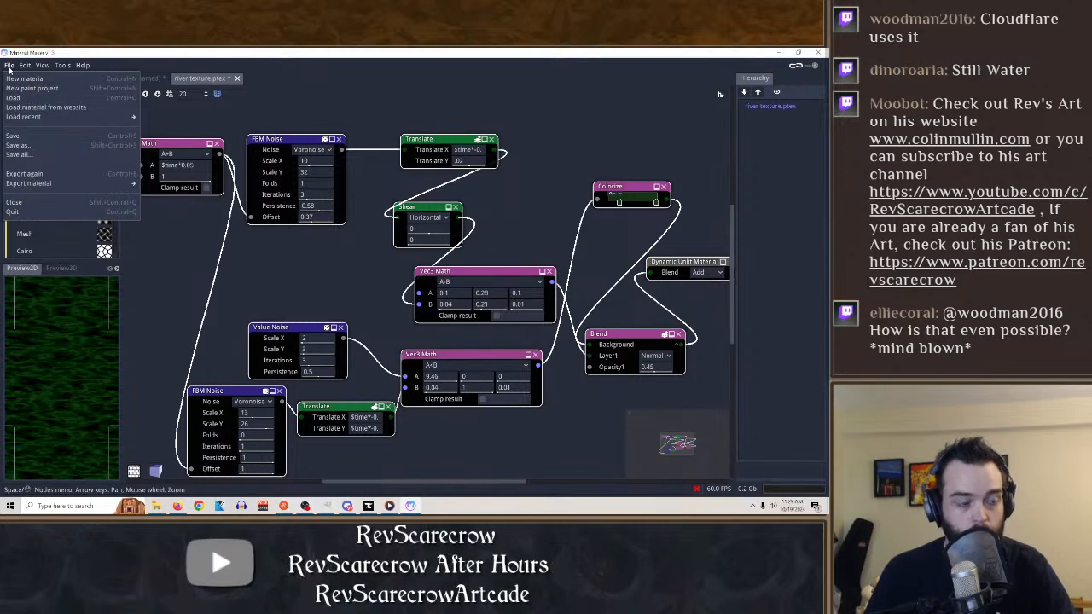
{"action": "mouse_move", "coordinate": [54, 185]}
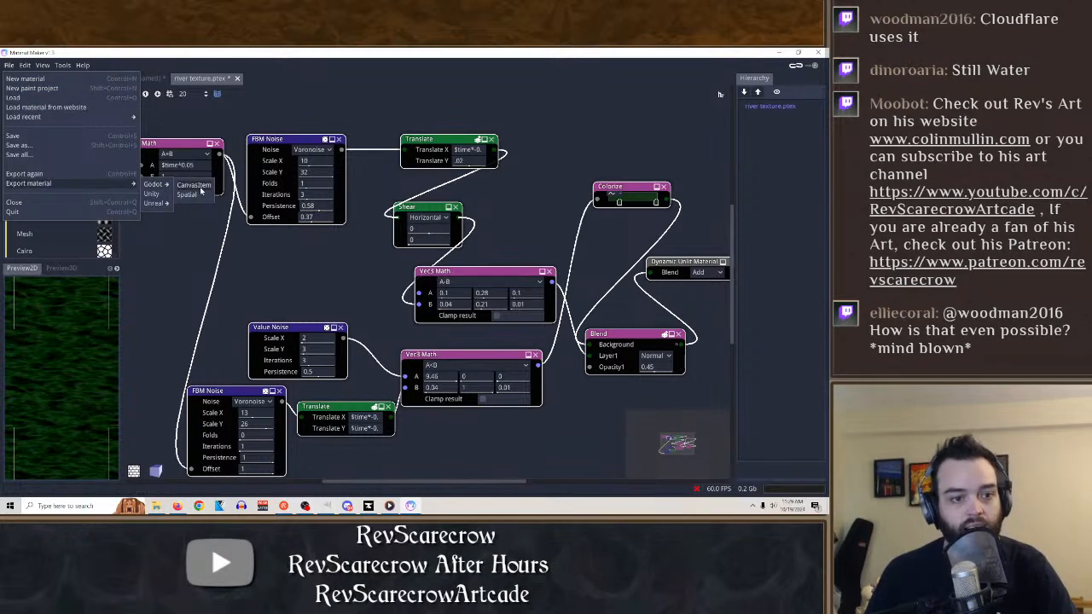
{"action": "left_click", "coordinate": [196, 185]}
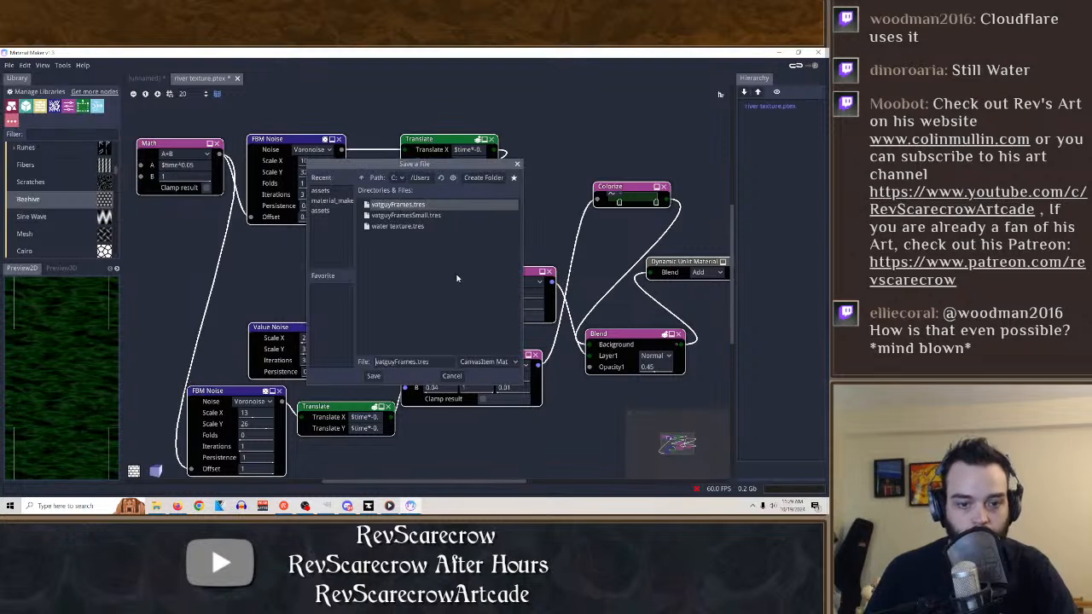
{"action": "left_click", "coordinate": [398, 226]}
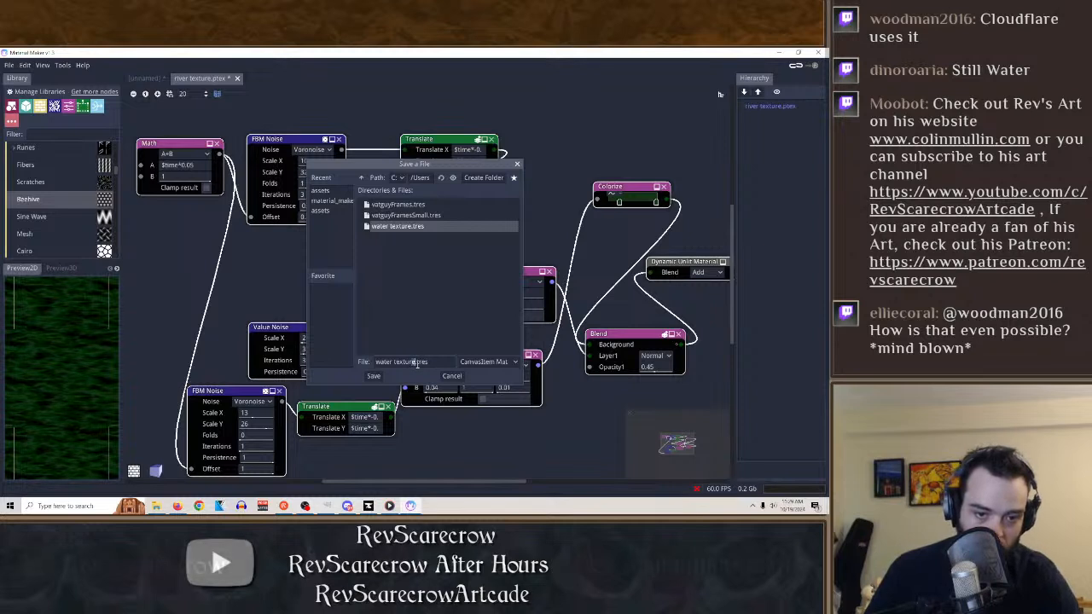
{"action": "type", "text": "left right"}
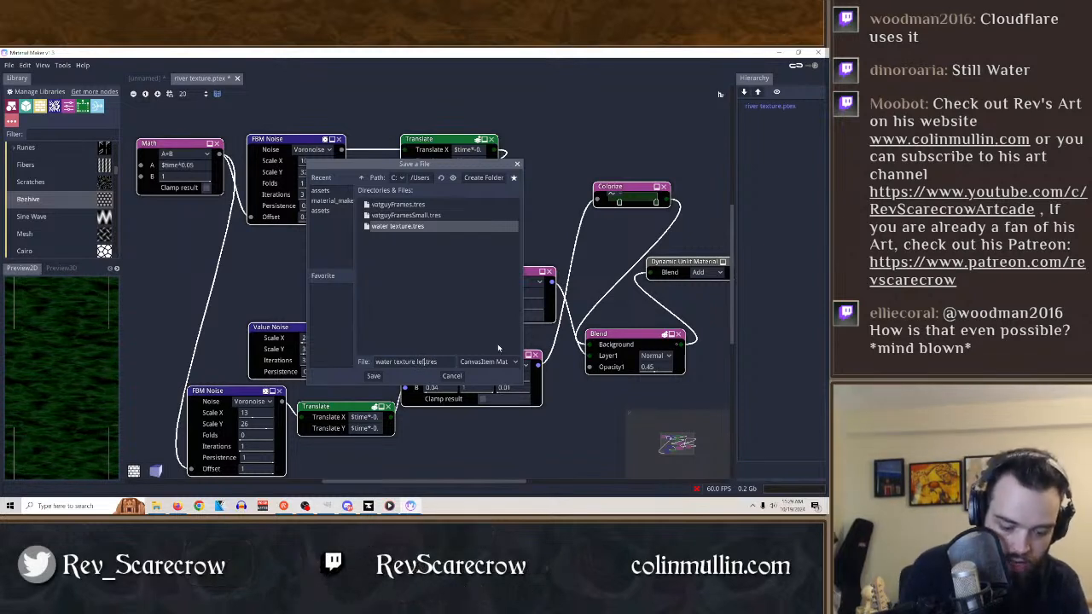
{"action": "left_click", "coordinate": [373, 376]}
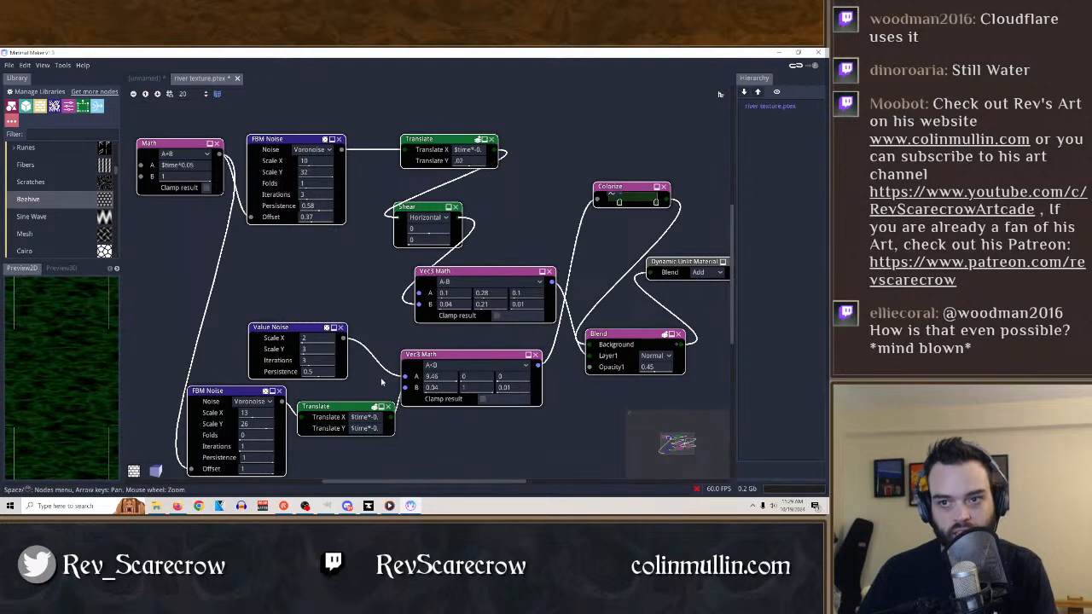
Create a new material.
{"action": "left_click", "coordinate": [9, 65]}
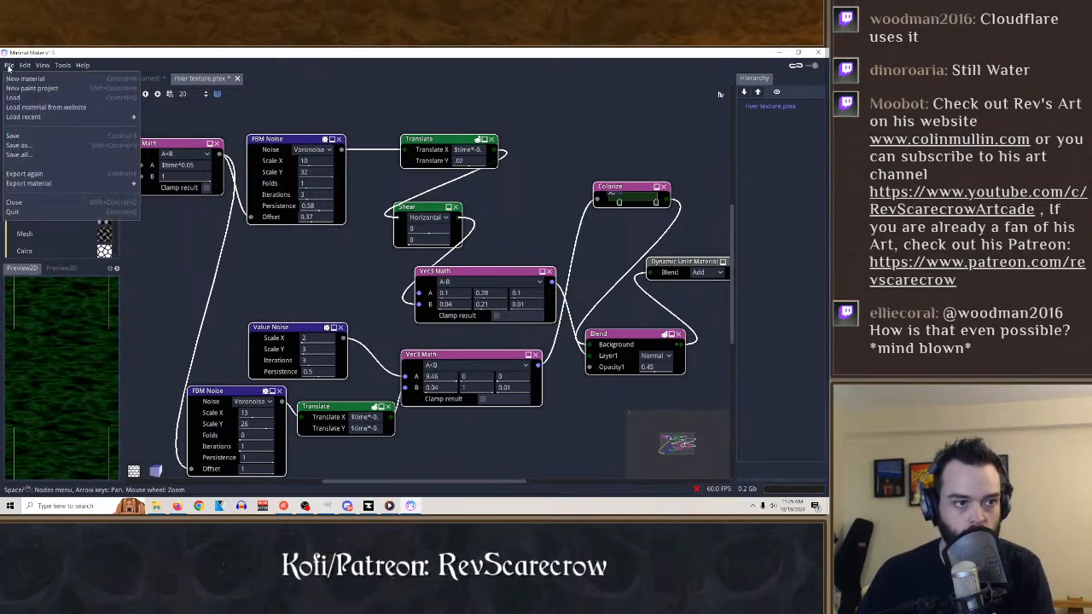
{"action": "left_click", "coordinate": [19, 78]}
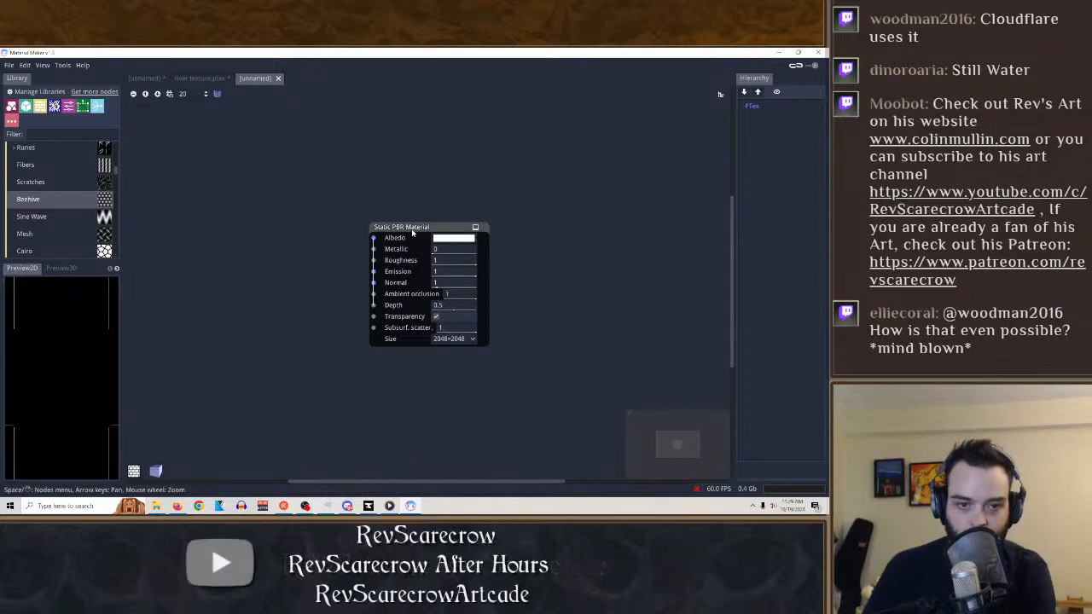
Add a Color Value Noise node below the material node and set Scale X to 7, Scale Y to 8 and Persistence to 0.15.
{"action": "left_click_drag", "start_coordinate": [418, 228], "coordinate": [421, 134]}
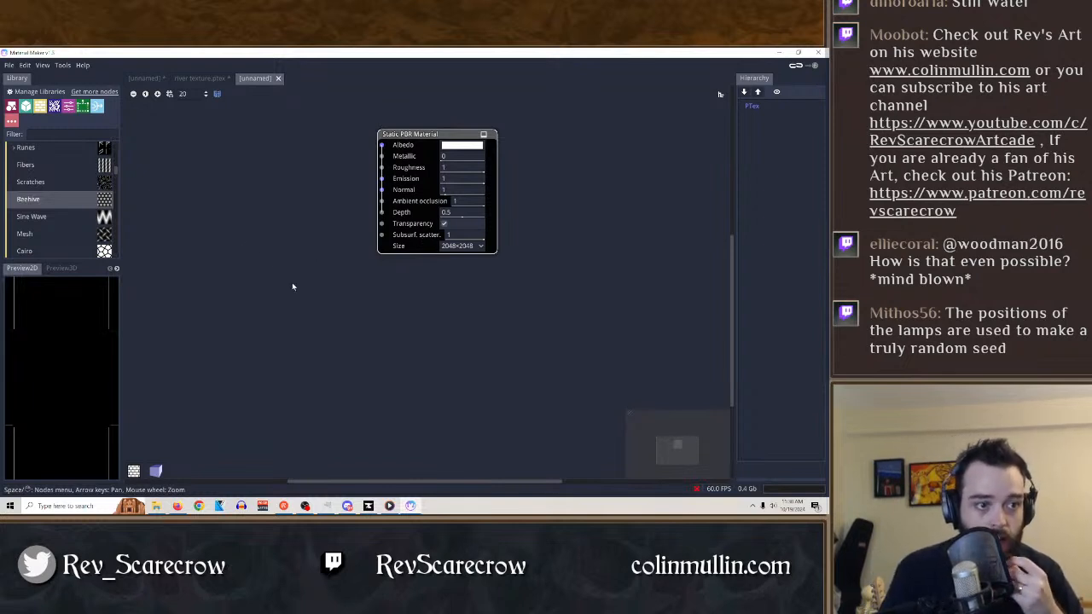
{"action": "scroll", "coordinate": [63, 220], "scroll_direction": "down", "scroll_amount": 10}
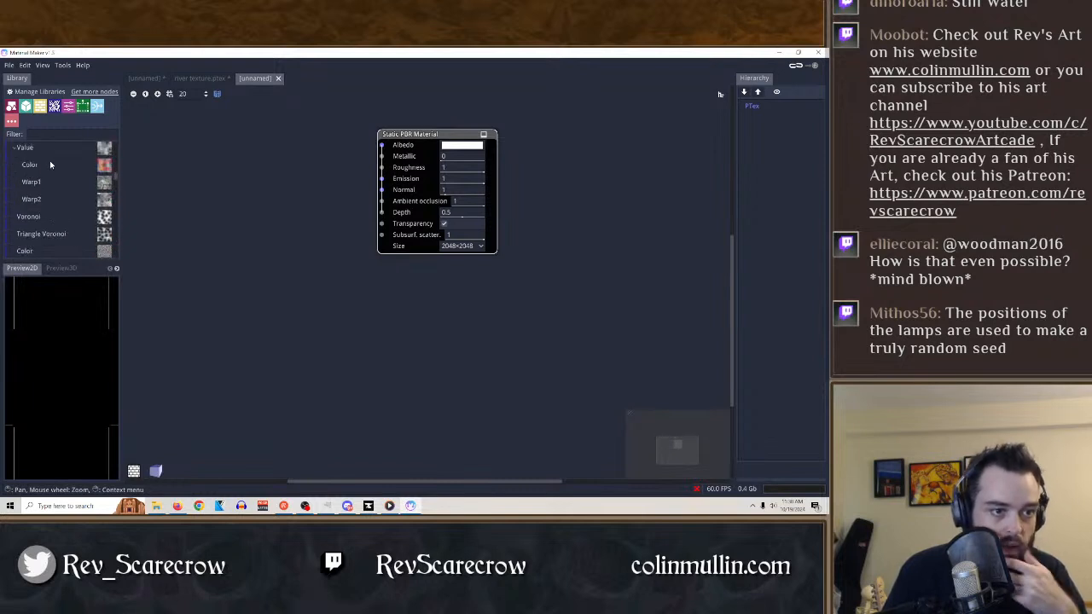
{"action": "left_click_drag", "start_coordinate": [30, 165], "coordinate": [292, 276]}
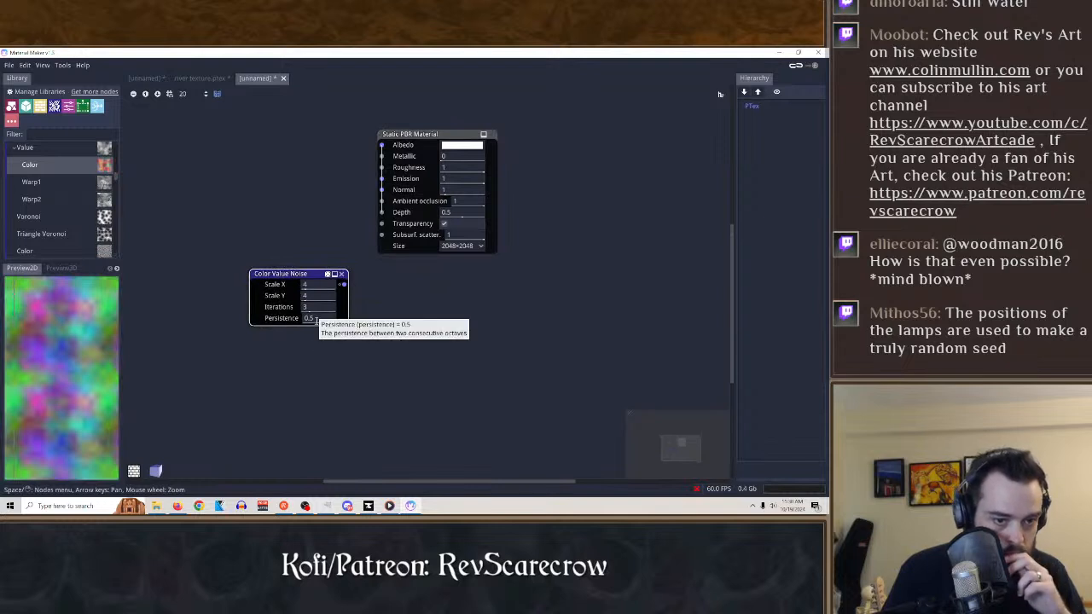
{"action": "left_click_drag", "start_coordinate": [304, 321], "coordinate": [272, 330]}
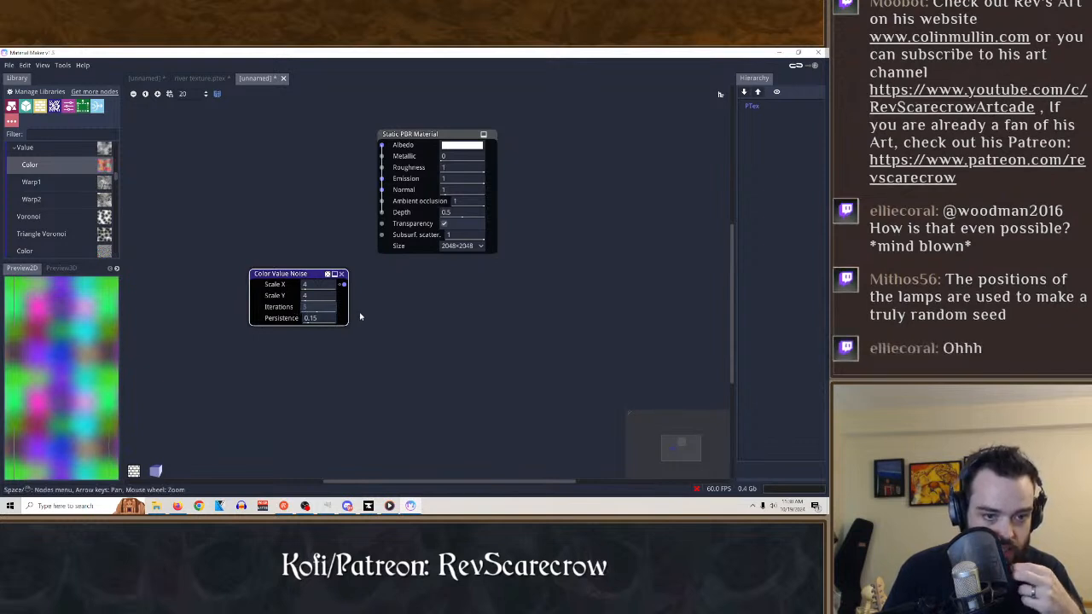
{"action": "mouse_move", "coordinate": [372, 314]}
{"action": "left_mouse_down"}
{"action": "mouse_move", "coordinate": [332, 313]}
{"action": "mouse_move", "coordinate": [341, 298]}
{"action": "mouse_move", "coordinate": [354, 303]}
{"action": "mouse_move", "coordinate": [291, 310]}
{"action": "mouse_move", "coordinate": [355, 293]}
{"action": "left_mouse_up"}
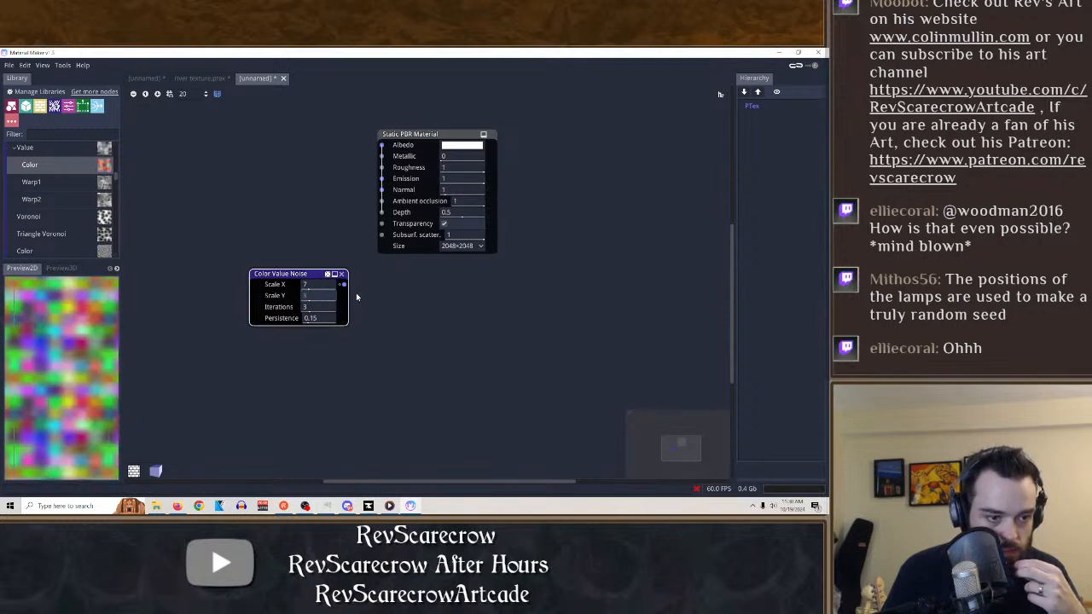
Add a Warp1 noise node and place it above the Color Value Noise node.
{"action": "left_click", "coordinate": [43, 183]}
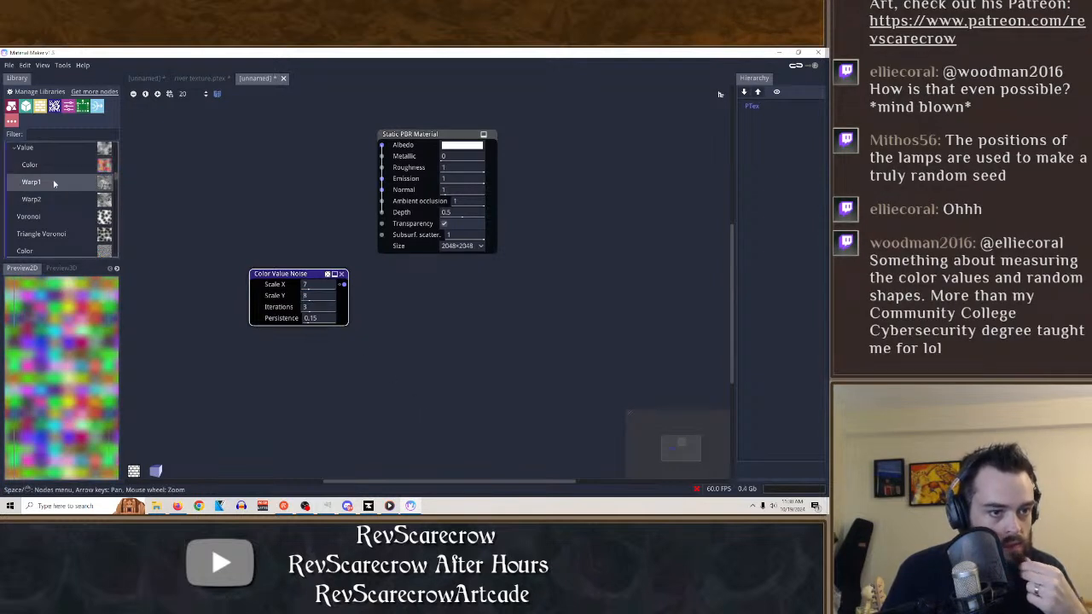
{"action": "left_click_drag", "start_coordinate": [43, 184], "coordinate": [416, 319]}
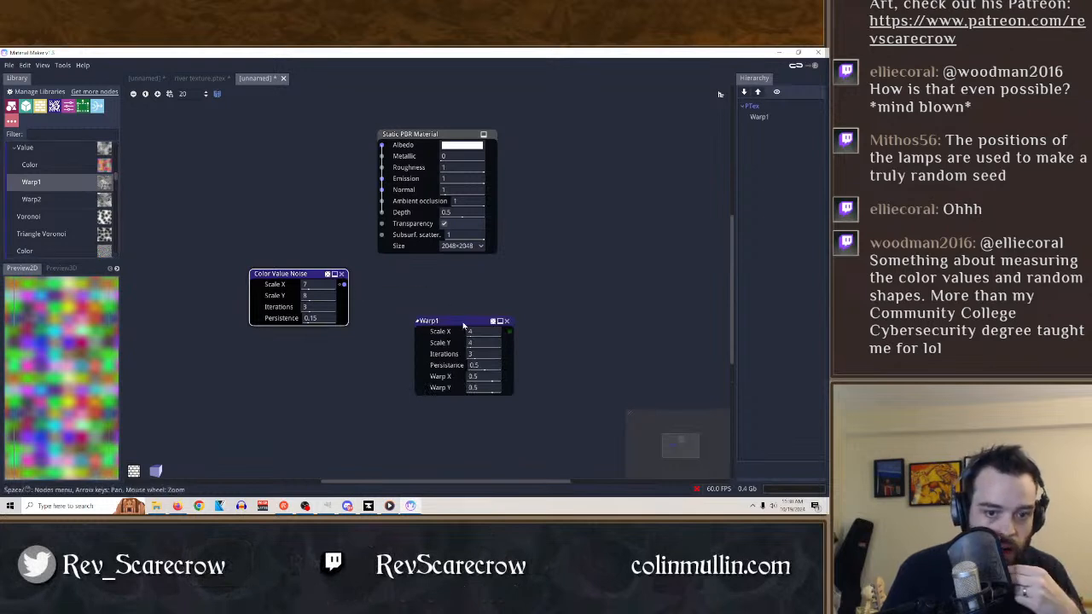
{"action": "left_click_drag", "start_coordinate": [464, 325], "coordinate": [293, 175]}
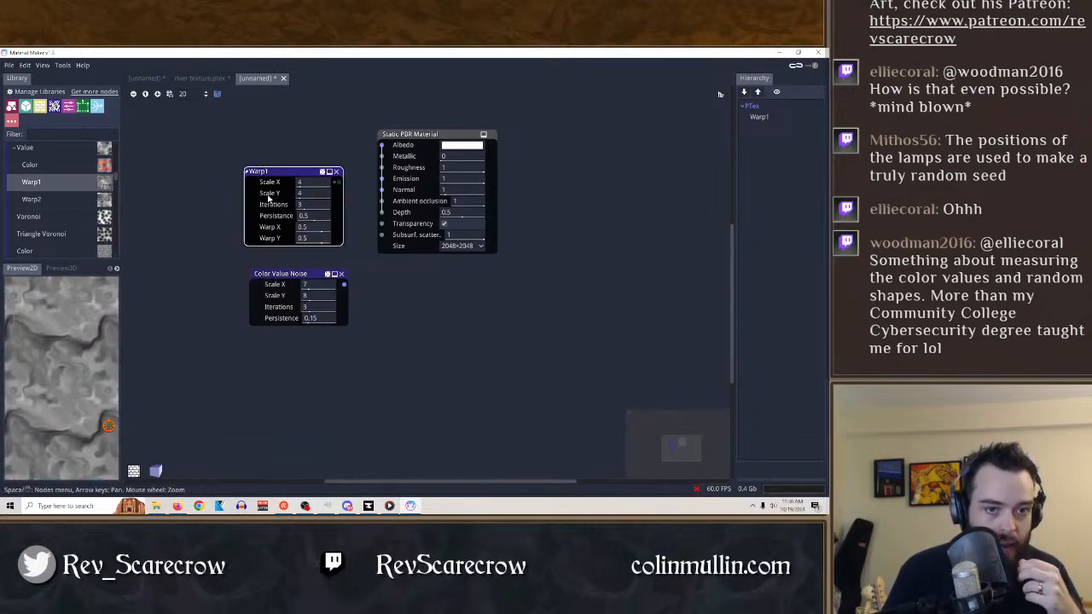
Find the Math node in the library and add it to the graph.
{"action": "scroll", "coordinate": [46, 213], "scroll_direction": "up", "scroll_amount": 5}
{"action": "left_click", "coordinate": [46, 135]}
{"action": "type", "text": "math"}
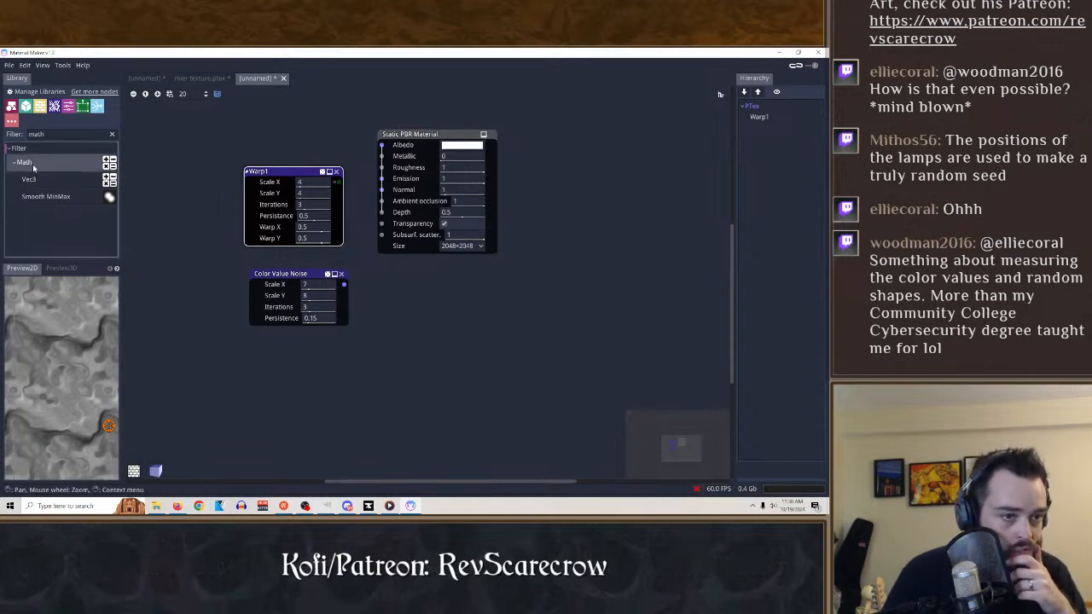
{"action": "left_click_drag", "start_coordinate": [37, 167], "coordinate": [421, 331]}
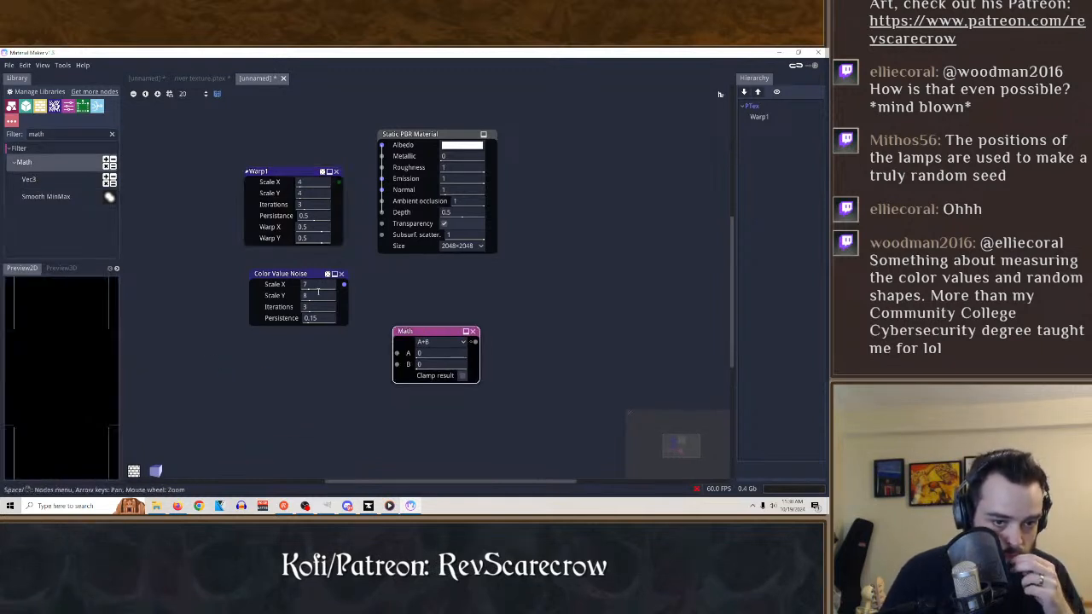
Connect Color Value Noise to the Math node's B input and Warp1 to its A input, and compare their 2D previews.
{"action": "left_click_drag", "start_coordinate": [282, 274], "coordinate": [396, 365]}
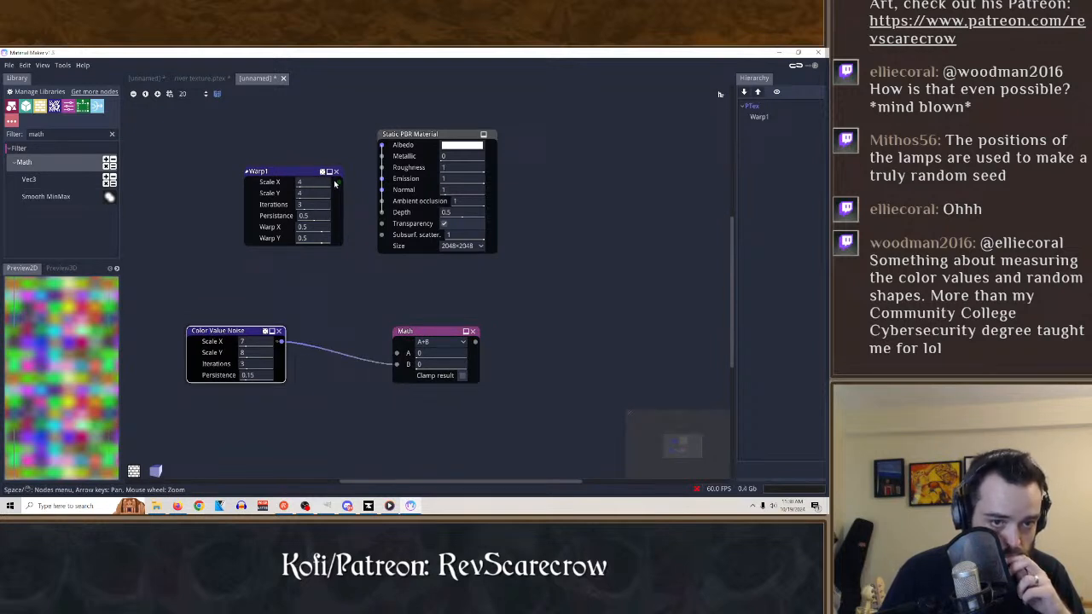
{"action": "left_click_drag", "start_coordinate": [335, 183], "coordinate": [396, 352]}
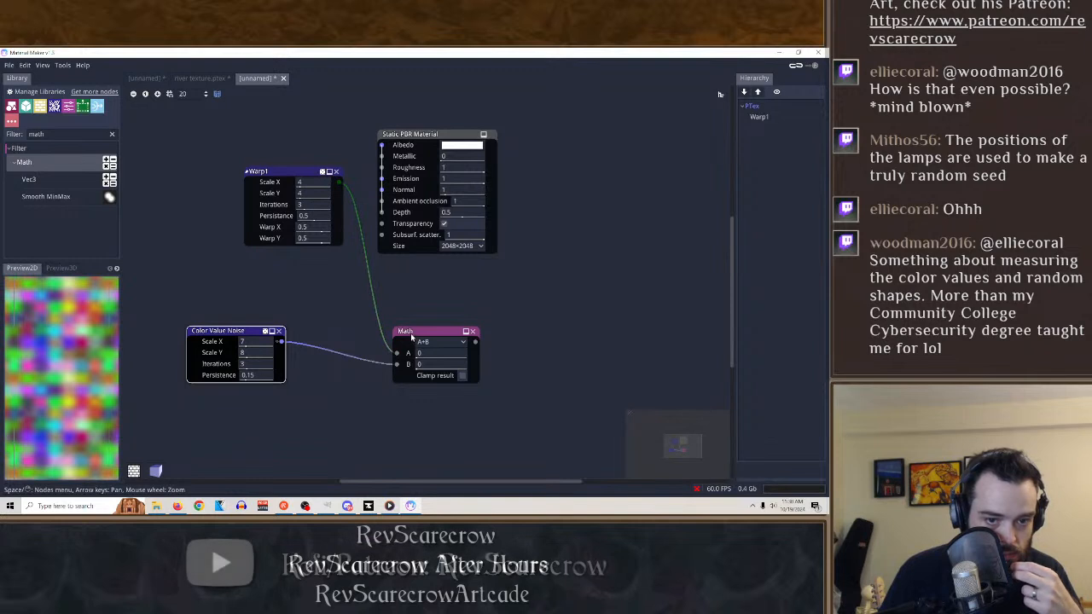
{"action": "left_click", "coordinate": [411, 333]}
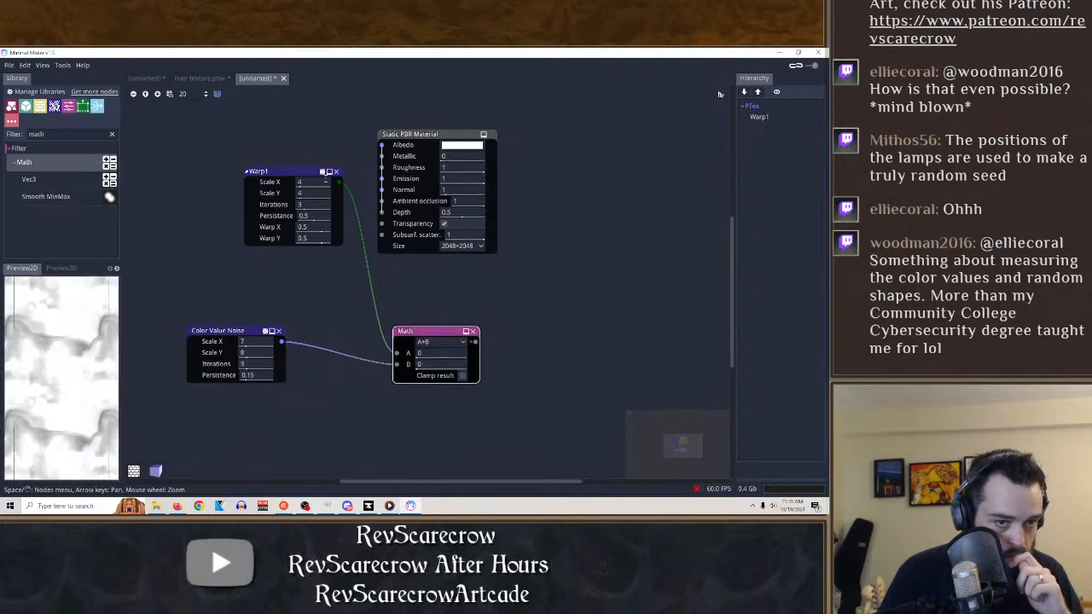
{"action": "left_click", "coordinate": [298, 177]}
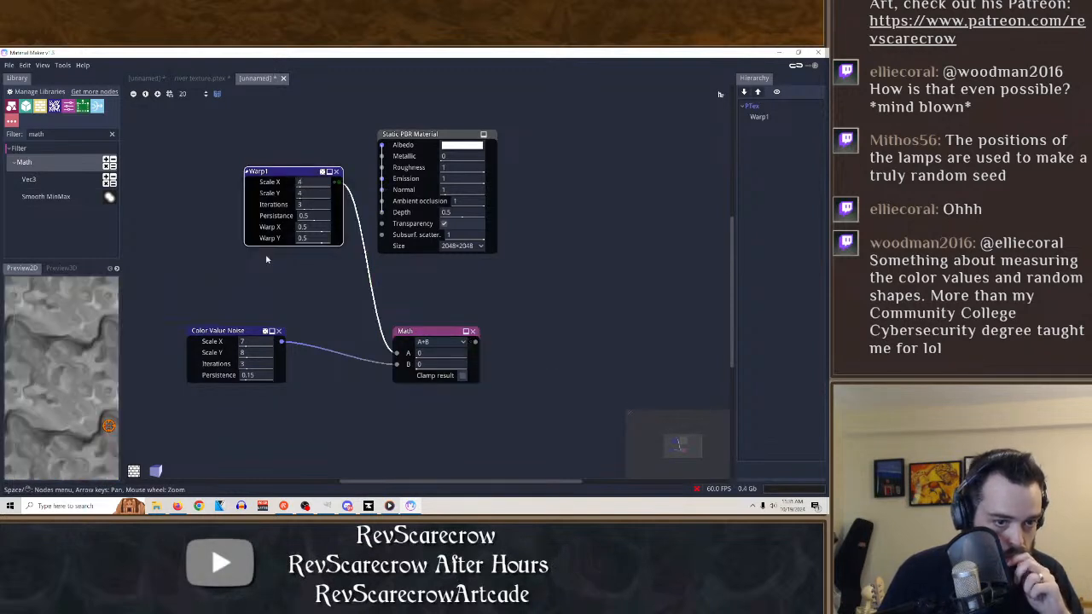
Move the Math node closer to the noise nodes and change its operation to A*B.
{"action": "left_click_drag", "start_coordinate": [439, 331], "coordinate": [398, 306]}
{"action": "left_click", "coordinate": [393, 316]}
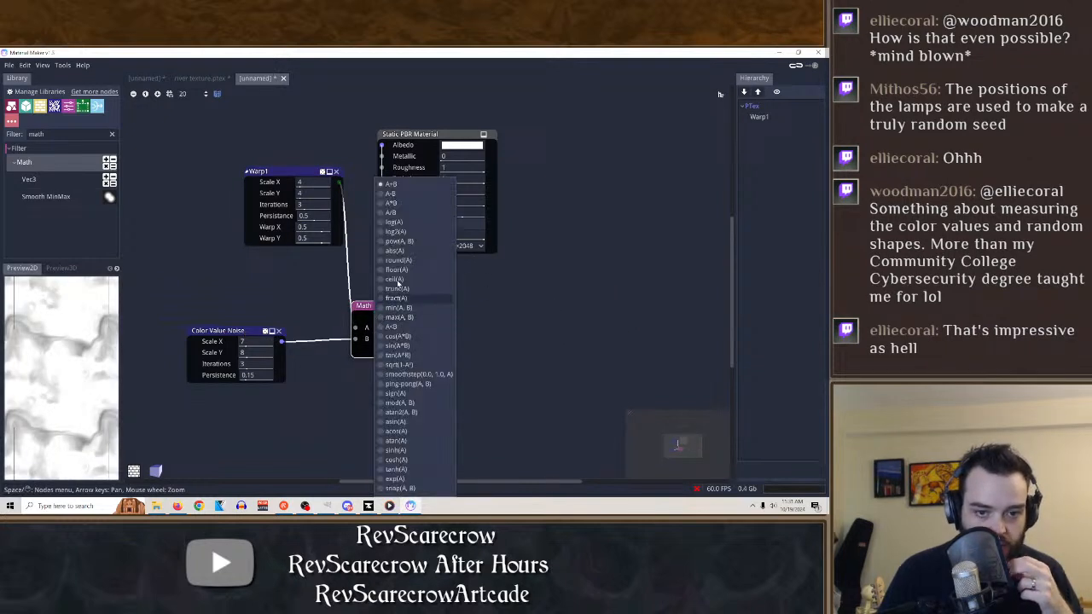
{"action": "left_click", "coordinate": [391, 203]}
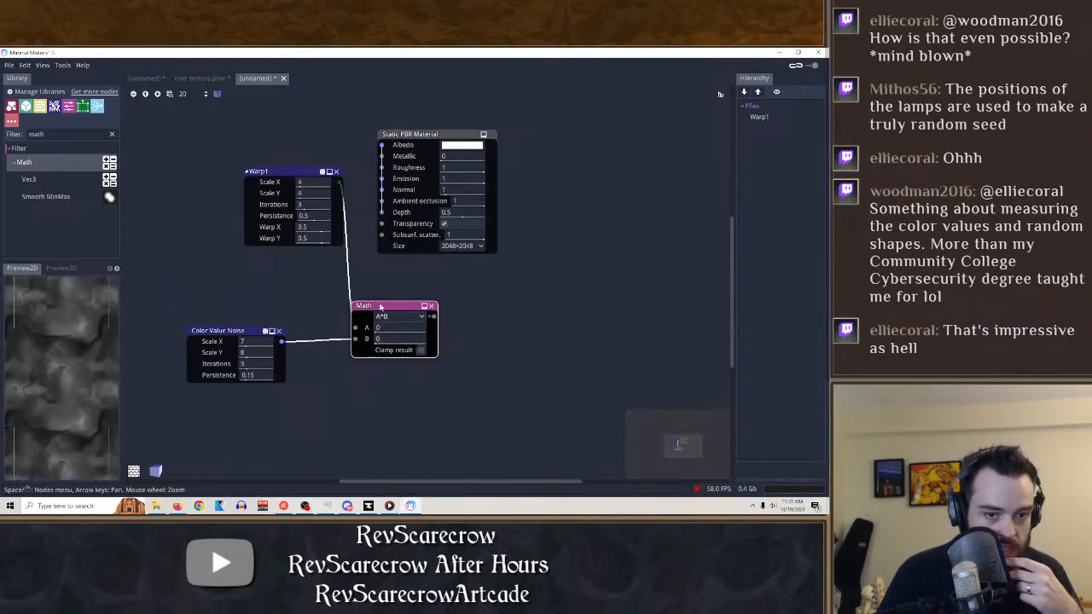
Reconnect Color Value Noise from the Math node to the material's Albedo input, and delete the Warp1 node.
{"action": "left_click_drag", "start_coordinate": [356, 338], "coordinate": [294, 370]}
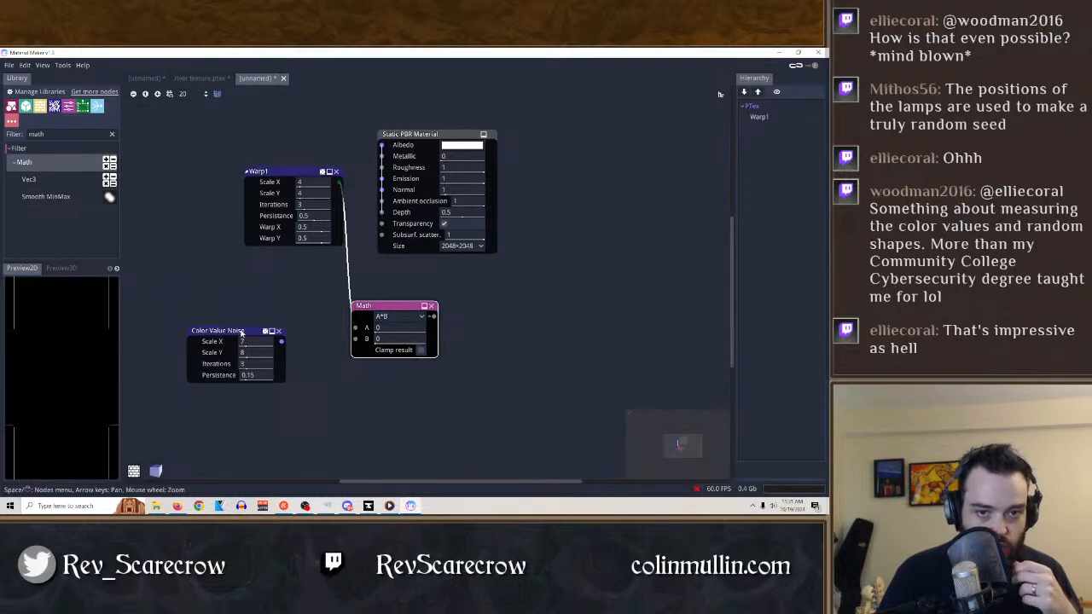
{"action": "left_click_drag", "start_coordinate": [240, 339], "coordinate": [540, 155]}
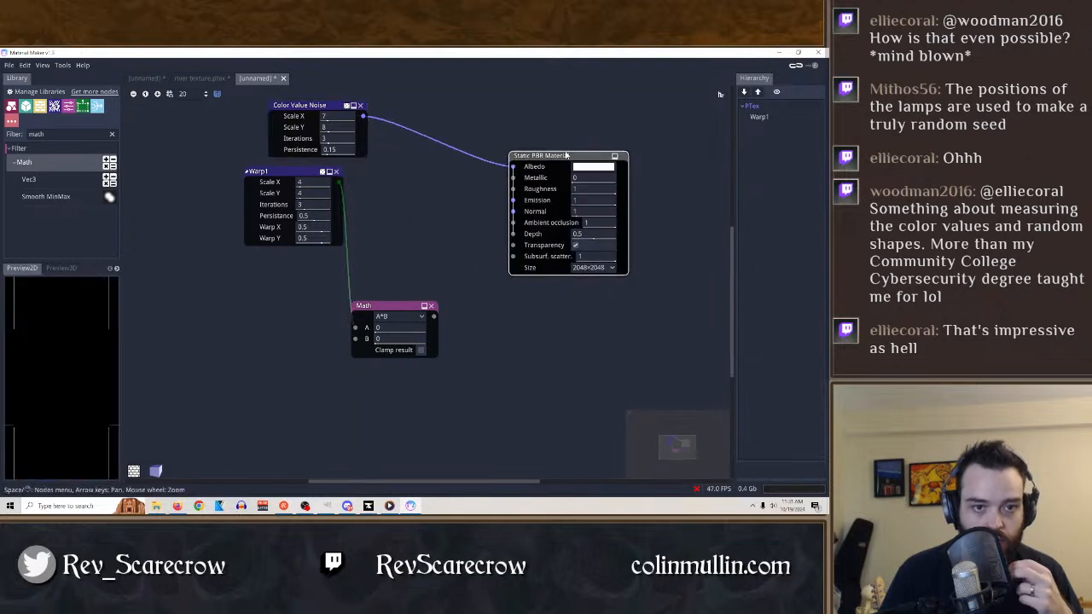
{"action": "left_click", "coordinate": [337, 173]}
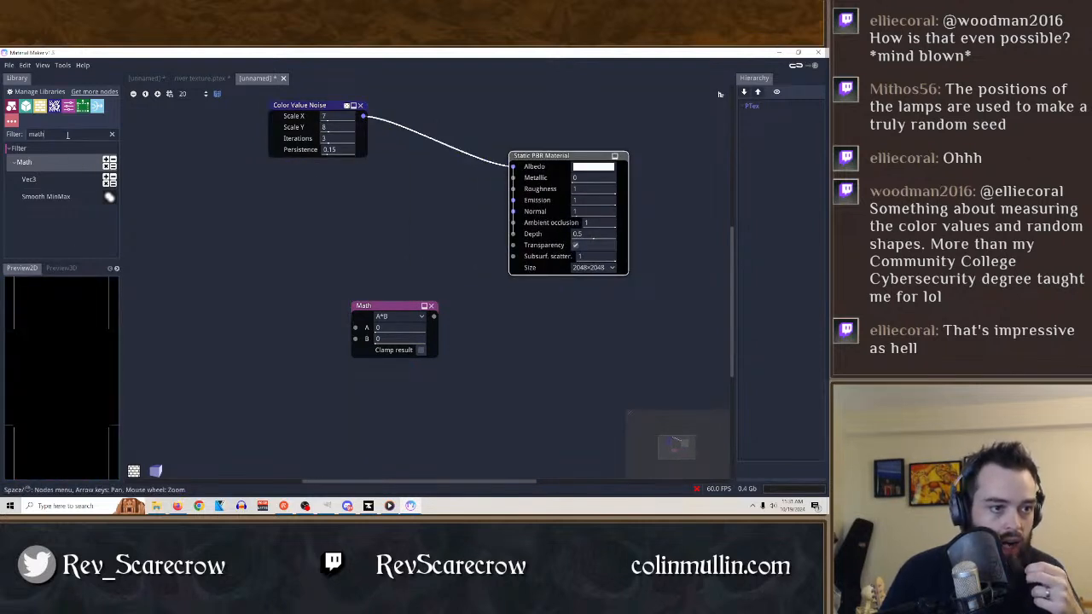
Search the node library for black and for color nodes.
{"action": "key", "text": "BackSpace"}
{"action": "key", "text": "BackSpace"}
{"action": "key", "text": "BackSpace"}
{"action": "key", "text": "BackSpace"}
{"action": "type", "text": "black"}
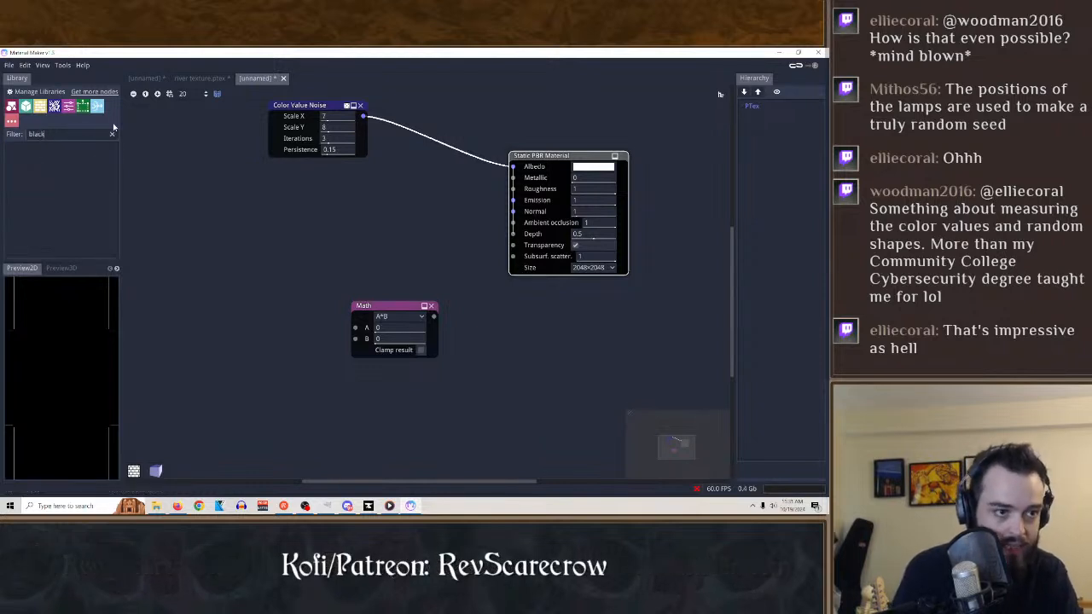
{"action": "key", "text": "BackSpace"}
{"action": "key", "text": "BackSpace"}
{"action": "key", "text": "BackSpace"}
{"action": "key", "text": "BackSpace"}
{"action": "key", "text": "BackSpace"}
{"action": "type", "text": "cu"}
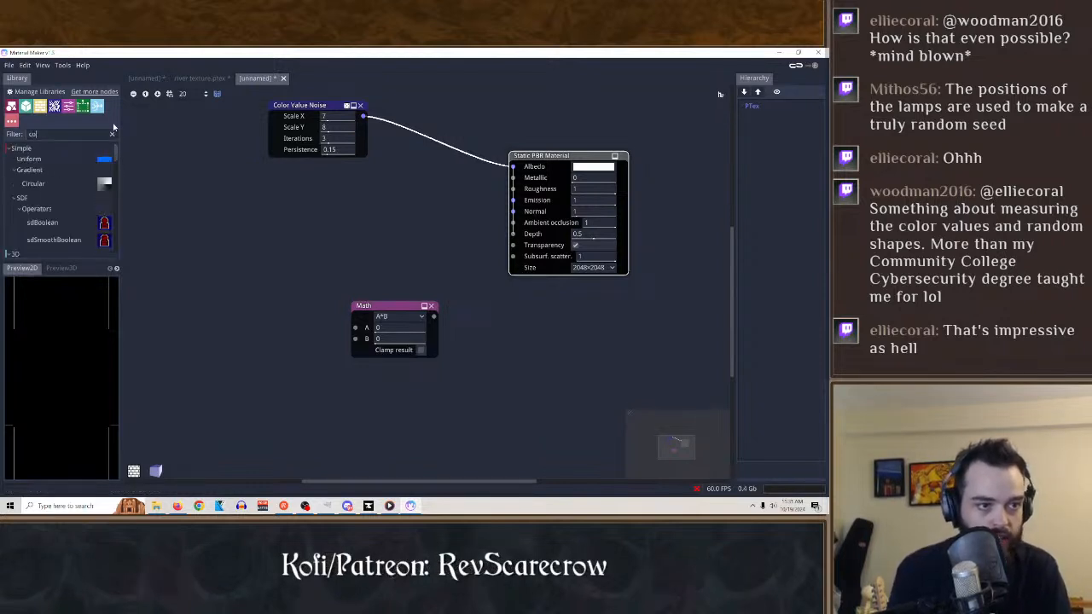
{"action": "type", "text": "lor"}
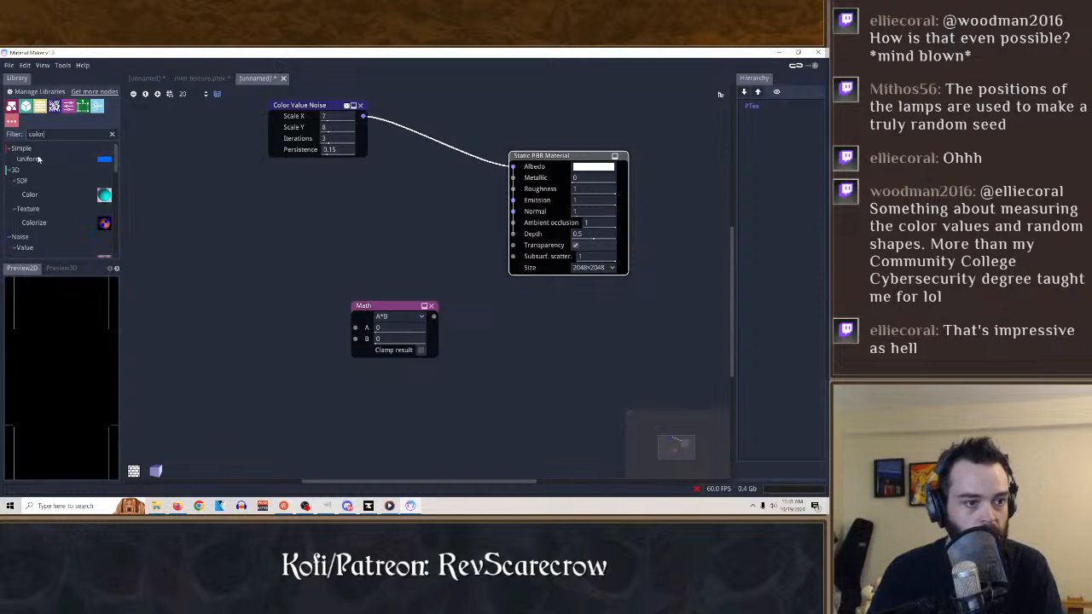
Add a second Color Value Noise node above the Math node and remove it again.
{"action": "scroll", "coordinate": [57, 207], "scroll_direction": "down", "scroll_amount": 1}
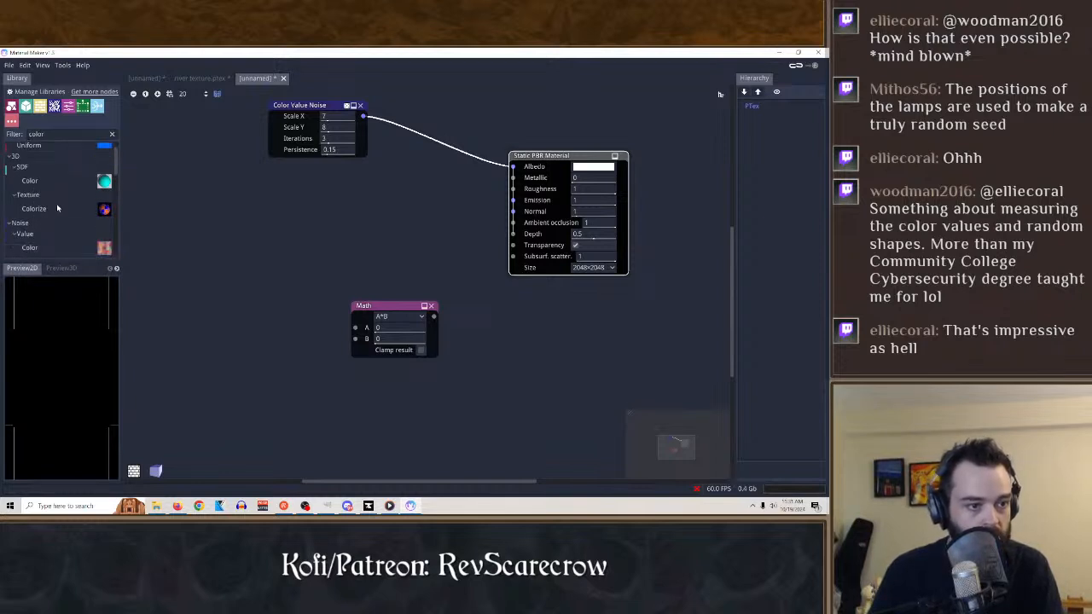
{"action": "scroll", "coordinate": [54, 212], "scroll_direction": "down", "scroll_amount": 2}
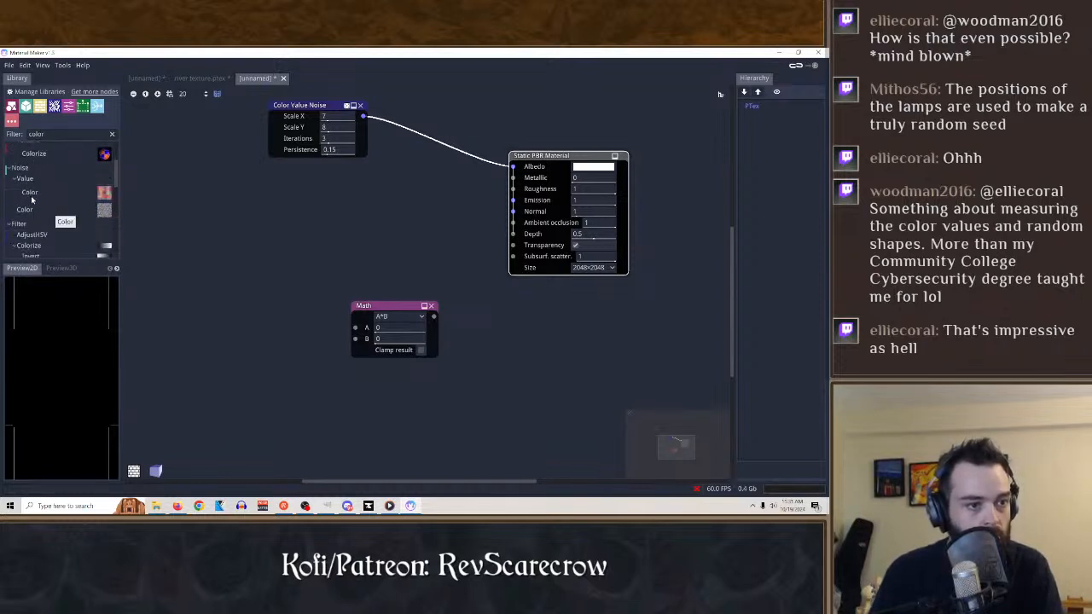
{"action": "left_click_drag", "start_coordinate": [30, 194], "coordinate": [282, 243]}
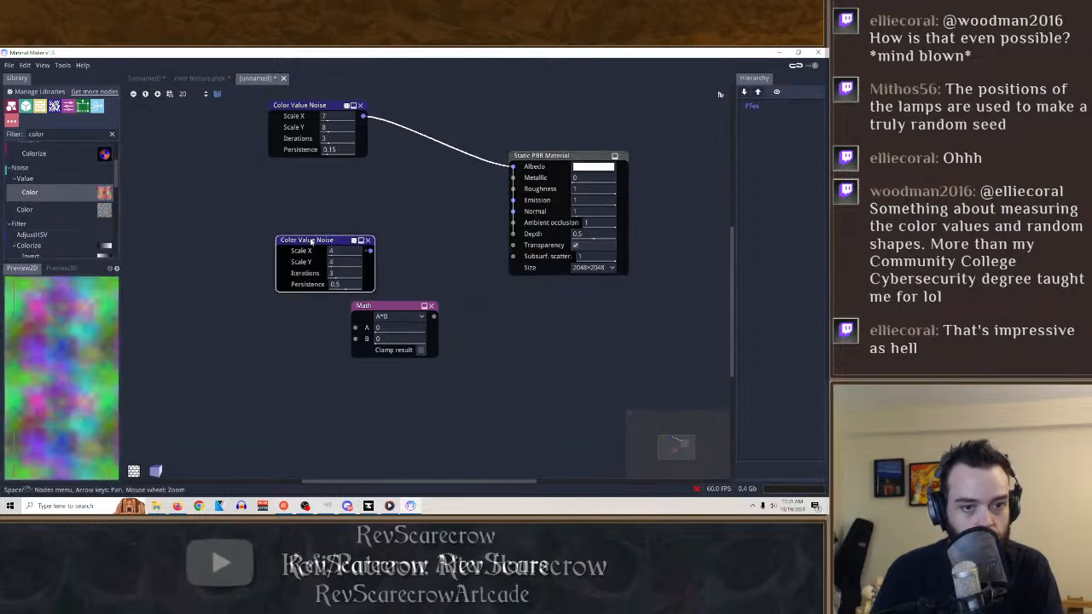
{"action": "left_click", "coordinate": [369, 240]}
{"action": "left_click", "coordinate": [34, 213]}
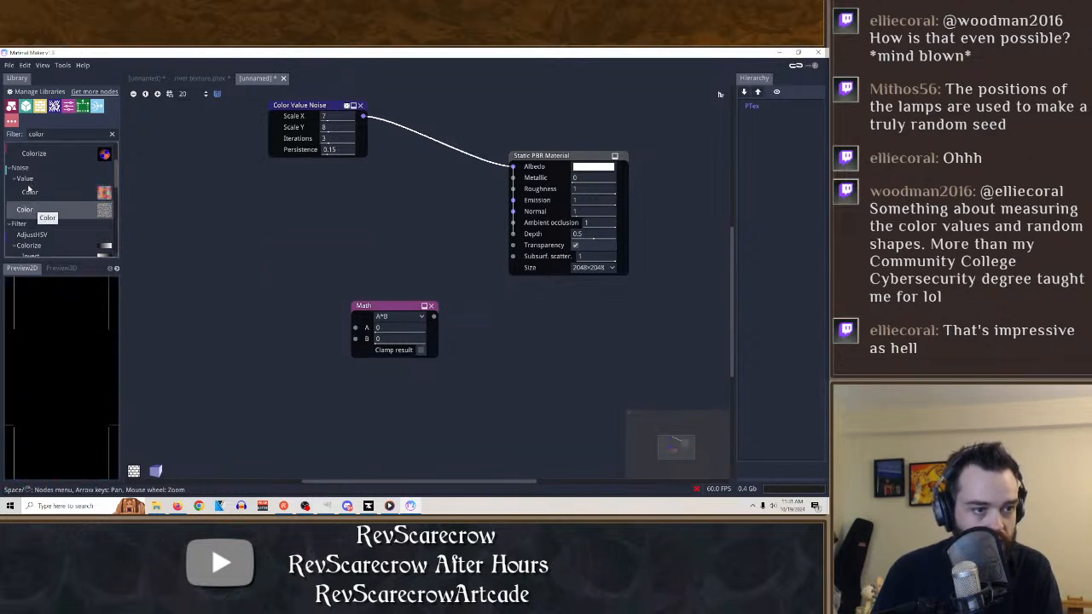
{"action": "left_click", "coordinate": [29, 182]}
{"action": "left_click", "coordinate": [29, 169]}
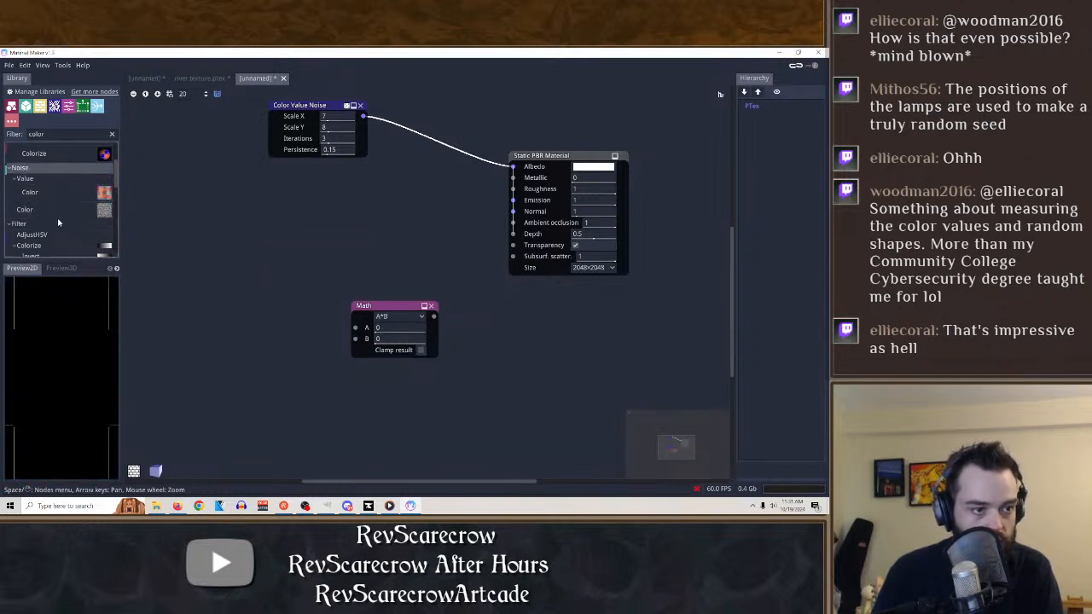
Add a Fill from colors node from the color results to the graph.
{"action": "scroll", "coordinate": [61, 227], "scroll_direction": "down", "scroll_amount": 2}
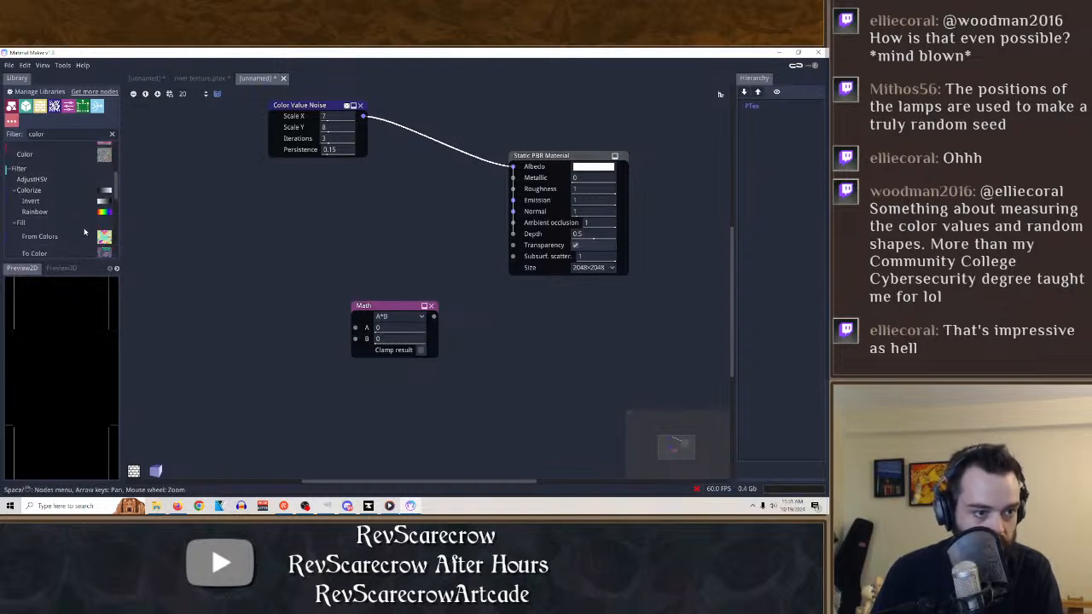
{"action": "scroll", "coordinate": [84, 231], "scroll_direction": "down", "scroll_amount": 1}
{"action": "scroll", "coordinate": [71, 244], "scroll_direction": "down", "scroll_amount": 2}
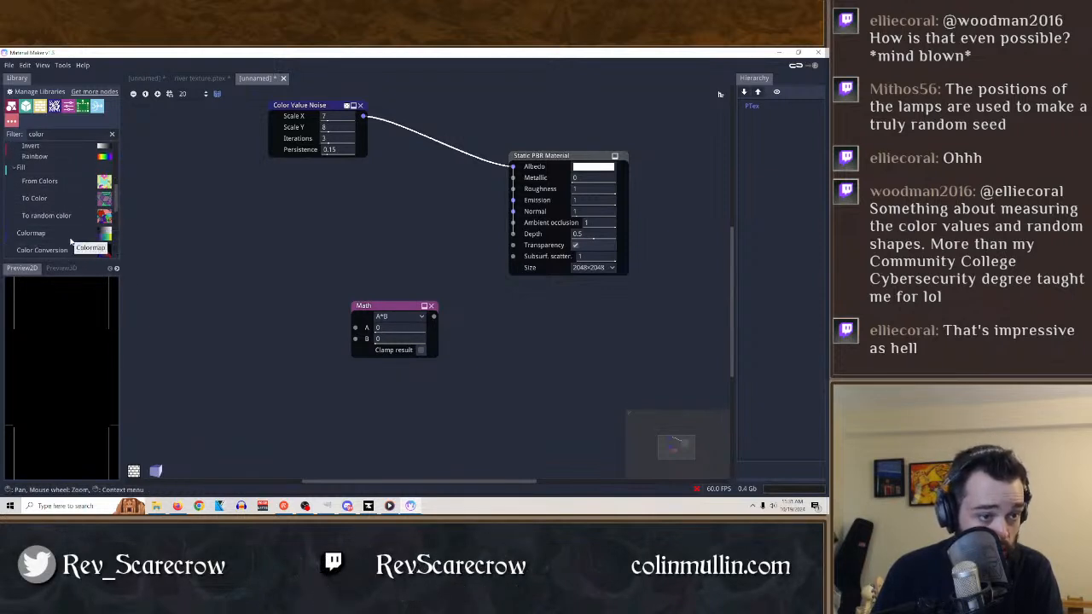
{"action": "scroll", "coordinate": [65, 229], "scroll_direction": "down", "scroll_amount": 1}
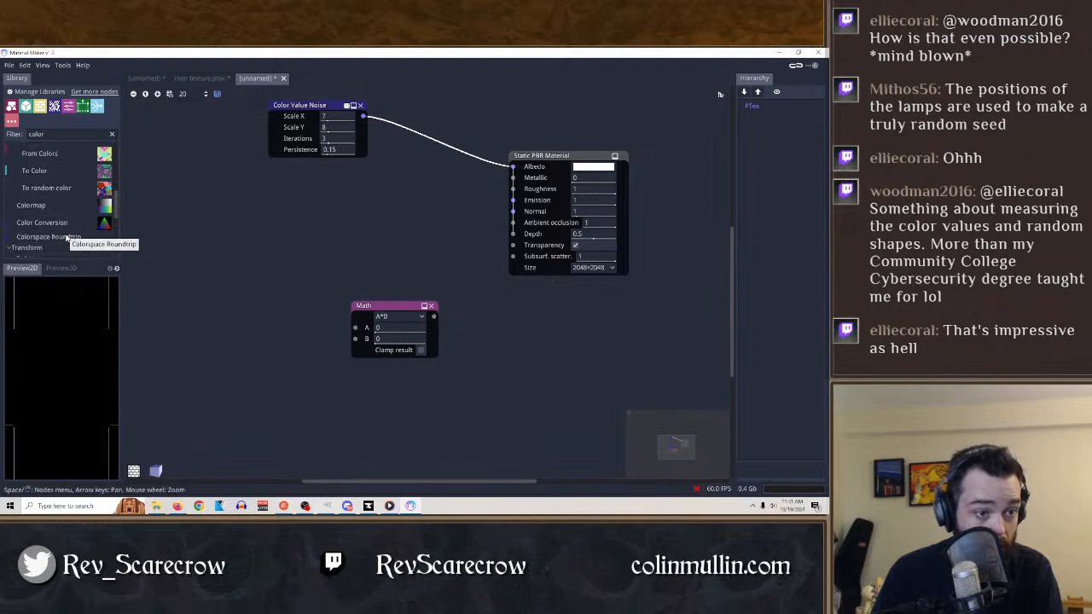
{"action": "scroll", "coordinate": [62, 221], "scroll_direction": "up", "scroll_amount": 3}
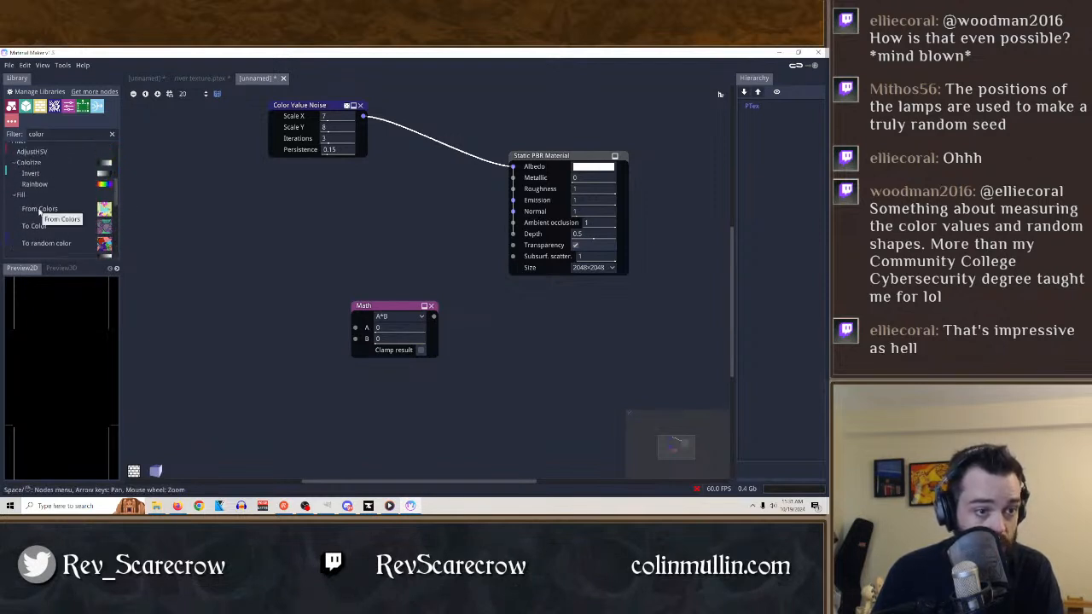
{"action": "left_click_drag", "start_coordinate": [39, 211], "coordinate": [286, 247]}
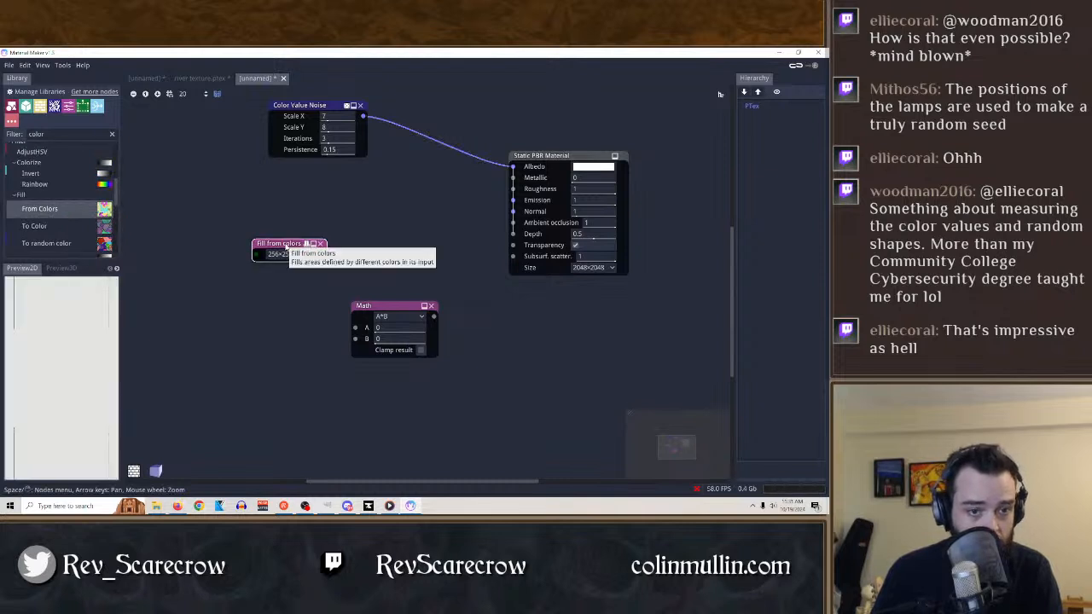
Set the Fill from colors node's size to 512×512 and connect the Color Value Noise output to its input.
{"action": "left_click", "coordinate": [311, 255]}
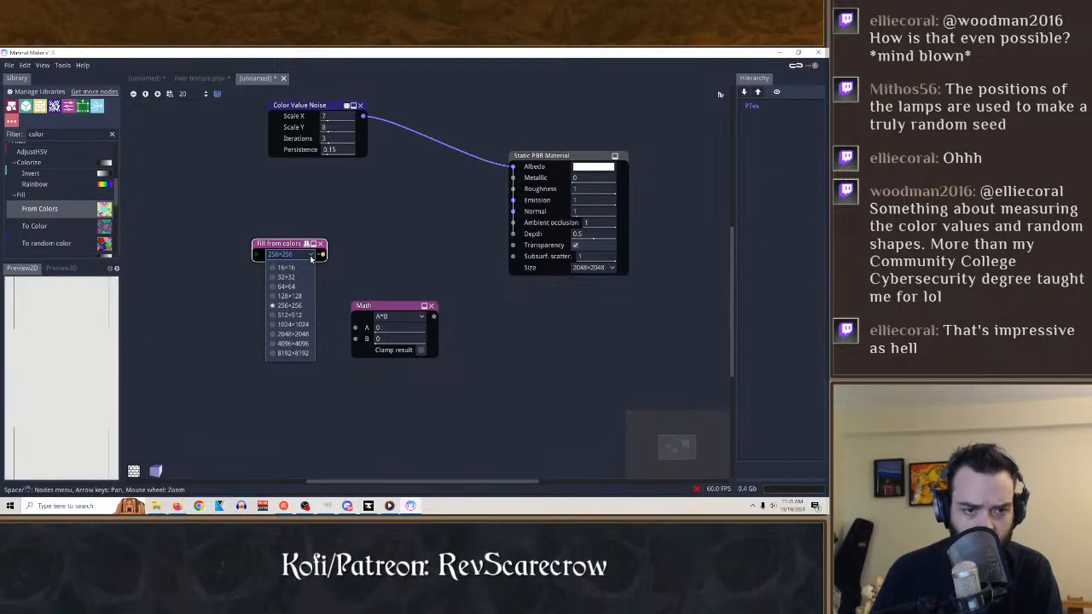
{"action": "left_click", "coordinate": [290, 315]}
{"action": "left_click_drag", "start_coordinate": [284, 243], "coordinate": [389, 208]}
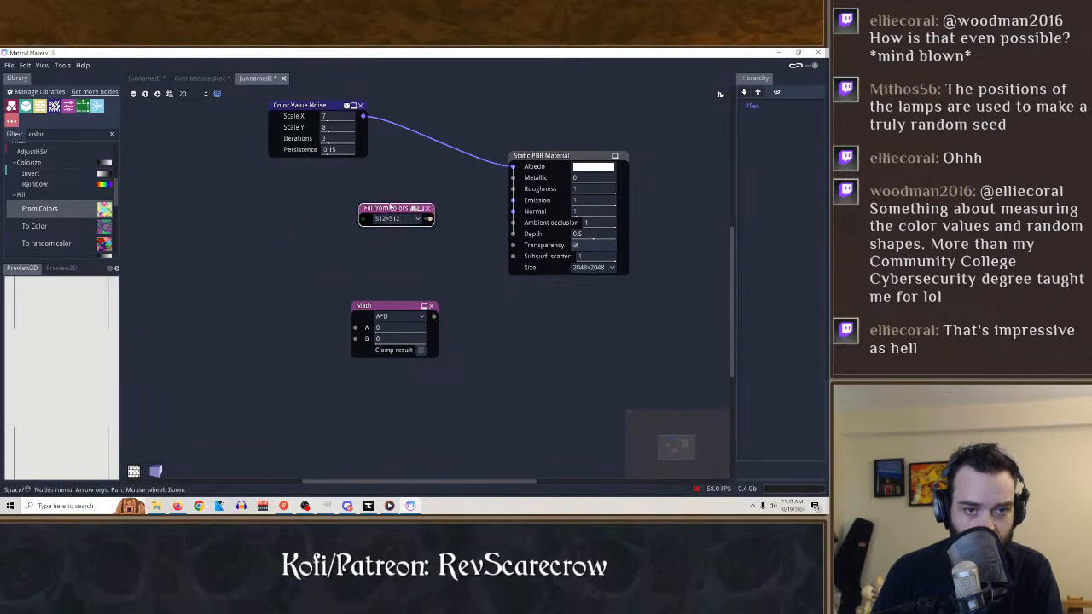
{"action": "left_click_drag", "start_coordinate": [363, 115], "coordinate": [361, 218]}
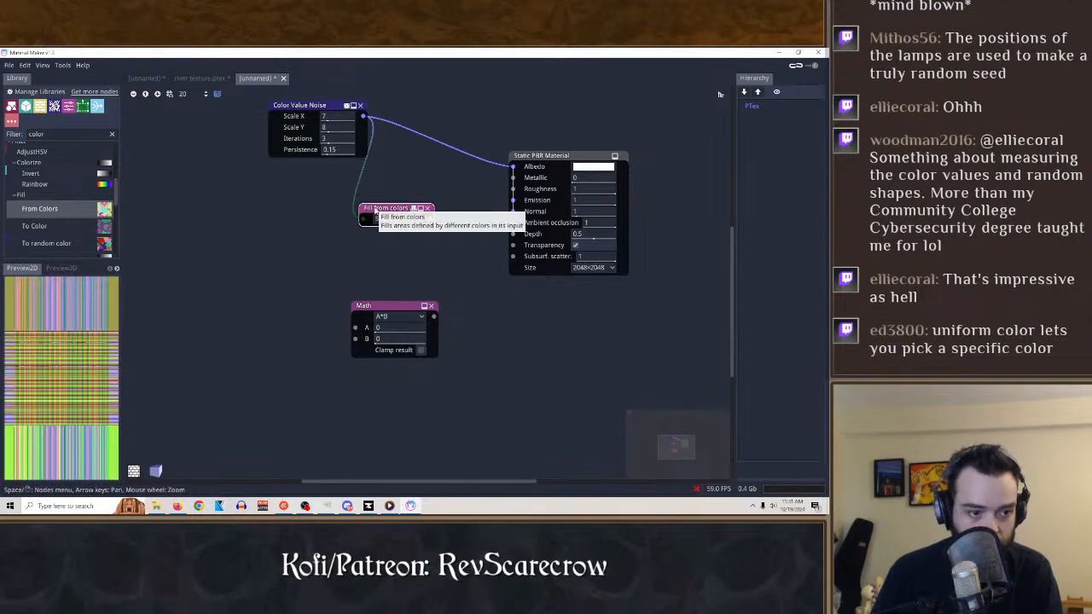
Try the Fill from colors node at 16×16, disconnect it from the Color Value Noise and delete it.
{"action": "left_click", "coordinate": [389, 219]}
{"action": "left_click", "coordinate": [401, 239]}
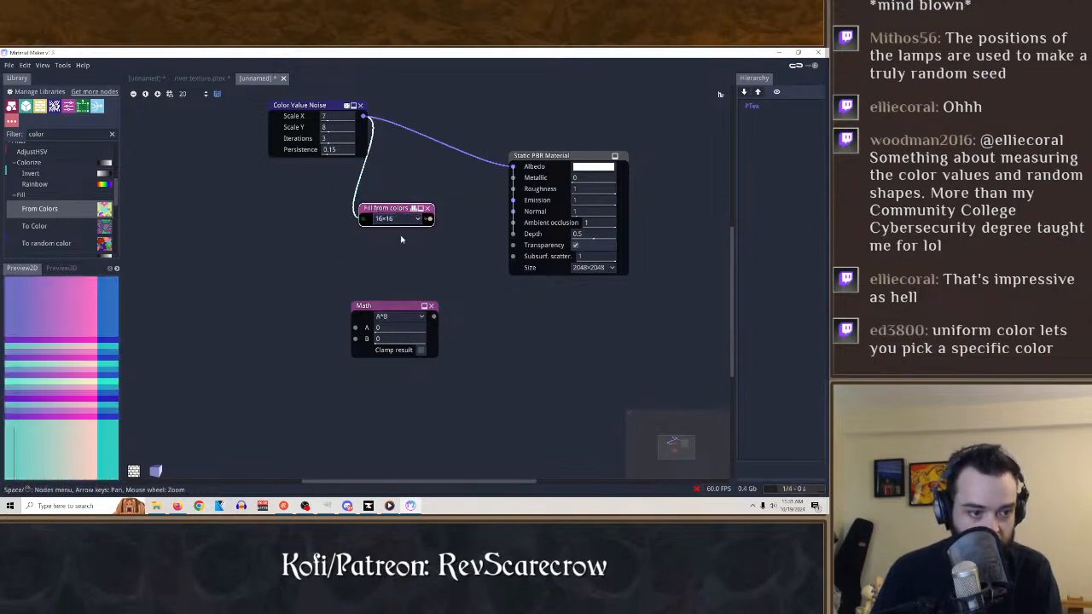
{"action": "left_click_drag", "start_coordinate": [361, 218], "coordinate": [313, 208]}
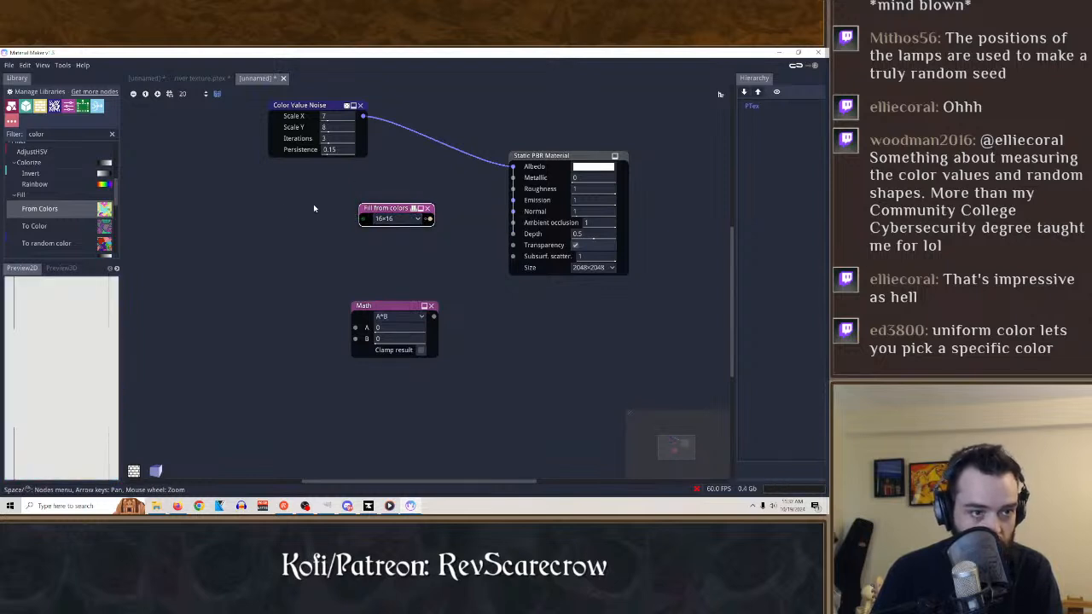
{"action": "left_click", "coordinate": [429, 208]}
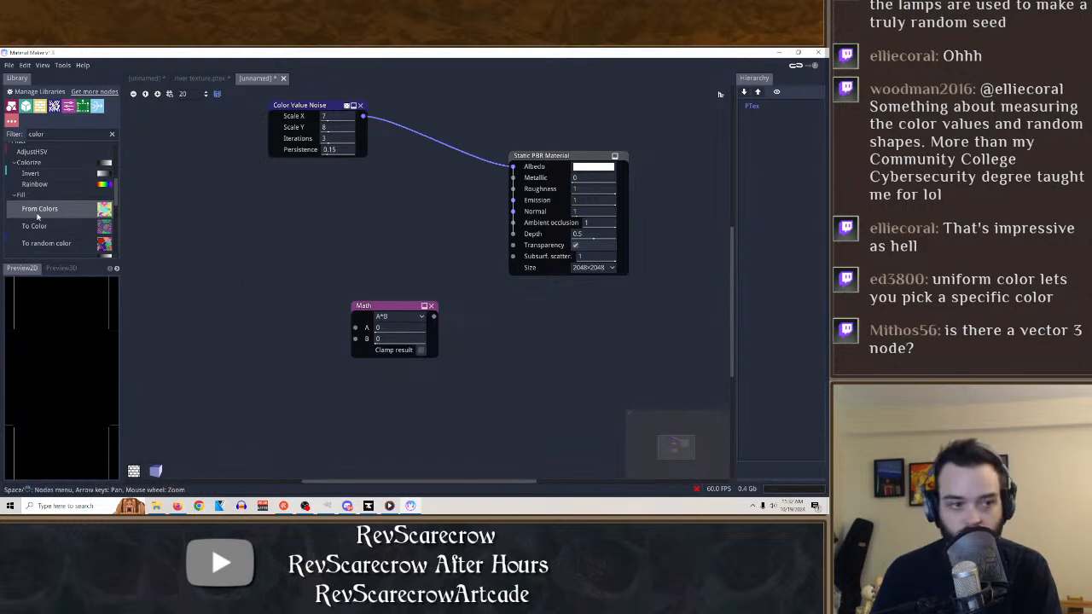
Search the node library for vec and add a Vec3 Math node above the Math node.
{"action": "left_click", "coordinate": [47, 131]}
{"action": "key", "text": "BackSpace"}
{"action": "key", "text": "BackSpace"}
{"action": "key", "text": "BackSpace"}
{"action": "key", "text": "BackSpace"}
{"action": "key", "text": "BackSpace"}
{"action": "type", "text": "vexc"}
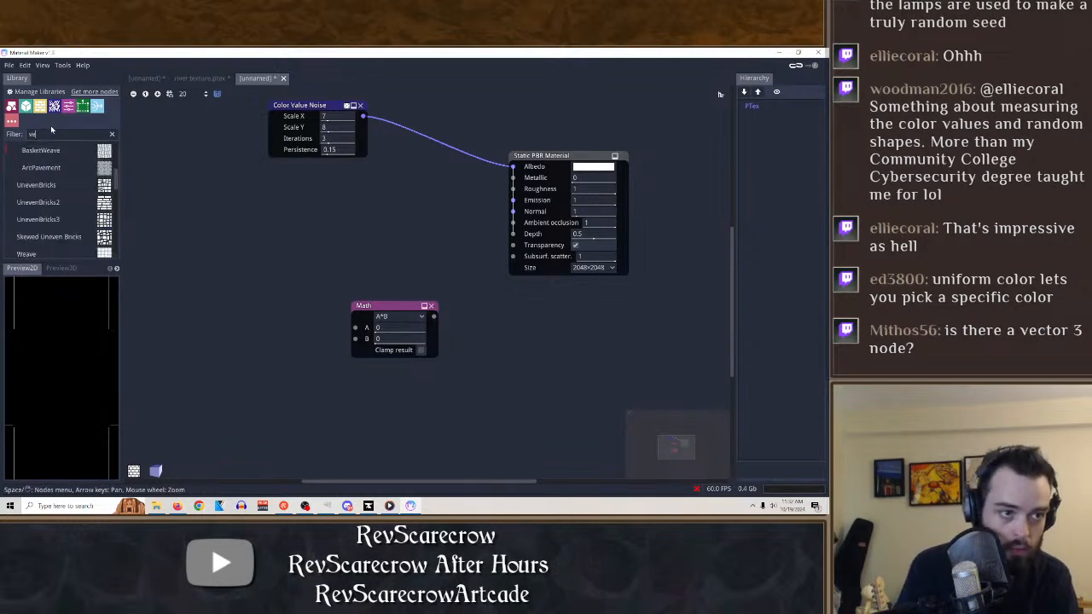
{"action": "key", "text": "BackSpace"}
{"action": "key", "text": "BackSpace"}
{"action": "type", "text": "c"}
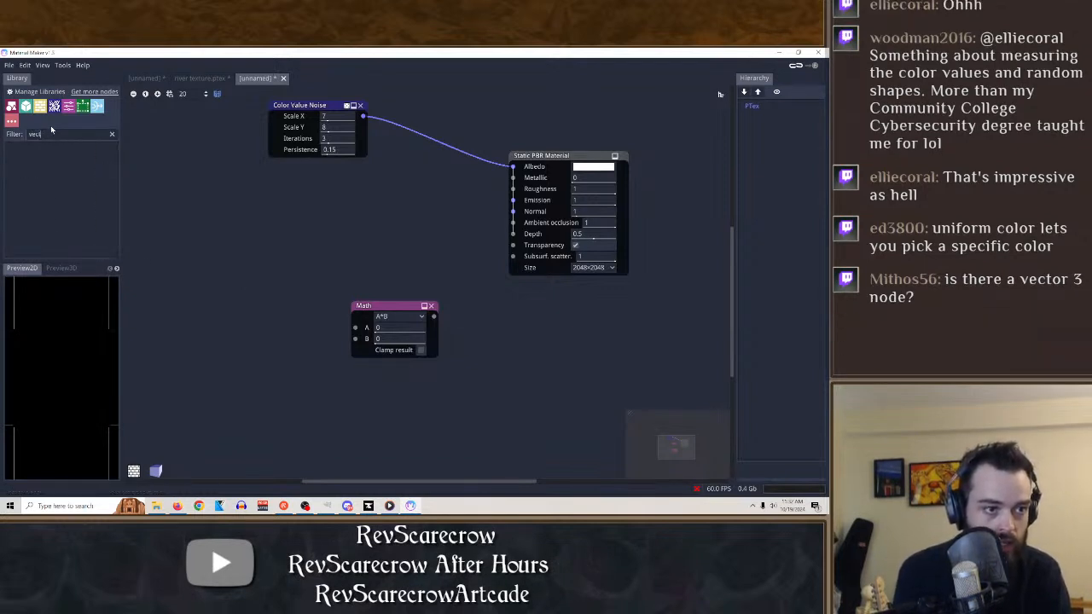
{"action": "left_click_drag", "start_coordinate": [29, 173], "coordinate": [332, 224]}
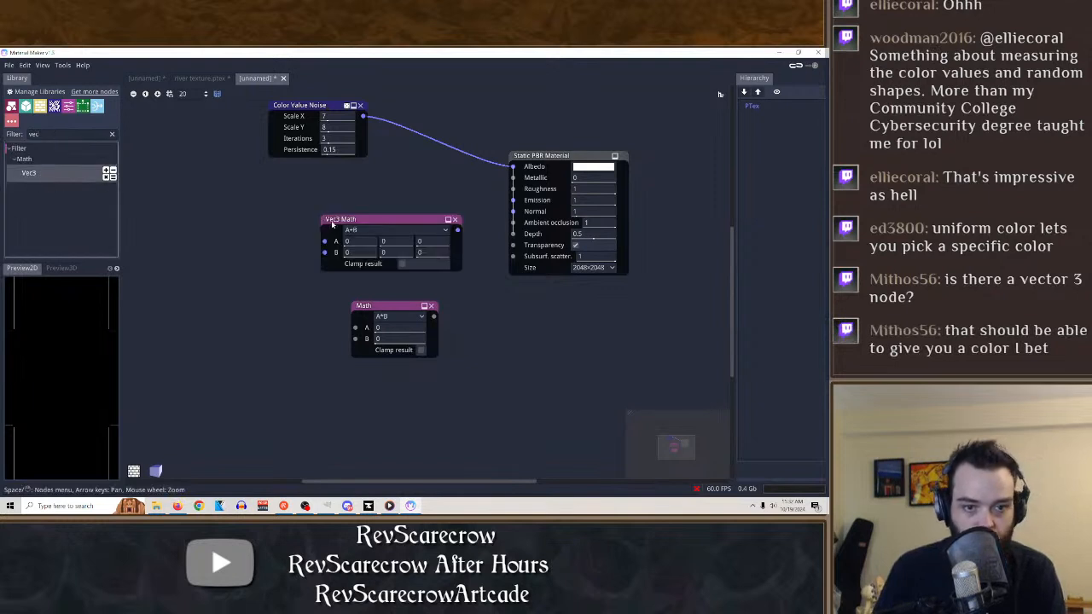
Move the Color Value Noise node away from the material, connect it to Vec3 Math's A input and disconnect it from Albedo.
{"action": "left_click_drag", "start_coordinate": [314, 113], "coordinate": [323, 242]}
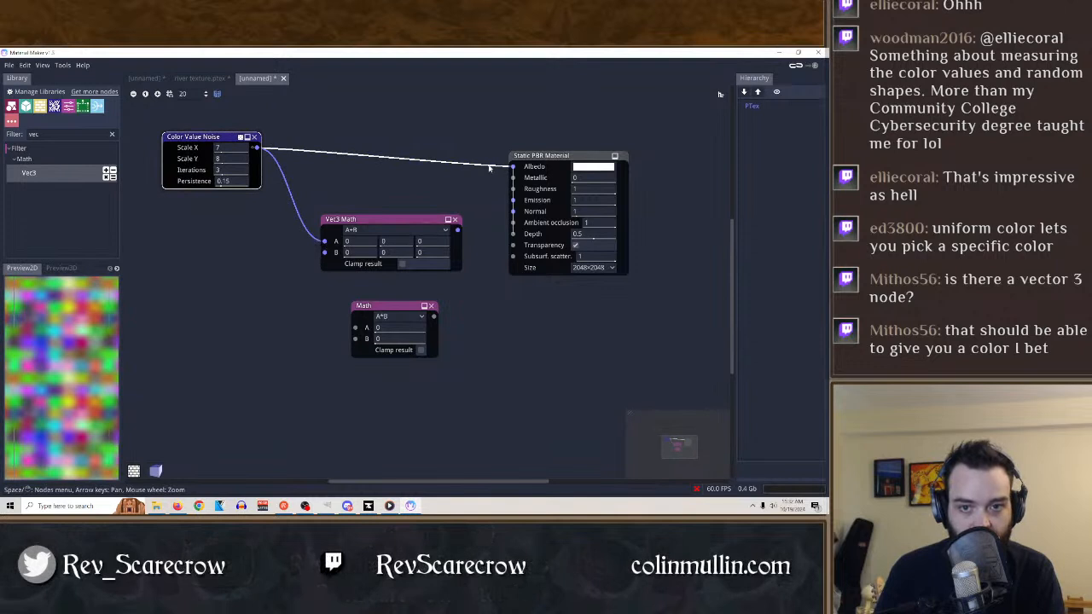
{"action": "left_click_drag", "start_coordinate": [513, 168], "coordinate": [493, 171]}
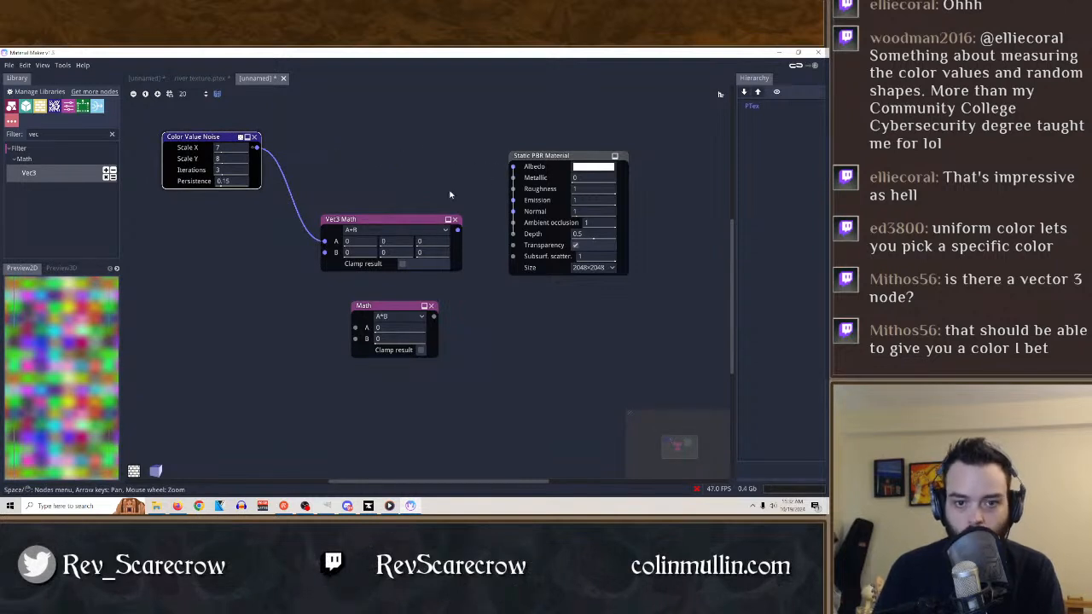
Reroute the Color Value Noise output to the material's Albedo input and set the Albedo color to semi-transparent black.
{"action": "left_click_drag", "start_coordinate": [324, 242], "coordinate": [565, 174]}
{"action": "left_click", "coordinate": [577, 167]}
{"action": "left_click", "coordinate": [501, 228]}
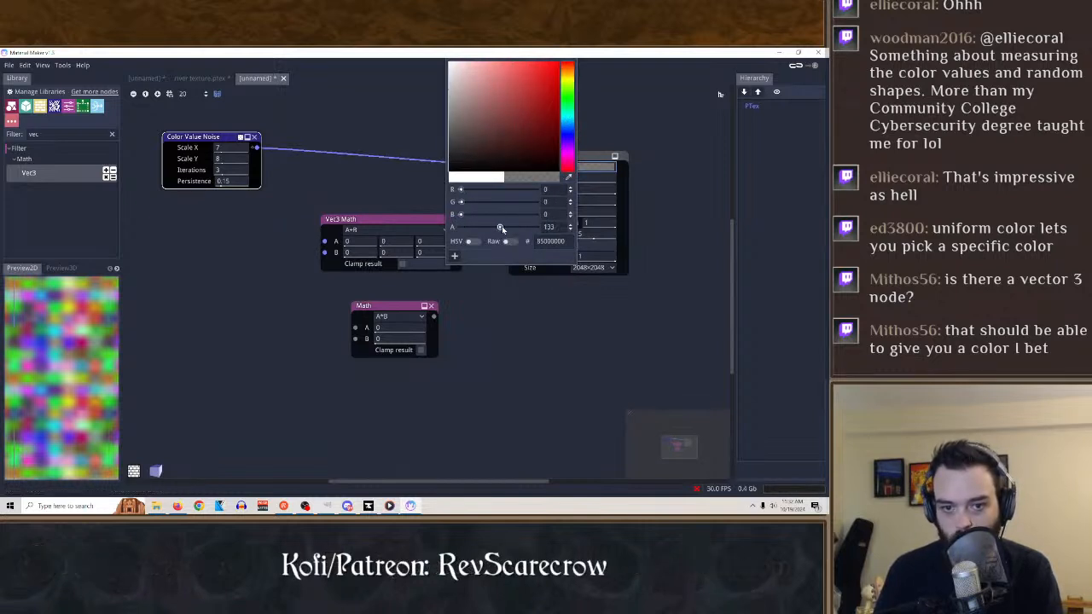
{"action": "left_click", "coordinate": [516, 229]}
{"action": "left_click", "coordinate": [613, 89]}
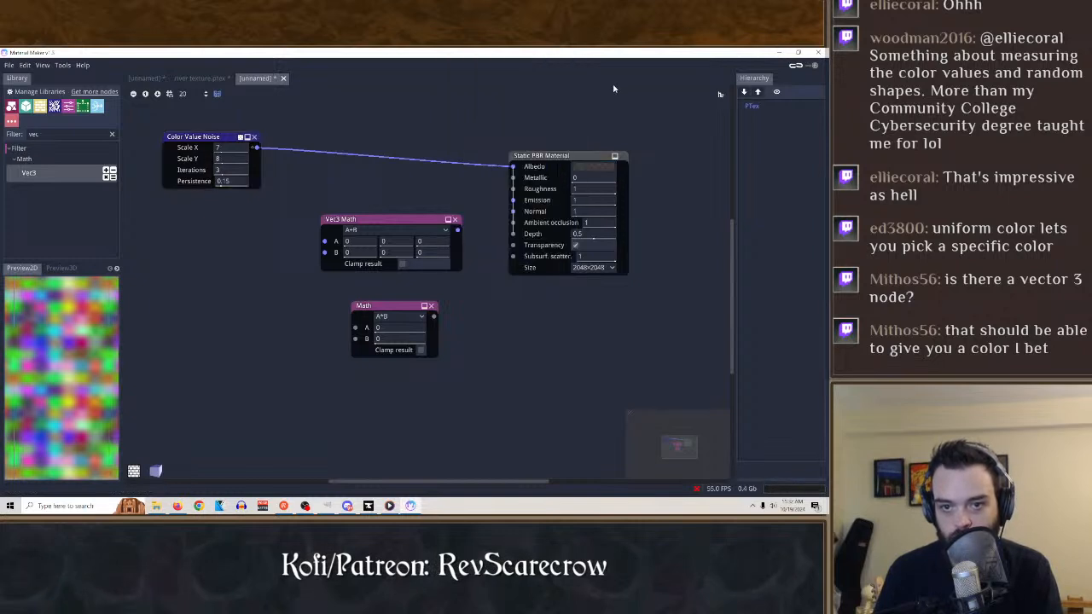
Switch the Color Value Noise connection from the Albedo input to the Vec3 Math node's A input.
{"action": "left_click", "coordinate": [562, 156]}
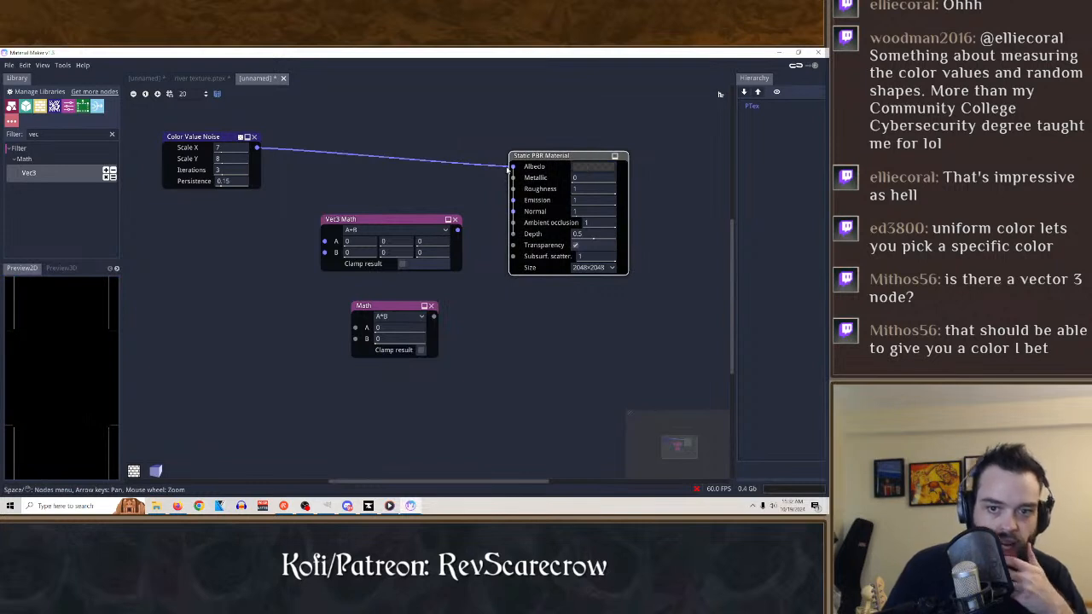
{"action": "left_click_drag", "start_coordinate": [512, 167], "coordinate": [325, 242]}
{"action": "left_click", "coordinate": [556, 154]}
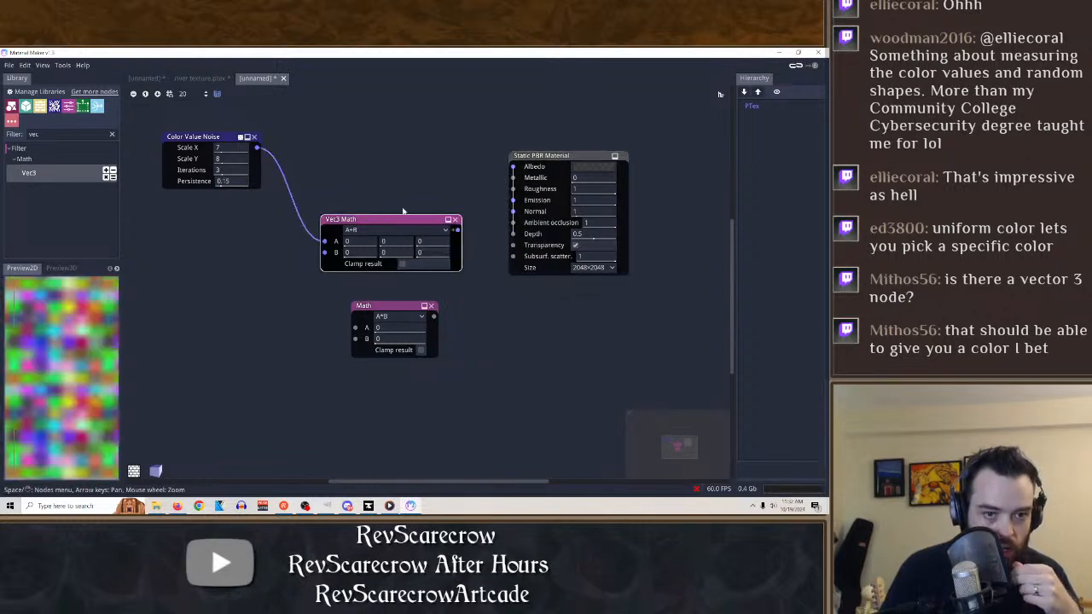
Set the Vec3 Math node's operation to A*B.
{"action": "left_click", "coordinate": [397, 229]}
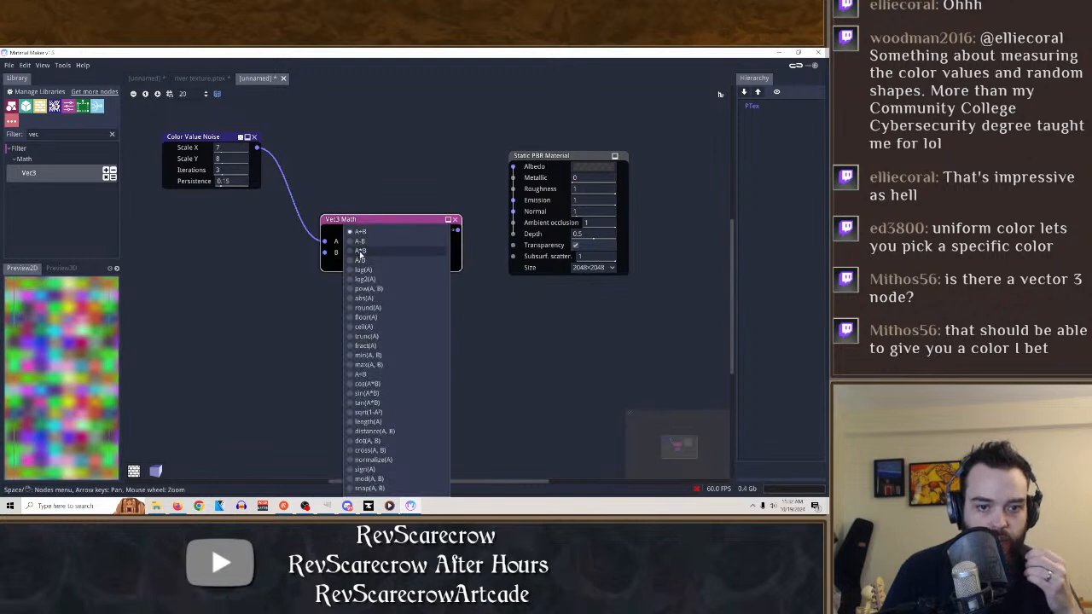
{"action": "left_click", "coordinate": [366, 256]}
{"action": "left_click", "coordinate": [265, 290]}
{"action": "left_click", "coordinate": [381, 221]}
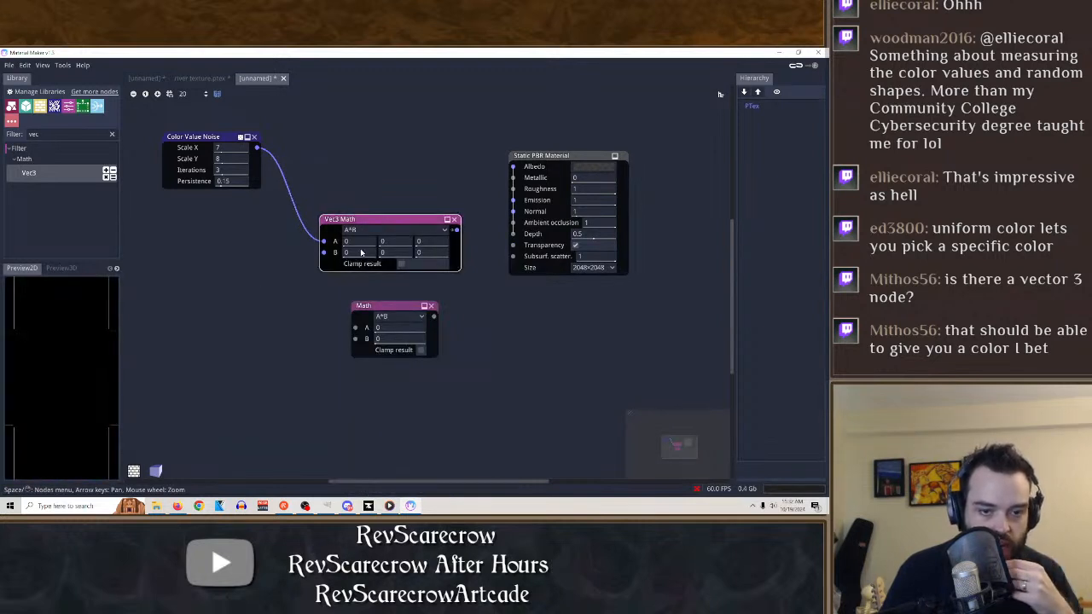
Try B values of 0, 0 and -5.1 on the Vec3 Math node.
{"action": "left_click_drag", "start_coordinate": [351, 252], "coordinate": [309, 258]}
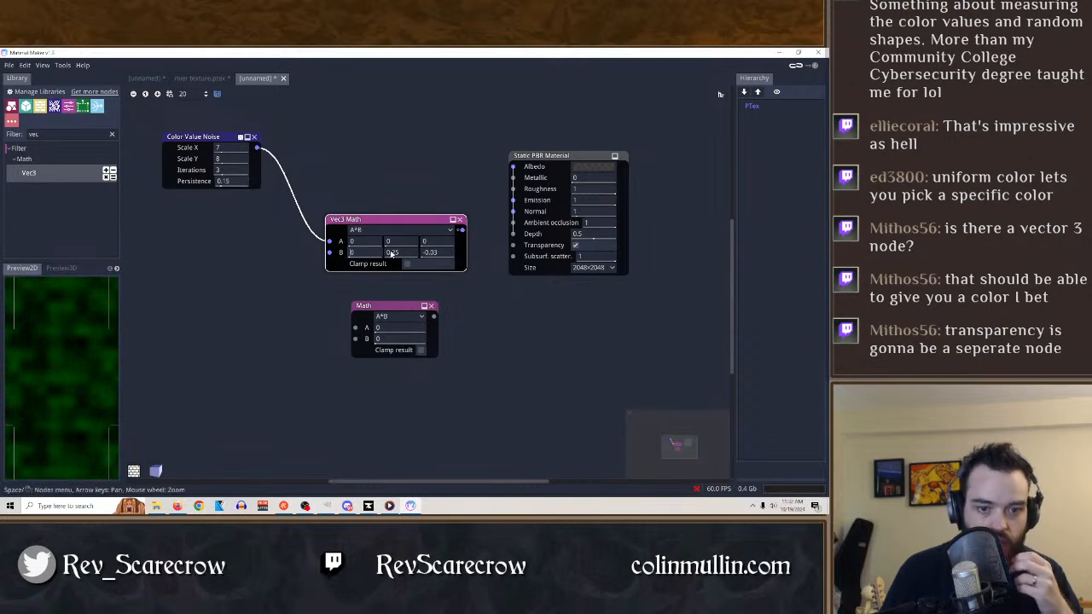
{"action": "left_click_drag", "start_coordinate": [390, 253], "coordinate": [298, 259]}
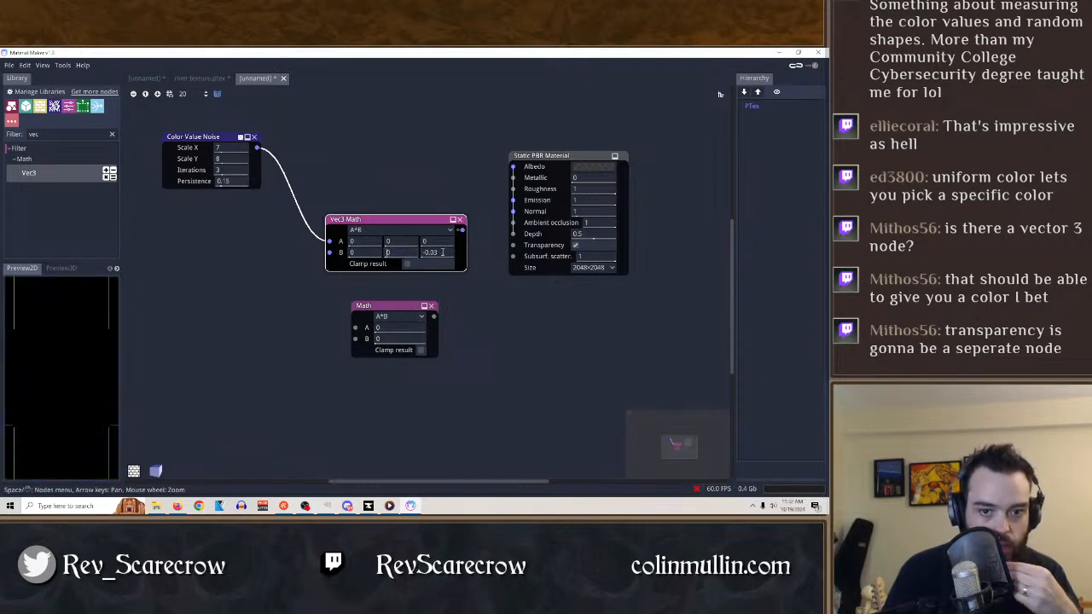
{"action": "left_click_drag", "start_coordinate": [442, 252], "coordinate": [250, 252]}
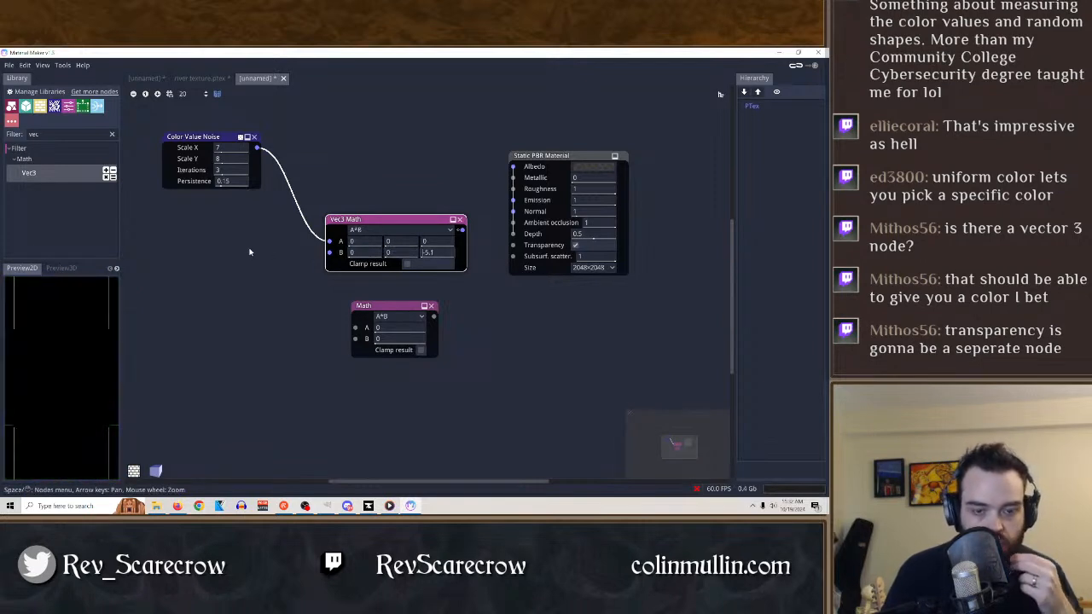
Set the Vec3 Math node's B components to $time*rnd, -0.01 and -0.02.
{"action": "left_click", "coordinate": [375, 252]}
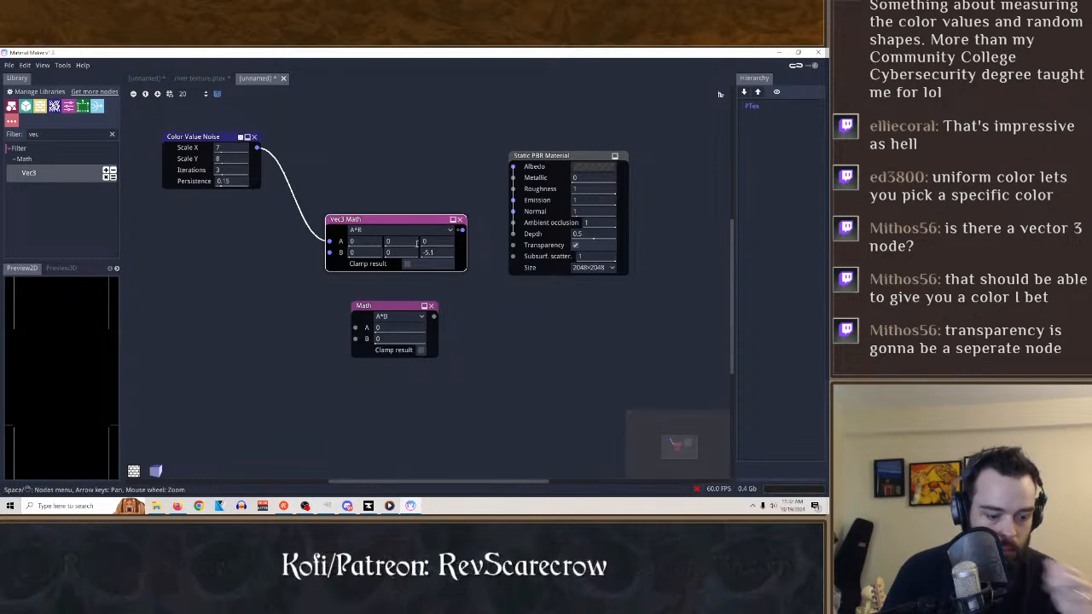
{"action": "key", "text": "BackSpace"}
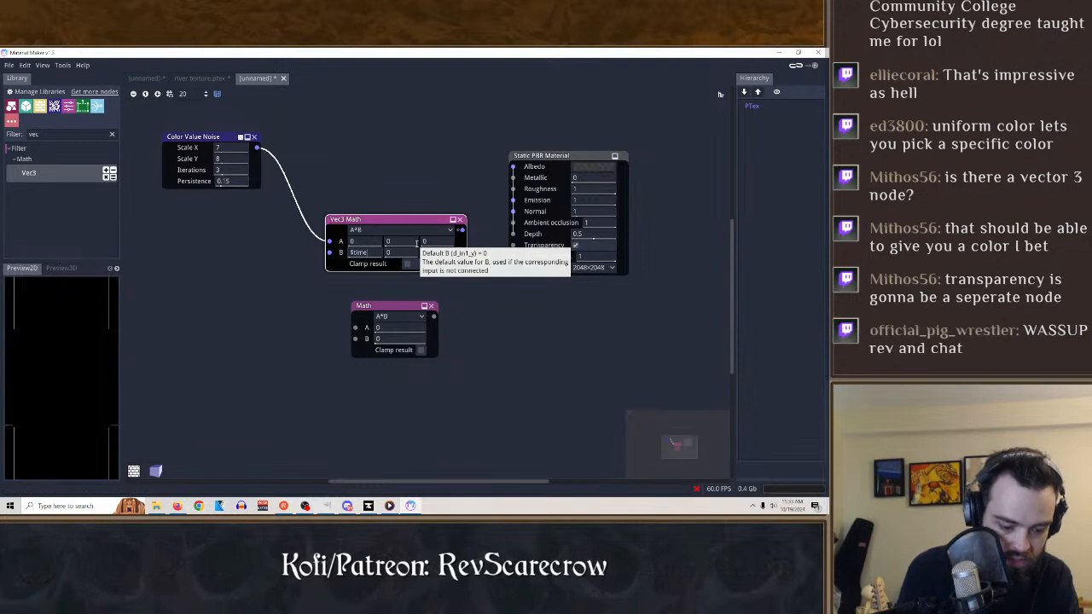
{"action": "type", "text": "$time*rnd"}
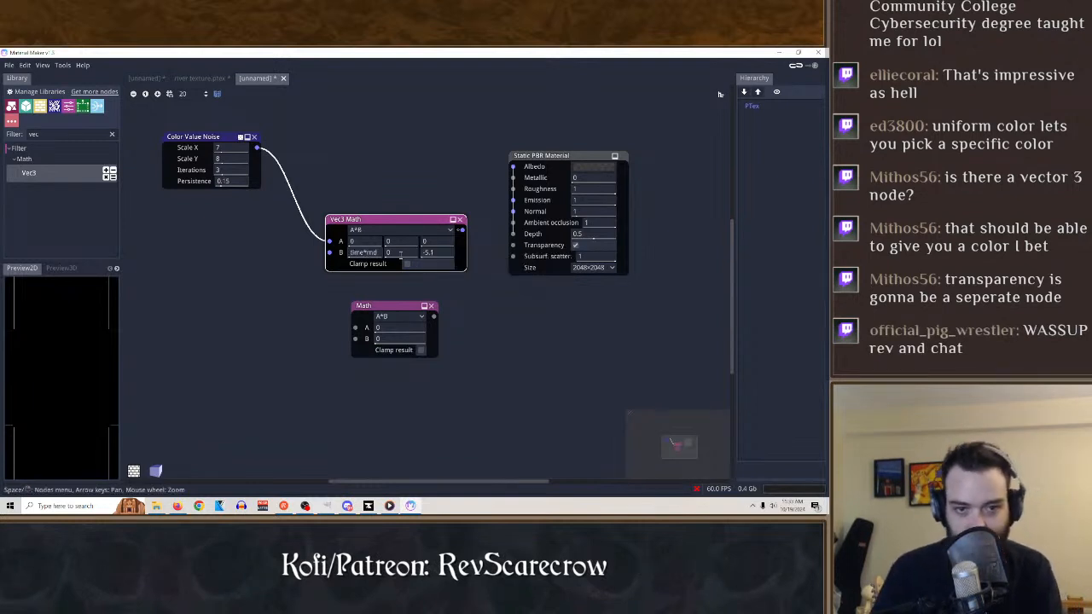
{"action": "left_click_drag", "start_coordinate": [399, 253], "coordinate": [395, 251]}
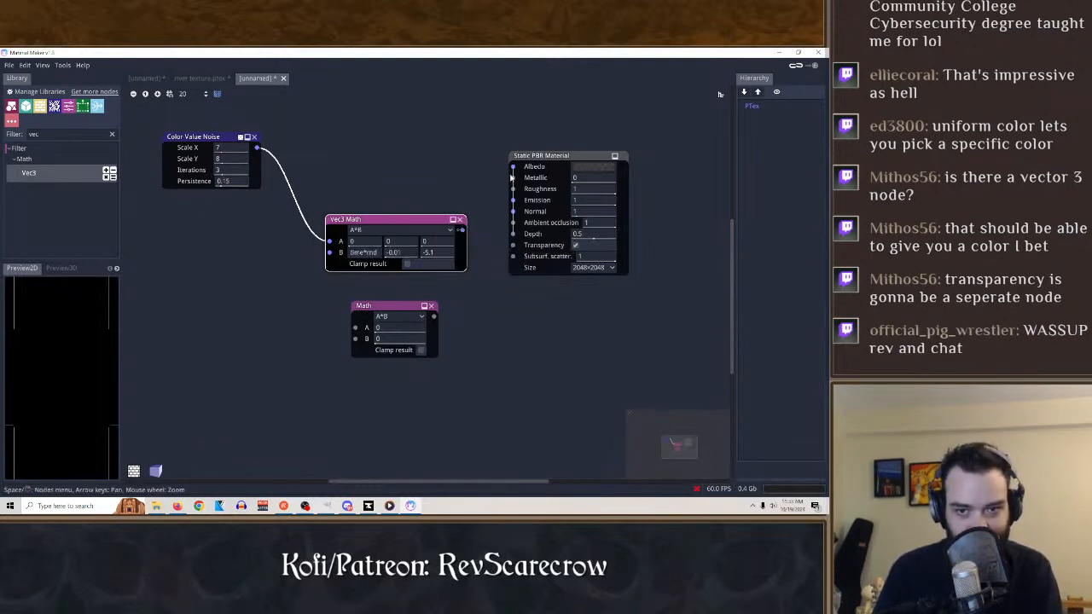
{"action": "left_click_drag", "start_coordinate": [432, 253], "coordinate": [353, 273]}
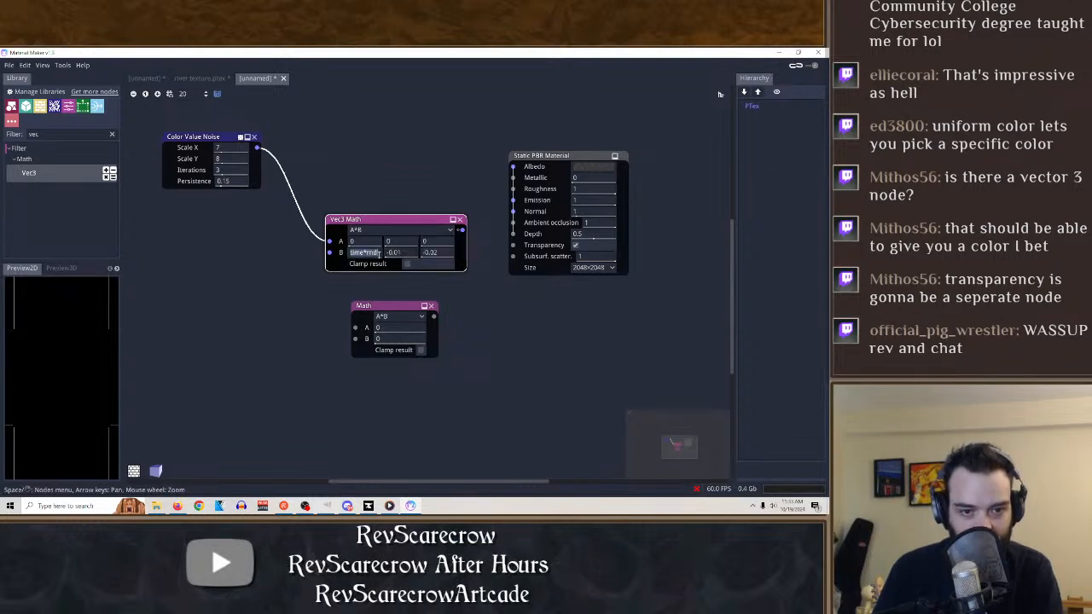
Set the Vec3 Math node's first B component to $time*0.1 and its second to 1.
{"action": "type", "text": "01"}
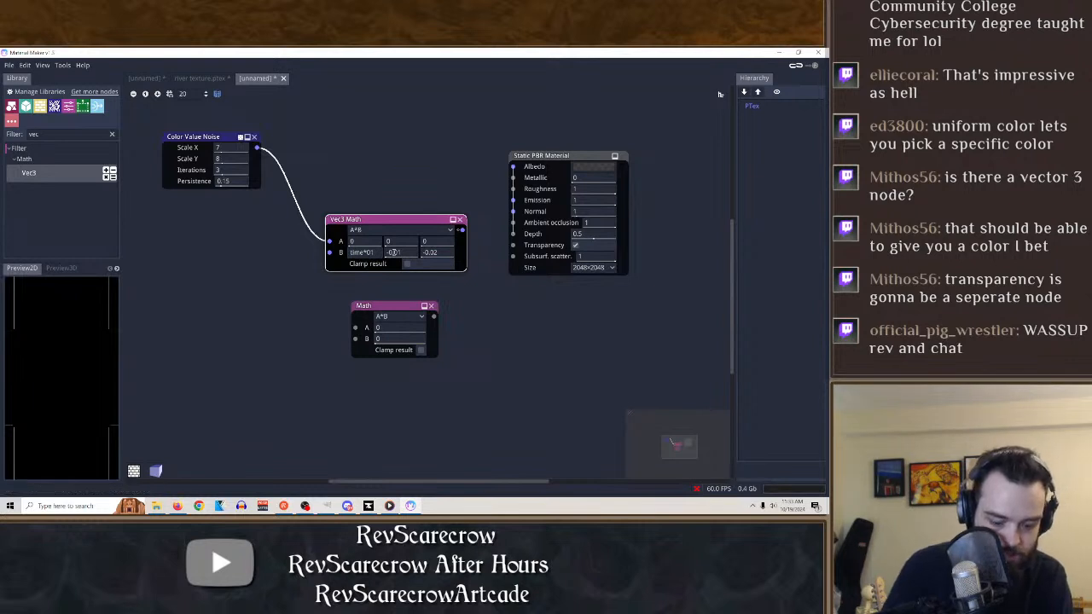
{"action": "key", "text": "BackSpace"}
{"action": "type", "text": ".1"}
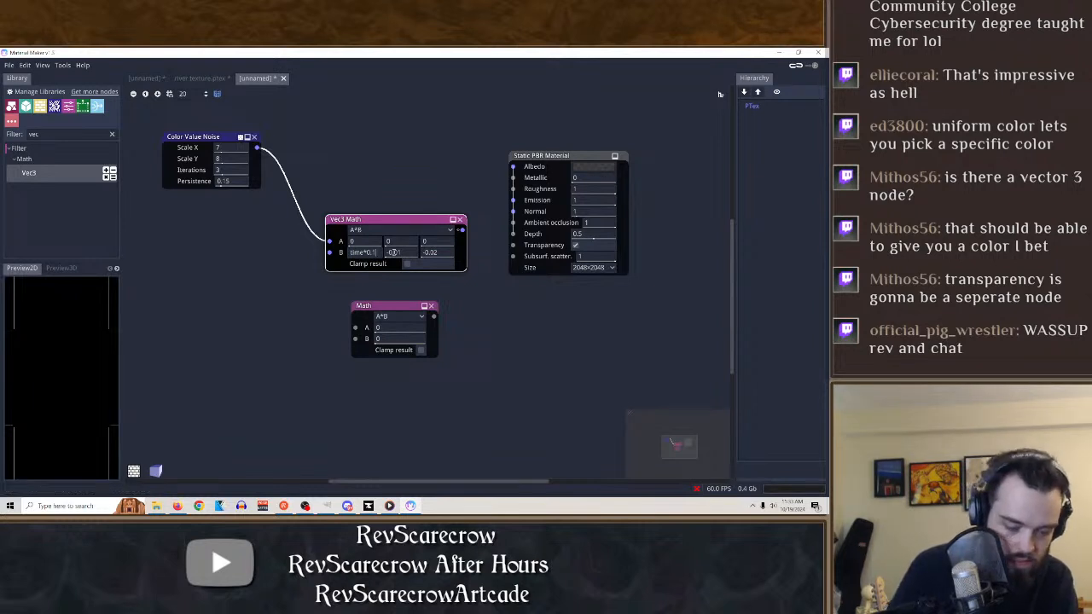
{"action": "left_click", "coordinate": [394, 224]}
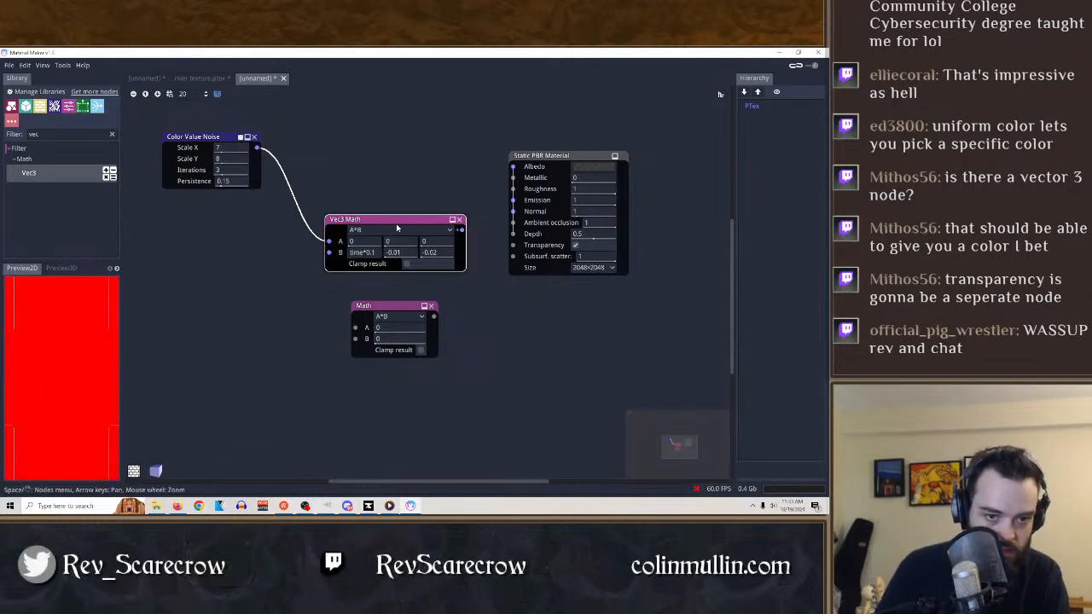
{"action": "left_click_drag", "start_coordinate": [405, 252], "coordinate": [394, 260]}
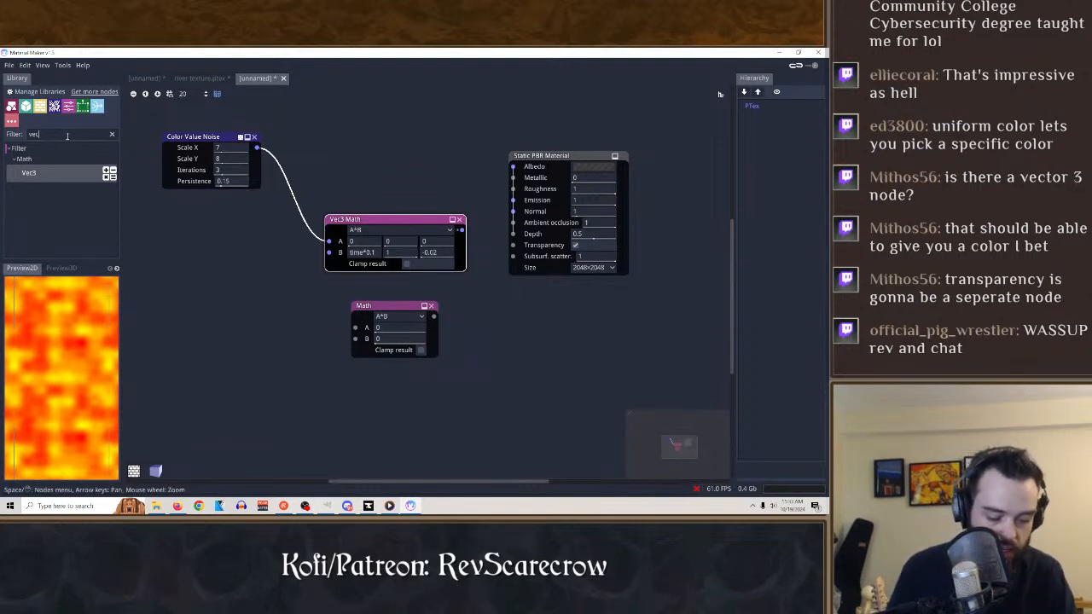
Search the node library for trans and look through the results for a transparency node.
{"action": "key", "text": "BackSpace"}
{"action": "key", "text": "BackSpace"}
{"action": "key", "text": "BackSpace"}
{"action": "type", "text": "trans"}
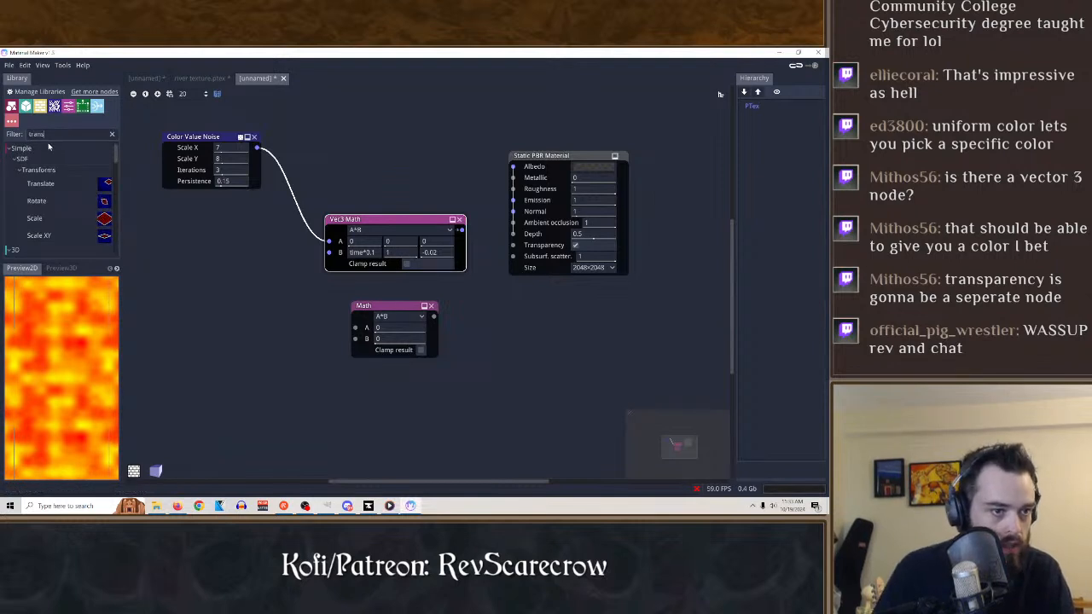
{"action": "scroll", "coordinate": [74, 204], "scroll_direction": "down", "scroll_amount": 3}
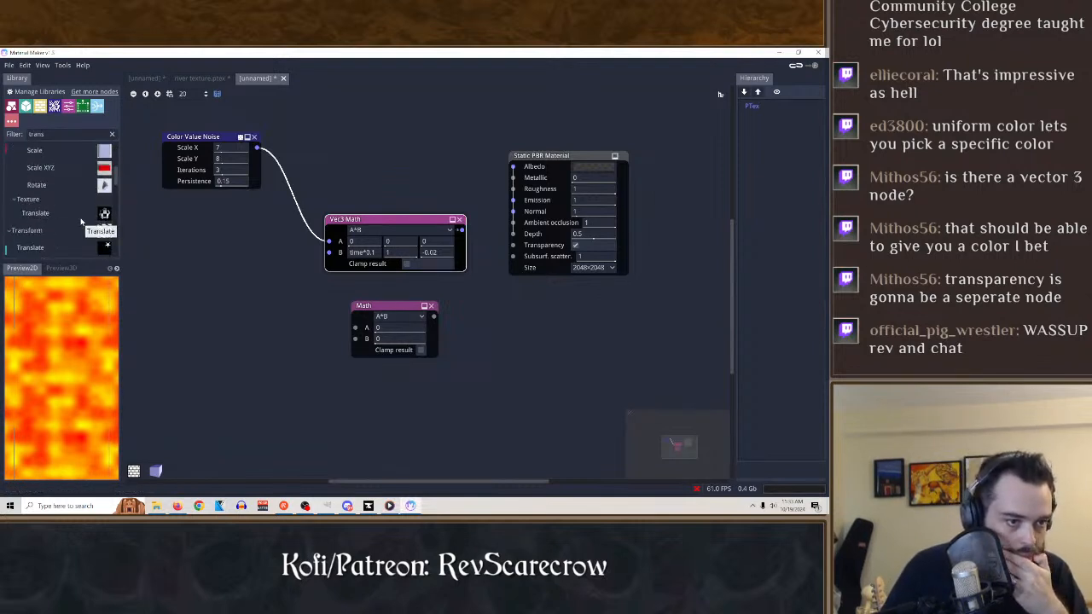
{"action": "scroll", "coordinate": [80, 221], "scroll_direction": "down", "scroll_amount": 3}
{"action": "scroll", "coordinate": [66, 224], "scroll_direction": "down", "scroll_amount": 1}
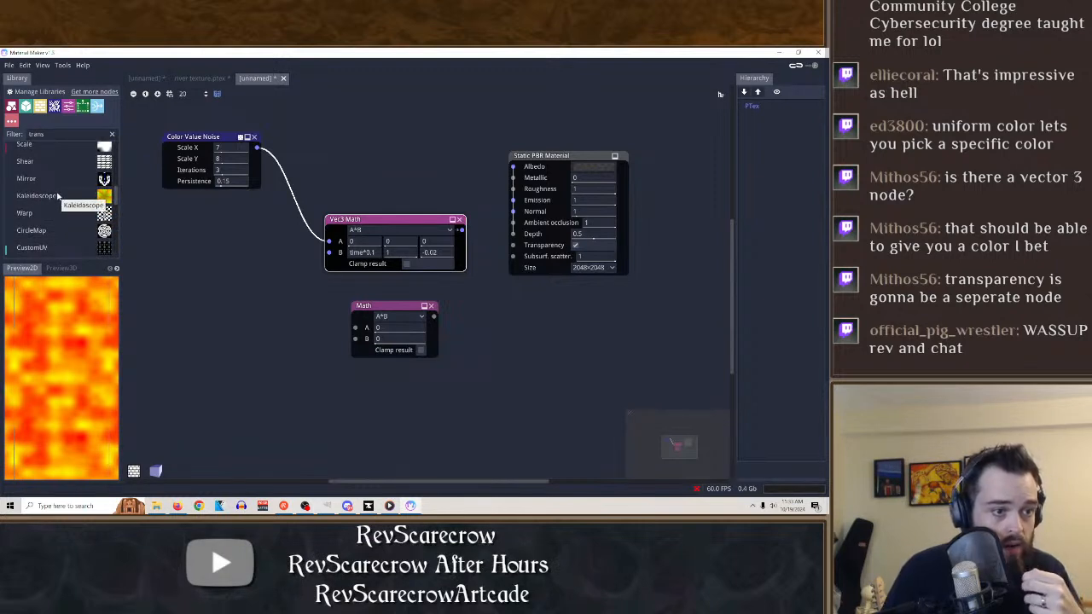
{"action": "scroll", "coordinate": [60, 200], "scroll_direction": "down", "scroll_amount": 4}
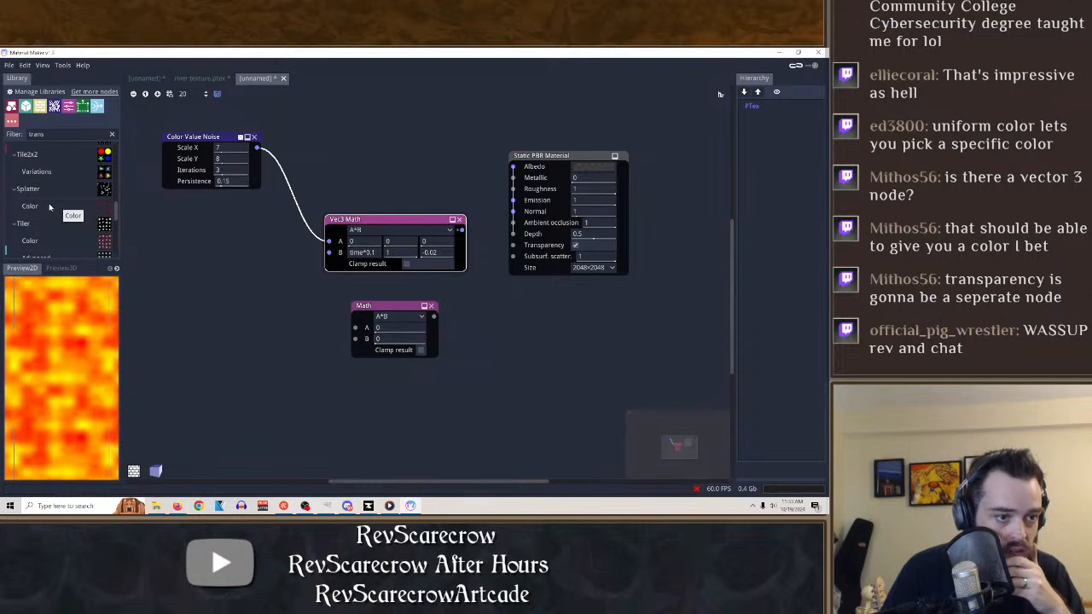
{"action": "scroll", "coordinate": [49, 205], "scroll_direction": "down", "scroll_amount": 1}
{"action": "scroll", "coordinate": [50, 217], "scroll_direction": "down", "scroll_amount": 5}
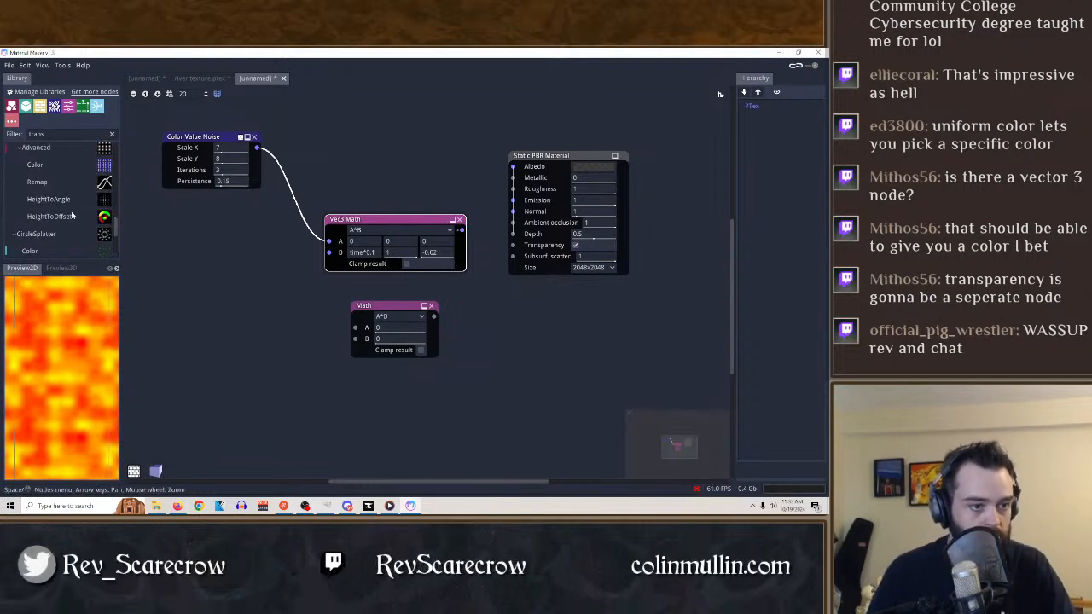
{"action": "scroll", "coordinate": [67, 207], "scroll_direction": "up", "scroll_amount": 5}
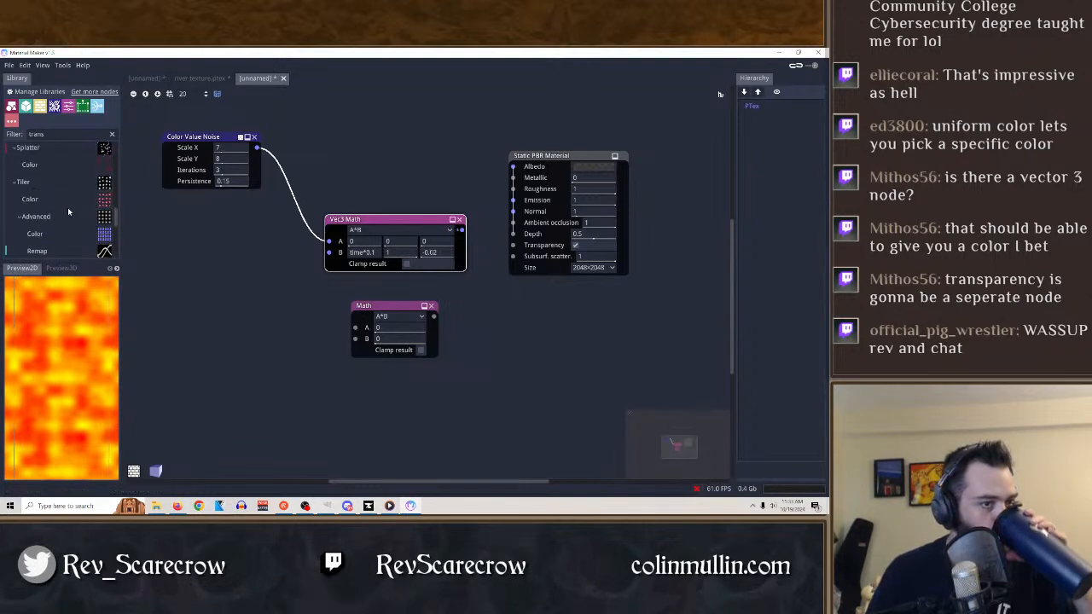
{"action": "scroll", "coordinate": [67, 207], "scroll_direction": "down", "scroll_amount": 5}
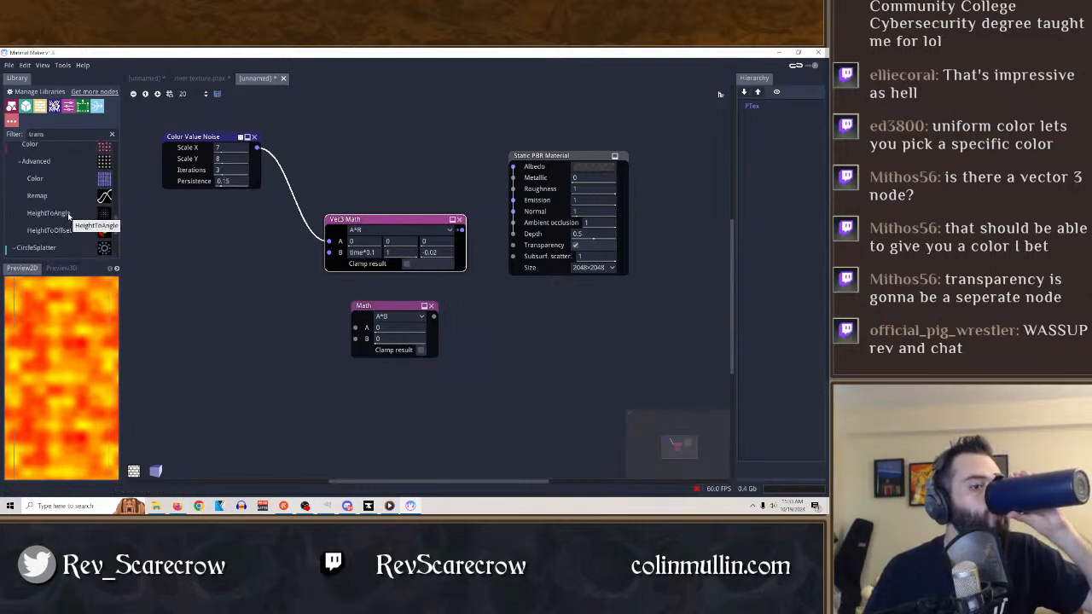
Try a Height To Offset node on the Color Value Noise output, with its amount set to 0.59.
{"action": "left_click_drag", "start_coordinate": [71, 234], "coordinate": [384, 160]}
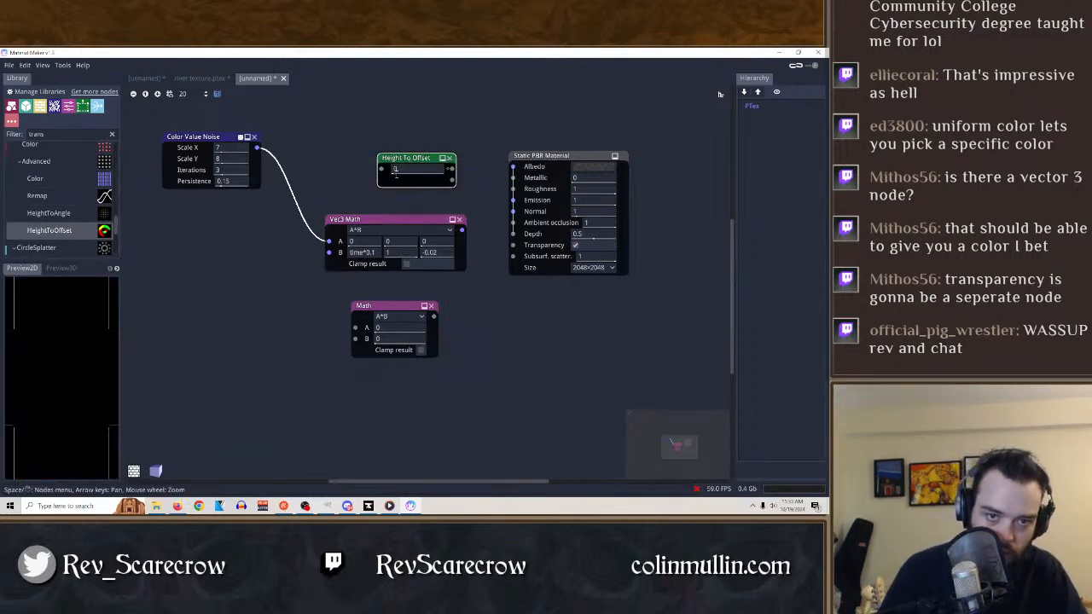
{"action": "left_click_drag", "start_coordinate": [440, 165], "coordinate": [371, 184]}
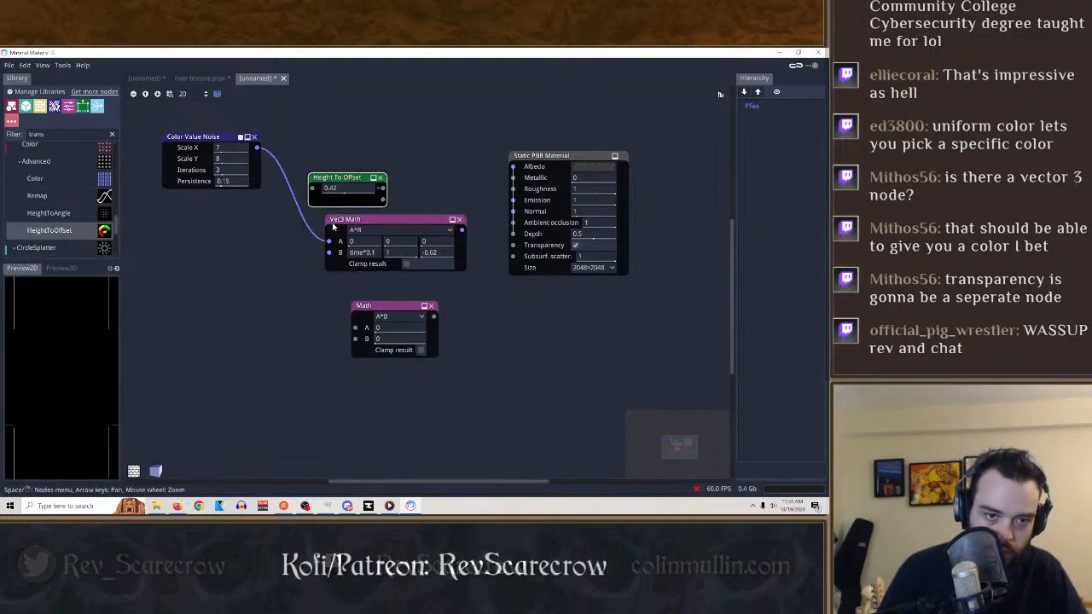
{"action": "left_click_drag", "start_coordinate": [328, 241], "coordinate": [312, 190]}
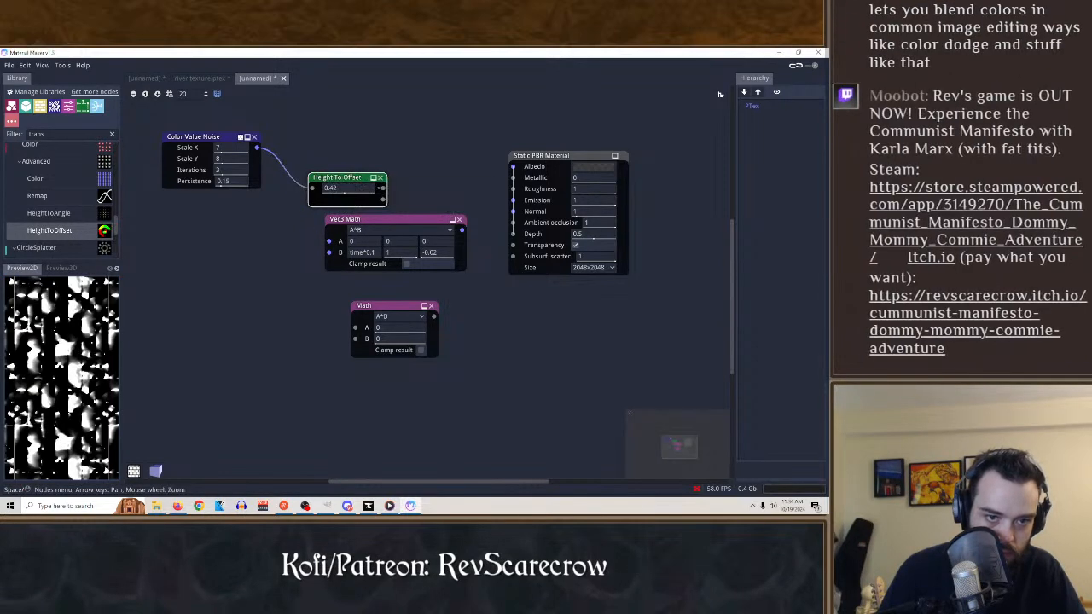
{"action": "left_click_drag", "start_coordinate": [383, 190], "coordinate": [282, 178]}
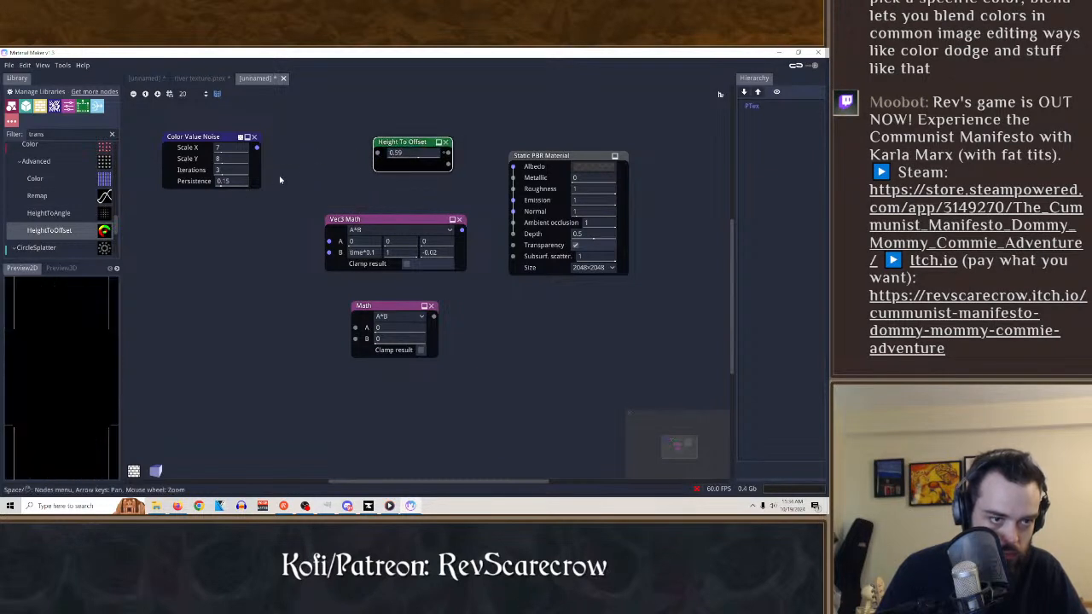
Try a Warp Dilation node on the color value noise with angle -83, distance 0.66 and attenuation 0.23, and delete it.
{"action": "scroll", "coordinate": [51, 217], "scroll_direction": "down", "scroll_amount": 2}
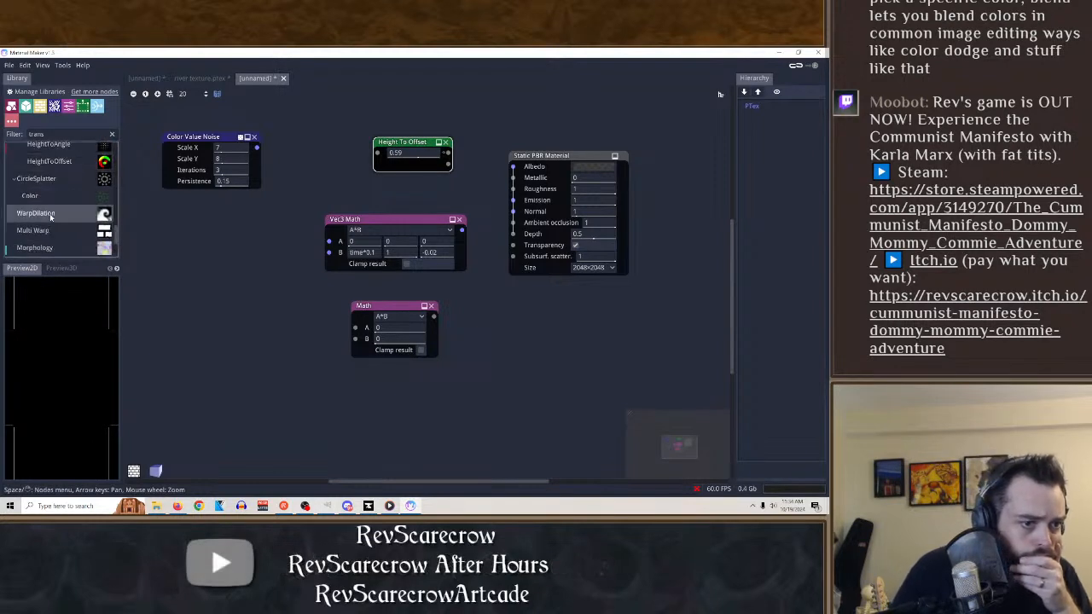
{"action": "left_click_drag", "start_coordinate": [48, 216], "coordinate": [209, 297]}
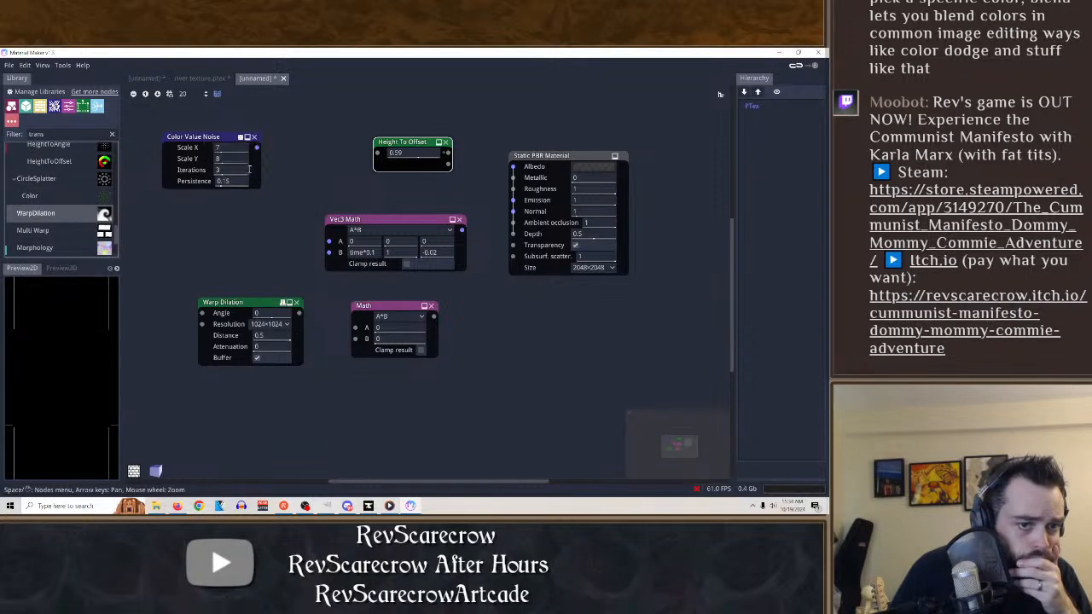
{"action": "left_click_drag", "start_coordinate": [256, 148], "coordinate": [329, 151]}
{"action": "left_click", "coordinate": [242, 300]}
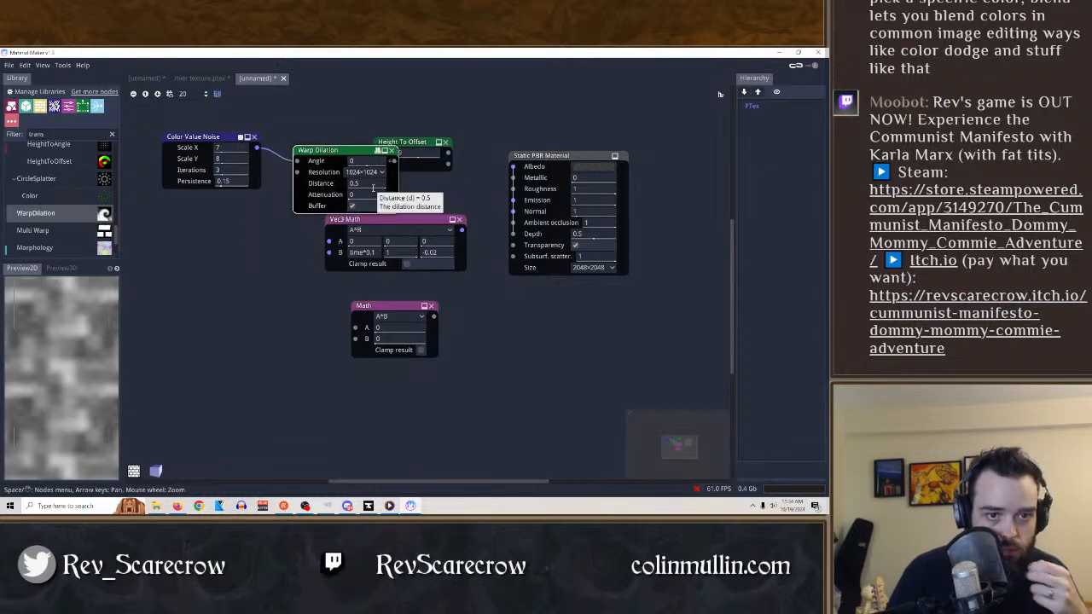
{"action": "left_click_drag", "start_coordinate": [372, 186], "coordinate": [425, 197]}
{"action": "left_click_drag", "start_coordinate": [373, 161], "coordinate": [415, 163]}
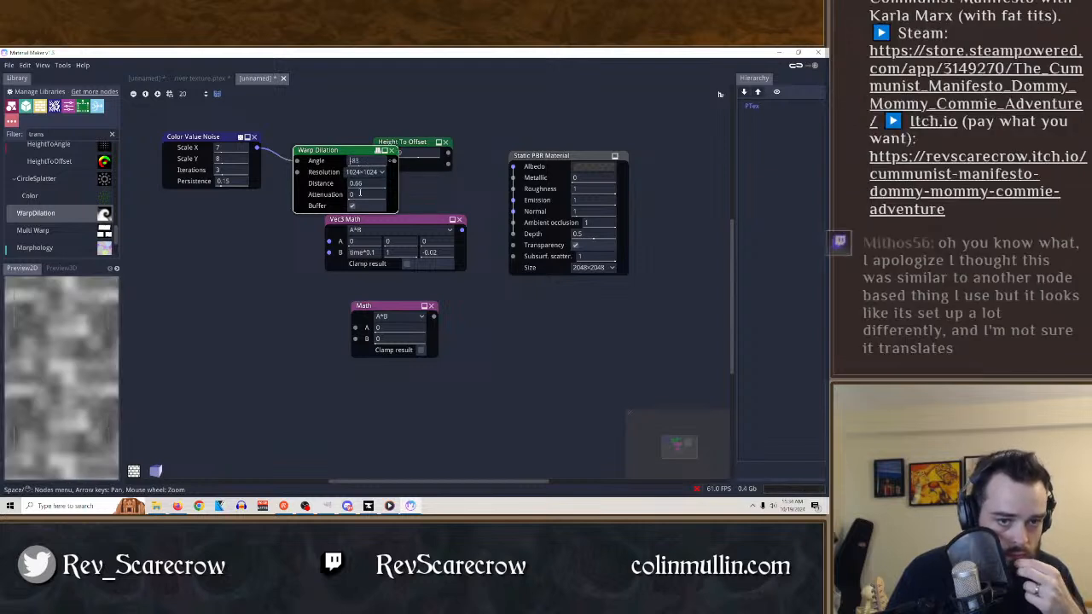
{"action": "left_click", "coordinate": [392, 151]}
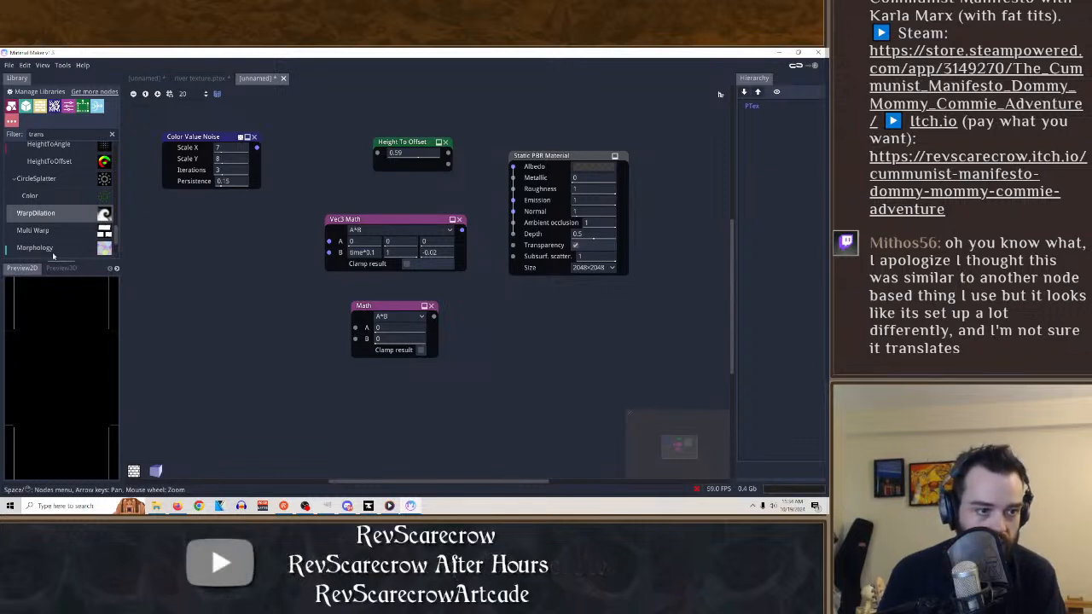
Search the node library for blend and add the normal map Blend node to the graph.
{"action": "left_click", "coordinate": [77, 138]}
{"action": "key", "text": "BackSpace"}
{"action": "key", "text": "BackSpace"}
{"action": "key", "text": "BackSpace"}
{"action": "key", "text": "BackSpace"}
{"action": "key", "text": "BackSpace"}
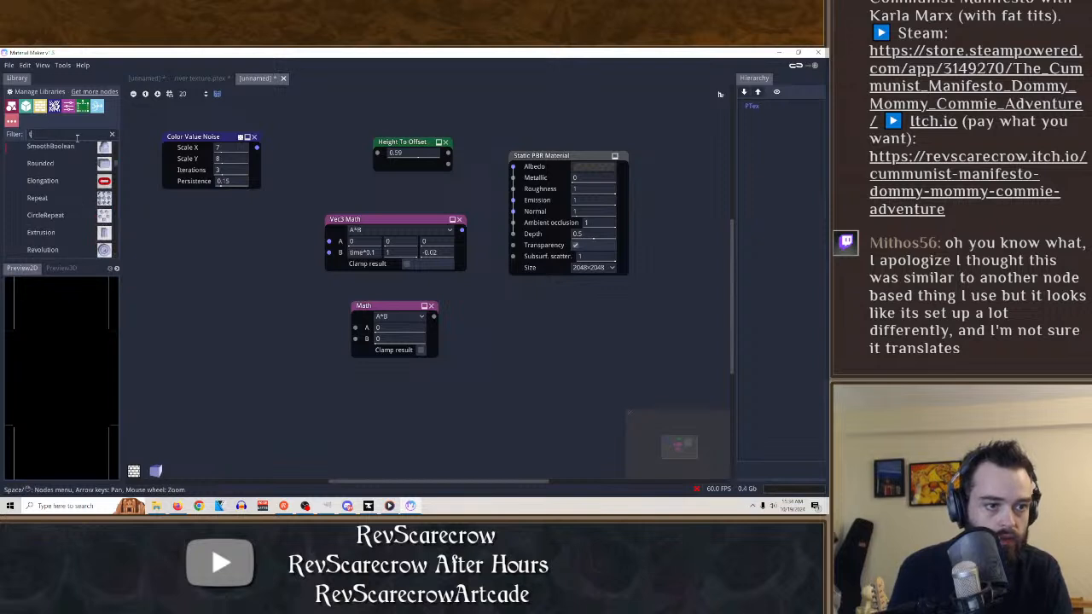
{"action": "type", "text": "blend"}
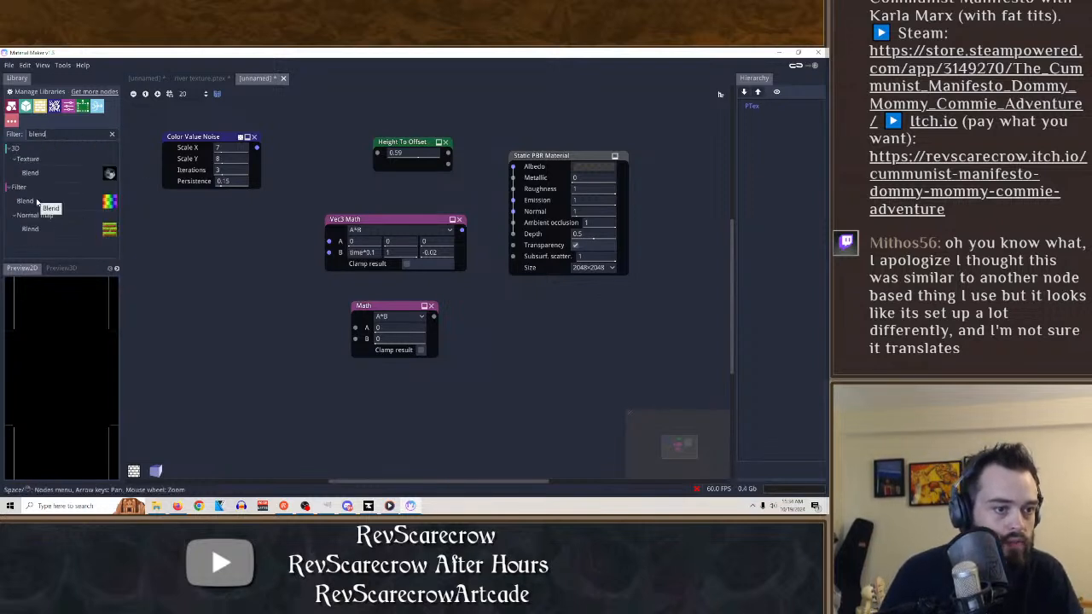
{"action": "left_click", "coordinate": [44, 230]}
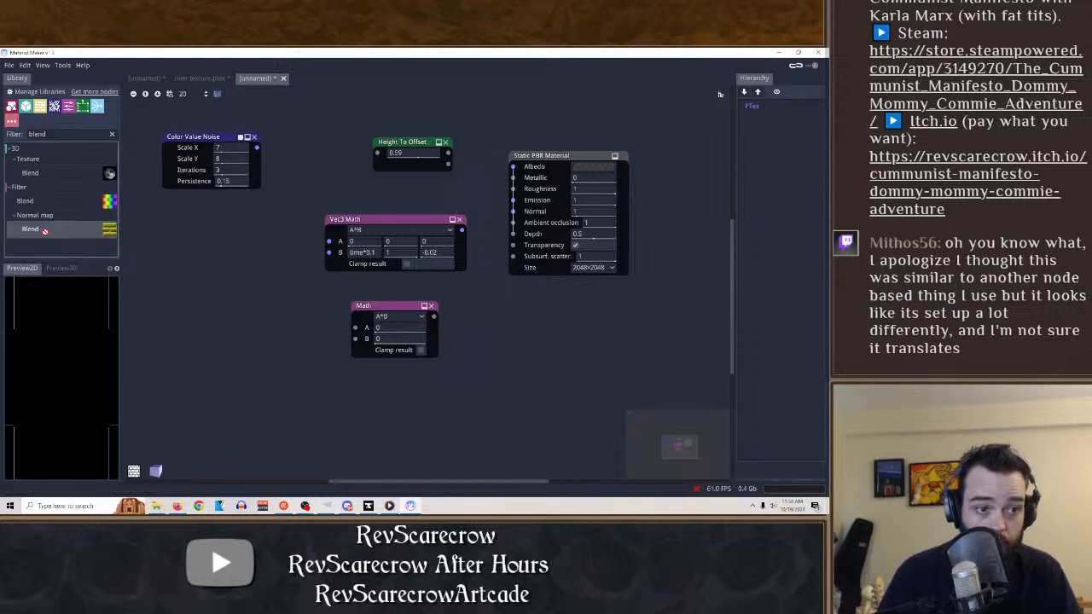
{"action": "left_click_drag", "start_coordinate": [44, 231], "coordinate": [229, 256]}
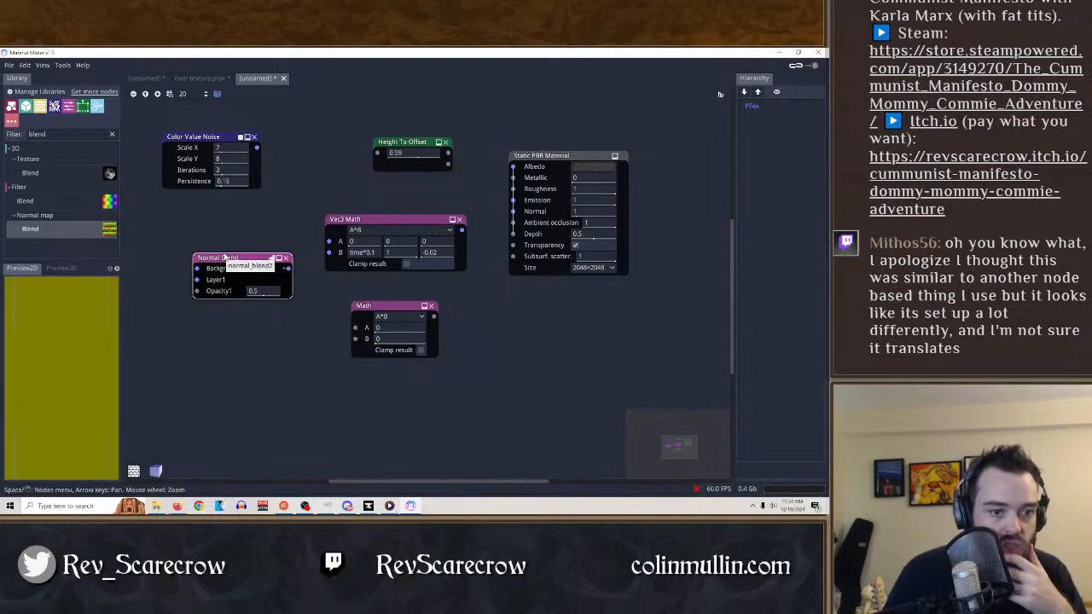
Connect Color Value Noise to the Normal Blend node's Background input and set Opacity1 to 1.
{"action": "left_click_drag", "start_coordinate": [257, 147], "coordinate": [258, 253]}
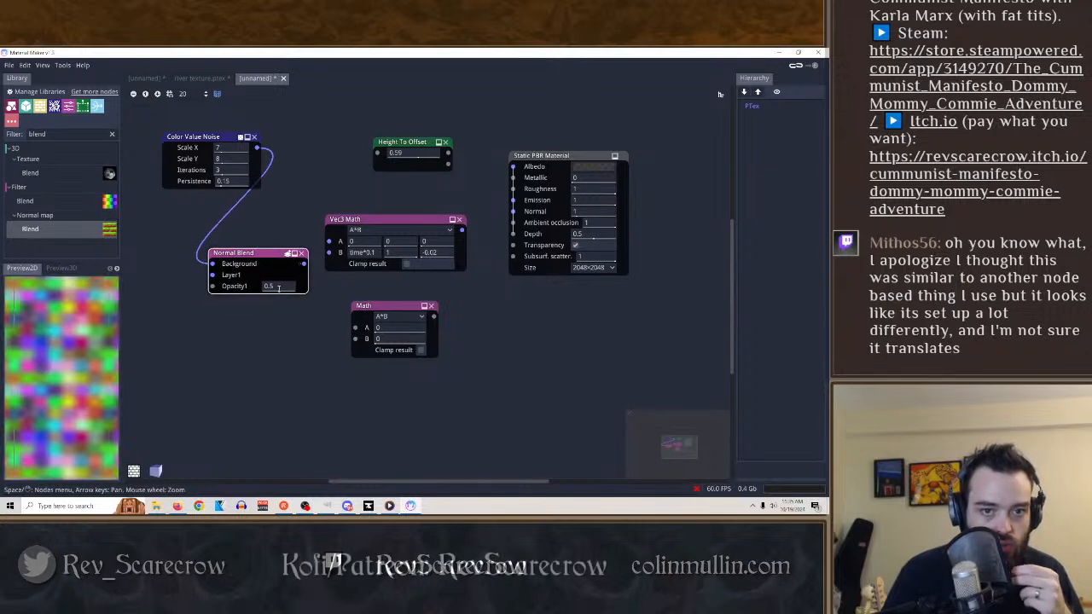
{"action": "left_click", "coordinate": [275, 285]}
{"action": "left_click_drag", "start_coordinate": [276, 284], "coordinate": [267, 287]}
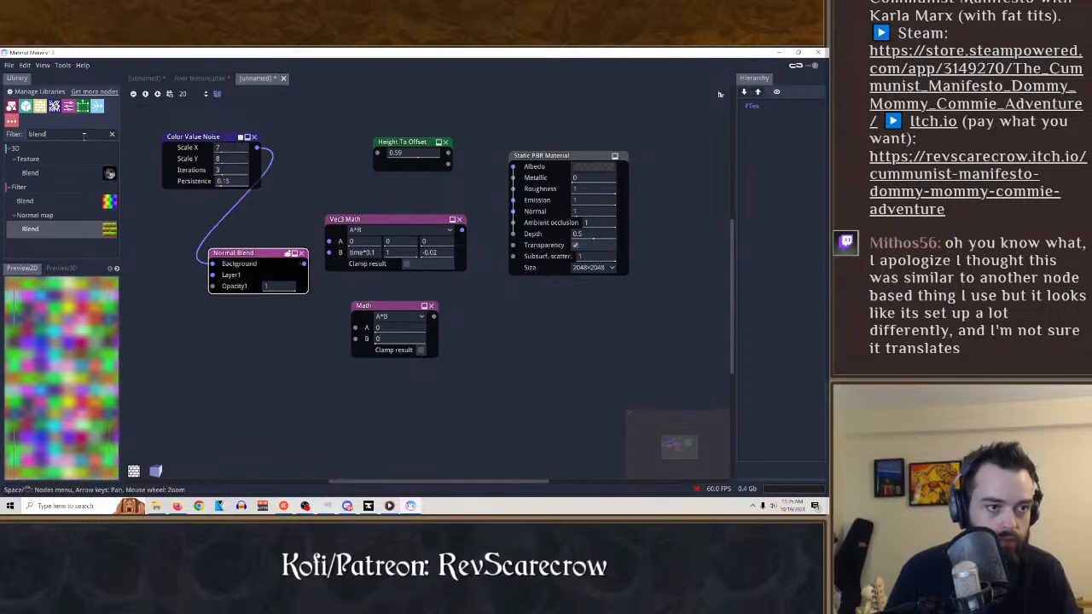
Add a Uniform node from the library, set its color to black and connect it to Normal Blend's Layer1 input.
{"action": "key", "text": "BackSpace"}
{"action": "key", "text": "BackSpace"}
{"action": "key", "text": "BackSpace"}
{"action": "key", "text": "BackSpace"}
{"action": "key", "text": "BackSpace"}
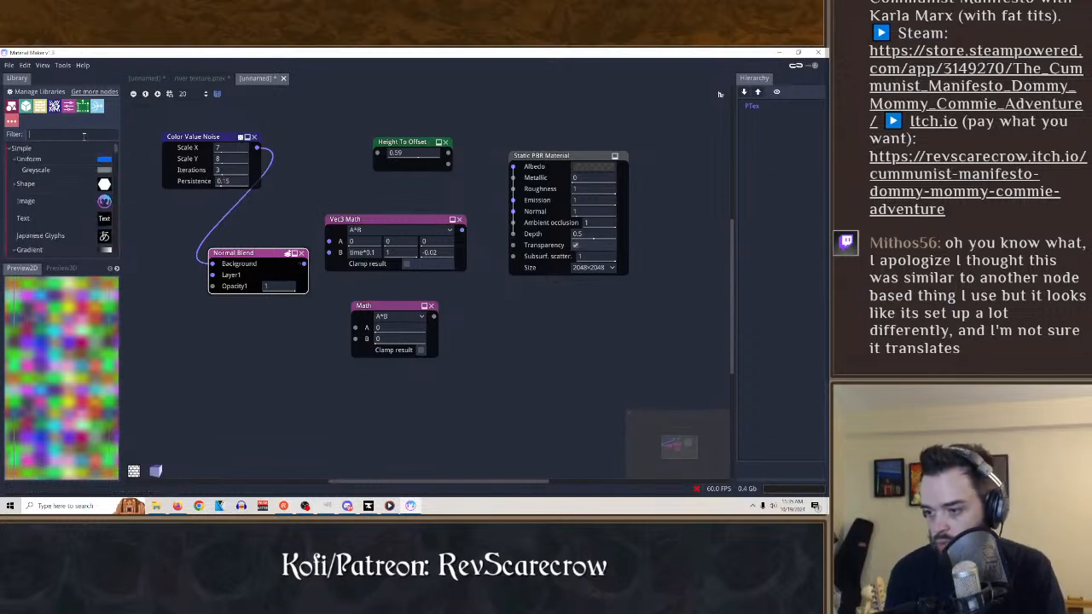
{"action": "type", "text": "unifor"}
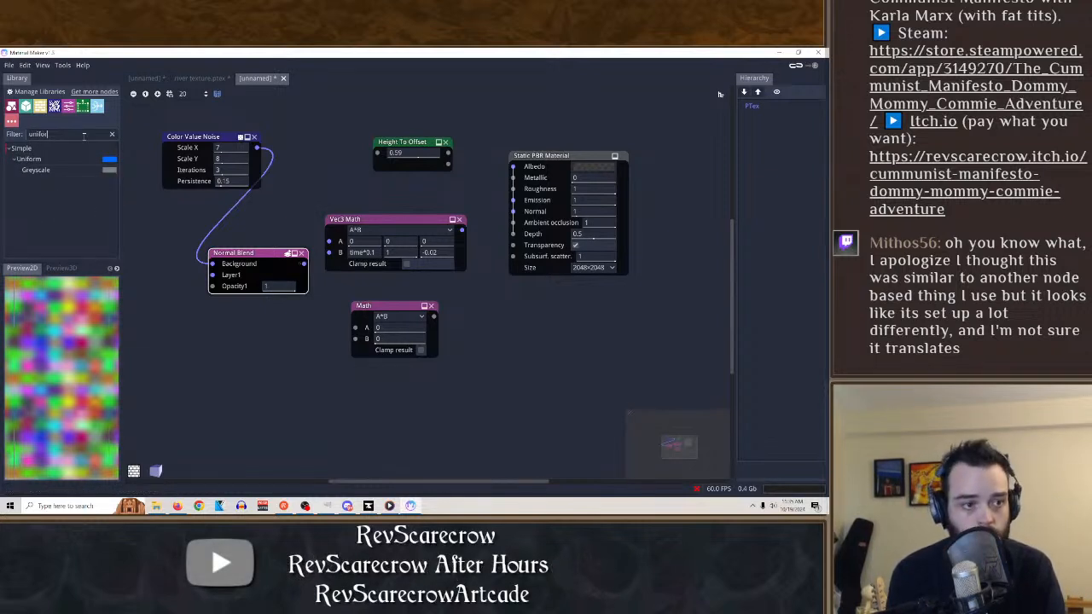
{"action": "left_click_drag", "start_coordinate": [45, 161], "coordinate": [192, 346]}
{"action": "left_click", "coordinate": [218, 361]}
{"action": "left_click_drag", "start_coordinate": [187, 273], "coordinate": [165, 316]}
{"action": "left_click", "coordinate": [281, 333]}
{"action": "left_click_drag", "start_coordinate": [214, 291], "coordinate": [132, 307]}
{"action": "left_click", "coordinate": [274, 264]}
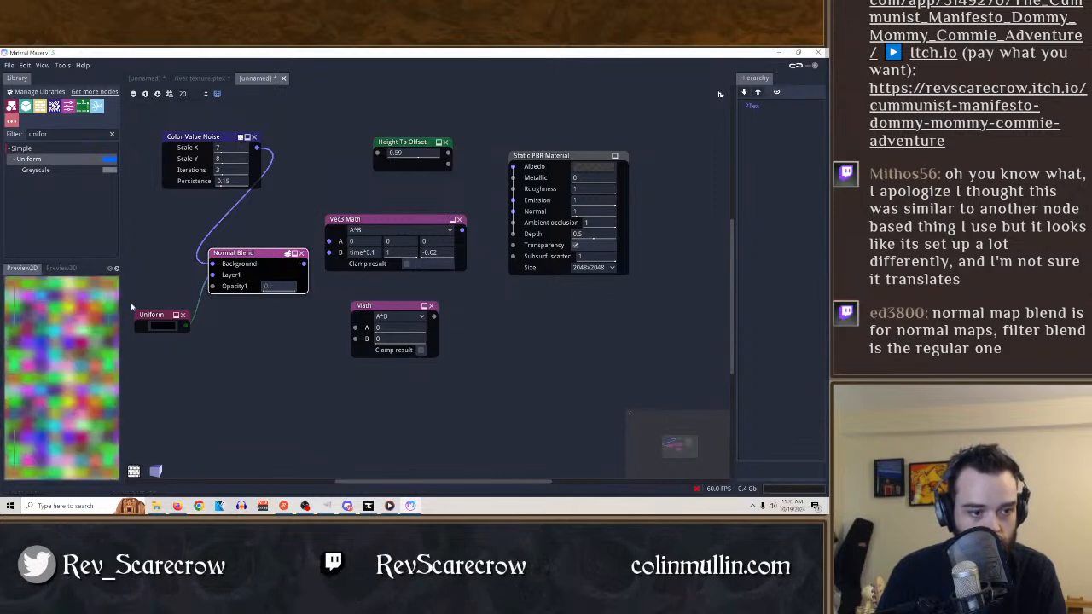
Spread out the Normal Blend, Math and Vec3 Math nodes to make room in the graph.
{"action": "left_click_drag", "start_coordinate": [2, 314], "coordinate": [275, 305]}
{"action": "left_click_drag", "start_coordinate": [271, 256], "coordinate": [306, 263]}
{"action": "left_click_drag", "start_coordinate": [389, 304], "coordinate": [532, 309]}
{"action": "left_click_drag", "start_coordinate": [367, 219], "coordinate": [433, 215]}
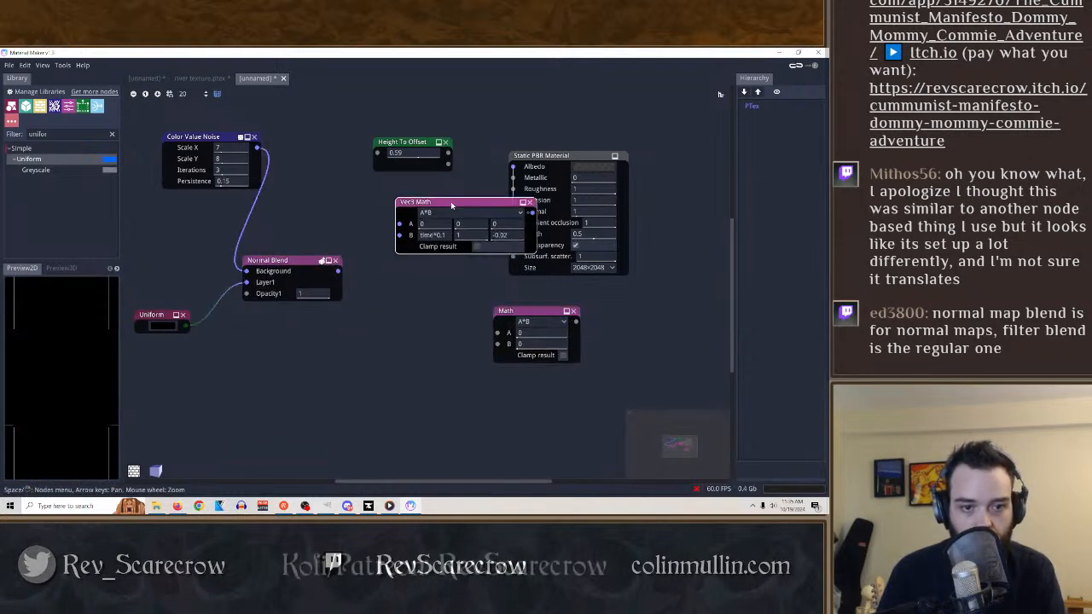
Set the Normal Blend node's Opacity1 to 1.16 and shift the node slightly away from Color Value Noise.
{"action": "left_click_drag", "start_coordinate": [298, 282], "coordinate": [309, 274]}
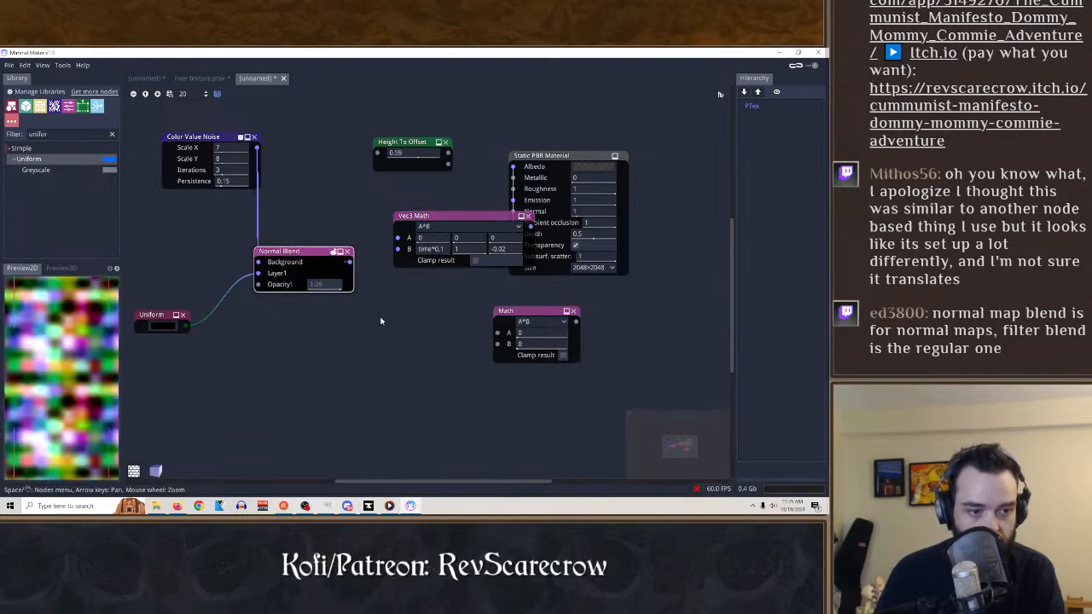
{"action": "left_click_drag", "start_coordinate": [672, 293], "coordinate": [343, 300]}
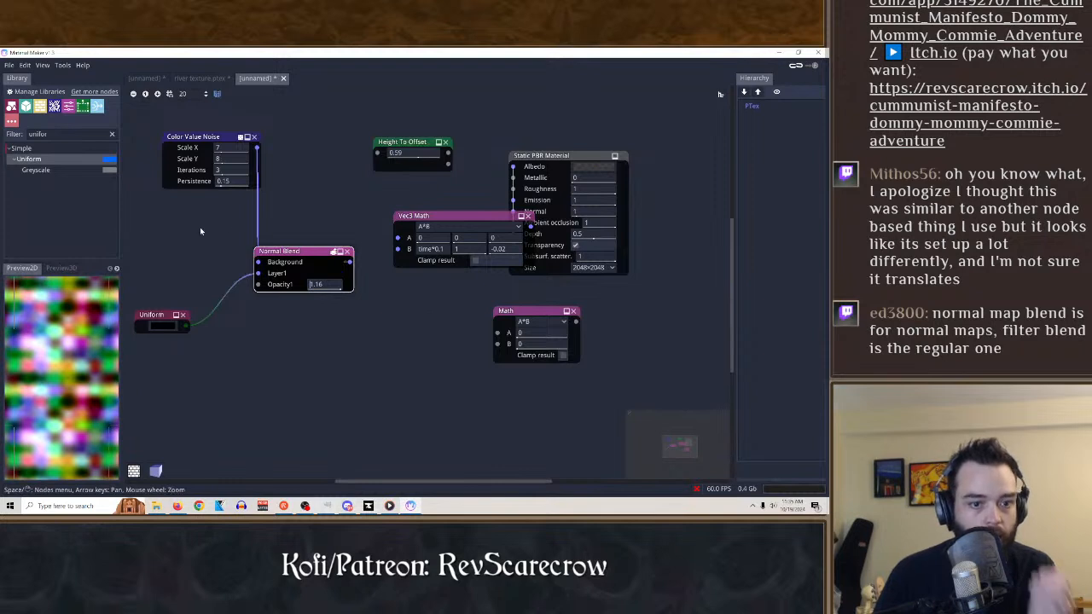
{"action": "mouse_move", "coordinate": [305, 253]}
{"action": "left_mouse_down"}
{"action": "mouse_move", "coordinate": [337, 254]}
{"action": "mouse_move", "coordinate": [321, 253]}
{"action": "left_mouse_up"}
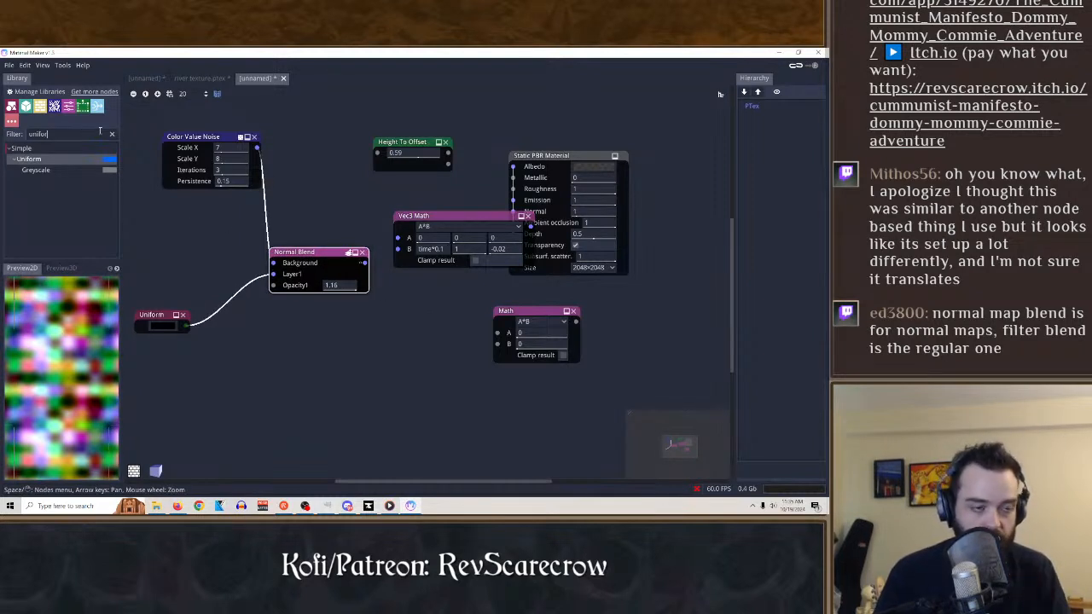
Search the library for warp, delete the unused Height To Offset node and add a Multi Warp node above the graph.
{"action": "key", "text": "BackSpace"}
{"action": "key", "text": "BackSpace"}
{"action": "key", "text": "BackSpace"}
{"action": "key", "text": "BackSpace"}
{"action": "key", "text": "BackSpace"}
{"action": "key", "text": "BackSpace"}
{"action": "type", "text": "warp"}
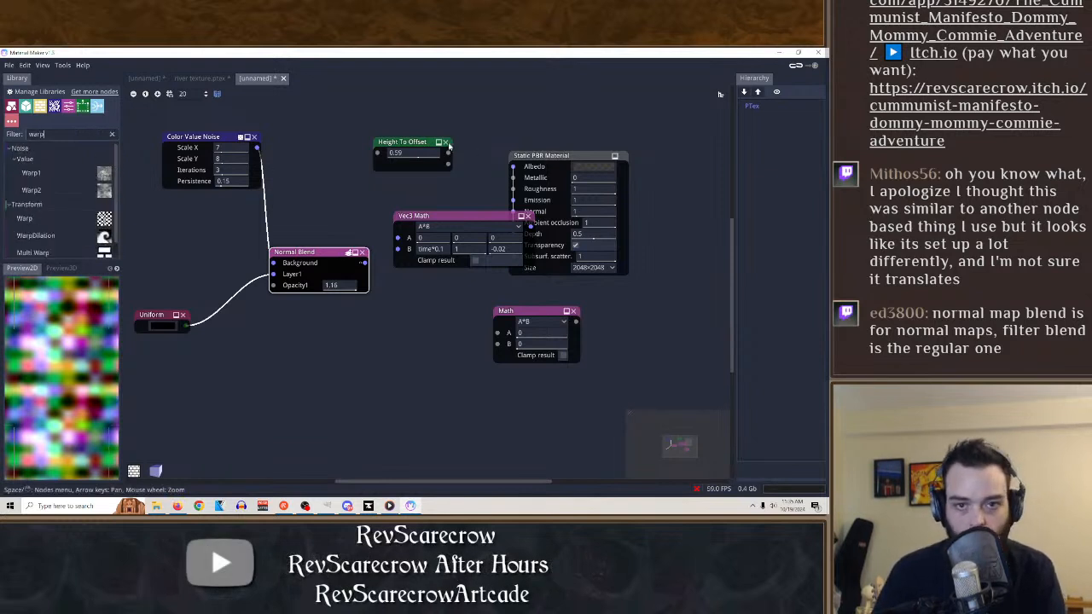
{"action": "left_click", "coordinate": [446, 143]}
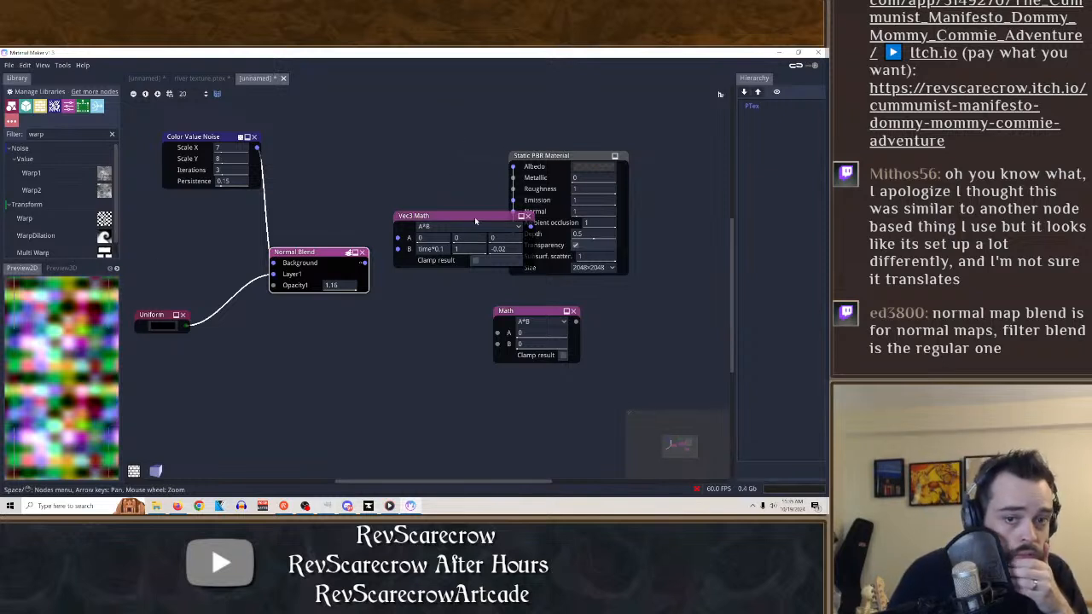
{"action": "scroll", "coordinate": [33, 232], "scroll_direction": "down", "scroll_amount": 1}
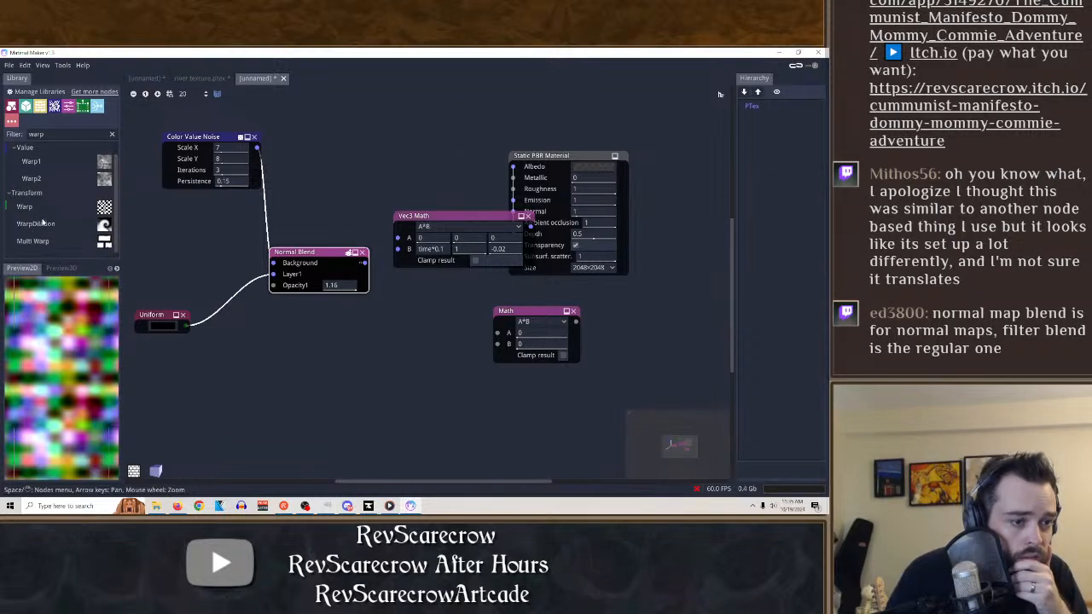
{"action": "left_click_drag", "start_coordinate": [41, 243], "coordinate": [354, 116]}
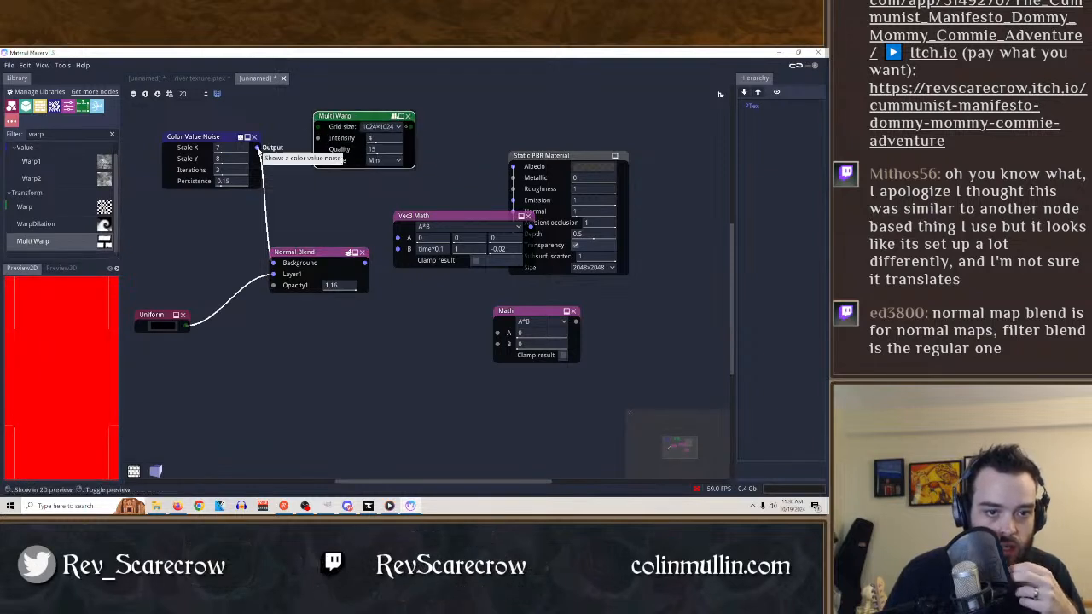
Reroute Color Value Noise through the Multi Warp node into Normal Blend's Background input.
{"action": "left_click_drag", "start_coordinate": [258, 148], "coordinate": [318, 128]}
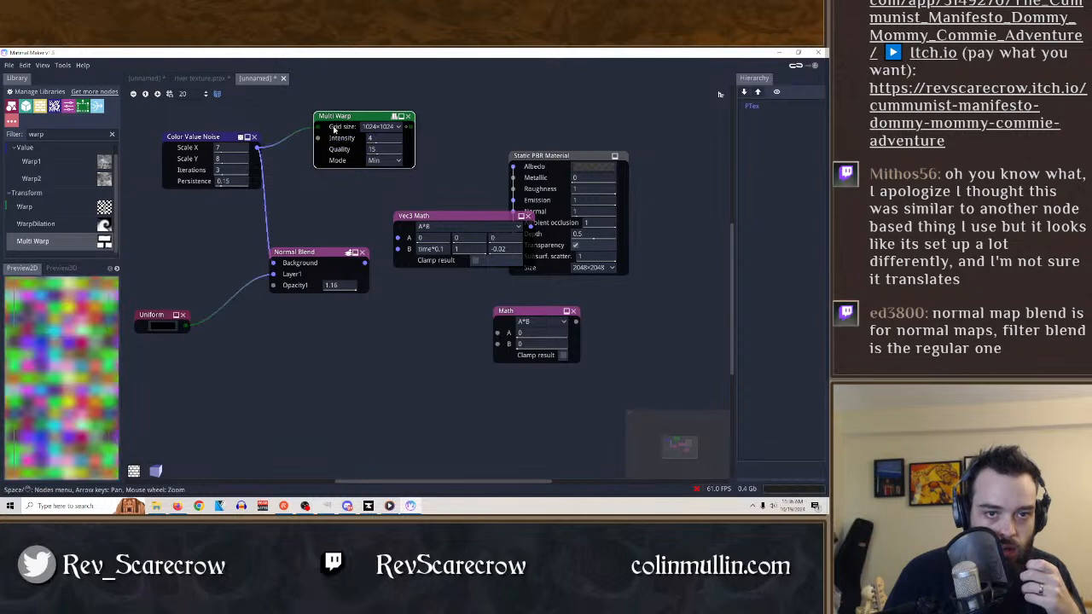
{"action": "left_click_drag", "start_coordinate": [273, 263], "coordinate": [421, 138]}
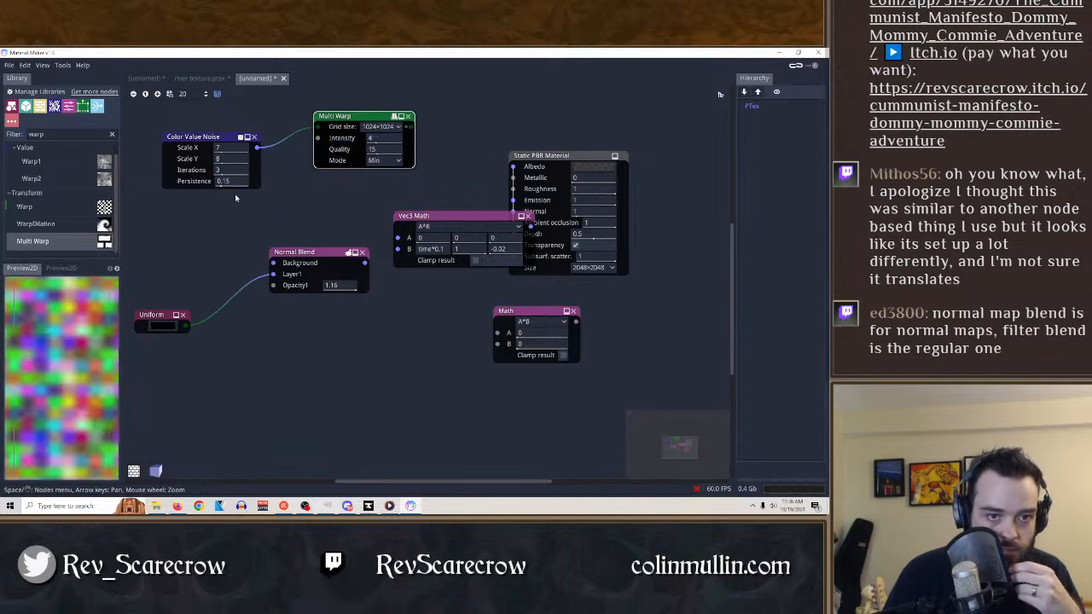
{"action": "left_click_drag", "start_coordinate": [273, 263], "coordinate": [410, 130]}
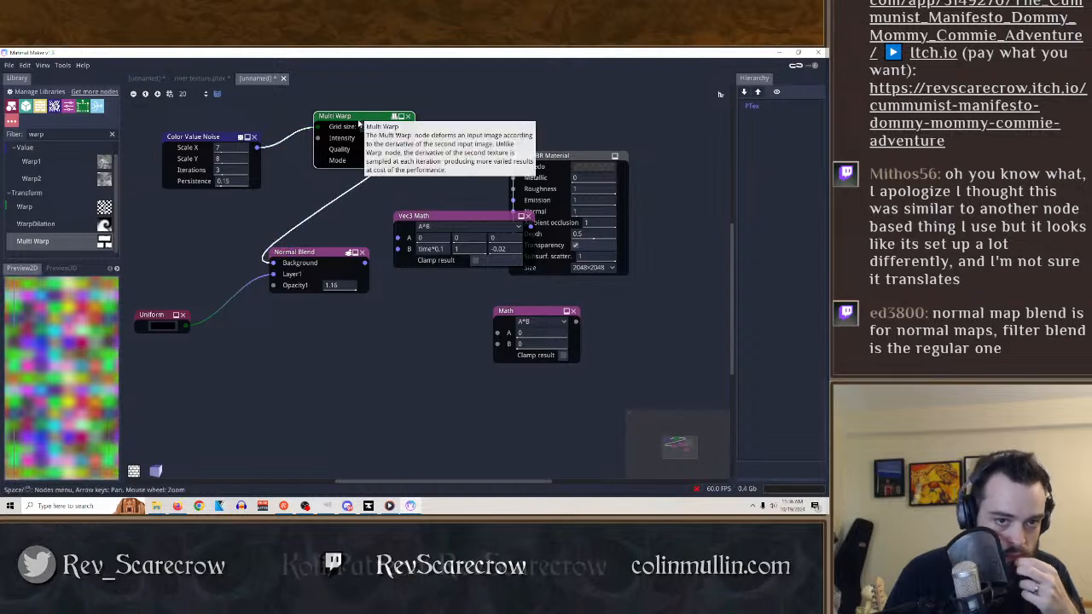
Set the Multi Warp node's intensity to 12.41, quality to 50 and mode to Blur.
{"action": "left_click", "coordinate": [310, 264]}
{"action": "left_click_drag", "start_coordinate": [389, 139], "coordinate": [486, 154]}
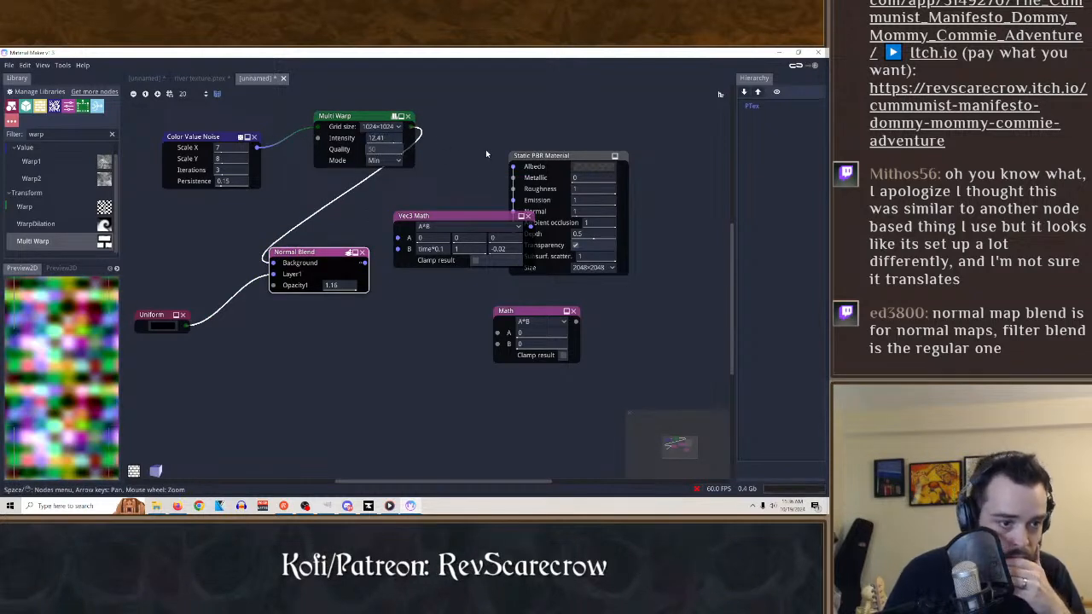
{"action": "left_click", "coordinate": [397, 161]}
{"action": "left_click", "coordinate": [386, 187]}
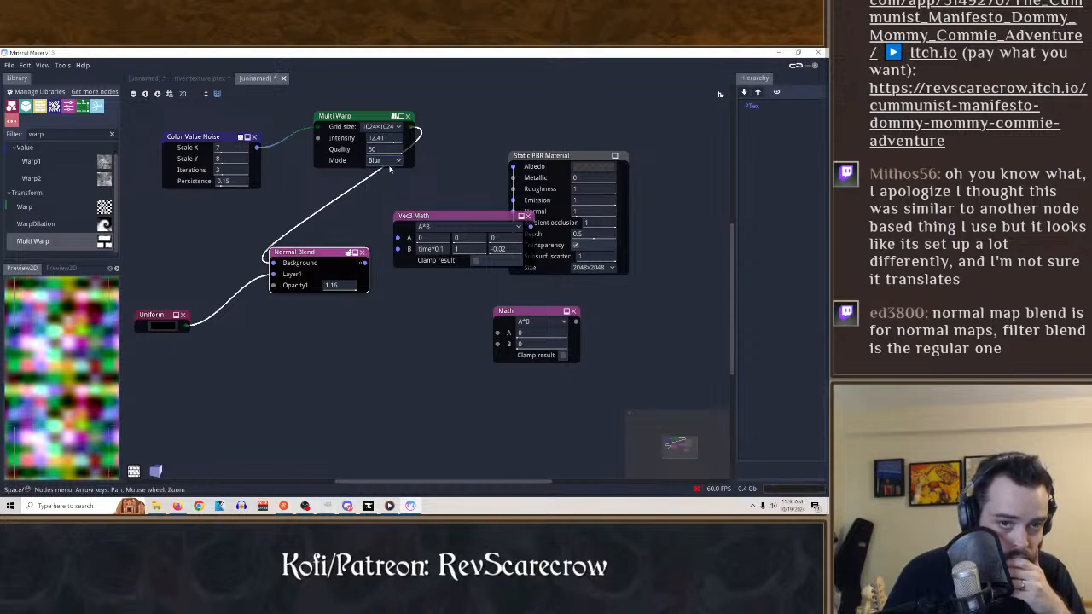
Try a 128×128 grid size on Multi Warp, settle on 2048×2048 and set the intensity to 13.115.
{"action": "left_click", "coordinate": [384, 128]}
{"action": "left_click", "coordinate": [386, 170]}
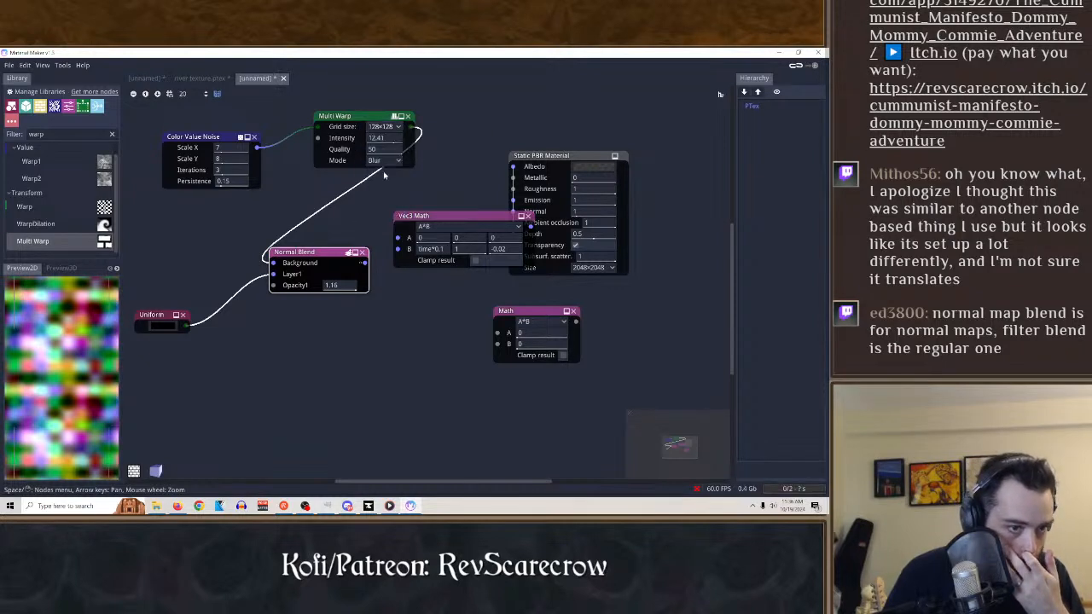
{"action": "left_click", "coordinate": [384, 127]}
{"action": "left_click", "coordinate": [390, 212]}
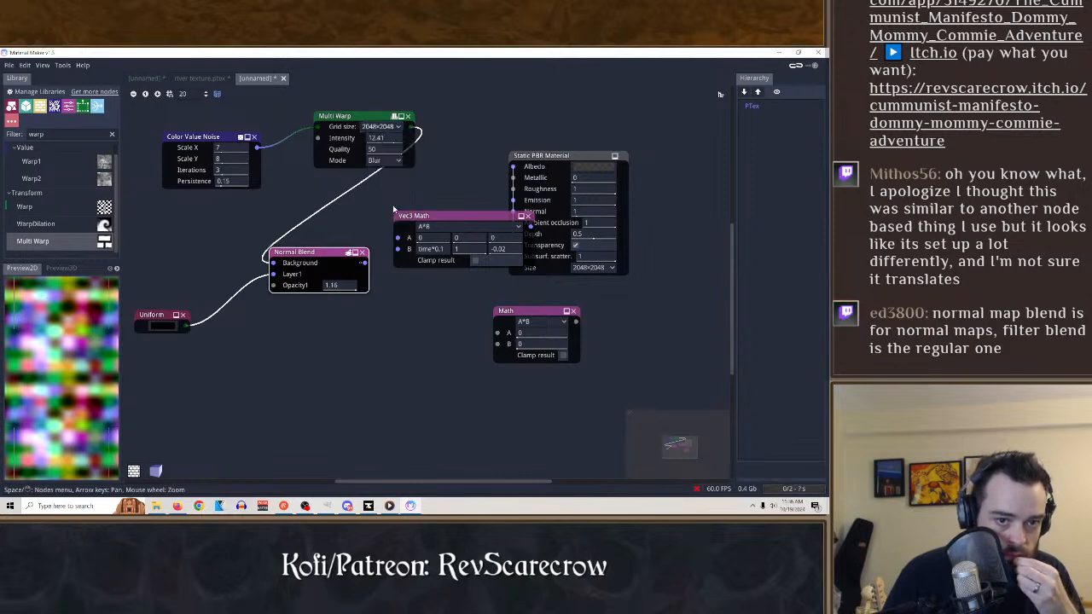
{"action": "left_click", "coordinate": [367, 118]}
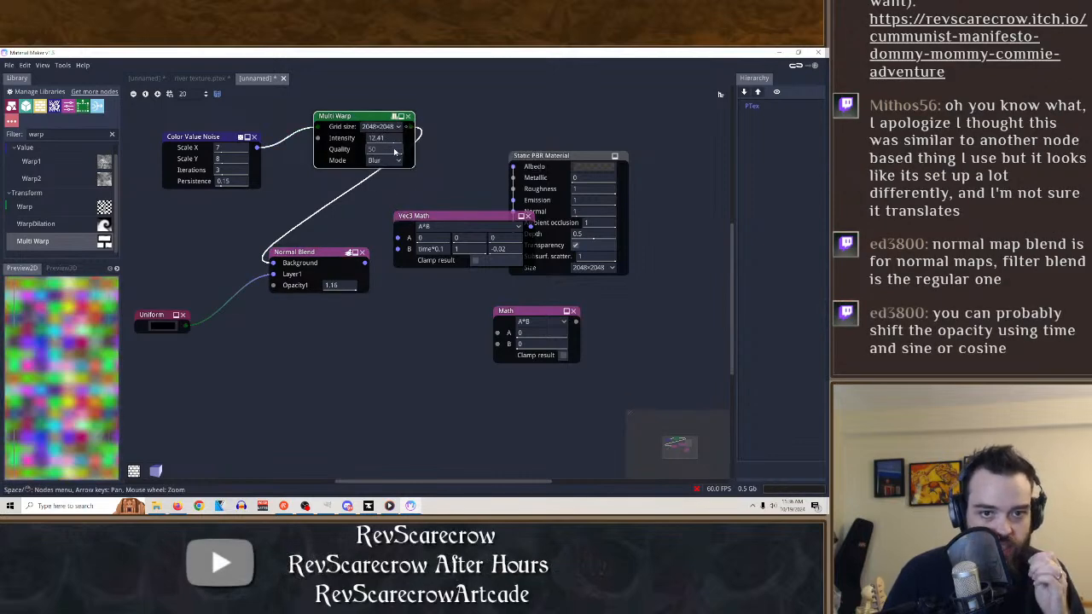
{"action": "left_click_drag", "start_coordinate": [394, 151], "coordinate": [442, 146]}
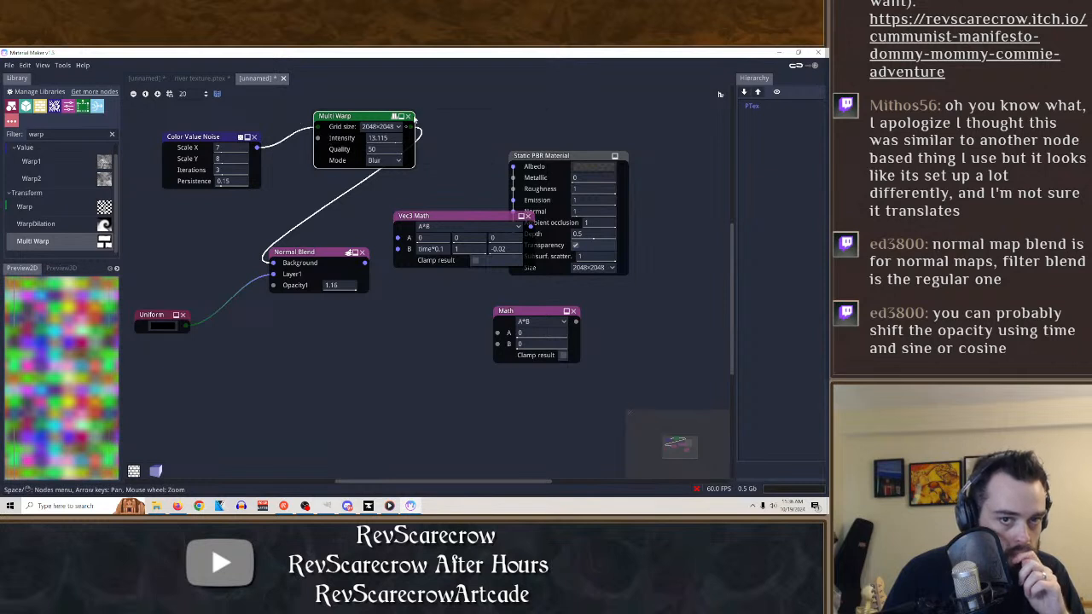
Delete Multi Warp, try a WarpDilation node in its place between Color Value Noise and Normal Blend's Background, and delete that node too.
{"action": "left_click", "coordinate": [409, 116]}
{"action": "left_click_drag", "start_coordinate": [96, 224], "coordinate": [320, 133]}
{"action": "left_click_drag", "start_coordinate": [255, 147], "coordinate": [291, 145]}
{"action": "left_click_drag", "start_coordinate": [385, 144], "coordinate": [273, 263]}
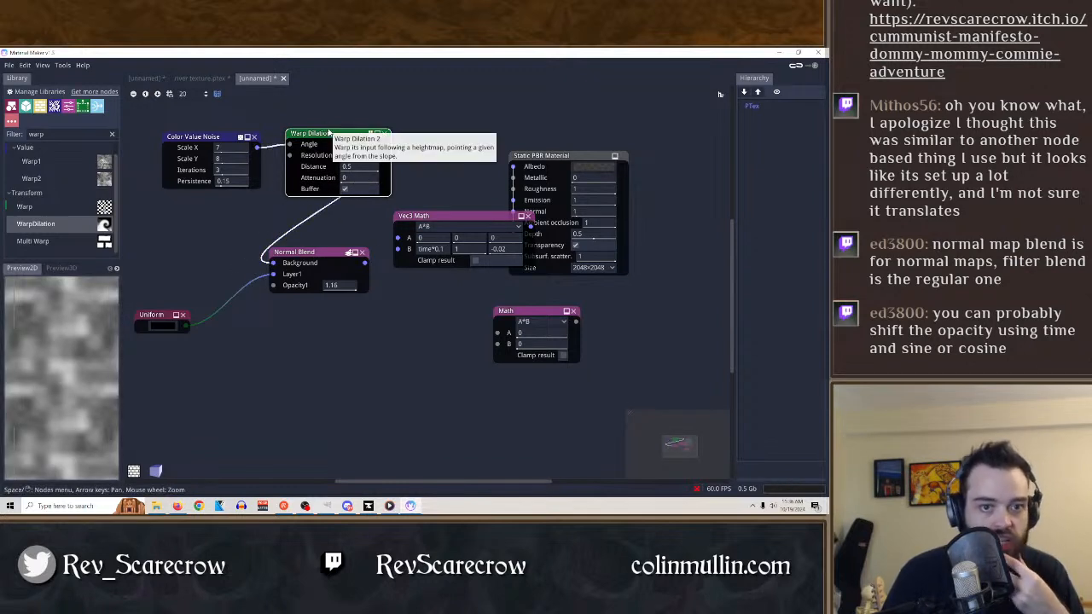
{"action": "left_click", "coordinate": [385, 134]}
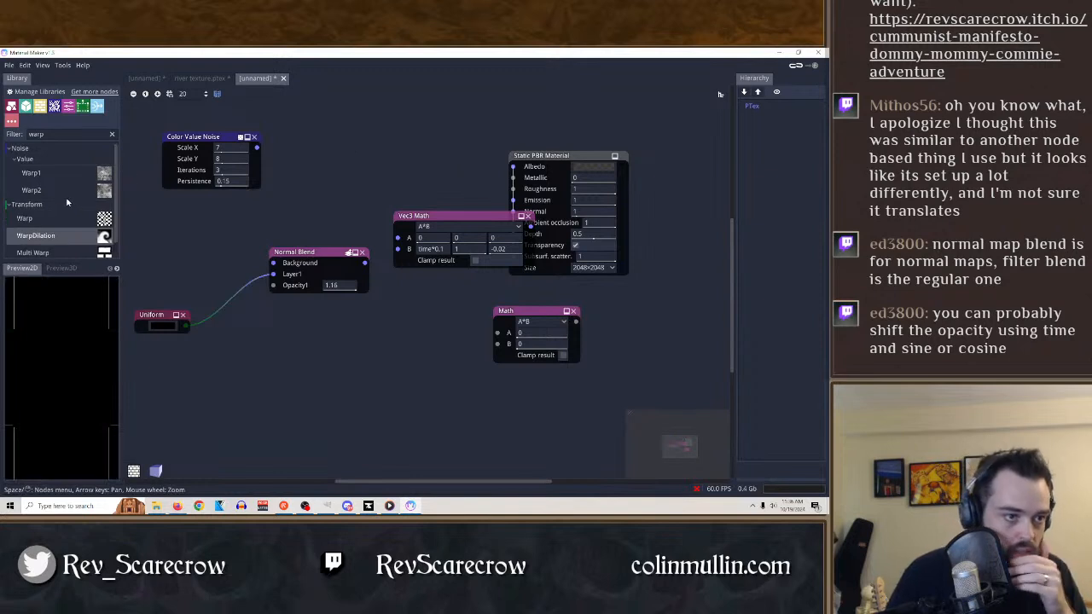
Add a Warp2 noise node above Normal Blend with Persistance 0.45, Warp X 0.005 and Warp Y 0.585.
{"action": "scroll", "coordinate": [56, 172], "scroll_direction": "up", "scroll_amount": 1}
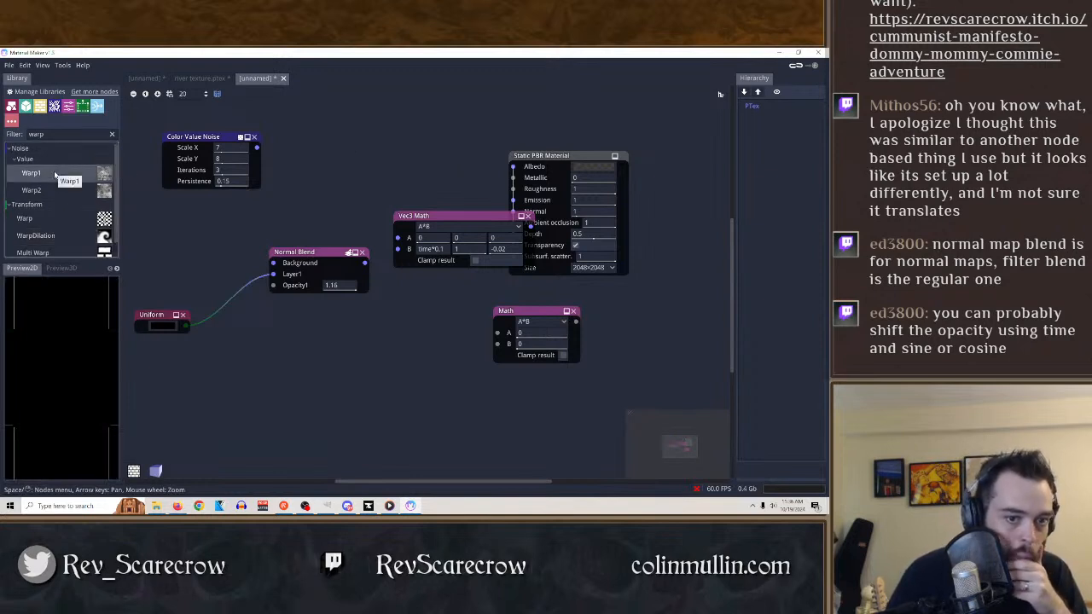
{"action": "left_click_drag", "start_coordinate": [34, 191], "coordinate": [348, 139]}
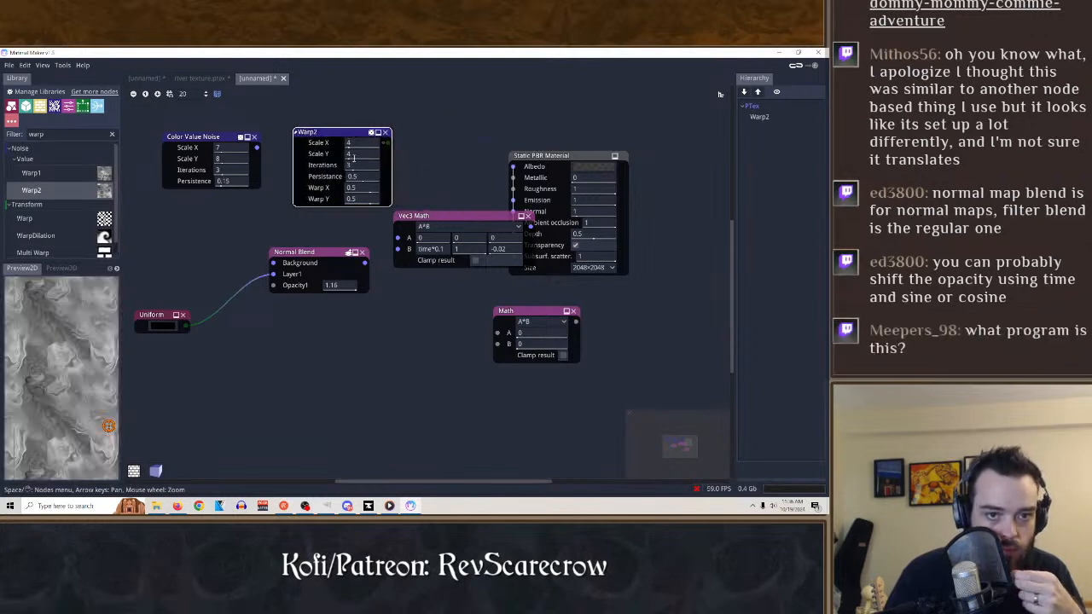
{"action": "left_click_drag", "start_coordinate": [352, 177], "coordinate": [366, 214]}
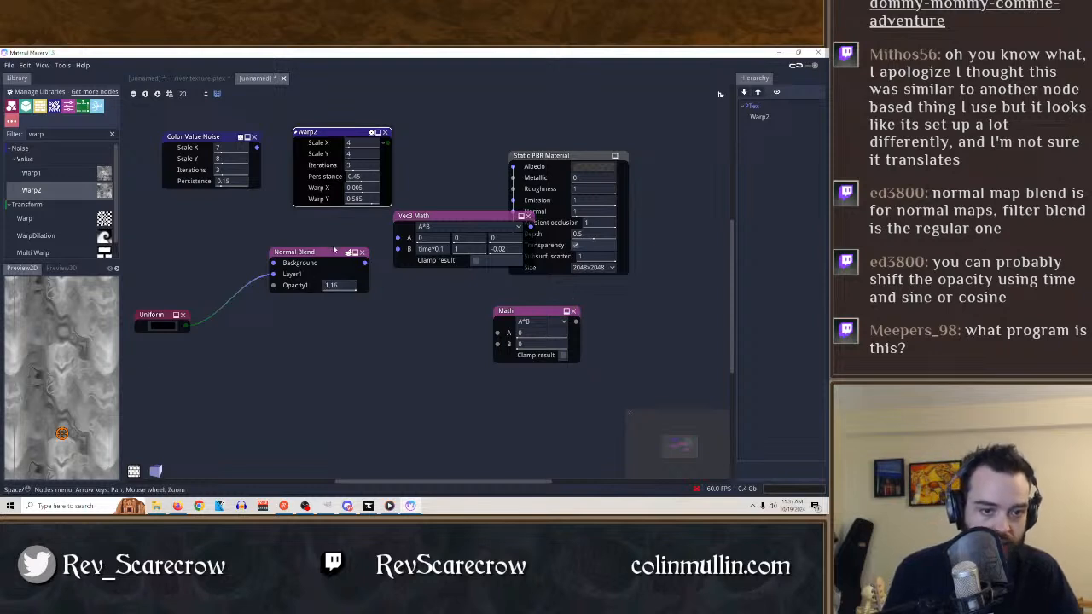
Connect Color Value Noise directly to Normal Blend's Background input and set Normal Blend's Opacity1 to $time*0.1.
{"action": "left_click_drag", "start_coordinate": [334, 249], "coordinate": [337, 250]}
{"action": "left_click_drag", "start_coordinate": [271, 185], "coordinate": [280, 264]}
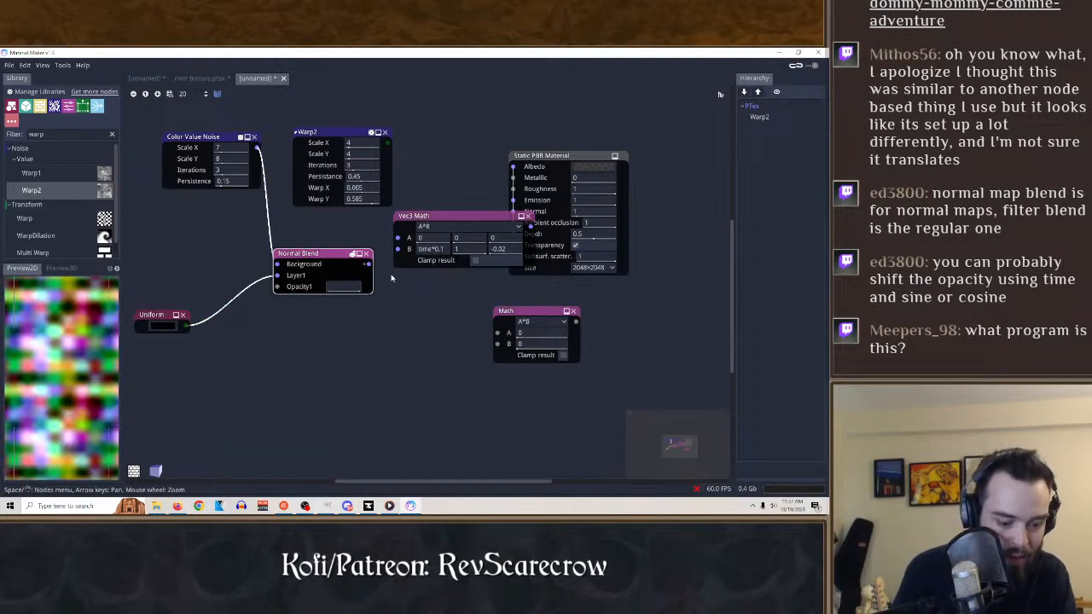
{"action": "key", "text": "Return"}
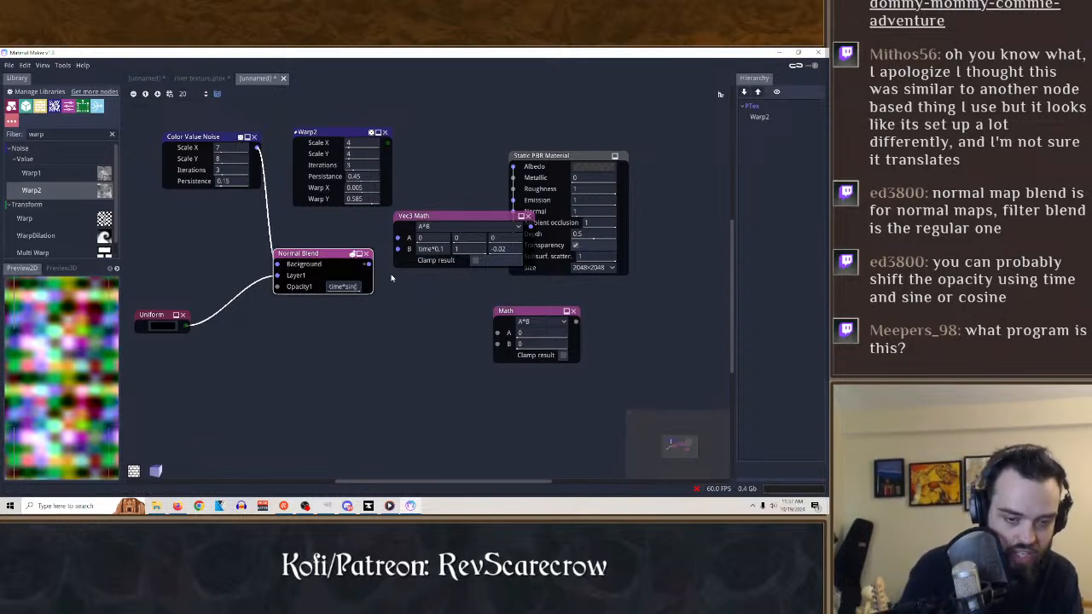
{"action": "left_click", "coordinate": [347, 352]}
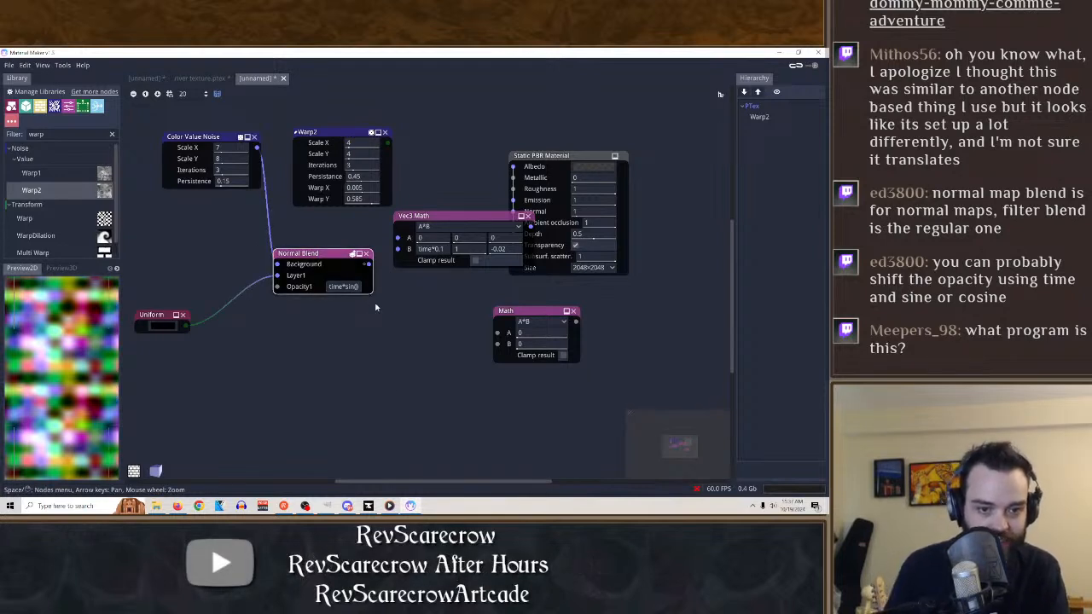
{"action": "type", "text": "0"}
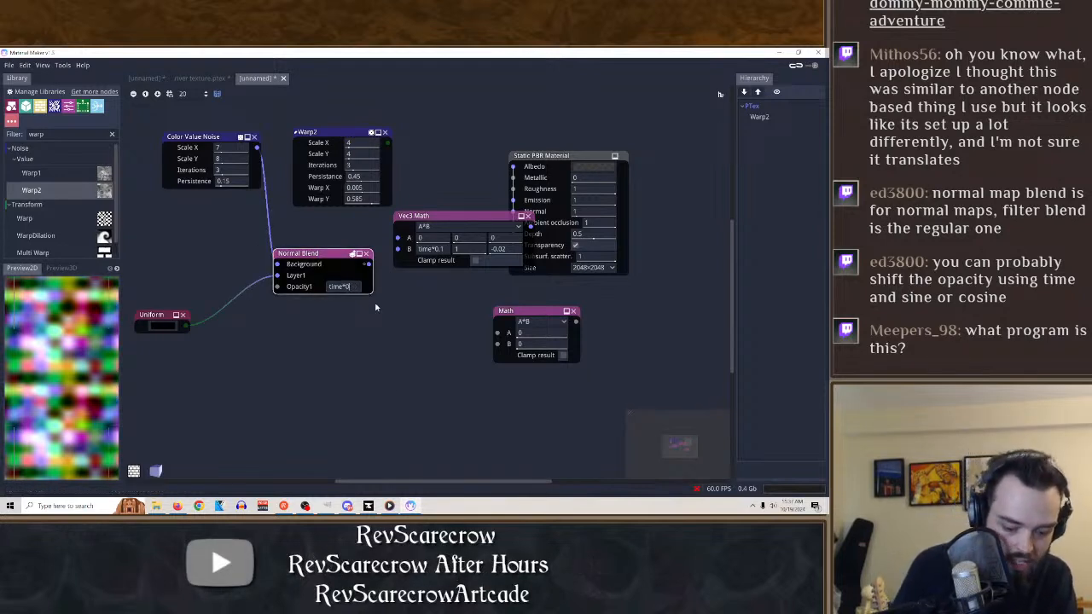
{"action": "type", "text": ".1"}
{"action": "key", "text": "Return"}
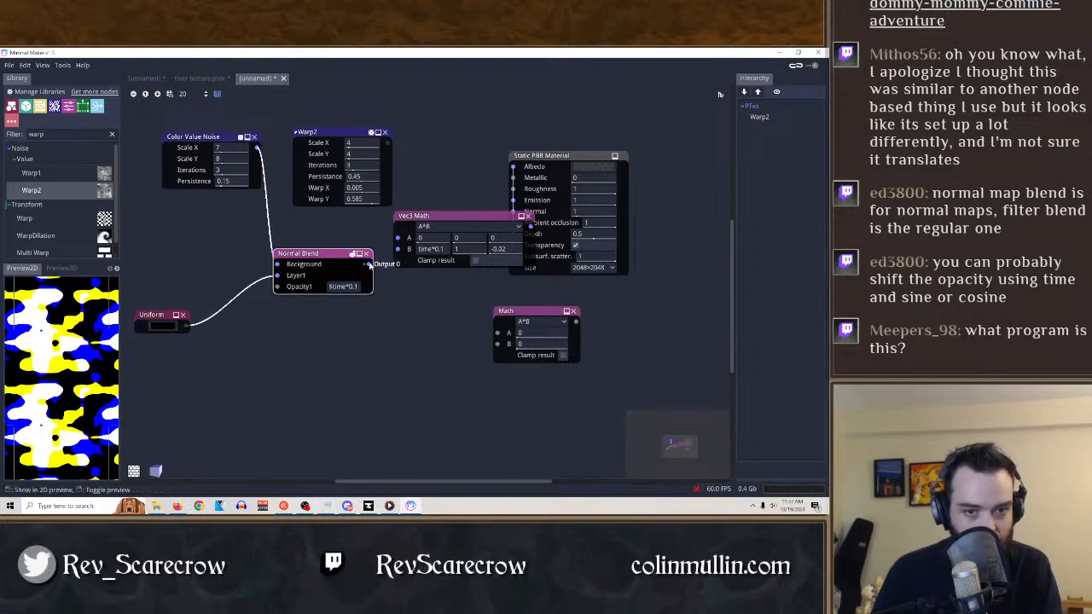
Connect Normal Blend's output to the Static PBR Material's Normal input and set the material's Albedo color to white.
{"action": "left_click_drag", "start_coordinate": [481, 215], "coordinate": [523, 321]}
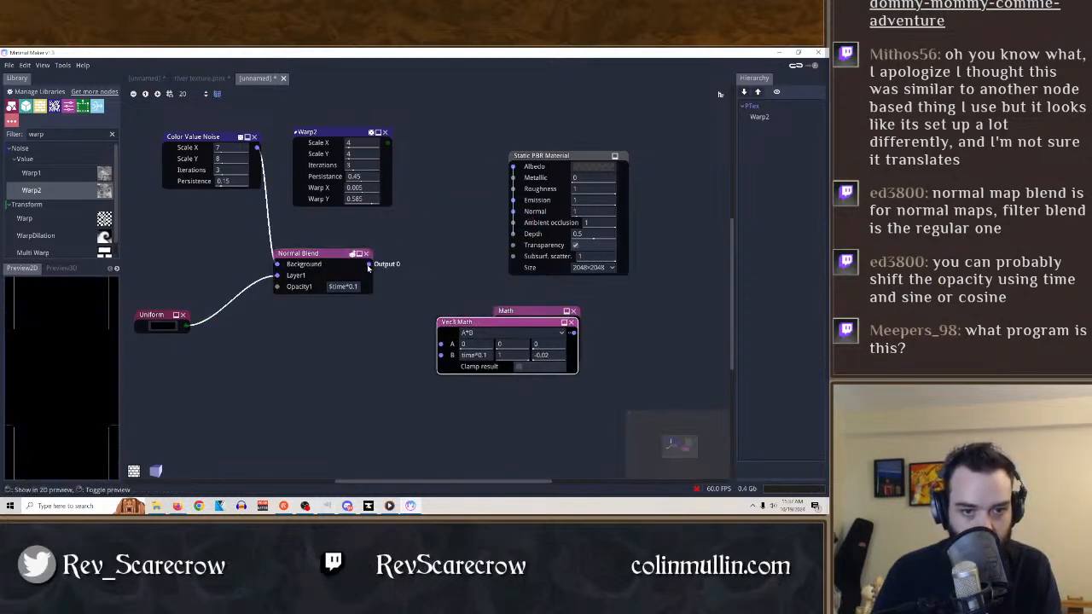
{"action": "left_click_drag", "start_coordinate": [370, 264], "coordinate": [512, 211]}
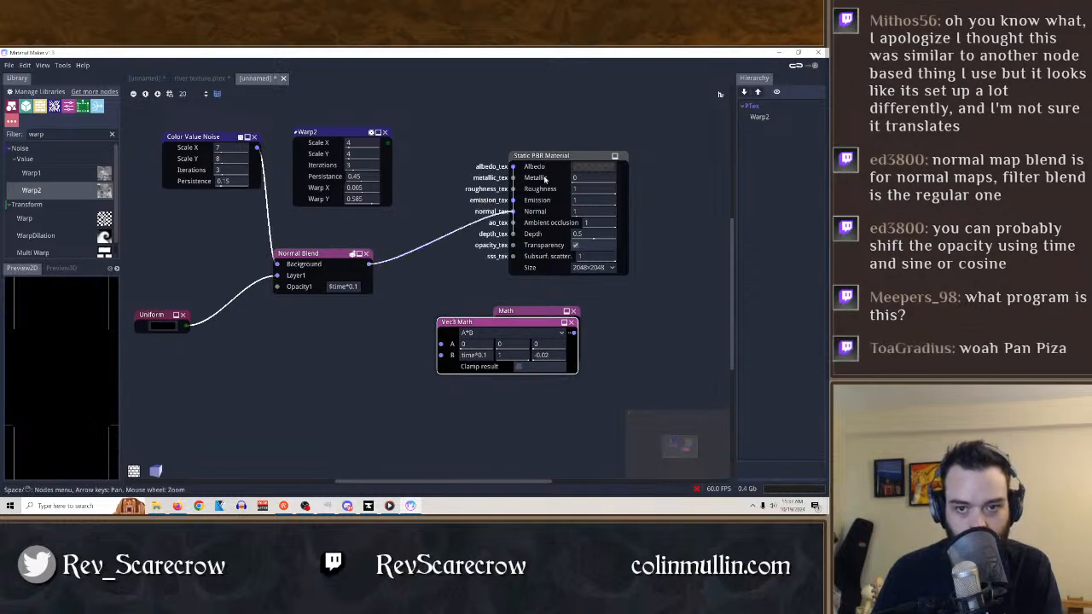
{"action": "left_click", "coordinate": [590, 168]}
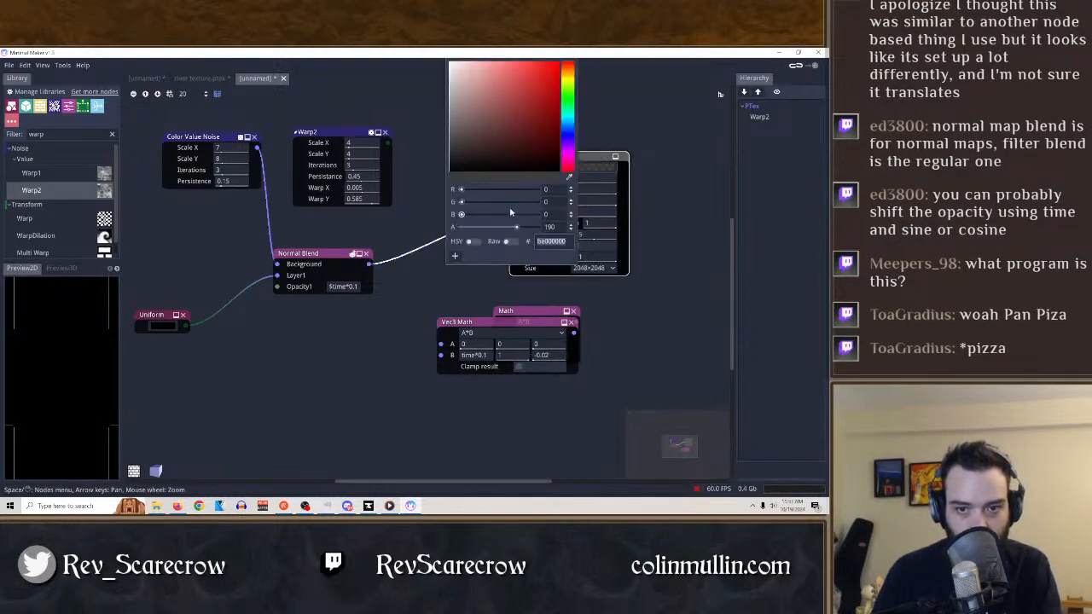
{"action": "left_click", "coordinate": [597, 162]}
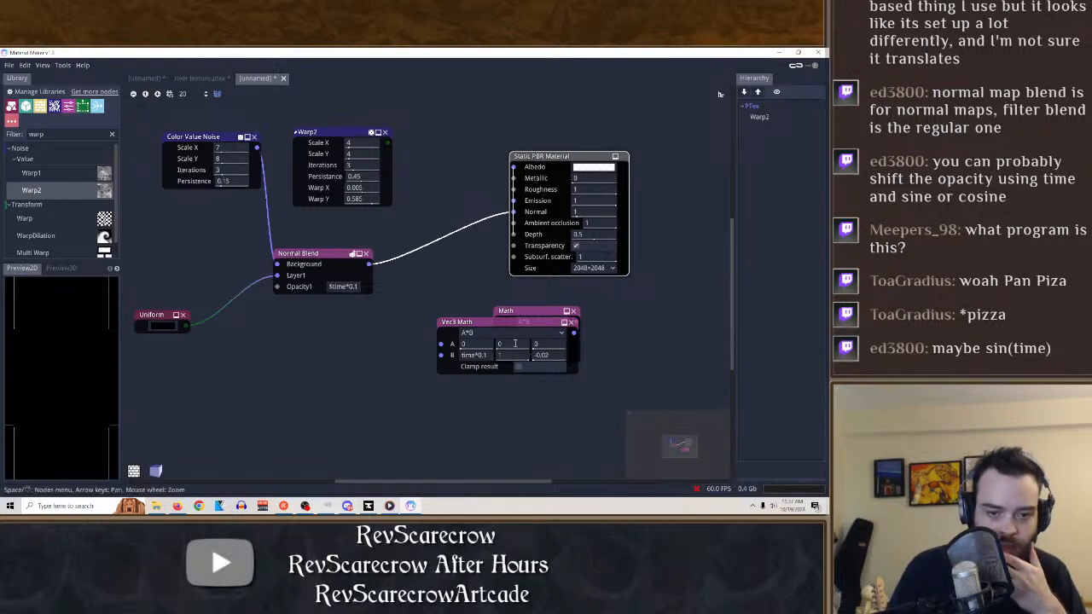
Separate the overlapping Vec3 Math and Math nodes and reroute Normal Blend's output from the material's Normal into Vec3 Math's A input.
{"action": "left_click_drag", "start_coordinate": [495, 327], "coordinate": [386, 352]}
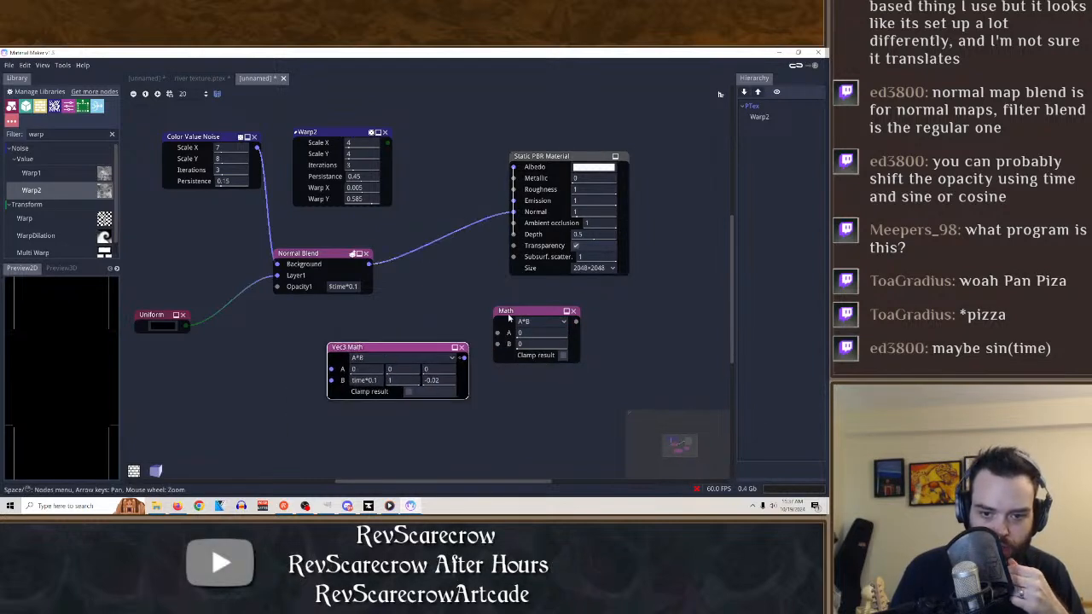
{"action": "left_click_drag", "start_coordinate": [525, 315], "coordinate": [651, 317]}
{"action": "left_click_drag", "start_coordinate": [407, 349], "coordinate": [509, 307]}
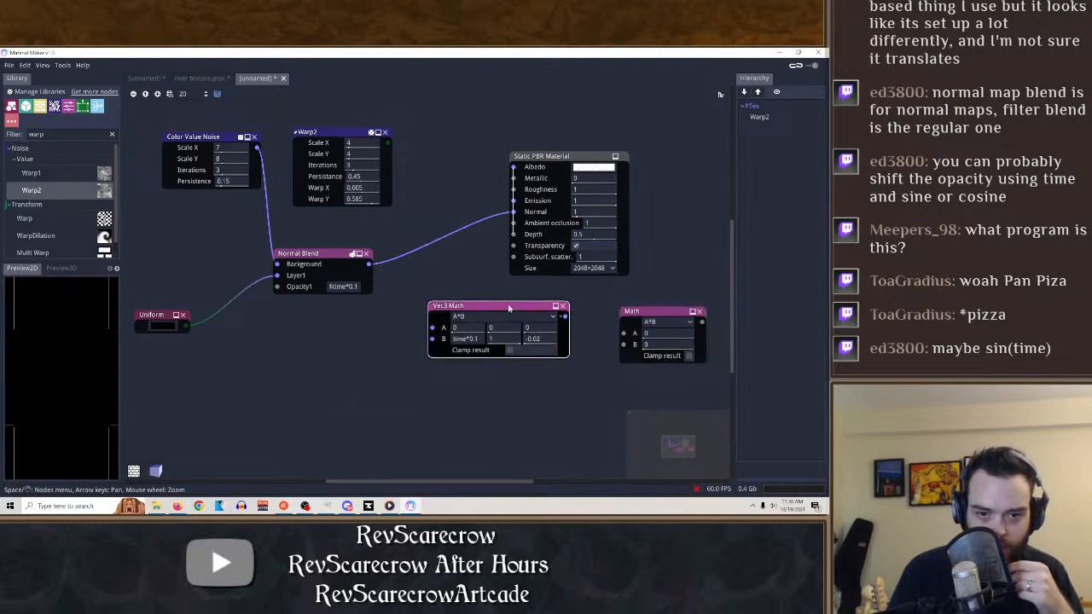
{"action": "left_click_drag", "start_coordinate": [512, 212], "coordinate": [433, 339]}
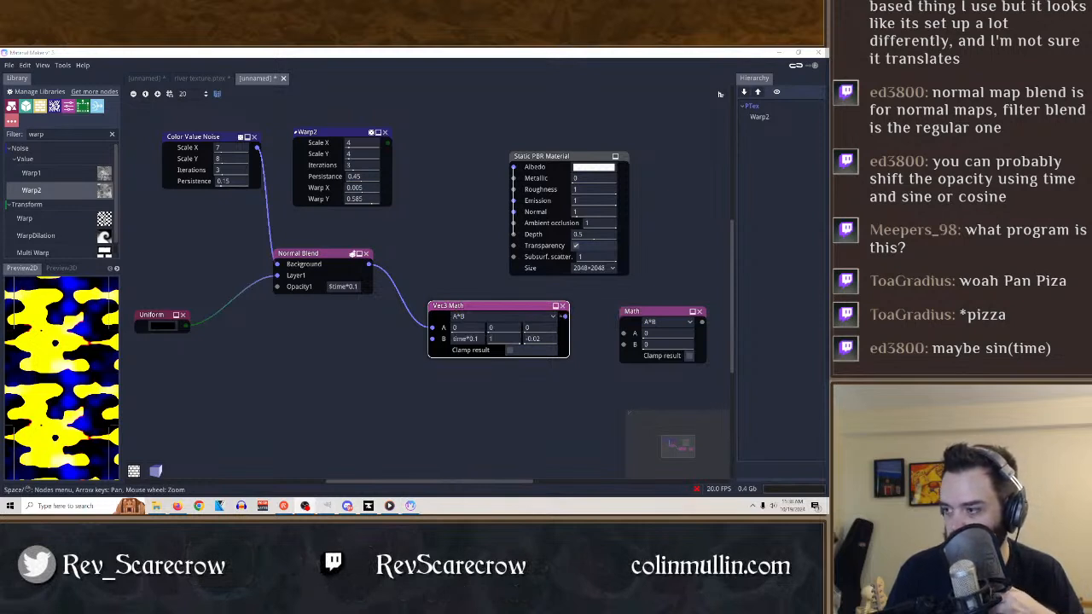
Switch to File Explorer and look through the Videos and Documents folders.
{"action": "key", "text": "alt+Tab"}
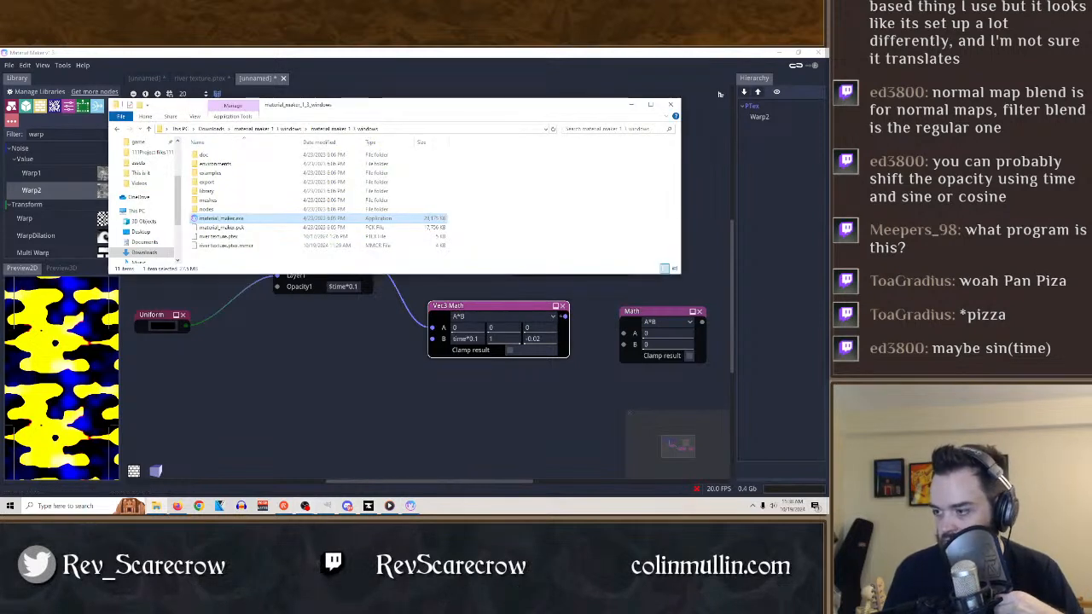
{"action": "scroll", "coordinate": [137, 171], "scroll_direction": "up", "scroll_amount": 3}
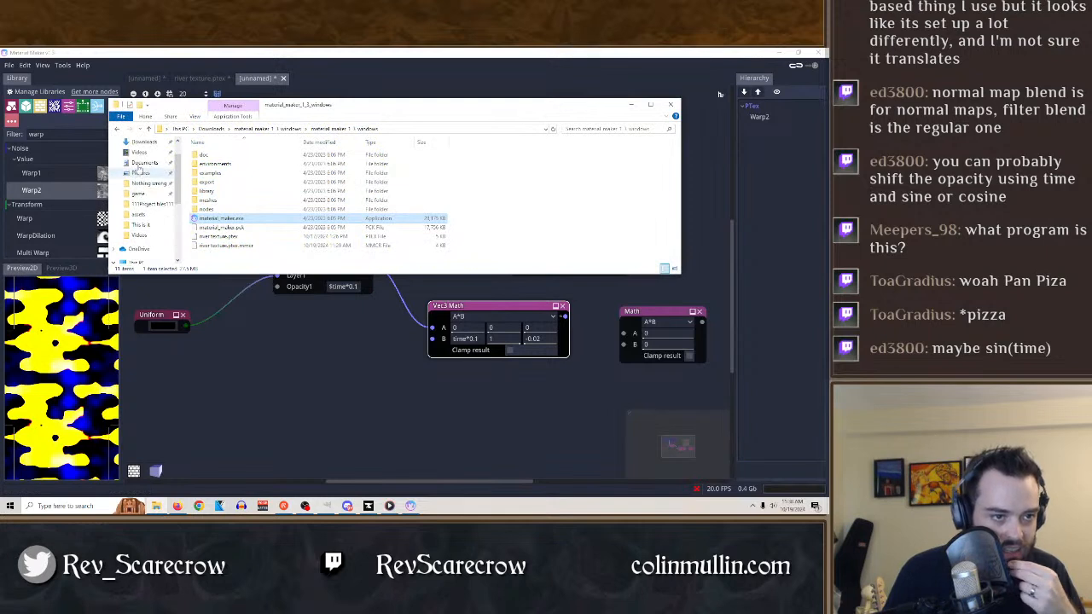
{"action": "left_click", "coordinate": [137, 154]}
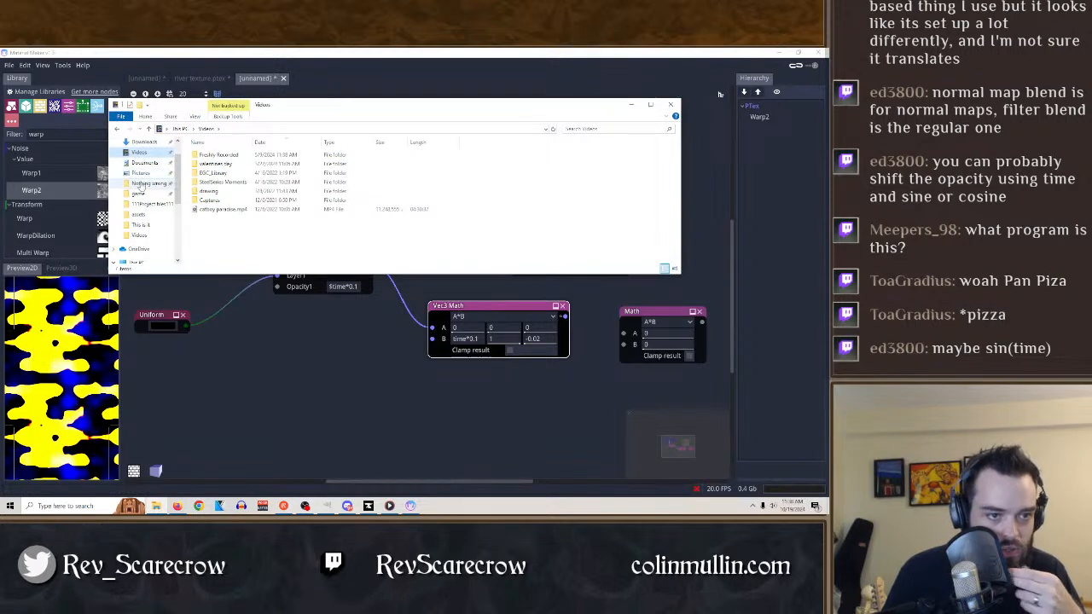
{"action": "left_click", "coordinate": [141, 163]}
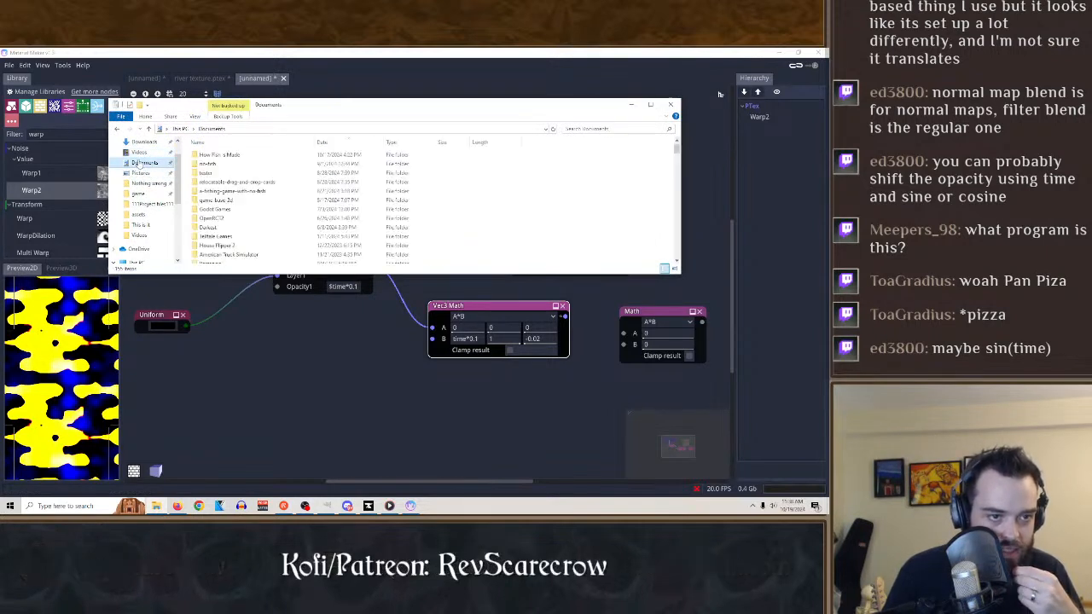
{"action": "left_click", "coordinate": [137, 152]}
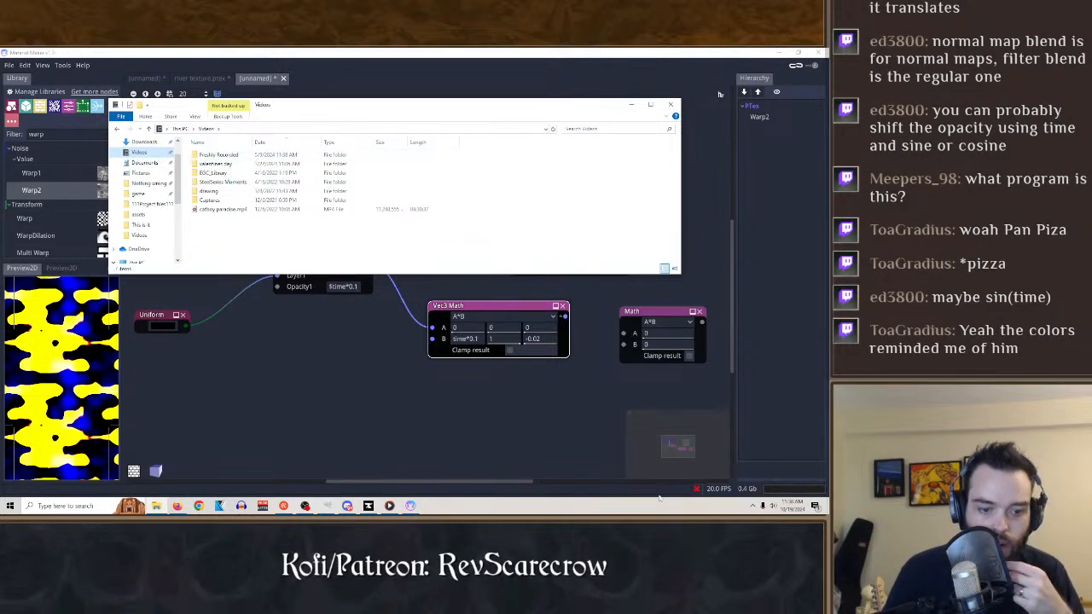
Switch to Steam and open its game library.
{"action": "left_click", "coordinate": [752, 507]}
{"action": "right_click", "coordinate": [727, 436]}
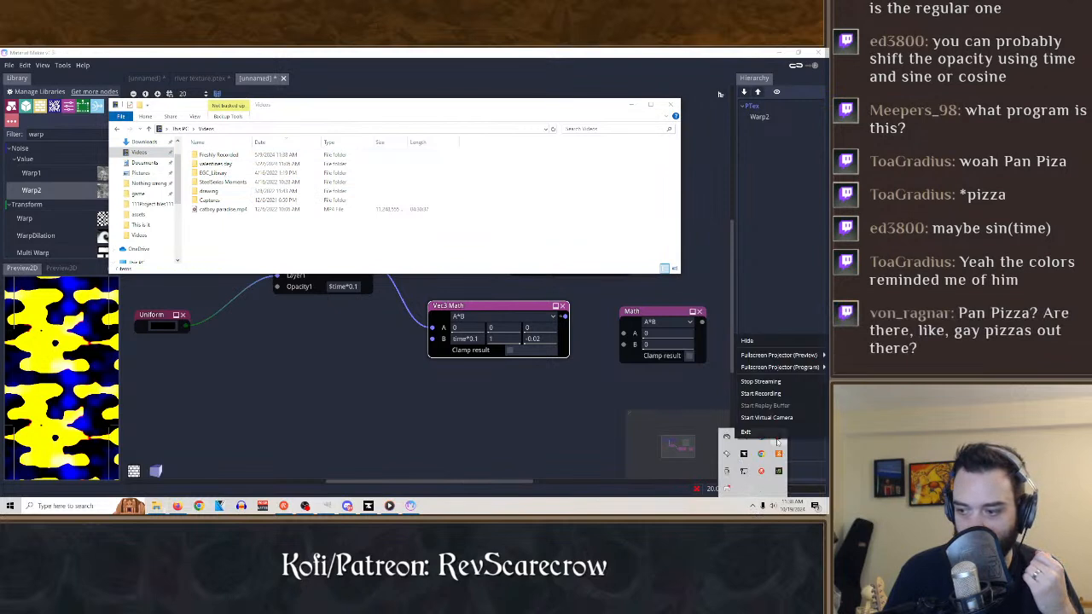
{"action": "left_click", "coordinate": [771, 436]}
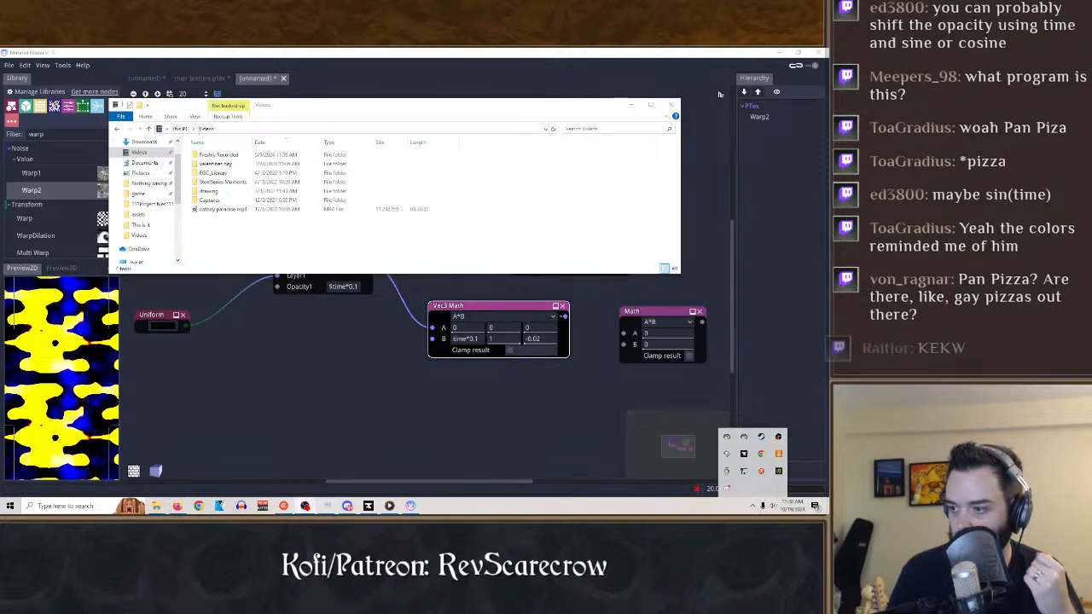
{"action": "right_click", "coordinate": [761, 437]}
{"action": "left_click", "coordinate": [703, 342]}
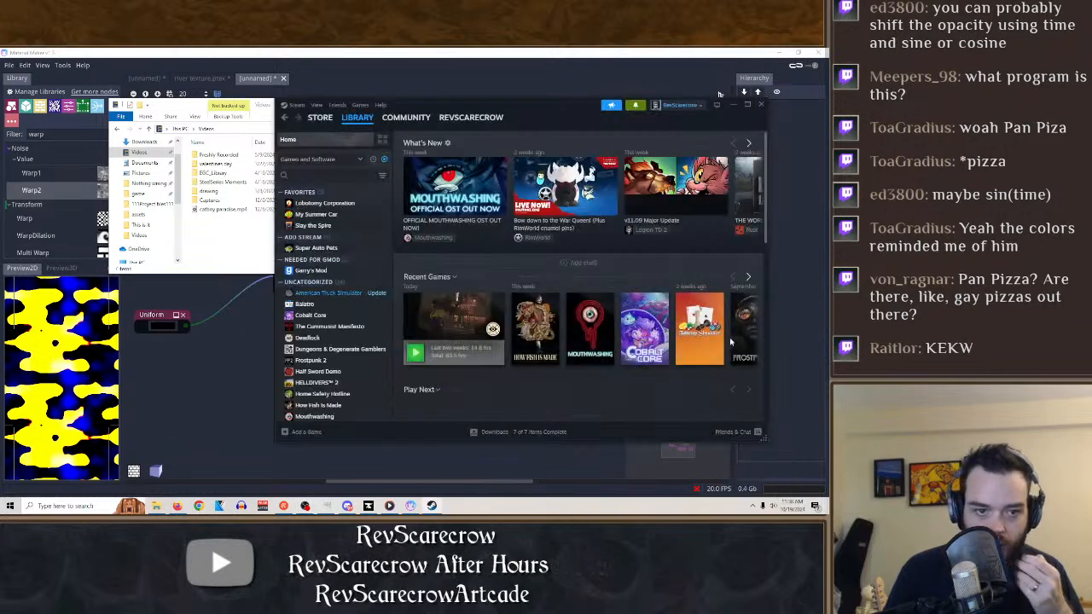
Uninstall Lobotomy Corporation from the Steam library.
{"action": "left_click", "coordinate": [349, 207]}
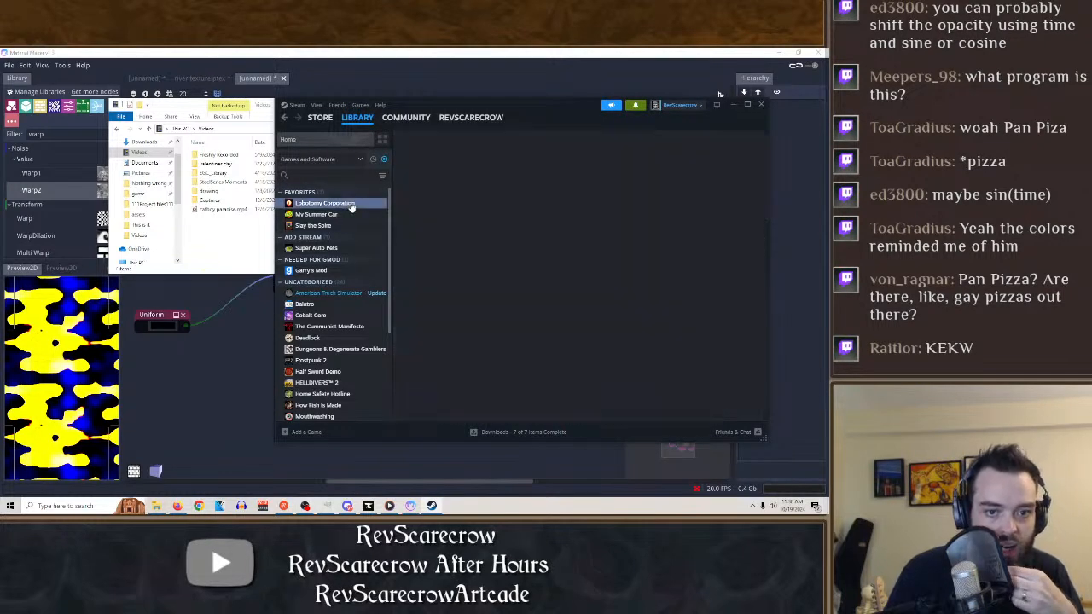
{"action": "right_click", "coordinate": [352, 205]}
{"action": "mouse_move", "coordinate": [376, 253]}
{"action": "left_click", "coordinate": [459, 311]}
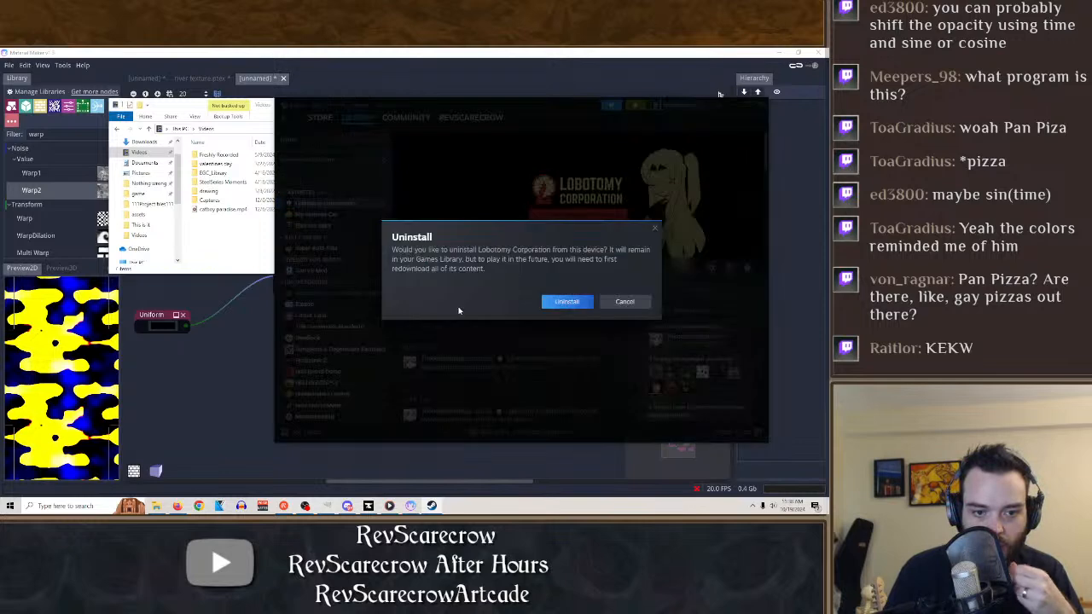
{"action": "left_click", "coordinate": [570, 305]}
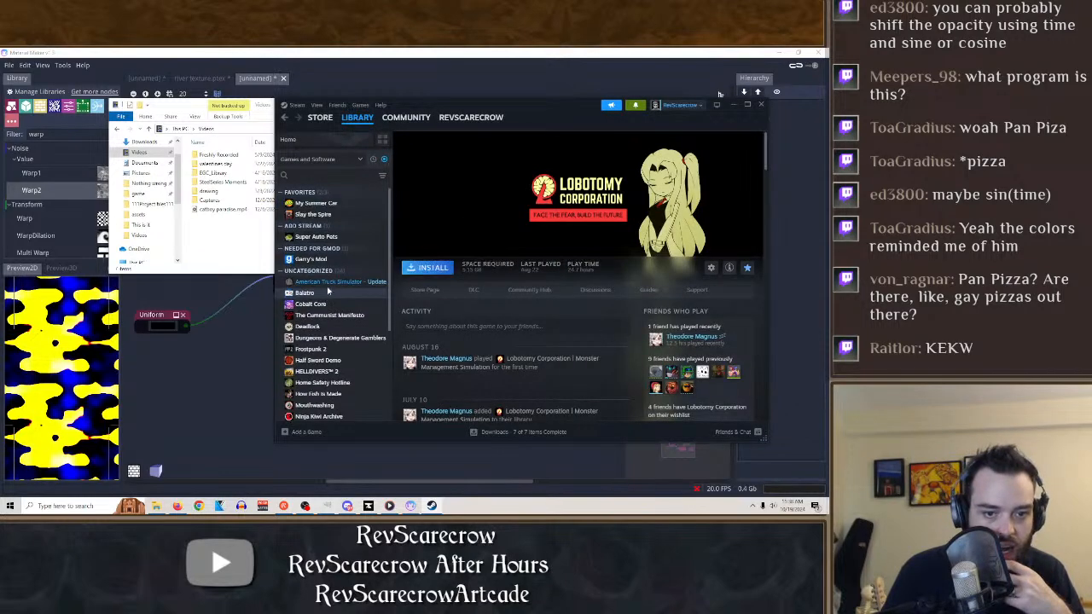
Uninstall American Truck Simulator and Super Auto Pets from the Steam library.
{"action": "right_click", "coordinate": [325, 282]}
{"action": "mouse_move", "coordinate": [358, 336]}
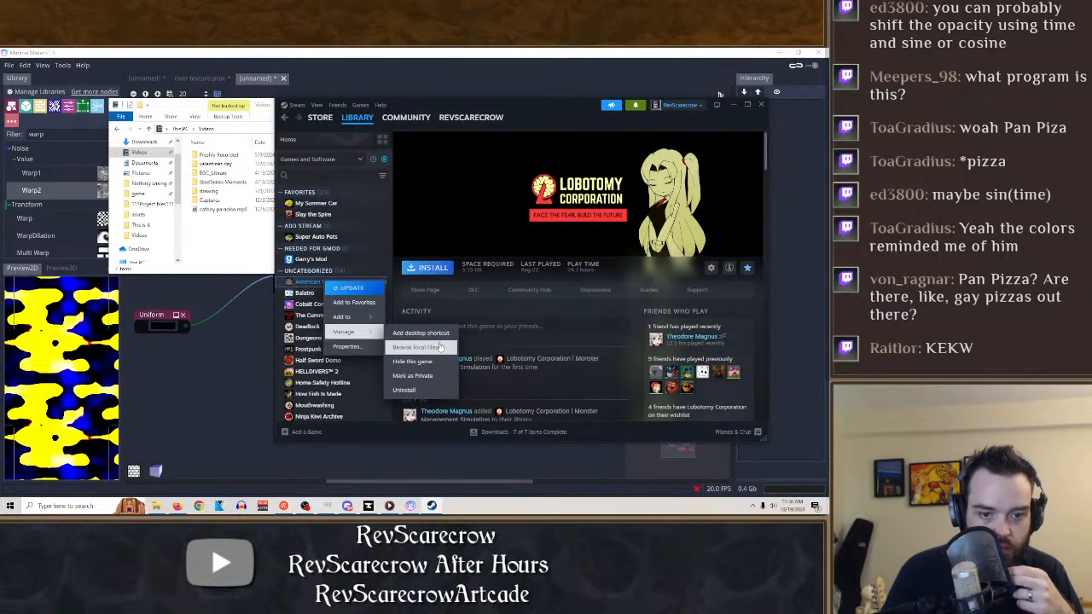
{"action": "left_click", "coordinate": [426, 398]}
{"action": "left_click", "coordinate": [567, 301]}
{"action": "right_click", "coordinate": [317, 240]}
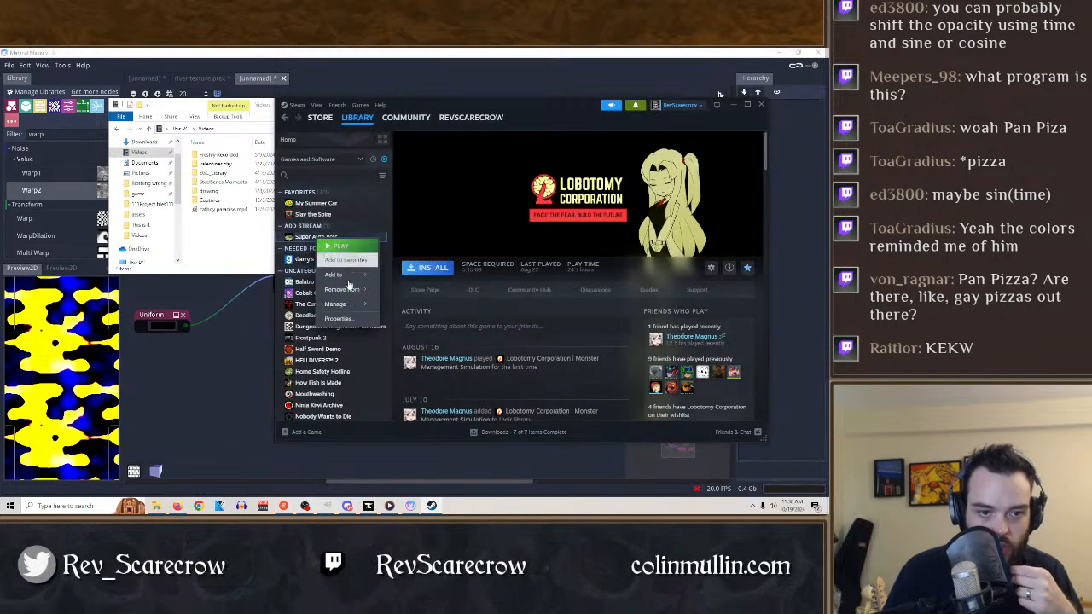
{"action": "mouse_move", "coordinate": [350, 305]}
{"action": "left_click", "coordinate": [416, 376]}
{"action": "left_click", "coordinate": [560, 303]}
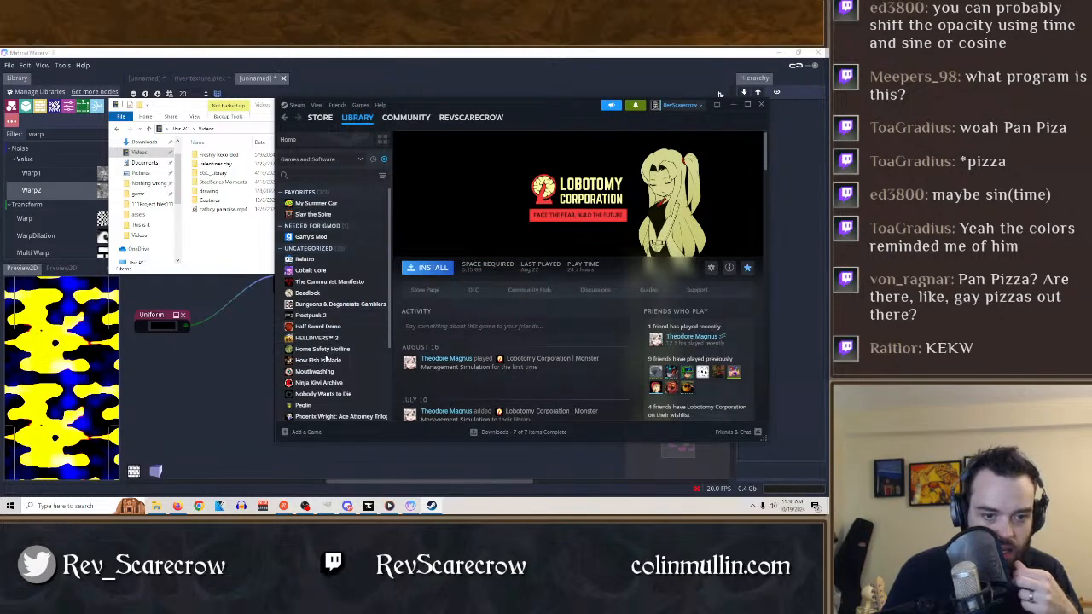
Uninstall How Fish Is Made and Mouthwashing from the Steam library.
{"action": "right_click", "coordinate": [321, 360]}
{"action": "mouse_move", "coordinate": [341, 412]}
{"action": "left_click", "coordinate": [401, 411]}
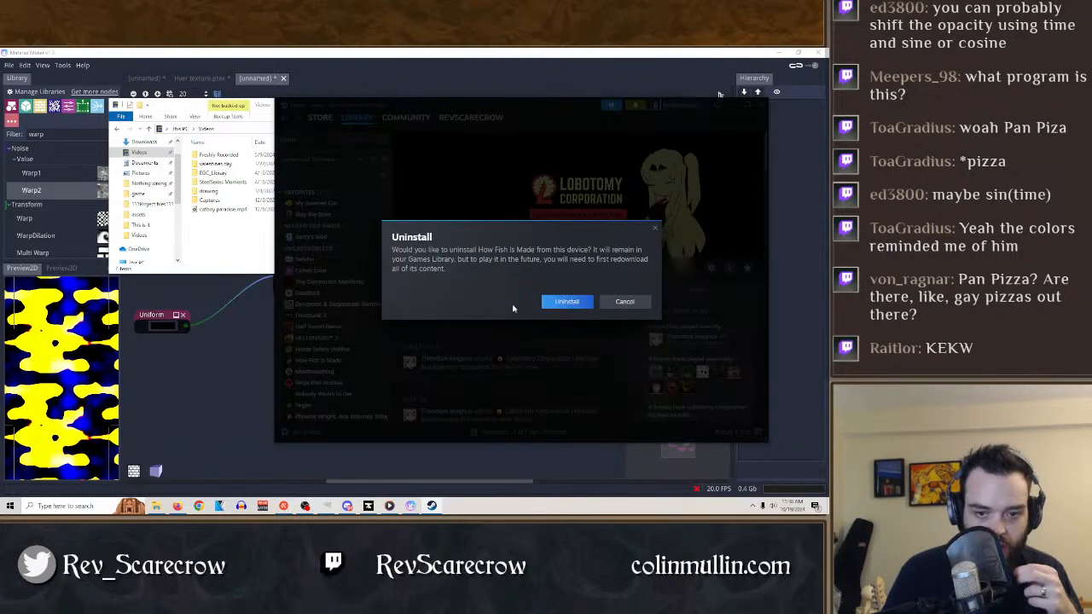
{"action": "left_click", "coordinate": [563, 302]}
{"action": "right_click", "coordinate": [321, 360]}
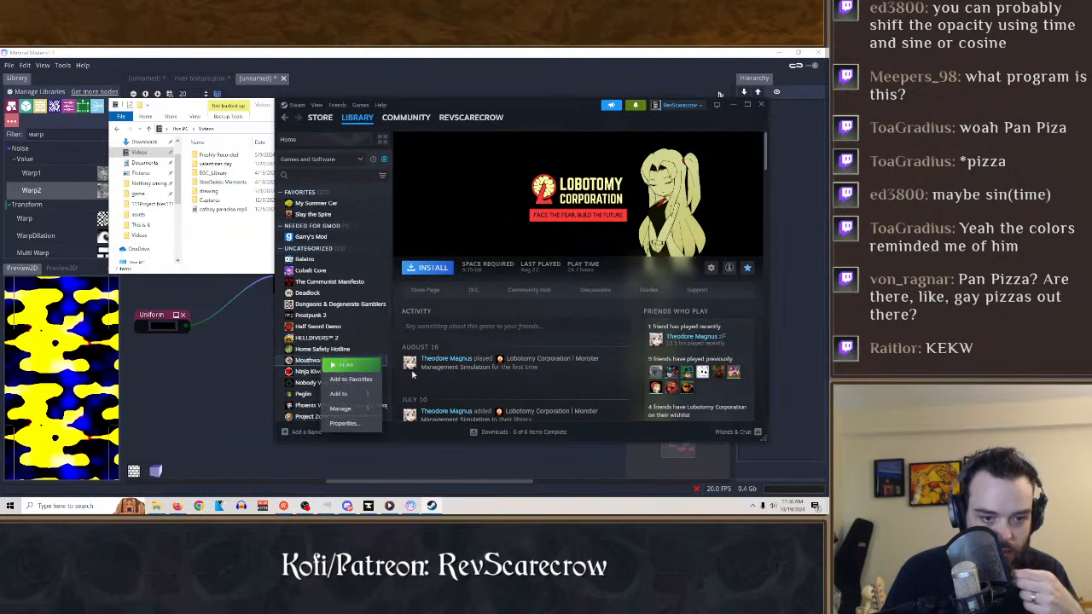
{"action": "mouse_move", "coordinate": [342, 415]}
{"action": "left_click", "coordinate": [414, 407]}
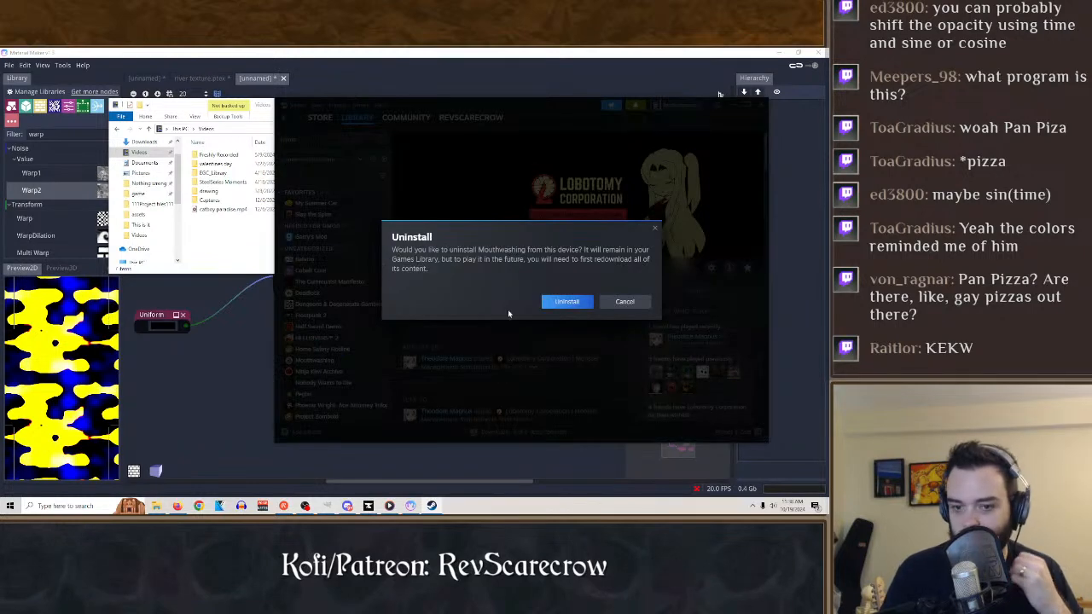
{"action": "left_click", "coordinate": [566, 302]}
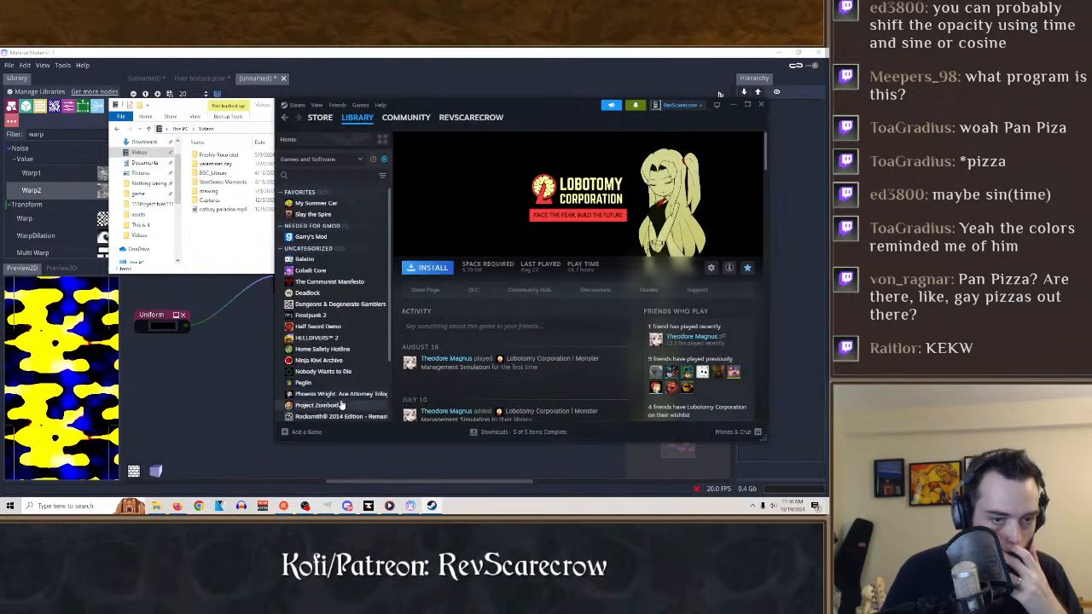
Close Steam and delete the September 2024 recordings from the Freshly Recorded folder in Videos.
{"action": "left_click", "coordinate": [761, 104]}
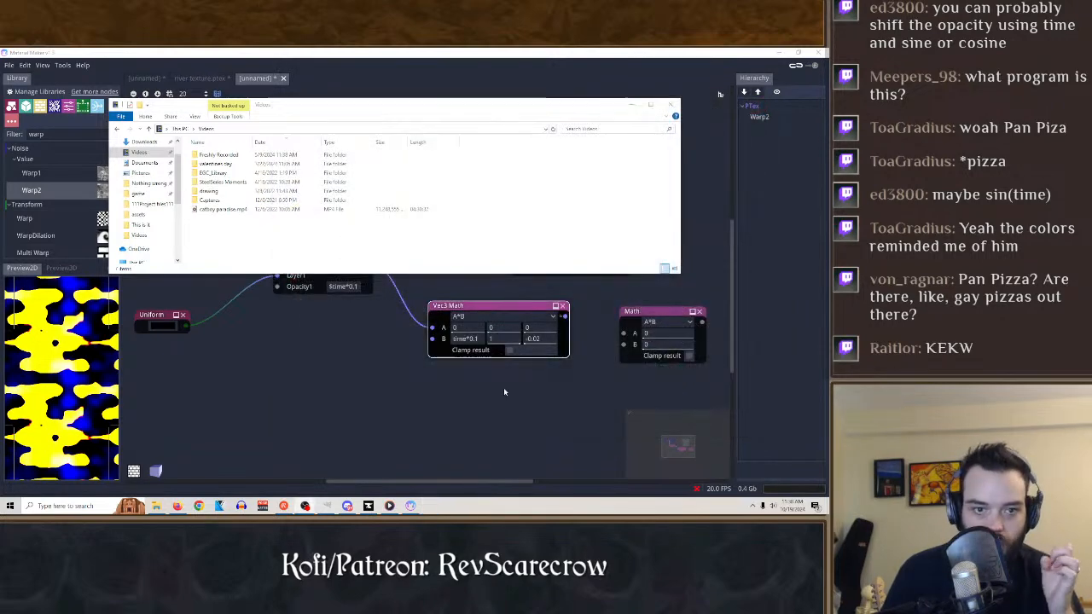
{"action": "double_click", "coordinate": [219, 155]}
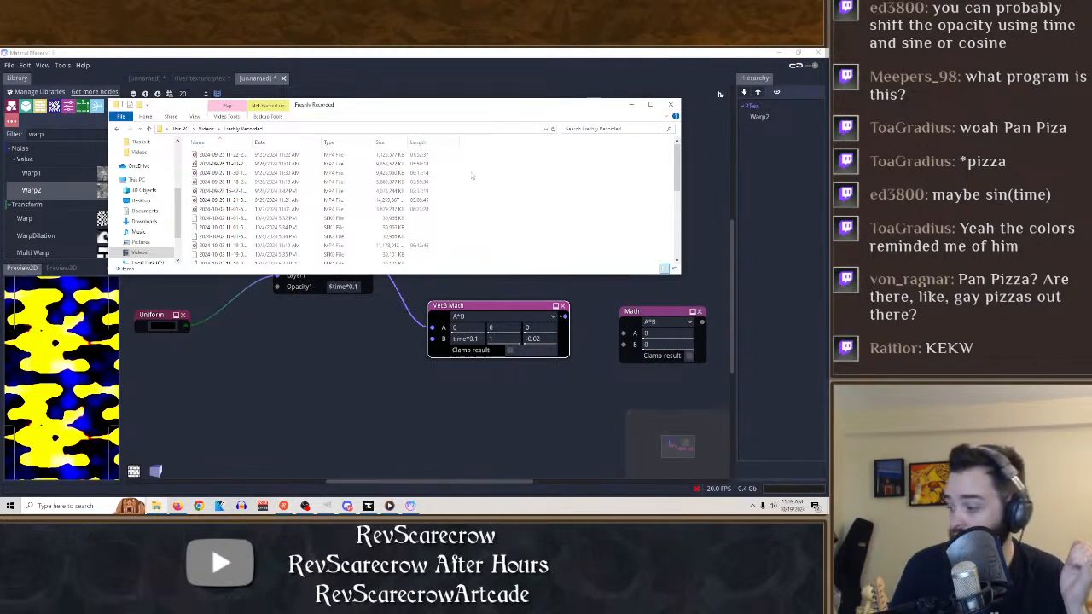
{"action": "left_click_drag", "start_coordinate": [479, 162], "coordinate": [223, 202]}
{"action": "right_click", "coordinate": [223, 187]}
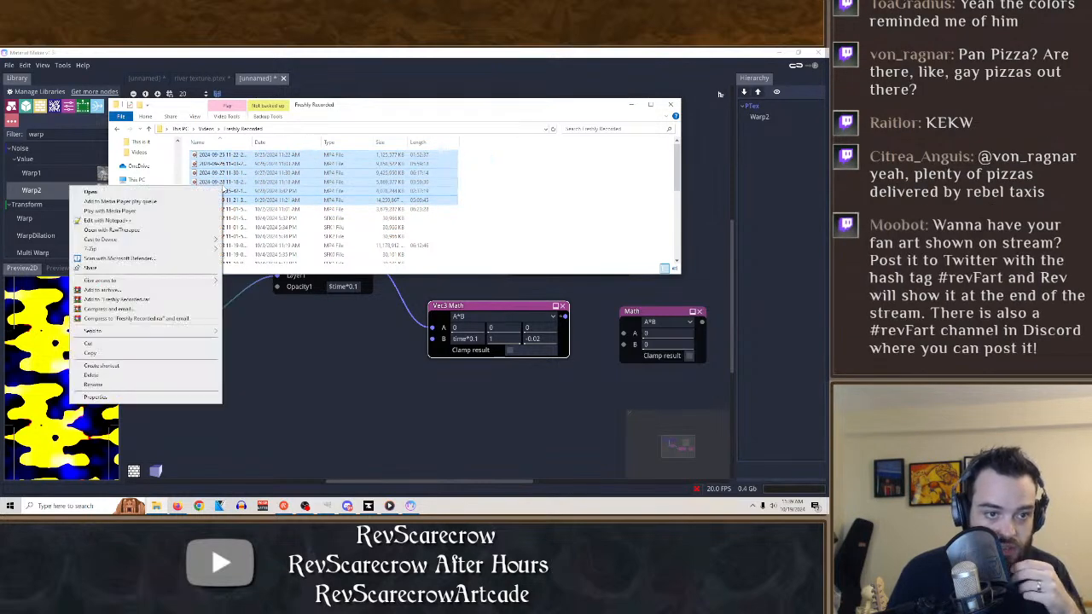
{"action": "left_click", "coordinate": [92, 375]}
{"action": "left_click", "coordinate": [225, 206]}
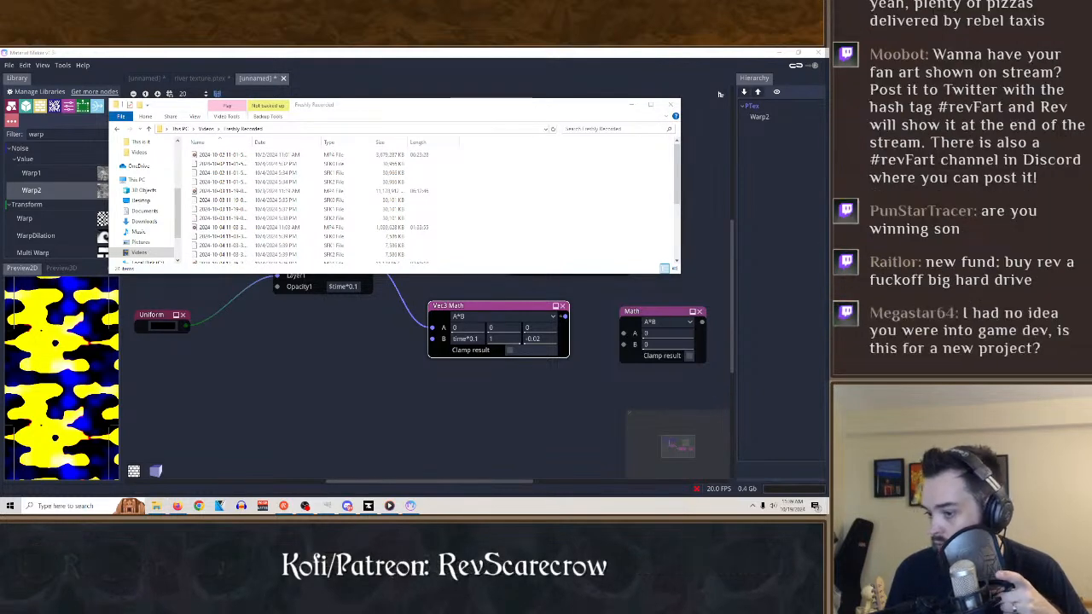
Permanently delete the early October 2024 recordings from the Freshly Recorded folder and close the folder window.
{"action": "scroll", "coordinate": [488, 234], "scroll_direction": "down", "scroll_amount": 4}
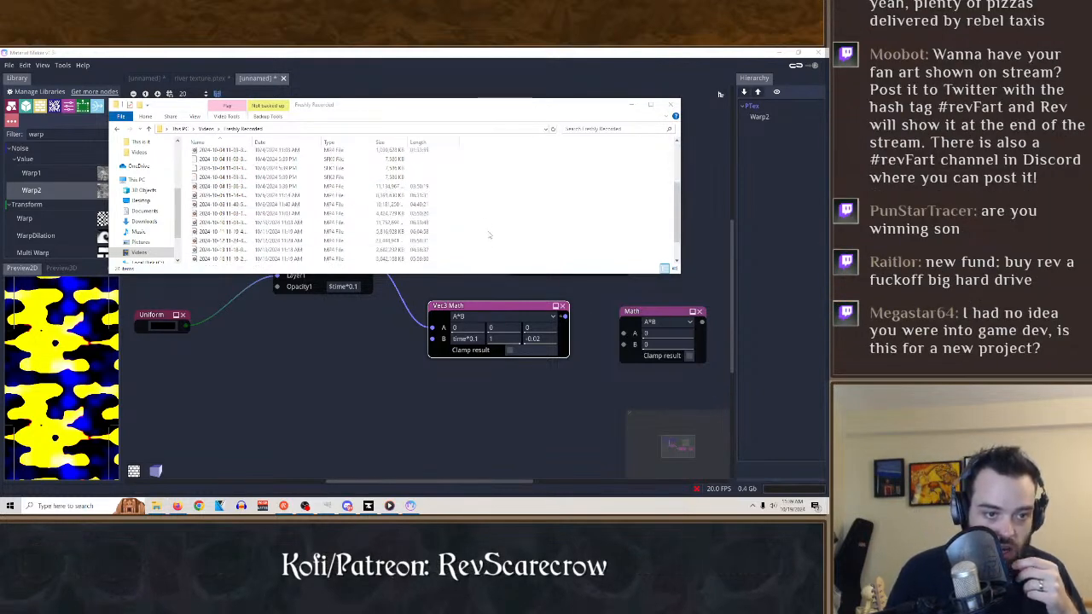
{"action": "scroll", "coordinate": [467, 221], "scroll_direction": "up", "scroll_amount": 1}
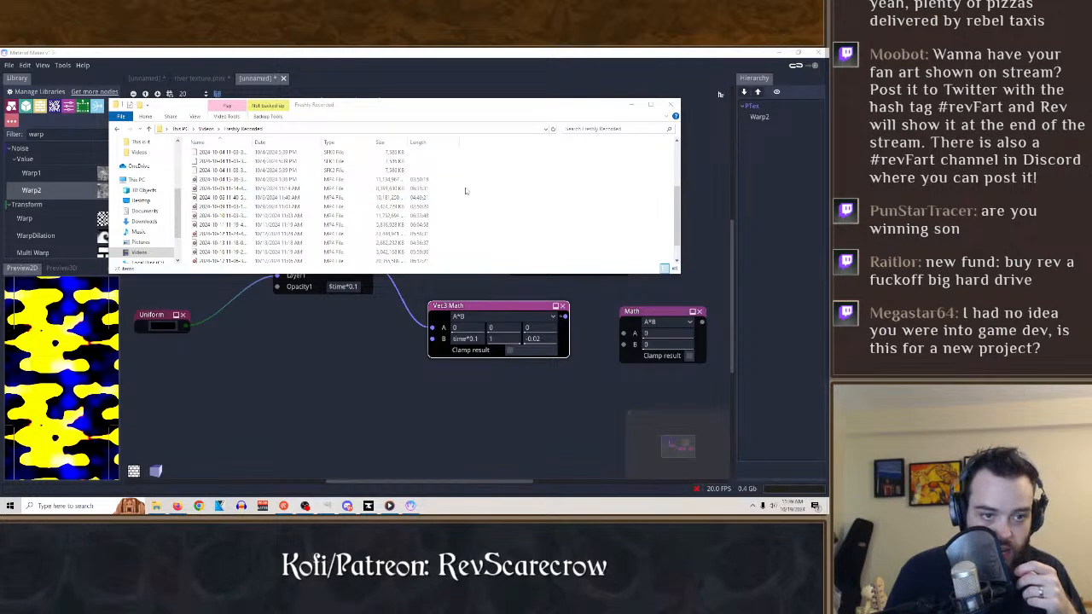
{"action": "left_click_drag", "start_coordinate": [466, 191], "coordinate": [237, 158]}
{"action": "right_click", "coordinate": [233, 168]}
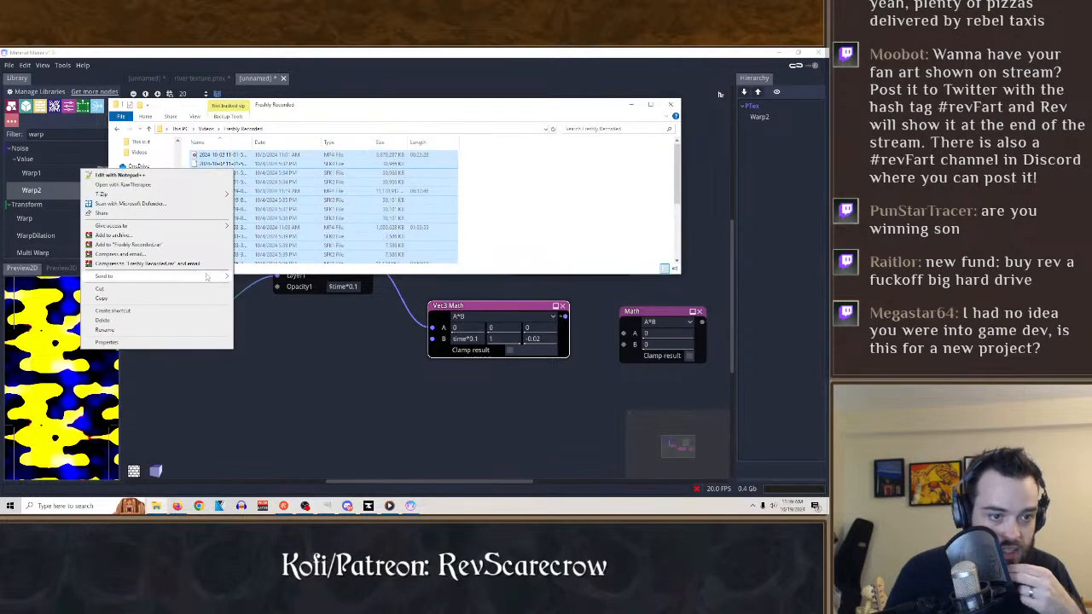
{"action": "left_click", "coordinate": [97, 321]}
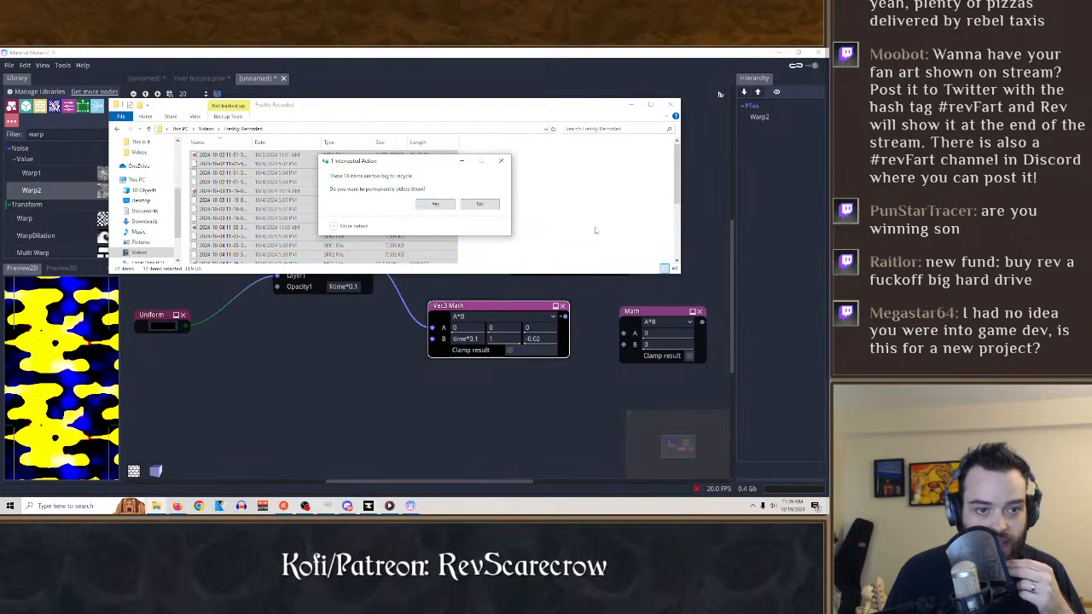
{"action": "key", "text": "Return"}
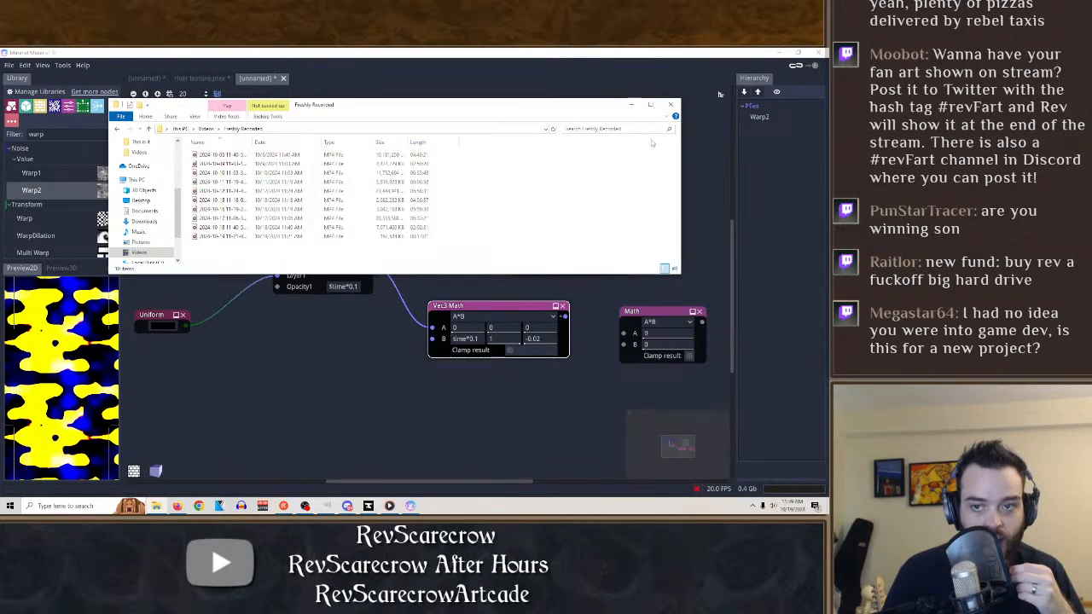
{"action": "left_click", "coordinate": [671, 105]}
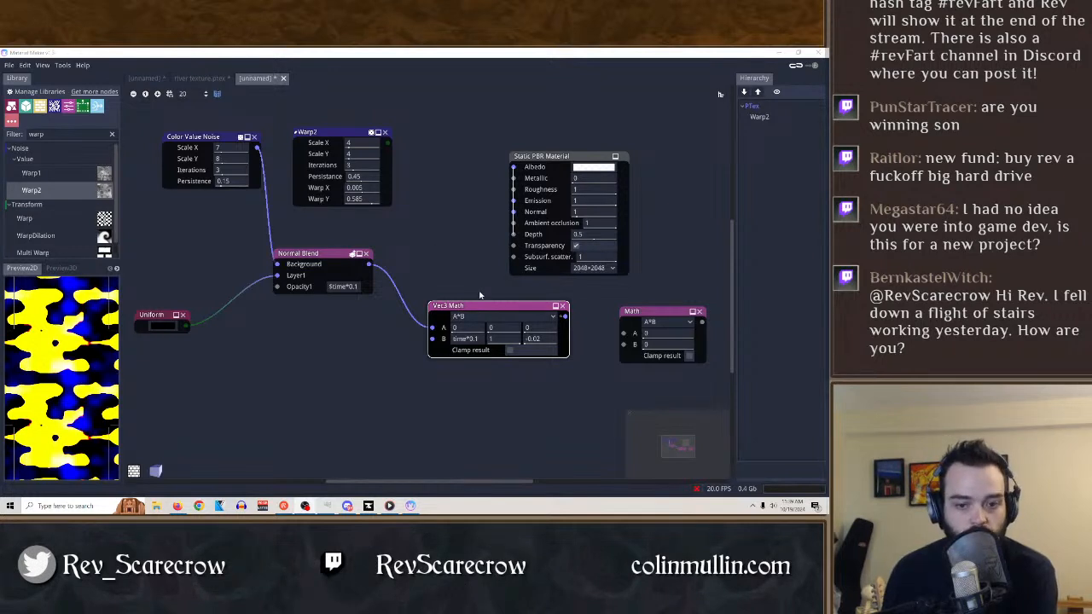
Shift the Vec3 Math and Normal Blend nodes slightly and place the Math node below Normal Blend, near Uniform.
{"action": "left_click_drag", "start_coordinate": [480, 307], "coordinate": [458, 307]}
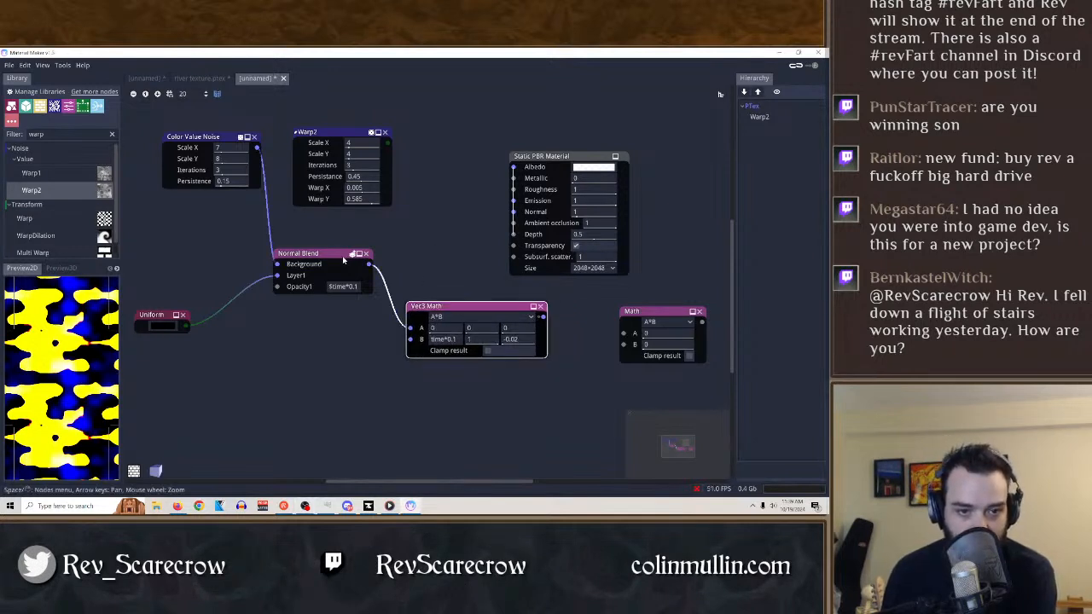
{"action": "left_click_drag", "start_coordinate": [344, 255], "coordinate": [326, 247]}
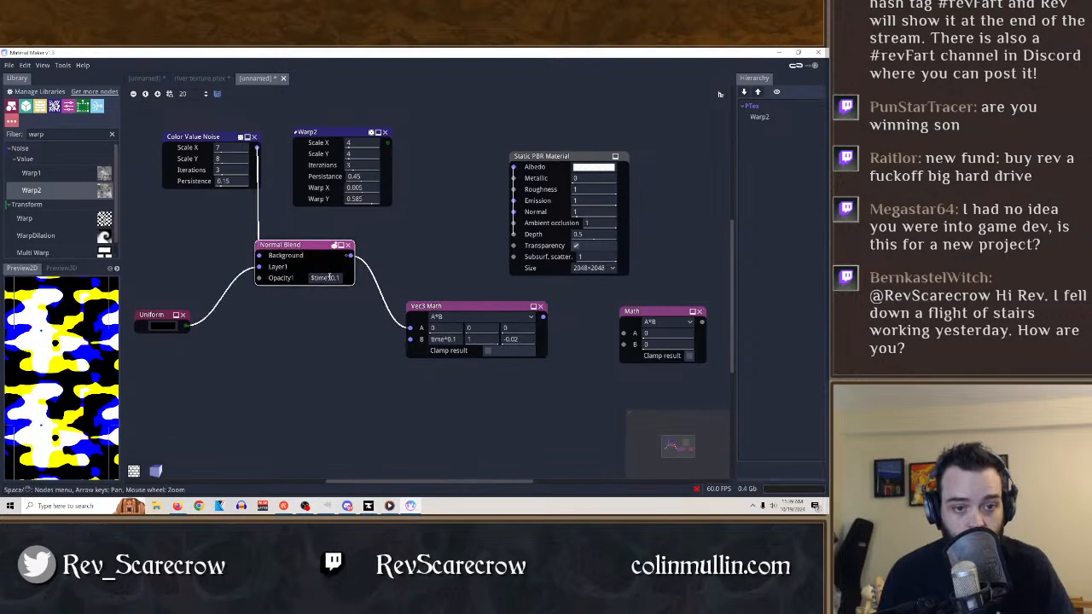
{"action": "mouse_move", "coordinate": [452, 306]}
{"action": "left_mouse_down"}
{"action": "mouse_move", "coordinate": [379, 324]}
{"action": "mouse_move", "coordinate": [440, 310]}
{"action": "left_mouse_up"}
{"action": "left_click_drag", "start_coordinate": [635, 311], "coordinate": [247, 376]}
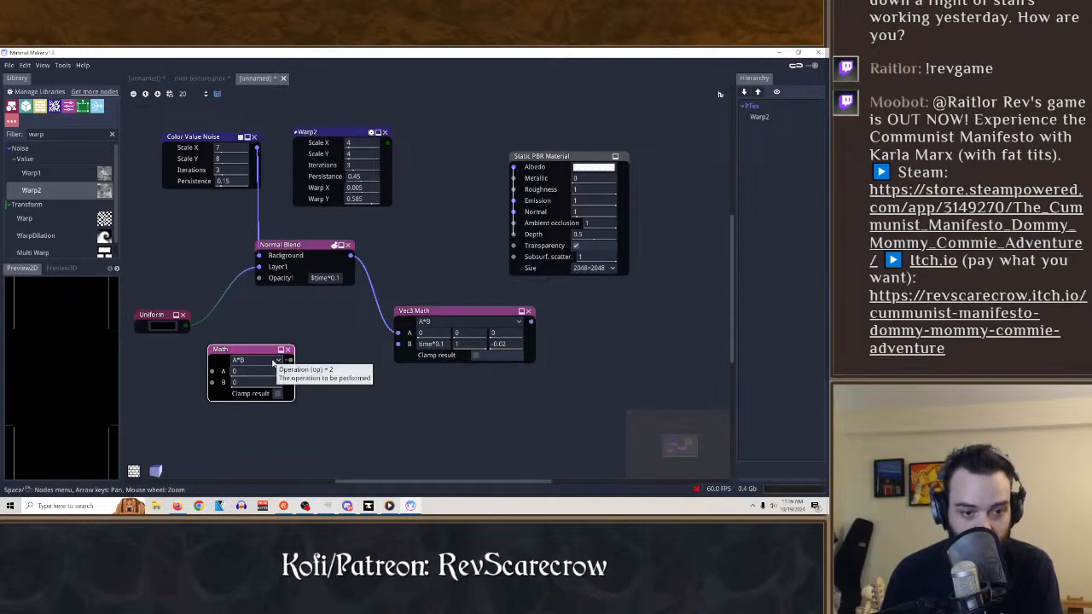
Set the Math node's operation to A+B and connect its output to Normal Blend's Opacity1 input.
{"action": "left_click", "coordinate": [256, 360]}
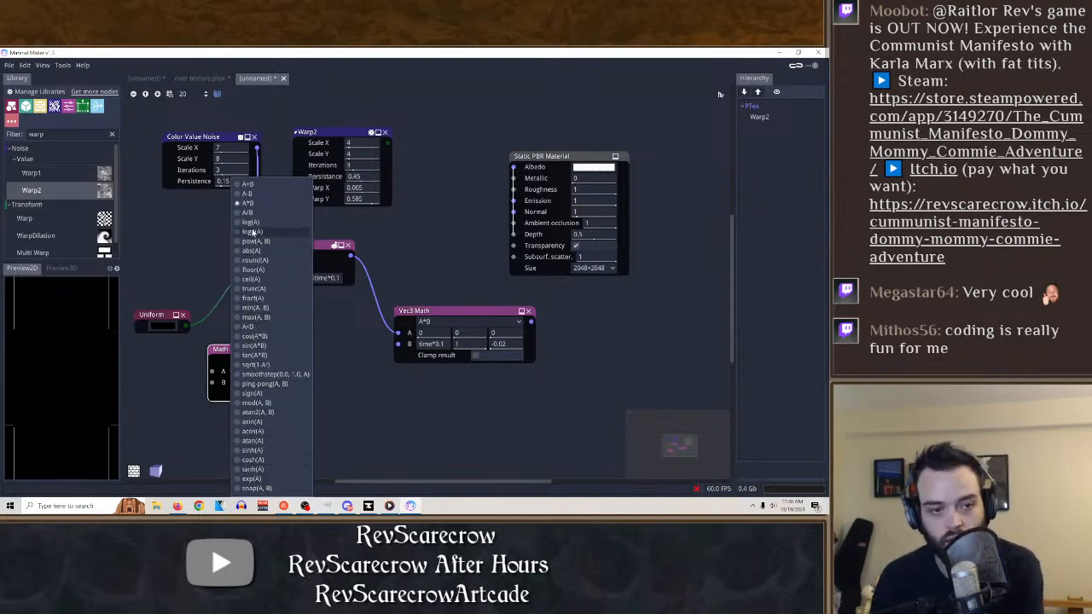
{"action": "left_click", "coordinate": [254, 185]}
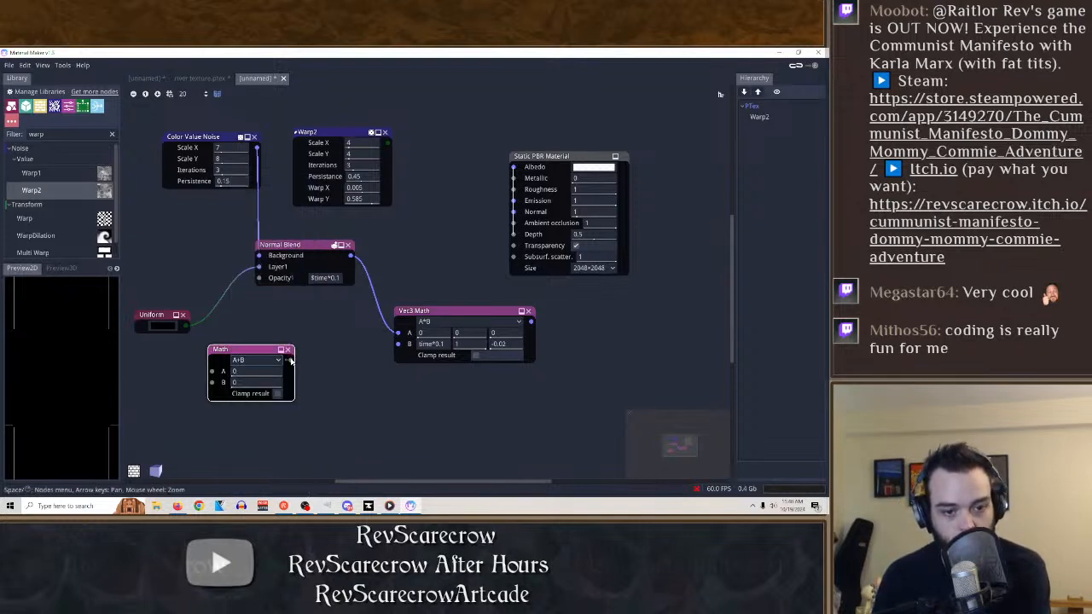
{"action": "left_click_drag", "start_coordinate": [290, 360], "coordinate": [258, 277]}
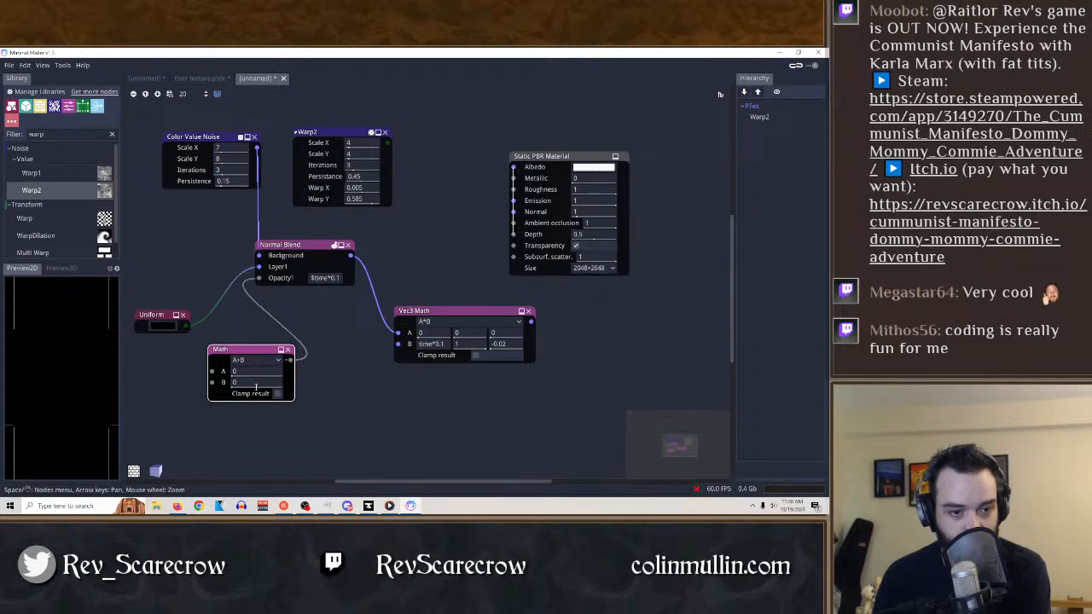
Set the Math node's A value to $time*0.1, preview the Normal Blend result, and set the Math operation to A*B.
{"action": "left_click", "coordinate": [243, 371]}
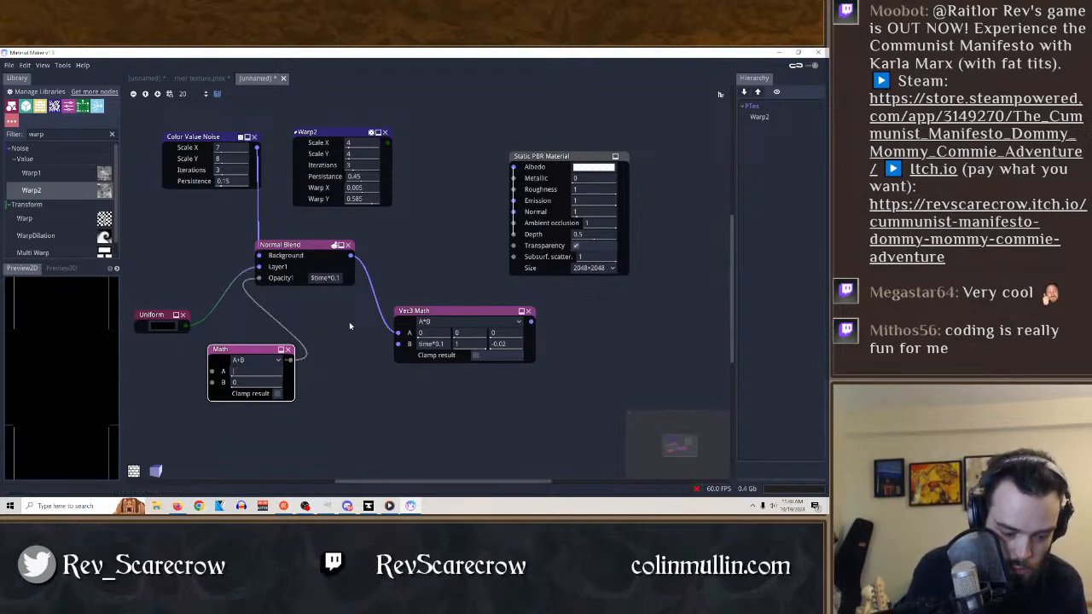
{"action": "type", "text": "$time"}
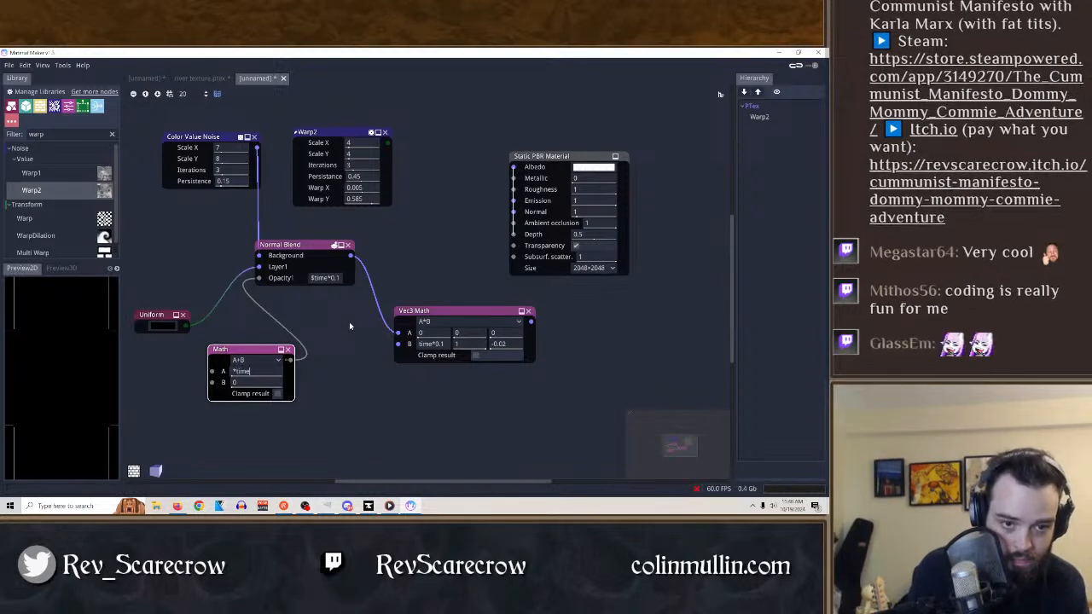
{"action": "key", "text": "BackSpace"}
{"action": "key", "text": "BackSpace"}
{"action": "key", "text": "BackSpace"}
{"action": "key", "text": "BackSpace"}
{"action": "key", "text": "BackSpace"}
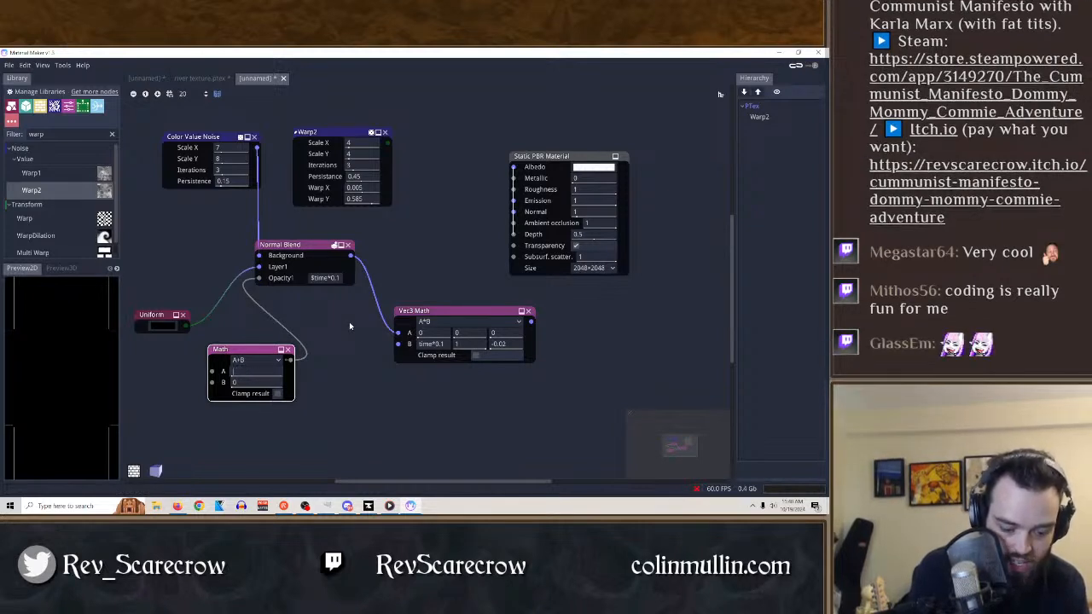
{"action": "type", "text": "$time"}
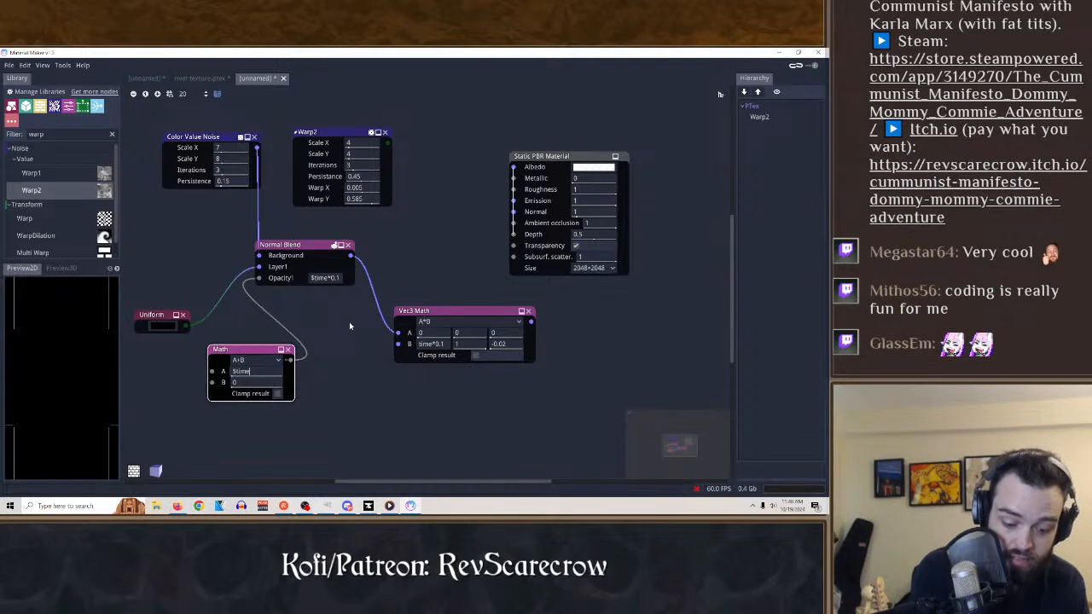
{"action": "type", "text": "*"}
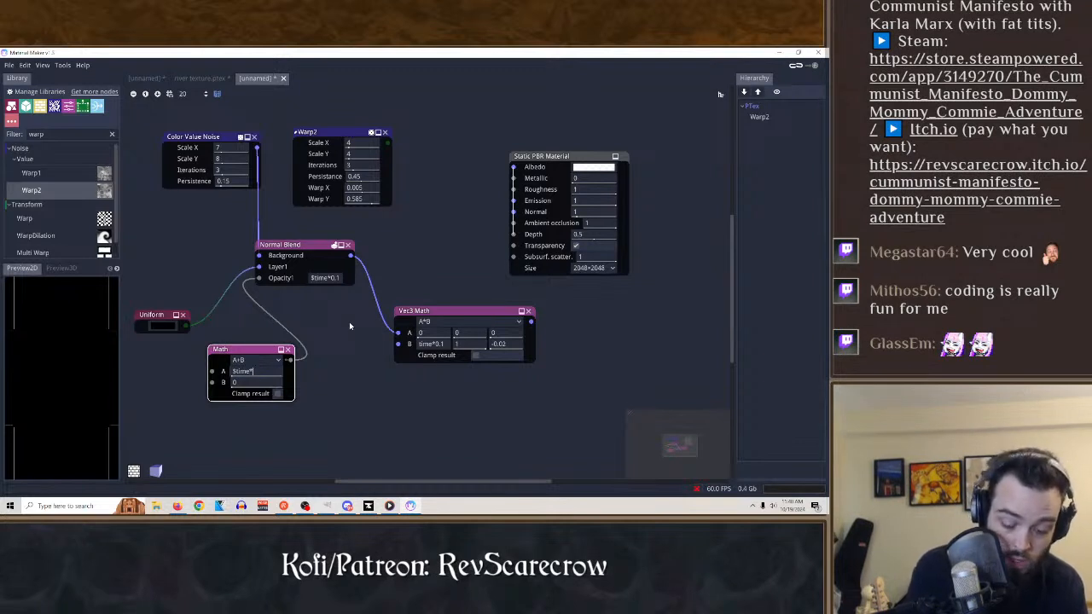
{"action": "type", "text": "0.1"}
{"action": "key", "text": "Return"}
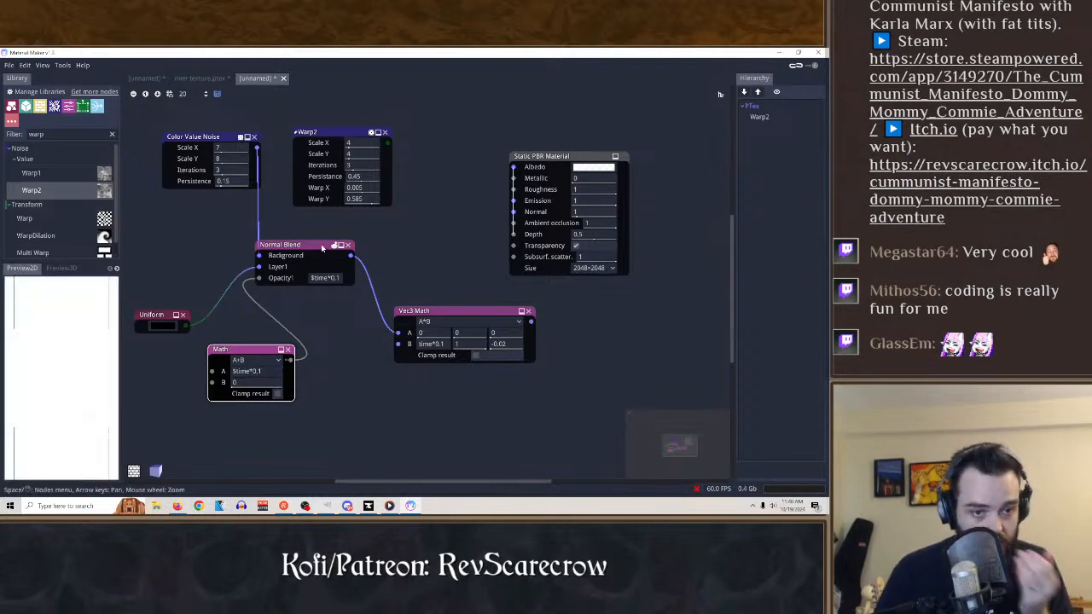
{"action": "left_click", "coordinate": [318, 247]}
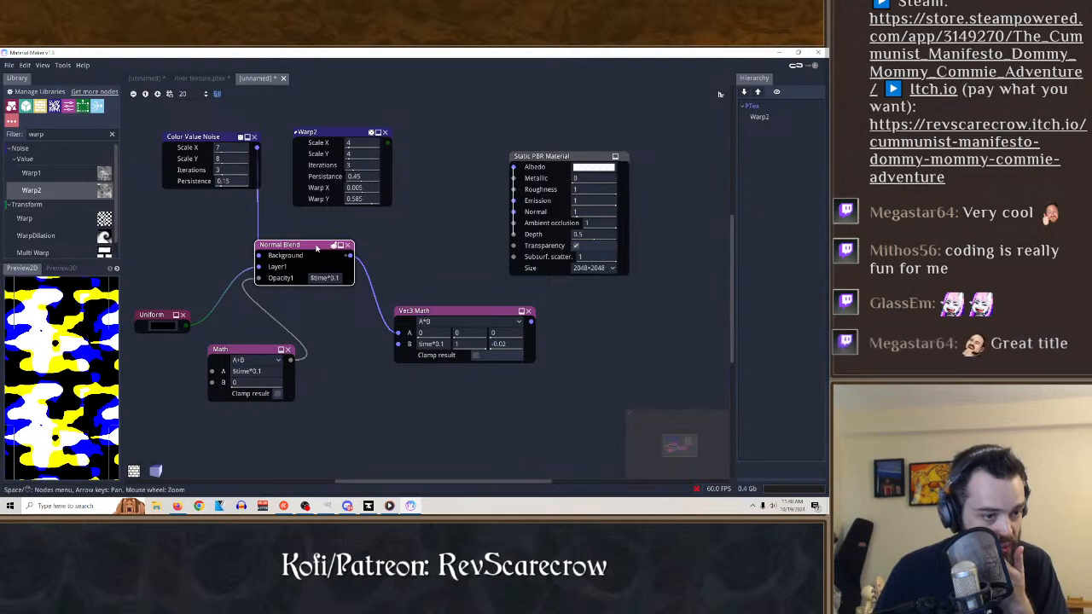
{"action": "left_click", "coordinate": [264, 361]}
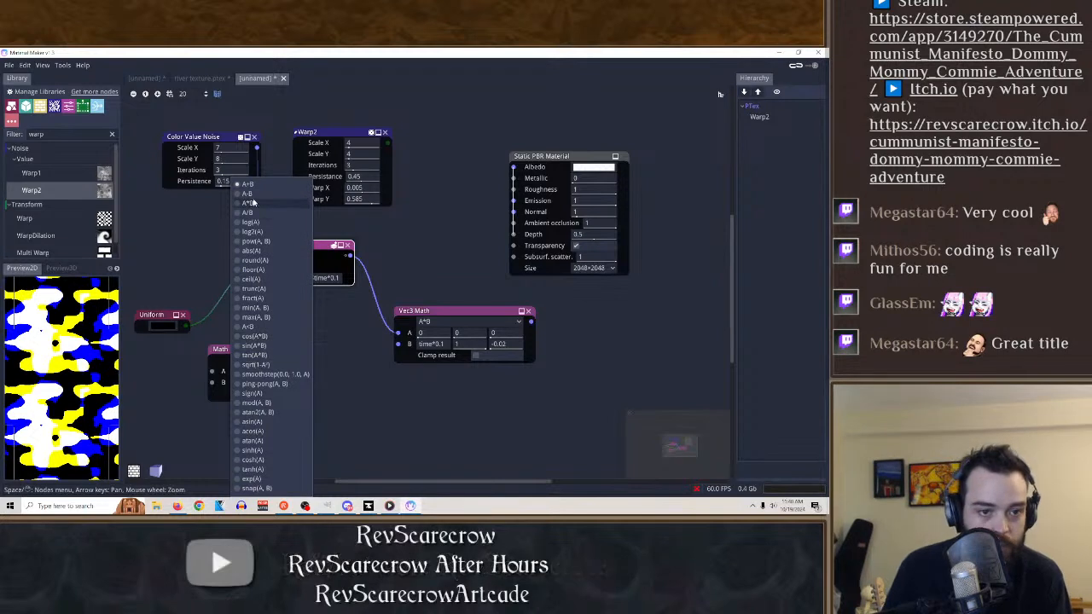
{"action": "left_click", "coordinate": [250, 202]}
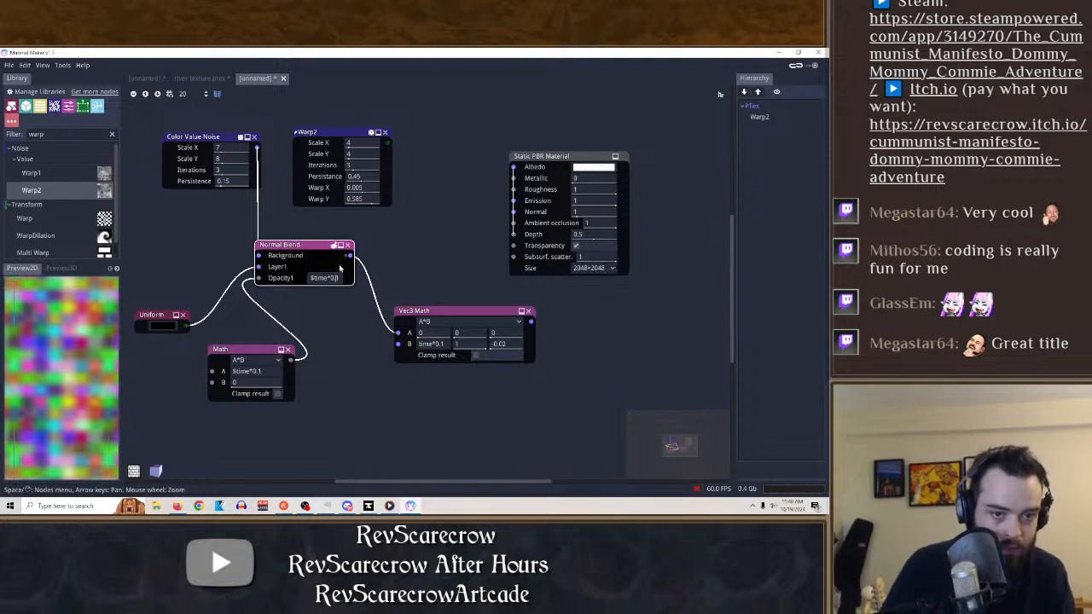
Replace Normal Blend's Opacity1 expression with 1 and delete the Vec3 Math node.
{"action": "key", "text": "BackSpace"}
{"action": "key", "text": "BackSpace"}
{"action": "key", "text": "BackSpace"}
{"action": "key", "text": "BackSpace"}
{"action": "key", "text": "BackSpace"}
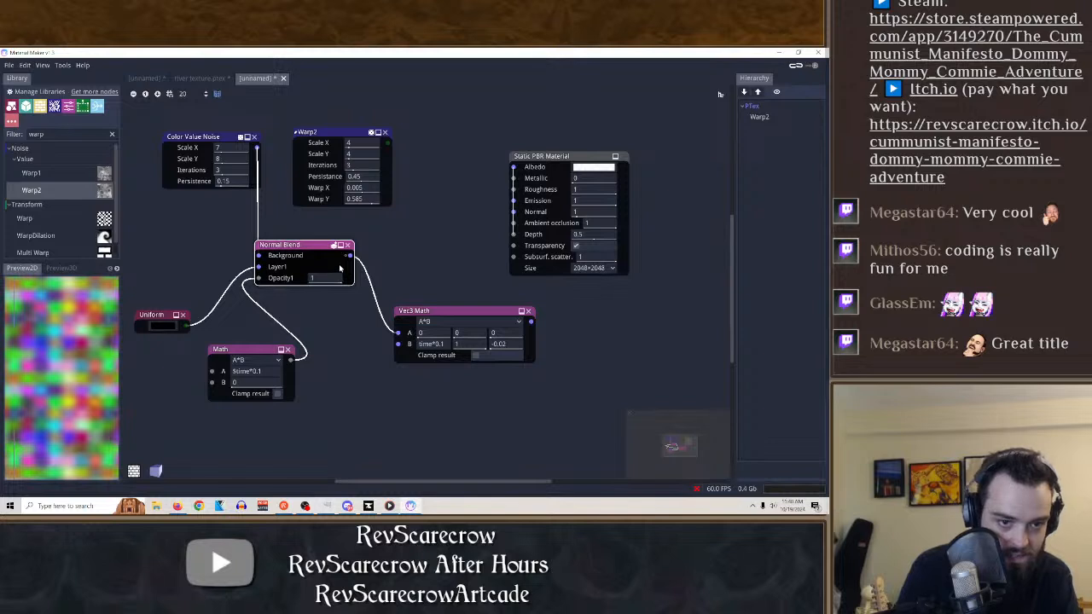
{"action": "left_click", "coordinate": [529, 311]}
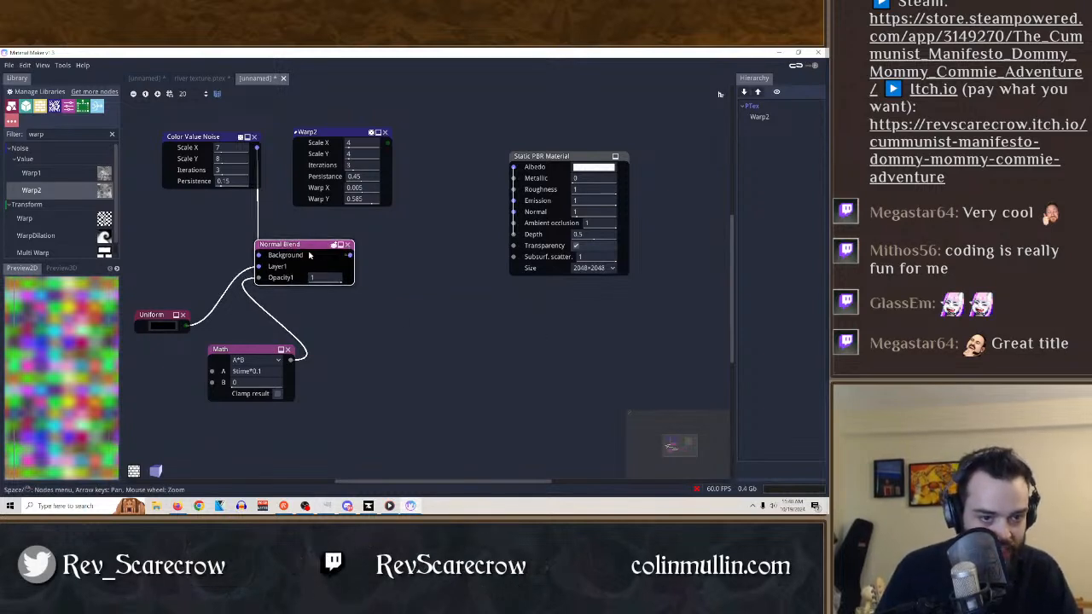
Disconnect the Math node from Normal Blend's Opacity1 input and lower the opacity to 0.
{"action": "left_click_drag", "start_coordinate": [327, 282], "coordinate": [262, 291]}
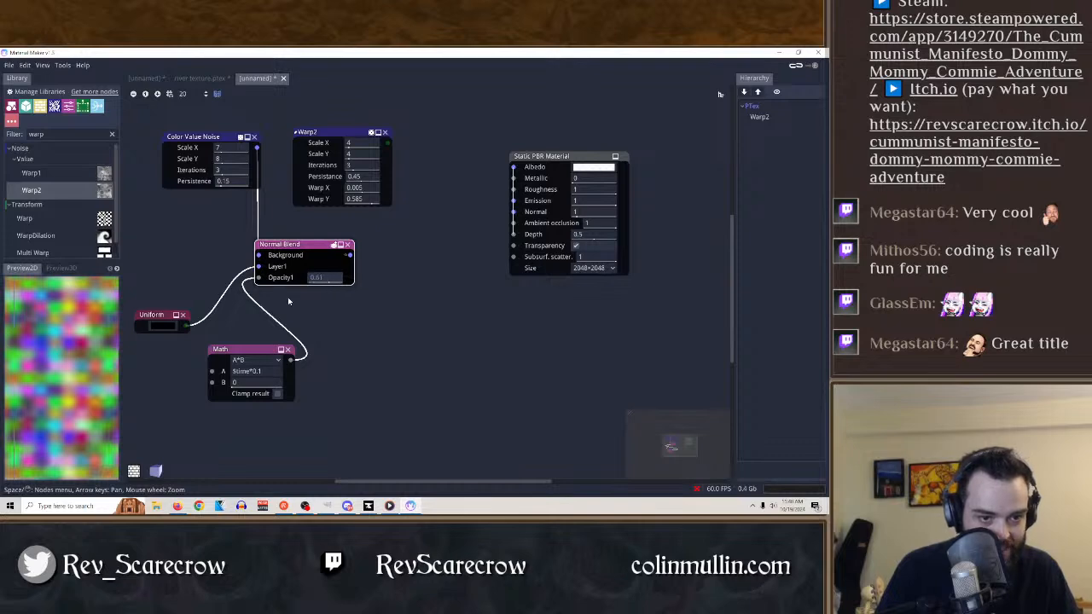
{"action": "left_click_drag", "start_coordinate": [257, 278], "coordinate": [295, 333]}
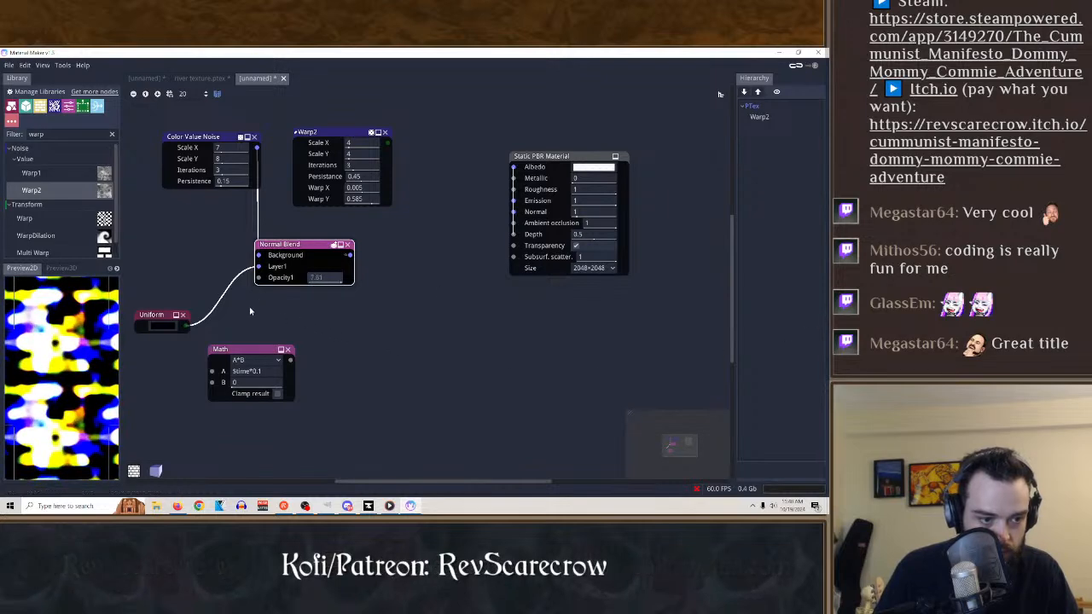
{"action": "left_click_drag", "start_coordinate": [250, 311], "coordinate": [48, 292]}
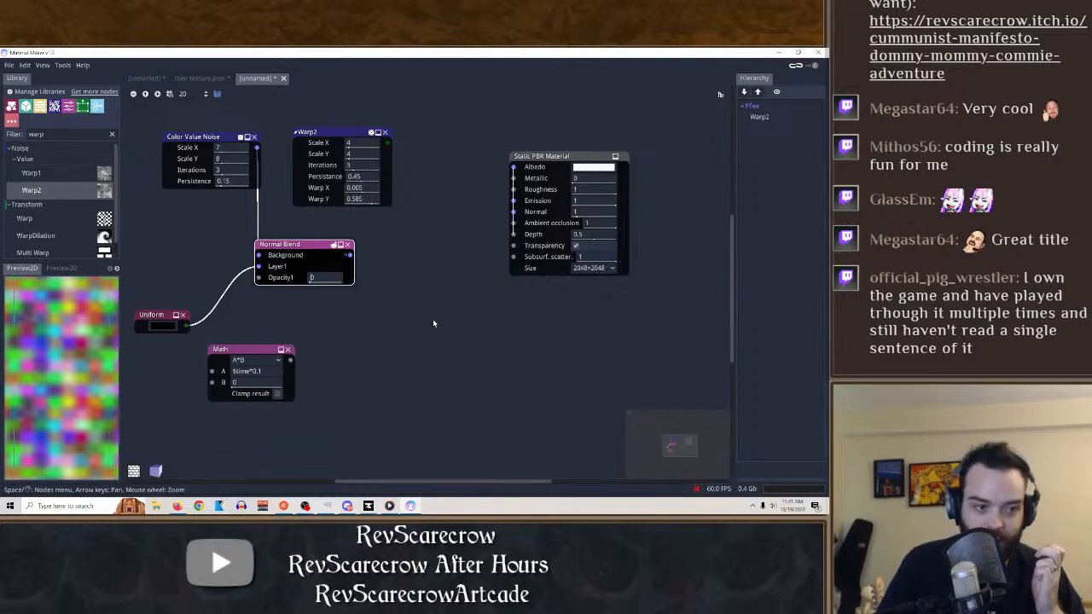
Replace the Normal Blend node with a Warp Dilation node placed below Warp2.
{"action": "left_click_drag", "start_coordinate": [39, 236], "coordinate": [256, 225]}
{"action": "left_click_drag", "start_coordinate": [314, 247], "coordinate": [359, 253]}
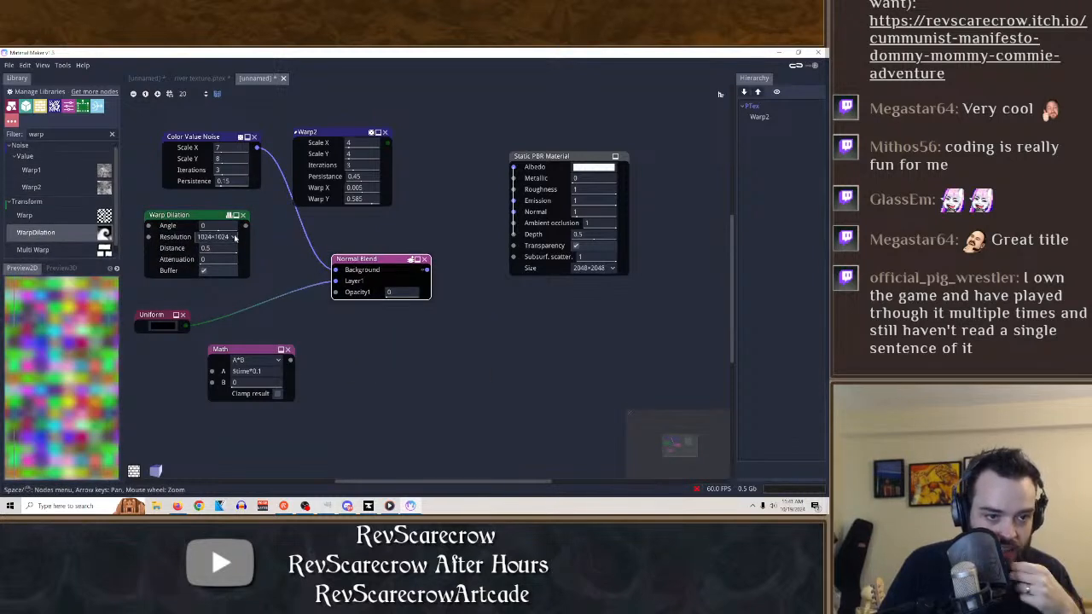
{"action": "left_click_drag", "start_coordinate": [246, 225], "coordinate": [256, 247]}
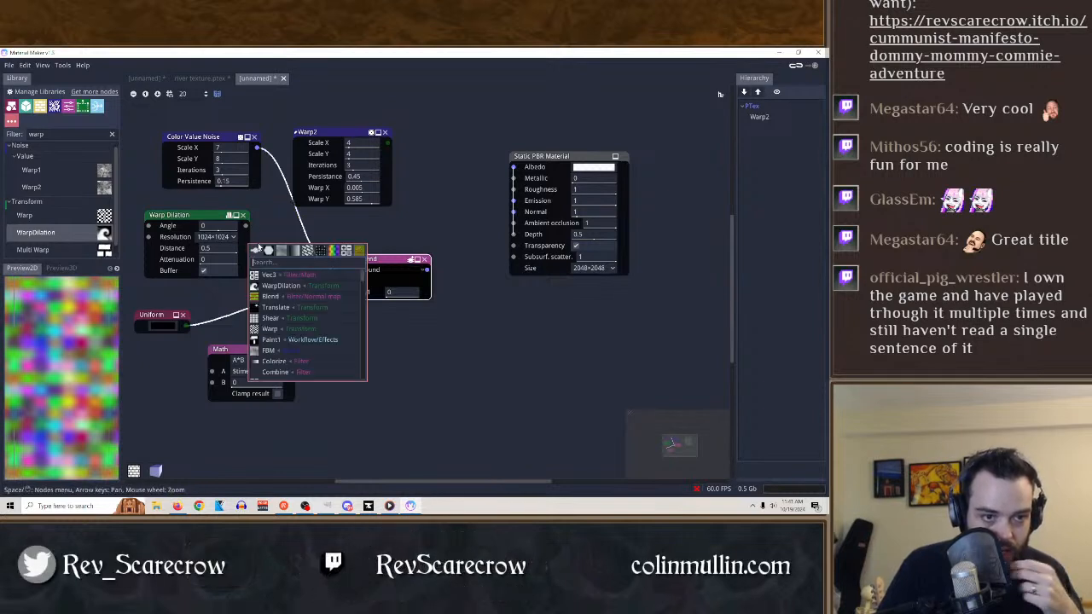
{"action": "left_click", "coordinate": [407, 233]}
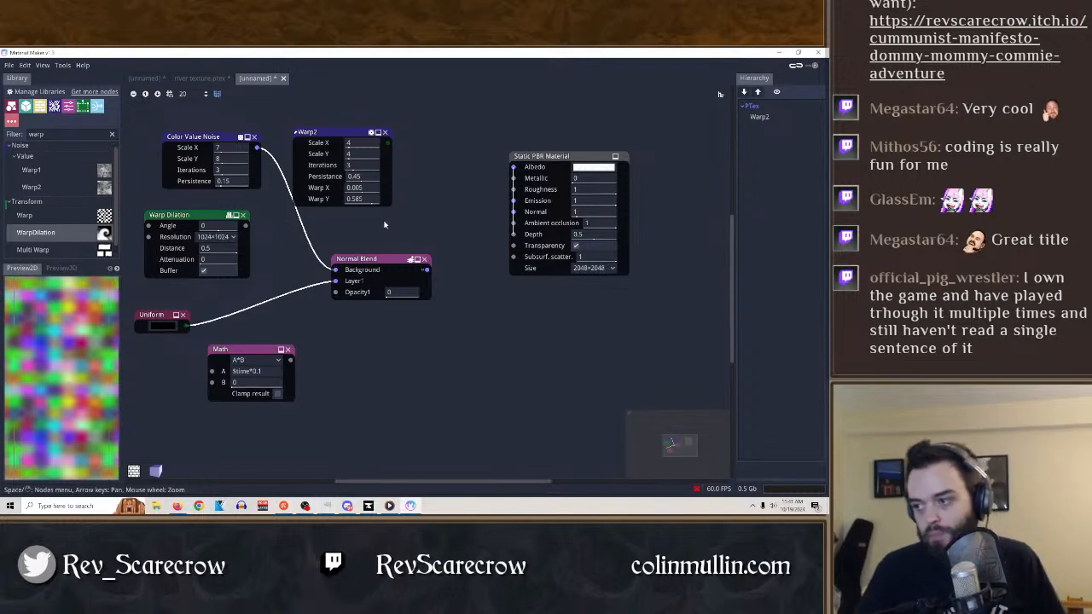
{"action": "left_click", "coordinate": [424, 258]}
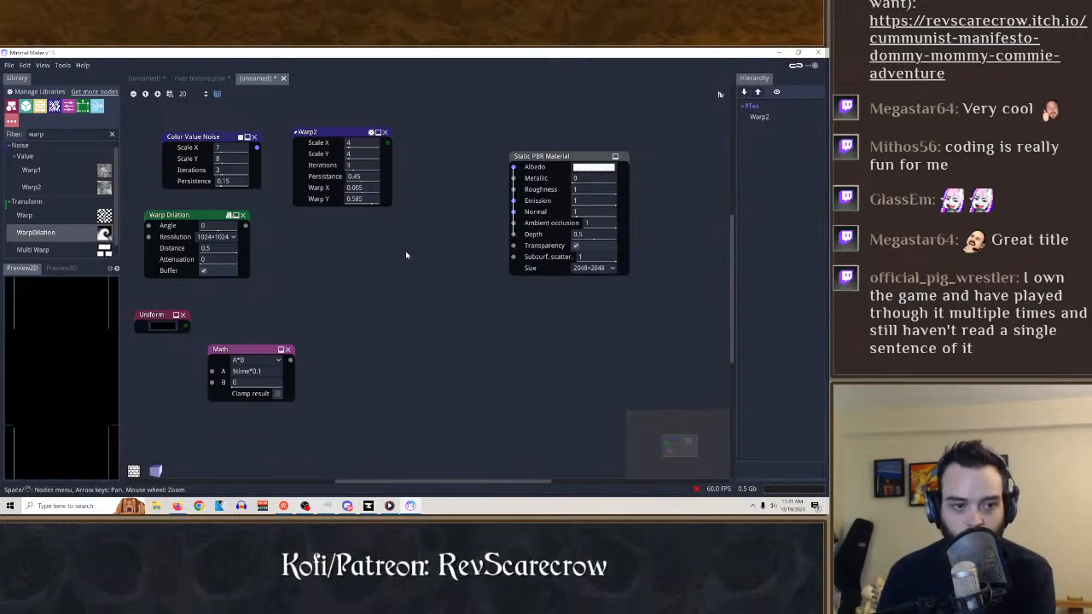
{"action": "left_click_drag", "start_coordinate": [181, 215], "coordinate": [310, 234]}
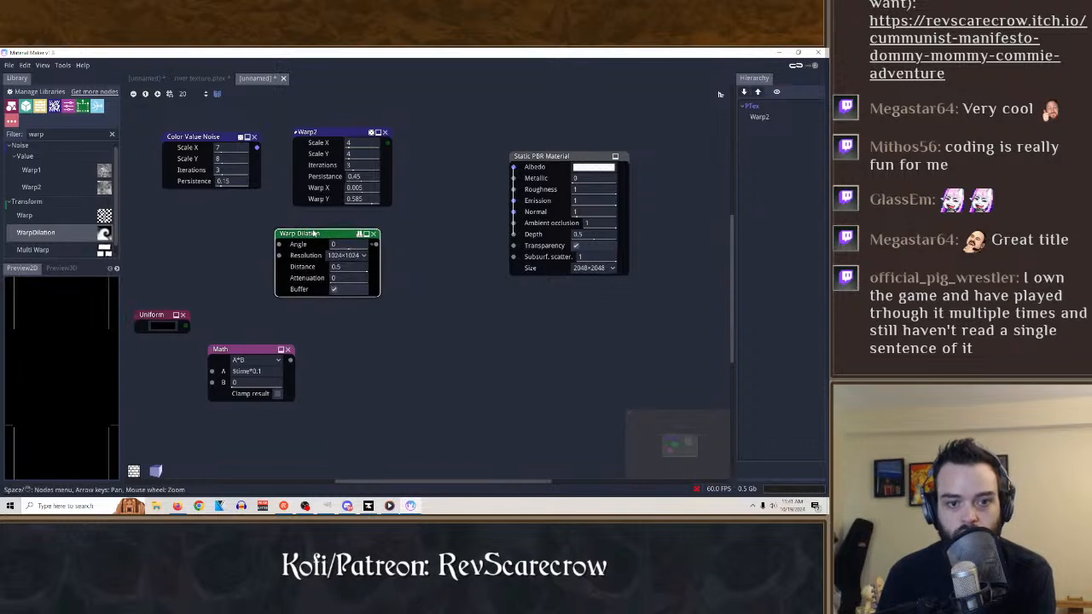
Undo the recent edits until the Normal Blend node and its Color Value Noise and Uniform connections are restored, and preview Normal Blend.
{"action": "key", "text": "ctrl+z"}
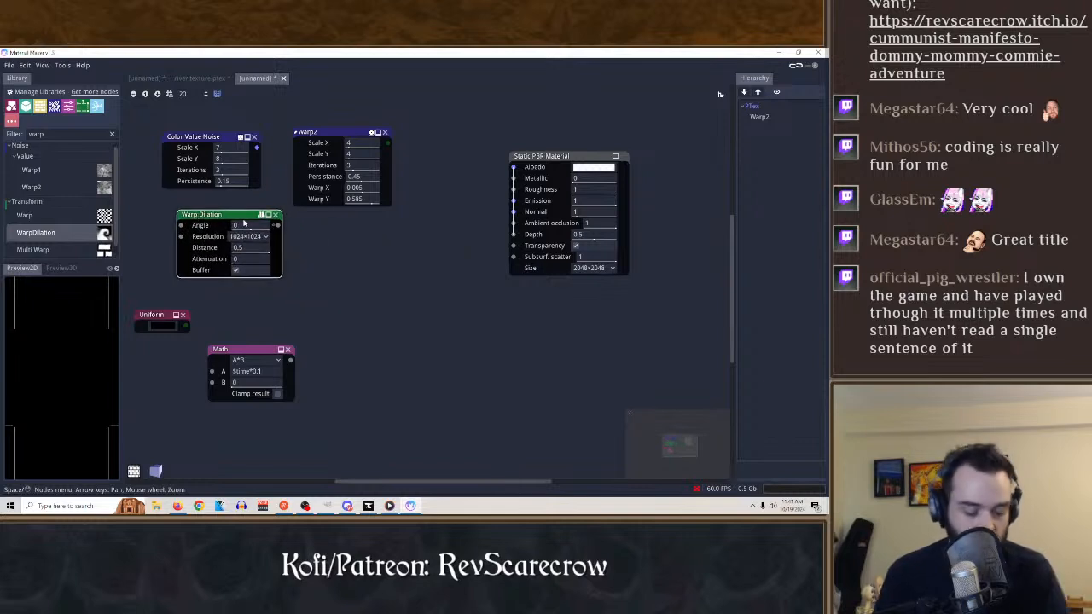
{"action": "key", "text": "ctrl+z"}
{"action": "left_click", "coordinate": [27, 65]}
{"action": "left_click", "coordinate": [36, 80]}
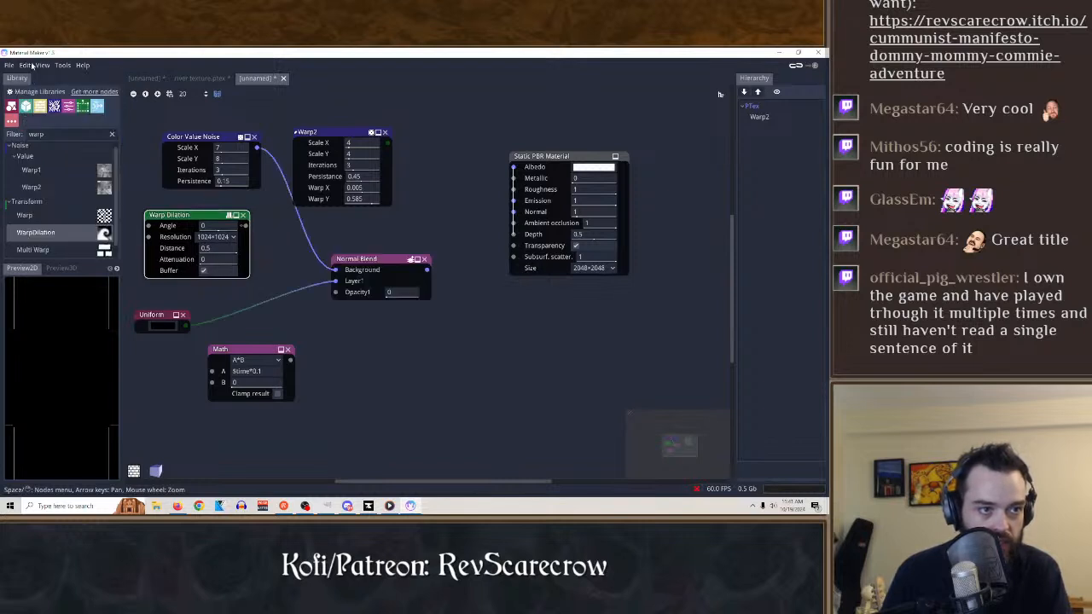
{"action": "left_click", "coordinate": [391, 256]}
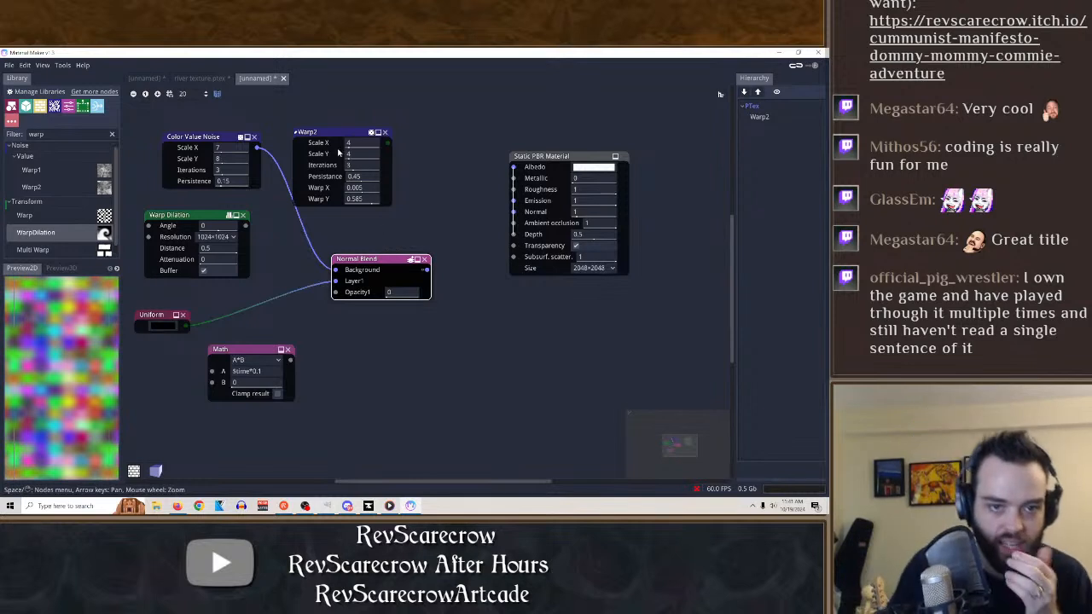
Move Warp2 below the Static PBR Material, connecting its output to Normal and the Normal Blend output to Albedo.
{"action": "left_click_drag", "start_coordinate": [337, 134], "coordinate": [475, 311]}
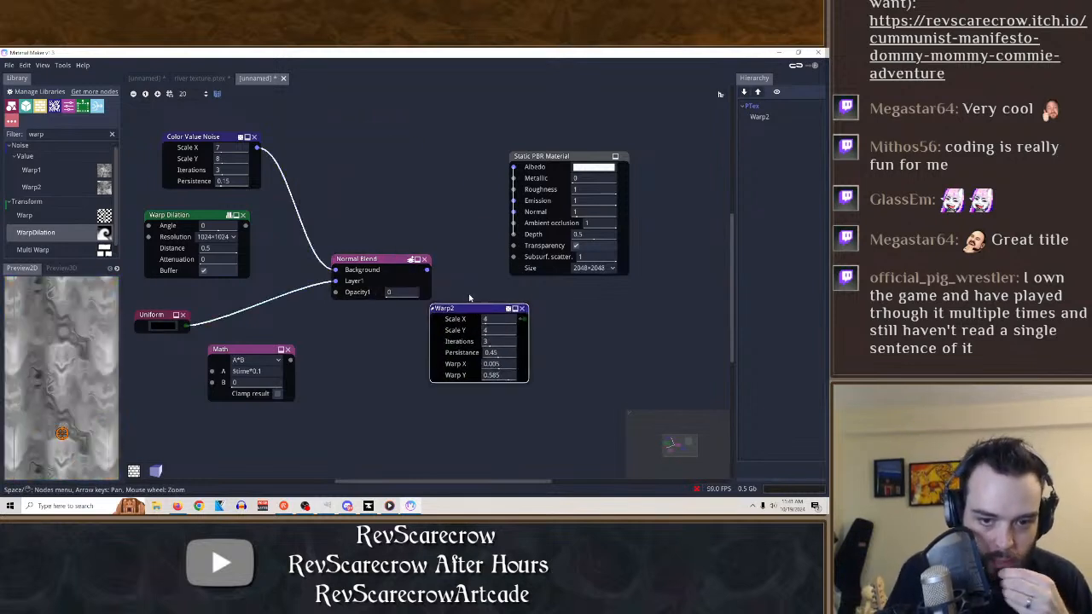
{"action": "mouse_move", "coordinate": [423, 269]}
{"action": "left_mouse_down"}
{"action": "mouse_move", "coordinate": [376, 270]}
{"action": "mouse_move", "coordinate": [394, 315]}
{"action": "mouse_move", "coordinate": [412, 253]}
{"action": "left_mouse_up"}
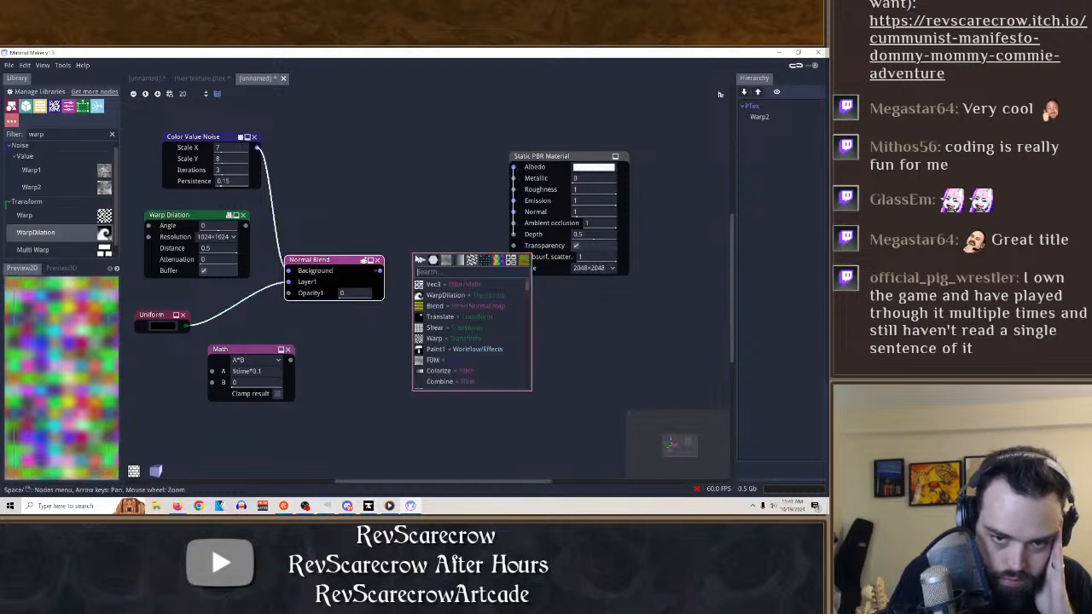
{"action": "left_click", "coordinate": [541, 300]}
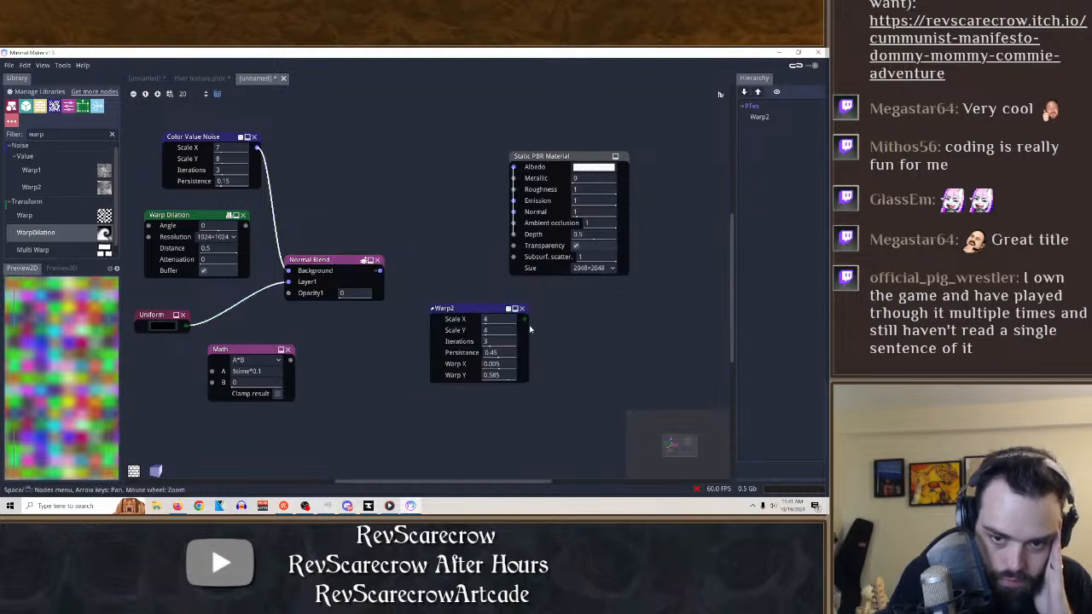
{"action": "left_click_drag", "start_coordinate": [525, 319], "coordinate": [513, 212]}
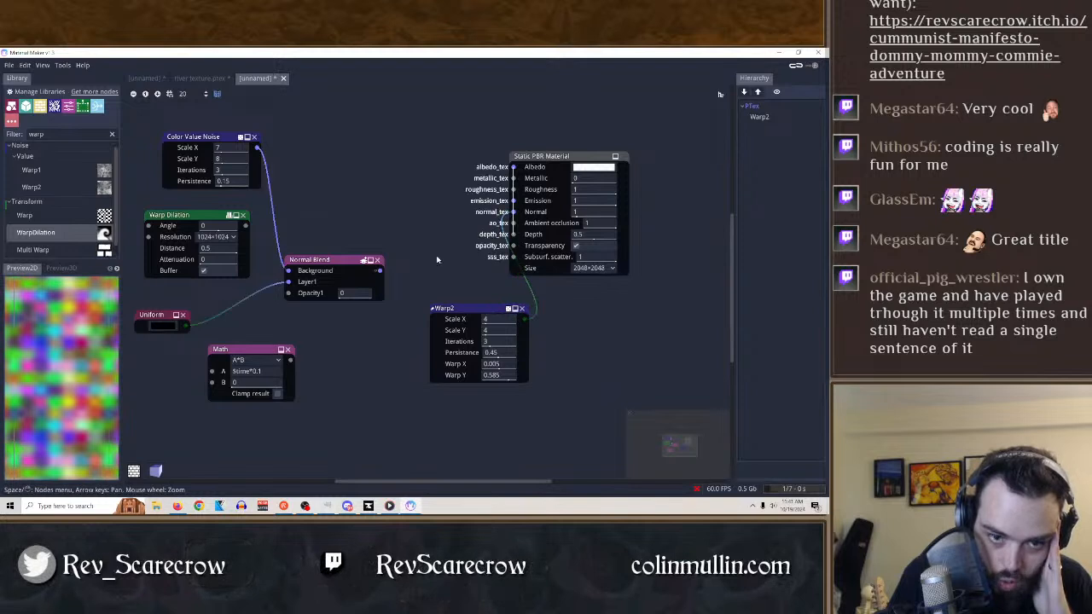
{"action": "left_click_drag", "start_coordinate": [379, 270], "coordinate": [540, 167]}
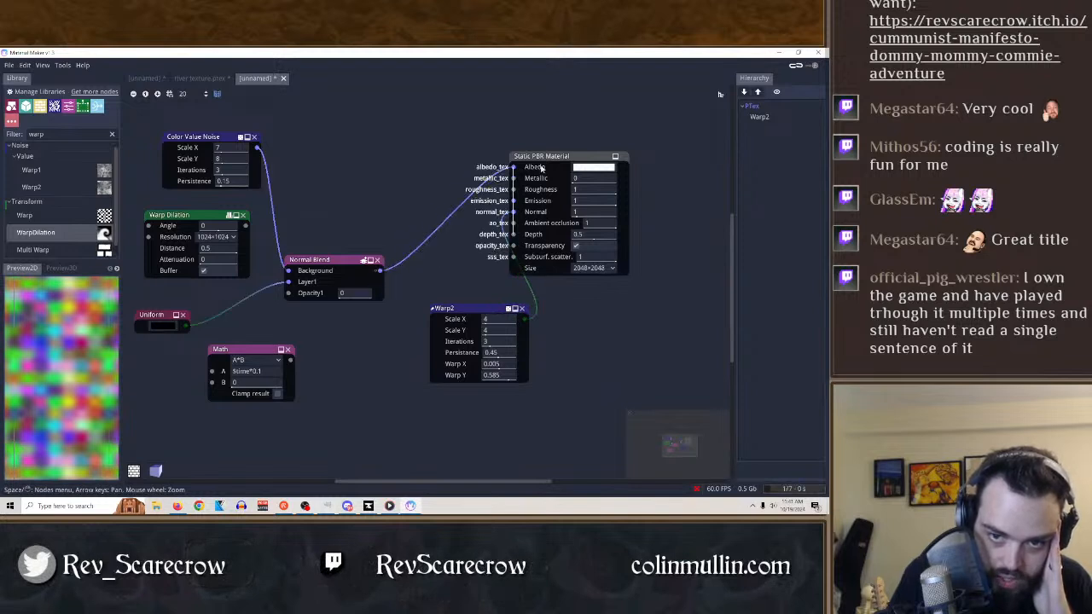
Preview the Normal Blend and Warp2 nodes and set Warp2's Iterations to 1.
{"action": "left_click", "coordinate": [345, 262]}
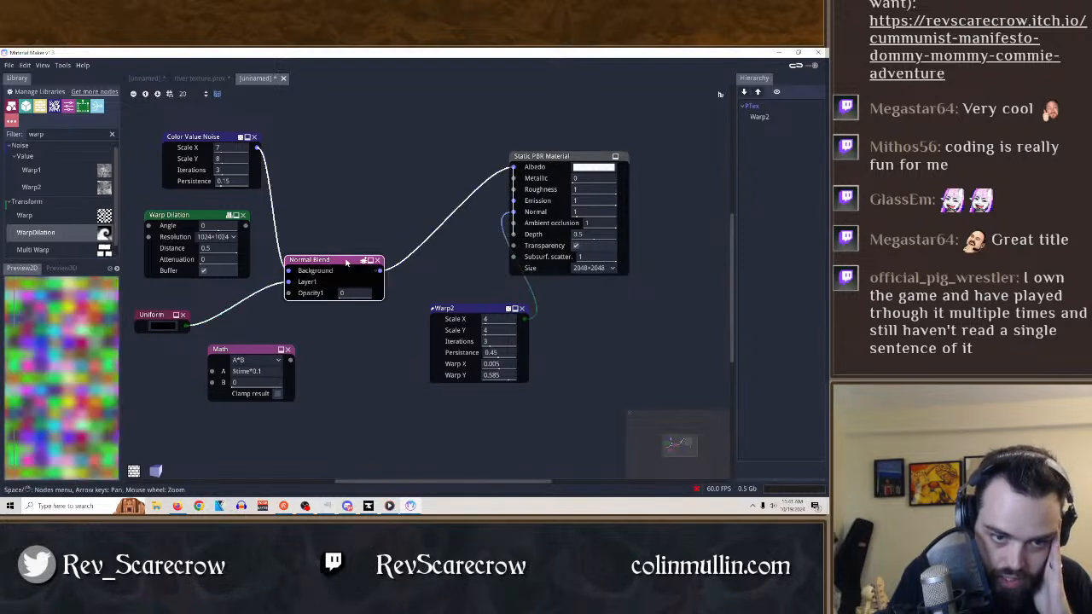
{"action": "left_click", "coordinate": [482, 312]}
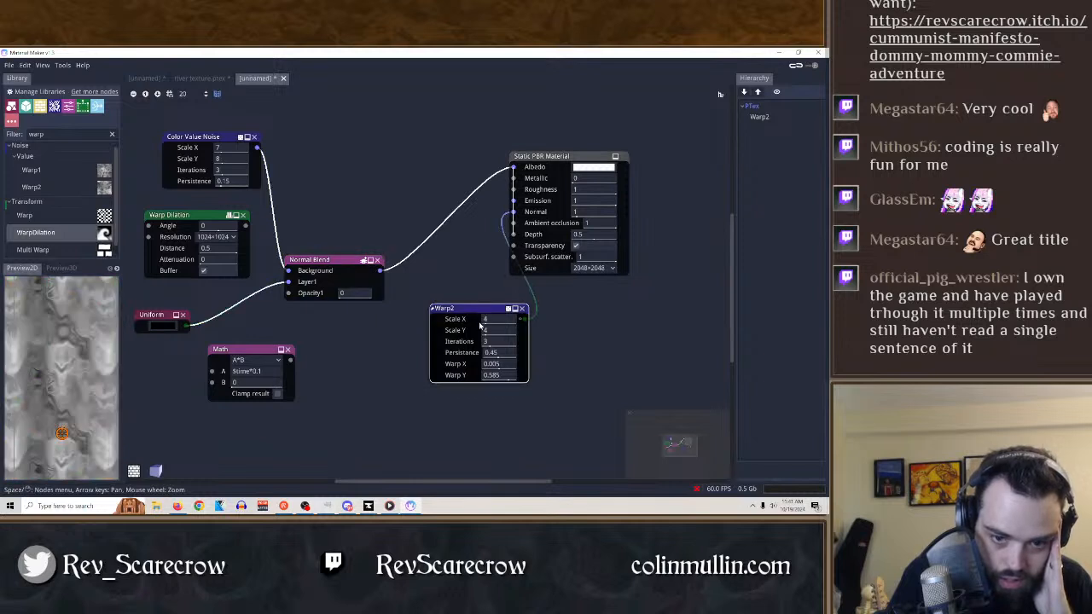
{"action": "left_click_drag", "start_coordinate": [493, 343], "coordinate": [413, 338]}
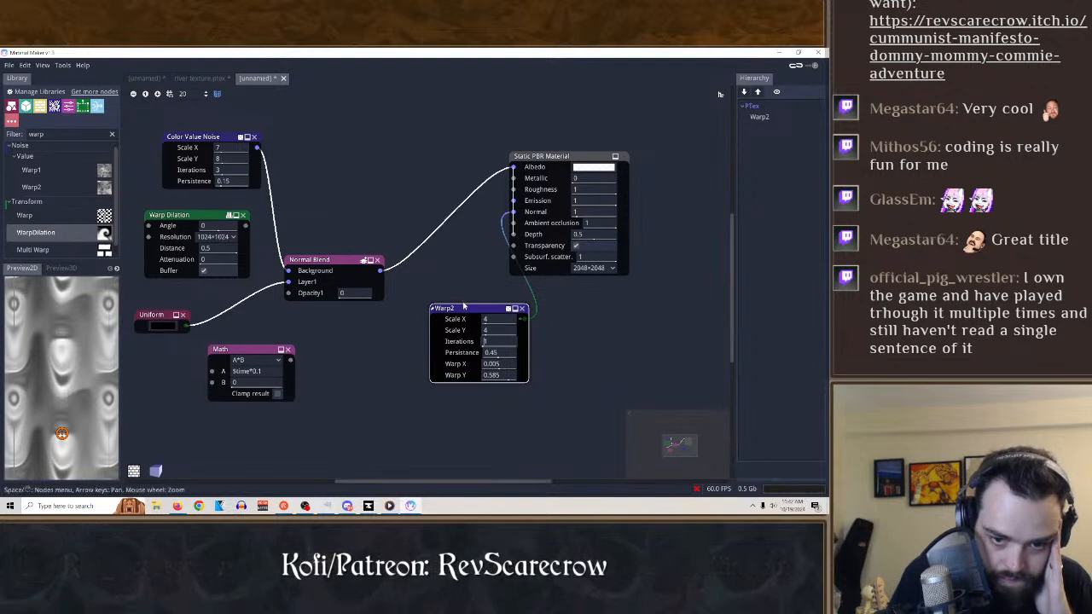
Route Warp2 through the Math node's A input into the material's Normal input, arranging Warp2 and Math below Normal Blend.
{"action": "left_click_drag", "start_coordinate": [463, 307], "coordinate": [377, 348]}
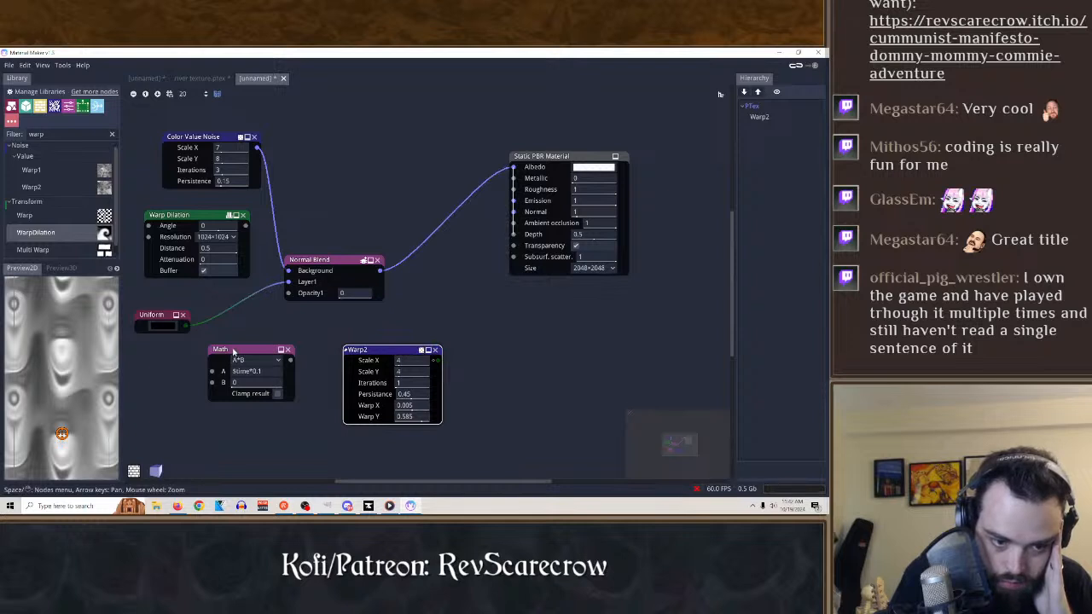
{"action": "left_click_drag", "start_coordinate": [233, 351], "coordinate": [255, 354]}
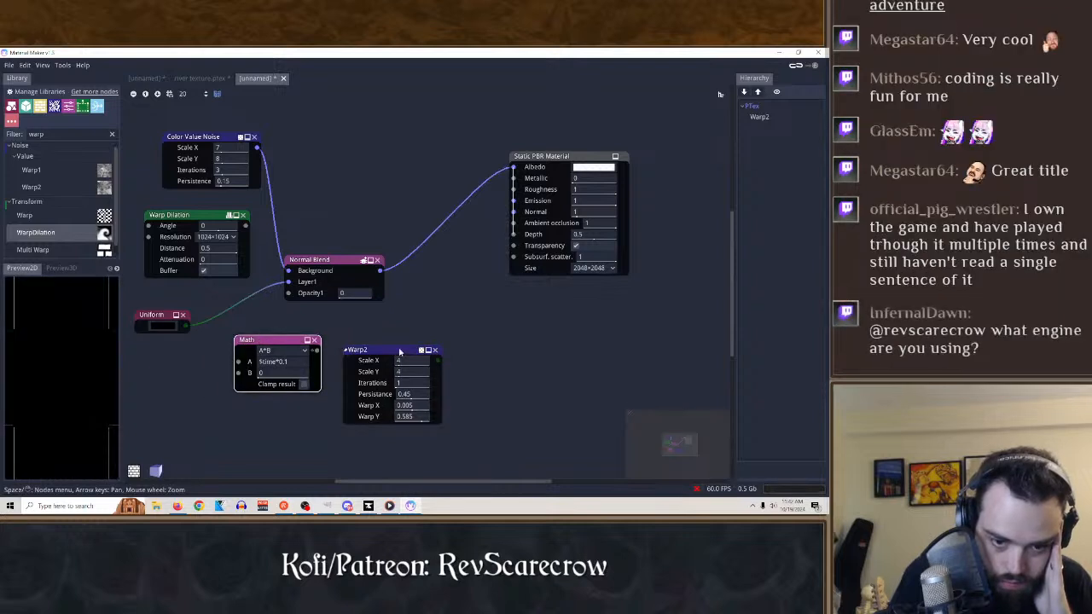
{"action": "left_click_drag", "start_coordinate": [421, 363], "coordinate": [202, 376]}
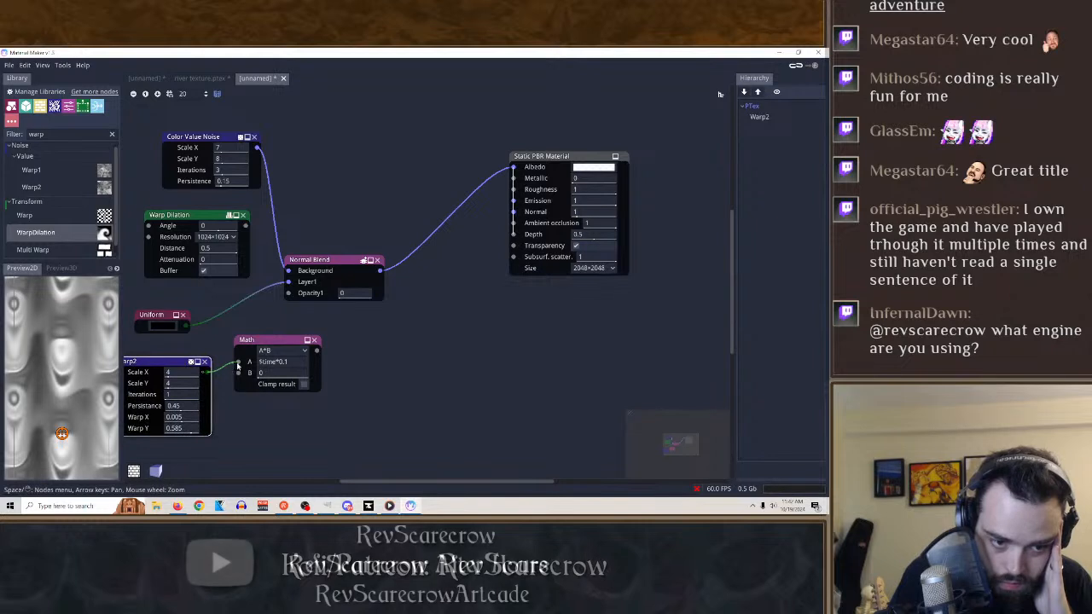
{"action": "left_click_drag", "start_coordinate": [316, 351], "coordinate": [516, 209]}
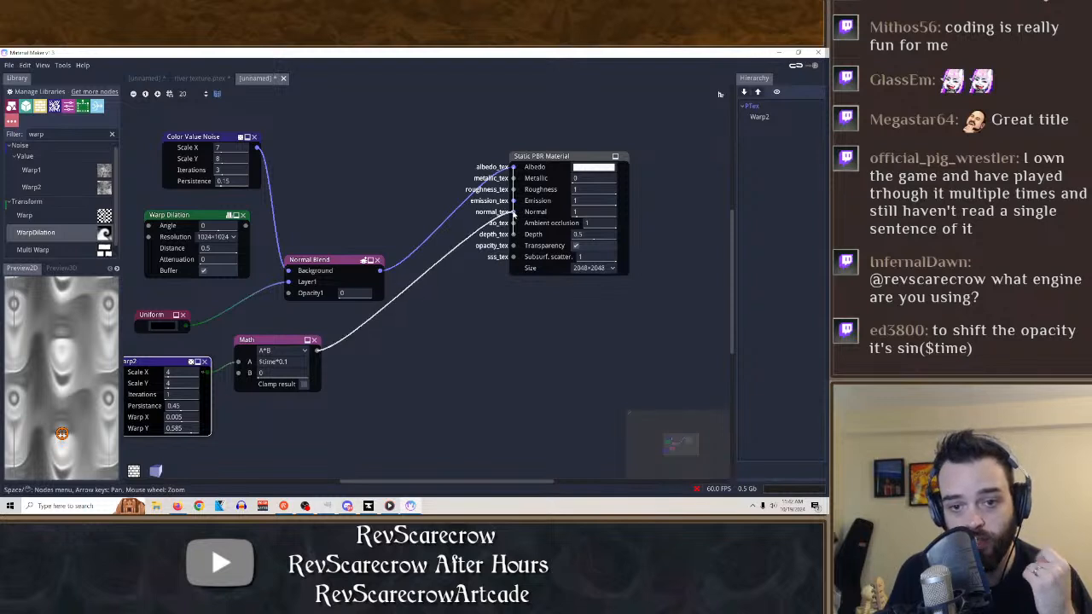
{"action": "left_click_drag", "start_coordinate": [239, 343], "coordinate": [329, 340]}
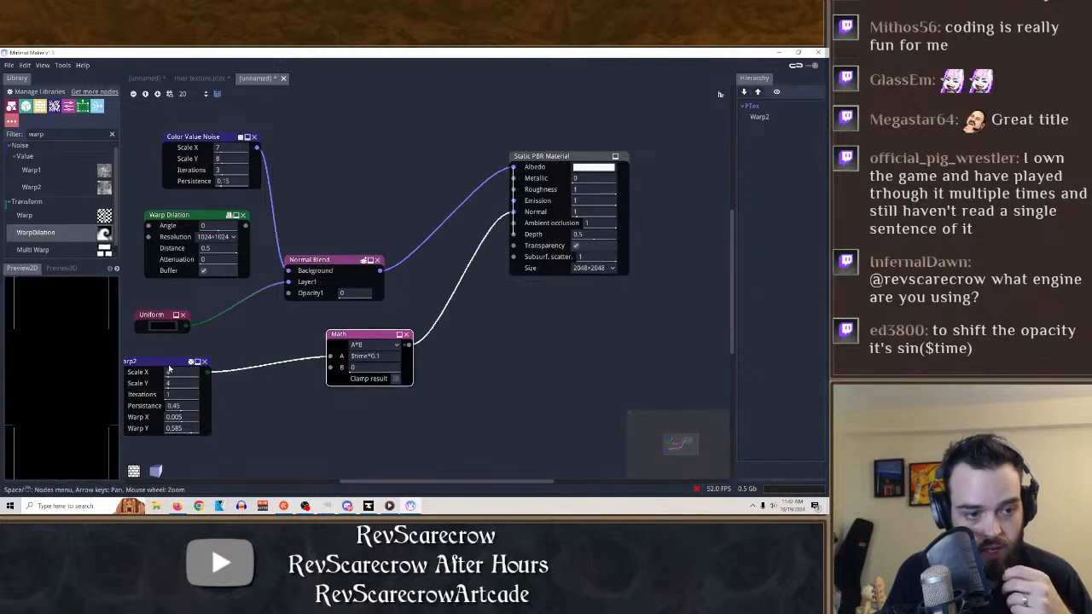
{"action": "left_click_drag", "start_coordinate": [169, 368], "coordinate": [220, 375]}
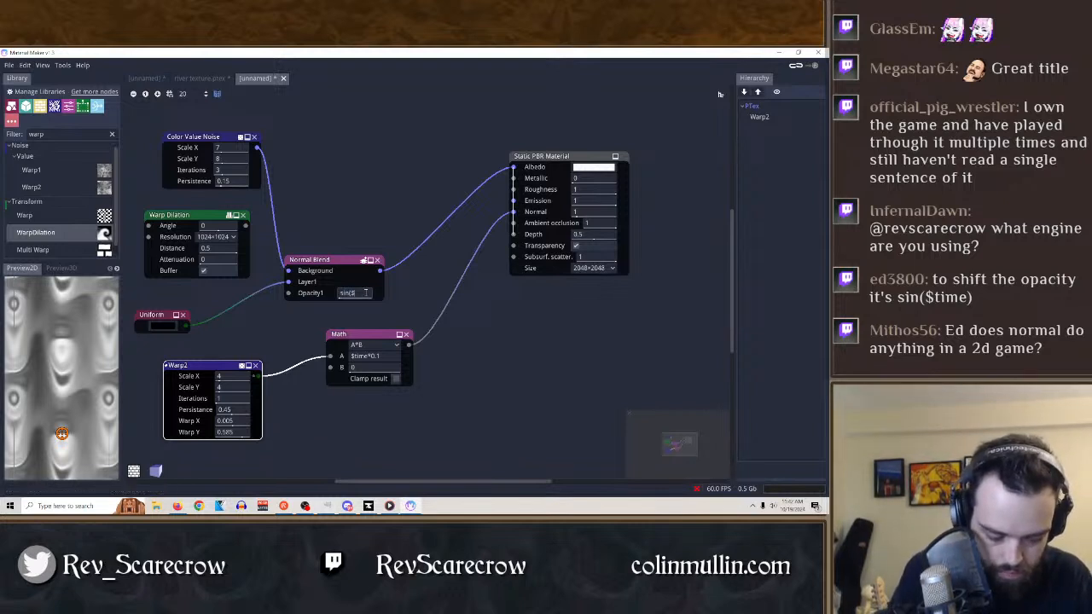
Set Normal Blend's Opacity1 to sin($time) and preview the node's animated output.
{"action": "key", "text": "Return"}
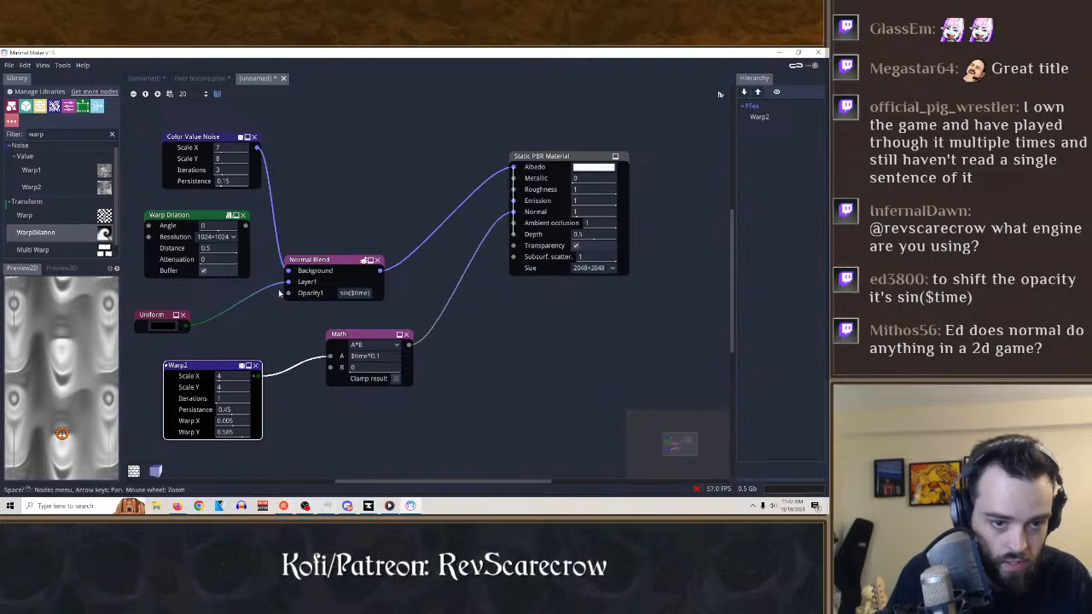
{"action": "left_click", "coordinate": [329, 260]}
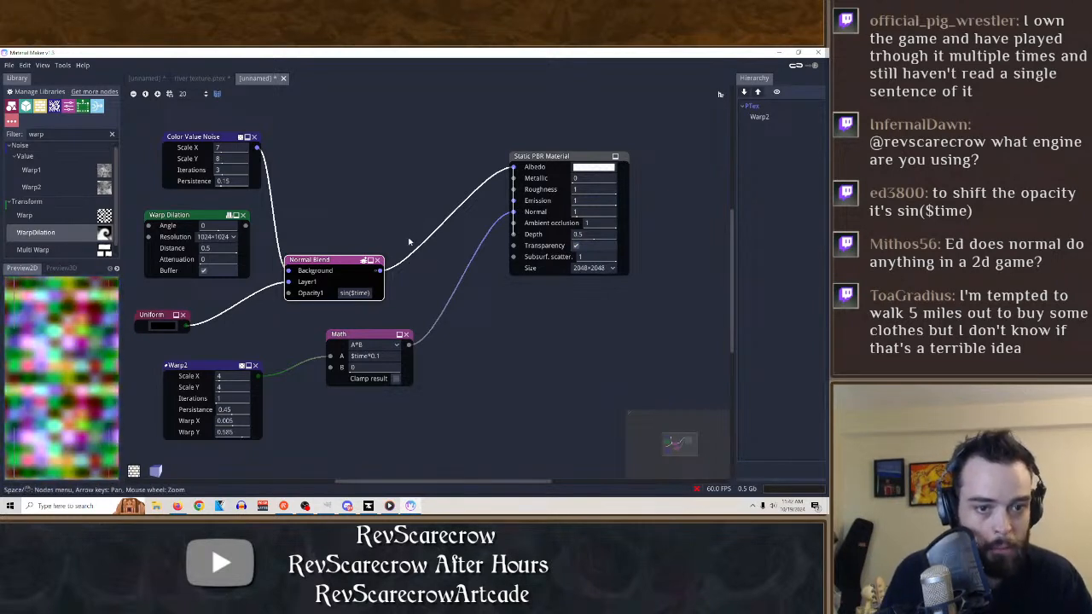
{"action": "scroll", "coordinate": [48, 243], "scroll_direction": "up", "scroll_amount": 1}
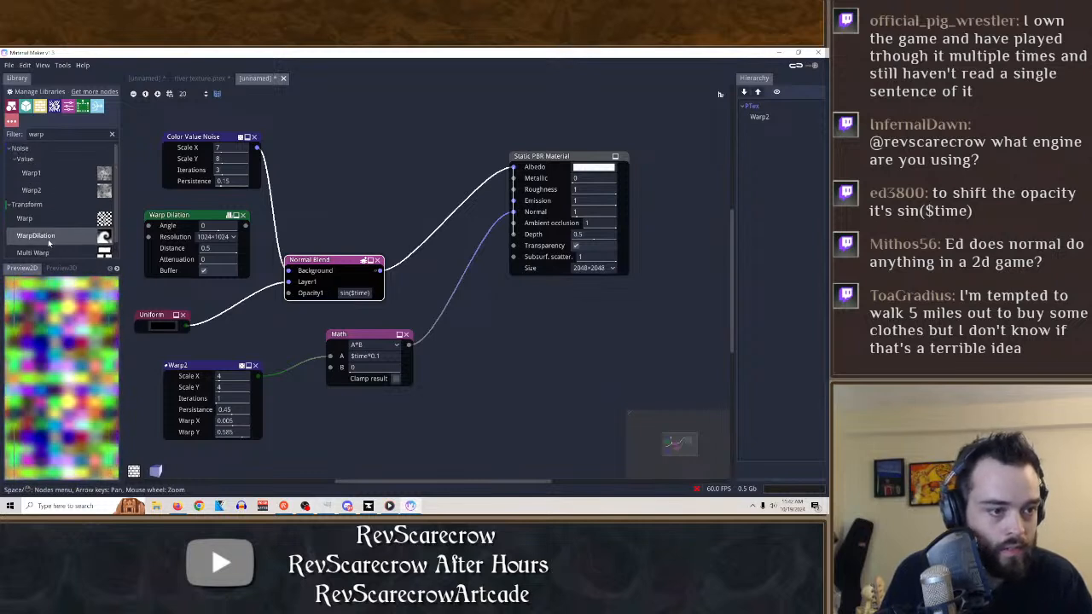
Delete the Math node and rewire the material's Normal input, first to Warp2 and finally to Normal Blend.
{"action": "left_click", "coordinate": [542, 157]}
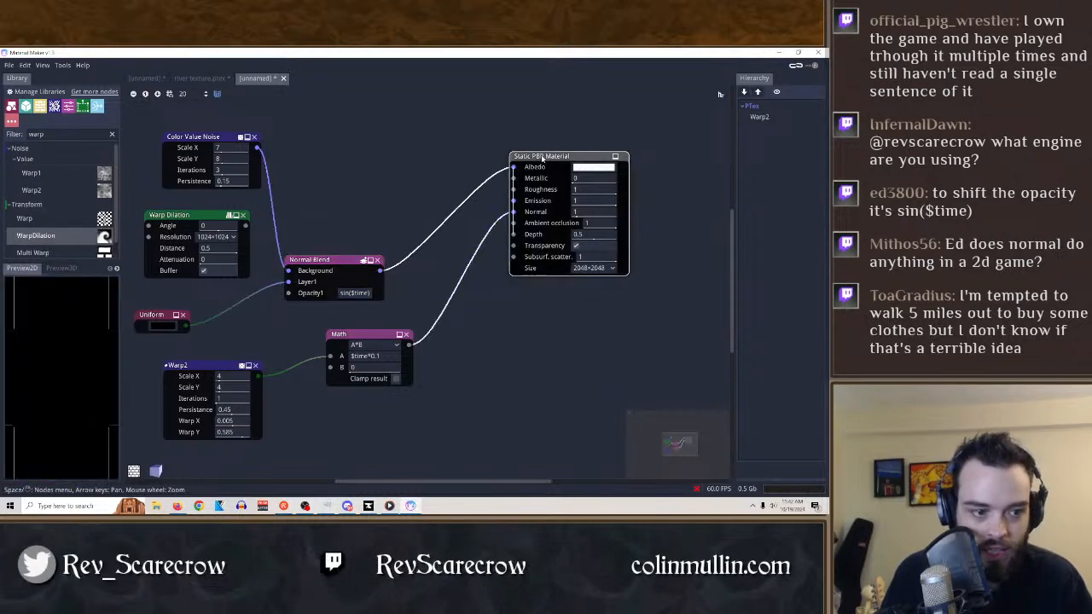
{"action": "left_click", "coordinate": [406, 335]}
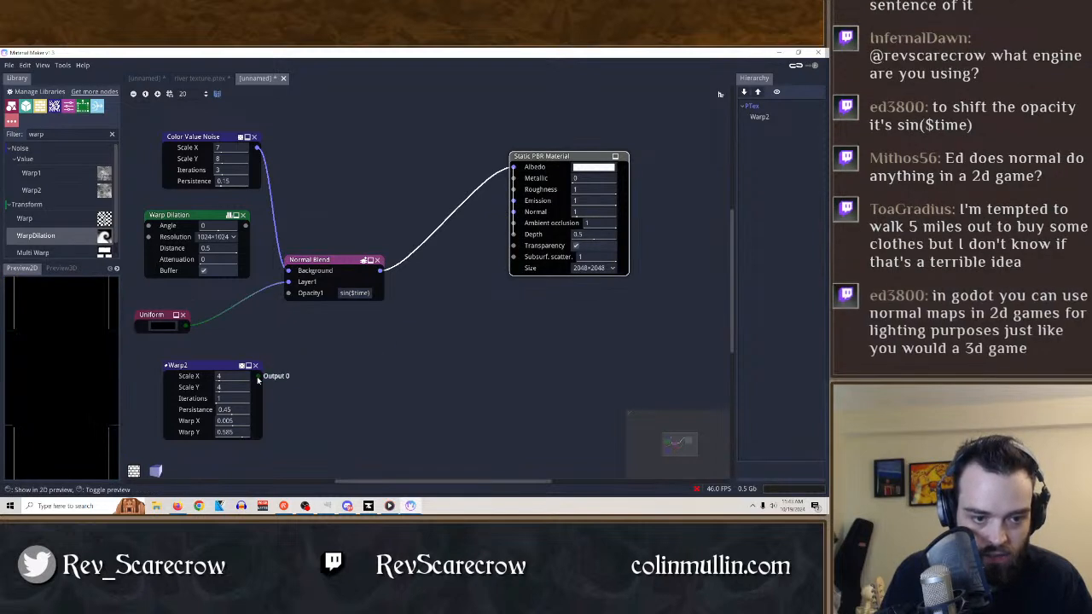
{"action": "left_click_drag", "start_coordinate": [257, 376], "coordinate": [513, 212]}
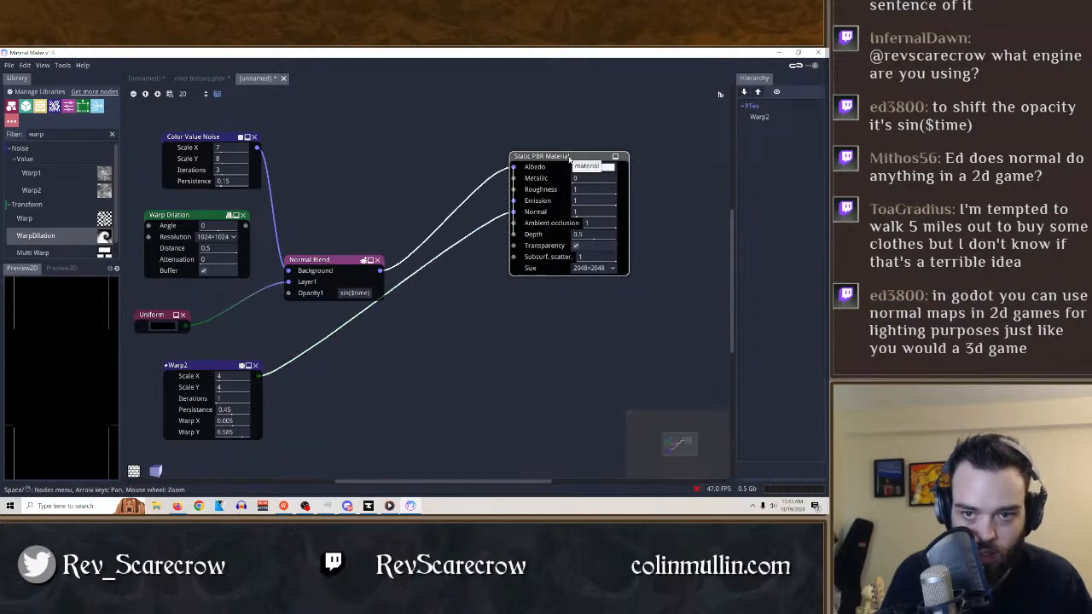
{"action": "left_click", "coordinate": [513, 213]}
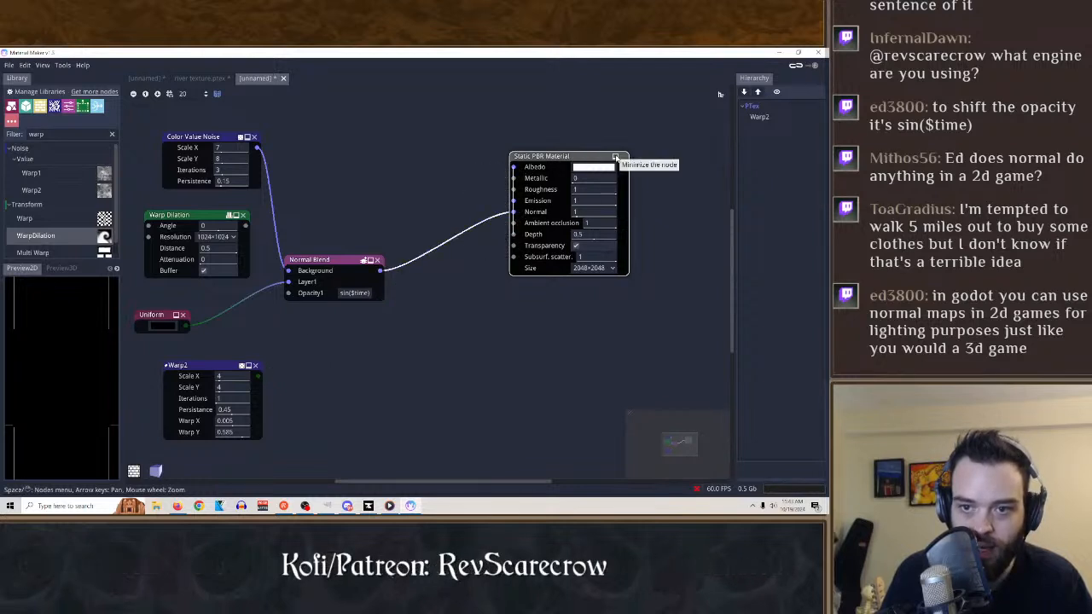
Change the material node to Dynamic Unlit Material, connect Normal Blend to it, and show the 3D preview.
{"action": "left_click", "coordinate": [566, 158]}
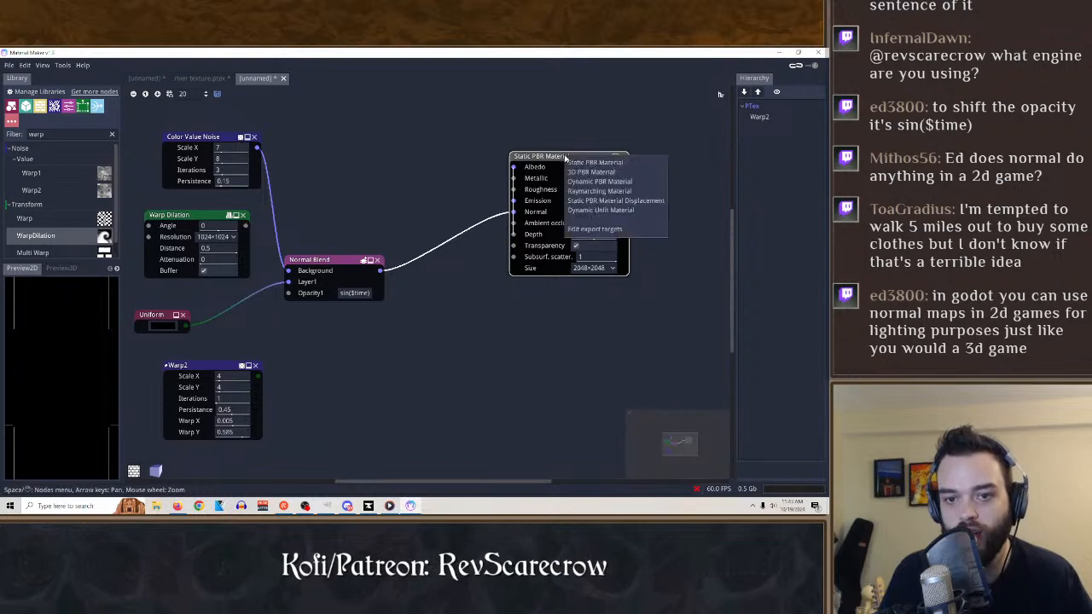
{"action": "left_click", "coordinate": [594, 210]}
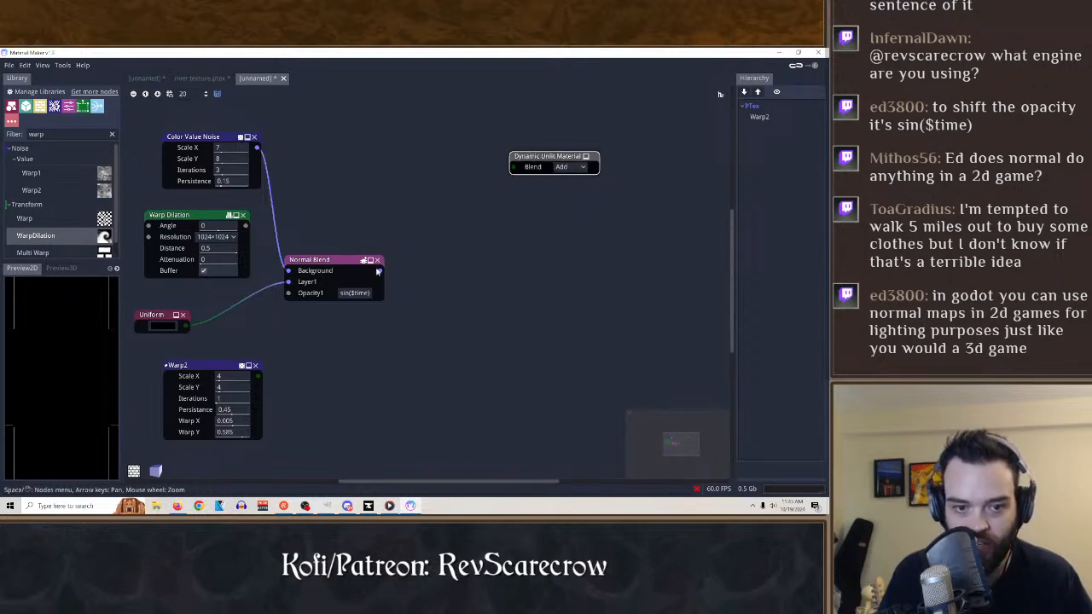
{"action": "left_click_drag", "start_coordinate": [380, 270], "coordinate": [512, 168]}
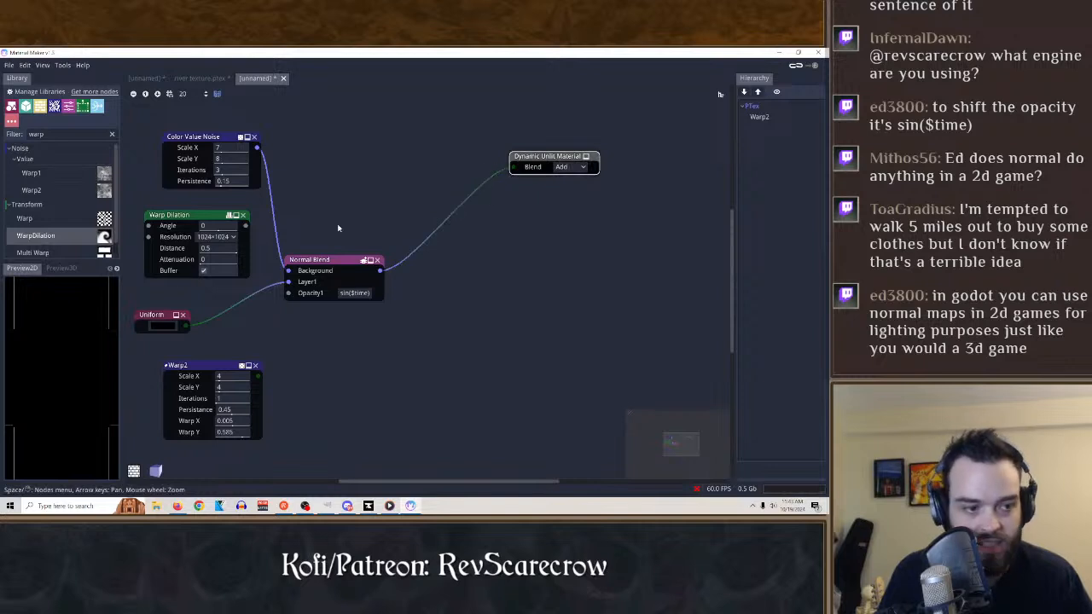
{"action": "left_click", "coordinate": [63, 269]}
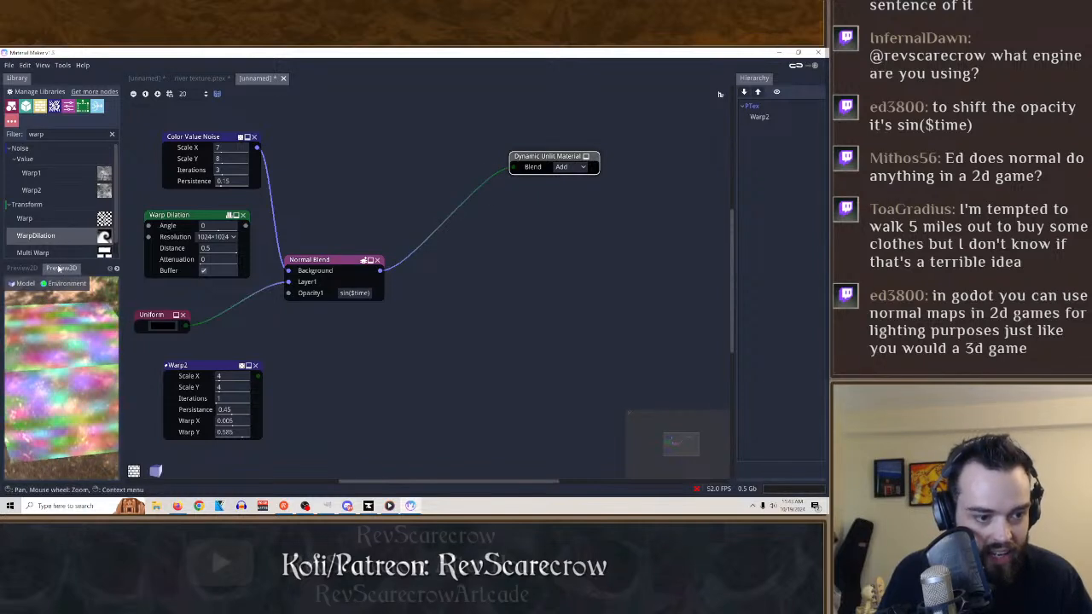
Compare the Mul, Sub and Add blend modes on the Dynamic Unlit Material and set it to Sub.
{"action": "left_click", "coordinate": [570, 166]}
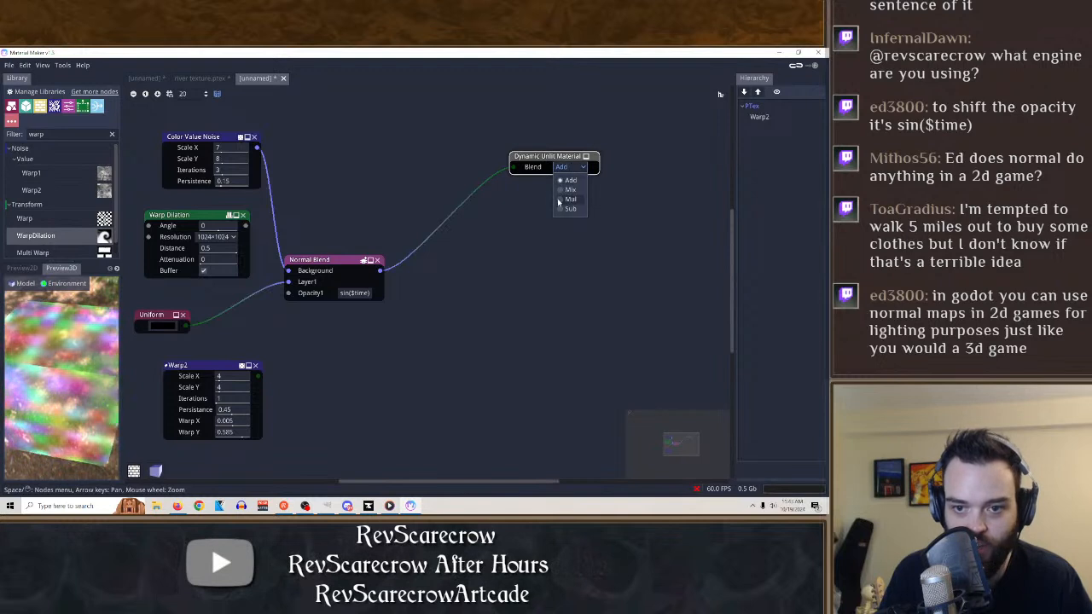
{"action": "left_click", "coordinate": [567, 199]}
{"action": "left_click", "coordinate": [570, 166]}
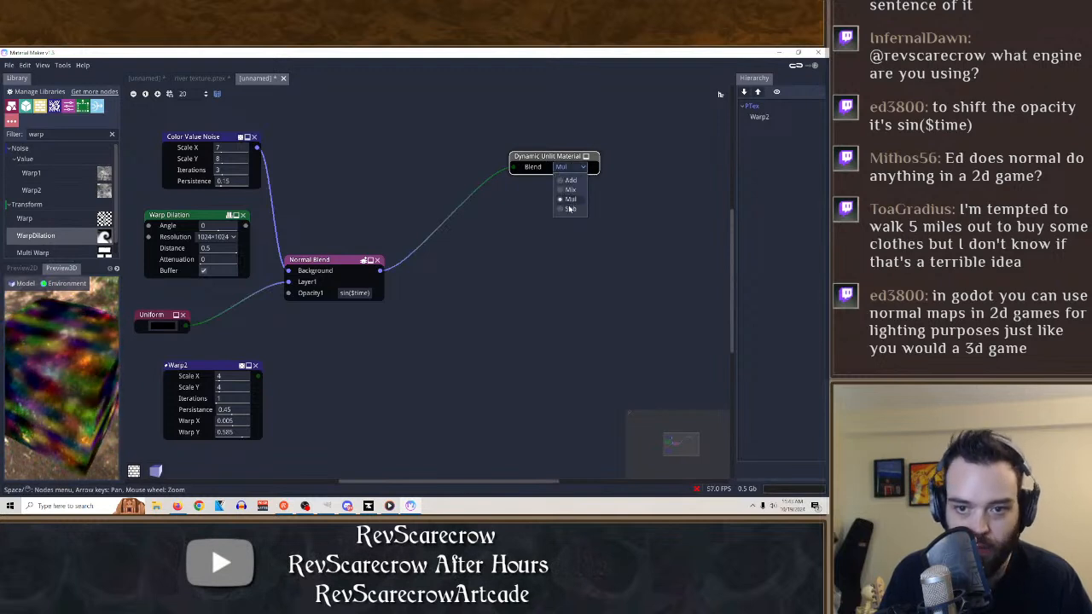
{"action": "left_click", "coordinate": [568, 208]}
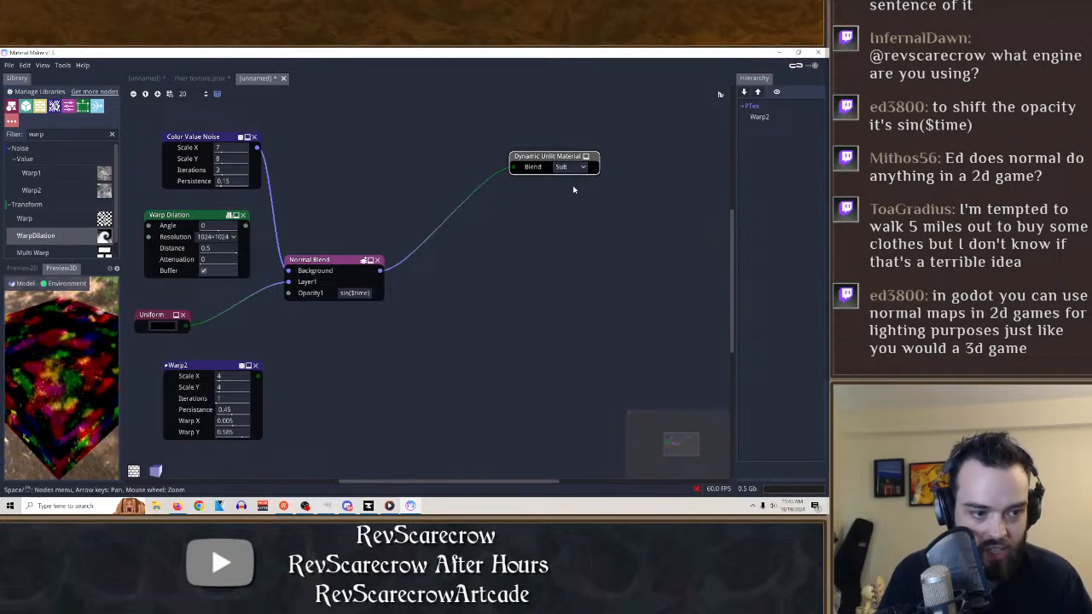
{"action": "left_click", "coordinate": [575, 167]}
{"action": "left_click", "coordinate": [570, 180]}
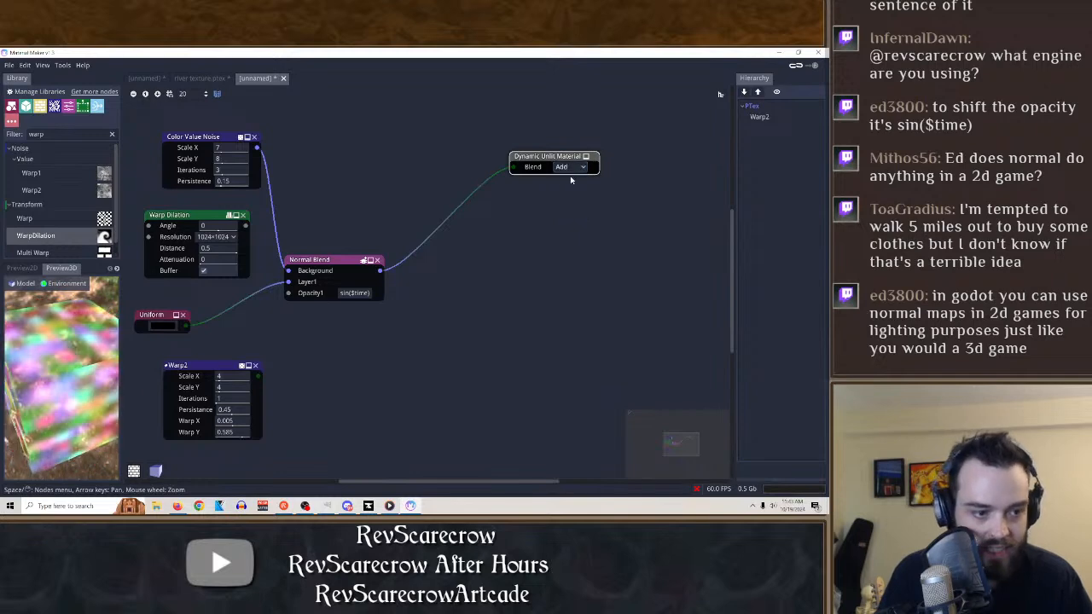
{"action": "left_click", "coordinate": [571, 168]}
{"action": "left_click", "coordinate": [568, 208]}
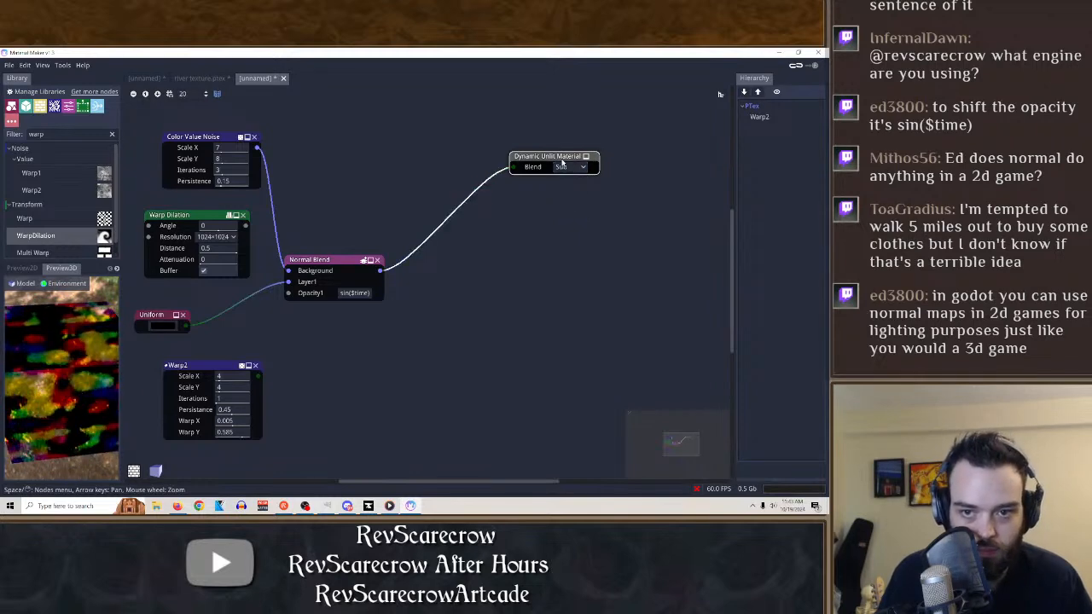
Look through the available models for the 3D preview and switch to the 2D preview.
{"action": "left_click", "coordinate": [29, 284]}
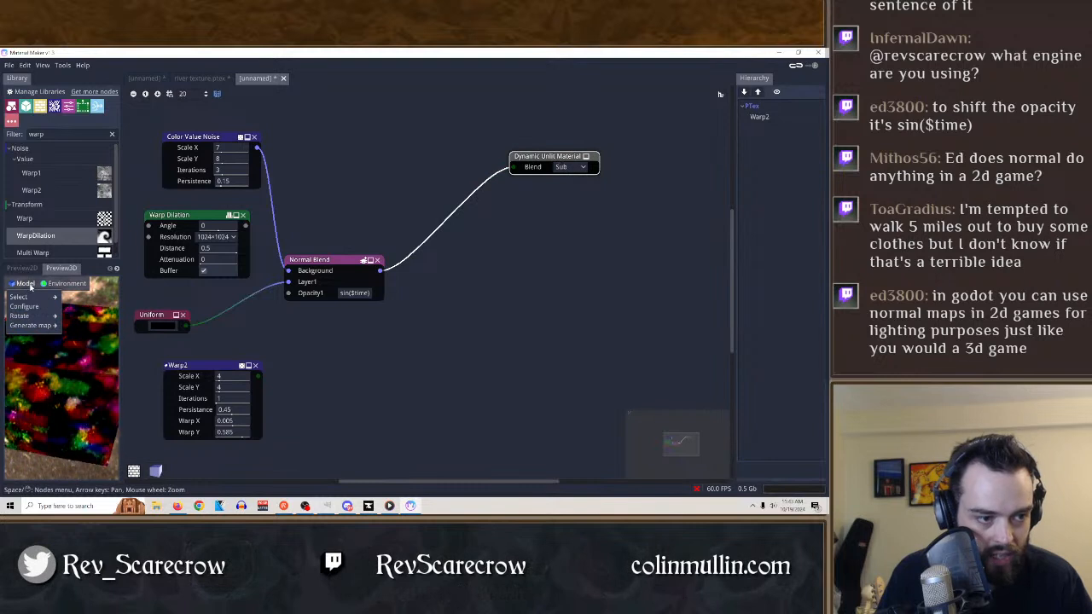
{"action": "left_click", "coordinate": [26, 286]}
{"action": "left_click", "coordinate": [26, 286]}
{"action": "mouse_move", "coordinate": [20, 297]}
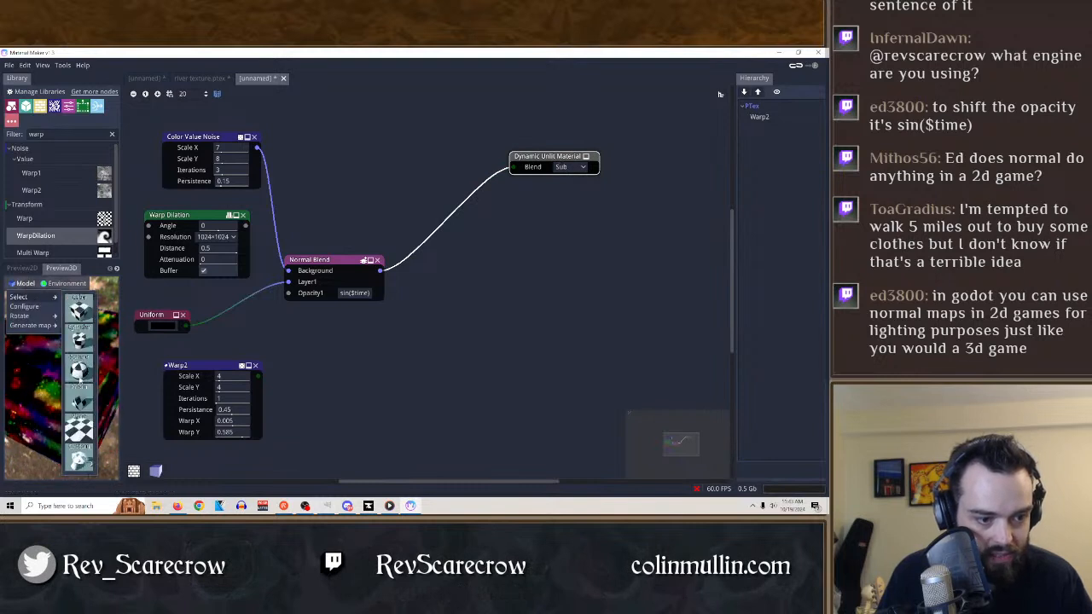
{"action": "left_click", "coordinate": [30, 269]}
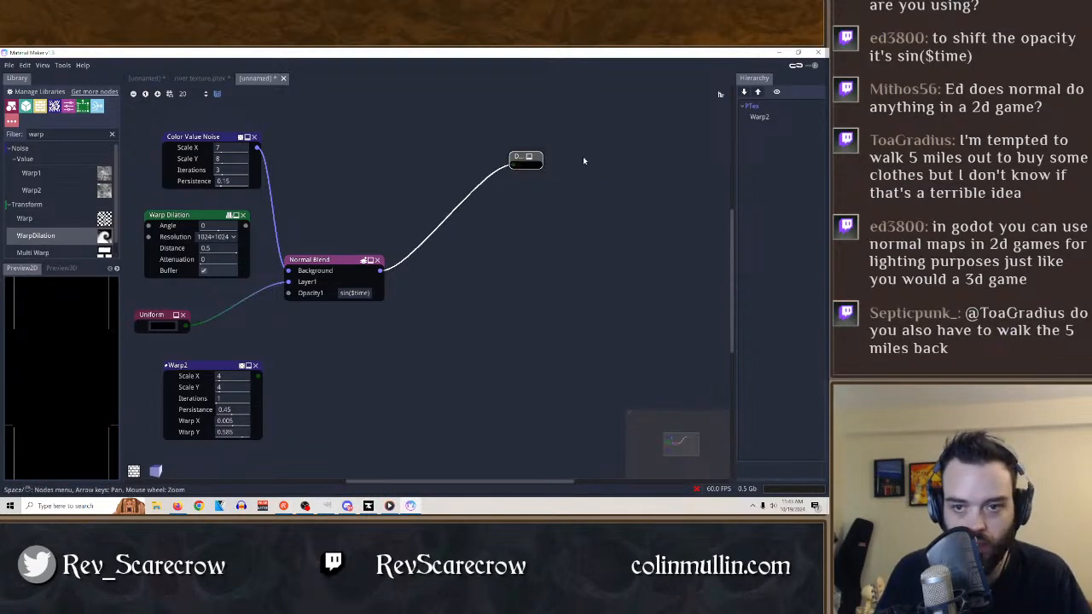
Try Static PBR Material Displacement with Normal Blend rewired from Albedo to Normal, and change the material node to Static PBR Material.
{"action": "left_click", "coordinate": [540, 158]}
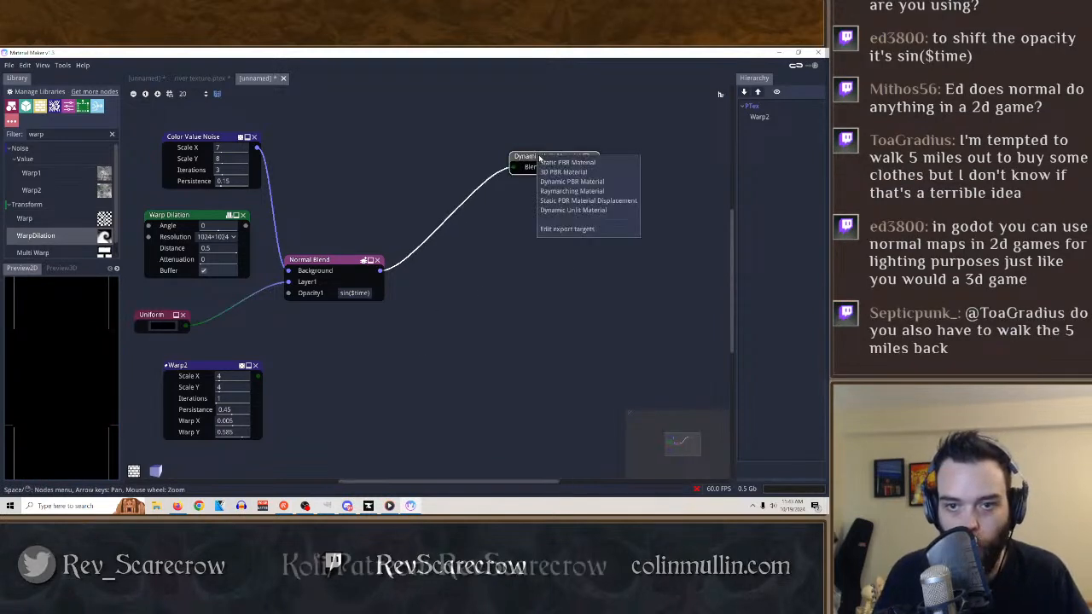
{"action": "left_click", "coordinate": [566, 202]}
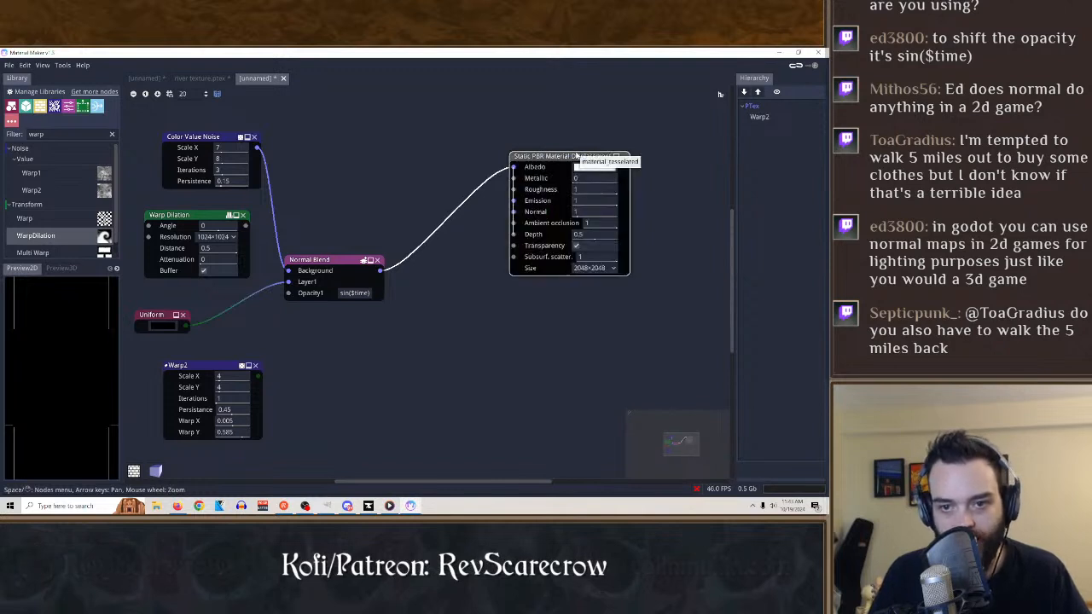
{"action": "left_click_drag", "start_coordinate": [514, 166], "coordinate": [513, 212]}
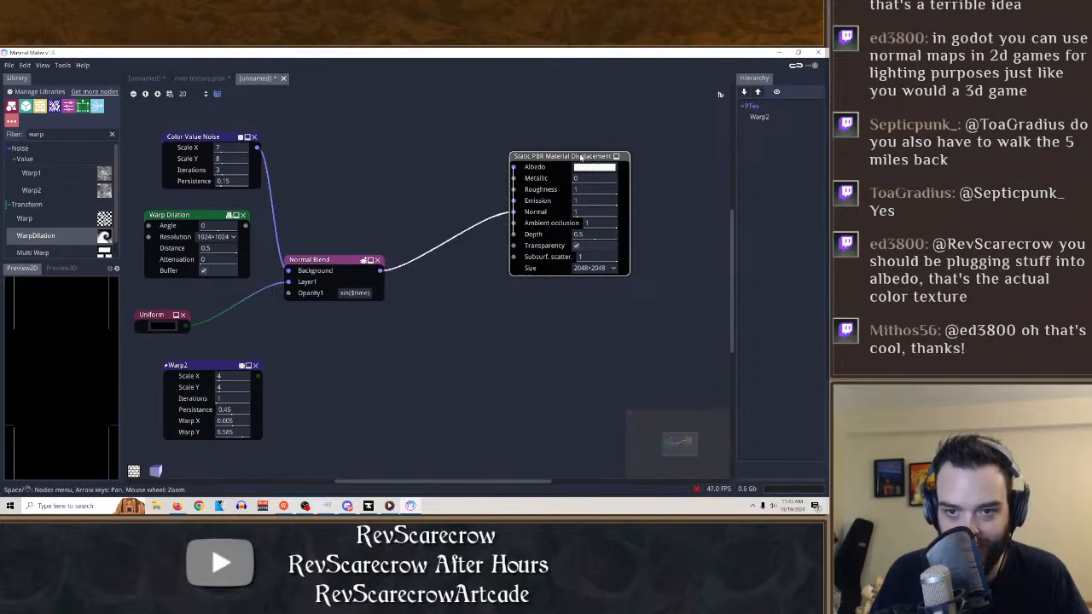
{"action": "left_click", "coordinate": [580, 158]}
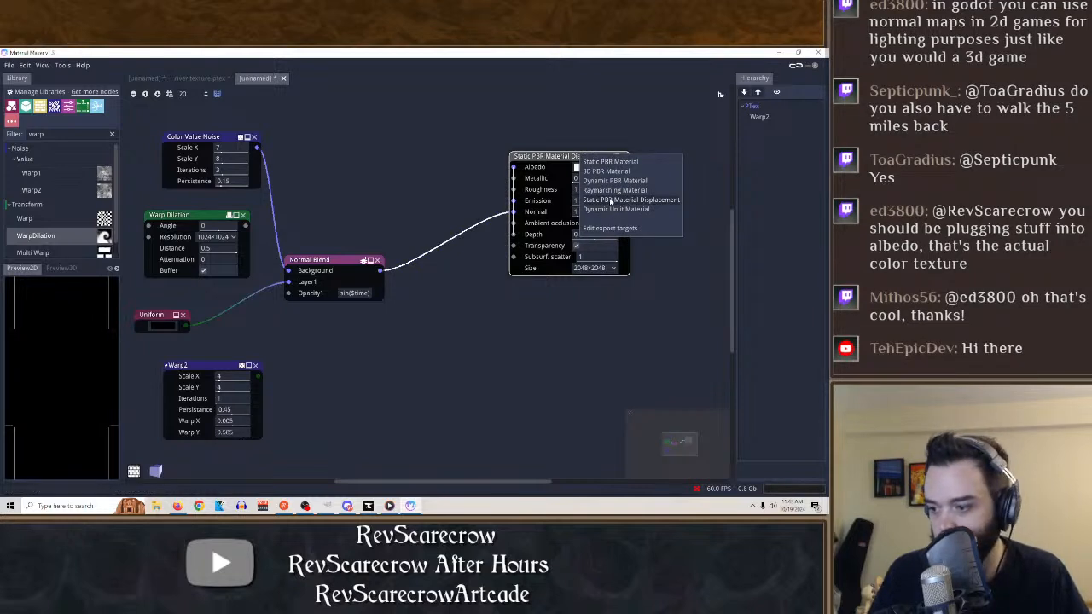
{"action": "left_click", "coordinate": [611, 200]}
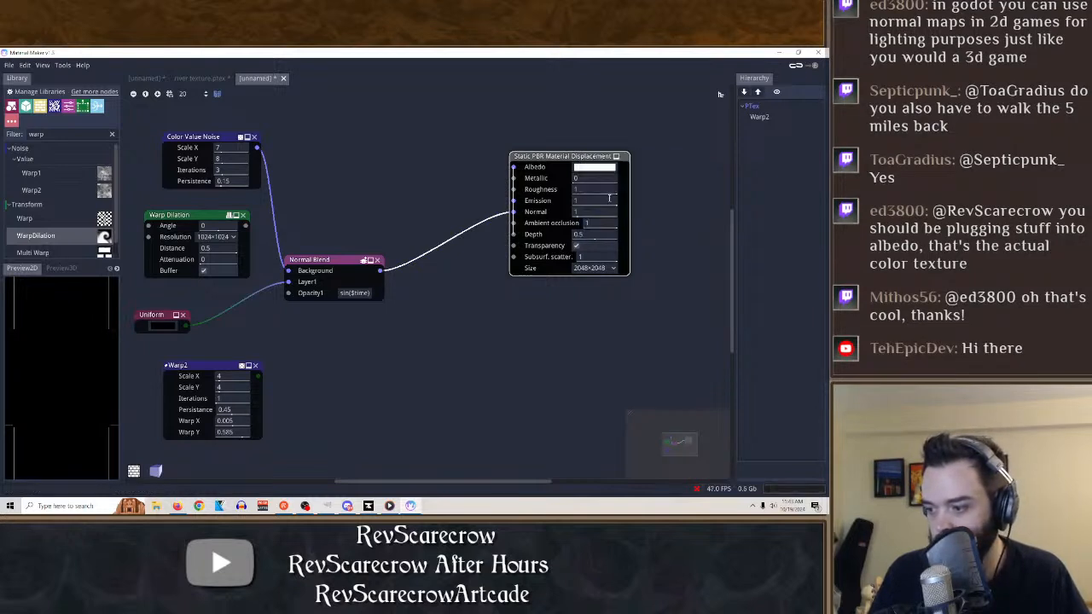
{"action": "left_click", "coordinate": [574, 158]}
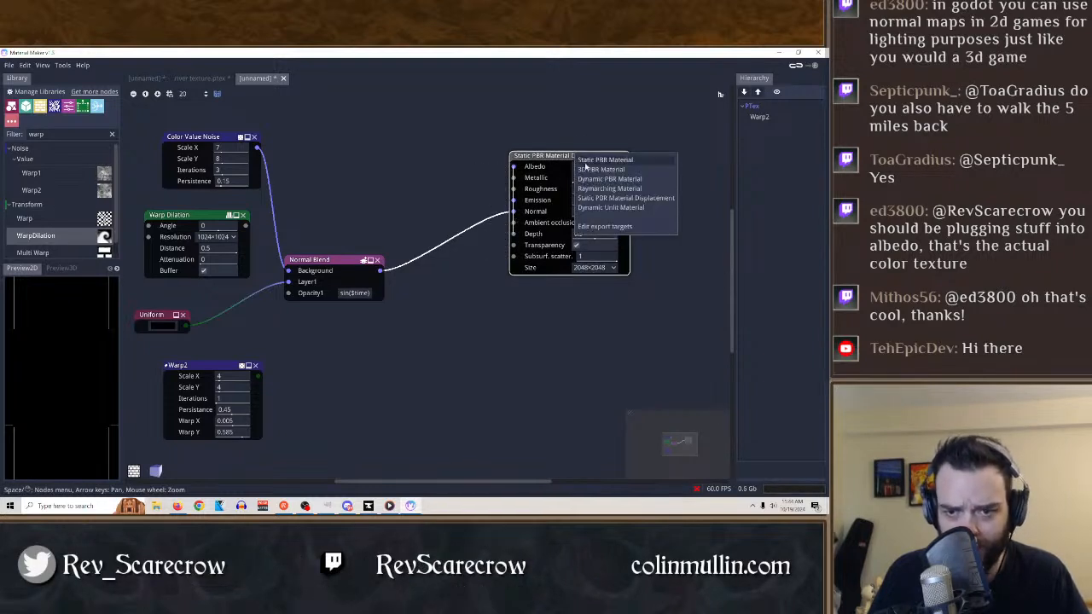
{"action": "left_click", "coordinate": [587, 162]}
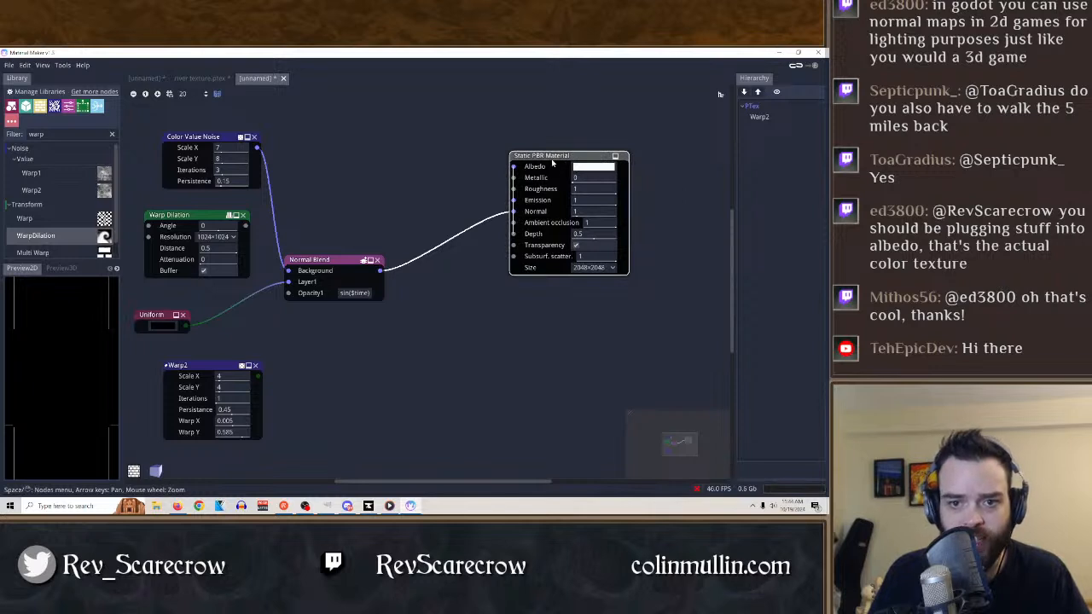
Change the material node to Raymarching Material and try to connect Normal Blend to its Albedo input.
{"action": "left_click", "coordinate": [552, 160]}
{"action": "left_click", "coordinate": [588, 196]}
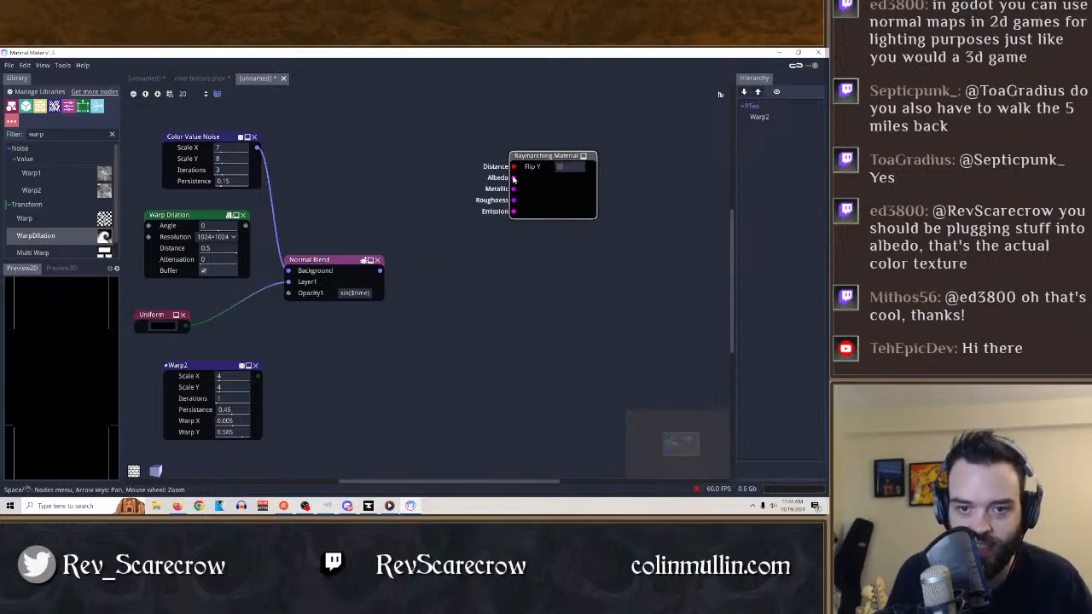
{"action": "left_click_drag", "start_coordinate": [380, 270], "coordinate": [513, 181]}
{"action": "left_click", "coordinate": [451, 206]}
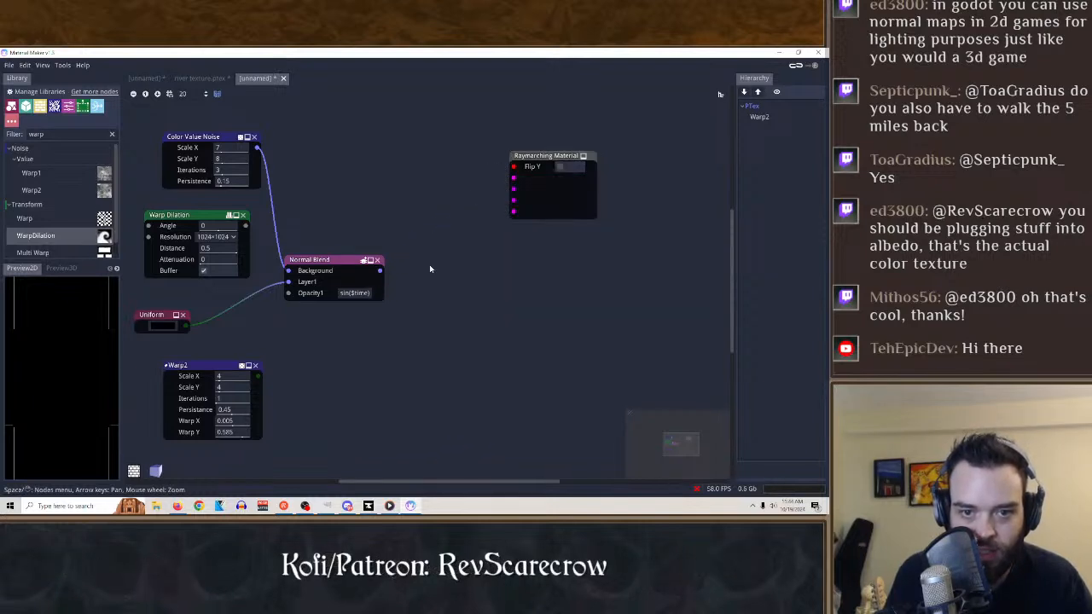
{"action": "left_click_drag", "start_coordinate": [379, 271], "coordinate": [513, 238]}
Change the material node to 3D PBR Material and try to connect Normal Blend to its Albedo input.
{"action": "left_click", "coordinate": [546, 162]}
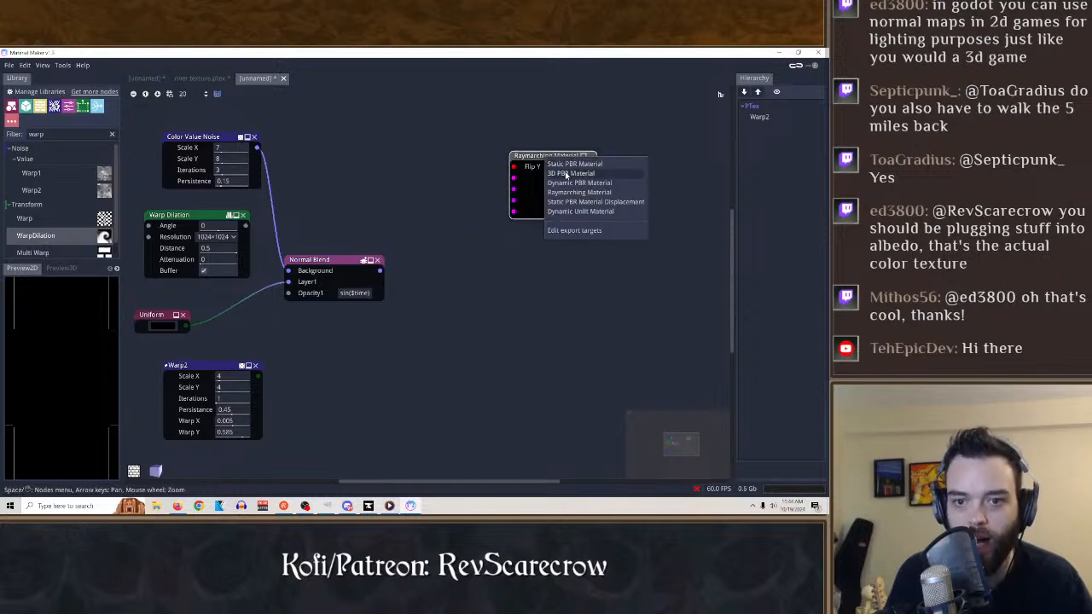
{"action": "left_click", "coordinate": [564, 178]}
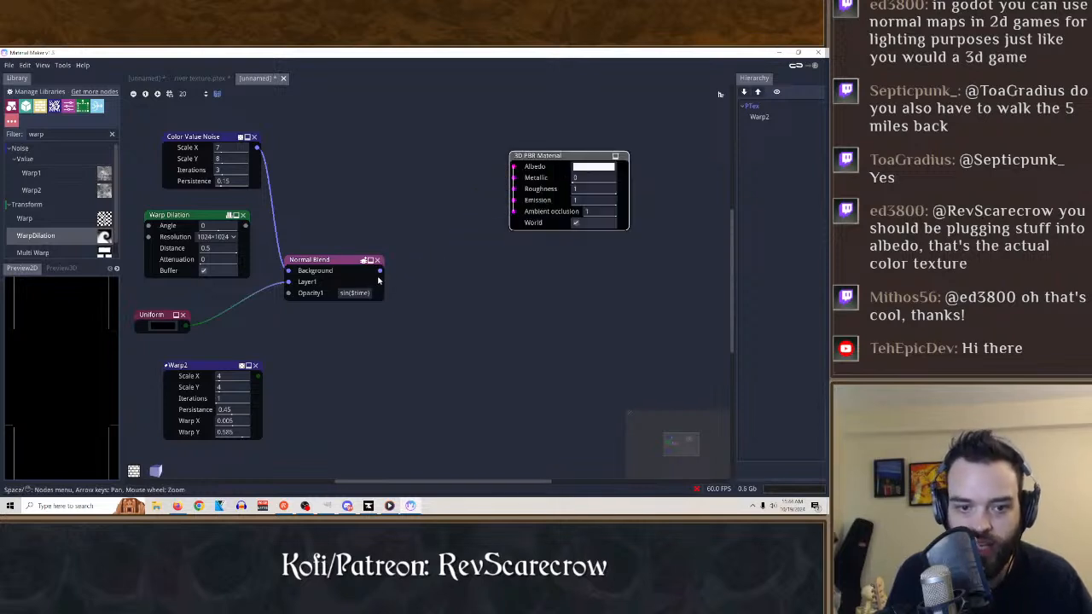
{"action": "left_click_drag", "start_coordinate": [379, 270], "coordinate": [515, 170]}
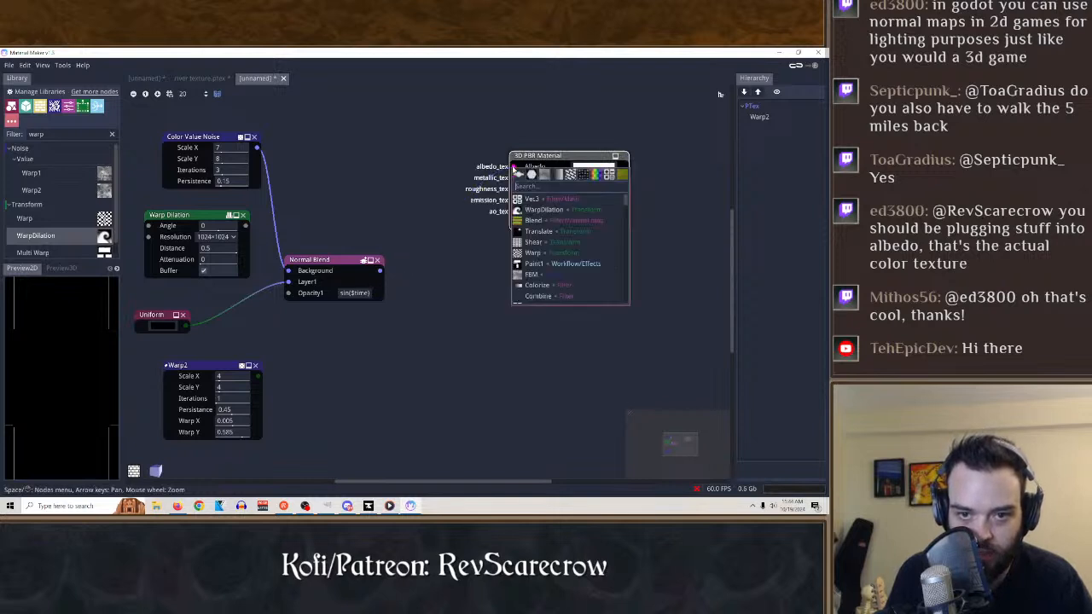
{"action": "left_click", "coordinate": [421, 253]}
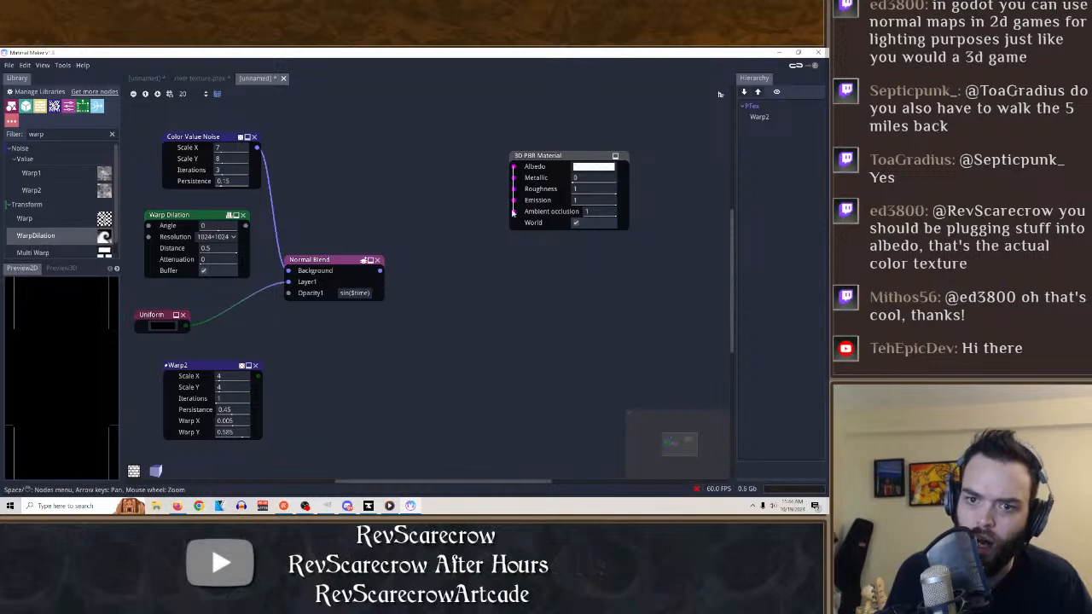
Change the material node back to Dynamic Unlit Material, connect Normal Blend to it, and preview Normal Blend.
{"action": "right_click", "coordinate": [573, 160]}
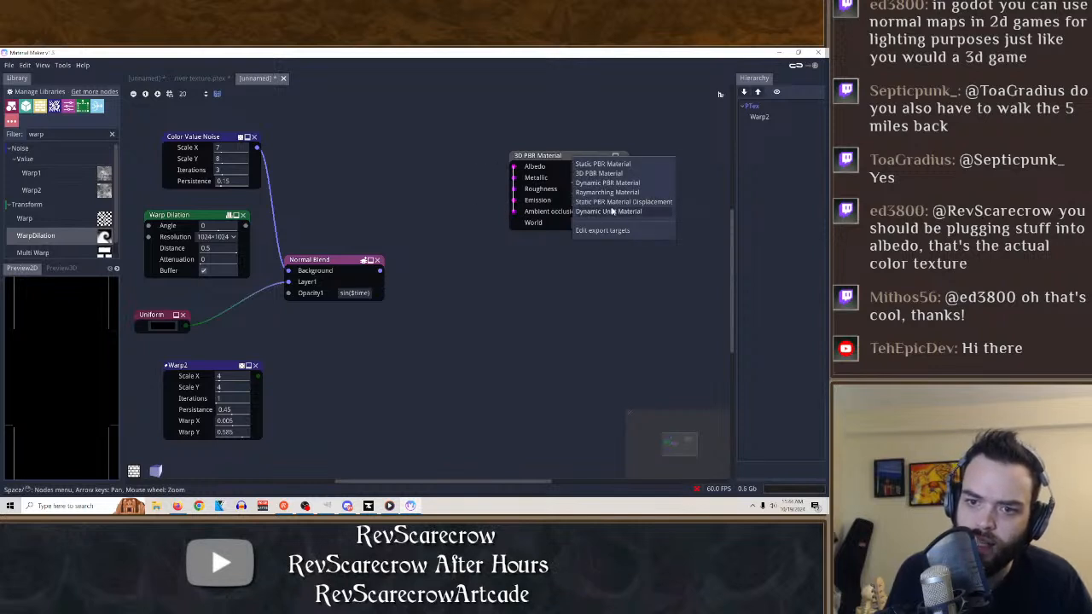
{"action": "left_click", "coordinate": [612, 211]}
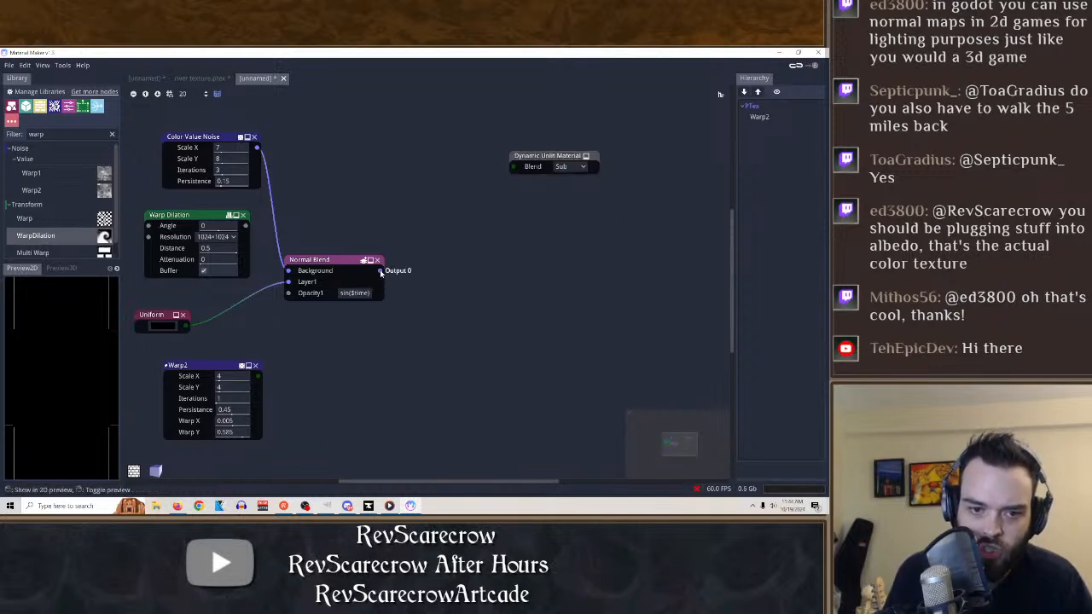
{"action": "left_click_drag", "start_coordinate": [380, 271], "coordinate": [513, 166]}
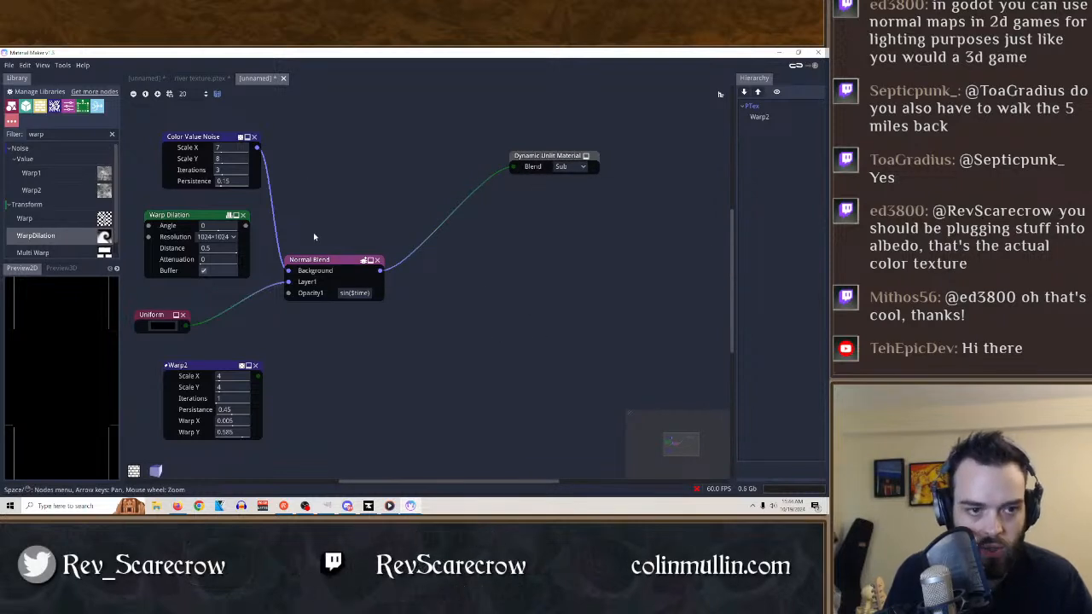
{"action": "left_click", "coordinate": [317, 259]}
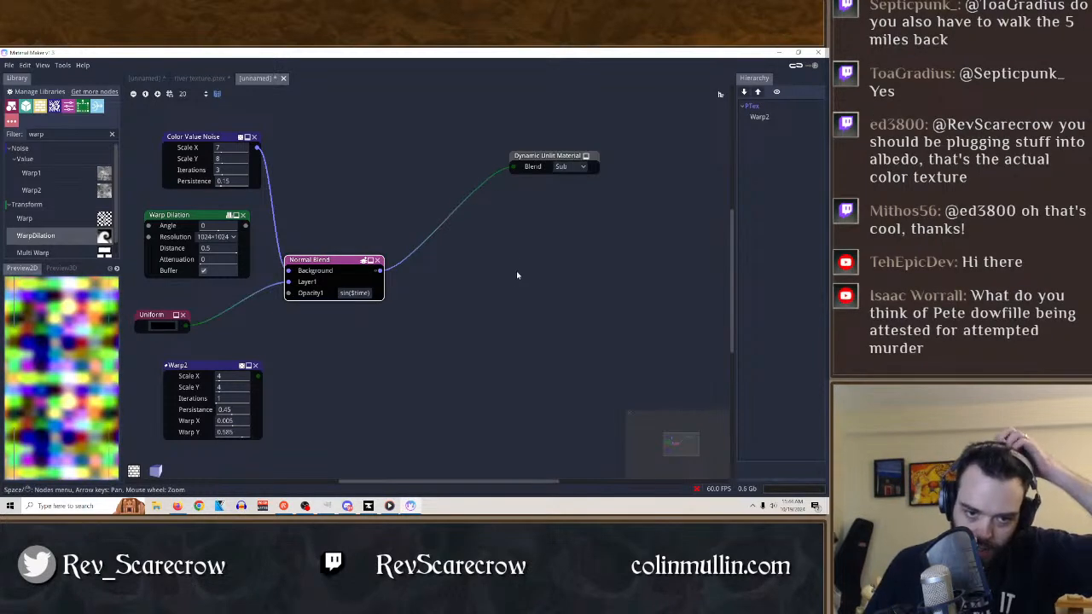
Move Warp2 beside Normal Blend, test it with Warp Y at 1, and delete the Warp2 node.
{"action": "left_click_drag", "start_coordinate": [184, 366], "coordinate": [452, 281]}
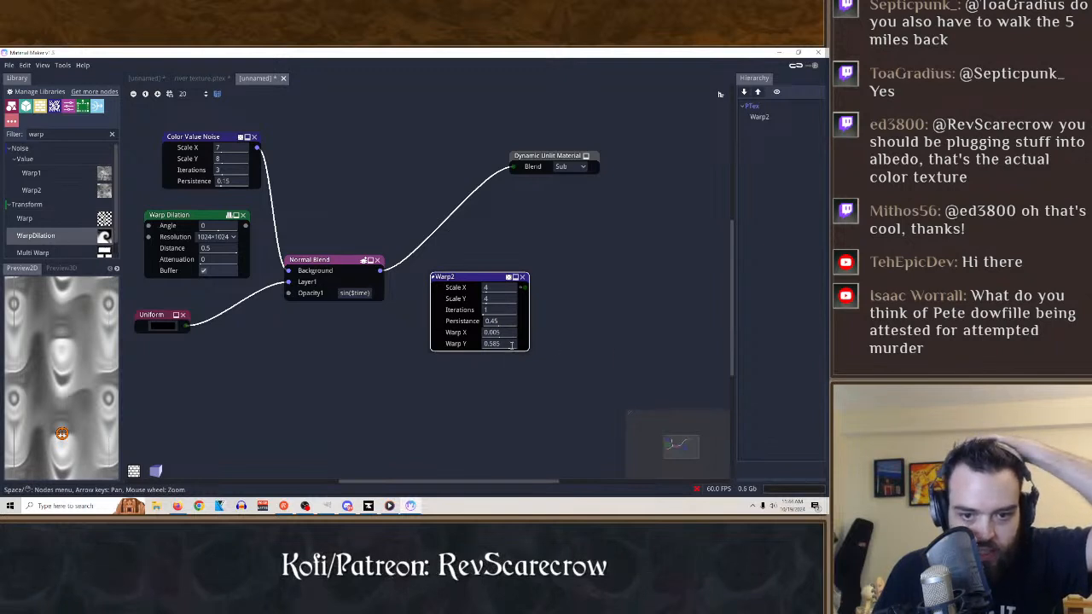
{"action": "left_click_drag", "start_coordinate": [493, 343], "coordinate": [531, 350]}
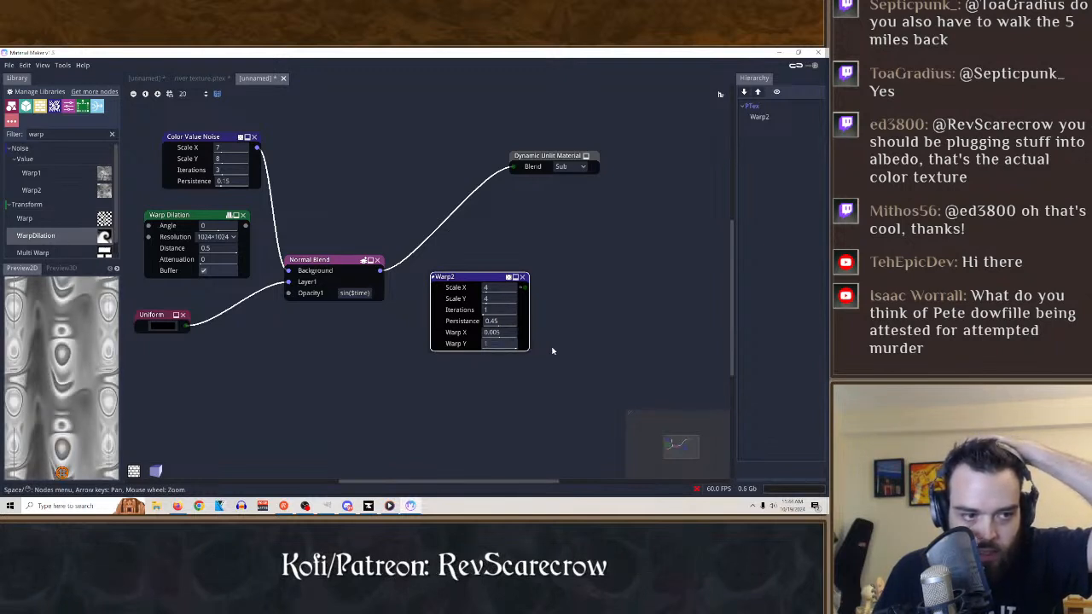
{"action": "left_click", "coordinate": [523, 278]}
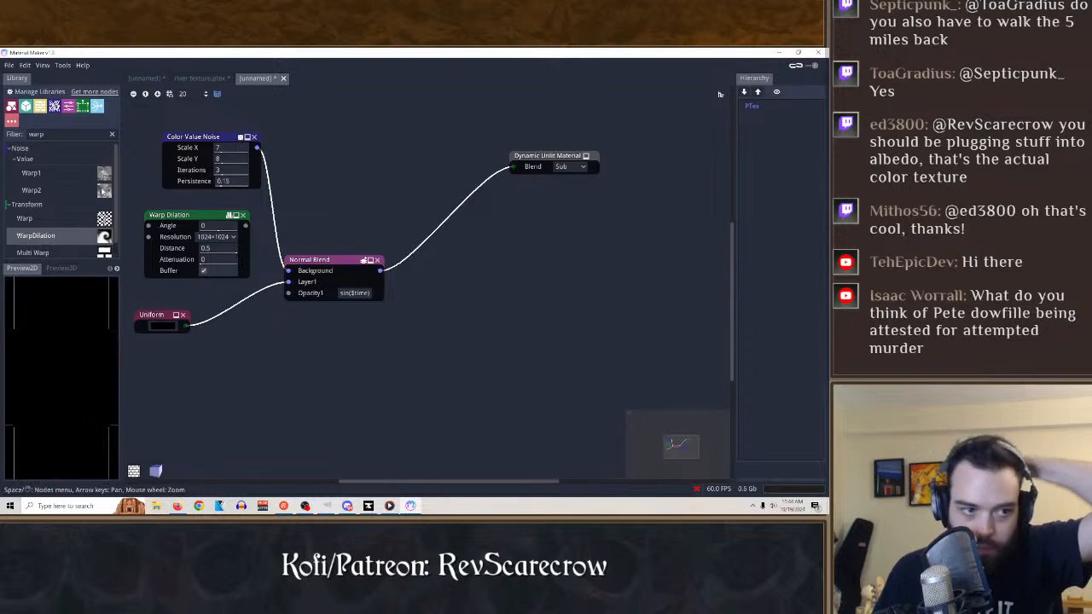
Clear the node library's warp filter and browse down to the Gradient nodes.
{"action": "left_click", "coordinate": [46, 187]}
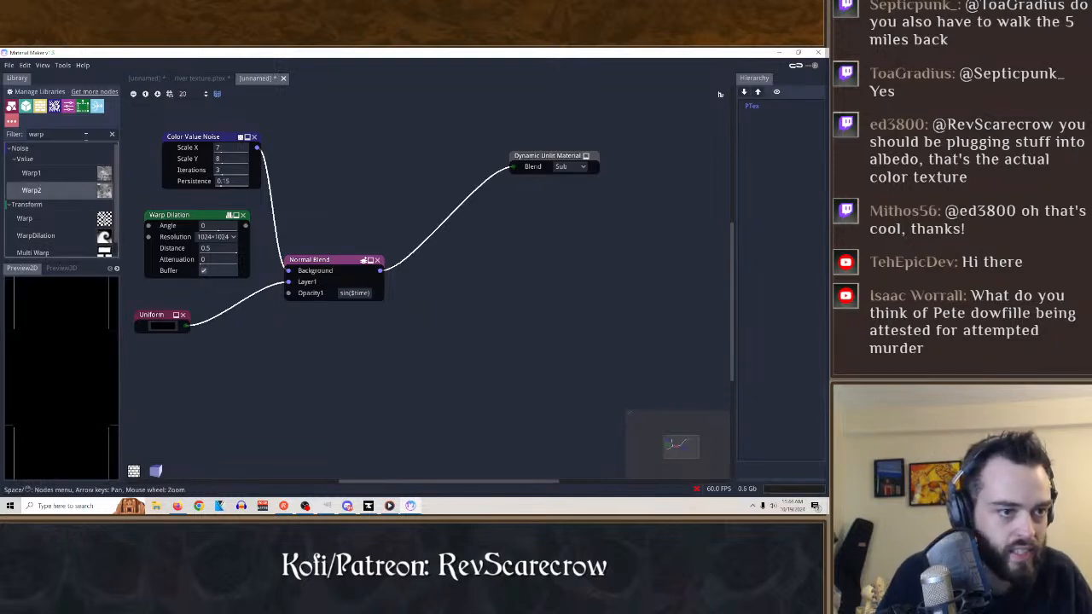
{"action": "left_click", "coordinate": [111, 135]}
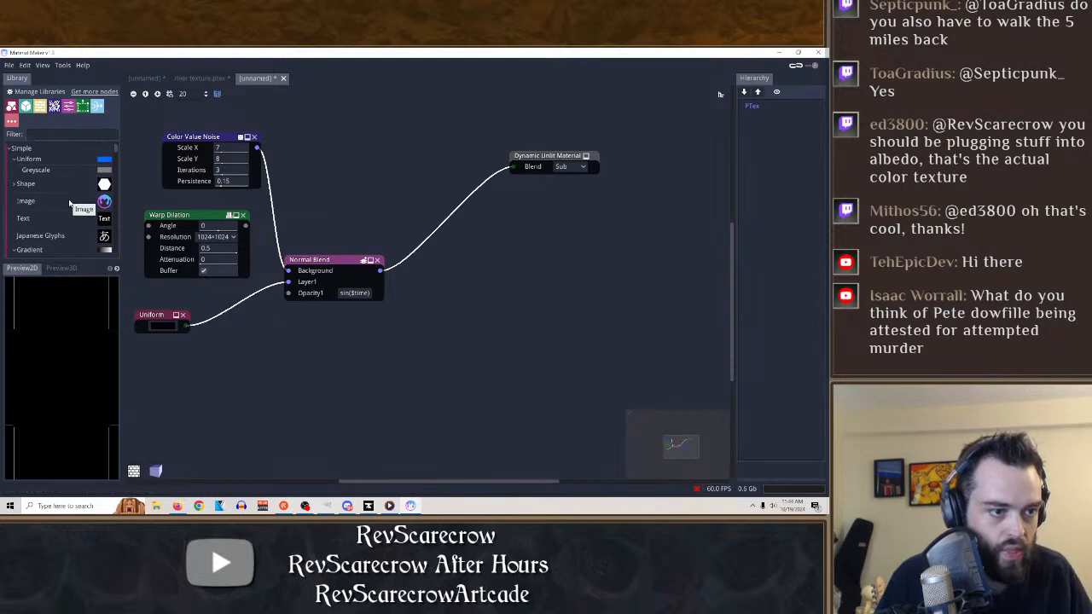
{"action": "scroll", "coordinate": [51, 214], "scroll_direction": "down", "scroll_amount": 2}
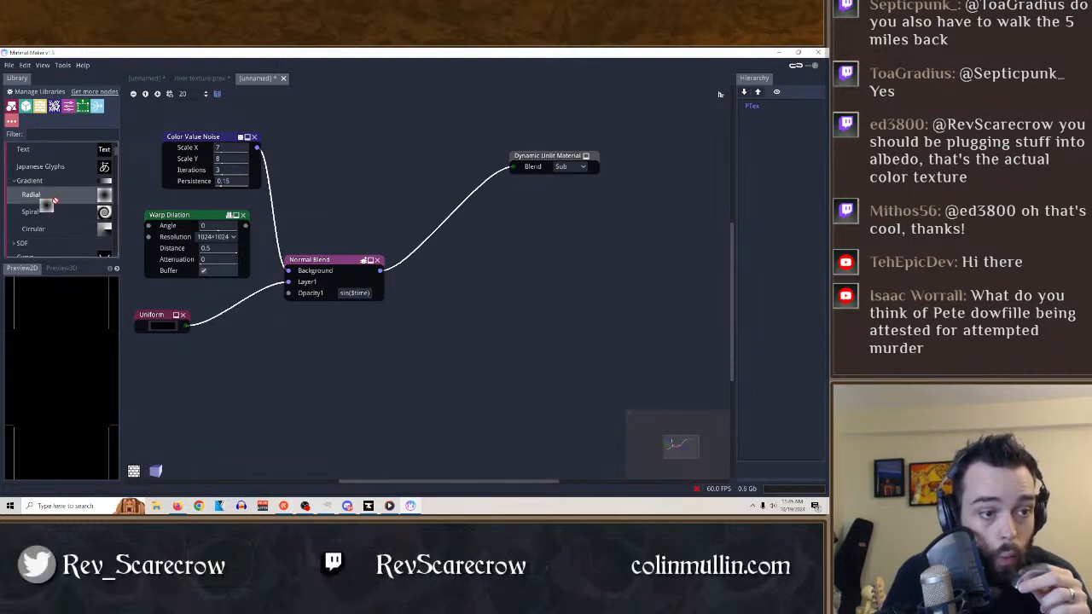
Try out a Radial Gradient node and a Circular Gradient node in the graph, deleting each one.
{"action": "left_click_drag", "start_coordinate": [34, 196], "coordinate": [478, 274]}
{"action": "left_click", "coordinate": [497, 277]}
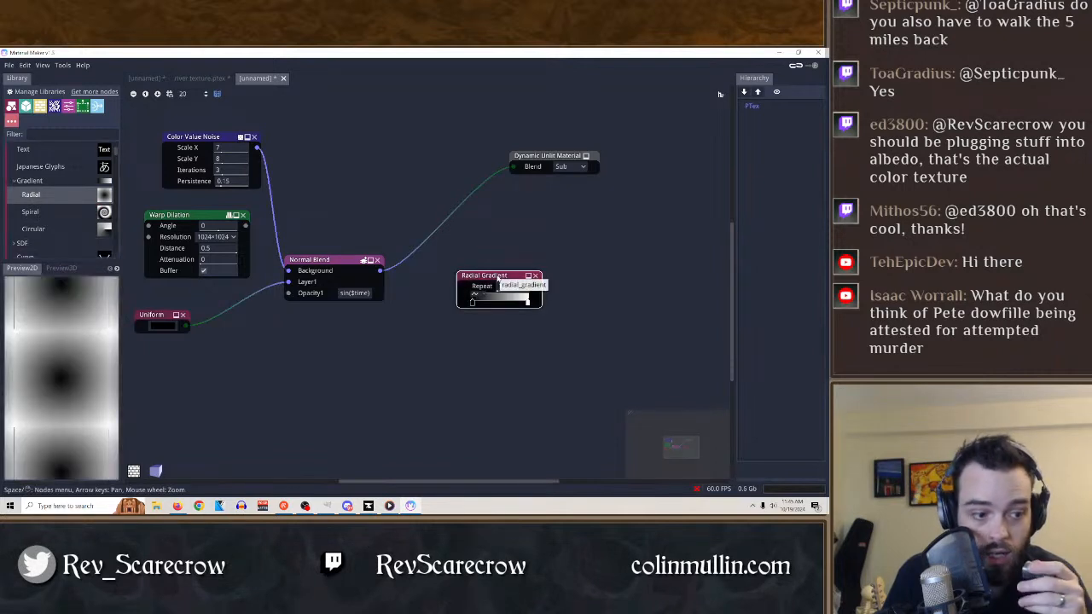
{"action": "left_click_drag", "start_coordinate": [474, 304], "coordinate": [541, 291]}
{"action": "left_click", "coordinate": [535, 276]}
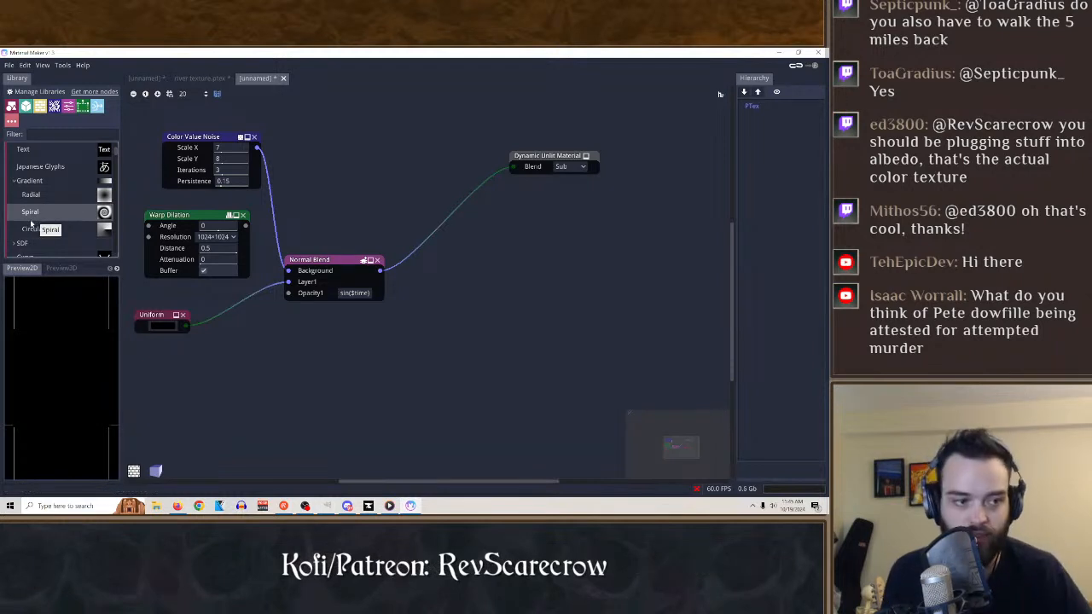
{"action": "left_click_drag", "start_coordinate": [32, 228], "coordinate": [421, 308]}
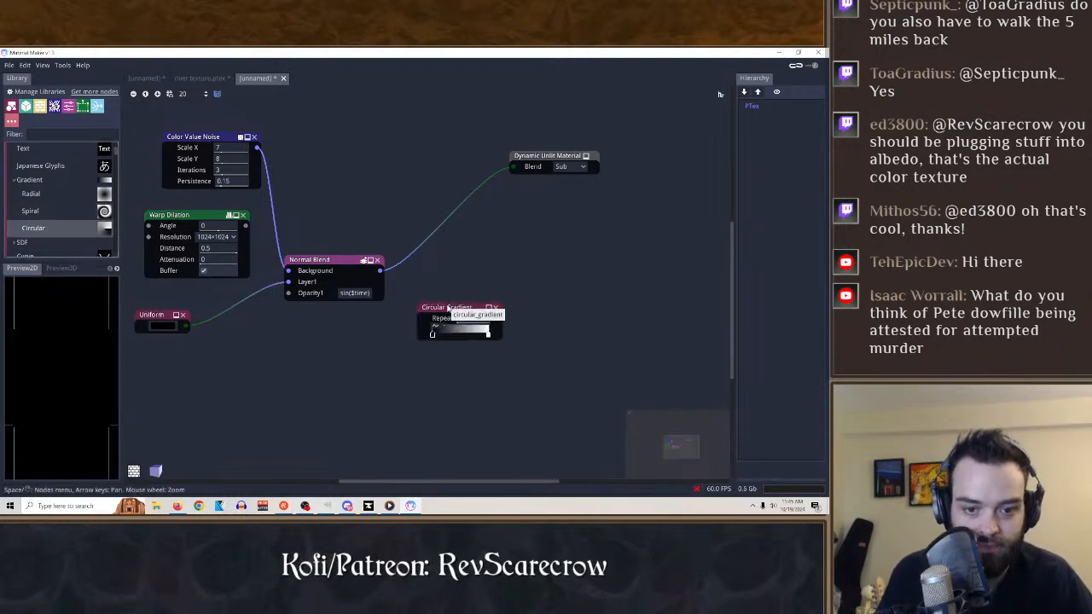
{"action": "left_click", "coordinate": [494, 307]}
Find EasySDF in the library, try the node in the graph, and delete it.
{"action": "scroll", "coordinate": [50, 194], "scroll_direction": "down", "scroll_amount": 3}
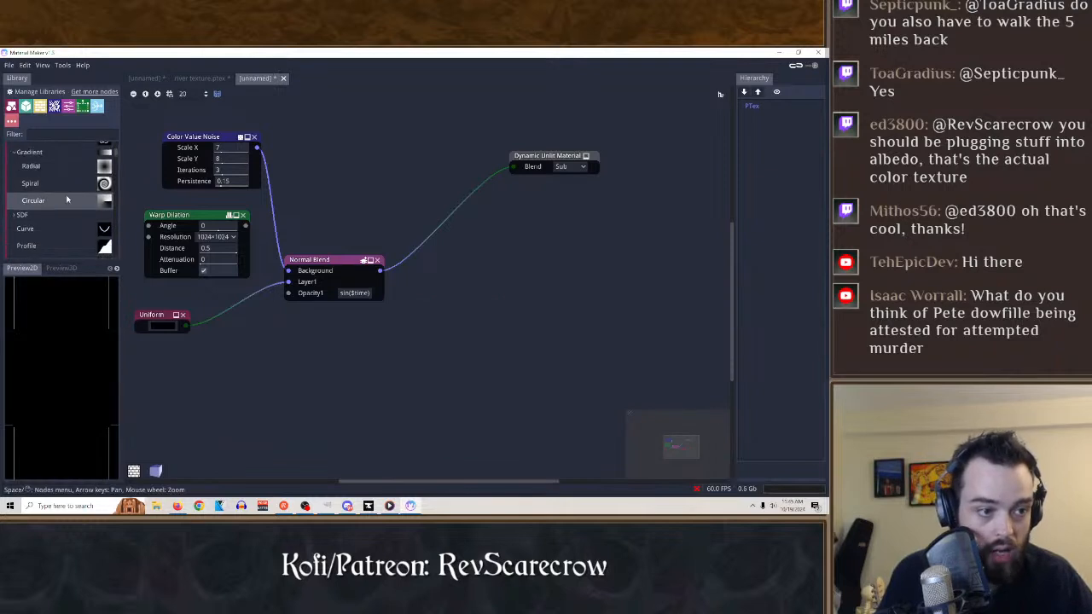
{"action": "scroll", "coordinate": [77, 229], "scroll_direction": "down", "scroll_amount": 3}
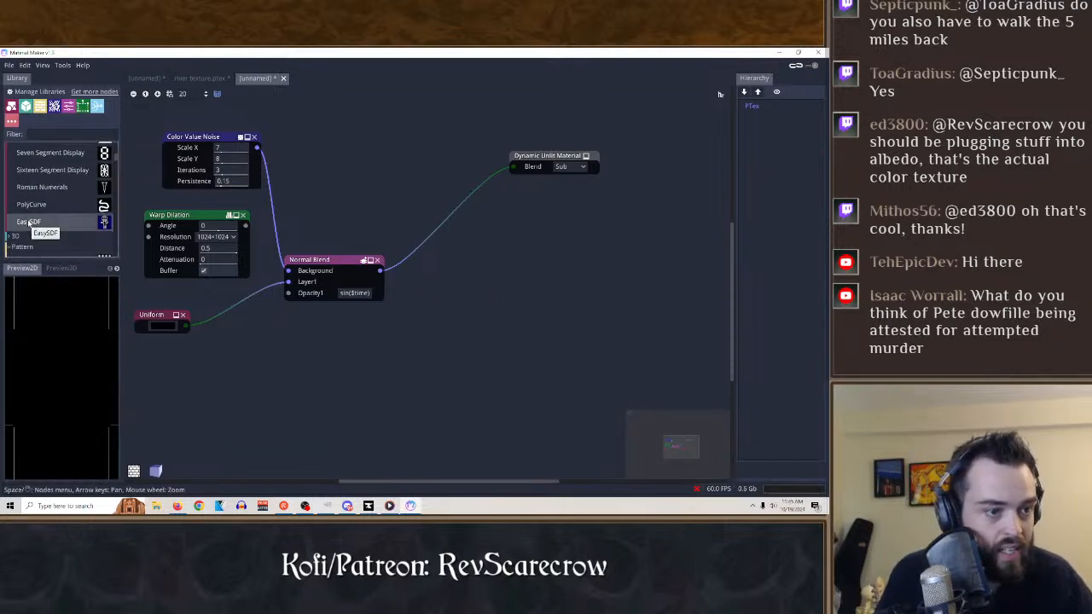
{"action": "left_click_drag", "start_coordinate": [33, 224], "coordinate": [517, 271]}
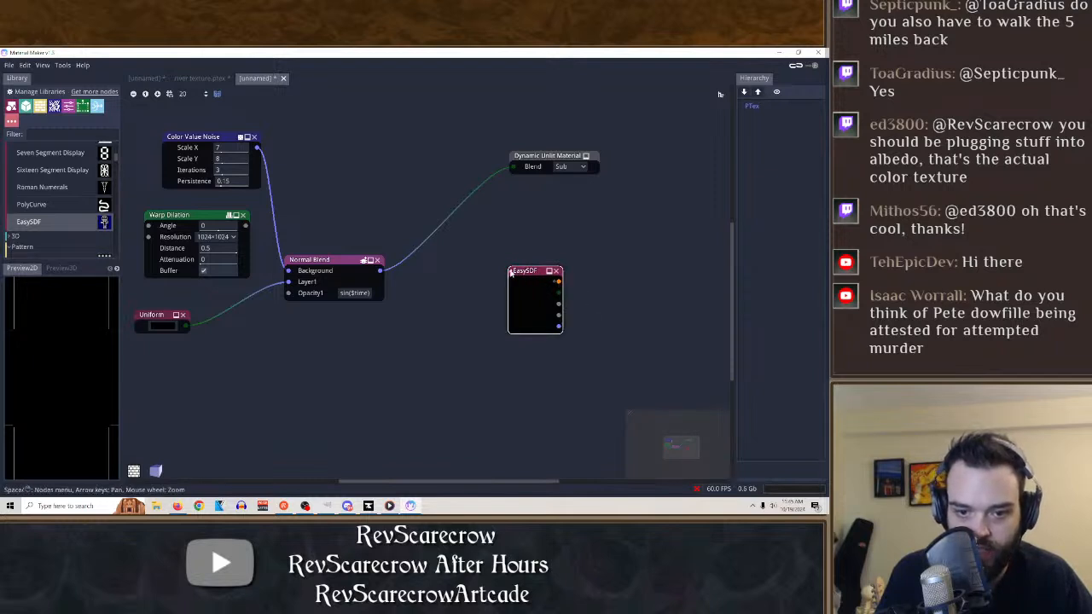
{"action": "left_click_drag", "start_coordinate": [529, 275], "coordinate": [475, 402]}
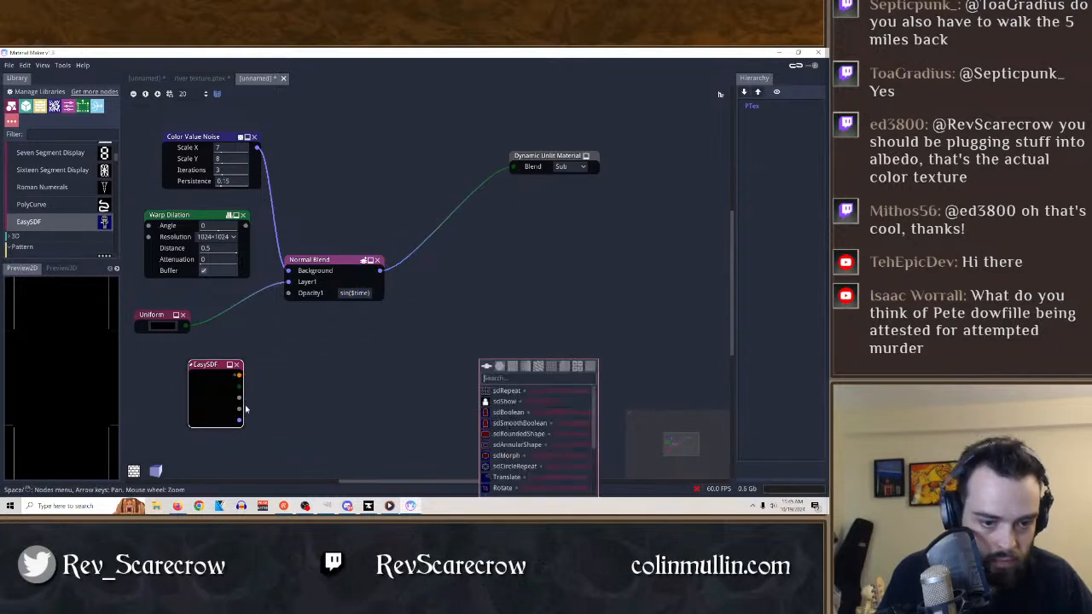
{"action": "left_click", "coordinate": [294, 385]}
{"action": "left_click", "coordinate": [236, 364]}
Find Weave among the library's Pattern nodes, test it in the graph with Size Y at 2, and delete it.
{"action": "scroll", "coordinate": [63, 215], "scroll_direction": "down", "scroll_amount": 5}
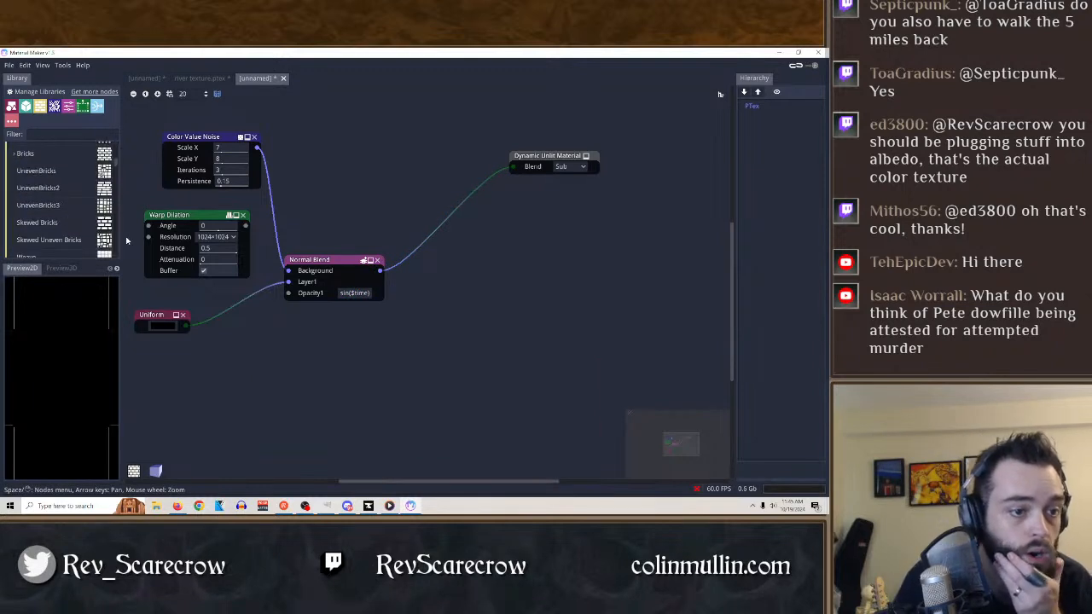
{"action": "scroll", "coordinate": [55, 230], "scroll_direction": "down", "scroll_amount": 2}
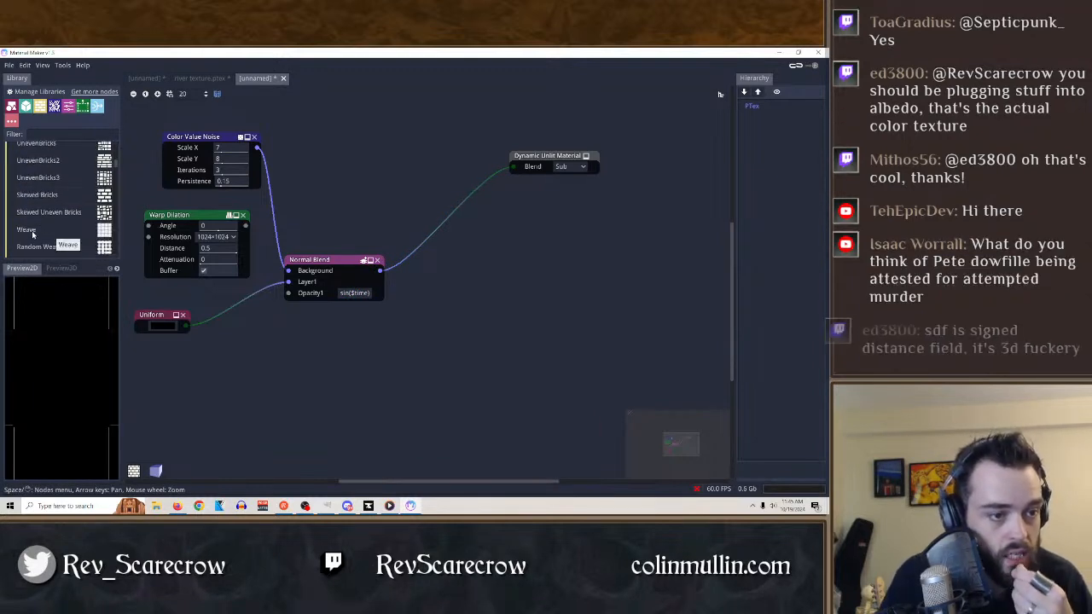
{"action": "left_click_drag", "start_coordinate": [34, 234], "coordinate": [483, 292]}
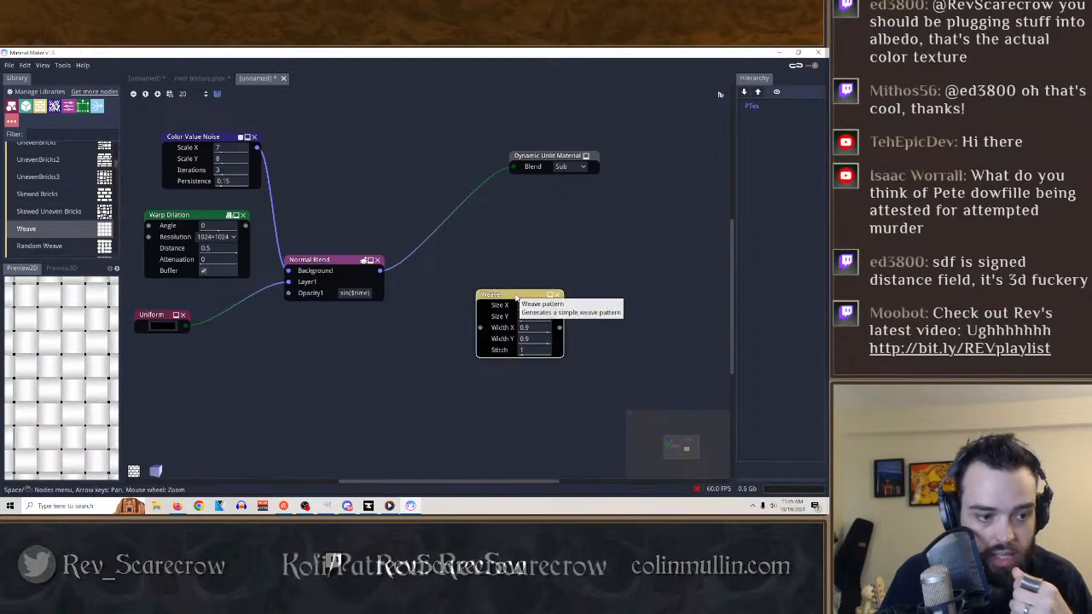
{"action": "mouse_move", "coordinate": [529, 316]}
{"action": "left_mouse_down"}
{"action": "mouse_move", "coordinate": [669, 314]}
{"action": "mouse_move", "coordinate": [513, 321]}
{"action": "left_mouse_up"}
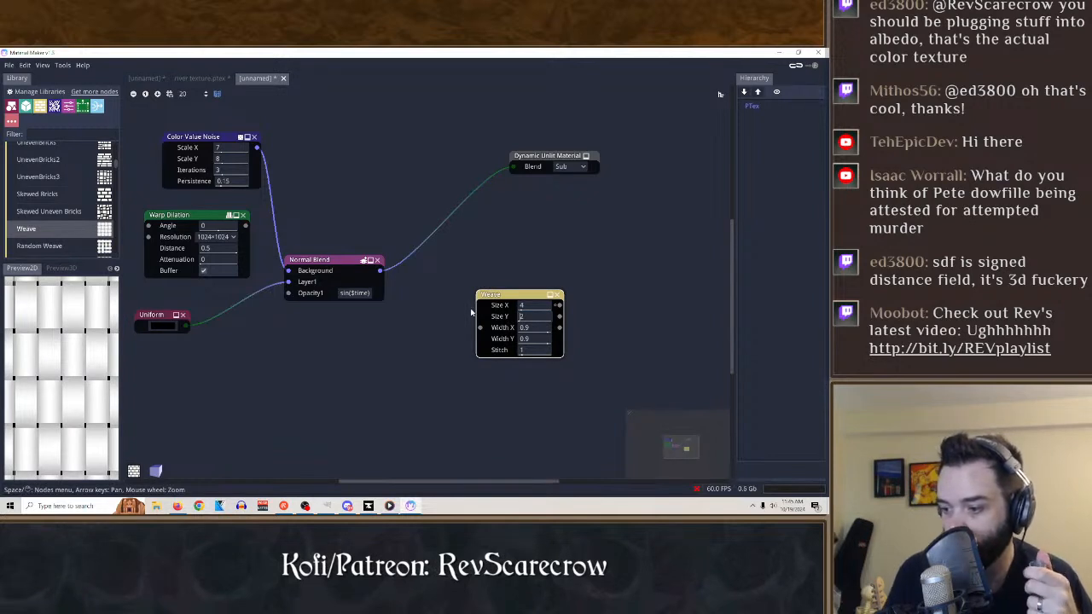
{"action": "left_click", "coordinate": [557, 295]}
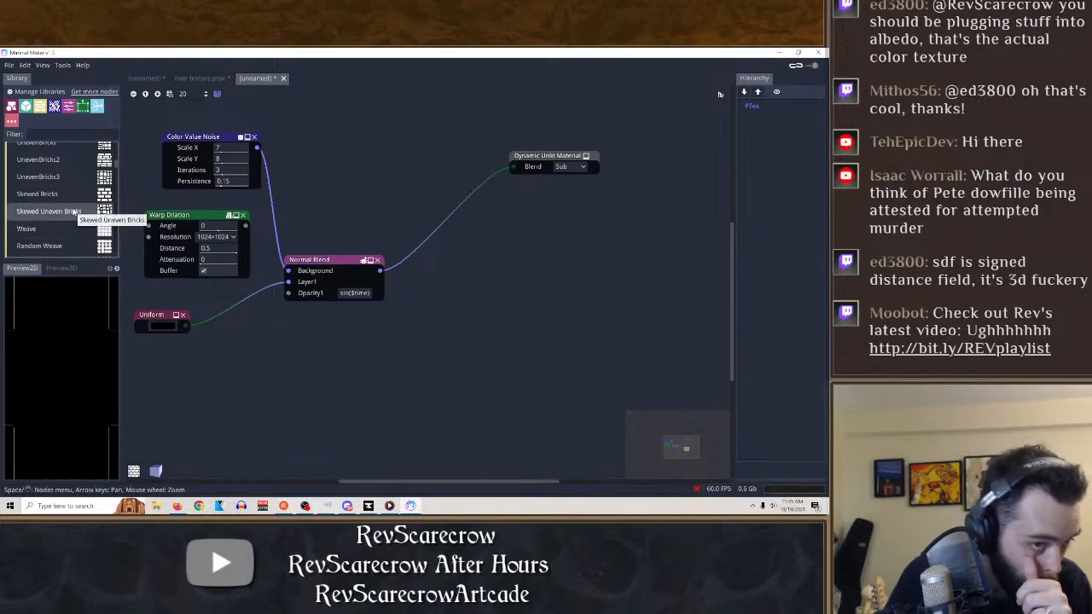
Add a Skewed Uneven Bricks node with Rows 2, Columns 4, Randomness 1.3, Mortar 0, Bevel 0.5 and Round 1.
{"action": "left_click_drag", "start_coordinate": [75, 211], "coordinate": [490, 362]}
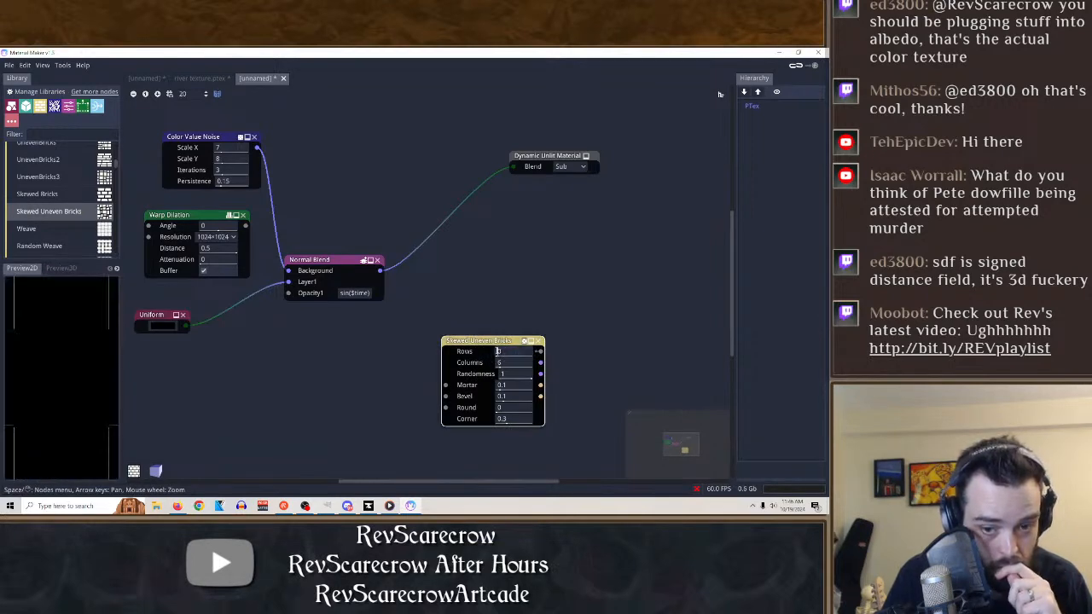
{"action": "mouse_move", "coordinate": [507, 353]}
{"action": "left_mouse_down"}
{"action": "mouse_move", "coordinate": [520, 374]}
{"action": "mouse_move", "coordinate": [459, 386]}
{"action": "mouse_move", "coordinate": [627, 399]}
{"action": "left_mouse_up"}
{"action": "left_click_drag", "start_coordinate": [494, 413], "coordinate": [586, 416]}
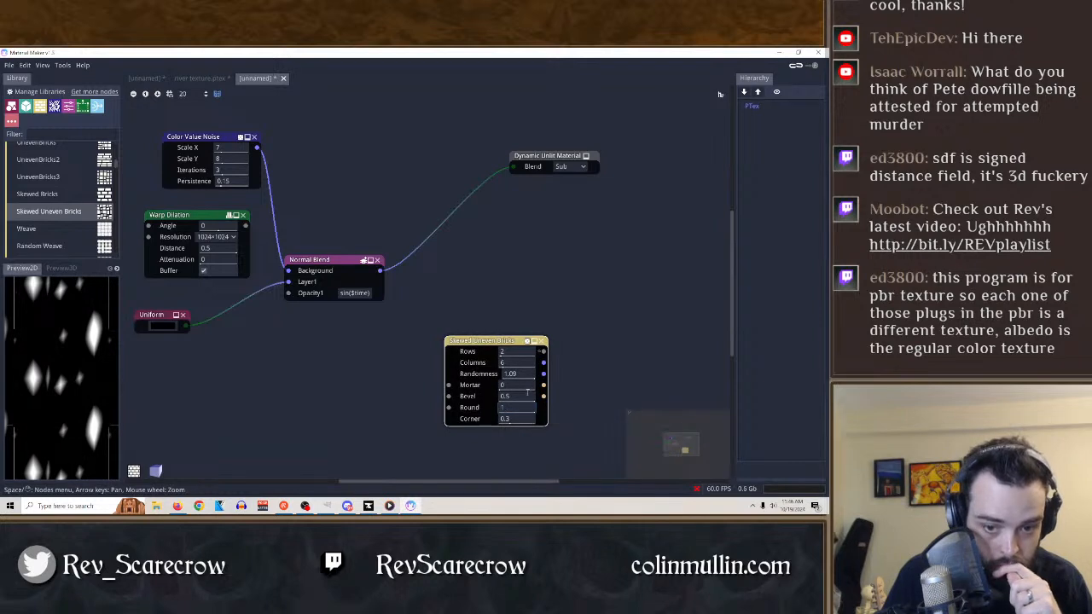
{"action": "mouse_move", "coordinate": [522, 379]}
{"action": "left_mouse_down"}
{"action": "mouse_move", "coordinate": [420, 383]}
{"action": "mouse_move", "coordinate": [853, 371]}
{"action": "mouse_move", "coordinate": [595, 387]}
{"action": "mouse_move", "coordinate": [533, 364]}
{"action": "mouse_move", "coordinate": [569, 364]}
{"action": "mouse_move", "coordinate": [499, 368]}
{"action": "mouse_move", "coordinate": [553, 358]}
{"action": "mouse_move", "coordinate": [522, 357]}
{"action": "left_mouse_up"}
Randomize the Skewed Uneven Bricks seed repeatedly to compare variations, and delete the node.
{"action": "left_click", "coordinate": [528, 342]}
{"action": "left_click", "coordinate": [527, 343]}
{"action": "left_click", "coordinate": [527, 343]}
{"action": "left_click", "coordinate": [528, 343]}
{"action": "left_click", "coordinate": [527, 343]}
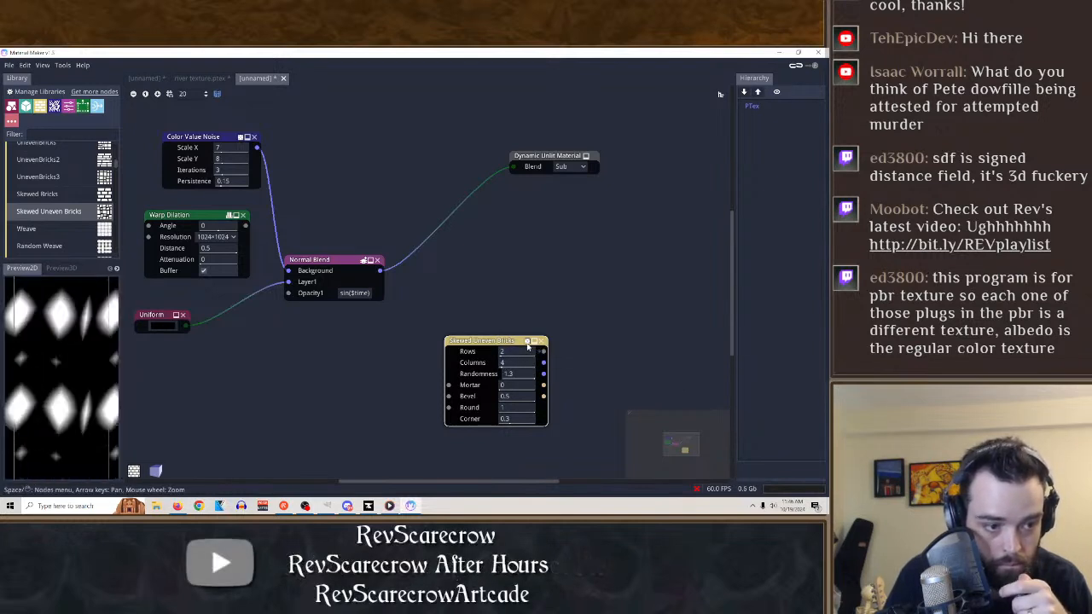
{"action": "left_click", "coordinate": [528, 343]}
{"action": "left_click", "coordinate": [527, 343]}
{"action": "left_click", "coordinate": [527, 343]}
{"action": "left_click", "coordinate": [527, 343]}
{"action": "left_click", "coordinate": [527, 343]}
{"action": "left_click", "coordinate": [527, 343]}
{"action": "left_click", "coordinate": [528, 343]}
{"action": "left_click", "coordinate": [527, 343]}
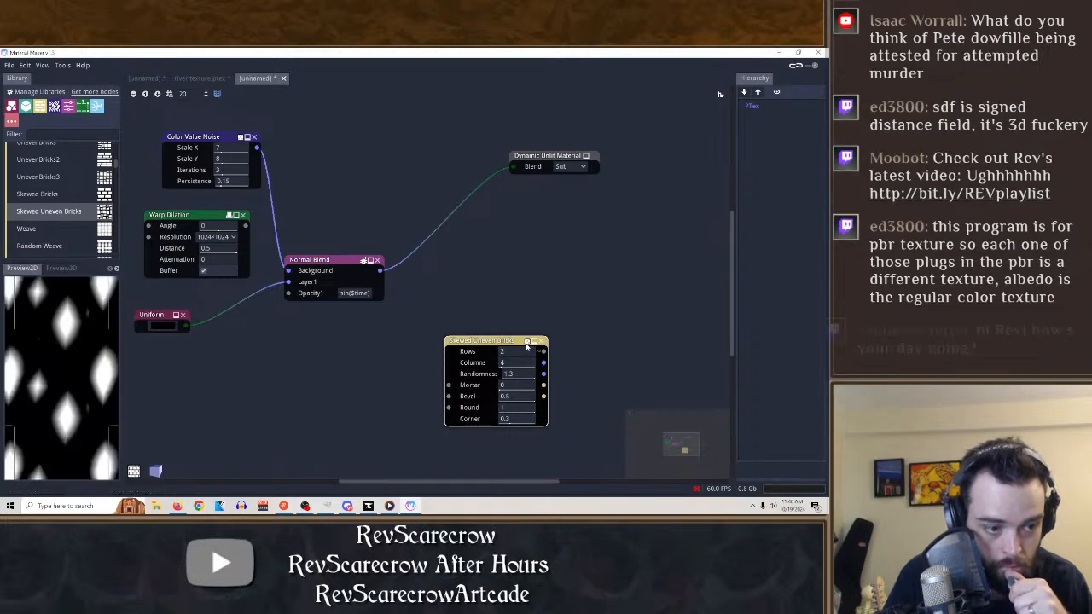
{"action": "left_click", "coordinate": [528, 343]}
{"action": "left_click", "coordinate": [527, 343]}
{"action": "left_click", "coordinate": [528, 343]}
{"action": "left_click", "coordinate": [540, 342]}
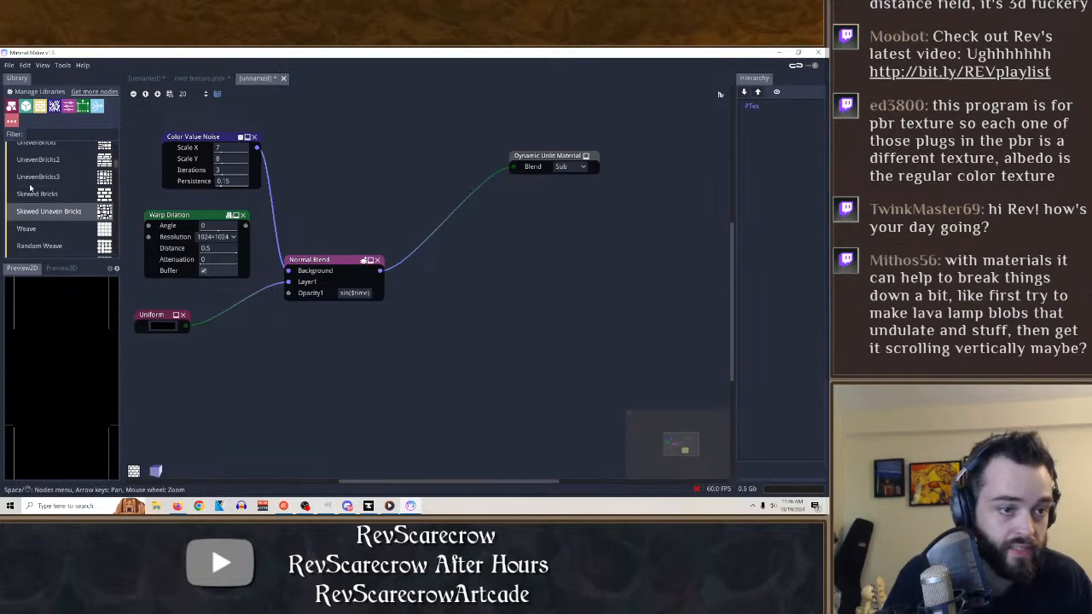
Try the Generic pattern node in the graph with X at 27 and Y at 32, and delete it.
{"action": "scroll", "coordinate": [30, 187], "scroll_direction": "up", "scroll_amount": 3}
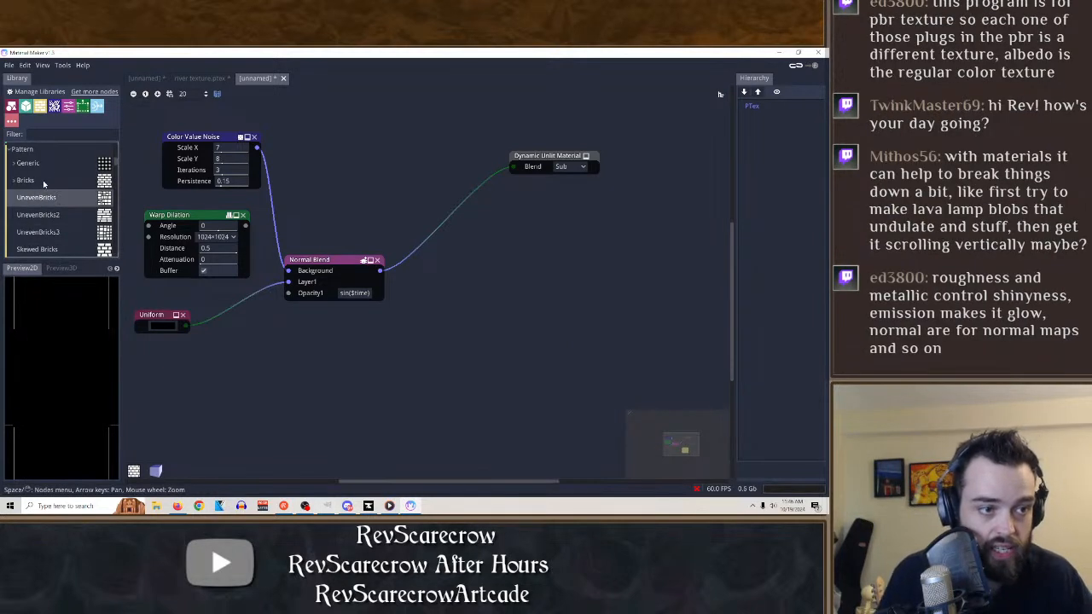
{"action": "left_click", "coordinate": [44, 164]}
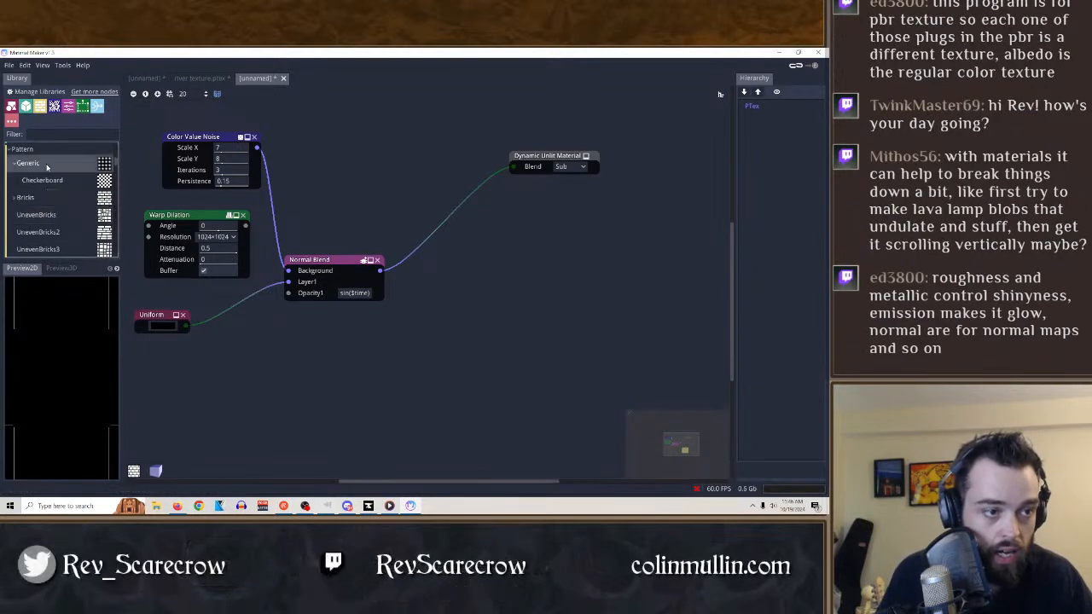
{"action": "left_click_drag", "start_coordinate": [47, 167], "coordinate": [459, 313]}
{"action": "left_click", "coordinate": [508, 310]}
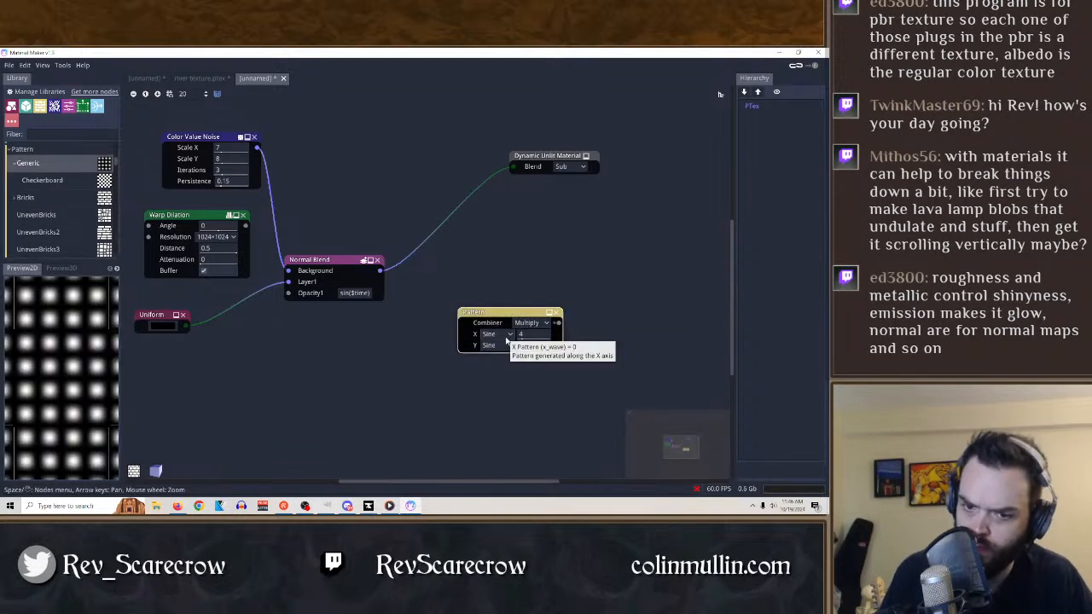
{"action": "left_click_drag", "start_coordinate": [537, 336], "coordinate": [608, 338]}
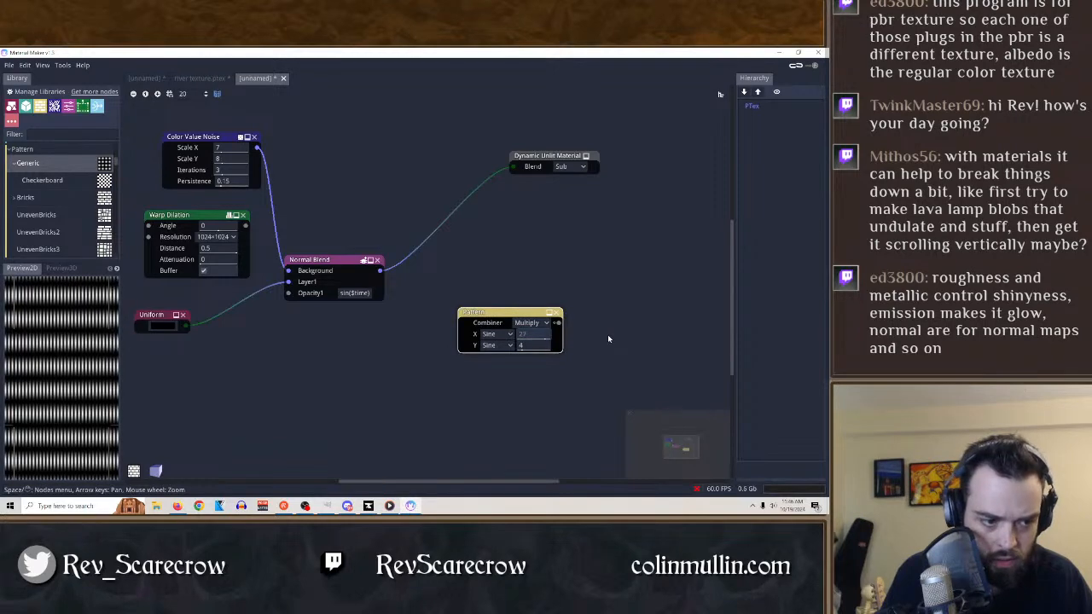
{"action": "left_click_drag", "start_coordinate": [539, 347], "coordinate": [622, 345]}
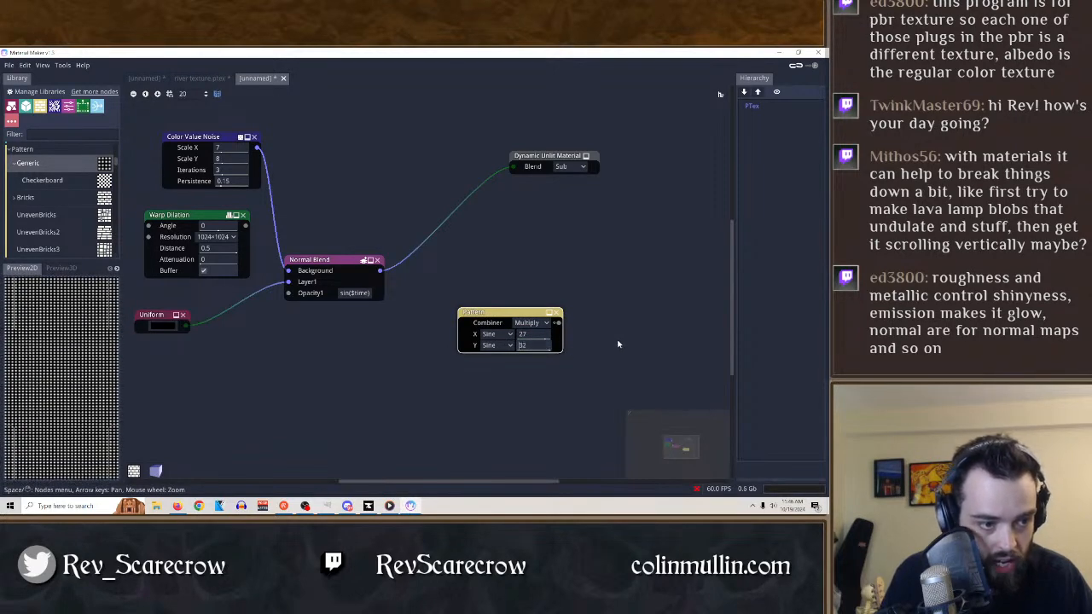
{"action": "left_click_drag", "start_coordinate": [546, 339], "coordinate": [473, 358]}
{"action": "left_click", "coordinate": [557, 313]}
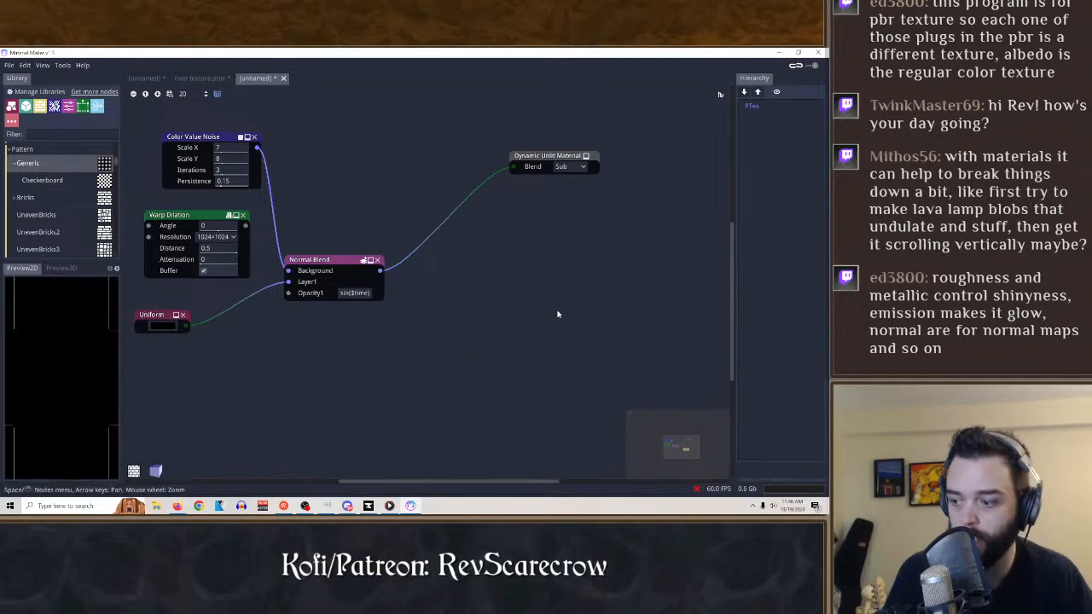
Browse the library's Pattern nodes down to Truchet.
{"action": "scroll", "coordinate": [68, 222], "scroll_direction": "down", "scroll_amount": 2}
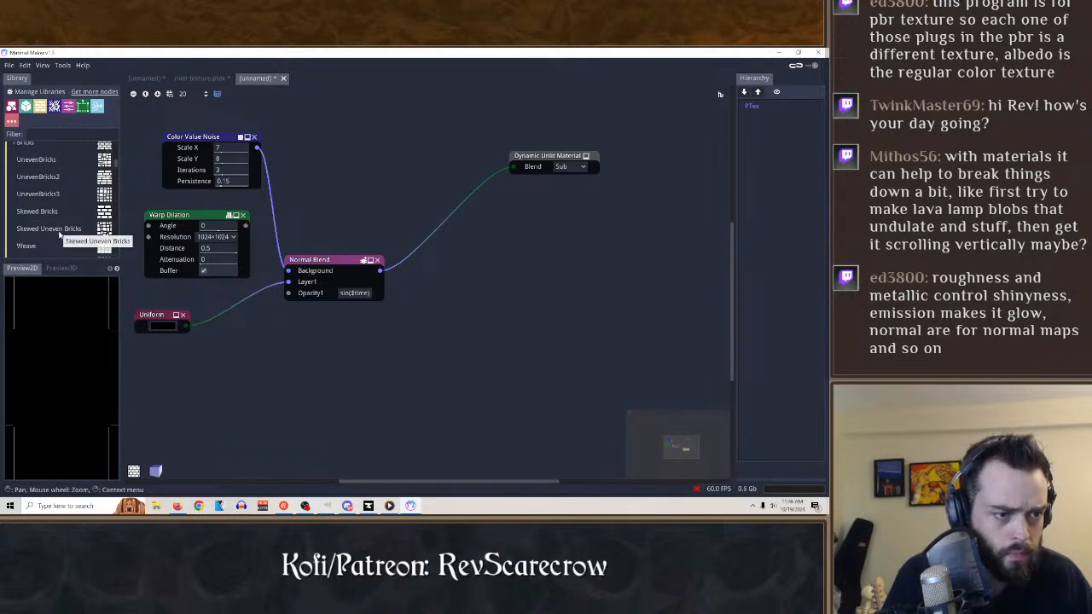
{"action": "scroll", "coordinate": [60, 237], "scroll_direction": "down", "scroll_amount": 4}
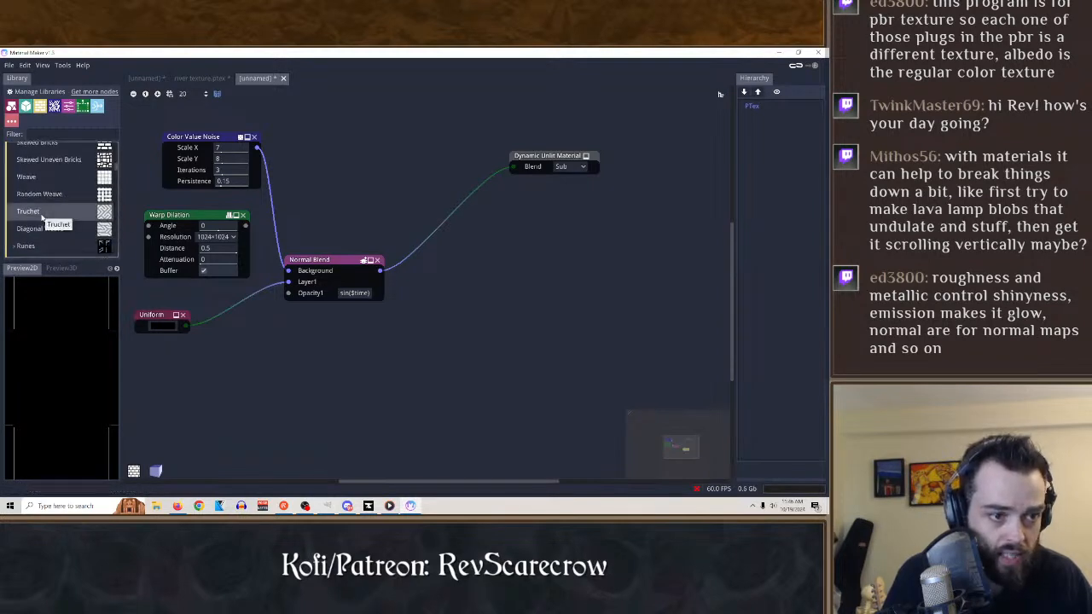
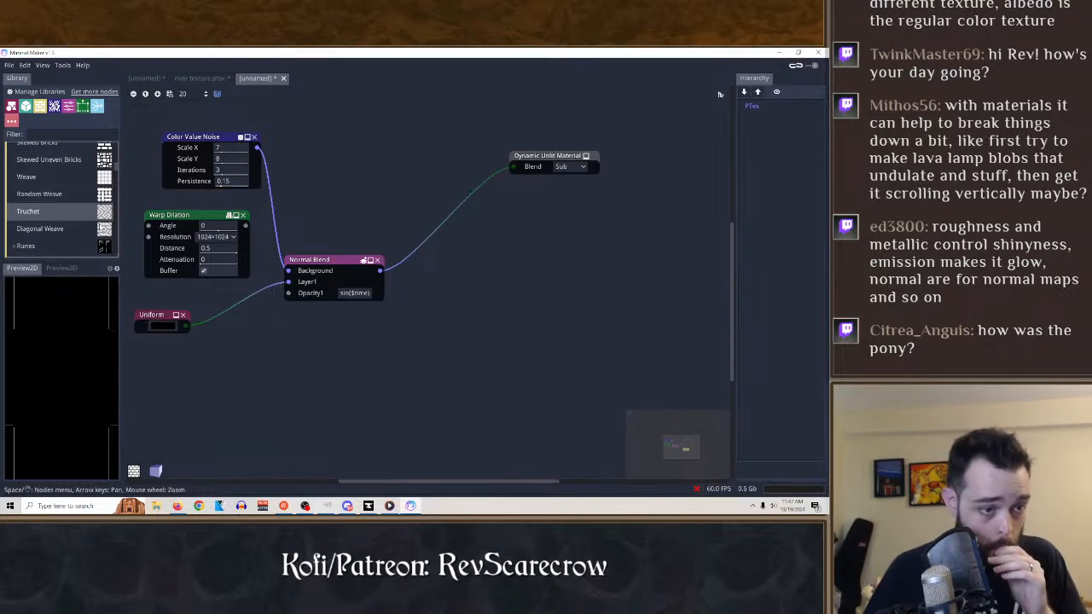
Try the library's Sine Wave pattern node in the graph with Amplitude 0.28 and Frequency 1, and delete it.
{"action": "scroll", "coordinate": [51, 222], "scroll_direction": "down", "scroll_amount": 5}
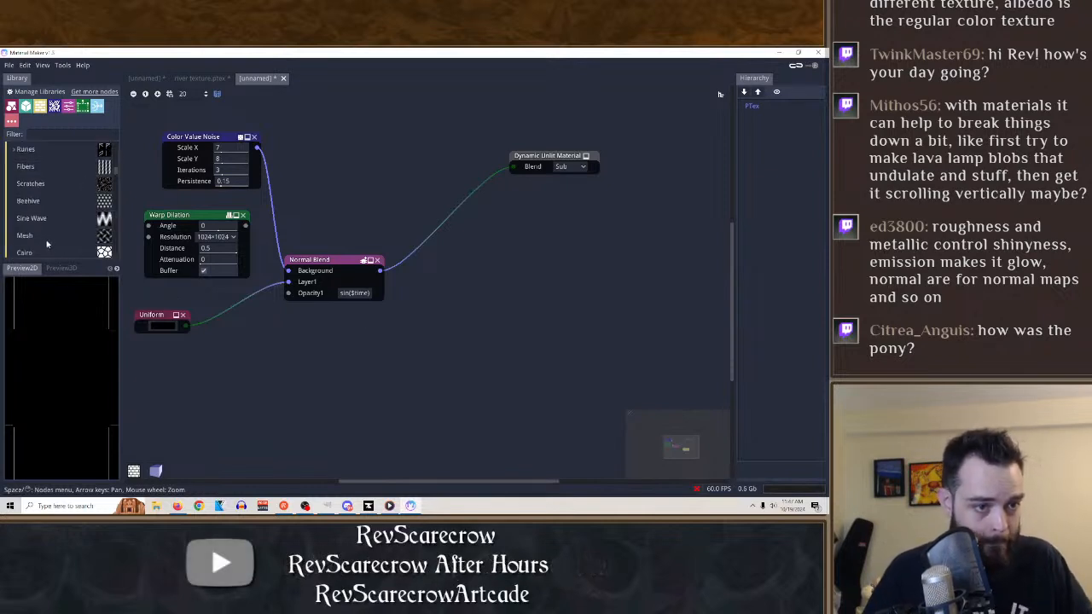
{"action": "scroll", "coordinate": [39, 221], "scroll_direction": "down", "scroll_amount": 2}
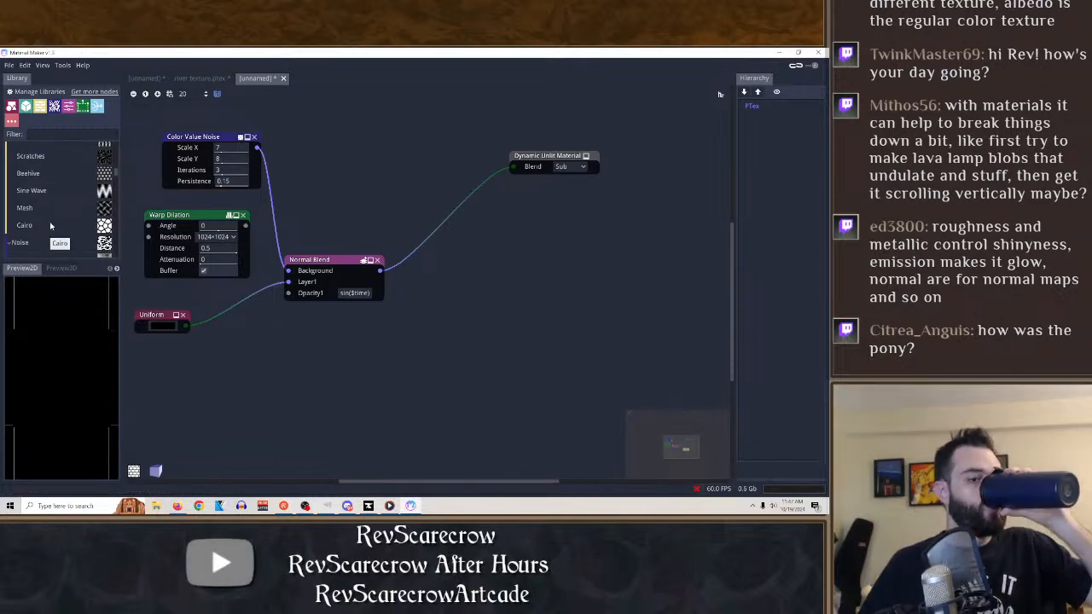
{"action": "left_click_drag", "start_coordinate": [43, 194], "coordinate": [486, 330]}
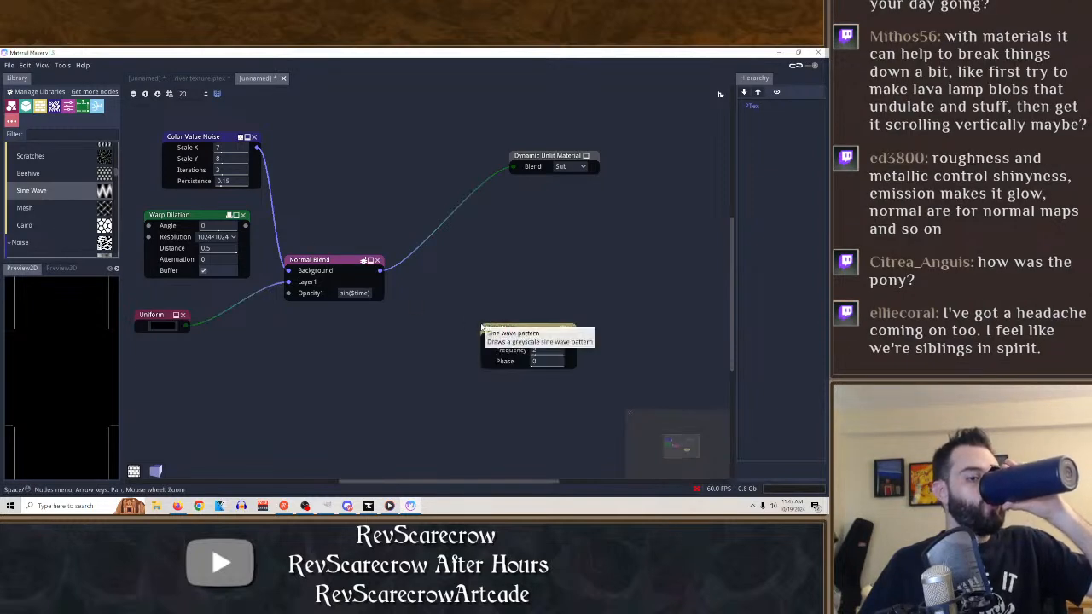
{"action": "left_click", "coordinate": [528, 328]}
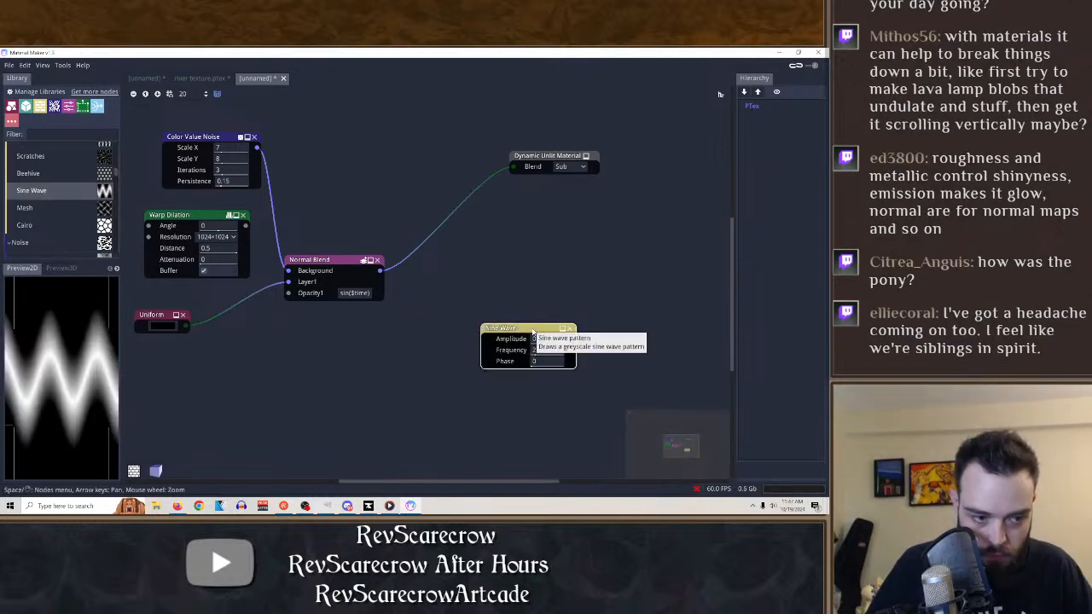
{"action": "left_click_drag", "start_coordinate": [556, 343], "coordinate": [534, 353]}
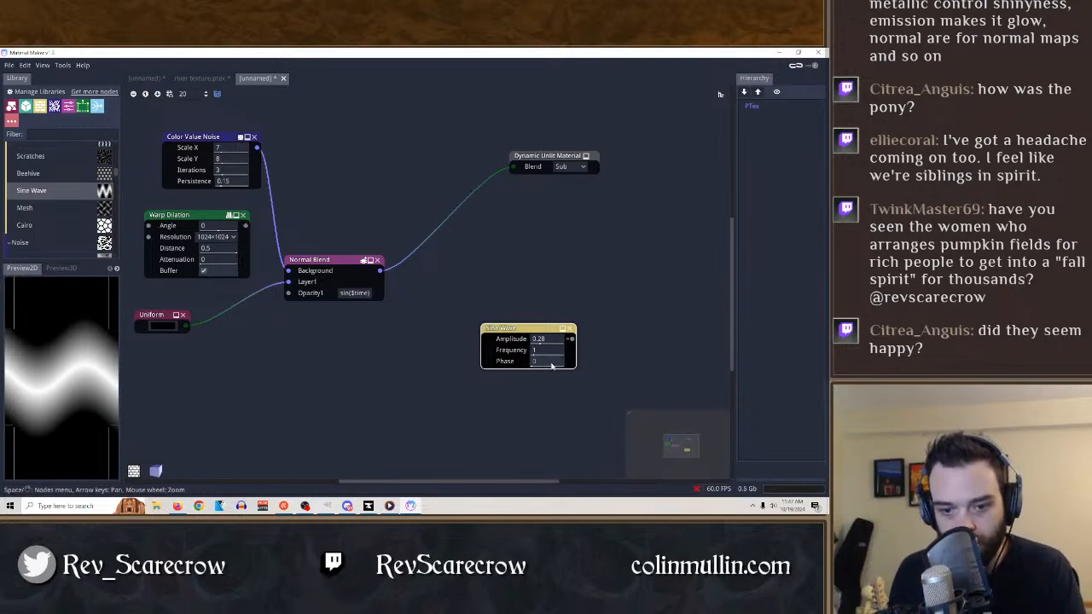
{"action": "left_click_drag", "start_coordinate": [552, 365], "coordinate": [2, 407]}
{"action": "left_click", "coordinate": [571, 329]}
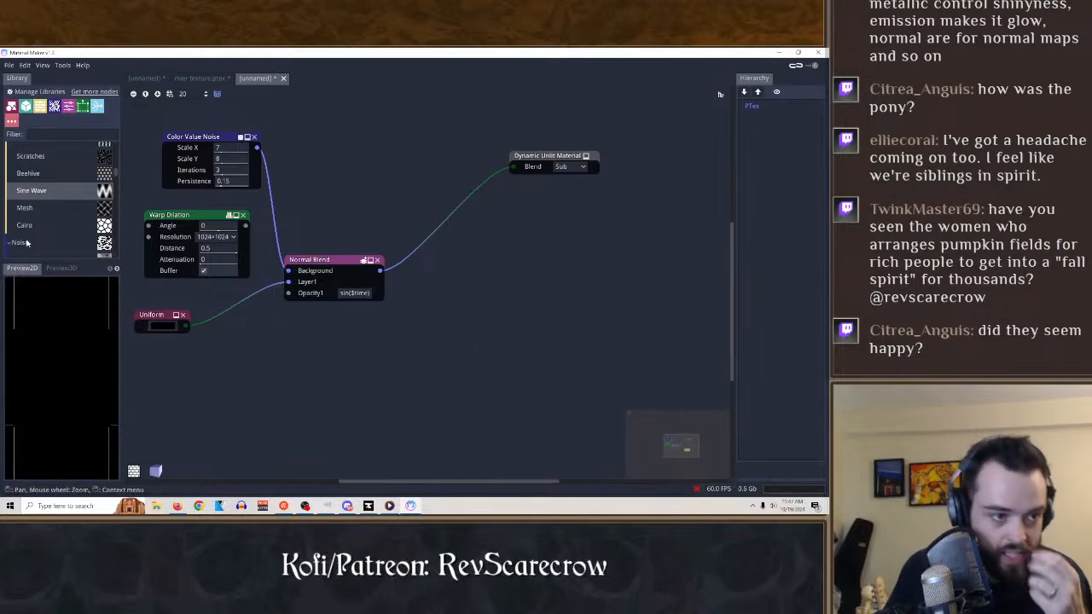
Add a Voronoi noise node with Scale X 2, Scale Y 1, Stretch X 0.95, Stretch Y 1.31, Intensity 0.99 and Randomness 1.
{"action": "scroll", "coordinate": [32, 206], "scroll_direction": "down", "scroll_amount": 3}
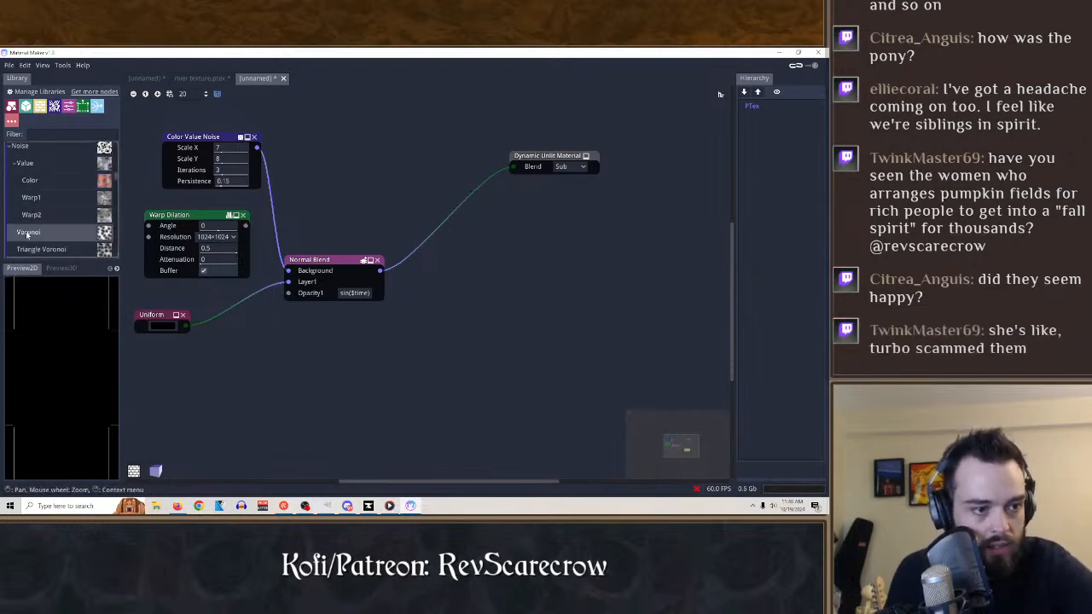
{"action": "left_click_drag", "start_coordinate": [28, 231], "coordinate": [475, 296]}
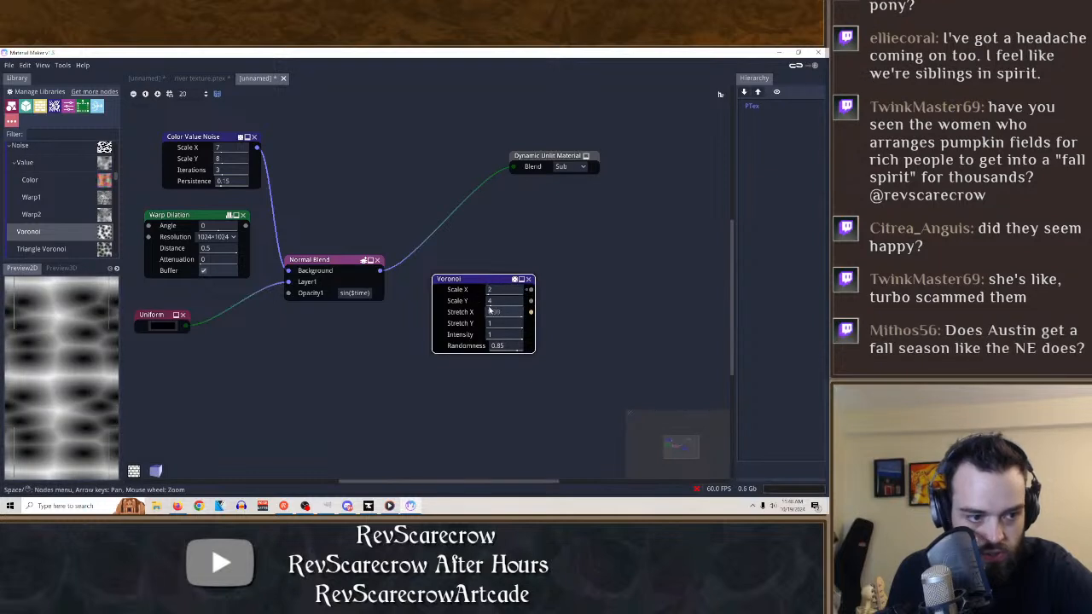
{"action": "left_click_drag", "start_coordinate": [495, 301], "coordinate": [606, 342]}
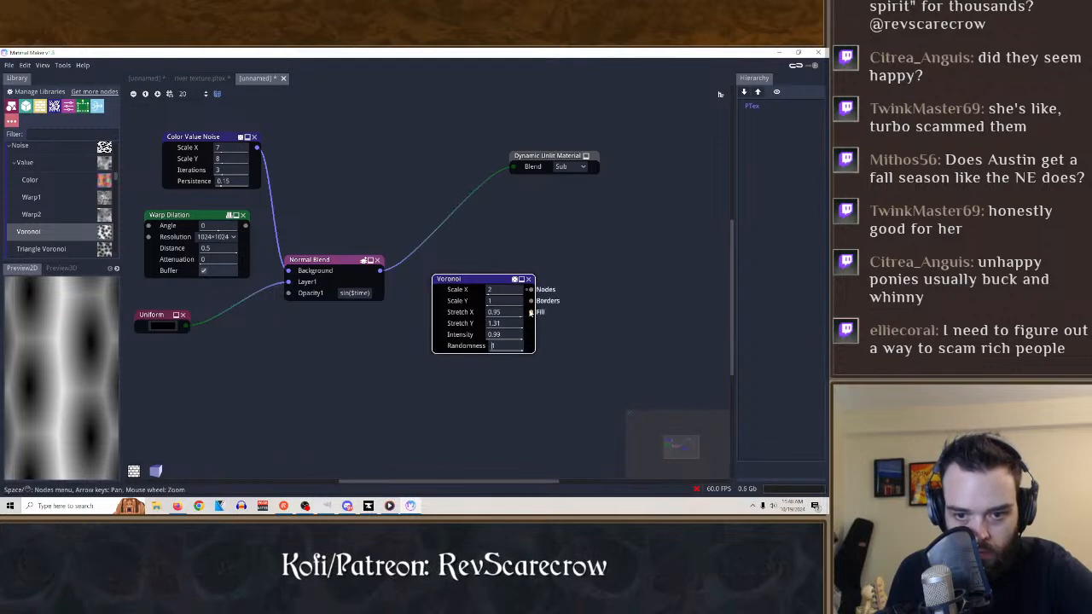
{"action": "mouse_move", "coordinate": [494, 303]}
{"action": "left_mouse_down"}
{"action": "mouse_move", "coordinate": [519, 308]}
{"action": "mouse_move", "coordinate": [479, 309]}
{"action": "mouse_move", "coordinate": [497, 308]}
{"action": "mouse_move", "coordinate": [495, 296]}
{"action": "left_mouse_up"}
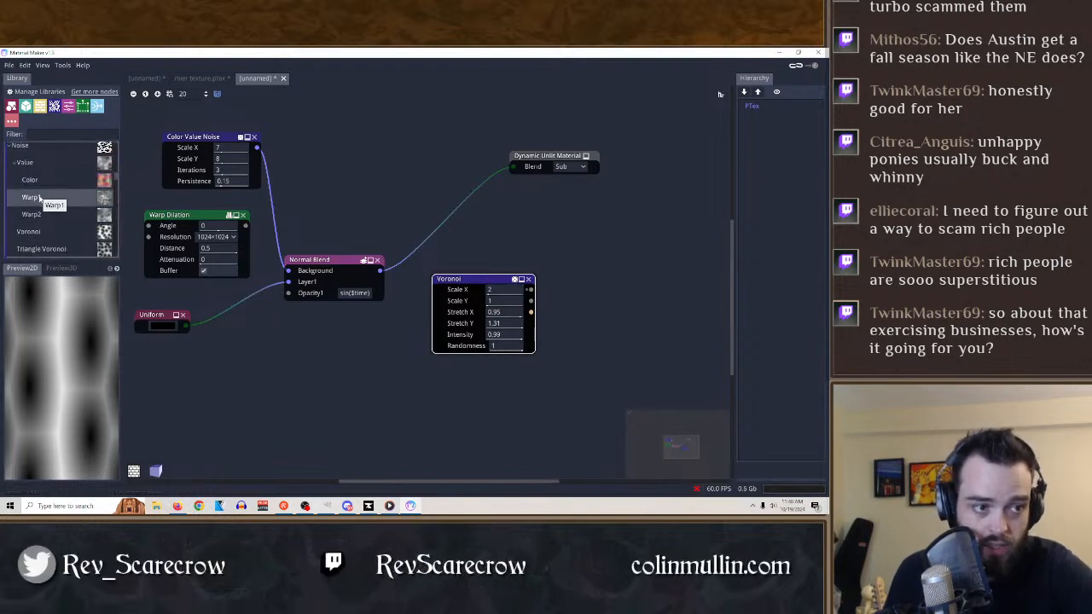
Replace the Voronoi node with a Warp1 noise node using Scale X 8, Scale Y 1, Persistance 1, Warp X 0.42 and Warp Y 0.545.
{"action": "left_click_drag", "start_coordinate": [41, 198], "coordinate": [495, 206]}
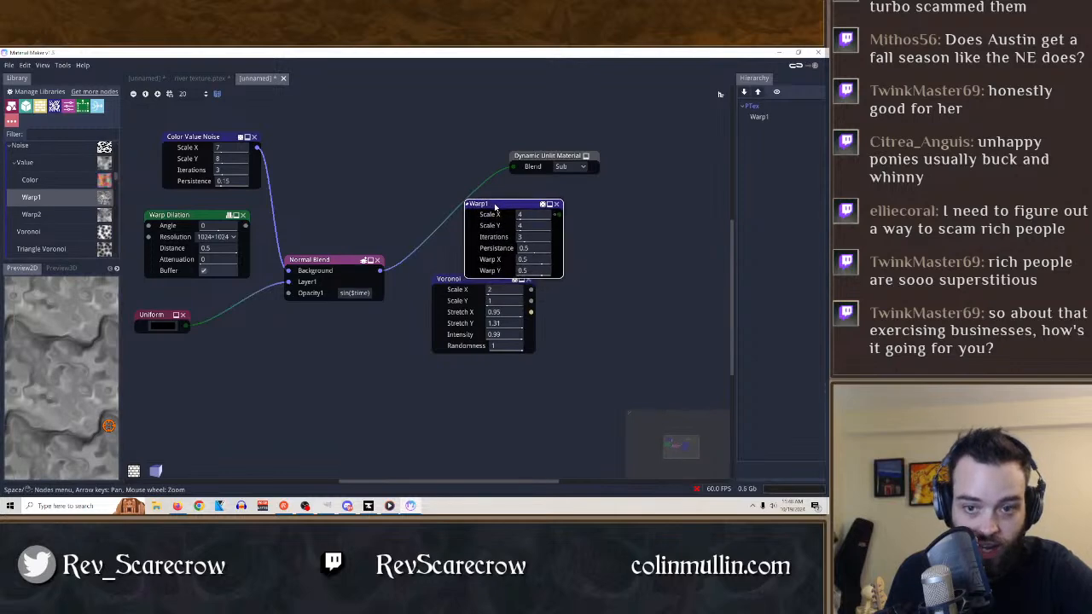
{"action": "left_click", "coordinate": [529, 281]}
{"action": "left_click_drag", "start_coordinate": [526, 216], "coordinate": [581, 221]}
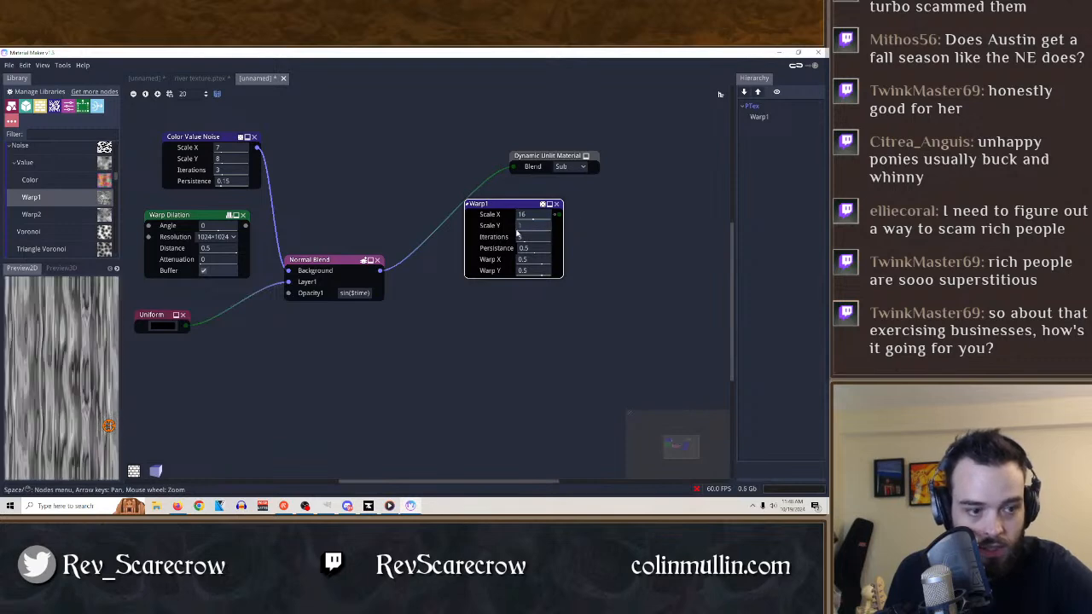
{"action": "mouse_move", "coordinate": [528, 234]}
{"action": "left_mouse_down"}
{"action": "mouse_move", "coordinate": [518, 233]}
{"action": "mouse_move", "coordinate": [531, 221]}
{"action": "mouse_move", "coordinate": [492, 223]}
{"action": "mouse_move", "coordinate": [514, 239]}
{"action": "mouse_move", "coordinate": [488, 246]}
{"action": "mouse_move", "coordinate": [592, 254]}
{"action": "mouse_move", "coordinate": [435, 261]}
{"action": "mouse_move", "coordinate": [608, 256]}
{"action": "left_mouse_up"}
{"action": "mouse_move", "coordinate": [532, 262]}
{"action": "left_mouse_down"}
{"action": "mouse_move", "coordinate": [449, 262]}
{"action": "mouse_move", "coordinate": [575, 268]}
{"action": "mouse_move", "coordinate": [432, 276]}
{"action": "mouse_move", "coordinate": [538, 272]}
{"action": "left_mouse_up"}
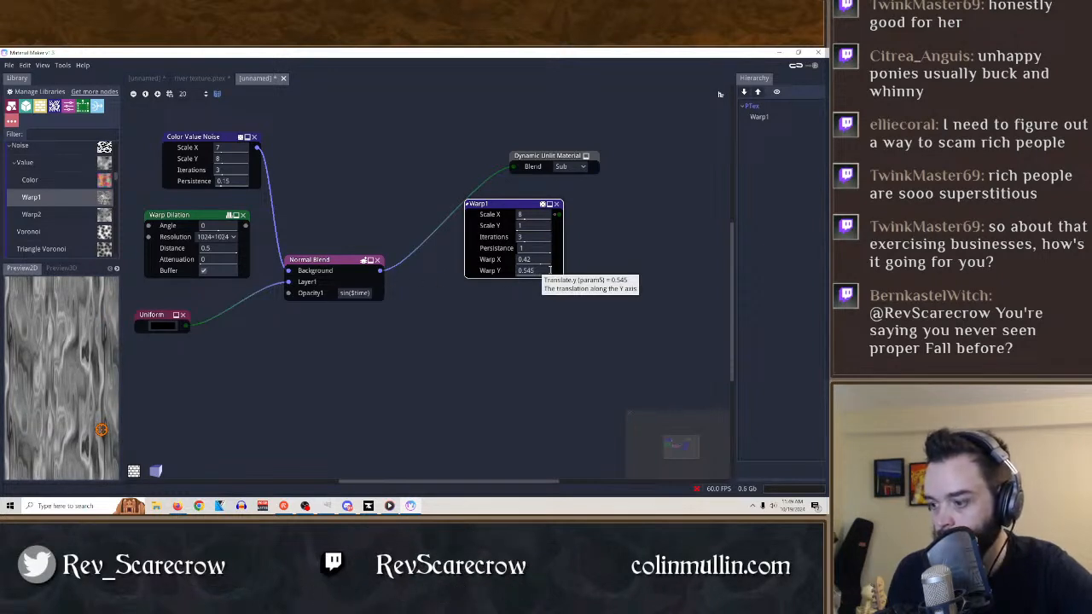
Animate the Warp1 node by setting its Warp Y to sin($time).
{"action": "type", "text": "0"}
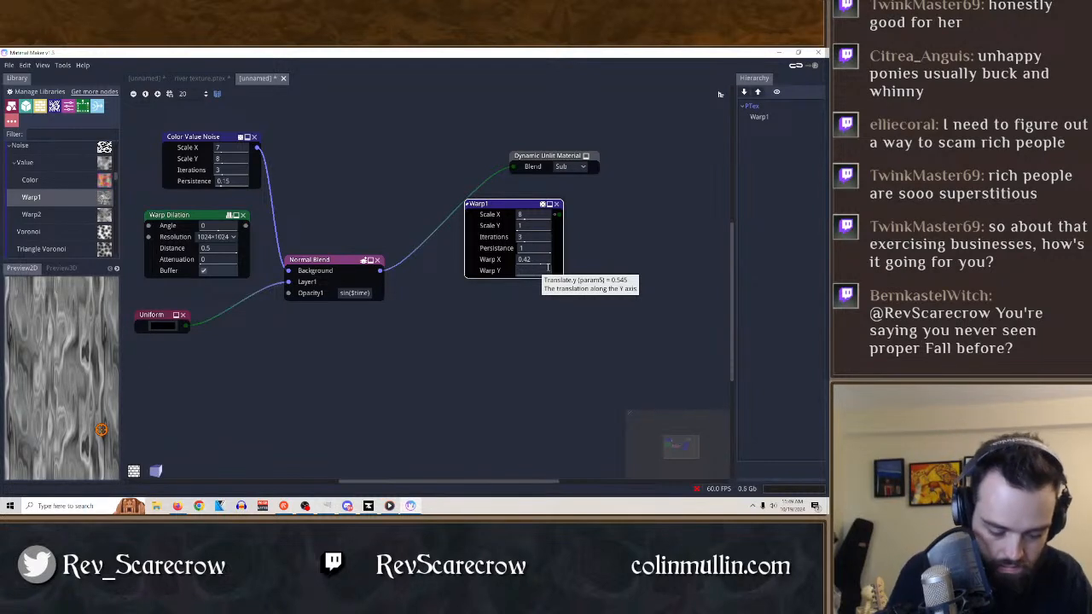
{"action": "type", "text": "sin("}
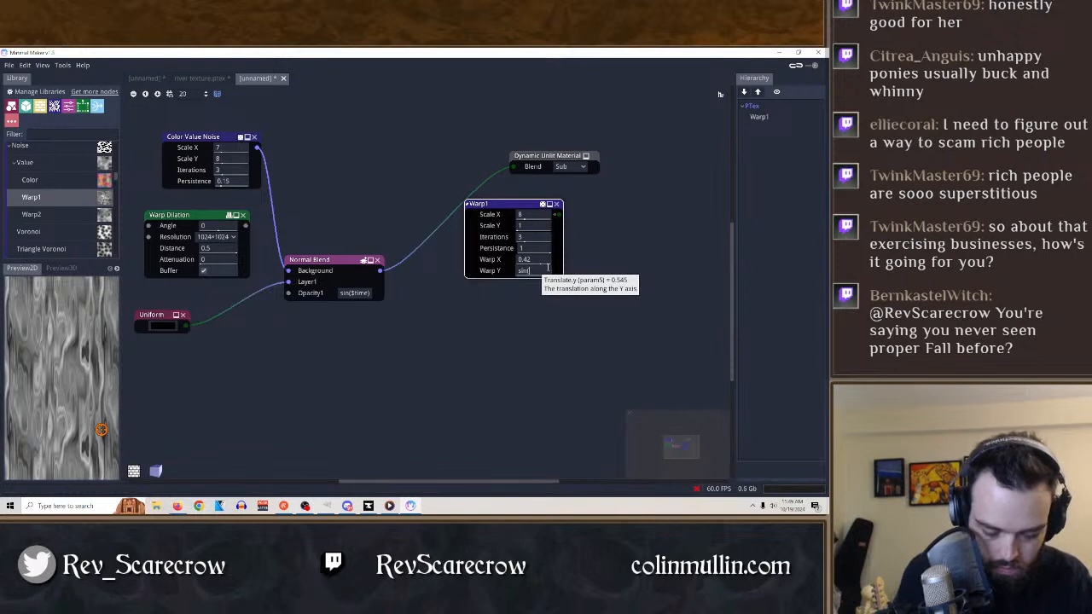
{"action": "type", "text": "$time)"}
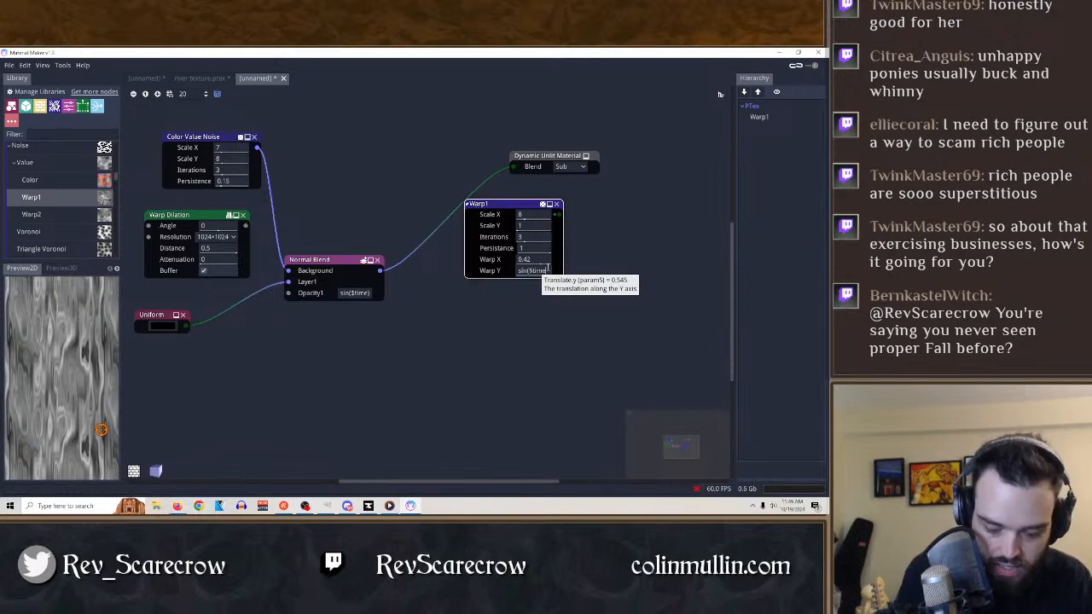
{"action": "left_click", "coordinate": [612, 367]}
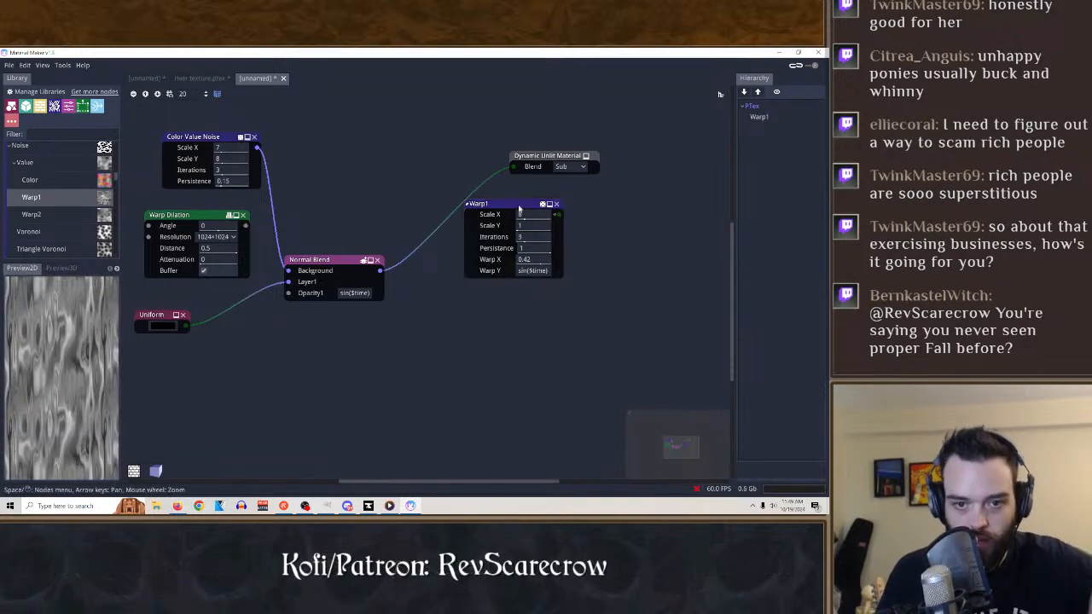
Adjust the Warp1 node to Scale X 6, Scale Y 1 and Iterations 2.
{"action": "left_click_drag", "start_coordinate": [516, 205], "coordinate": [514, 204]}
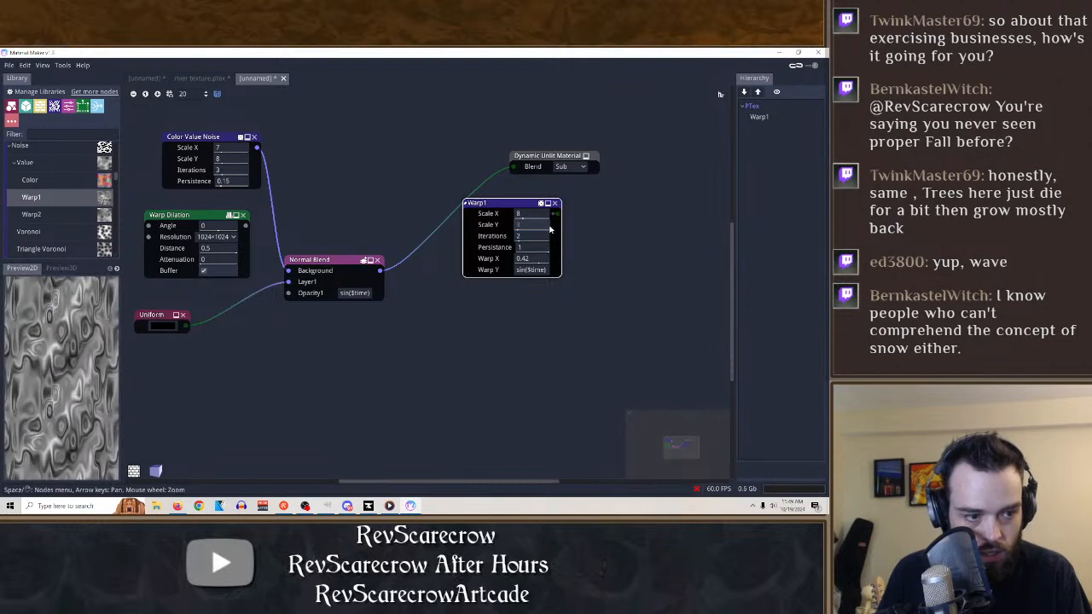
{"action": "left_click_drag", "start_coordinate": [526, 229], "coordinate": [521, 222]}
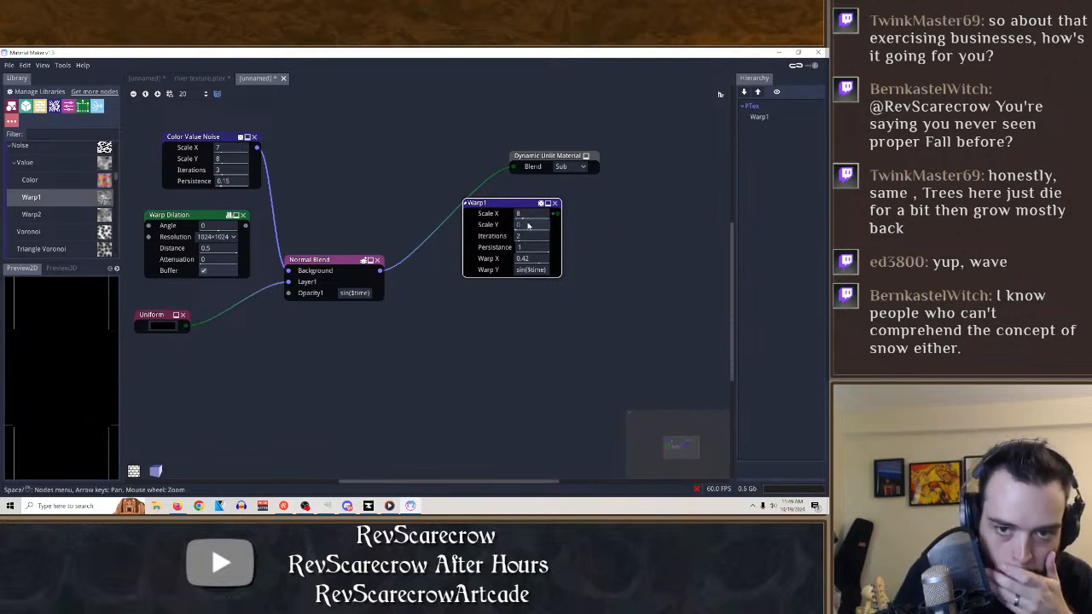
{"action": "left_click_drag", "start_coordinate": [528, 225], "coordinate": [537, 226]}
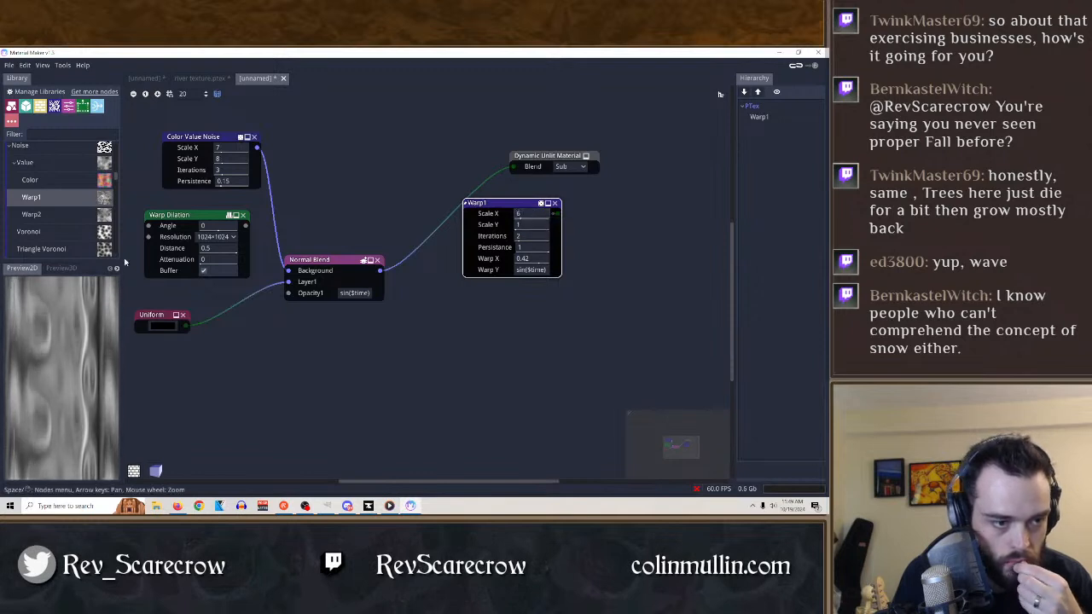
Add a Voronoi node below the Warp1 node and filter the node library for "math".
{"action": "left_click_drag", "start_coordinate": [34, 231], "coordinate": [449, 332]}
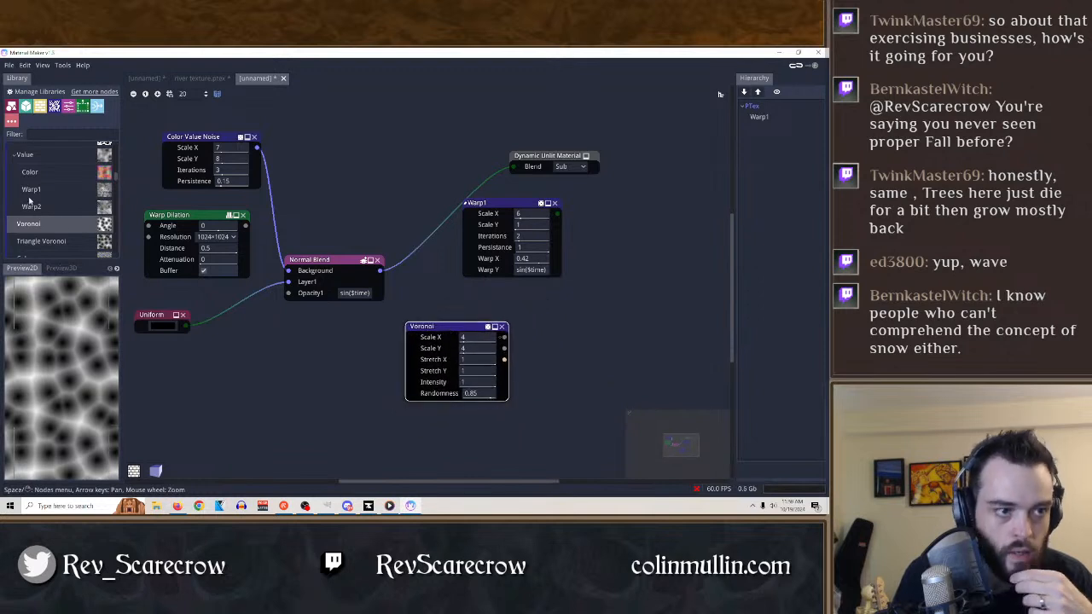
{"action": "type", "text": "math"}
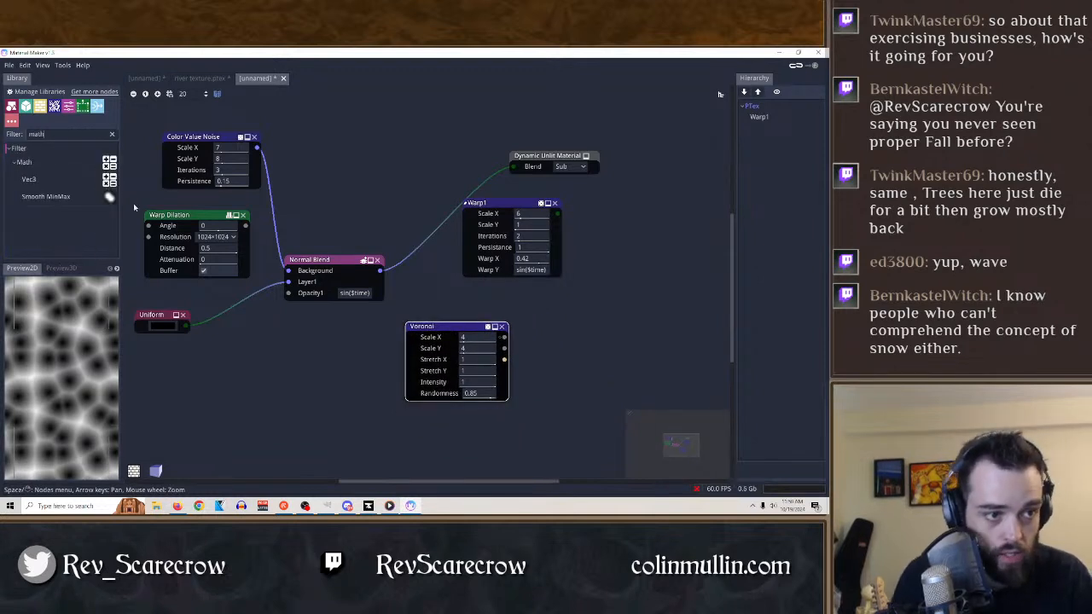
Try a Vec3 Math node in the graph next to the Voronoi node, and delete it.
{"action": "left_click_drag", "start_coordinate": [29, 181], "coordinate": [612, 283]}
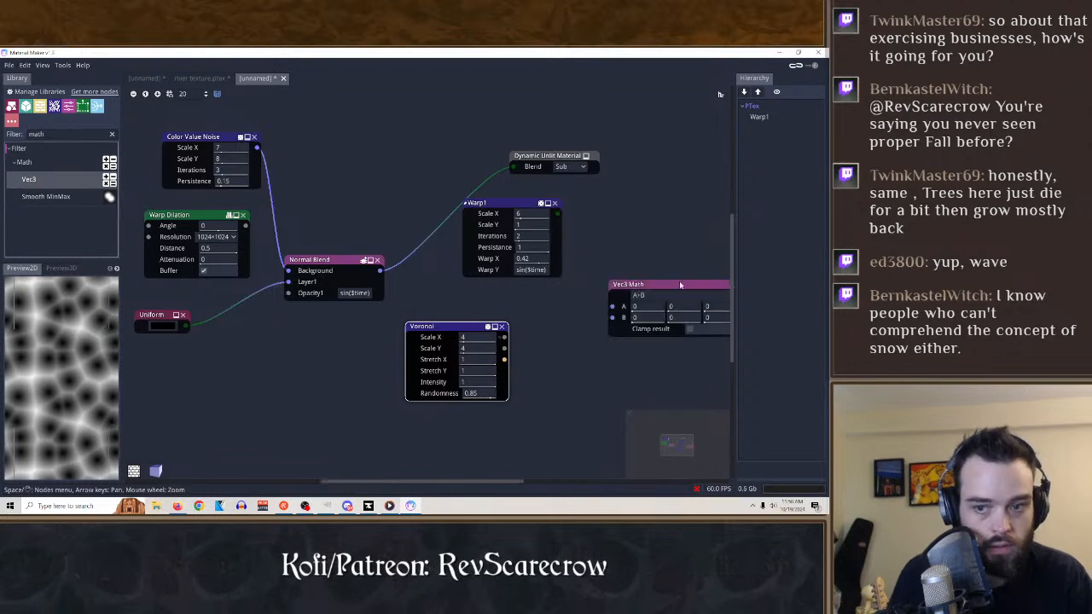
{"action": "left_click_drag", "start_coordinate": [693, 287], "coordinate": [537, 302]}
{"action": "left_click", "coordinate": [585, 300]}
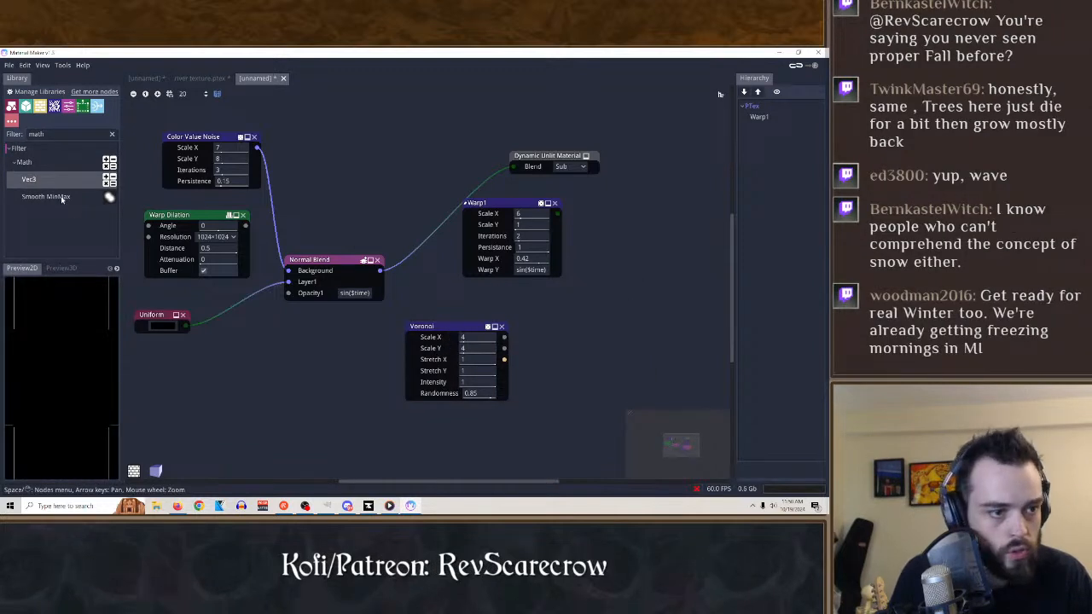
Add a Smooth MinMax node beside the Voronoi, and set Voronoi Scale X 2, Scale Y 1, Stretch Y 0.93, Intensity 2.07 and Randomness 1.
{"action": "left_click_drag", "start_coordinate": [62, 197], "coordinate": [565, 332]}
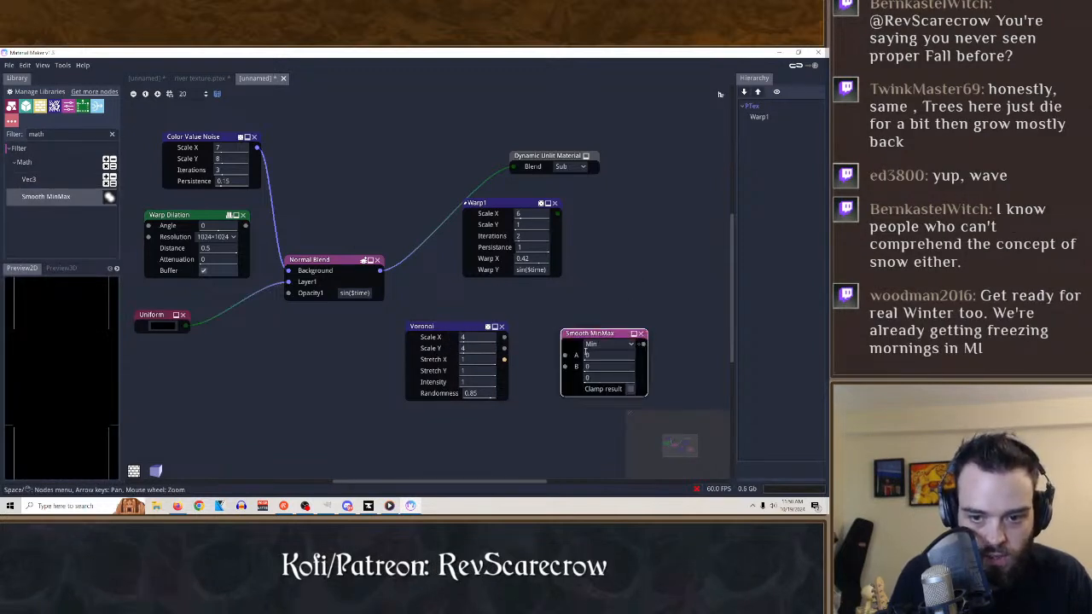
{"action": "left_click", "coordinate": [498, 340]}
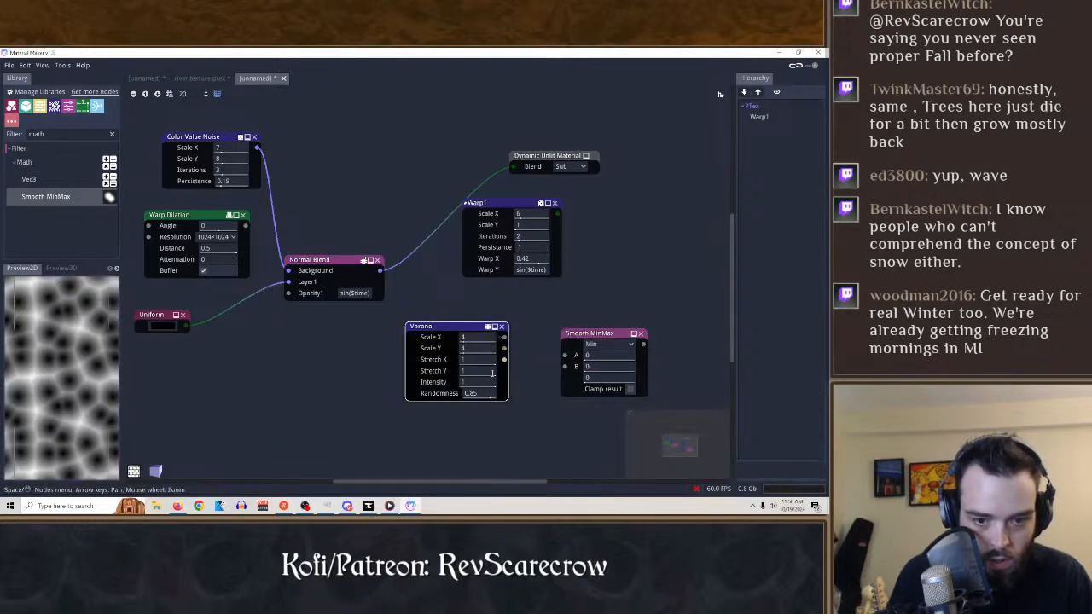
{"action": "left_click_drag", "start_coordinate": [489, 395], "coordinate": [577, 401]}
{"action": "left_click_drag", "start_coordinate": [469, 349], "coordinate": [571, 388]}
{"action": "left_click_drag", "start_coordinate": [493, 371], "coordinate": [466, 387]}
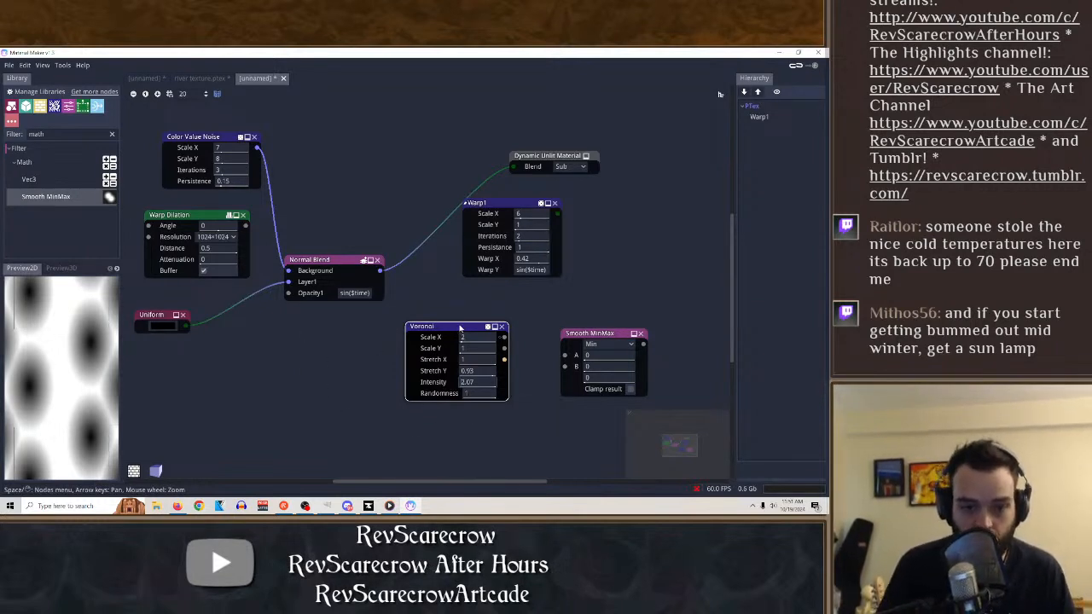
Move the Voronoi node farther from Smooth MinMax and connect its Nodes output to the Smooth MinMax B input.
{"action": "left_click_drag", "start_coordinate": [452, 326], "coordinate": [368, 348]}
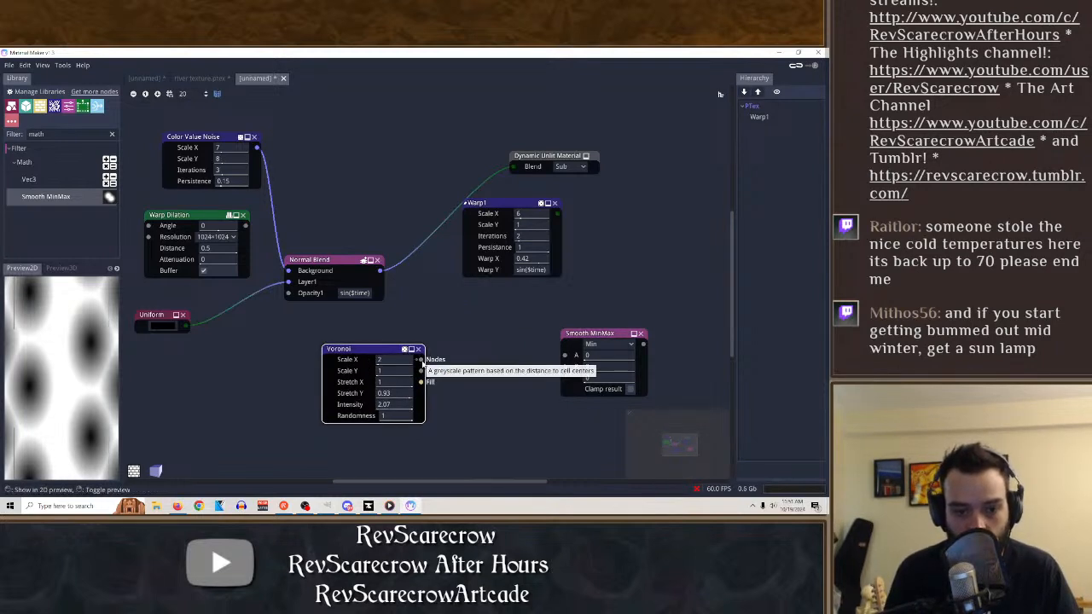
{"action": "left_click_drag", "start_coordinate": [421, 360], "coordinate": [524, 394]}
{"action": "left_click", "coordinate": [422, 390]}
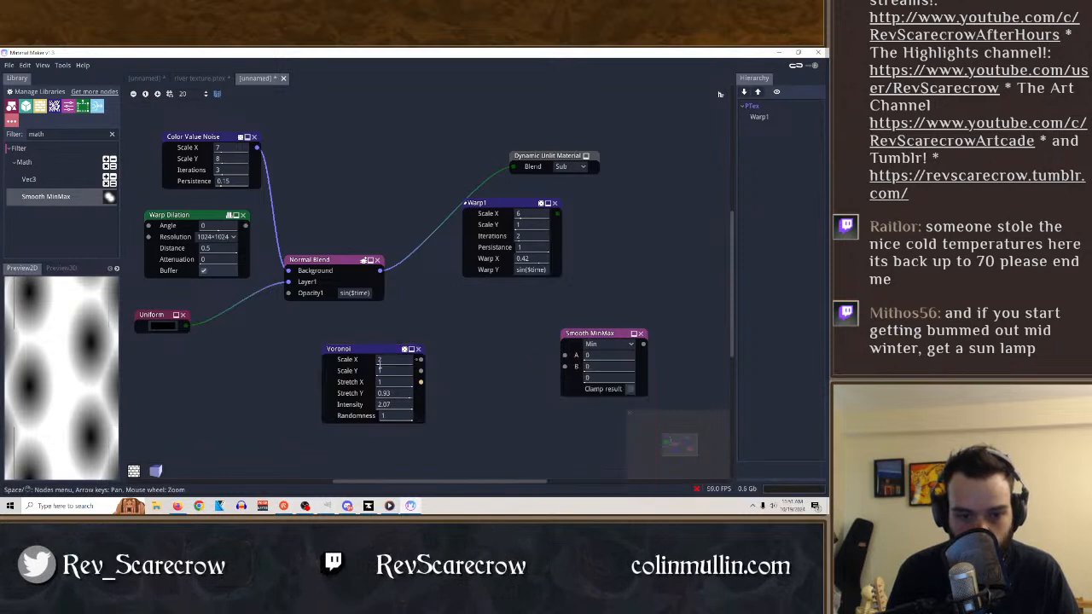
{"action": "left_click", "coordinate": [423, 389]}
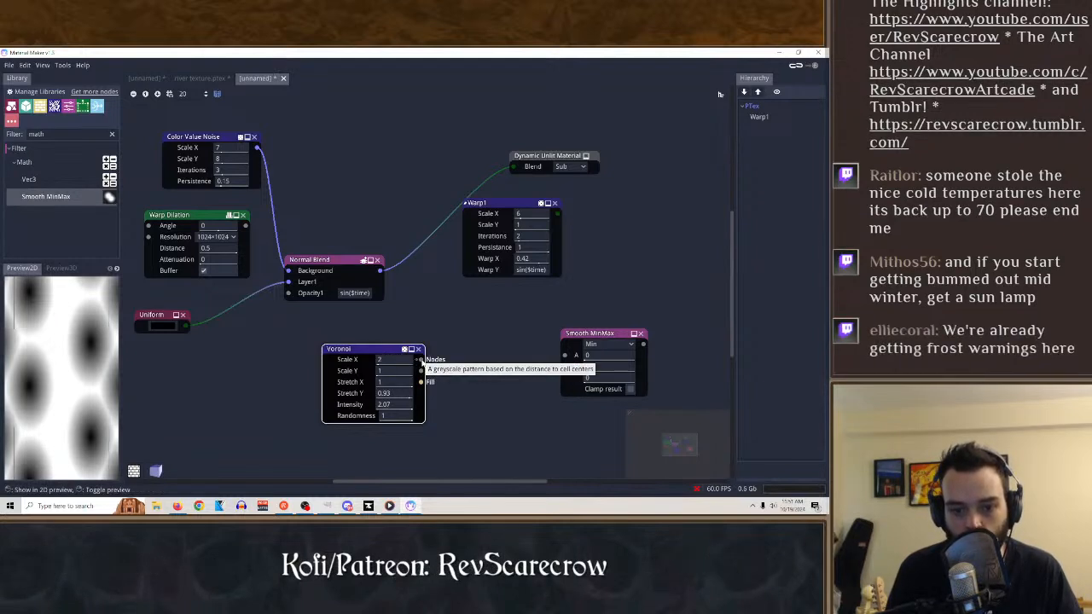
{"action": "left_click_drag", "start_coordinate": [419, 362], "coordinate": [564, 368]}
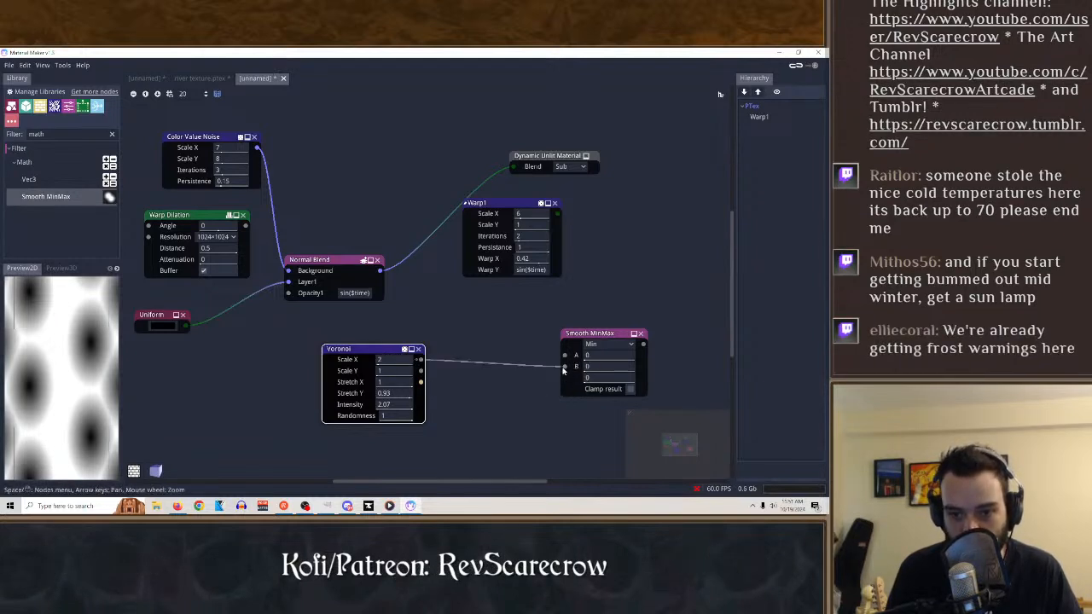
{"action": "left_click", "coordinate": [584, 333]}
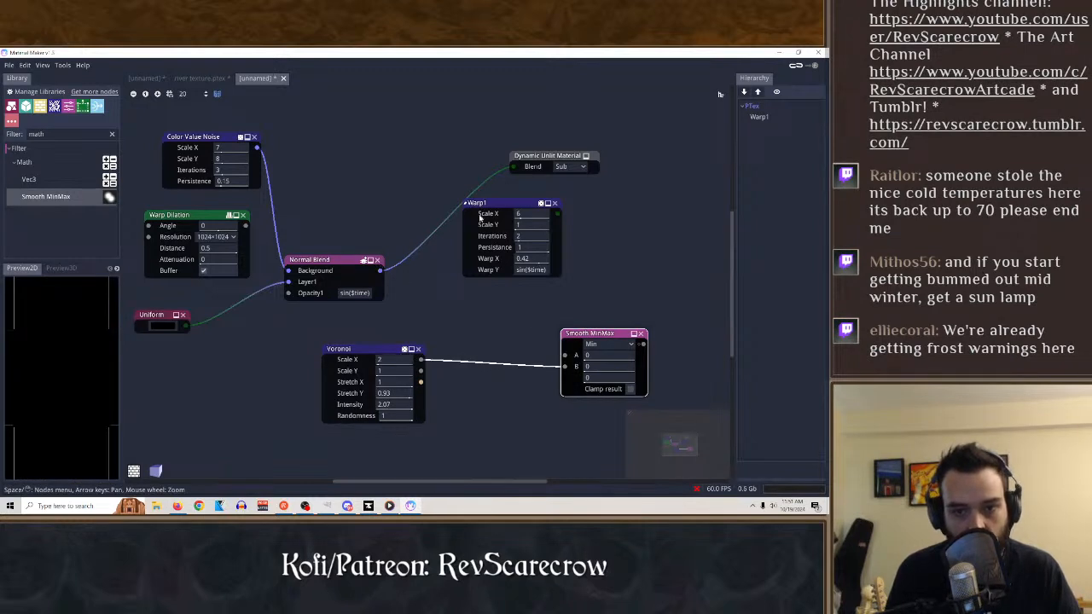
Connect the Warp1 output to the Smooth MinMax A input and set the operation to Max.
{"action": "mouse_move", "coordinate": [512, 167]}
{"action": "left_mouse_down"}
{"action": "mouse_move", "coordinate": [444, 184]}
{"action": "mouse_move", "coordinate": [565, 340]}
{"action": "mouse_move", "coordinate": [561, 357]}
{"action": "mouse_move", "coordinate": [504, 176]}
{"action": "mouse_move", "coordinate": [513, 168]}
{"action": "left_mouse_up"}
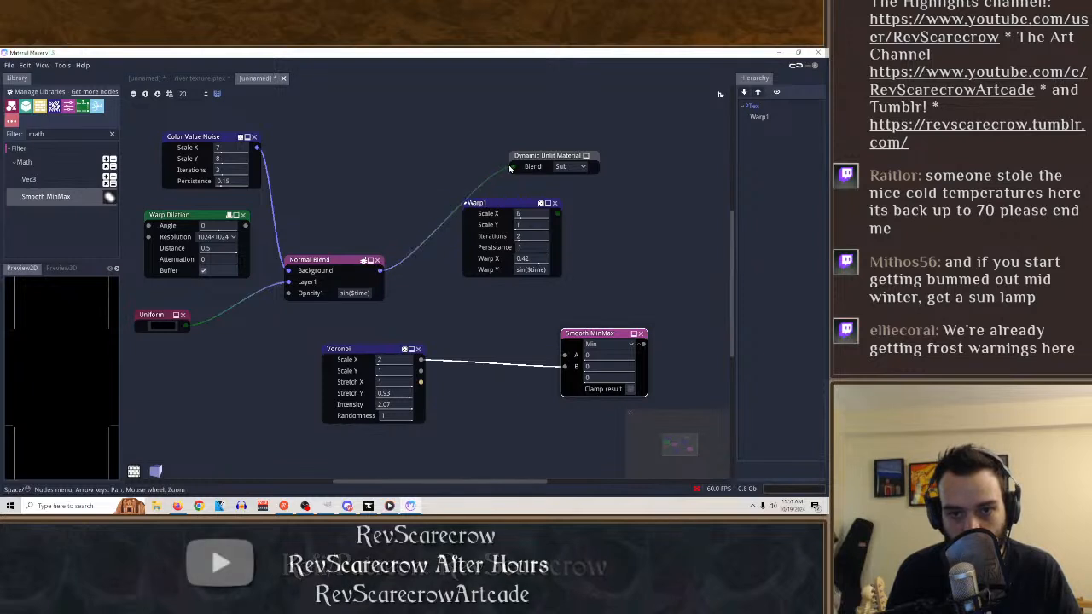
{"action": "left_click_drag", "start_coordinate": [518, 205], "coordinate": [564, 355]}
{"action": "left_click", "coordinate": [574, 344]}
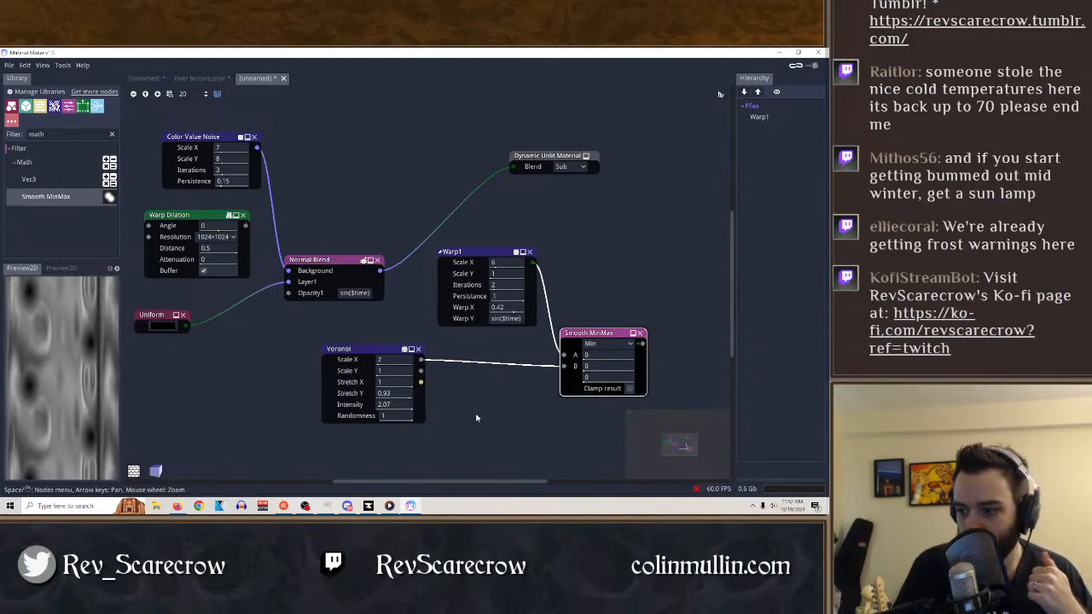
{"action": "left_click", "coordinate": [607, 343]}
{"action": "left_click", "coordinate": [601, 367]}
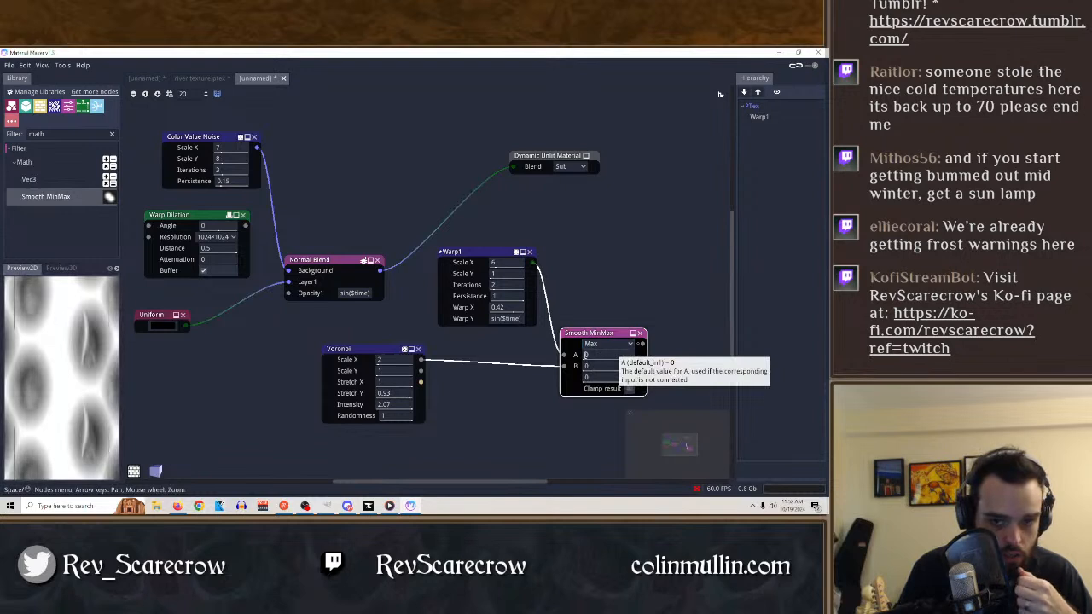
Set the Smooth MinMax operation to Min with A at -3.49, and adjust the Voronoi Stretch Y to 0.9 and Intensity to 2.05.
{"action": "left_click", "coordinate": [607, 343]}
{"action": "left_click", "coordinate": [604, 355]}
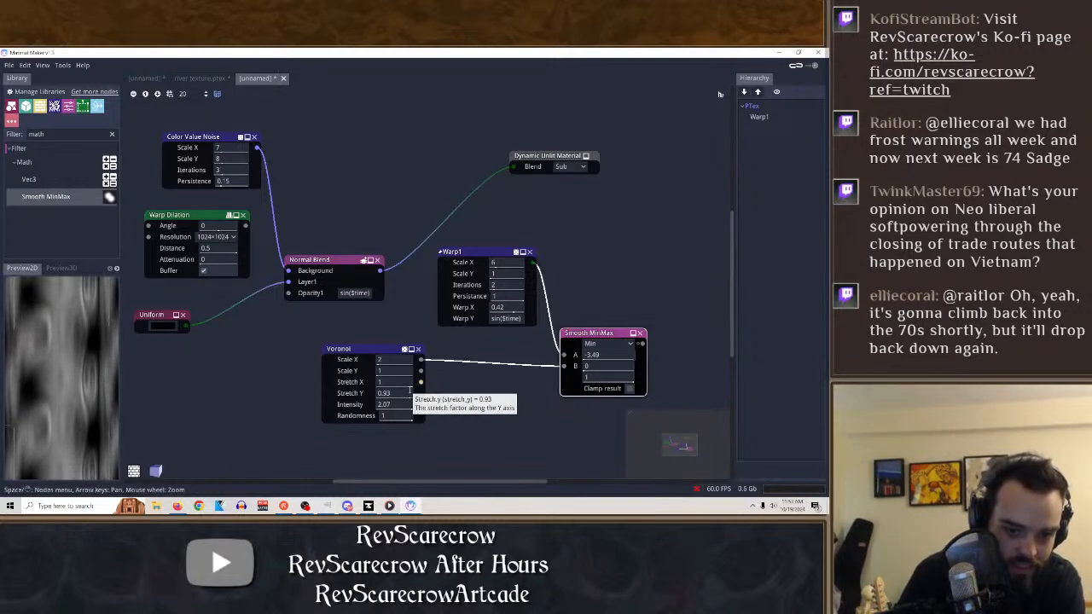
{"action": "left_click_drag", "start_coordinate": [410, 391], "coordinate": [397, 415]}
{"action": "left_click", "coordinate": [390, 353]}
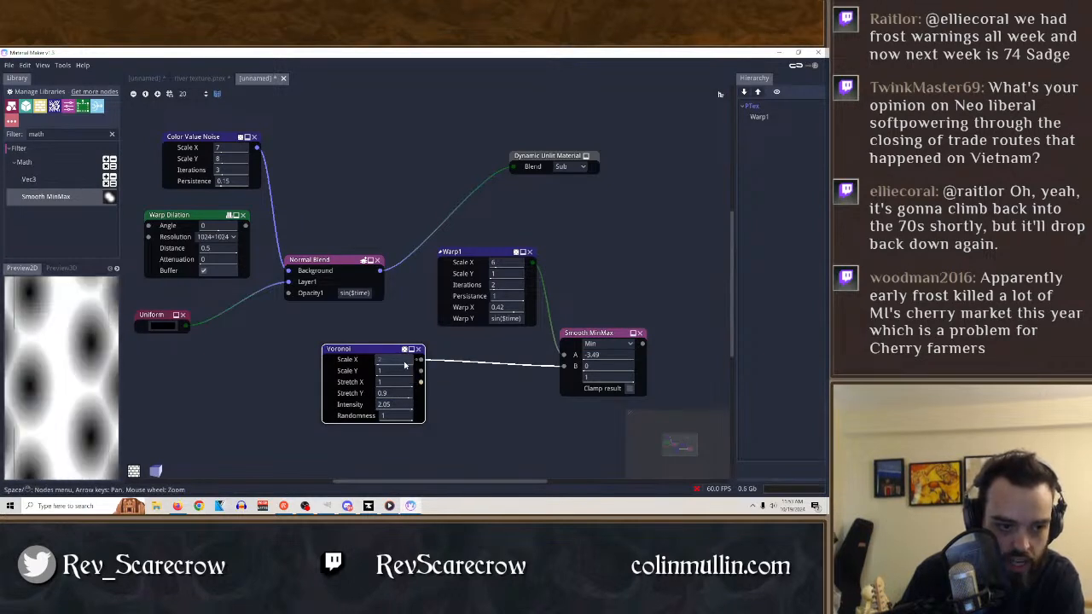
Drive the Voronoi Scale X with sin($time), and preview the Warp1 and Smooth MinMax outputs.
{"action": "double_click", "coordinate": [509, 320]}
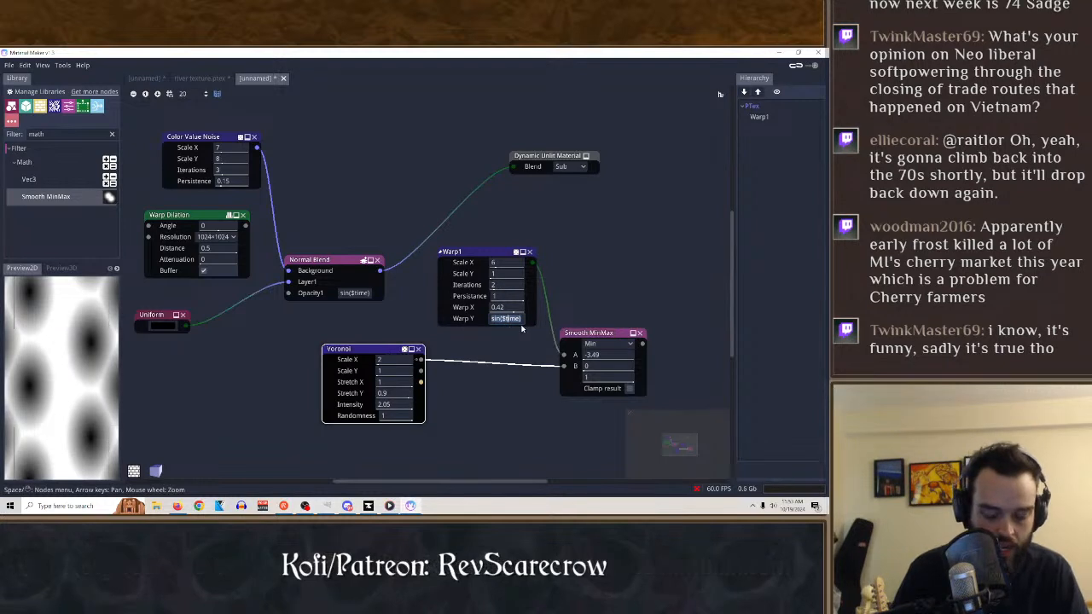
{"action": "left_click", "coordinate": [396, 360]}
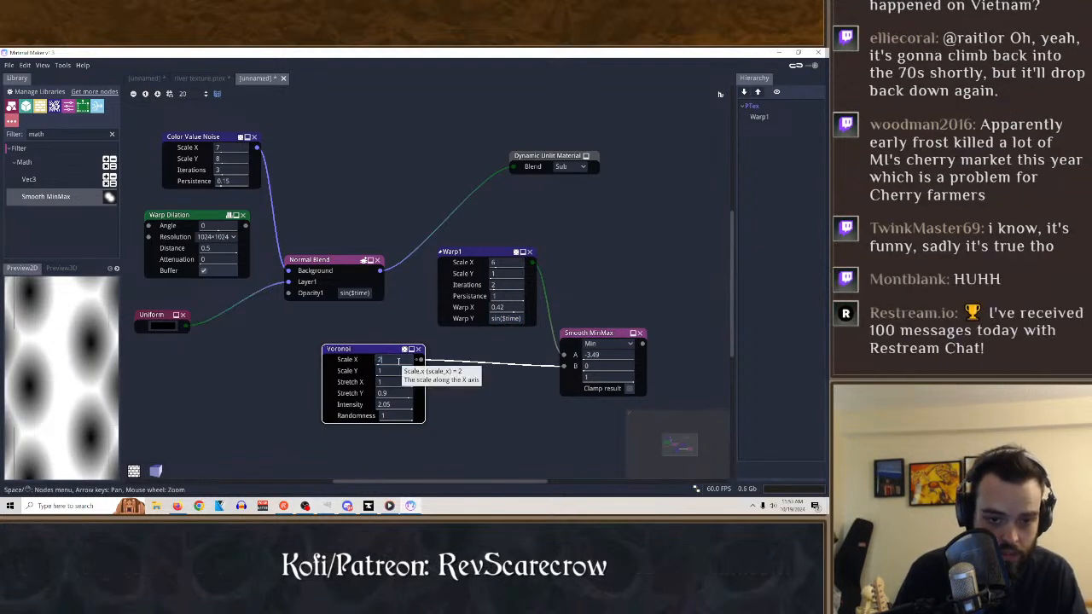
{"action": "key", "text": "BackSpace"}
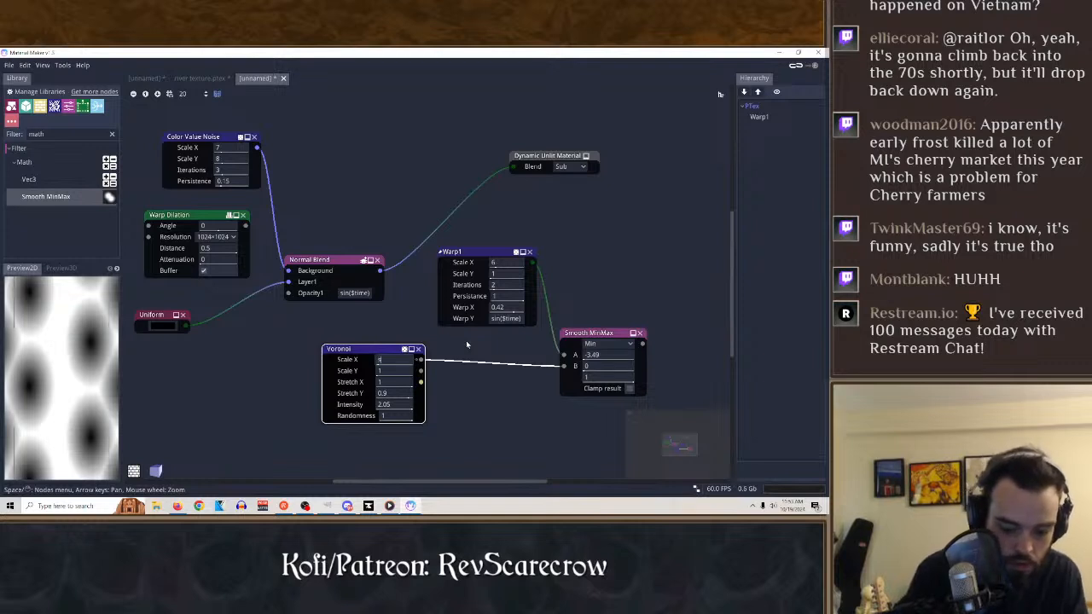
{"action": "type", "text": "sin("}
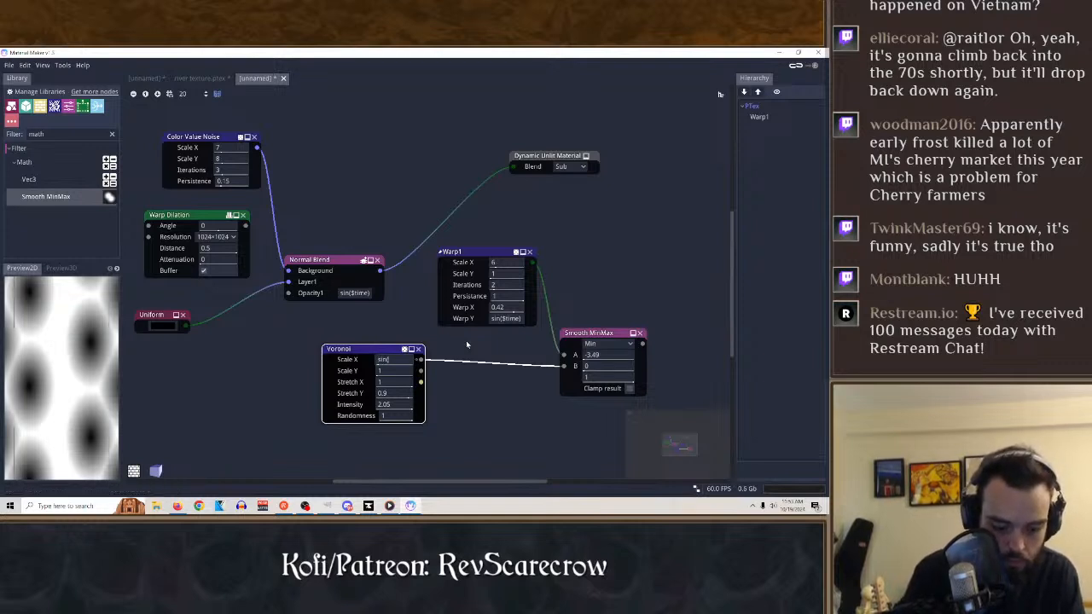
{"action": "type", "text": "$time)"}
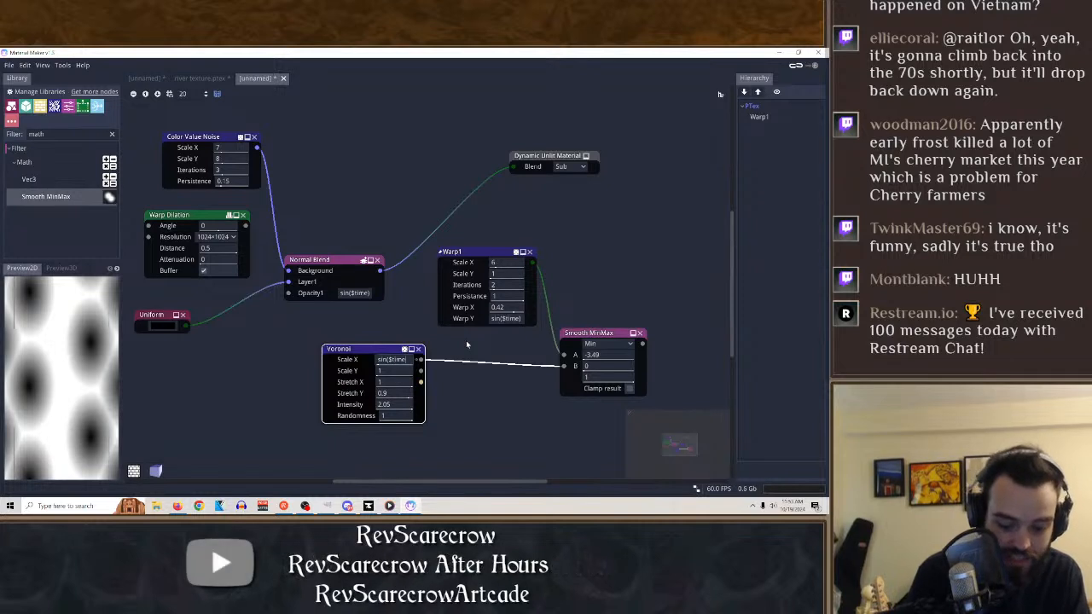
{"action": "key", "text": "Return"}
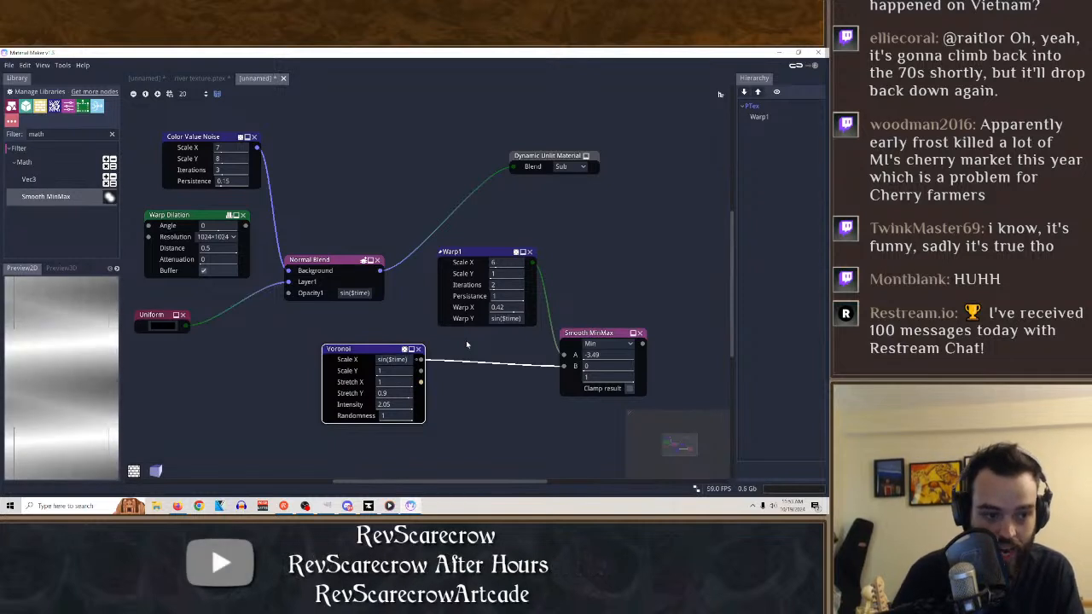
{"action": "left_click", "coordinate": [496, 255]}
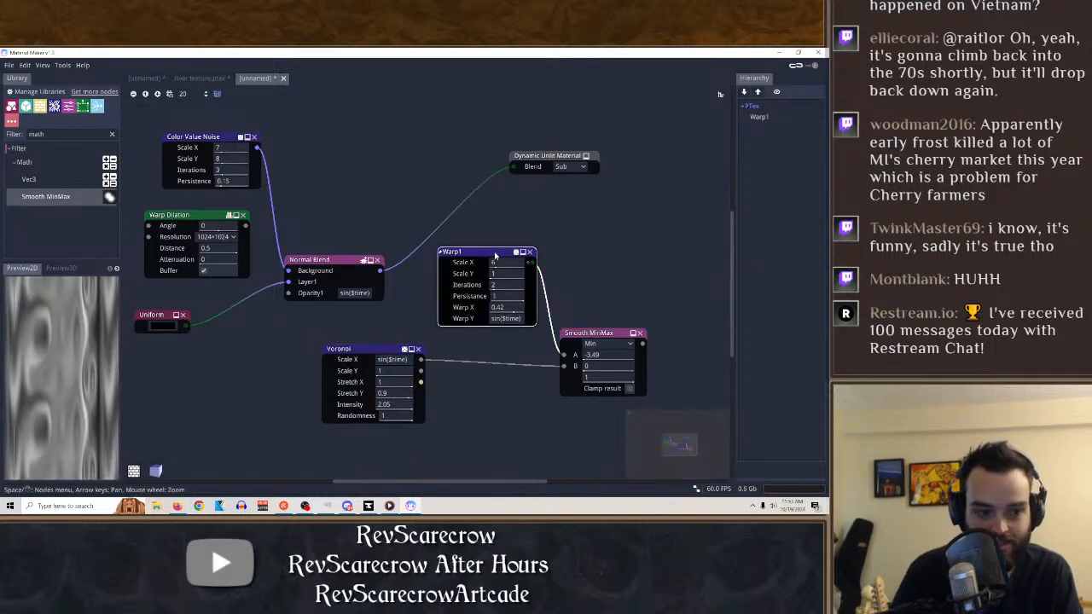
{"action": "left_click", "coordinate": [593, 335]}
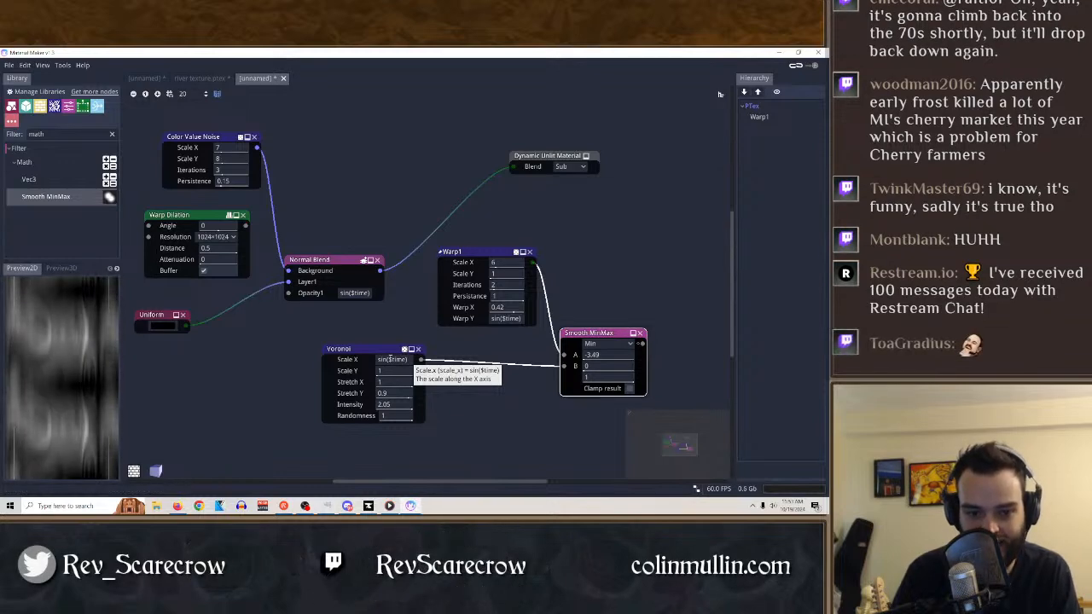
Change the Voronoi Scale X expression to $time and slow it down with a multiplier, ending at $time*0.001.
{"action": "left_click", "coordinate": [393, 359]}
{"action": "key", "text": "BackSpace"}
{"action": "key", "text": "BackSpace"}
{"action": "key", "text": "BackSpace"}
{"action": "key", "text": "BackSpace"}
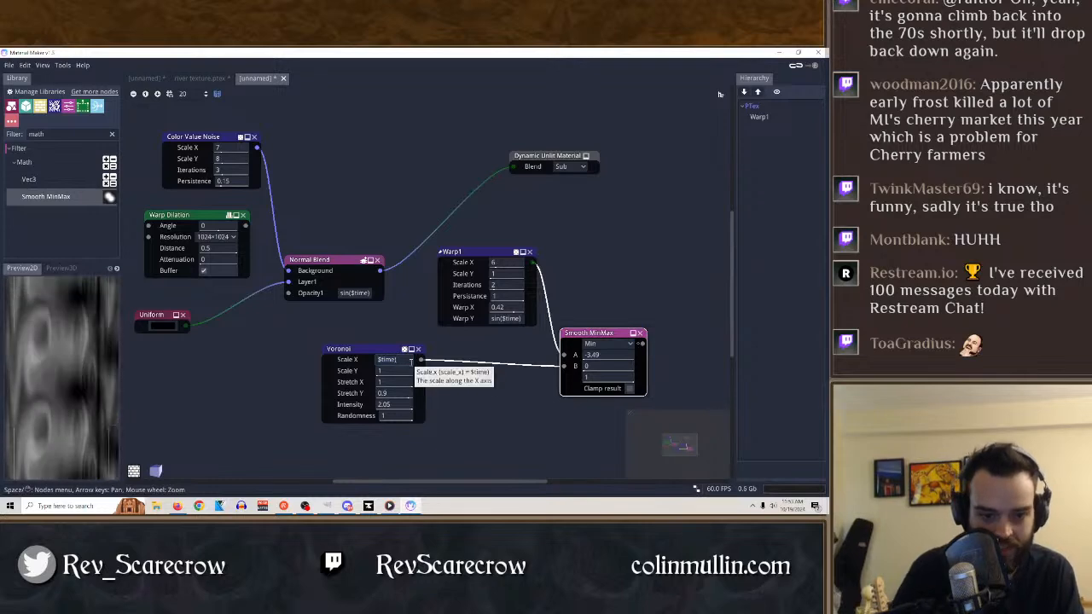
{"action": "key", "text": "Return"}
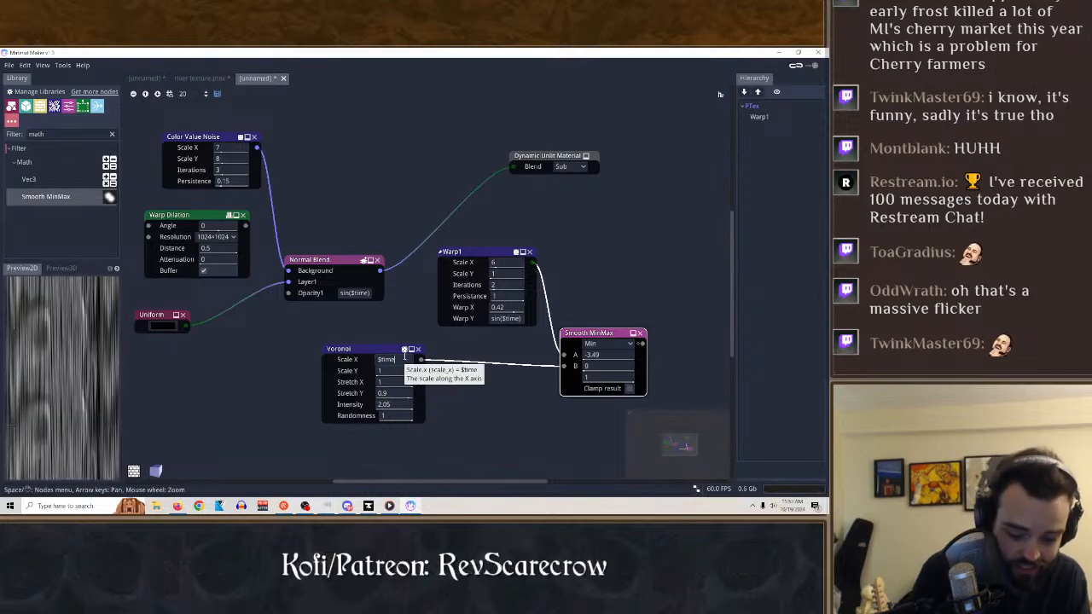
{"action": "type", "text": "0"}
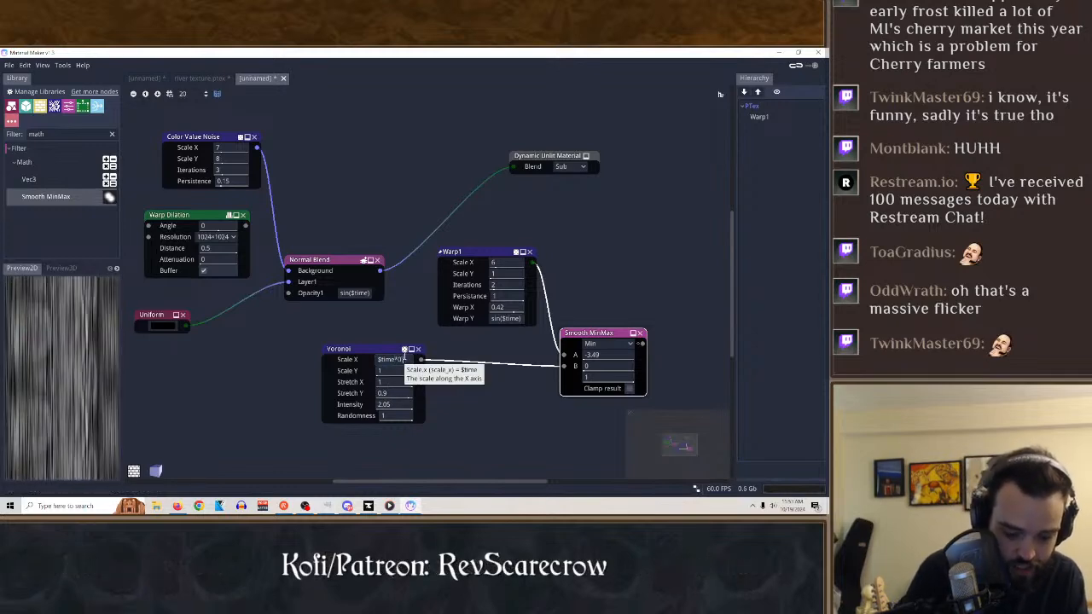
{"action": "type", "text": ".01"}
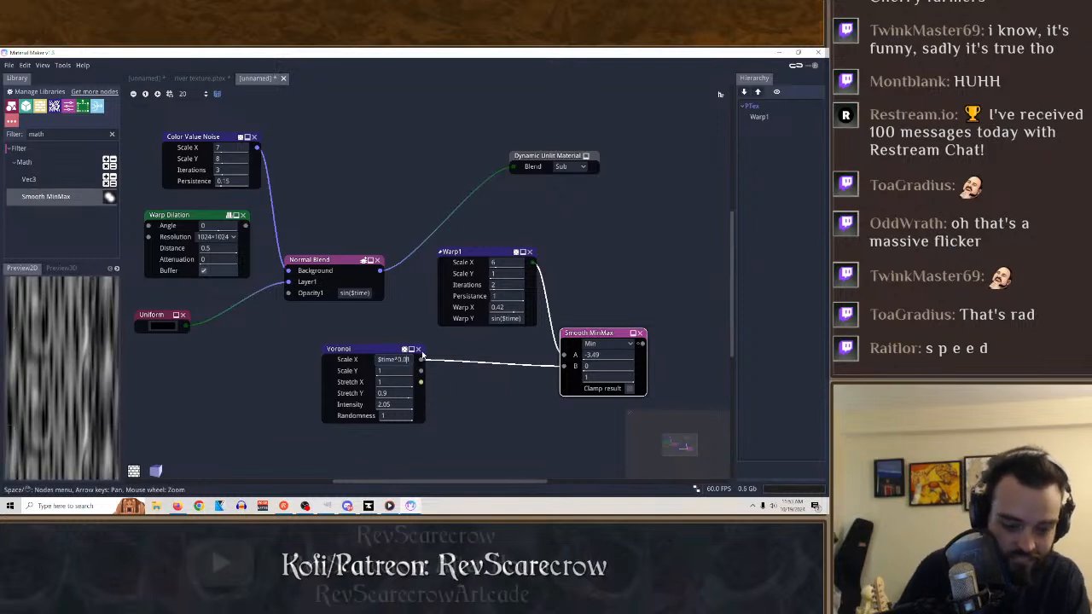
{"action": "type", "text": "0"}
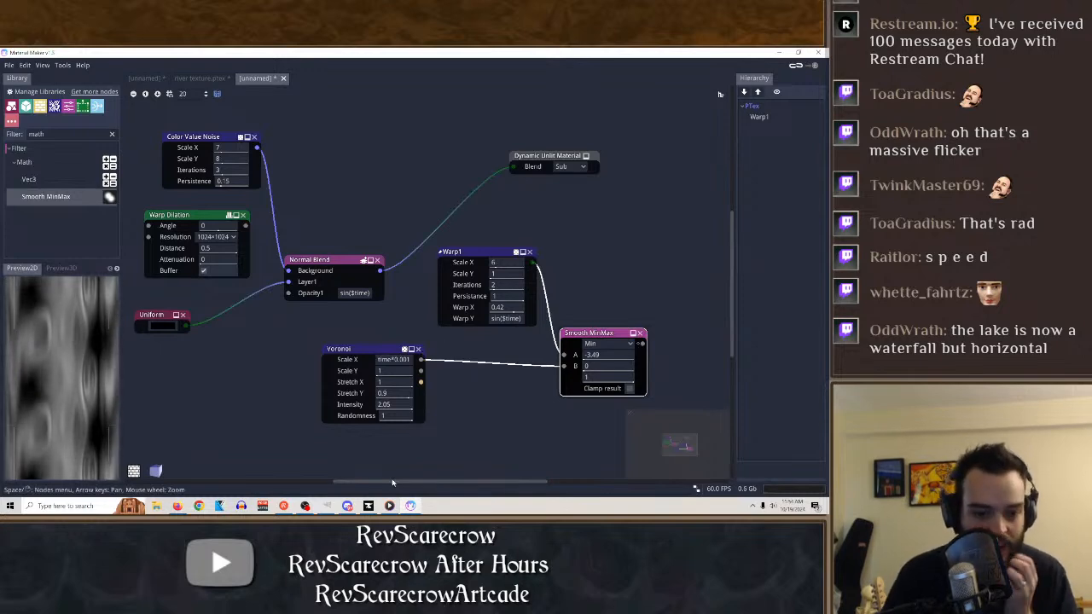
Switch to Godot and open the No Fish project from the project manager.
{"action": "left_click", "coordinate": [780, 53]}
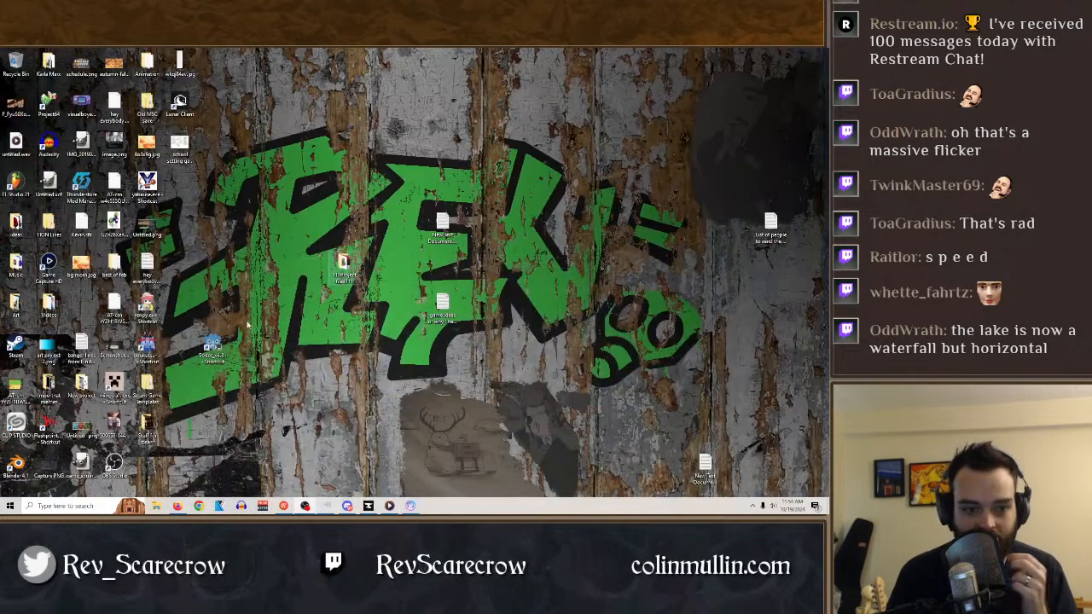
{"action": "double_click", "coordinate": [213, 350]}
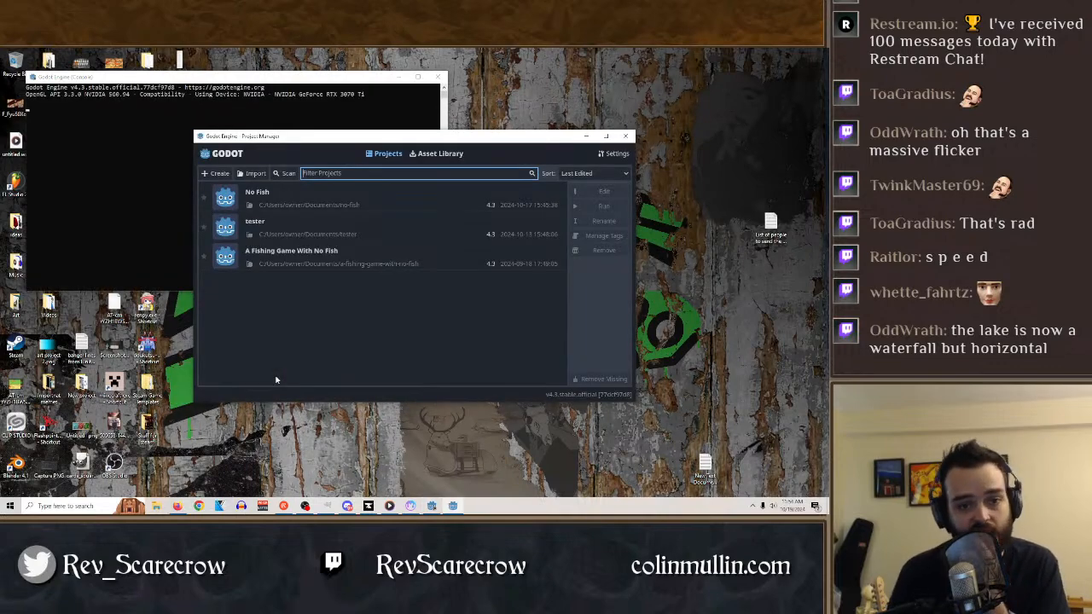
{"action": "double_click", "coordinate": [265, 196]}
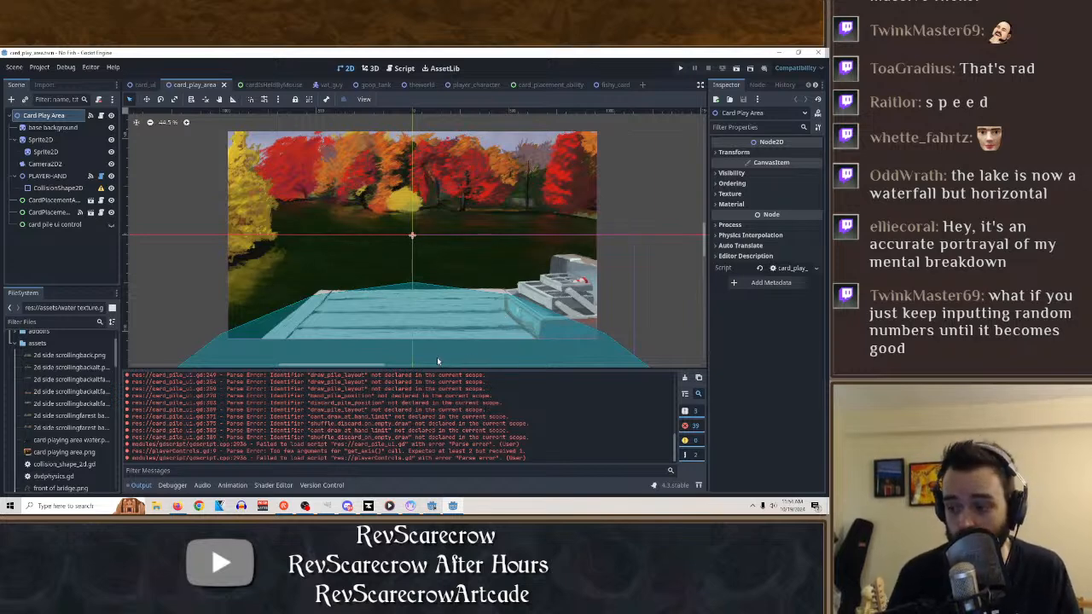
Run the goop_tank scene to view its animated tank, and close the game window.
{"action": "left_click", "coordinate": [364, 85]}
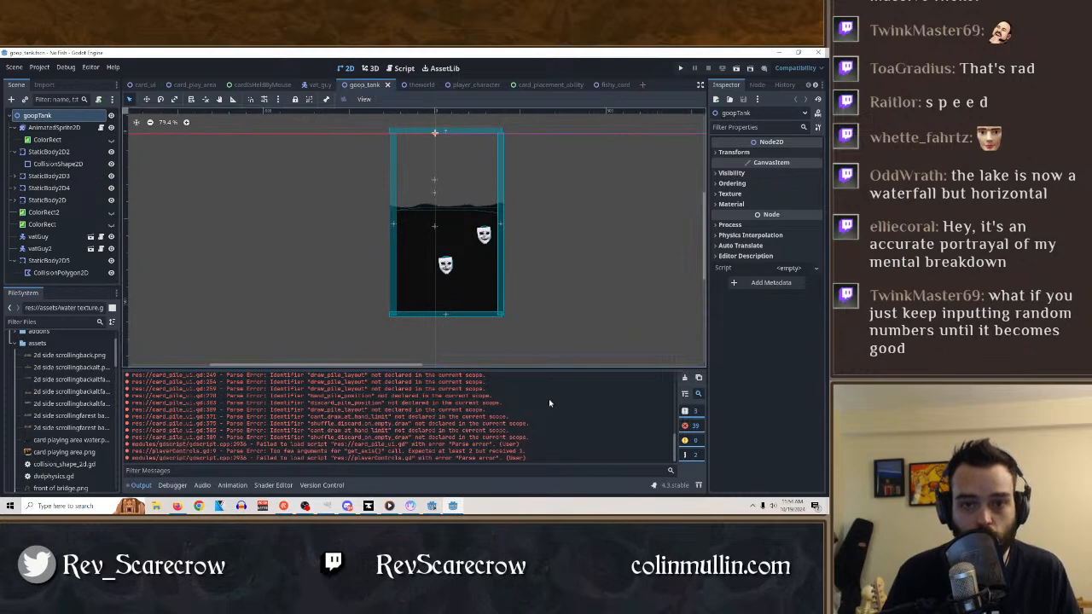
{"action": "key", "text": "ctrl+s"}
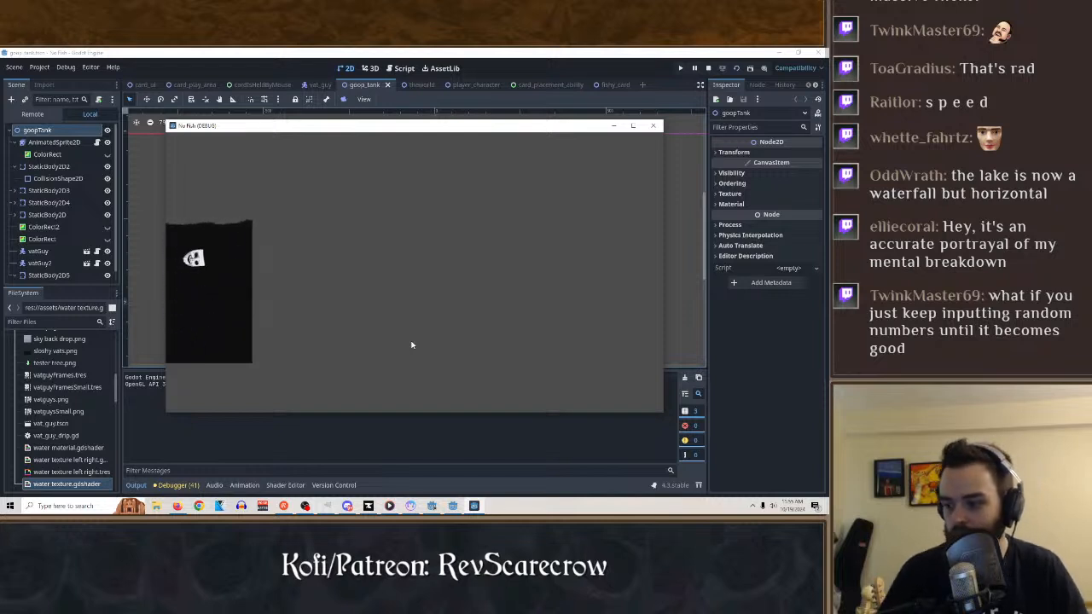
{"action": "left_click", "coordinate": [653, 128]}
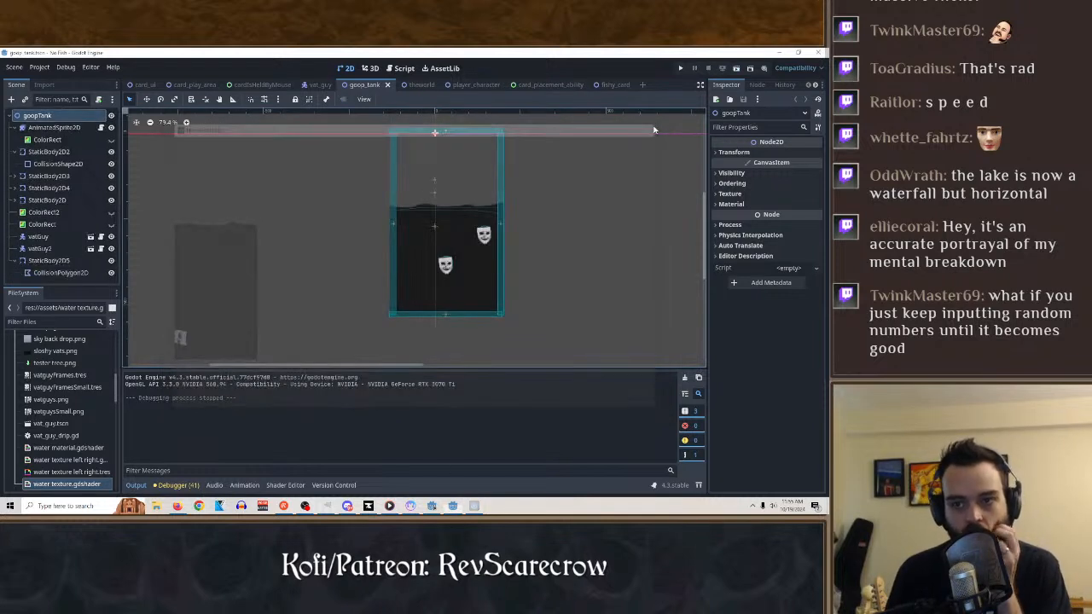
Switch from Godot back to the node graph in Material Maker.
{"action": "left_click", "coordinate": [432, 507]}
{"action": "left_click", "coordinate": [432, 507]}
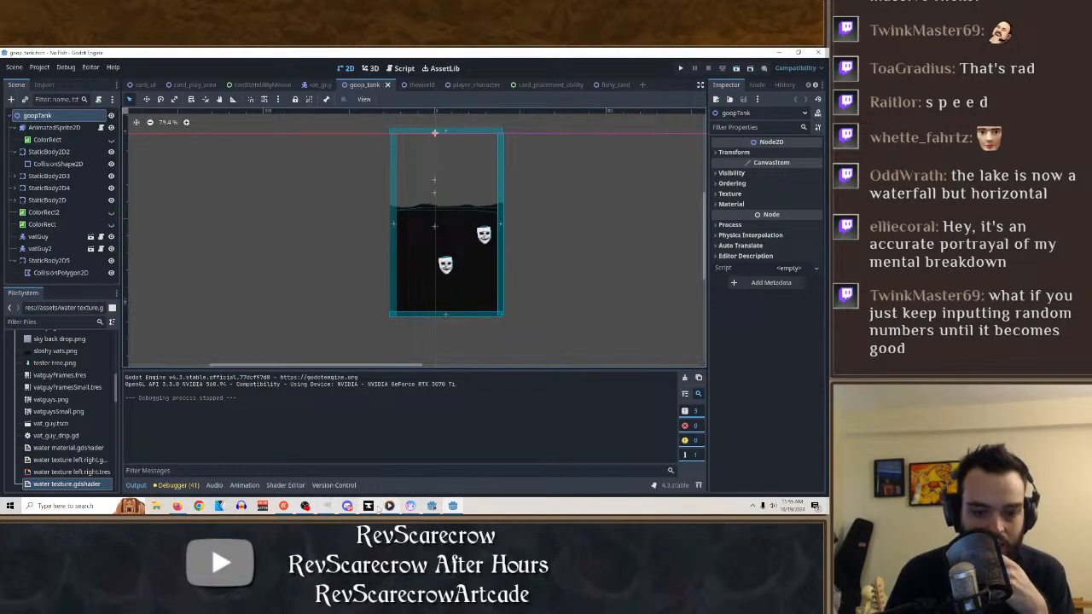
{"action": "left_click", "coordinate": [453, 506]}
{"action": "left_click", "coordinate": [732, 90]}
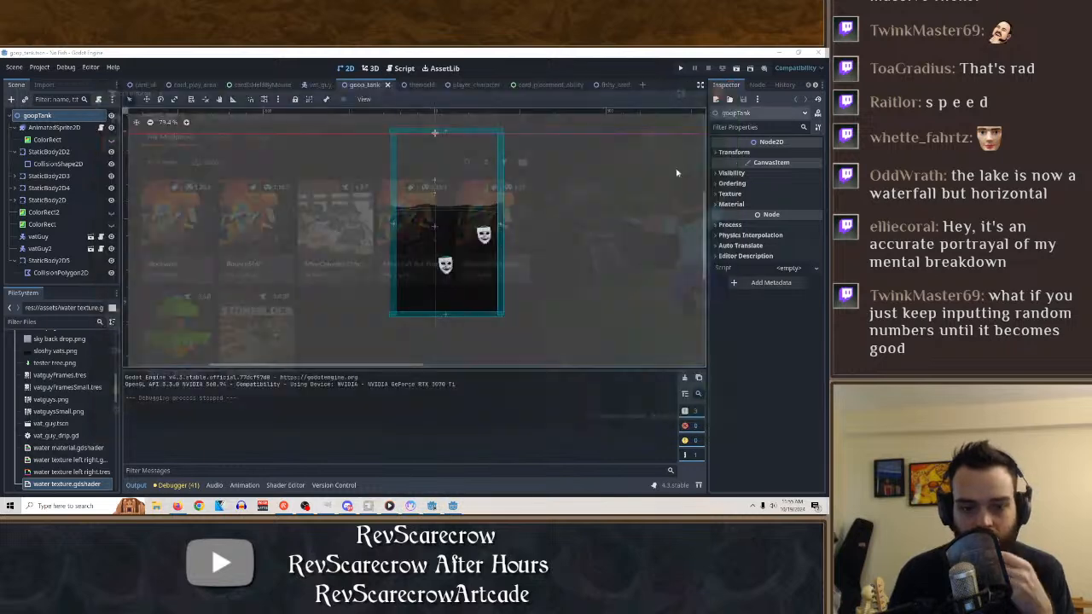
{"action": "key", "text": "alt+Tab"}
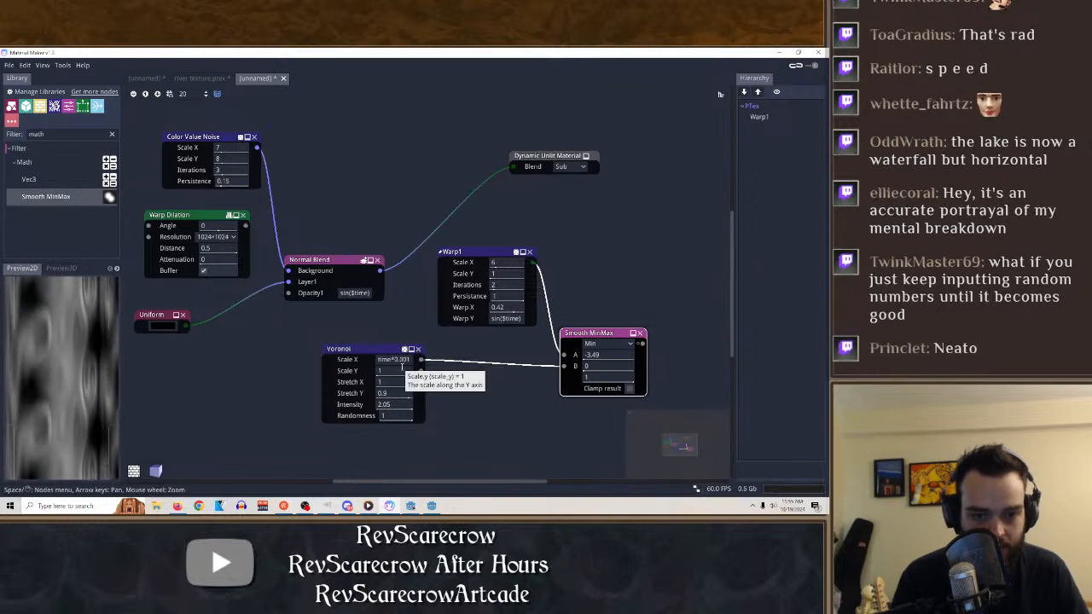
Replace the Voronoi Scale X expression with 2, and preview the Voronoi and Smooth MinMax outputs.
{"action": "key", "text": "BackSpace"}
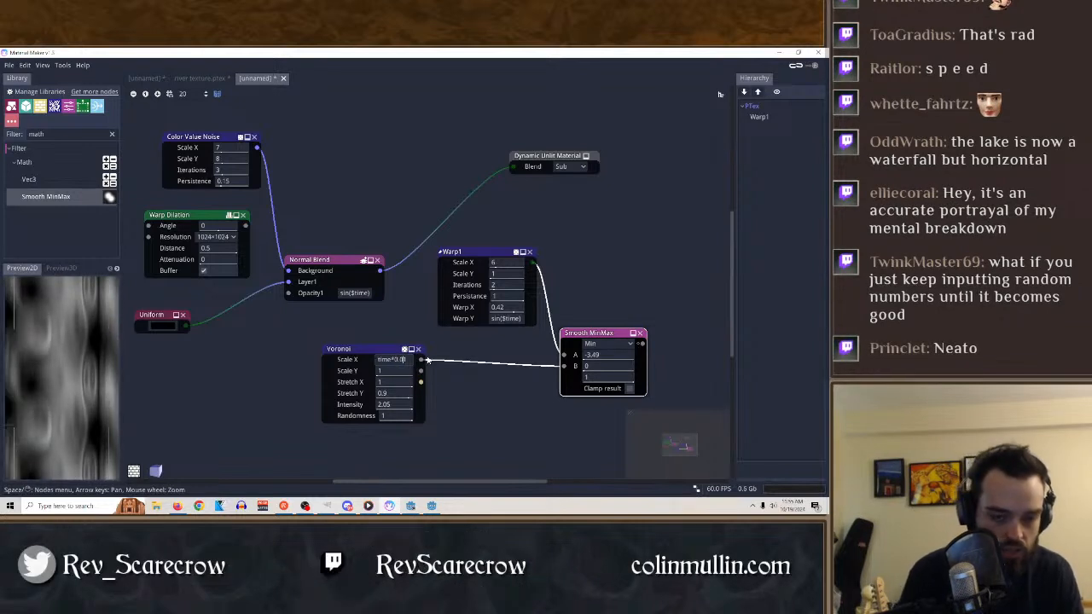
{"action": "key", "text": "BackSpace"}
{"action": "key", "text": "BackSpace"}
{"action": "key", "text": "BackSpace"}
{"action": "key", "text": "BackSpace"}
{"action": "key", "text": "BackSpace"}
{"action": "key", "text": "BackSpace"}
{"action": "type", "text": "1"}
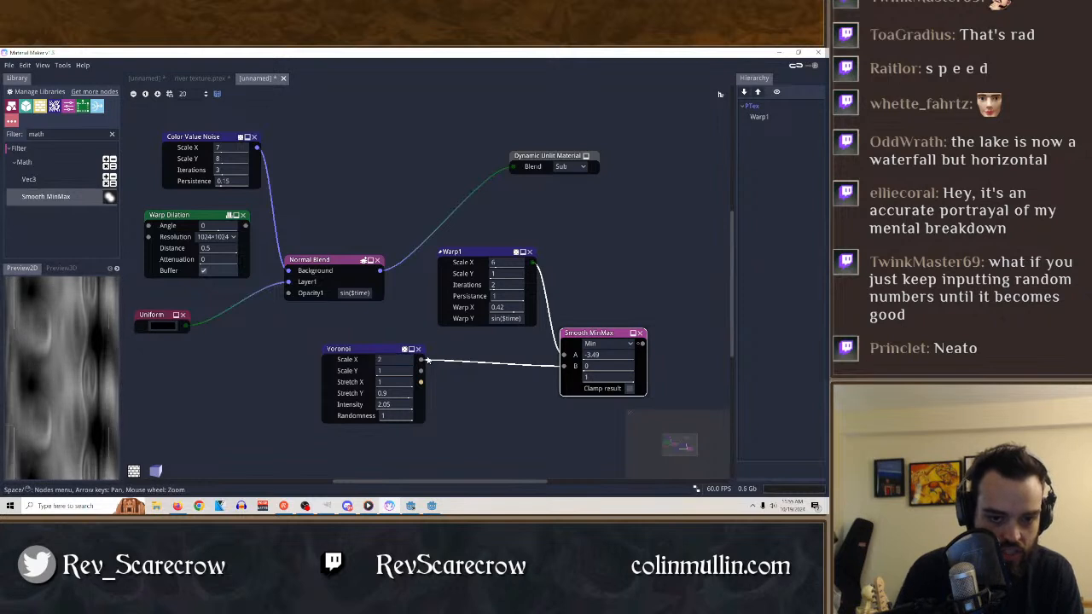
{"action": "left_click", "coordinate": [347, 350]}
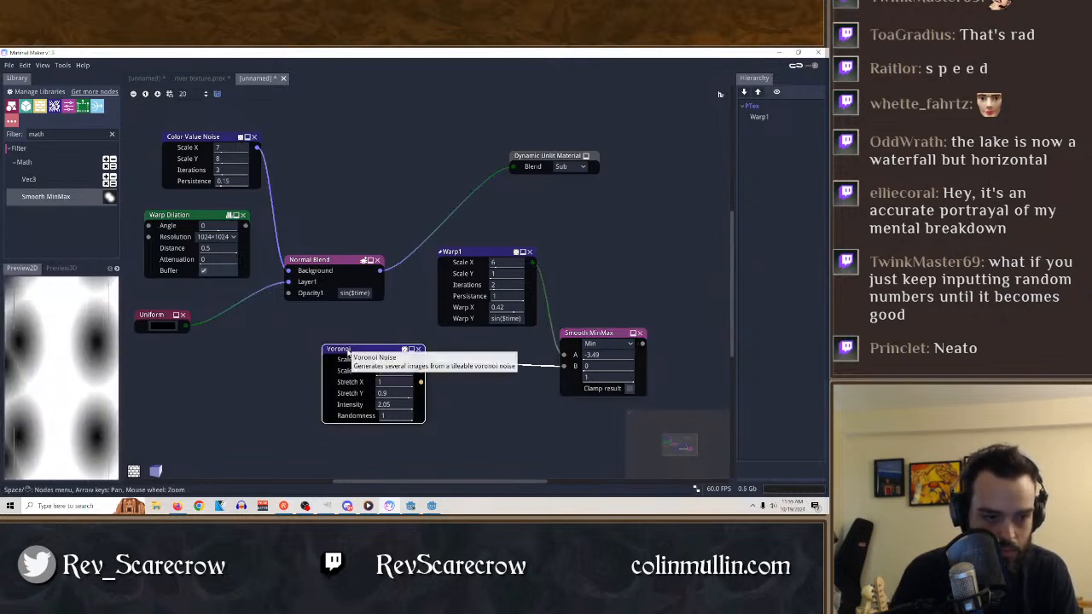
{"action": "left_click", "coordinate": [478, 395]}
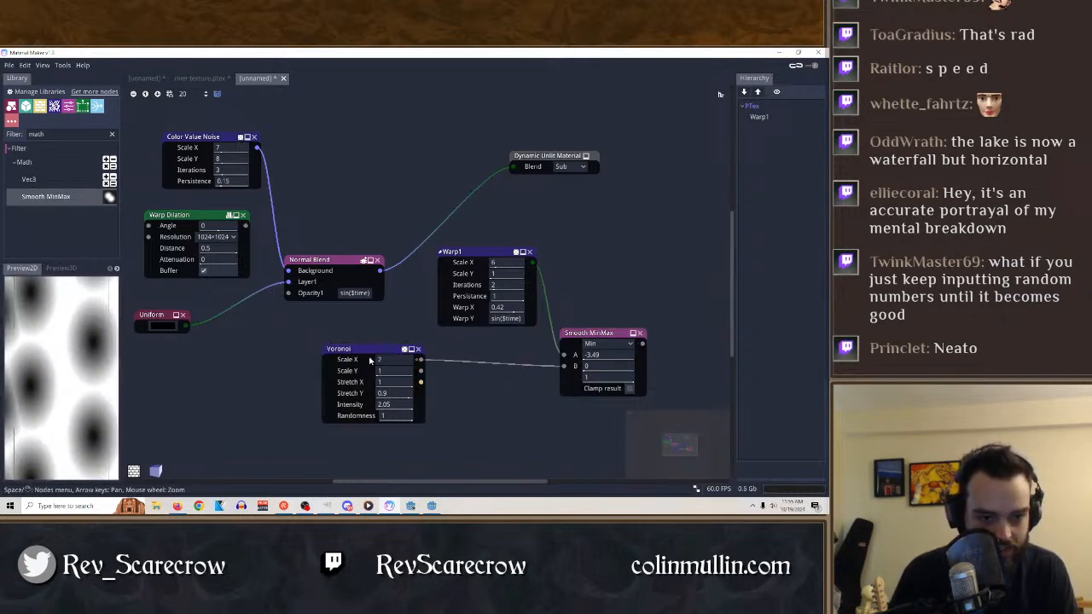
{"action": "left_click", "coordinate": [415, 359]}
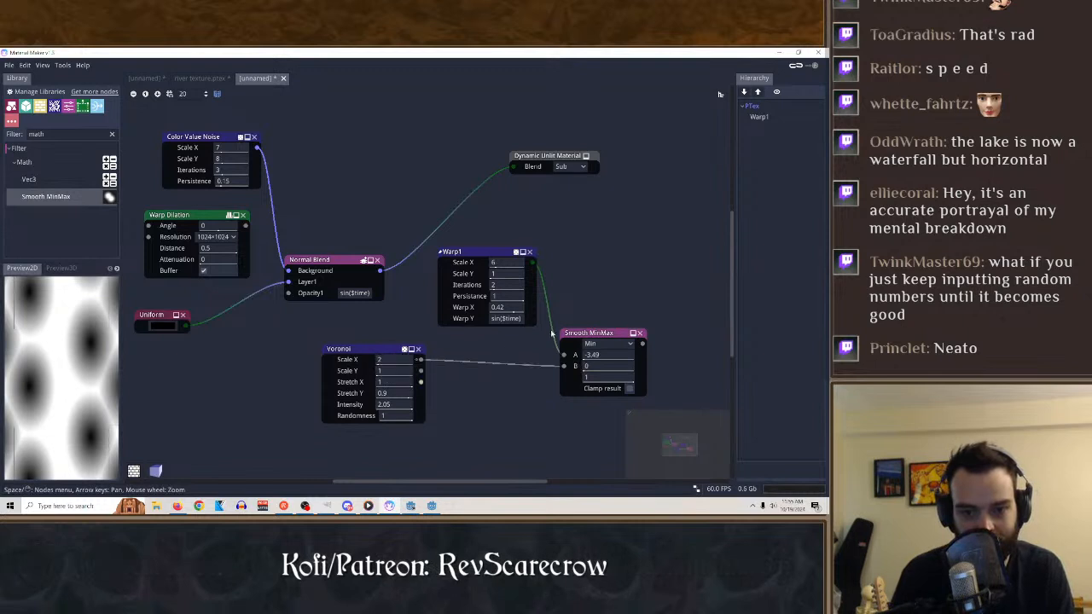
{"action": "left_click", "coordinate": [585, 335]}
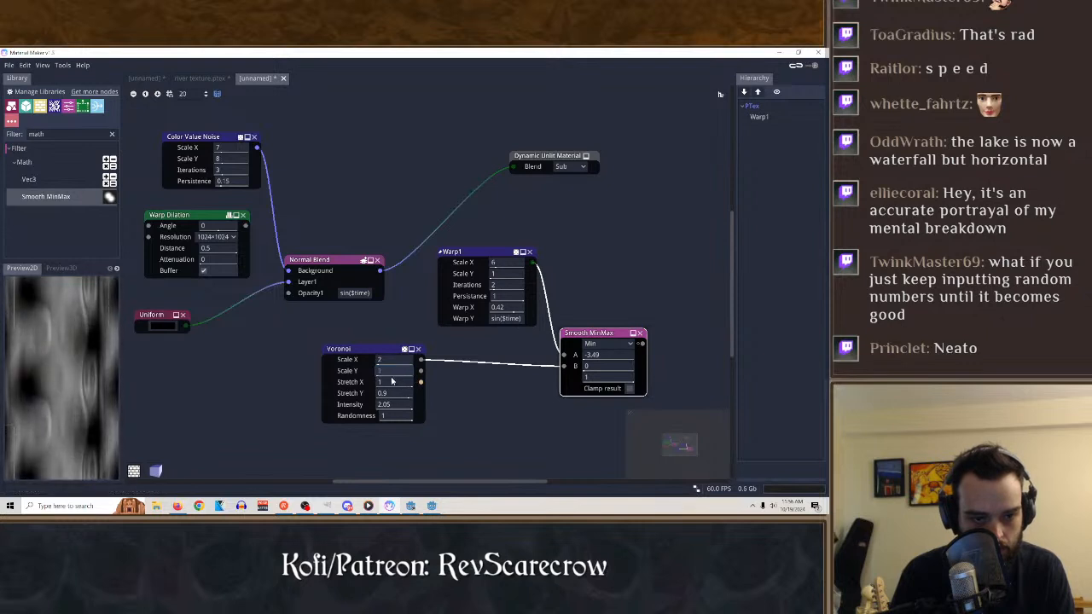
Adjust the Voronoi node's Stretch X and set it to the expression $time.
{"action": "left_click_drag", "start_coordinate": [396, 383], "coordinate": [471, 385]}
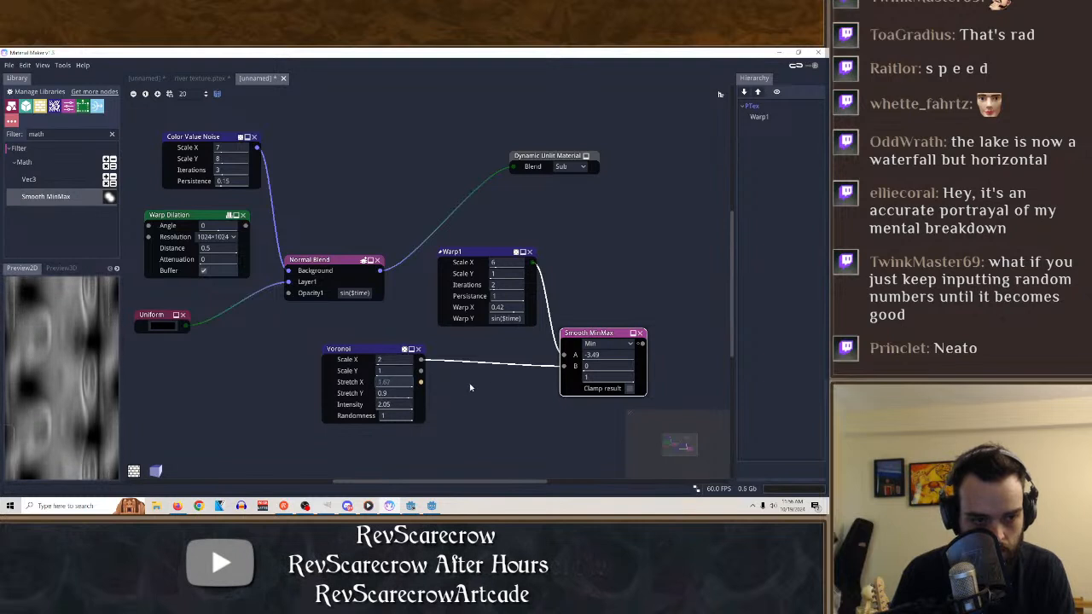
{"action": "left_click_drag", "start_coordinate": [540, 389], "coordinate": [438, 395]}
{"action": "left_click", "coordinate": [401, 384]}
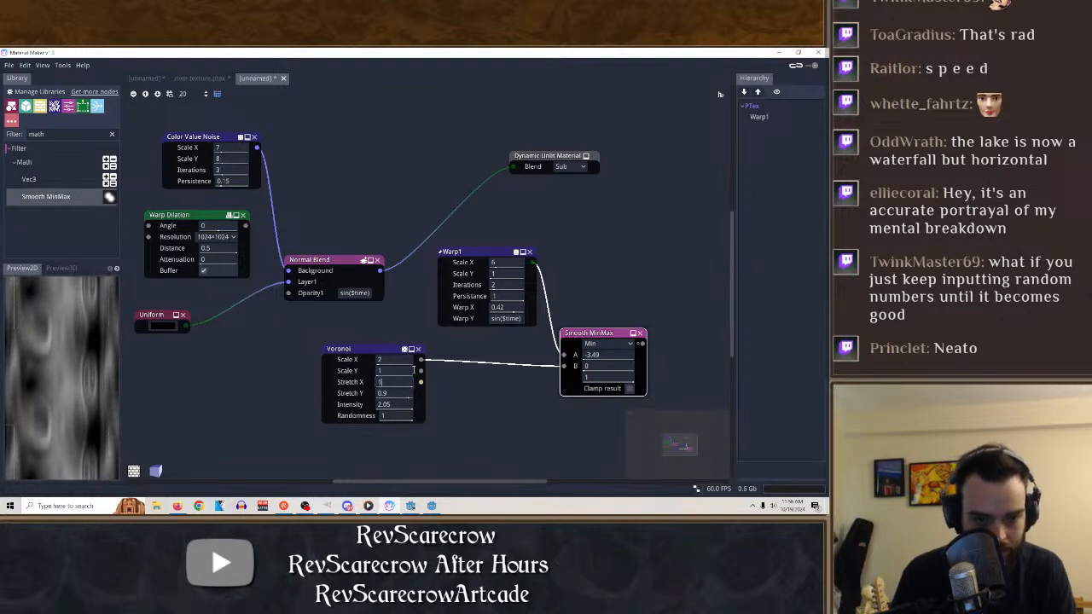
{"action": "type", "text": "1"}
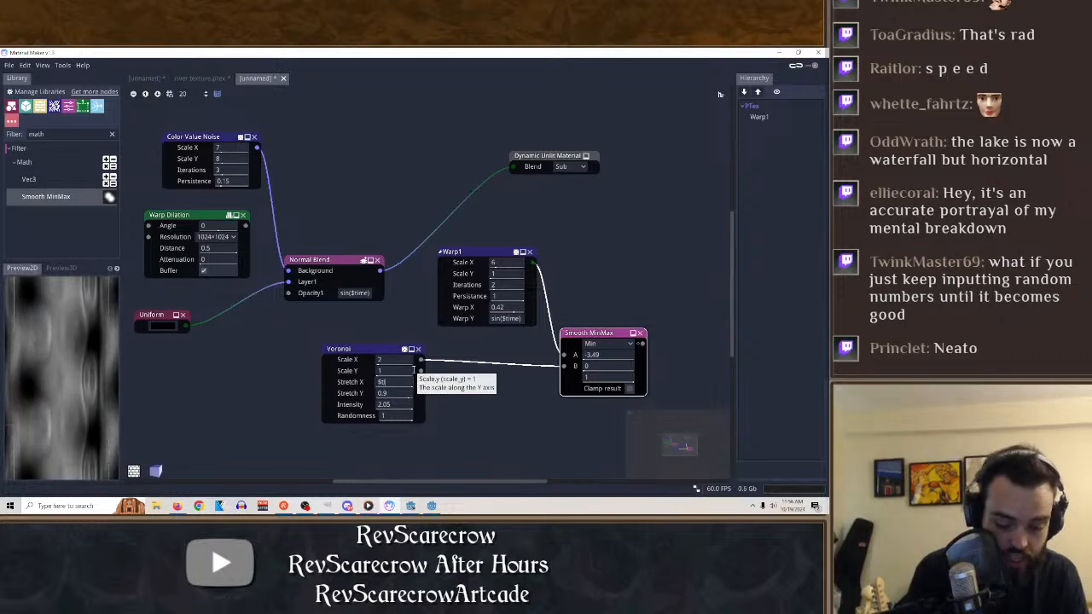
{"action": "key", "text": "BackSpace"}
{"action": "type", "text": "$time"}
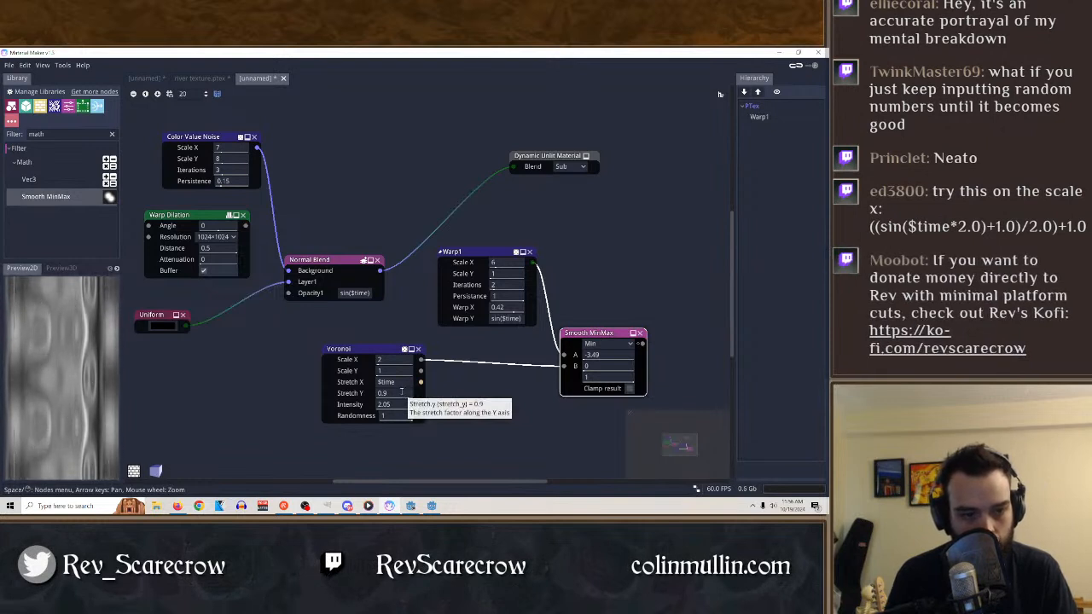
Set the Voronoi's Stretch Y to 0.07 and Intensity to 0.43, and preview the Voronoi and Smooth MinMax outputs.
{"action": "left_click_drag", "start_coordinate": [402, 392], "coordinate": [314, 398]}
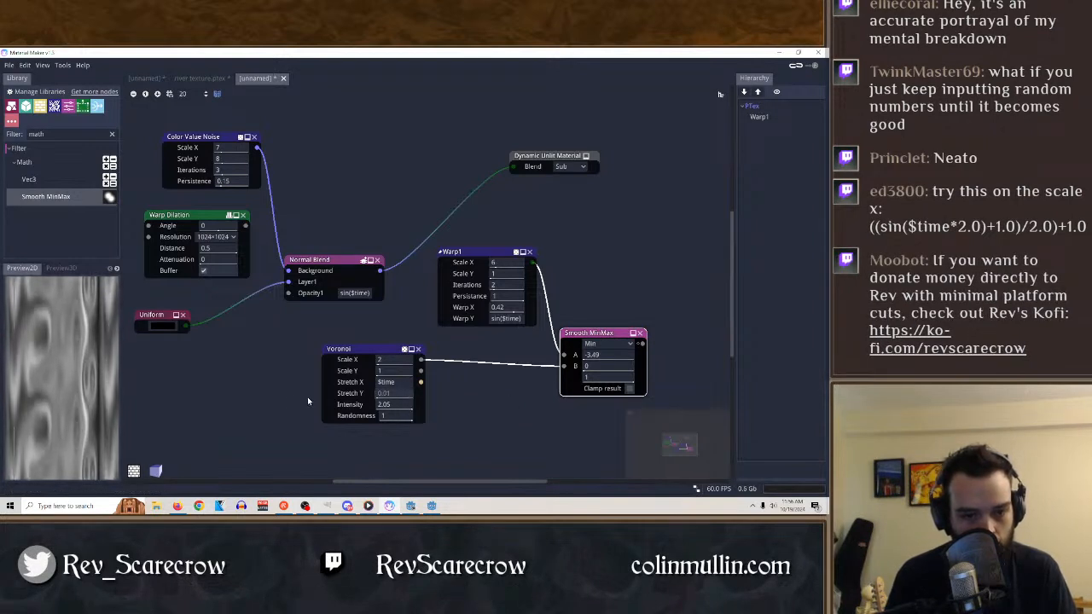
{"action": "left_click_drag", "start_coordinate": [508, 393], "coordinate": [353, 409]}
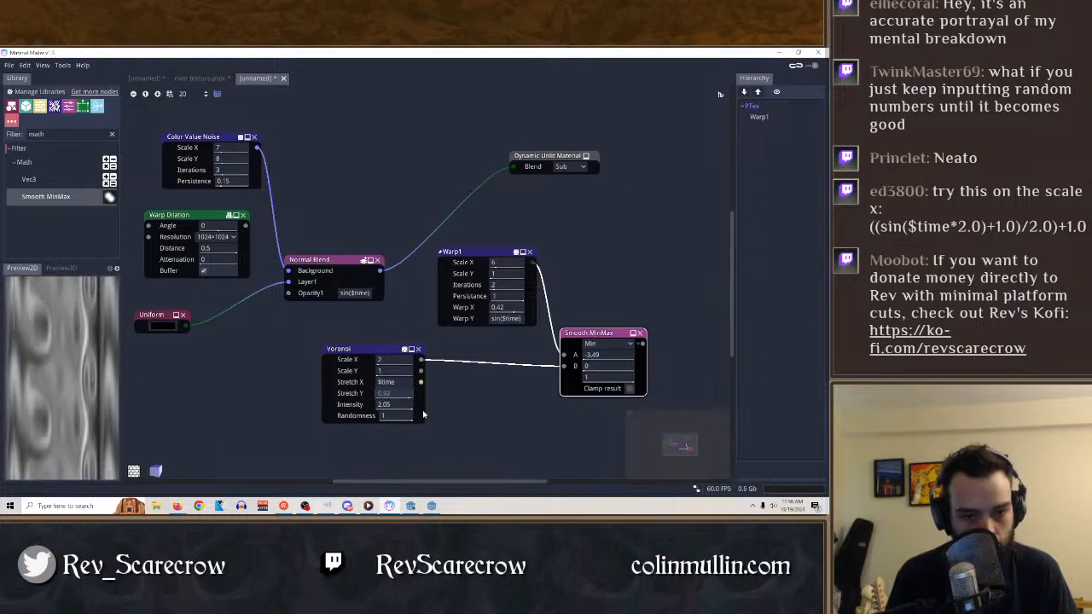
{"action": "left_click_drag", "start_coordinate": [424, 415], "coordinate": [376, 411]}
{"action": "left_click", "coordinate": [410, 353]}
{"action": "left_click_drag", "start_coordinate": [298, 407], "coordinate": [306, 412]}
{"action": "left_click_drag", "start_coordinate": [392, 395], "coordinate": [317, 402]}
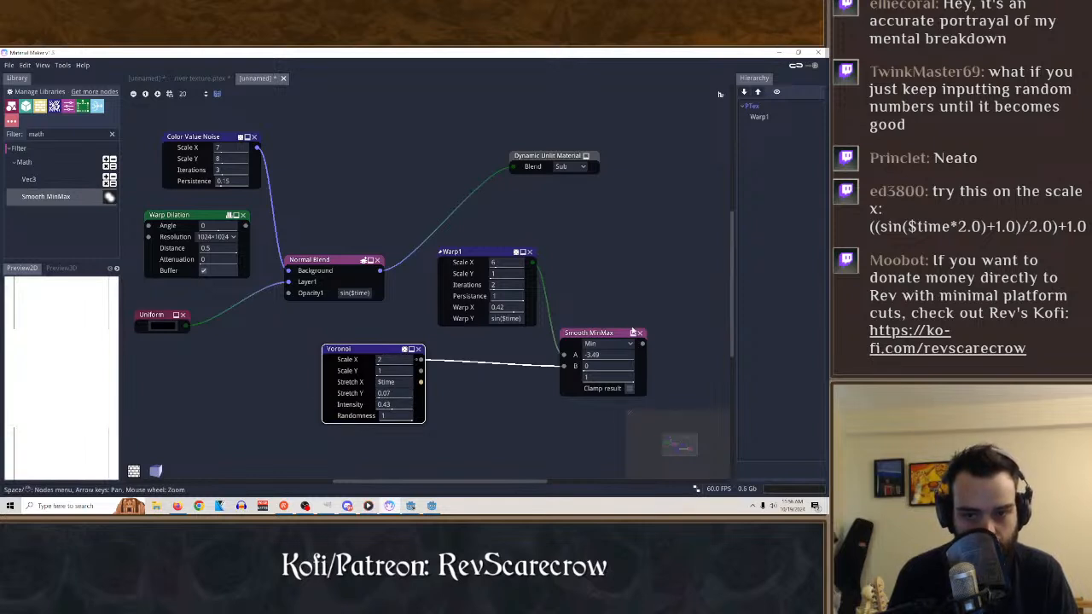
{"action": "left_click", "coordinate": [612, 334]}
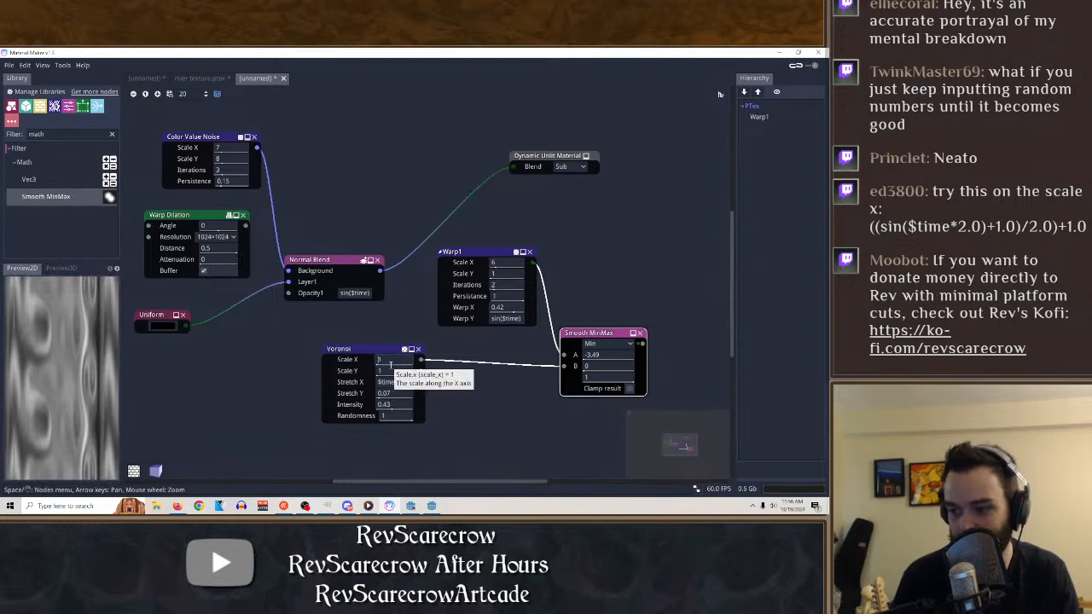
Set the Voronoi's Scale X to the expression ((sin($time*(2.0)+1/2)+1.
{"action": "type", "text": "(("}
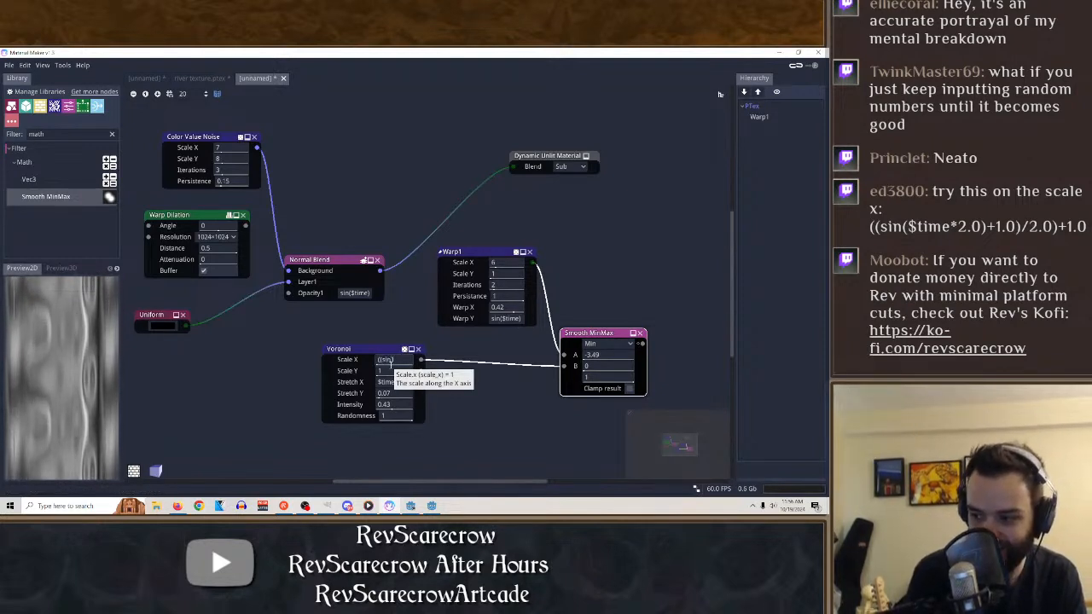
{"action": "type", "text": "sin("}
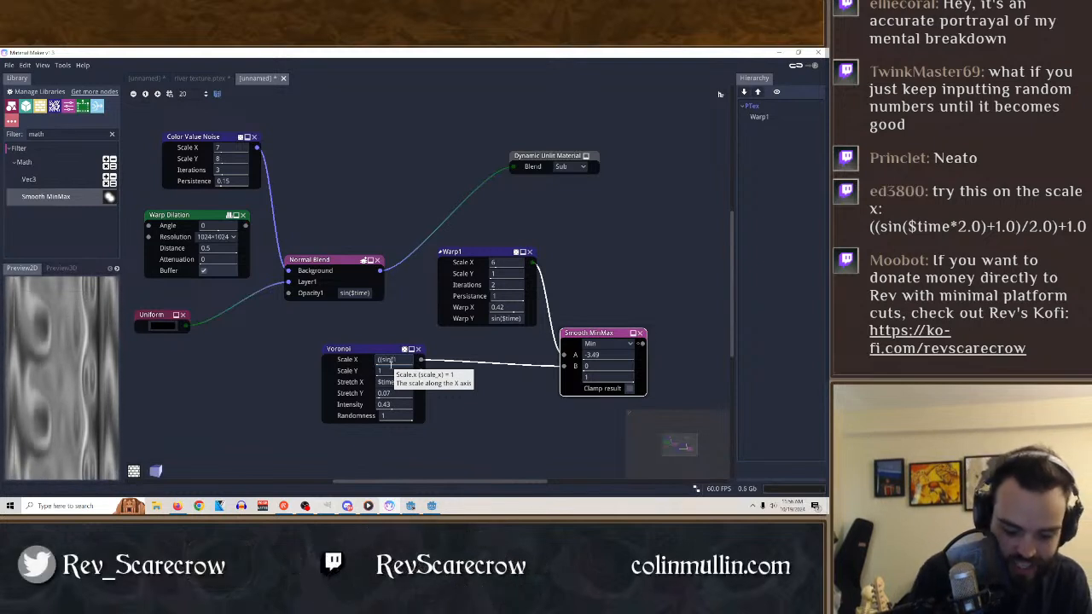
{"action": "type", "text": "$time"}
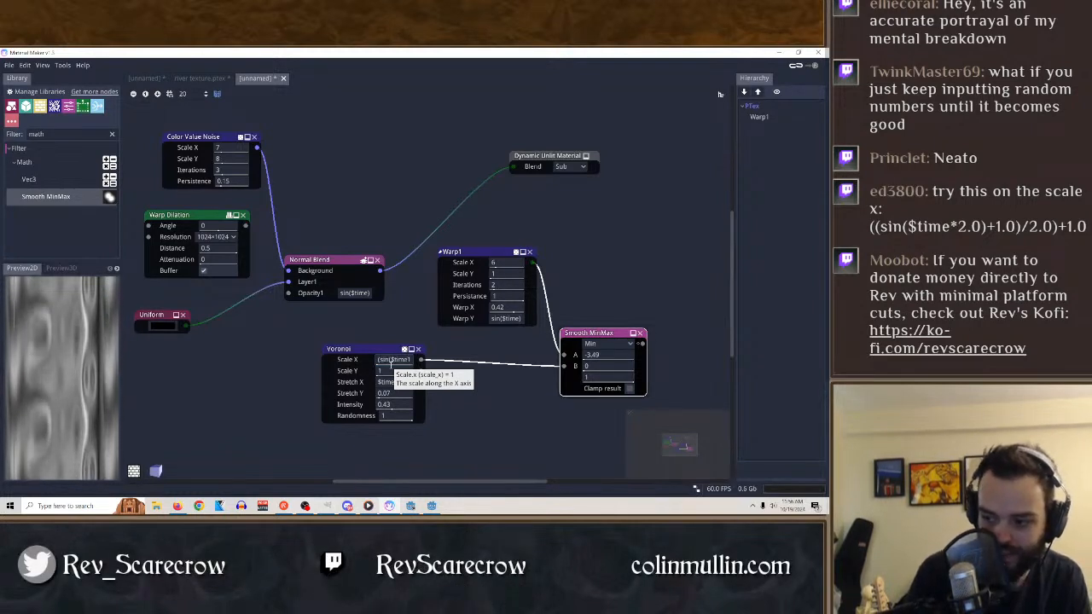
{"action": "type", "text": "*2.0"}
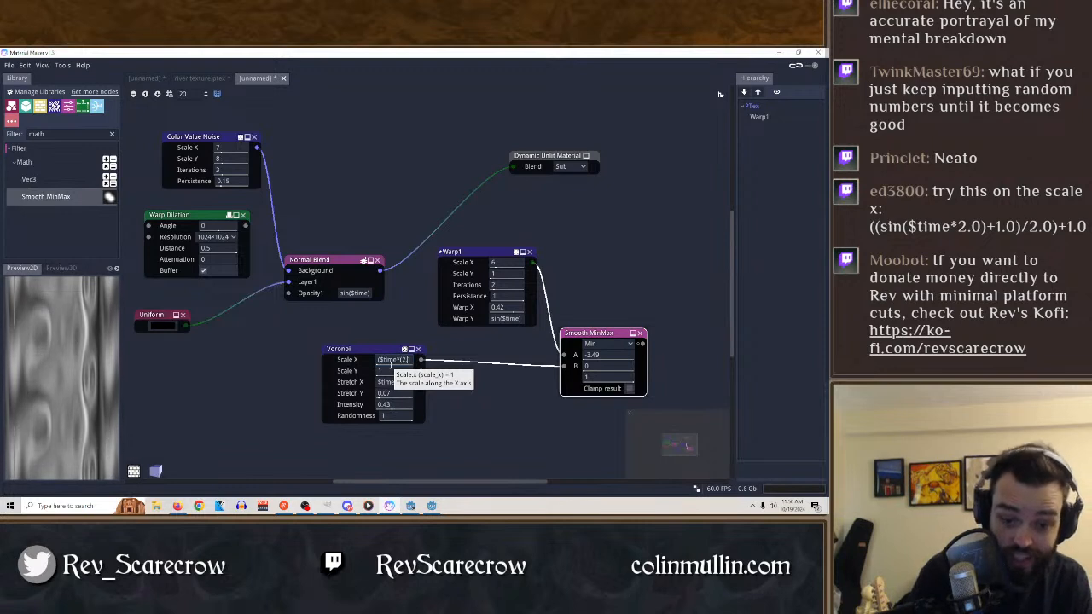
{"action": "type", "text": ")"}
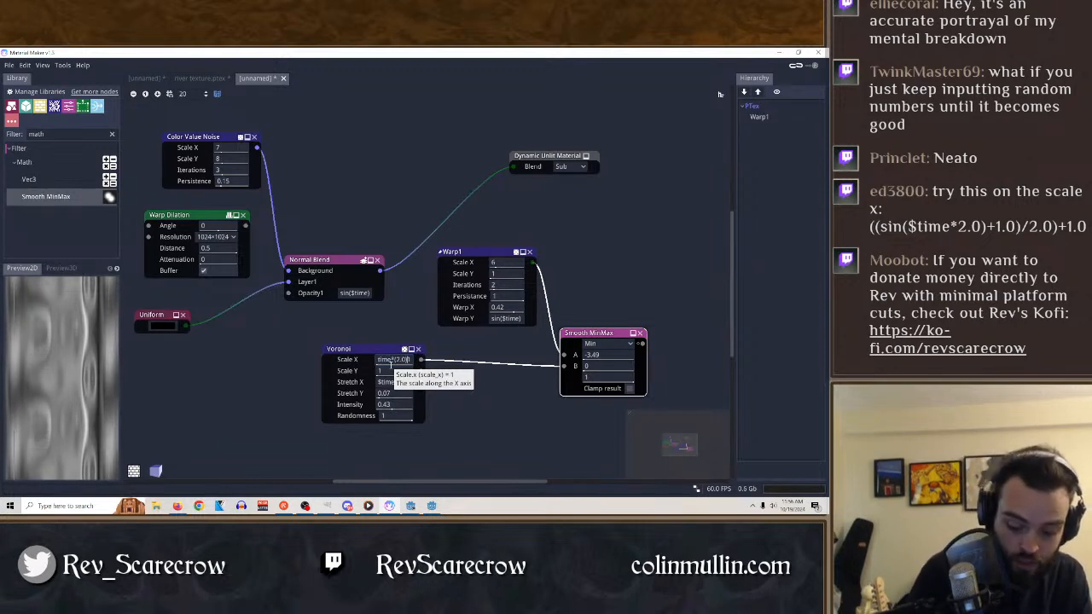
{"action": "type", "text": "+1"}
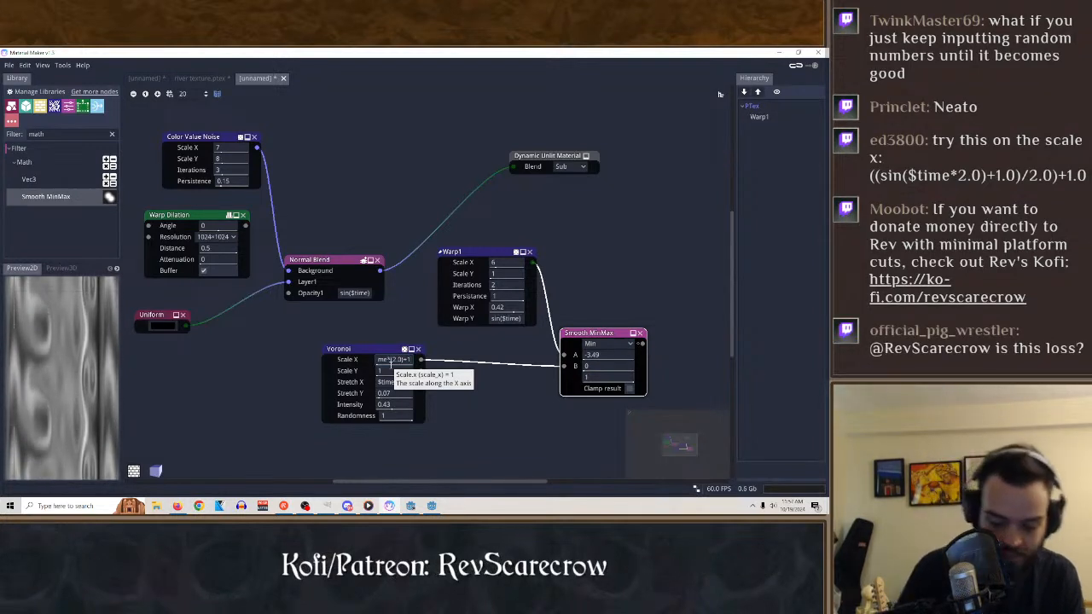
{"action": "type", "text": "/"}
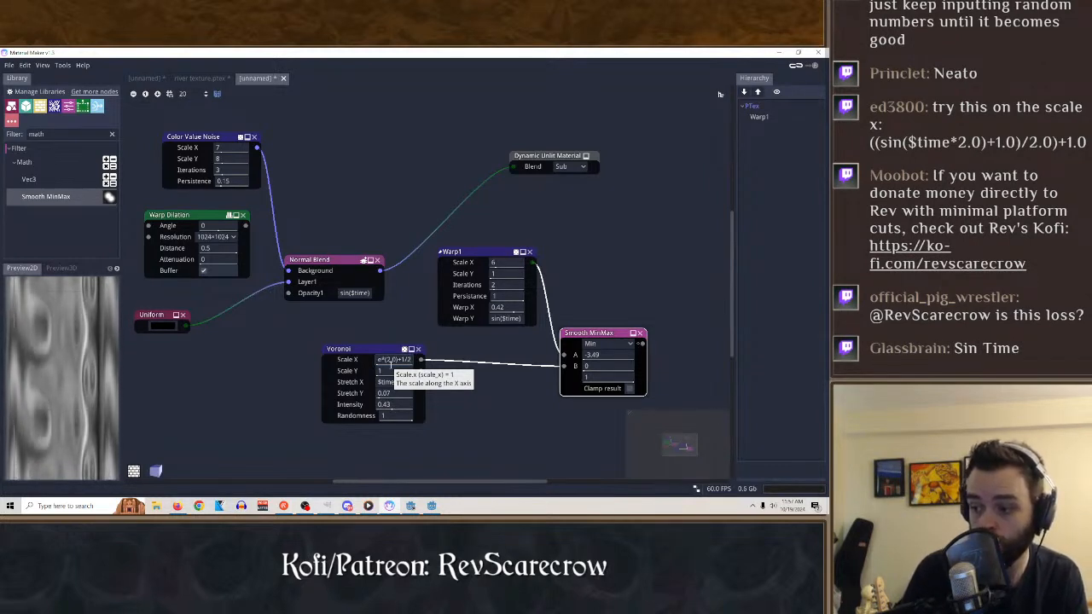
{"action": "type", "text": "2)"}
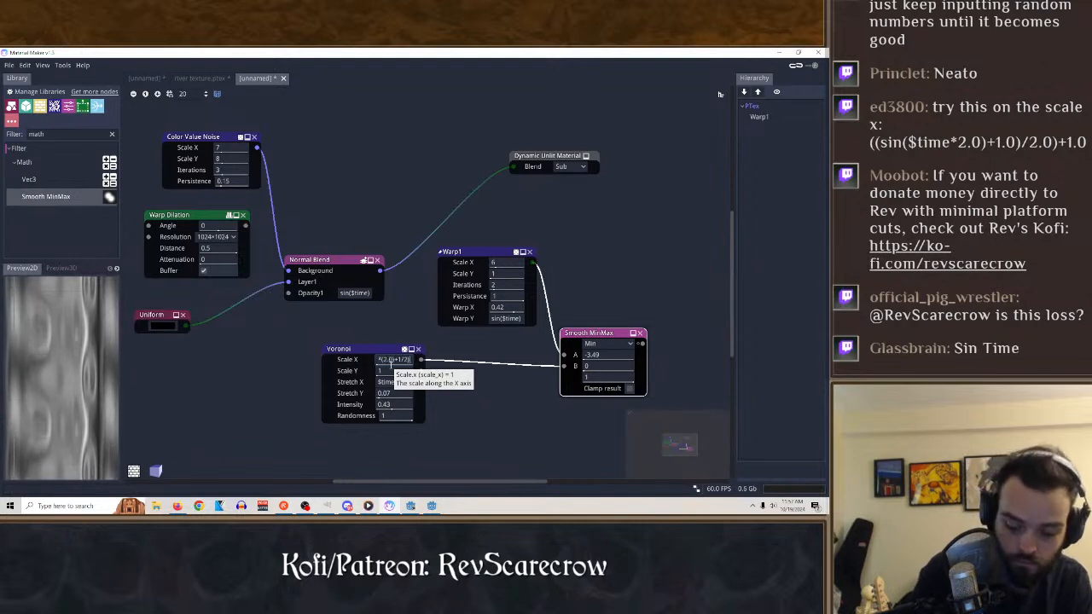
{"action": "type", "text": "+1"}
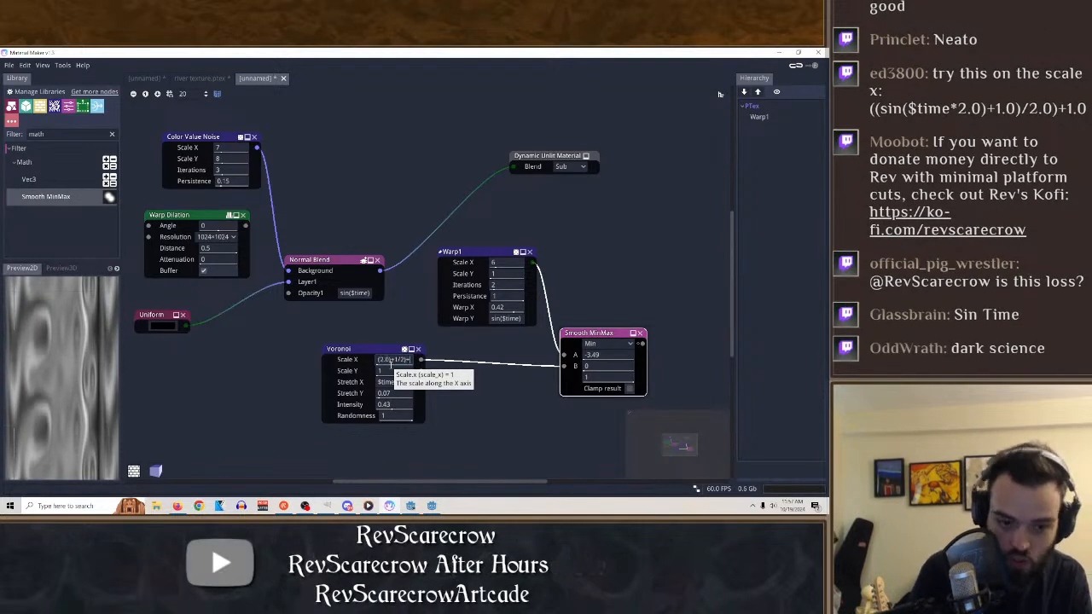
{"action": "key", "text": "Return"}
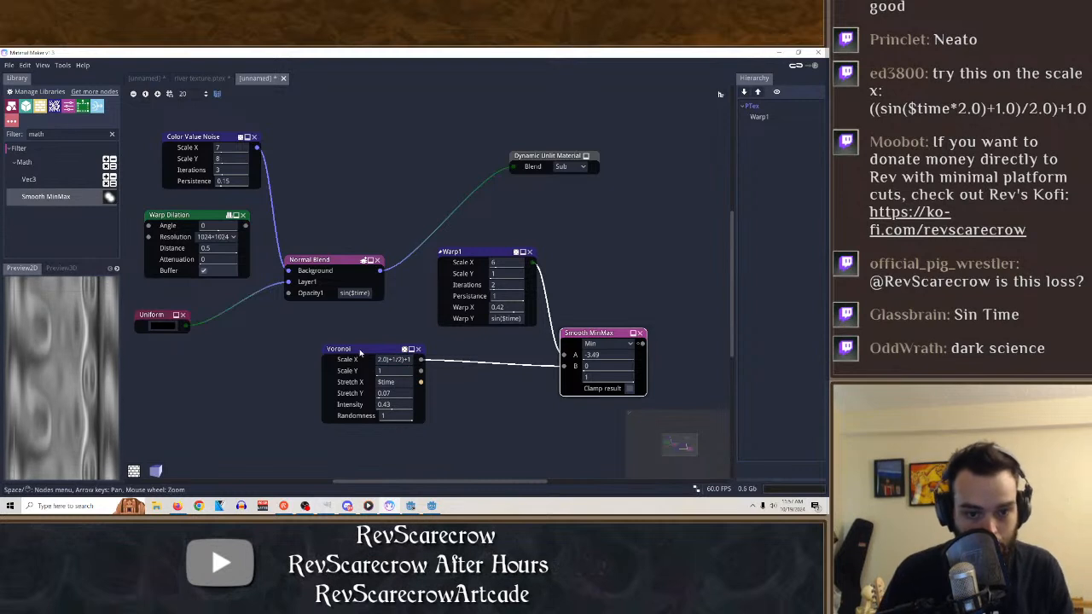
Replace the Voronoi's Stretch X expression with 1.
{"action": "left_click", "coordinate": [388, 381]}
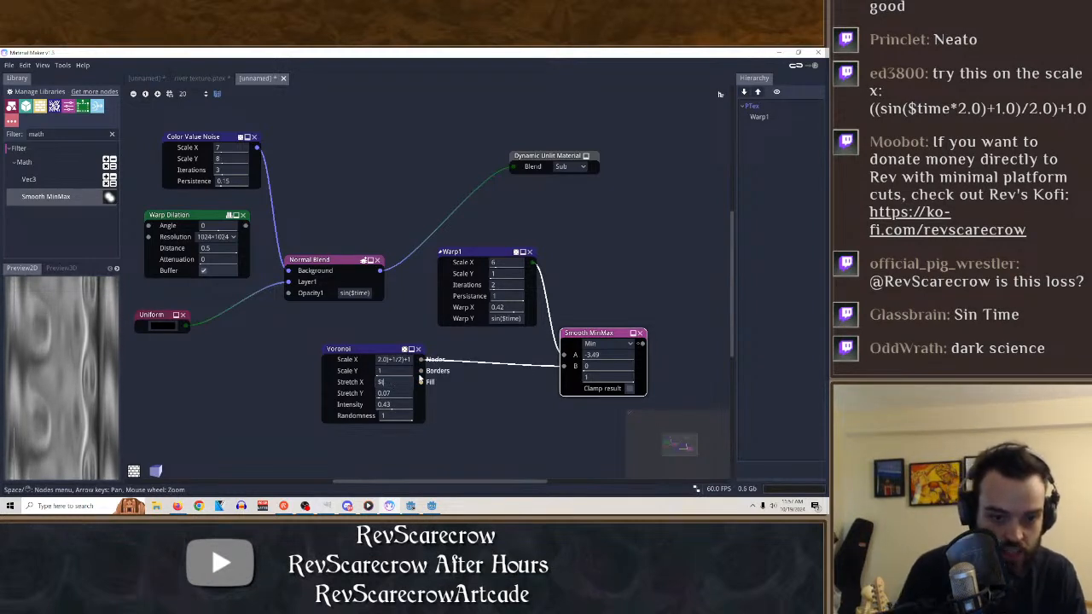
{"action": "type", "text": "1"}
{"action": "key", "text": "Return"}
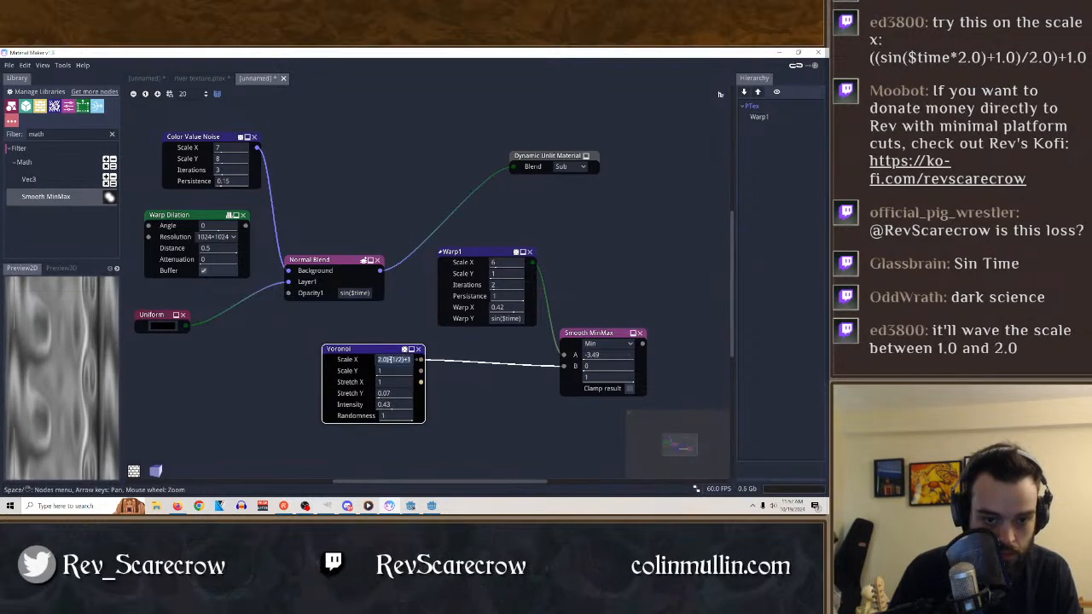
Read through the Voronoi's full Scale X expression to check it.
{"action": "key", "text": "Left"}
{"action": "key", "text": "Left"}
{"action": "key", "text": "Left"}
{"action": "key", "text": "Left"}
{"action": "key", "text": "Left"}
{"action": "key", "text": "Left"}
{"action": "key", "text": "Left"}
{"action": "key", "text": "Left"}
{"action": "key", "text": "Left"}
{"action": "key", "text": "Left"}
{"action": "key", "text": "Left"}
{"action": "key", "text": "Left"}
{"action": "key", "text": "Left"}
{"action": "key", "text": "Left"}
{"action": "key", "text": "Left"}
{"action": "key", "text": "Left"}
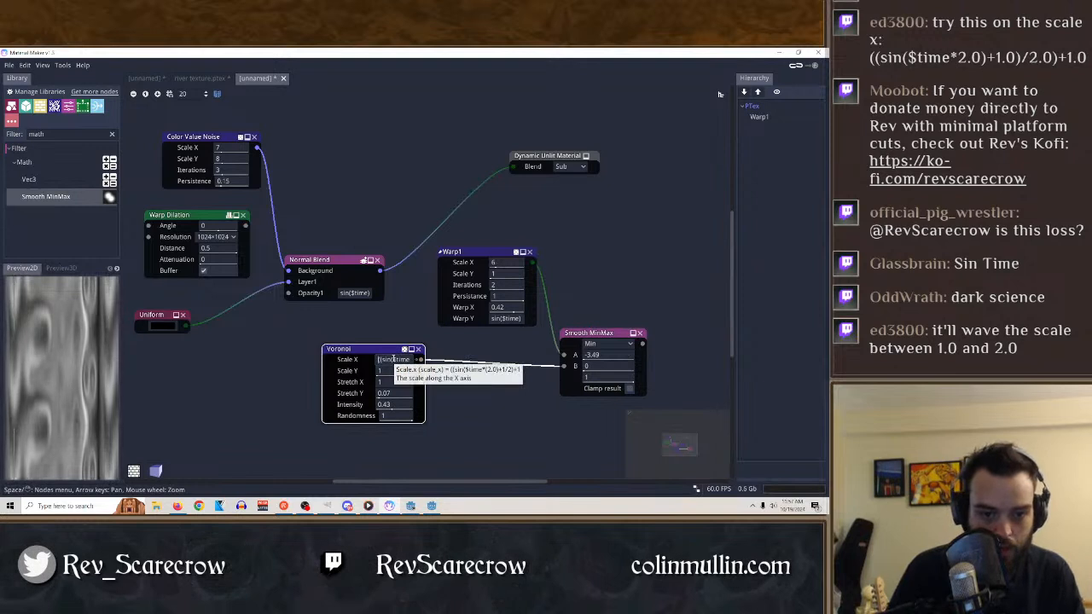
{"action": "key", "text": "Right"}
{"action": "key", "text": "Right"}
{"action": "key", "text": "Right"}
{"action": "key", "text": "Right"}
{"action": "key", "text": "Right"}
{"action": "key", "text": "Right"}
{"action": "key", "text": "Right"}
{"action": "key", "text": "Right"}
{"action": "key", "text": "Right"}
{"action": "key", "text": "Right"}
{"action": "key", "text": "Right"}
{"action": "key", "text": "Right"}
{"action": "key", "text": "Right"}
{"action": "key", "text": "Right"}
{"action": "key", "text": "Right"}
{"action": "key", "text": "Right"}
{"action": "key", "text": "Right"}
{"action": "key", "text": "Right"}
{"action": "key", "text": "Right"}
{"action": "key", "text": "Right"}
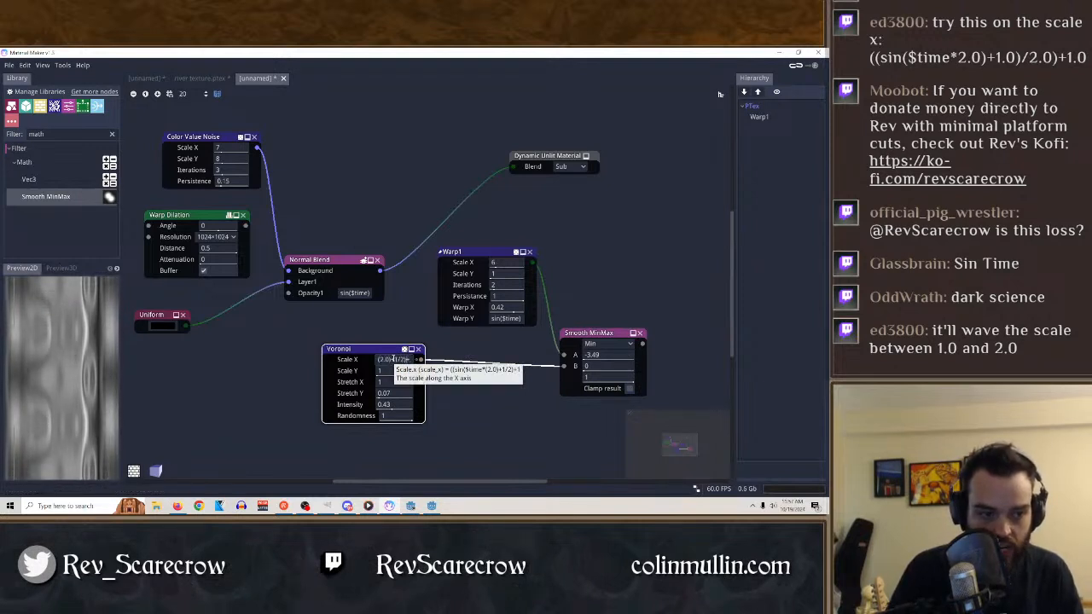
Preview the Smooth MinMax, Voronoi, Warp1 and Normal Blend nodes in turn to compare their outputs.
{"action": "left_click", "coordinate": [599, 333]}
{"action": "left_click", "coordinate": [361, 350]}
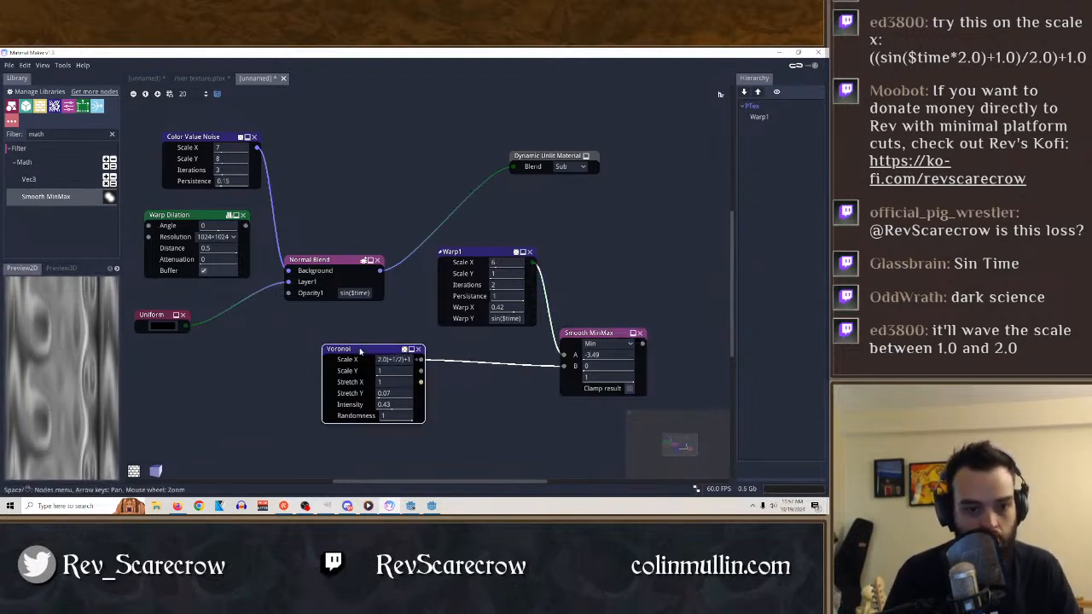
{"action": "left_click", "coordinate": [490, 257]}
{"action": "left_click", "coordinate": [339, 260]}
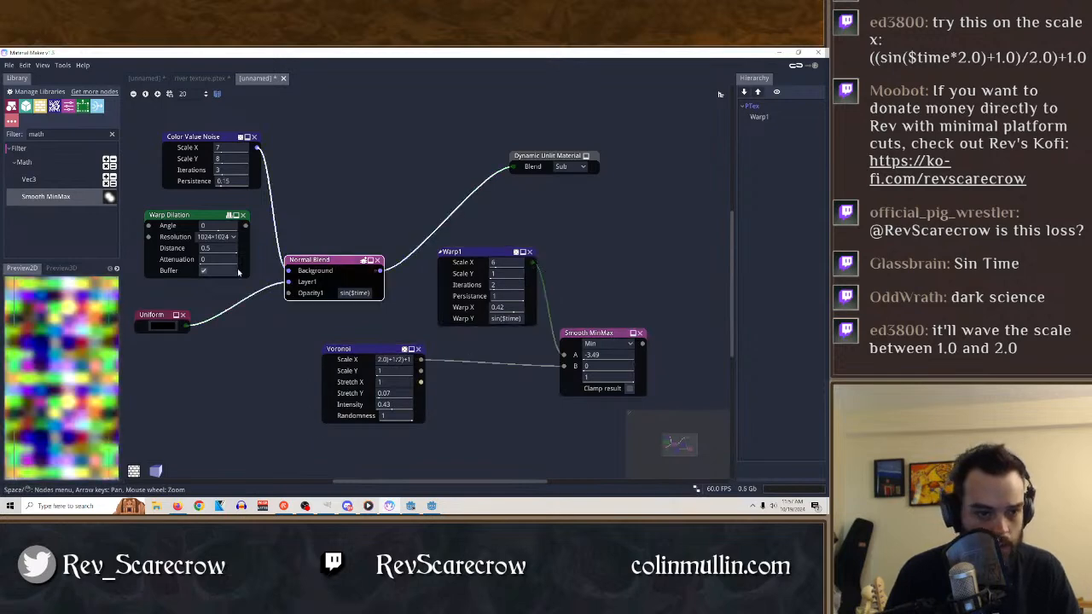
{"action": "left_click", "coordinate": [361, 356]}
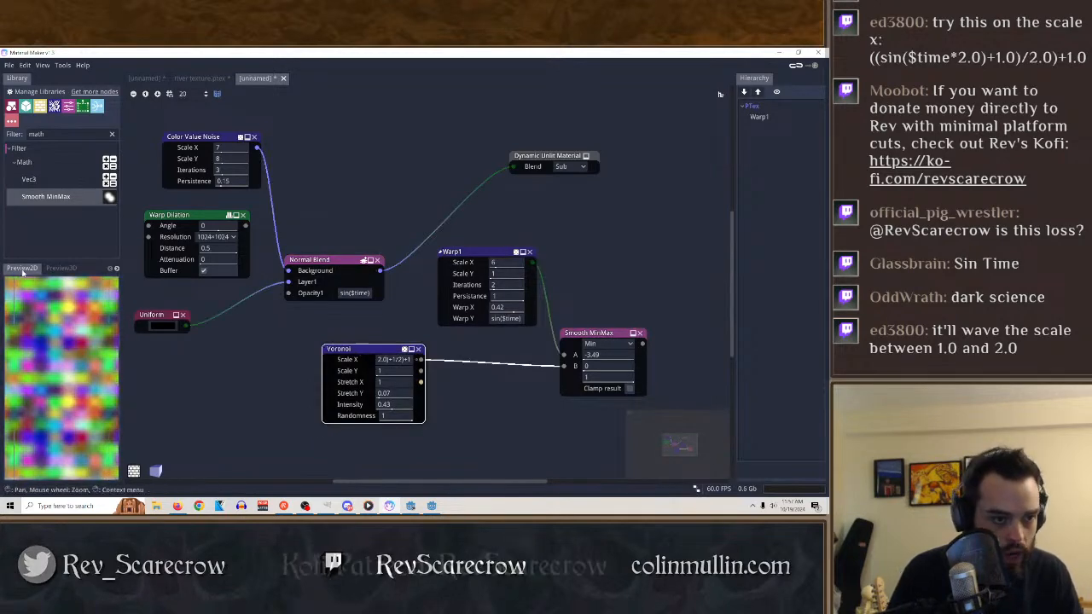
{"action": "left_click", "coordinate": [61, 268]}
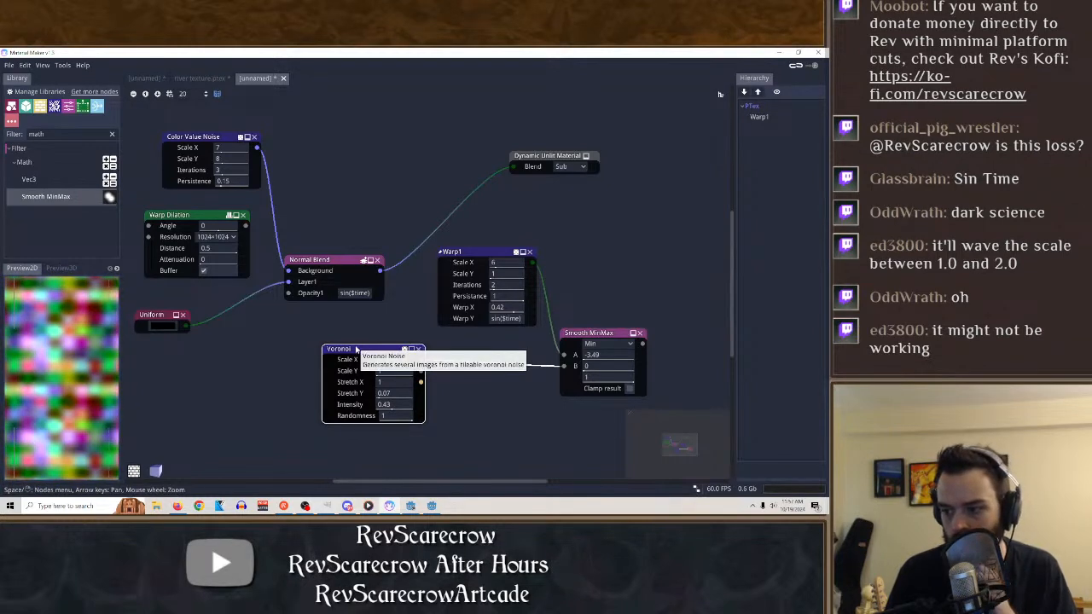
Delete the Voronoi node, and preview the Smooth MinMax and Warp1 outputs.
{"action": "left_click", "coordinate": [419, 350]}
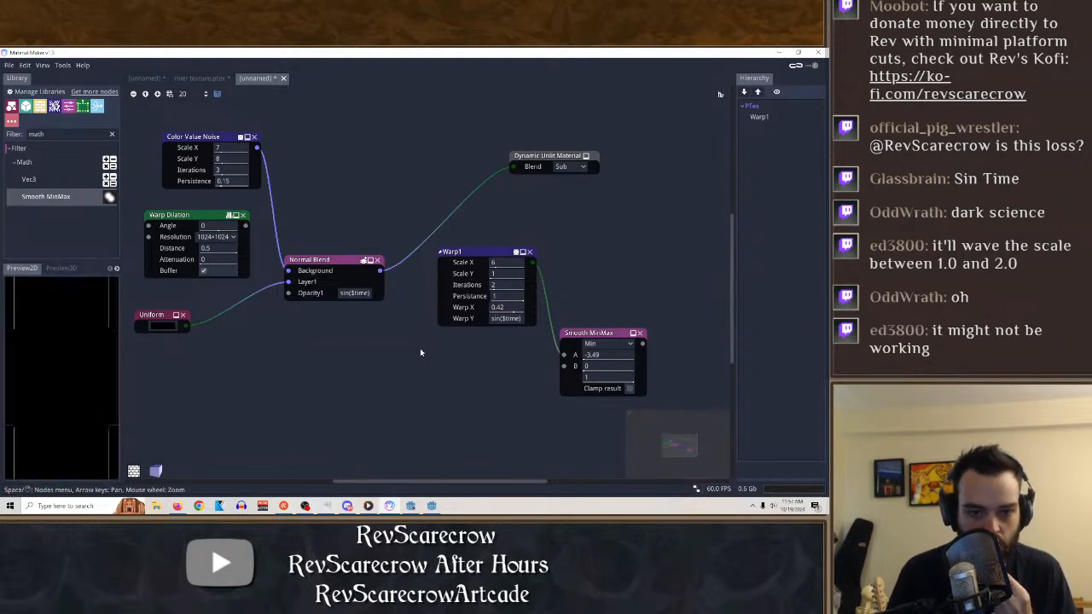
{"action": "left_click_drag", "start_coordinate": [601, 339], "coordinate": [603, 340]}
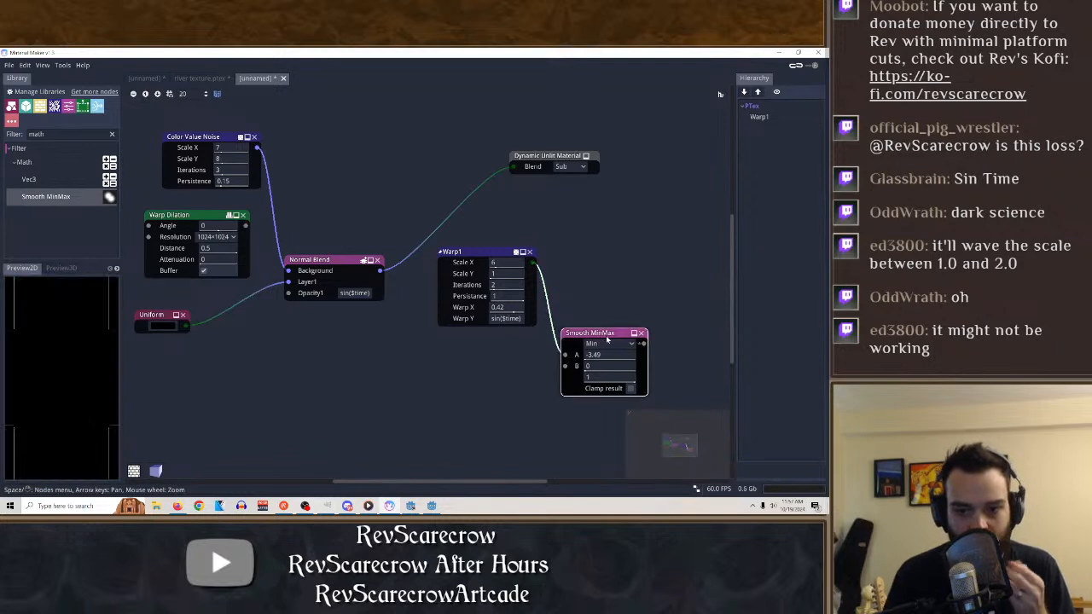
{"action": "left_click", "coordinate": [479, 252]}
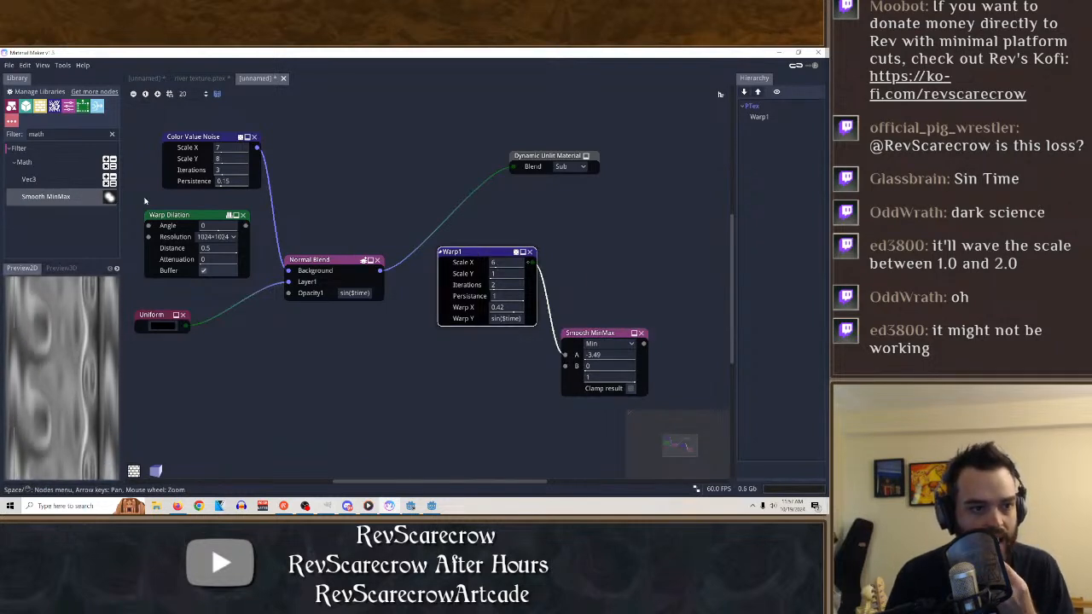
Clear the math filter from the node library and browse the unfiltered nodes.
{"action": "left_click", "coordinate": [111, 134]}
{"action": "scroll", "coordinate": [81, 167], "scroll_direction": "down", "scroll_amount": 2}
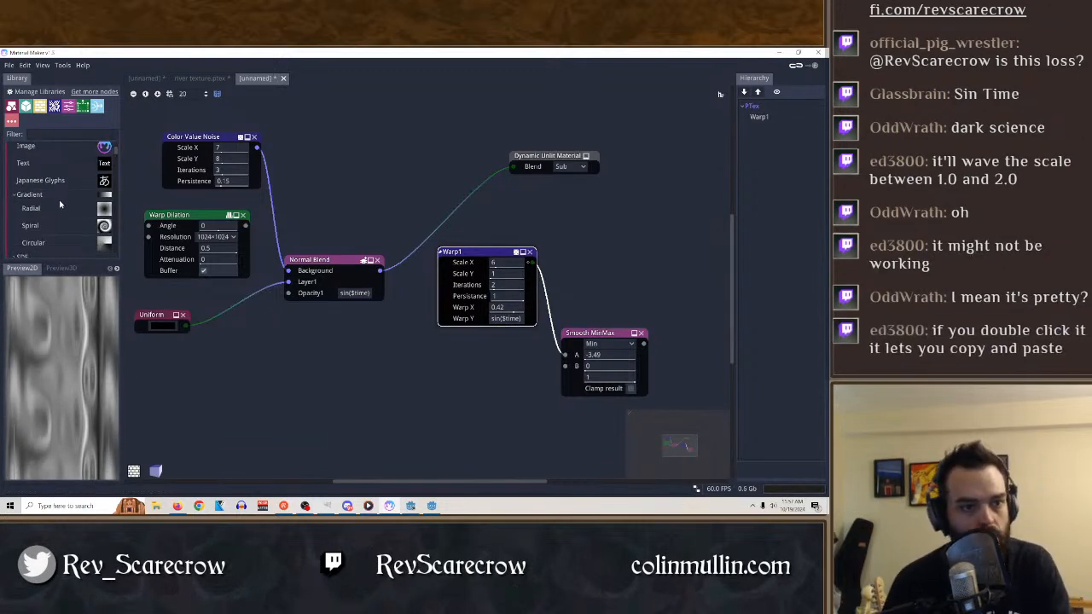
{"action": "scroll", "coordinate": [62, 203], "scroll_direction": "up", "scroll_amount": 1}
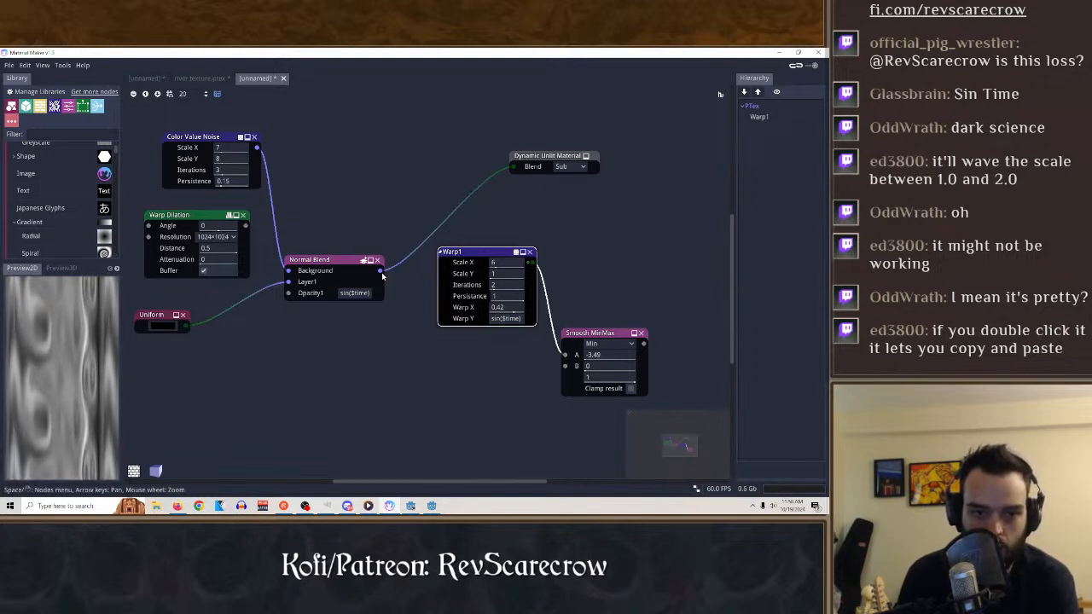
Reroute the Normal Blend output from the material to Smooth MinMax input B, and set the Dynamic Unlit Material's Blend to Add.
{"action": "left_click_drag", "start_coordinate": [514, 168], "coordinate": [564, 367]}
{"action": "left_click", "coordinate": [604, 332]}
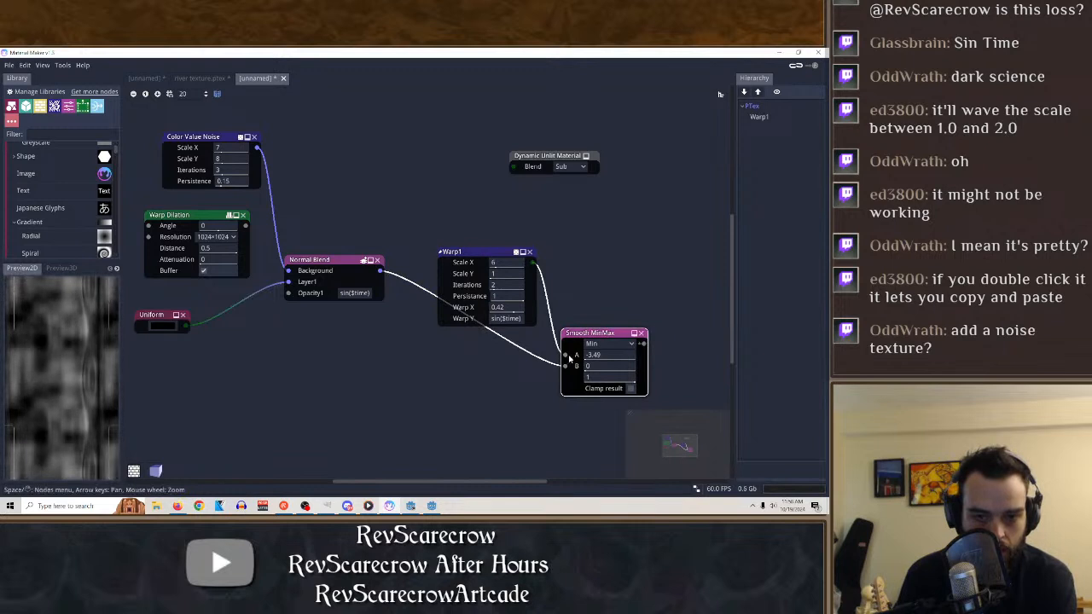
{"action": "left_click", "coordinate": [581, 166]}
{"action": "left_click", "coordinate": [576, 180]}
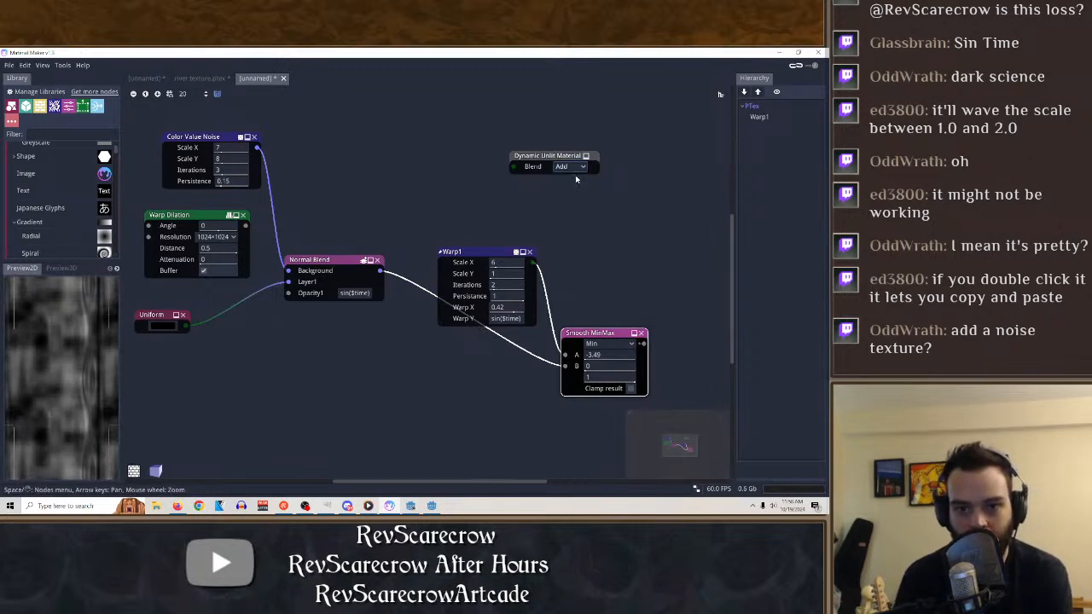
Change the Dynamic Unlit Material to a Static PBR Material and move it clear of the Warp1 node.
{"action": "left_click", "coordinate": [565, 167]}
{"action": "left_click", "coordinate": [550, 157]}
{"action": "right_click", "coordinate": [549, 157]}
{"action": "left_click", "coordinate": [570, 161]}
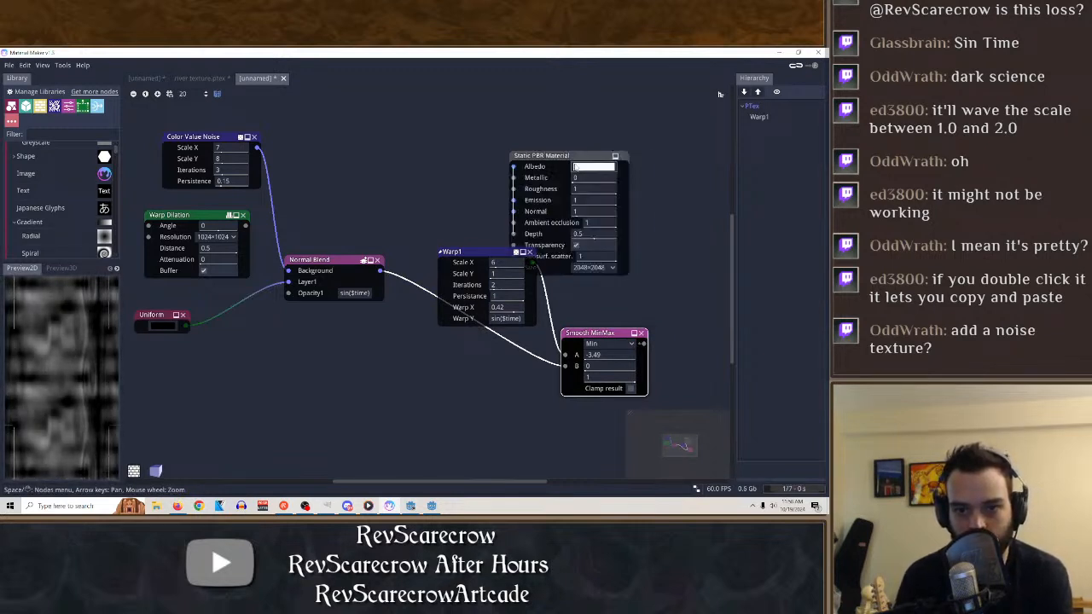
{"action": "left_click_drag", "start_coordinate": [570, 158], "coordinate": [628, 145]}
Try the Dynamic Unlit, Static PBR and Raymarching material types in turn on the material node.
{"action": "right_click", "coordinate": [629, 146]}
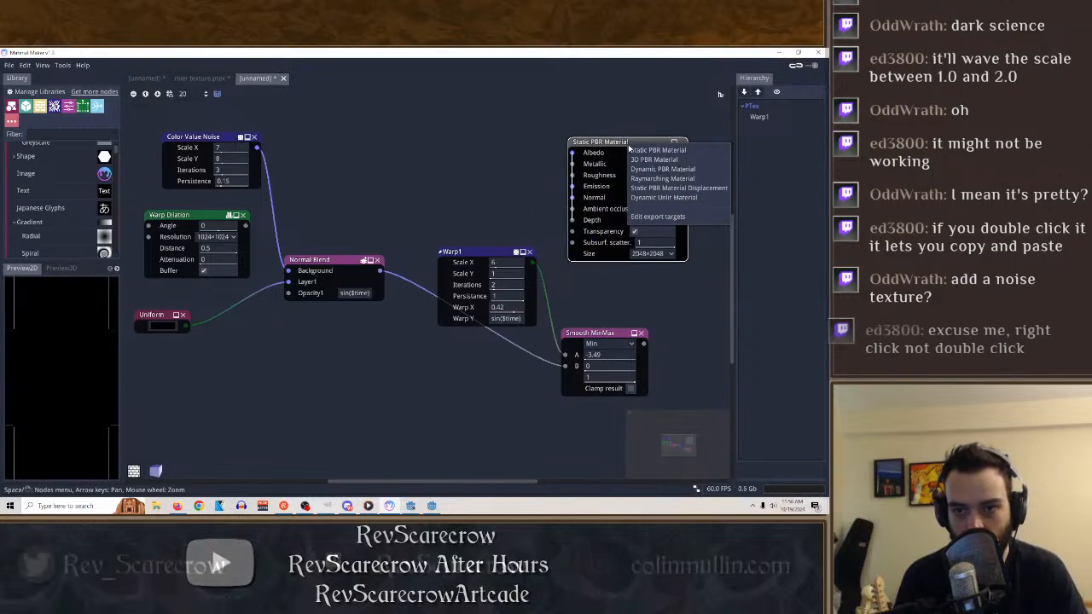
{"action": "left_click", "coordinate": [666, 198]}
{"action": "right_click", "coordinate": [609, 145]}
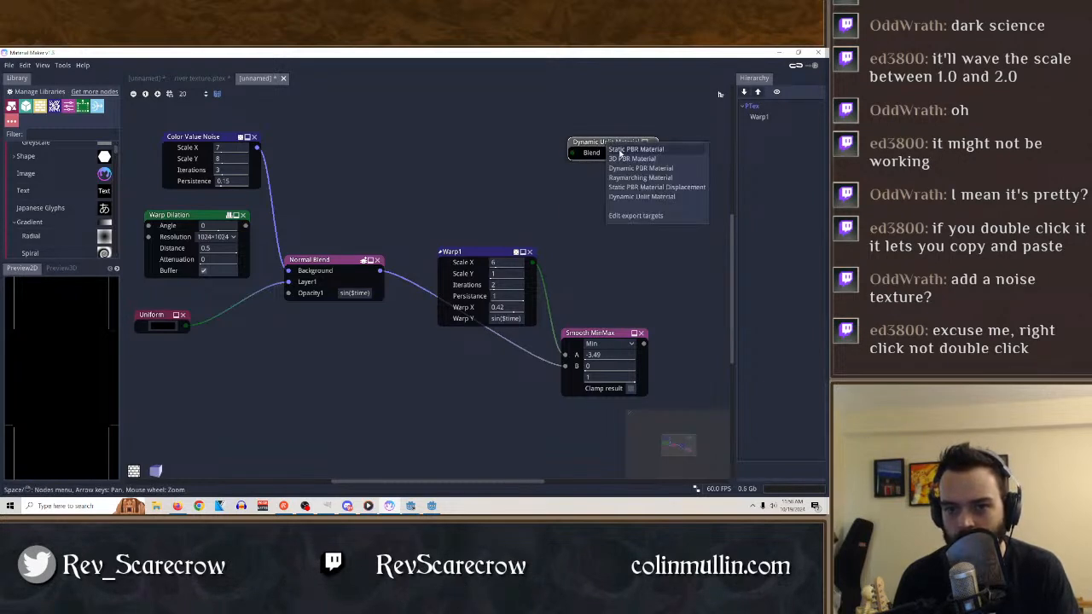
{"action": "left_click", "coordinate": [616, 148]}
{"action": "right_click", "coordinate": [619, 144]}
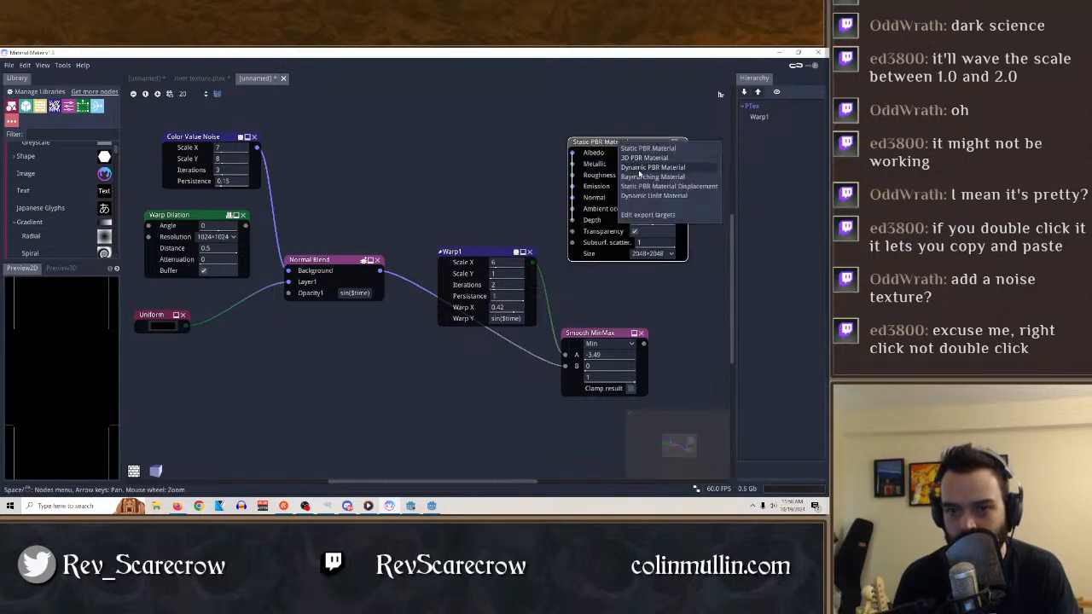
{"action": "left_click", "coordinate": [644, 177]}
Try connecting Warp1 to the Raymarching Material's Albedo input, and preview the Smooth MinMax output.
{"action": "mouse_move", "coordinate": [574, 168]}
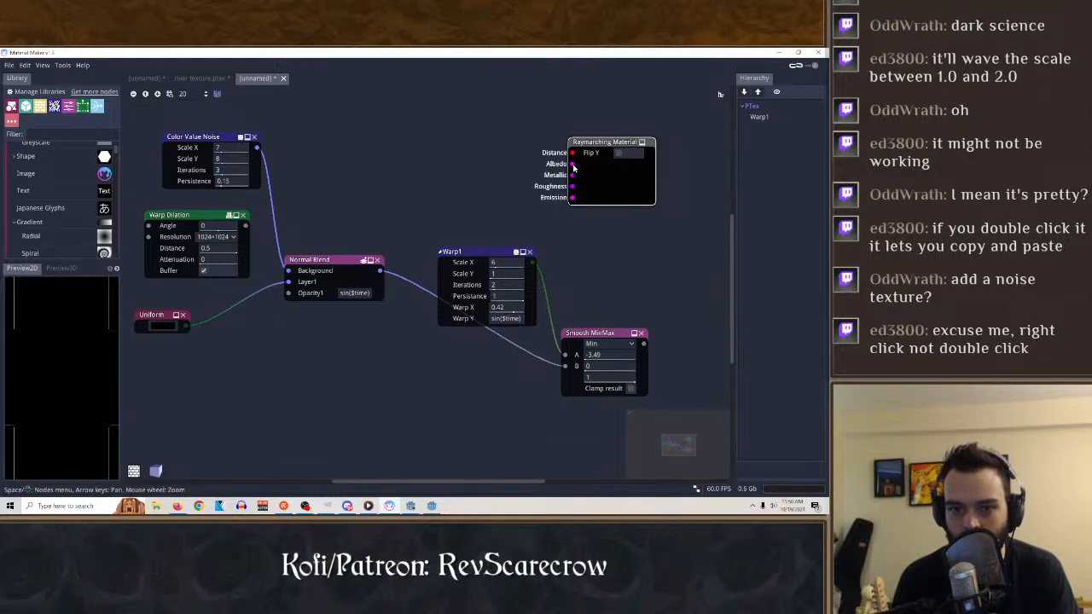
{"action": "left_click_drag", "start_coordinate": [534, 264], "coordinate": [574, 168]}
{"action": "left_click", "coordinate": [594, 317]}
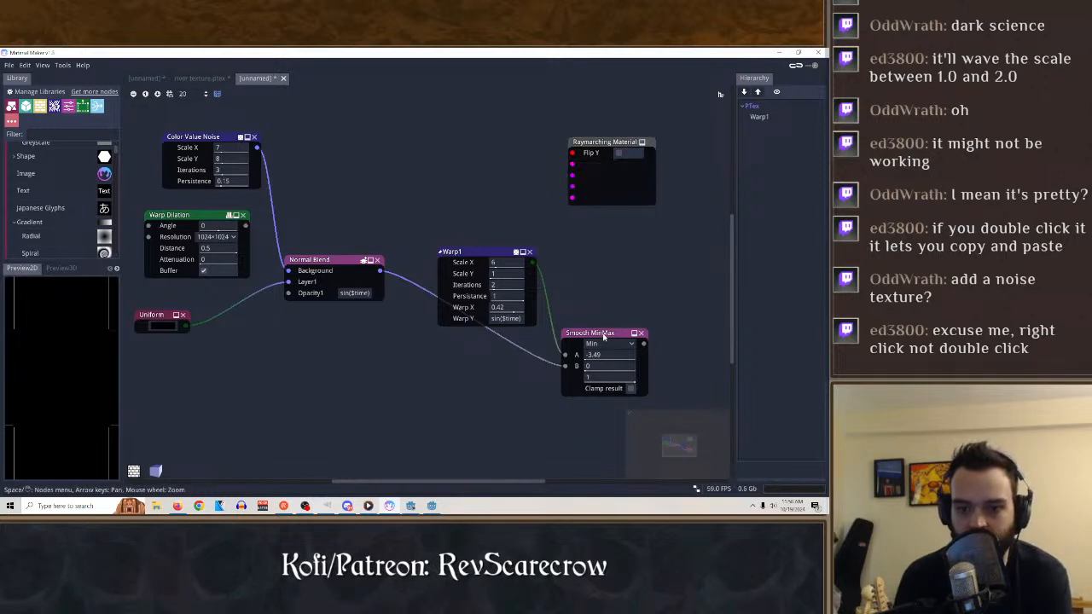
{"action": "left_click", "coordinate": [625, 337]}
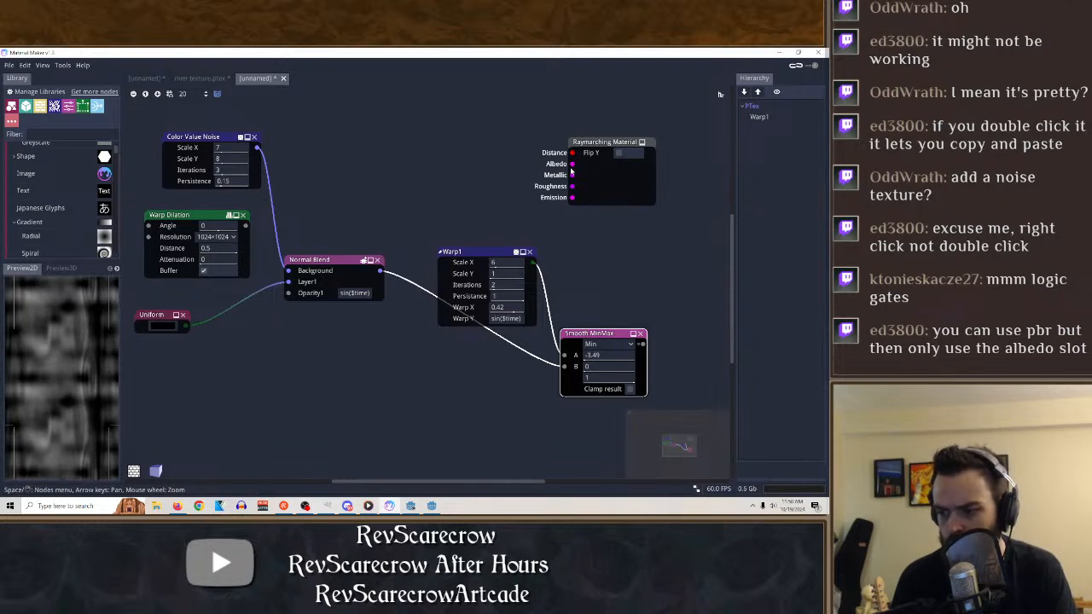
Change the material to Static PBR Material and connect the Smooth MinMax output to its Albedo input.
{"action": "right_click", "coordinate": [620, 151]}
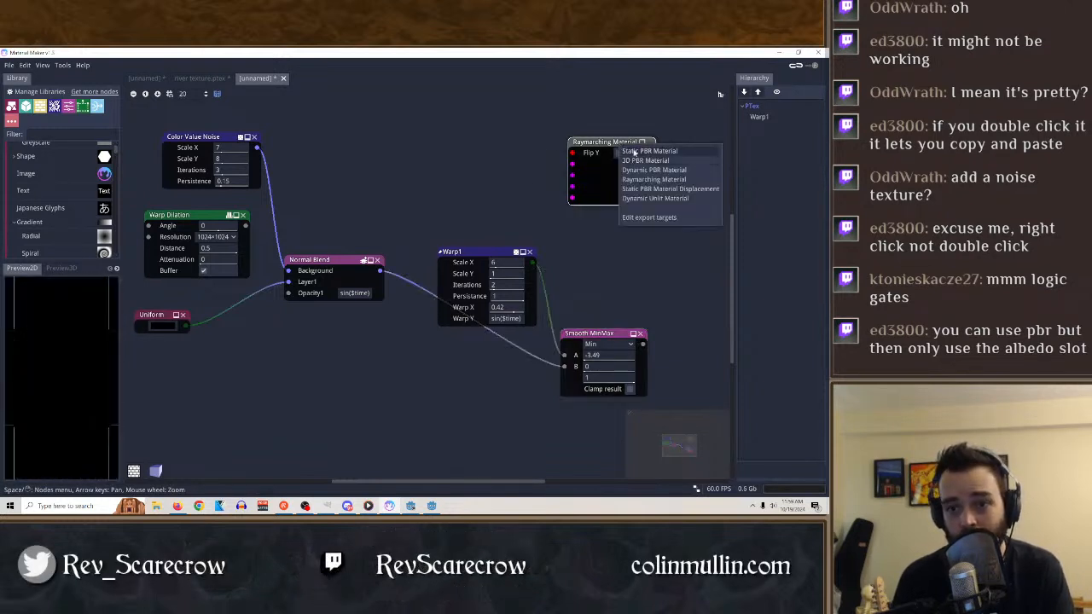
{"action": "left_click", "coordinate": [640, 151]}
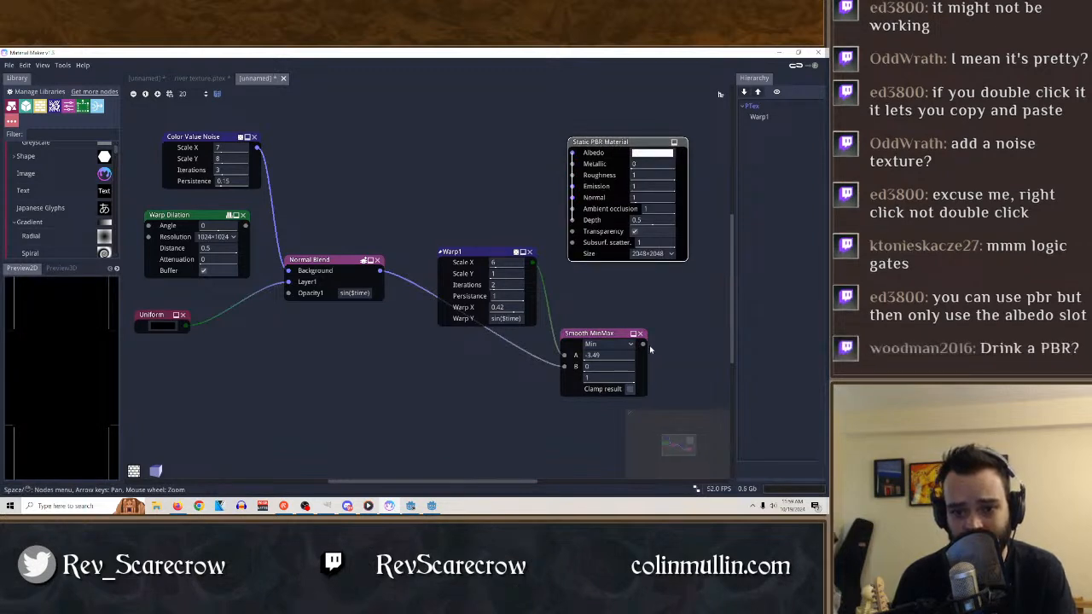
{"action": "left_click_drag", "start_coordinate": [643, 345], "coordinate": [630, 127]}
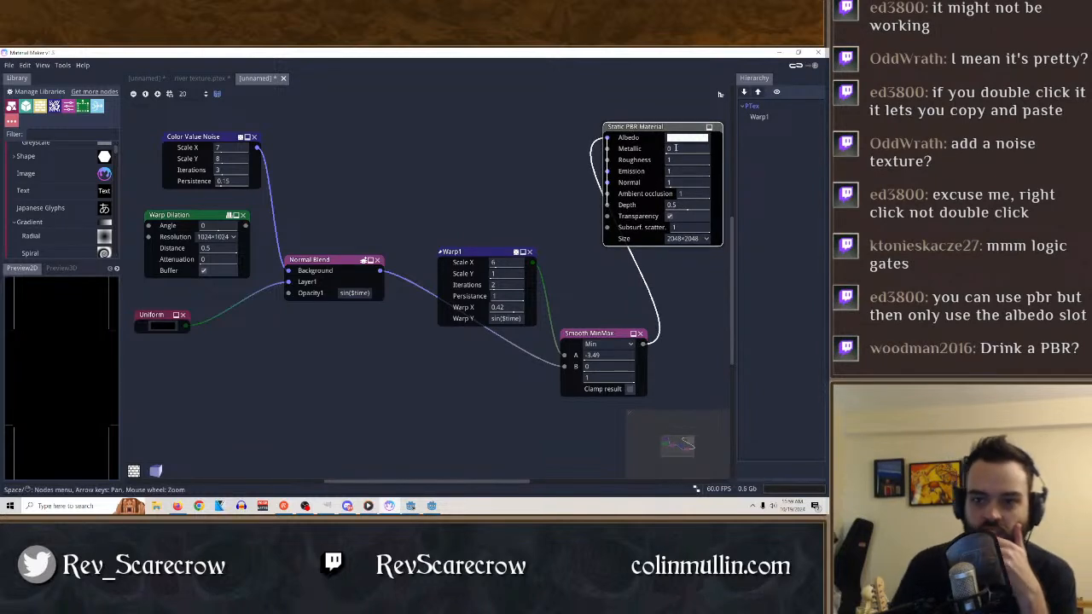
{"action": "left_click_drag", "start_coordinate": [676, 148], "coordinate": [787, 154]}
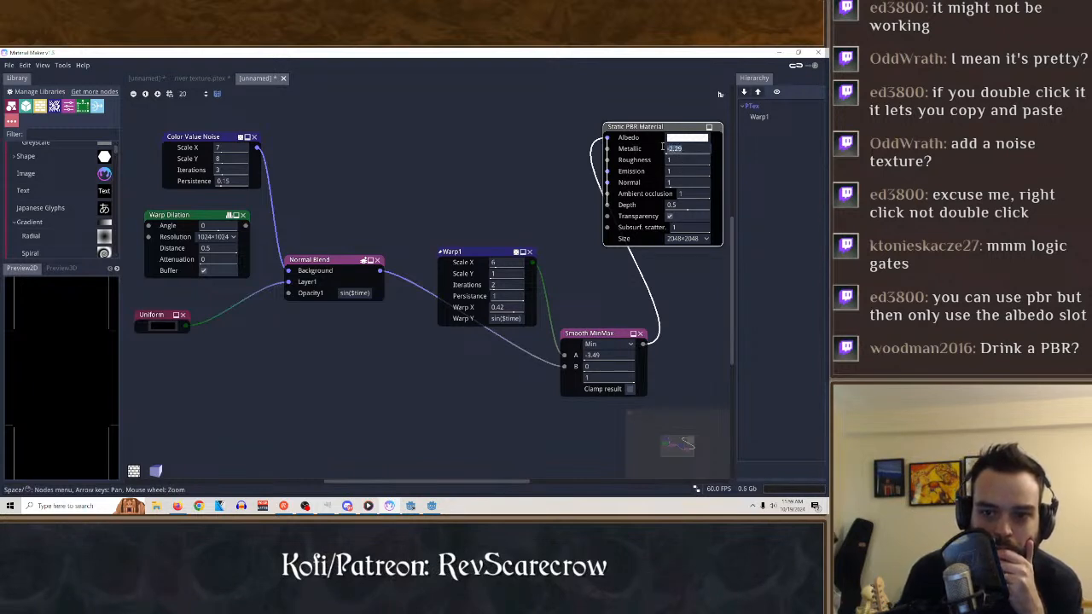
In the 3D preview, compare Warp1 and Normal Blend as the Albedo source, disconnecting Smooth MinMax from the node graph.
{"action": "left_click", "coordinate": [61, 269]}
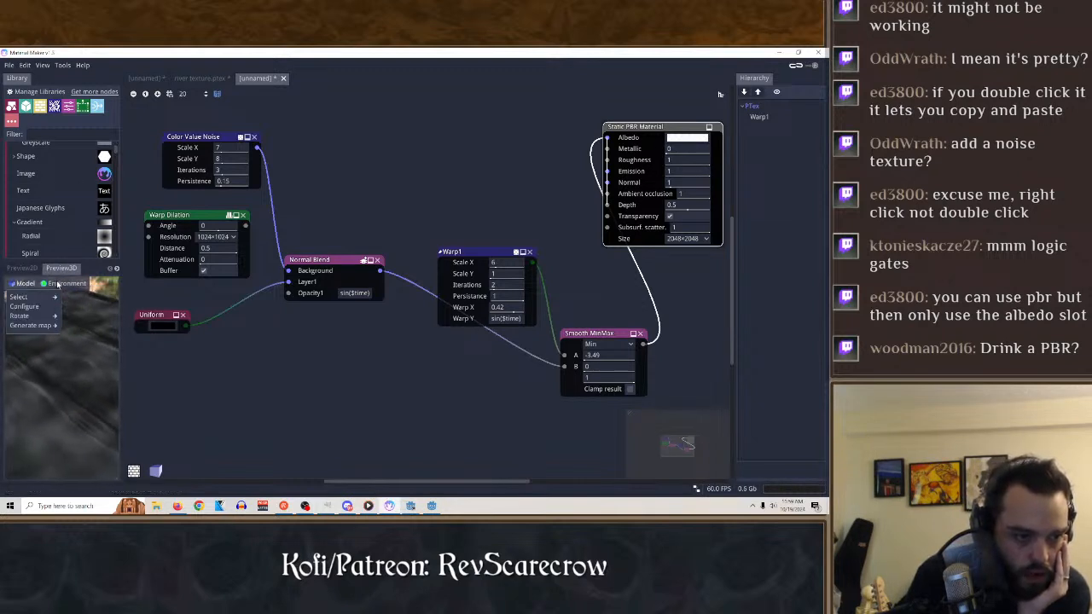
{"action": "left_click", "coordinate": [589, 335]}
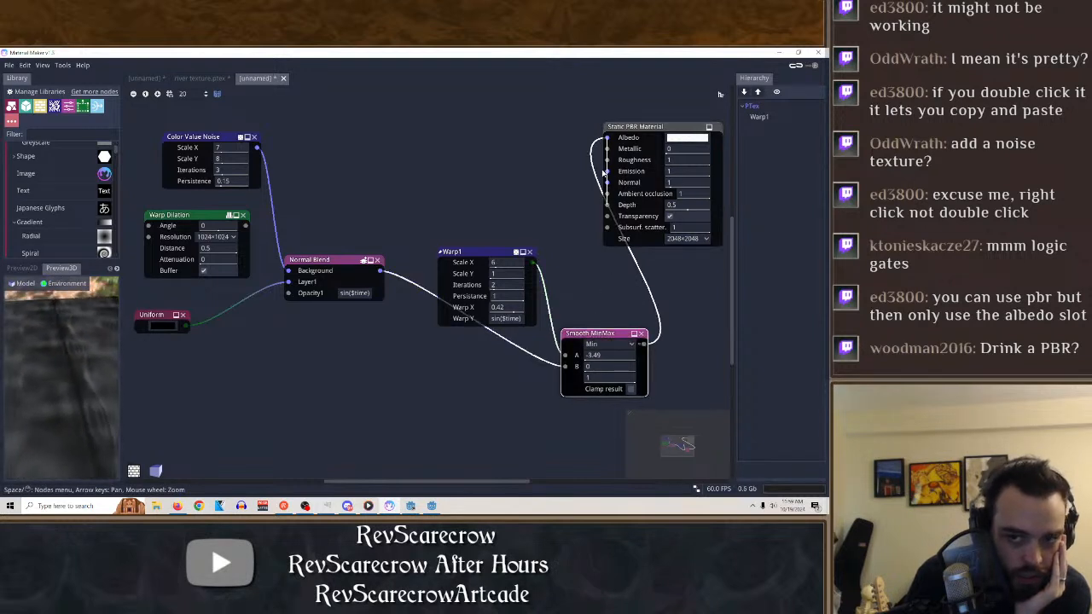
{"action": "left_click_drag", "start_coordinate": [606, 139], "coordinate": [600, 288]}
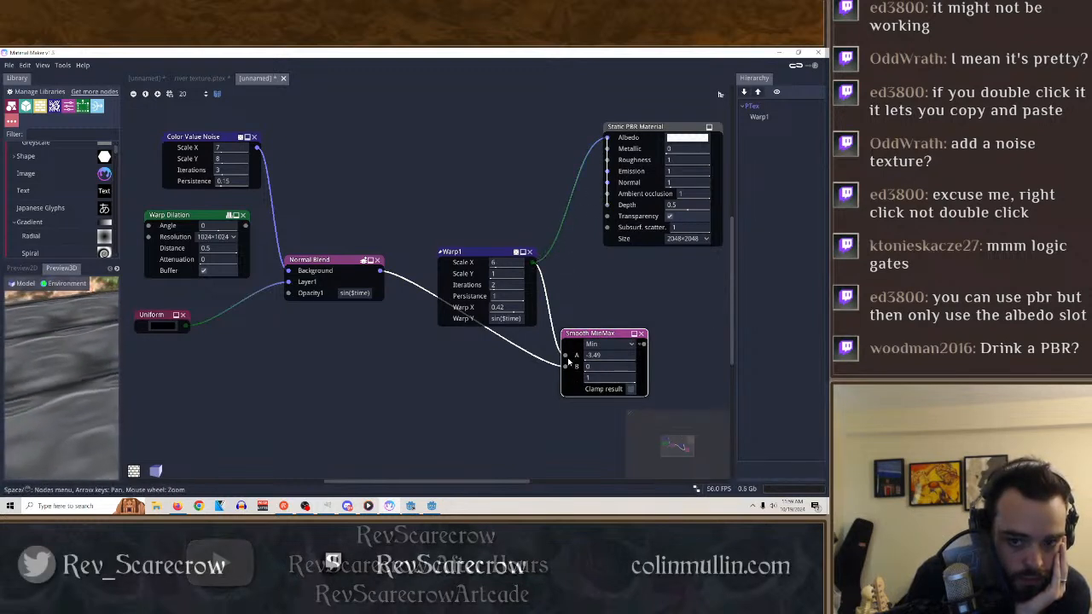
{"action": "left_click_drag", "start_coordinate": [566, 355], "coordinate": [553, 288]}
{"action": "left_click_drag", "start_coordinate": [559, 373], "coordinate": [607, 138]}
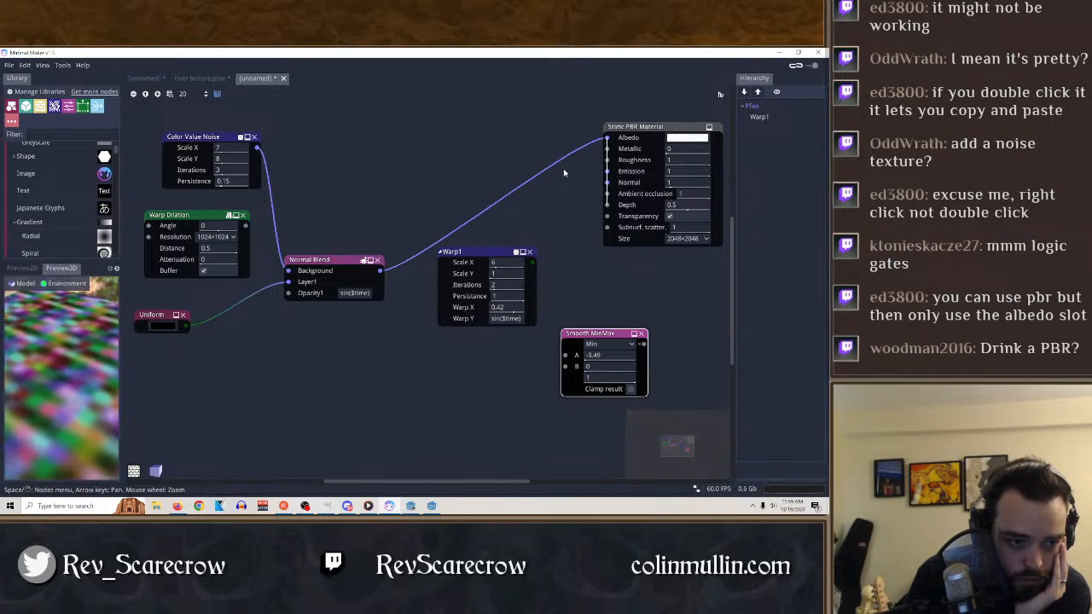
Disconnect Normal Blend from the material's Albedo input and move Warp1 directly above the Normal Blend node.
{"action": "left_click", "coordinate": [326, 268]}
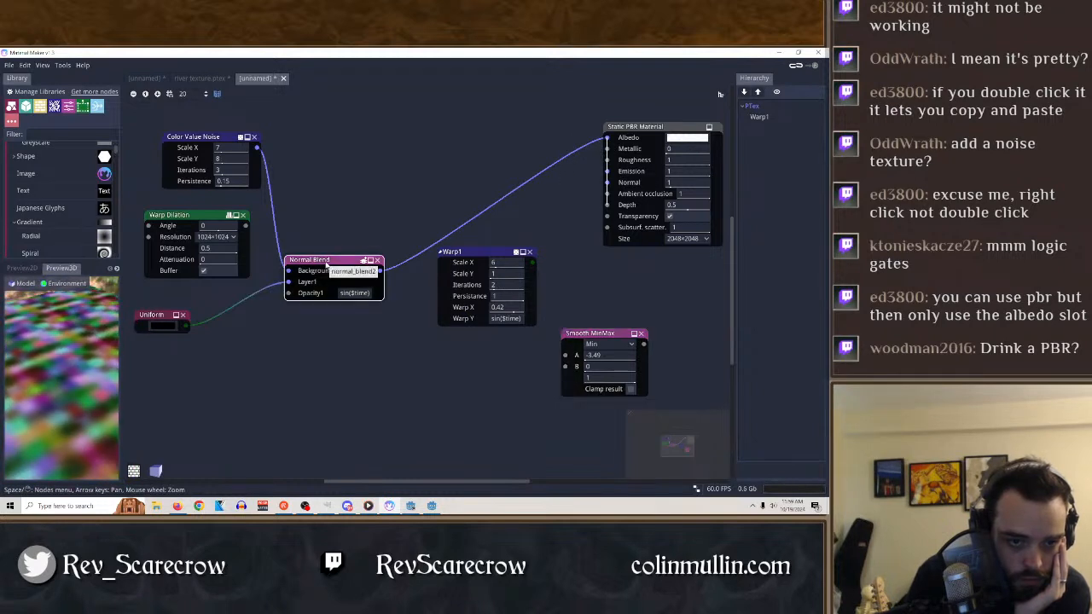
{"action": "left_click_drag", "start_coordinate": [608, 137], "coordinate": [547, 186]}
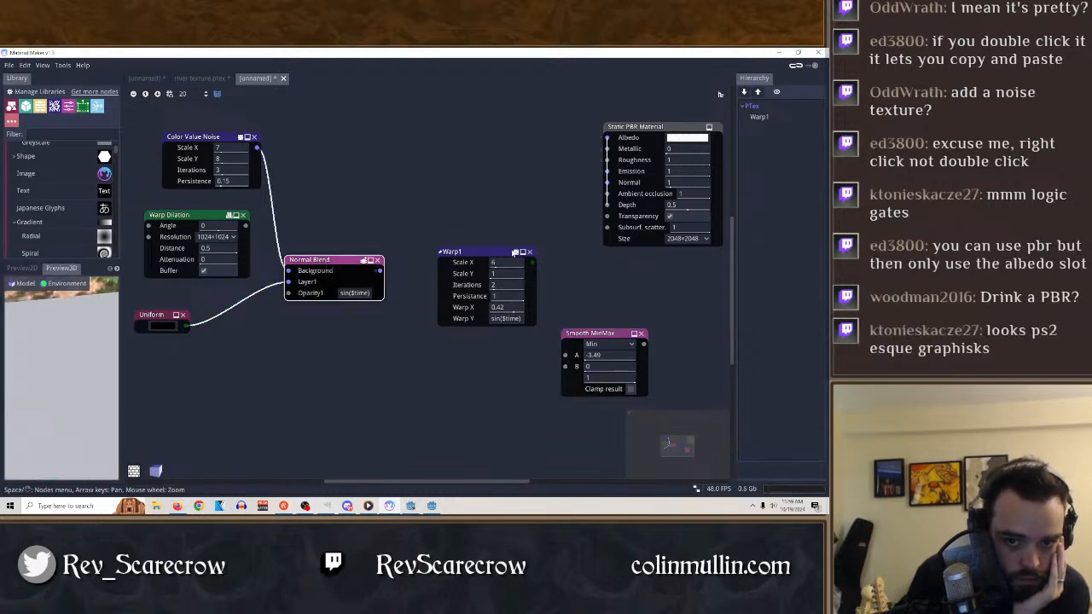
{"action": "left_click_drag", "start_coordinate": [482, 253], "coordinate": [326, 168]}
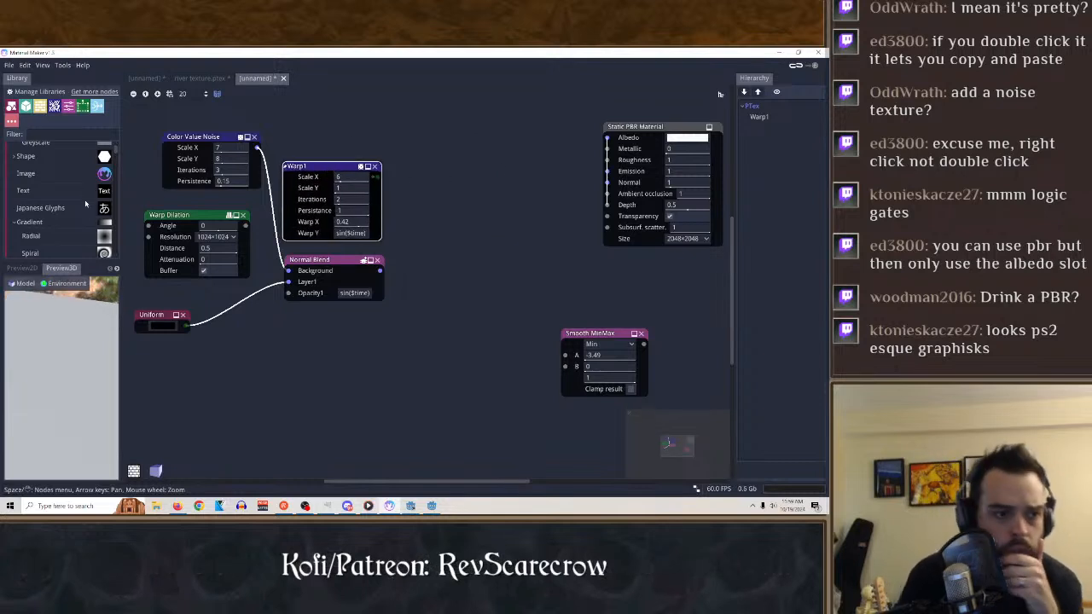
Add a Wavelet Noise node from the library's Noise group below the Uniform node, and show its 2D preview.
{"action": "scroll", "coordinate": [85, 203], "scroll_direction": "down", "scroll_amount": 3}
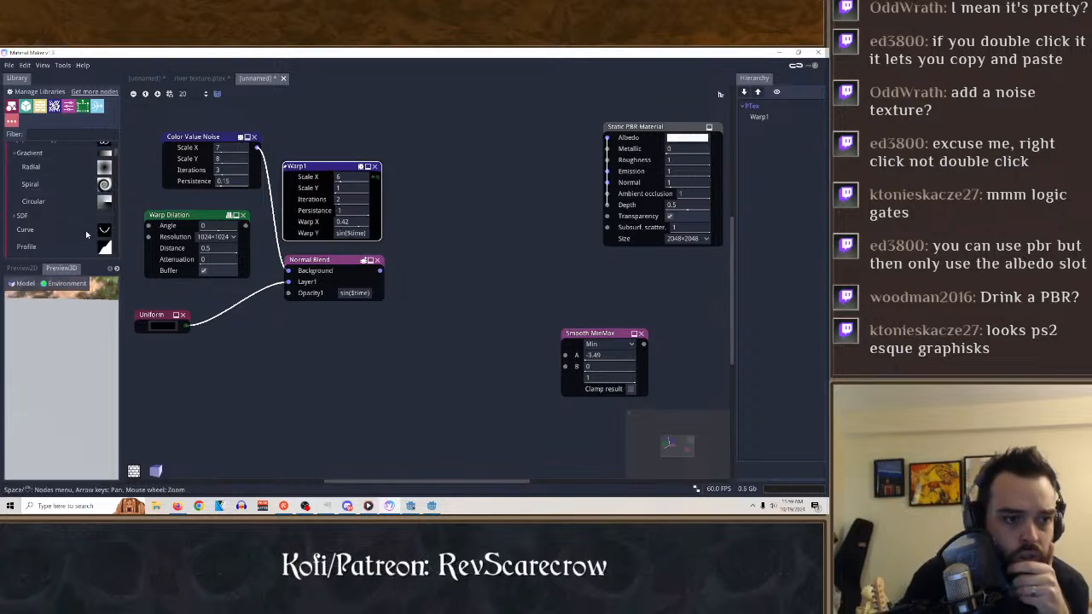
{"action": "left_click", "coordinate": [28, 246]}
{"action": "scroll", "coordinate": [71, 232], "scroll_direction": "down", "scroll_amount": 9}
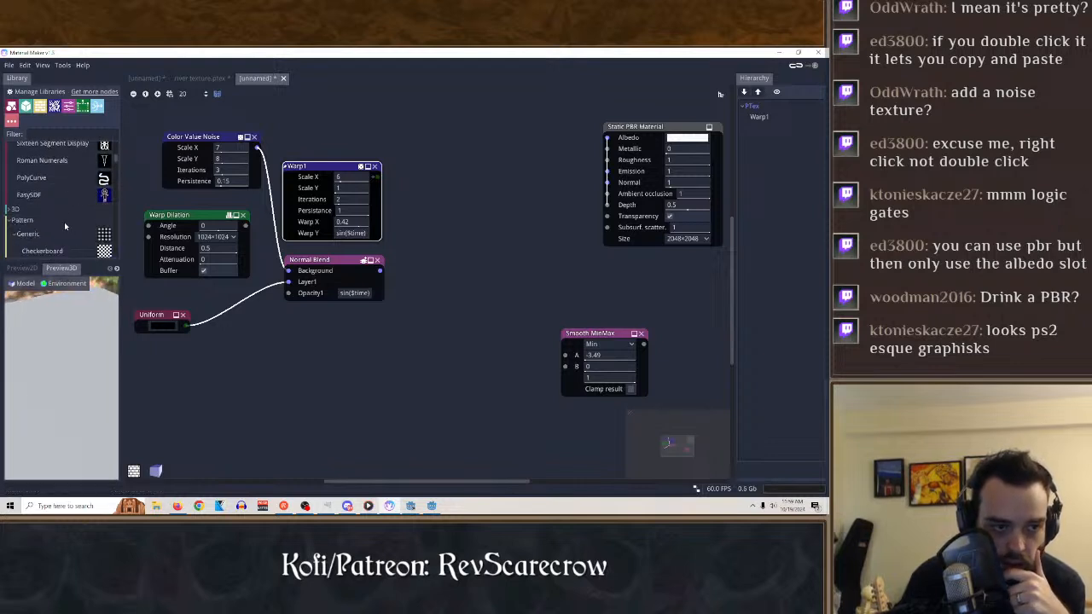
{"action": "scroll", "coordinate": [64, 222], "scroll_direction": "down", "scroll_amount": 2}
{"action": "scroll", "coordinate": [76, 243], "scroll_direction": "down", "scroll_amount": 4}
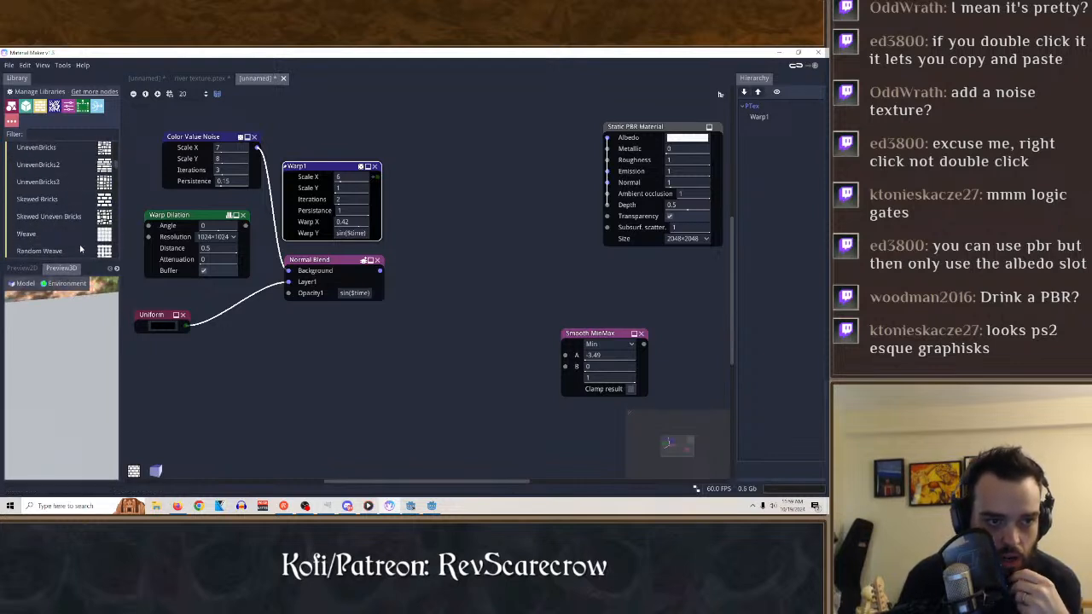
{"action": "scroll", "coordinate": [63, 232], "scroll_direction": "down", "scroll_amount": 3}
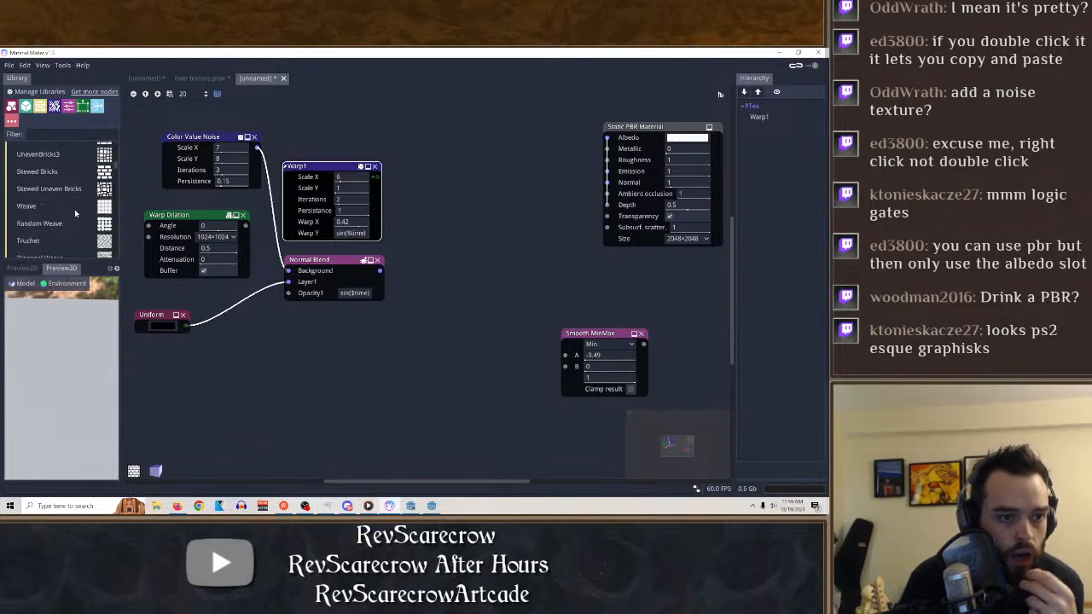
{"action": "scroll", "coordinate": [64, 217], "scroll_direction": "down", "scroll_amount": 2}
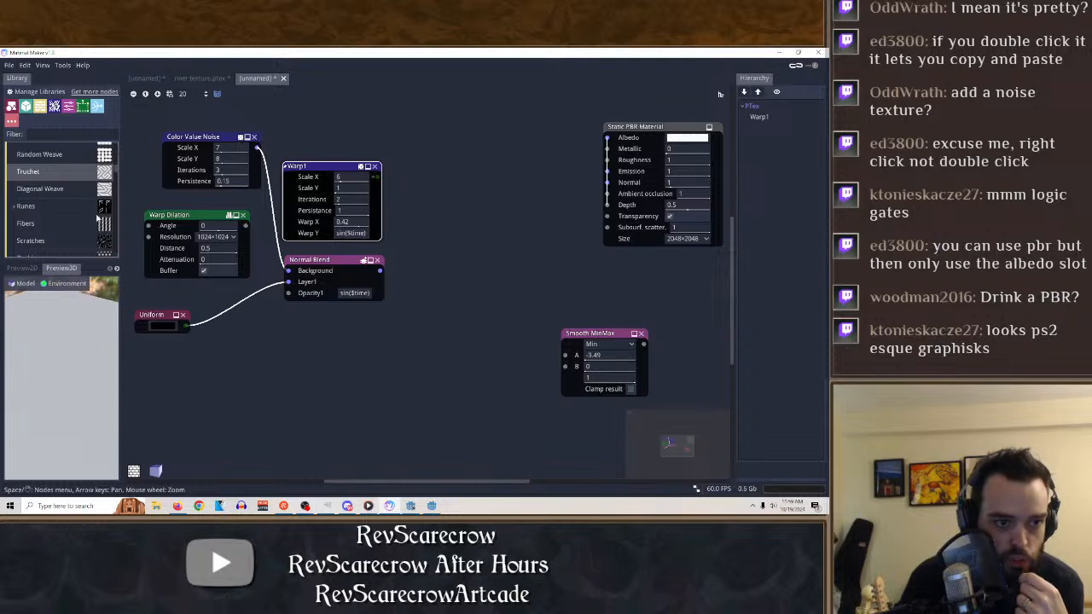
{"action": "scroll", "coordinate": [68, 239], "scroll_direction": "down", "scroll_amount": 5}
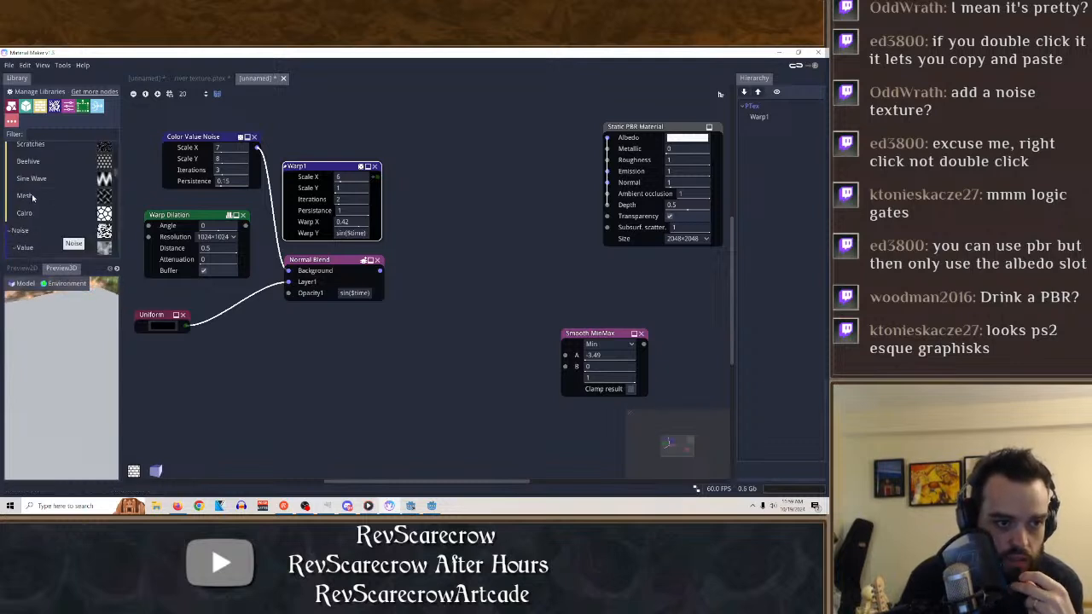
{"action": "scroll", "coordinate": [78, 196], "scroll_direction": "down", "scroll_amount": 5}
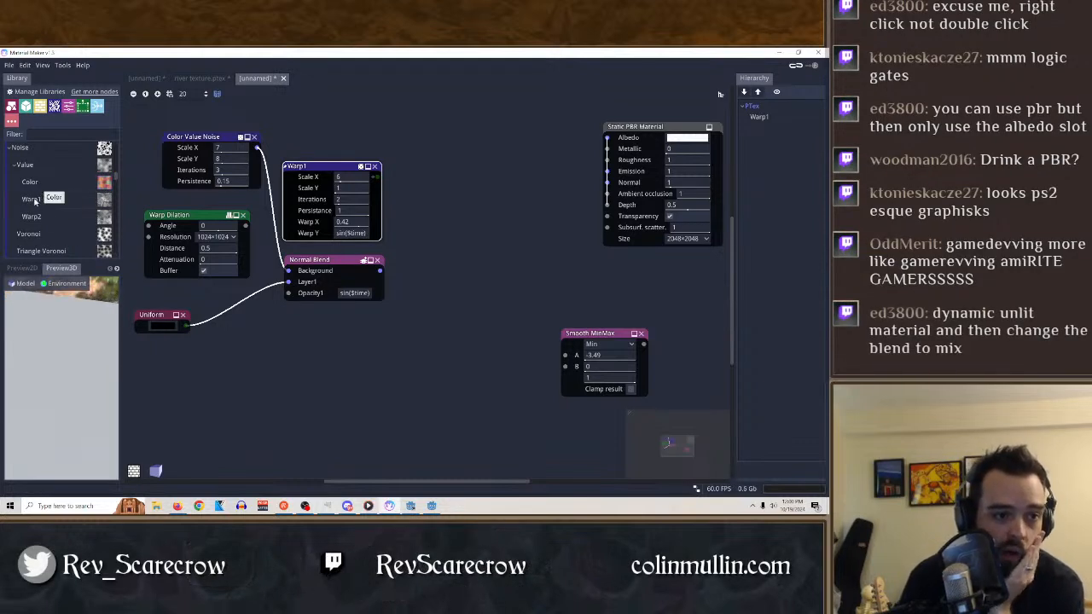
{"action": "scroll", "coordinate": [60, 198], "scroll_direction": "down", "scroll_amount": 3}
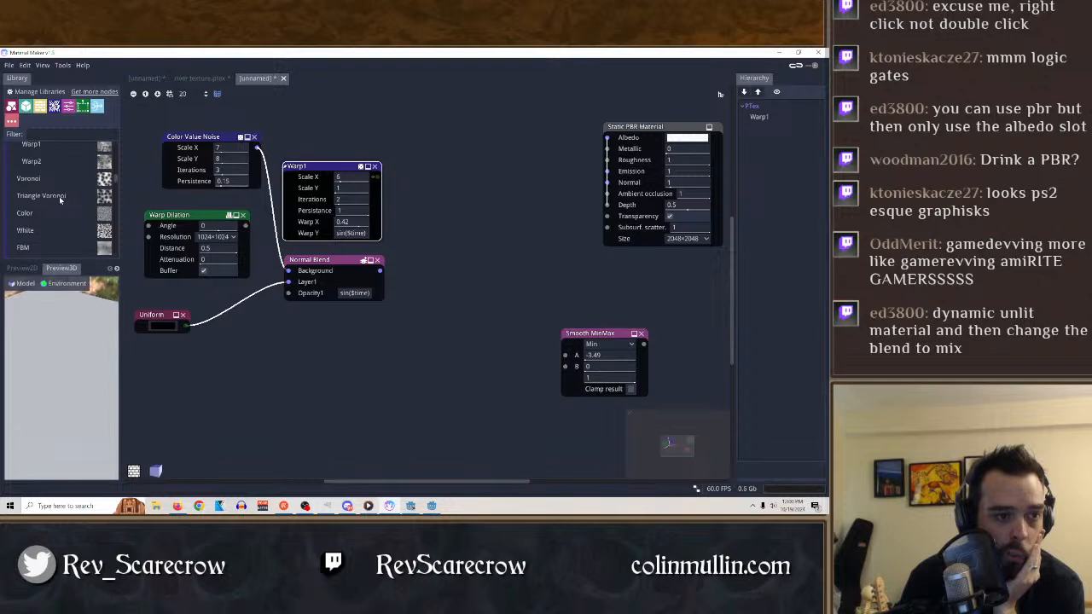
{"action": "scroll", "coordinate": [47, 203], "scroll_direction": "down", "scroll_amount": 3}
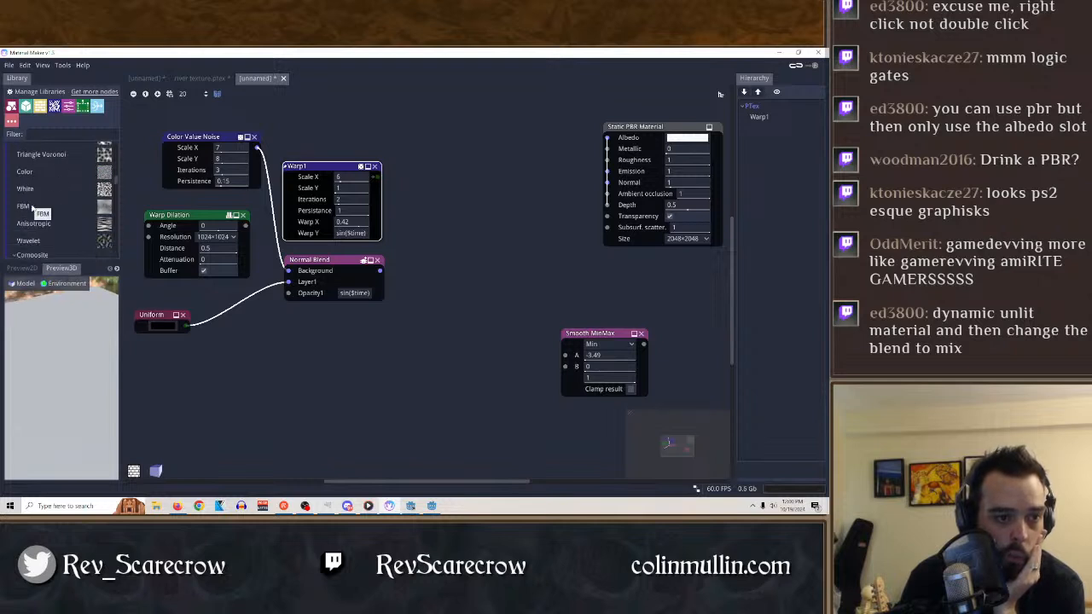
{"action": "scroll", "coordinate": [71, 230], "scroll_direction": "down", "scroll_amount": 1}
{"action": "left_click_drag", "start_coordinate": [24, 231], "coordinate": [190, 350]}
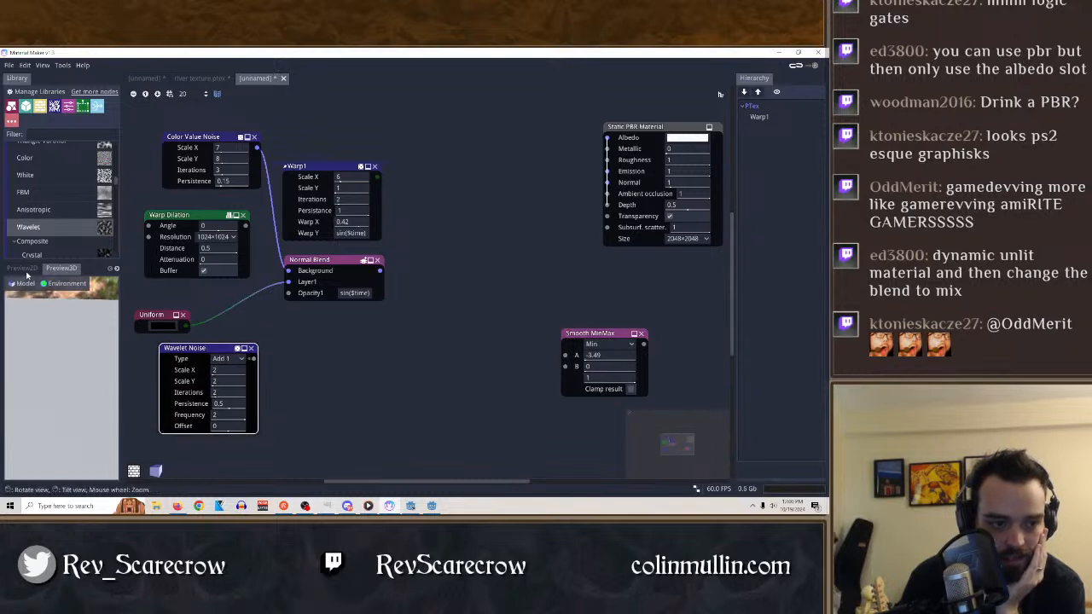
Try different Wavelet Noise types, including Mult 2 and Mult 3, and set the Type to Add 3.
{"action": "left_click", "coordinate": [224, 360]}
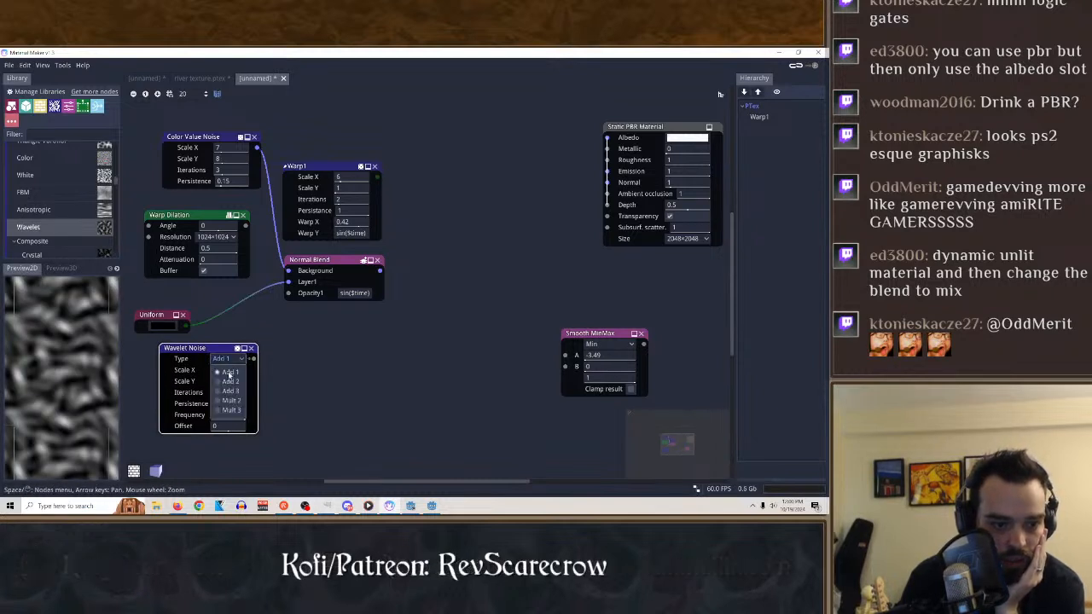
{"action": "left_click", "coordinate": [230, 376]}
{"action": "left_click", "coordinate": [227, 359]}
{"action": "left_click", "coordinate": [231, 400]}
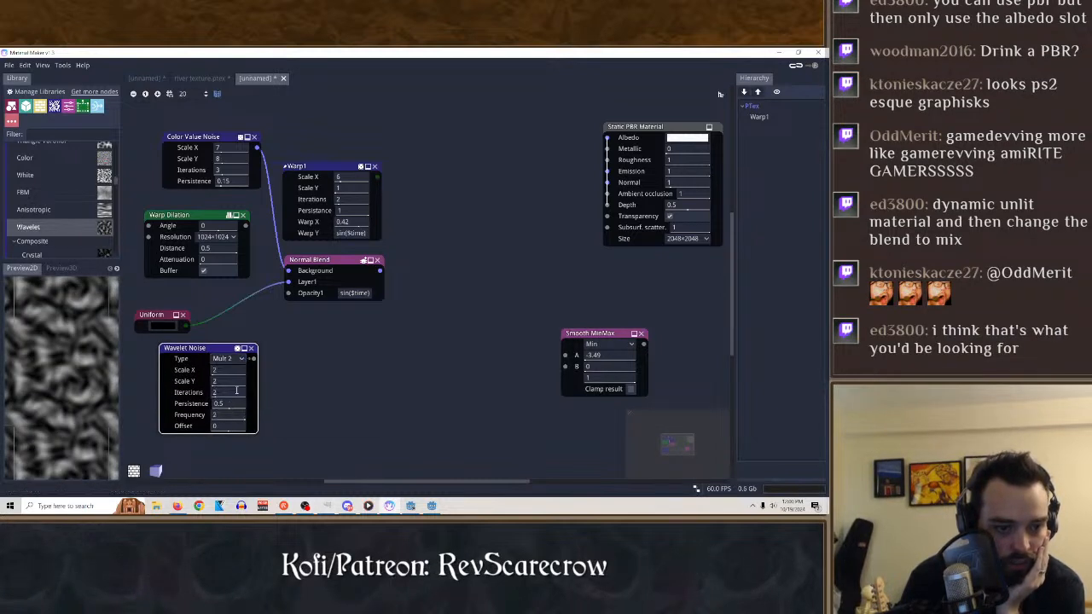
{"action": "left_click", "coordinate": [226, 359]}
{"action": "left_click", "coordinate": [232, 411]}
{"action": "left_click", "coordinate": [242, 359]}
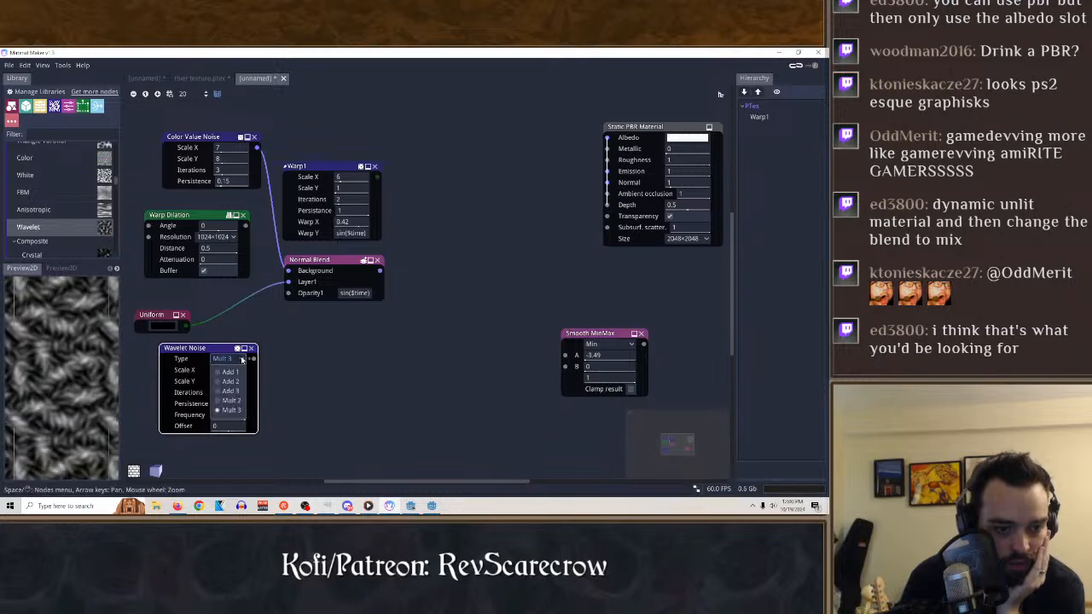
{"action": "left_click", "coordinate": [231, 391]}
Set the Wavelet Noise Scale X and Scale Y to 1, Iterations to 10, Persistence to 0.1, Frequency to 0.96 and Offset to 1.
{"action": "left_click_drag", "start_coordinate": [222, 372], "coordinate": [144, 380]}
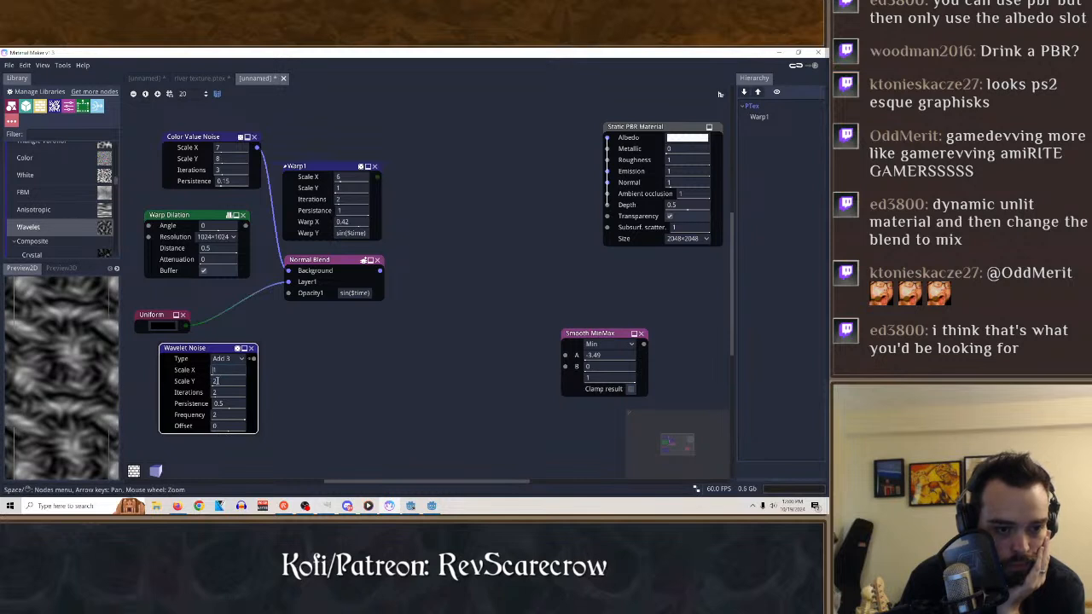
{"action": "left_click_drag", "start_coordinate": [217, 382], "coordinate": [156, 395]}
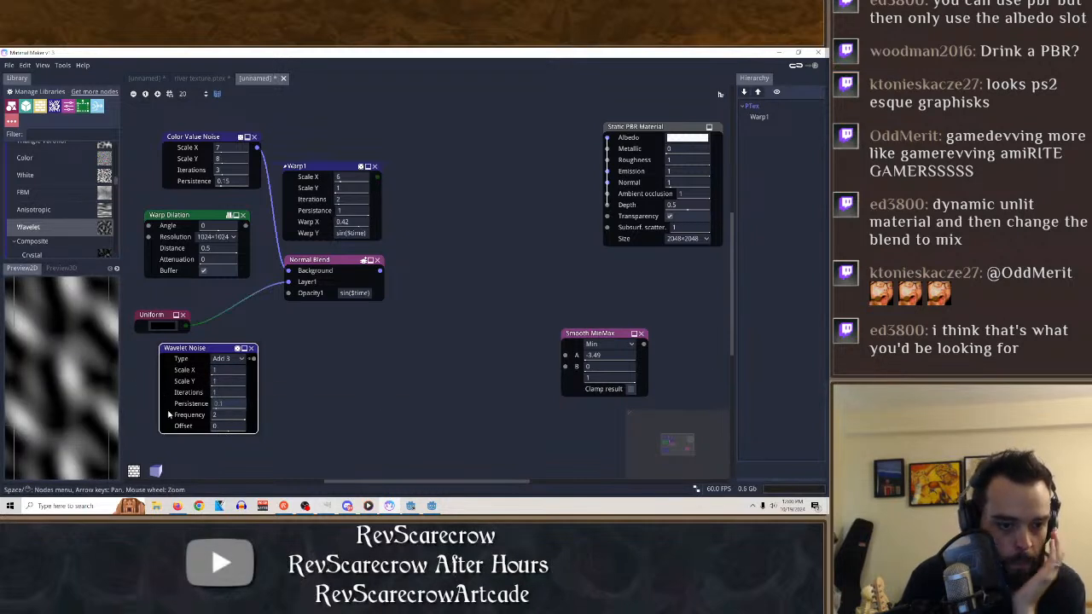
{"action": "left_click_drag", "start_coordinate": [244, 419], "coordinate": [331, 430]}
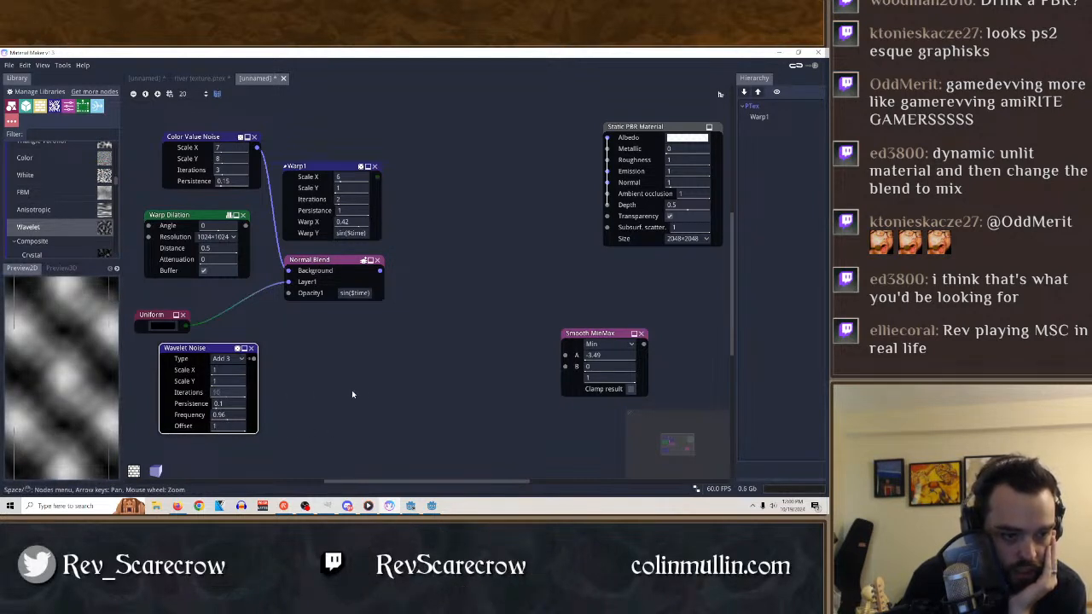
Set the Wavelet Noise Scale X to 21 and Scale Y to 11, and change its Type to Add 1.
{"action": "left_click_drag", "start_coordinate": [233, 386], "coordinate": [284, 382]}
{"action": "left_click", "coordinate": [226, 359]}
{"action": "left_click", "coordinate": [224, 359]}
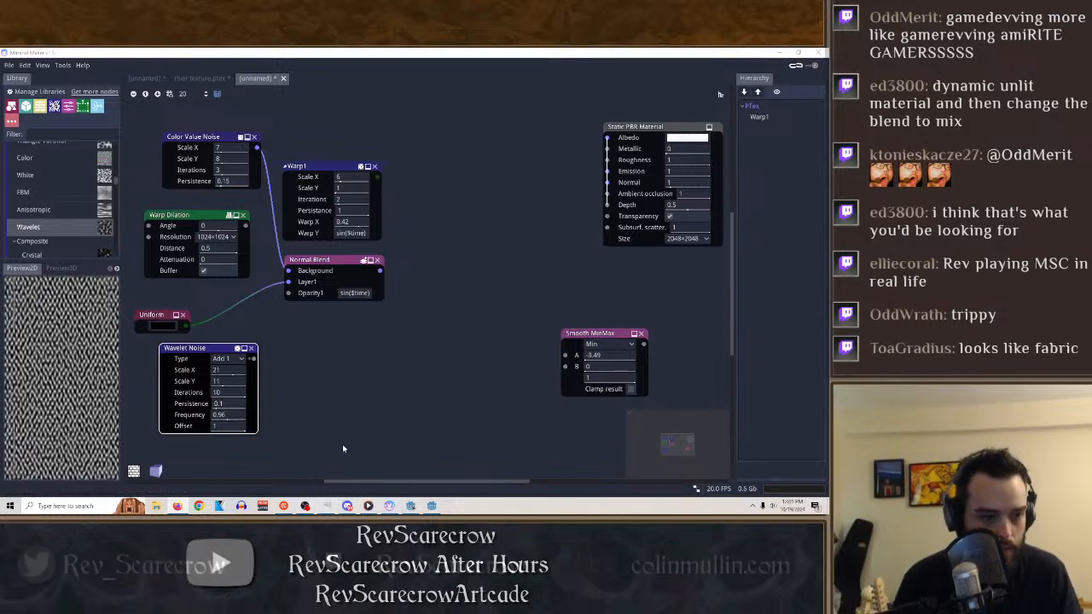
Remove the Wavelet Noise node from the graph.
{"action": "left_click", "coordinate": [54, 210]}
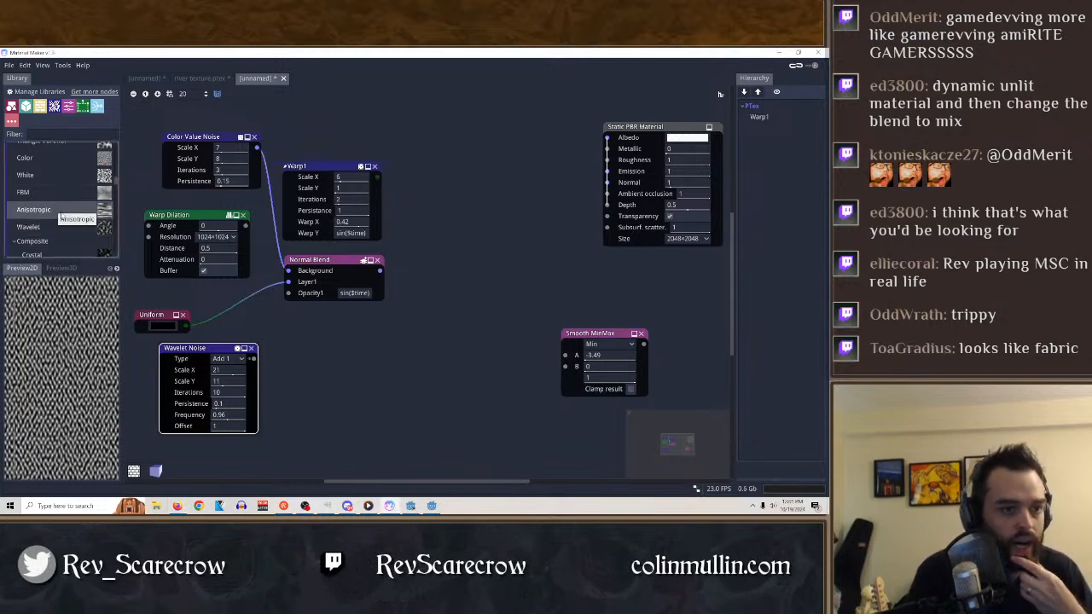
{"action": "left_click", "coordinate": [252, 348]}
Try a Crystal noise node with Scale X set to 32, and remove it from the graph.
{"action": "scroll", "coordinate": [55, 209], "scroll_direction": "down", "scroll_amount": 2}
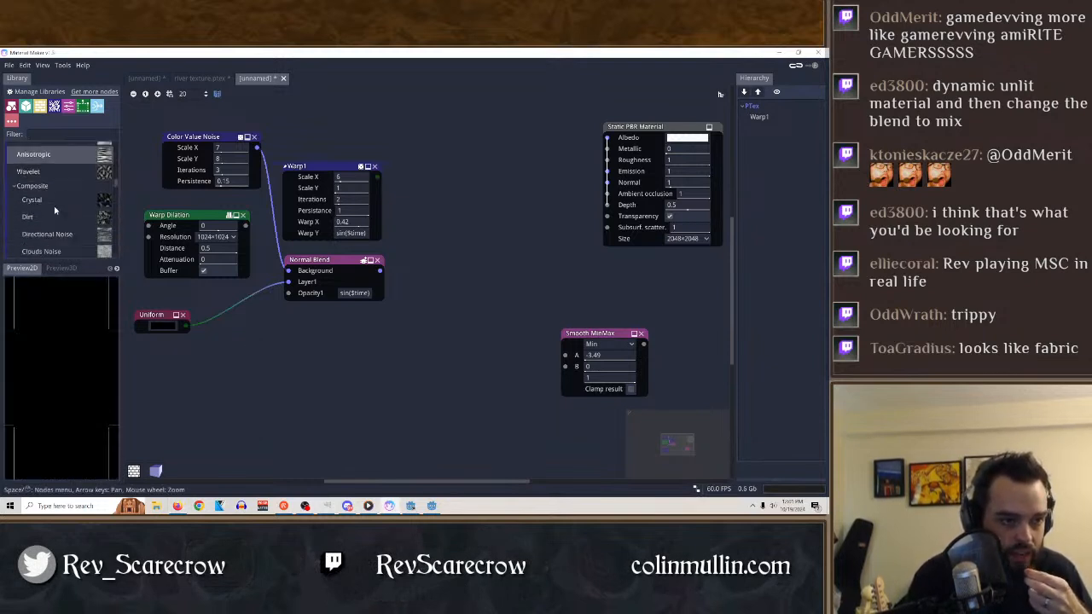
{"action": "left_click", "coordinate": [43, 203]}
{"action": "left_click_drag", "start_coordinate": [34, 203], "coordinate": [316, 386]}
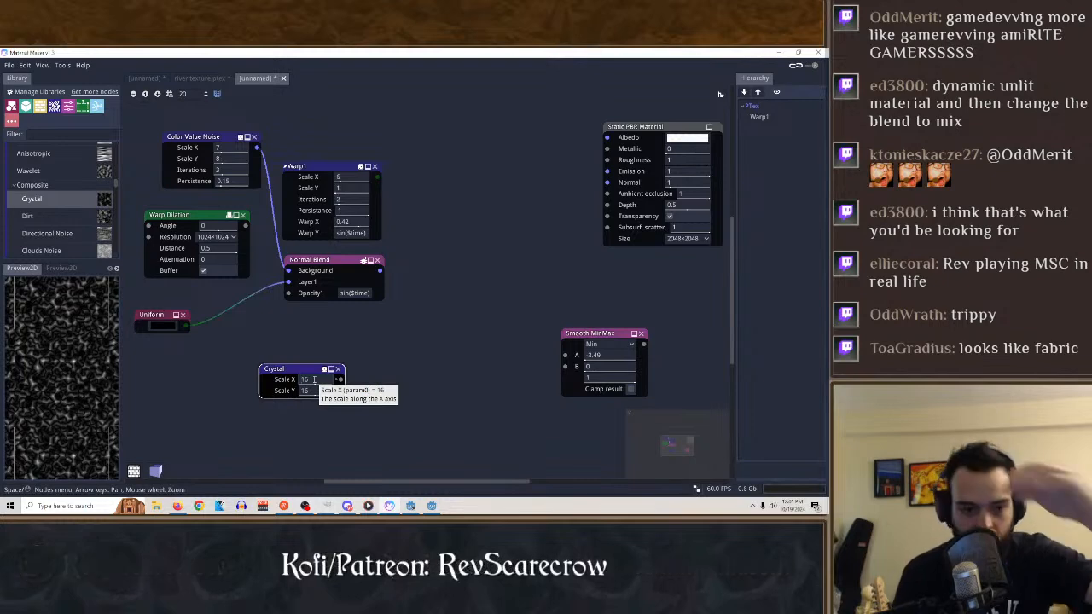
{"action": "mouse_move", "coordinate": [314, 379]}
{"action": "left_mouse_down"}
{"action": "mouse_move", "coordinate": [393, 394]}
{"action": "mouse_move", "coordinate": [222, 399]}
{"action": "mouse_move", "coordinate": [310, 395]}
{"action": "left_mouse_up"}
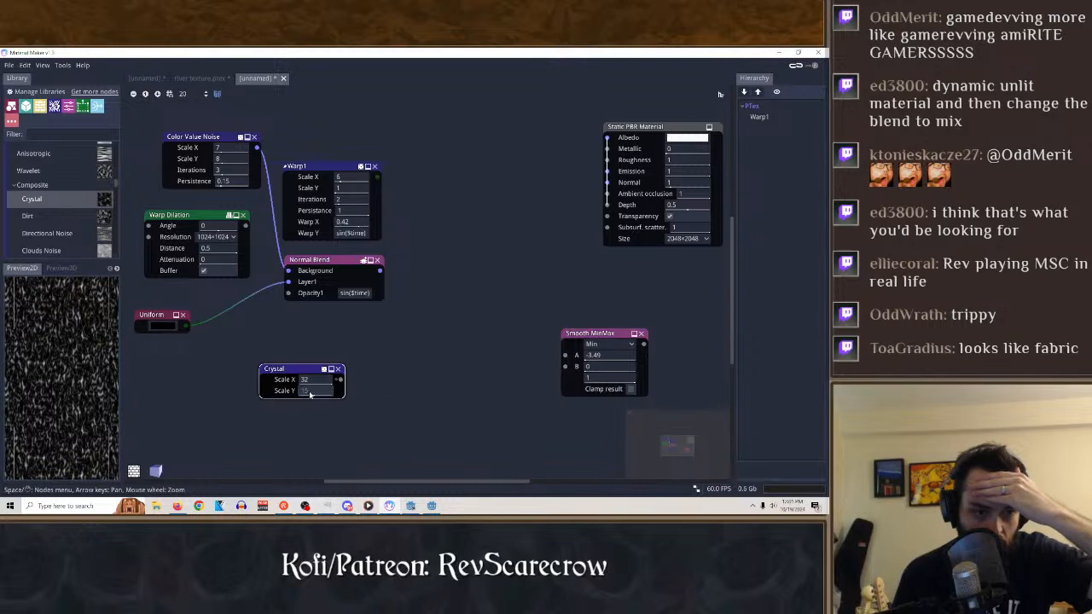
{"action": "left_click", "coordinate": [339, 369]}
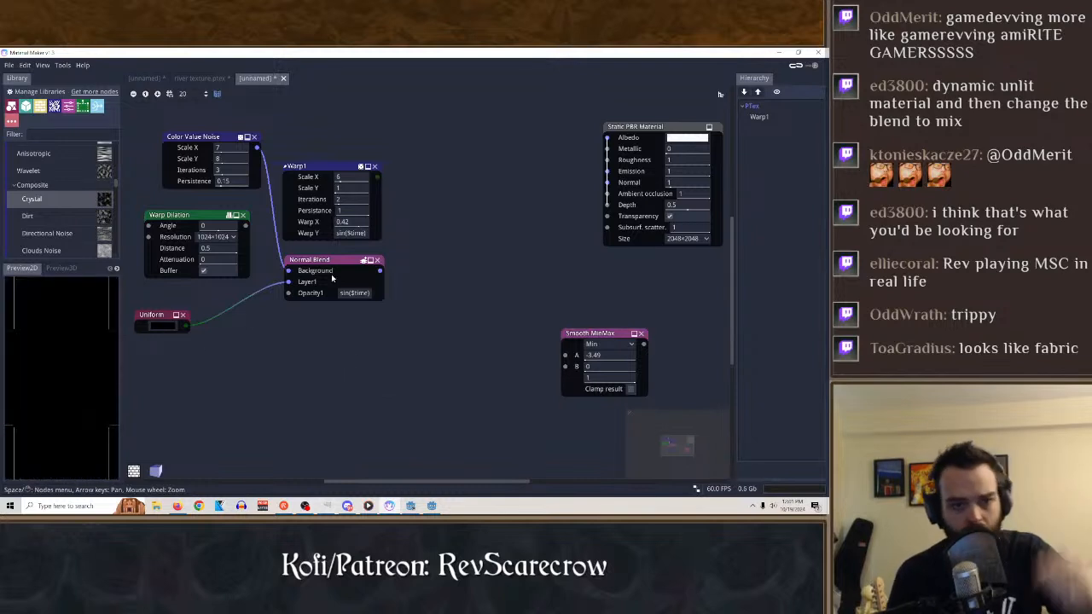
Set the Color Value Noise Scale X to 4, Scale Y to 5, Iterations to 3 and Persistence to 0, and preview the Normal Blend node.
{"action": "left_click", "coordinate": [332, 265]}
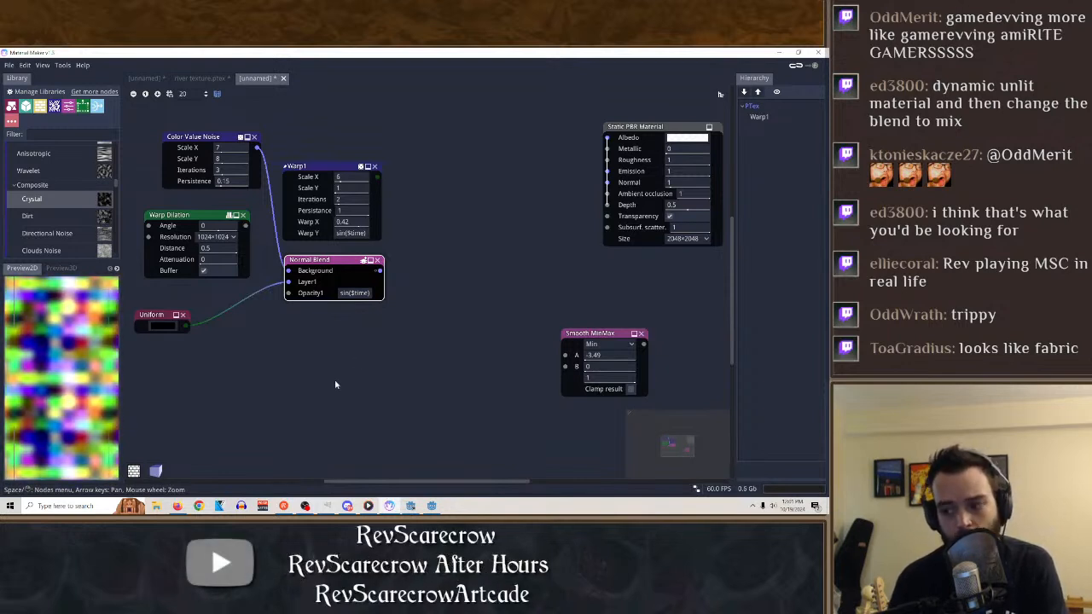
{"action": "left_click_drag", "start_coordinate": [213, 136], "coordinate": [263, 176]}
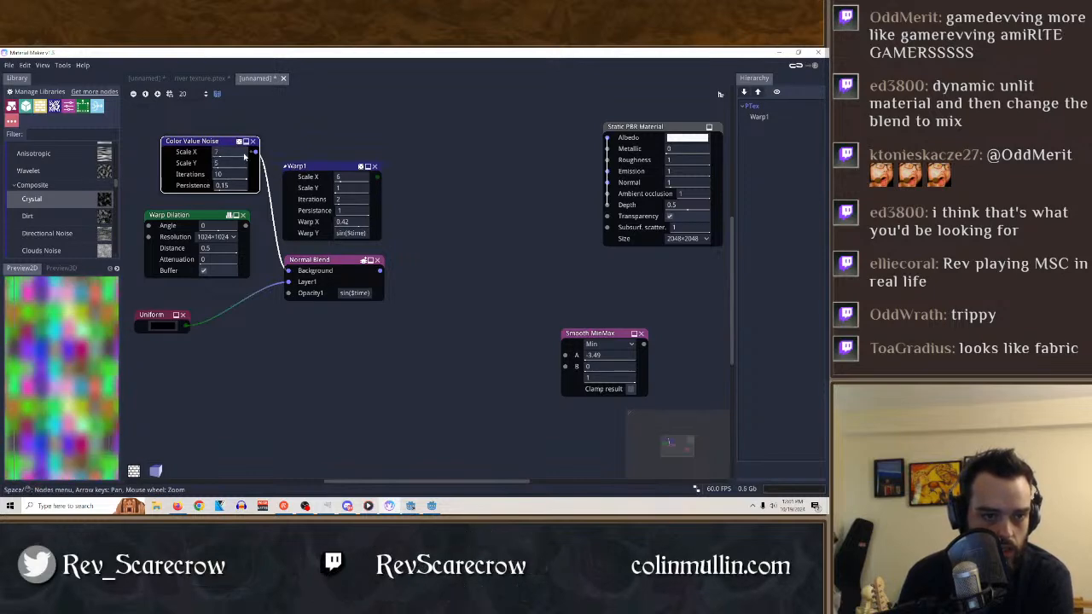
{"action": "left_click_drag", "start_coordinate": [285, 163], "coordinate": [210, 179]}
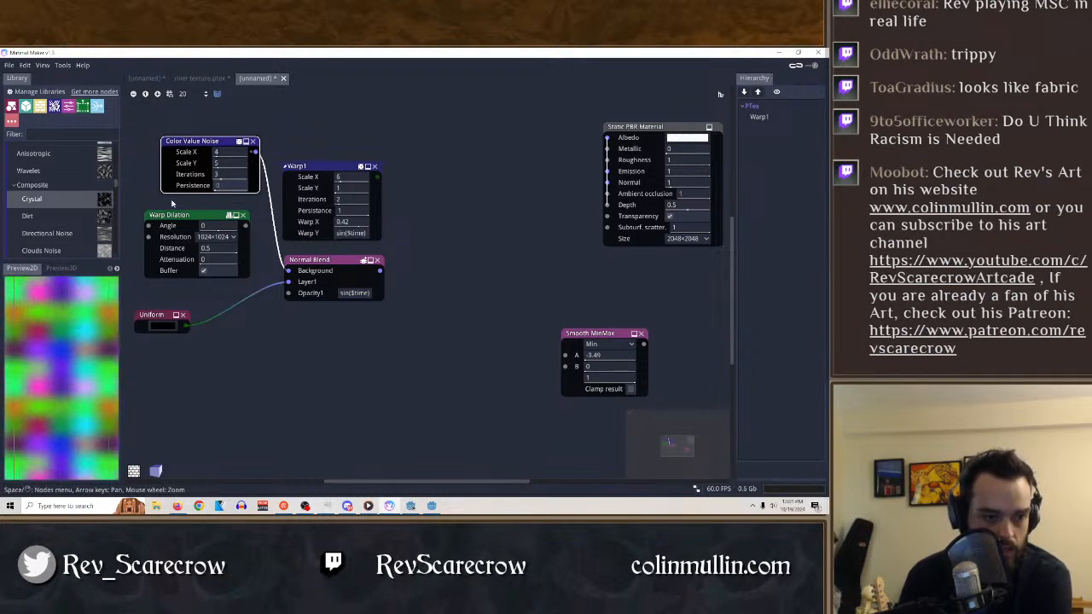
{"action": "left_click", "coordinate": [320, 267]}
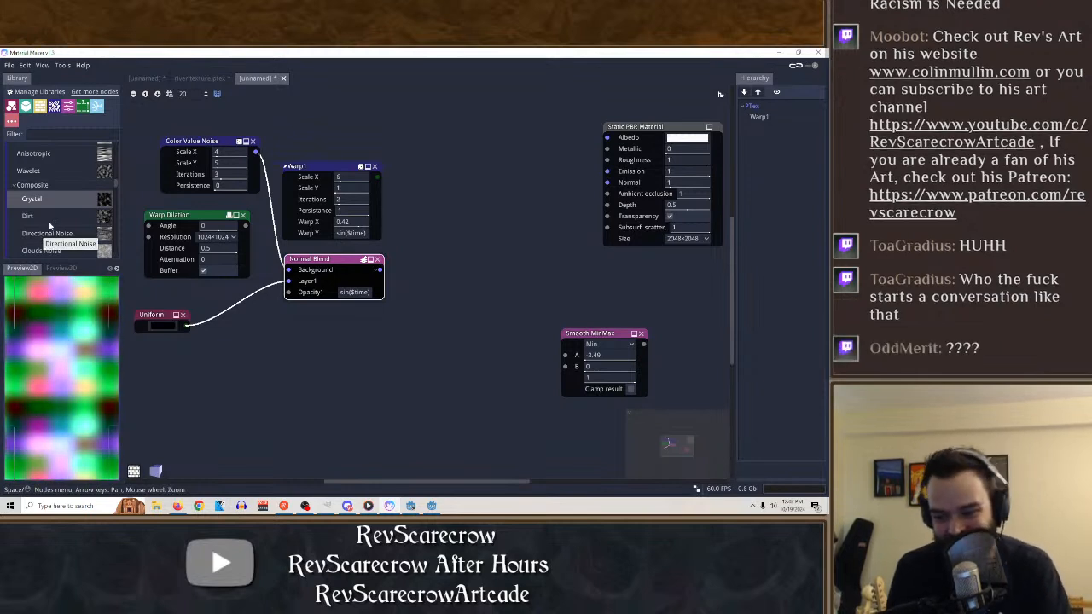
Add a Clouds Noise node from the library below the Uniform node and set its Scale to 8.
{"action": "scroll", "coordinate": [43, 190], "scroll_direction": "down", "scroll_amount": 1}
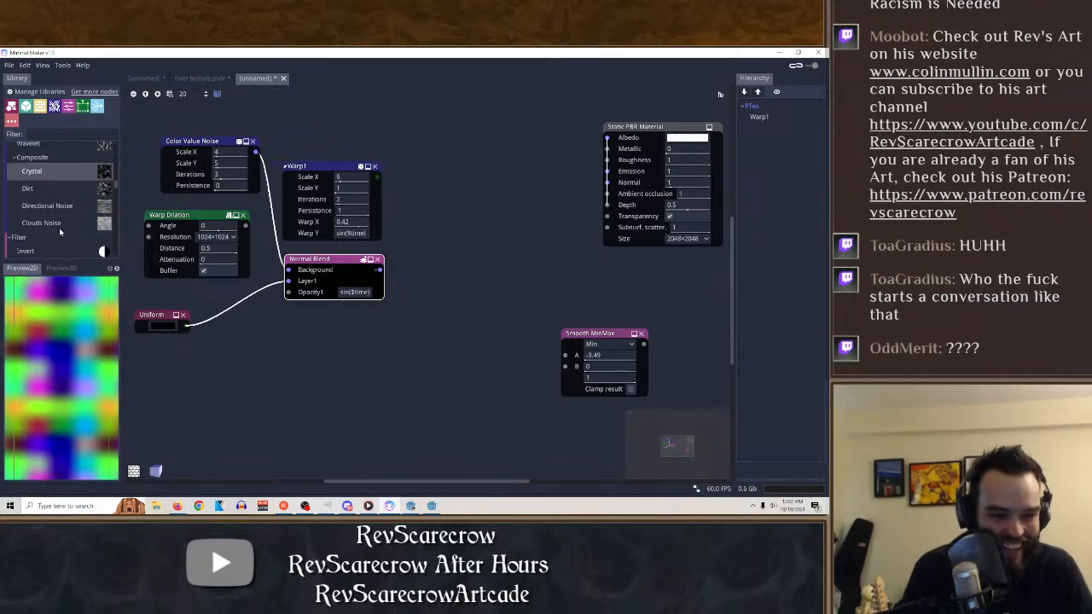
{"action": "left_click_drag", "start_coordinate": [59, 226], "coordinate": [195, 397]}
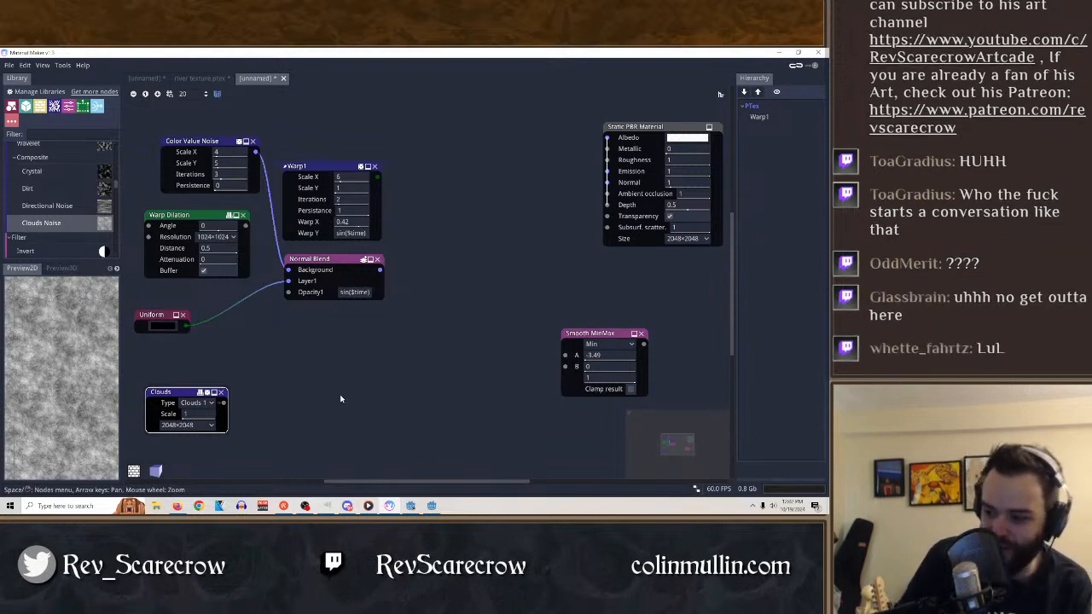
{"action": "double_click", "coordinate": [201, 417]}
{"action": "type", "text": "8"}
{"action": "key", "text": "Return"}
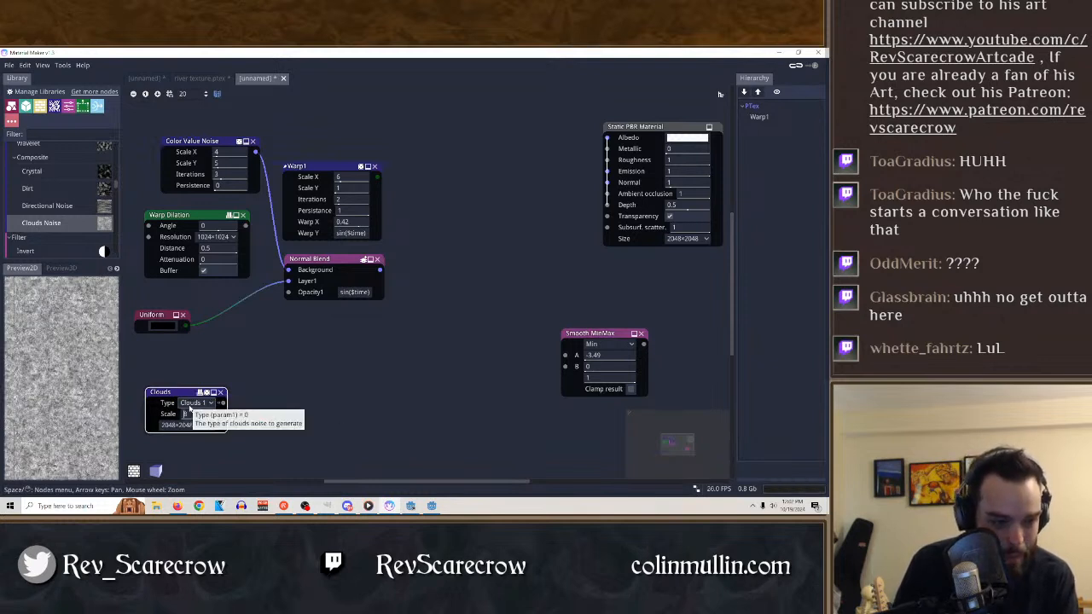
Try the Clouds 2 and Clouds 3 types on the Clouds node, and delete the node.
{"action": "left_click", "coordinate": [192, 404]}
{"action": "left_click", "coordinate": [208, 417]}
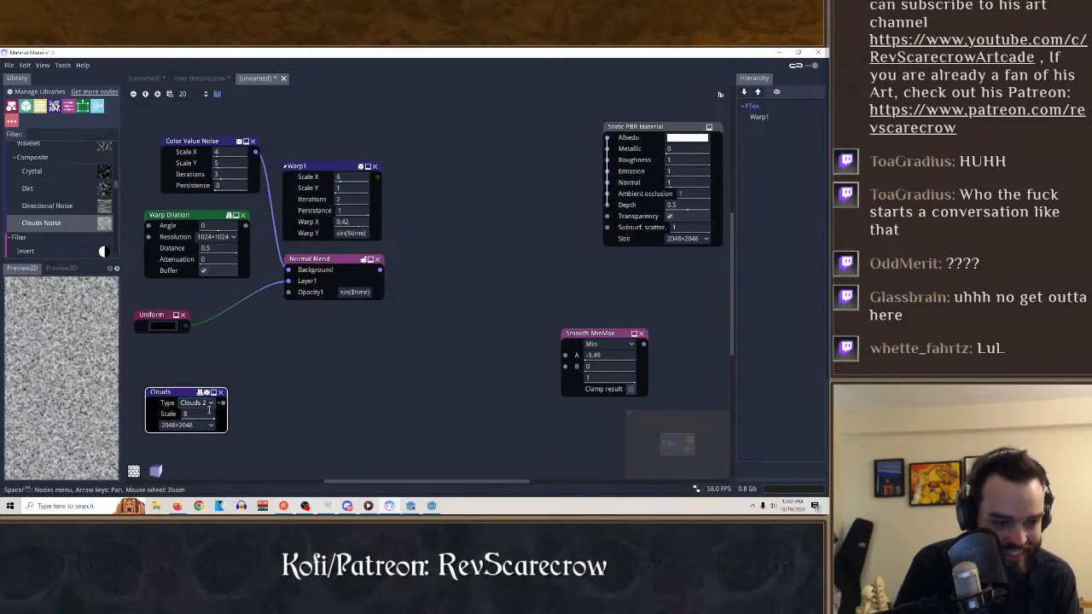
{"action": "left_click", "coordinate": [208, 404]}
{"action": "left_click", "coordinate": [205, 437]}
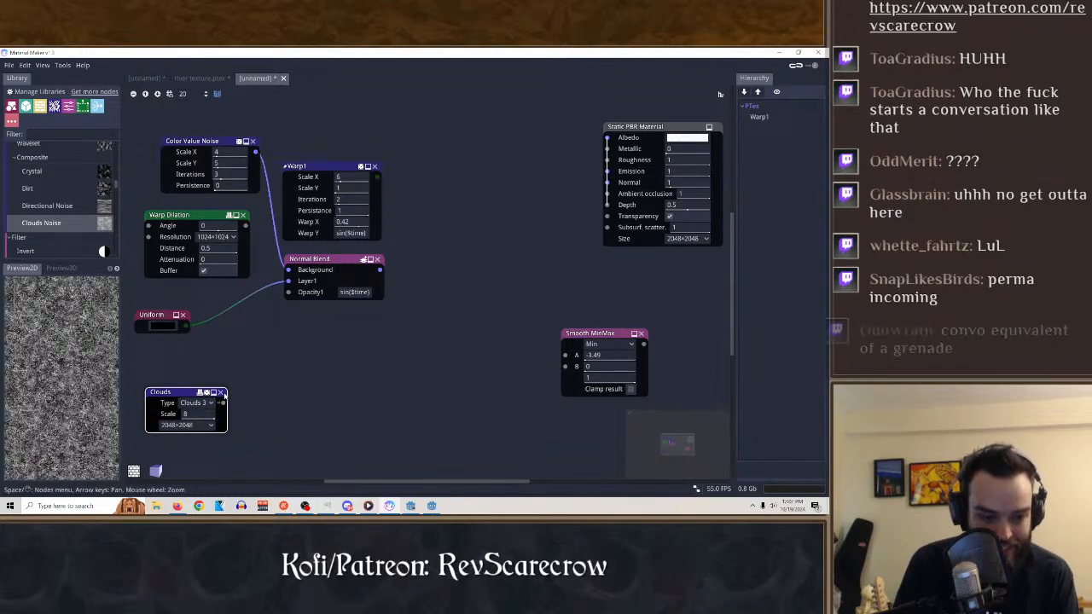
{"action": "left_click", "coordinate": [222, 393]}
Try a Skewed Bricks node with 3 rows, 7 columns, Mortar 0.11 and Bevel 0, and remove it from the graph.
{"action": "scroll", "coordinate": [51, 232], "scroll_direction": "up", "scroll_amount": 5}
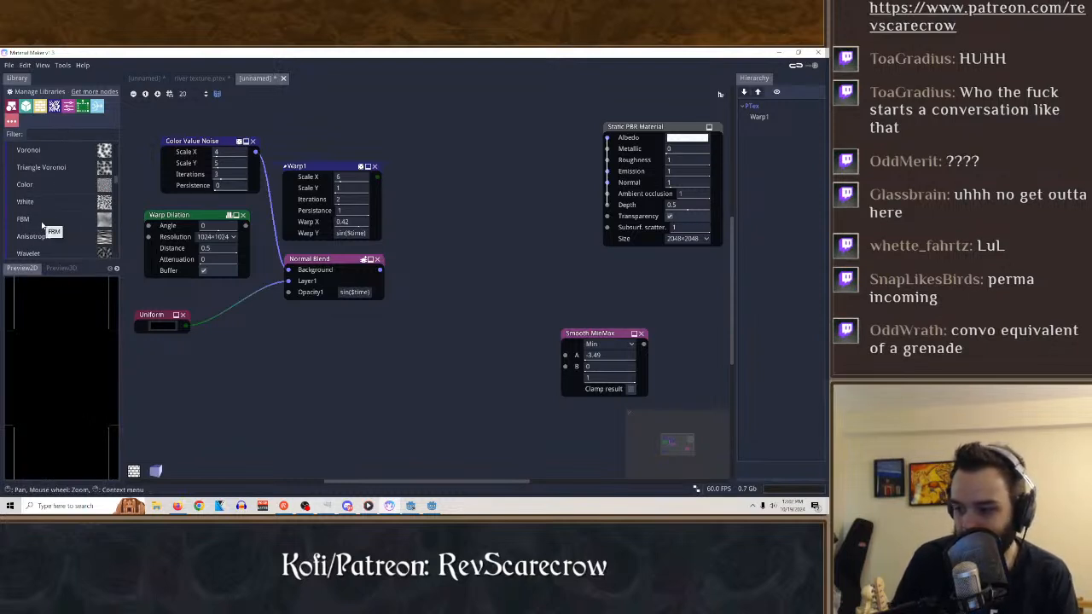
{"action": "scroll", "coordinate": [47, 213], "scroll_direction": "up", "scroll_amount": 4}
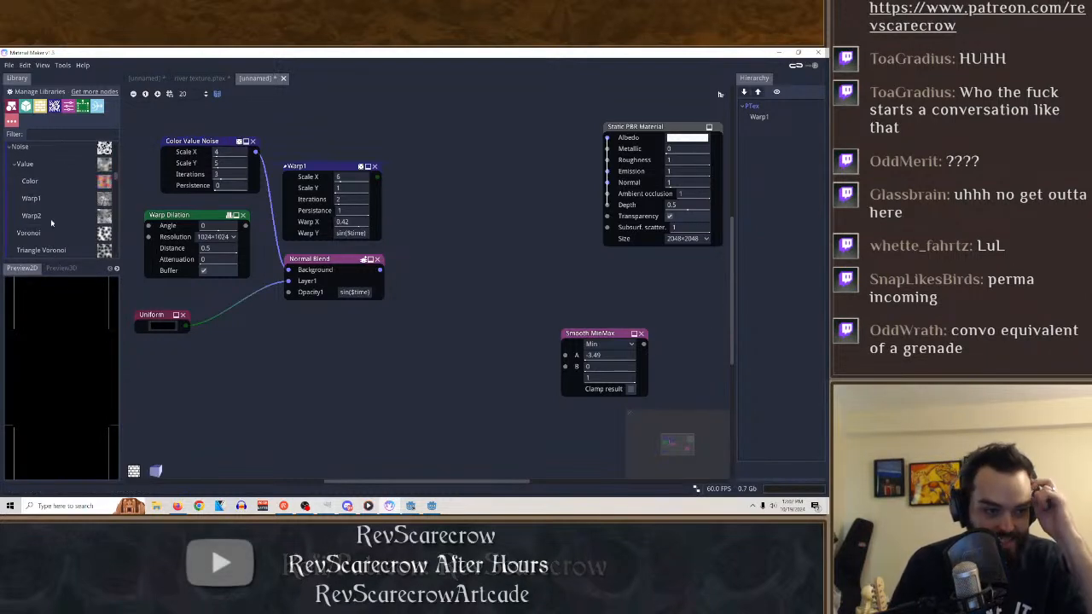
{"action": "scroll", "coordinate": [37, 197], "scroll_direction": "up", "scroll_amount": 5}
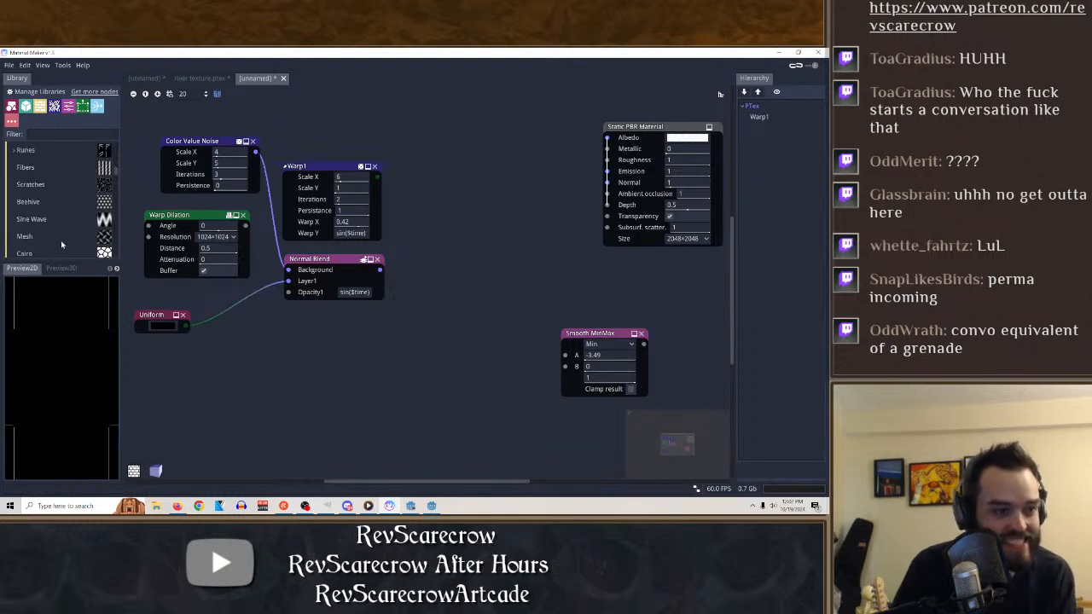
{"action": "scroll", "coordinate": [30, 189], "scroll_direction": "up", "scroll_amount": 6}
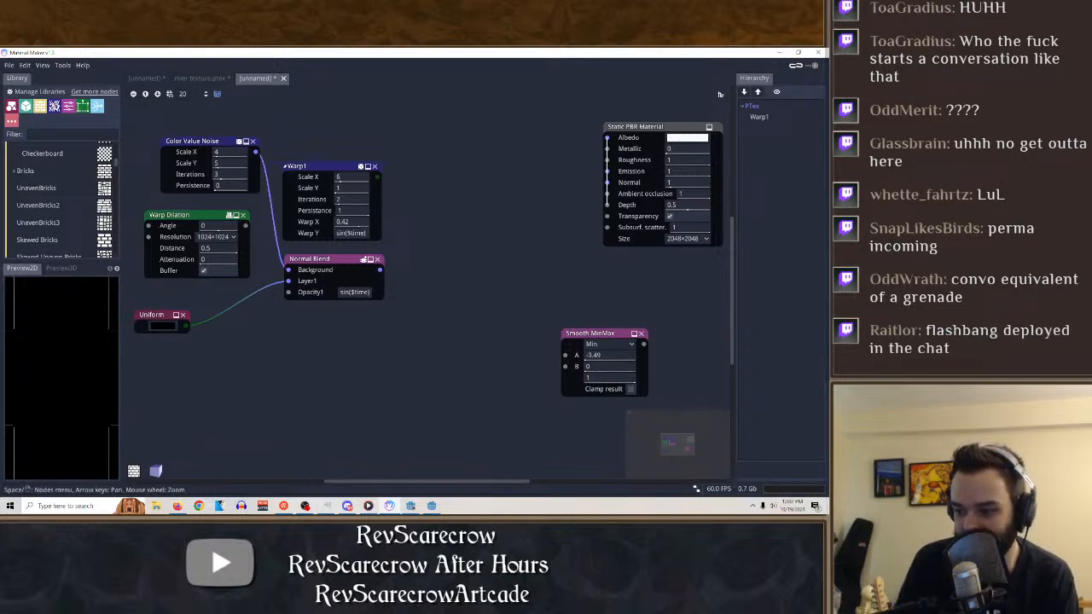
{"action": "left_click", "coordinate": [77, 229]}
{"action": "scroll", "coordinate": [69, 236], "scroll_direction": "down", "scroll_amount": 2}
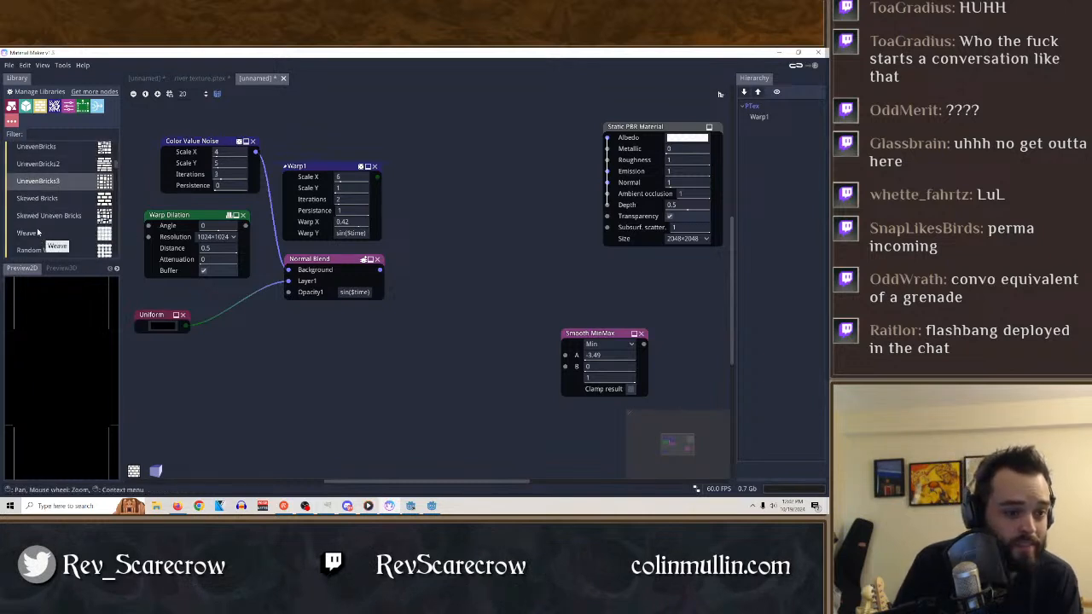
{"action": "left_click_drag", "start_coordinate": [38, 198], "coordinate": [318, 381]}
{"action": "left_click", "coordinate": [291, 361]}
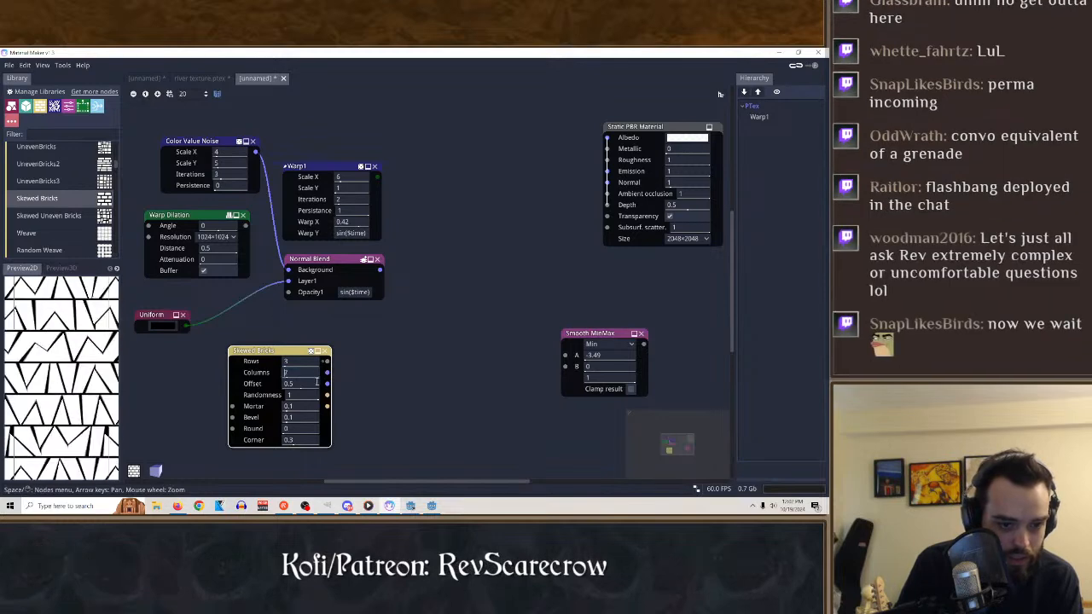
{"action": "mouse_move", "coordinate": [300, 417]}
{"action": "left_mouse_down"}
{"action": "mouse_move", "coordinate": [315, 417]}
{"action": "mouse_move", "coordinate": [185, 434]}
{"action": "mouse_move", "coordinate": [300, 408]}
{"action": "mouse_move", "coordinate": [256, 412]}
{"action": "mouse_move", "coordinate": [390, 407]}
{"action": "mouse_move", "coordinate": [341, 413]}
{"action": "mouse_move", "coordinate": [309, 400]}
{"action": "left_mouse_up"}
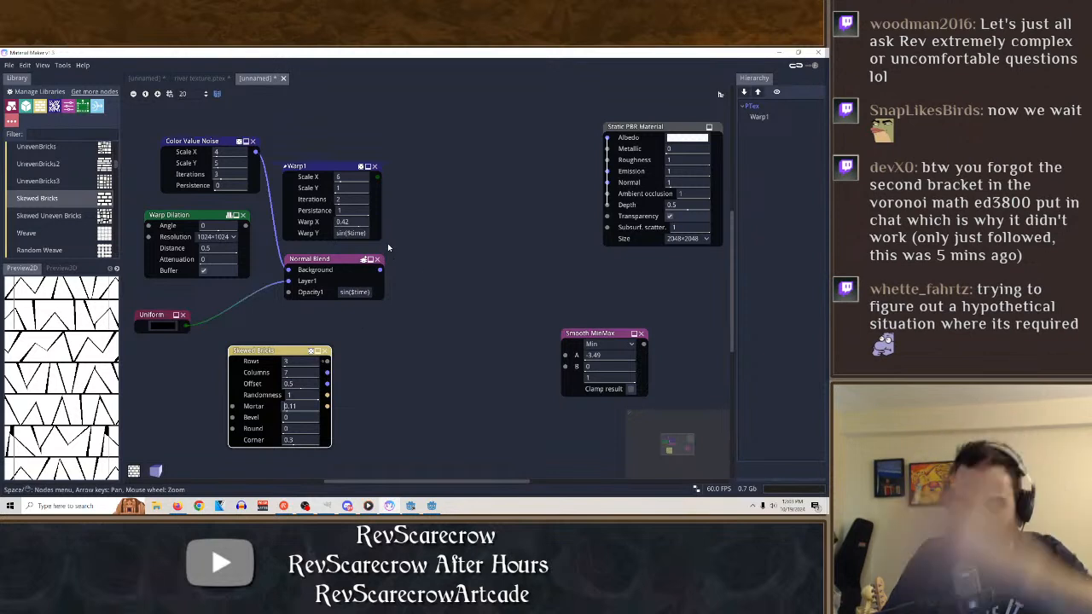
{"action": "left_click", "coordinate": [324, 352]}
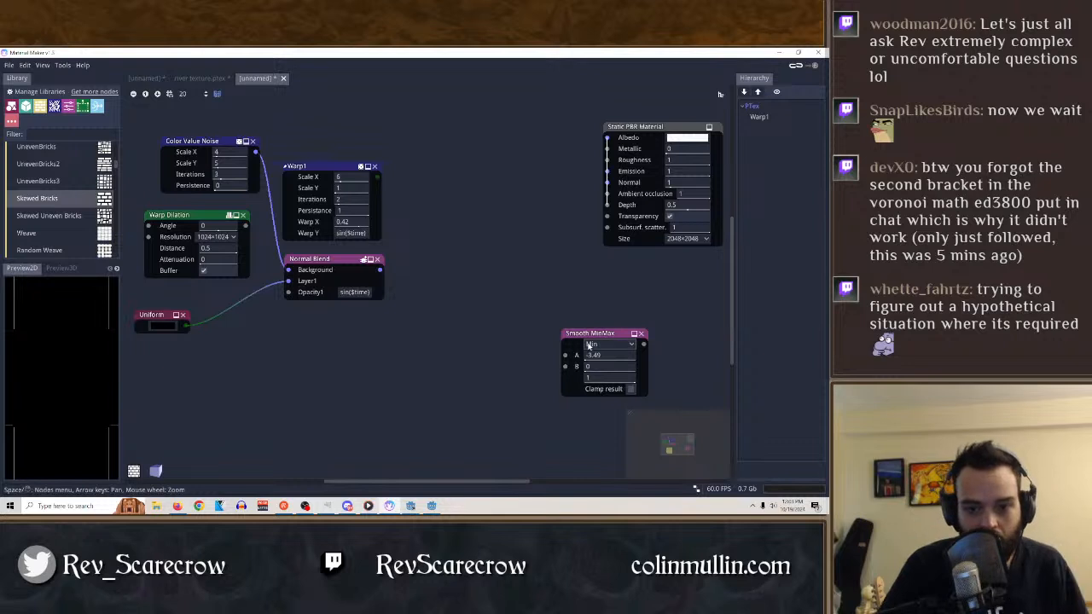
Filter the library for "math", try adding a Math node and a second Smooth MinMax node, and remove both.
{"action": "scroll", "coordinate": [79, 202], "scroll_direction": "up", "scroll_amount": 1}
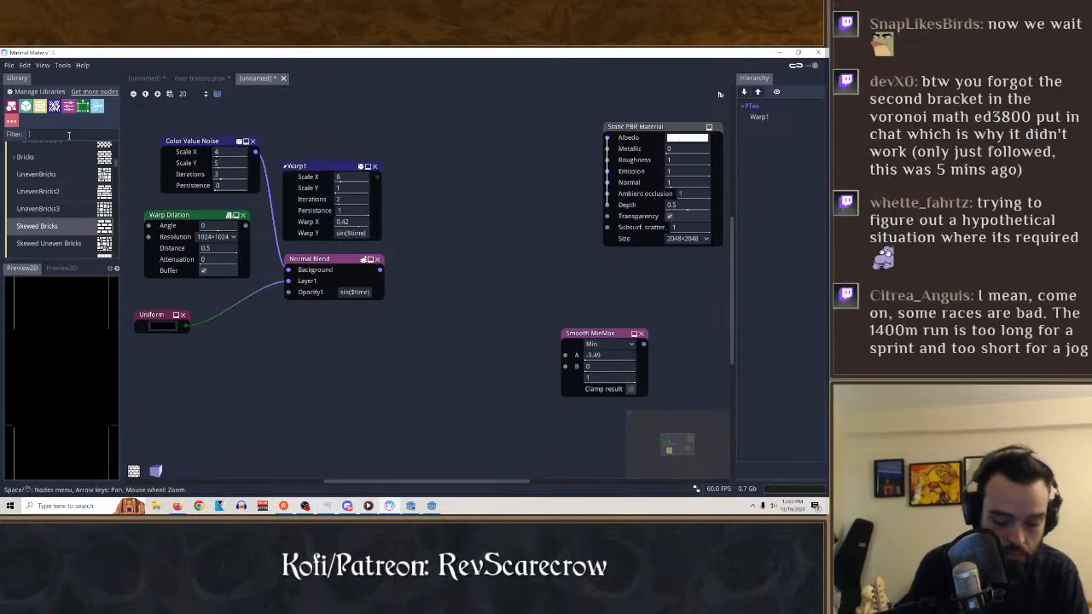
{"action": "type", "text": "math"}
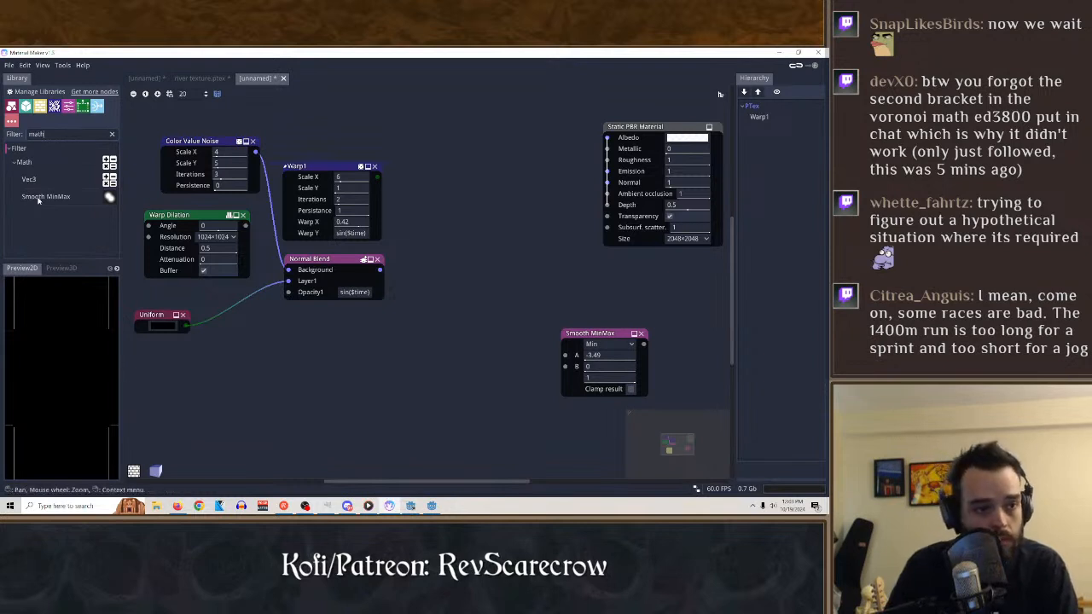
{"action": "left_click", "coordinate": [42, 163]}
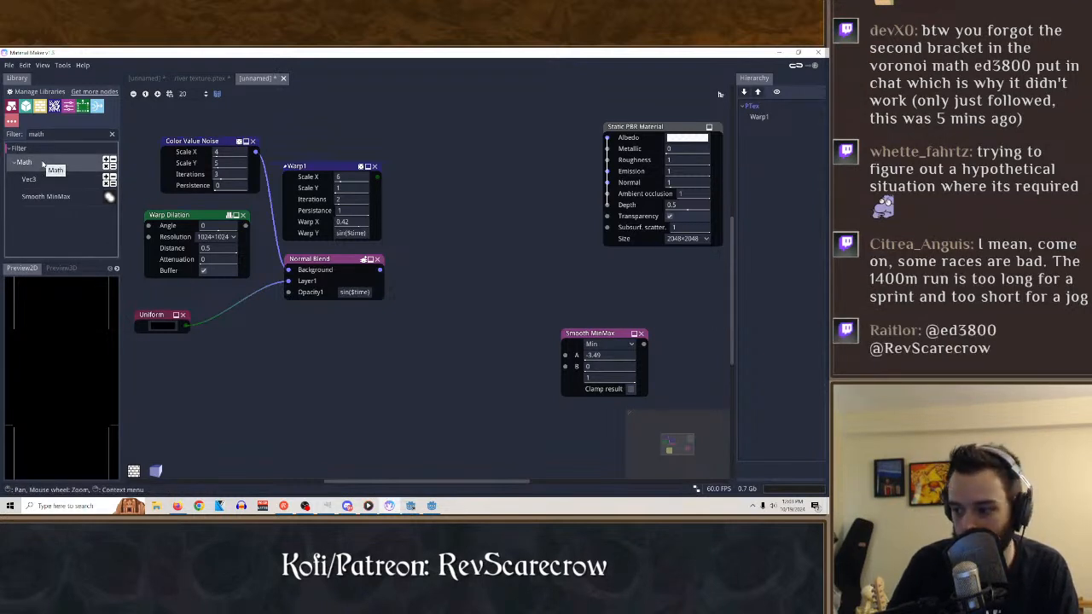
{"action": "left_click_drag", "start_coordinate": [43, 163], "coordinate": [467, 227]}
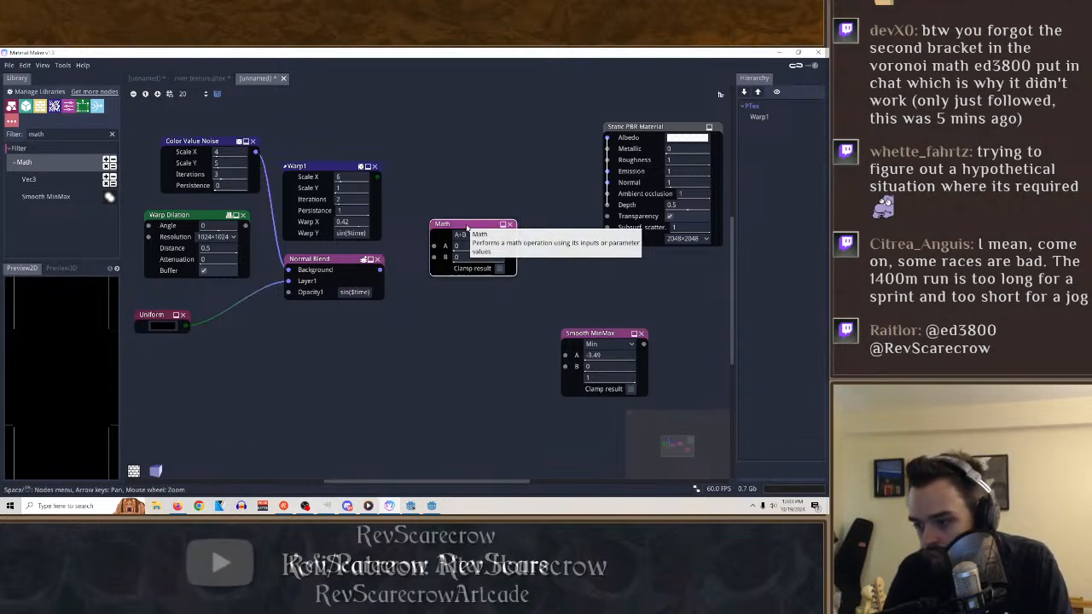
{"action": "left_click", "coordinate": [511, 225]}
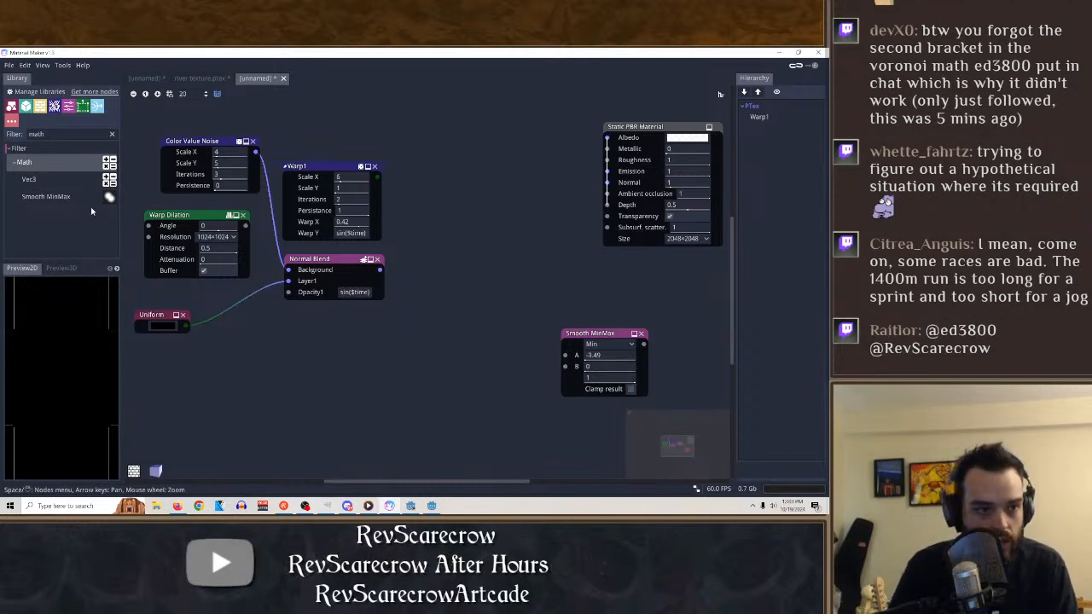
{"action": "left_click_drag", "start_coordinate": [46, 196], "coordinate": [512, 257]}
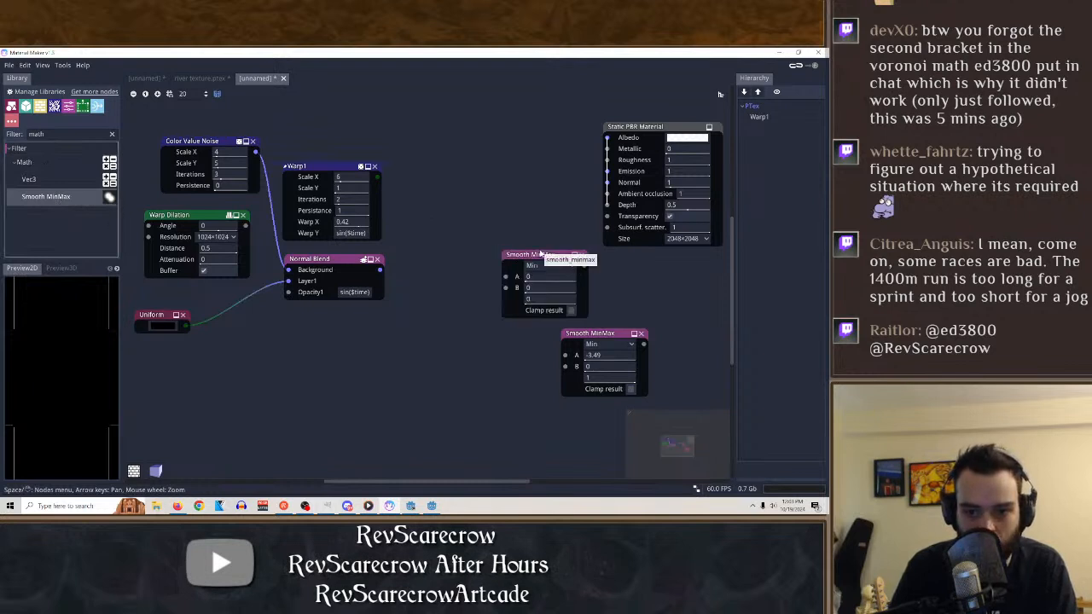
{"action": "left_click", "coordinate": [580, 254]}
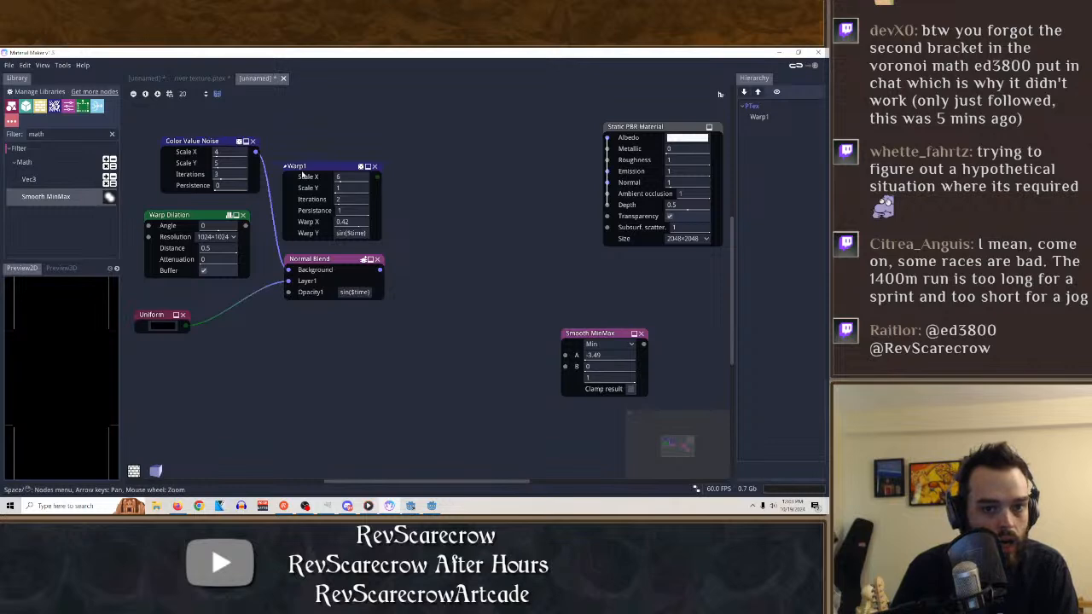
Preview the Warp1 node, filter the library for "vor", and add a Voronoi node below the Normal Blend node.
{"action": "left_click", "coordinate": [302, 173]}
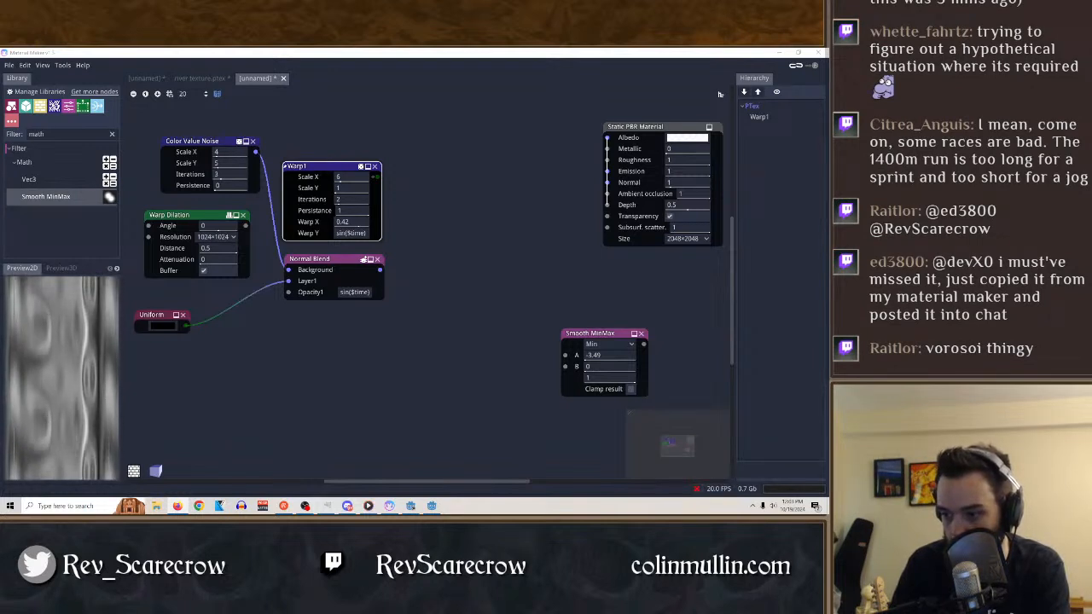
{"action": "left_click", "coordinate": [358, 439]}
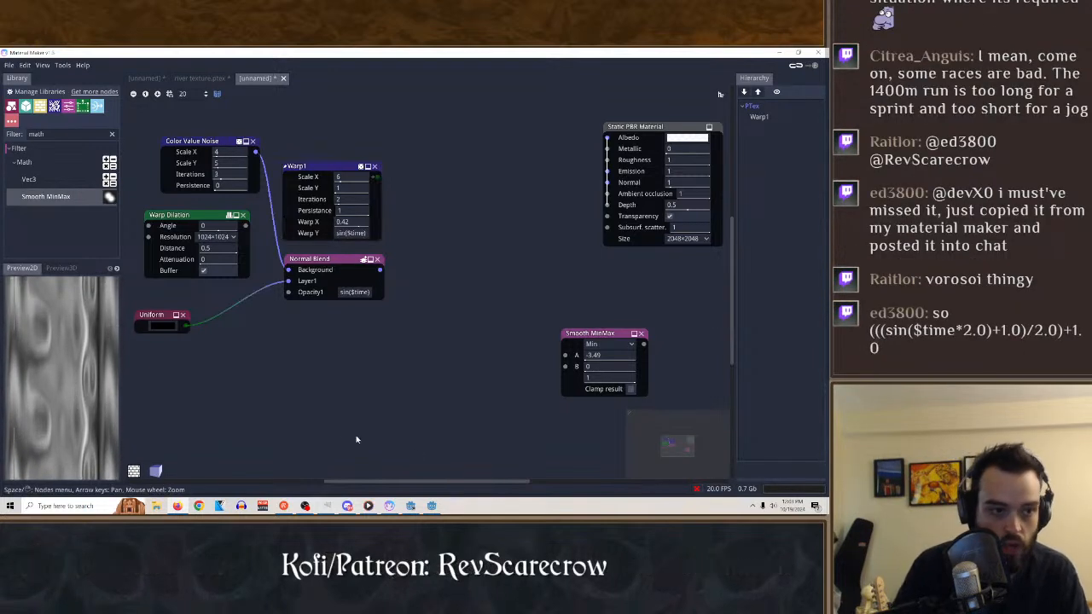
{"action": "key", "text": "BackSpace"}
{"action": "key", "text": "BackSpace"}
{"action": "key", "text": "BackSpace"}
{"action": "key", "text": "BackSpace"}
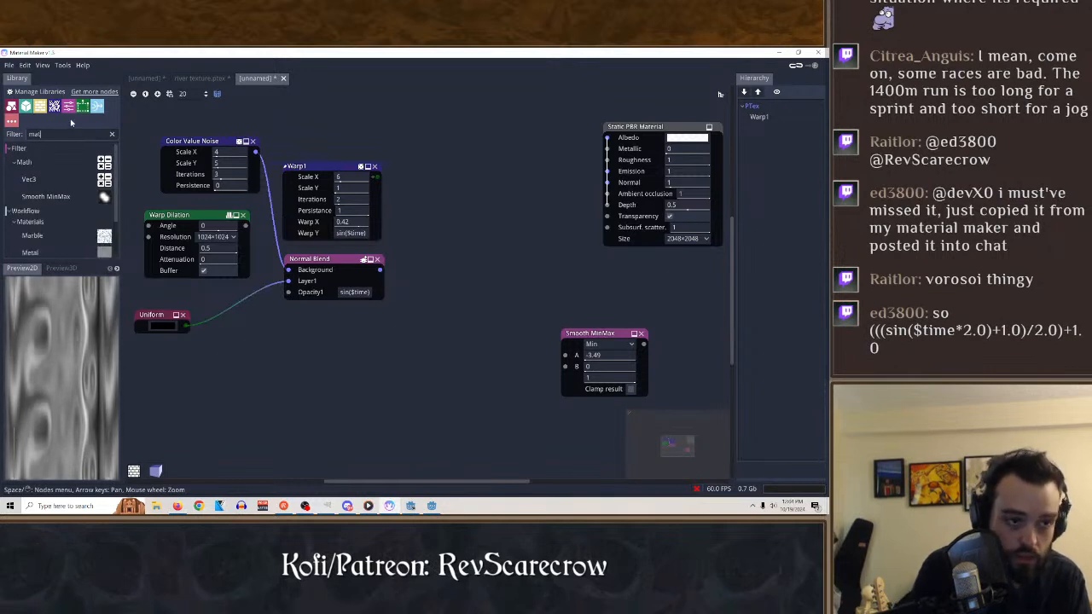
{"action": "type", "text": "vor"}
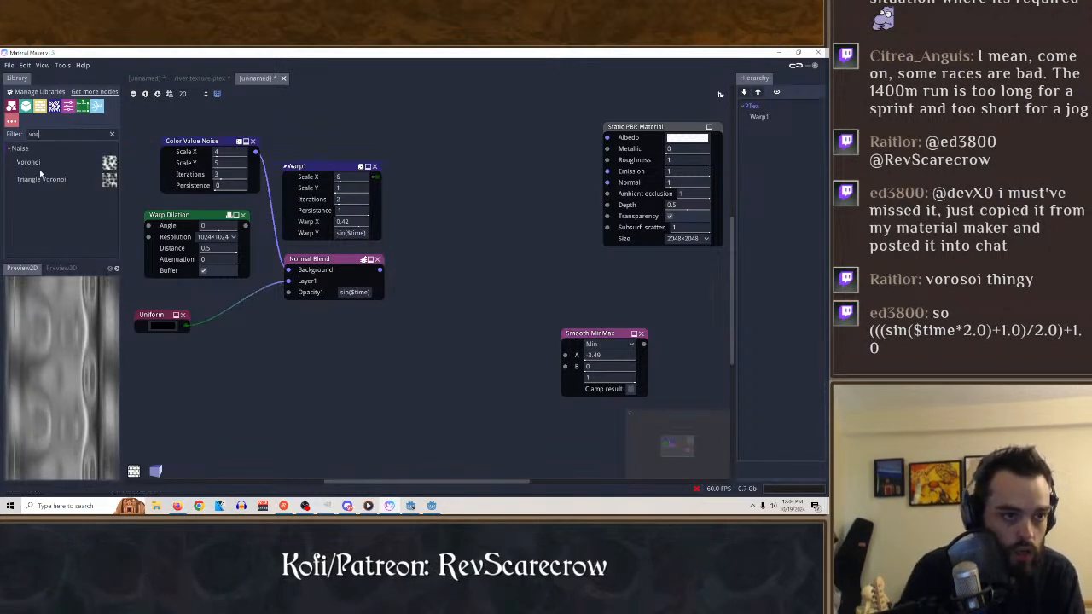
{"action": "left_click_drag", "start_coordinate": [34, 164], "coordinate": [345, 394]}
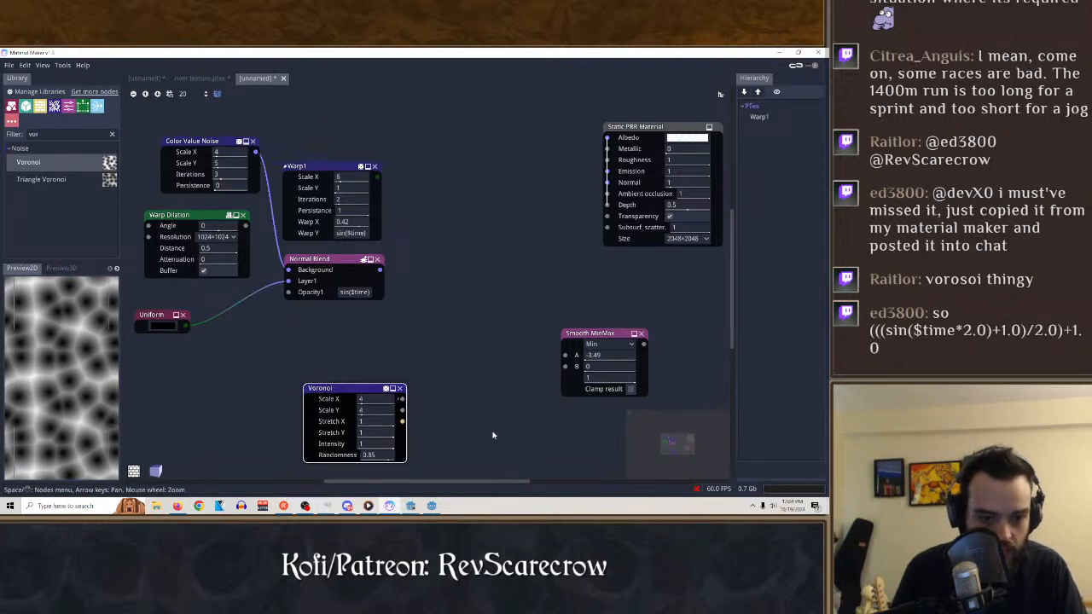
Set the Voronoi node's Scale X to the expression ((sin($time*2.0)+1.0)/2.0)+1.0.
{"action": "left_click_drag", "start_coordinate": [378, 400], "coordinate": [338, 398]}
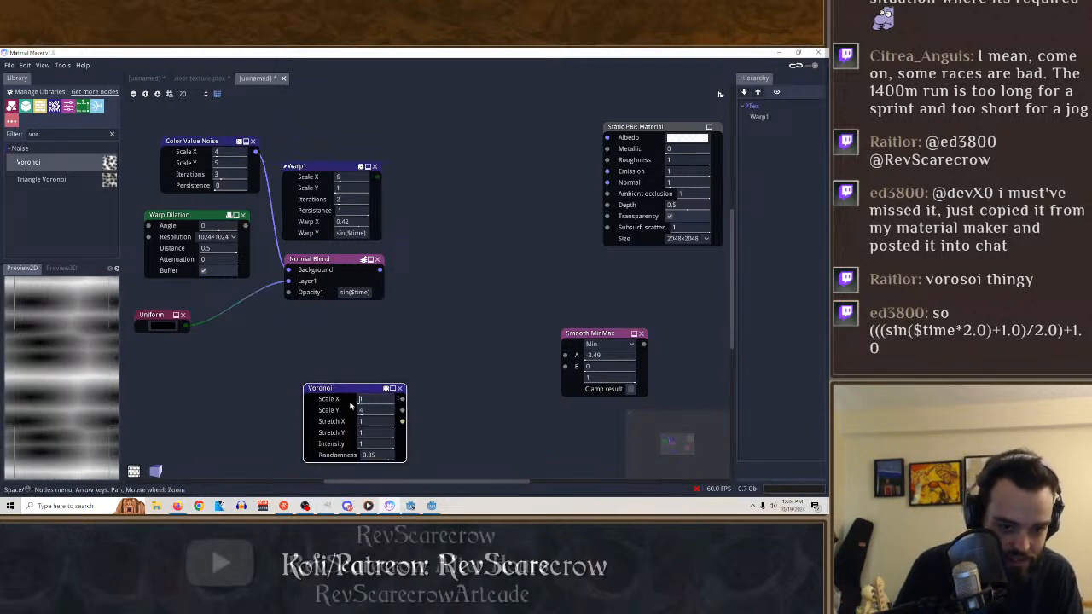
{"action": "right_click", "coordinate": [368, 402]}
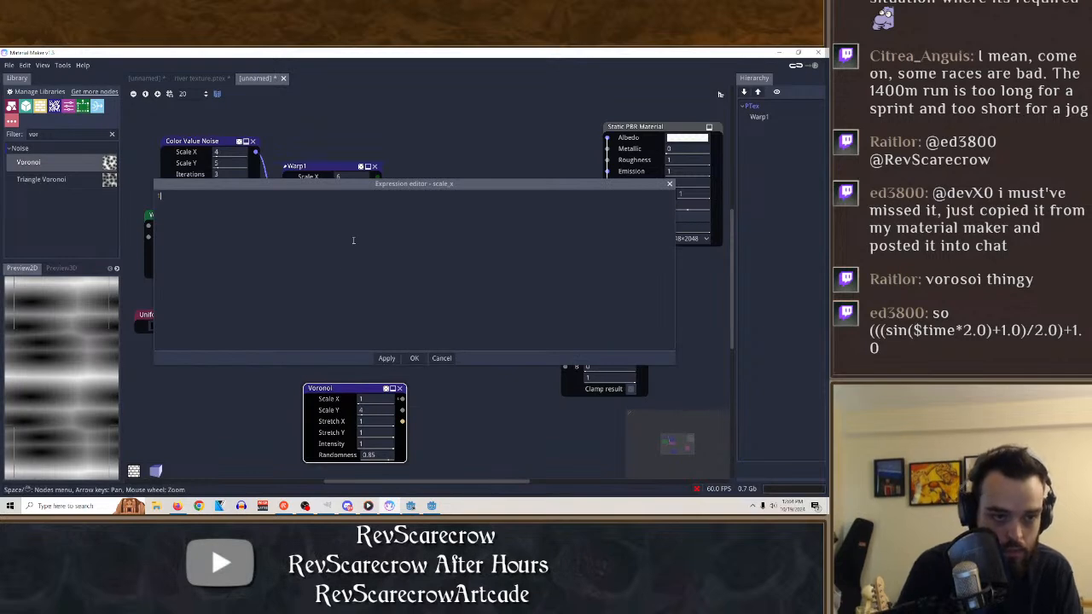
{"action": "type", "text": "(((sin($time*2.0)+1.0)/2.0)+1.0"}
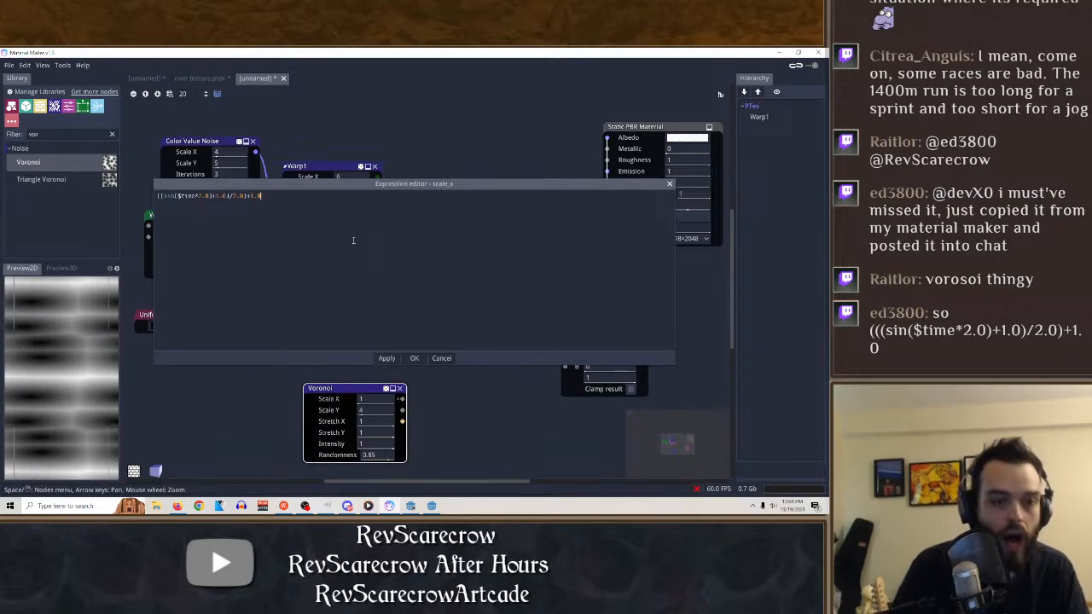
{"action": "left_click", "coordinate": [413, 358]}
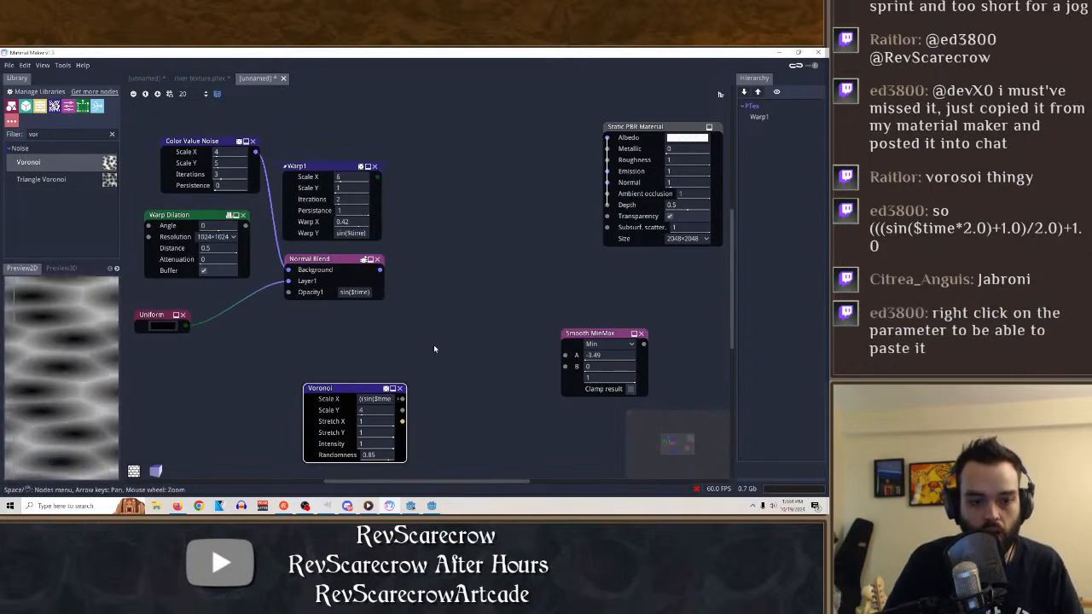
Set the Voronoi node's Scale Y to 1, Stretch X to 1.01, Stretch Y to 0.91 and Intensity to 0.55.
{"action": "left_click_drag", "start_coordinate": [367, 412], "coordinate": [343, 440]}
{"action": "left_click_drag", "start_coordinate": [442, 452], "coordinate": [304, 458]}
{"action": "left_click_drag", "start_coordinate": [369, 445], "coordinate": [407, 446]}
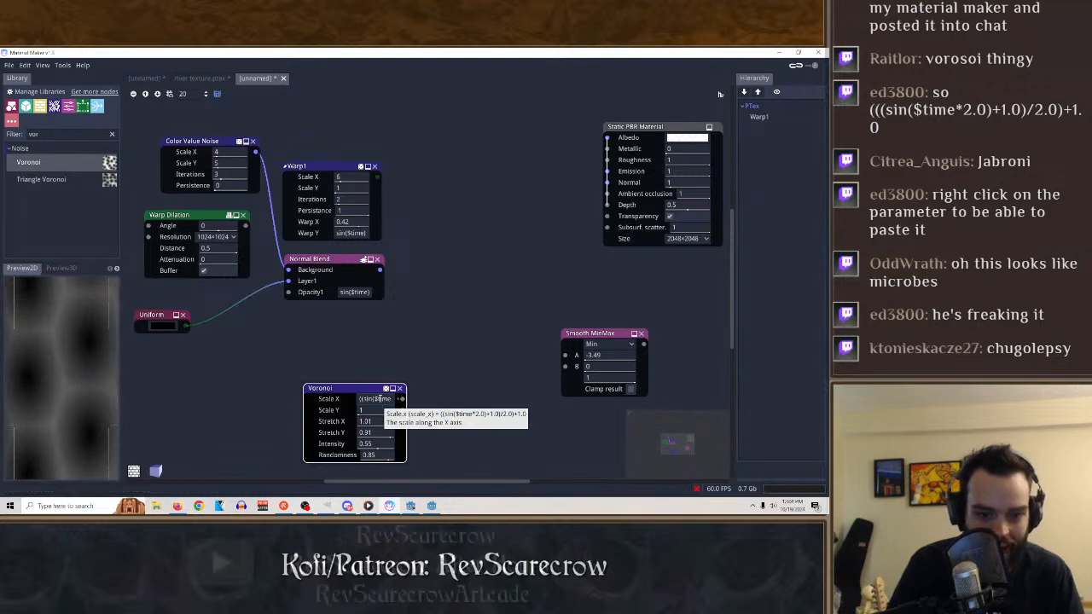
Try higher time multipliers, including 10.0, in the Voronoi node's Scale X expression.
{"action": "right_click", "coordinate": [378, 398]}
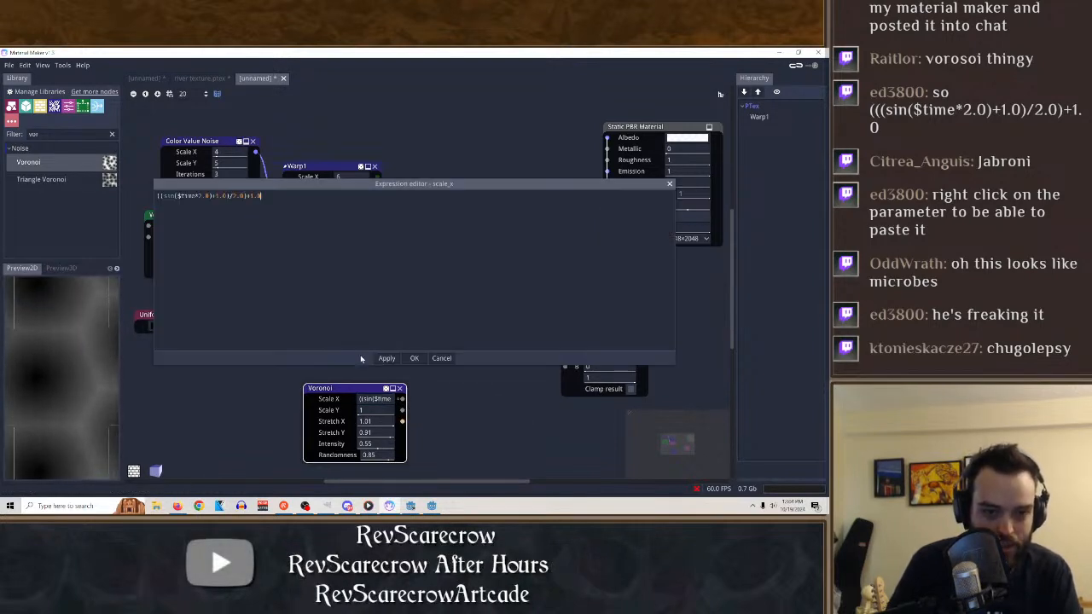
{"action": "left_click", "coordinate": [203, 197]}
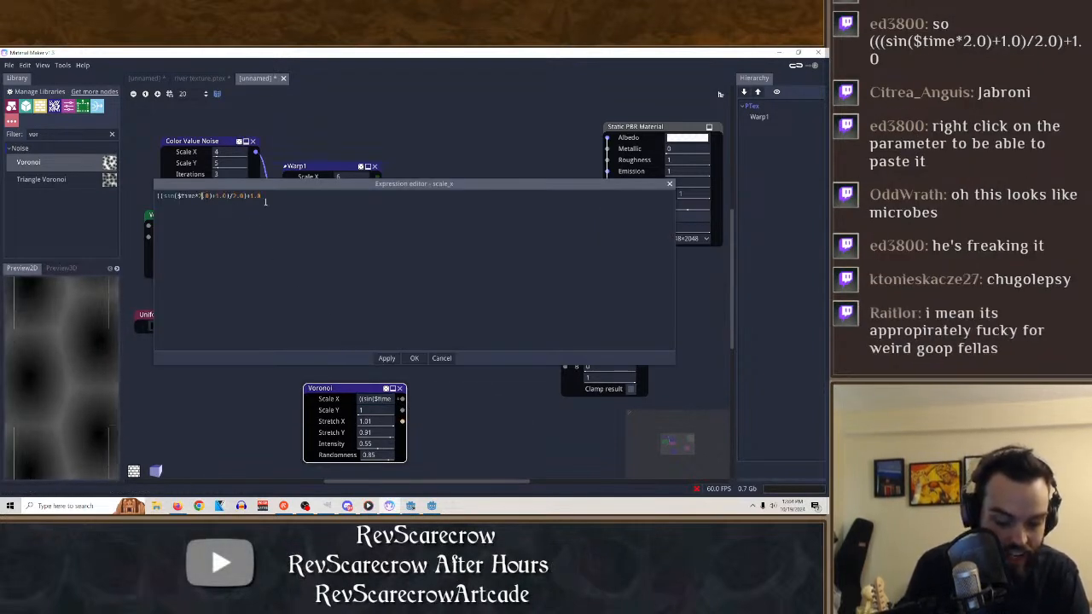
{"action": "key", "text": "BackSpace"}
{"action": "type", "text": "10"}
{"action": "key", "text": "Return"}
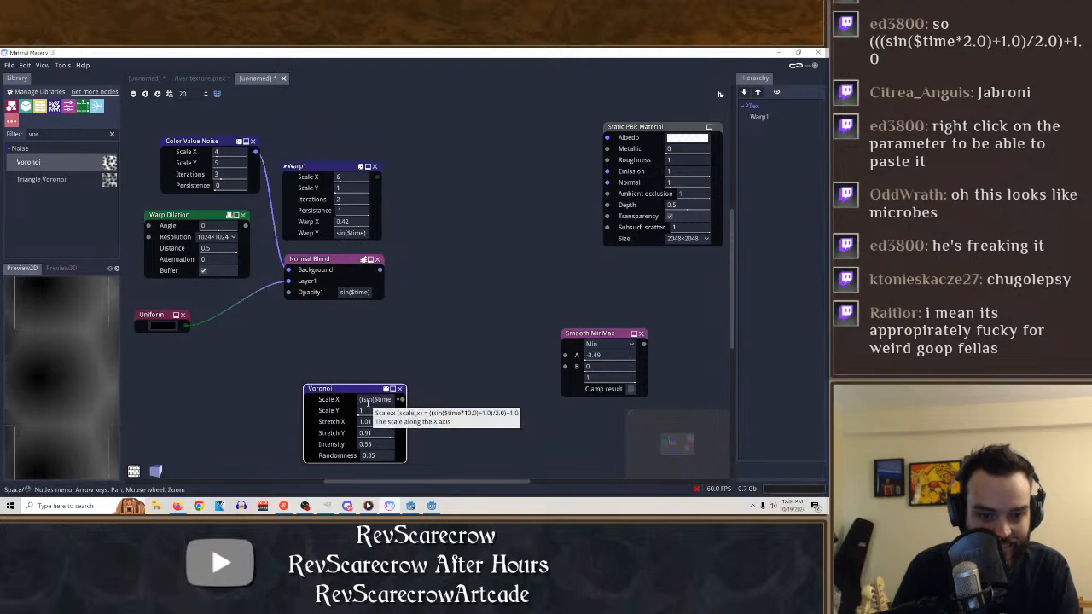
{"action": "right_click", "coordinate": [368, 402]}
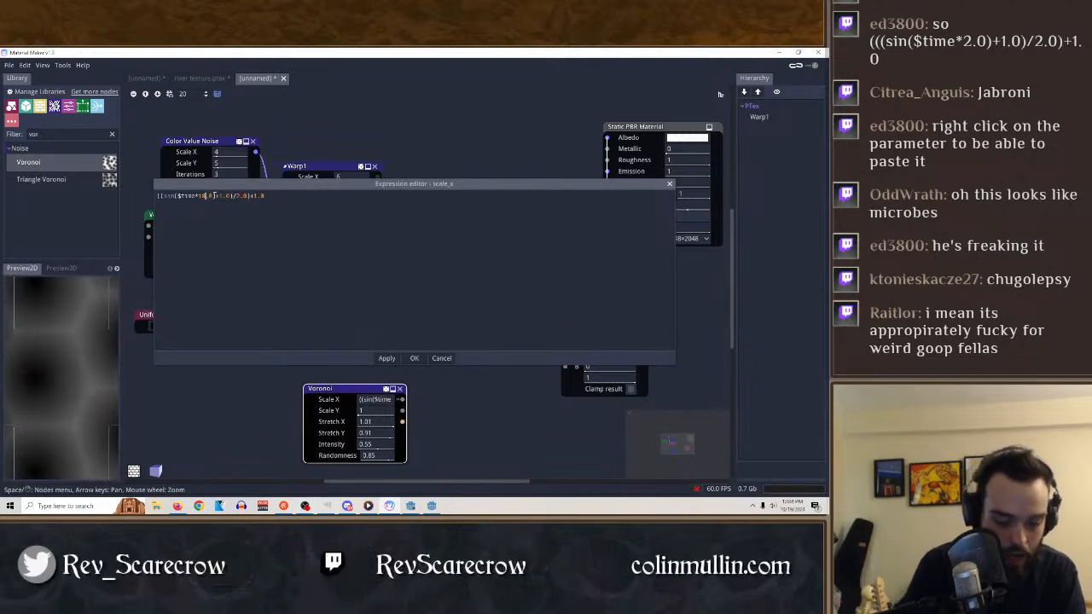
{"action": "key", "text": "BackSpace"}
{"action": "key", "text": "Return"}
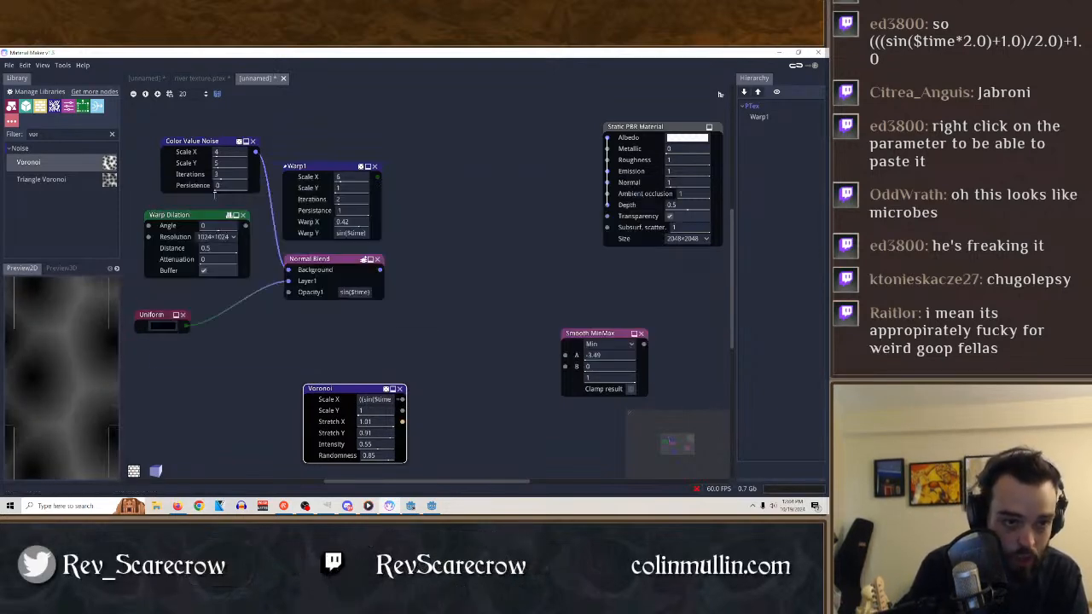
Change the Voronoi node's Scale X expression to ((sin($time*1.0)+3.0)/2.0)+1.0.
{"action": "right_click", "coordinate": [363, 400]}
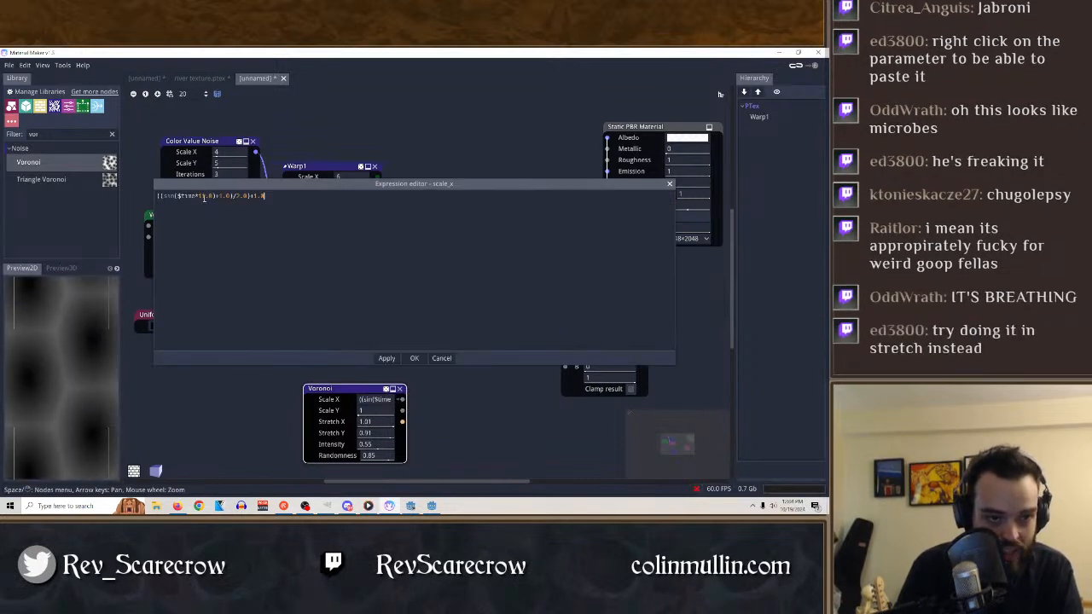
{"action": "key", "text": "BackSpace"}
{"action": "key", "text": "Return"}
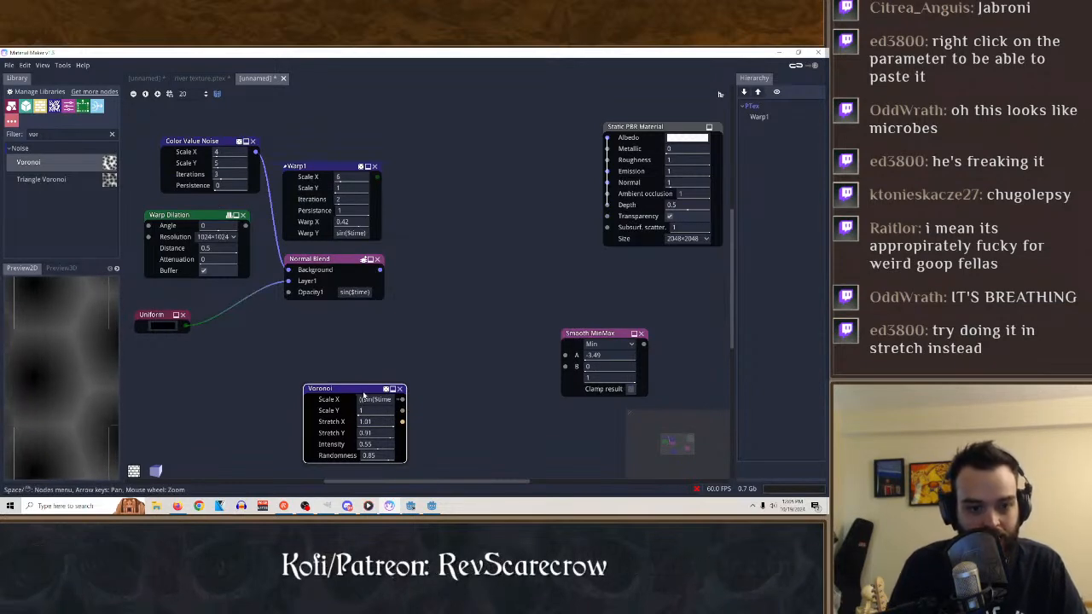
{"action": "right_click", "coordinate": [372, 401]}
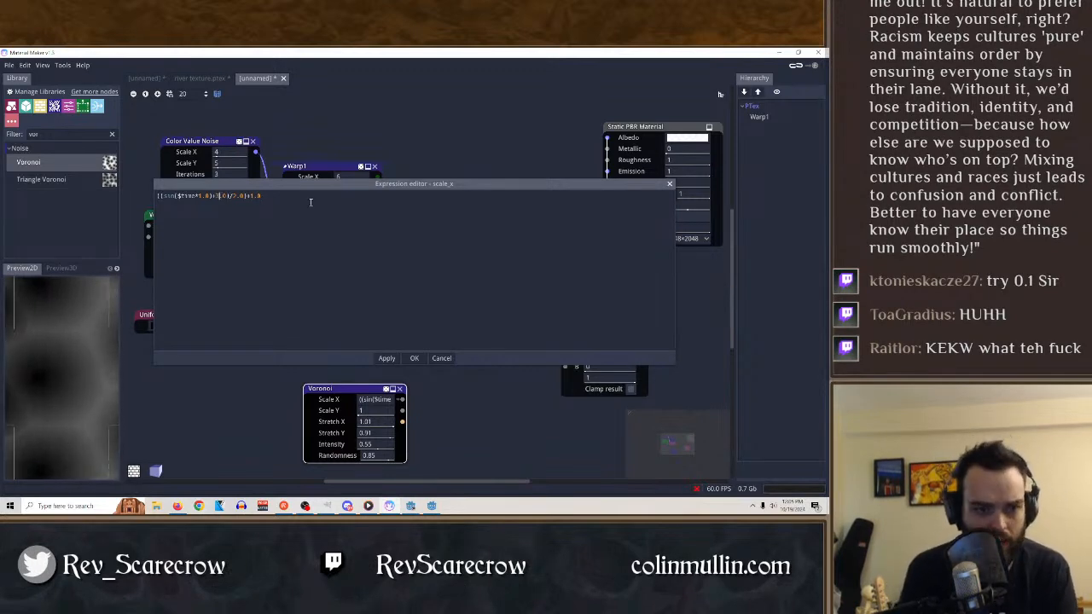
{"action": "key", "text": "Escape"}
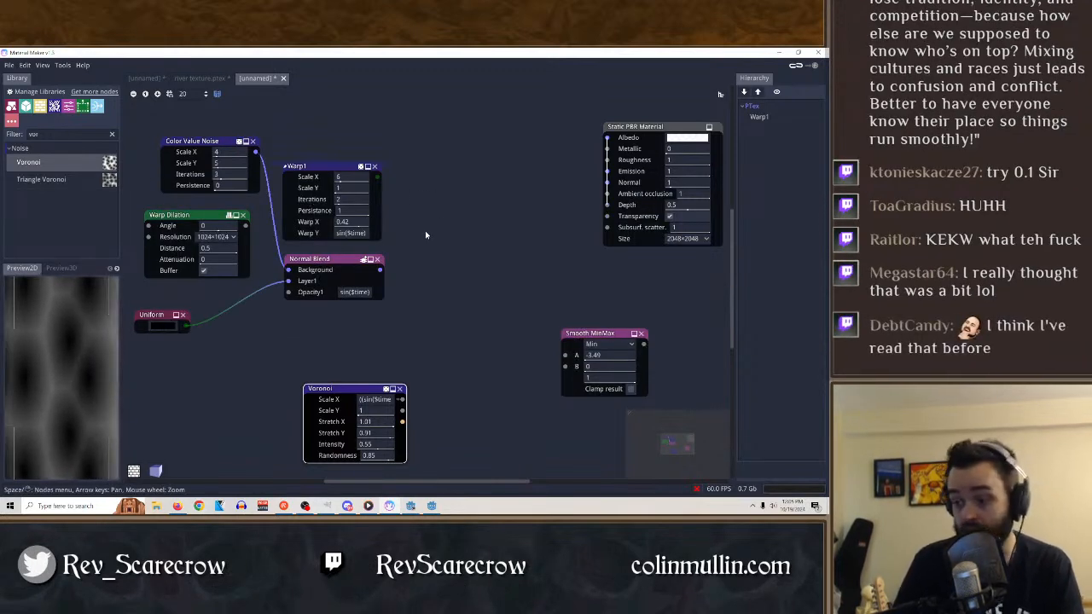
Cut the sine expression out of the Voronoi node's Scale X and set the value to 1.
{"action": "left_click", "coordinate": [370, 399]}
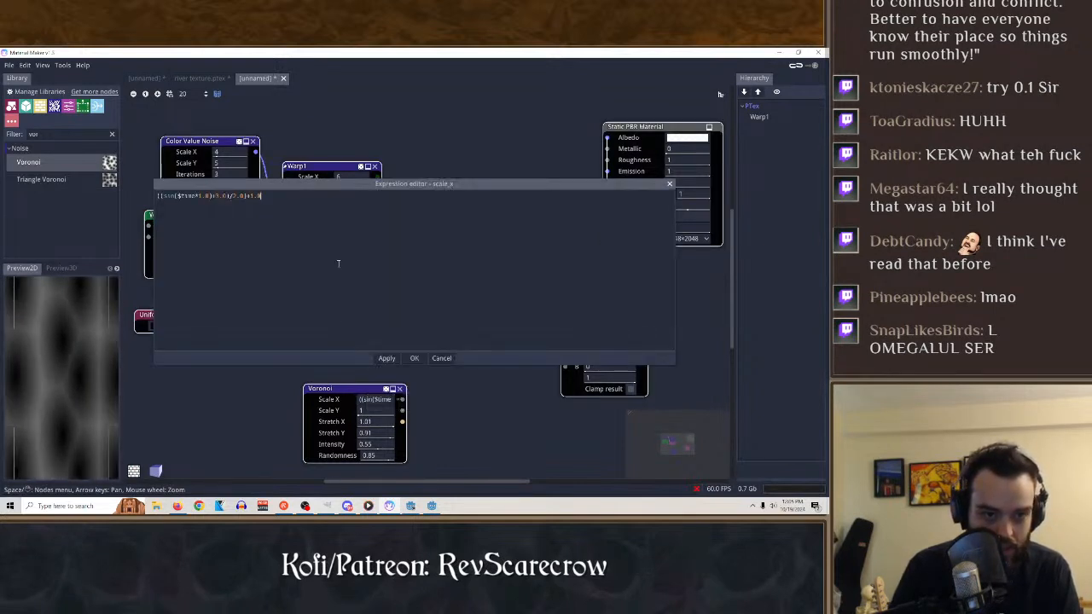
{"action": "left_click_drag", "start_coordinate": [320, 206], "coordinate": [157, 195]}
{"action": "key", "text": "BackSpace"}
{"action": "type", "text": "1"}
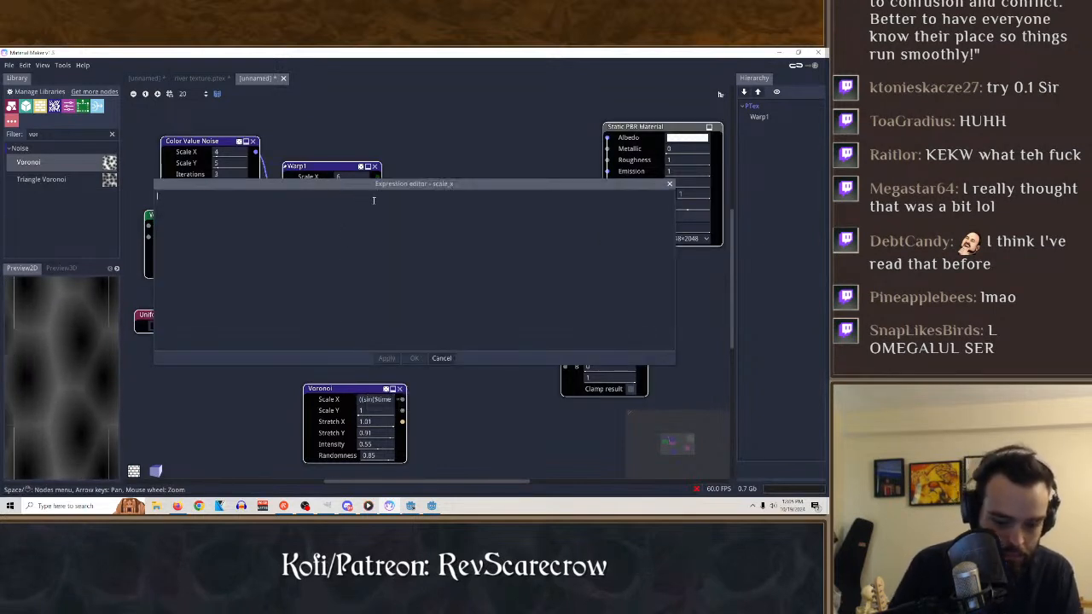
{"action": "left_click", "coordinate": [386, 358]}
{"action": "left_click", "coordinate": [413, 359]}
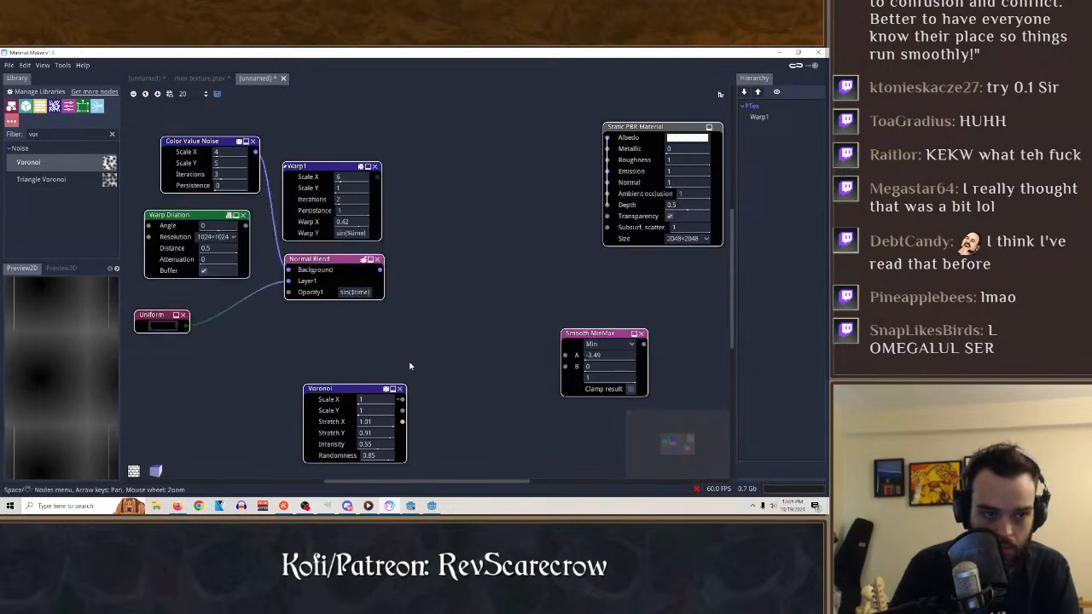
Set the Voronoi node's Stretch X to the cut expression ((sin($time*1.0)+3.0)/2.0)+1.0 and adjust its time multiplier.
{"action": "left_click", "coordinate": [381, 422], "text": "ctrl"}
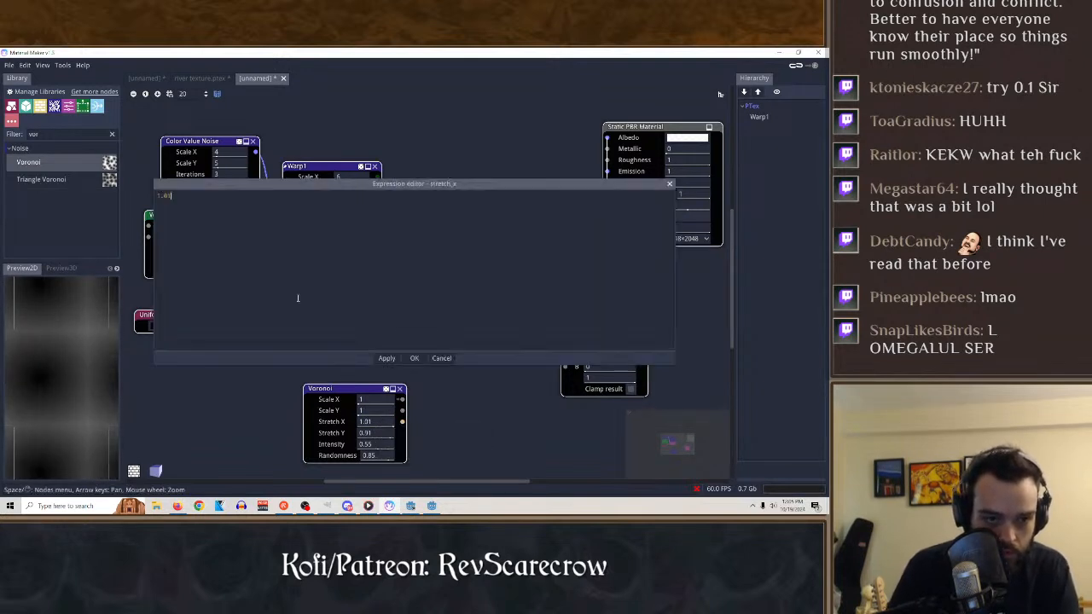
{"action": "type", "text": "((sin($time*1.0)+1.0)/2.0)+1.0"}
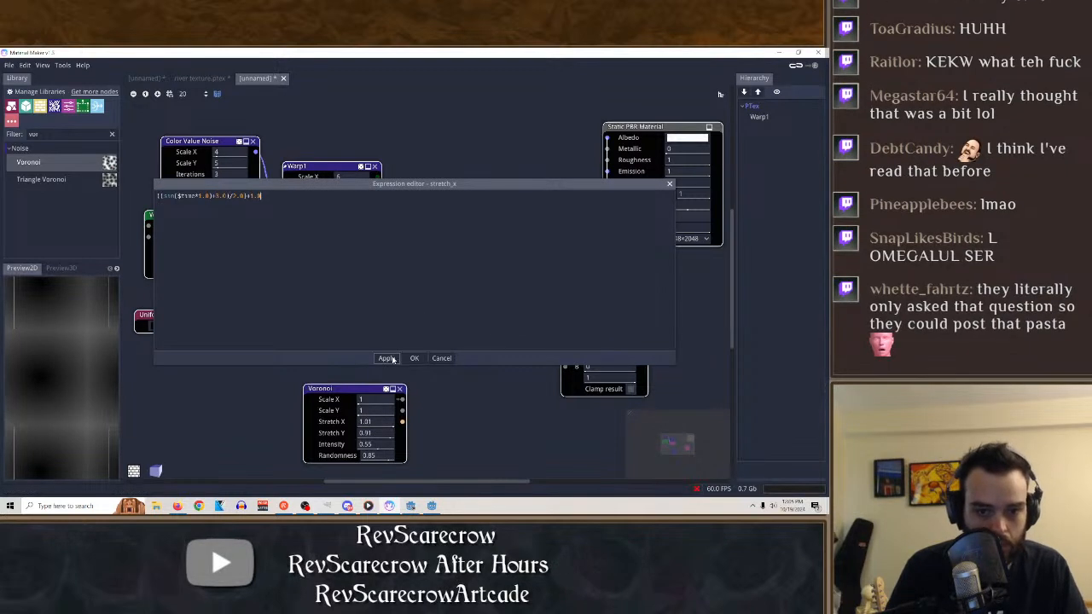
{"action": "left_click", "coordinate": [414, 358]}
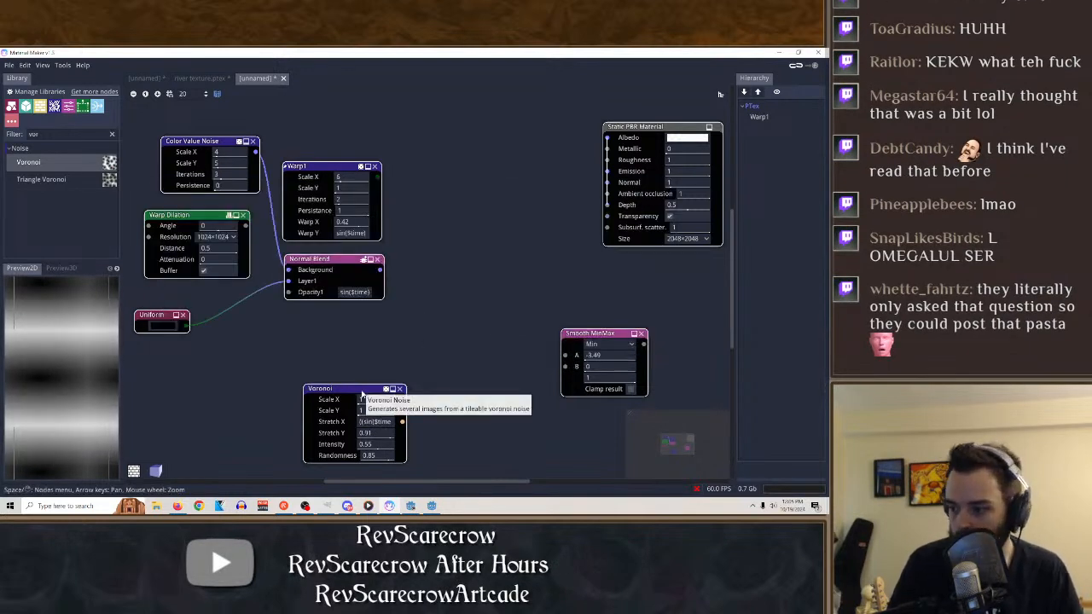
{"action": "left_click", "coordinate": [375, 421], "text": "ctrl"}
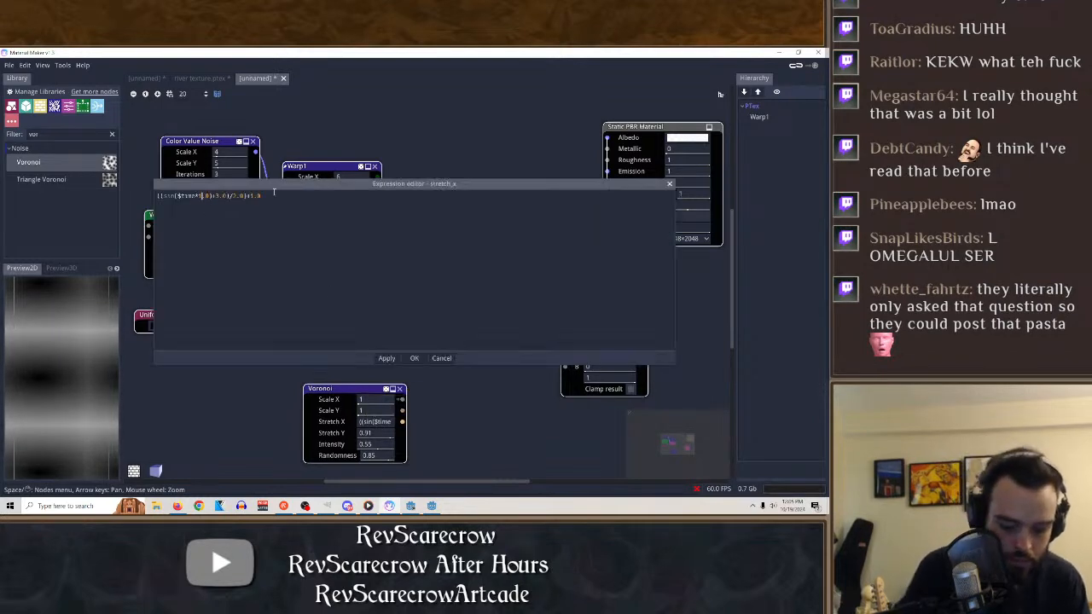
{"action": "key", "text": "Escape"}
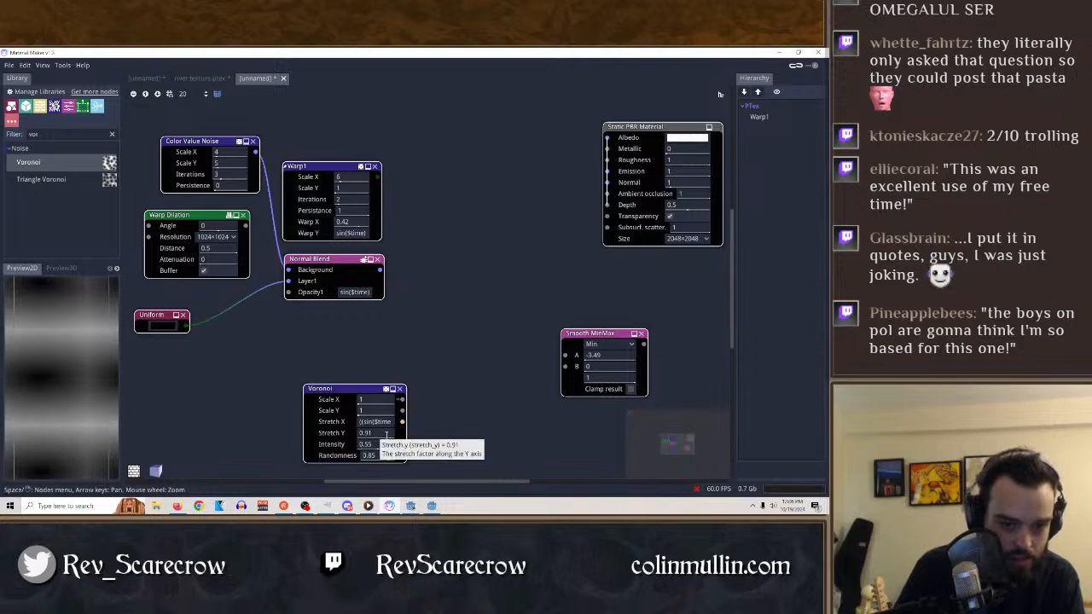
Adjust the Voronoi node to Scale X 11, Scale Y -2, Stretch Y 1 and Intensity 0.52.
{"action": "left_click_drag", "start_coordinate": [376, 433], "coordinate": [209, 440]}
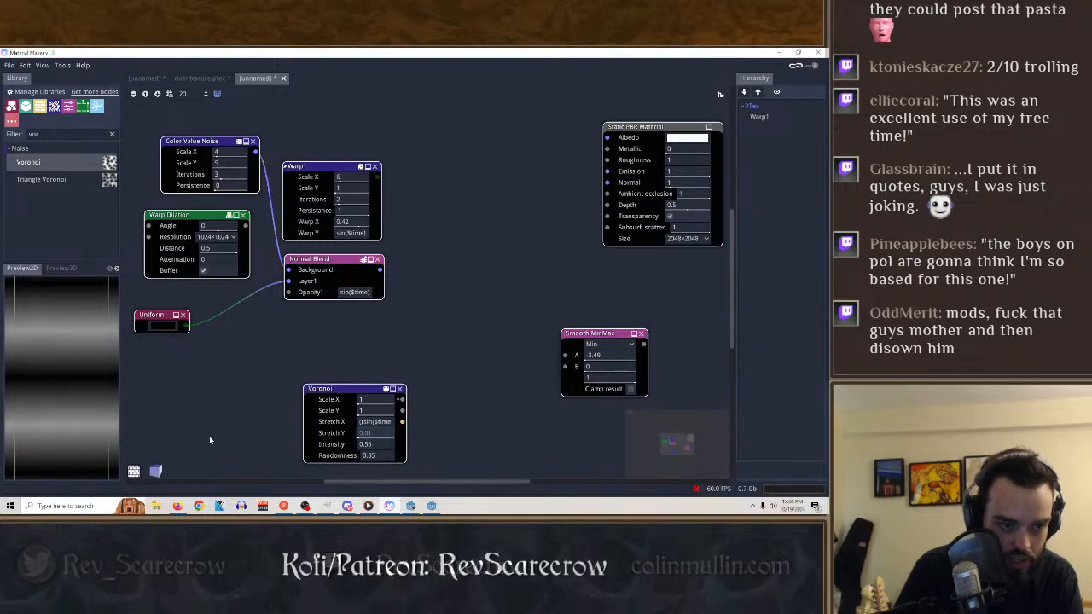
{"action": "mouse_move", "coordinate": [370, 444]}
{"action": "left_mouse_down"}
{"action": "mouse_move", "coordinate": [404, 447]}
{"action": "mouse_move", "coordinate": [302, 458]}
{"action": "mouse_move", "coordinate": [369, 456]}
{"action": "left_mouse_up"}
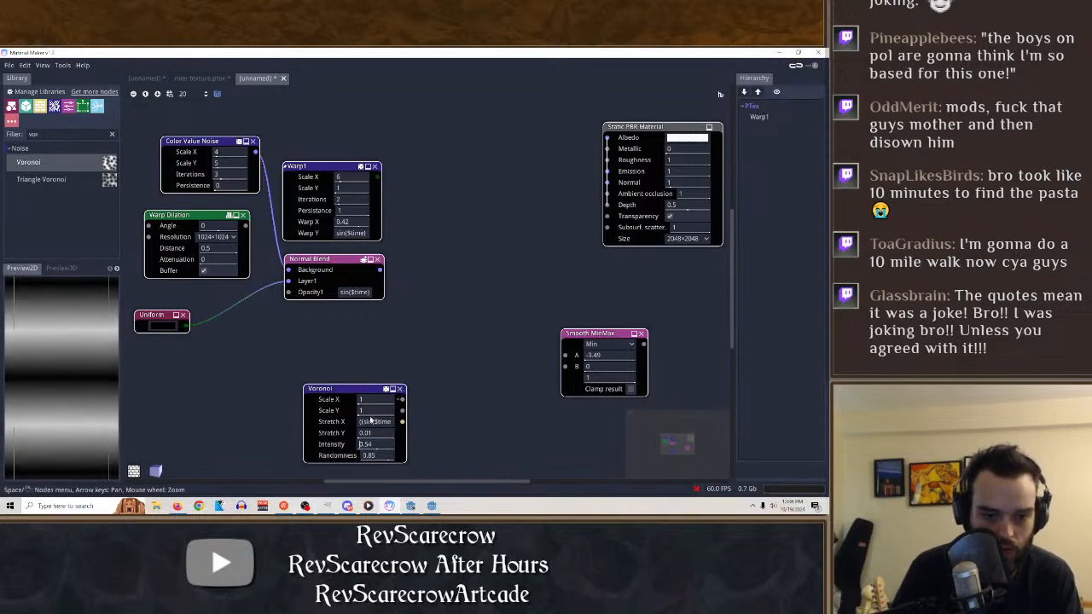
{"action": "mouse_move", "coordinate": [371, 413]}
{"action": "left_mouse_down"}
{"action": "mouse_move", "coordinate": [312, 413]}
{"action": "mouse_move", "coordinate": [425, 402]}
{"action": "left_mouse_up"}
{"action": "left_click_drag", "start_coordinate": [376, 432], "coordinate": [355, 442]}
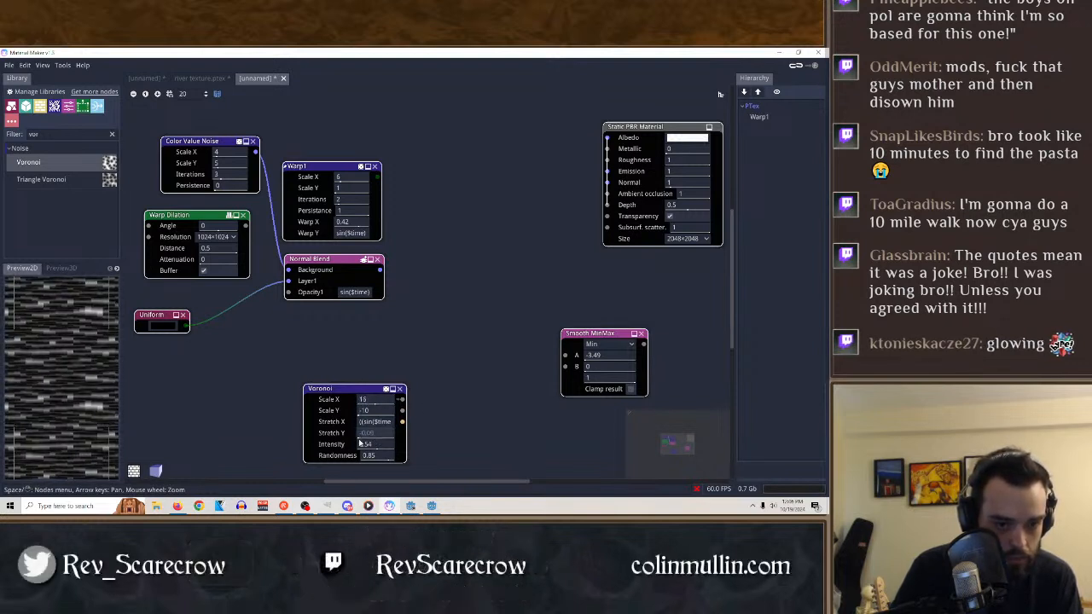
{"action": "left_click_drag", "start_coordinate": [460, 440], "coordinate": [466, 439]}
{"action": "left_click_drag", "start_coordinate": [374, 445], "coordinate": [378, 416]}
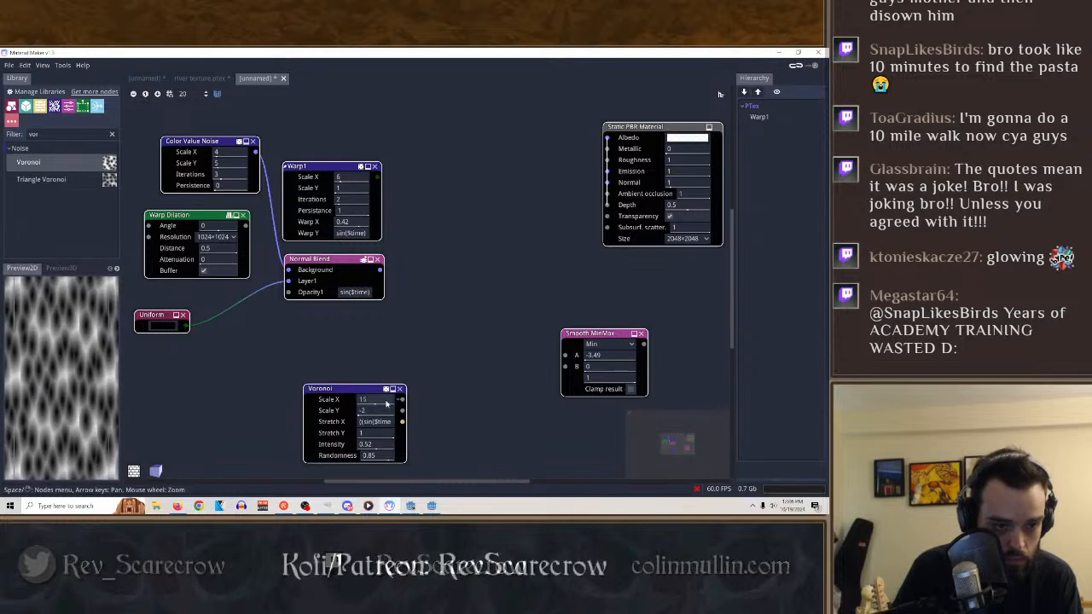
{"action": "left_click_drag", "start_coordinate": [380, 401], "coordinate": [368, 403]}
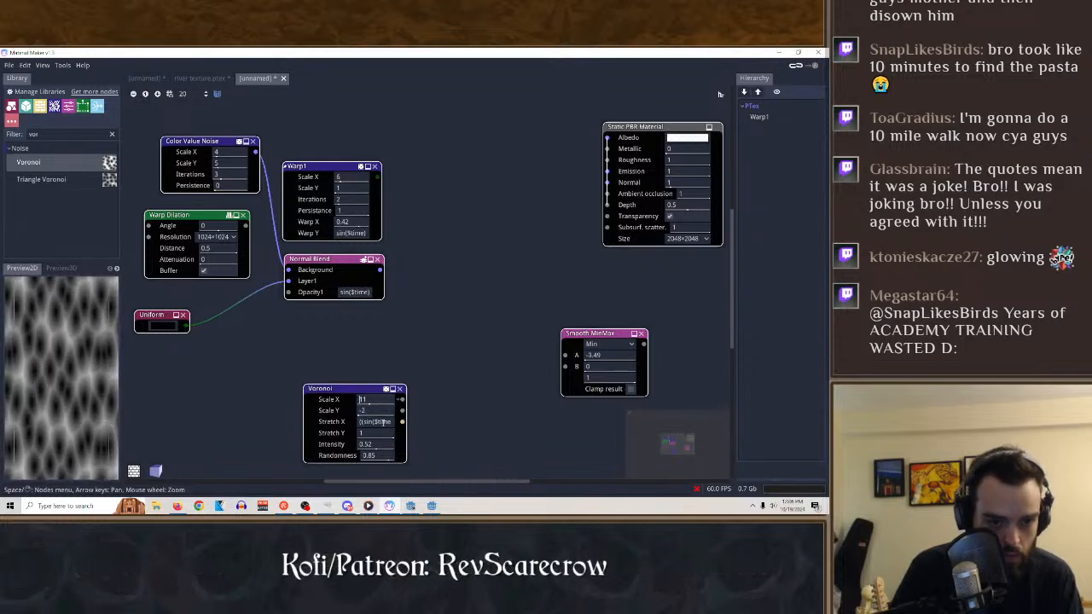
Copy the full Stretch X expression of the Voronoi node and close its expression editor.
{"action": "left_click", "coordinate": [377, 422]}
{"action": "key", "text": "ctrl+e"}
{"action": "key", "text": "ctrl+a"}
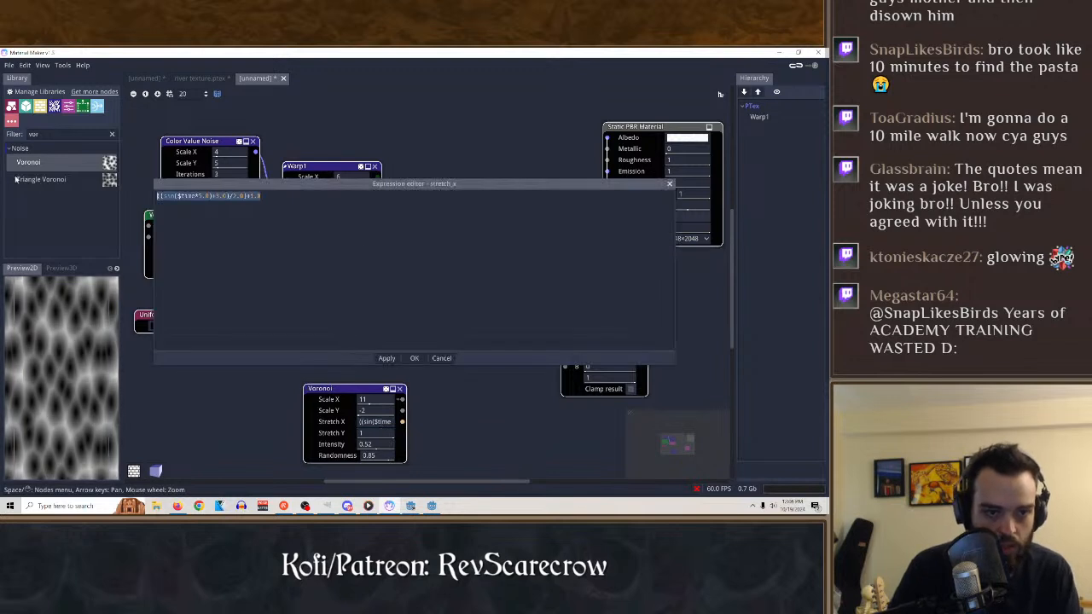
{"action": "left_click", "coordinate": [670, 186]}
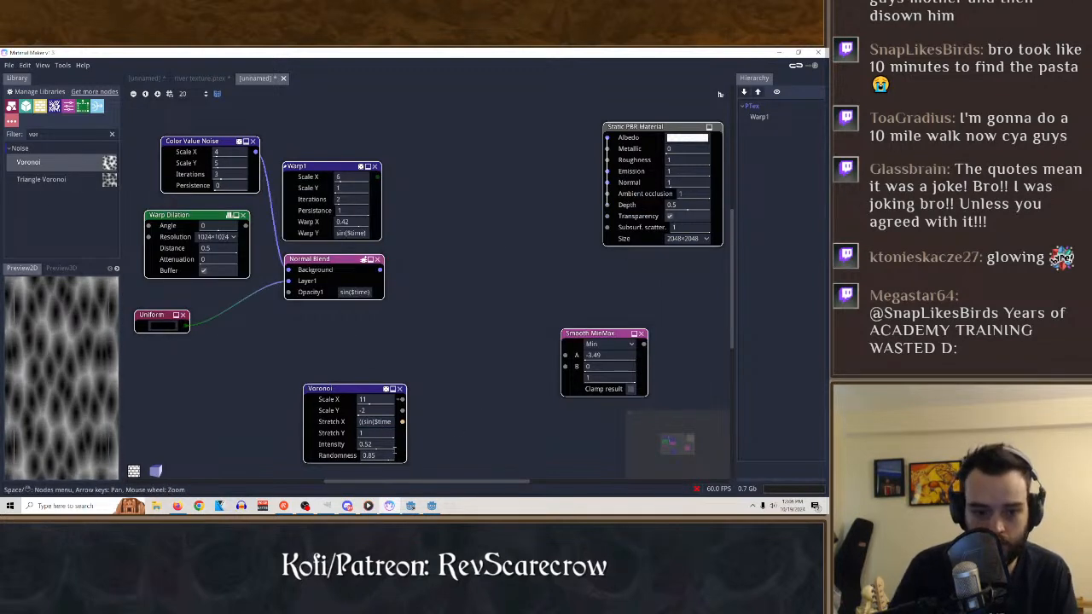
Apply the copied sine expression to the Voronoi node's Stretch Y and reduce Intensity to 0.14.
{"action": "left_click", "coordinate": [384, 435]}
{"action": "key", "text": "ctrl+e"}
{"action": "type", "text": "((sin($time*5.0)+3.0)/2.0)+1.0"}
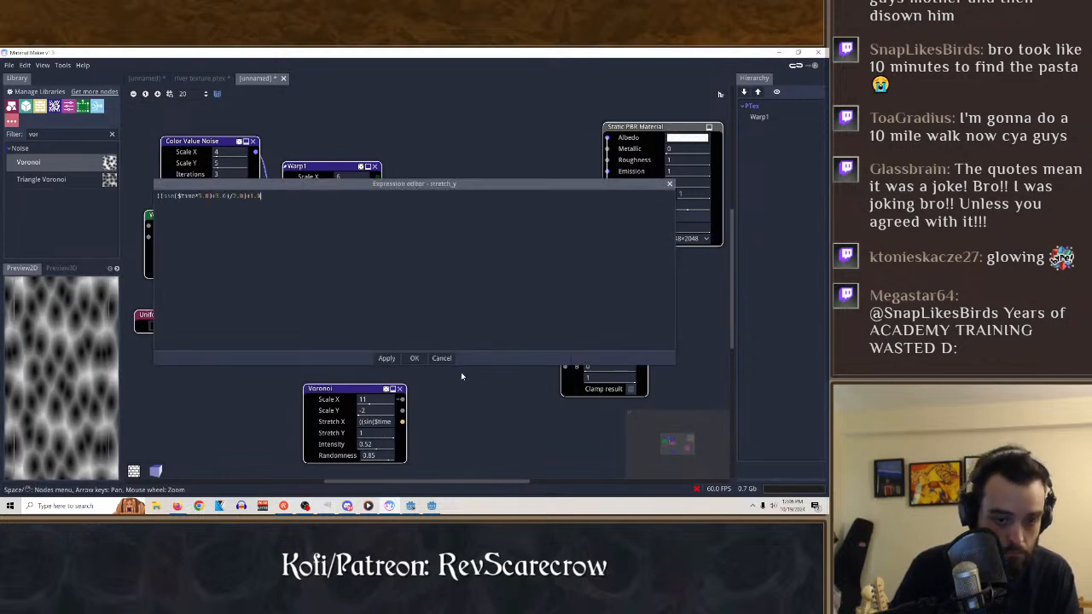
{"action": "left_click", "coordinate": [387, 358]}
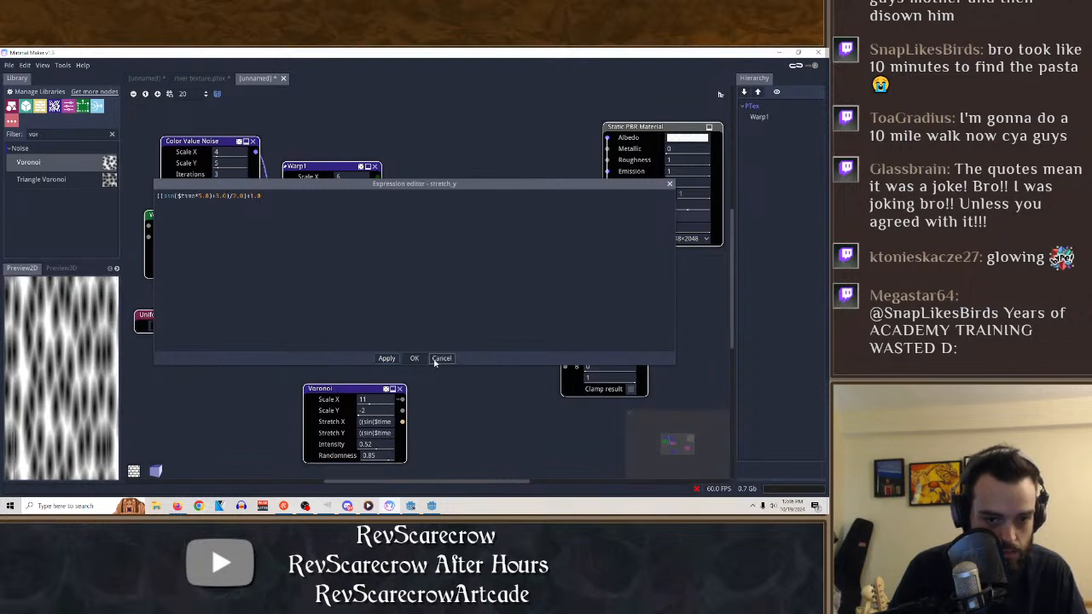
{"action": "left_click", "coordinate": [413, 358]}
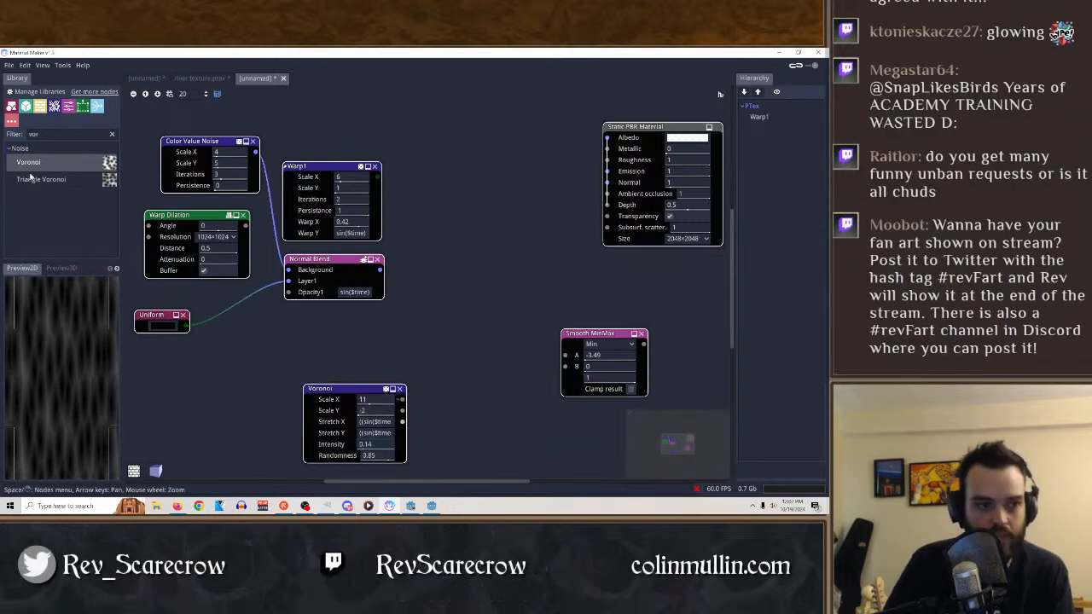
Try out a Triangle Voronoi node in the empty area of the graph and remove it.
{"action": "left_click", "coordinate": [60, 181]}
{"action": "left_click_drag", "start_coordinate": [69, 181], "coordinate": [507, 325]}
{"action": "left_click", "coordinate": [483, 315]}
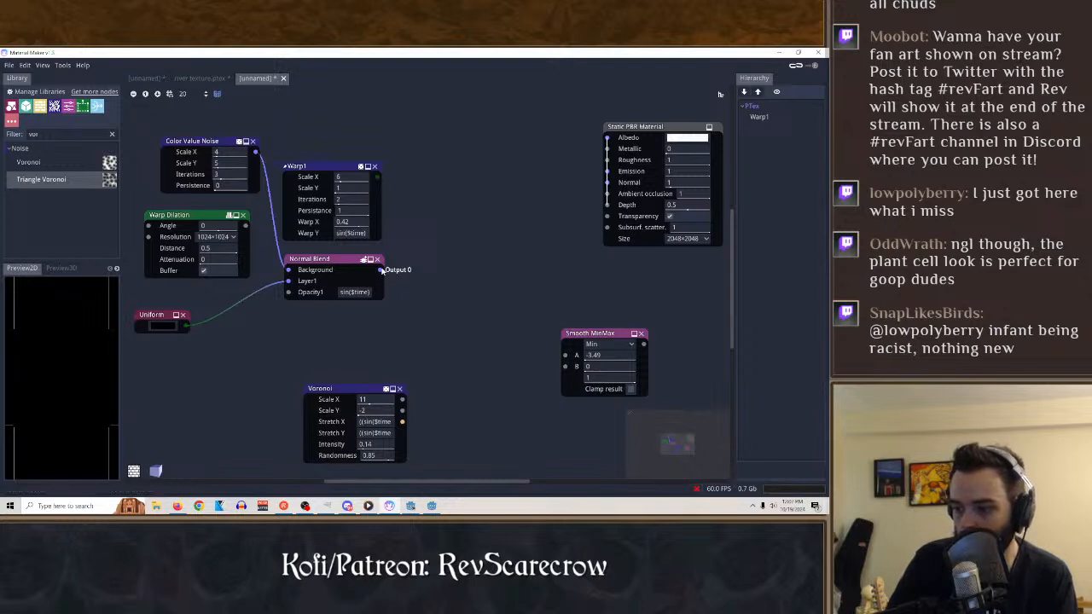
Clear the library filter, add an UnevenBricks pattern node to the graph and move the Voronoi node away from it.
{"action": "left_click", "coordinate": [110, 133]}
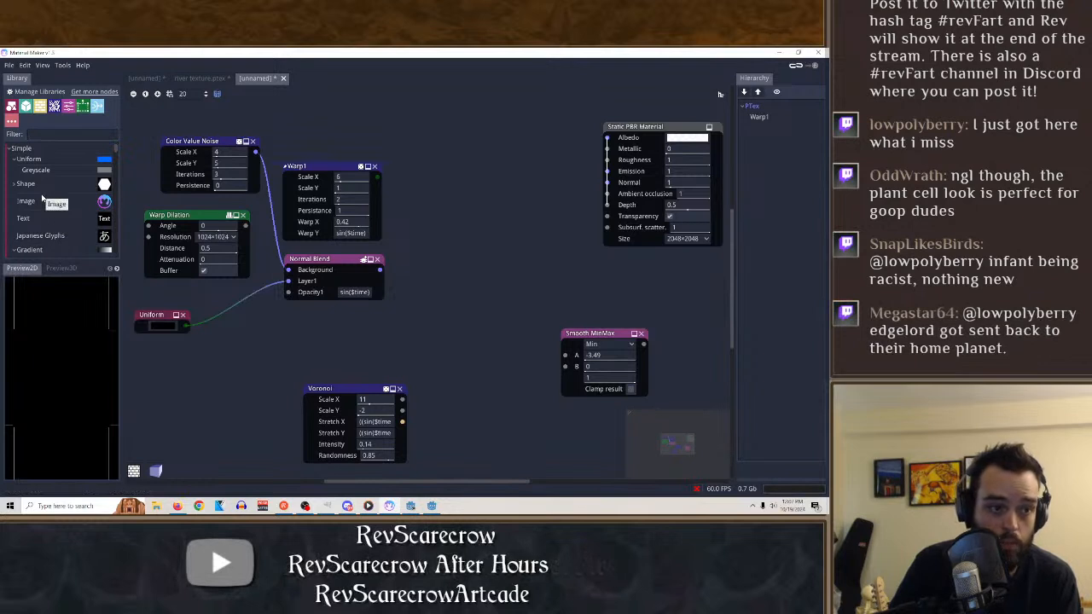
{"action": "scroll", "coordinate": [62, 195], "scroll_direction": "down", "scroll_amount": 3}
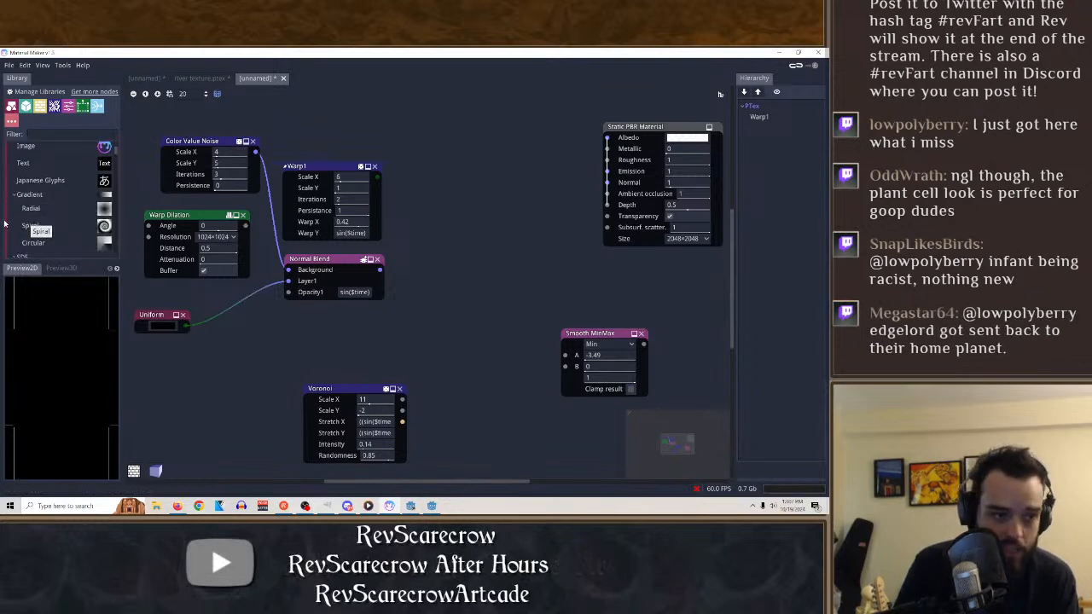
{"action": "scroll", "coordinate": [60, 213], "scroll_direction": "down", "scroll_amount": 3}
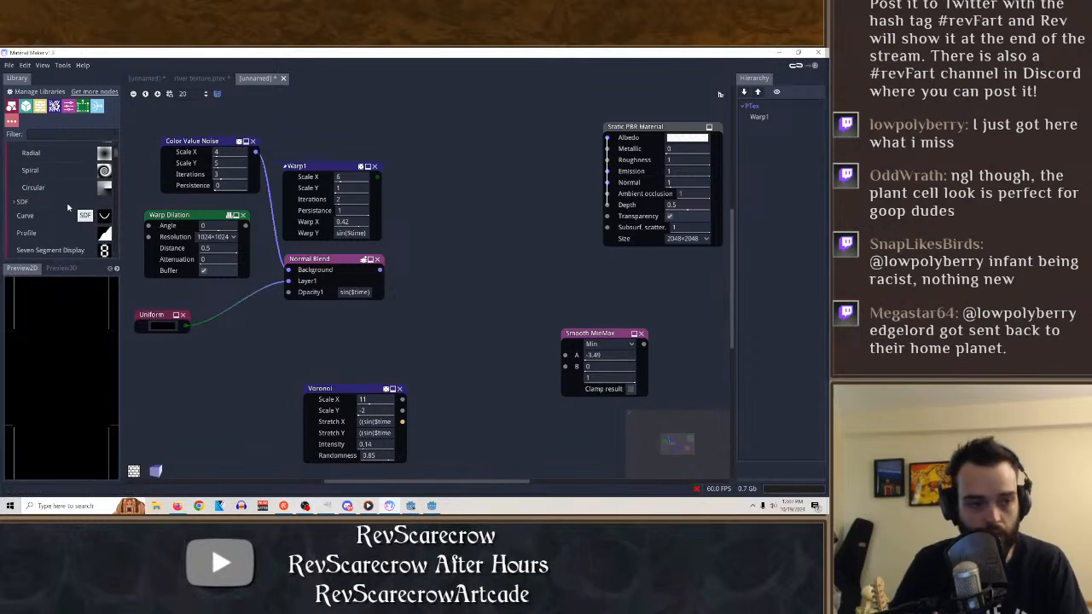
{"action": "scroll", "coordinate": [92, 192], "scroll_direction": "down", "scroll_amount": 5}
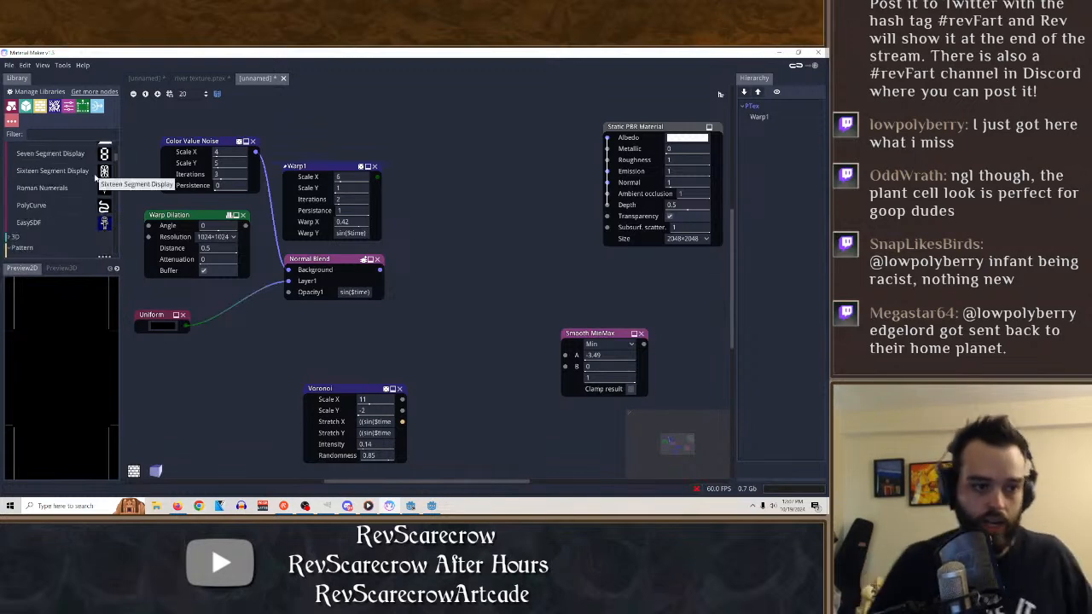
{"action": "scroll", "coordinate": [40, 187], "scroll_direction": "down", "scroll_amount": 4}
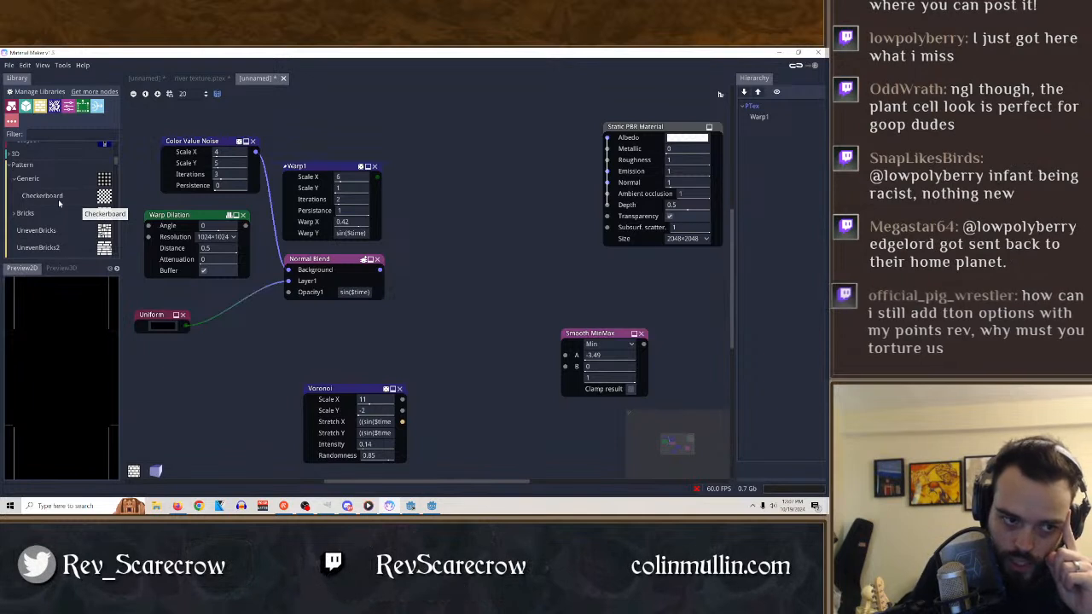
{"action": "scroll", "coordinate": [68, 179], "scroll_direction": "down", "scroll_amount": 3}
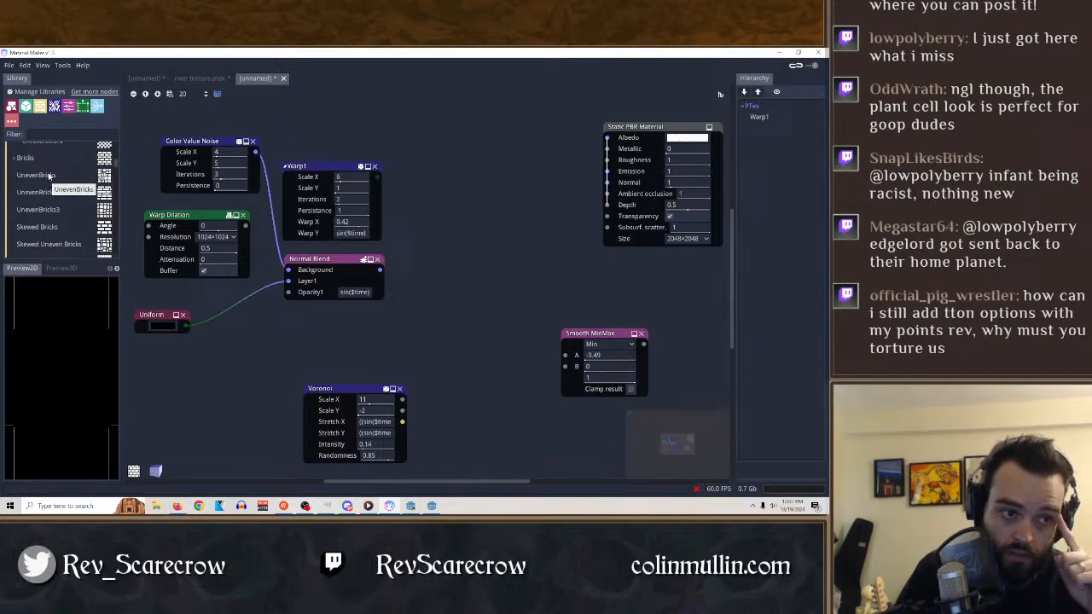
{"action": "left_click_drag", "start_coordinate": [48, 175], "coordinate": [409, 359]}
{"action": "left_click_drag", "start_coordinate": [373, 395], "coordinate": [313, 373]}
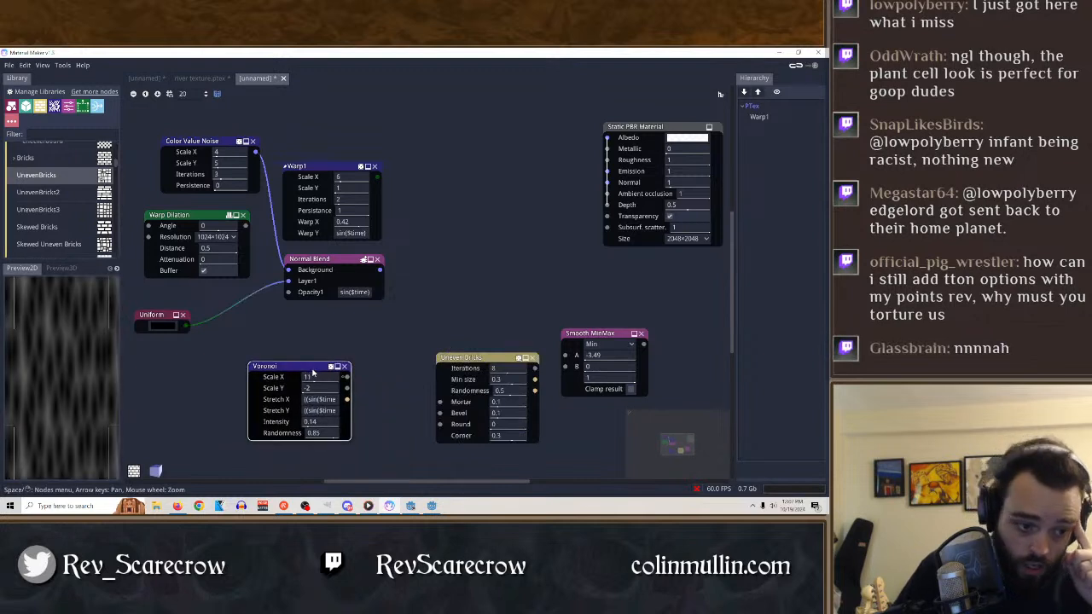
Try the Uneven Bricks node with Iterations 2, Min size 0.09, Mortar 0, Bevel 0.498, Round 0.5 and Corner 0.5, and delete it.
{"action": "left_click", "coordinate": [475, 362]}
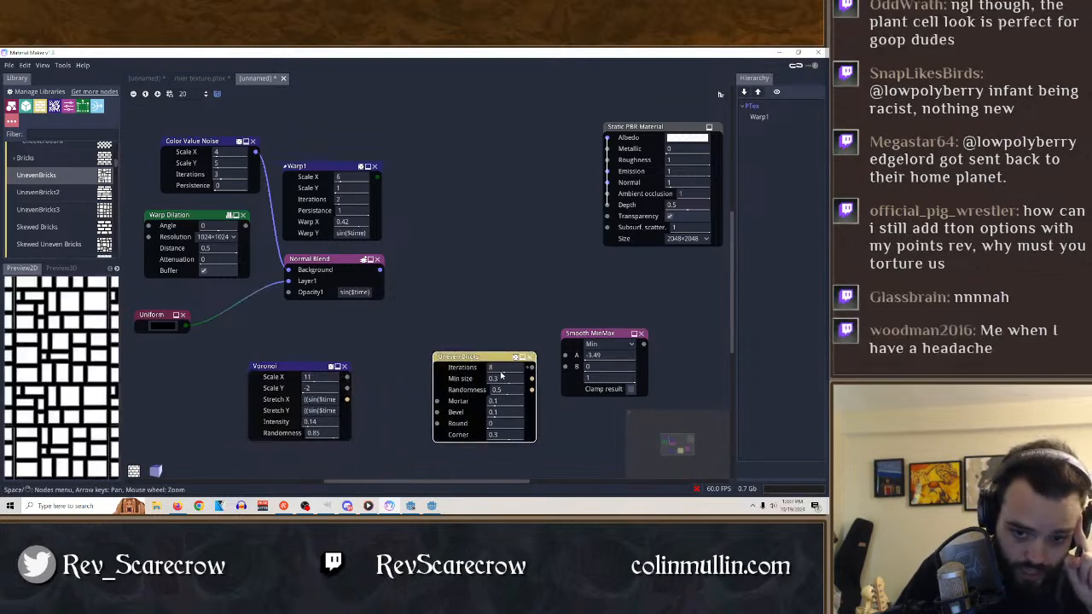
{"action": "left_click_drag", "start_coordinate": [500, 375], "coordinate": [474, 375]}
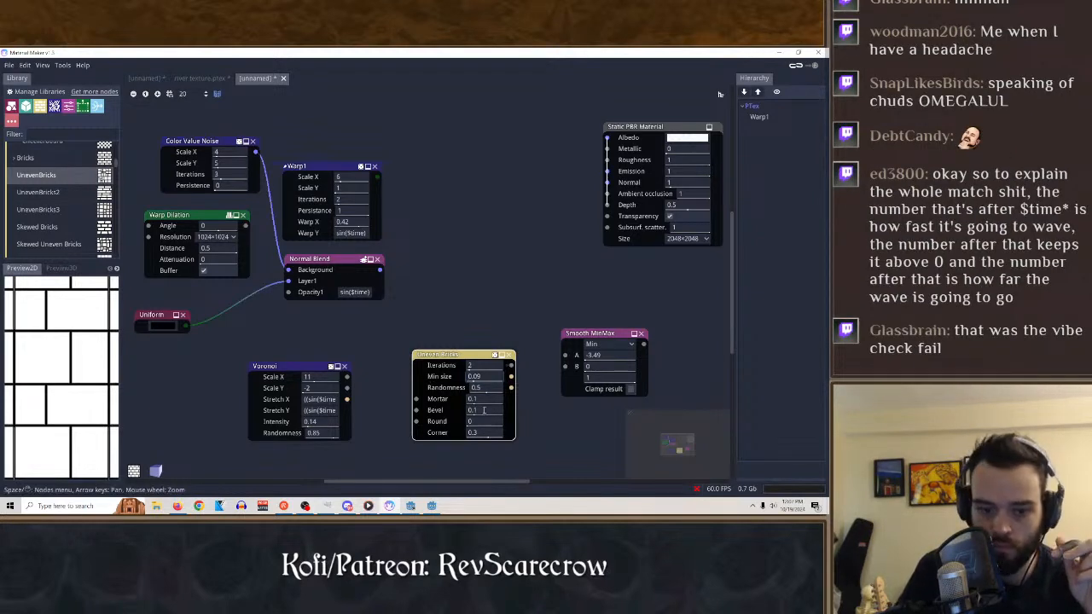
{"action": "left_click_drag", "start_coordinate": [484, 410], "coordinate": [551, 417]}
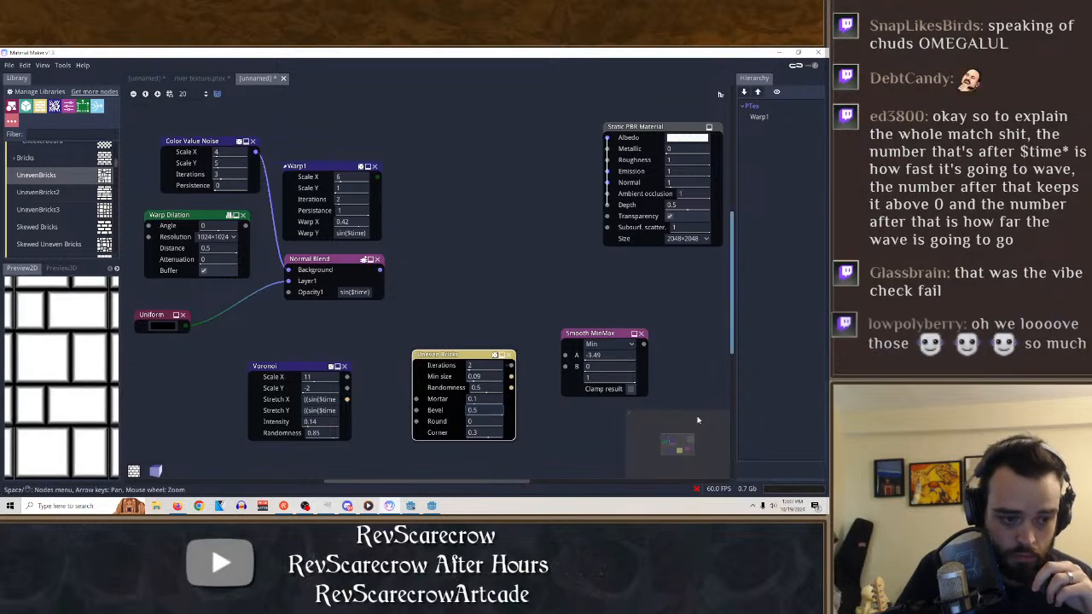
{"action": "left_click_drag", "start_coordinate": [478, 399], "coordinate": [624, 405]}
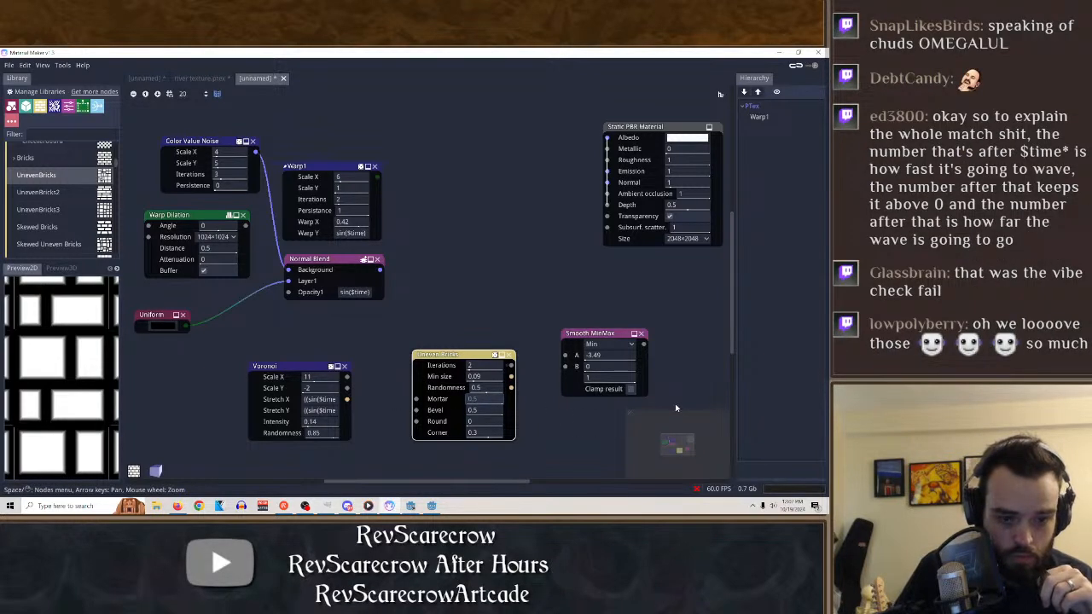
{"action": "left_click_drag", "start_coordinate": [491, 414], "coordinate": [618, 425]}
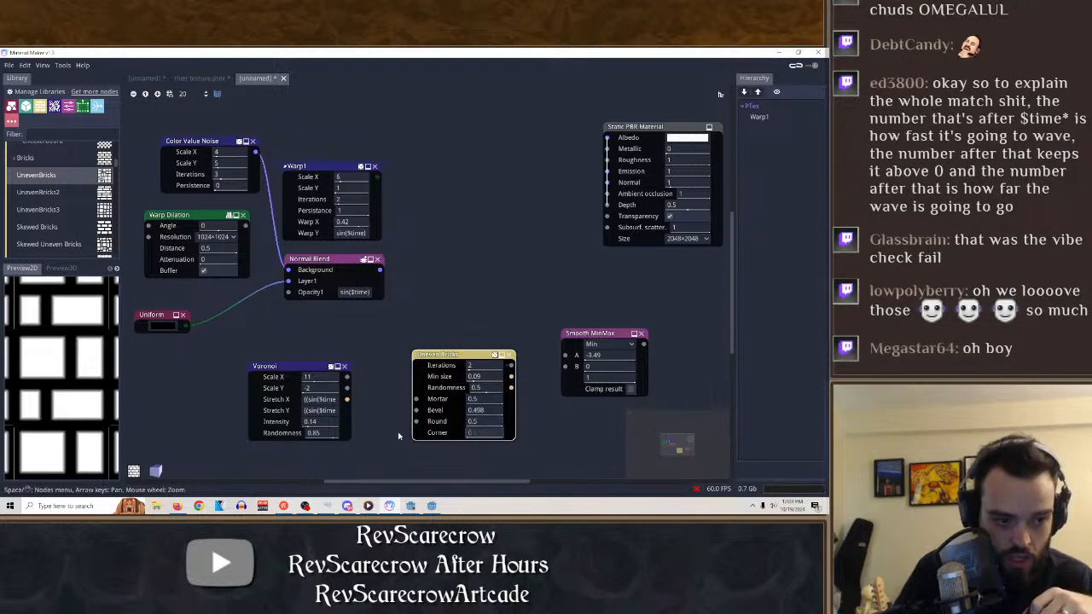
{"action": "left_click_drag", "start_coordinate": [478, 399], "coordinate": [389, 420]}
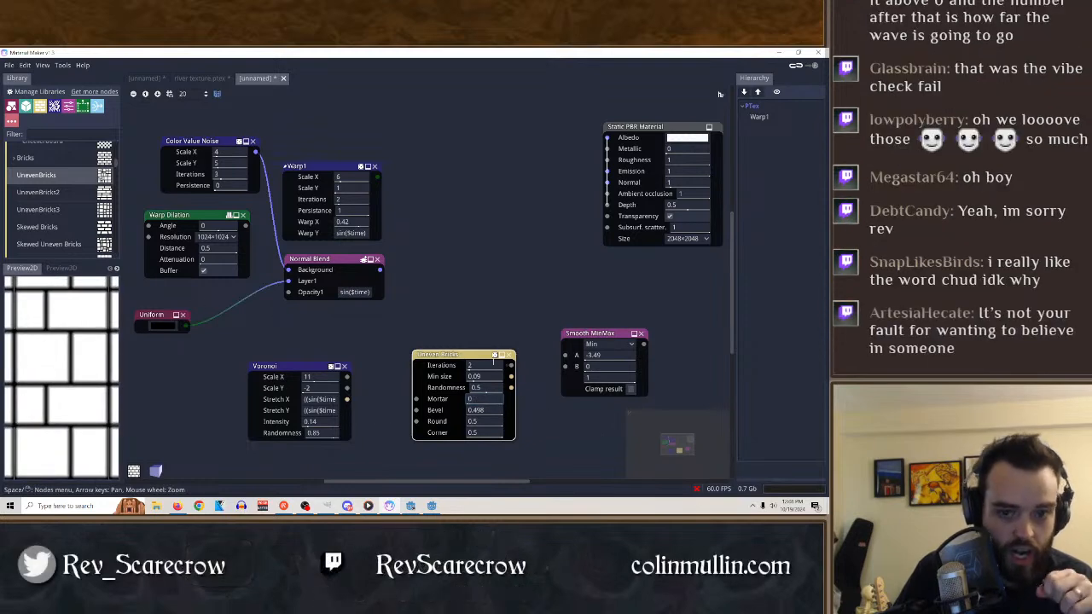
{"action": "left_click", "coordinate": [510, 354]}
Try an I Ching node from the Runes patterns with Size X -157 and Size Y 2, and delete it.
{"action": "scroll", "coordinate": [66, 219], "scroll_direction": "down", "scroll_amount": 3}
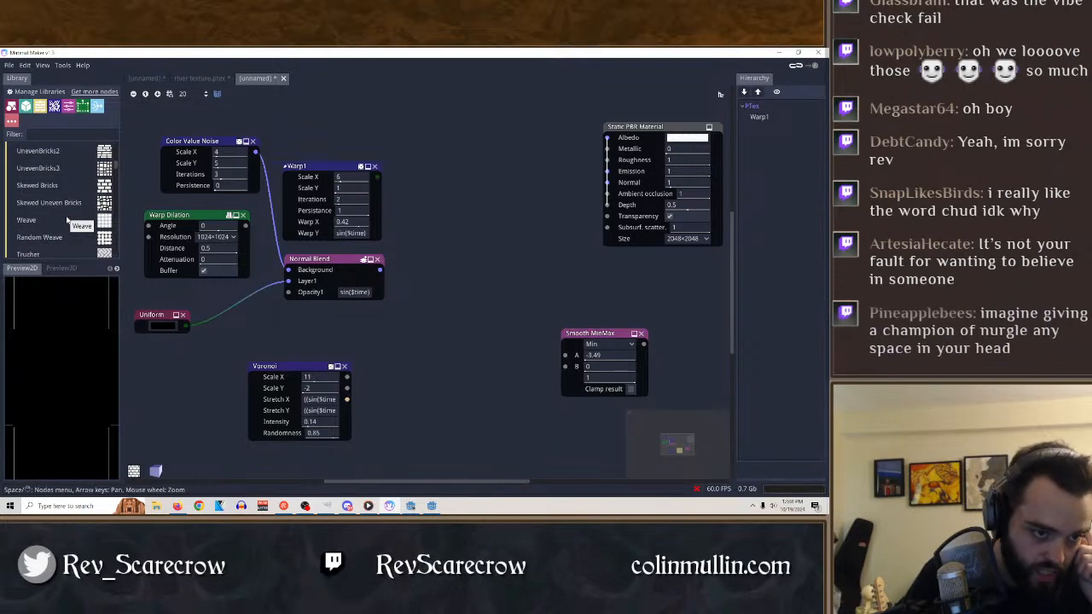
{"action": "scroll", "coordinate": [62, 213], "scroll_direction": "down", "scroll_amount": 4}
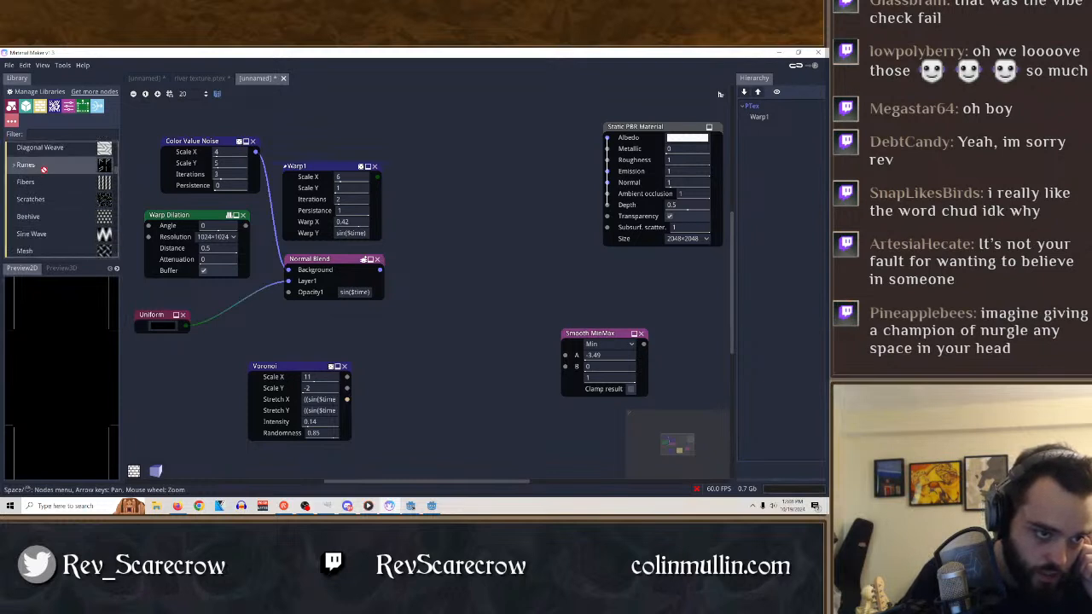
{"action": "left_click", "coordinate": [12, 160]}
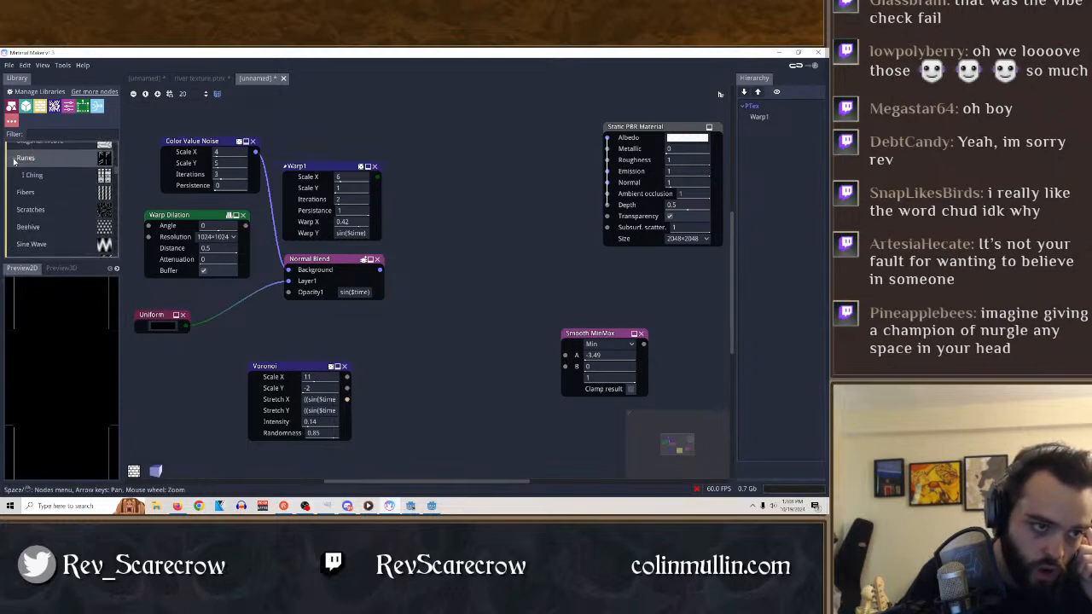
{"action": "left_click_drag", "start_coordinate": [38, 181], "coordinate": [407, 367]}
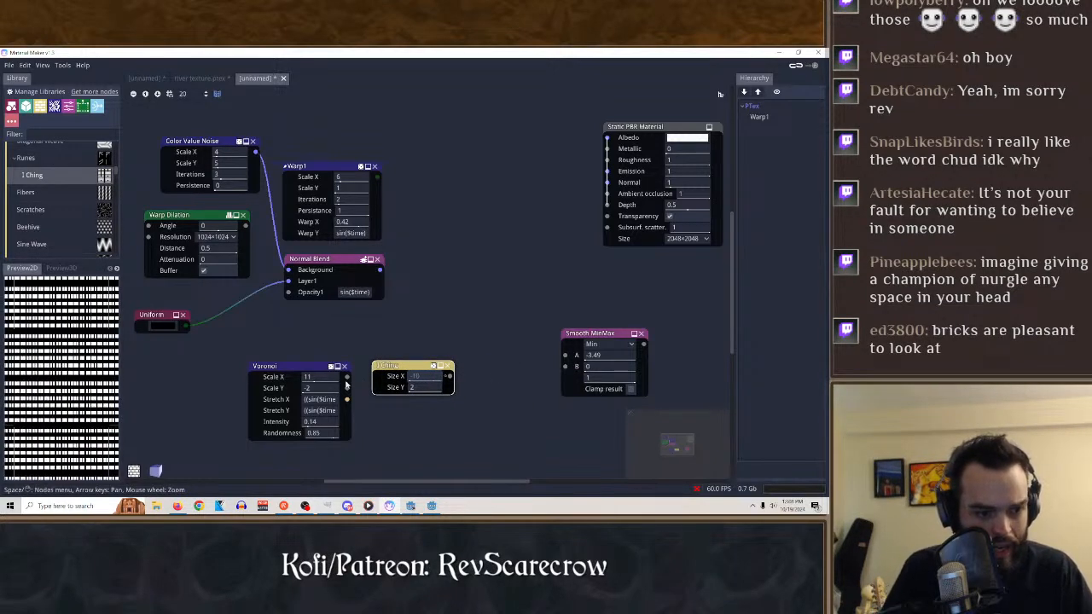
{"action": "left_click", "coordinate": [447, 366]}
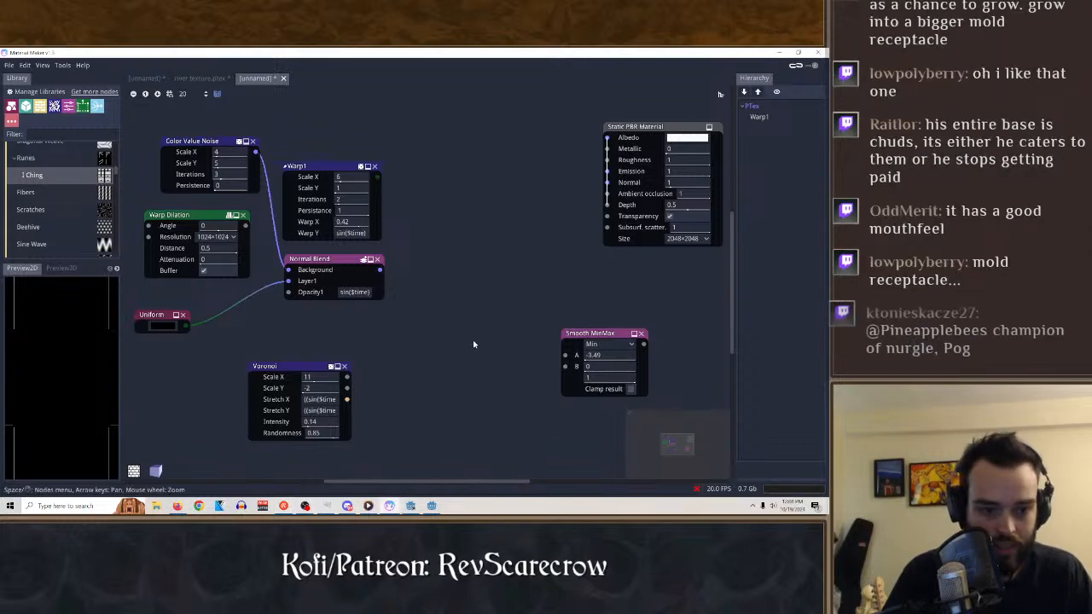
Preview the Normal Blend node and add a composite Dirt noise node to the graph.
{"action": "left_click", "coordinate": [321, 263]}
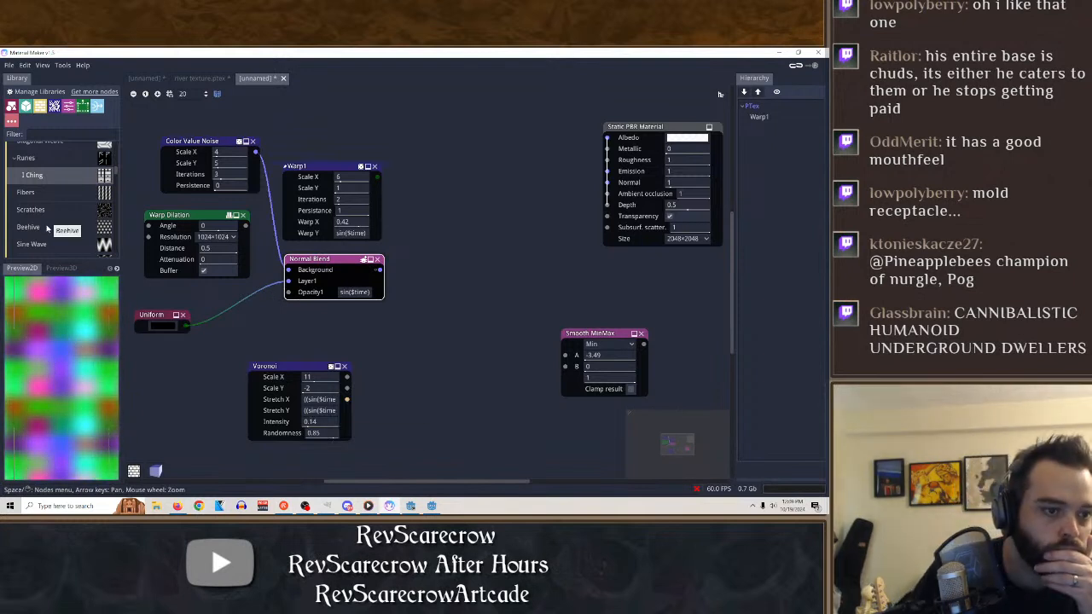
{"action": "left_click", "coordinate": [72, 232]}
{"action": "scroll", "coordinate": [51, 223], "scroll_direction": "down", "scroll_amount": 3}
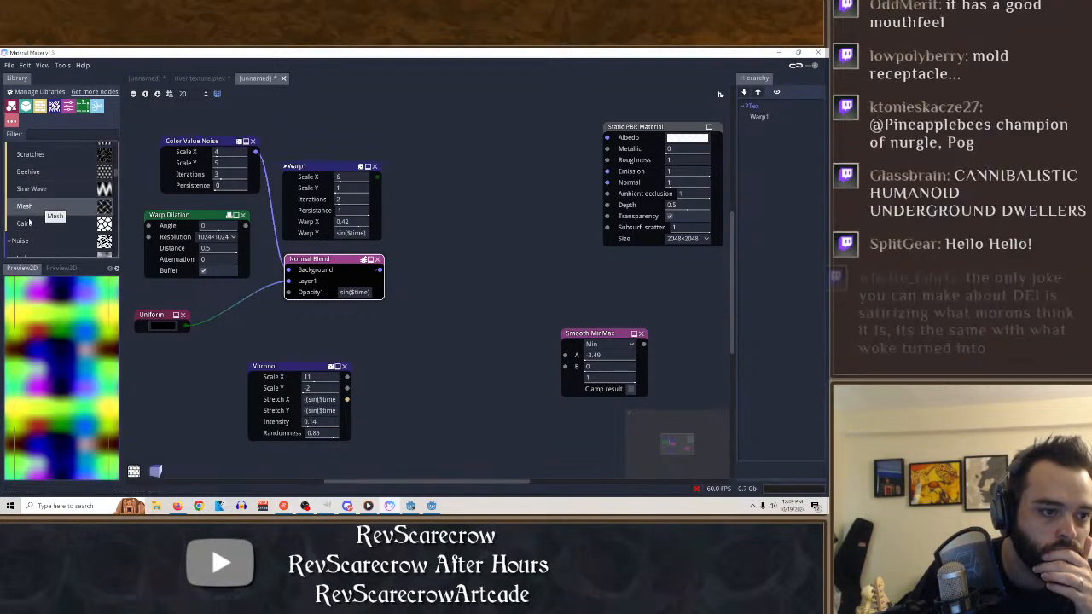
{"action": "scroll", "coordinate": [56, 221], "scroll_direction": "down", "scroll_amount": 3}
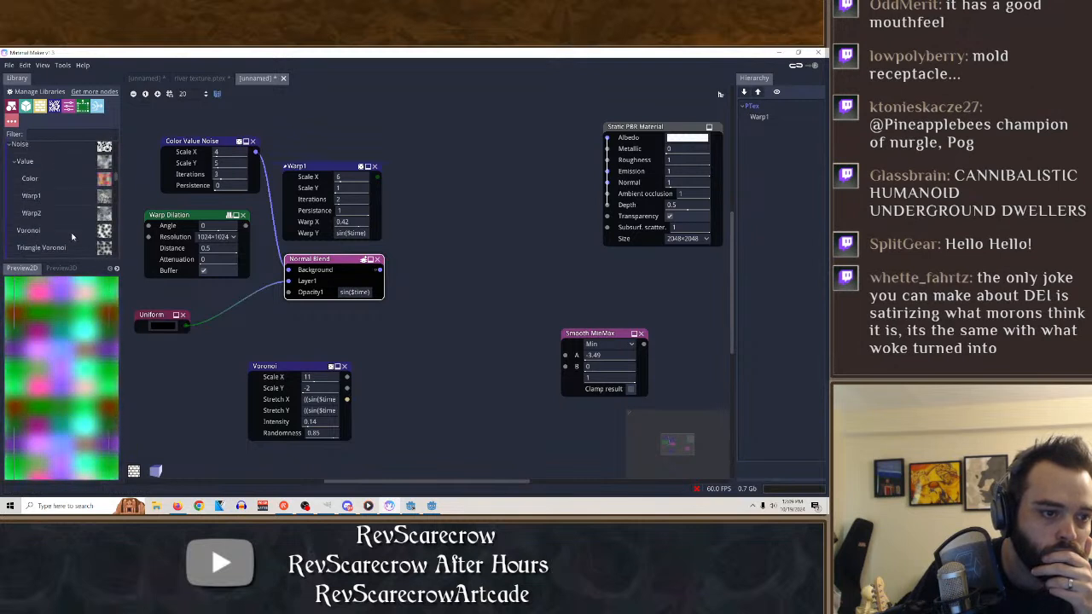
{"action": "scroll", "coordinate": [73, 235], "scroll_direction": "down", "scroll_amount": 3}
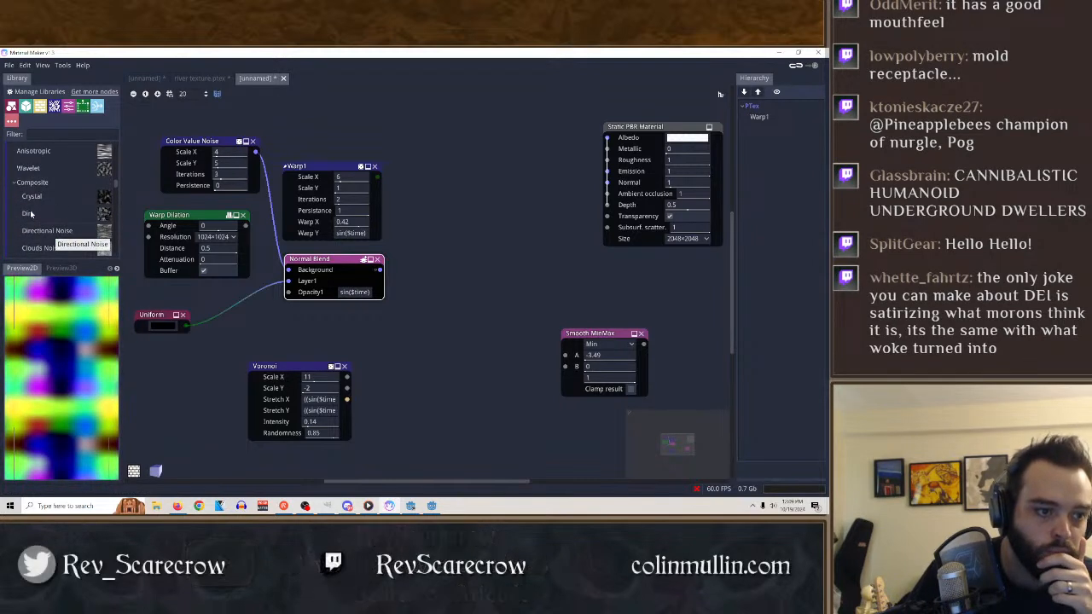
{"action": "left_click_drag", "start_coordinate": [29, 214], "coordinate": [448, 323]}
Try the Dirt node with type Dirt 3, Scale 1 and 16×16 resolution, and delete it.
{"action": "left_click", "coordinate": [459, 330]}
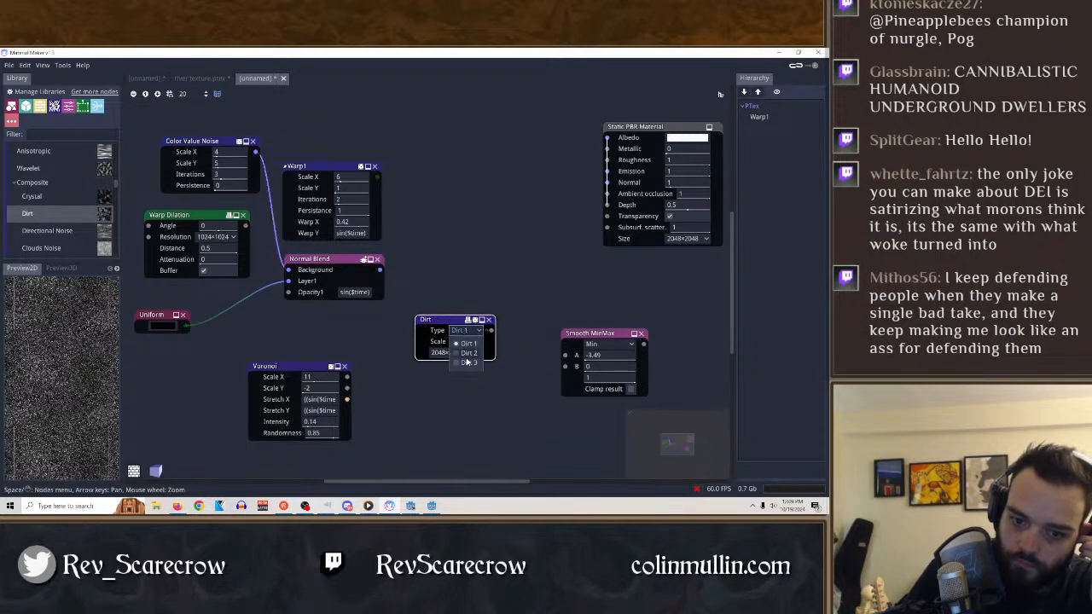
{"action": "left_click", "coordinate": [467, 362]}
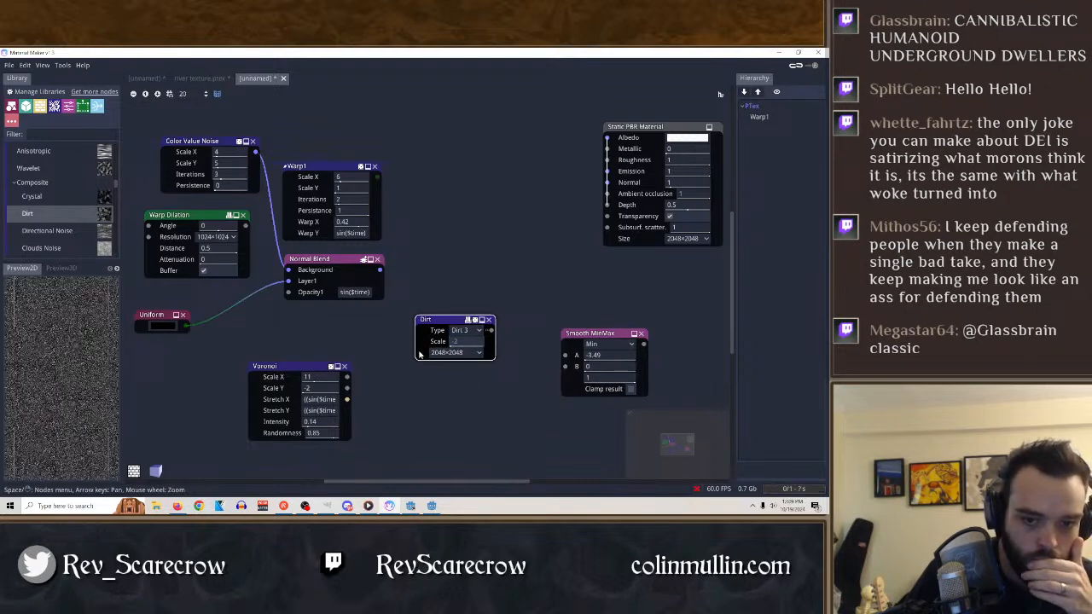
{"action": "left_click", "coordinate": [474, 352]}
{"action": "left_click", "coordinate": [474, 356]}
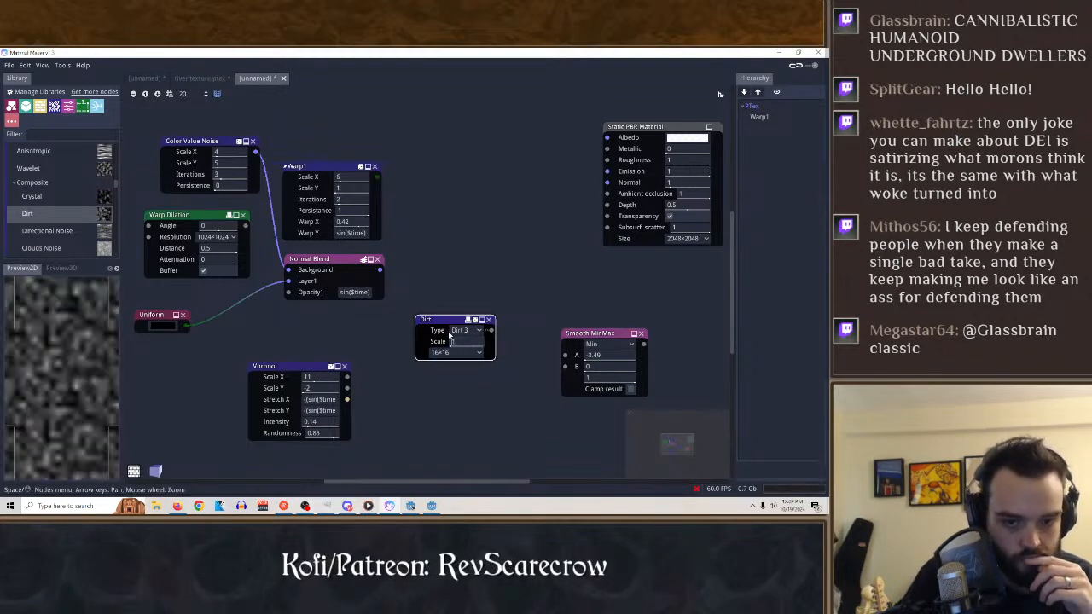
{"action": "right_click", "coordinate": [465, 340]}
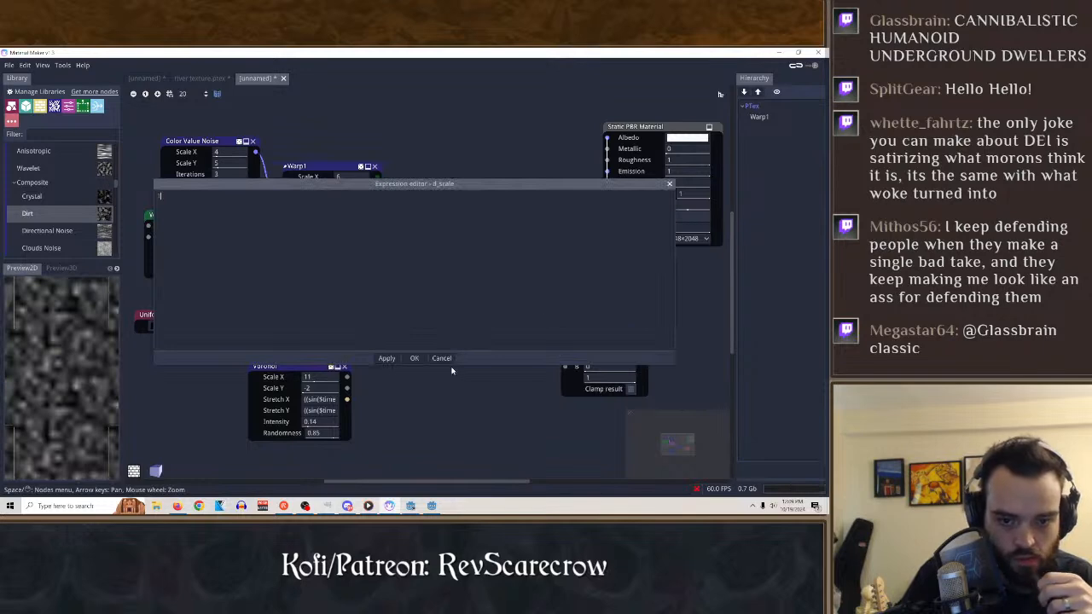
{"action": "left_click", "coordinate": [442, 359]}
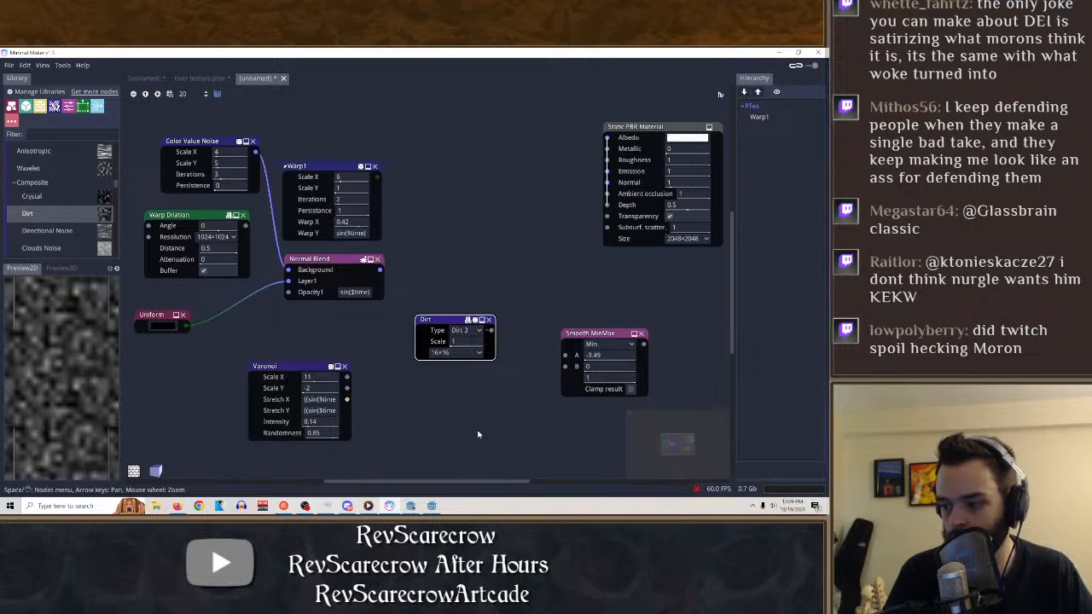
{"action": "left_click", "coordinate": [489, 320]}
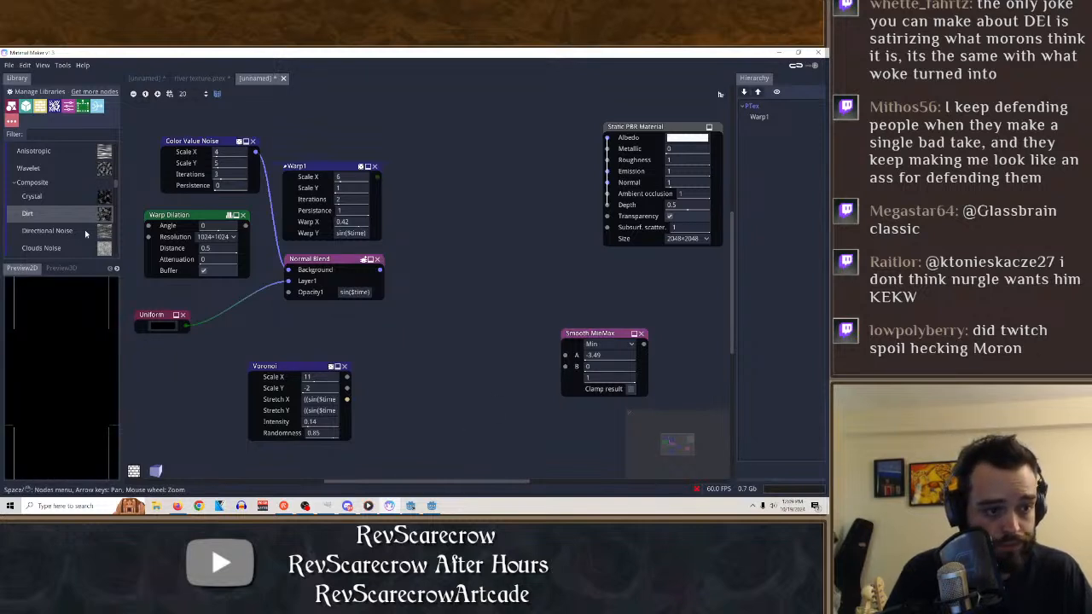
Preview the Normal Blend node and add a Directional Blur node from the Blur filters to the graph.
{"action": "scroll", "coordinate": [68, 217], "scroll_direction": "down", "scroll_amount": 3}
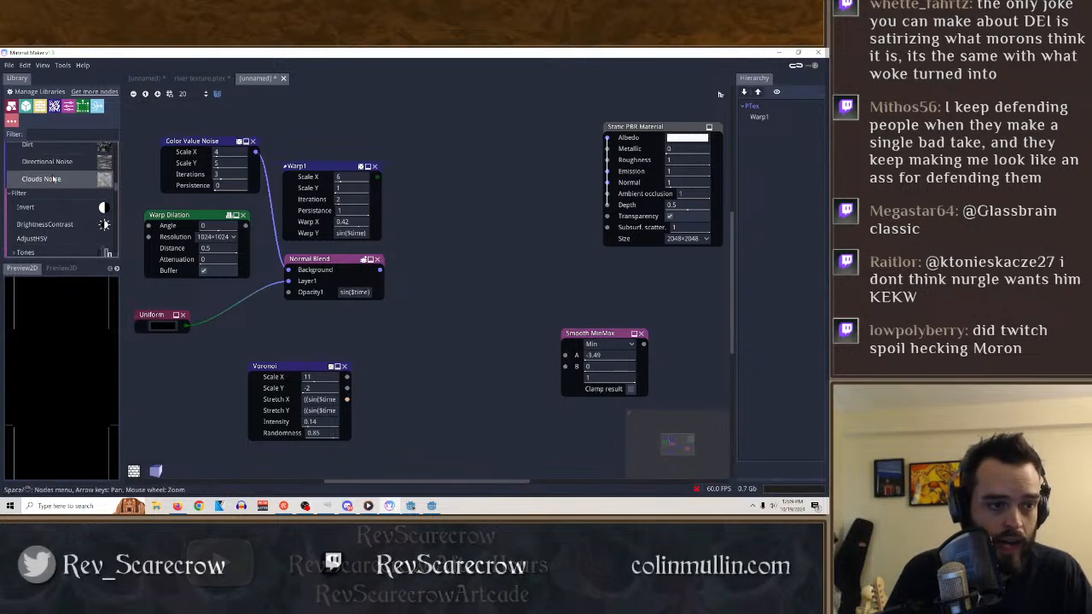
{"action": "scroll", "coordinate": [53, 227], "scroll_direction": "down", "scroll_amount": 3}
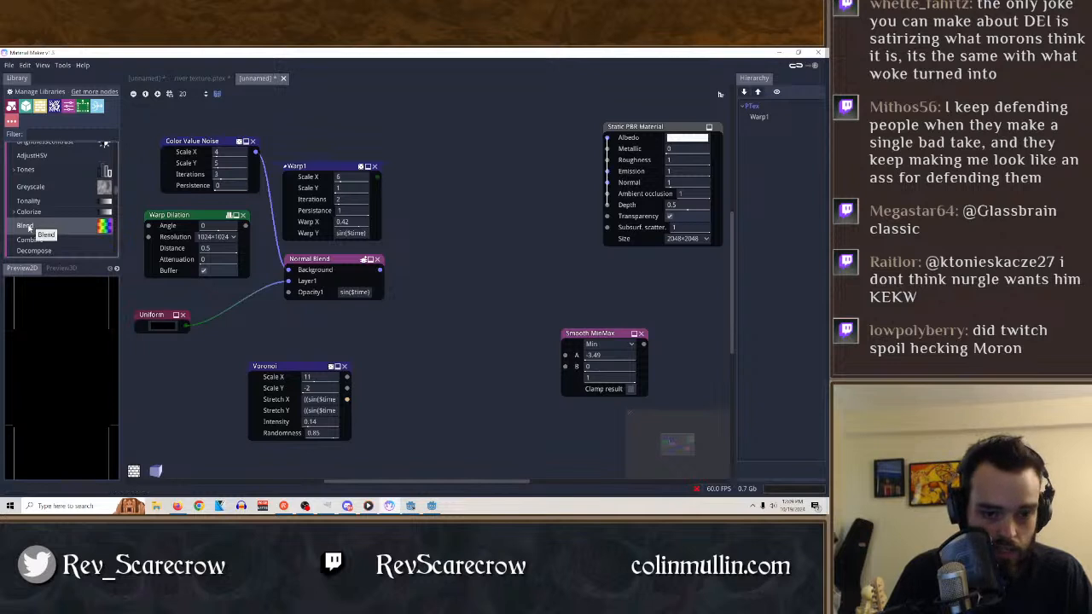
{"action": "scroll", "coordinate": [44, 202], "scroll_direction": "down", "scroll_amount": 1}
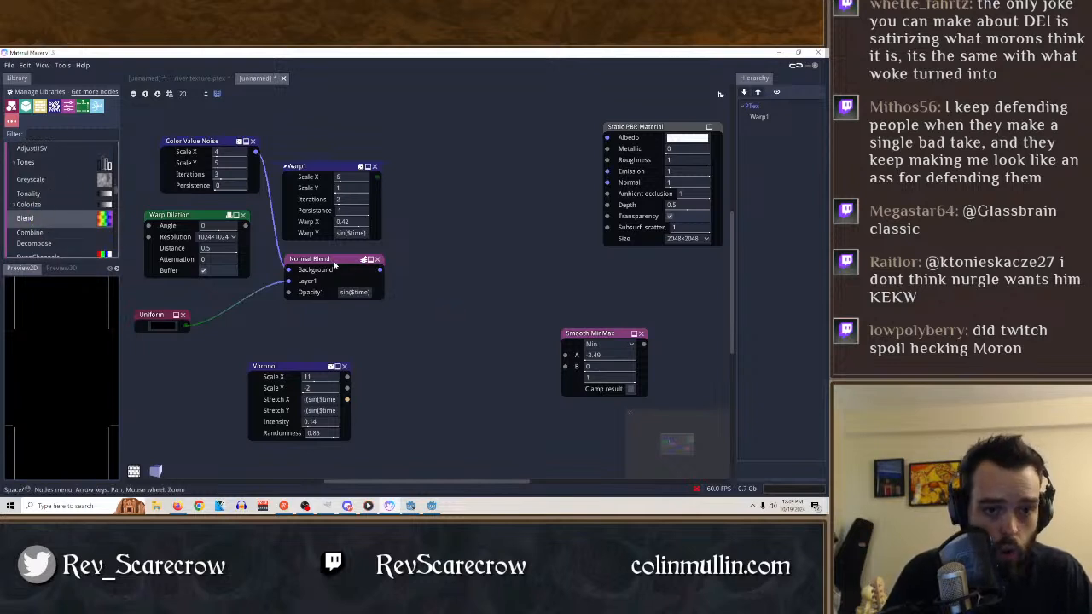
{"action": "left_click", "coordinate": [334, 267]}
{"action": "scroll", "coordinate": [66, 217], "scroll_direction": "down", "scroll_amount": 2}
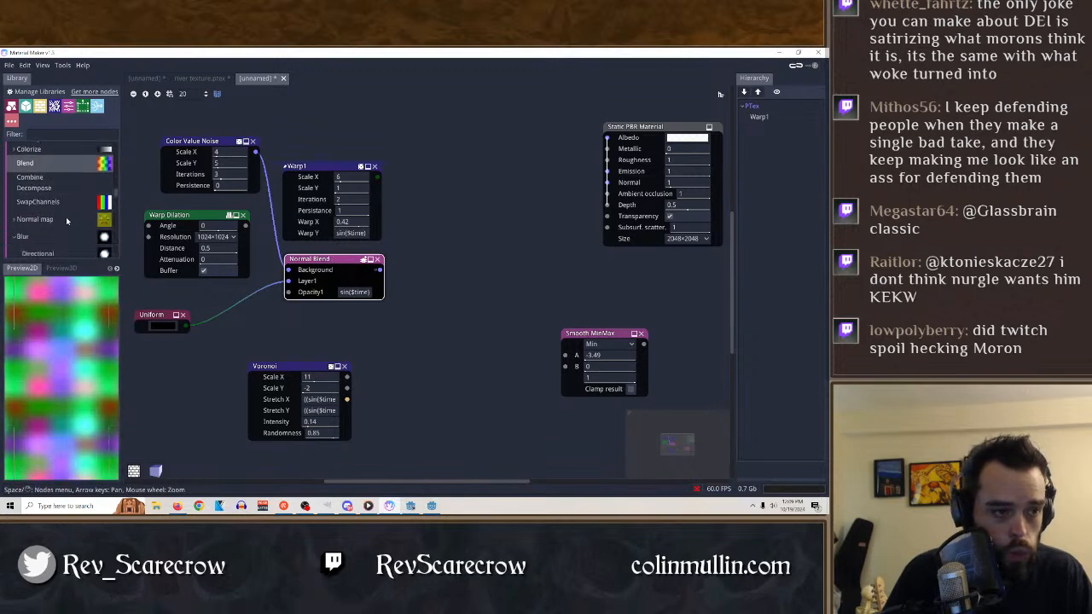
{"action": "scroll", "coordinate": [67, 237], "scroll_direction": "down", "scroll_amount": 3}
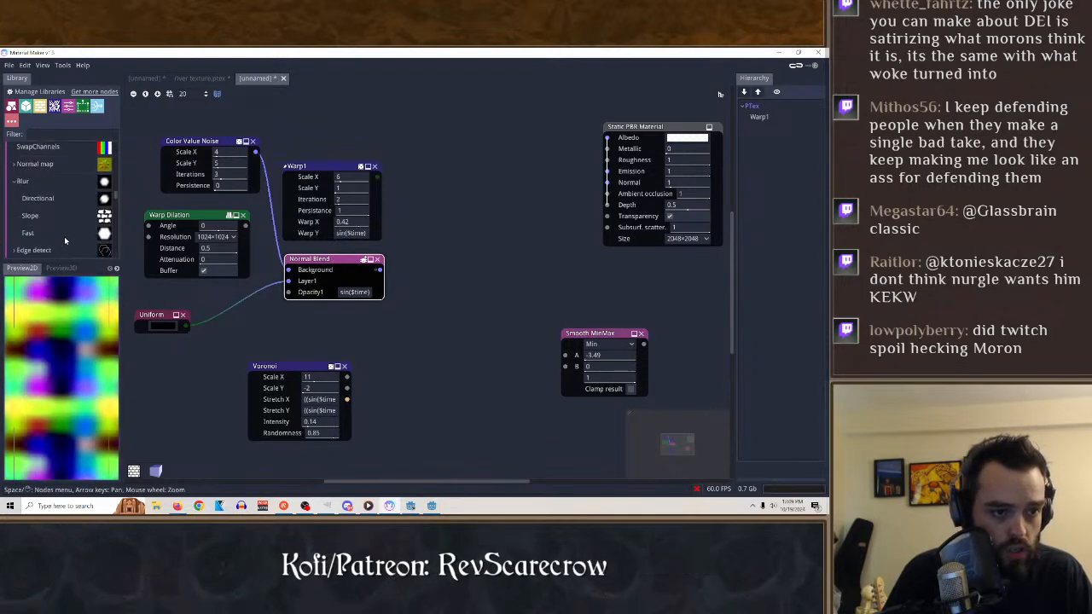
{"action": "left_click_drag", "start_coordinate": [52, 198], "coordinate": [431, 311]}
{"action": "left_click", "coordinate": [450, 316]}
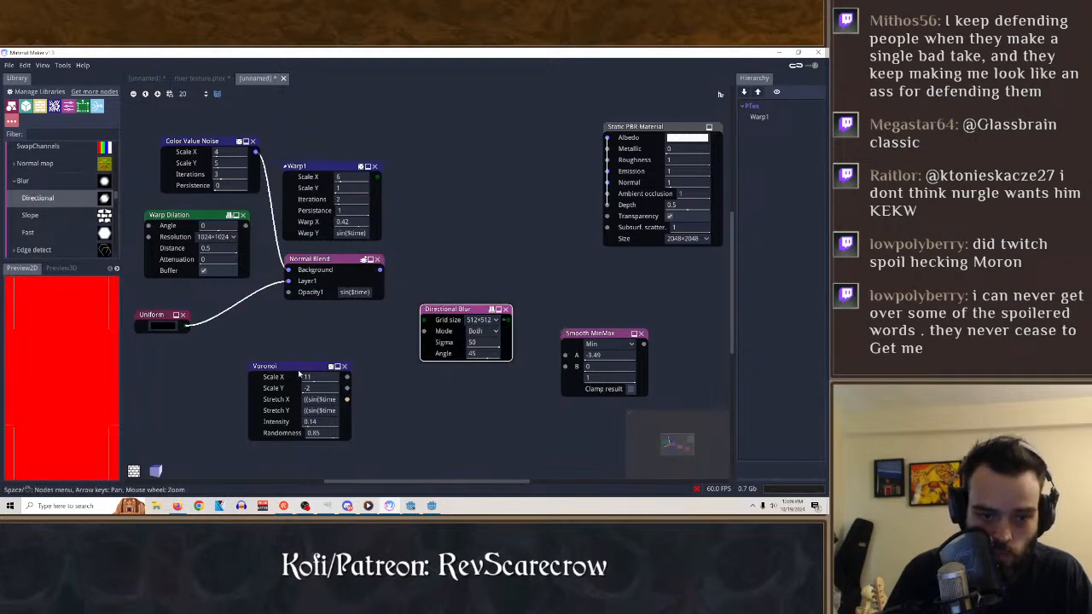
Move the Voronoi node slightly up and try to connect its Fill output to the Directional Blur's Input.
{"action": "left_click_drag", "start_coordinate": [285, 364], "coordinate": [277, 352]}
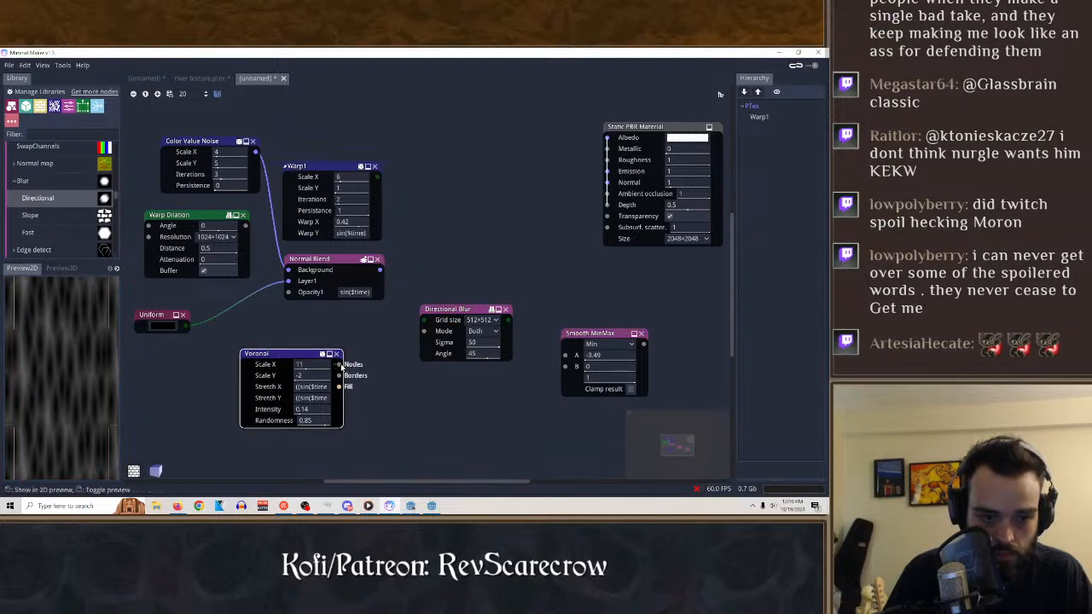
{"action": "left_click_drag", "start_coordinate": [339, 387], "coordinate": [424, 323]}
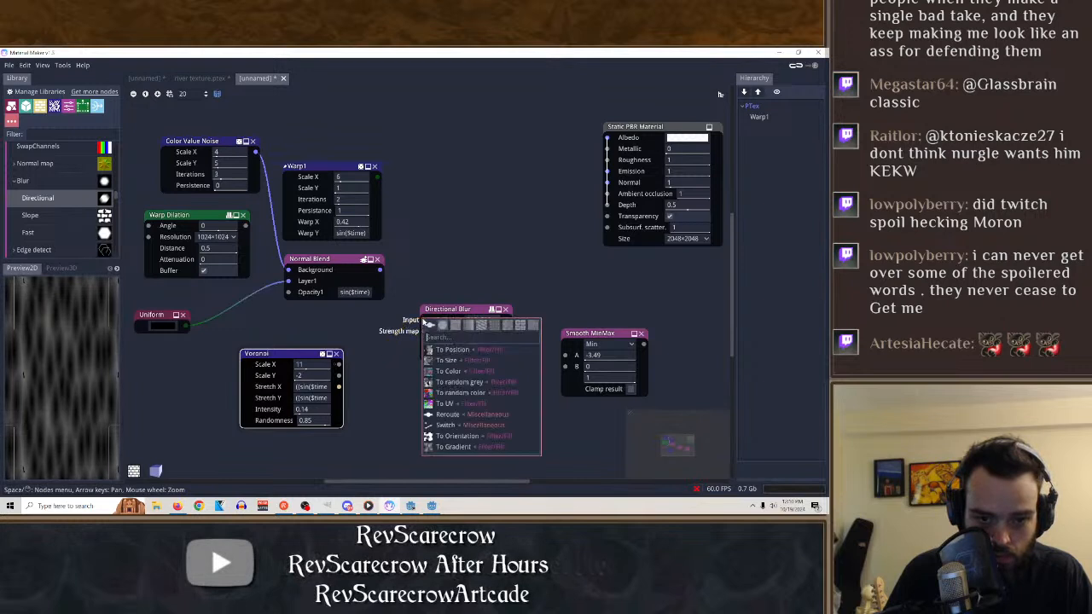
{"action": "left_click", "coordinate": [370, 342]}
Try the Directional Blur with Grid size 16×16, Mode Single and Sigma 18.7, retry the Voronoi Fill connection, and delete the blur node.
{"action": "left_click", "coordinate": [481, 321]}
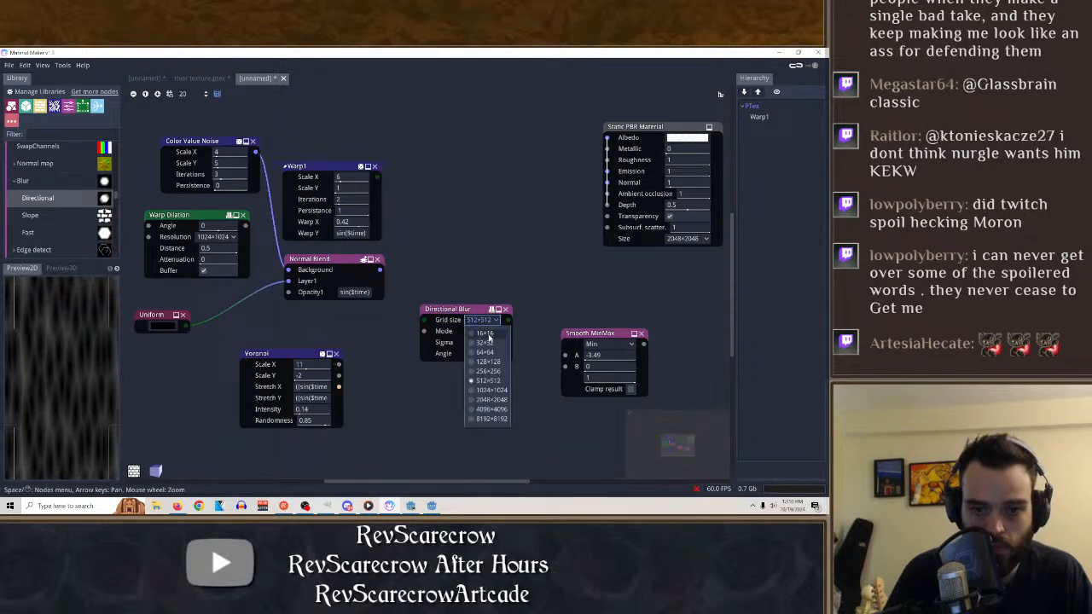
{"action": "left_click", "coordinate": [485, 334]}
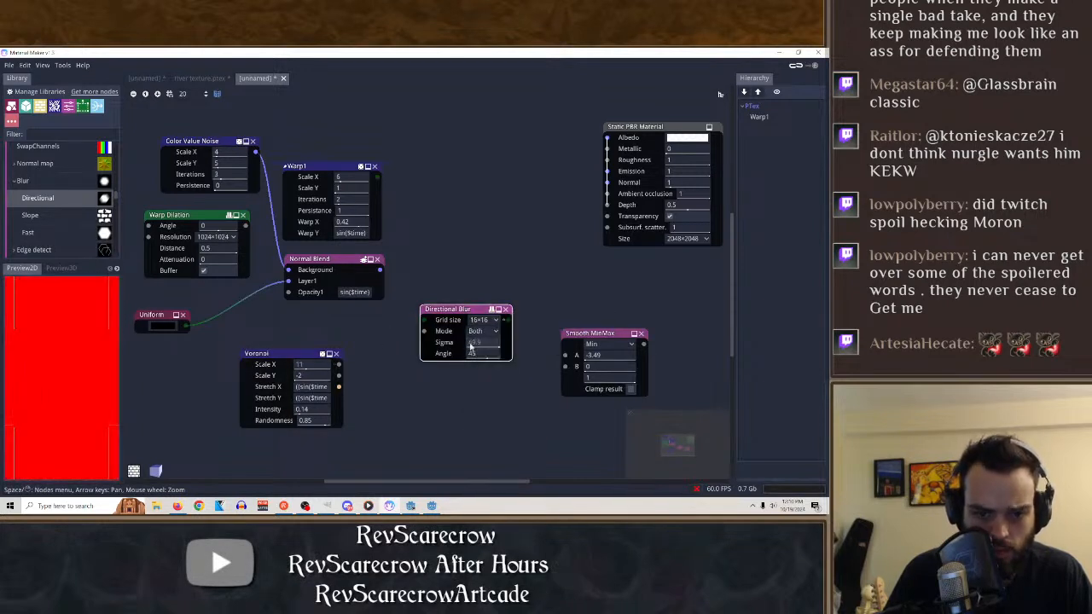
{"action": "left_click", "coordinate": [482, 332]}
{"action": "left_click", "coordinate": [483, 353]}
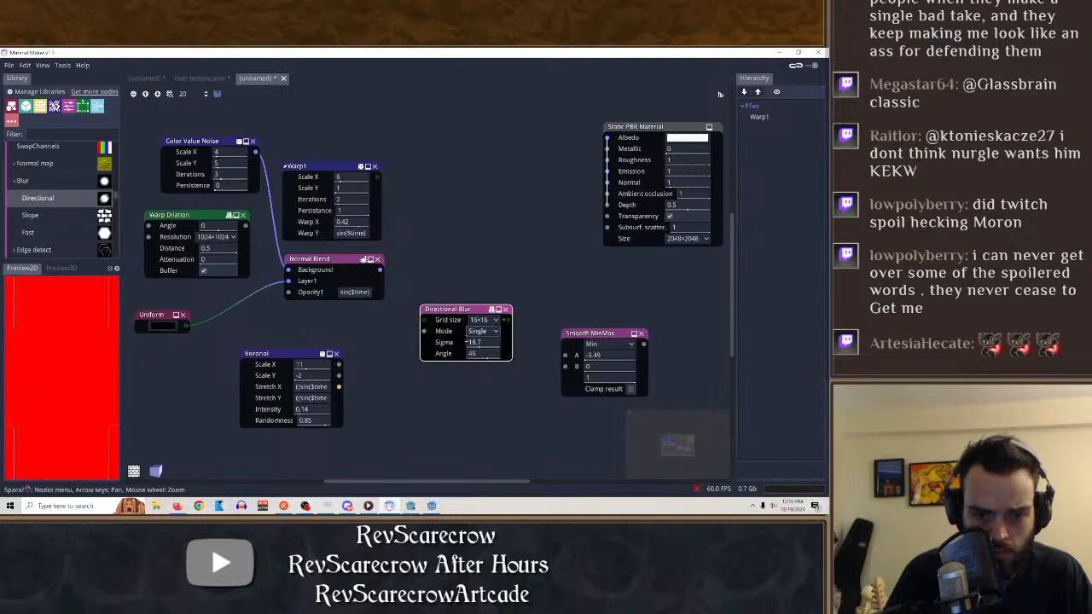
{"action": "left_click_drag", "start_coordinate": [340, 391], "coordinate": [427, 324]}
{"action": "left_click", "coordinate": [373, 349]}
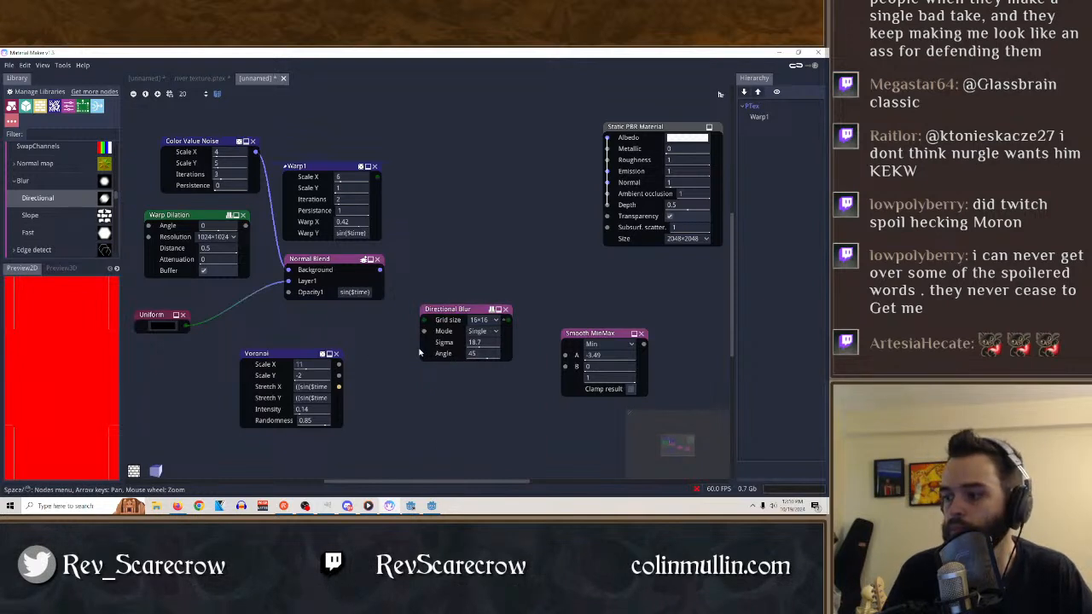
{"action": "left_click", "coordinate": [506, 309]}
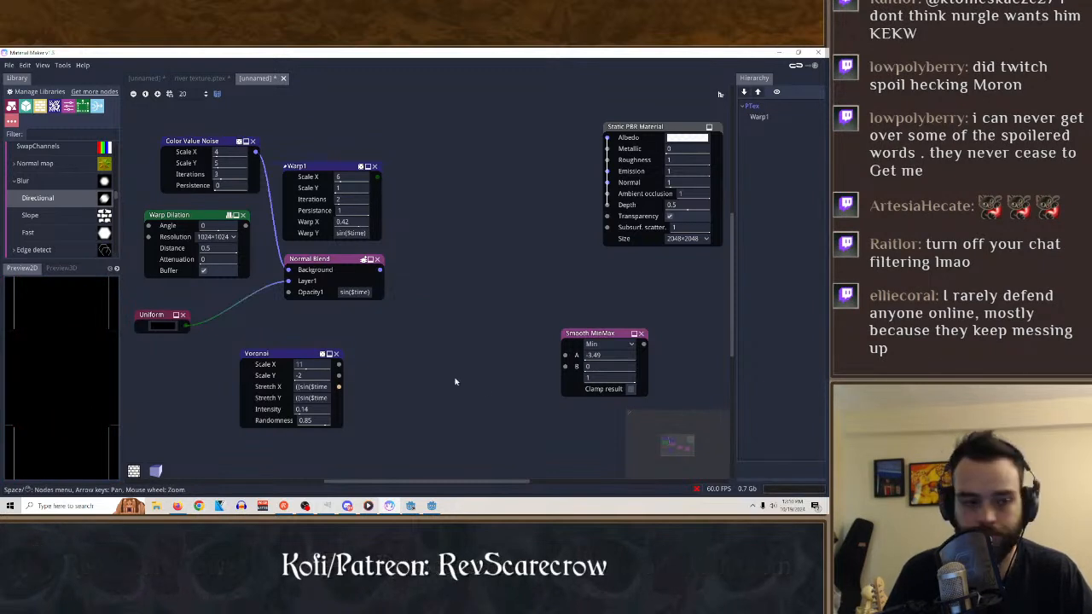
Try a Quantize node beside the Voronoi node, and delete it.
{"action": "scroll", "coordinate": [81, 228], "scroll_direction": "down", "scroll_amount": 2}
{"action": "scroll", "coordinate": [72, 243], "scroll_direction": "down", "scroll_amount": 4}
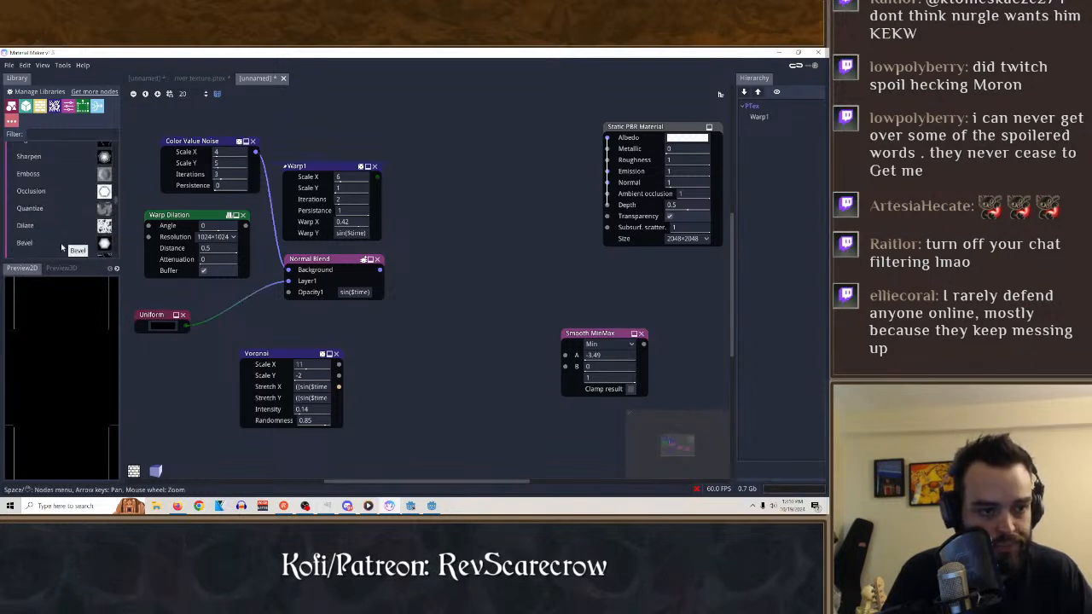
{"action": "left_click_drag", "start_coordinate": [35, 208], "coordinate": [348, 389]}
{"action": "scroll", "coordinate": [68, 207], "scroll_direction": "down", "scroll_amount": 4}
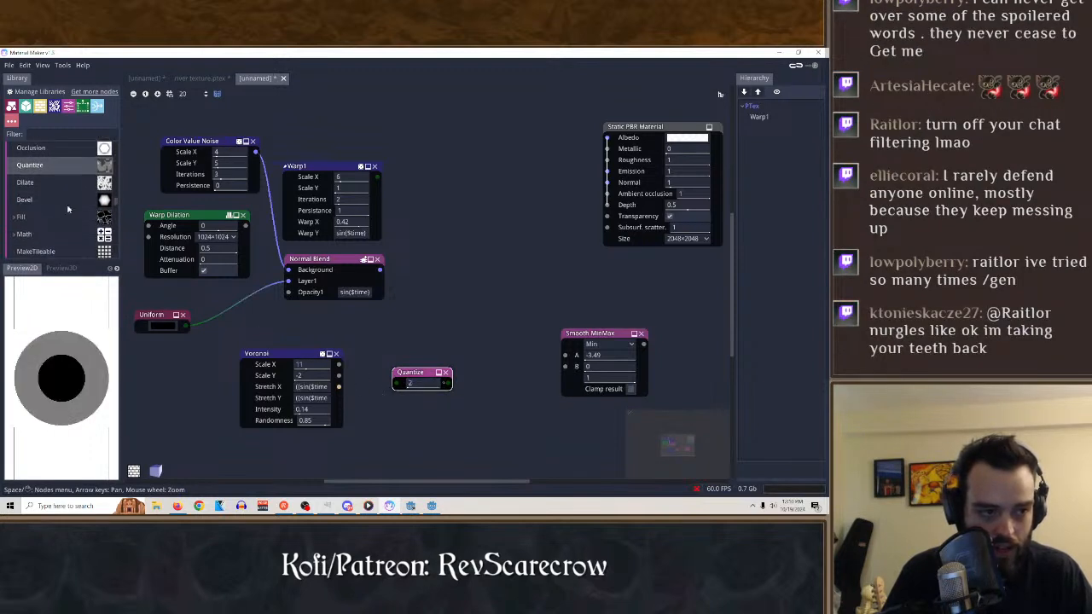
{"action": "left_click", "coordinate": [445, 373]}
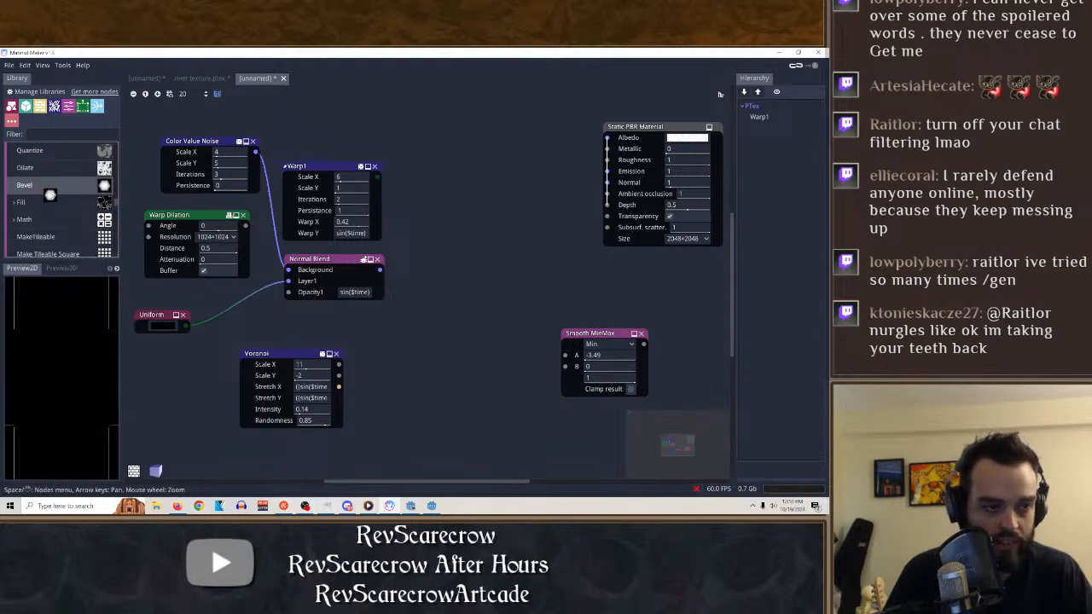
Add a Dilate node and try to connect the Voronoi's Fill output to its Source and Mask inputs.
{"action": "left_click_drag", "start_coordinate": [25, 168], "coordinate": [428, 343]}
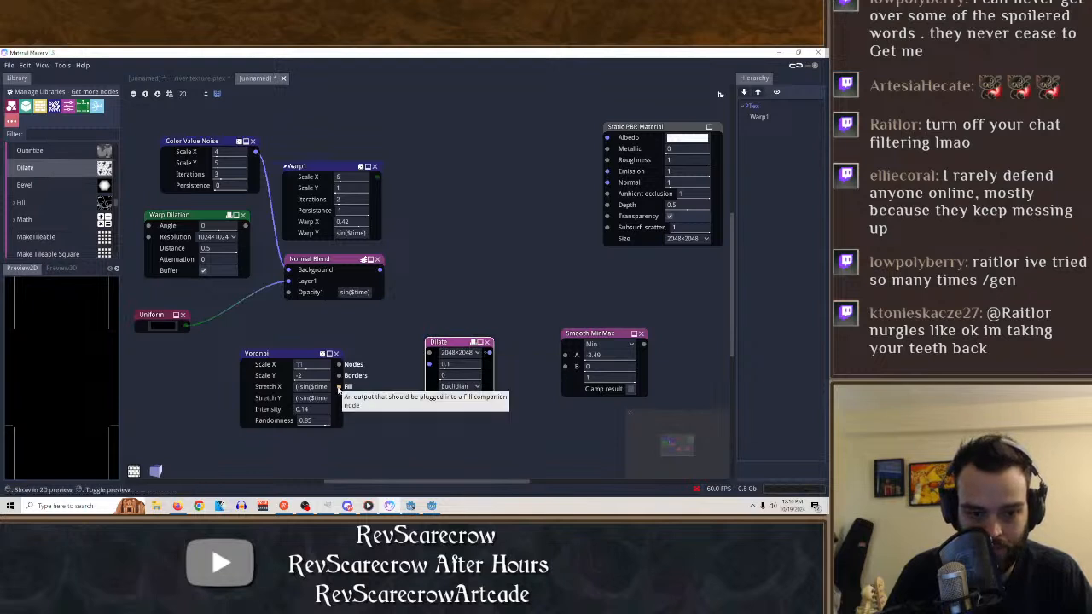
{"action": "left_click_drag", "start_coordinate": [338, 386], "coordinate": [422, 369]}
{"action": "left_click", "coordinate": [428, 366]}
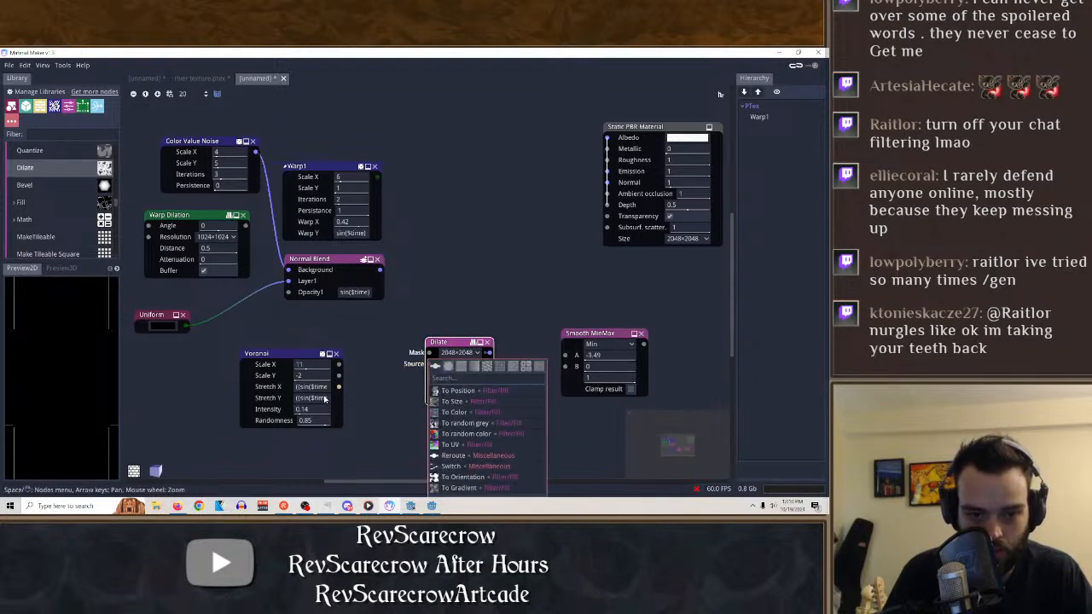
{"action": "left_click_drag", "start_coordinate": [338, 389], "coordinate": [420, 362]}
{"action": "left_click", "coordinate": [429, 353]}
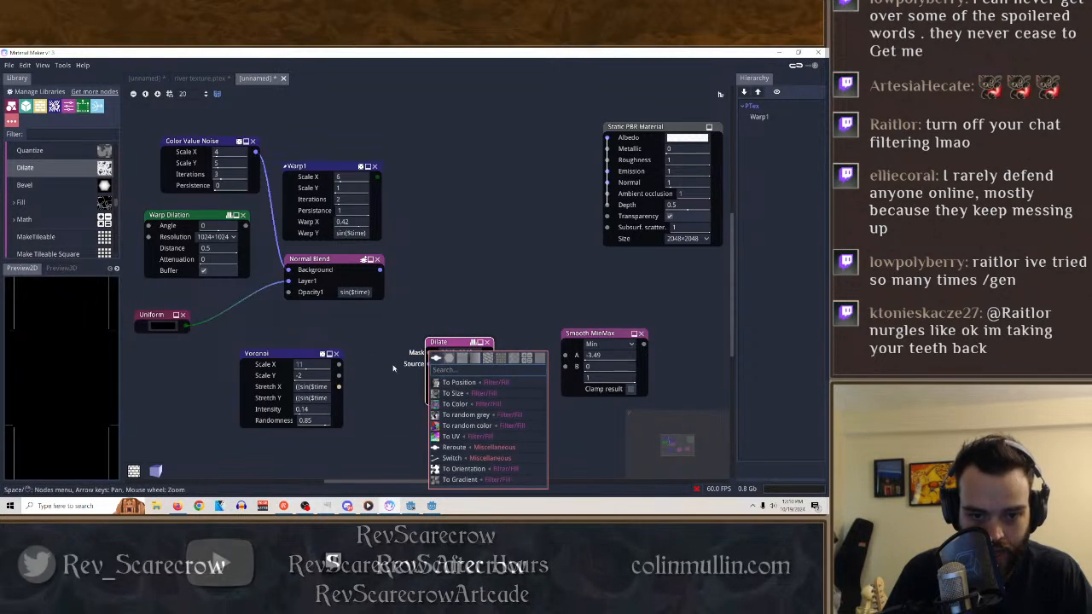
{"action": "left_click", "coordinate": [393, 368]}
Connect the Voronoi's Nodes output to the Dilate node's Source input, and set the Dilate to 32×32 and Manhattan.
{"action": "left_click_drag", "start_coordinate": [340, 365], "coordinate": [430, 350]}
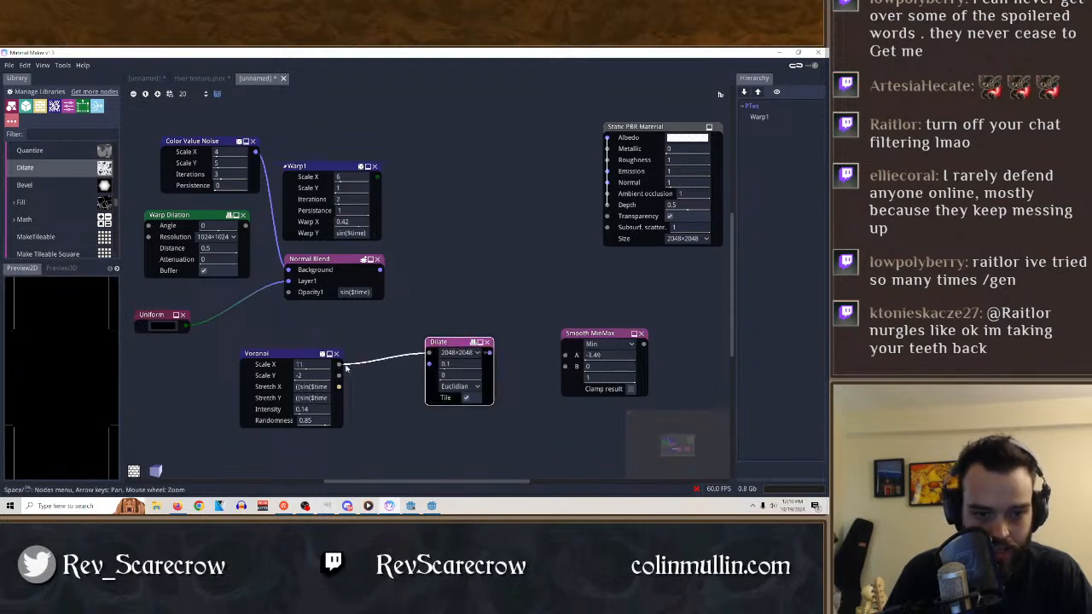
{"action": "left_click_drag", "start_coordinate": [341, 365], "coordinate": [444, 345]}
{"action": "left_click", "coordinate": [462, 346]}
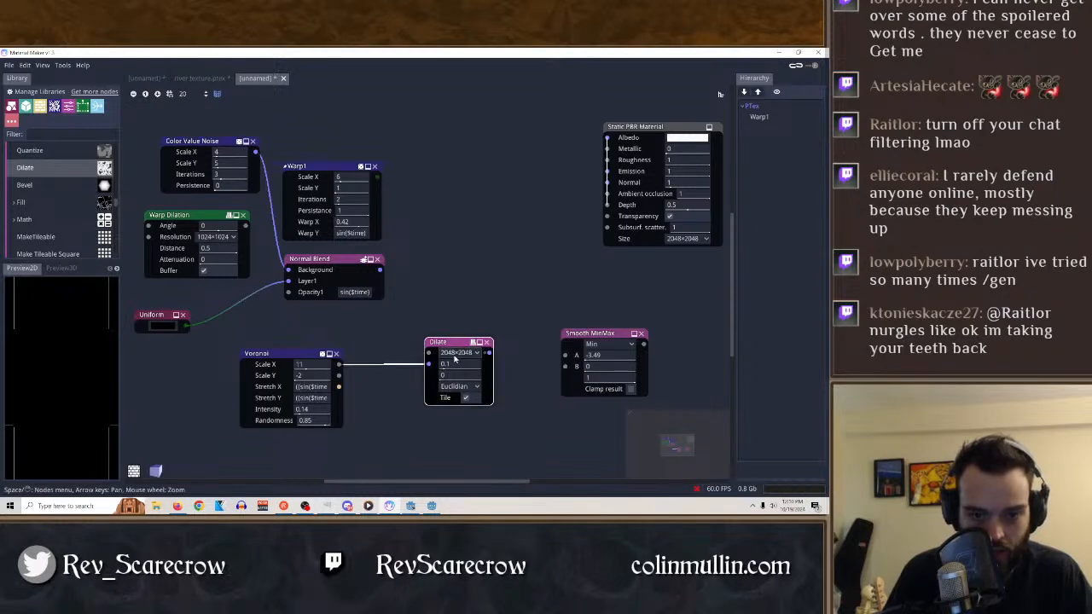
{"action": "left_click", "coordinate": [457, 353]}
{"action": "left_click", "coordinate": [465, 377]}
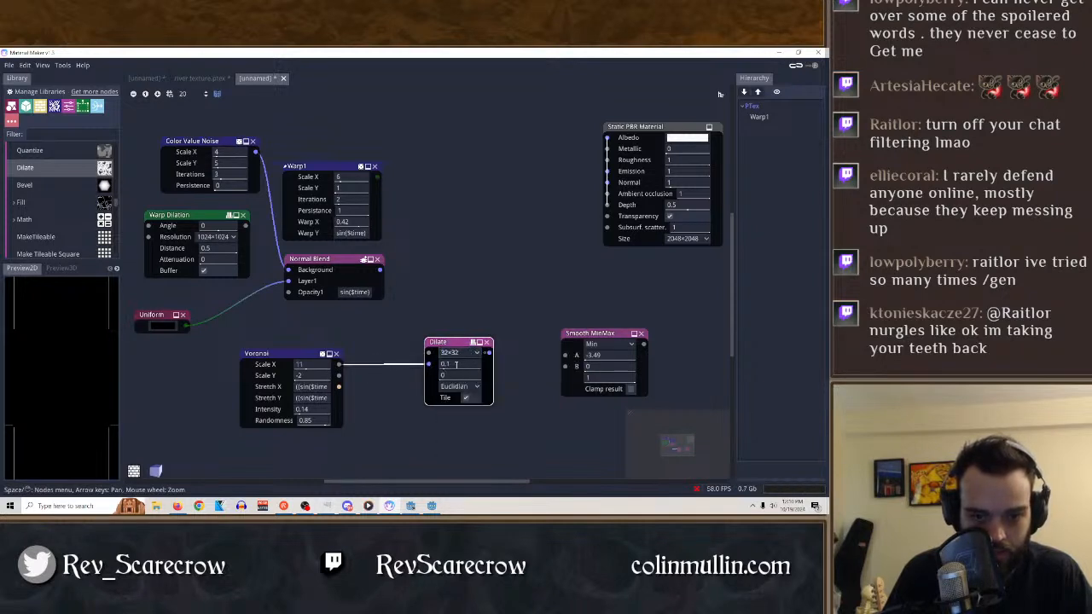
{"action": "left_click", "coordinate": [458, 385]}
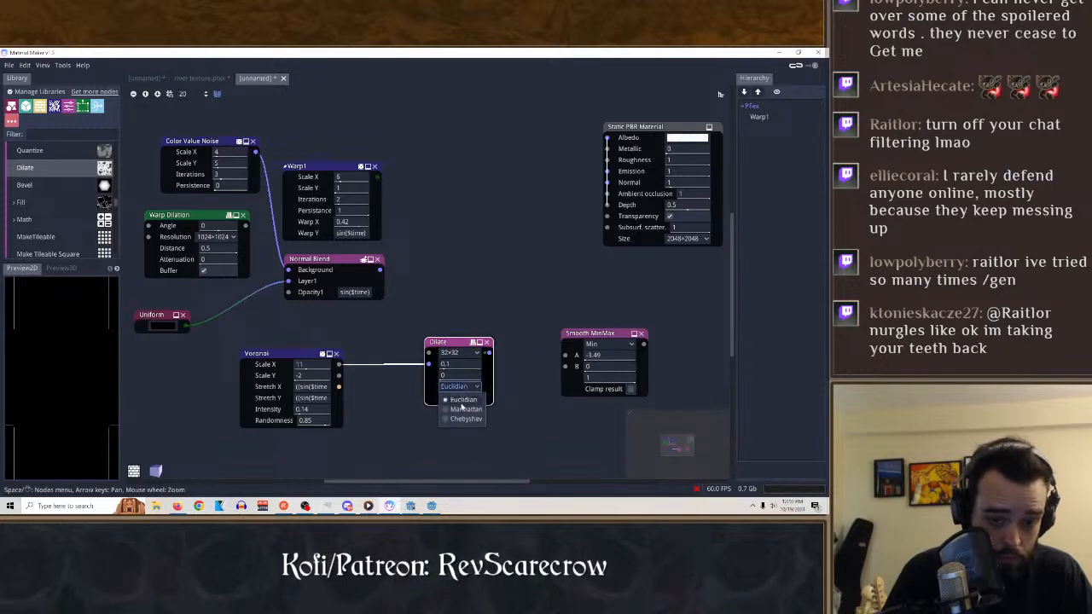
{"action": "left_click", "coordinate": [458, 410]}
Disconnect the Voronoi from the Dilate node and set the Dilate's resolution to 16×16.
{"action": "left_click_drag", "start_coordinate": [407, 370], "coordinate": [431, 364]}
{"action": "left_click", "coordinate": [429, 365]}
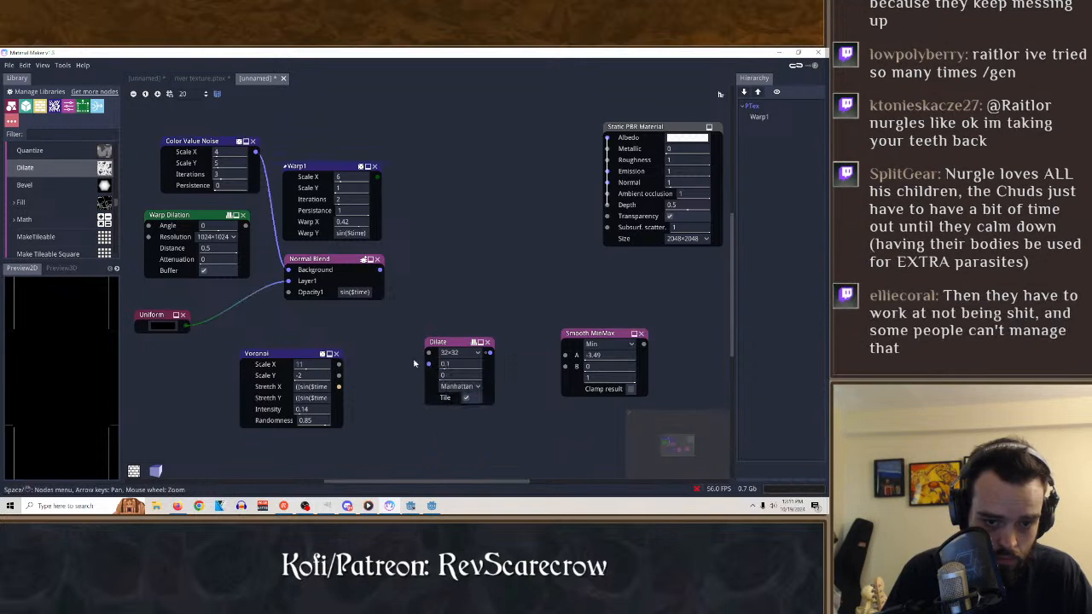
{"action": "left_click", "coordinate": [452, 342]}
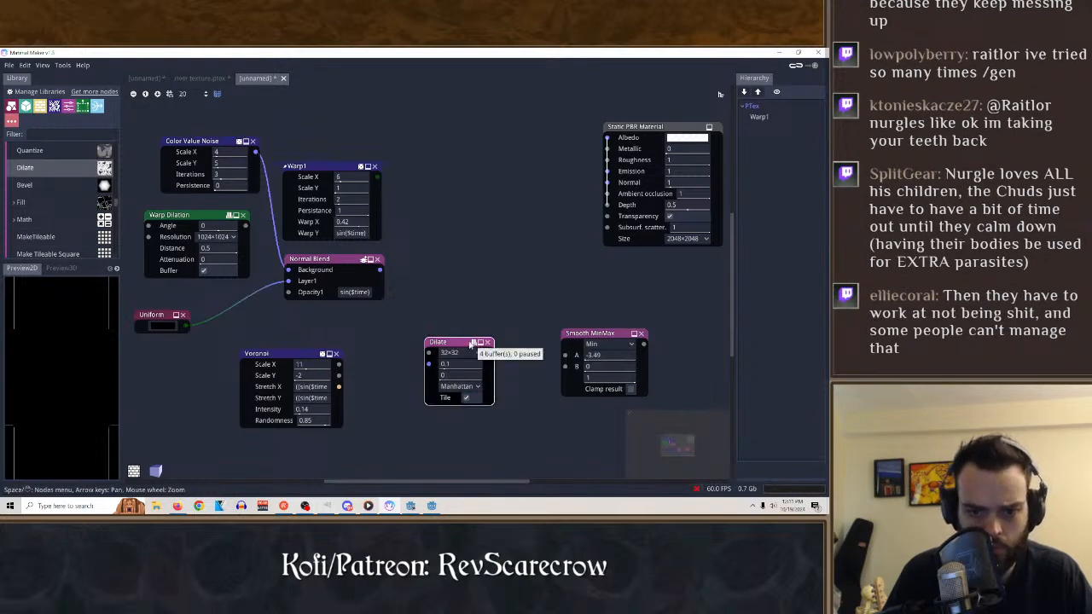
{"action": "left_click", "coordinate": [456, 352]}
{"action": "left_click", "coordinate": [476, 364]}
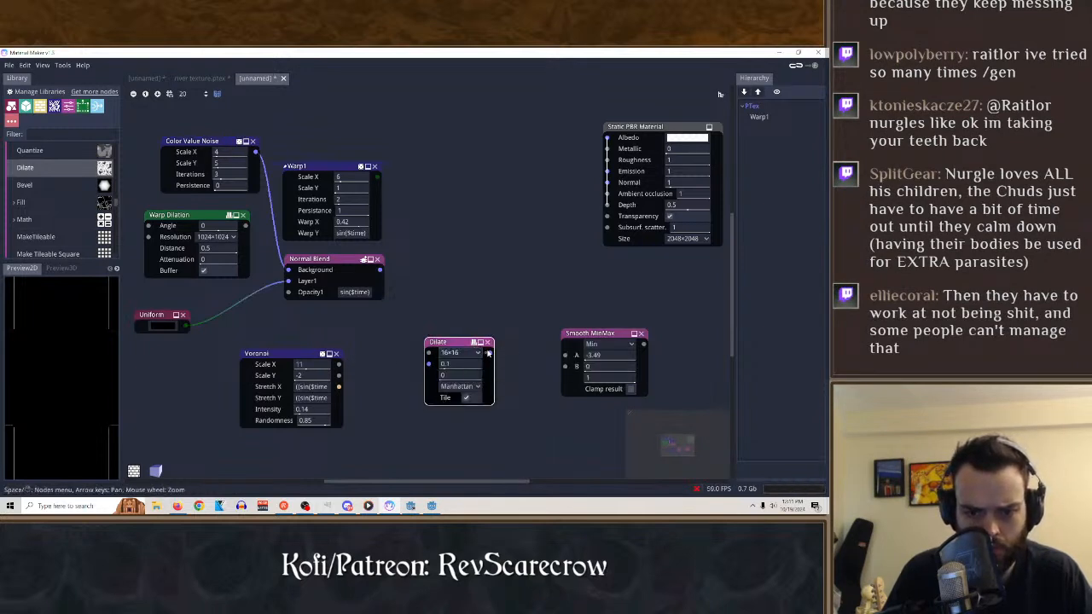
Set the Dilate node to 0.77, 0.55 and 512×512, and connect the Normal Blend output to its Source input.
{"action": "left_click_drag", "start_coordinate": [449, 341], "coordinate": [447, 318]}
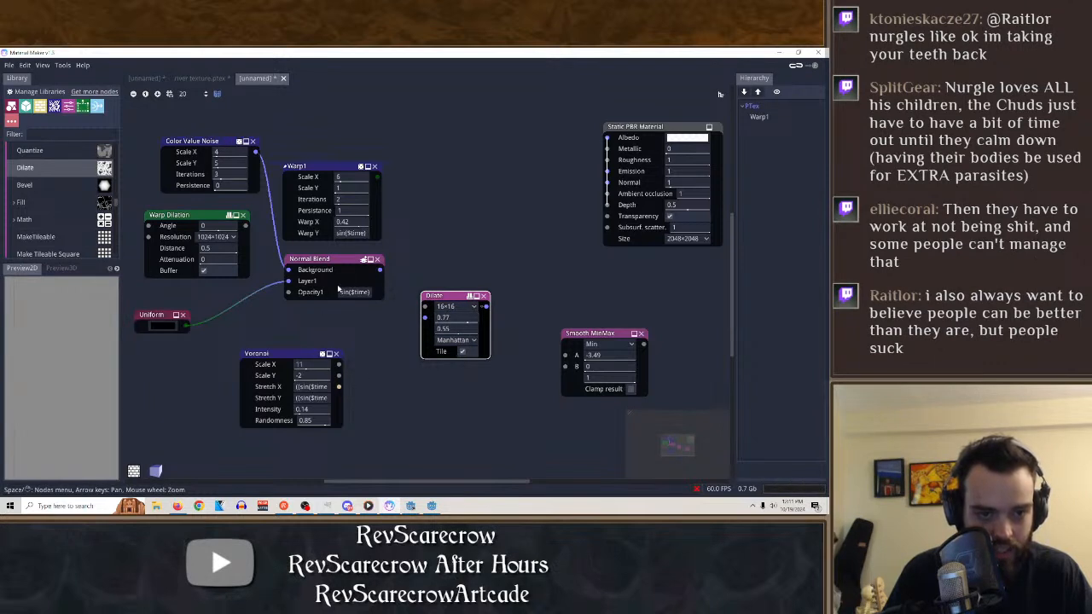
{"action": "left_click_drag", "start_coordinate": [423, 318], "coordinate": [424, 318]}
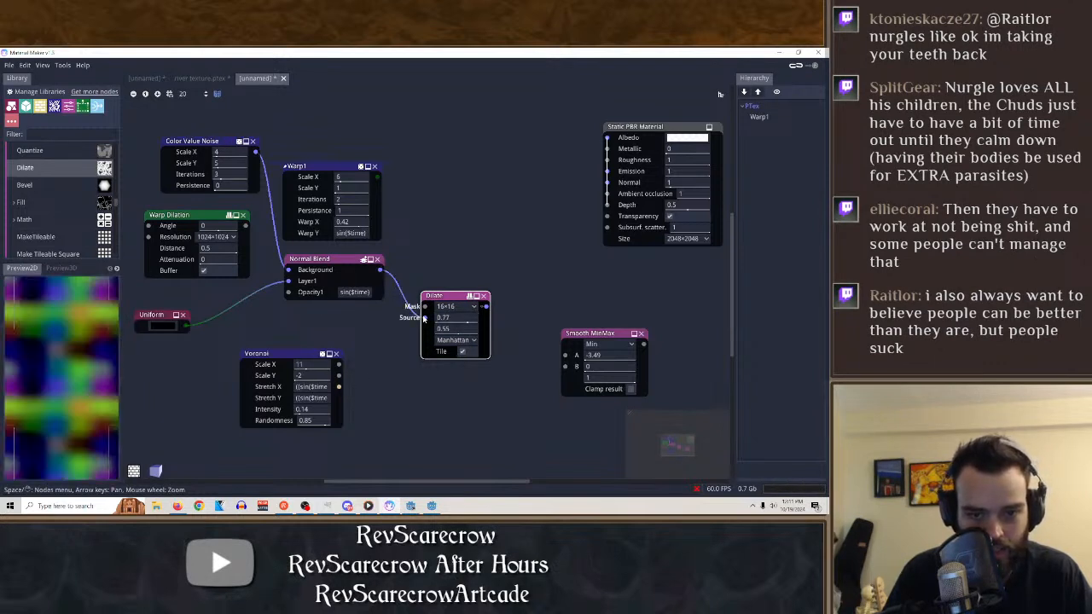
{"action": "left_click", "coordinate": [457, 307]}
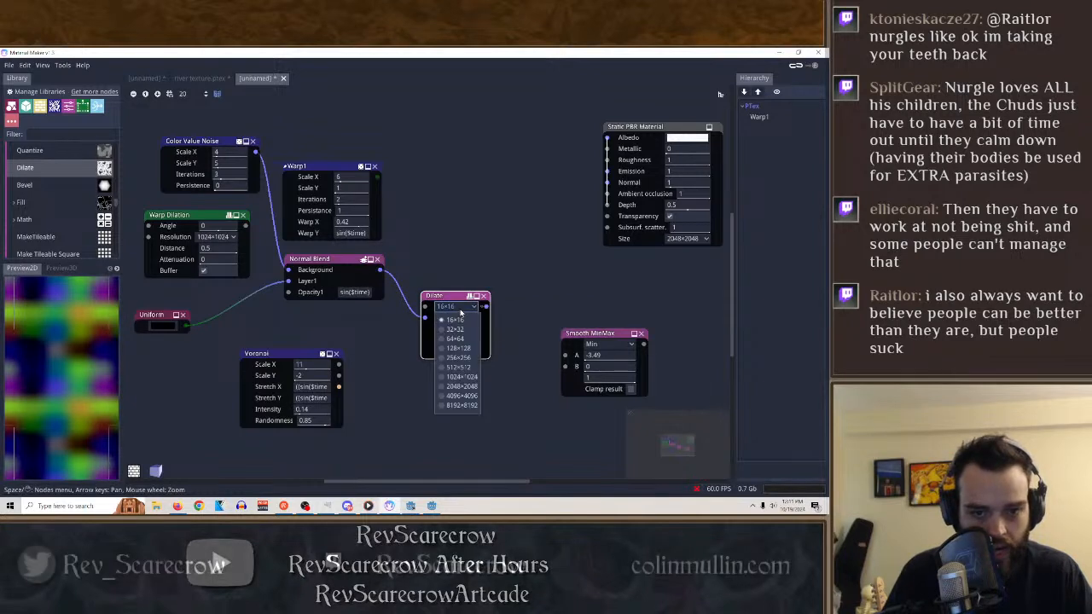
{"action": "left_click", "coordinate": [459, 366]}
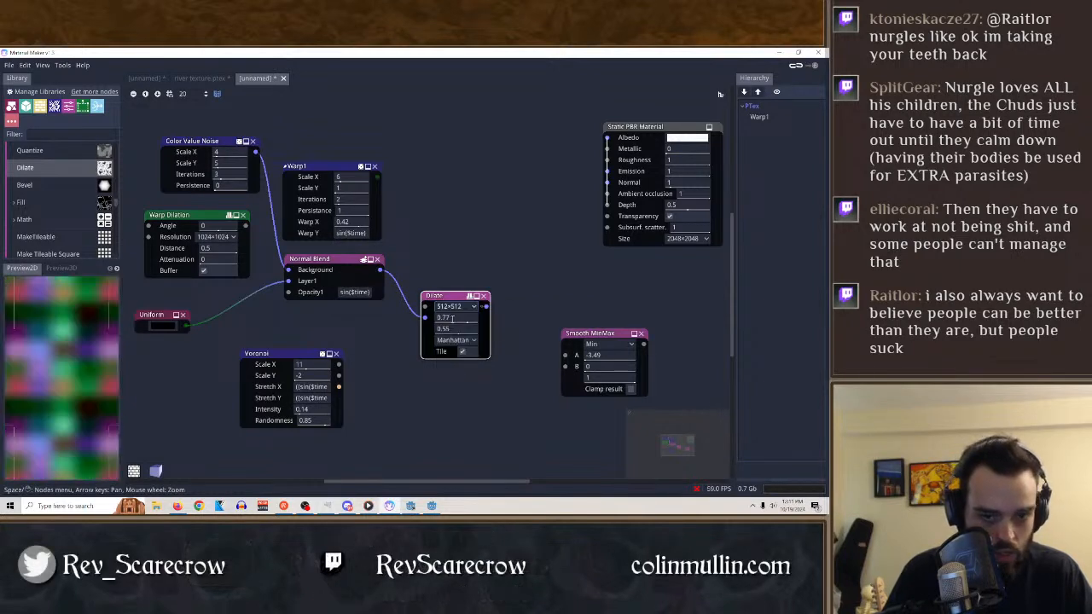
Try the Dilate node with the Euclidian distance, and delete the node.
{"action": "left_click", "coordinate": [457, 340]}
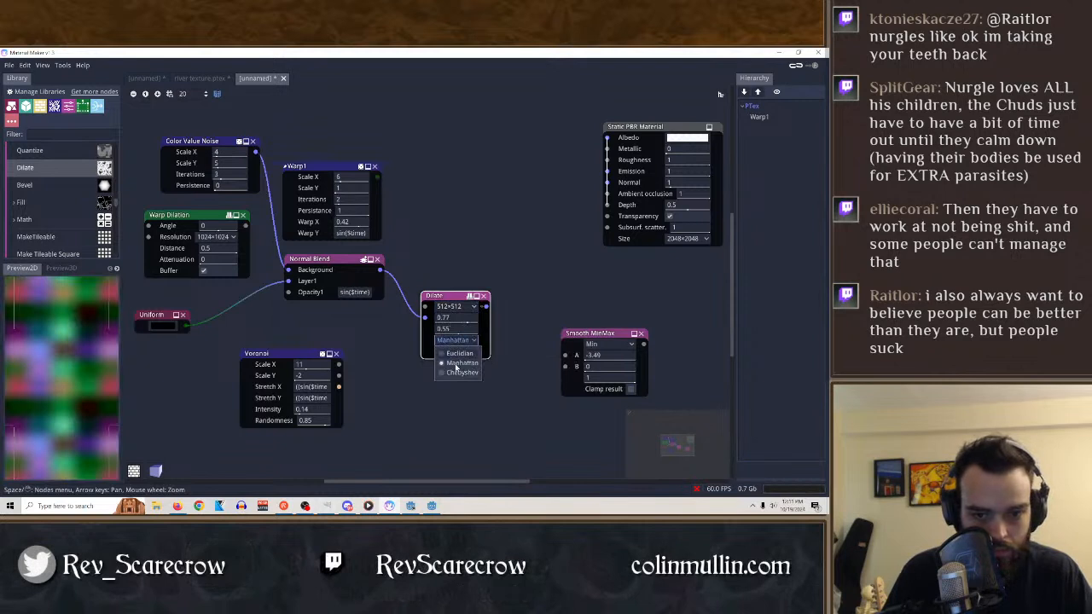
{"action": "left_click", "coordinate": [454, 362]}
{"action": "left_click", "coordinate": [457, 340]}
{"action": "left_click", "coordinate": [455, 350]}
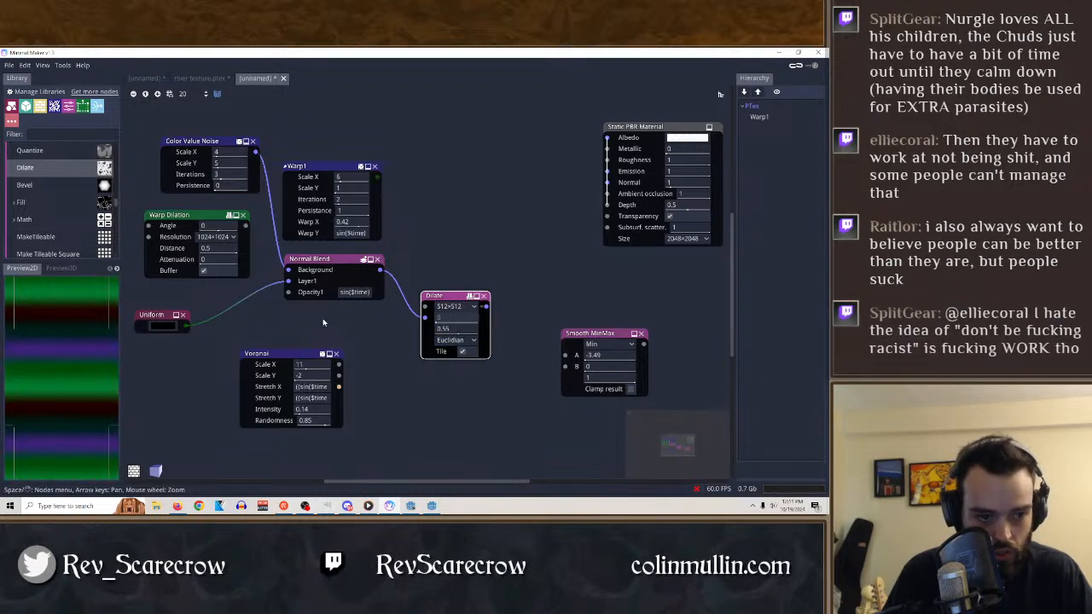
{"action": "left_click_drag", "start_coordinate": [442, 331], "coordinate": [425, 329]}
{"action": "left_click", "coordinate": [483, 297]}
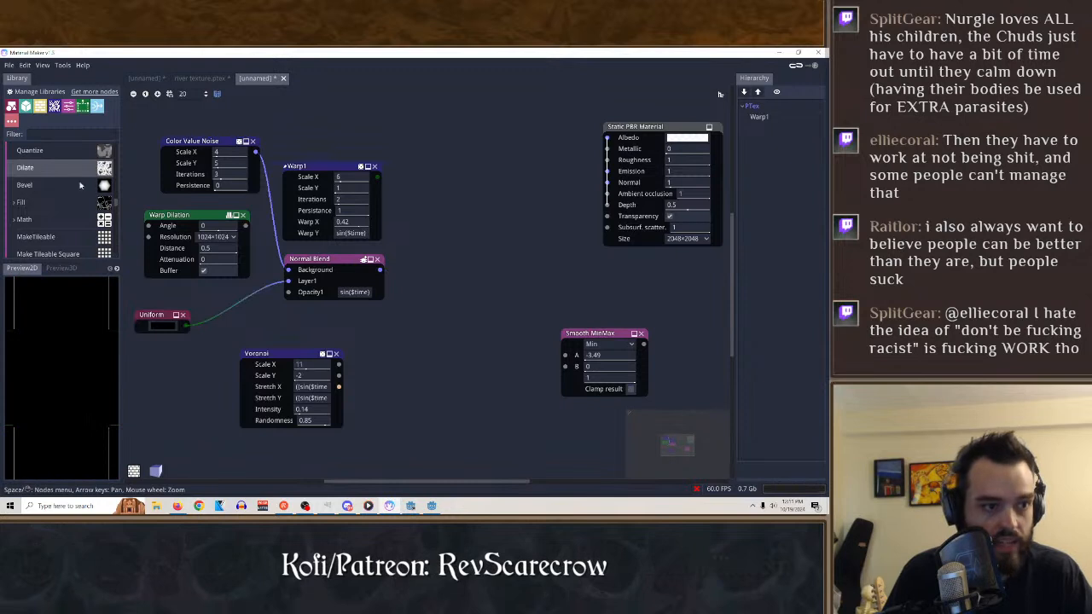
Add a Quantize node and connect the Normal Blend output to its input.
{"action": "scroll", "coordinate": [32, 220], "scroll_direction": "up", "scroll_amount": 3}
{"action": "left_click_drag", "start_coordinate": [30, 205], "coordinate": [417, 301]}
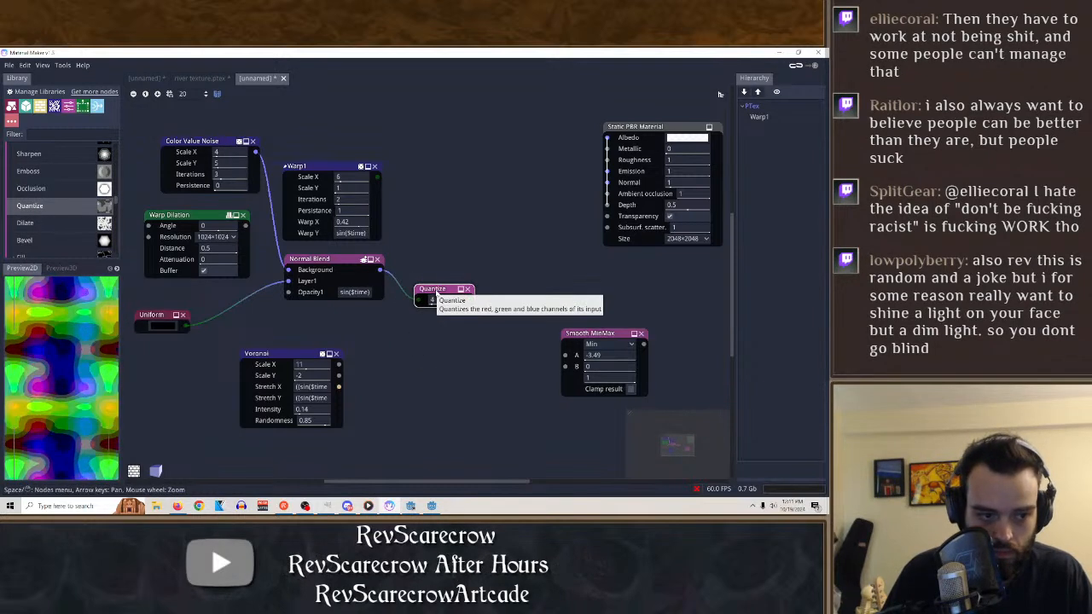
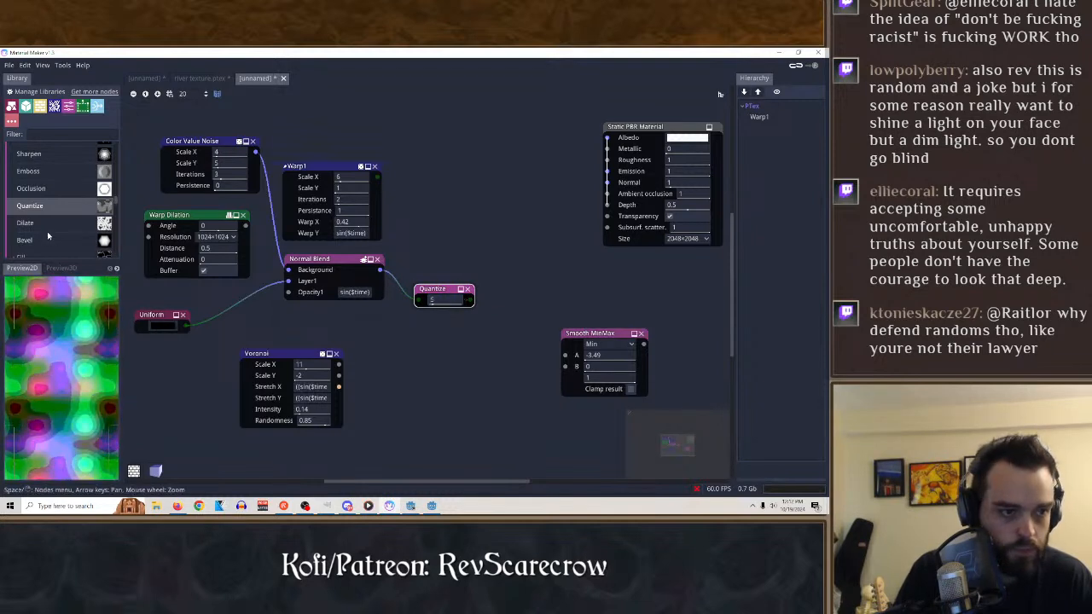
Try an Emboss node at angle -180 on the Quantize output, and delete the node.
{"action": "left_click_drag", "start_coordinate": [31, 173], "coordinate": [482, 360]}
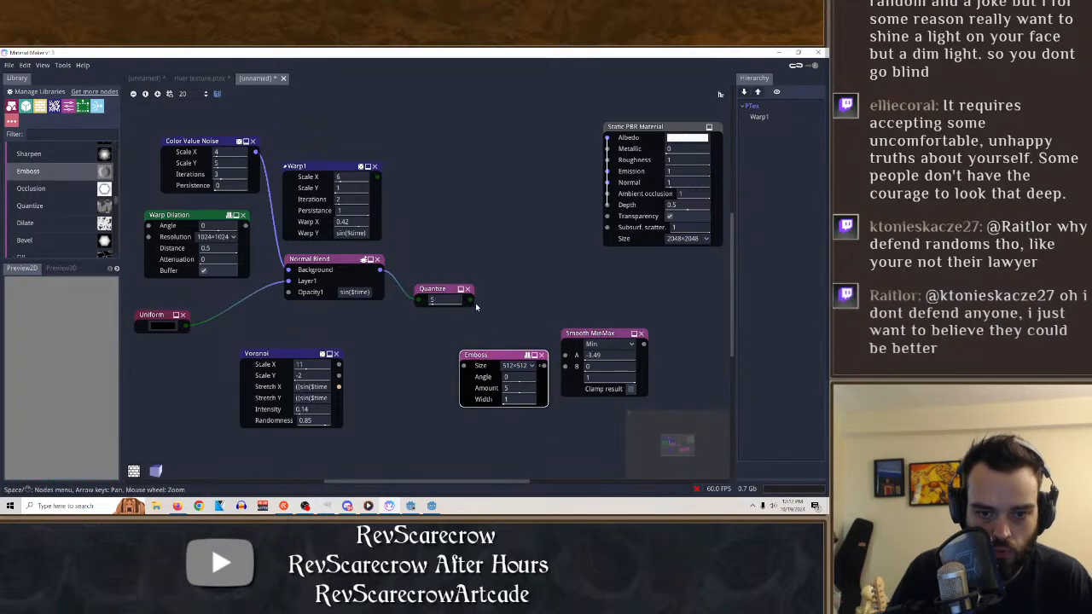
{"action": "left_click_drag", "start_coordinate": [473, 300], "coordinate": [376, 386]}
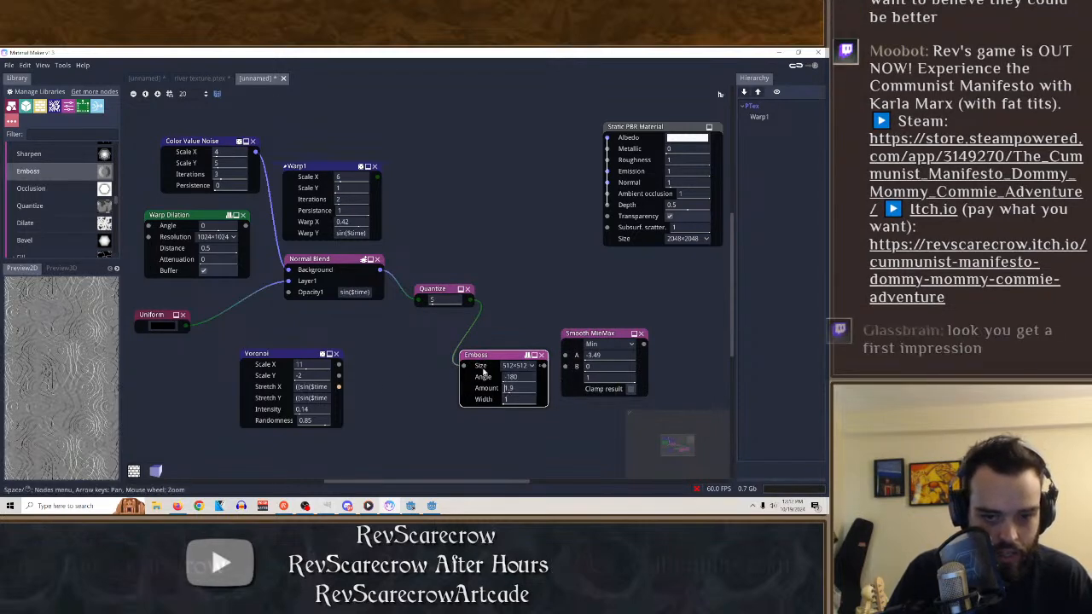
{"action": "key", "text": "Delete"}
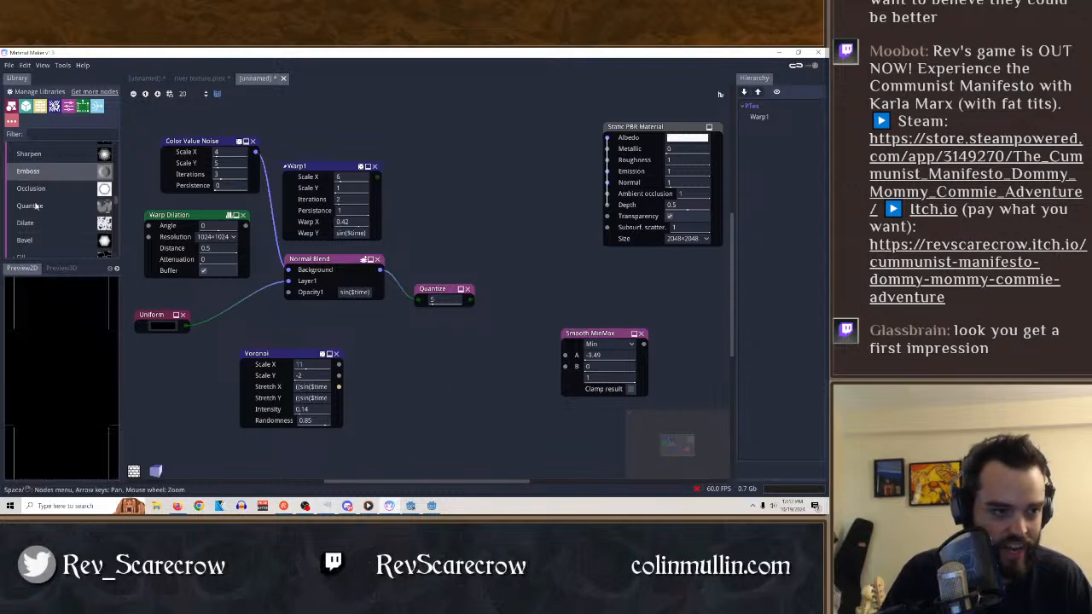
Add an Occlusion node fed by the Quantize output, with strength 1.4 and radius 154.
{"action": "scroll", "coordinate": [49, 199], "scroll_direction": "up", "scroll_amount": 2}
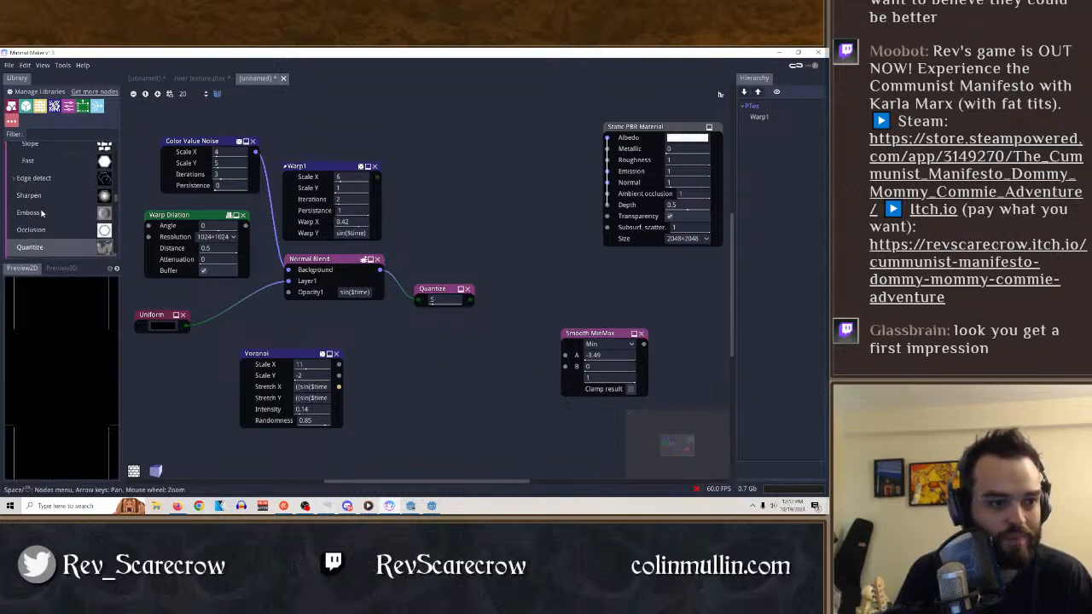
{"action": "left_click_drag", "start_coordinate": [43, 232], "coordinate": [544, 269]}
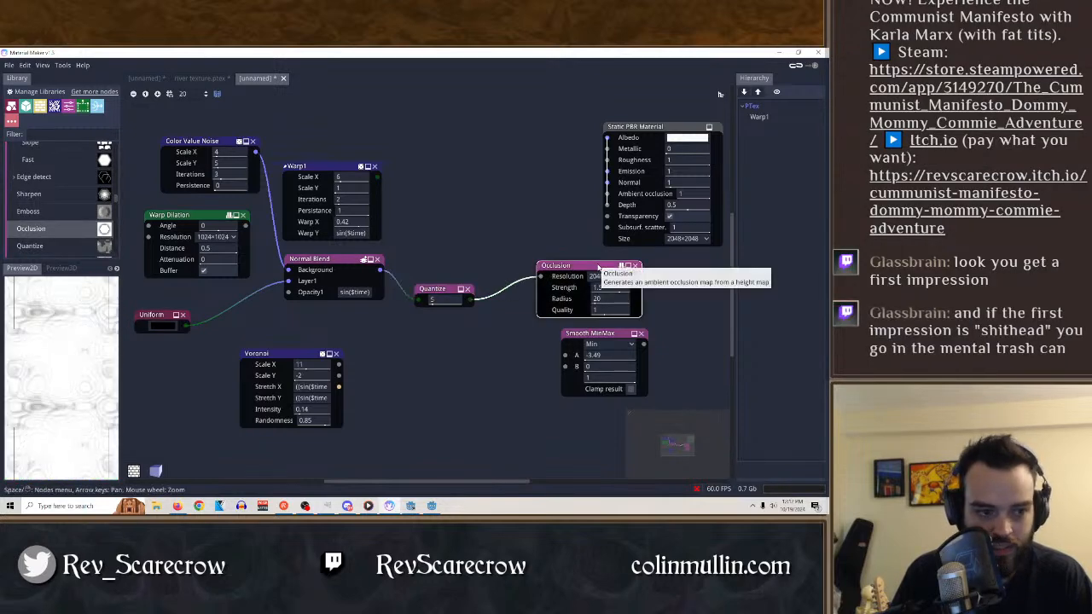
{"action": "left_click_drag", "start_coordinate": [597, 267], "coordinate": [576, 268]}
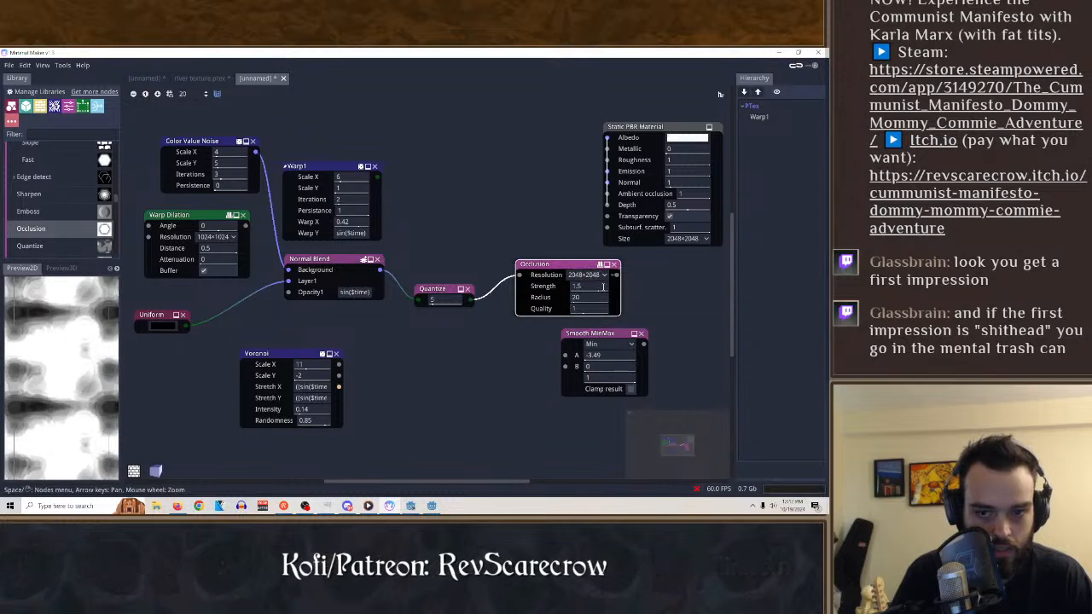
{"action": "mouse_move", "coordinate": [583, 288]}
{"action": "left_mouse_down"}
{"action": "mouse_move", "coordinate": [612, 291]}
{"action": "mouse_move", "coordinate": [564, 291]}
{"action": "left_mouse_up"}
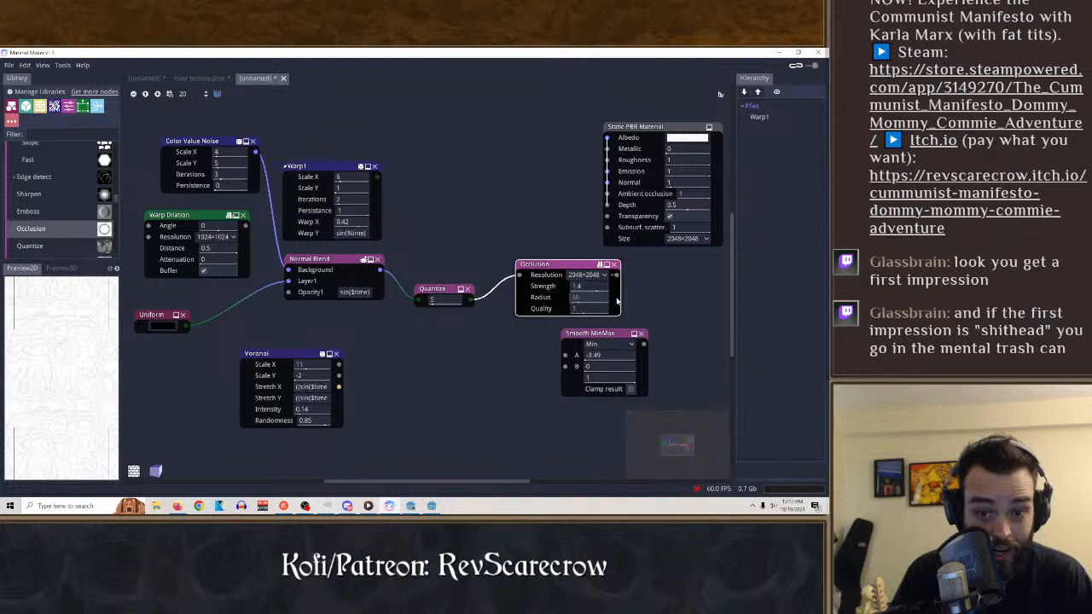
{"action": "left_click_drag", "start_coordinate": [645, 297], "coordinate": [647, 296]}
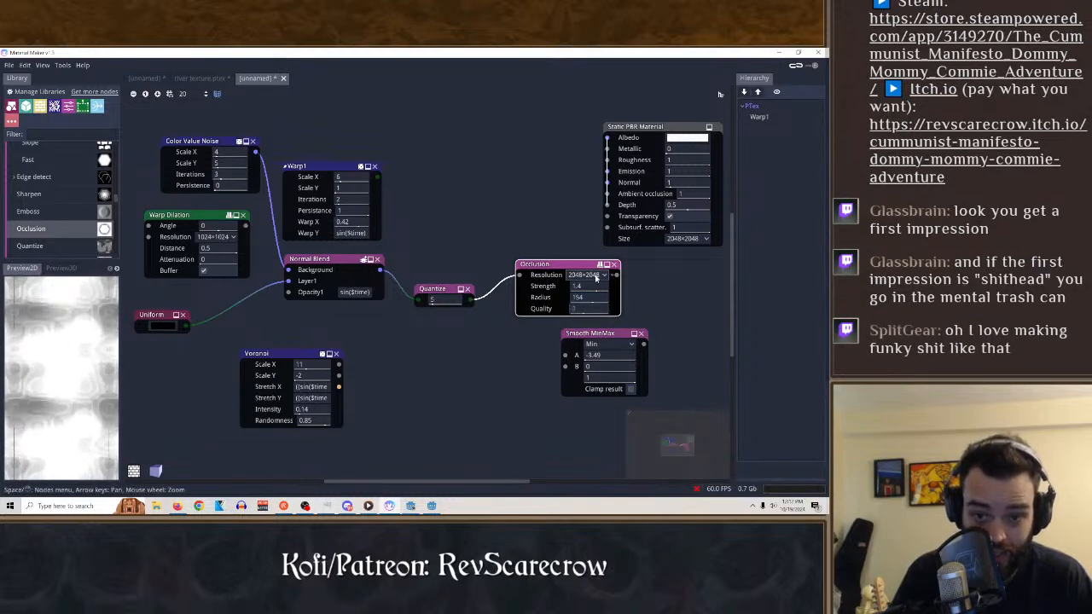
Try the Occlusion node's resolution at 32×32, and set it to 4096×4096.
{"action": "left_click", "coordinate": [596, 276]}
{"action": "left_click", "coordinate": [586, 298]}
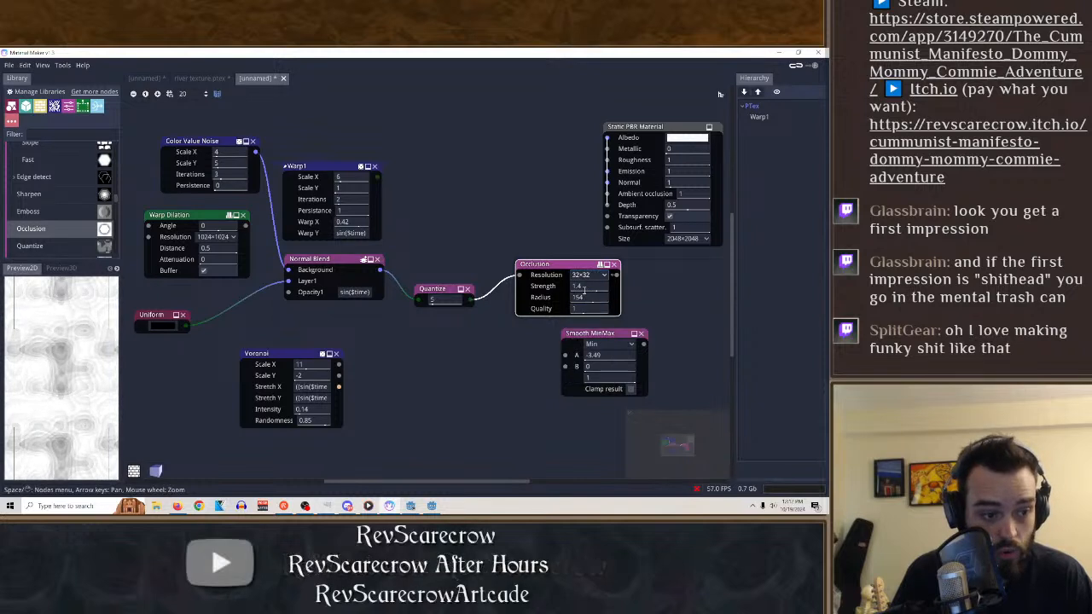
{"action": "left_click", "coordinate": [589, 275]}
{"action": "left_click", "coordinate": [587, 365]}
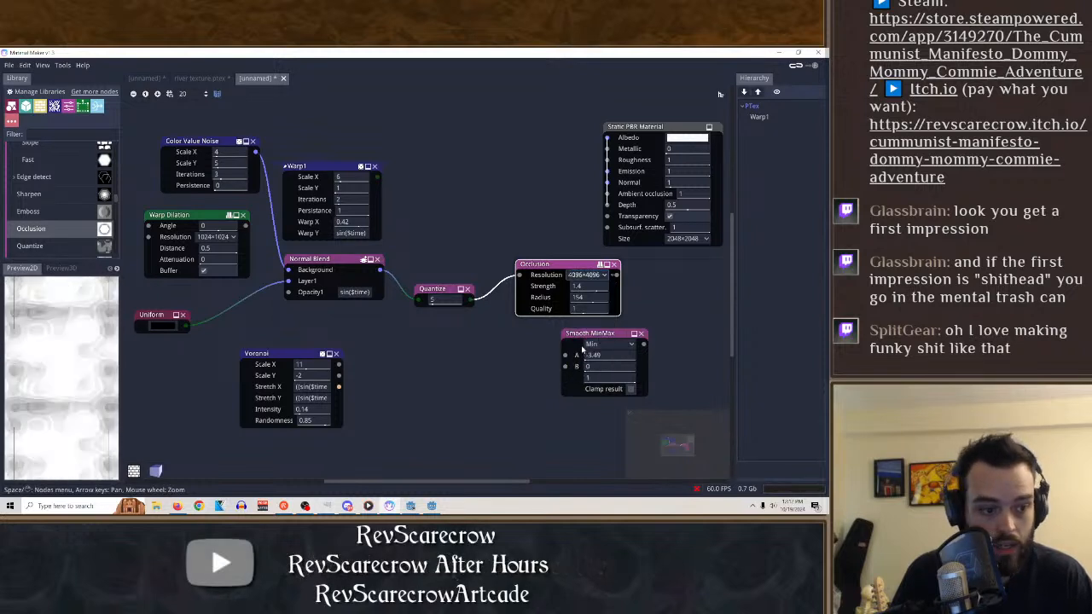
Move the Occlusion node below the Quantize node, and show the Quantize output's preview on its node.
{"action": "left_click_drag", "start_coordinate": [520, 288], "coordinate": [450, 386]}
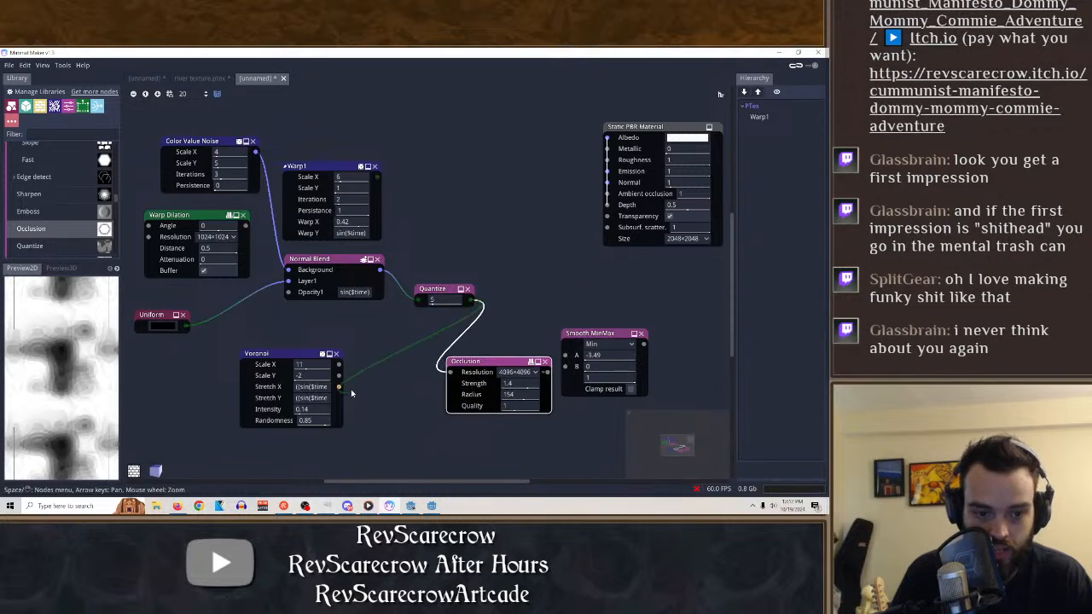
{"action": "left_click_drag", "start_coordinate": [352, 394], "coordinate": [383, 357]}
{"action": "left_click", "coordinate": [470, 302]}
{"action": "left_click", "coordinate": [470, 300]}
{"action": "left_click", "coordinate": [487, 302]}
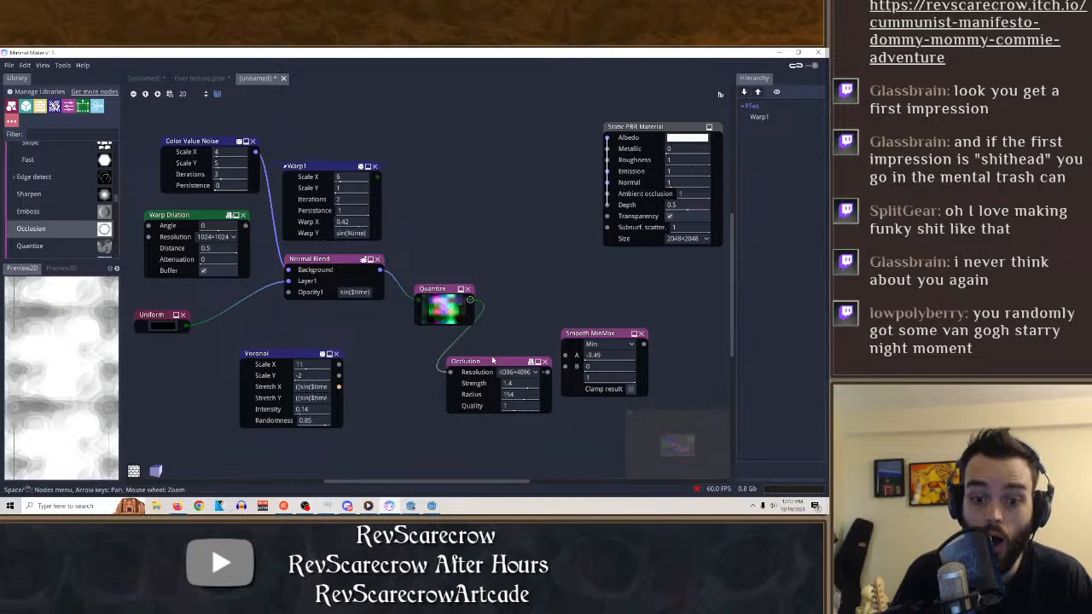
{"action": "left_click", "coordinate": [470, 301]}
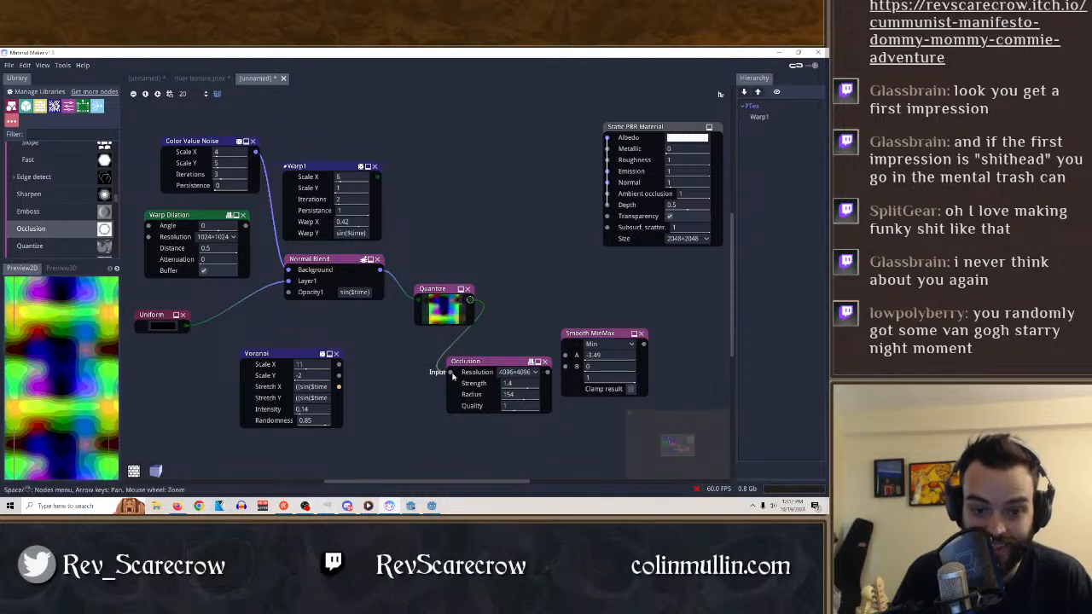
Disconnect the Occlusion node from Quantize, and connect the Voronoi's Nodes output to its input.
{"action": "left_click_drag", "start_coordinate": [453, 375], "coordinate": [414, 372]}
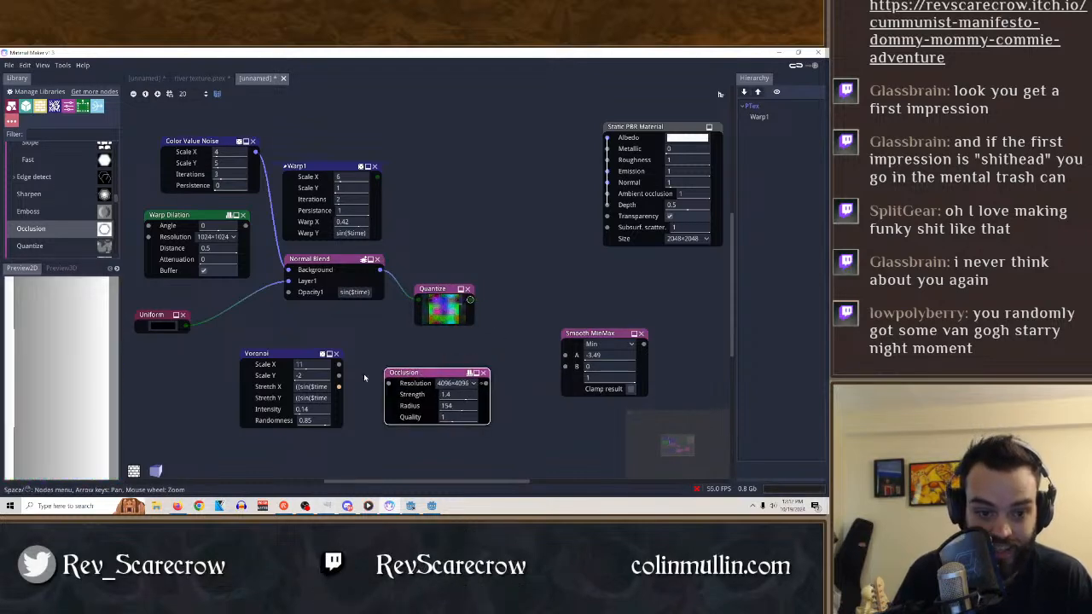
{"action": "left_click", "coordinate": [306, 362]}
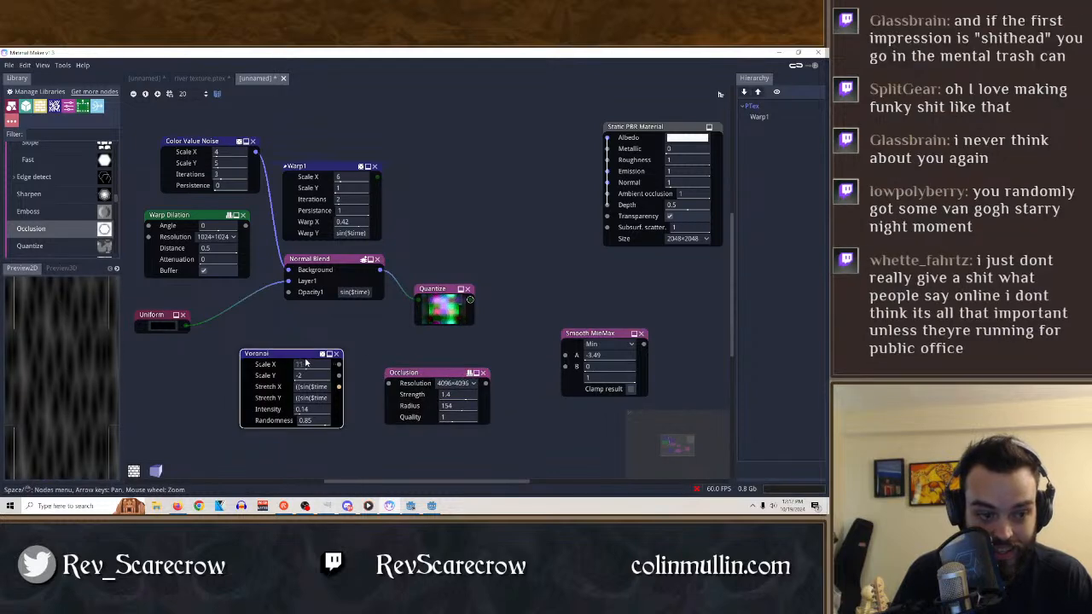
{"action": "mouse_move", "coordinate": [390, 386]}
{"action": "left_mouse_down"}
{"action": "mouse_move", "coordinate": [367, 376]}
{"action": "mouse_move", "coordinate": [389, 382]}
{"action": "left_mouse_up"}
{"action": "left_click", "coordinate": [354, 383]}
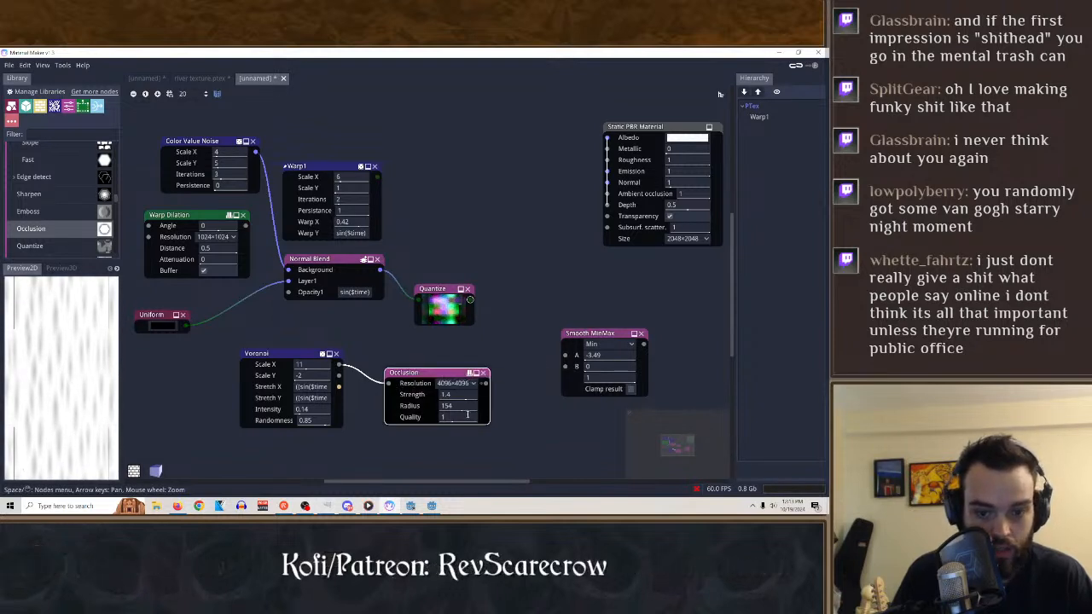
Try the Occlusion node with strength 0.1, radius 59, quality 3 and resolution 128×128, and delete the node.
{"action": "left_click_drag", "start_coordinate": [458, 415], "coordinate": [409, 418]}
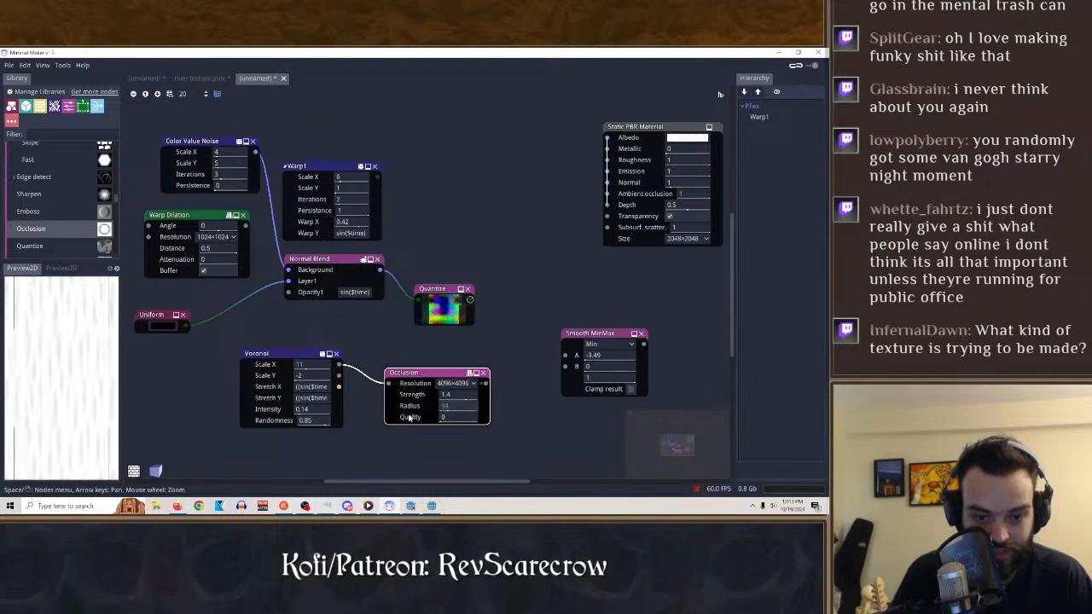
{"action": "left_click_drag", "start_coordinate": [464, 394], "coordinate": [525, 420]}
{"action": "left_click", "coordinate": [469, 383]}
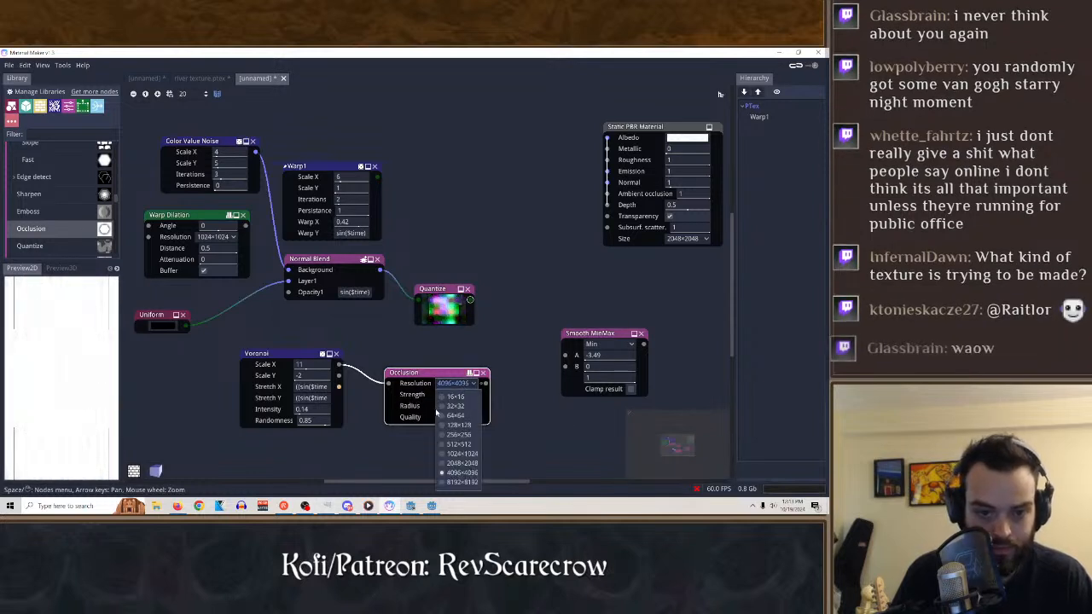
{"action": "left_click", "coordinate": [450, 416]}
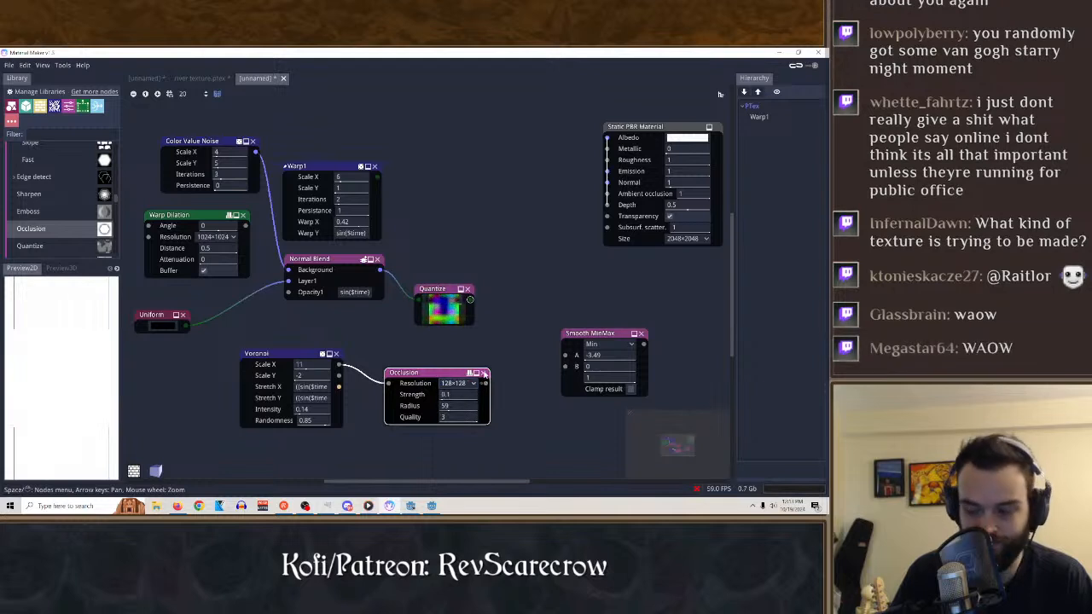
{"action": "left_click", "coordinate": [484, 373]}
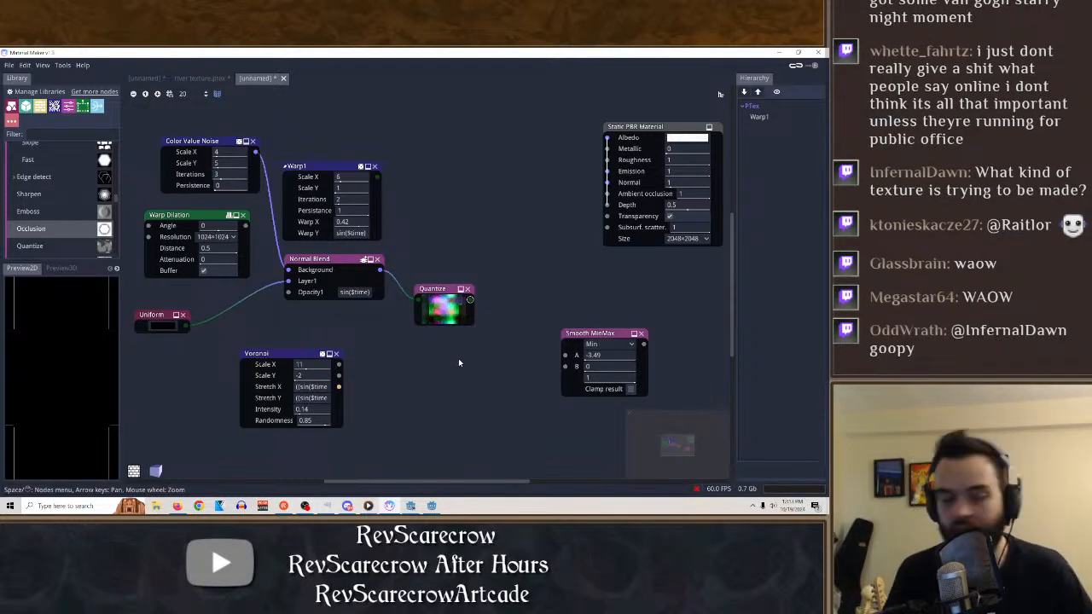
Add a Directional Blur node fed by the Quantize output, in Single mode with an angle of 76.3.
{"action": "scroll", "coordinate": [74, 254], "scroll_direction": "up", "scroll_amount": 3}
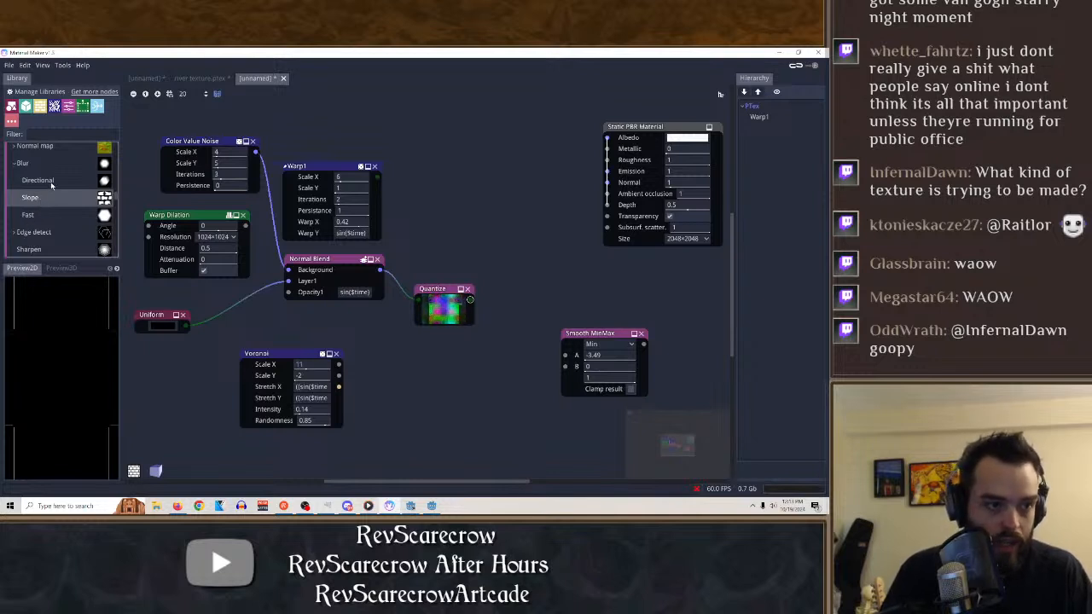
{"action": "left_click_drag", "start_coordinate": [51, 183], "coordinate": [484, 284]}
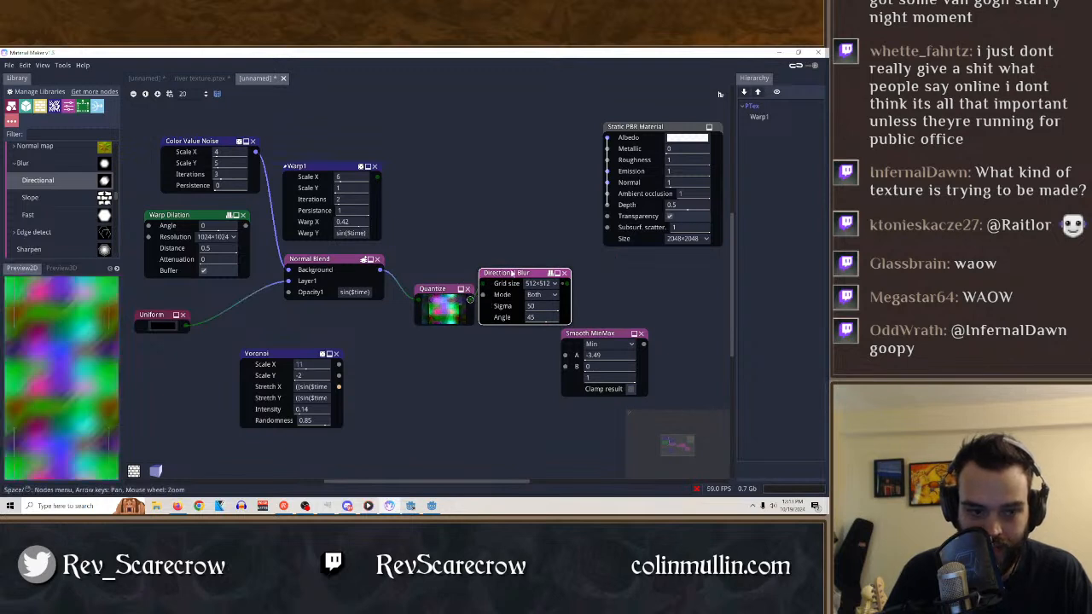
{"action": "left_click", "coordinate": [553, 296]}
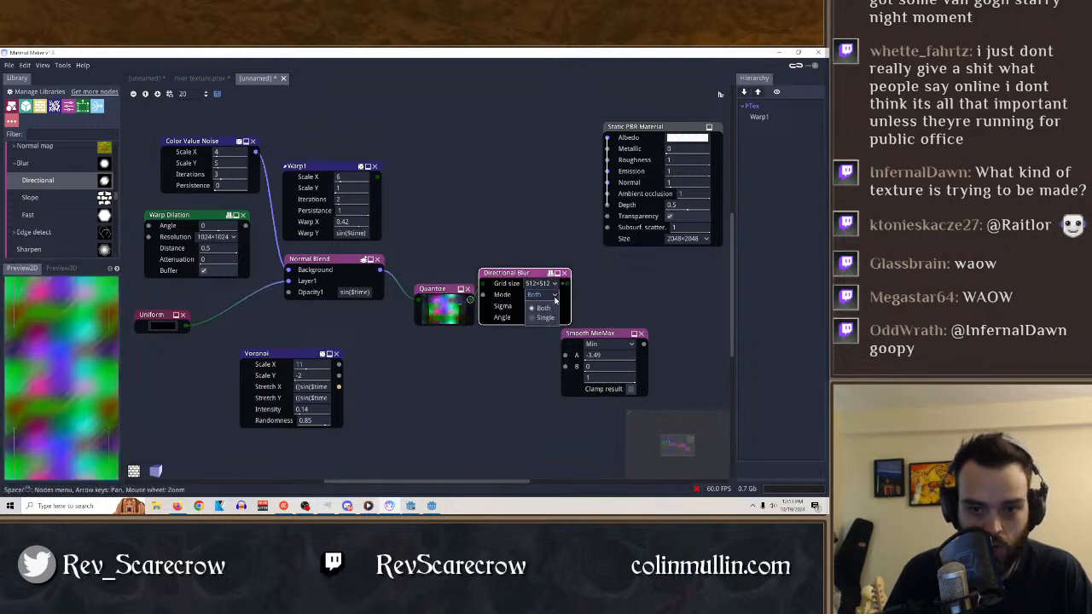
{"action": "left_click", "coordinate": [545, 318]}
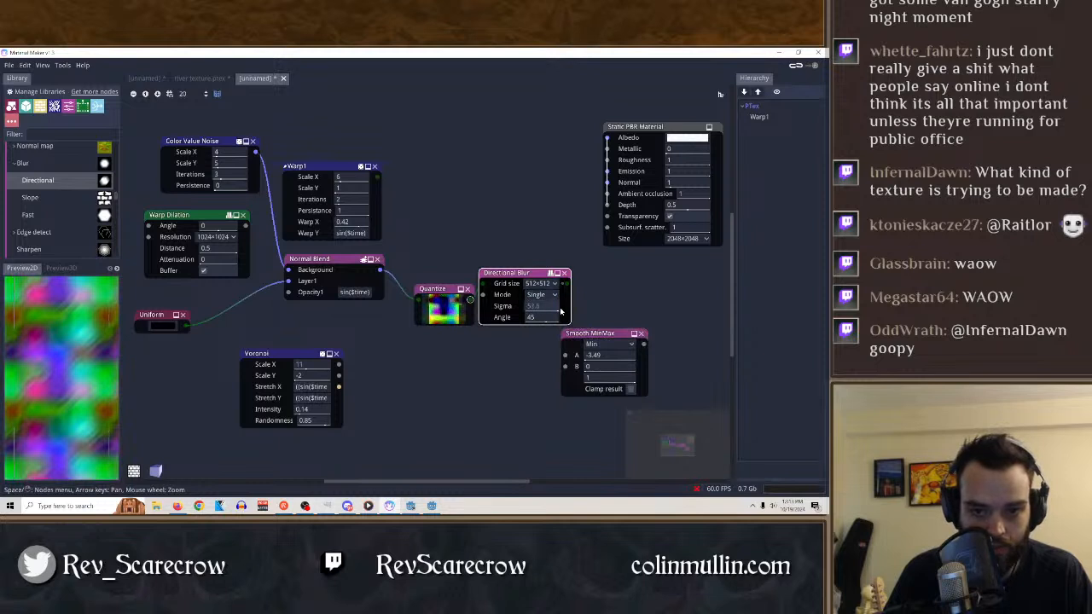
{"action": "left_click_drag", "start_coordinate": [491, 318], "coordinate": [561, 331]}
Try the Directional Blur's grid size at 64×64 and 32×32, set its sigma to 18.8, and set the grid size to 1024×1024.
{"action": "left_click", "coordinate": [541, 283]}
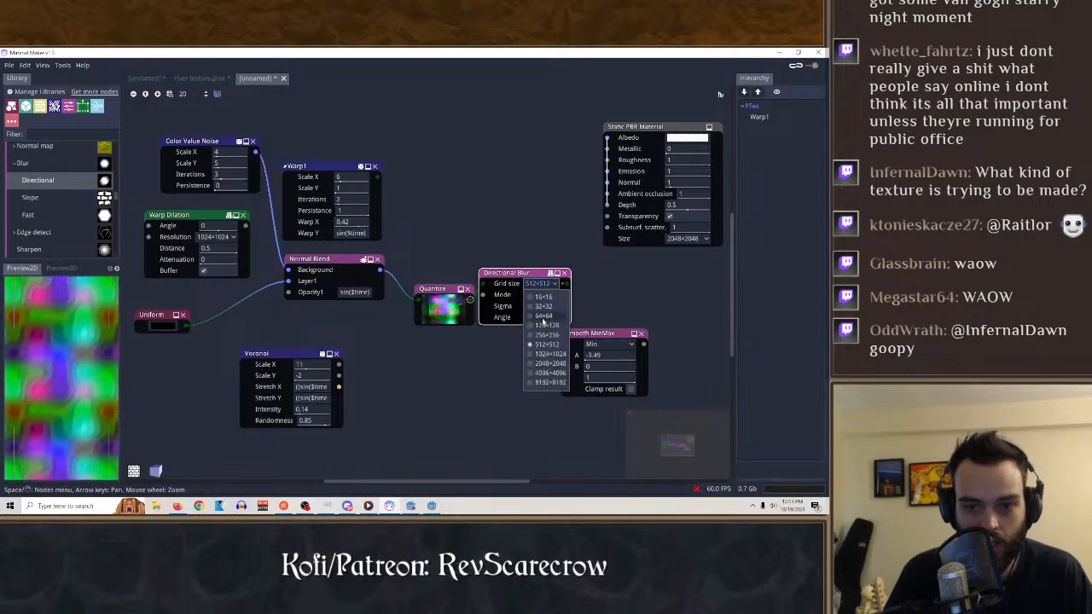
{"action": "left_click", "coordinate": [543, 316]}
{"action": "left_click", "coordinate": [541, 283]}
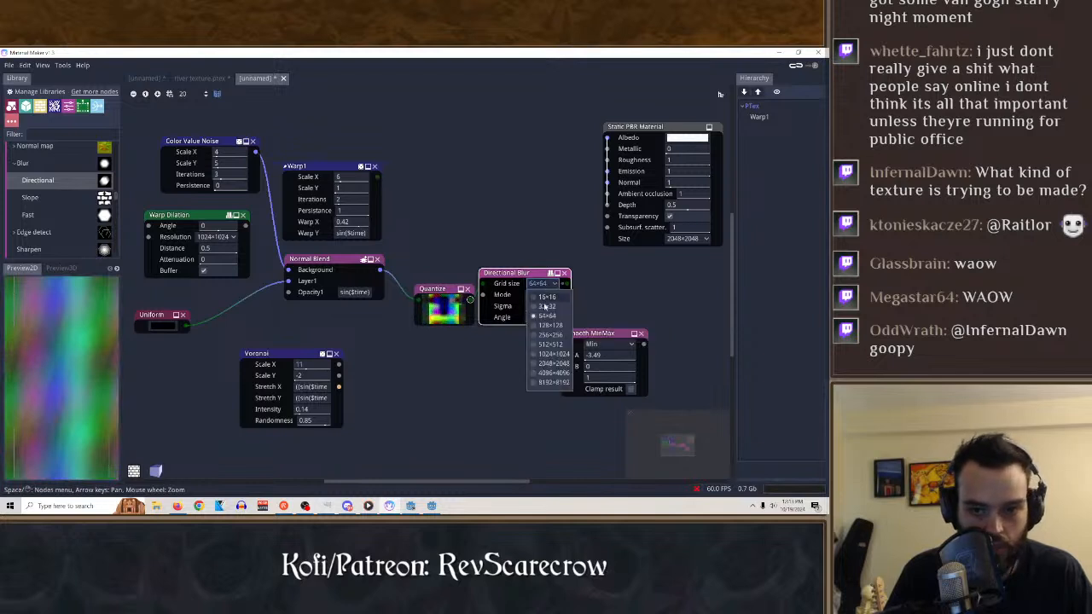
{"action": "left_click", "coordinate": [550, 305]}
{"action": "left_click_drag", "start_coordinate": [550, 307], "coordinate": [509, 328]}
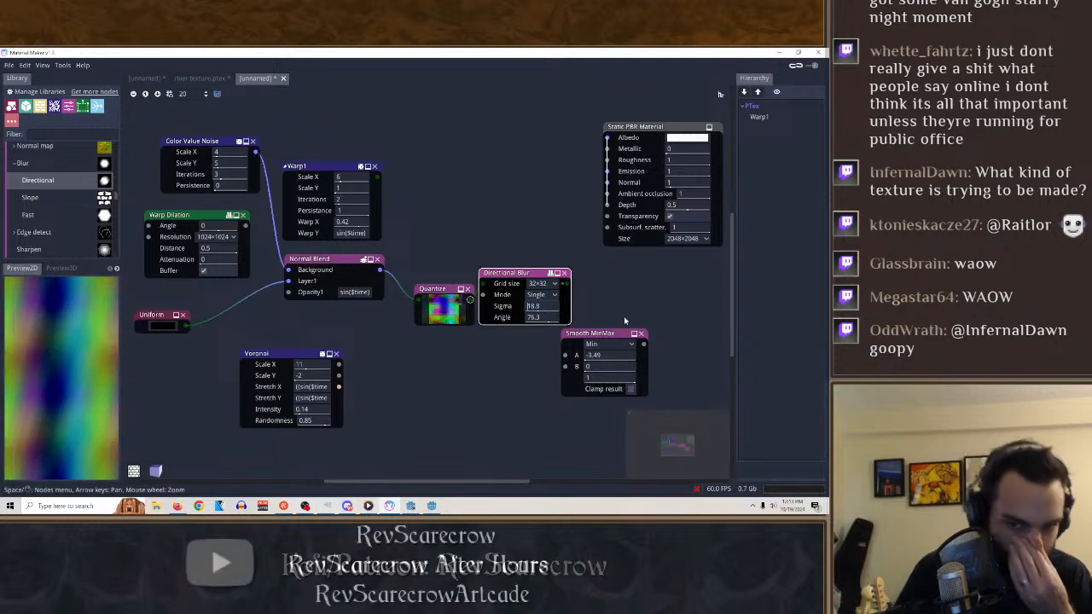
{"action": "left_click", "coordinate": [555, 284]}
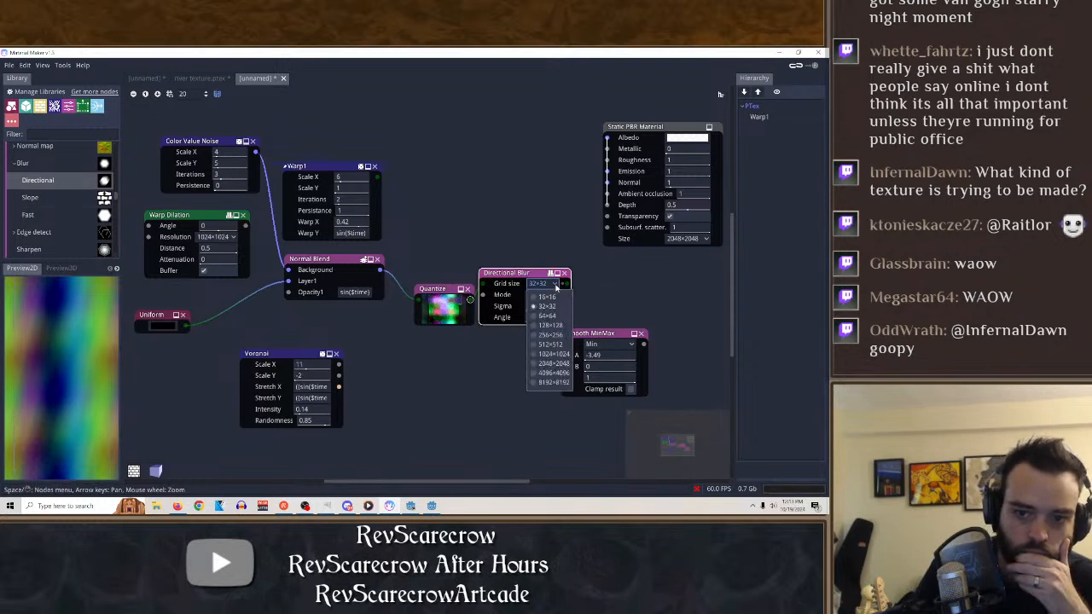
{"action": "left_click", "coordinate": [548, 353]}
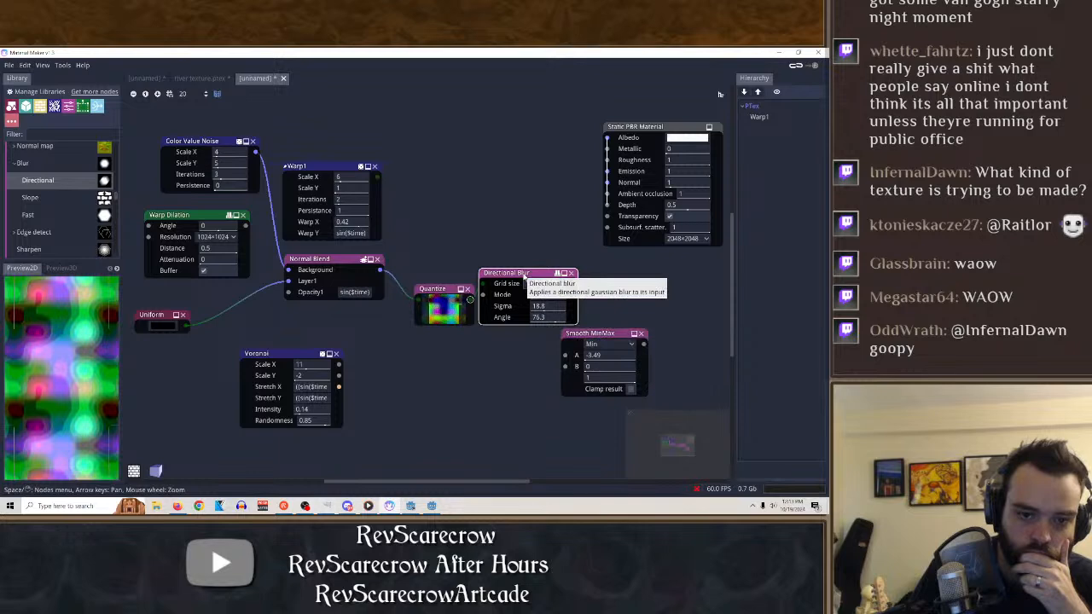
Compare the previews of the Quantize and Directional Blur nodes, and delete the Directional Blur.
{"action": "left_click", "coordinate": [447, 291]}
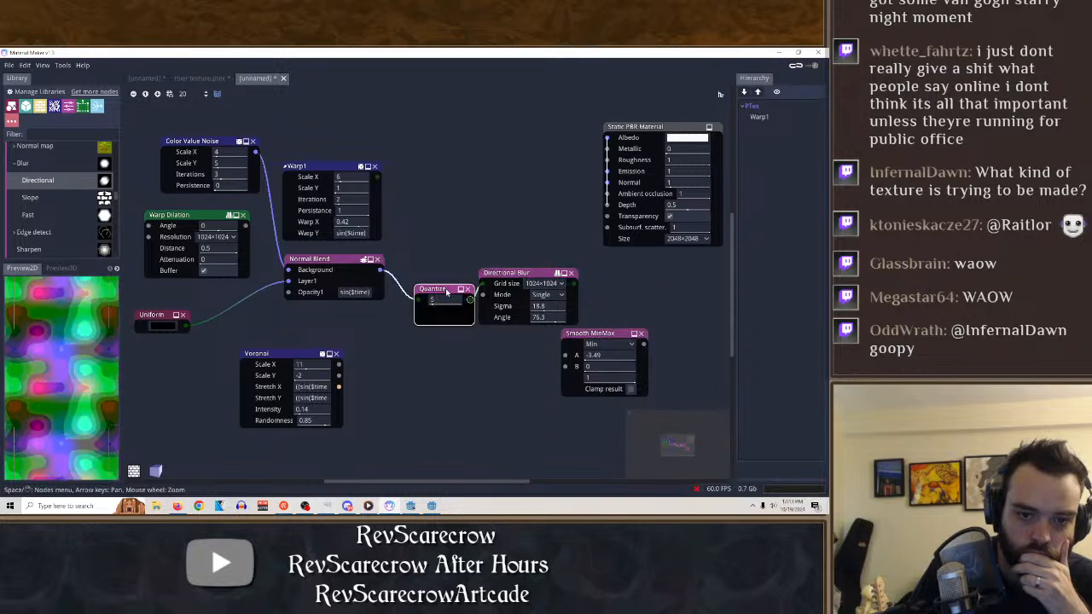
{"action": "left_click", "coordinate": [534, 274]}
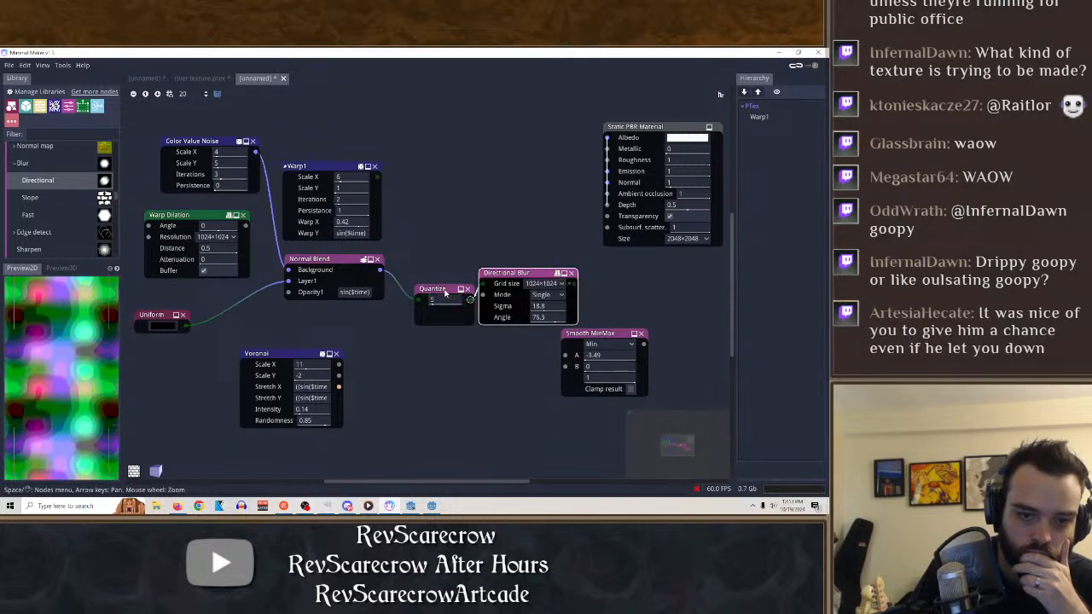
{"action": "left_click", "coordinate": [445, 293]}
{"action": "left_click", "coordinate": [571, 274]}
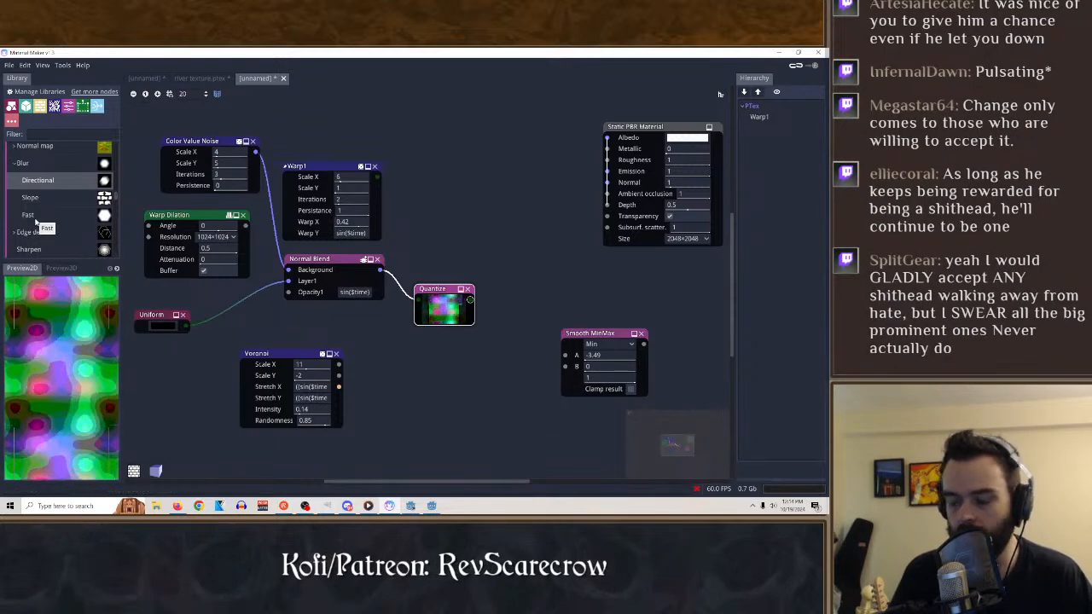
Add a Convert Normal Map node fed by the Quantize output and set its conversion to From/To DirectX.
{"action": "scroll", "coordinate": [41, 226], "scroll_direction": "up", "scroll_amount": 4}
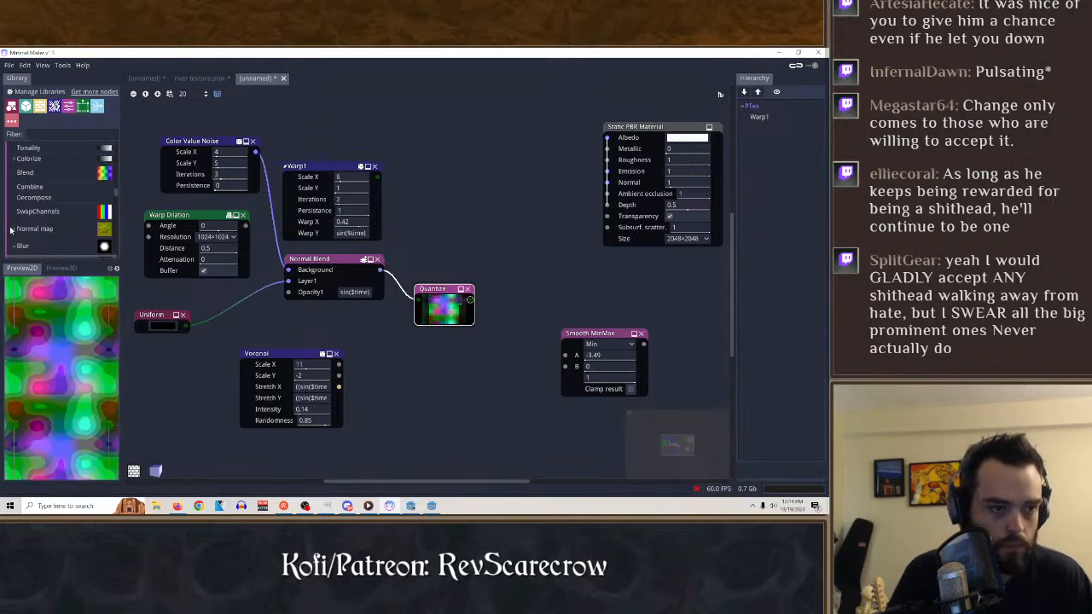
{"action": "left_click", "coordinate": [17, 229]}
{"action": "left_click", "coordinate": [13, 230]}
{"action": "scroll", "coordinate": [79, 206], "scroll_direction": "down", "scroll_amount": 5}
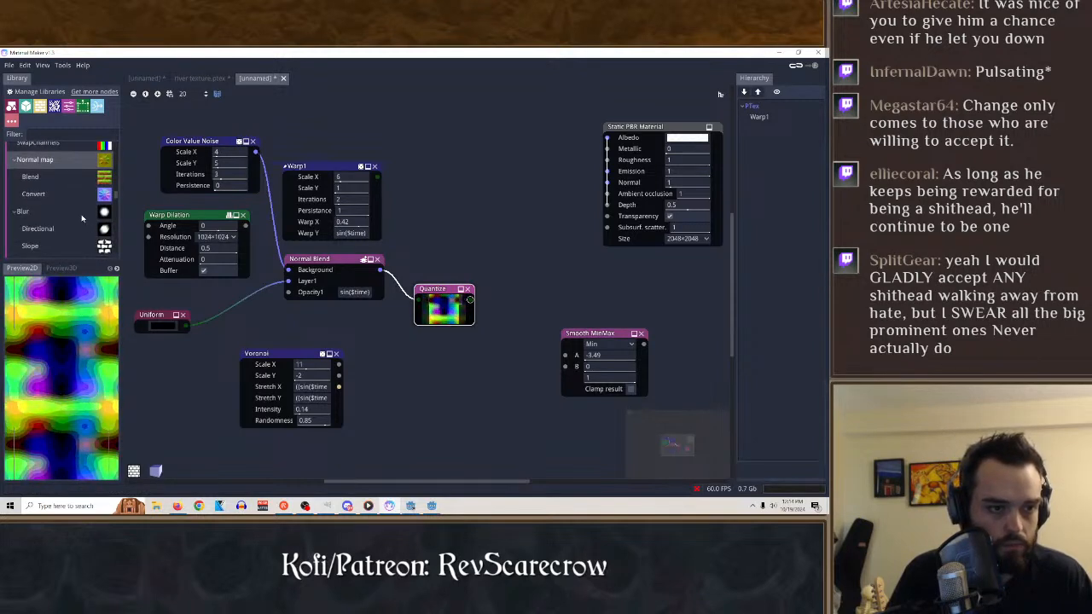
{"action": "scroll", "coordinate": [68, 214], "scroll_direction": "up", "scroll_amount": 10}
{"action": "scroll", "coordinate": [68, 208], "scroll_direction": "down", "scroll_amount": 9}
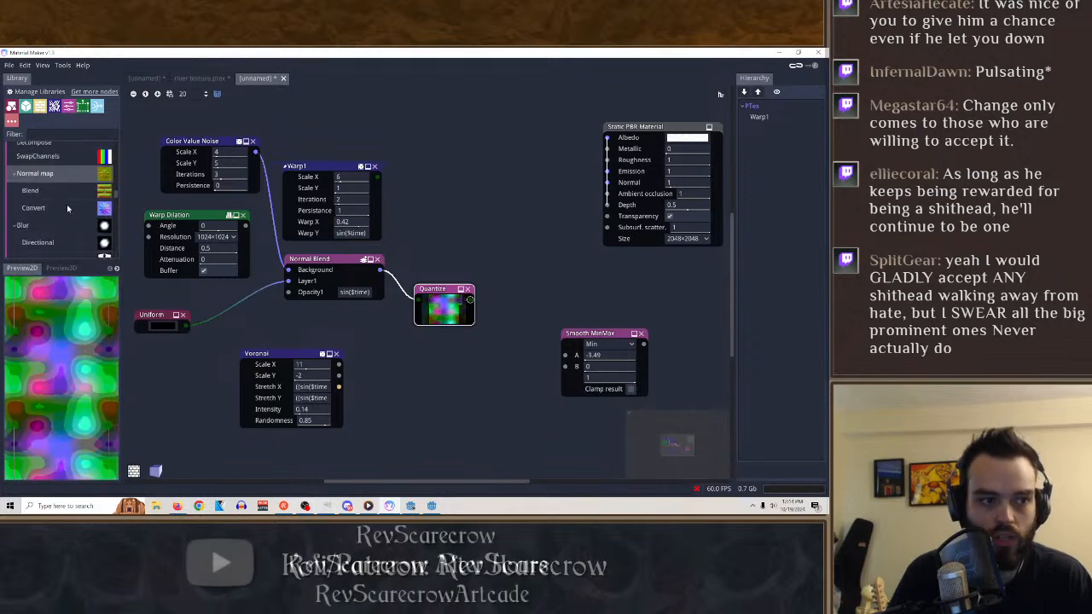
{"action": "left_click_drag", "start_coordinate": [39, 211], "coordinate": [522, 243]}
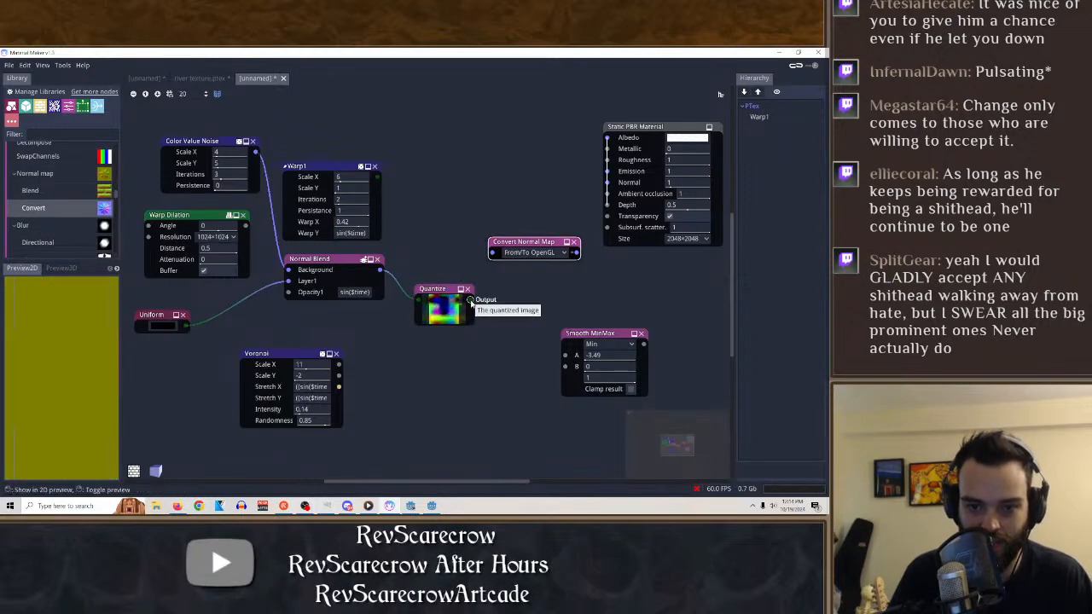
{"action": "left_click_drag", "start_coordinate": [469, 300], "coordinate": [491, 252]}
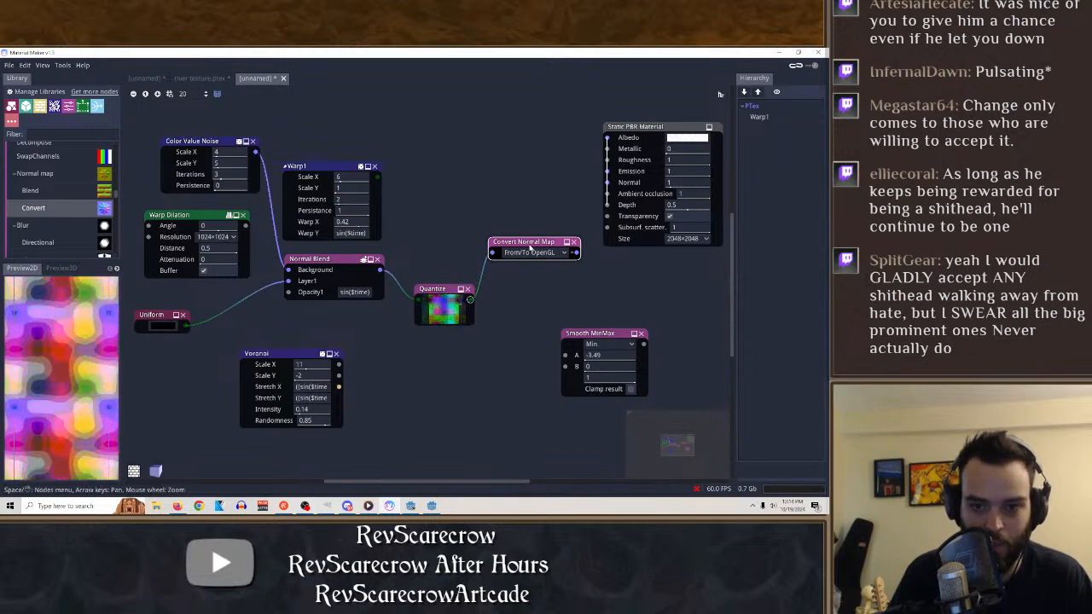
{"action": "left_click", "coordinate": [529, 253]}
{"action": "left_click", "coordinate": [531, 276]}
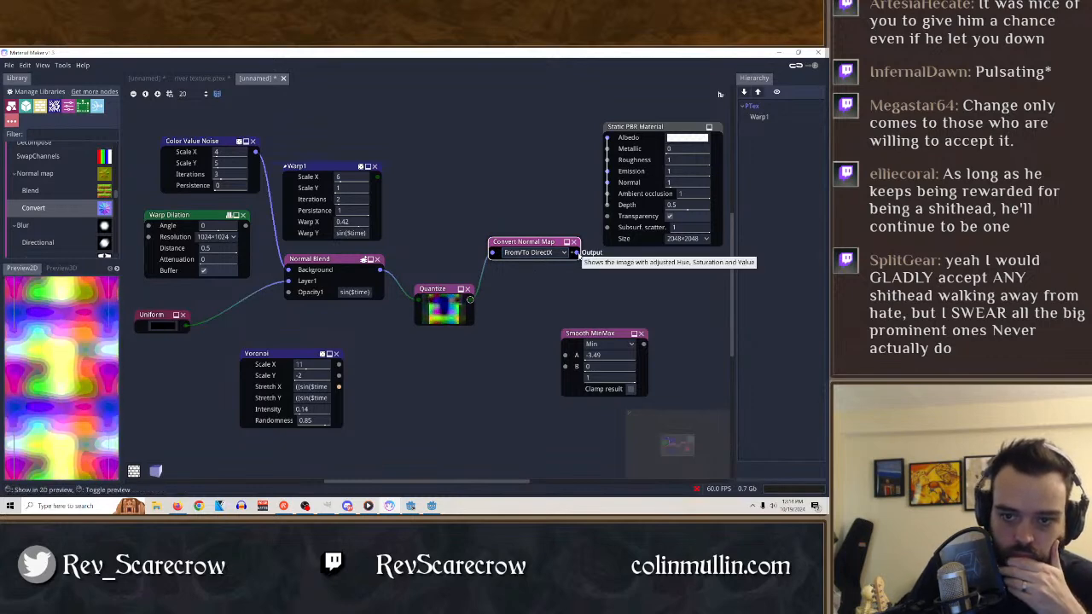
Try the Convert Normal Map output as the Static PBR Material's Albedo and Normal in the 3D preview, and delete the node.
{"action": "left_click_drag", "start_coordinate": [578, 254], "coordinate": [608, 138]}
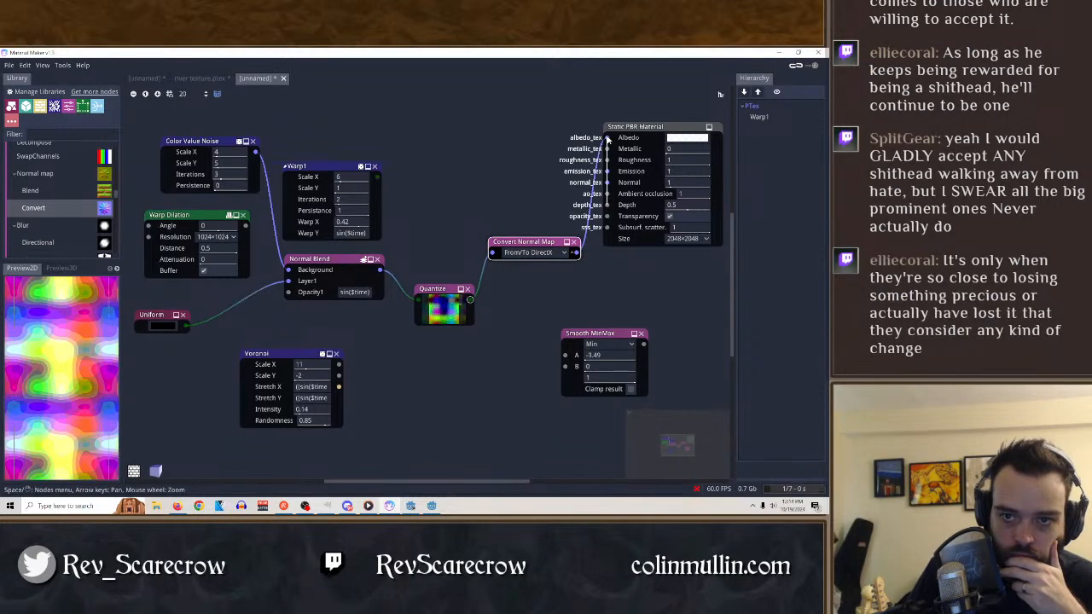
{"action": "left_click", "coordinate": [643, 126]}
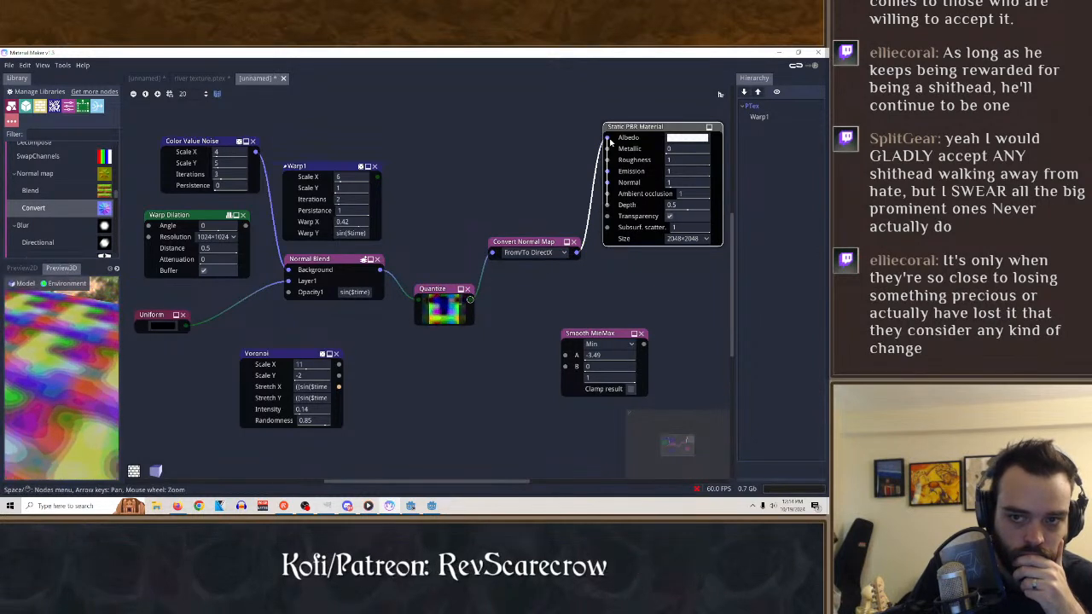
{"action": "mouse_move", "coordinate": [607, 139]}
{"action": "left_mouse_down"}
{"action": "mouse_move", "coordinate": [574, 167]}
{"action": "mouse_move", "coordinate": [606, 197]}
{"action": "mouse_move", "coordinate": [607, 138]}
{"action": "left_mouse_up"}
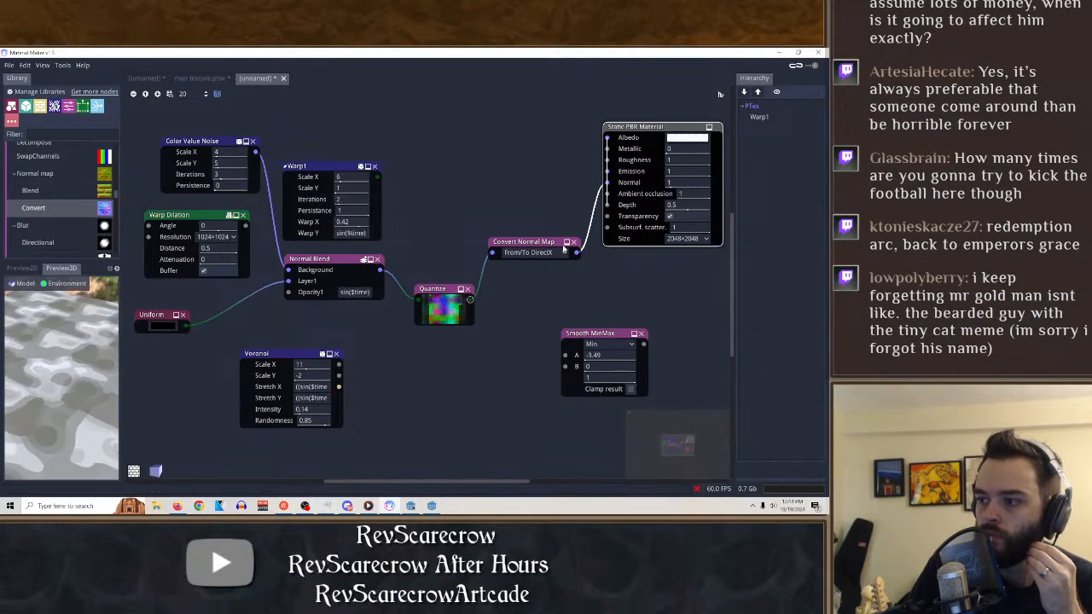
{"action": "left_click", "coordinate": [574, 243]}
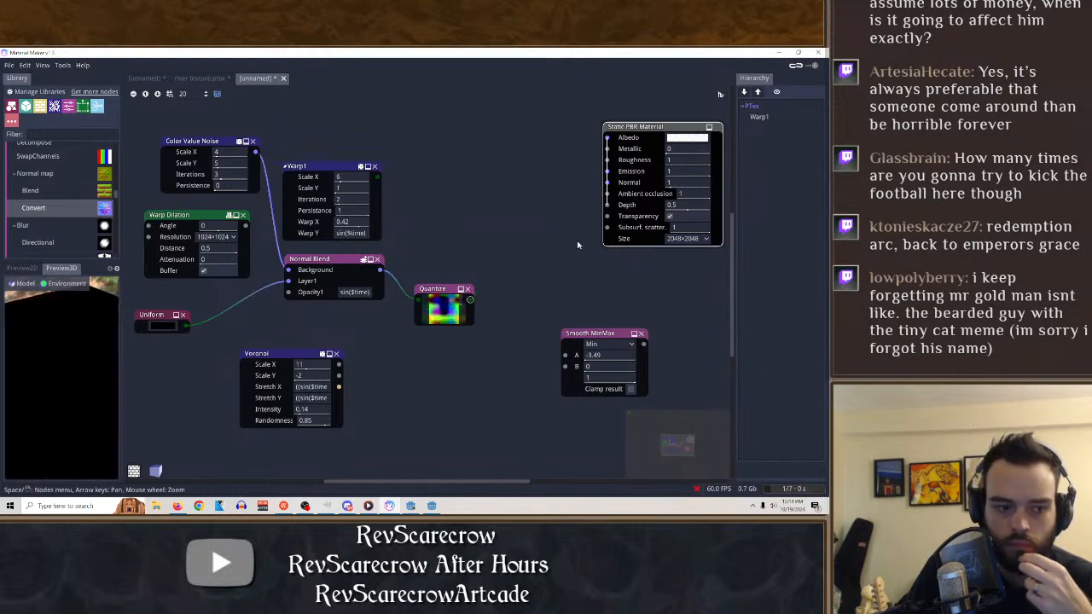
Add a Crystal noise node beside the Voronoi node and show its texture in the 2D preview.
{"action": "scroll", "coordinate": [47, 197], "scroll_direction": "up", "scroll_amount": 5}
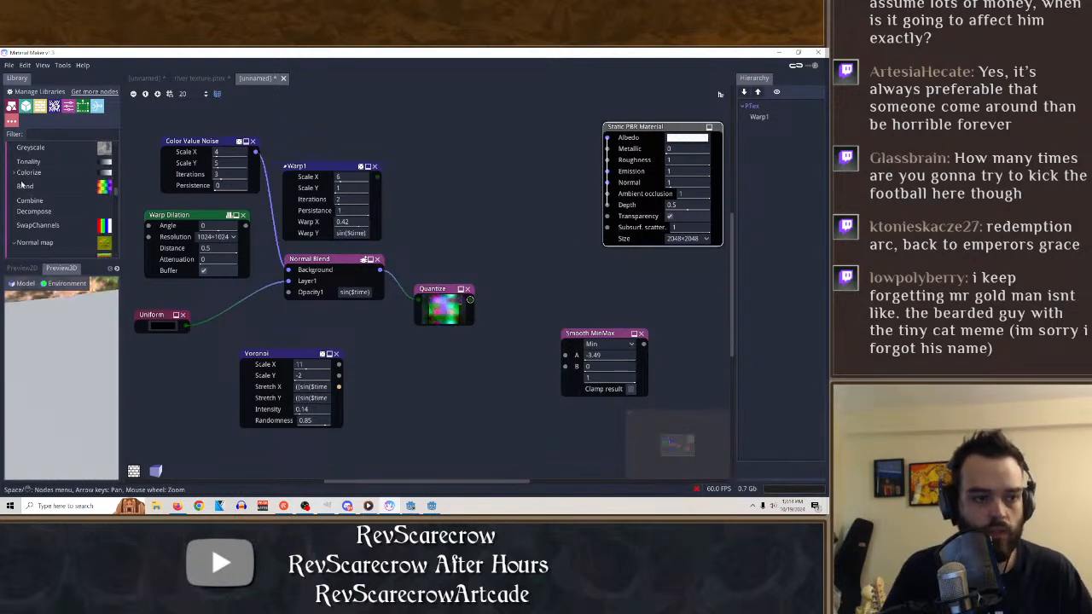
{"action": "left_click", "coordinate": [33, 218]}
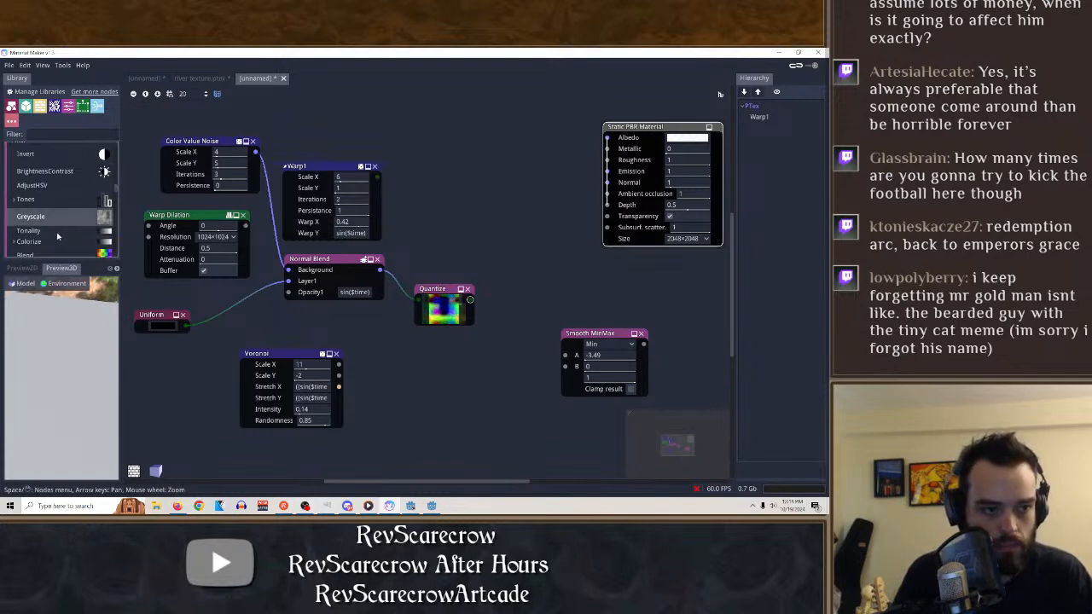
{"action": "scroll", "coordinate": [56, 215], "scroll_direction": "up", "scroll_amount": 3}
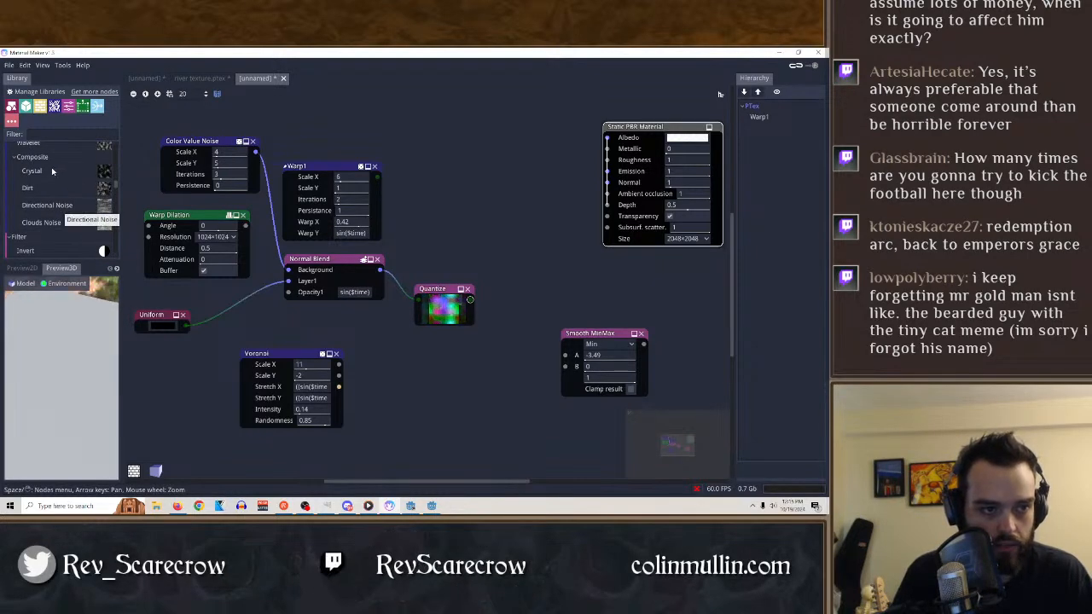
{"action": "left_click", "coordinate": [51, 172]}
{"action": "left_click_drag", "start_coordinate": [43, 171], "coordinate": [403, 407]}
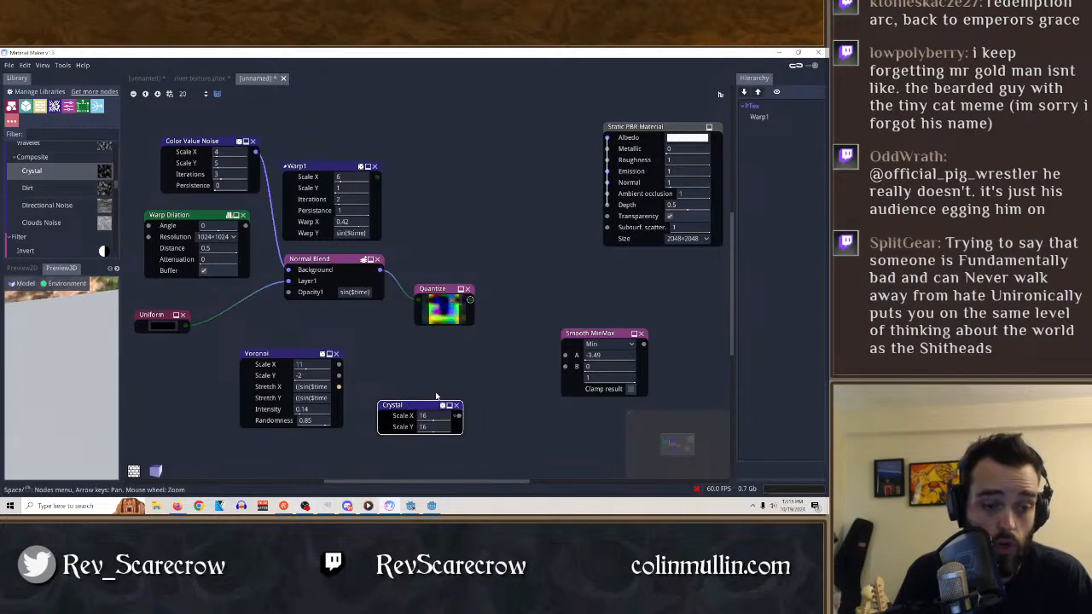
{"action": "left_click", "coordinate": [21, 268]}
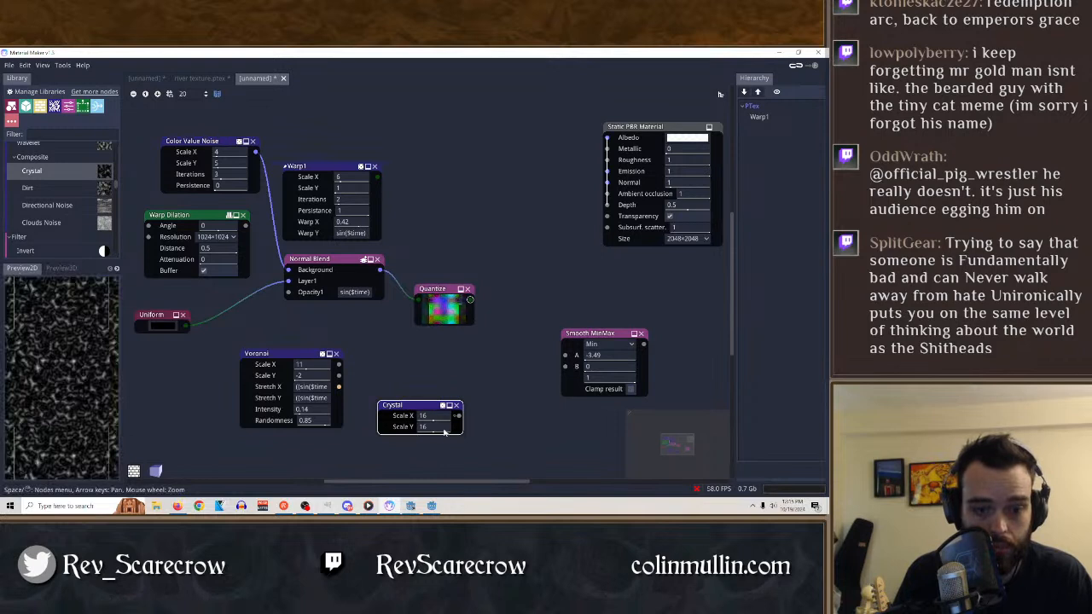
Try the Crystal node with Scale X and Scale Y set to 4, and delete the node.
{"action": "mouse_move", "coordinate": [441, 420]}
{"action": "left_mouse_down"}
{"action": "mouse_move", "coordinate": [378, 409]}
{"action": "mouse_move", "coordinate": [405, 425]}
{"action": "mouse_move", "coordinate": [373, 420]}
{"action": "mouse_move", "coordinate": [408, 371]}
{"action": "left_mouse_up"}
{"action": "left_click_drag", "start_coordinate": [339, 387], "coordinate": [372, 389]}
{"action": "left_click", "coordinate": [339, 347]}
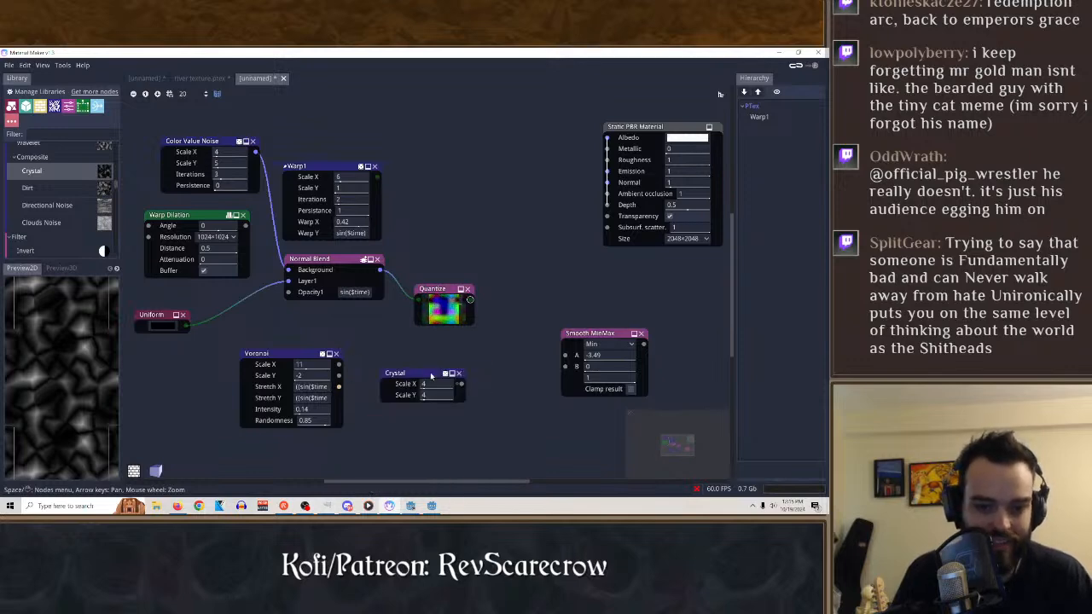
{"action": "left_click", "coordinate": [460, 374]}
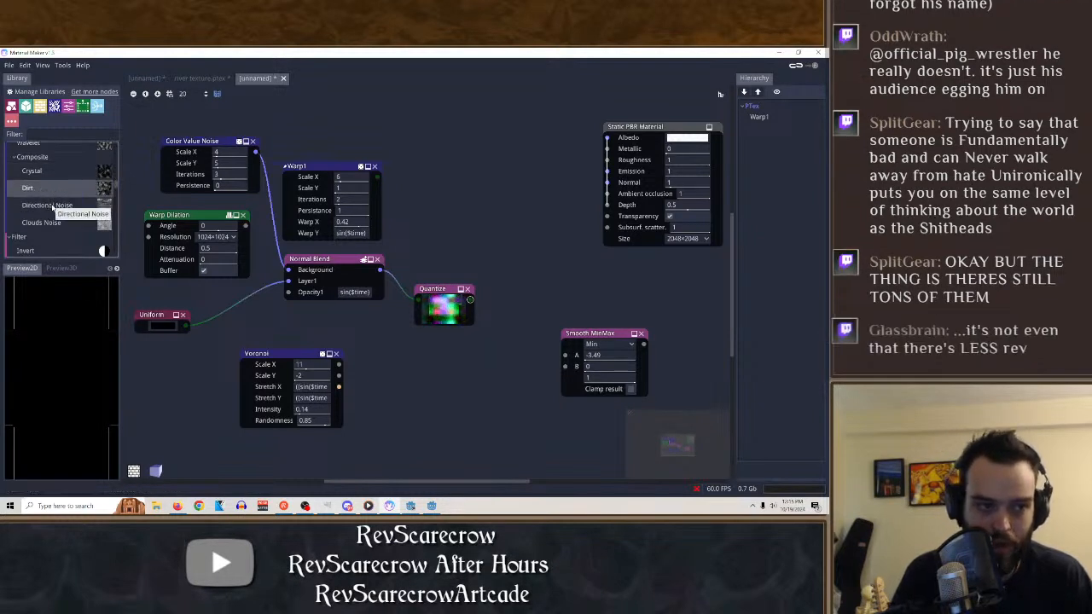
Add a Simple Edge detect node from the filter nodes and feed it with the Quantize output.
{"action": "scroll", "coordinate": [60, 209], "scroll_direction": "down", "scroll_amount": 3}
{"action": "scroll", "coordinate": [62, 222], "scroll_direction": "down", "scroll_amount": 1}
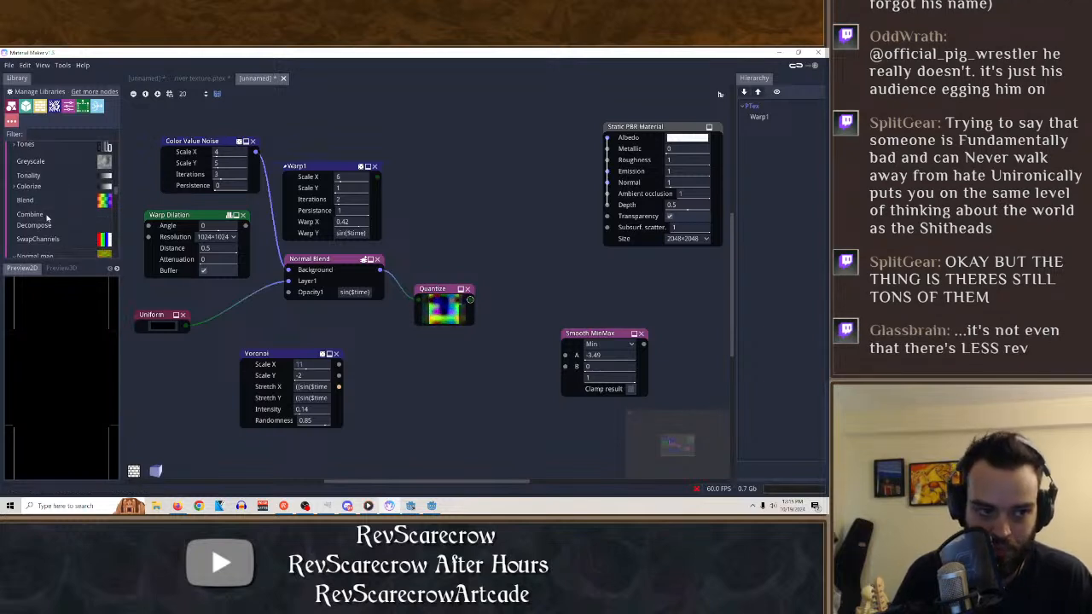
{"action": "scroll", "coordinate": [59, 193], "scroll_direction": "down", "scroll_amount": 2}
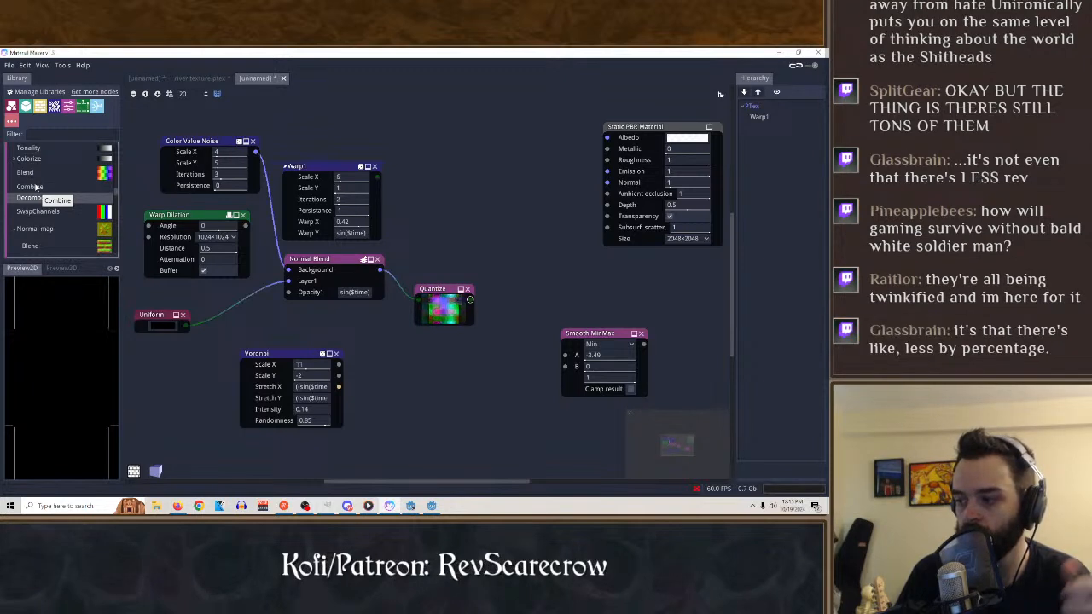
{"action": "scroll", "coordinate": [60, 215], "scroll_direction": "down", "scroll_amount": 3}
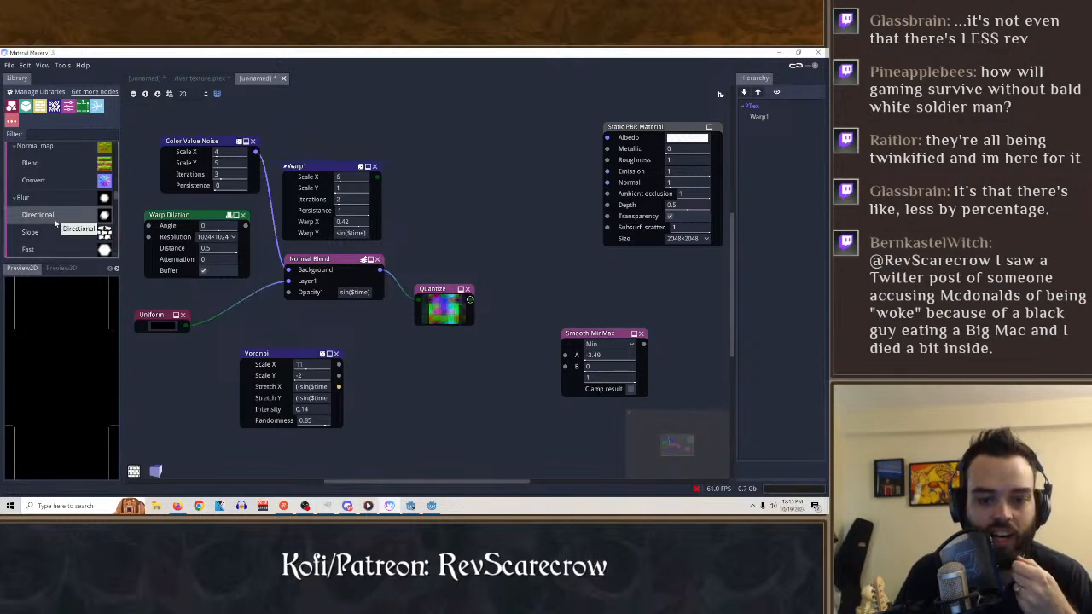
{"action": "scroll", "coordinate": [81, 227], "scroll_direction": "down", "scroll_amount": 5}
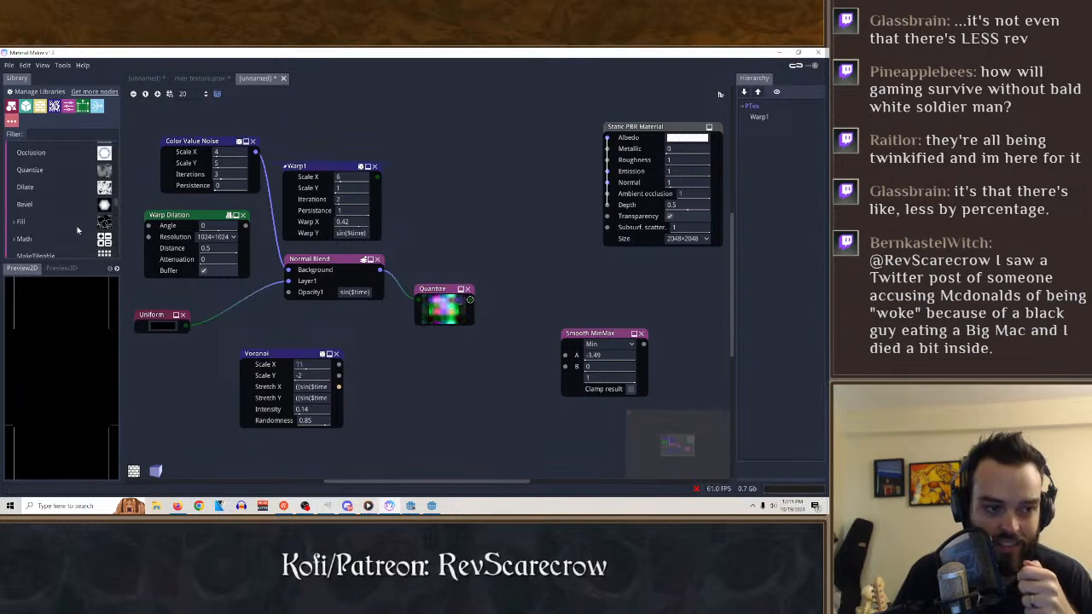
{"action": "scroll", "coordinate": [39, 213], "scroll_direction": "up", "scroll_amount": 2}
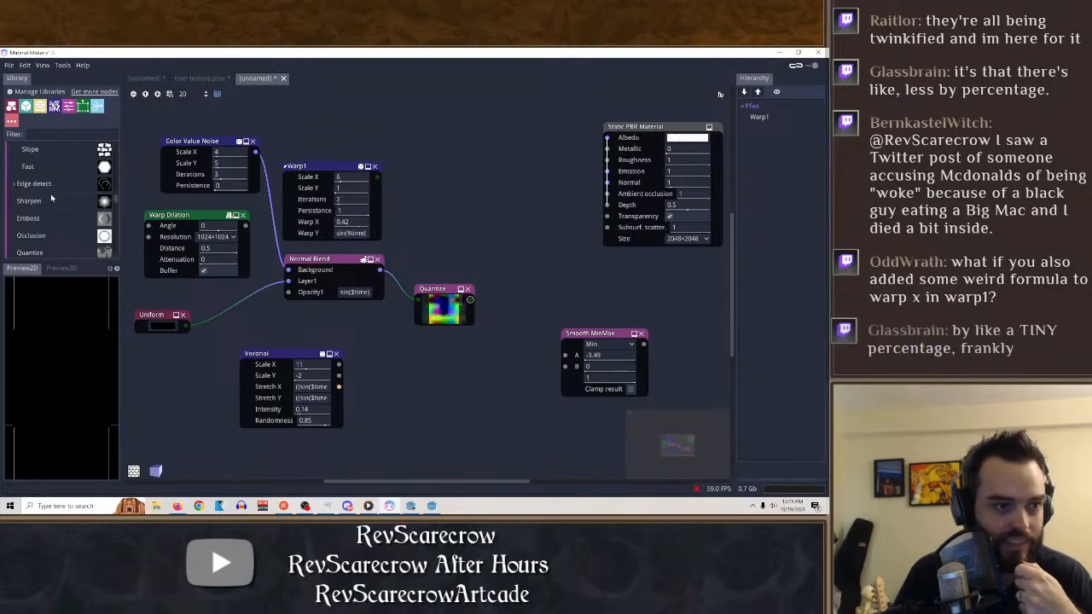
{"action": "left_click", "coordinate": [14, 185]}
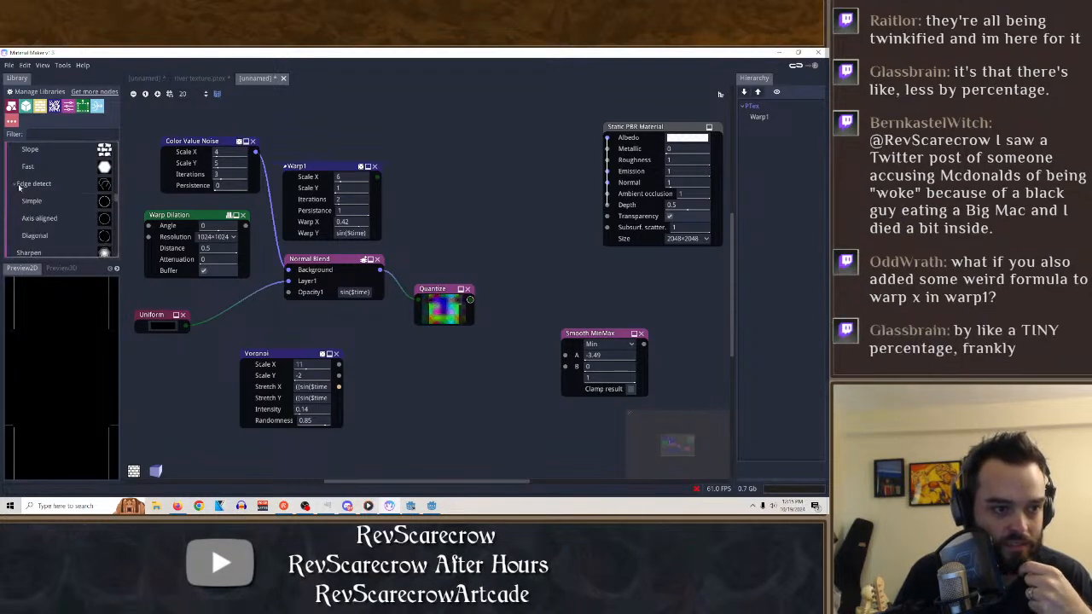
{"action": "left_click_drag", "start_coordinate": [45, 200], "coordinate": [548, 266]}
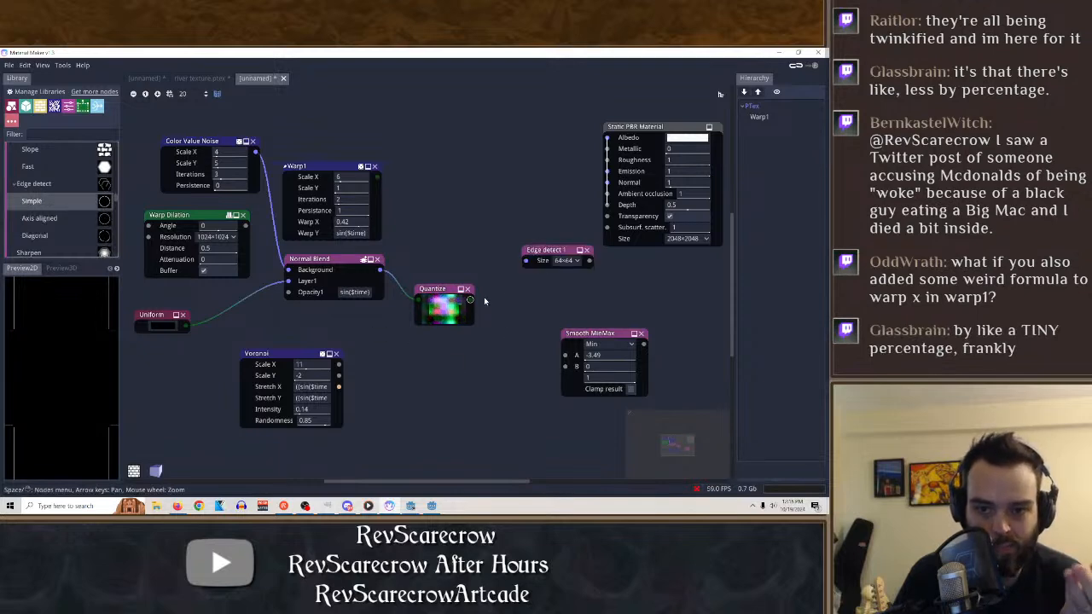
{"action": "left_click_drag", "start_coordinate": [470, 300], "coordinate": [524, 262]}
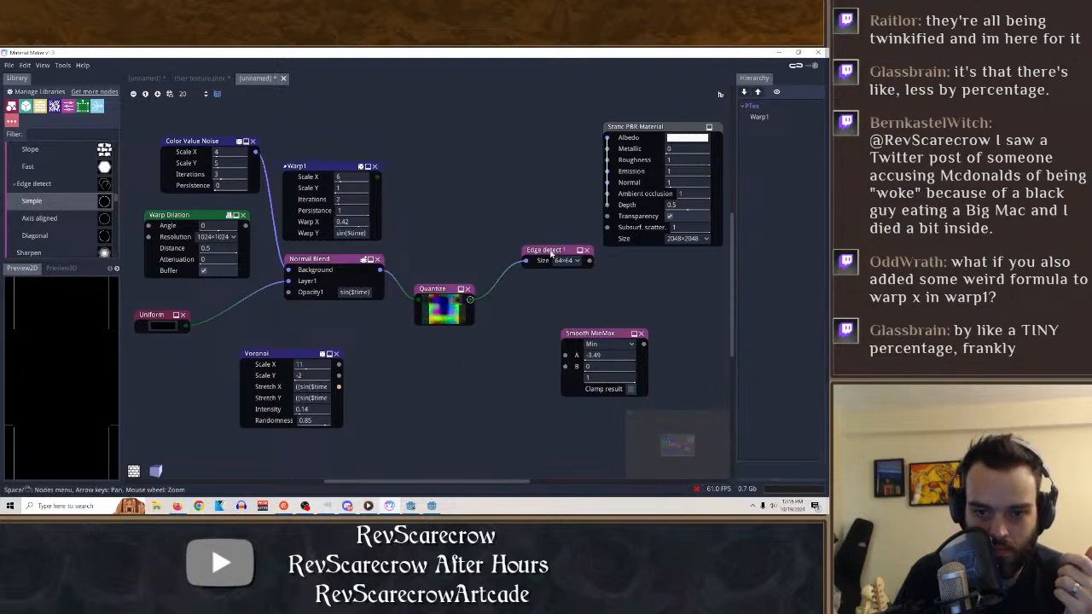
Preview the Edge detect node in 2D and set its size to 512×512.
{"action": "left_click", "coordinate": [550, 253]}
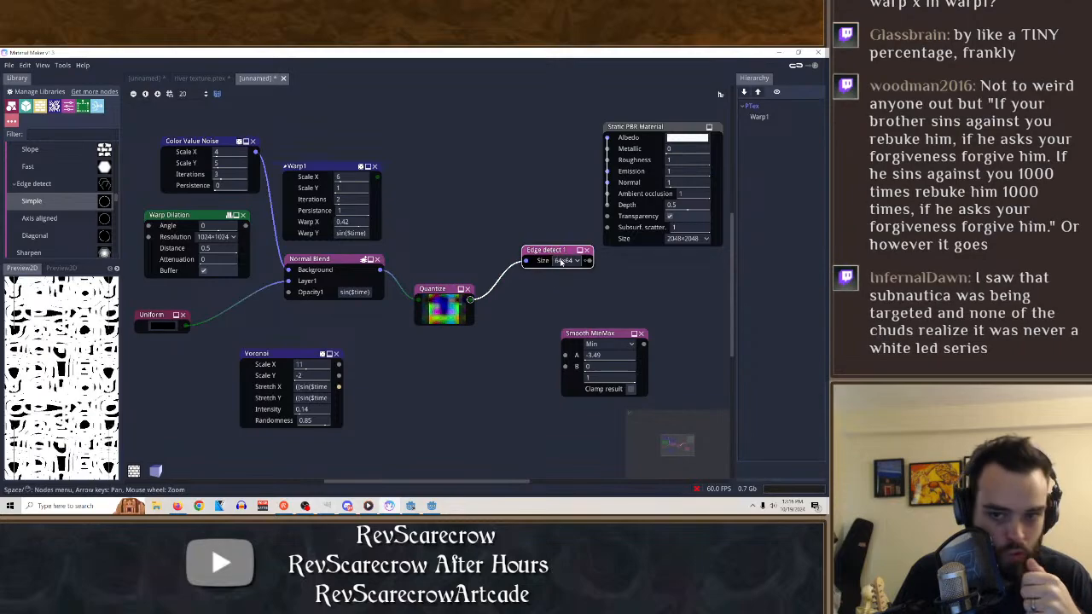
{"action": "left_click", "coordinate": [561, 261]}
{"action": "left_click", "coordinate": [574, 312]}
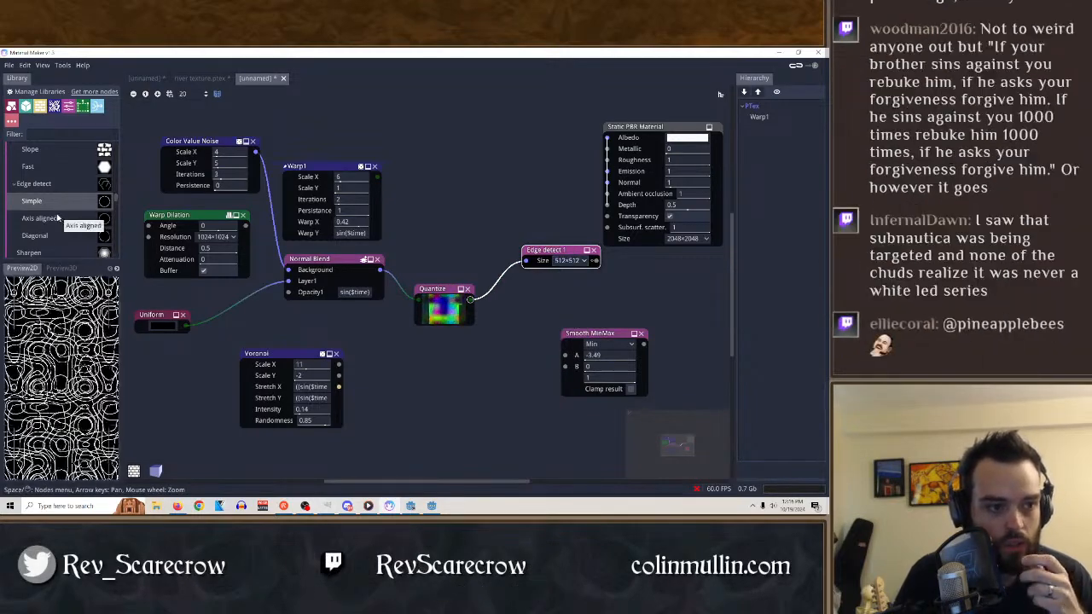
Try the Edge detect output as the Static PBR Material's Albedo in the 3D preview, and delete the Edge detect node.
{"action": "scroll", "coordinate": [68, 222], "scroll_direction": "down", "scroll_amount": 1}
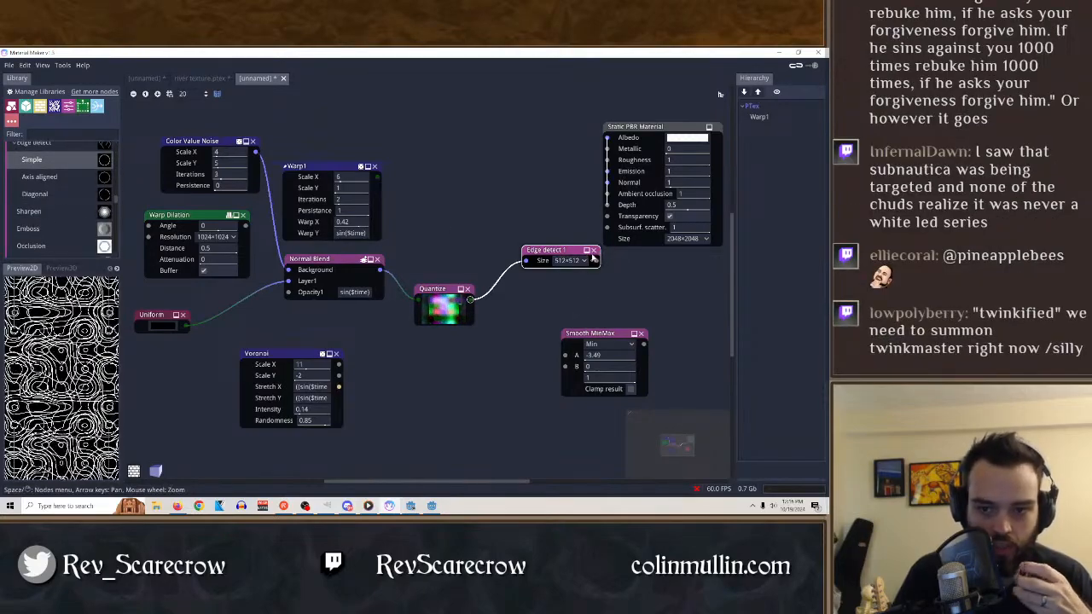
{"action": "left_click", "coordinate": [645, 128]}
{"action": "left_click_drag", "start_coordinate": [553, 250], "coordinate": [475, 198]}
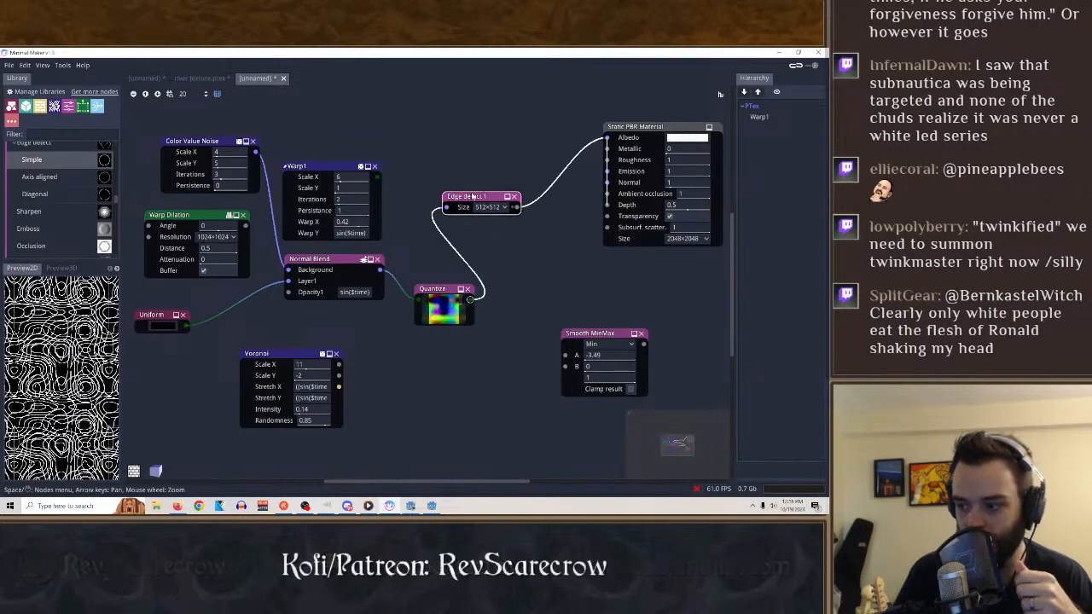
{"action": "left_click", "coordinate": [60, 268]}
{"action": "left_click", "coordinate": [621, 136]}
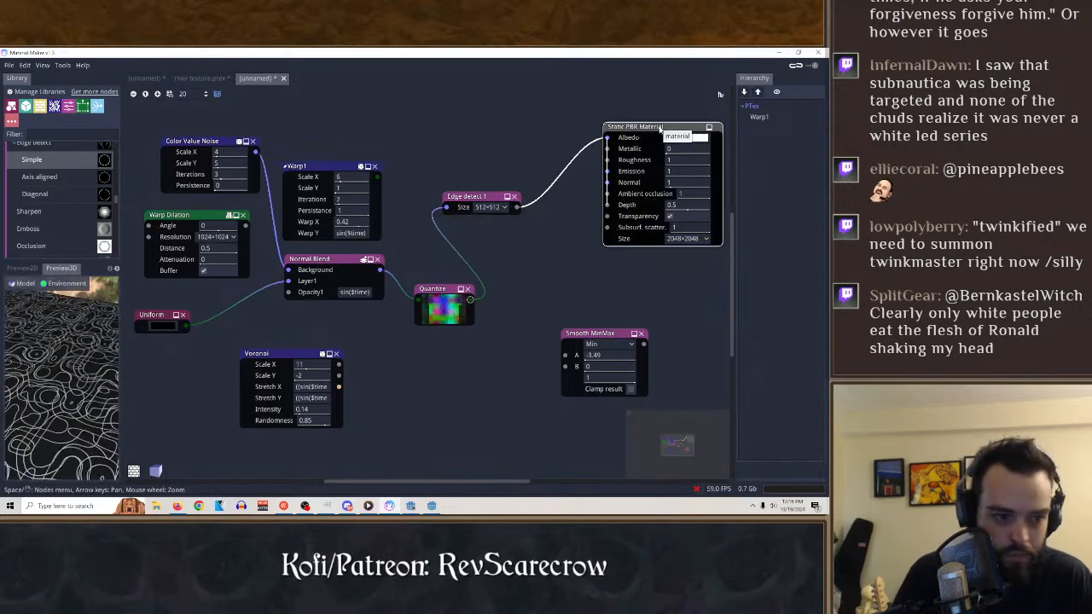
{"action": "left_click", "coordinate": [513, 196]}
Connect the Quantize output to the Static PBR Material's Albedo and Normal inputs, and set Metallic to 0.93 and Roughness to 0.4.
{"action": "left_click_drag", "start_coordinate": [470, 299], "coordinate": [605, 138]}
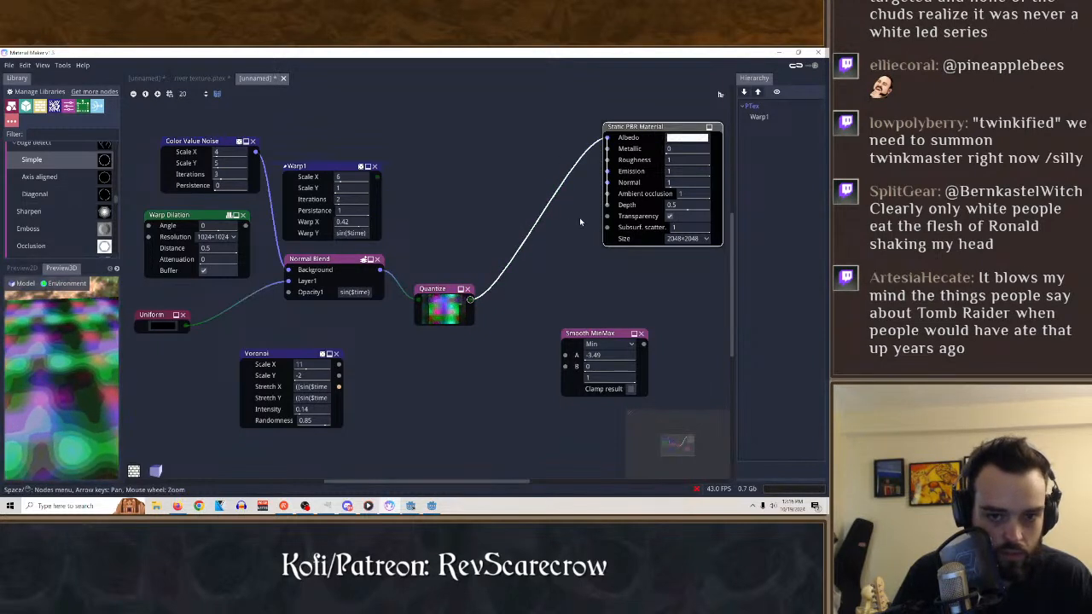
{"action": "left_click_drag", "start_coordinate": [574, 213], "coordinate": [606, 182]}
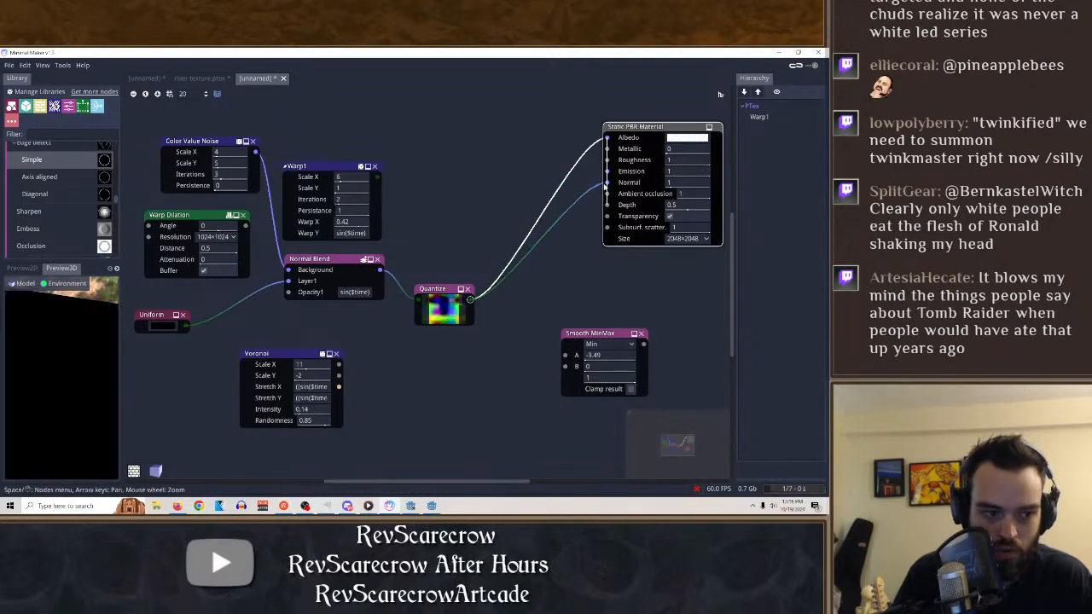
{"action": "left_click_drag", "start_coordinate": [582, 140], "coordinate": [529, 189]}
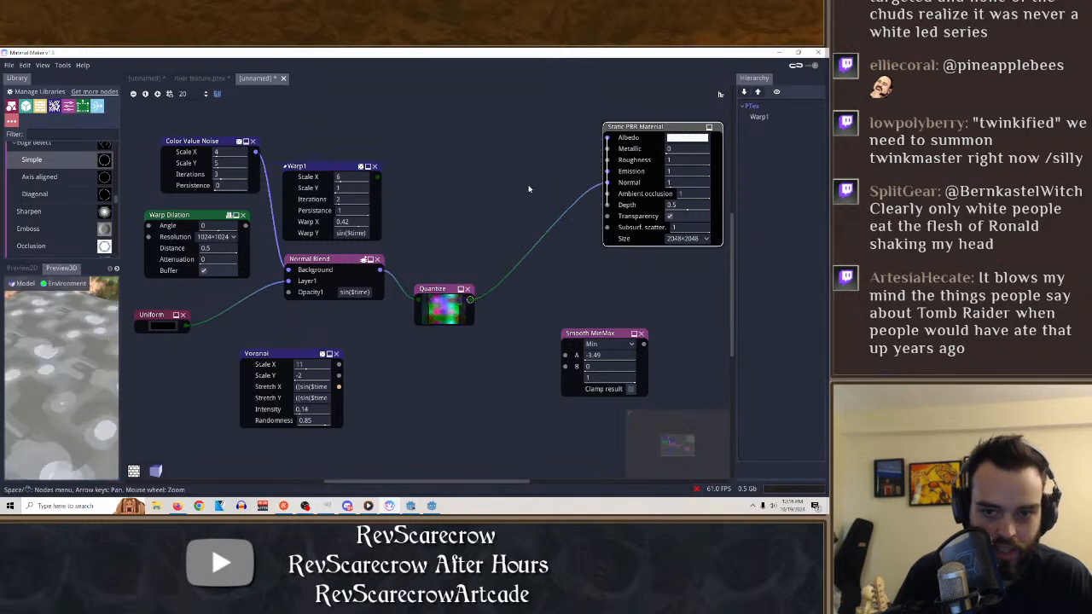
{"action": "left_click_drag", "start_coordinate": [470, 300], "coordinate": [608, 138]}
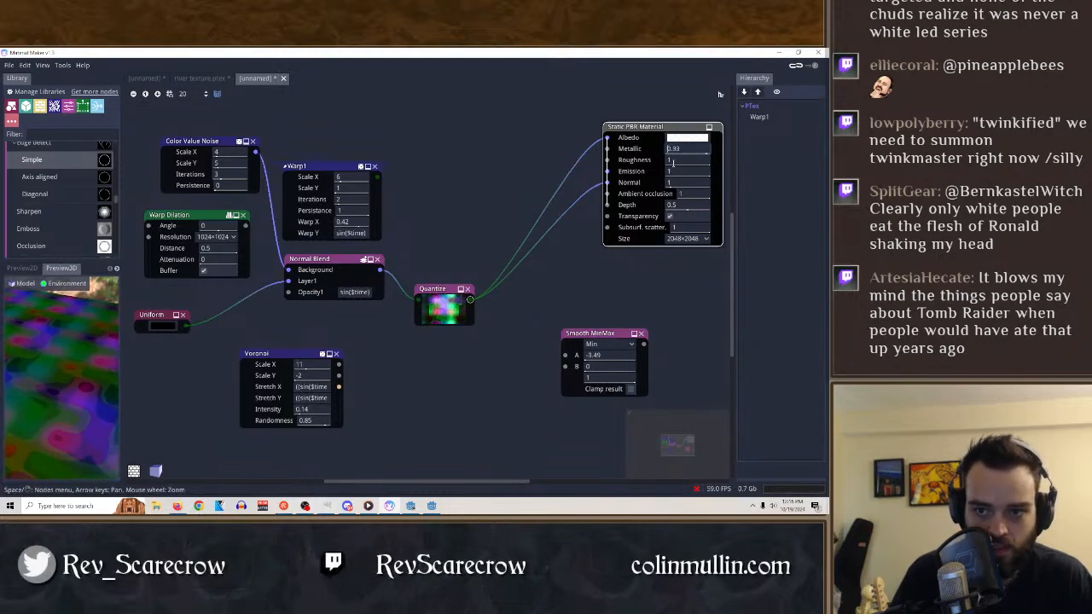
{"action": "left_click_drag", "start_coordinate": [704, 162], "coordinate": [607, 170]}
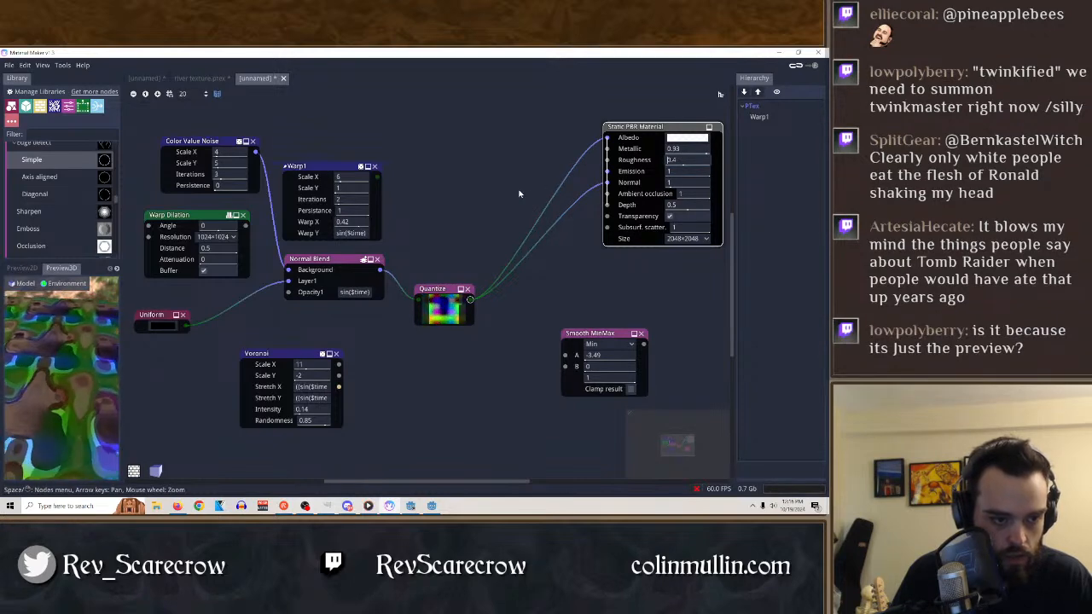
Set the Static PBR Material's Normal to 7.25, Roughness and Emission to 1, Ambient occlusion to 0.86 and Depth to 0.49.
{"action": "left_click_drag", "start_coordinate": [680, 180], "coordinate": [752, 186]}
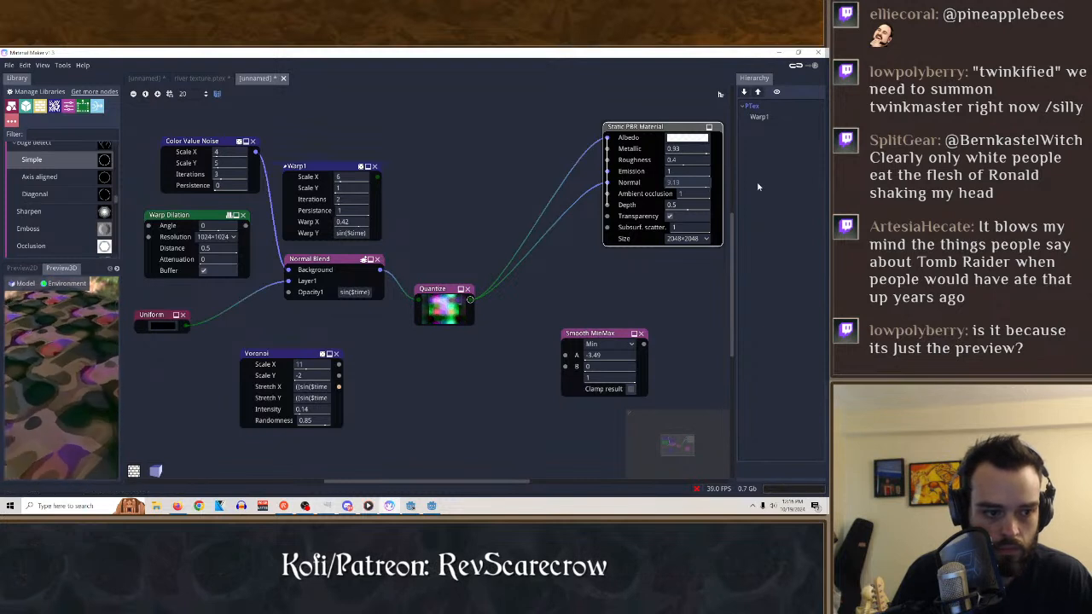
{"action": "left_click", "coordinate": [669, 171]}
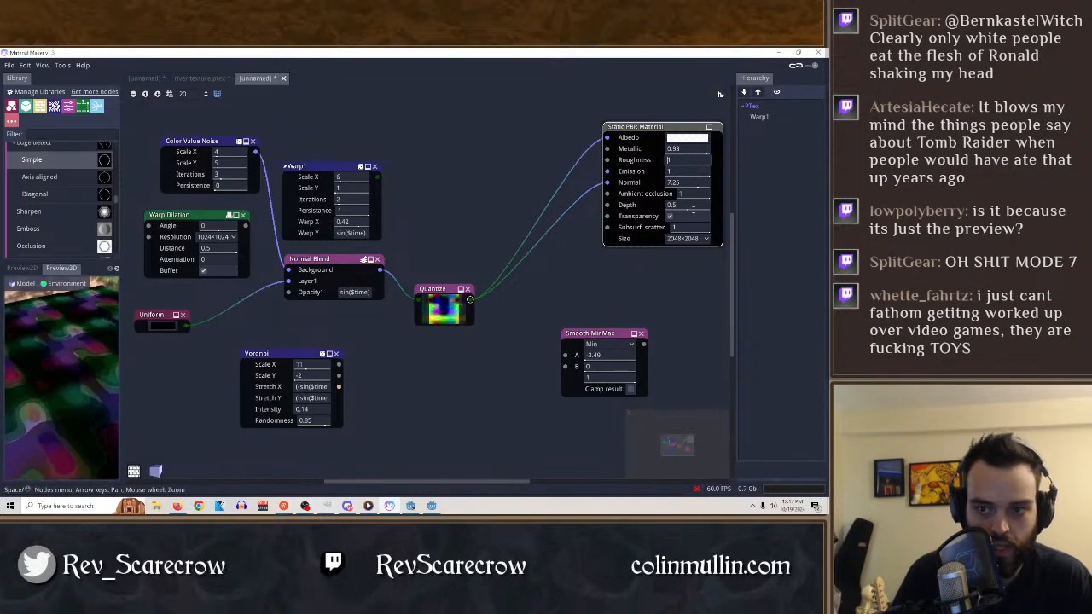
{"action": "left_click_drag", "start_coordinate": [697, 208], "coordinate": [670, 196]}
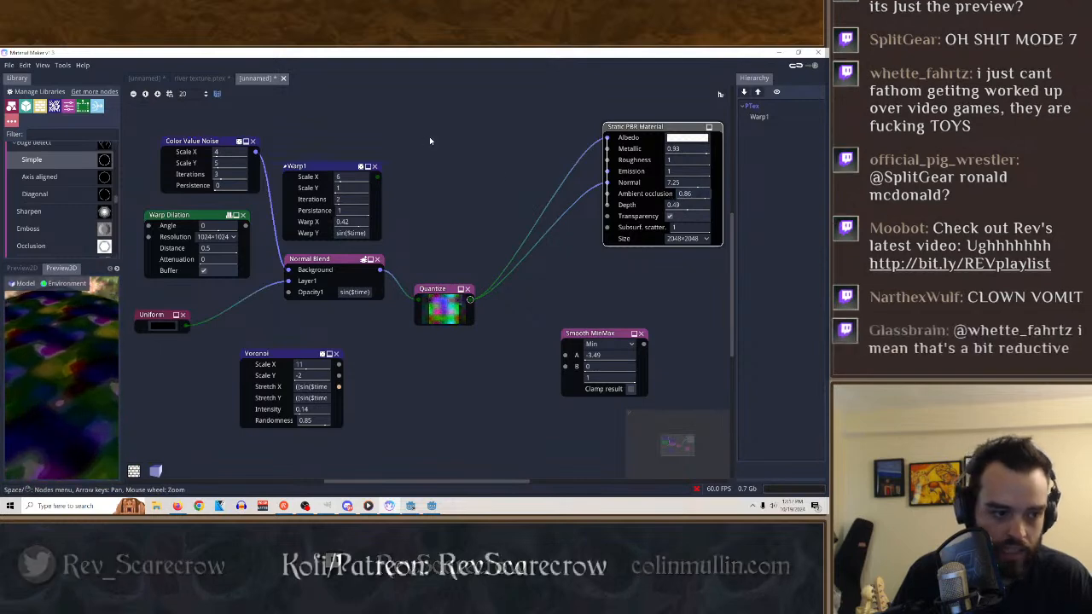
{"action": "left_click", "coordinate": [504, 134]}
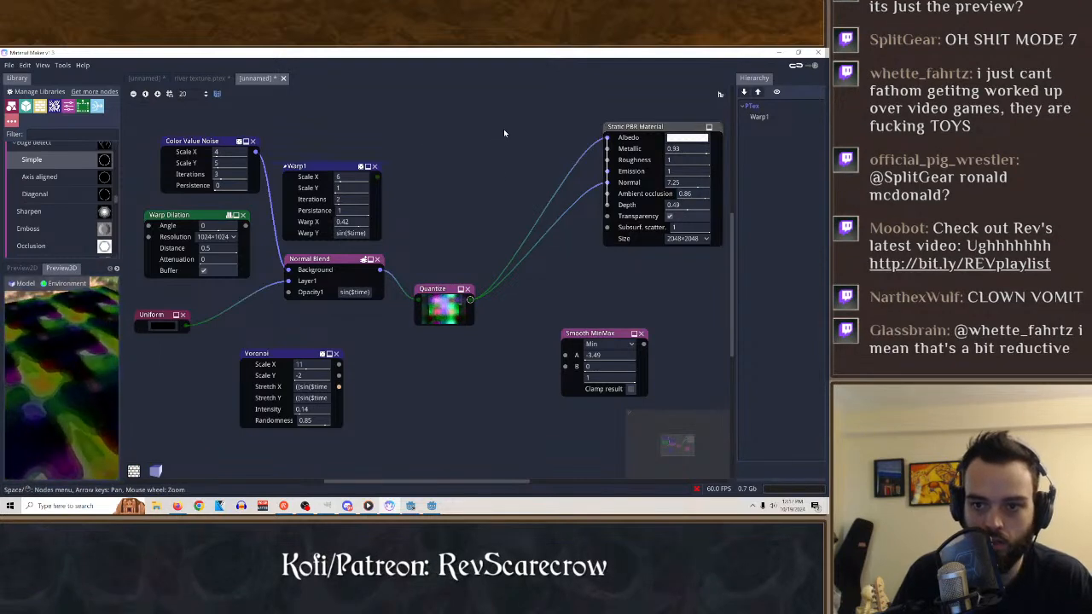
Check the Static PBR Material in the 2D and 3D previews and set its size to 128×128.
{"action": "left_click", "coordinate": [669, 127]}
{"action": "left_click", "coordinate": [23, 269]}
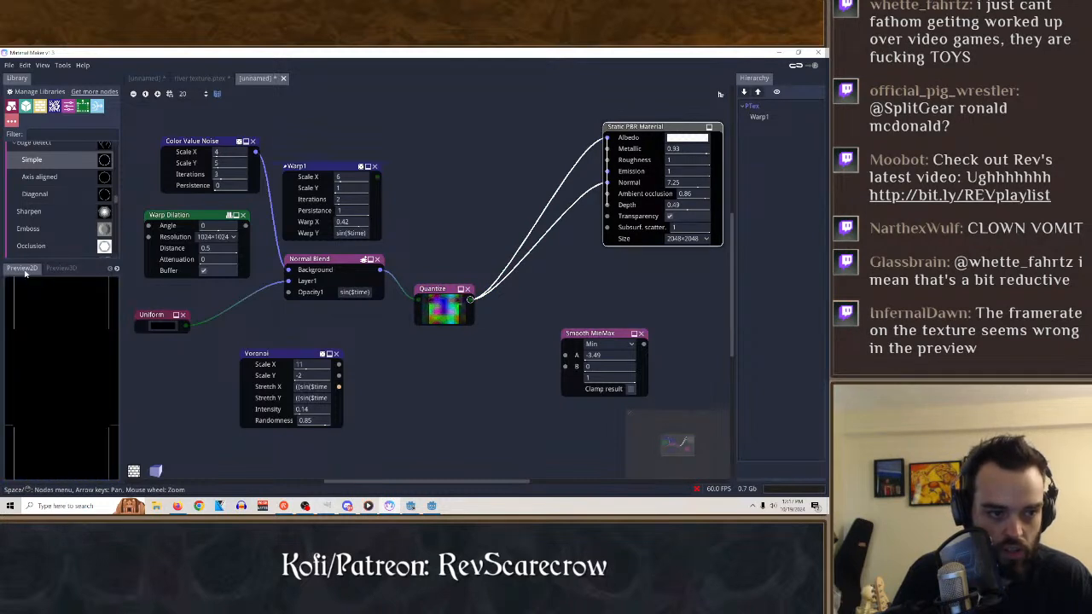
{"action": "left_click", "coordinate": [68, 269]}
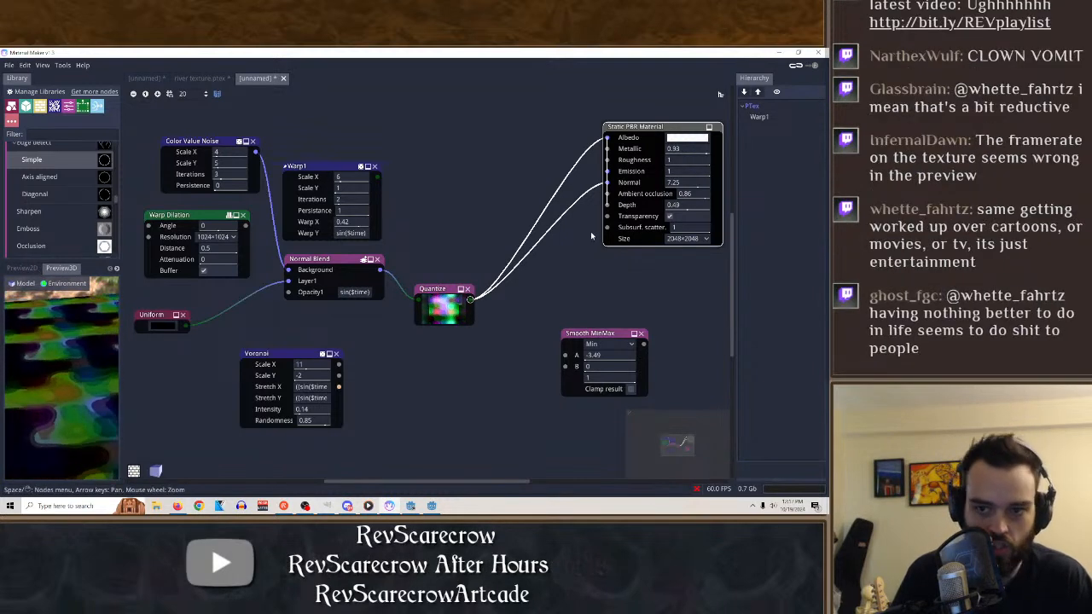
{"action": "left_click", "coordinate": [687, 238]}
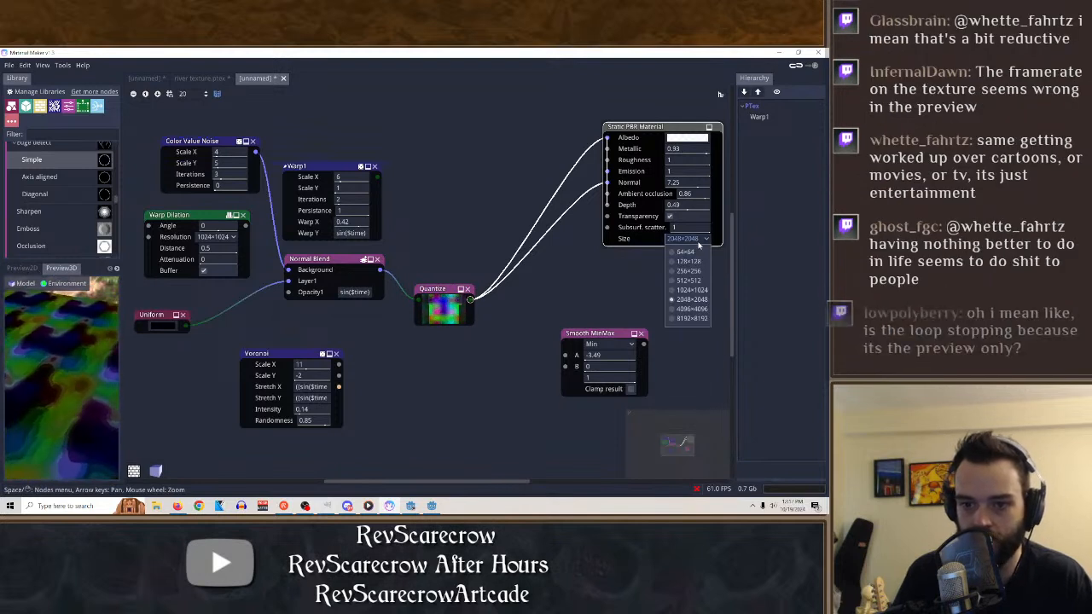
{"action": "left_click", "coordinate": [683, 258]}
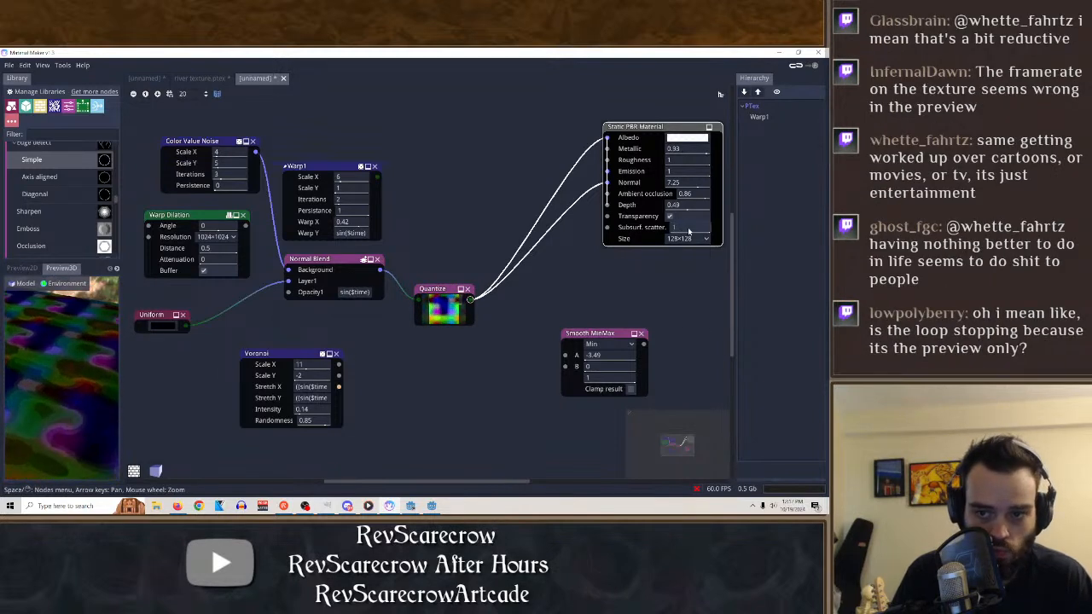
Set Subsurface scattering to 0.29, Depth to 1 and Ambient occlusion to 0 on the Static PBR Material, with Transparency disabled.
{"action": "left_click_drag", "start_coordinate": [688, 231], "coordinate": [606, 238]}
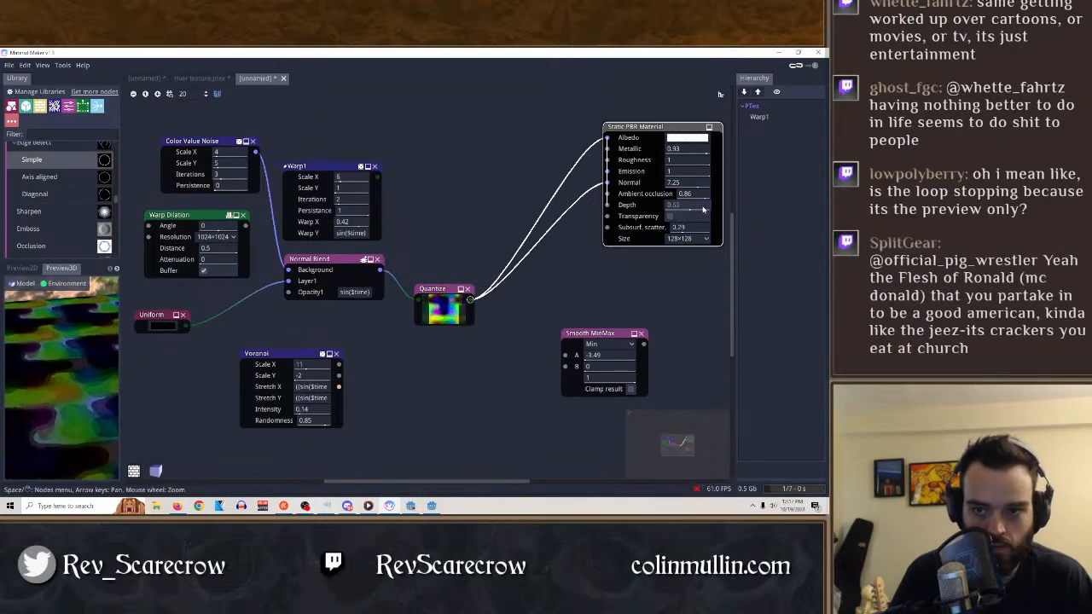
{"action": "left_click_drag", "start_coordinate": [704, 207], "coordinate": [756, 208]}
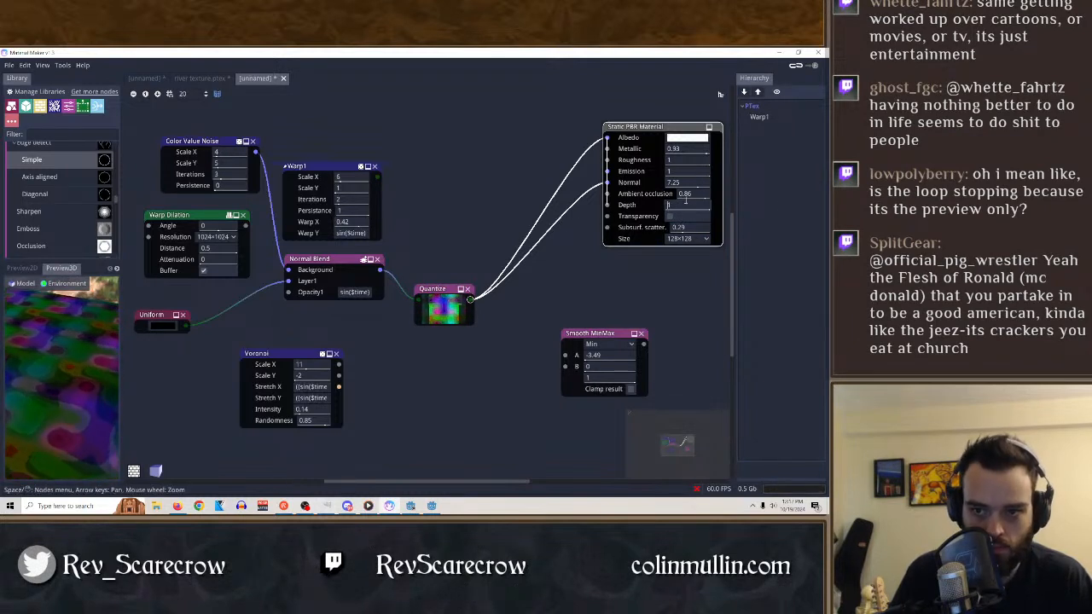
{"action": "left_click_drag", "start_coordinate": [692, 195], "coordinate": [560, 269]}
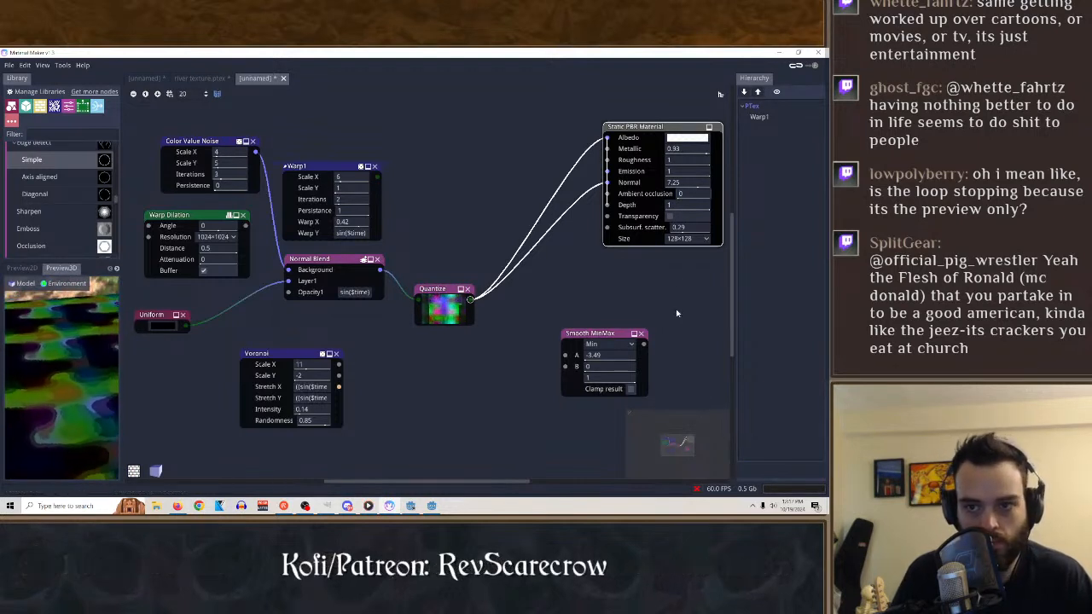
Try the Static PBR Material's Metallic at 0 and with a $time expression, and return it to 0.93.
{"action": "left_click_drag", "start_coordinate": [696, 147], "coordinate": [685, 151]}
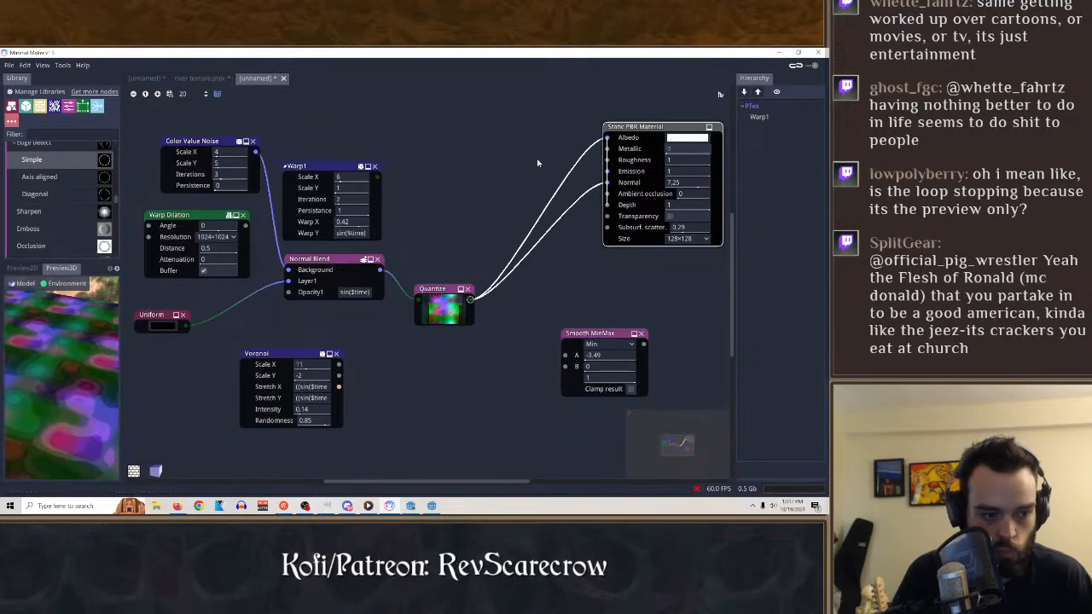
{"action": "left_click_drag", "start_coordinate": [453, 163], "coordinate": [701, 160]}
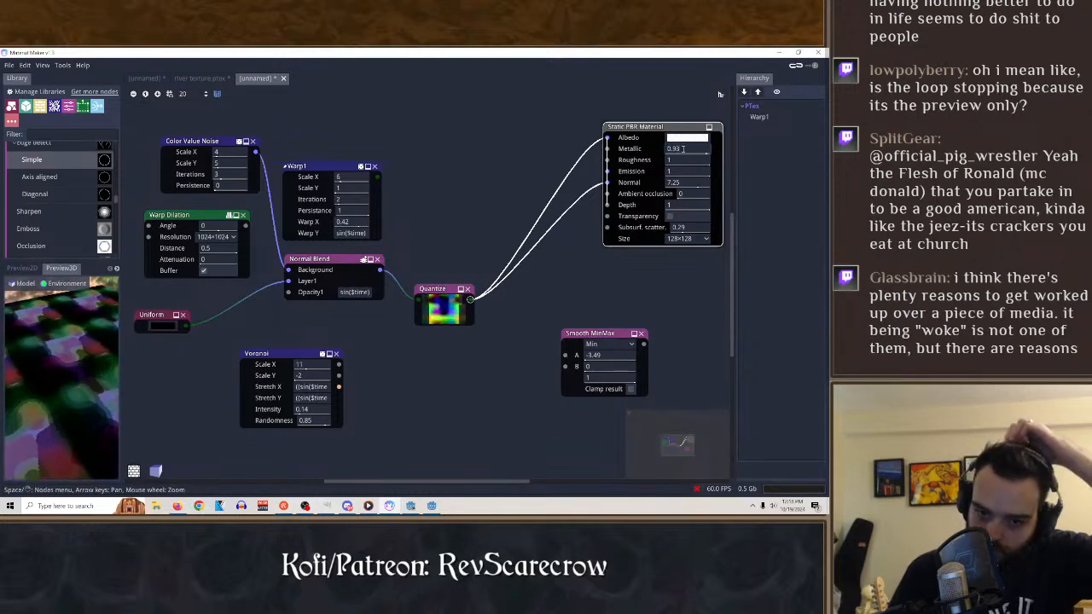
{"action": "left_click", "coordinate": [682, 149]}
{"action": "key", "text": "BackSpace"}
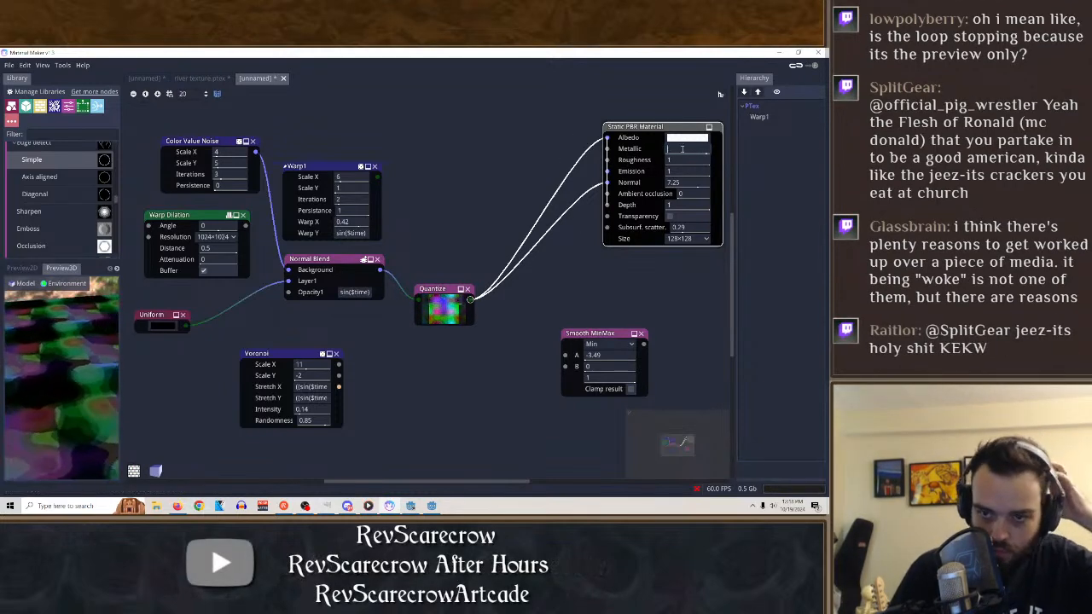
{"action": "type", "text": "$time"}
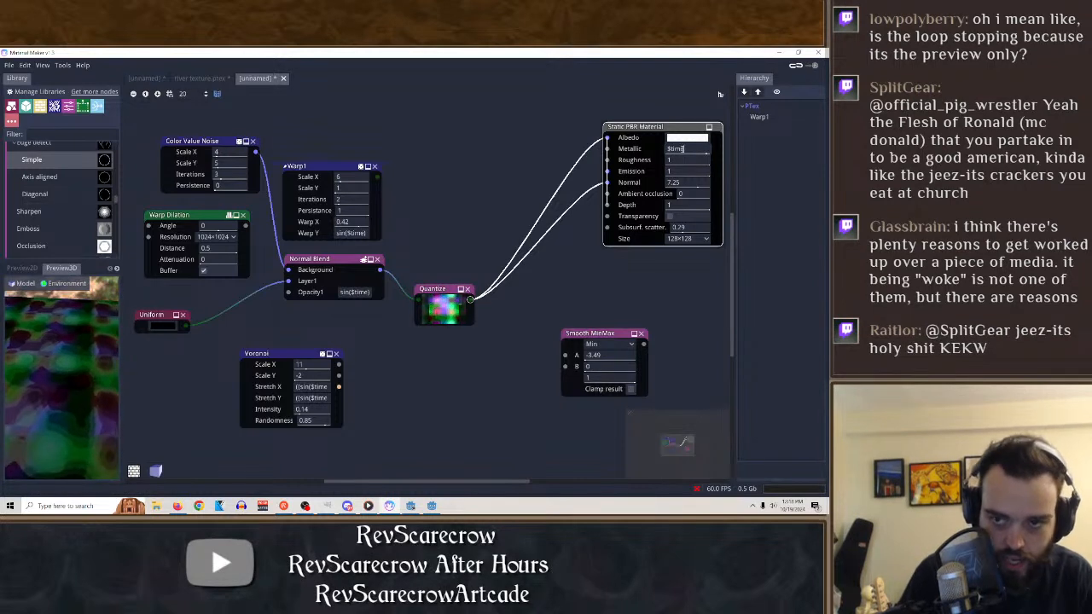
{"action": "type", "text": "*0"}
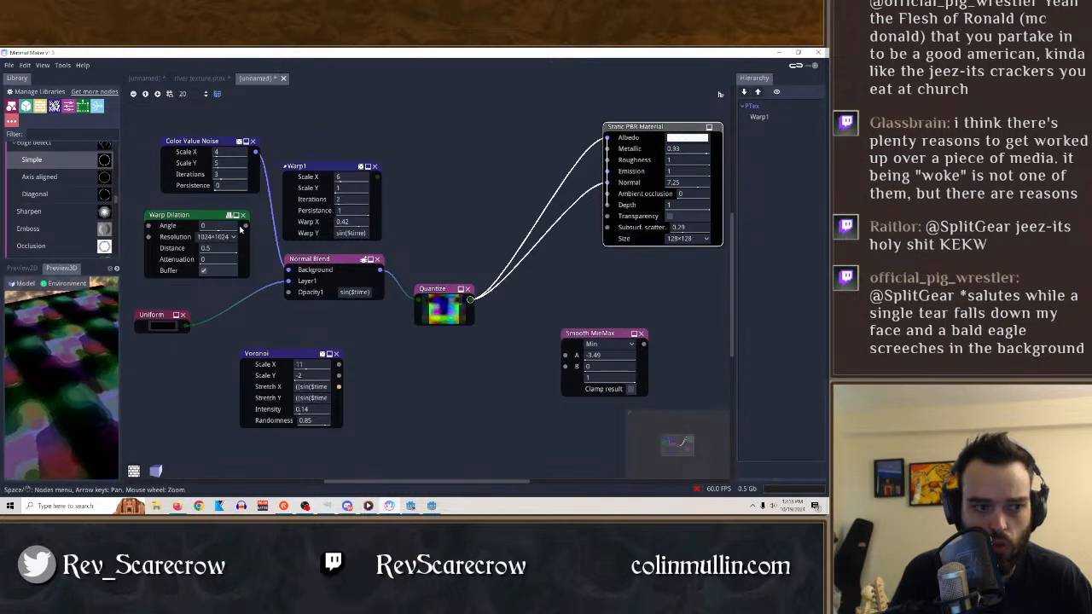
{"action": "left_click", "coordinate": [640, 128]}
{"action": "left_click", "coordinate": [633, 128]}
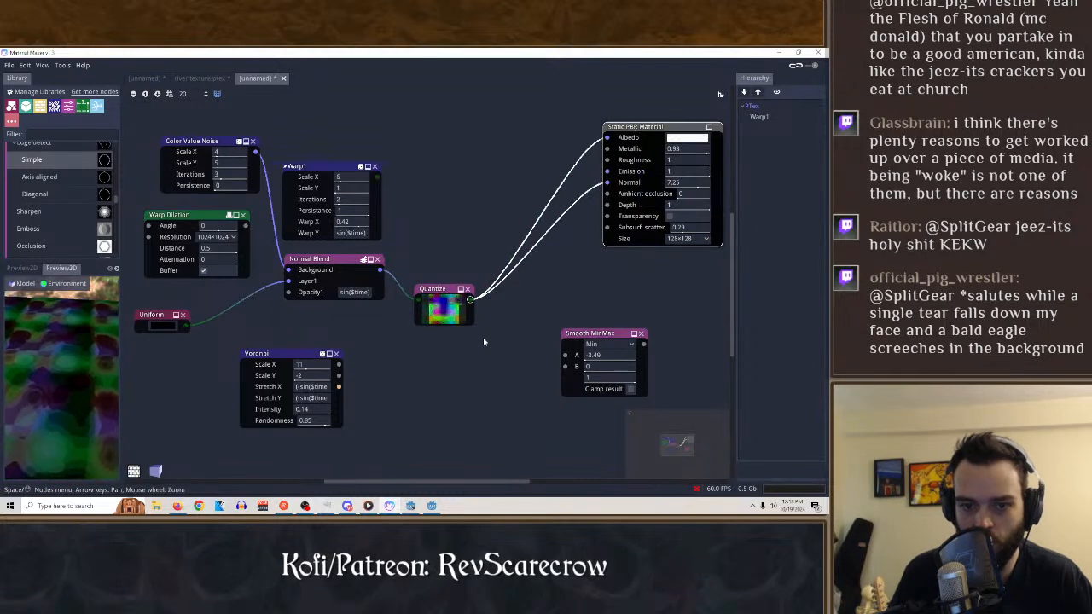
Try a dark, transparent Albedo color on the Static PBR Material and restore it to opaque white.
{"action": "mouse_move", "coordinate": [444, 319]}
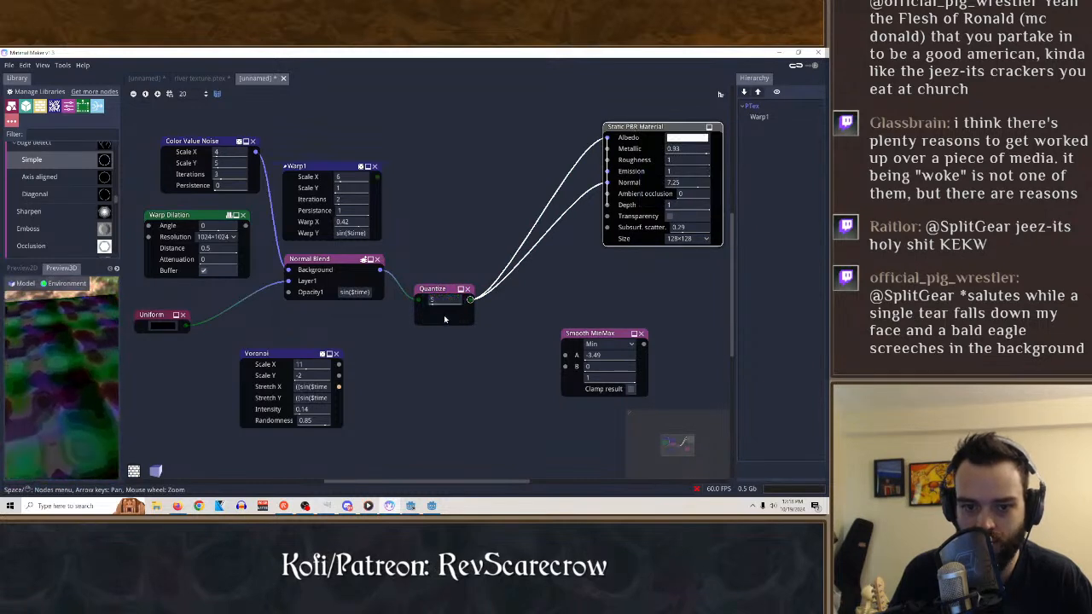
{"action": "left_click", "coordinate": [684, 140]}
{"action": "mouse_move", "coordinate": [652, 158]}
{"action": "left_mouse_down"}
{"action": "mouse_move", "coordinate": [580, 131]}
{"action": "mouse_move", "coordinate": [631, 162]}
{"action": "left_mouse_up"}
{"action": "left_click_drag", "start_coordinate": [609, 229], "coordinate": [599, 228]}
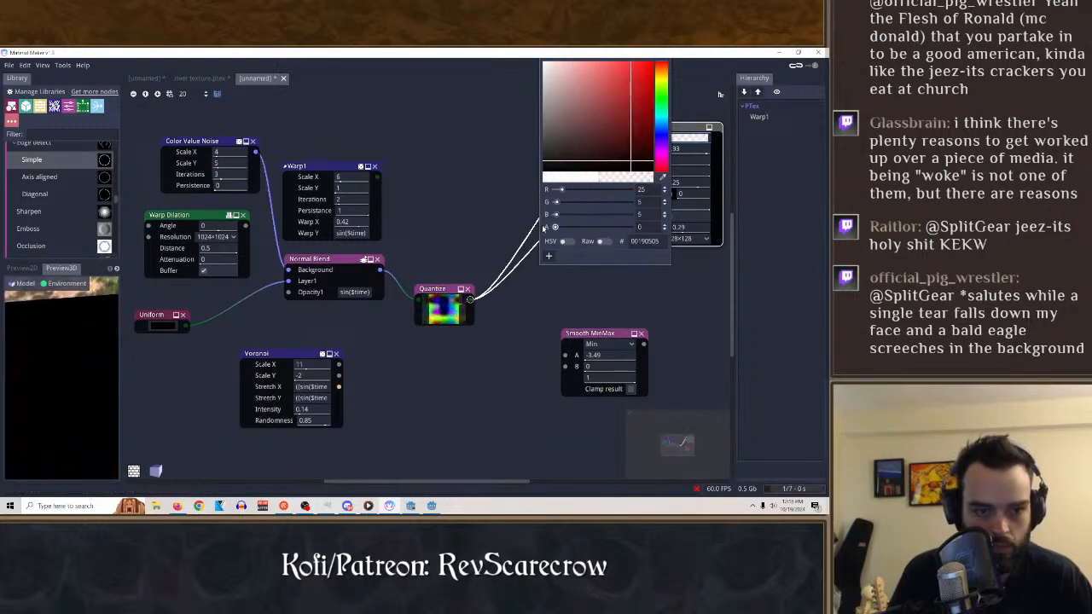
{"action": "left_click_drag", "start_coordinate": [624, 159], "coordinate": [531, 54]}
{"action": "left_click_drag", "start_coordinate": [600, 228], "coordinate": [635, 228]}
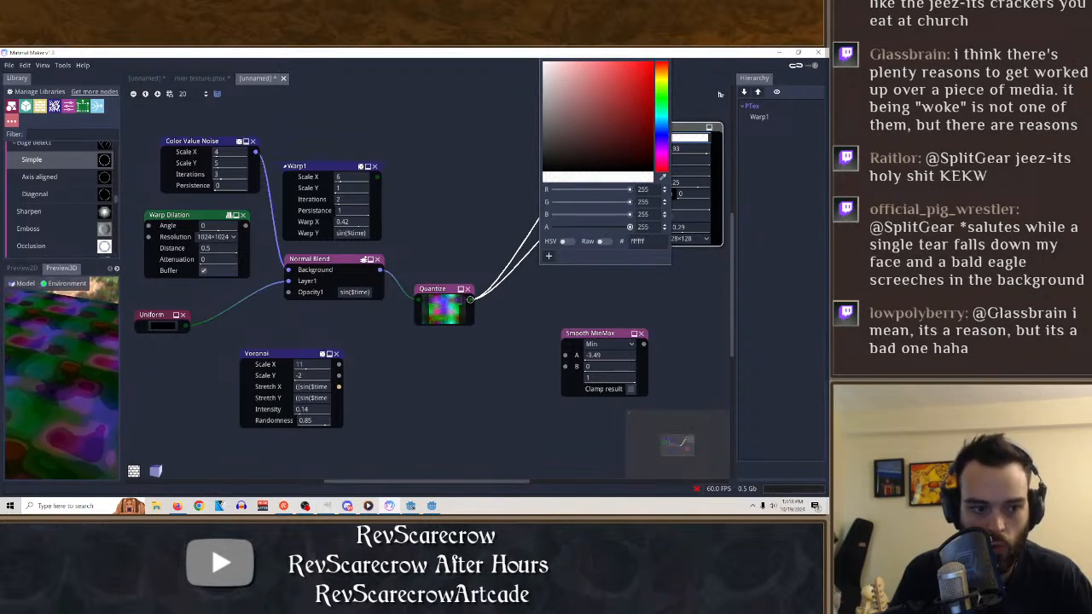
{"action": "left_click", "coordinate": [601, 243]}
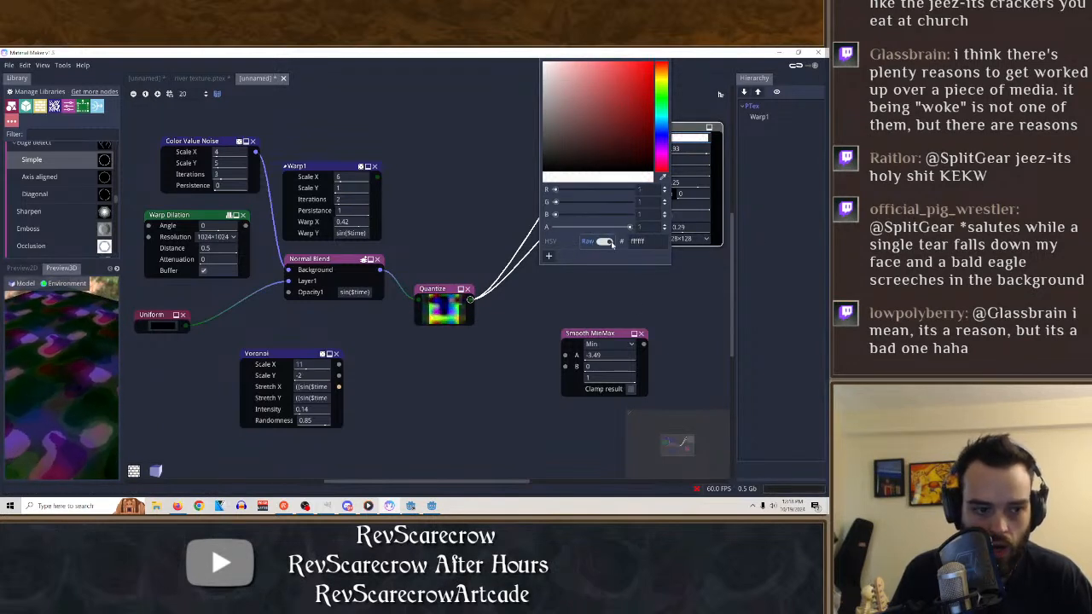
{"action": "left_click", "coordinate": [687, 105]}
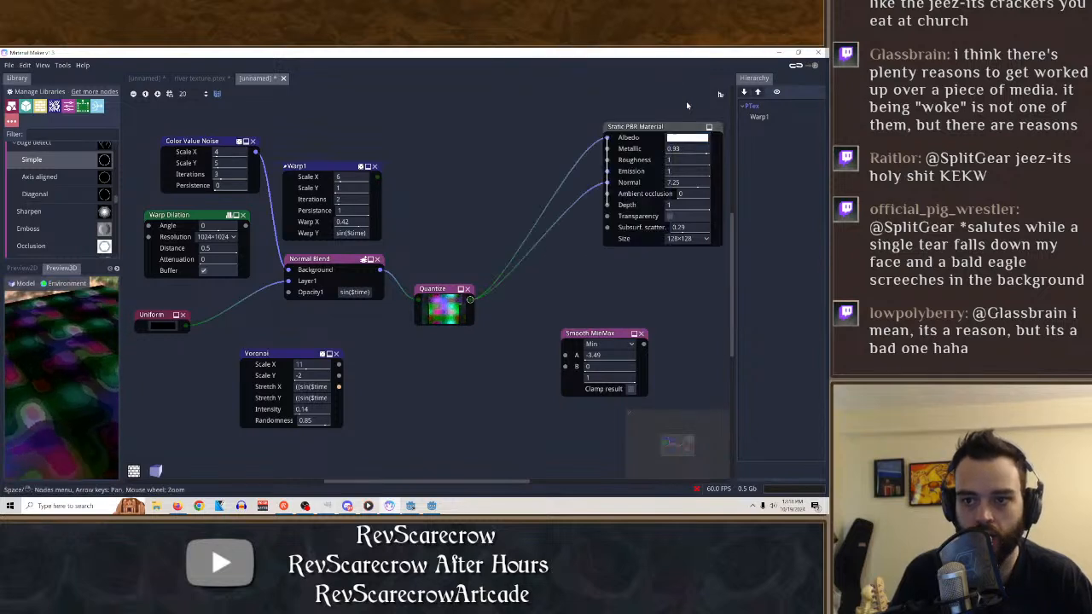
Set the Static PBR Material's Metallic to 0.06 and look through the 2D preview, histogram and 3D preview.
{"action": "left_click_drag", "start_coordinate": [680, 150], "coordinate": [657, 155]}
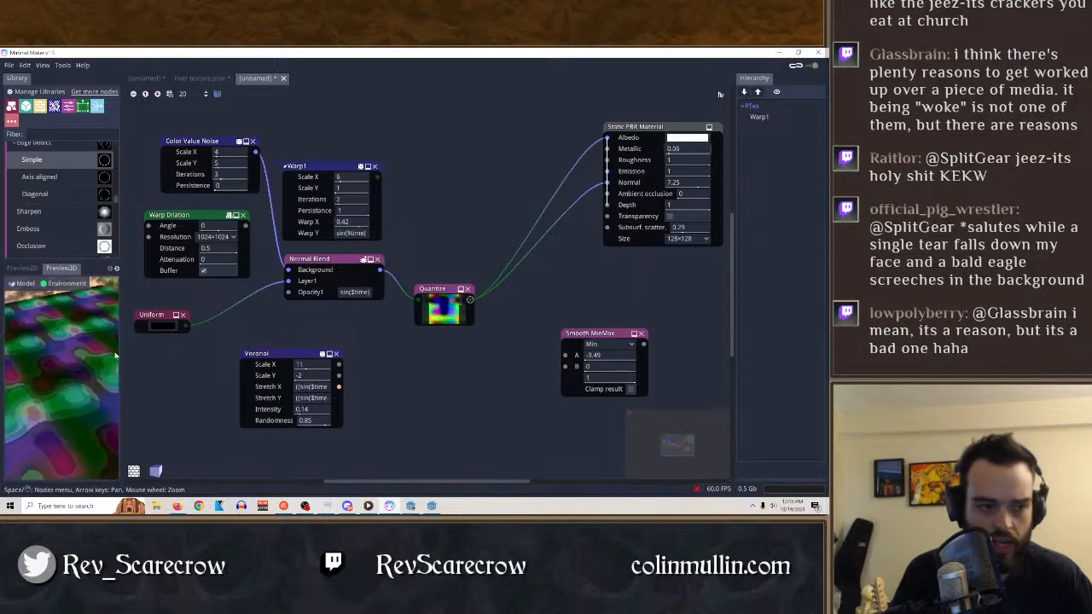
{"action": "left_click", "coordinate": [23, 268]}
{"action": "left_click", "coordinate": [117, 269]}
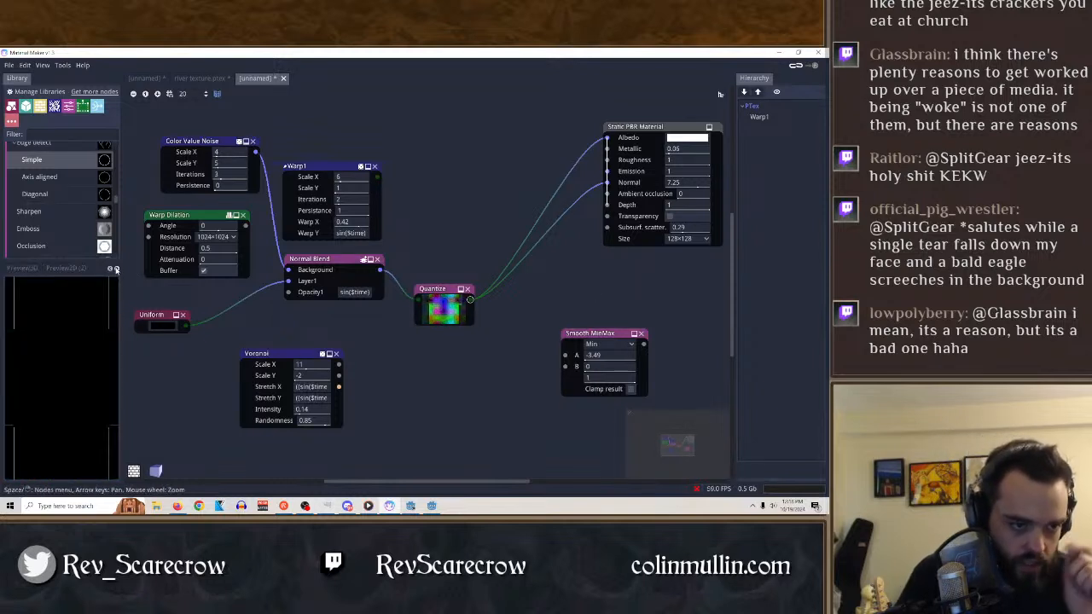
{"action": "left_click", "coordinate": [117, 269]}
{"action": "left_click", "coordinate": [36, 269]}
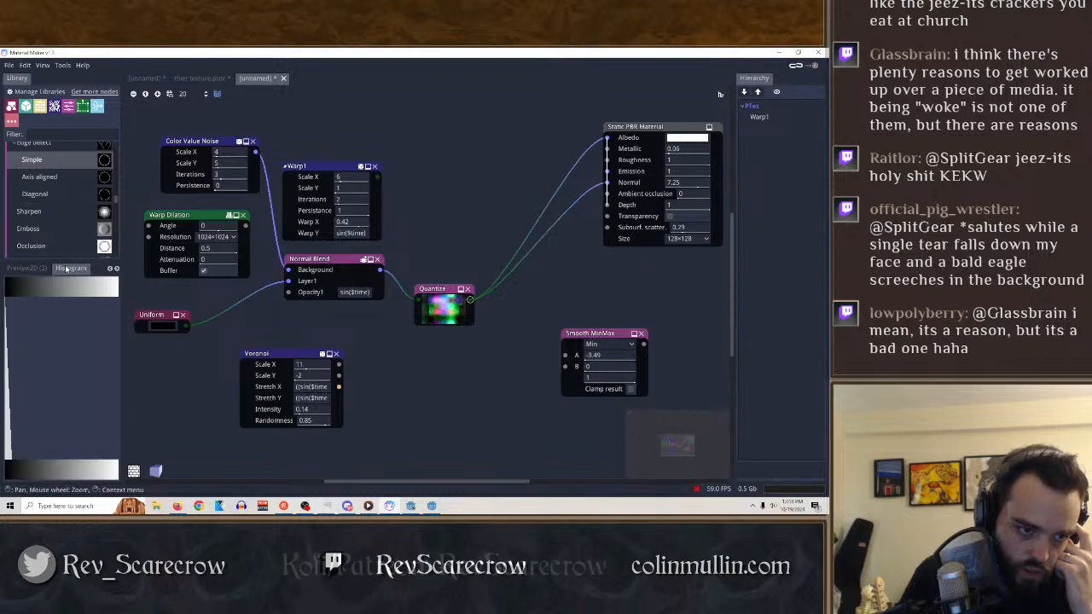
{"action": "left_click", "coordinate": [109, 269]}
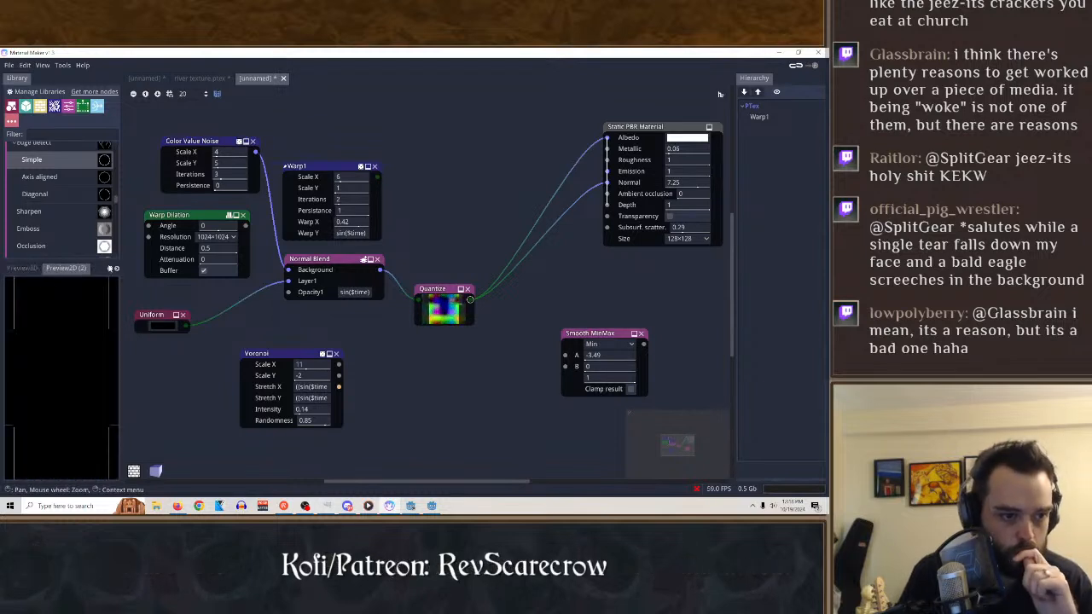
{"action": "left_click", "coordinate": [61, 269]}
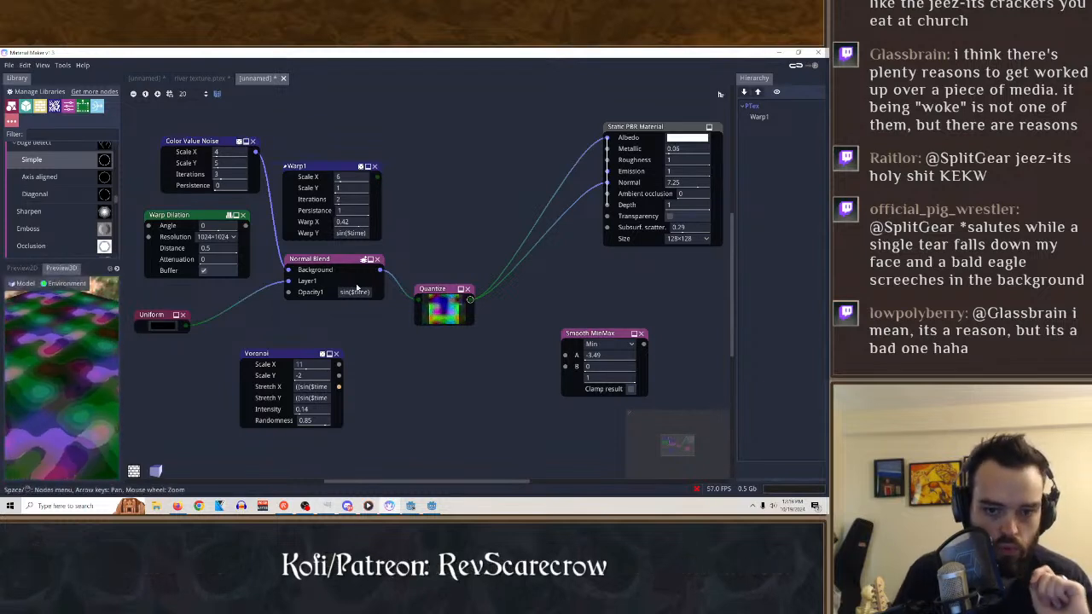
Feed the Quantize output into Smooth MinMax's A input and, with Roughness set to 0, try linking the Smooth MinMax output to Roughness.
{"action": "left_click", "coordinate": [608, 349]}
{"action": "left_click_drag", "start_coordinate": [471, 299], "coordinate": [565, 355]}
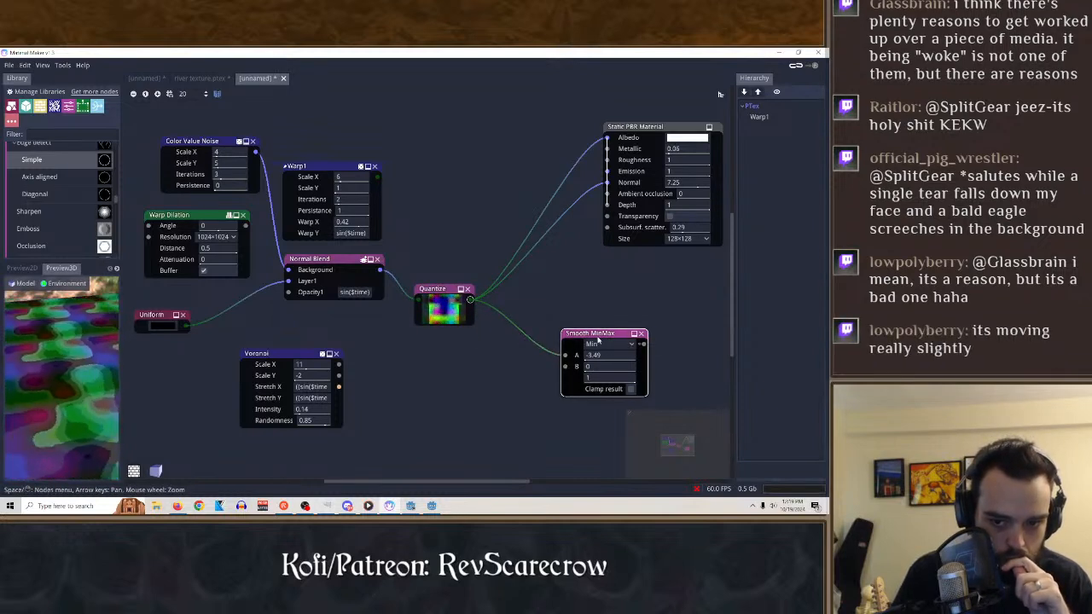
{"action": "left_click_drag", "start_coordinate": [625, 335], "coordinate": [607, 160]}
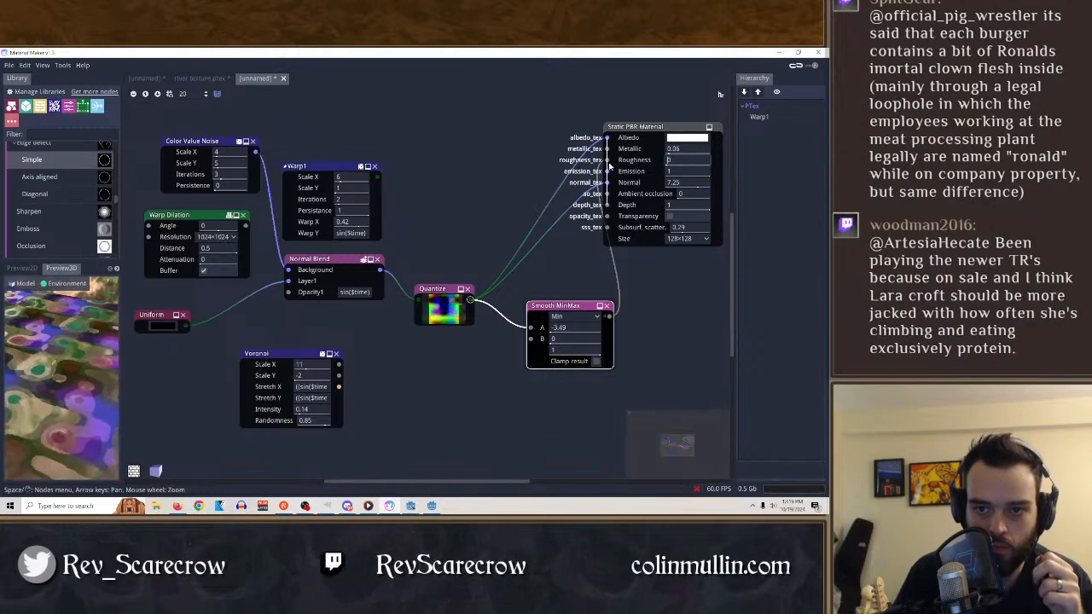
{"action": "left_click_drag", "start_coordinate": [606, 160], "coordinate": [674, 333]}
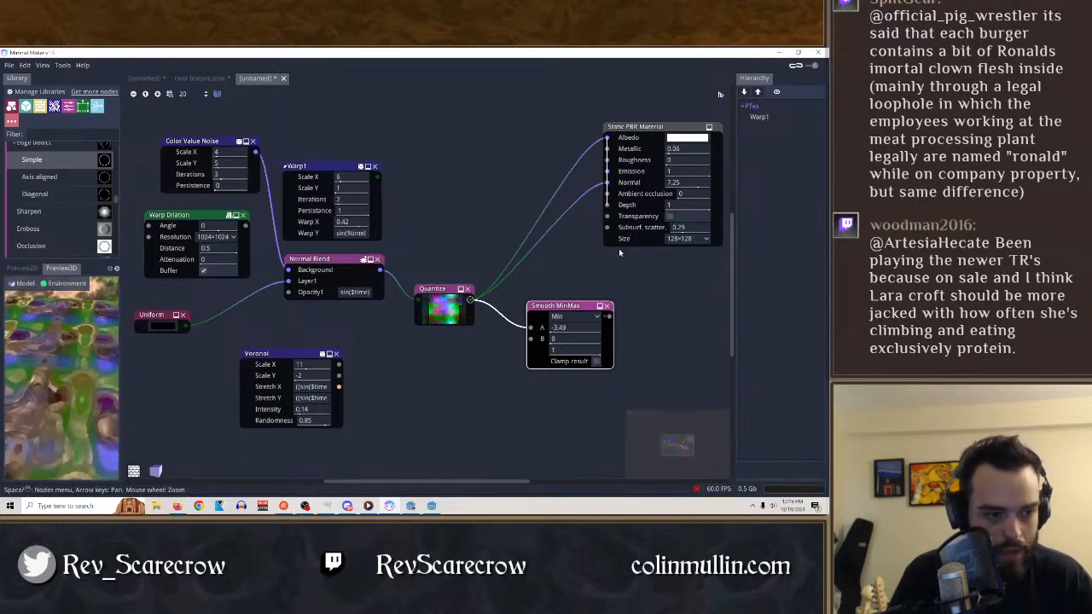
Set the Static PBR Material's Metallic and Emission to 0, Normal to 10 and Ambient occlusion to -14.94 while viewing the 3D preview.
{"action": "left_click", "coordinate": [61, 267]}
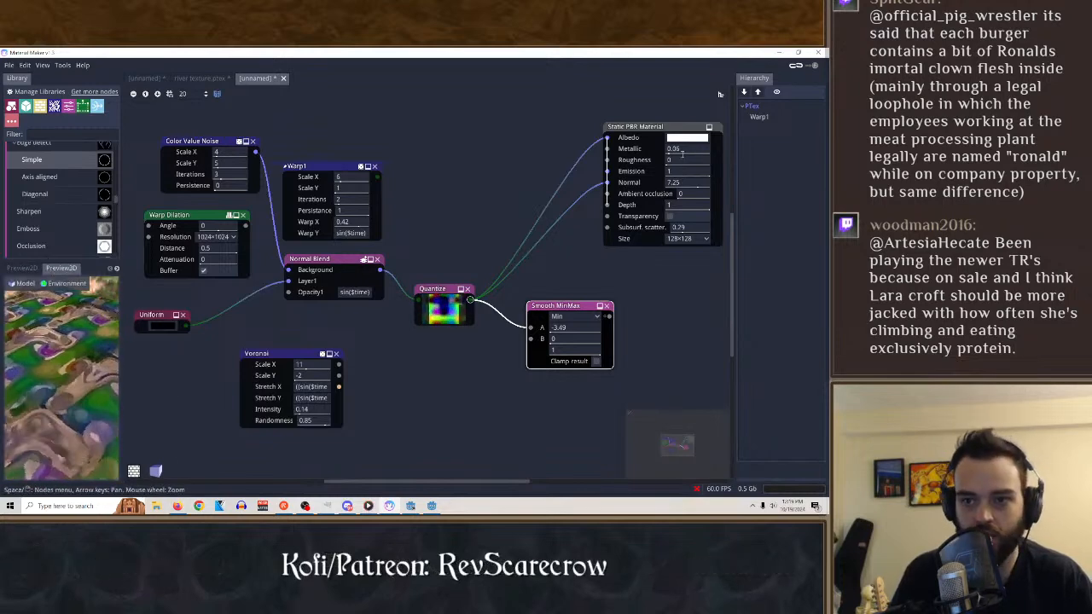
{"action": "left_click_drag", "start_coordinate": [714, 145], "coordinate": [778, 142]}
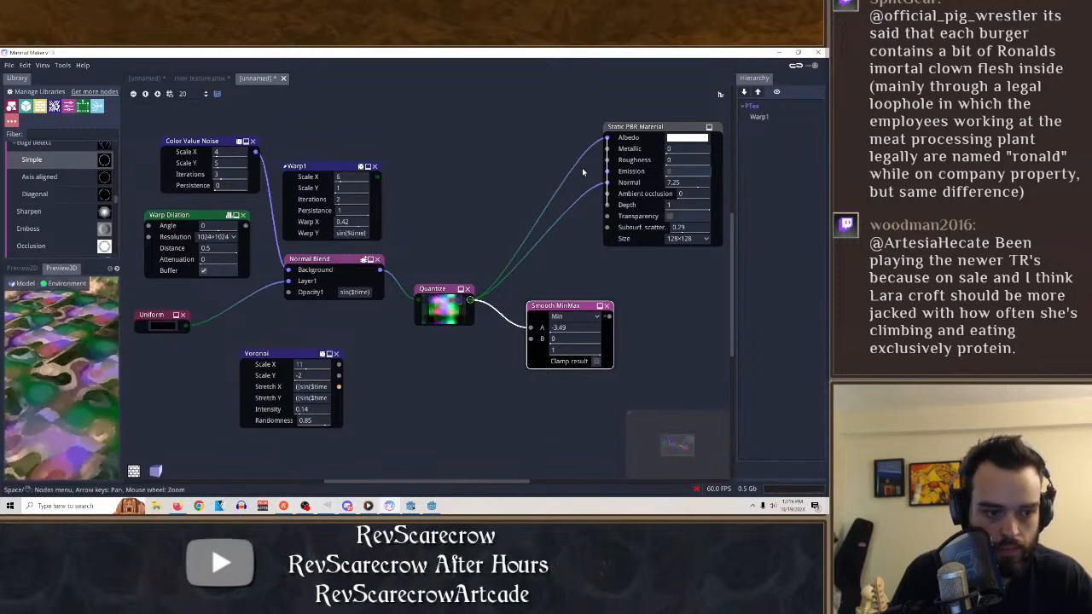
{"action": "left_click_drag", "start_coordinate": [698, 186], "coordinate": [772, 187]}
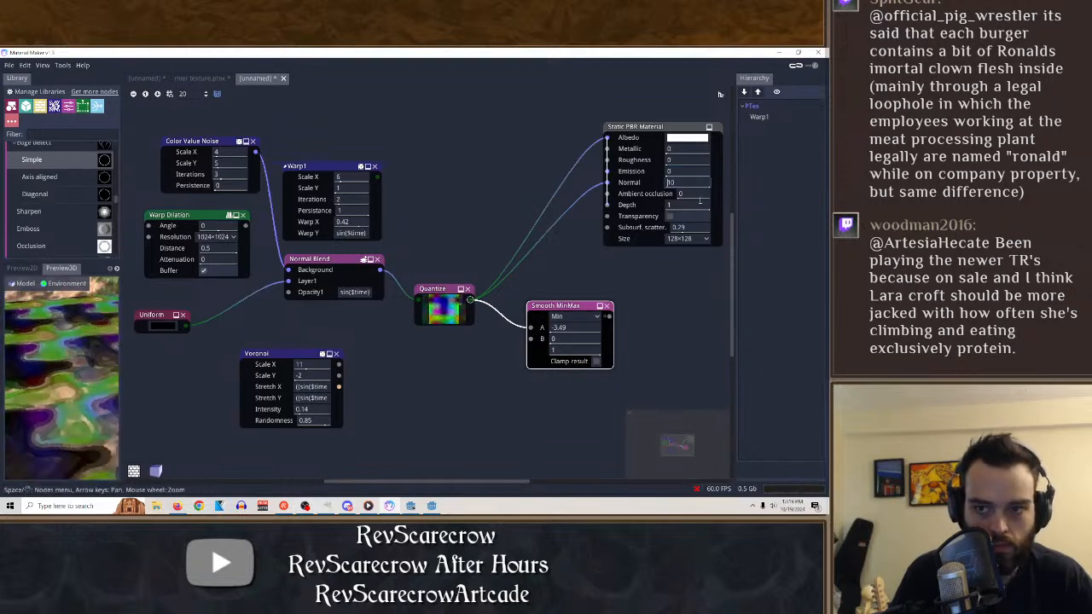
{"action": "left_click_drag", "start_coordinate": [700, 200], "coordinate": [655, 198]}
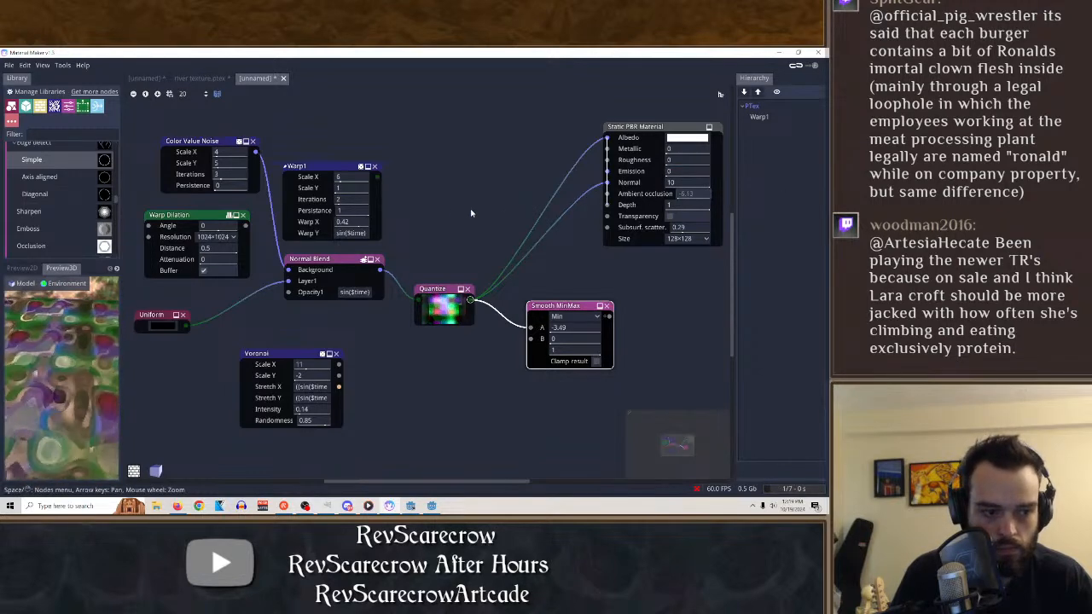
{"action": "left_click_drag", "start_coordinate": [577, 200], "coordinate": [357, 210]}
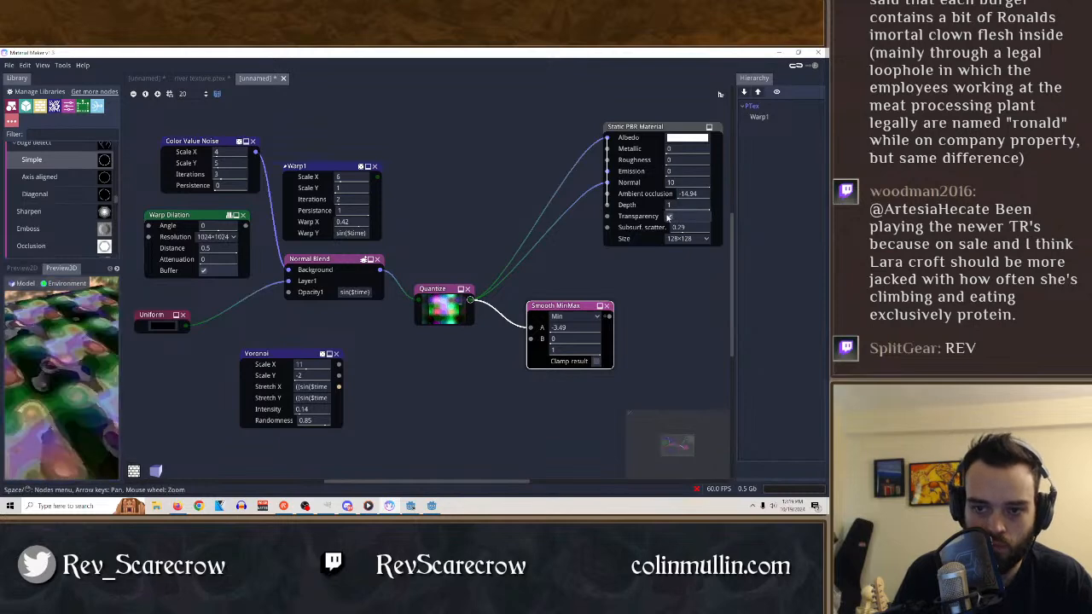
Set the Static PBR Material's subsurface scattering to 1 and its size to 512×512.
{"action": "left_click_drag", "start_coordinate": [680, 228], "coordinate": [609, 232]}
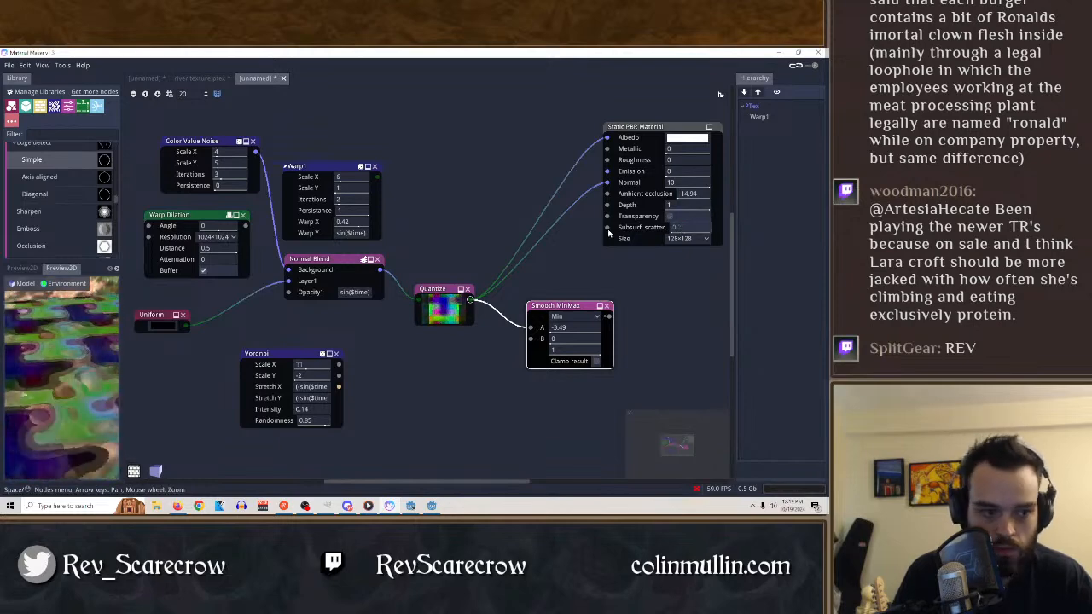
{"action": "left_click", "coordinate": [686, 238]}
{"action": "left_click", "coordinate": [679, 283]}
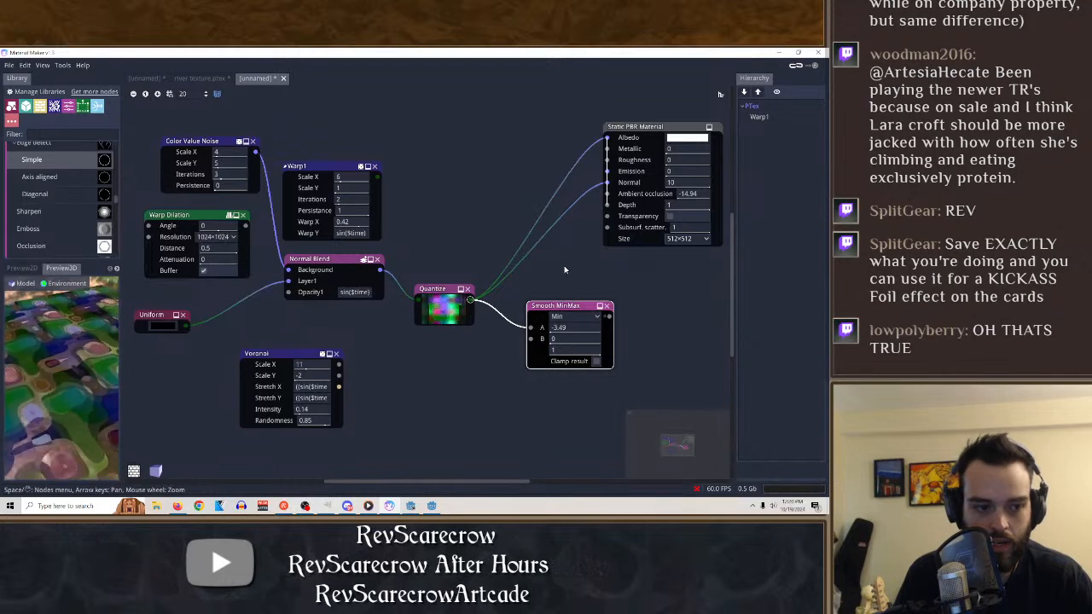
Export the material in Godot 3 Spatial format as shiny.tres in the project's assets folder.
{"action": "left_click", "coordinate": [9, 65]}
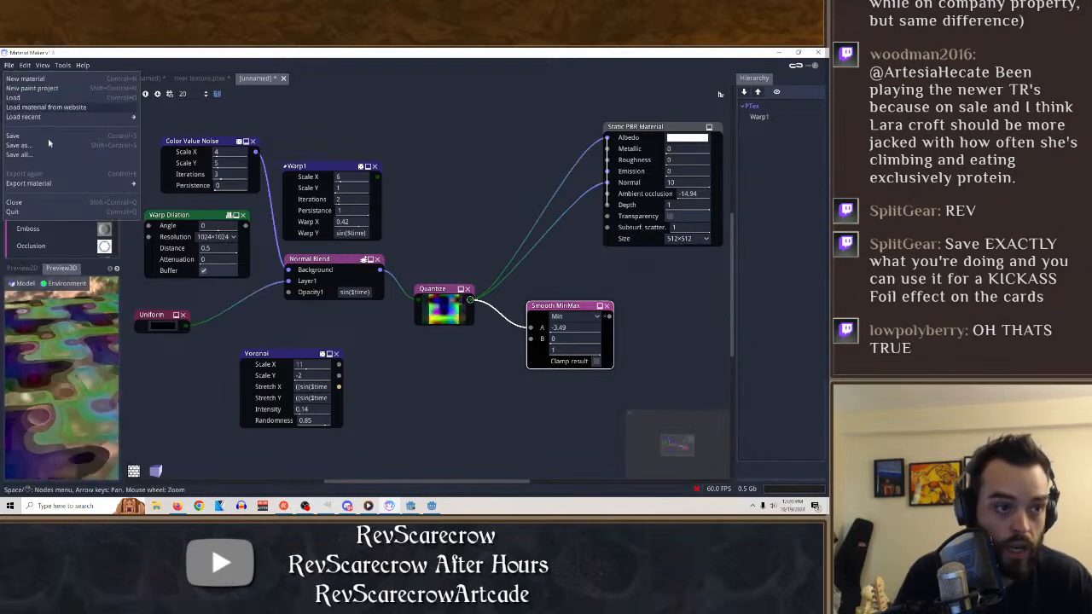
{"action": "mouse_move", "coordinate": [48, 184]}
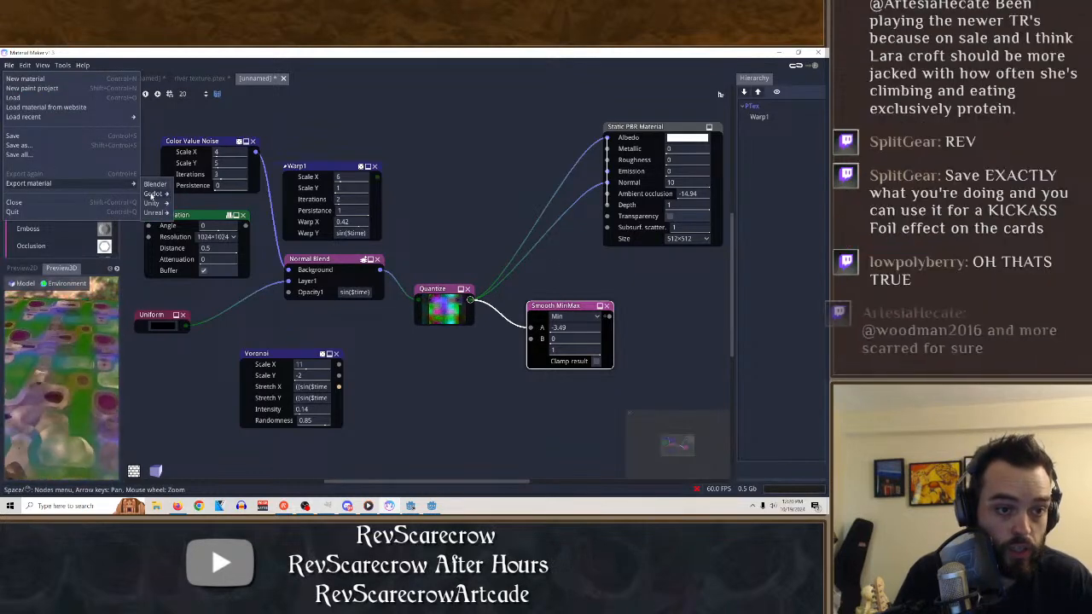
{"action": "mouse_move", "coordinate": [153, 194]}
{"action": "left_click", "coordinate": [191, 195]}
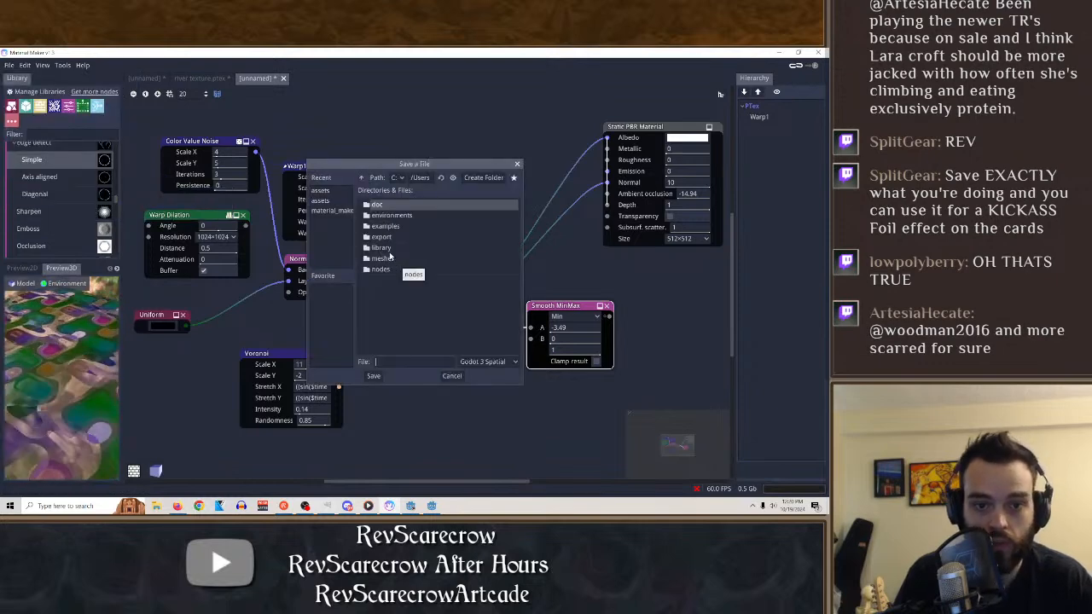
{"action": "left_click", "coordinate": [322, 202]}
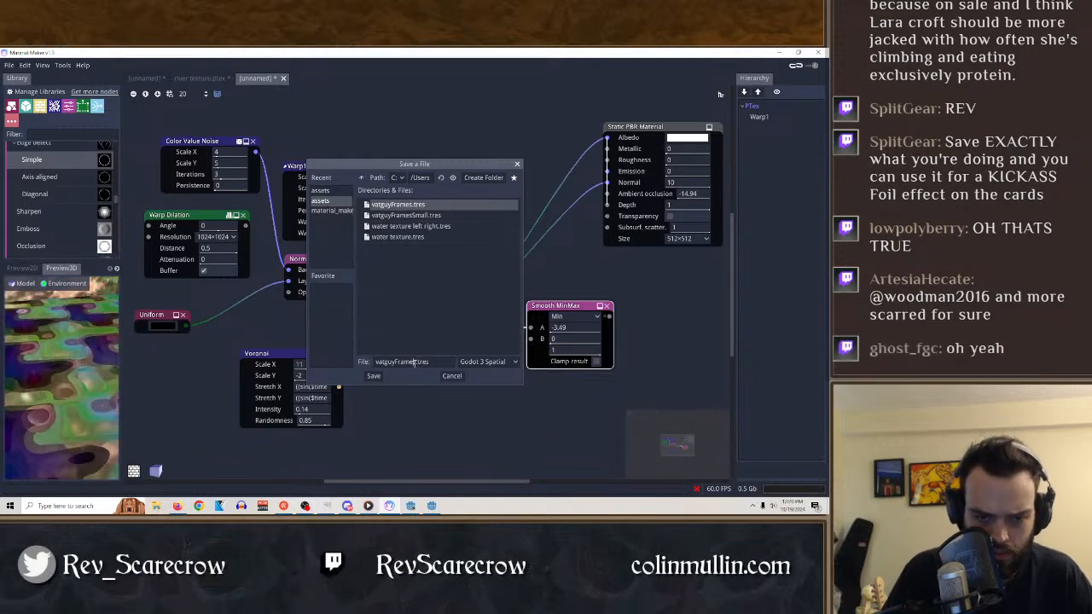
{"action": "left_click_drag", "start_coordinate": [415, 362], "coordinate": [370, 362]}
{"action": "key", "text": "BackSpace"}
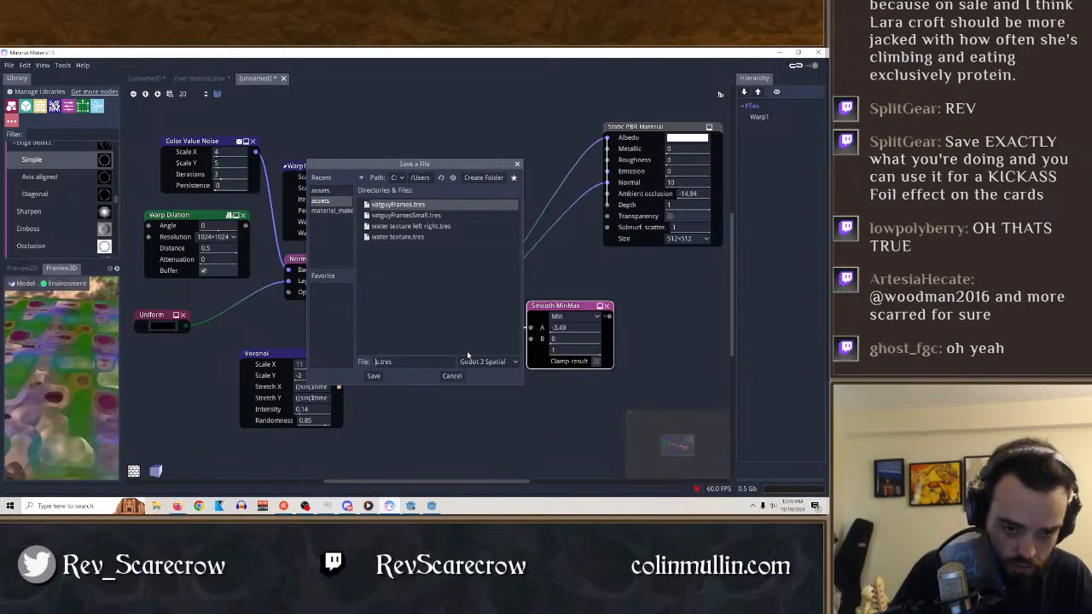
{"action": "type", "text": "shiny"}
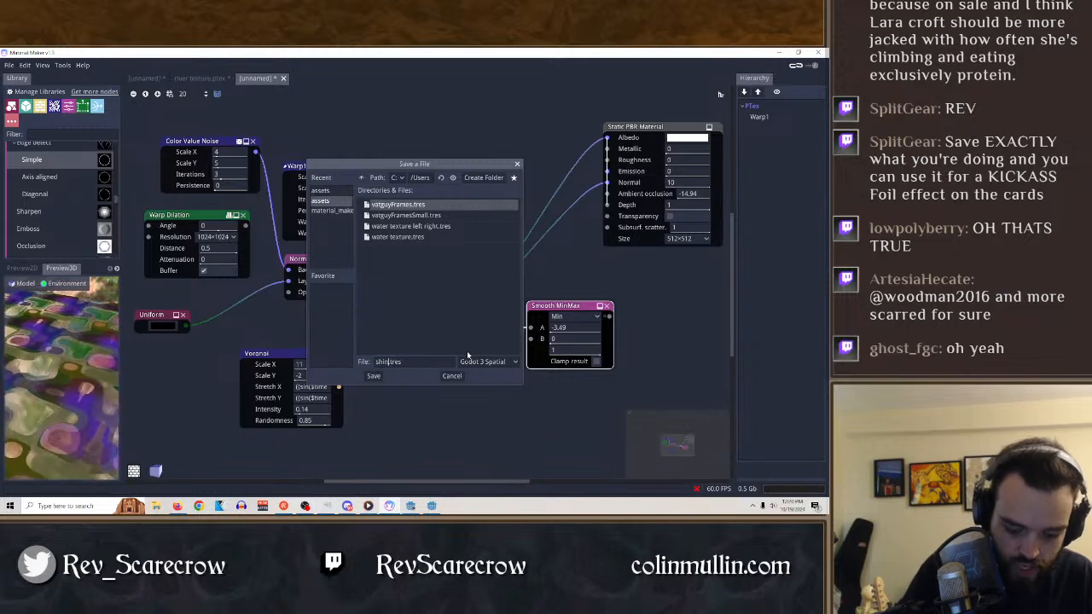
{"action": "left_click", "coordinate": [373, 377]}
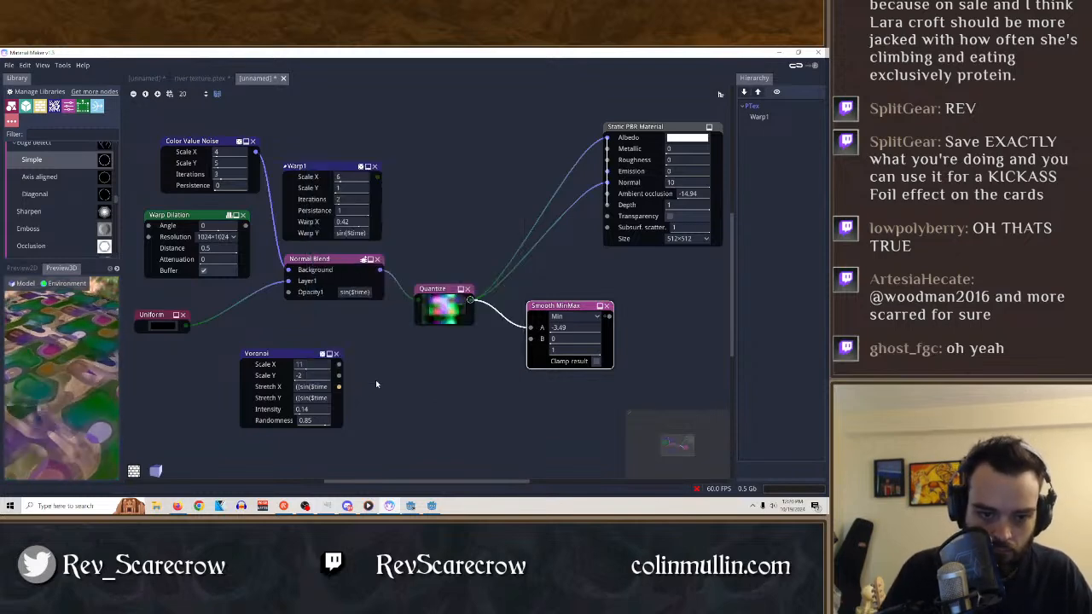
Switch to Godot and check the goop tank's AnimatedSprite2D and its child ColorRect by toggling their visibility.
{"action": "left_click", "coordinate": [432, 507]}
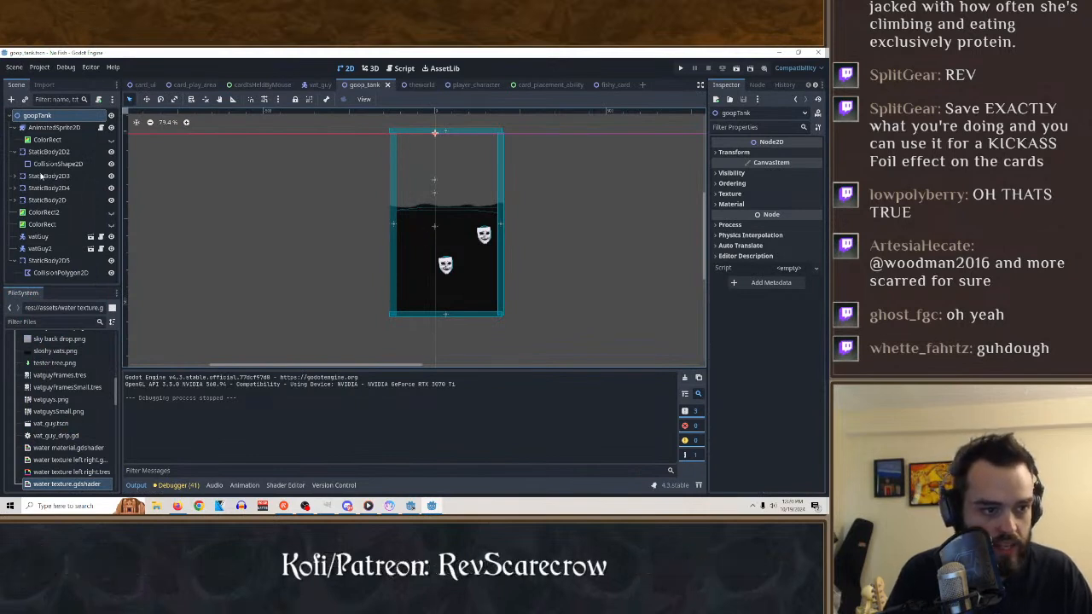
{"action": "left_click", "coordinate": [58, 128]}
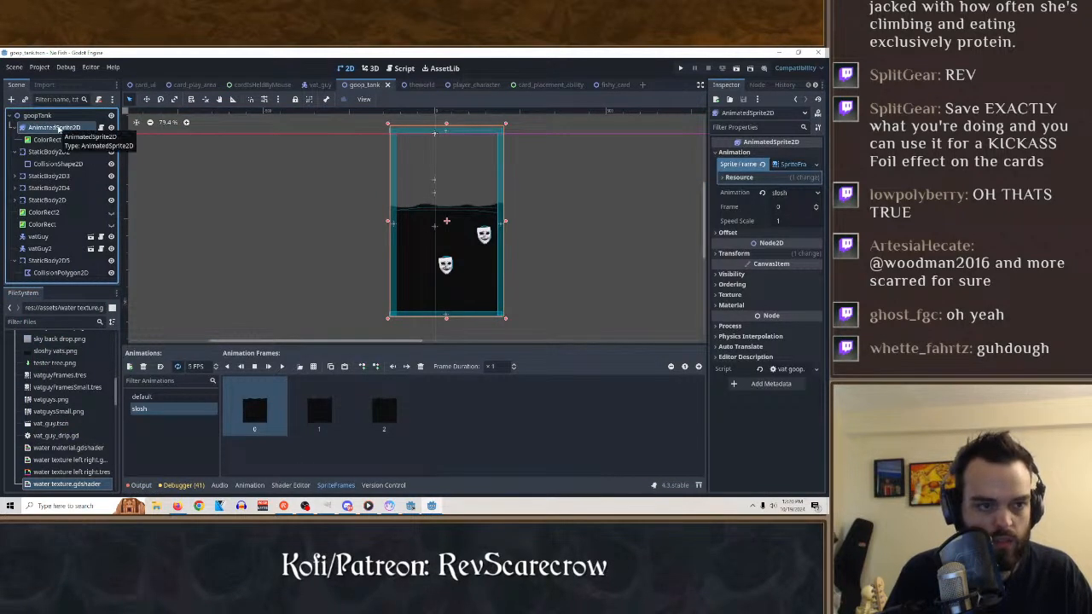
{"action": "left_click", "coordinate": [111, 128]}
{"action": "left_click", "coordinate": [111, 128]}
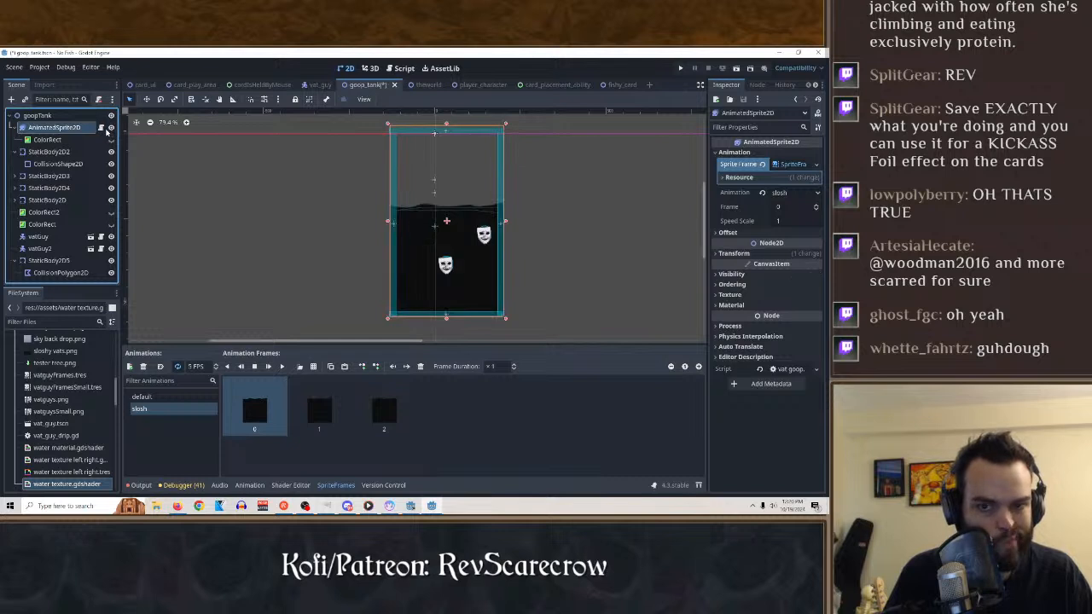
{"action": "left_click", "coordinate": [56, 139]}
{"action": "left_click", "coordinate": [111, 140]}
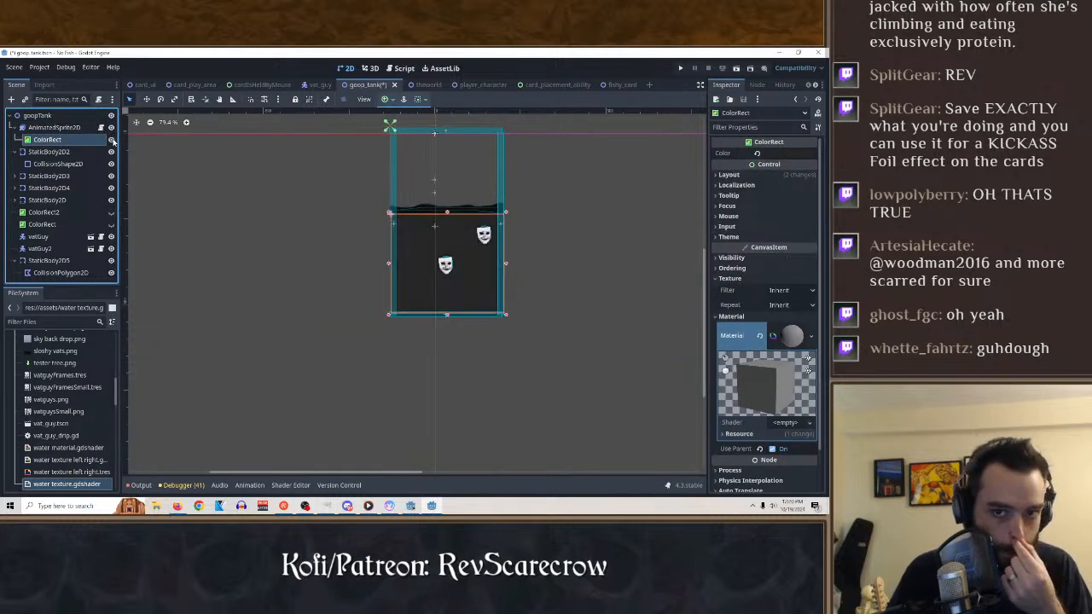
{"action": "left_click", "coordinate": [111, 140]}
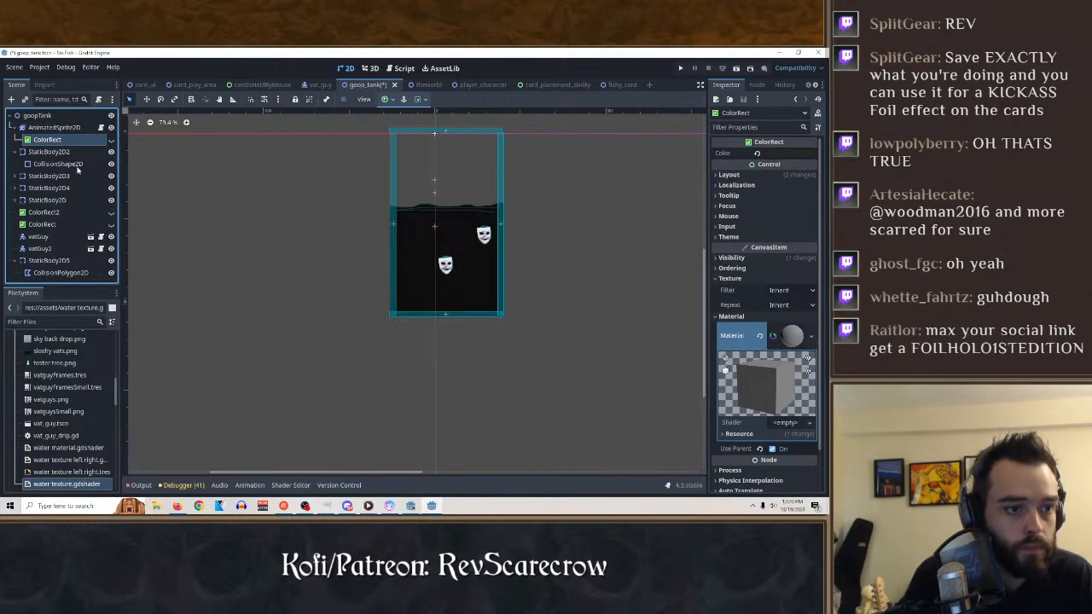
Examine the goopTank scene's static bodies, AnimatedSprite2D, child ColorRect and root node in turn.
{"action": "left_click", "coordinate": [56, 152]}
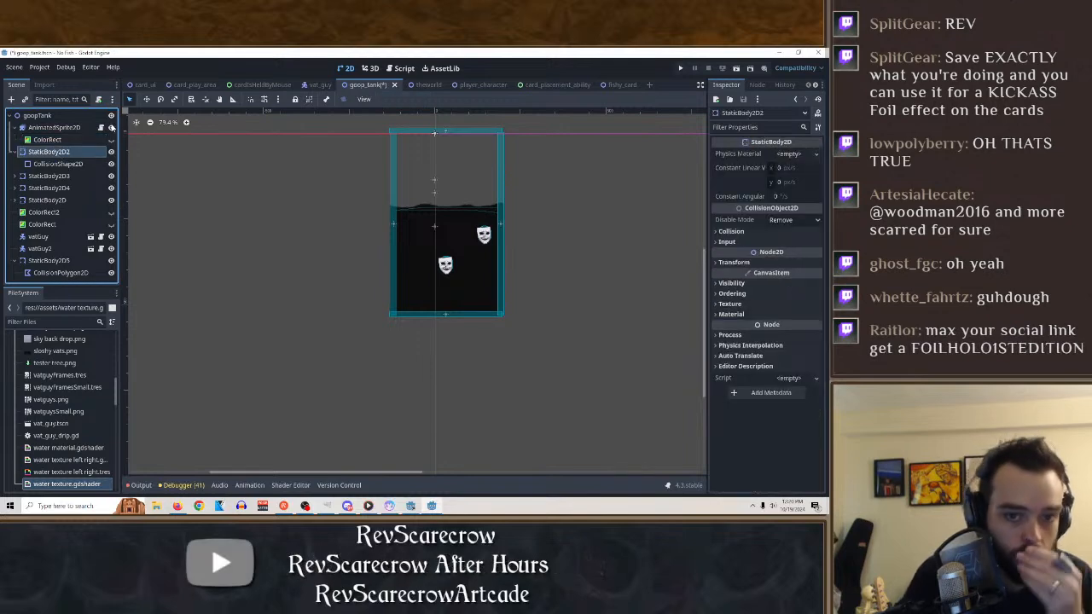
{"action": "left_click", "coordinate": [57, 127]}
{"action": "left_click", "coordinate": [47, 140]}
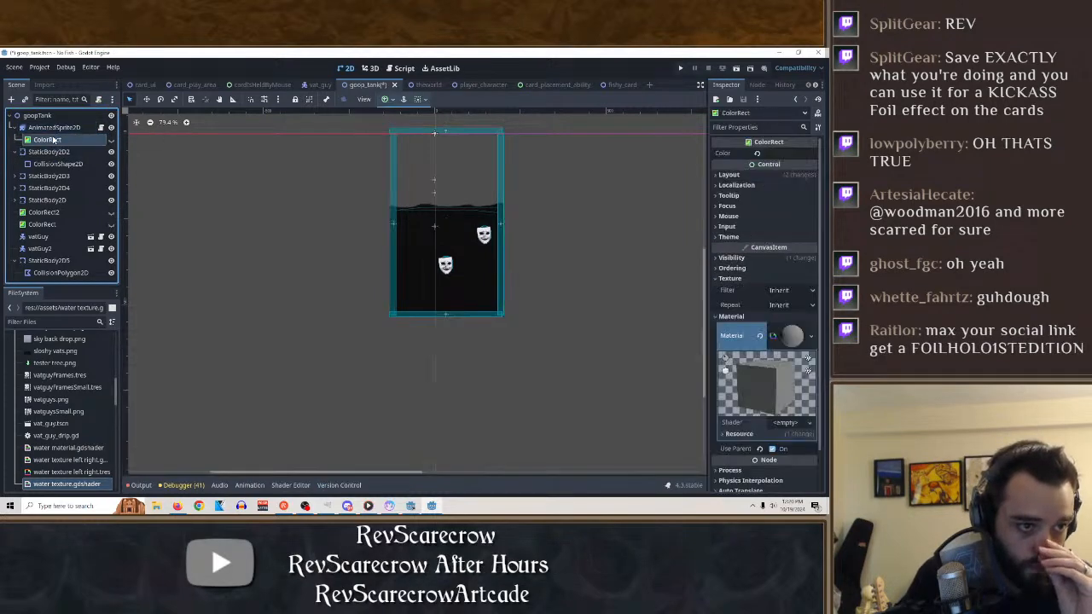
{"action": "right_click", "coordinate": [53, 140]}
{"action": "left_click", "coordinate": [55, 128]}
{"action": "left_click", "coordinate": [55, 128]}
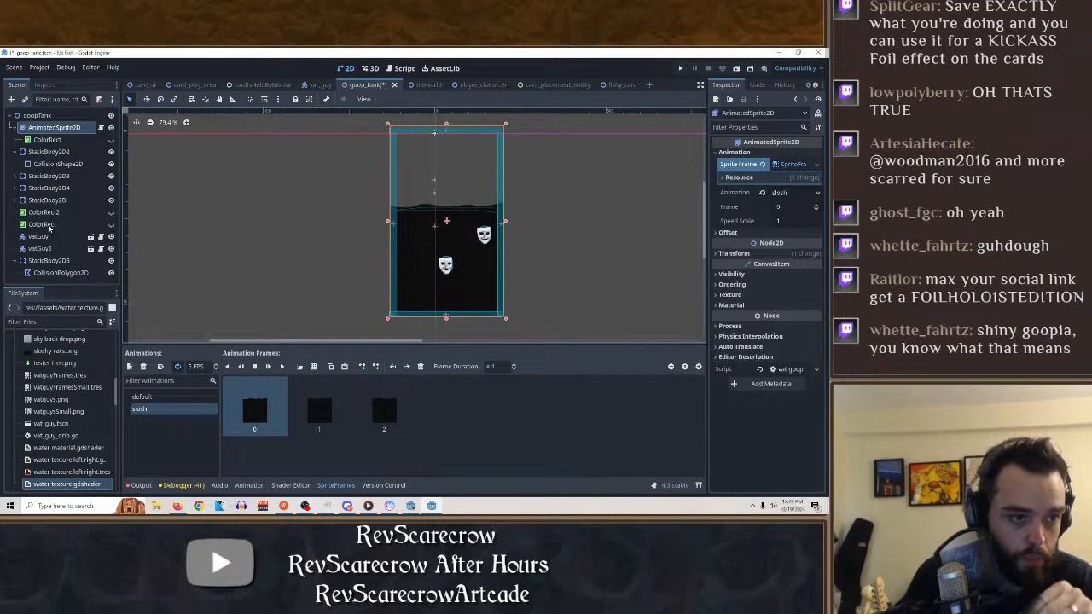
{"action": "left_click", "coordinate": [48, 201]}
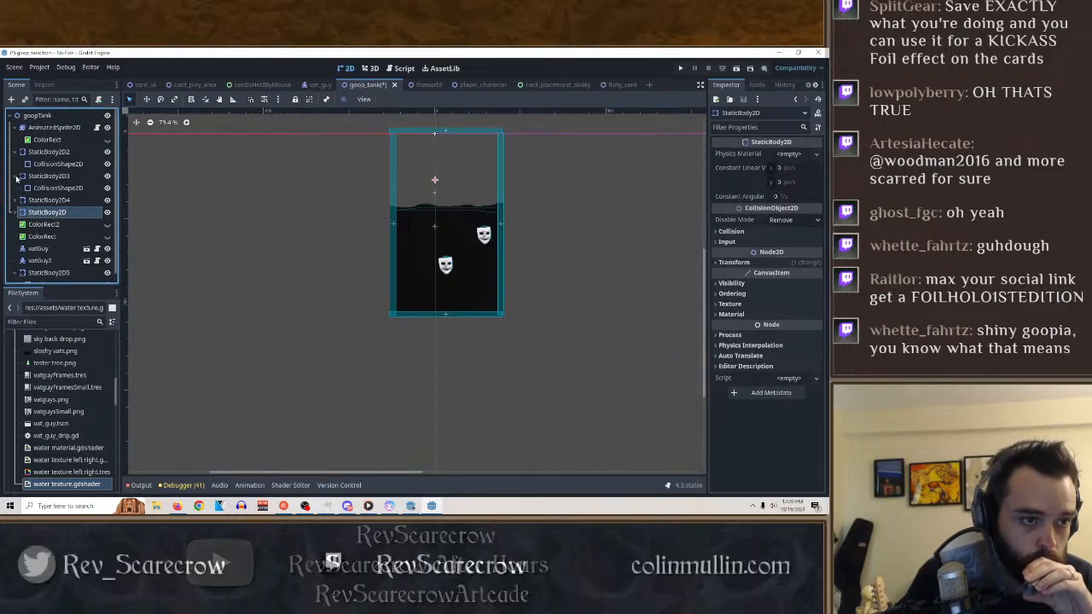
{"action": "left_click", "coordinate": [50, 176]}
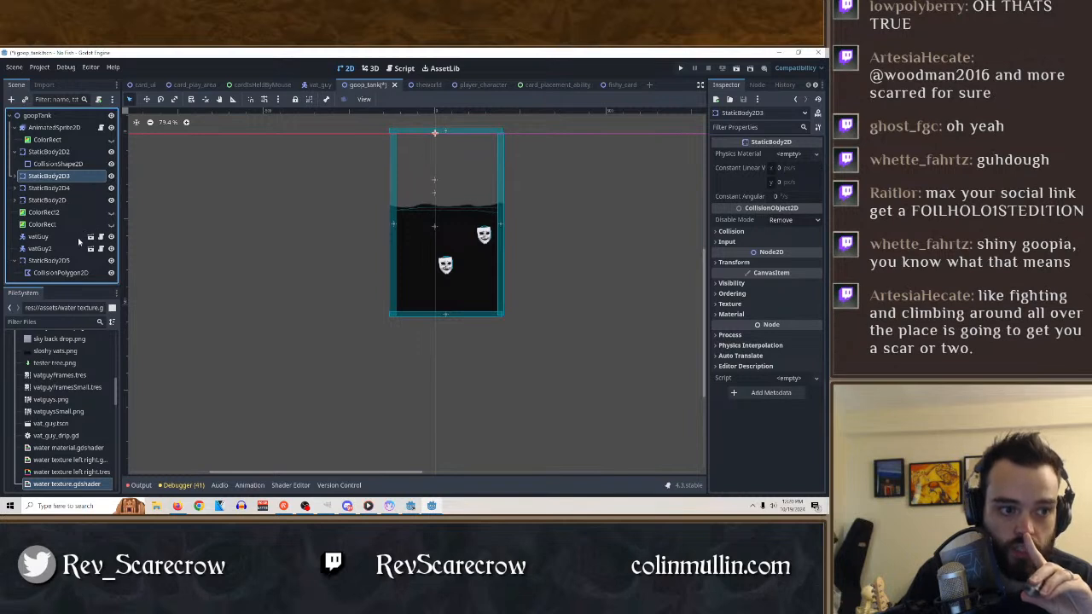
{"action": "left_click", "coordinate": [72, 261]}
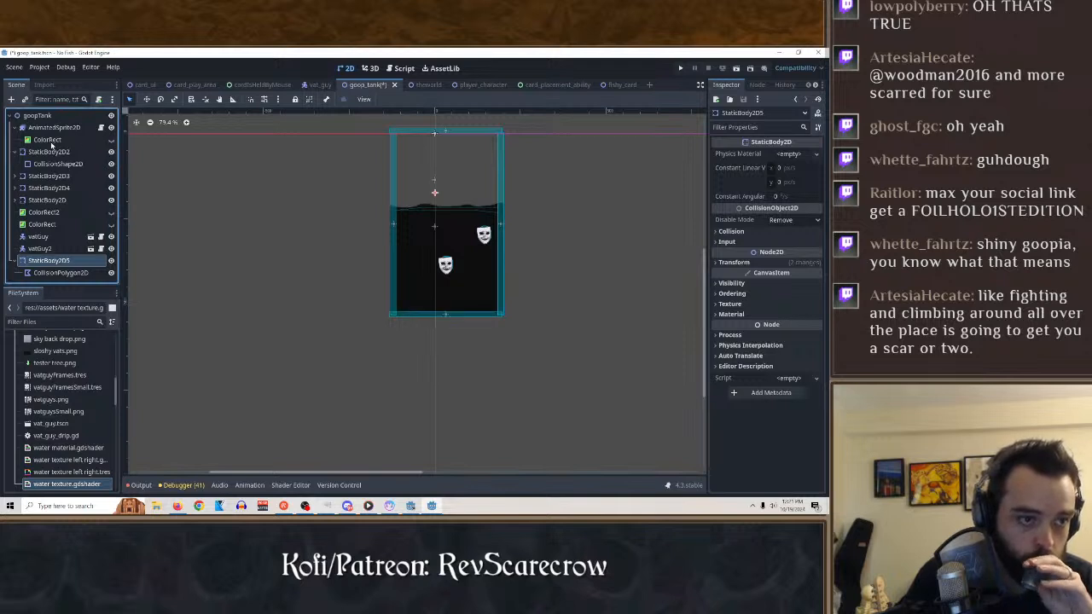
{"action": "left_click", "coordinate": [48, 140]}
{"action": "left_click", "coordinate": [36, 117]}
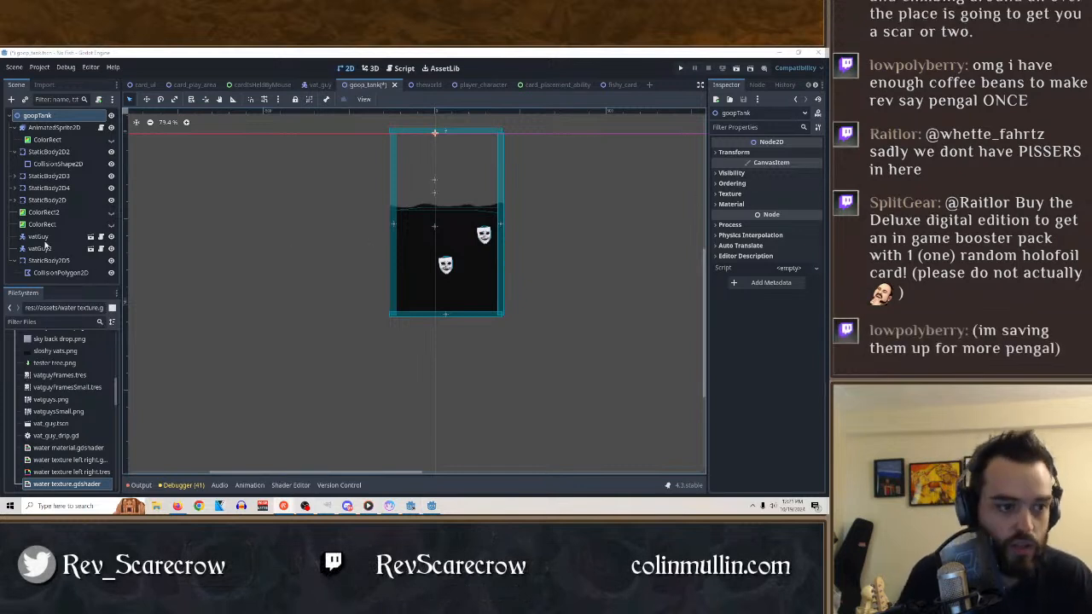
Toggle the visibility of ColorRect2, the ColorRect under the root and the AnimatedSprite2D to identify what each one draws.
{"action": "left_click", "coordinate": [52, 212]}
{"action": "left_click", "coordinate": [110, 212]}
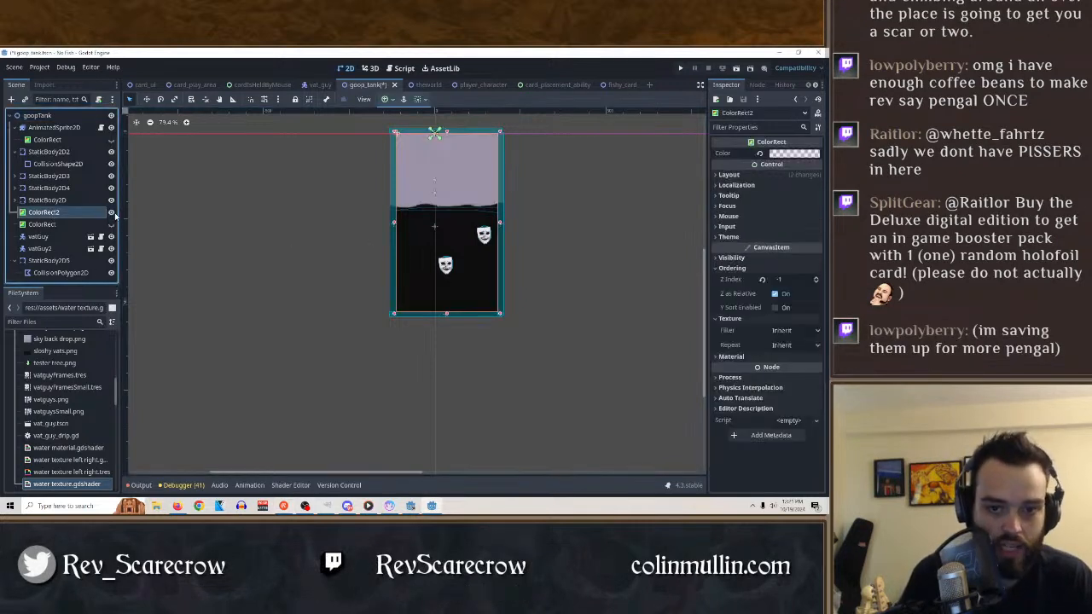
{"action": "left_click", "coordinate": [110, 212]}
{"action": "left_click", "coordinate": [110, 224]}
{"action": "left_click", "coordinate": [111, 224]}
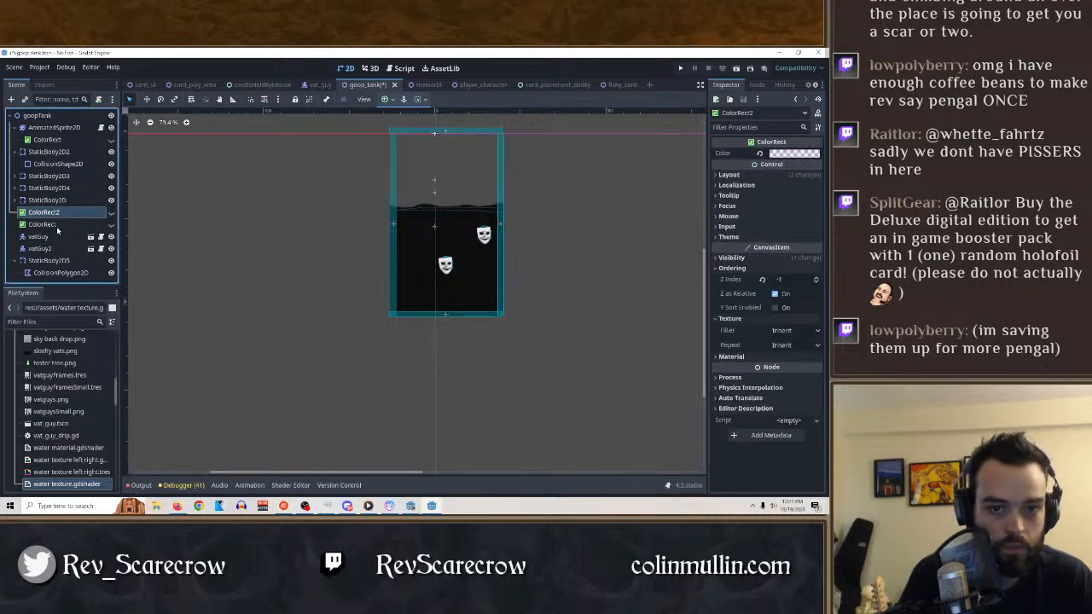
{"action": "left_click", "coordinate": [57, 163]}
{"action": "left_click", "coordinate": [48, 152]}
{"action": "left_click", "coordinate": [48, 139]}
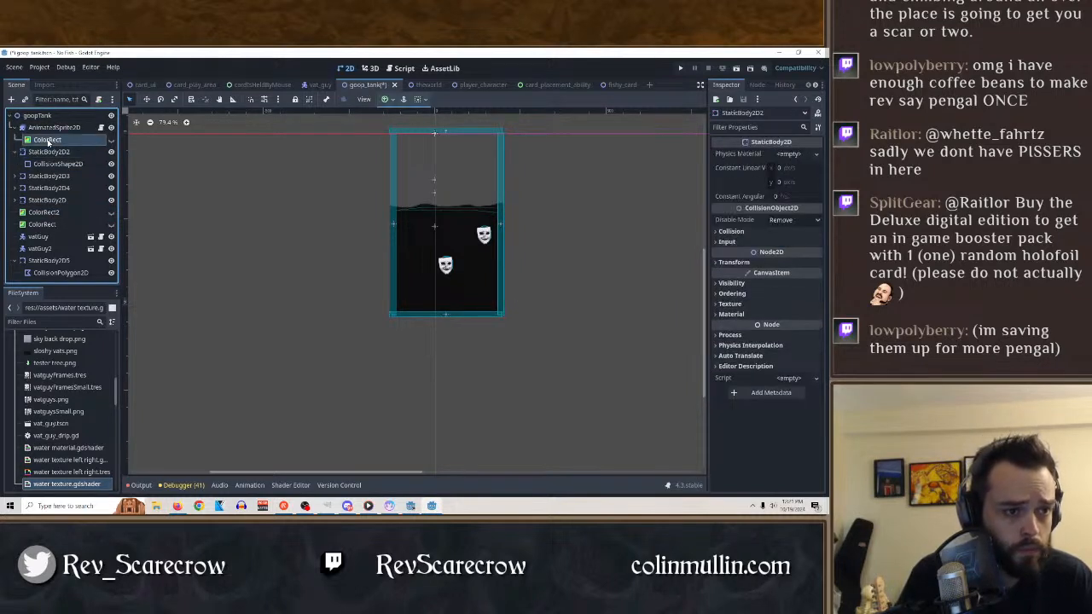
{"action": "left_click", "coordinate": [110, 127]}
{"action": "left_click", "coordinate": [110, 127]}
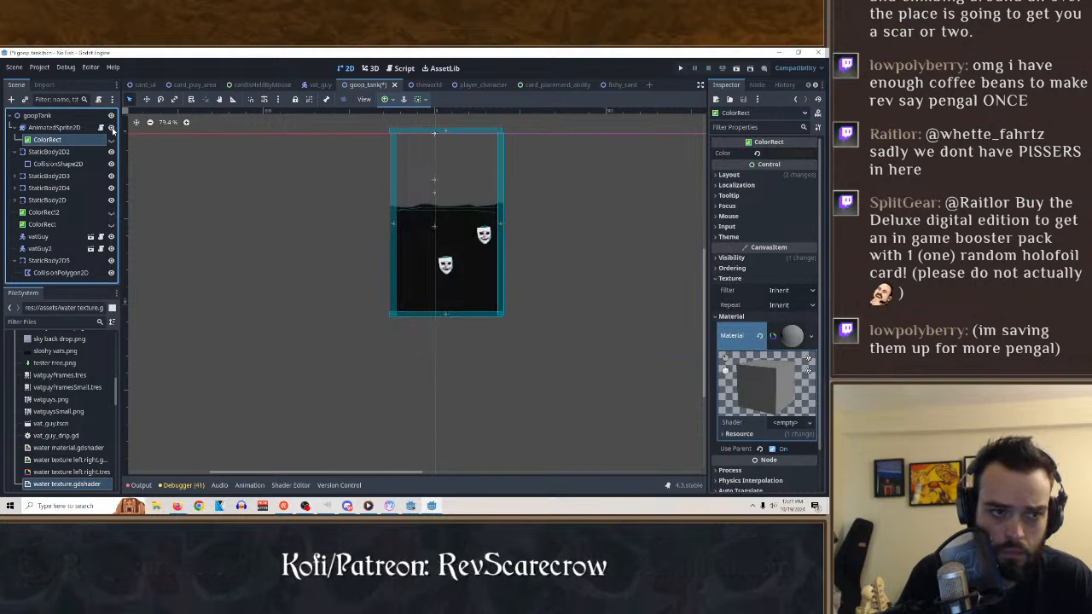
Try to load shiny.tres from the assets folder as the AnimatedSprite2D's material.
{"action": "left_click", "coordinate": [57, 128]}
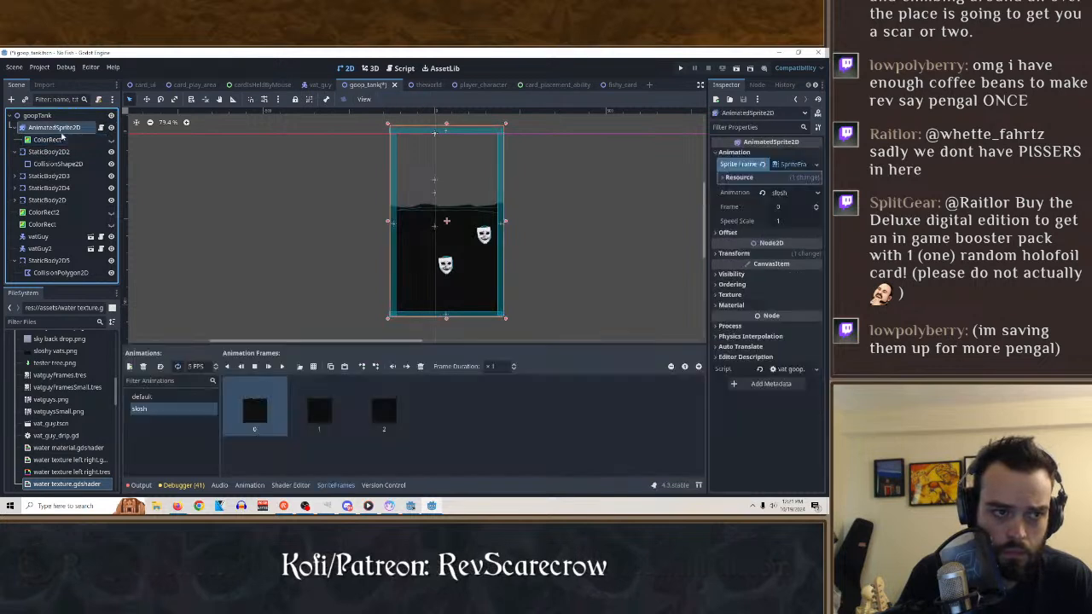
{"action": "left_click", "coordinate": [317, 411]}
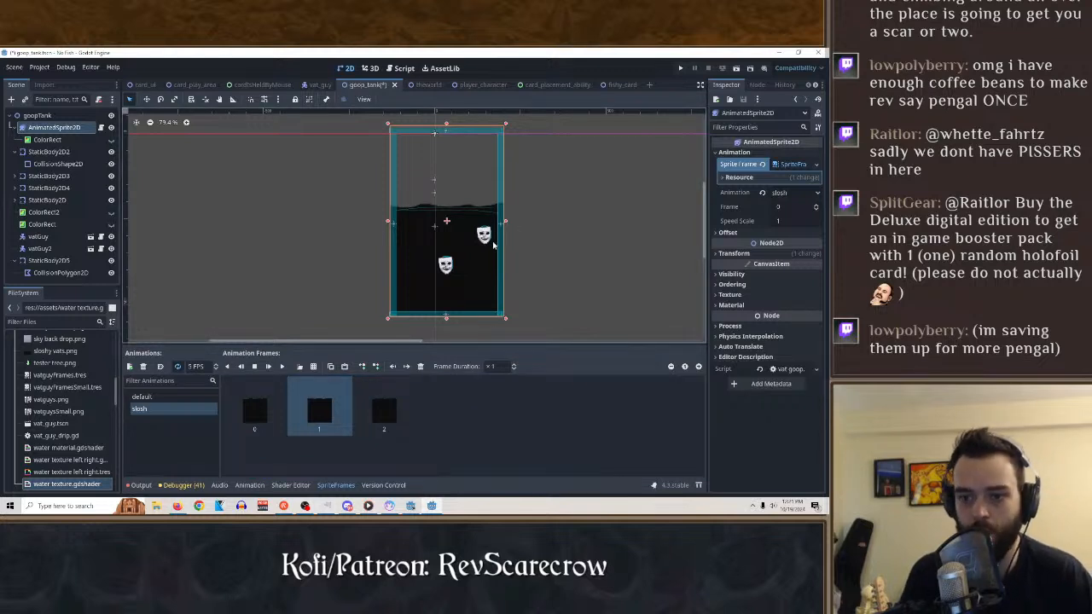
{"action": "left_click", "coordinate": [793, 304]}
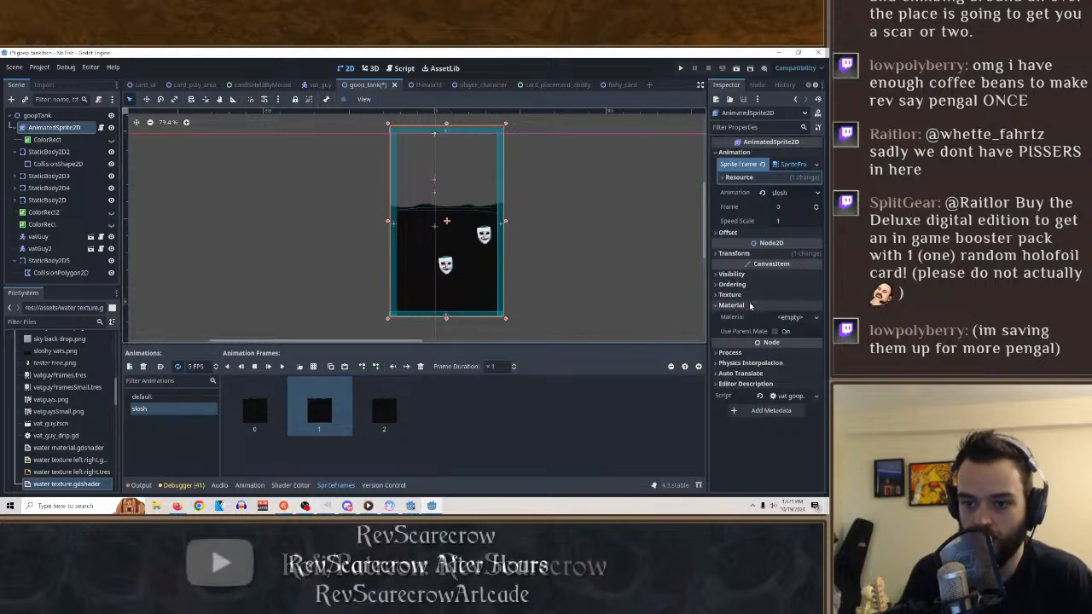
{"action": "left_click", "coordinate": [811, 316]}
{"action": "left_click", "coordinate": [768, 365]}
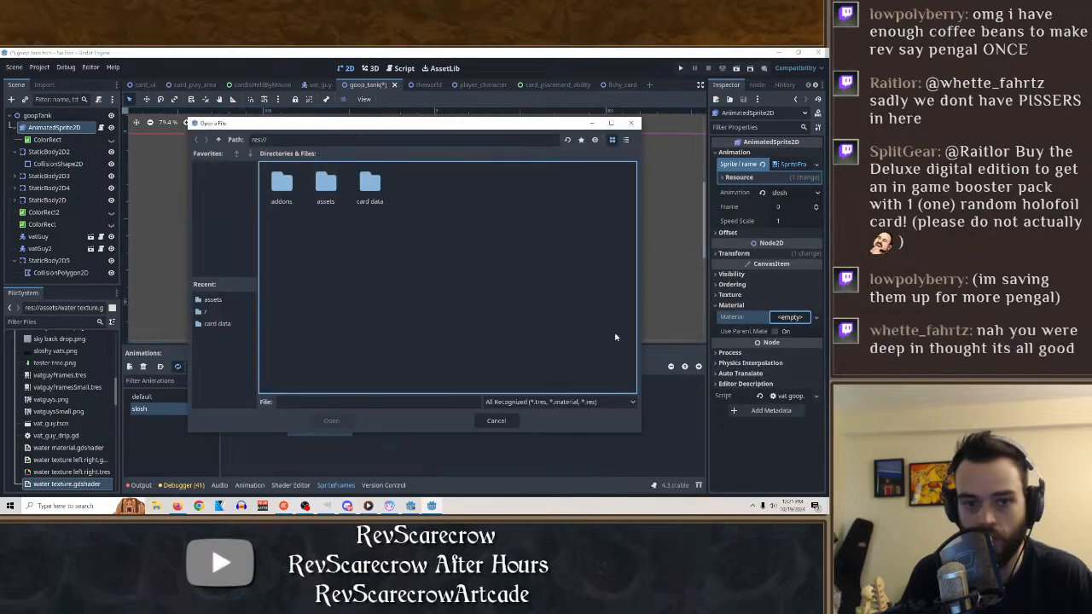
{"action": "double_click", "coordinate": [326, 186]}
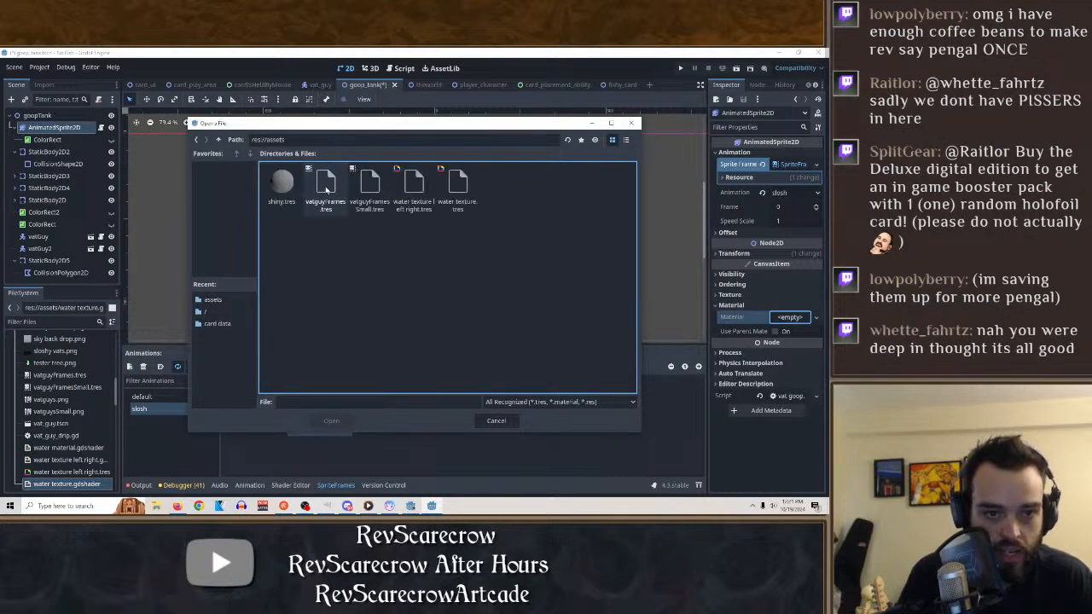
{"action": "left_click", "coordinate": [286, 190]}
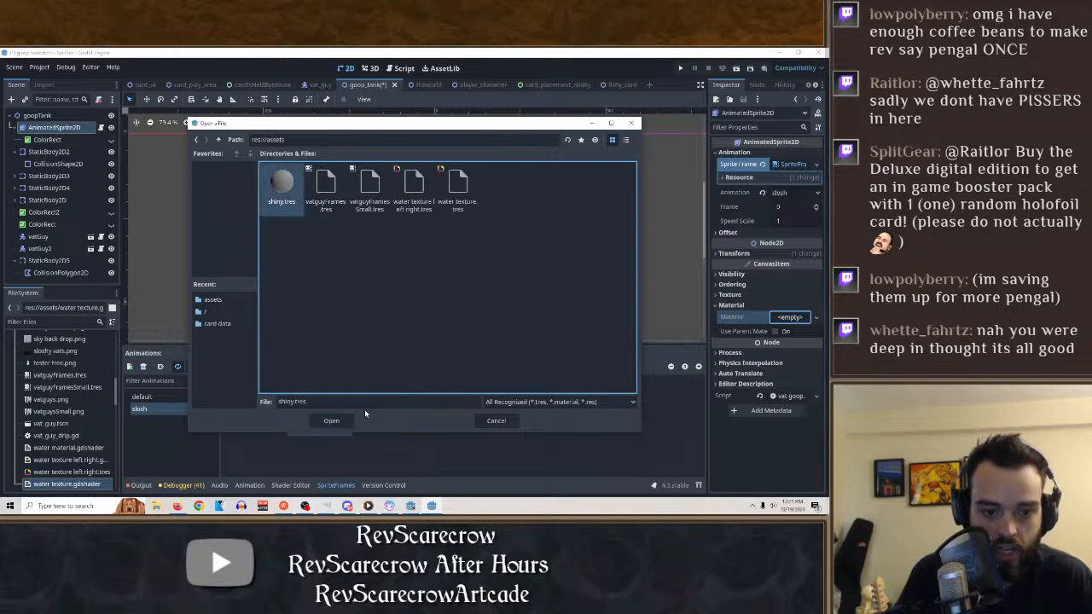
{"action": "left_click", "coordinate": [329, 420]}
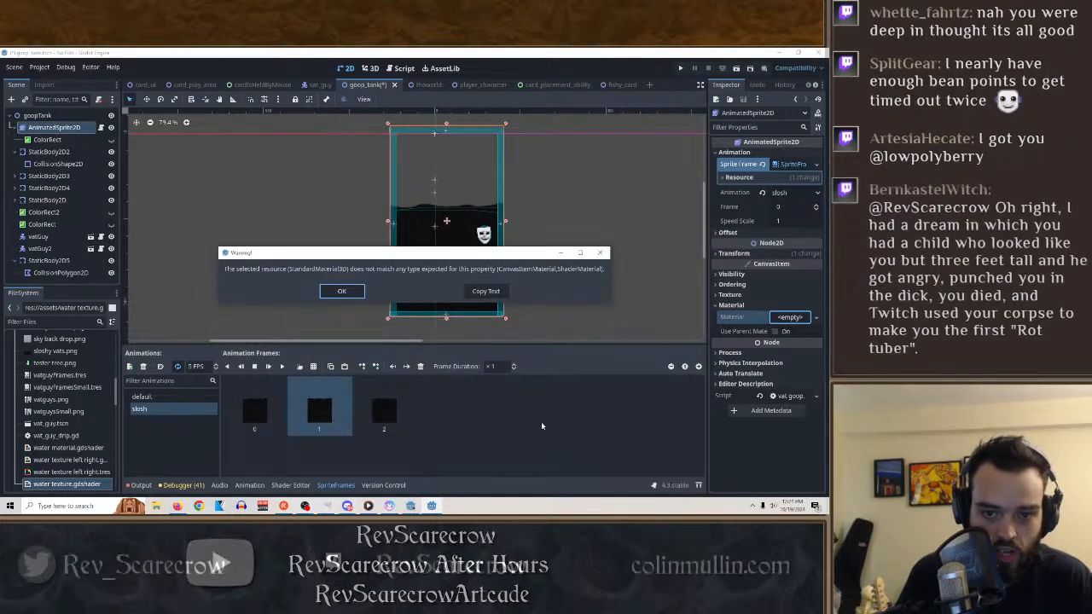
{"action": "left_click", "coordinate": [600, 252]}
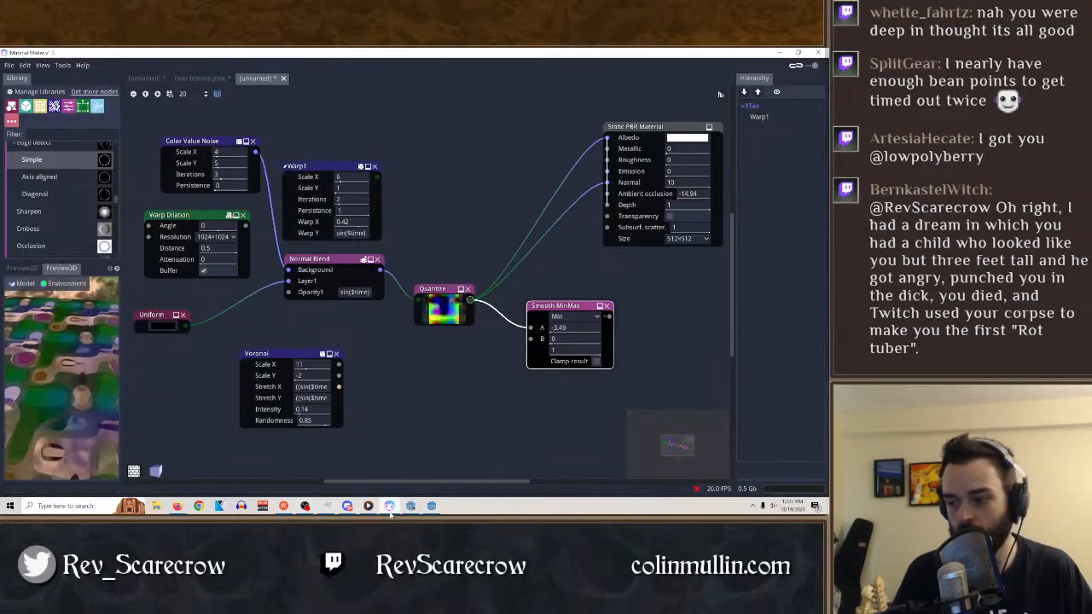
Switch to Material Maker and export the material as Godot 4 Standard to the assets folder, overwriting shiny.tres.
{"action": "left_click", "coordinate": [390, 506]}
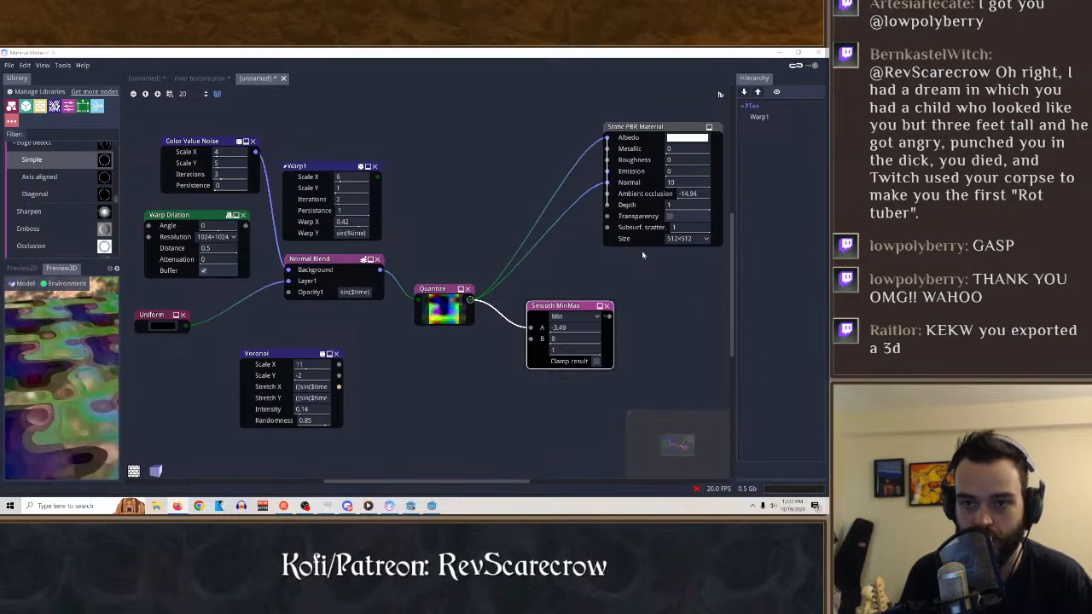
{"action": "left_click", "coordinate": [8, 65]}
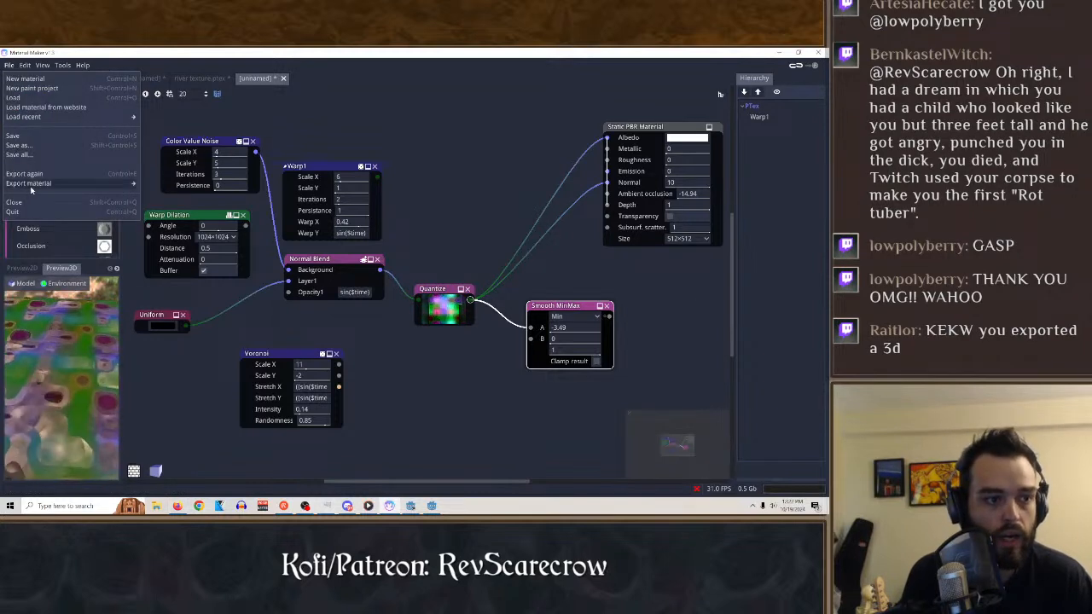
{"action": "mouse_move", "coordinate": [35, 186]}
{"action": "mouse_move", "coordinate": [153, 194]}
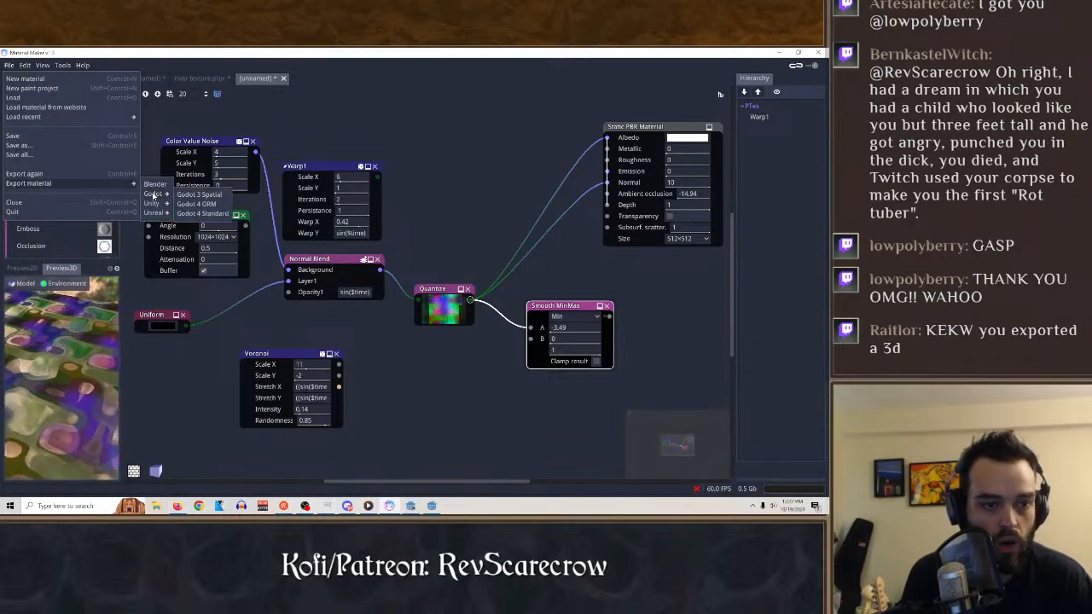
{"action": "left_click", "coordinate": [203, 214]}
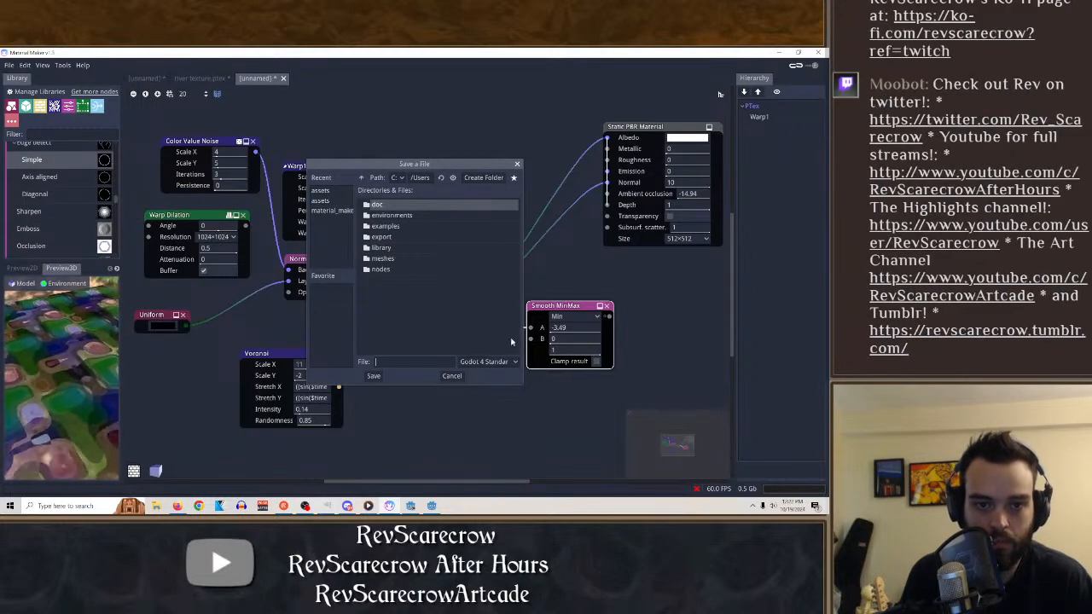
{"action": "left_click", "coordinate": [326, 201]}
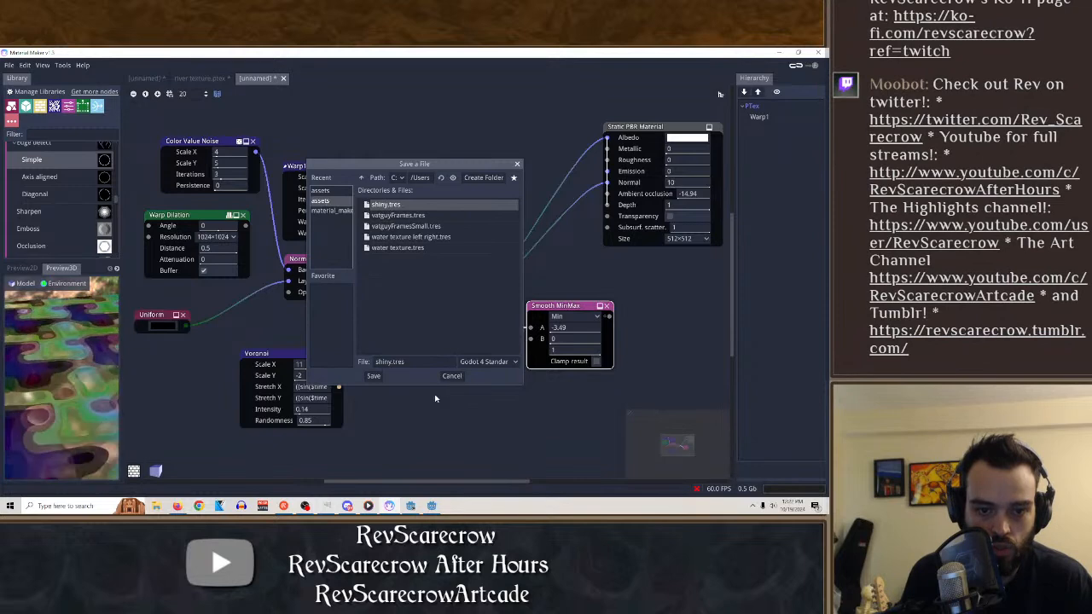
{"action": "left_click", "coordinate": [373, 375]}
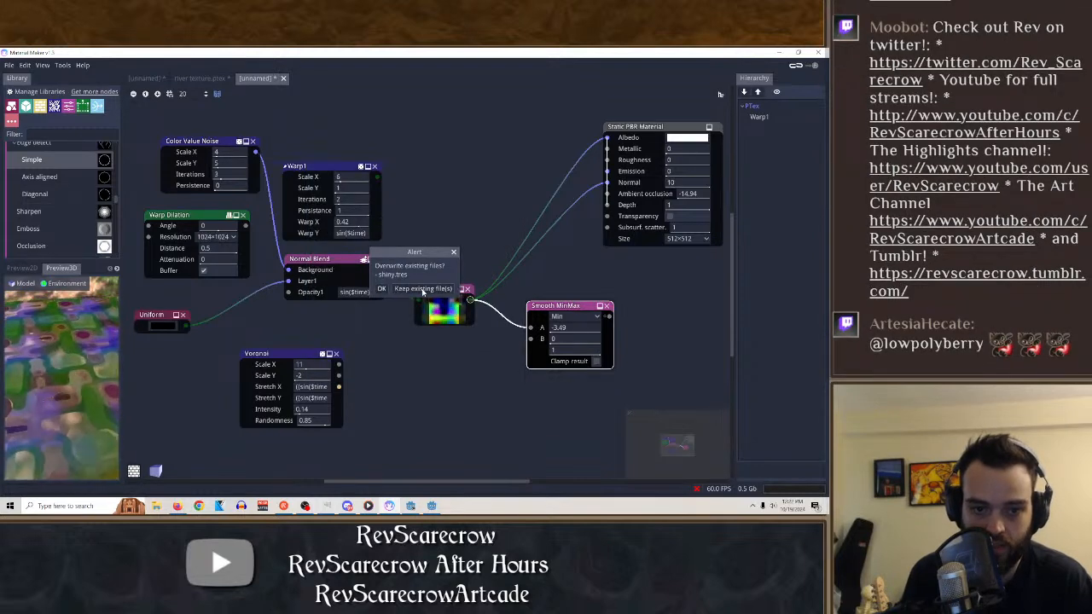
{"action": "left_click", "coordinate": [383, 289]}
Switch to Godot and try to load the re-exported shiny.tres as the AnimatedSprite2D's material.
{"action": "left_click", "coordinate": [432, 506]}
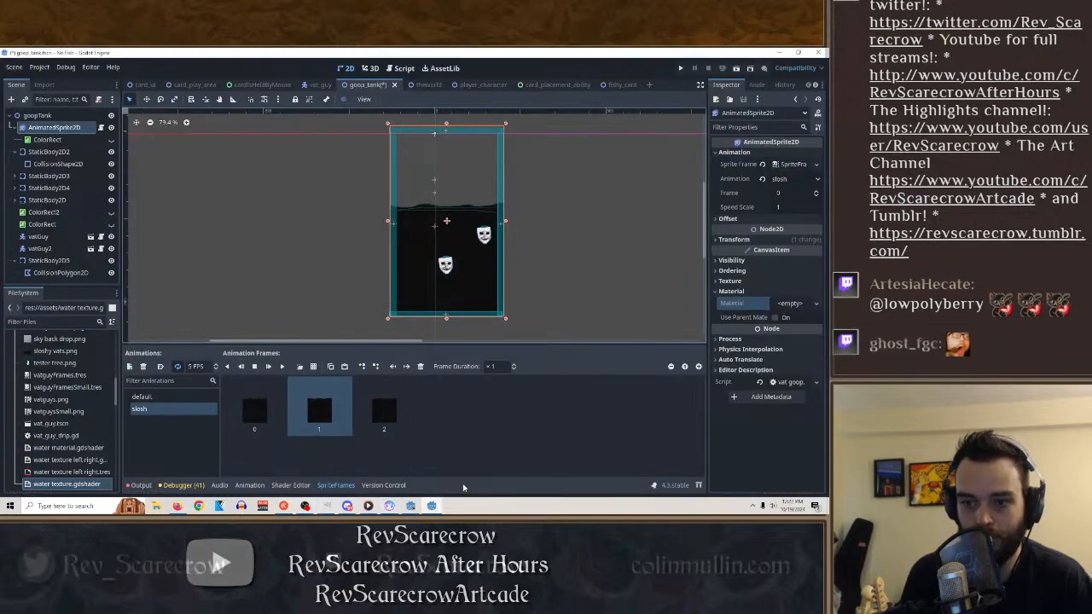
{"action": "left_click", "coordinate": [803, 305]}
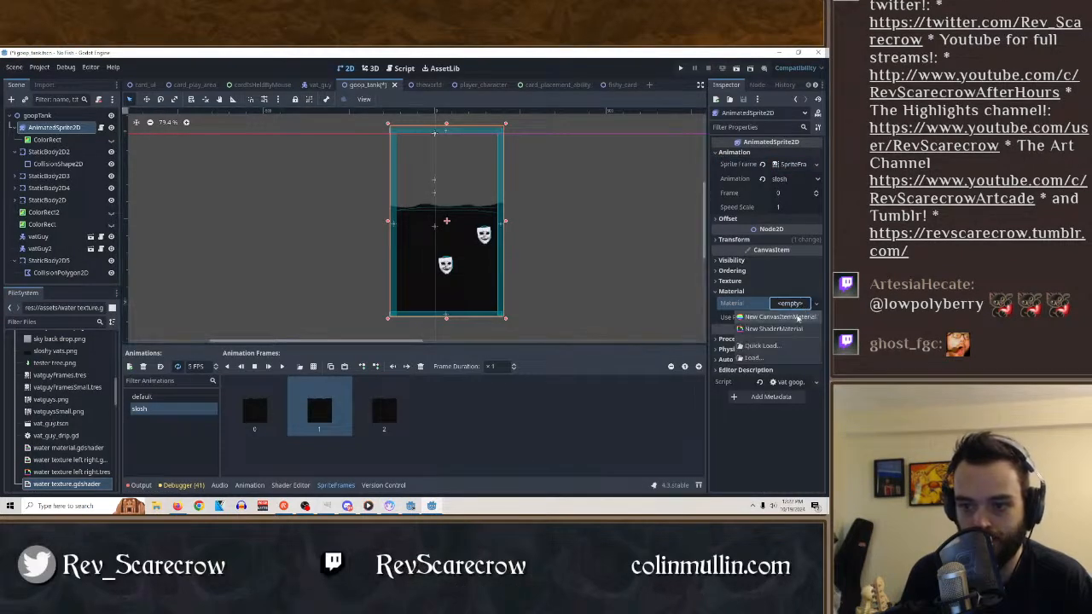
{"action": "left_click", "coordinate": [767, 358]}
{"action": "double_click", "coordinate": [284, 181]}
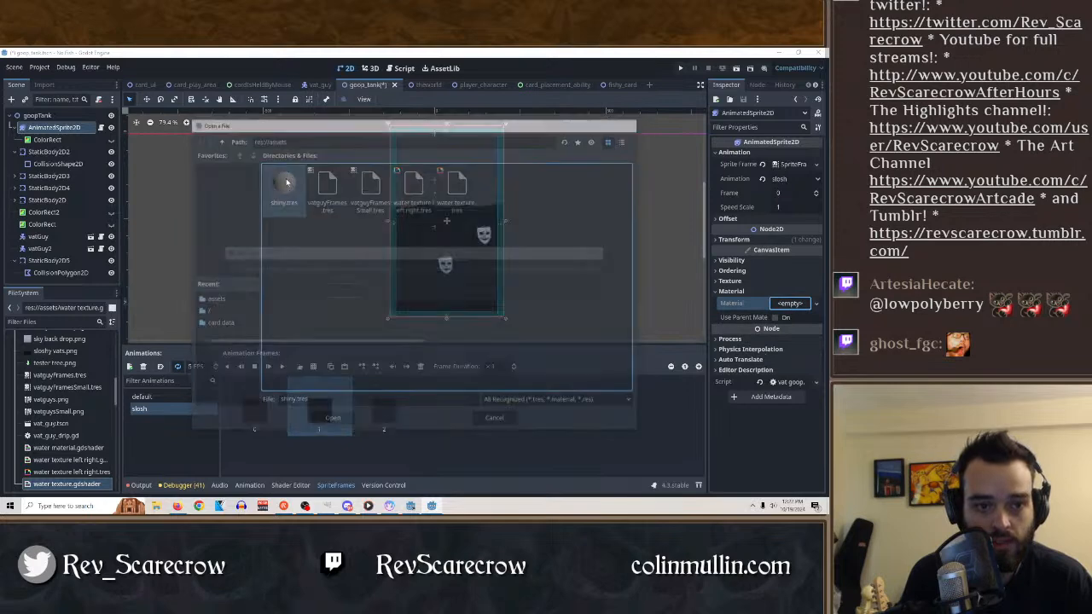
Switch to Material Maker and change the Static PBR Material output node to Dynamic Unlit Material.
{"action": "left_click", "coordinate": [389, 509]}
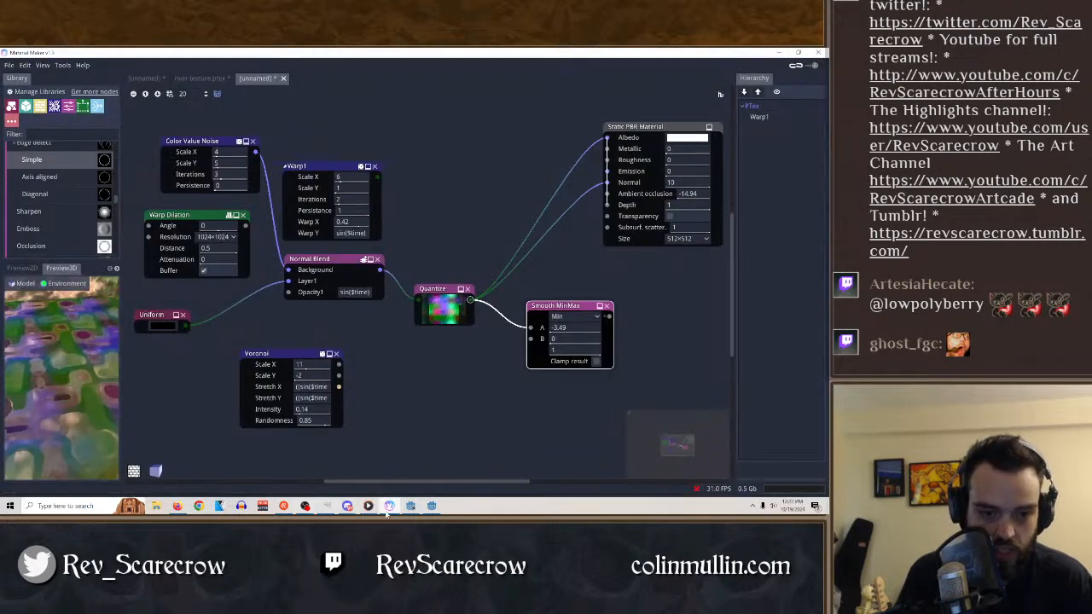
{"action": "left_click", "coordinate": [8, 65]}
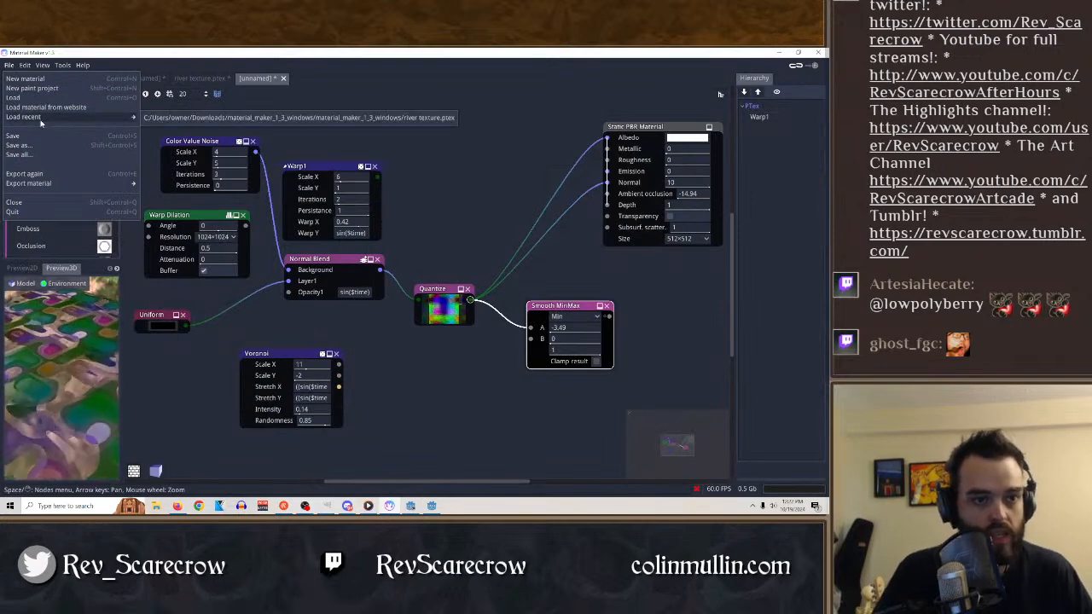
{"action": "mouse_move", "coordinate": [51, 183]}
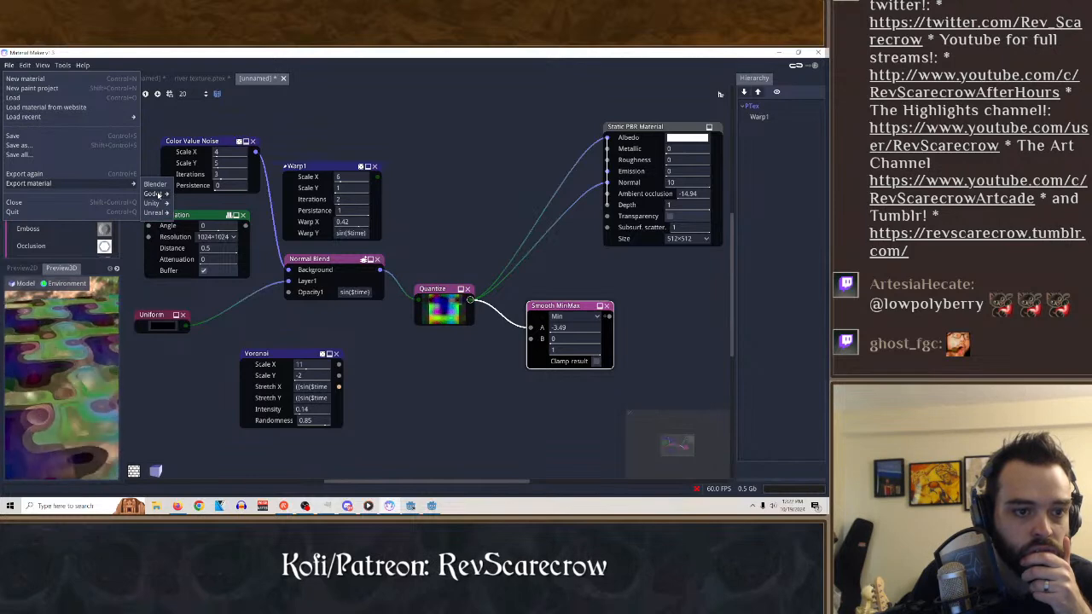
{"action": "mouse_move", "coordinate": [158, 196]}
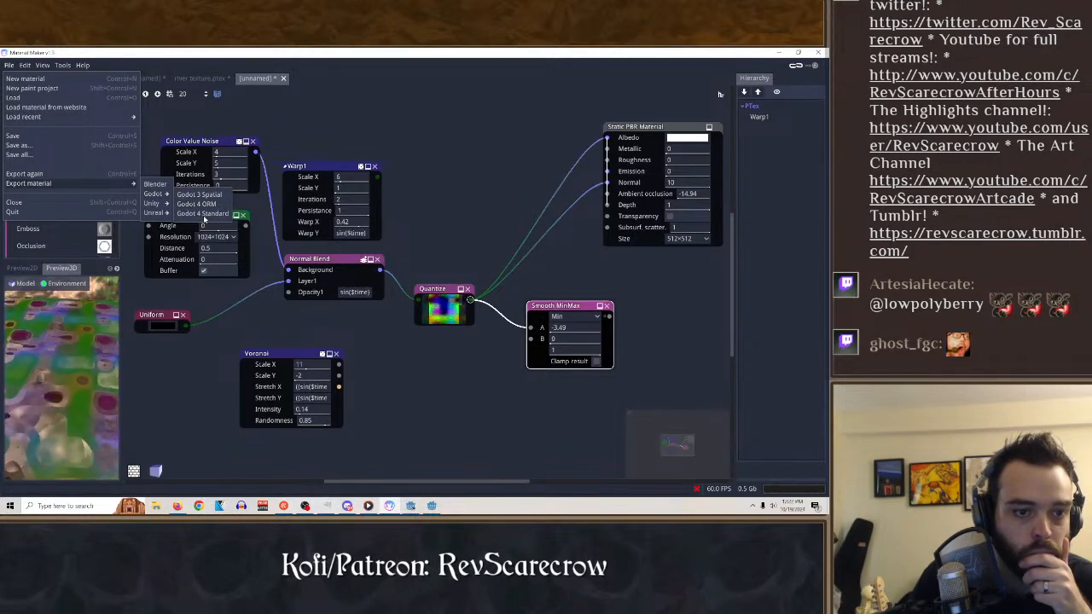
{"action": "left_click", "coordinate": [475, 183]}
{"action": "right_click", "coordinate": [654, 131]}
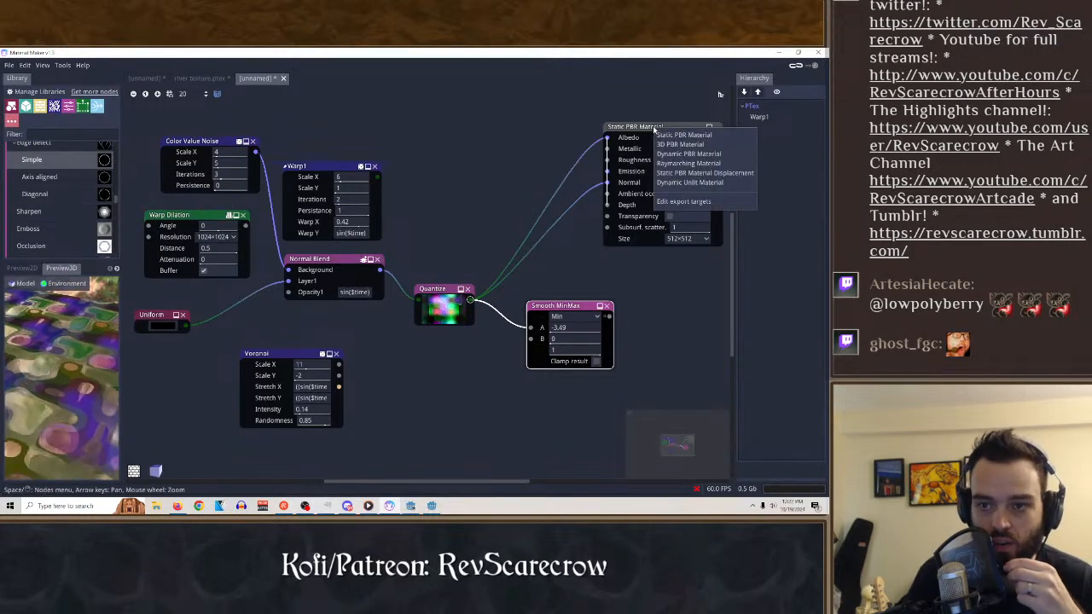
{"action": "left_click", "coordinate": [689, 182]}
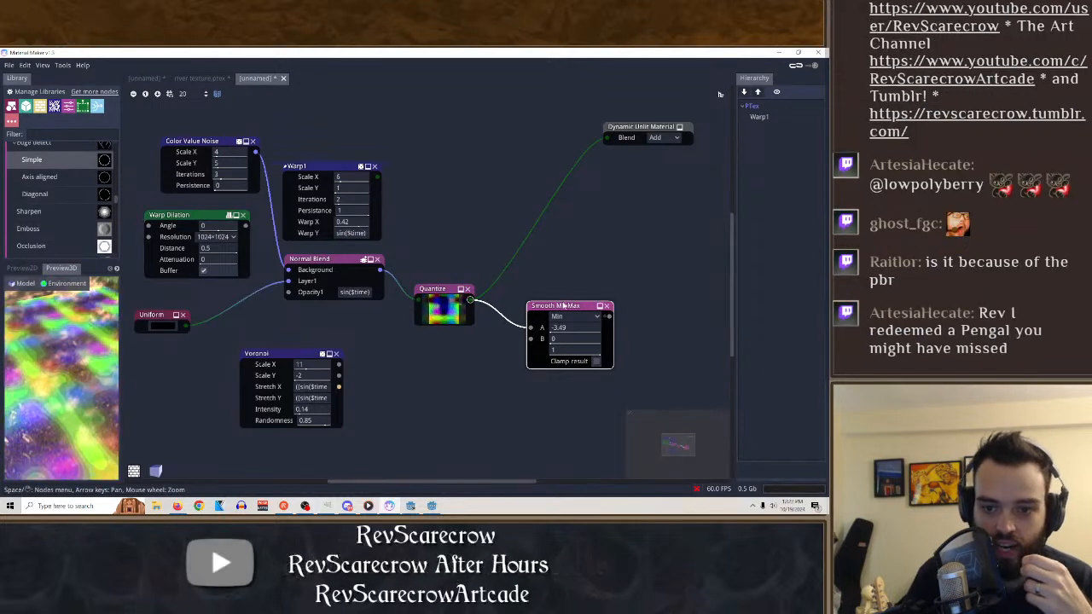
Move the Smooth MinMax node aside and set the Dynamic Unlit Material's blend mode to Mix.
{"action": "left_click_drag", "start_coordinate": [565, 303], "coordinate": [600, 282]}
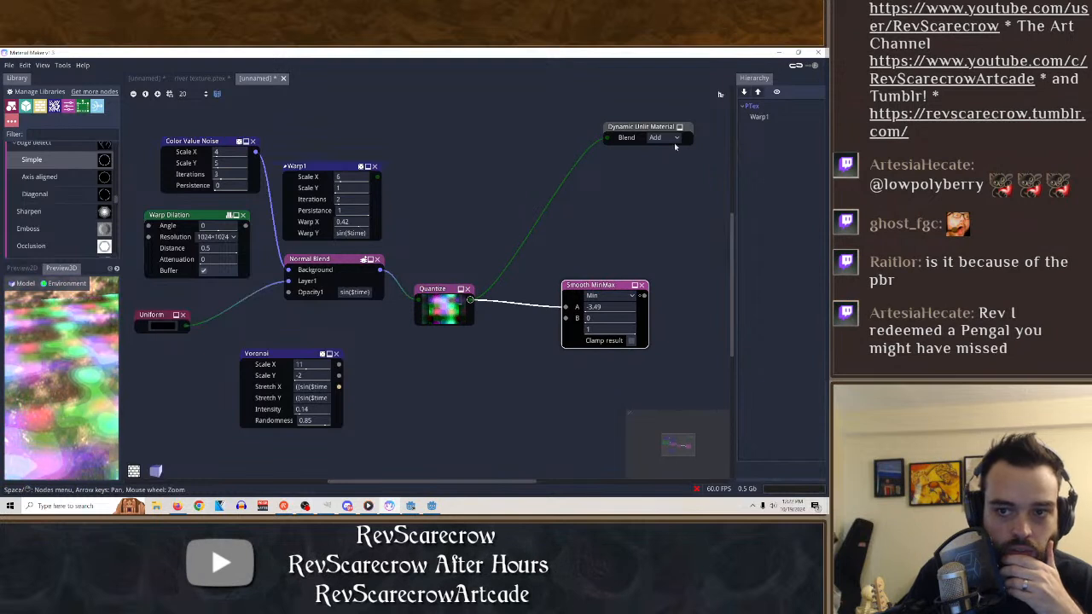
{"action": "left_click", "coordinate": [671, 139]}
{"action": "left_click", "coordinate": [665, 161]}
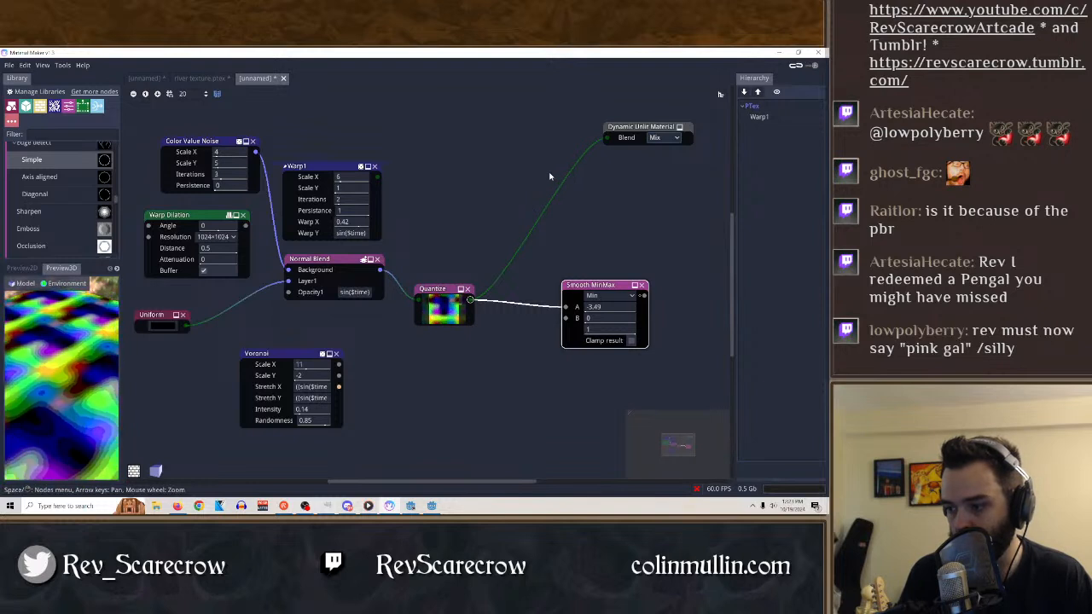
Export the unlit material for Godot as a CanvasItem material, overwriting shiny.tres in the assets folder.
{"action": "left_click", "coordinate": [9, 65]}
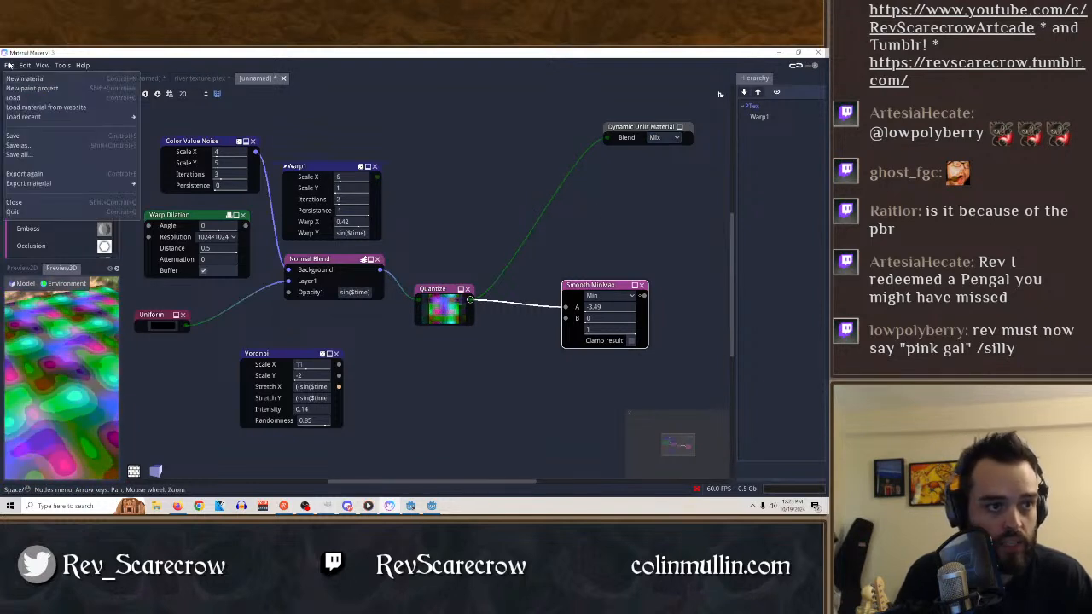
{"action": "mouse_move", "coordinate": [77, 184]}
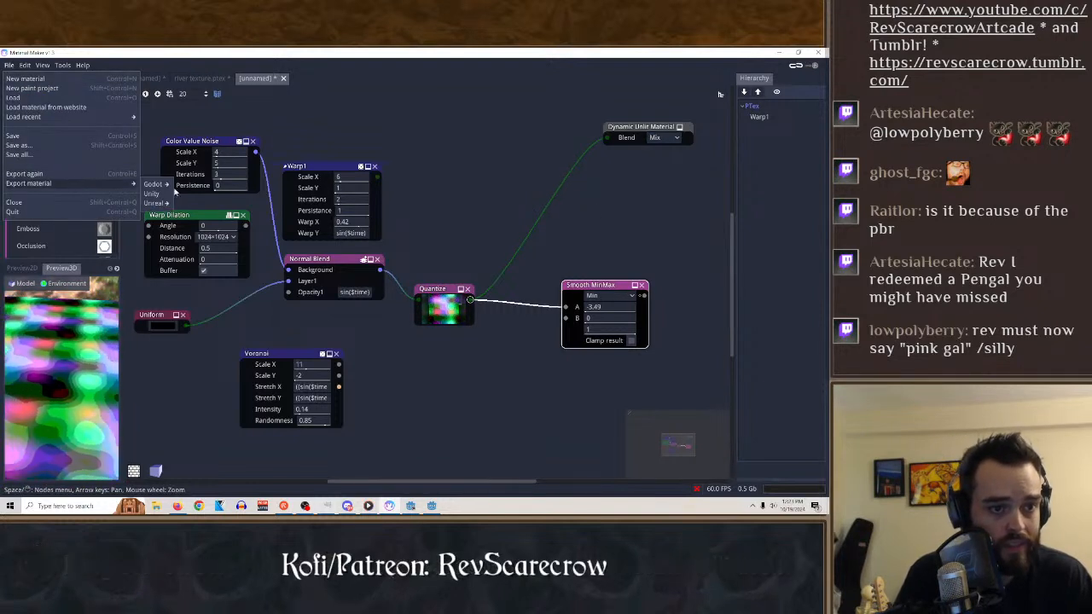
{"action": "left_click", "coordinate": [179, 185]}
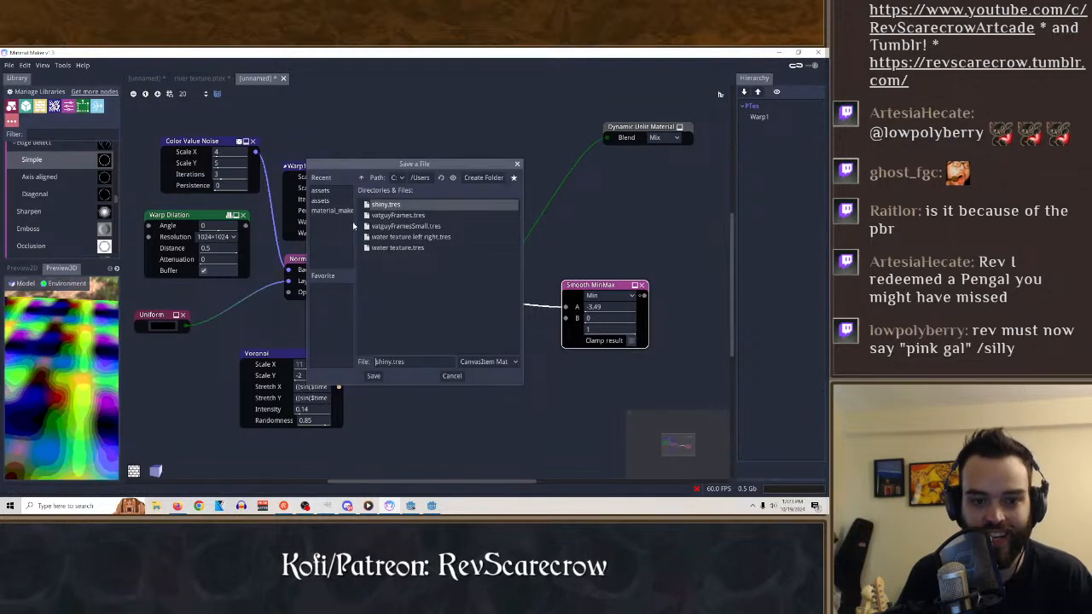
{"action": "left_click", "coordinate": [373, 378]}
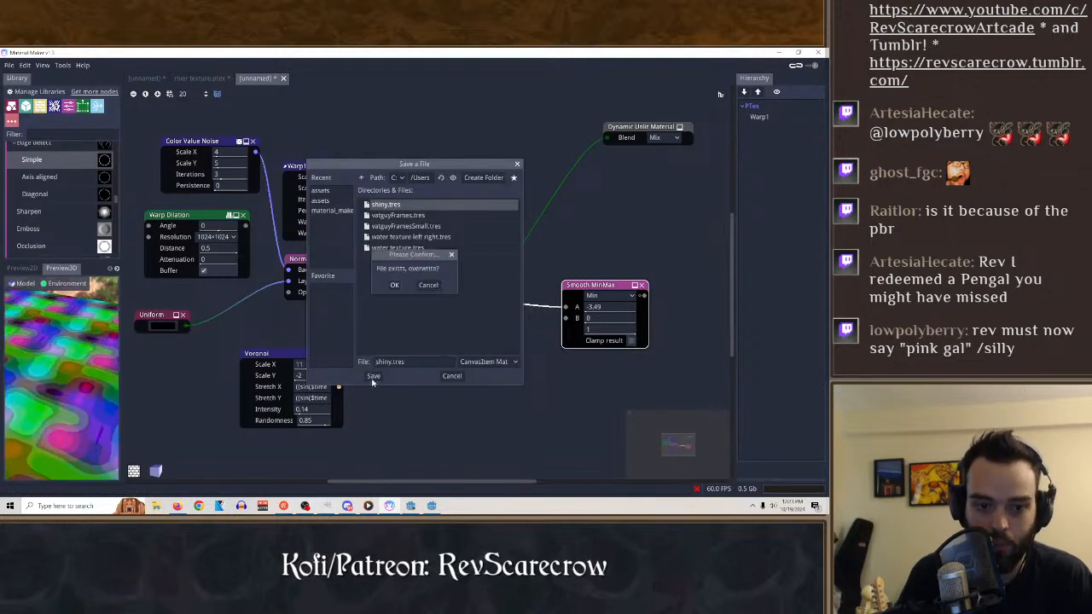
{"action": "left_click", "coordinate": [396, 286]}
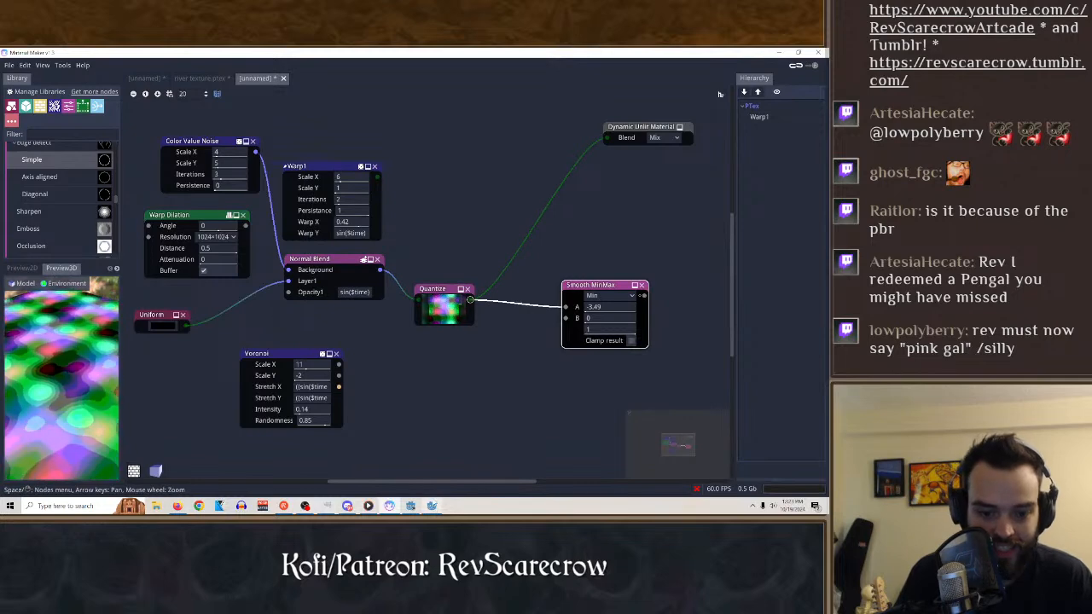
Switch to Godot, try shiny.tres as the AnimatedSprite2D's material and clear the material again.
{"action": "mouse_move", "coordinate": [431, 506]}
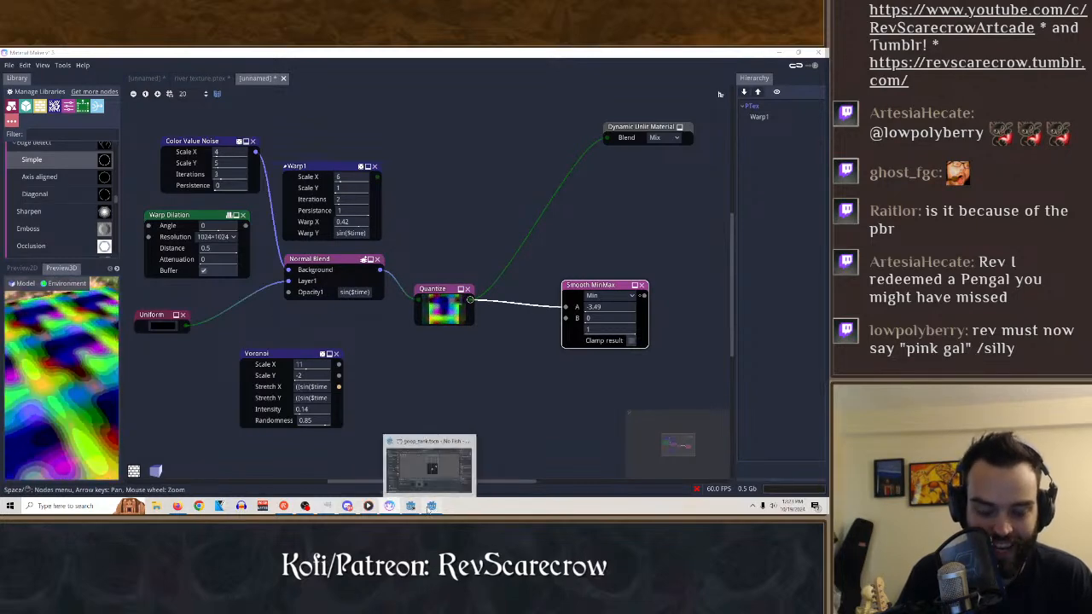
{"action": "left_click", "coordinate": [440, 465]}
{"action": "left_click", "coordinate": [600, 253]}
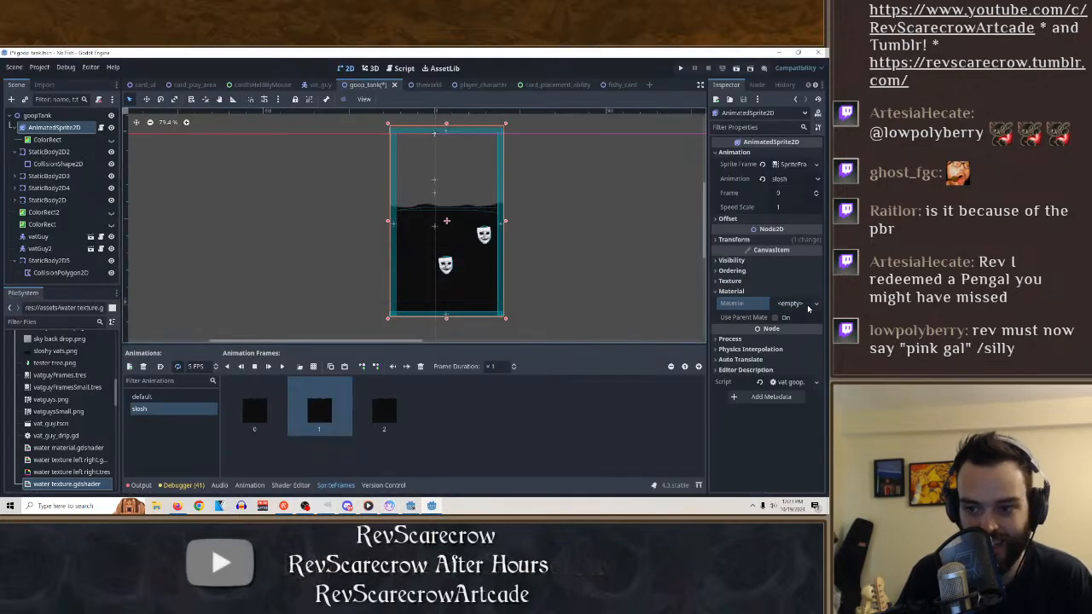
{"action": "left_click", "coordinate": [789, 302]}
{"action": "left_click", "coordinate": [772, 357]}
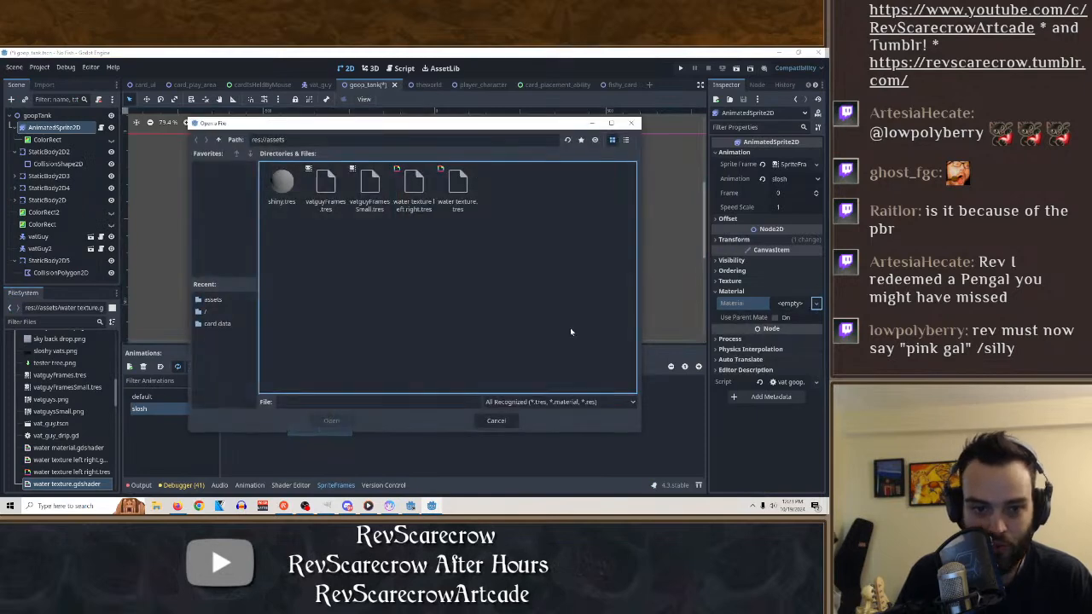
{"action": "double_click", "coordinate": [273, 184]}
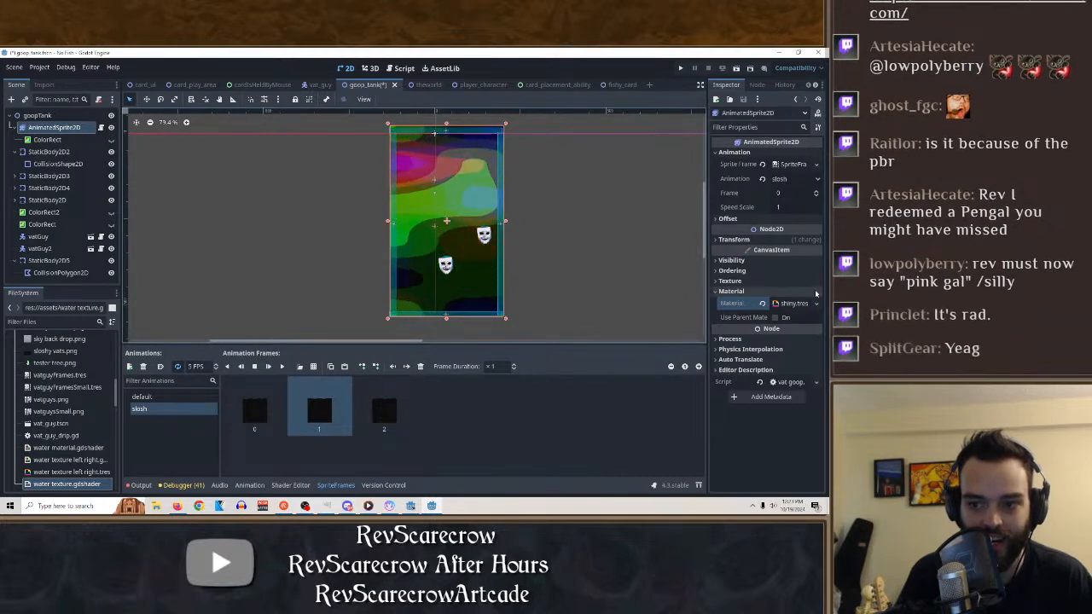
{"action": "left_click", "coordinate": [762, 303]}
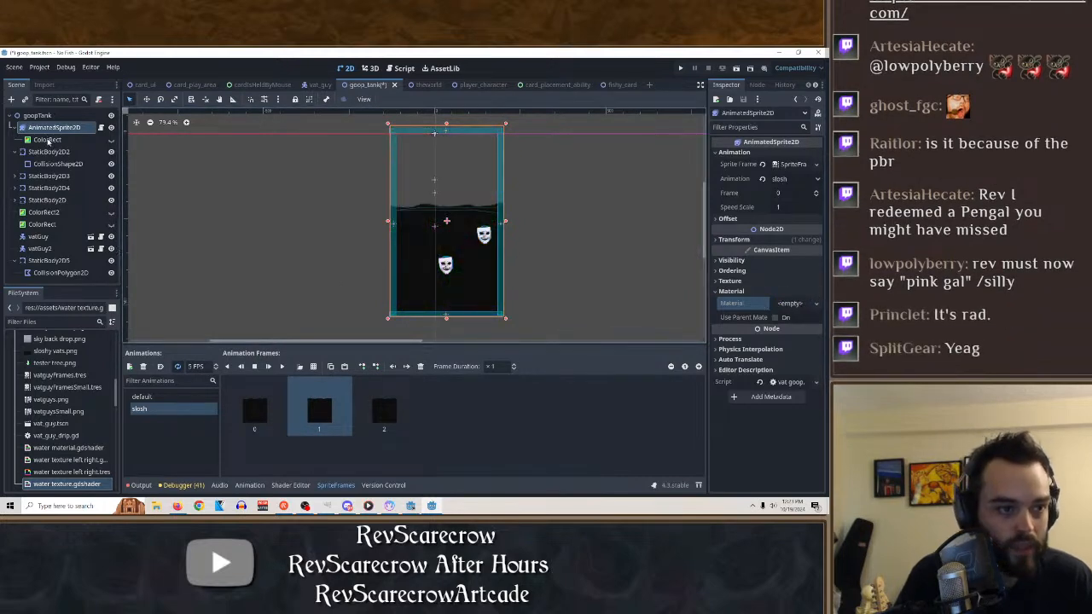
{"action": "left_click", "coordinate": [47, 139]}
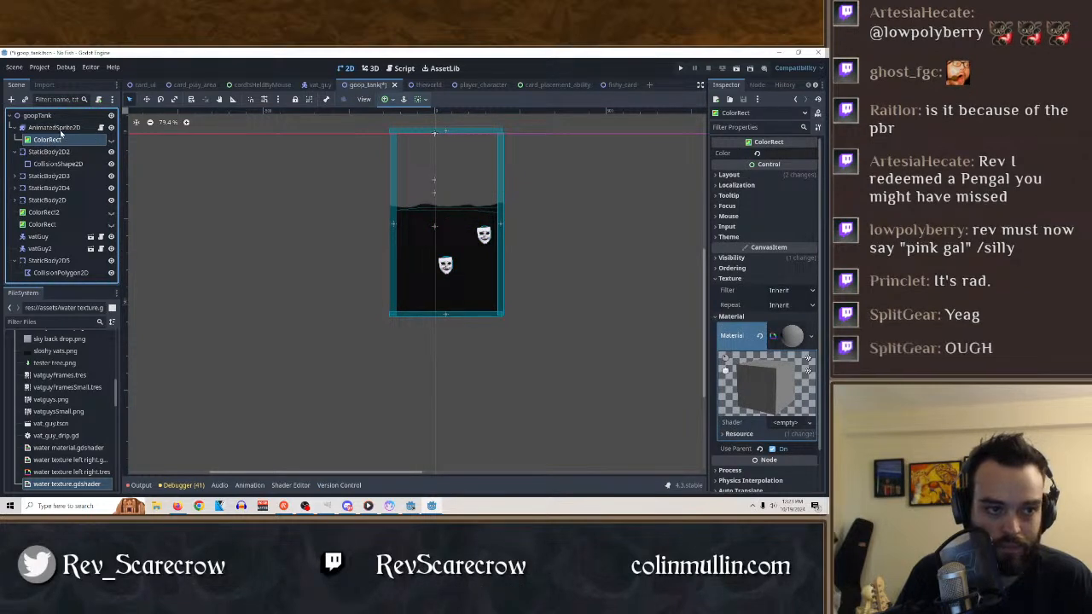
{"action": "right_click", "coordinate": [62, 129]}
{"action": "left_click", "coordinate": [81, 152]}
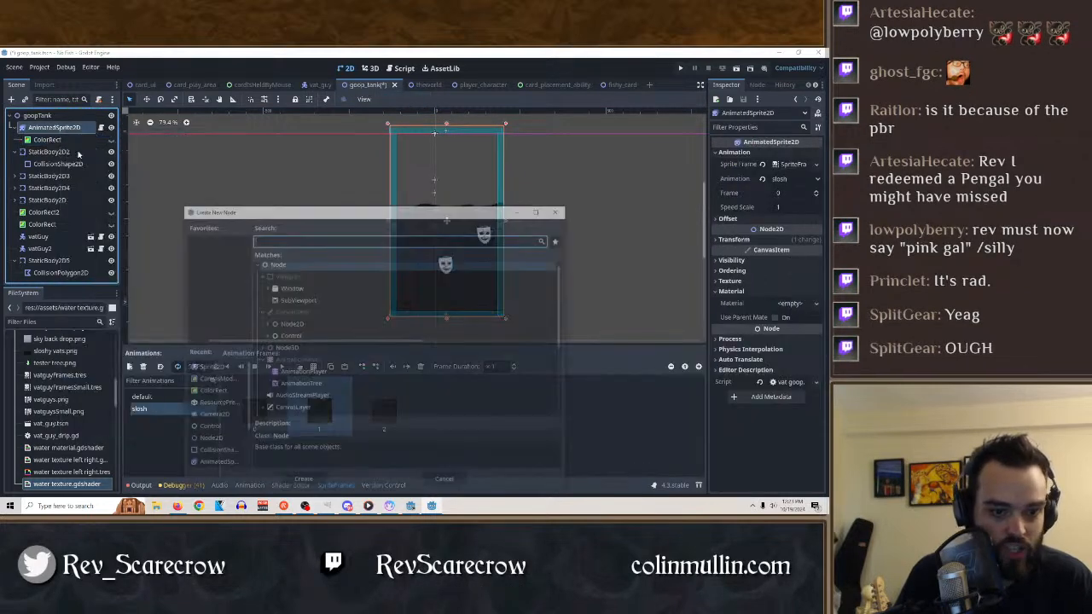
{"action": "scroll", "coordinate": [316, 329], "scroll_direction": "down", "scroll_amount": 3}
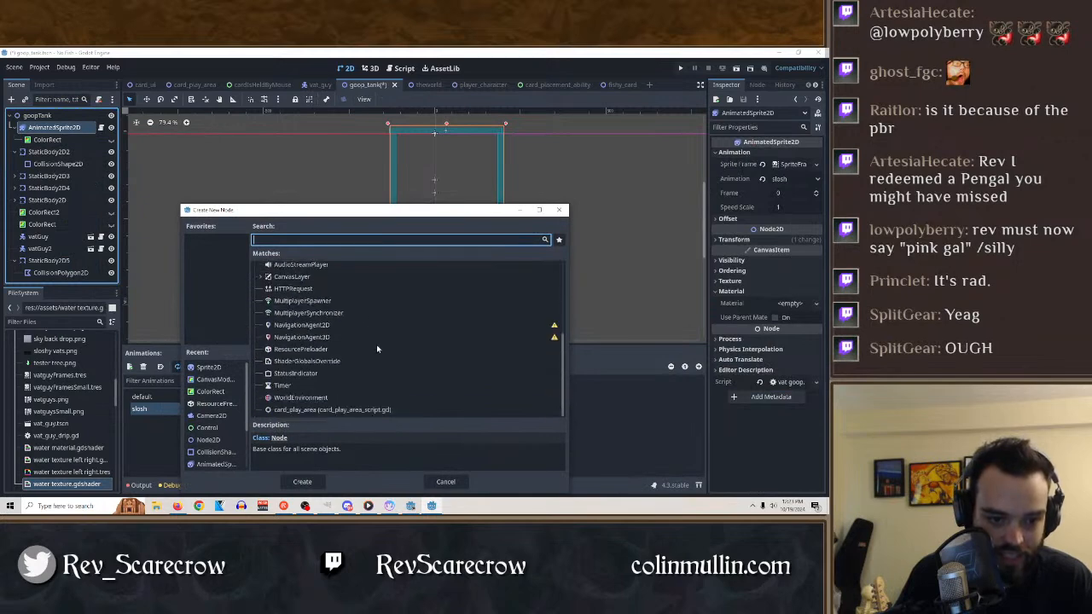
{"action": "scroll", "coordinate": [367, 350], "scroll_direction": "up", "scroll_amount": 3}
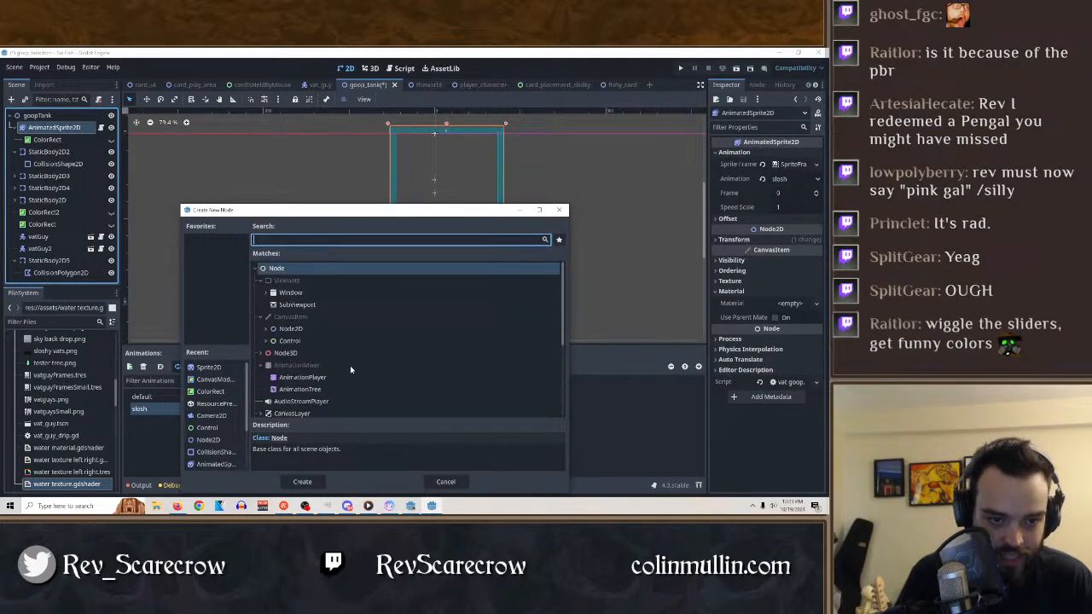
{"action": "left_click", "coordinate": [452, 481]}
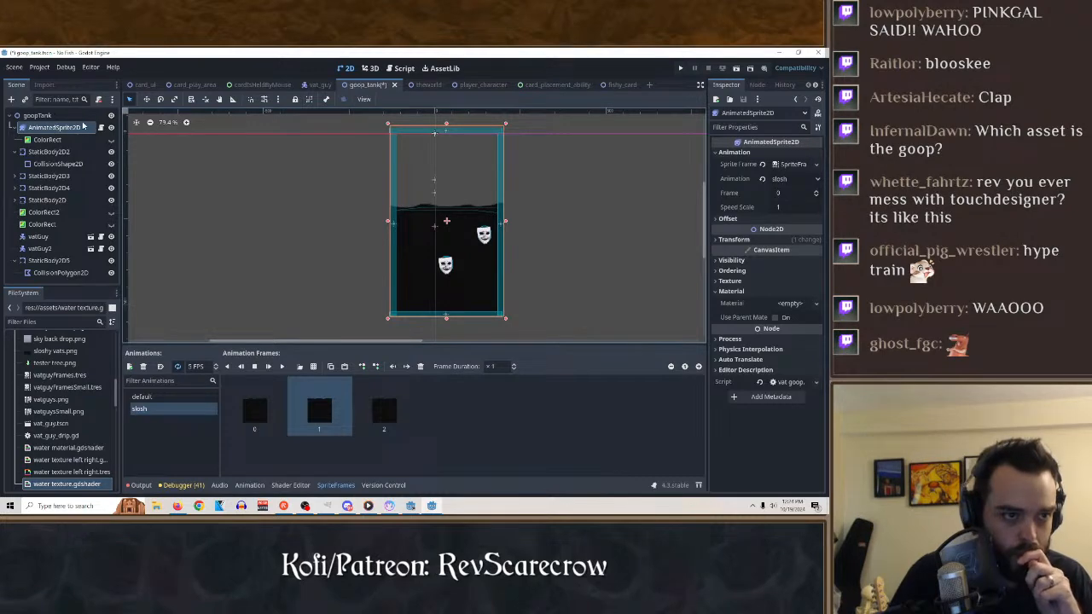
Open the card_play_area scene and examine the properties of the Sprite2D and its child Sprite2D.
{"action": "left_click", "coordinate": [197, 85]}
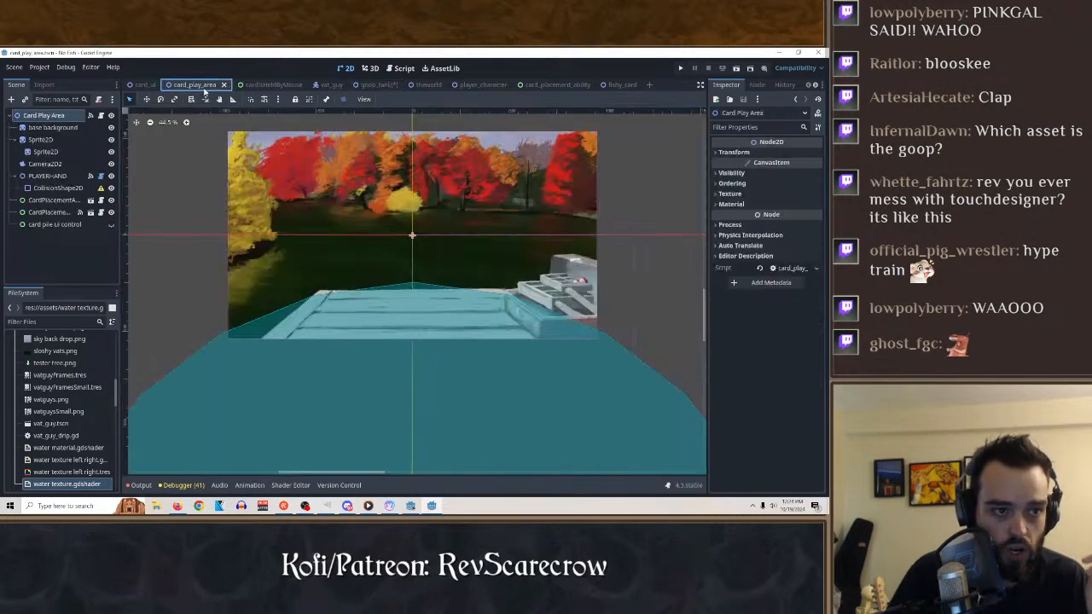
{"action": "left_click", "coordinate": [40, 139]}
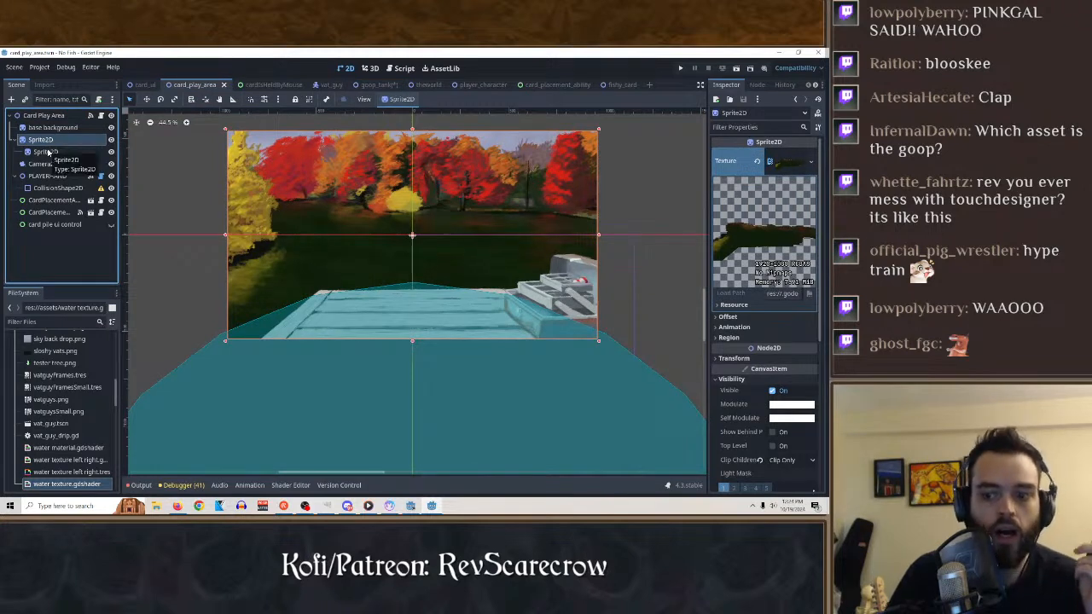
{"action": "left_click", "coordinate": [45, 152]}
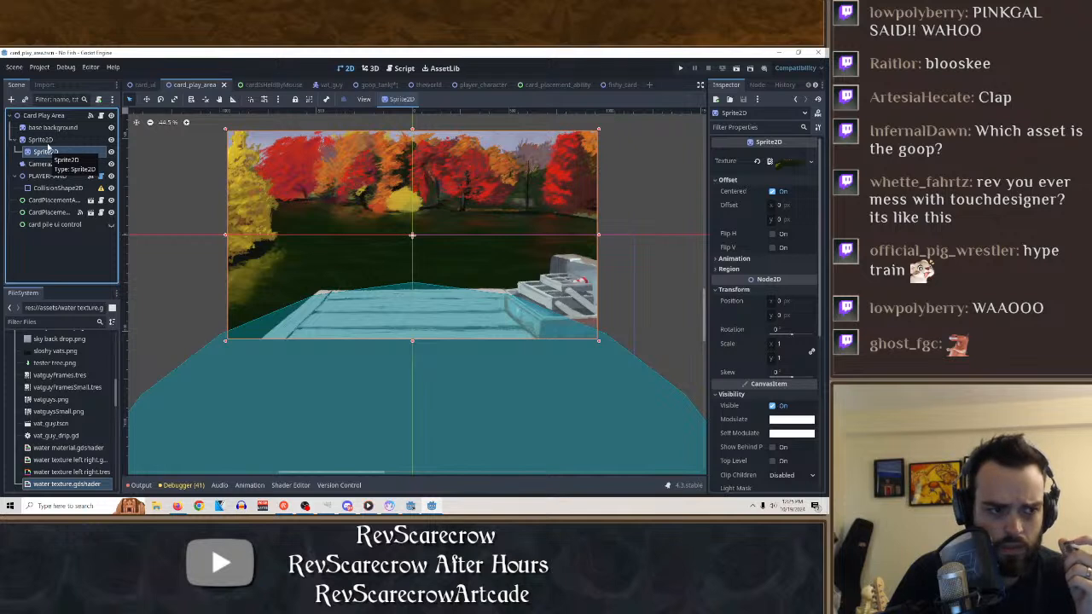
Compare the Clip Children and Material settings of the parent Sprite2D and its child Sprite2D.
{"action": "left_click", "coordinate": [48, 140]}
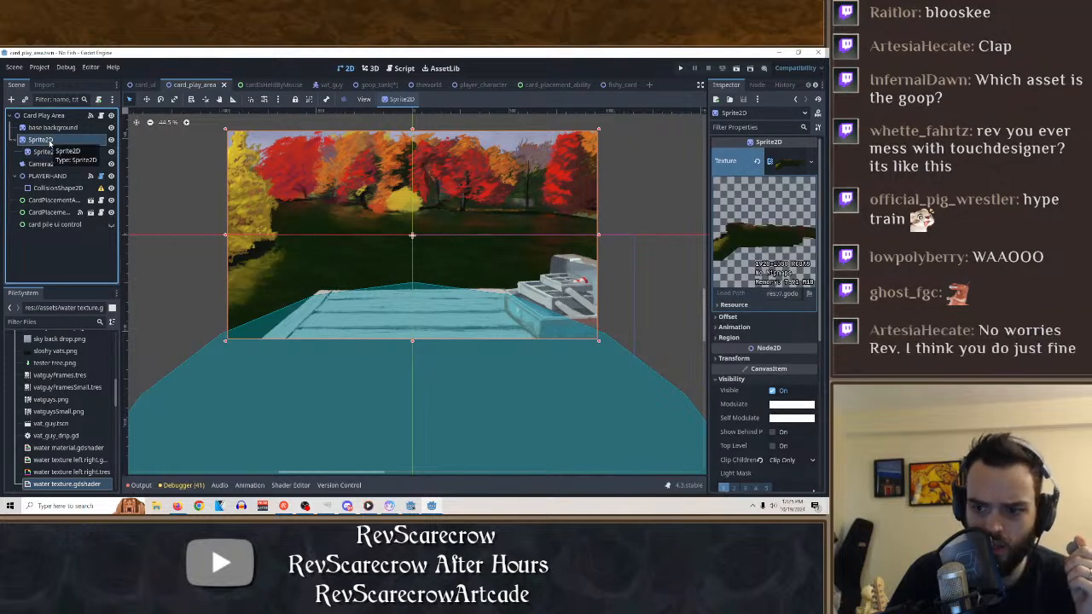
{"action": "scroll", "coordinate": [753, 426], "scroll_direction": "down", "scroll_amount": 5}
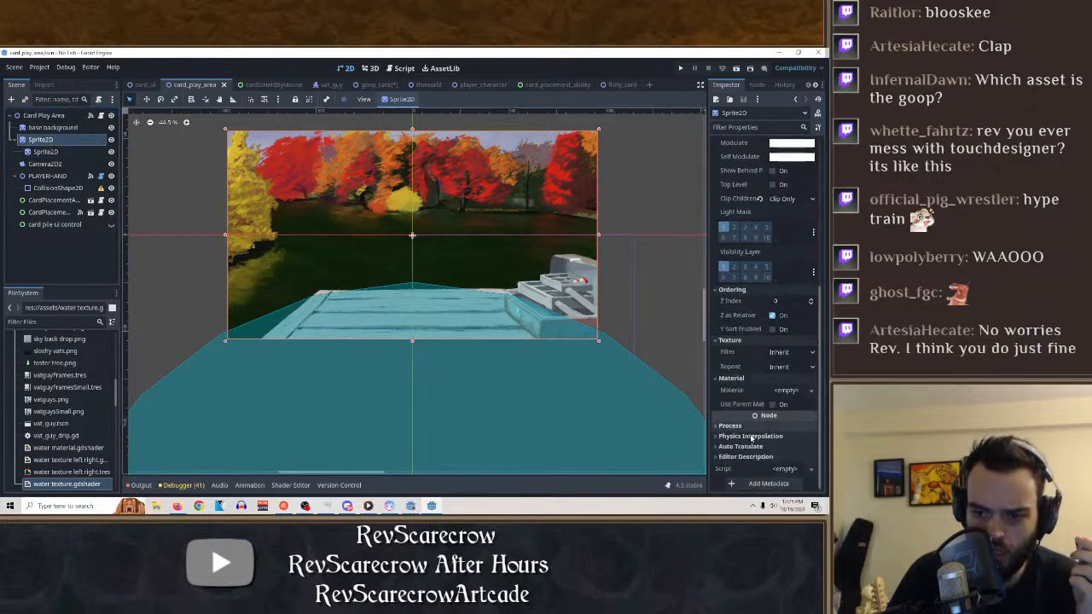
{"action": "left_click", "coordinate": [44, 152]}
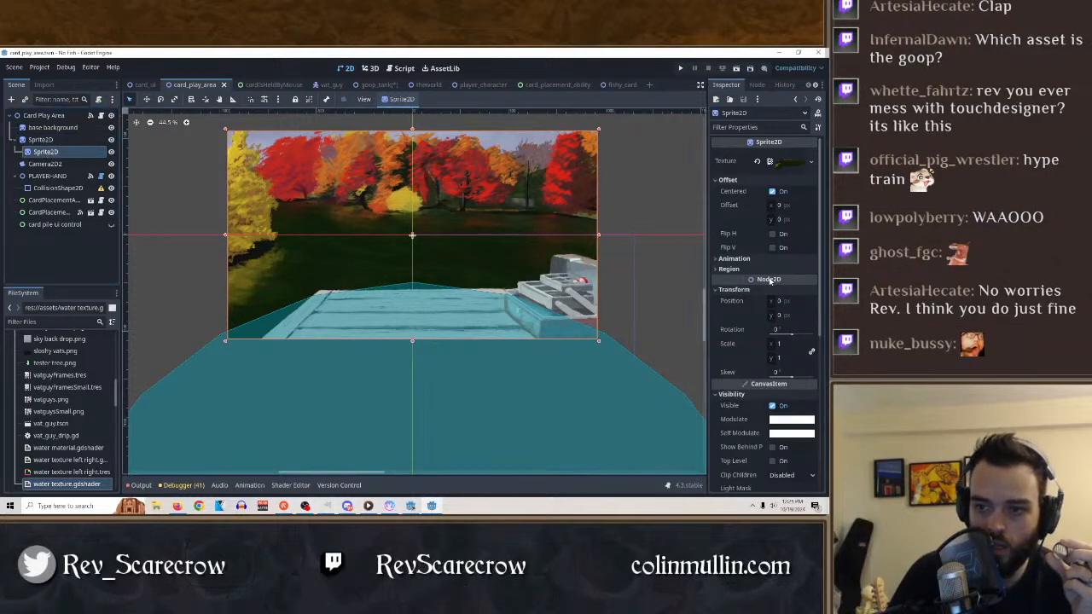
{"action": "scroll", "coordinate": [771, 282], "scroll_direction": "down", "scroll_amount": 5}
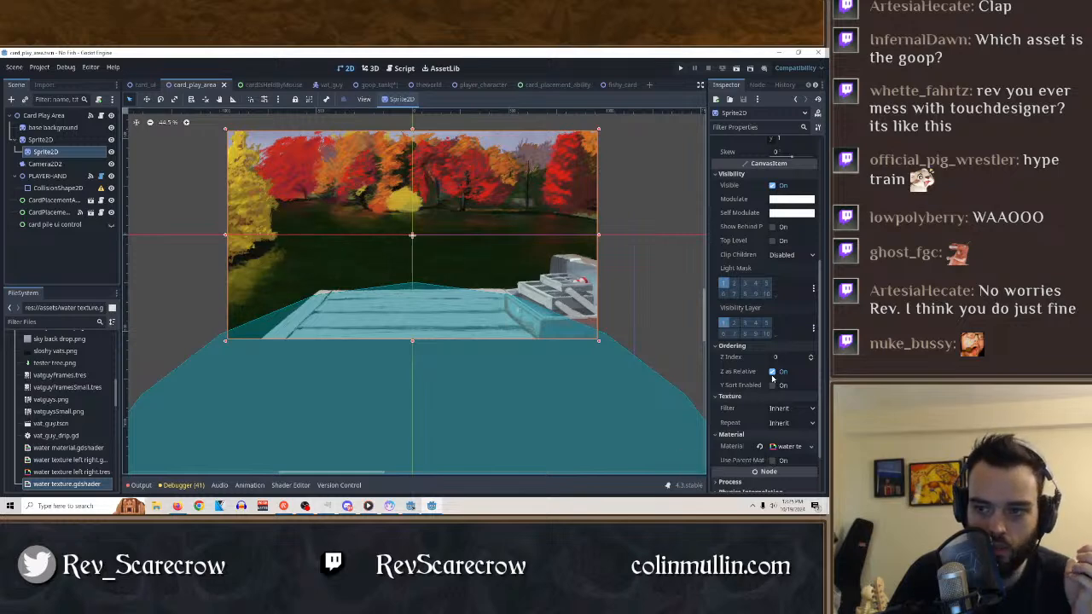
{"action": "scroll", "coordinate": [789, 342], "scroll_direction": "up", "scroll_amount": 5}
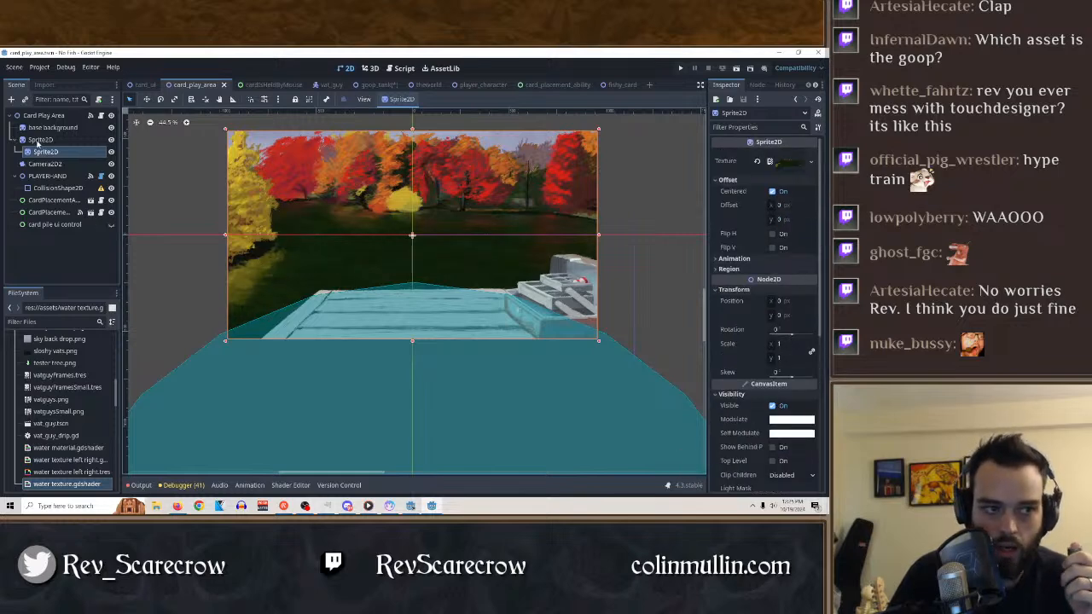
{"action": "left_click", "coordinate": [38, 142]}
{"action": "scroll", "coordinate": [771, 341], "scroll_direction": "up", "scroll_amount": 6}
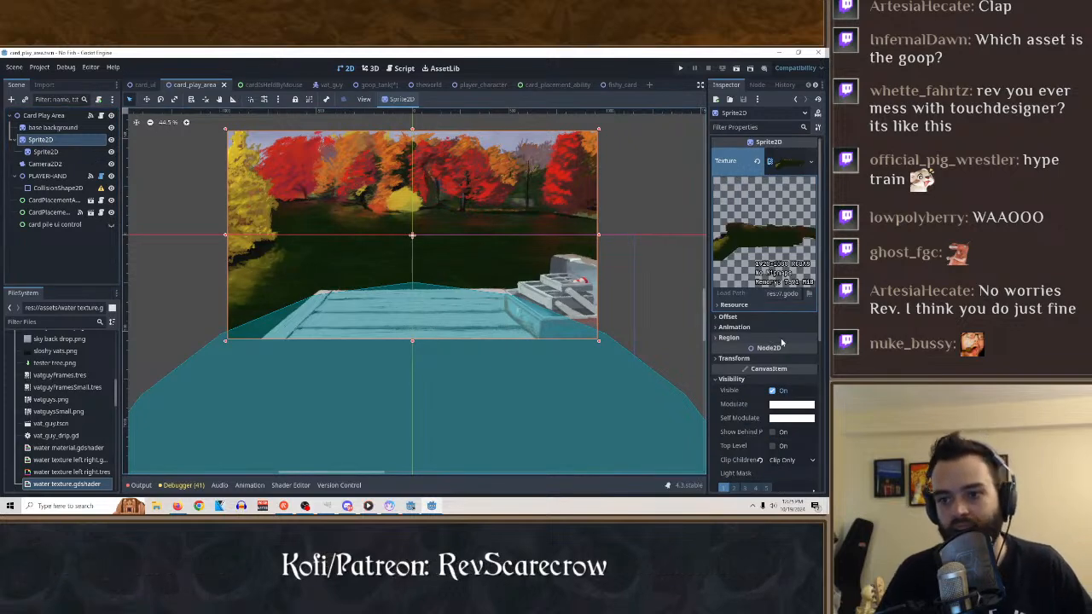
Return to the goop_tank scene.
{"action": "left_click", "coordinate": [779, 54]}
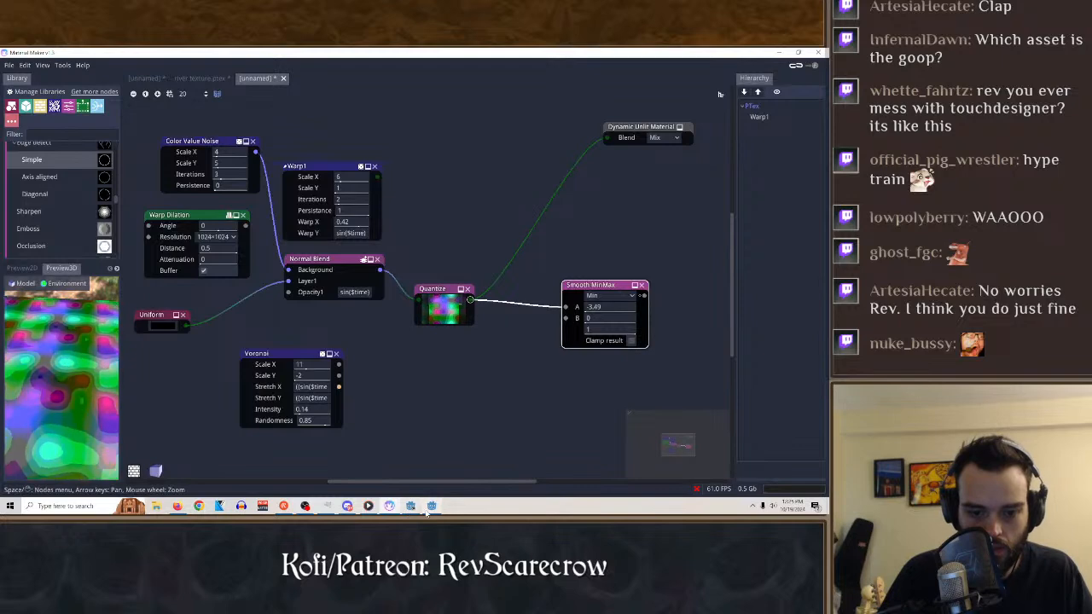
{"action": "left_click", "coordinate": [432, 506]}
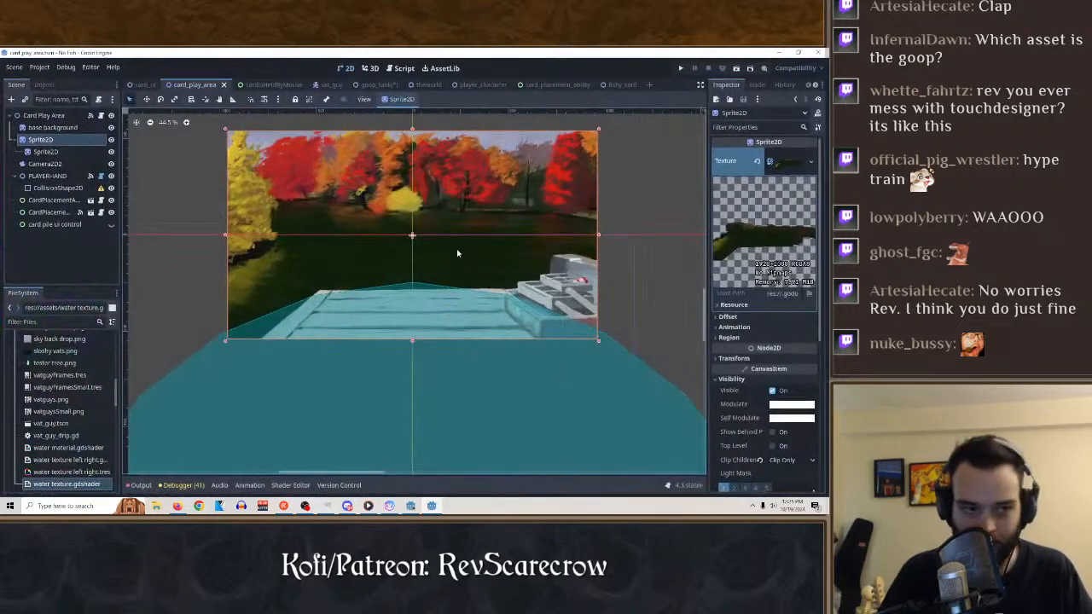
{"action": "left_click", "coordinate": [144, 85]}
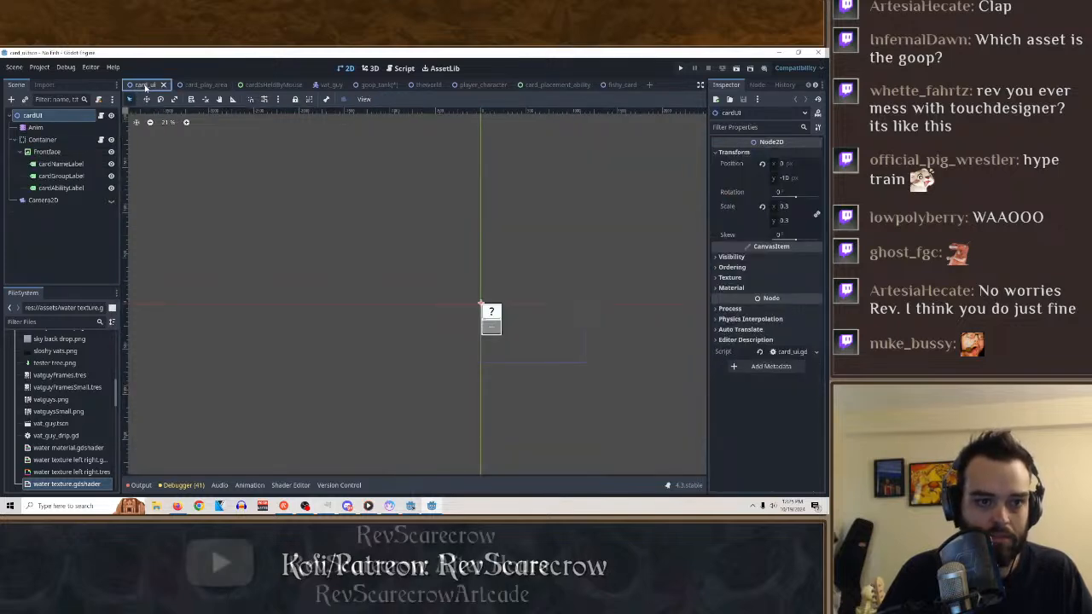
{"action": "left_click", "coordinate": [282, 87]}
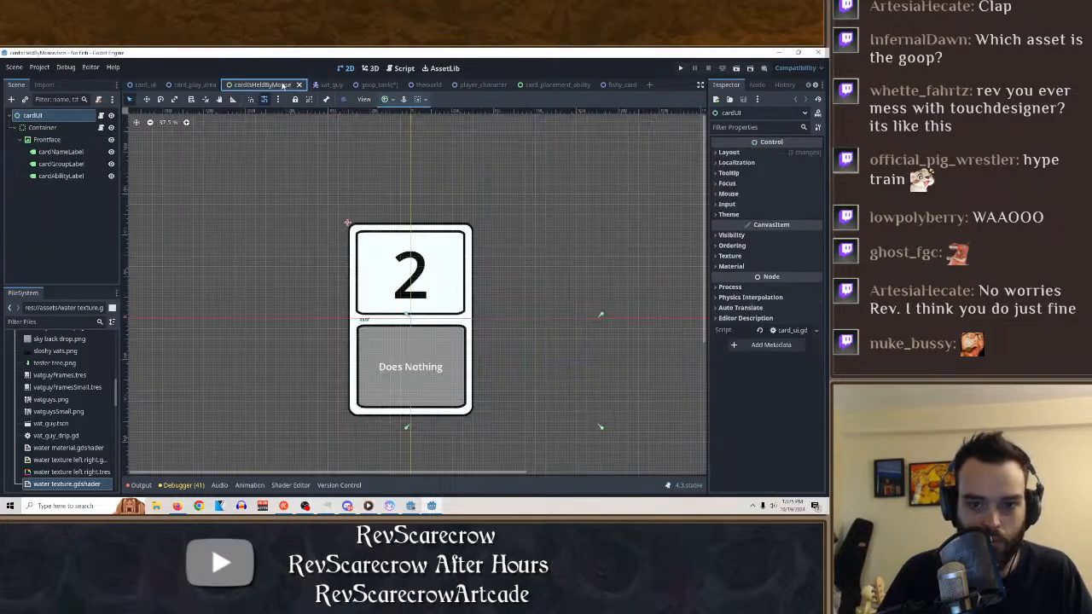
{"action": "left_click", "coordinate": [366, 86]}
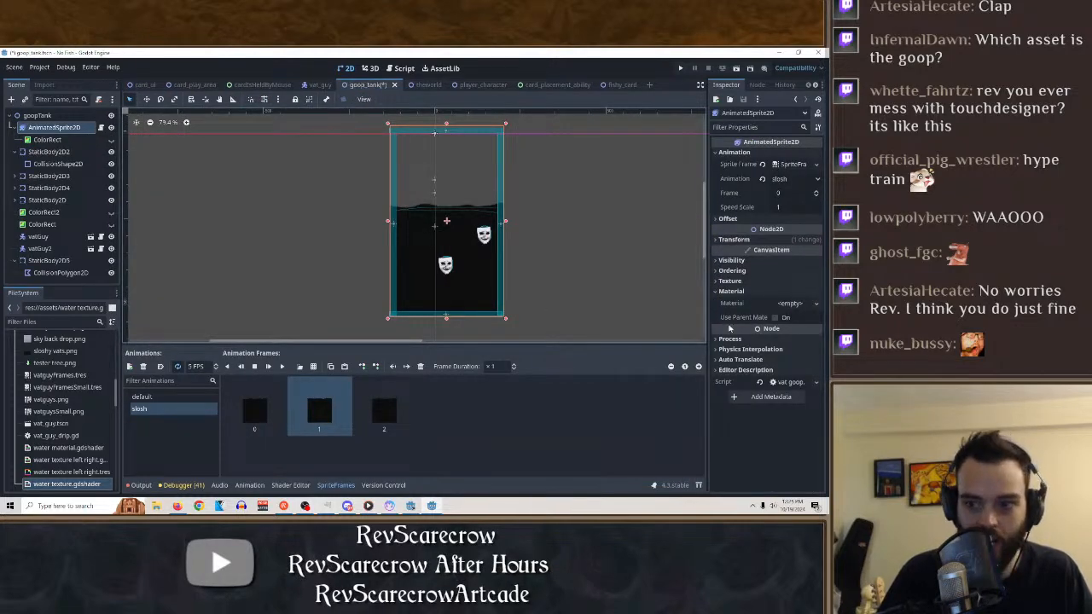
Copy the AnimatedSprite2D node and paste it as a child of its ColorRect.
{"action": "right_click", "coordinate": [47, 130]}
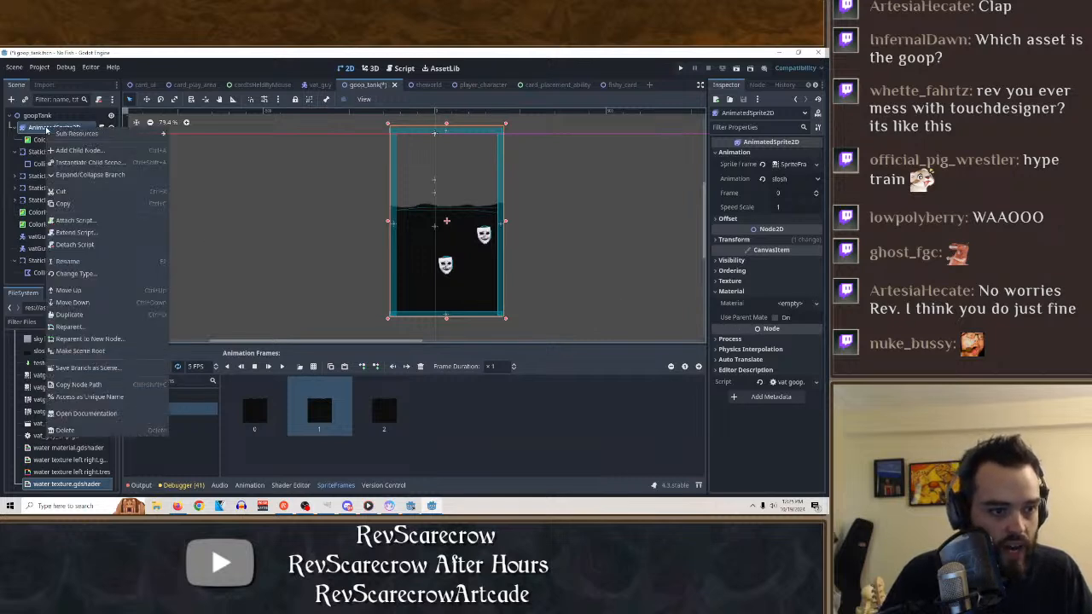
{"action": "left_click", "coordinate": [90, 205]}
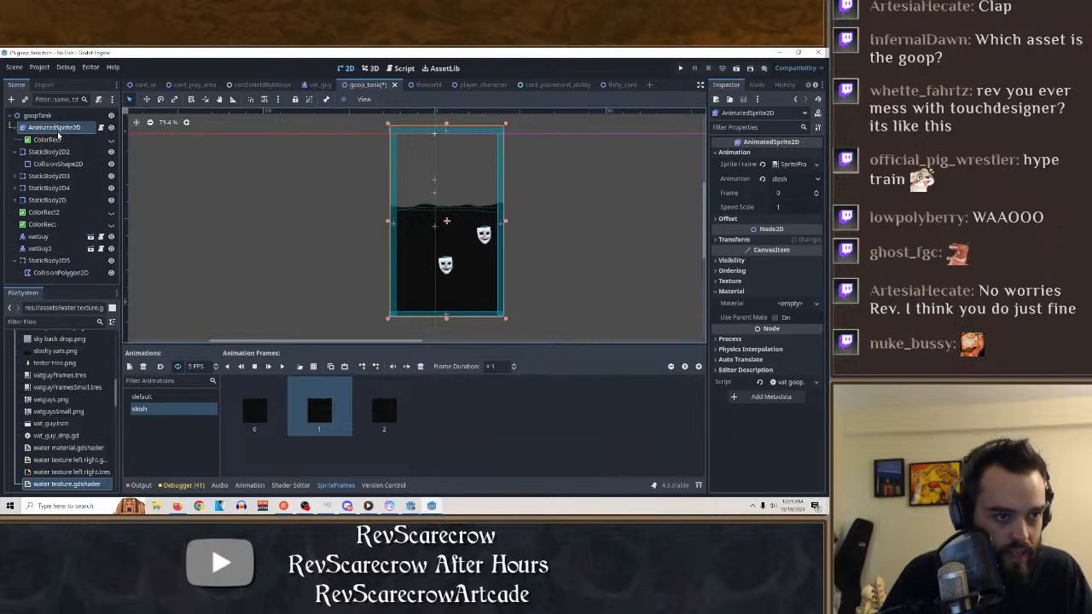
{"action": "right_click", "coordinate": [55, 140]}
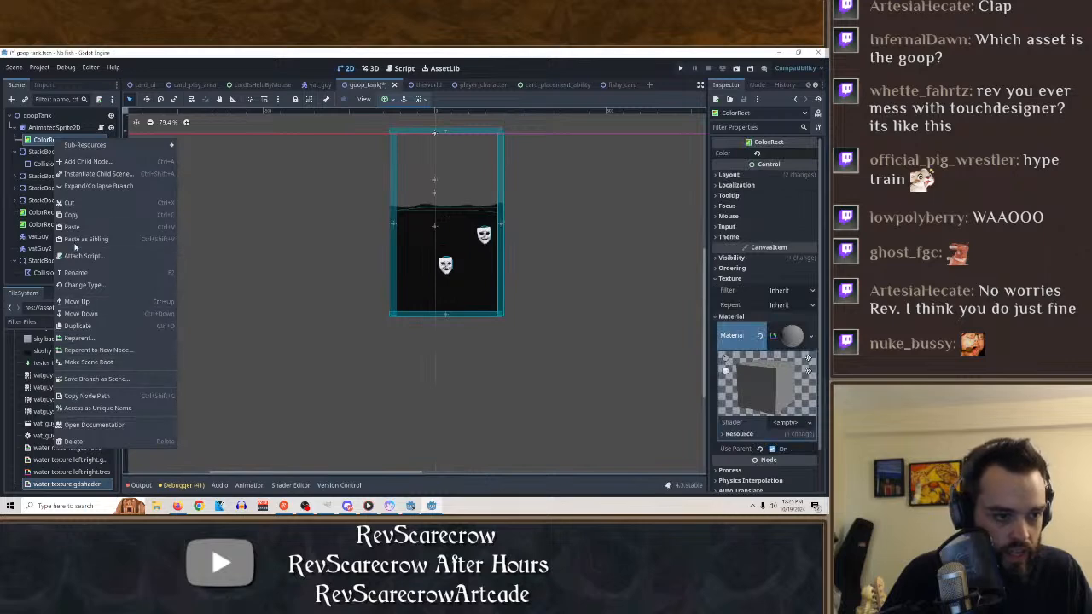
{"action": "left_click", "coordinate": [77, 227]}
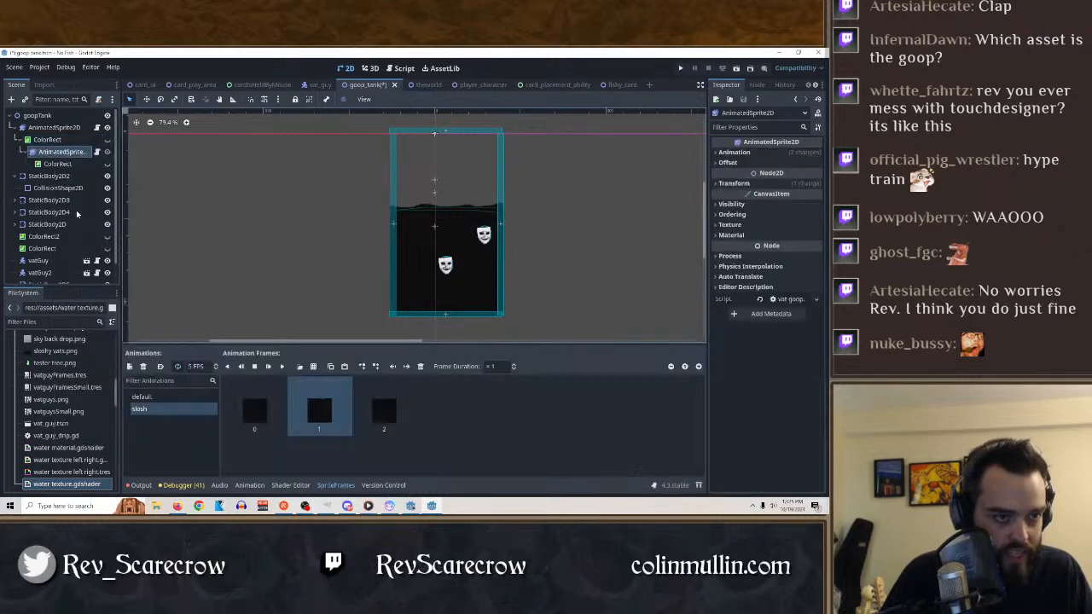
Delete the pasted sprite's ColorRect, and delete the original AnimatedSprite2D's ColorRect together with its children.
{"action": "right_click", "coordinate": [61, 165]}
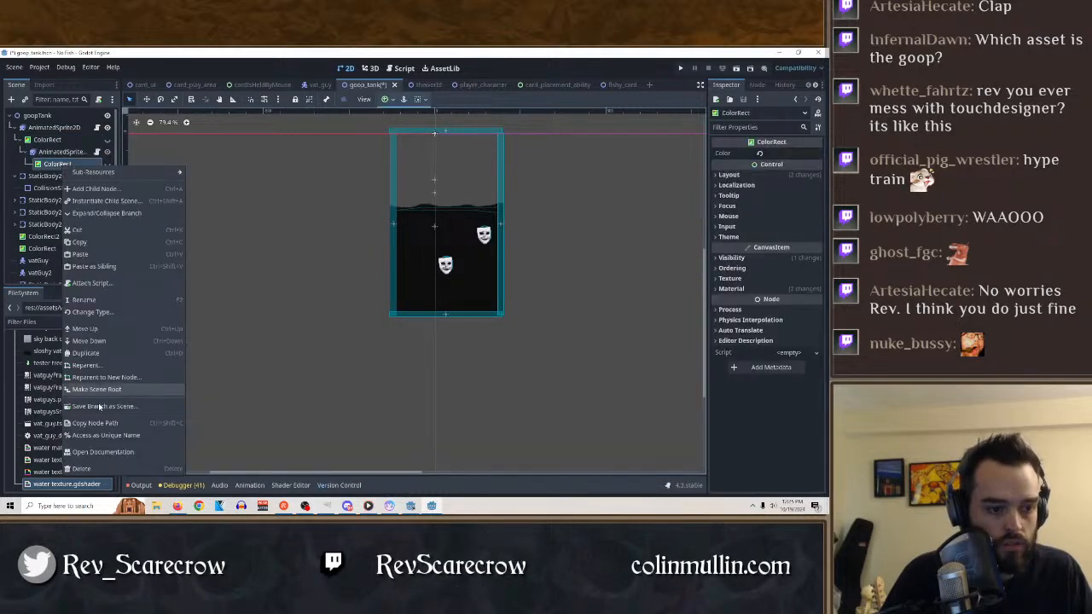
{"action": "left_click", "coordinate": [103, 471]}
{"action": "left_click", "coordinate": [406, 290]}
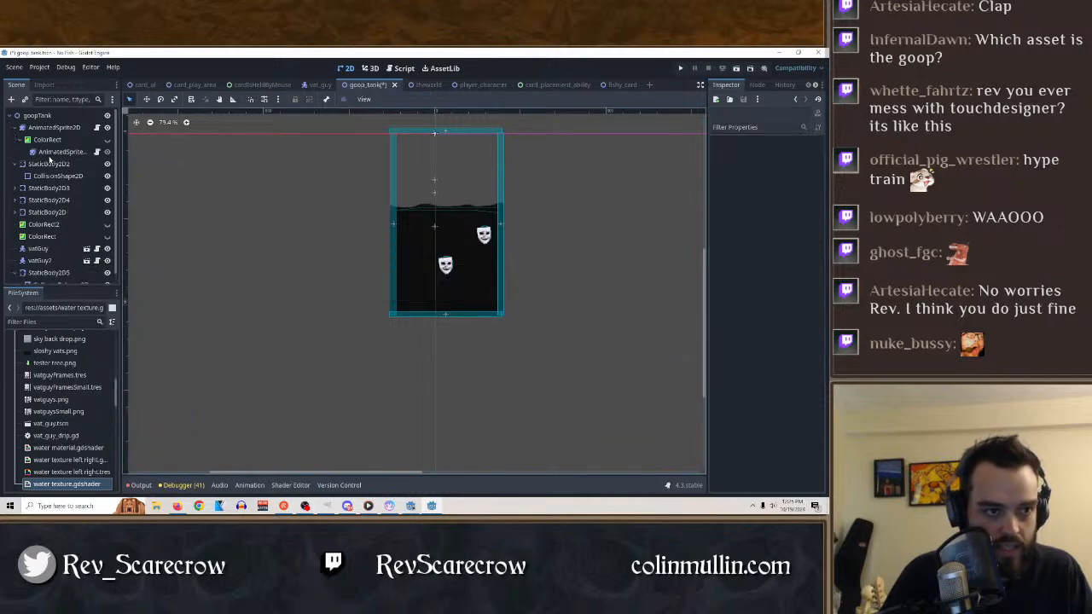
{"action": "right_click", "coordinate": [55, 139]}
{"action": "left_click", "coordinate": [114, 447]}
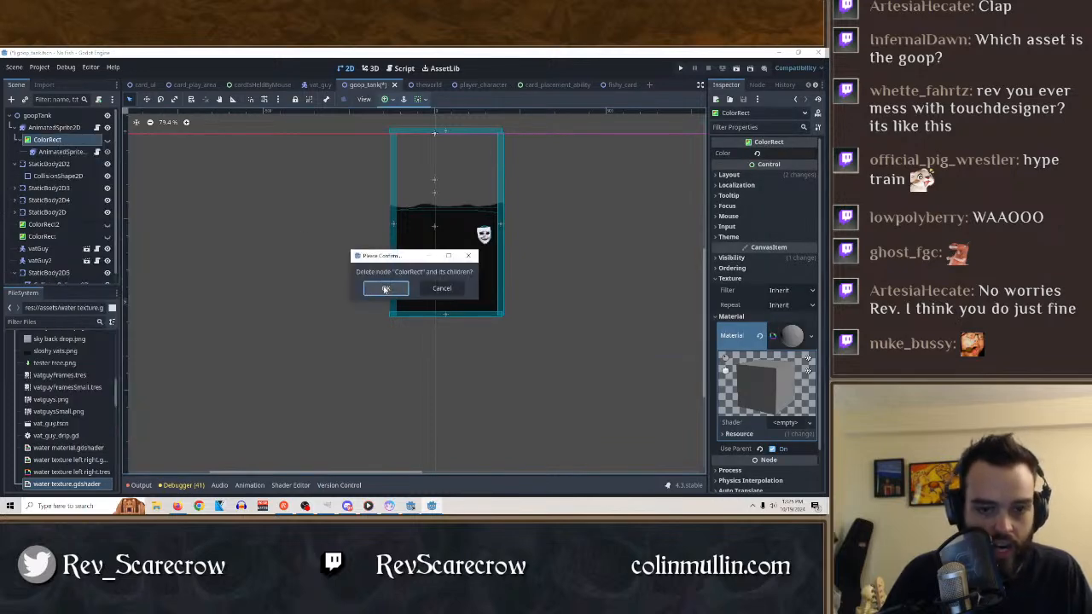
{"action": "key", "text": "Return"}
Copy the AnimatedSprite2D node and nest the pasted copy as a child of the original.
{"action": "left_click", "coordinate": [59, 127]}
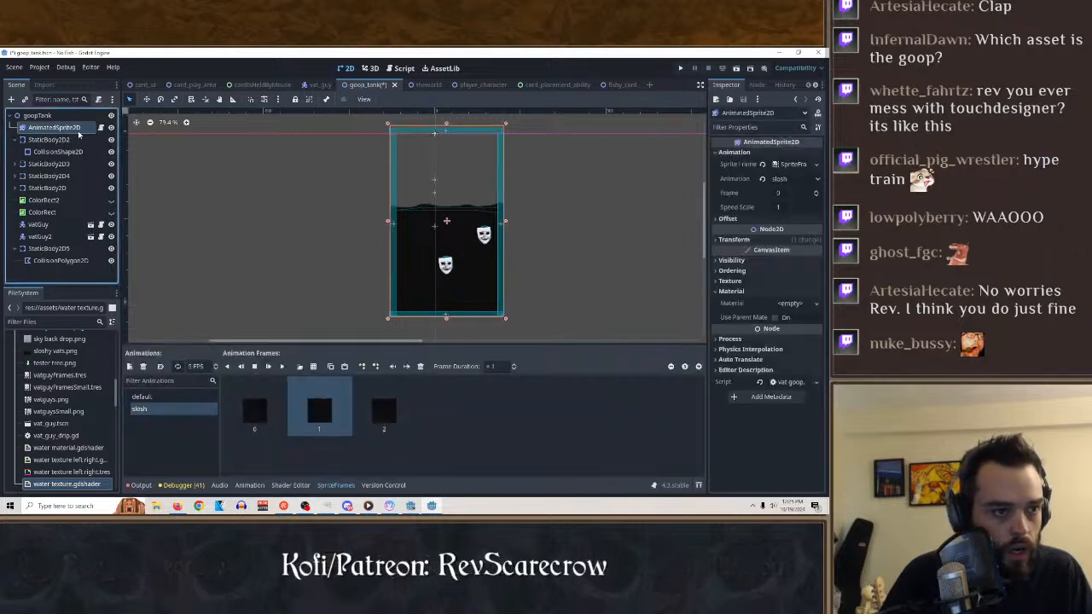
{"action": "right_click", "coordinate": [56, 131]}
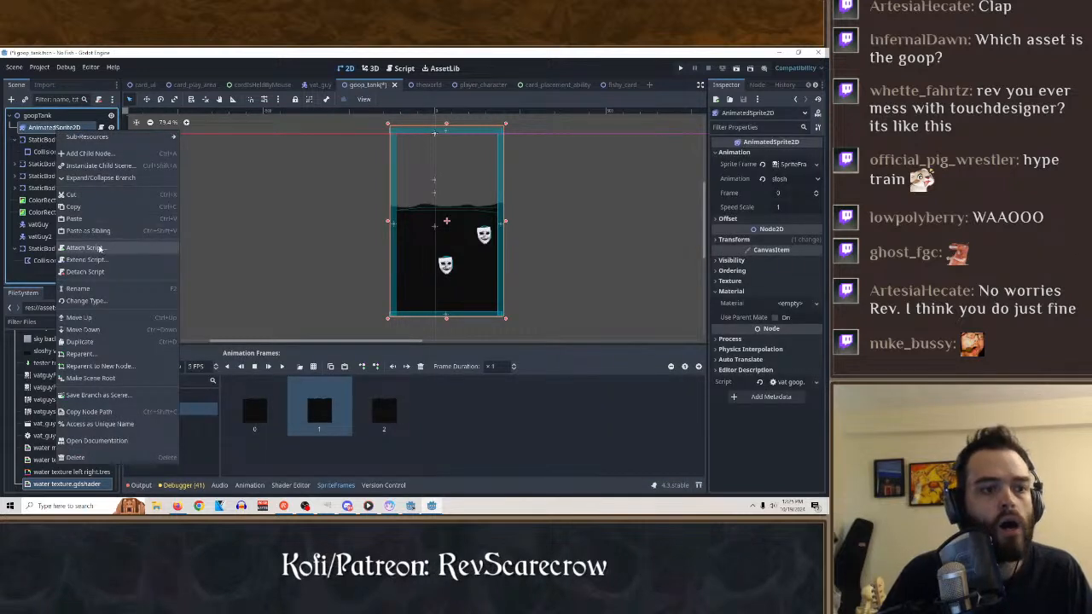
{"action": "left_click", "coordinate": [89, 212]}
{"action": "right_click", "coordinate": [61, 128]}
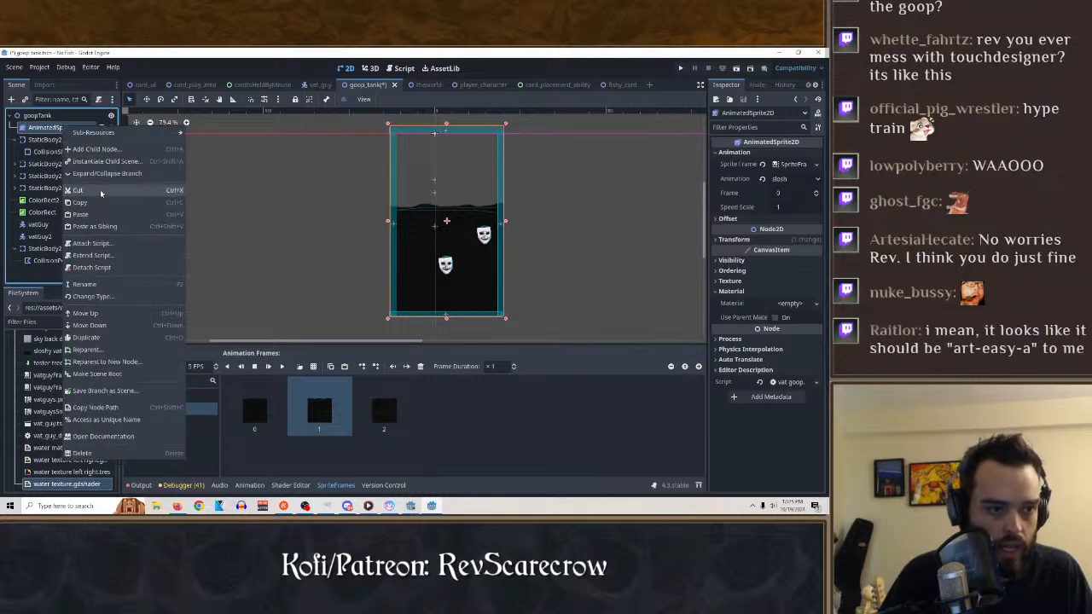
{"action": "left_click", "coordinate": [106, 228]}
{"action": "left_click_drag", "start_coordinate": [70, 275], "coordinate": [90, 129]}
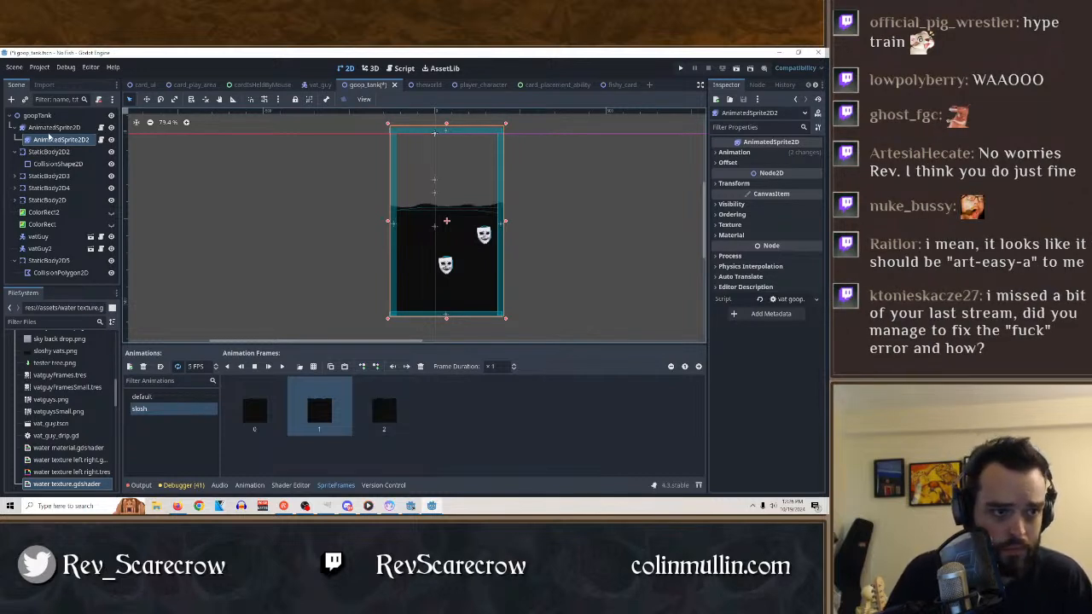
Load shiny.tres from the assets folder as the child AnimatedSprite2D2's material, with Use Parent Material off.
{"action": "left_click", "coordinate": [730, 256]}
{"action": "left_click", "coordinate": [734, 236]}
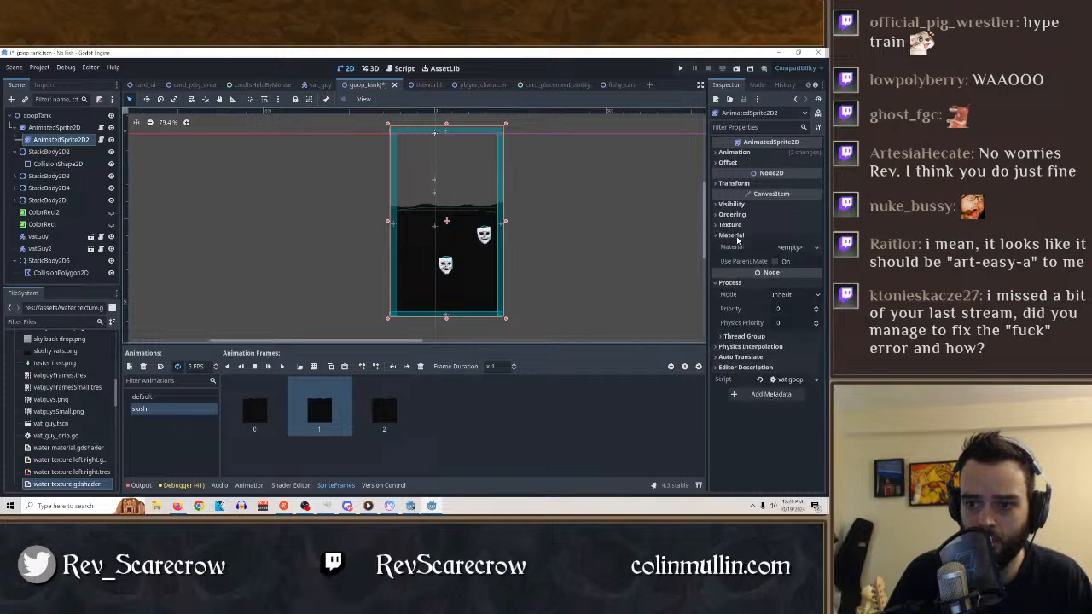
{"action": "left_click", "coordinate": [790, 247]}
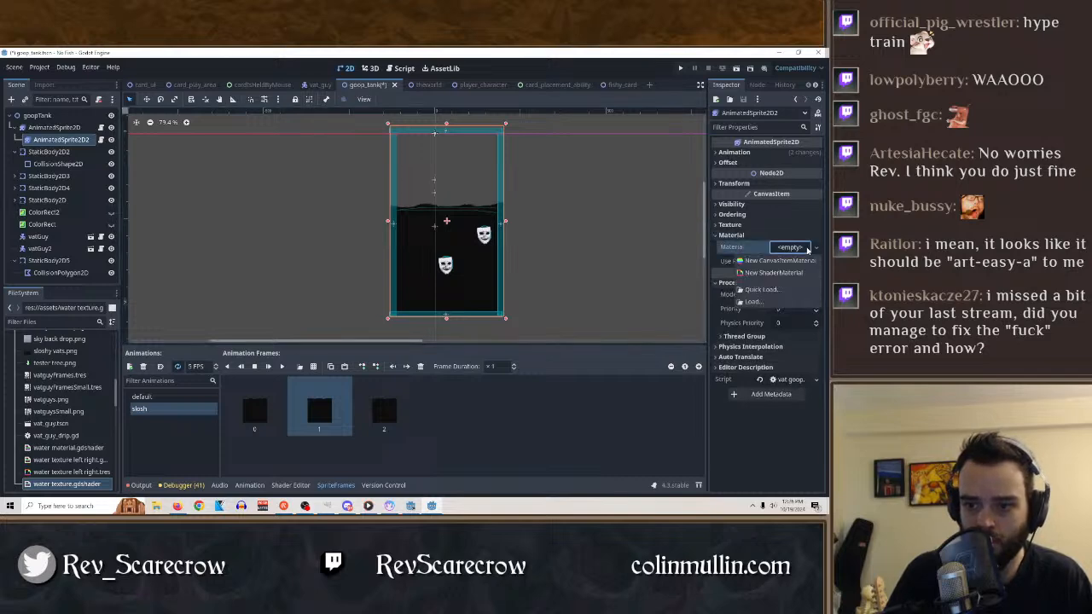
{"action": "left_click", "coordinate": [777, 304]}
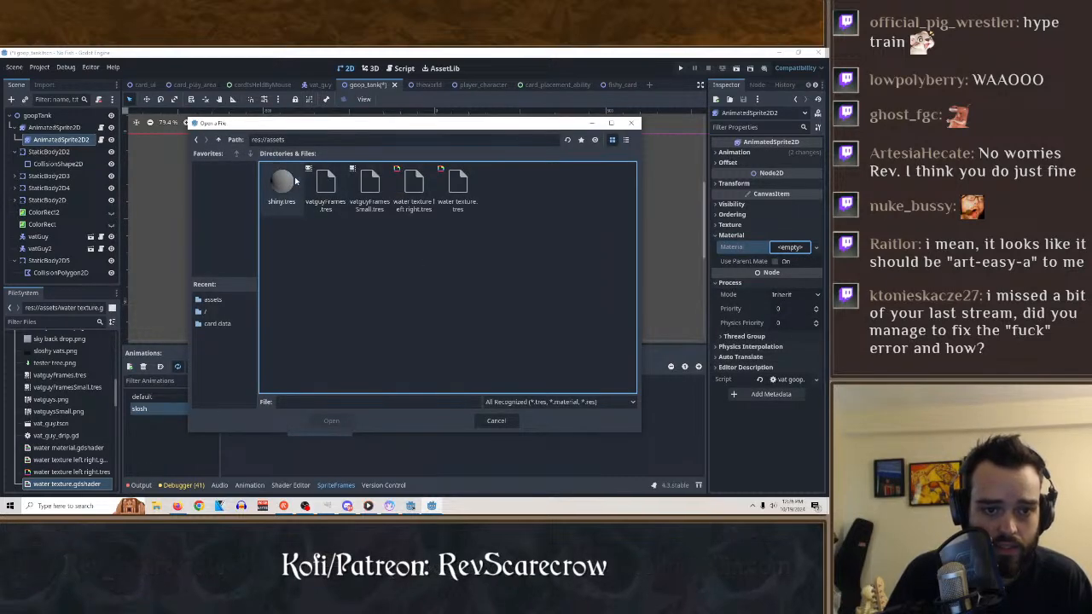
{"action": "double_click", "coordinate": [294, 179]}
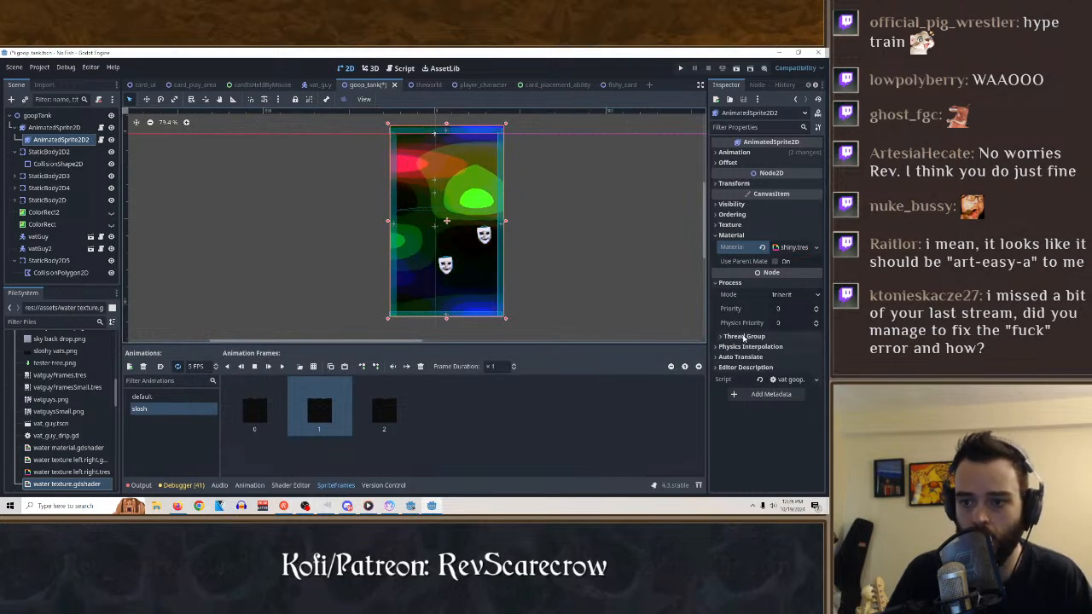
{"action": "left_click", "coordinate": [775, 261]}
{"action": "left_click", "coordinate": [777, 262]}
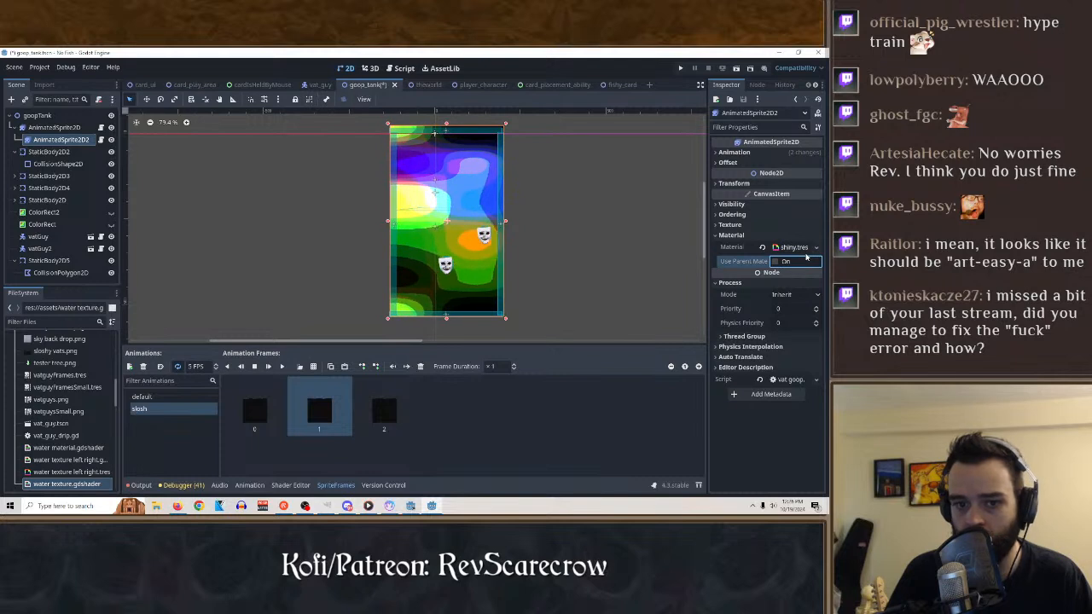
Try Clip Only and Clip + Draw as AnimatedSprite2D2's Clip Children mode and return it to Disabled.
{"action": "left_click", "coordinate": [730, 225]}
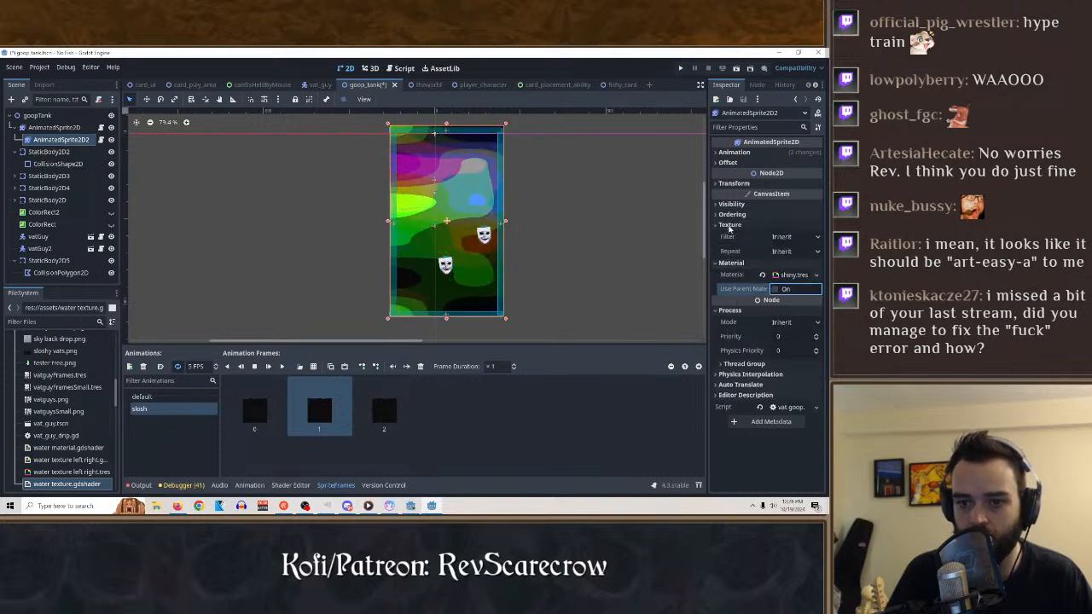
{"action": "left_click", "coordinate": [749, 225]}
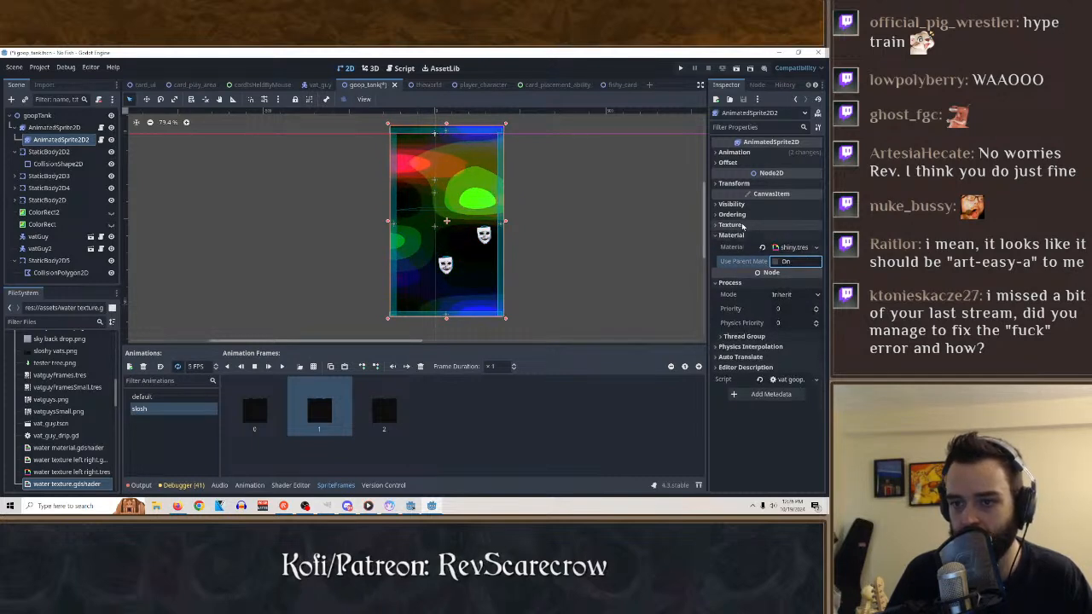
{"action": "left_click", "coordinate": [751, 204]}
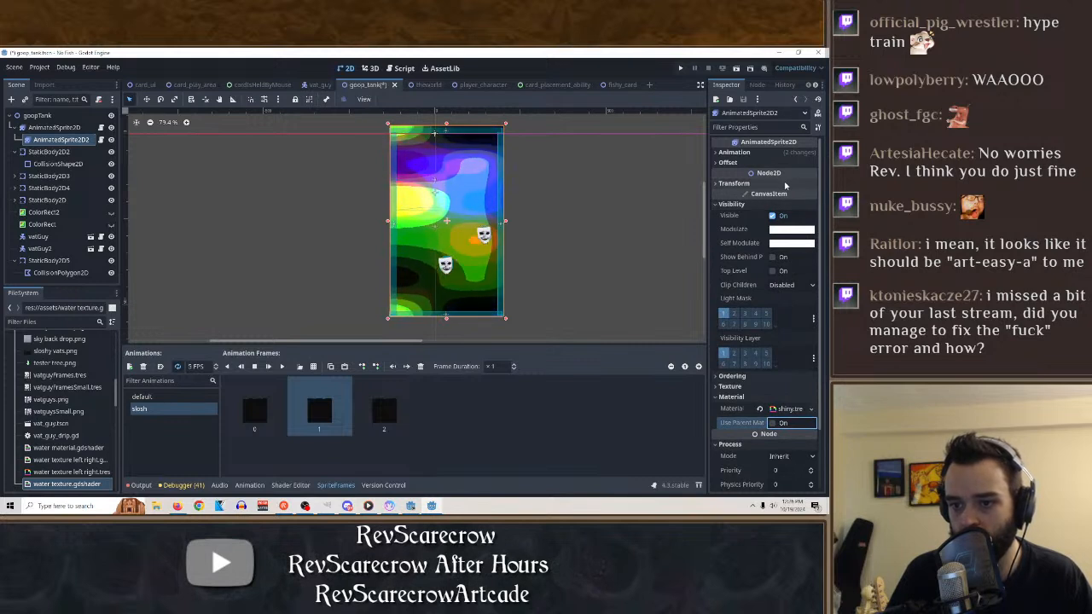
{"action": "left_click", "coordinate": [798, 287]}
{"action": "left_click", "coordinate": [800, 287]}
{"action": "left_click", "coordinate": [802, 289]}
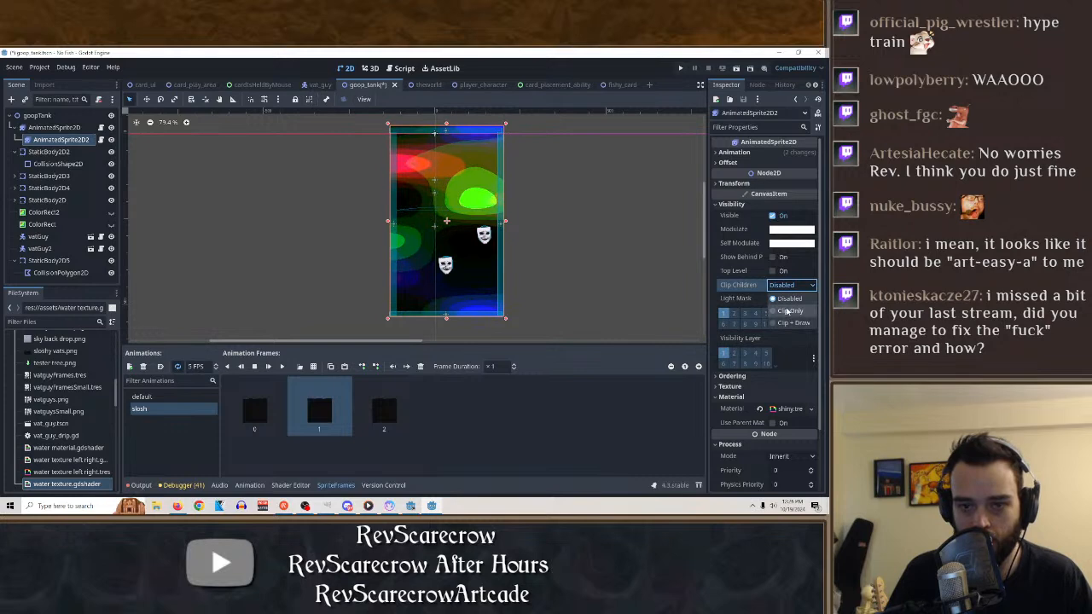
{"action": "left_click", "coordinate": [790, 311]}
{"action": "left_click", "coordinate": [792, 285]}
{"action": "left_click", "coordinate": [794, 323]}
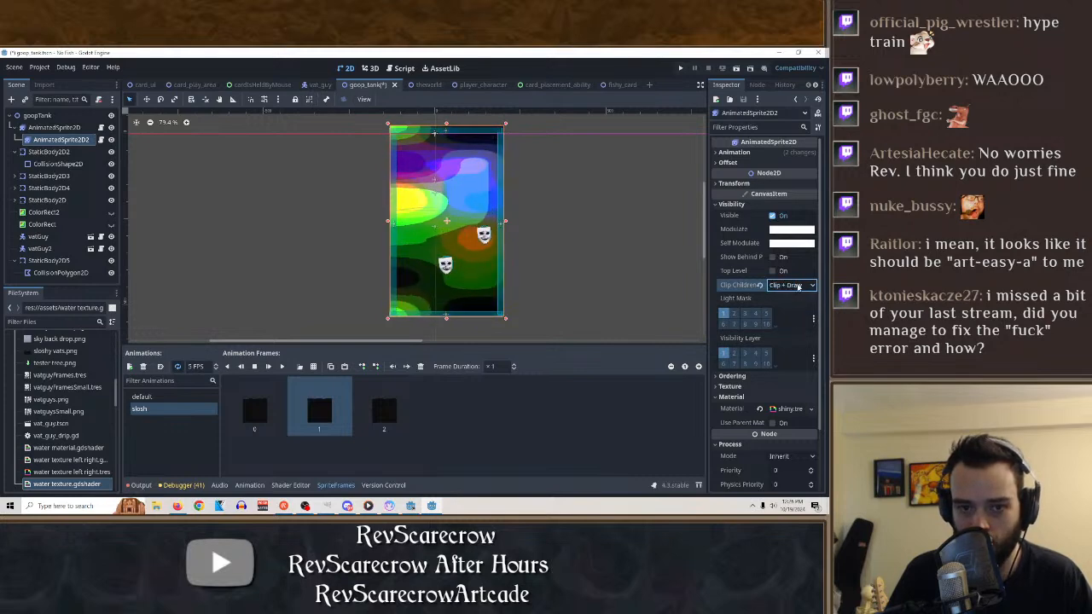
{"action": "left_click", "coordinate": [798, 286]}
{"action": "left_click", "coordinate": [785, 298]}
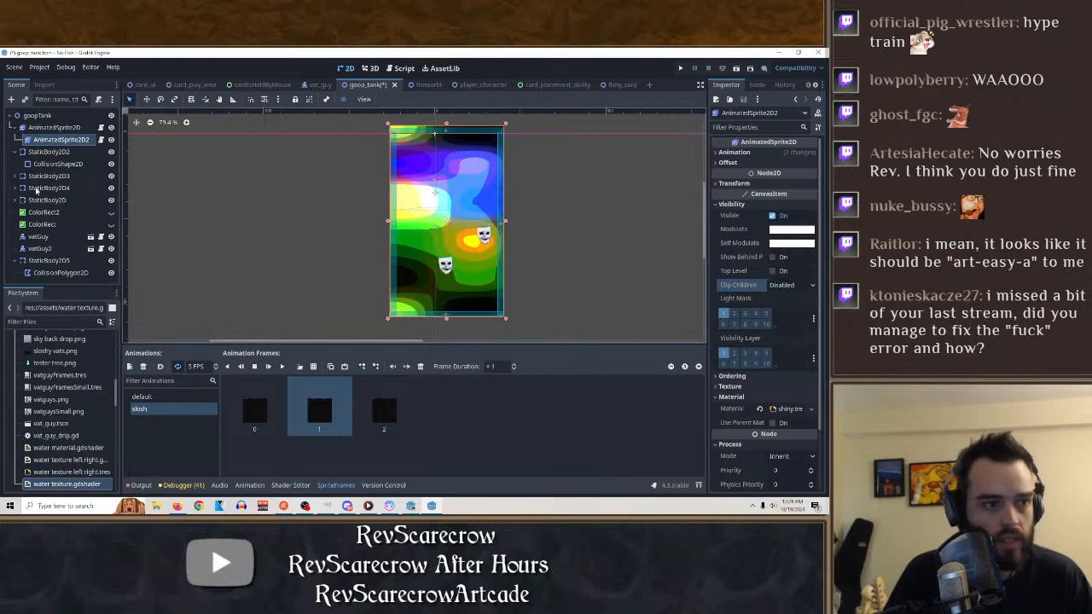
{"action": "left_click", "coordinate": [54, 127]}
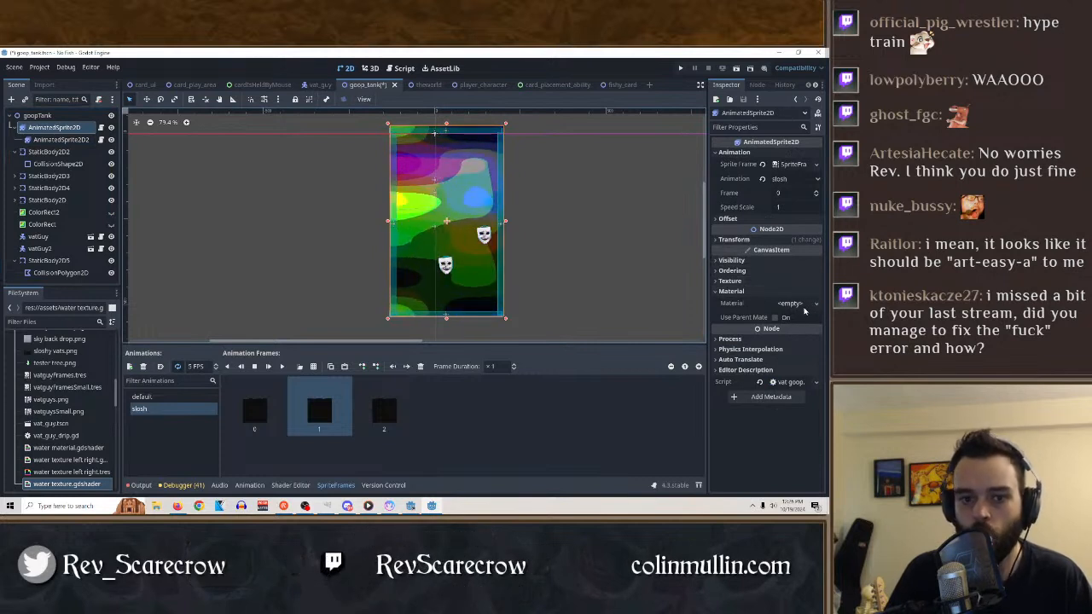
{"action": "key", "text": "Down"}
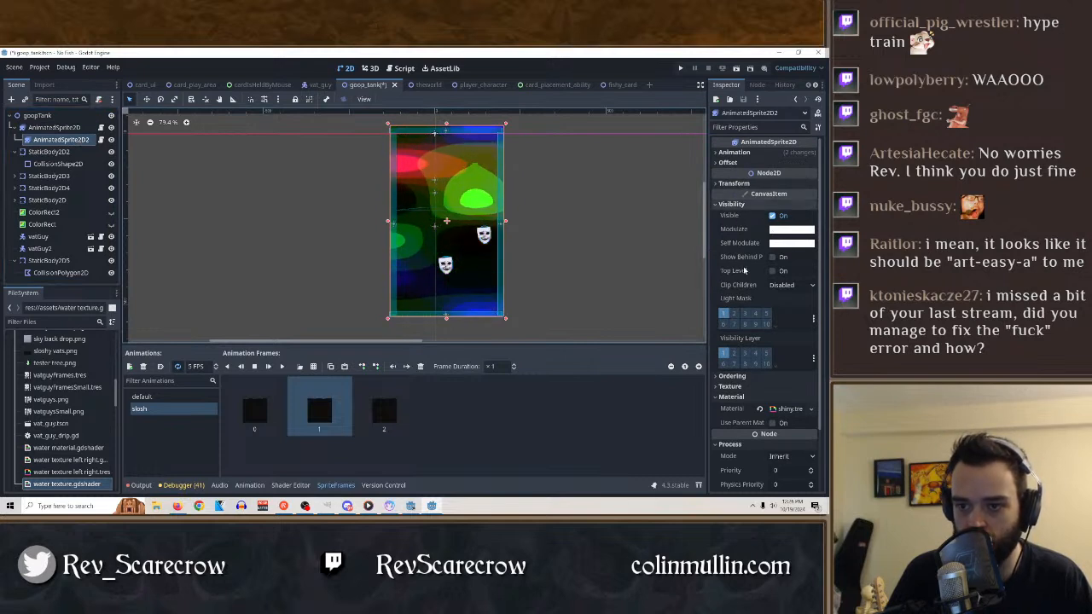
Try light mask layer 2 and Use Parent Material on AnimatedSprite2D2 and switch both back off.
{"action": "left_click", "coordinate": [734, 314]}
{"action": "left_click", "coordinate": [735, 314]}
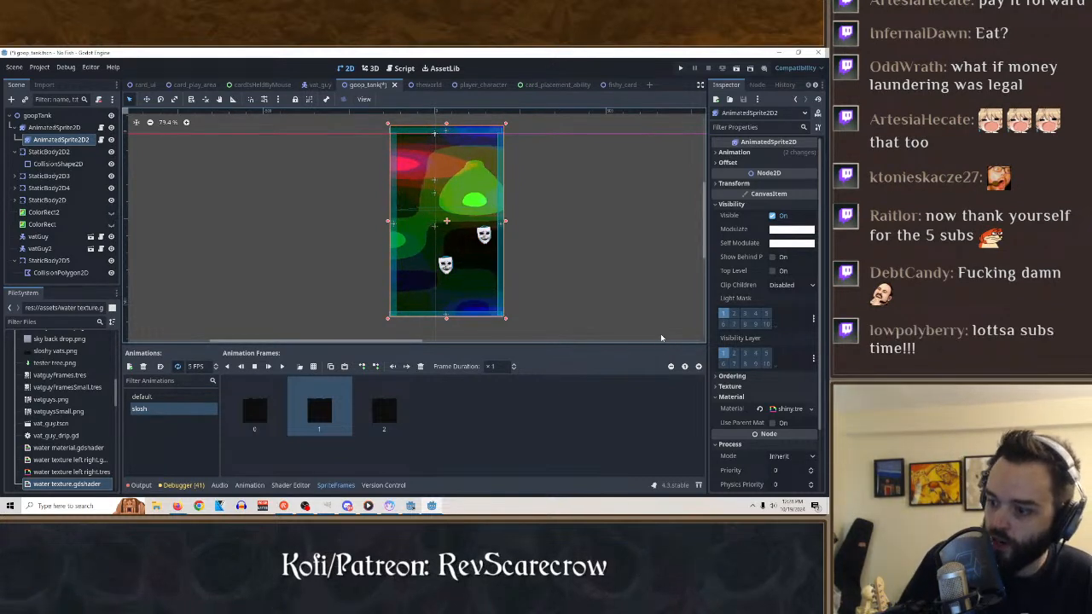
{"action": "left_click", "coordinate": [773, 423]}
{"action": "left_click", "coordinate": [773, 423]}
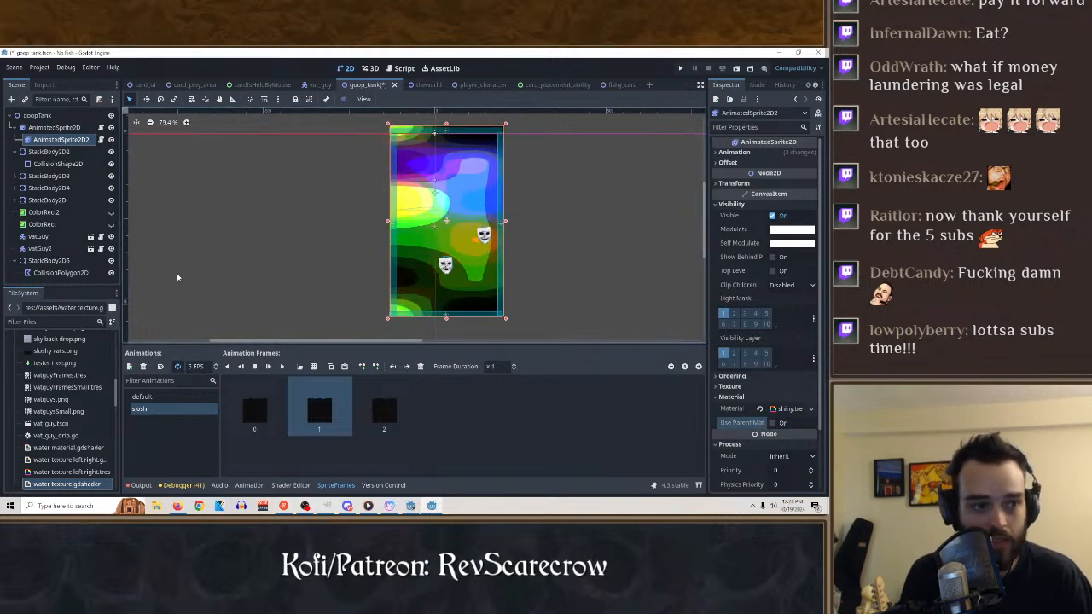
Try Show Behind Parent and Top Level on the parent AnimatedSprite2D and switch both back off.
{"action": "left_click", "coordinate": [98, 126]}
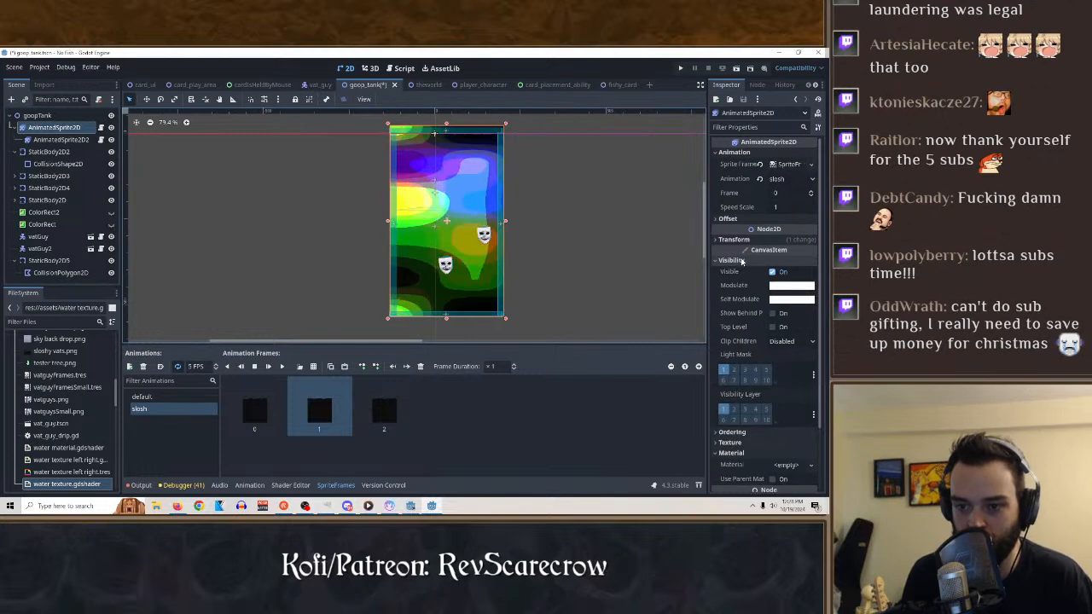
{"action": "left_click", "coordinate": [772, 314]}
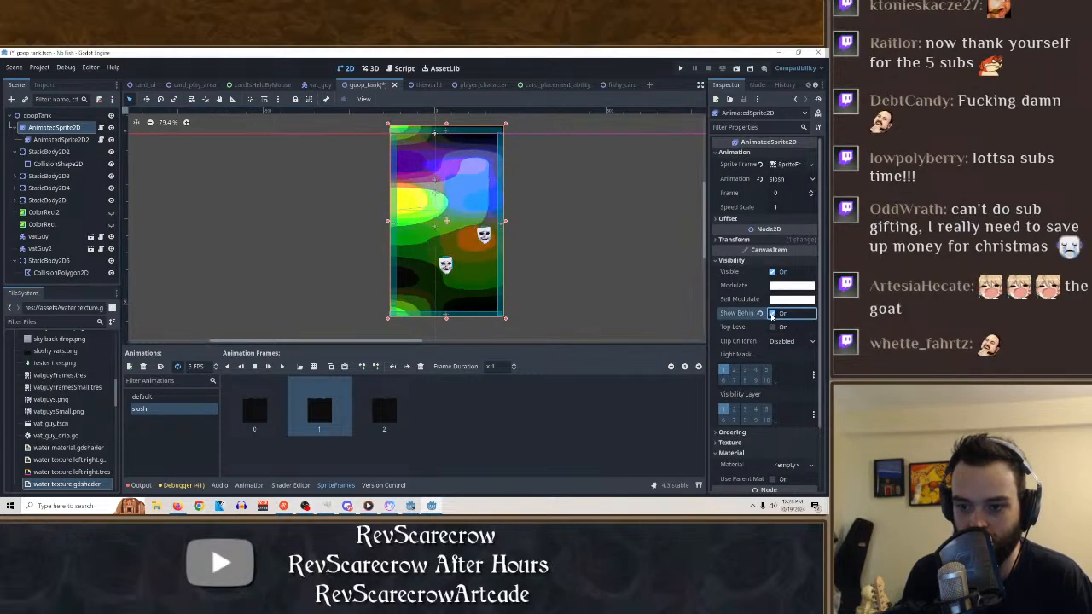
{"action": "left_click", "coordinate": [773, 314]}
{"action": "left_click", "coordinate": [772, 328]}
{"action": "left_click", "coordinate": [772, 328]}
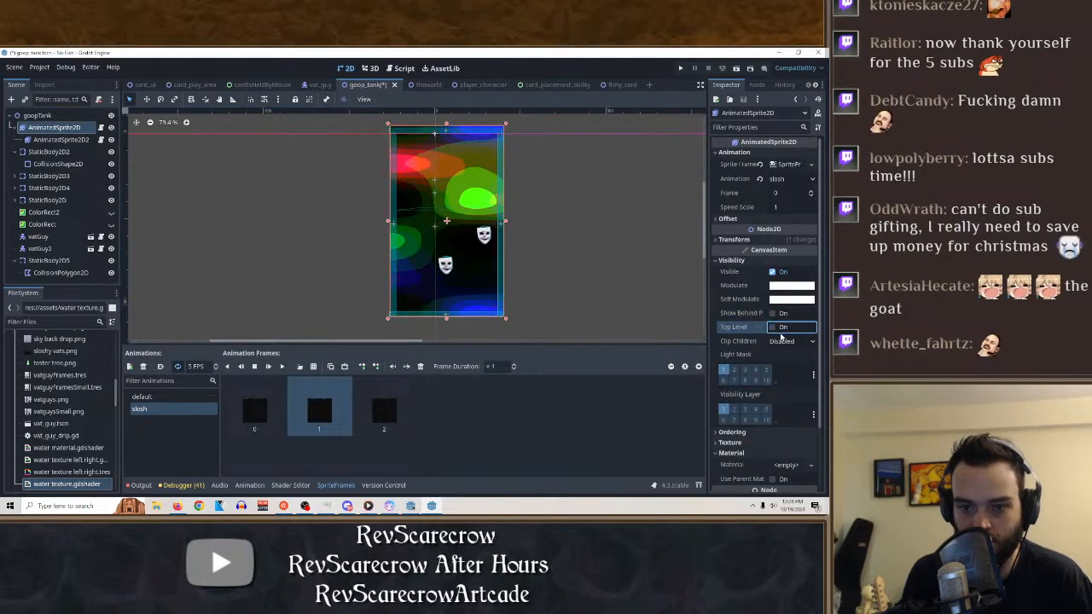
Compare Clip Only and Clip + Draw as the parent AnimatedSprite2D's Clip Children mode and settle on Clip Only.
{"action": "left_click", "coordinate": [791, 341]}
{"action": "left_click", "coordinate": [788, 365]}
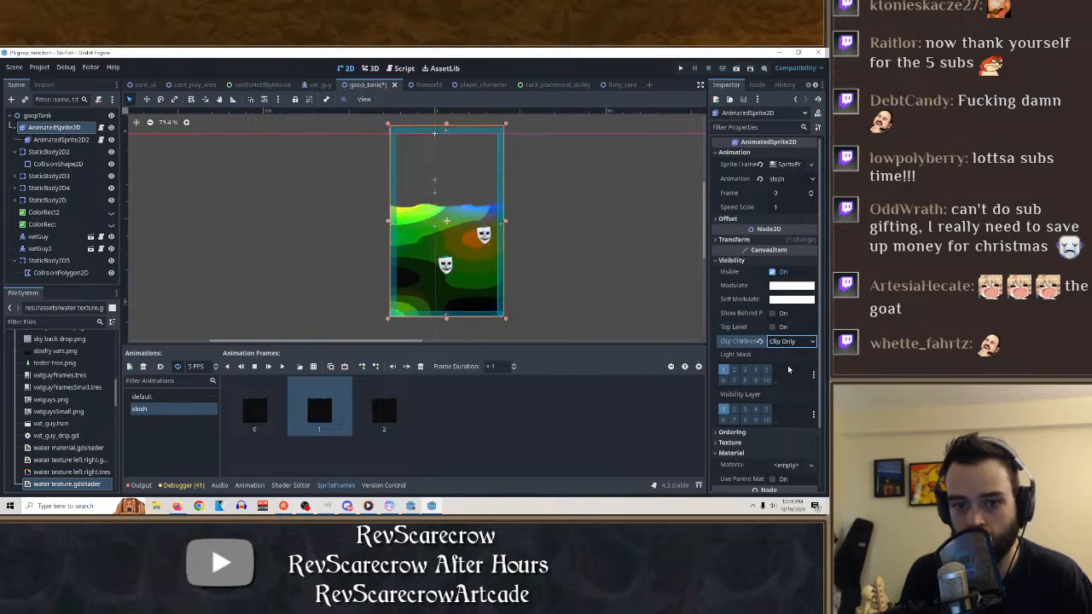
{"action": "left_click", "coordinate": [791, 342]}
{"action": "left_click", "coordinate": [789, 378]}
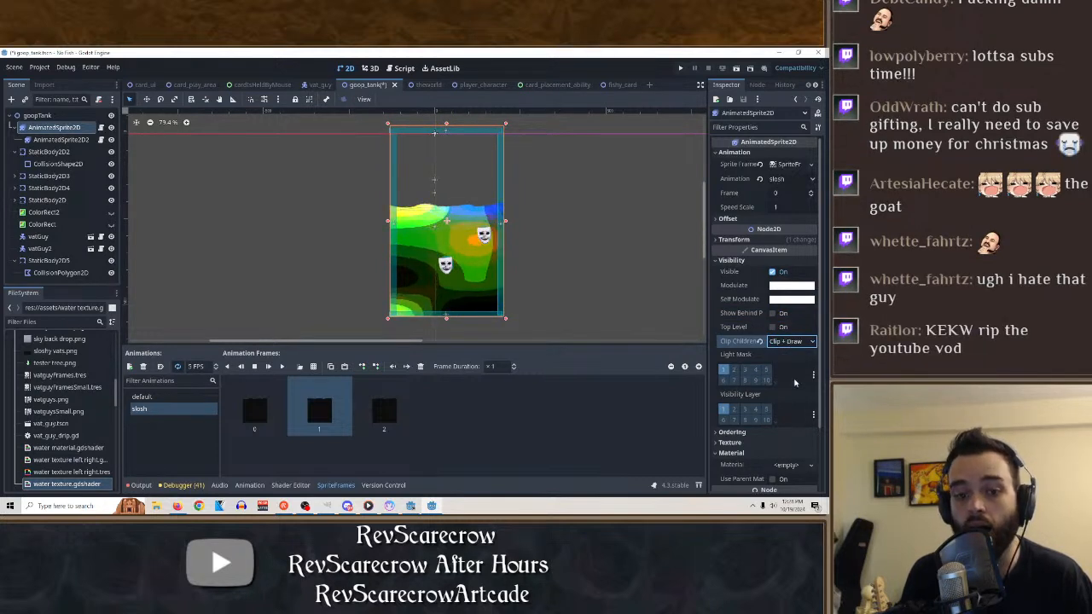
{"action": "left_click", "coordinate": [791, 341]}
{"action": "left_click", "coordinate": [788, 365]}
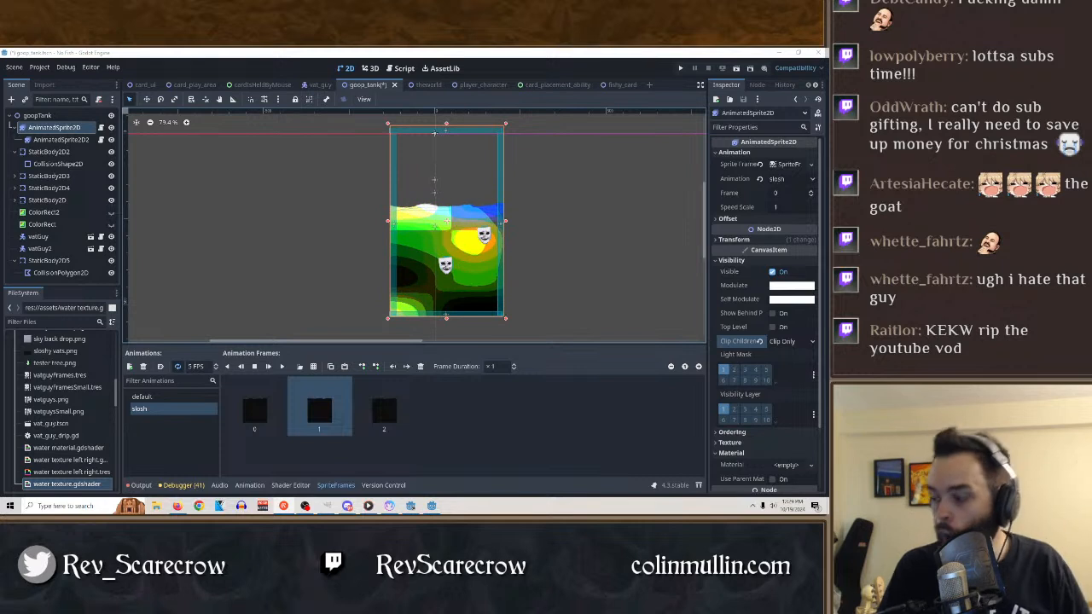
Save the goop tank scene, run it to check the clipped noise, and close the game window.
{"action": "left_click", "coordinate": [599, 251]}
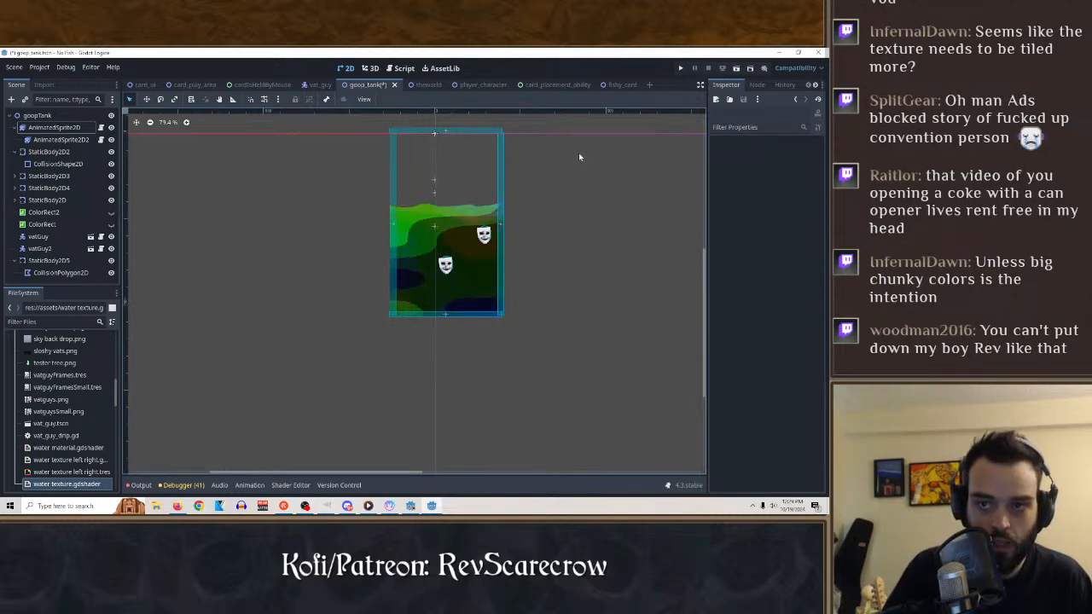
{"action": "key", "text": "ctrl+s"}
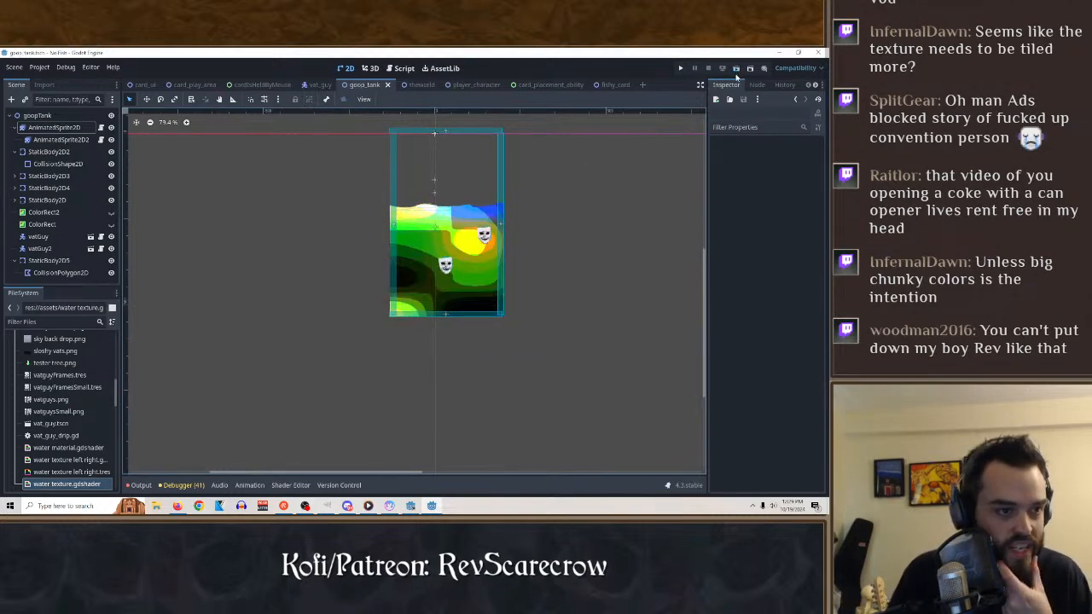
{"action": "left_click", "coordinate": [736, 70]}
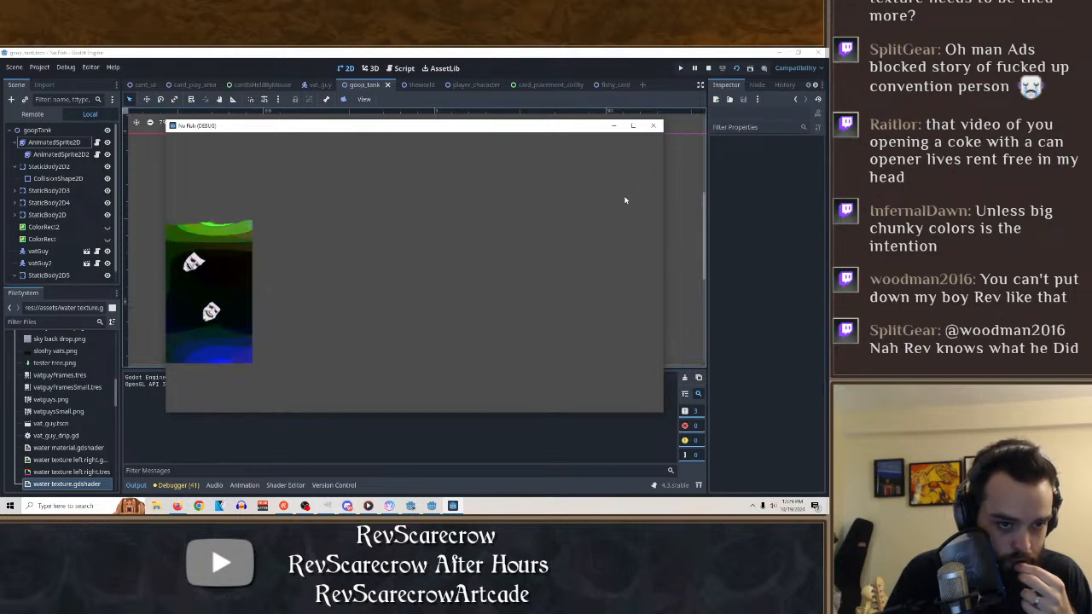
{"action": "left_click", "coordinate": [653, 125]}
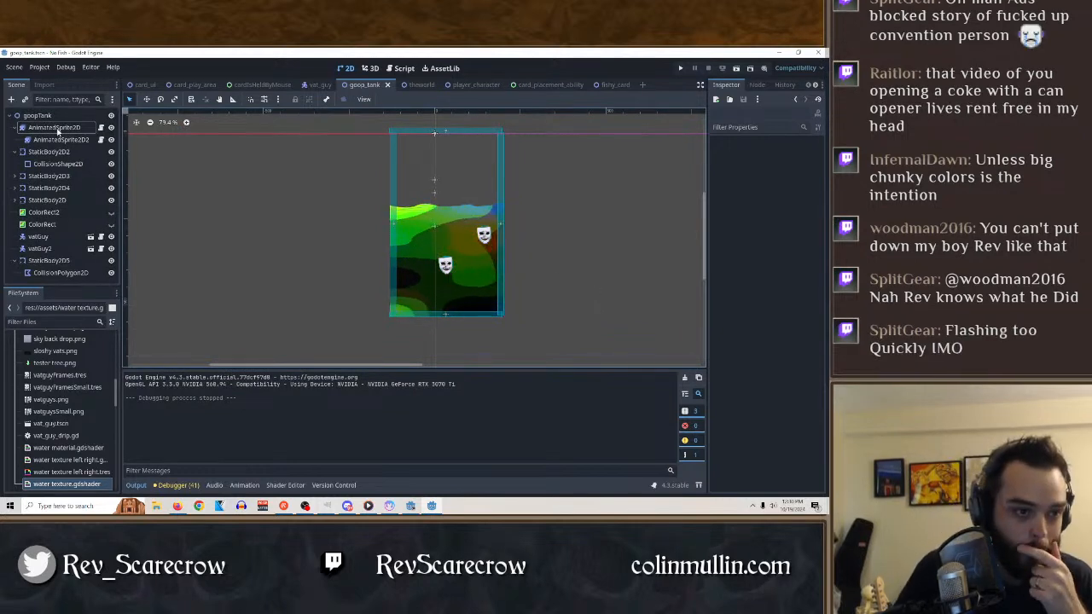
Set the parent AnimatedSprite2D's Clip Children mode to Clip + Draw, save the scene, and test-run it.
{"action": "left_click", "coordinate": [88, 126]}
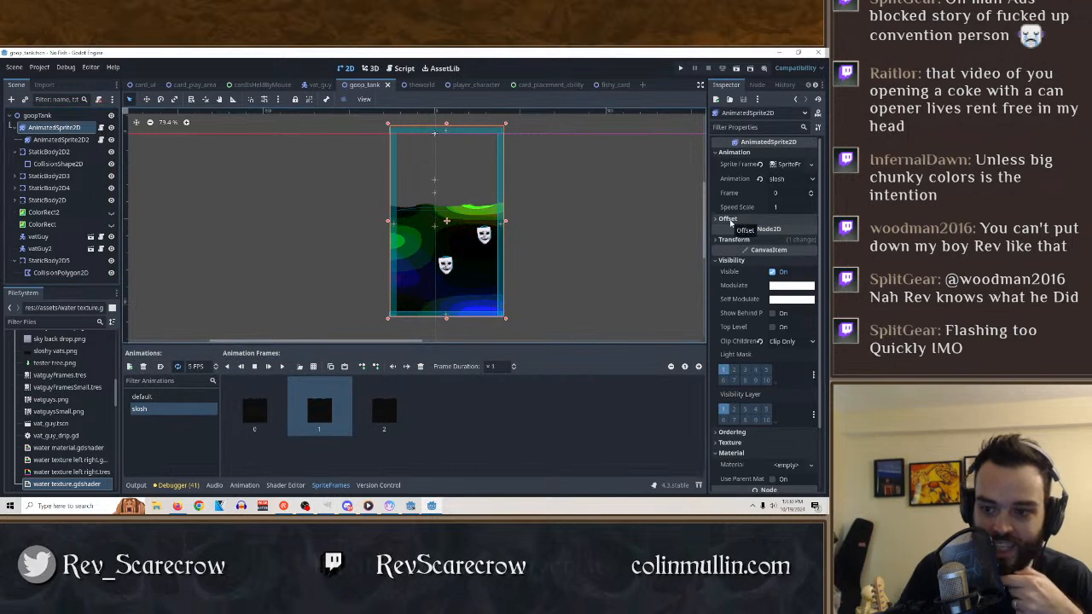
{"action": "left_click", "coordinate": [791, 342]}
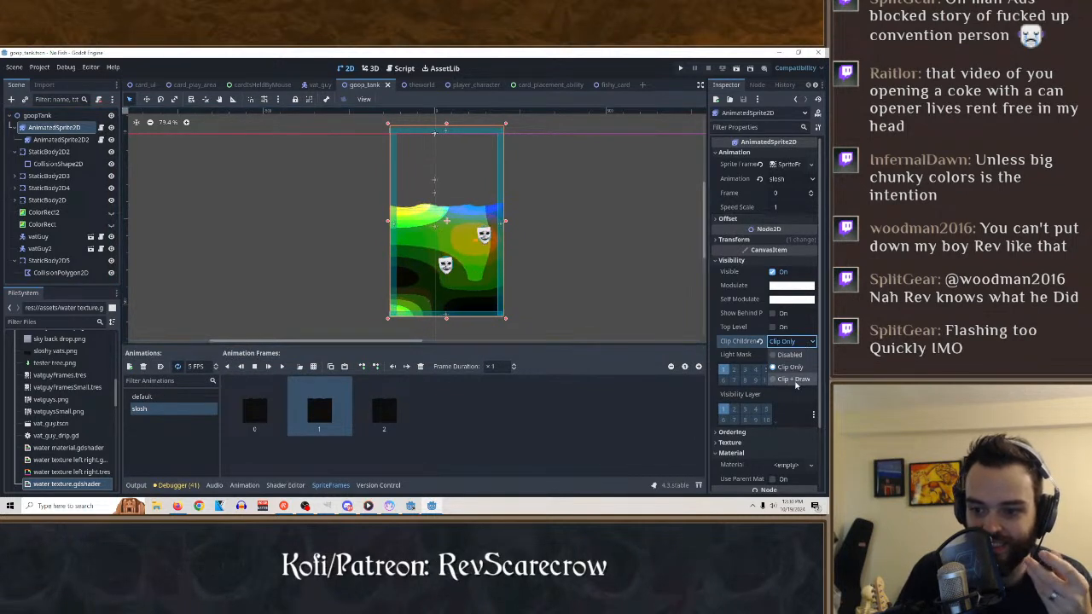
{"action": "left_click", "coordinate": [787, 376]}
{"action": "key", "text": "ctrl+s"}
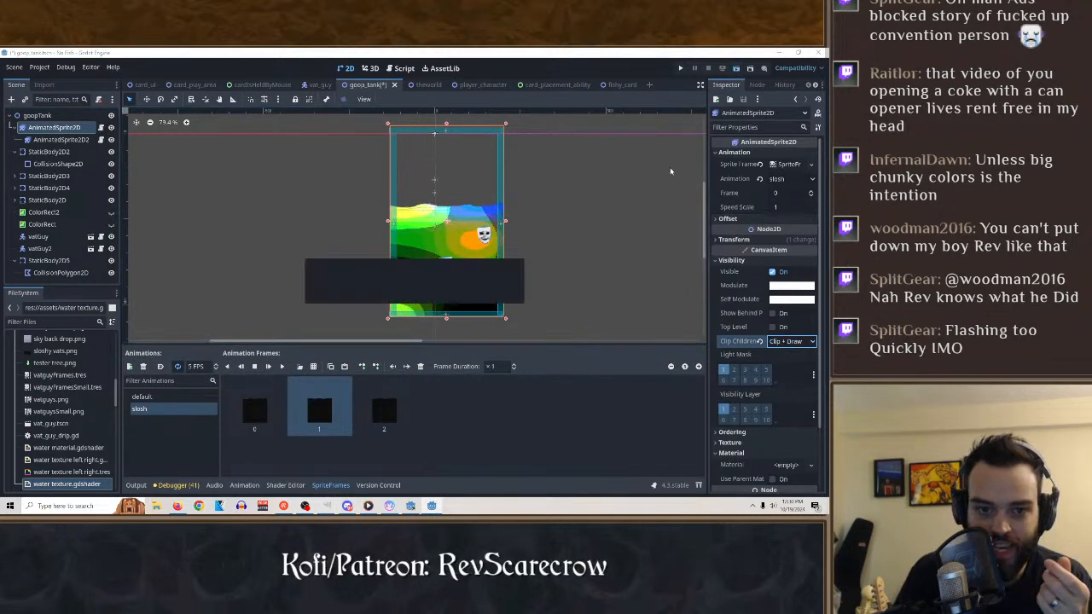
{"action": "key", "text": "F6"}
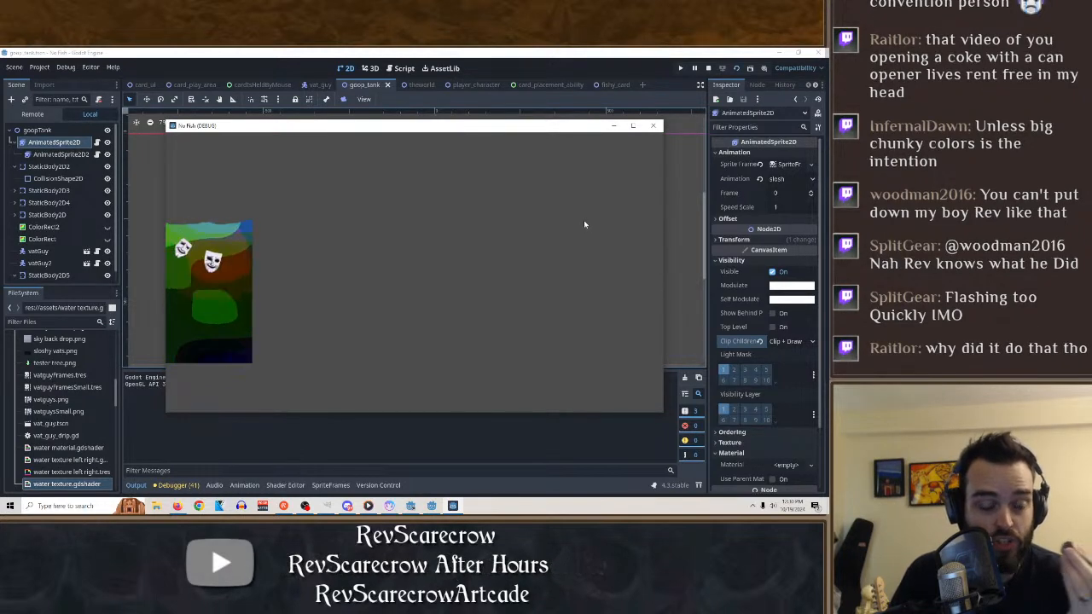
{"action": "left_click", "coordinate": [655, 126]}
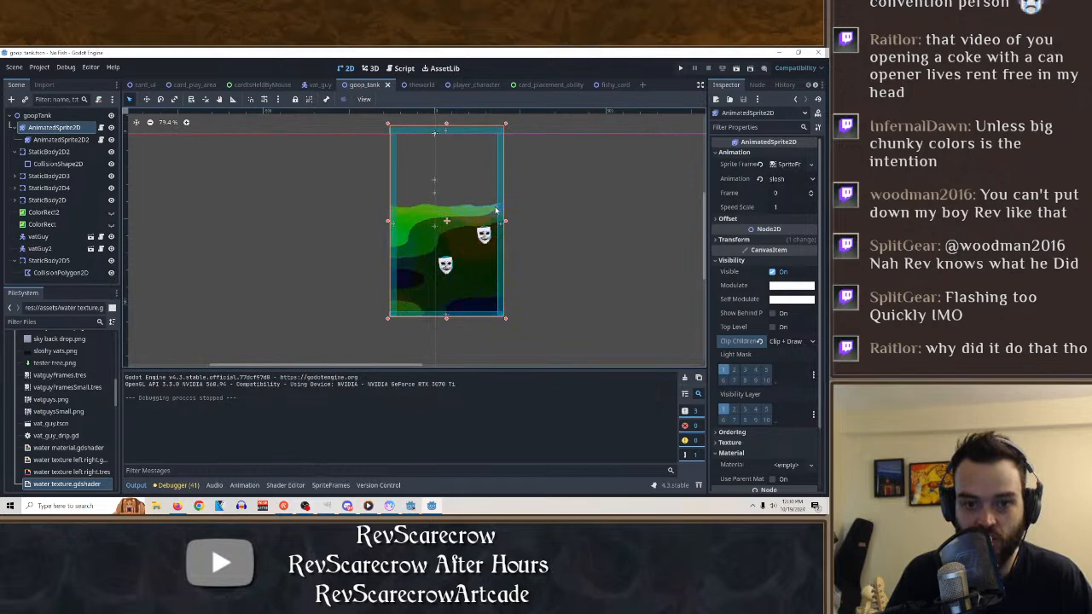
Run the goop tank scene once more, close the game, and open the card_play_area scene for reference.
{"action": "left_click", "coordinate": [64, 139]}
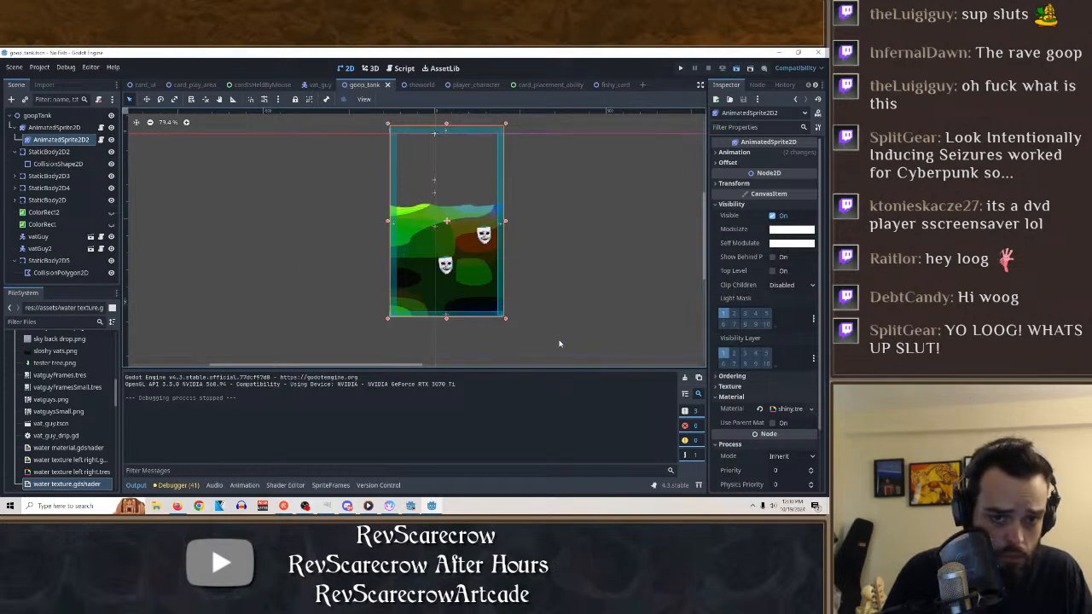
{"action": "key", "text": "F6"}
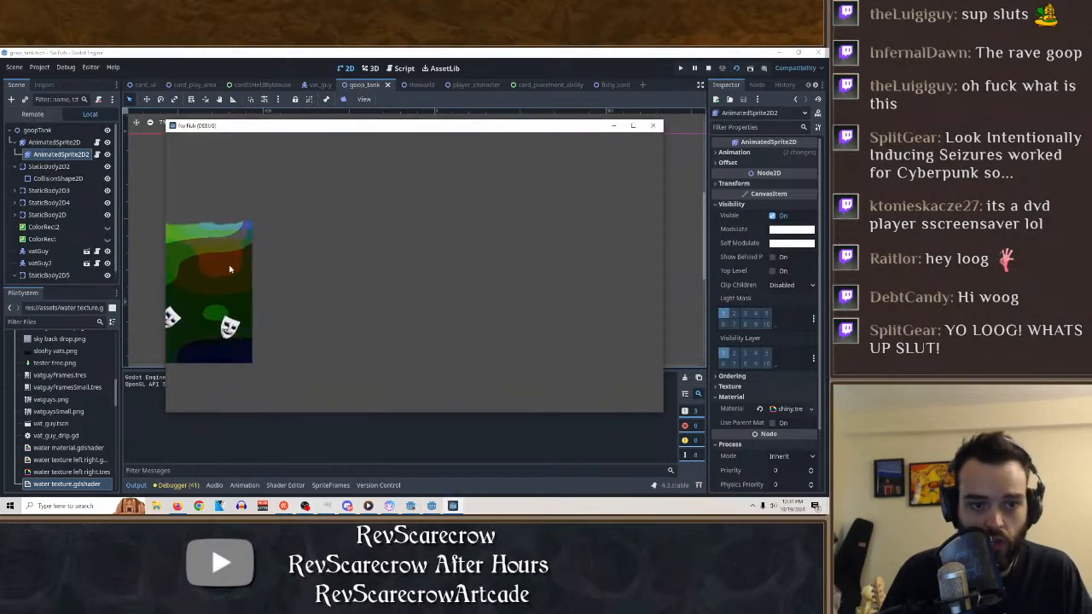
{"action": "left_click", "coordinate": [652, 127]}
{"action": "left_click", "coordinate": [61, 126]}
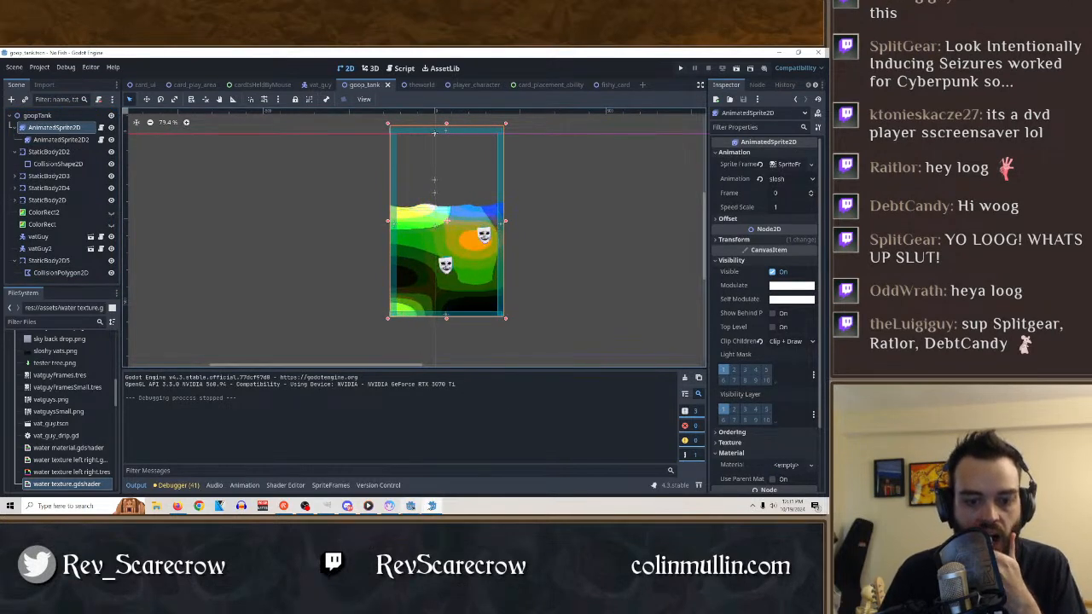
{"action": "mouse_move", "coordinate": [432, 506]}
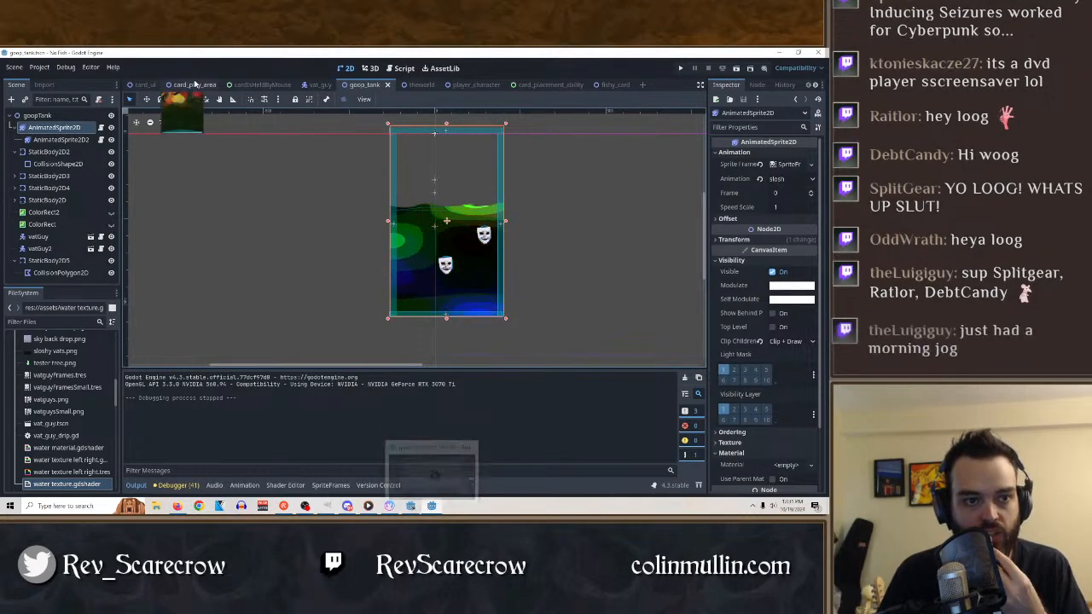
{"action": "left_click", "coordinate": [195, 85]}
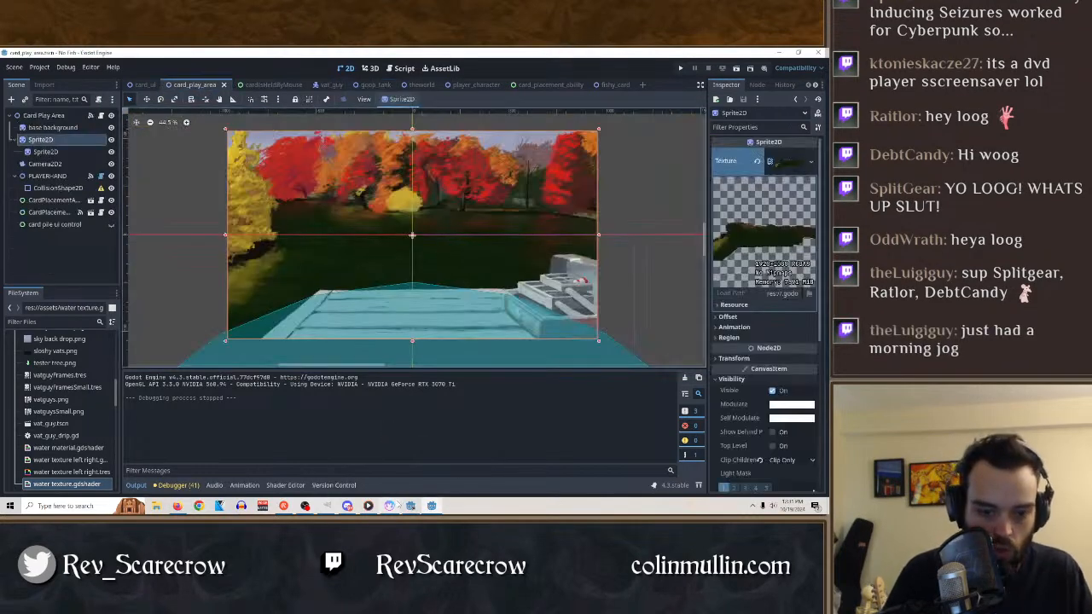
Switch to Material Maker and save the unnamed noise material as goop texture.ptex.
{"action": "left_click", "coordinate": [391, 506]}
{"action": "left_click", "coordinate": [9, 66]}
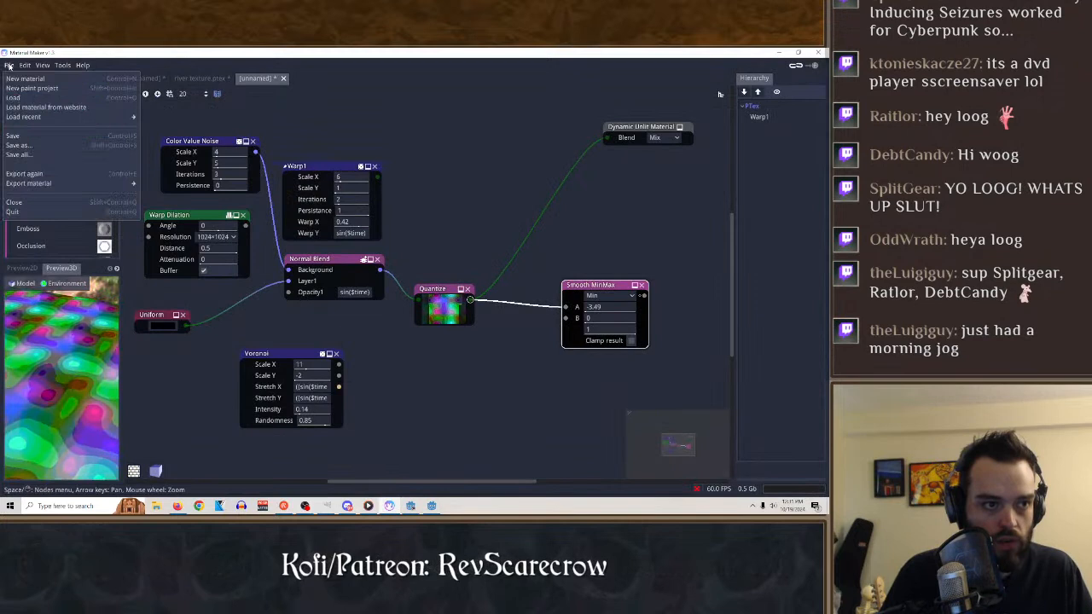
{"action": "left_click", "coordinate": [24, 136]}
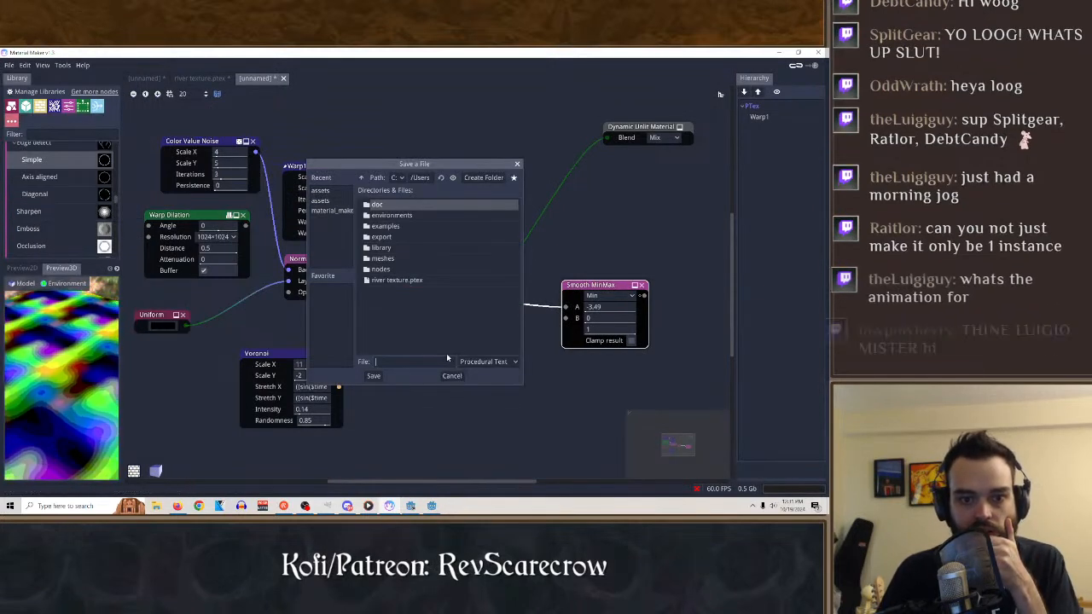
{"action": "left_click", "coordinate": [397, 282]}
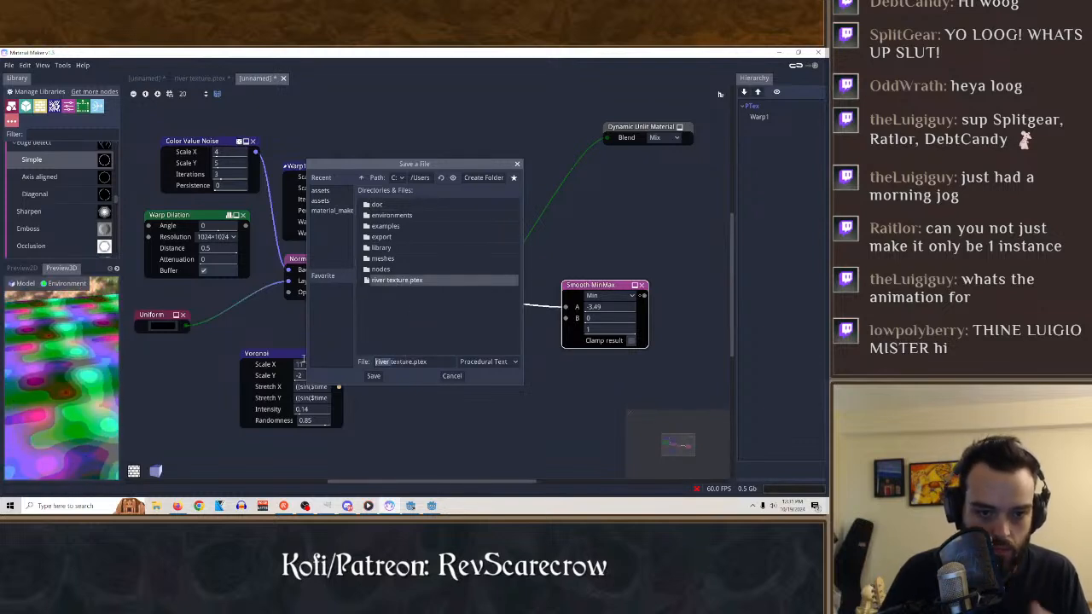
{"action": "type", "text": "goop"}
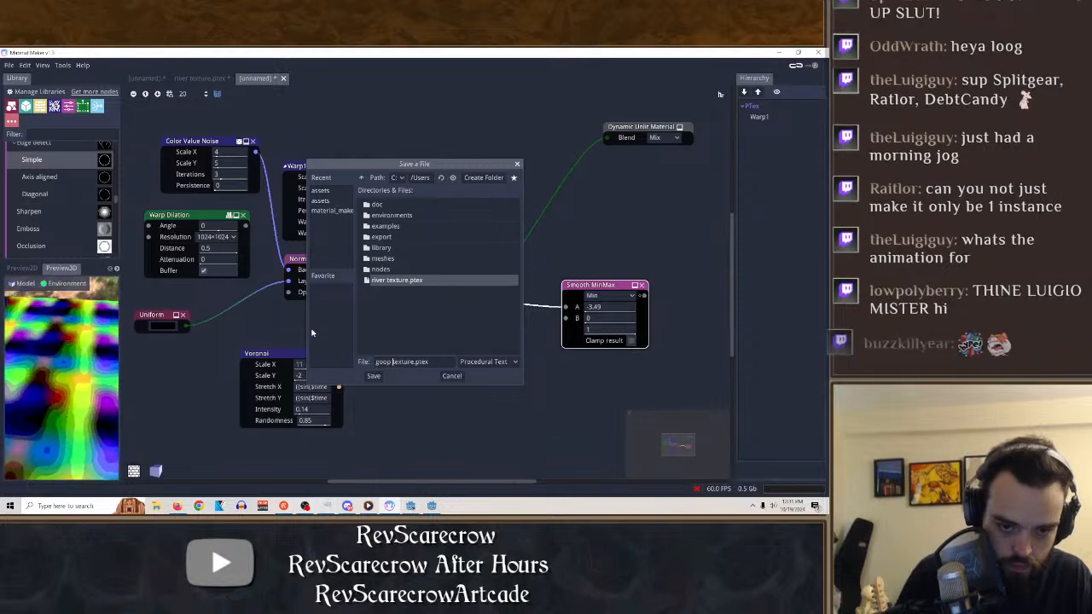
{"action": "left_click", "coordinate": [374, 376]}
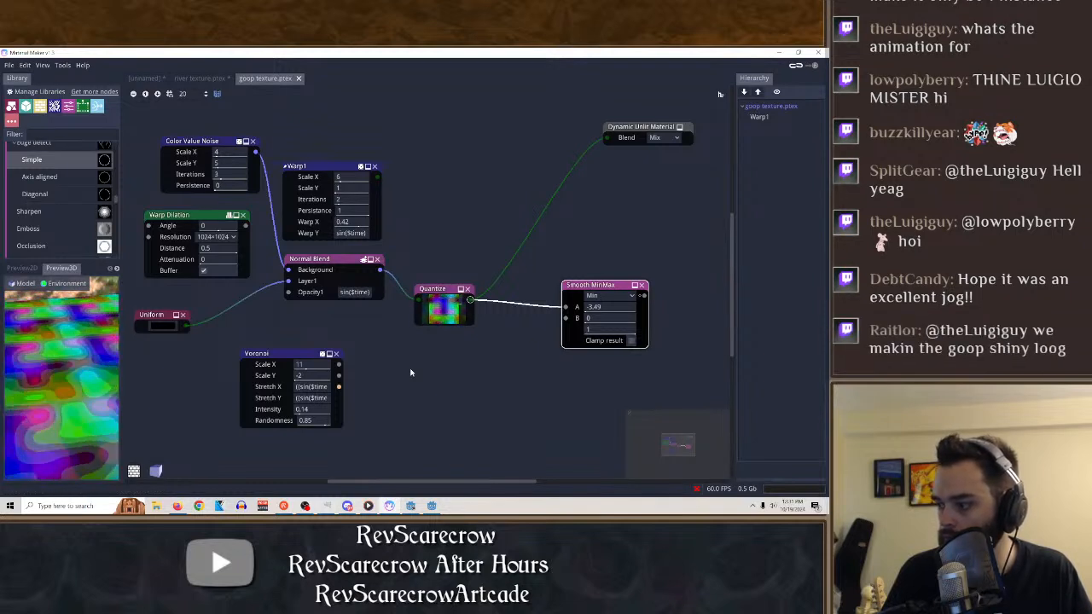
Load the recently used river texture.ptex material.
{"action": "left_click", "coordinate": [9, 64]}
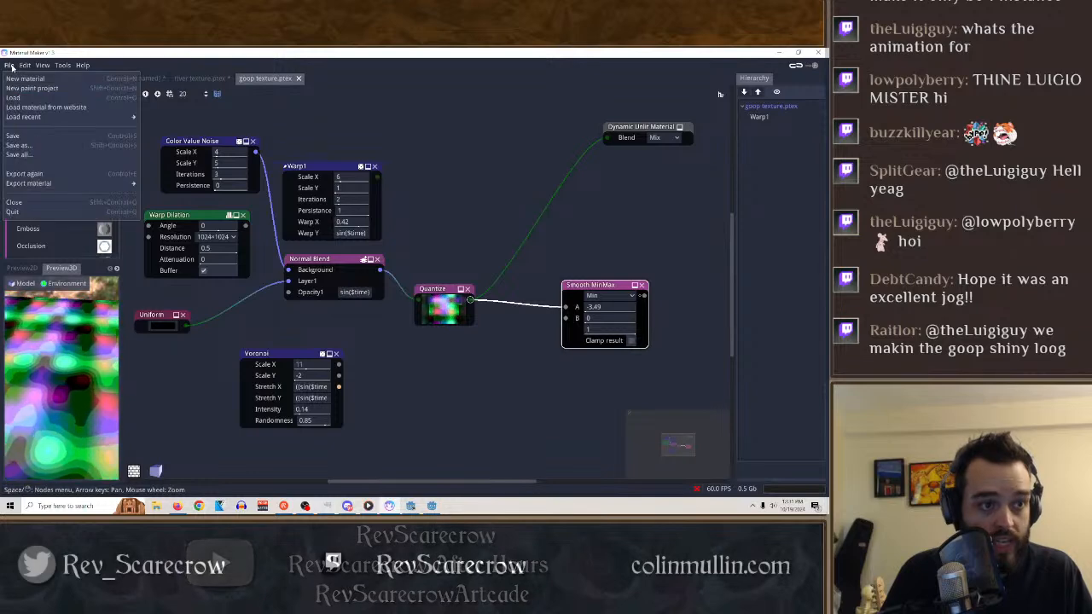
{"action": "mouse_move", "coordinate": [47, 120]}
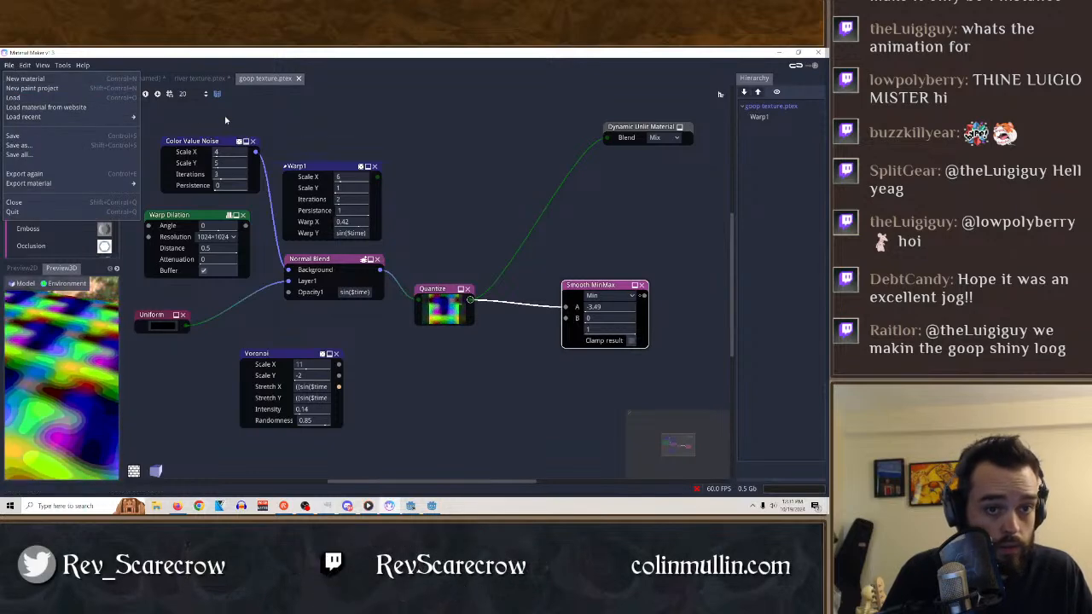
{"action": "mouse_move", "coordinate": [135, 119]}
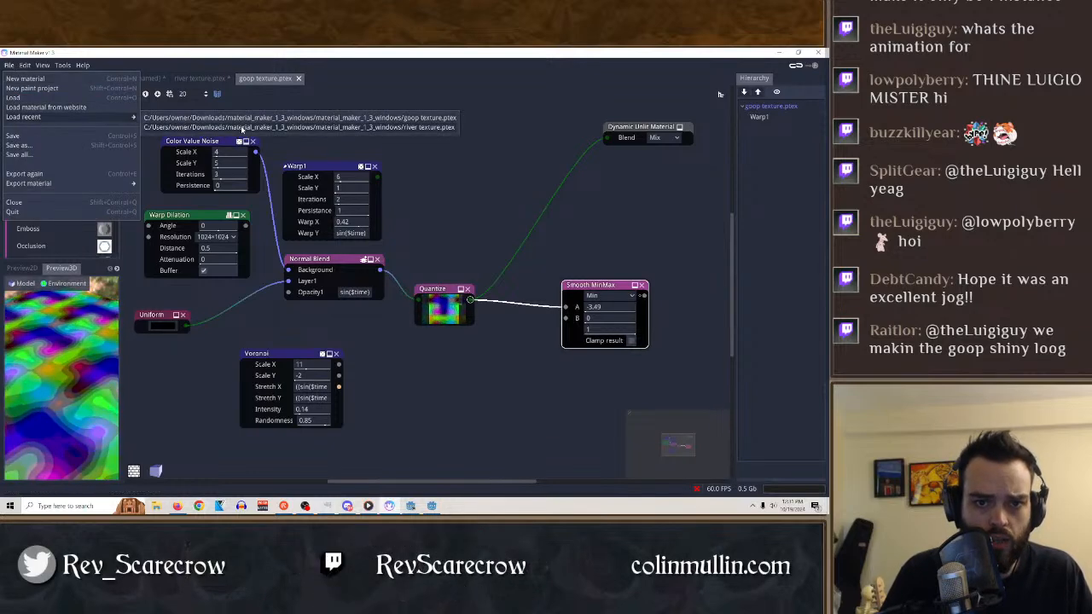
{"action": "left_click", "coordinate": [242, 127]}
Examine how the Translate, Colorize, Blend and Dynamic Unlit Material nodes are set up in the river texture graph.
{"action": "left_click", "coordinate": [438, 288]}
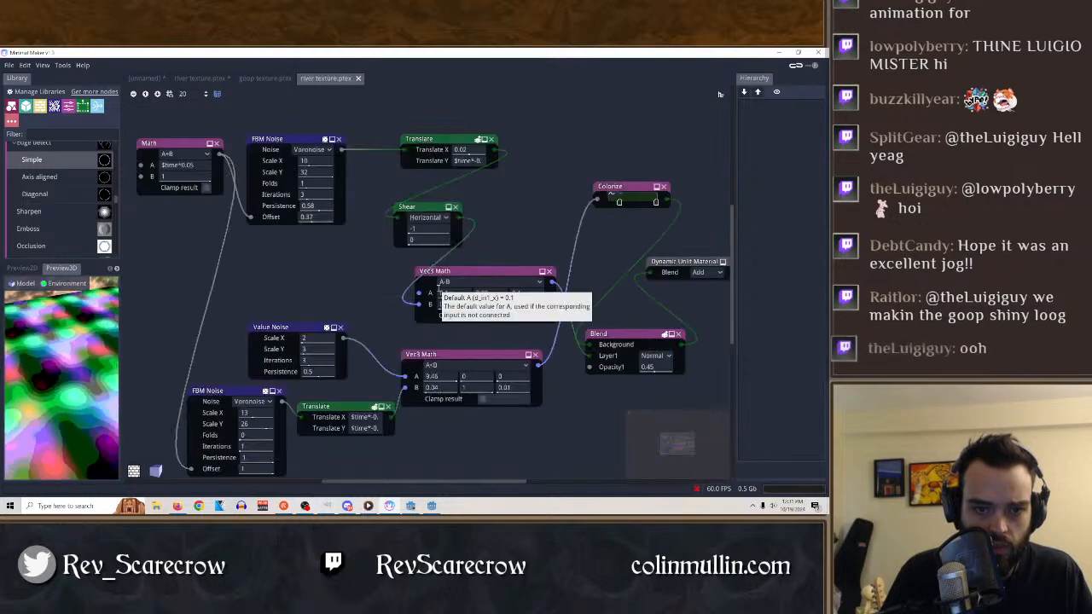
{"action": "left_click", "coordinate": [433, 141]}
{"action": "left_click", "coordinate": [692, 267]}
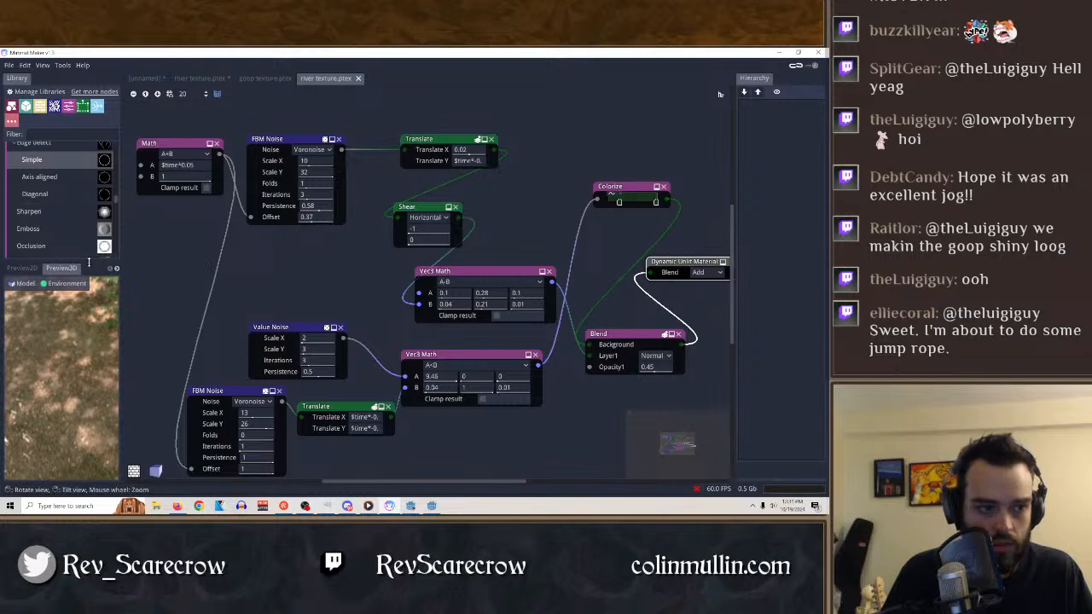
{"action": "left_click", "coordinate": [20, 269]}
{"action": "left_click", "coordinate": [66, 269]}
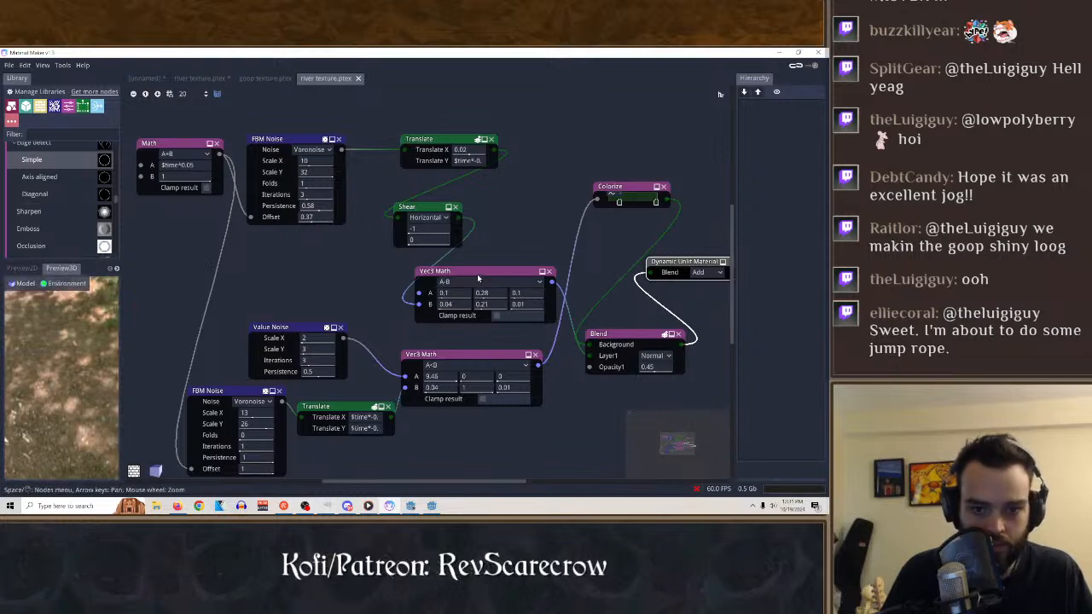
{"action": "left_click", "coordinate": [649, 335]}
{"action": "left_click", "coordinate": [625, 187]}
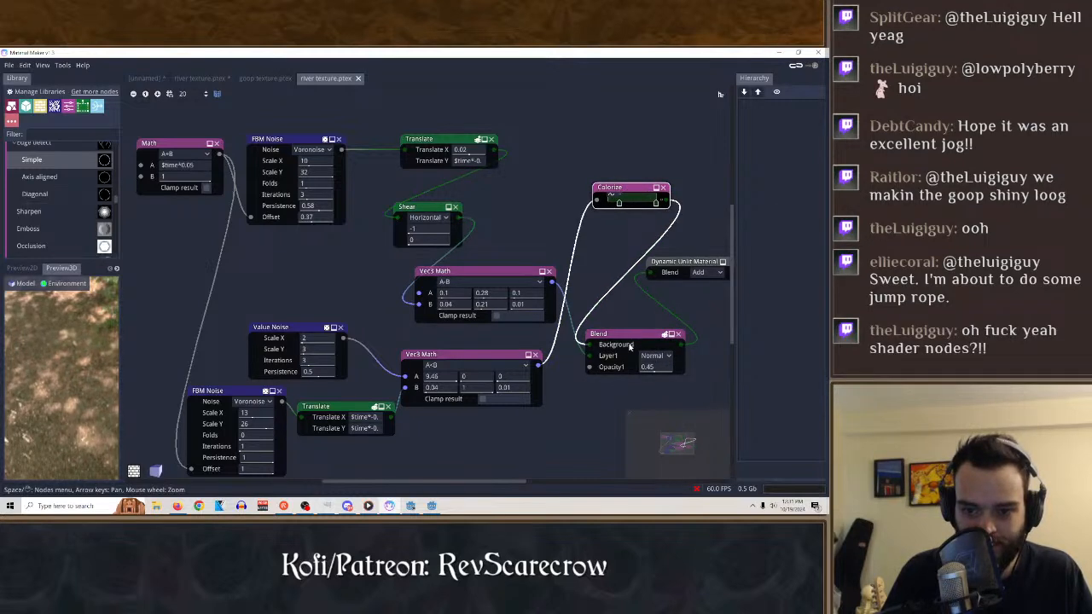
{"action": "left_click", "coordinate": [682, 266]}
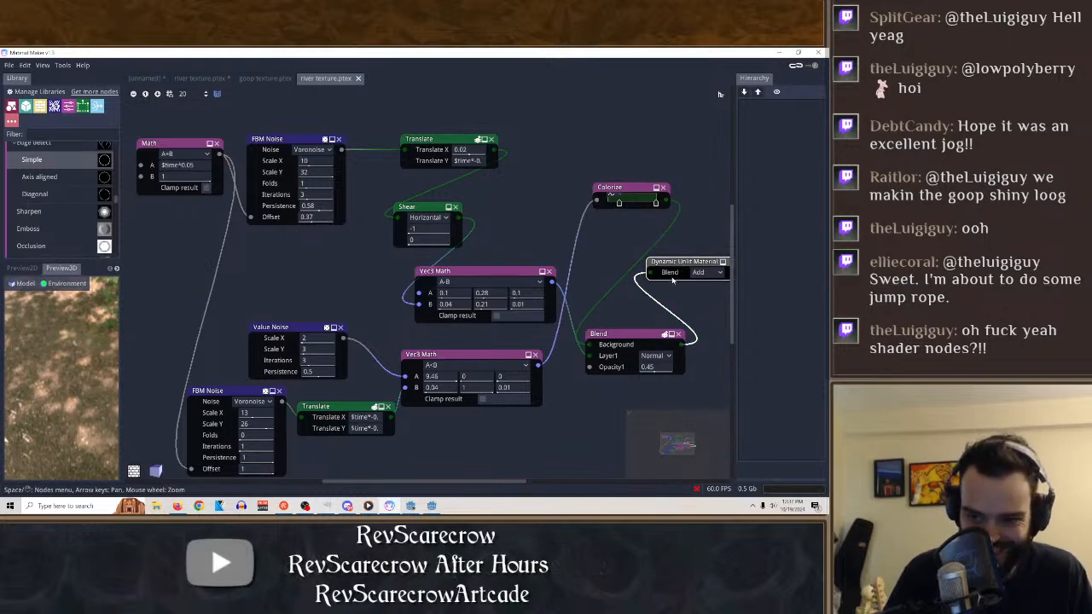
Reposition the Dynamic Unlit Material and Colorize nodes slightly in the newly loaded river texture graph.
{"action": "left_click_drag", "start_coordinate": [703, 272], "coordinate": [692, 263]}
{"action": "left_click_drag", "start_coordinate": [512, 180], "coordinate": [555, 191]}
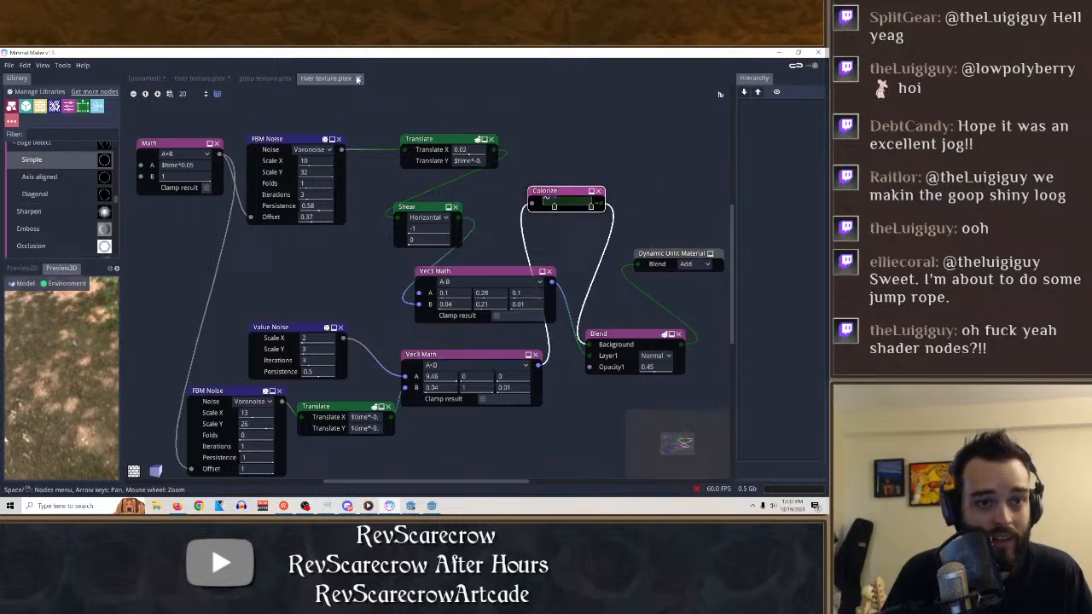
Close the modified duplicate of river texture.ptex, discarding its changes, and return to the freshly loaded river texture.ptex.
{"action": "left_click", "coordinate": [230, 80]}
{"action": "left_click", "coordinate": [237, 78]}
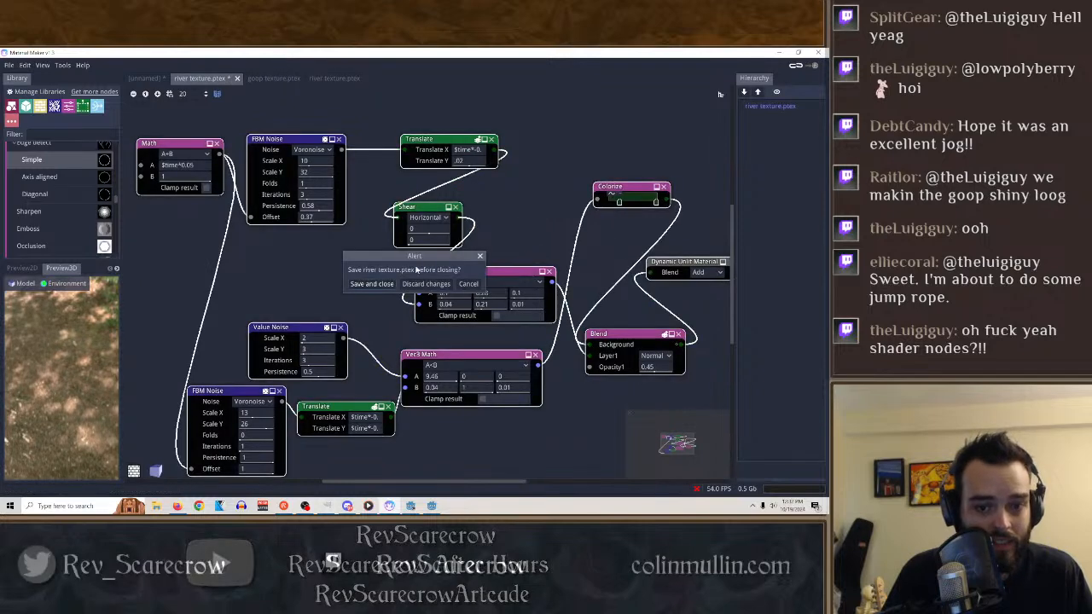
{"action": "left_click", "coordinate": [426, 284]}
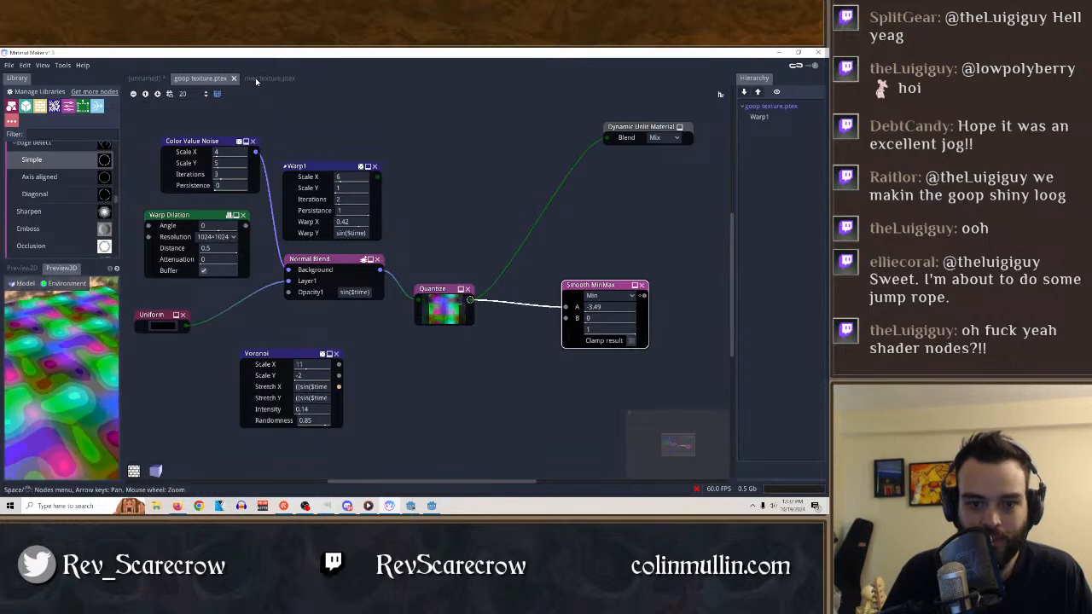
{"action": "left_click", "coordinate": [257, 79]}
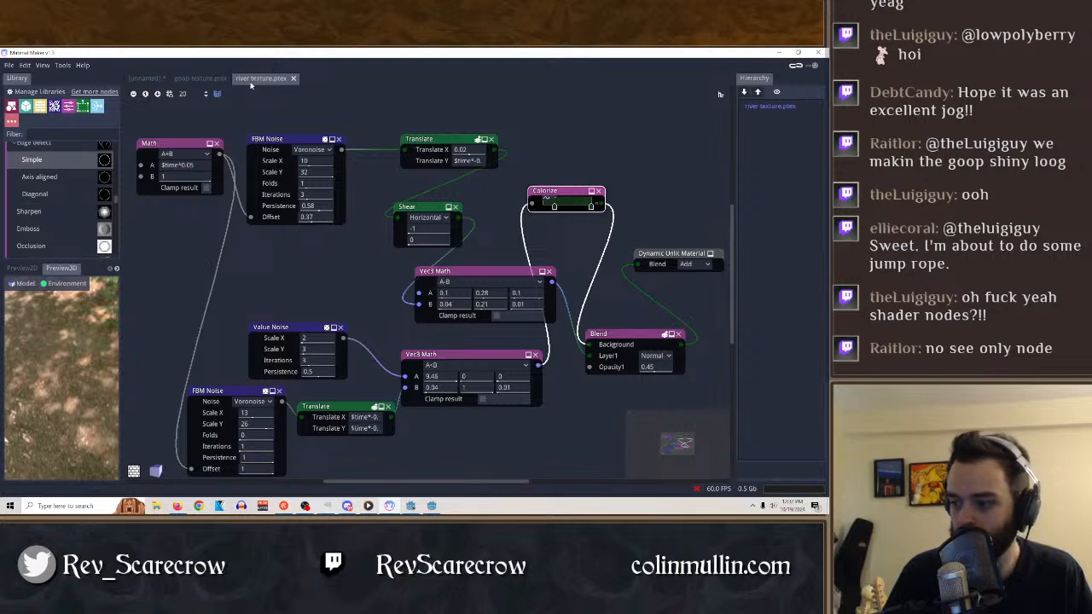
Try the Filmic and ACES tonemaps on the 3D preview environment and restore Linear.
{"action": "left_click", "coordinate": [666, 253]}
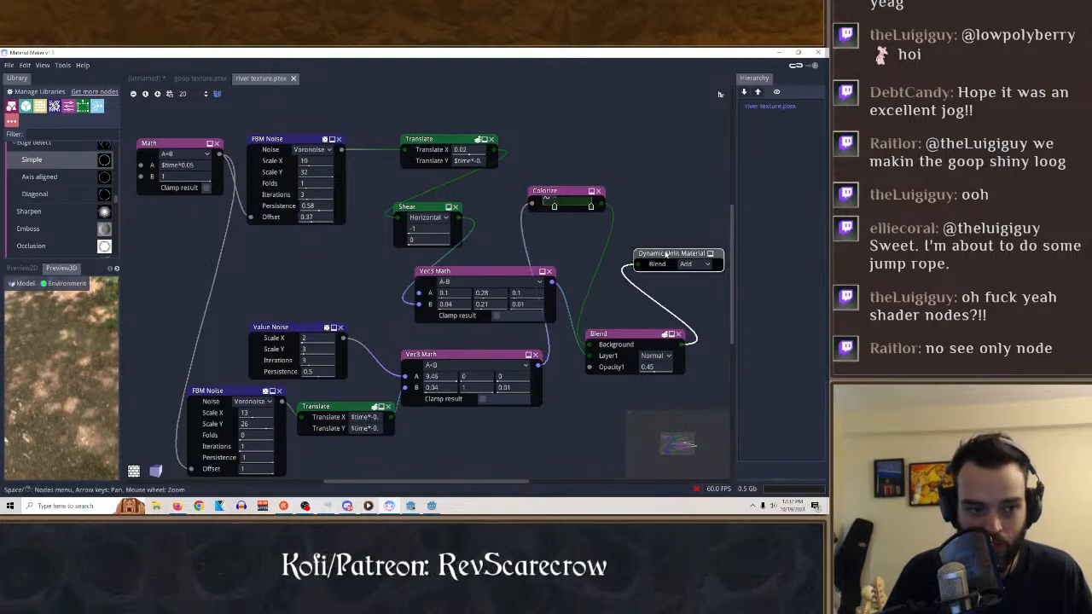
{"action": "left_click", "coordinate": [55, 284]}
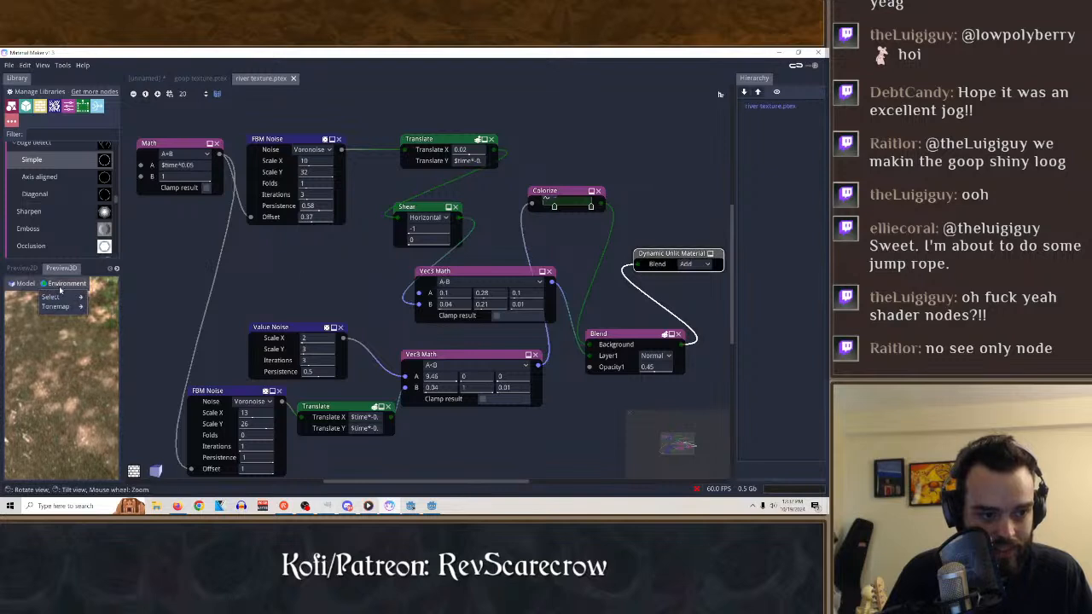
{"action": "left_click", "coordinate": [103, 305]}
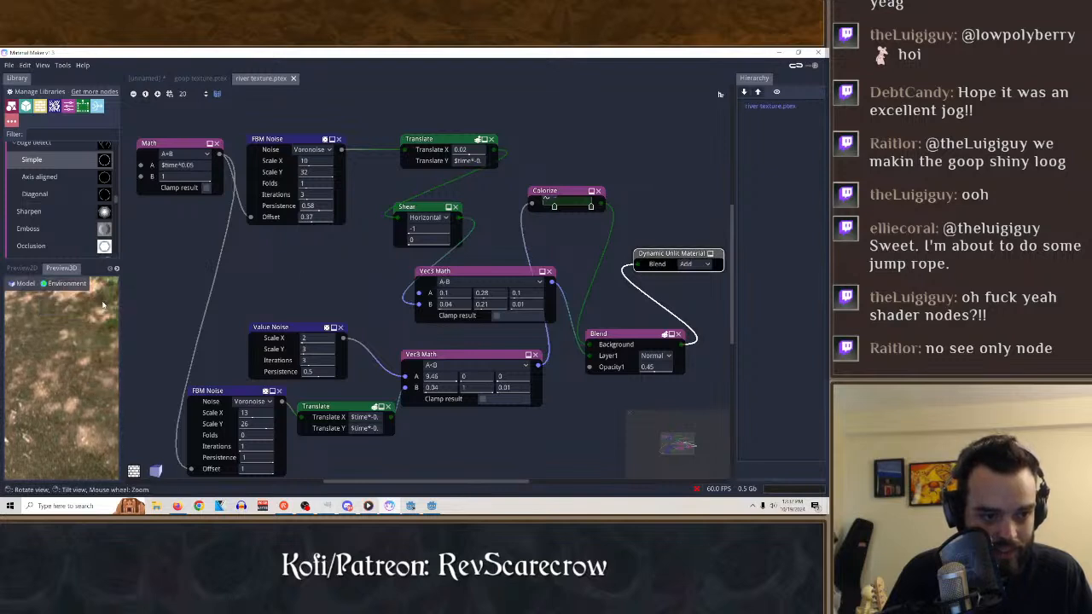
{"action": "left_click", "coordinate": [53, 285]}
{"action": "mouse_move", "coordinate": [62, 306]}
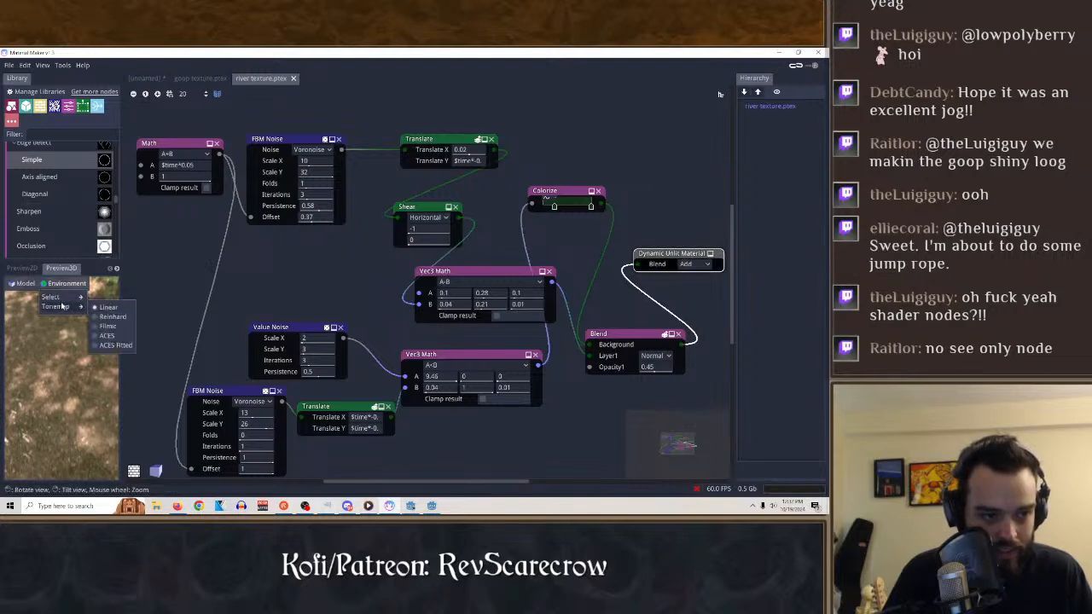
{"action": "left_click", "coordinate": [120, 325]}
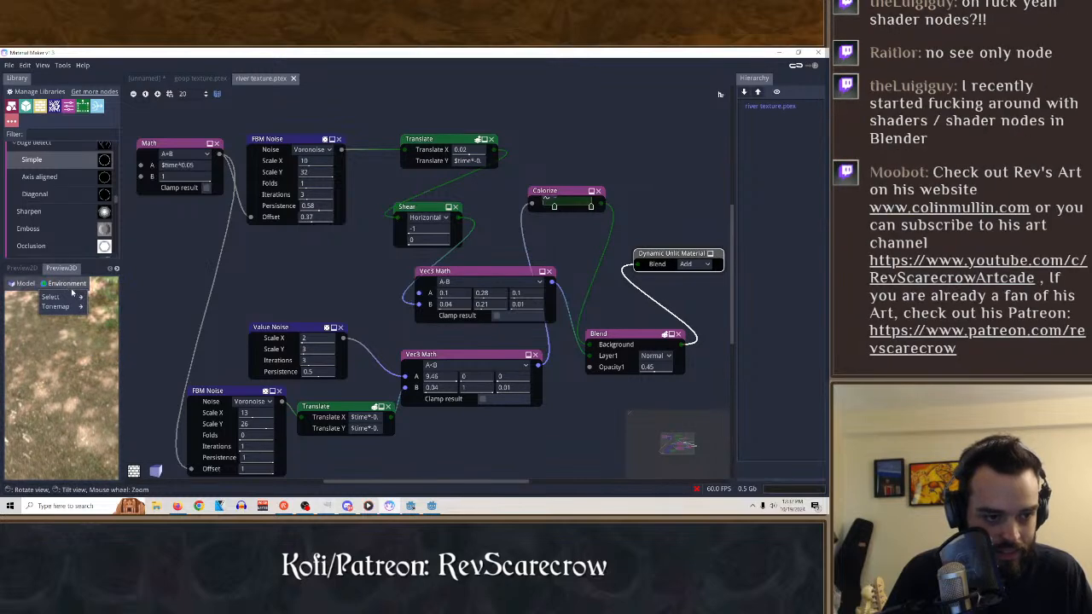
{"action": "mouse_move", "coordinate": [69, 310]}
{"action": "left_click", "coordinate": [108, 336]}
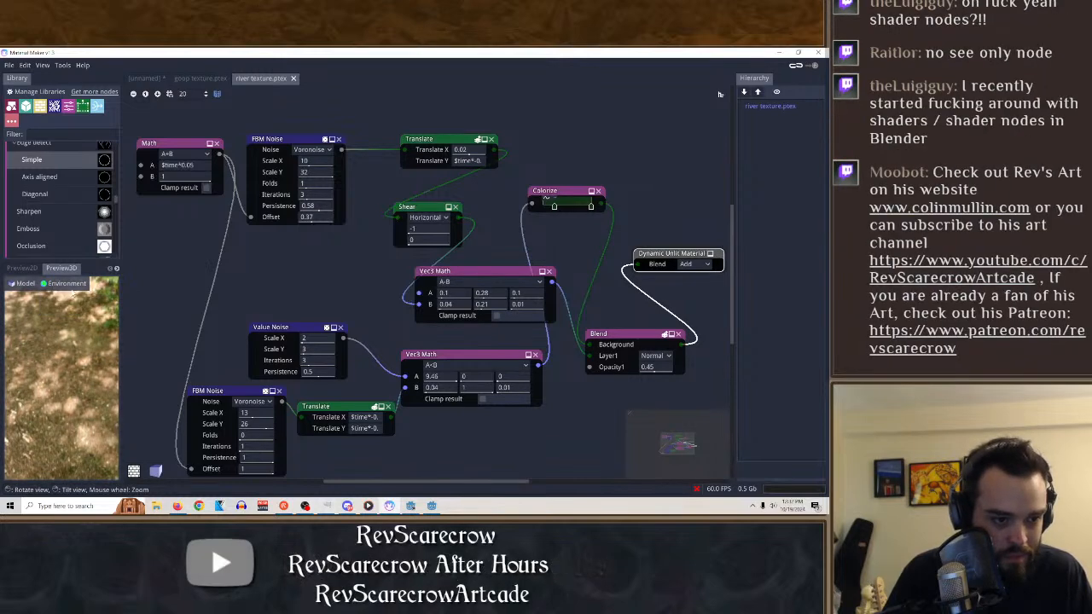
{"action": "left_click", "coordinate": [71, 287]}
{"action": "left_click", "coordinate": [111, 308]}
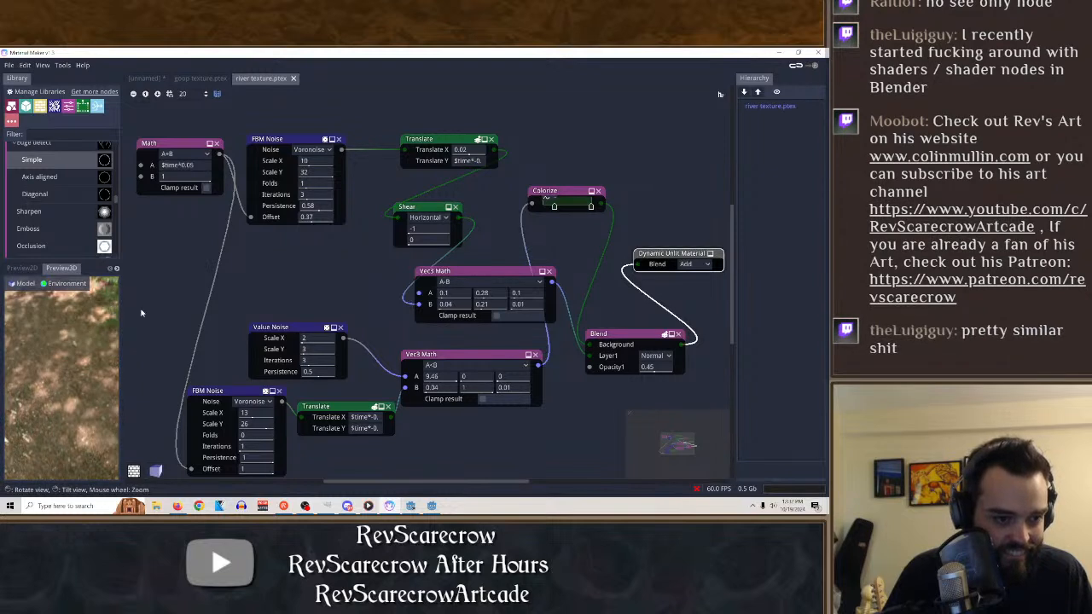
Examine the outputs of the Translate, Shear, Vec3 Math, Colorize and Blend nodes in the 2D preview.
{"action": "left_click", "coordinate": [444, 356]}
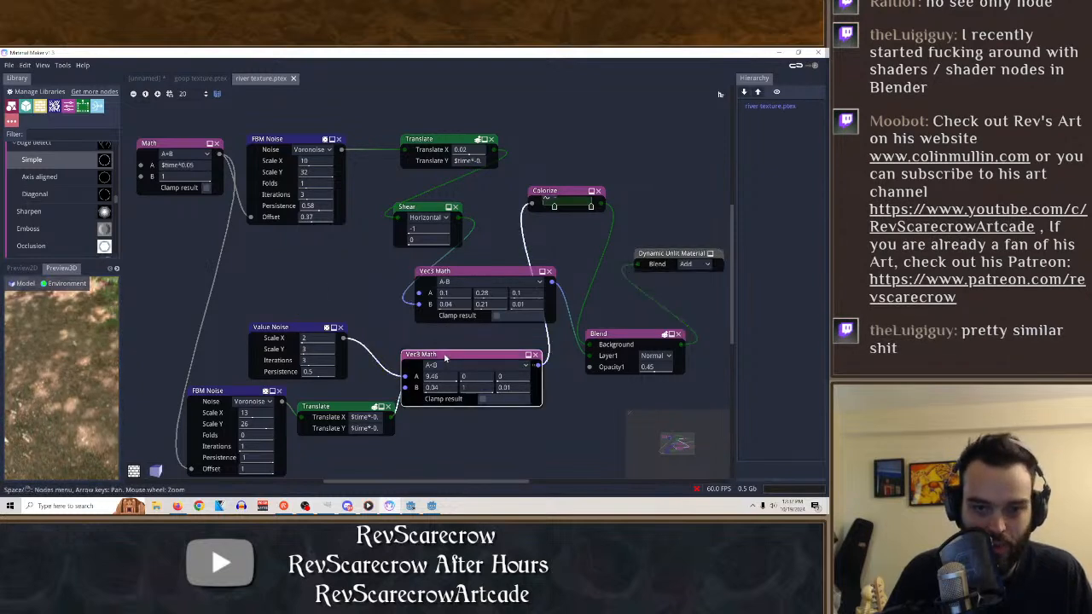
{"action": "left_click", "coordinate": [420, 206]}
{"action": "left_click", "coordinate": [431, 139], "text": "ctrl"}
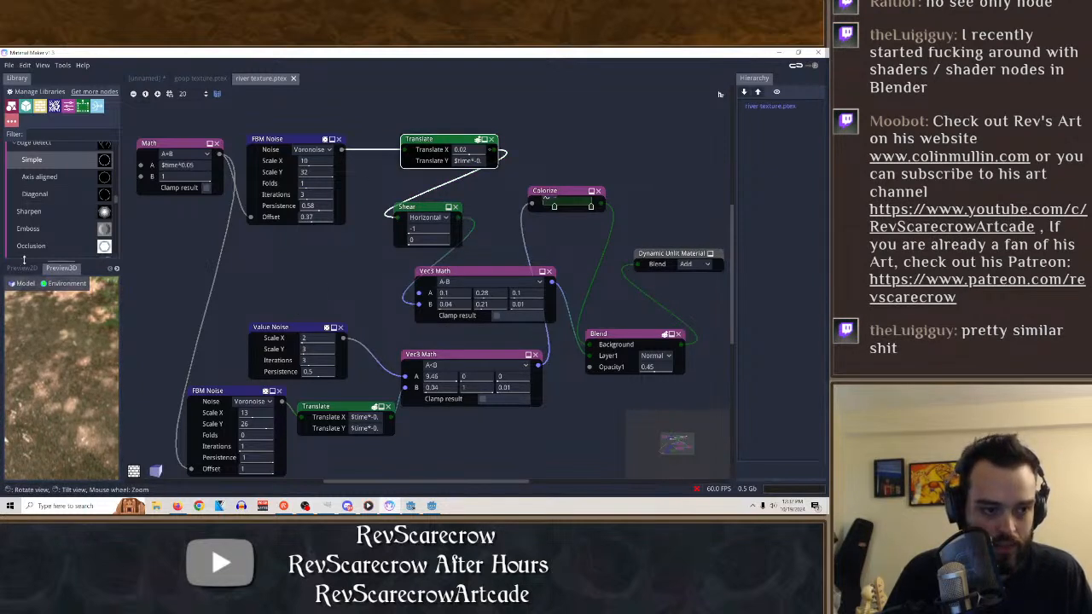
{"action": "left_click", "coordinate": [25, 270]}
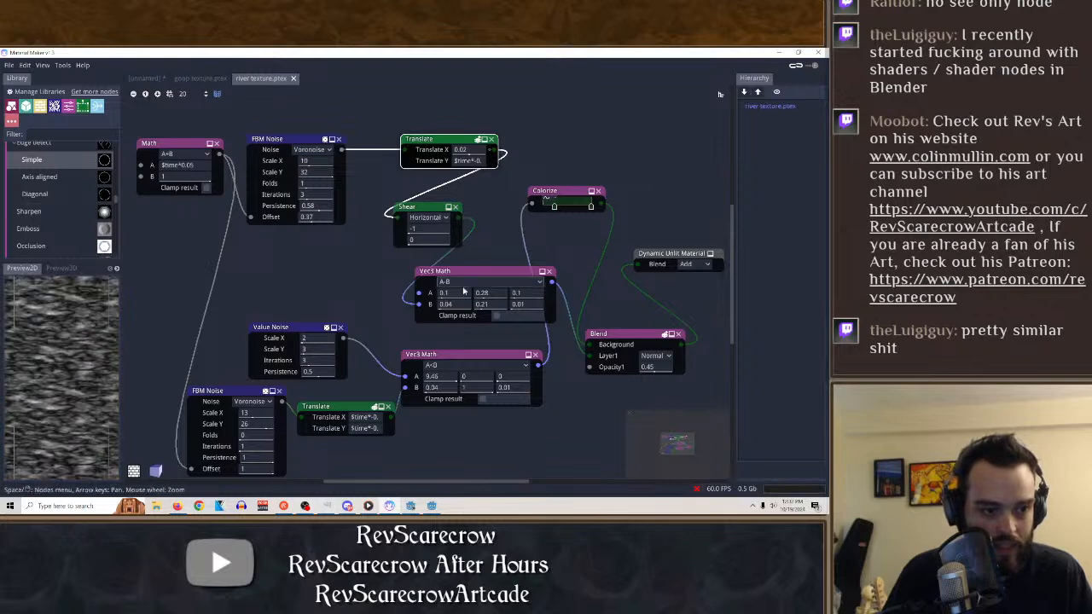
{"action": "left_click", "coordinate": [408, 210]}
{"action": "left_click", "coordinate": [477, 271]}
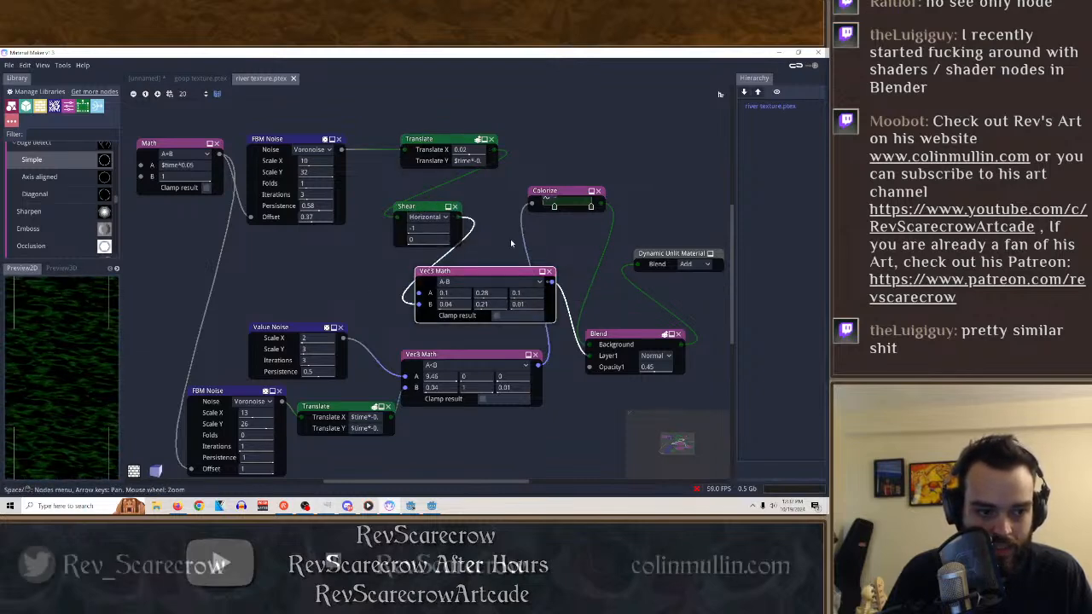
{"action": "left_click", "coordinate": [562, 193]}
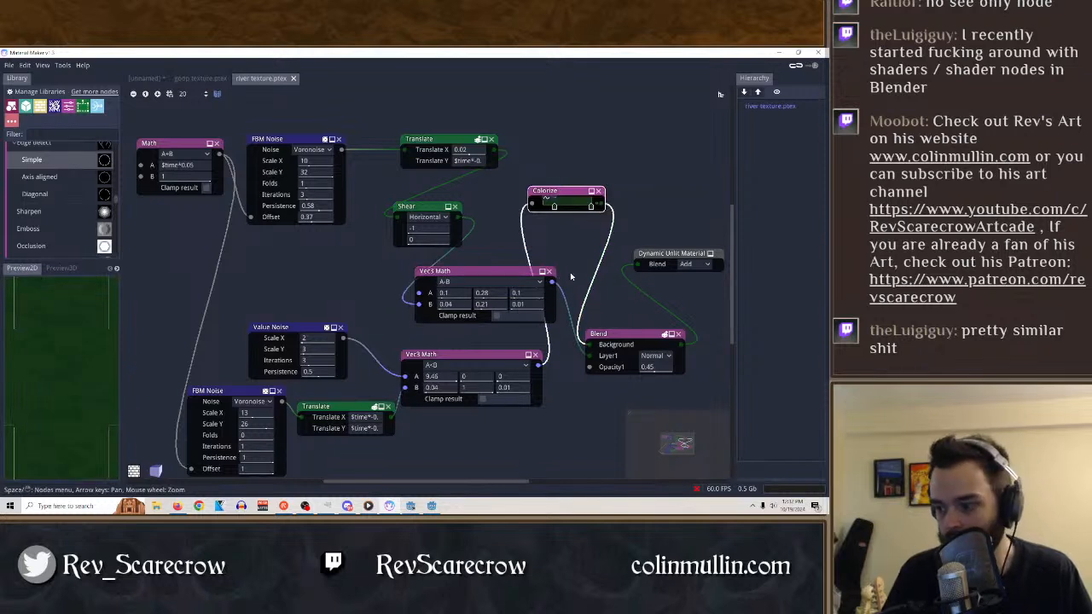
{"action": "left_click", "coordinate": [628, 336]}
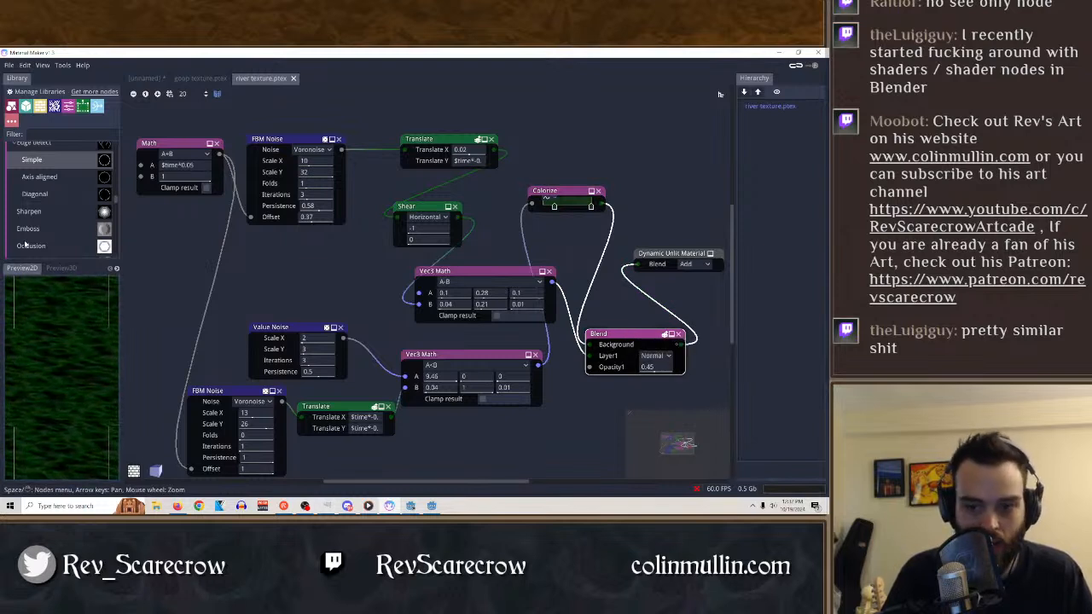
Try adding a Convert Normal Map node above the Colorize node in the river graph, and delete it.
{"action": "scroll", "coordinate": [34, 239], "scroll_direction": "up", "scroll_amount": 5}
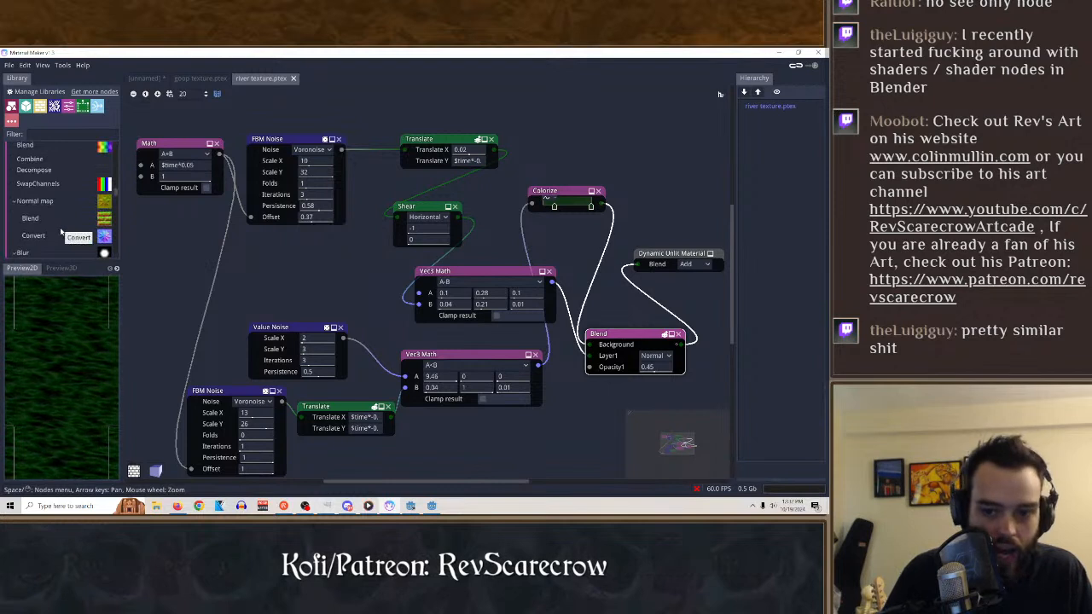
{"action": "scroll", "coordinate": [53, 234], "scroll_direction": "down", "scroll_amount": 2}
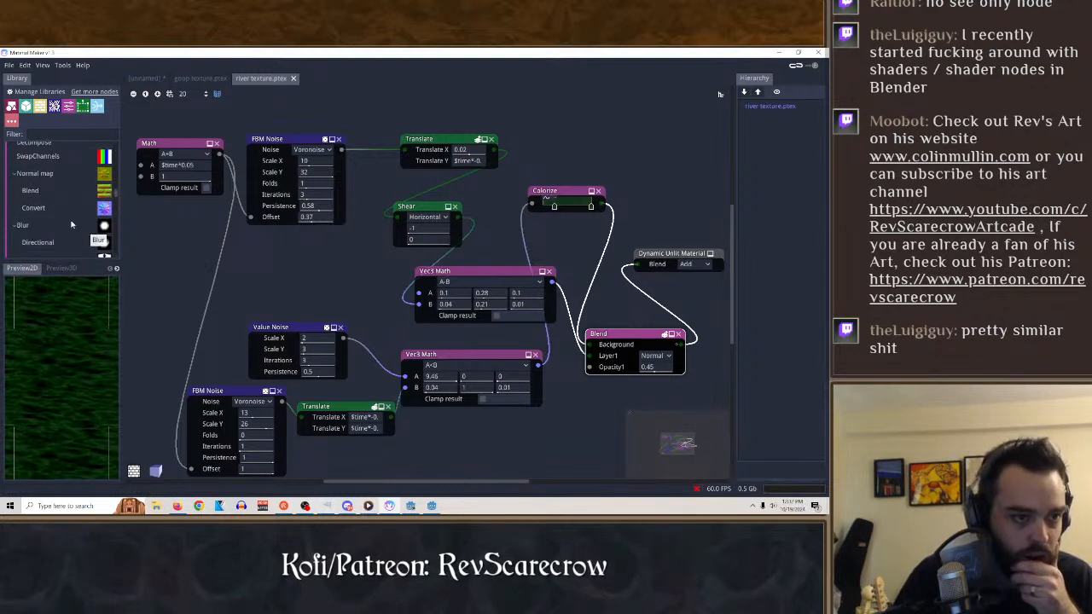
{"action": "left_click_drag", "start_coordinate": [34, 207], "coordinate": [616, 100]}
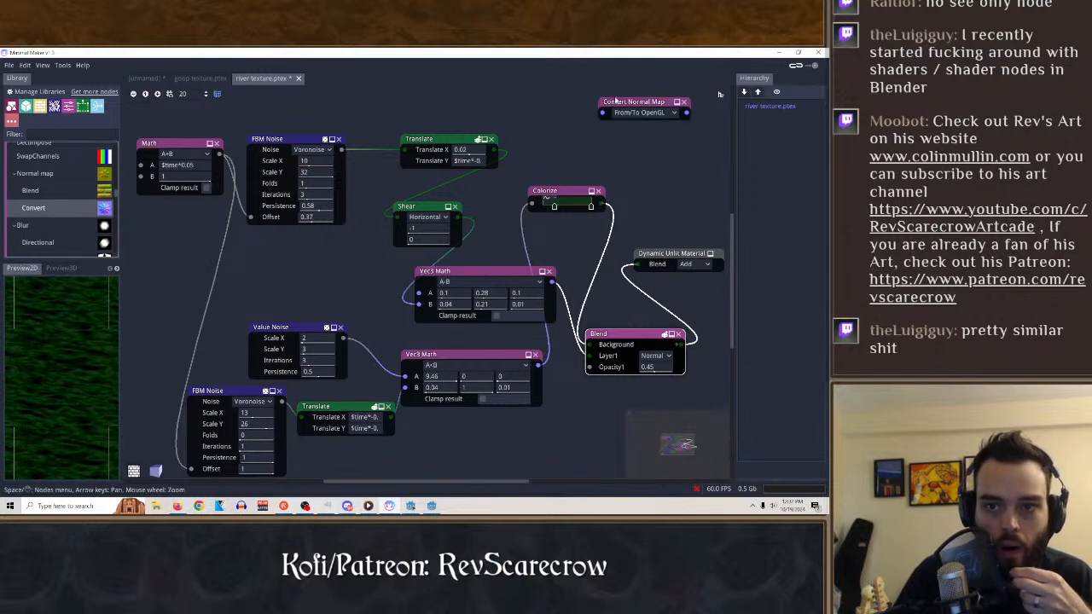
{"action": "left_click", "coordinate": [684, 102]}
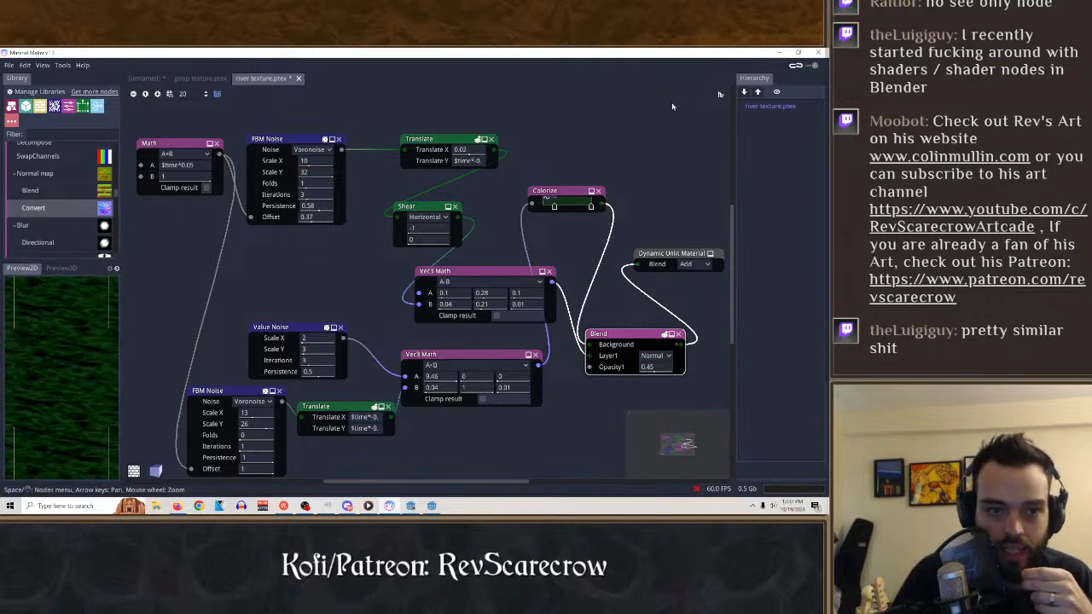
{"action": "scroll", "coordinate": [60, 231], "scroll_direction": "up", "scroll_amount": 4}
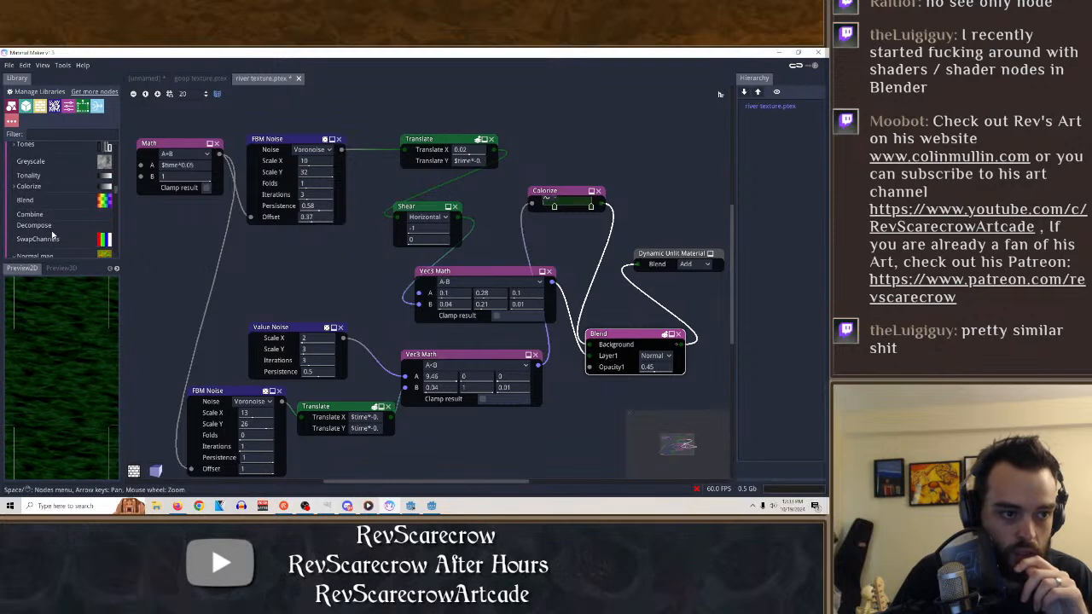
{"action": "scroll", "coordinate": [55, 227], "scroll_direction": "down", "scroll_amount": 5}
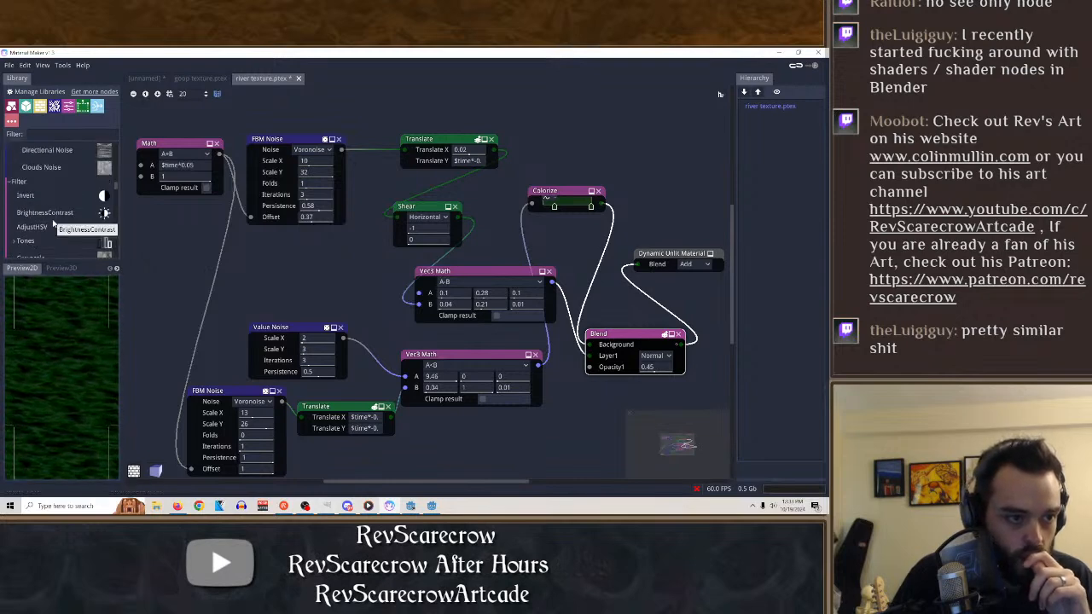
{"action": "scroll", "coordinate": [54, 230], "scroll_direction": "up", "scroll_amount": 2}
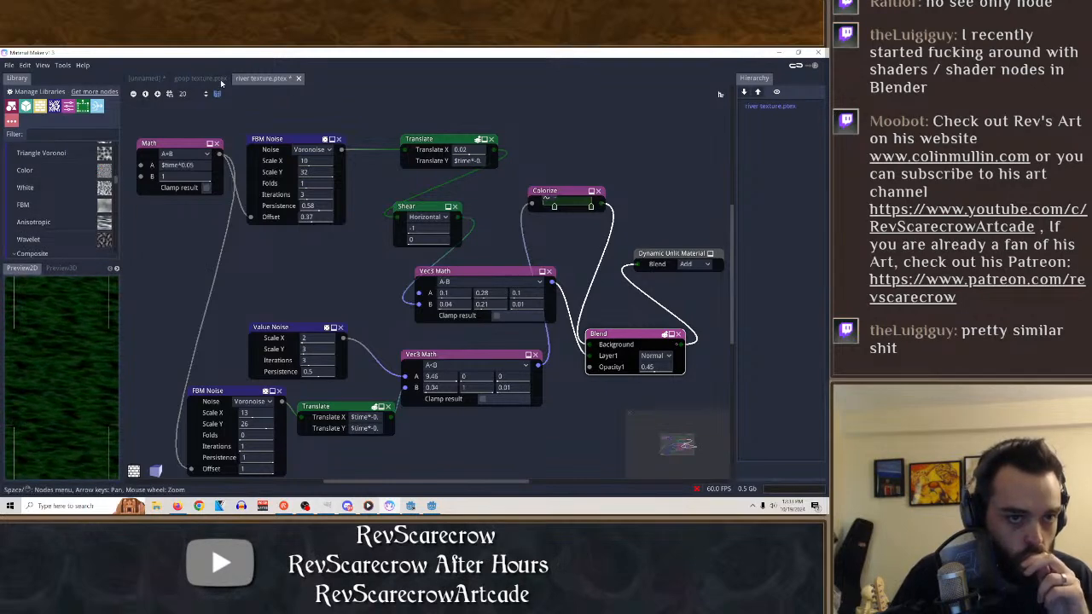
Return to goop texture.ptex and select its Dynamic Unlit Material node to inspect its setup.
{"action": "left_click", "coordinate": [201, 79]}
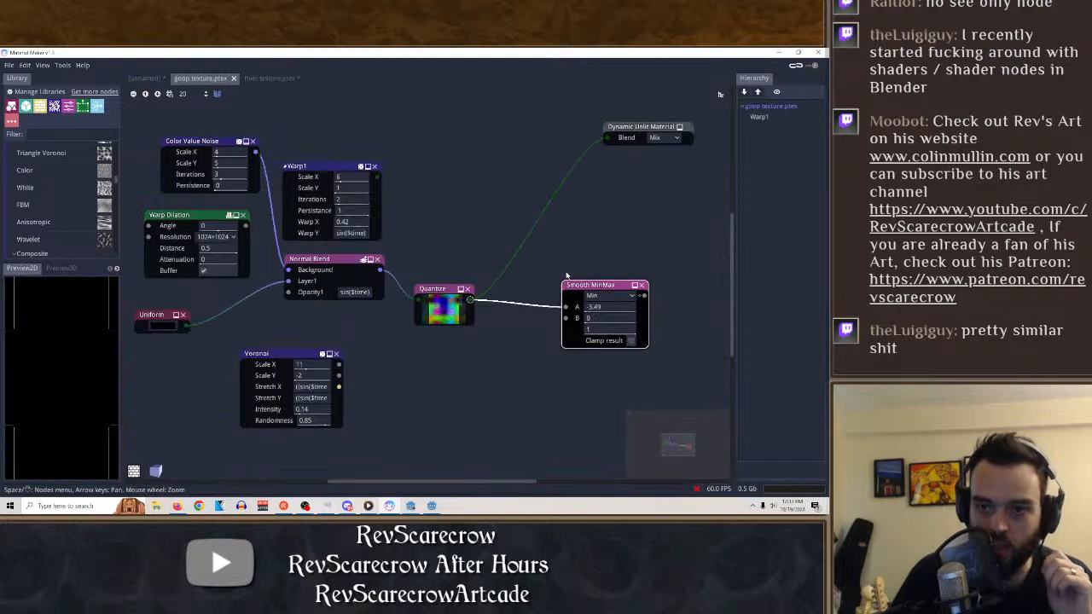
{"action": "mouse_move", "coordinate": [462, 313]}
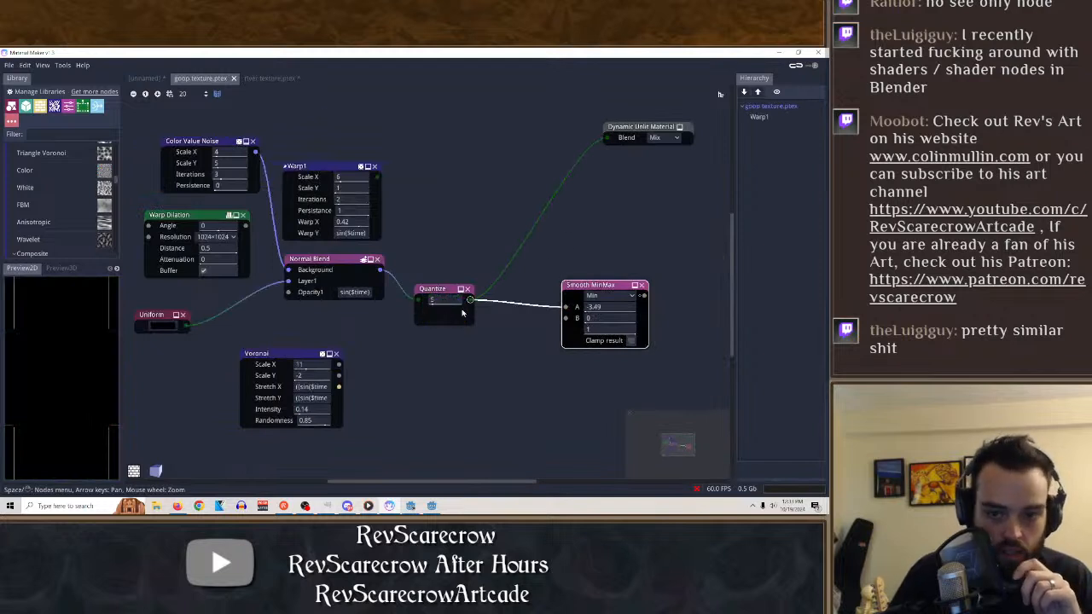
{"action": "left_click", "coordinate": [647, 142]}
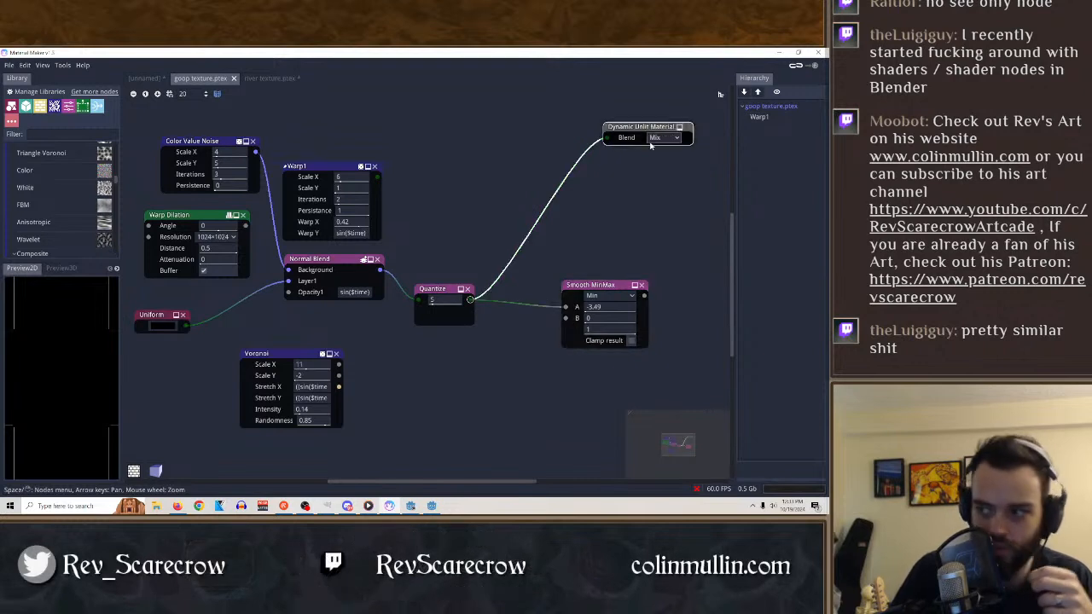
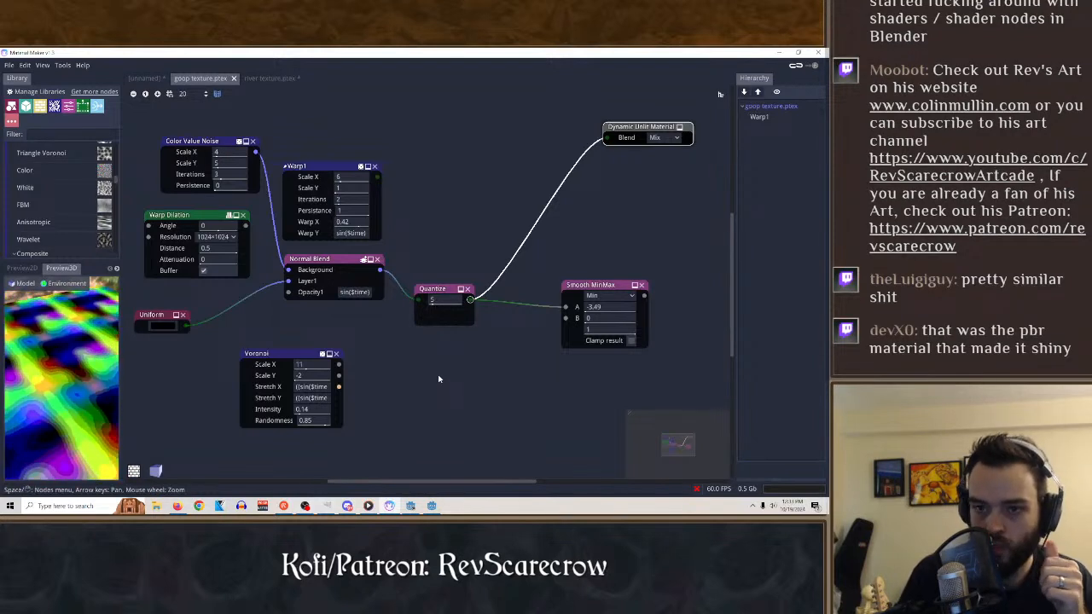
Try Static PBR Material as the output node's type and switch it back to Dynamic Unlit Material.
{"action": "left_click", "coordinate": [657, 138]}
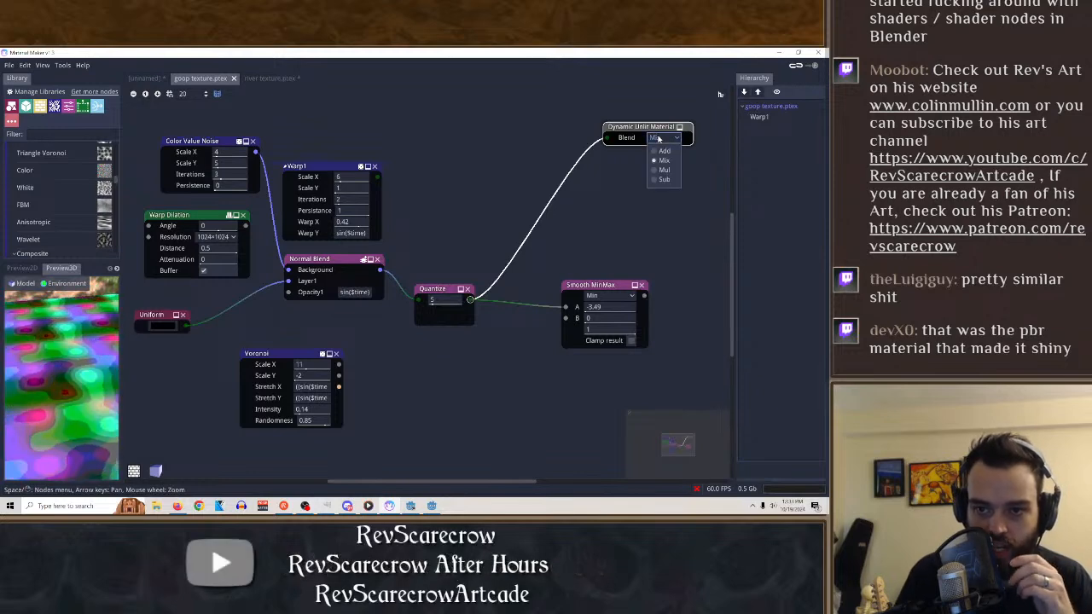
{"action": "left_click", "coordinate": [663, 139]}
{"action": "left_click", "coordinate": [662, 139]}
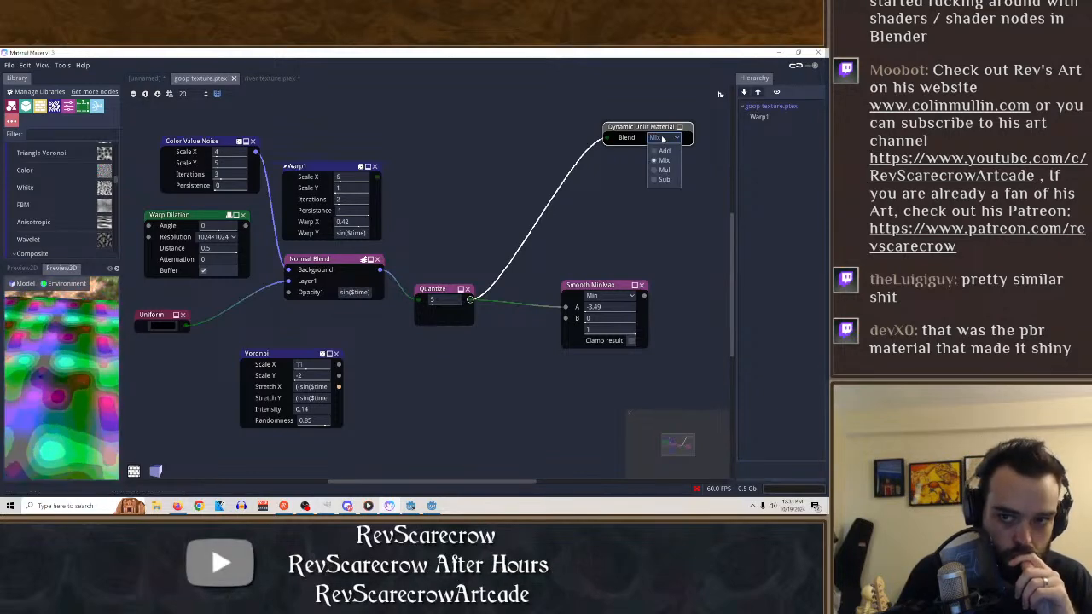
{"action": "left_click", "coordinate": [660, 138]}
{"action": "right_click", "coordinate": [658, 126]}
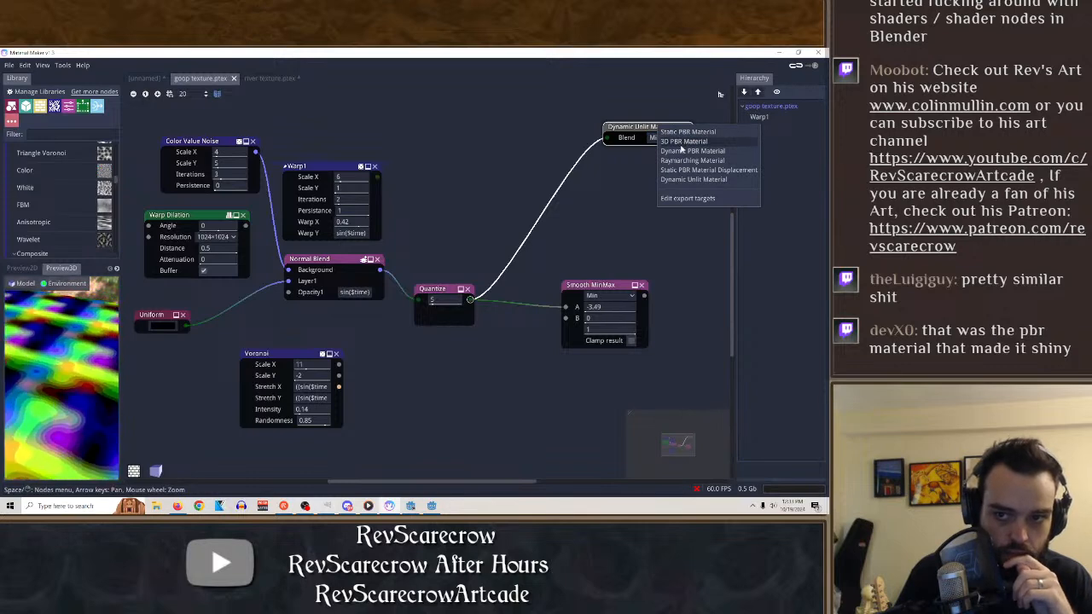
{"action": "left_click", "coordinate": [688, 132]}
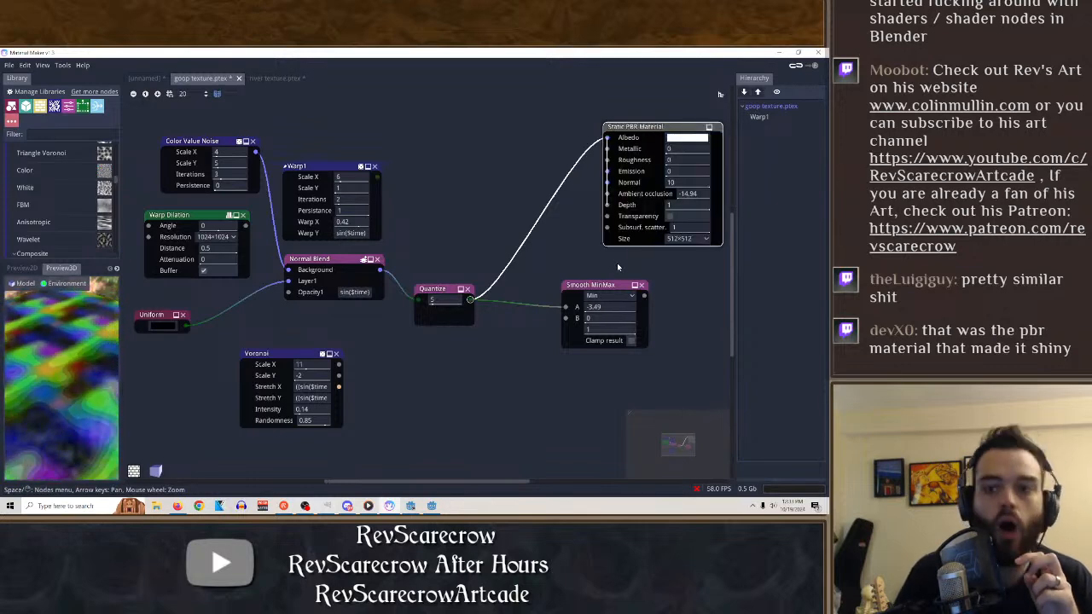
{"action": "right_click", "coordinate": [642, 128]}
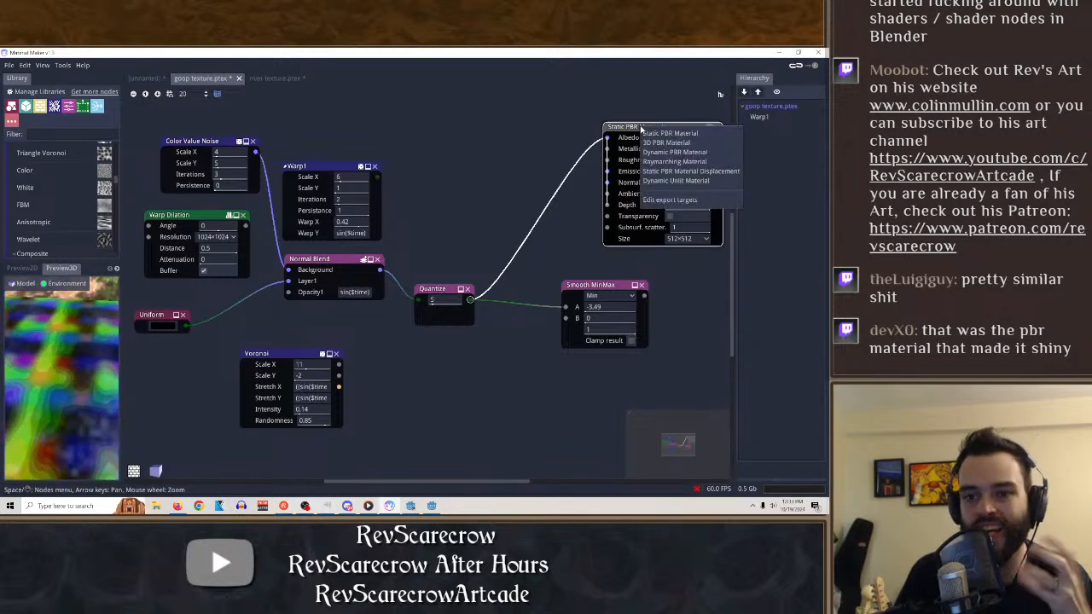
{"action": "left_click", "coordinate": [677, 180]}
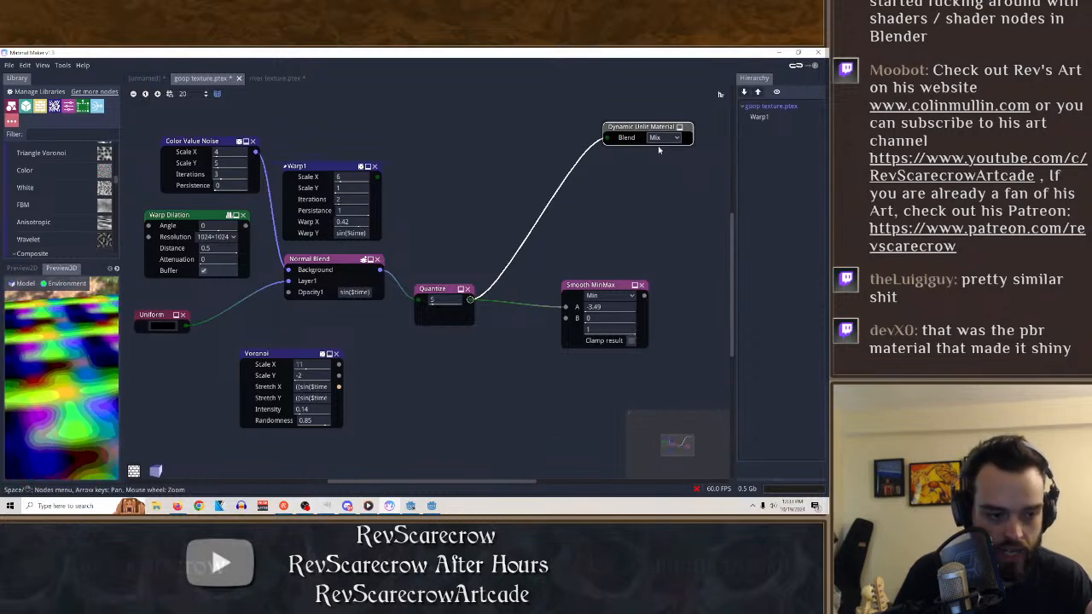
Show the 2D preview, close river texture.ptex discarding its changes, and return to the goop texture.ptex graph.
{"action": "left_click", "coordinate": [21, 269]}
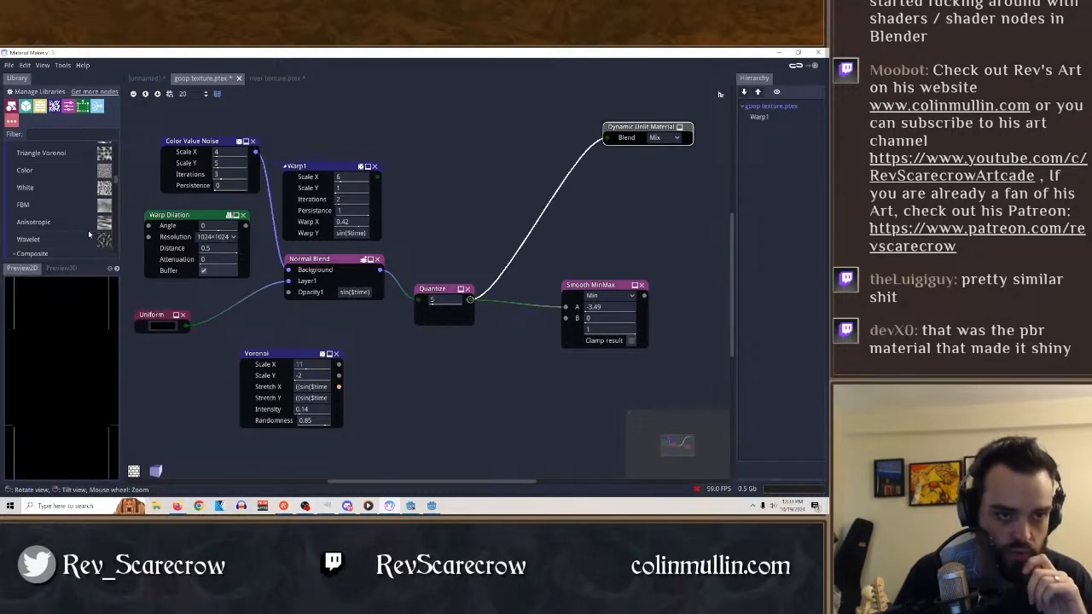
{"action": "left_click", "coordinate": [275, 77]}
{"action": "left_click", "coordinate": [303, 78]}
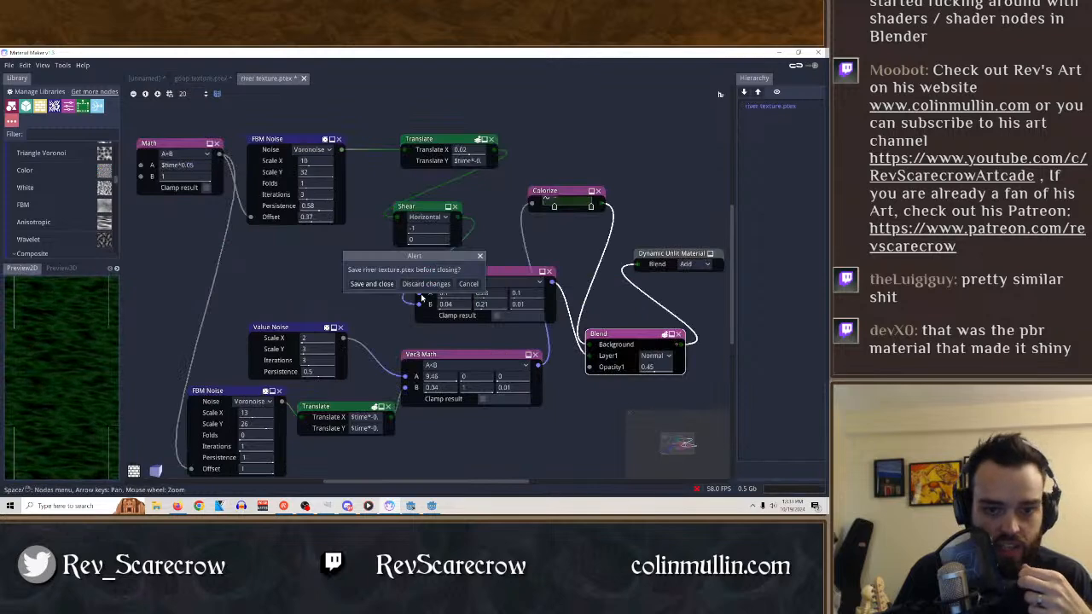
{"action": "left_click", "coordinate": [425, 284]}
{"action": "left_click", "coordinate": [208, 78]}
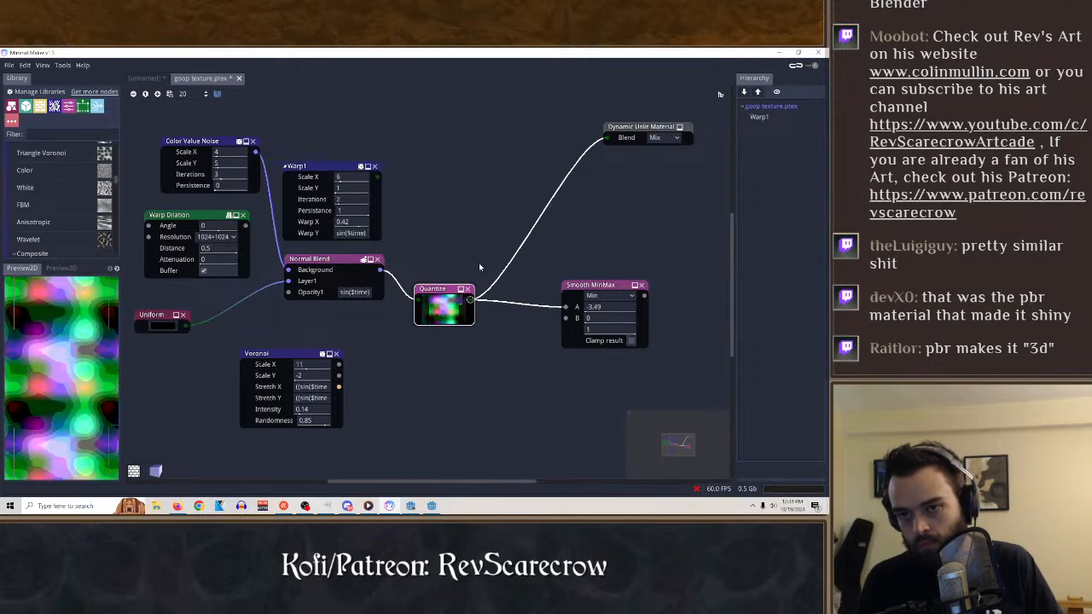
Switch to Godot Engine to examine the liquid texture in the goop_tank scene, and return to Material Maker.
{"action": "left_click", "coordinate": [431, 512]}
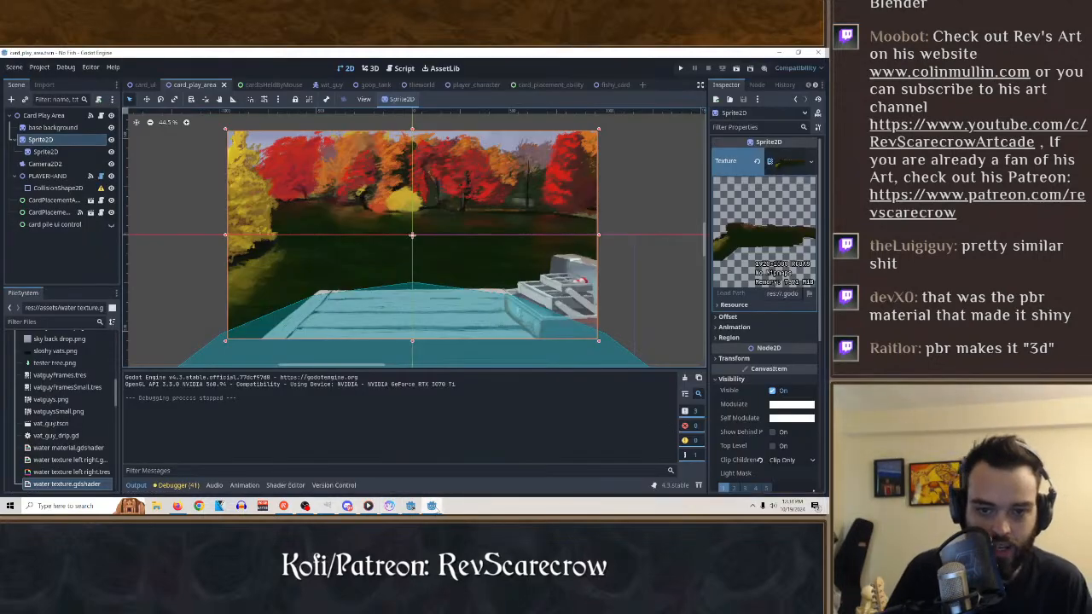
{"action": "left_click", "coordinate": [325, 84]}
{"action": "left_click", "coordinate": [380, 85]}
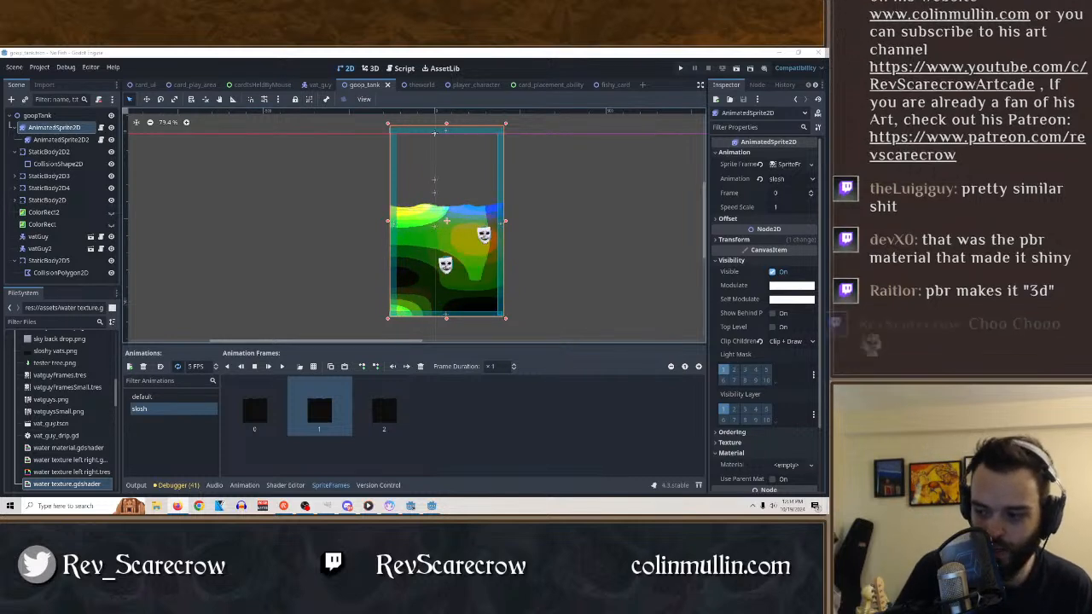
{"action": "left_click", "coordinate": [608, 227]}
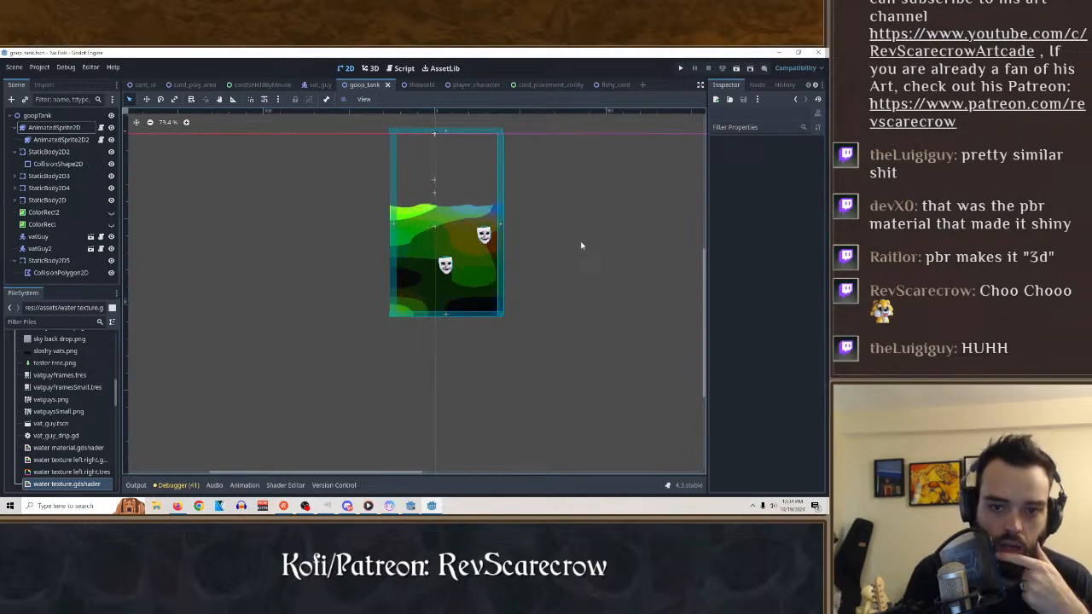
{"action": "left_click", "coordinate": [389, 506]}
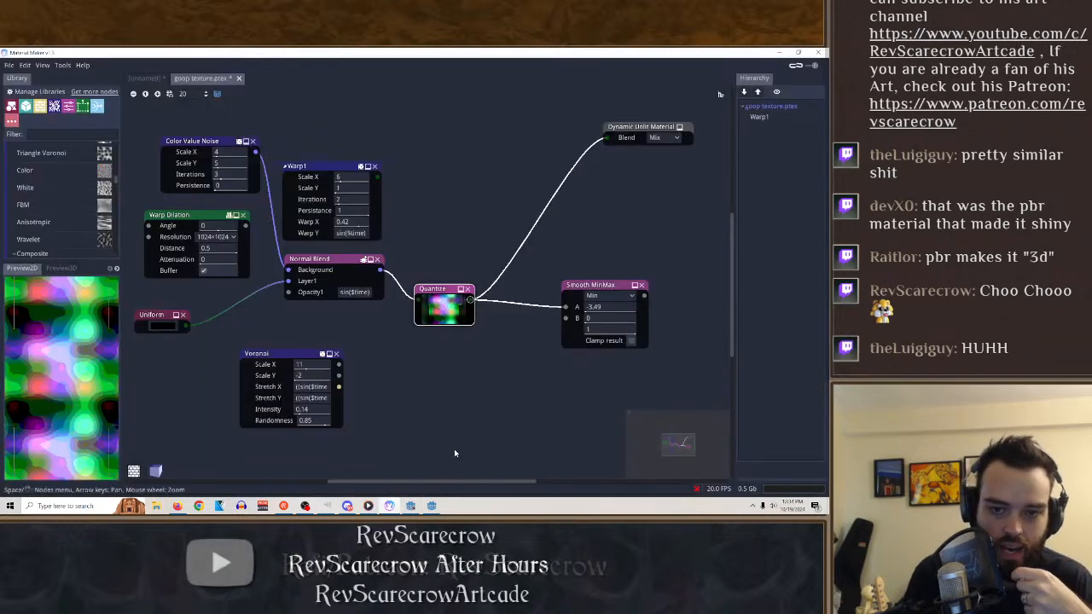
Connect the Smooth MinMax output to the Dynamic Unlit Material's Blend input and set its operation to Max.
{"action": "left_click", "coordinate": [611, 292]}
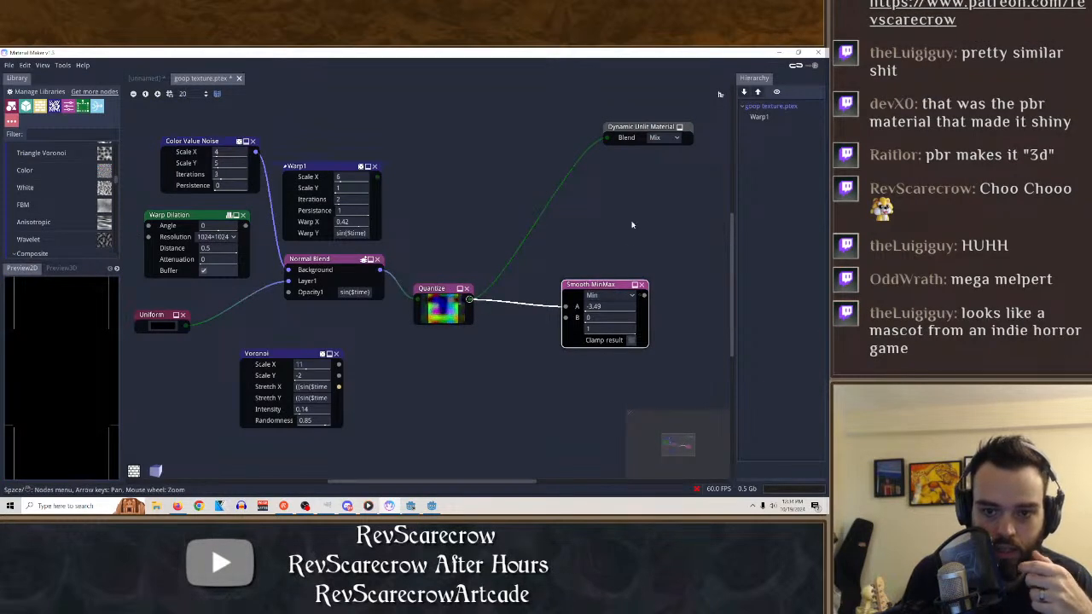
{"action": "left_click_drag", "start_coordinate": [601, 292], "coordinate": [607, 137]}
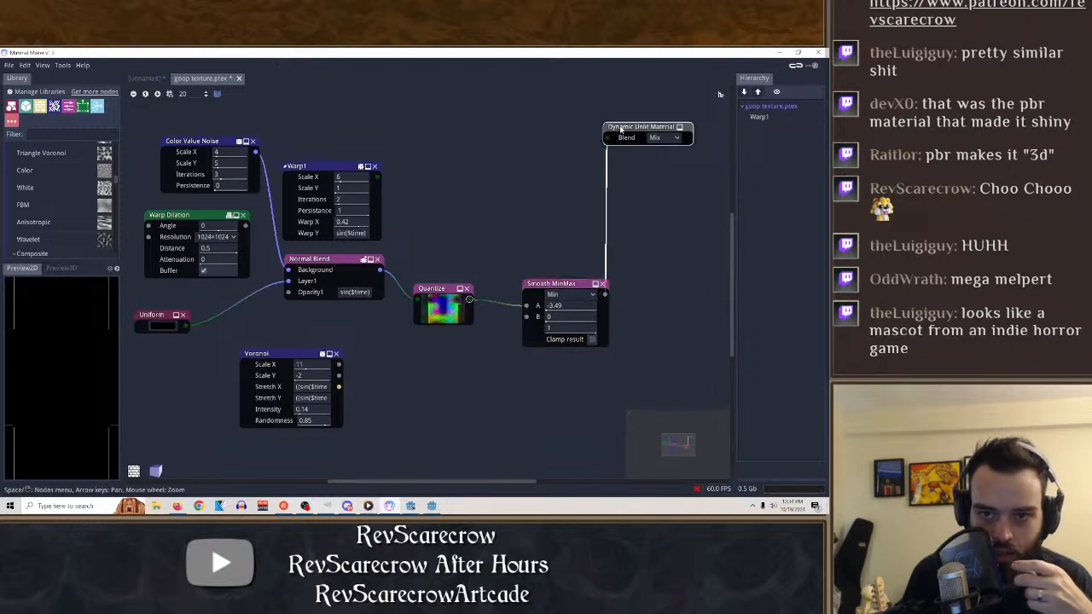
{"action": "left_click", "coordinate": [570, 294]}
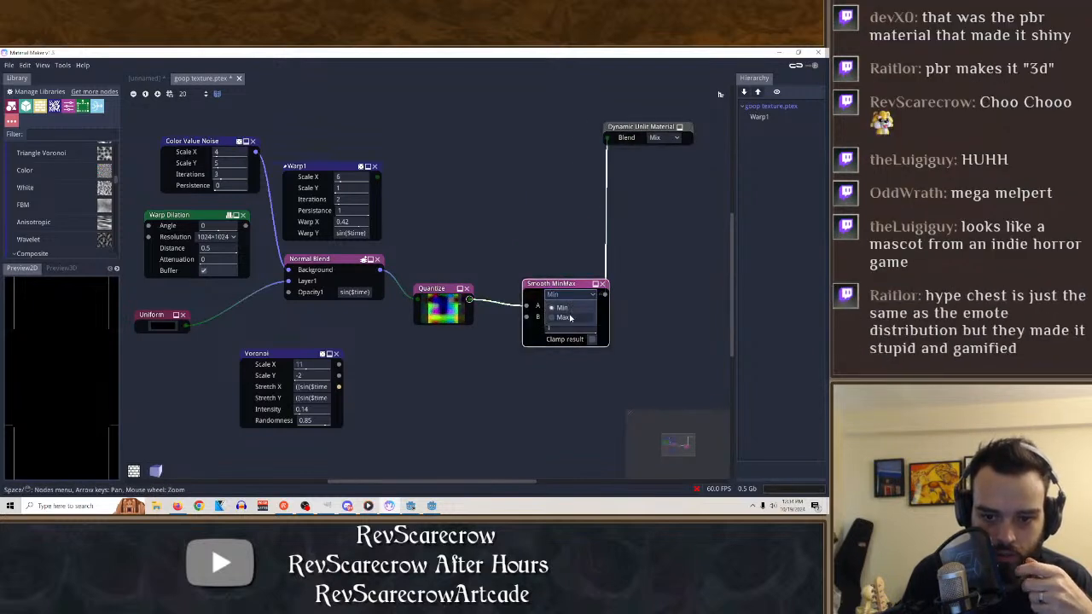
{"action": "left_click", "coordinate": [570, 318]}
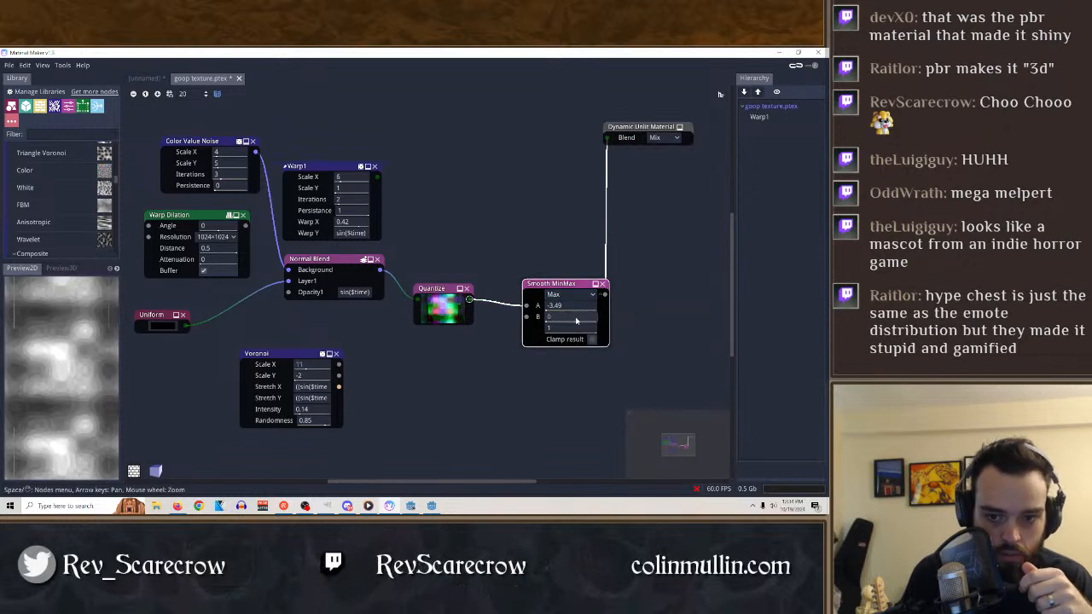
Set the Smooth MinMax node's default values to 1 for A and -0.01 for B.
{"action": "left_click_drag", "start_coordinate": [563, 319], "coordinate": [488, 312]}
{"action": "left_click_drag", "start_coordinate": [399, 303], "coordinate": [375, 302]}
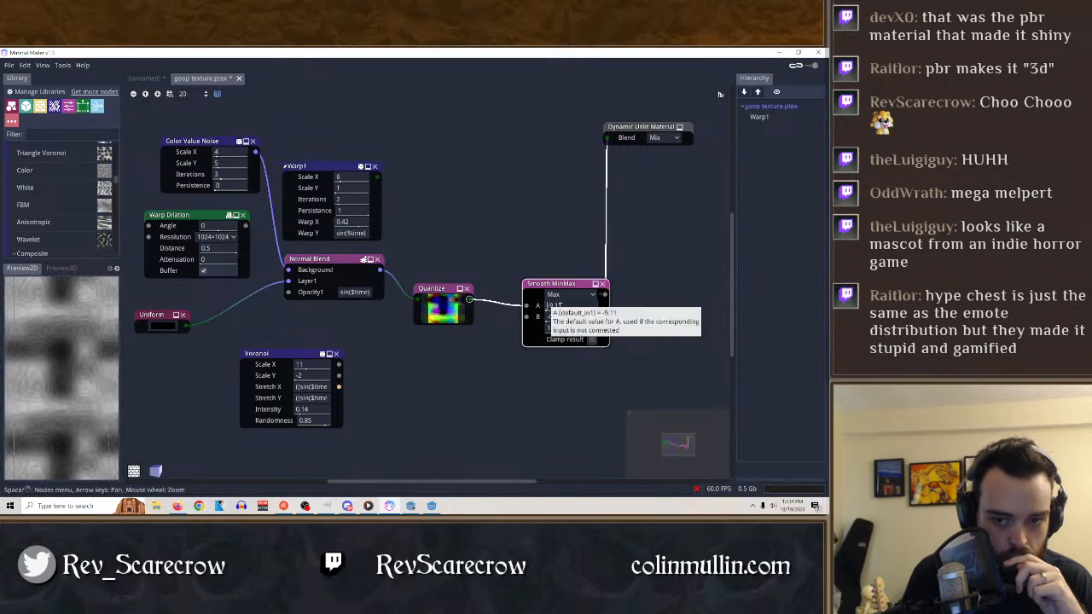
{"action": "right_click", "coordinate": [556, 305]}
{"action": "key", "text": "BackSpace"}
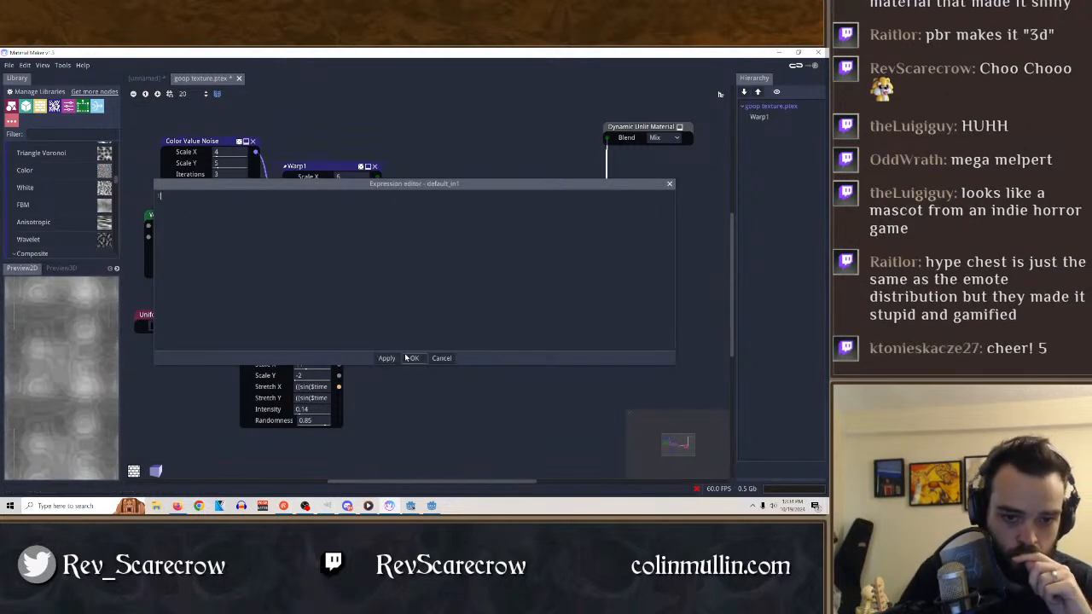
{"action": "left_click", "coordinate": [411, 359]}
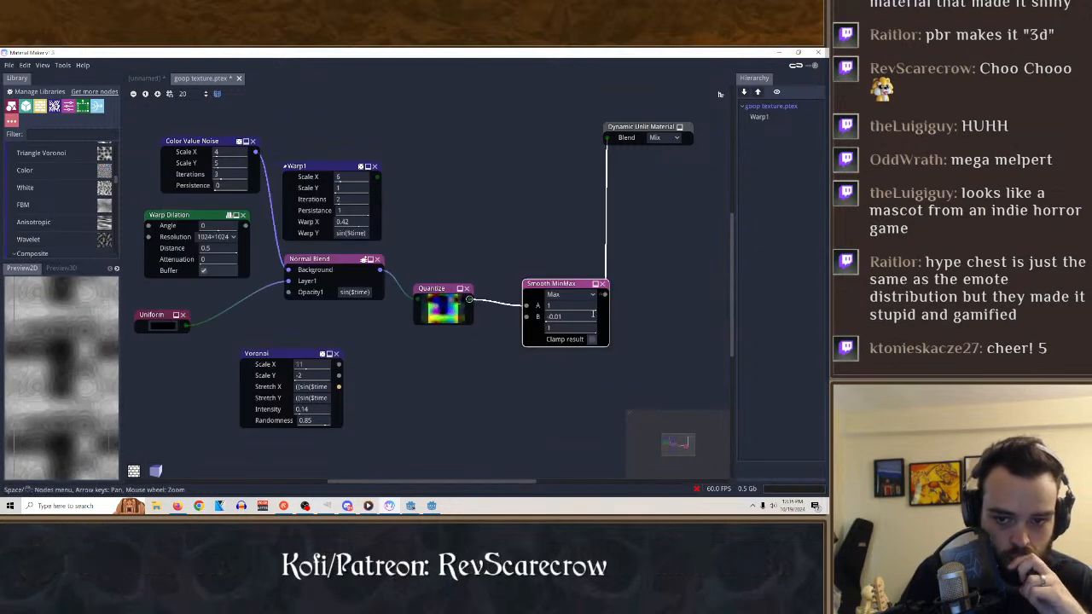
Delete the Smooth MinMax node and preview the Quantize node's output.
{"action": "left_click", "coordinate": [605, 284]}
{"action": "left_click", "coordinate": [444, 294]}
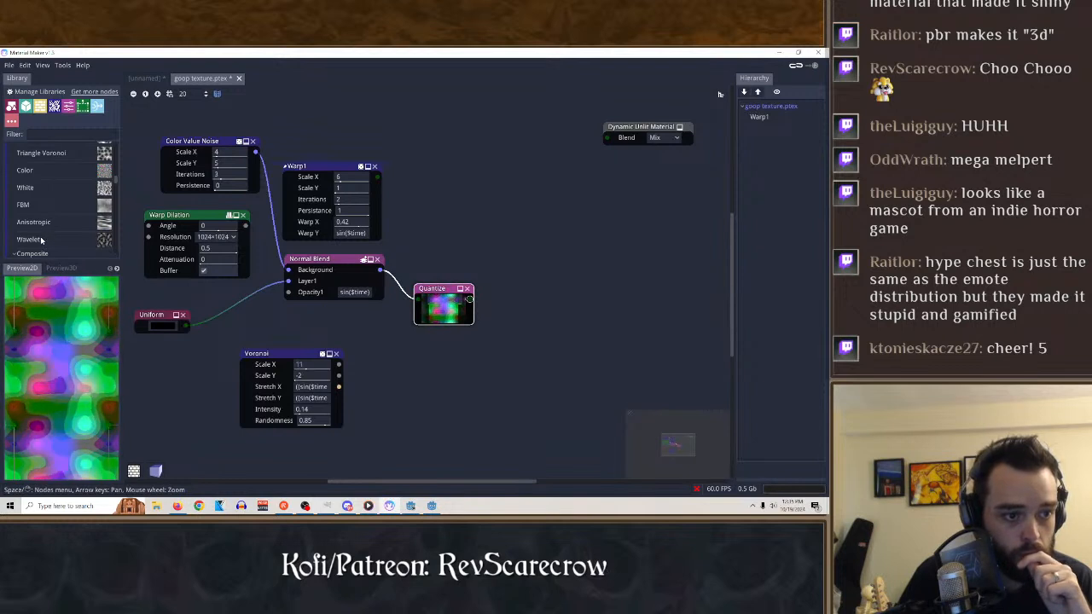
Try placing a Wavelet noise node in the graph and delete the Voronoi node.
{"action": "left_click_drag", "start_coordinate": [32, 240], "coordinate": [486, 383]}
{"action": "left_click", "coordinate": [543, 390]}
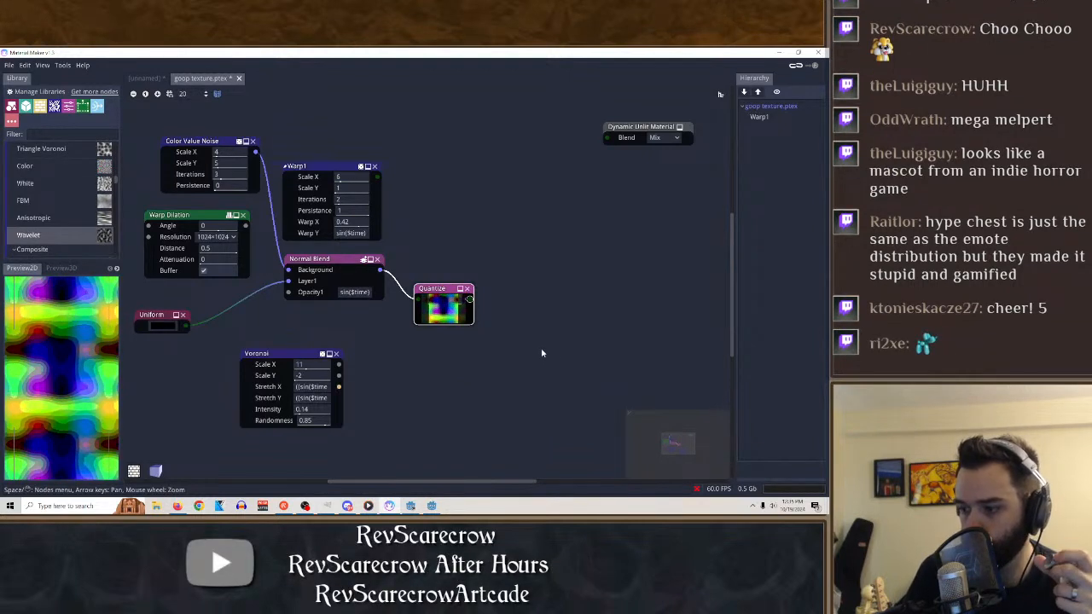
{"action": "left_click", "coordinate": [304, 353]}
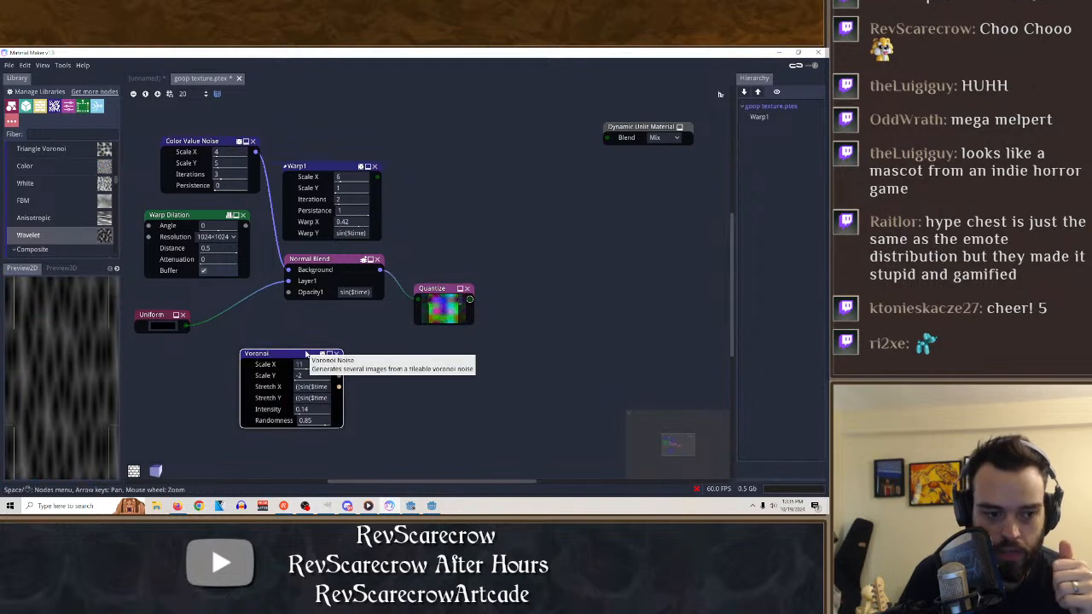
{"action": "left_click", "coordinate": [338, 353]}
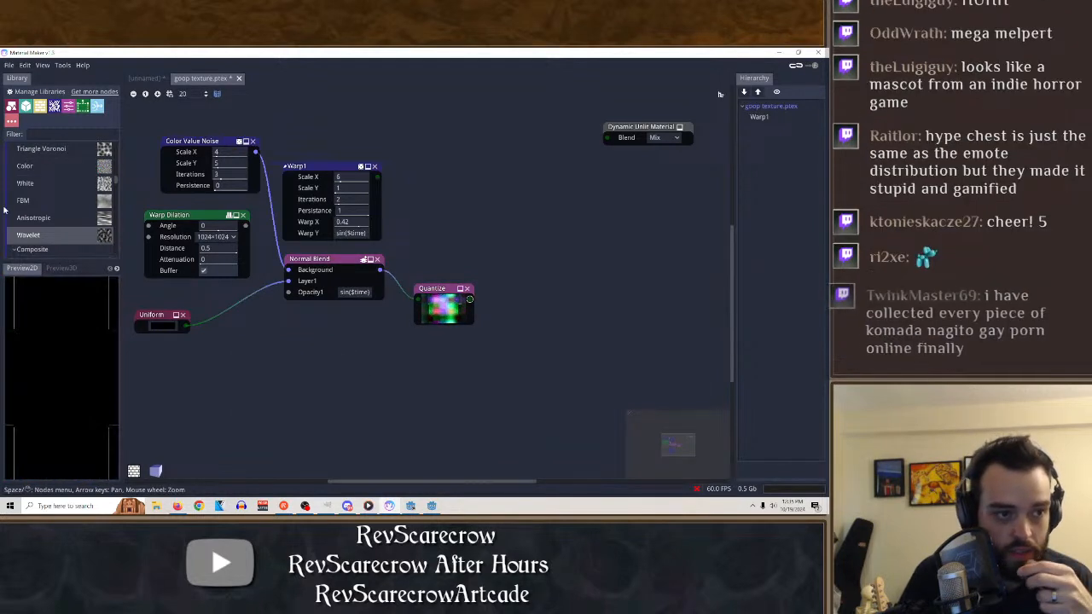
Add a Warp2 value noise node from the library to the graph, below the Normal Blend node.
{"action": "scroll", "coordinate": [38, 224], "scroll_direction": "up", "scroll_amount": 2}
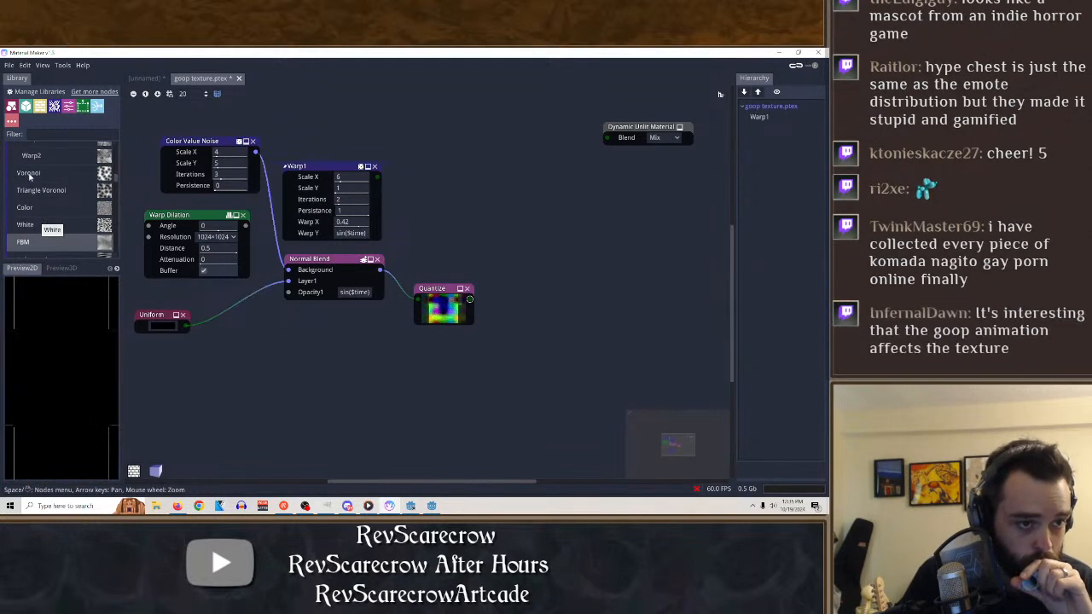
{"action": "scroll", "coordinate": [35, 195], "scroll_direction": "up", "scroll_amount": 2}
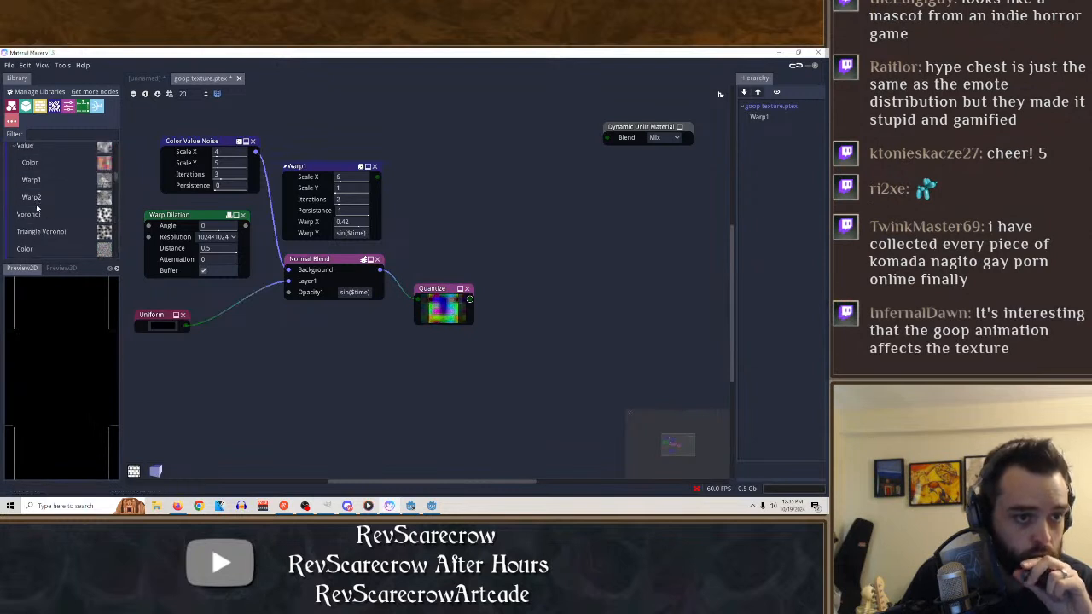
{"action": "left_click_drag", "start_coordinate": [32, 197], "coordinate": [336, 357]}
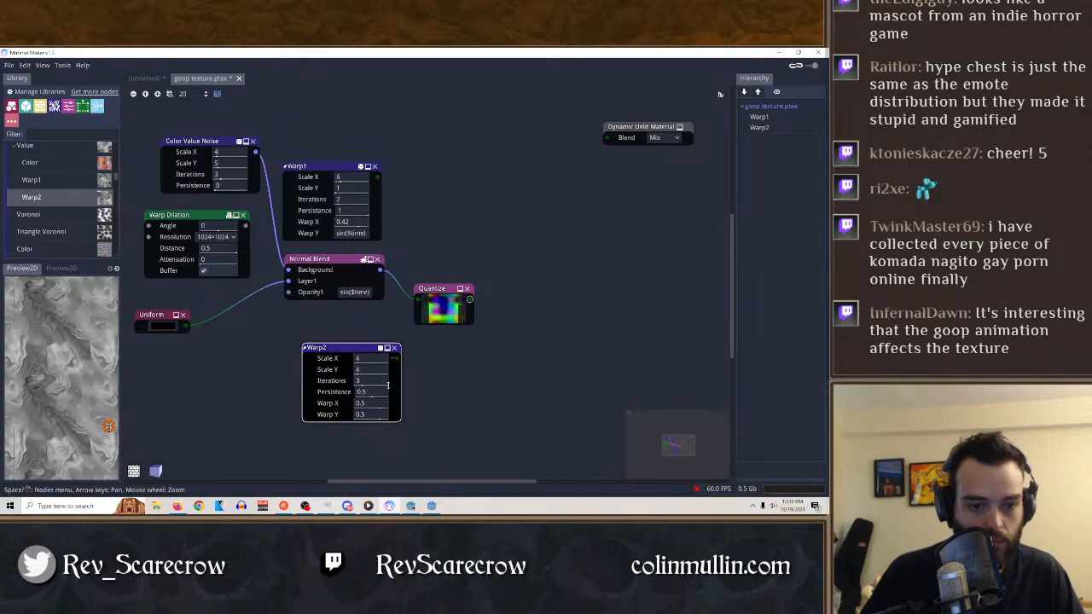
Set the Warp2 node's Scale X to 4, Scale Y to 3, Iterations to 2, Persistance to 0 and Warp X to 0.215.
{"action": "left_click_drag", "start_coordinate": [375, 362], "coordinate": [320, 368]}
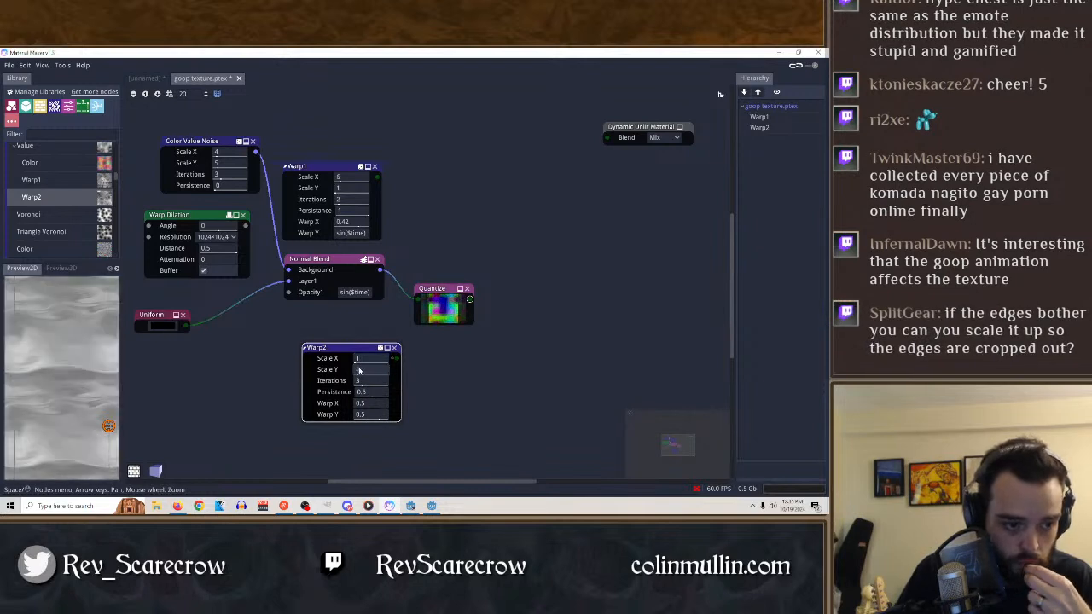
{"action": "left_click_drag", "start_coordinate": [384, 384], "coordinate": [250, 407]}
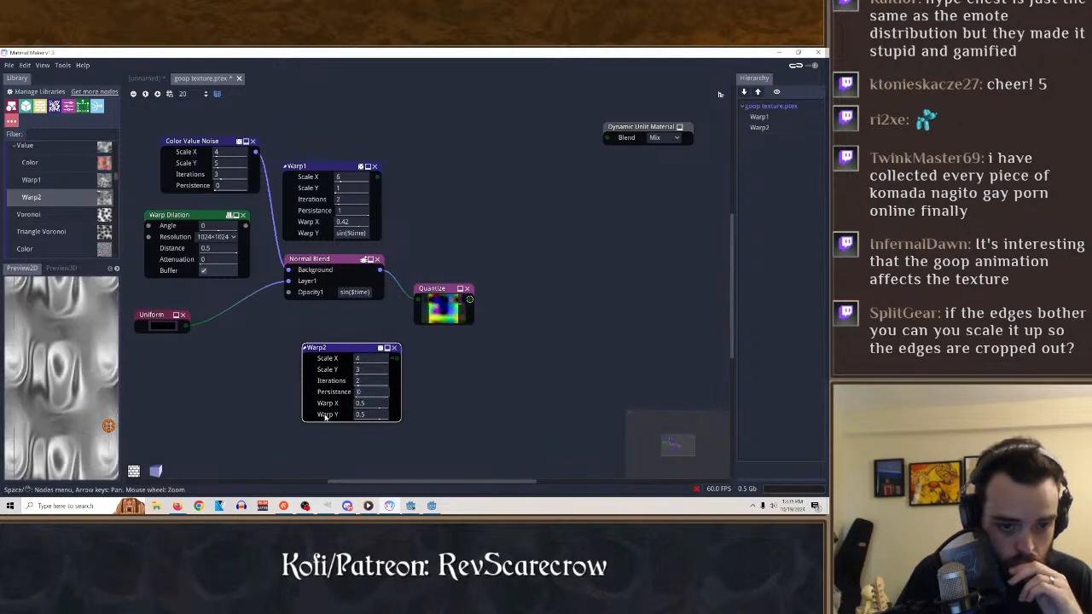
{"action": "left_click_drag", "start_coordinate": [367, 405], "coordinate": [390, 422]}
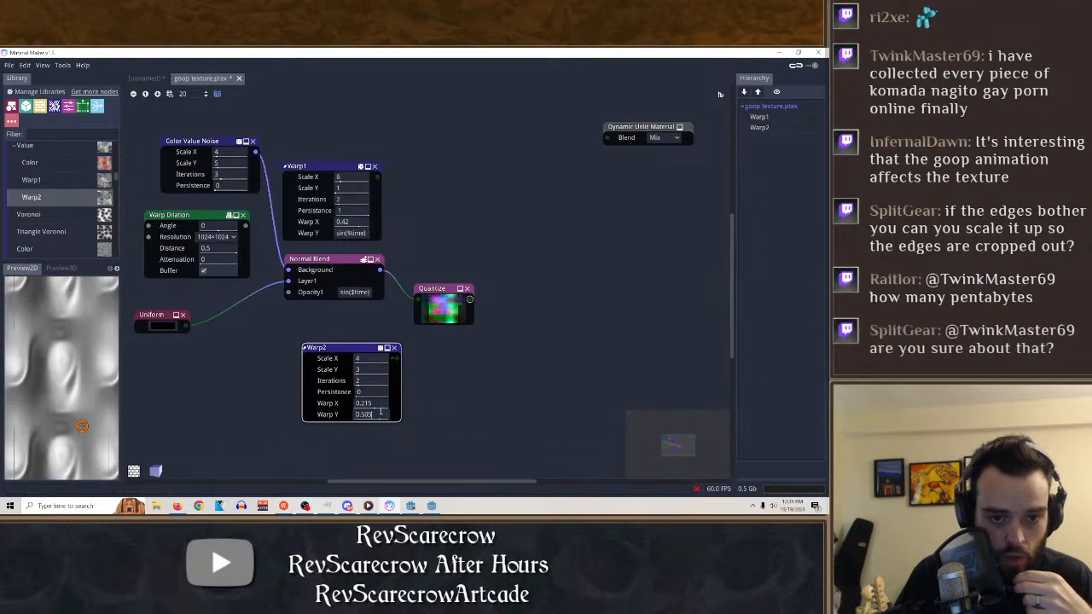
Set the Warp2 node's Warp Y to the expression sin($time) and preview the Normal Blend and Quantize outputs.
{"action": "right_click", "coordinate": [379, 415]}
{"action": "key", "text": "BackSpace"}
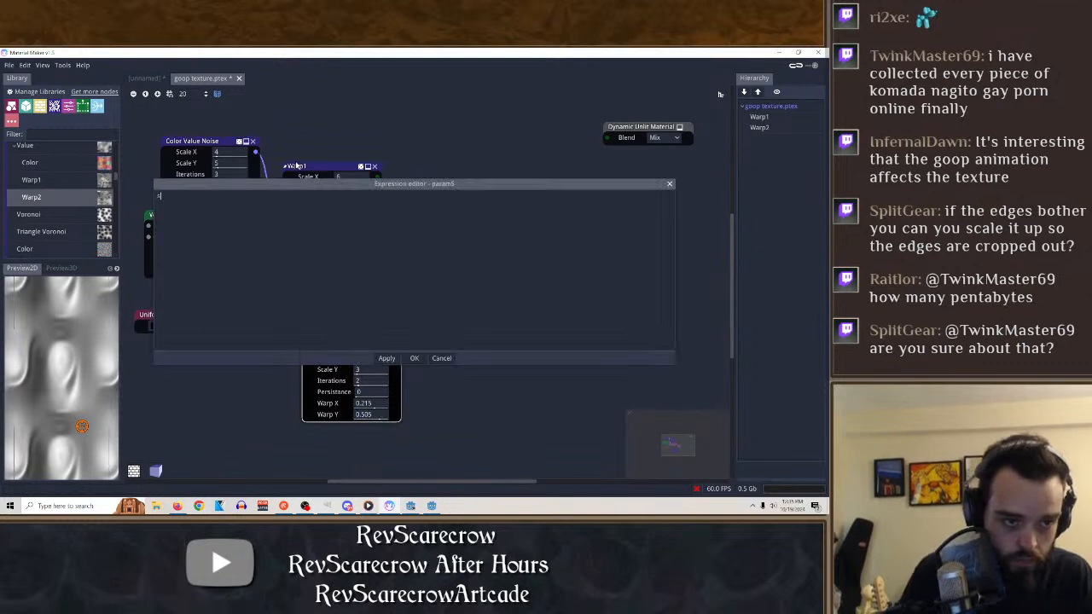
{"action": "type", "text": "sin("}
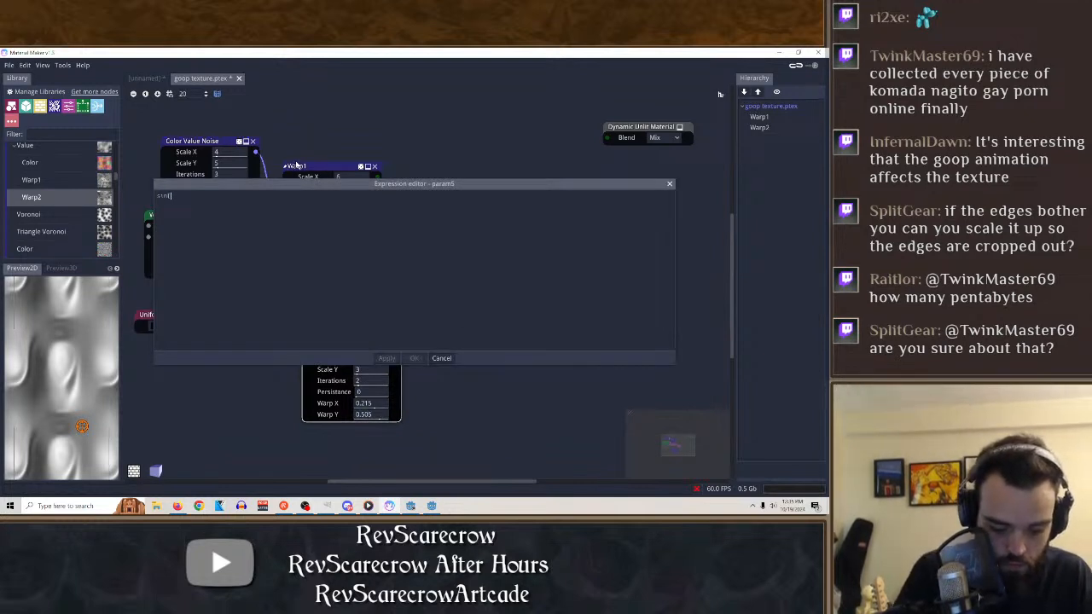
{"action": "type", "text": "$time"}
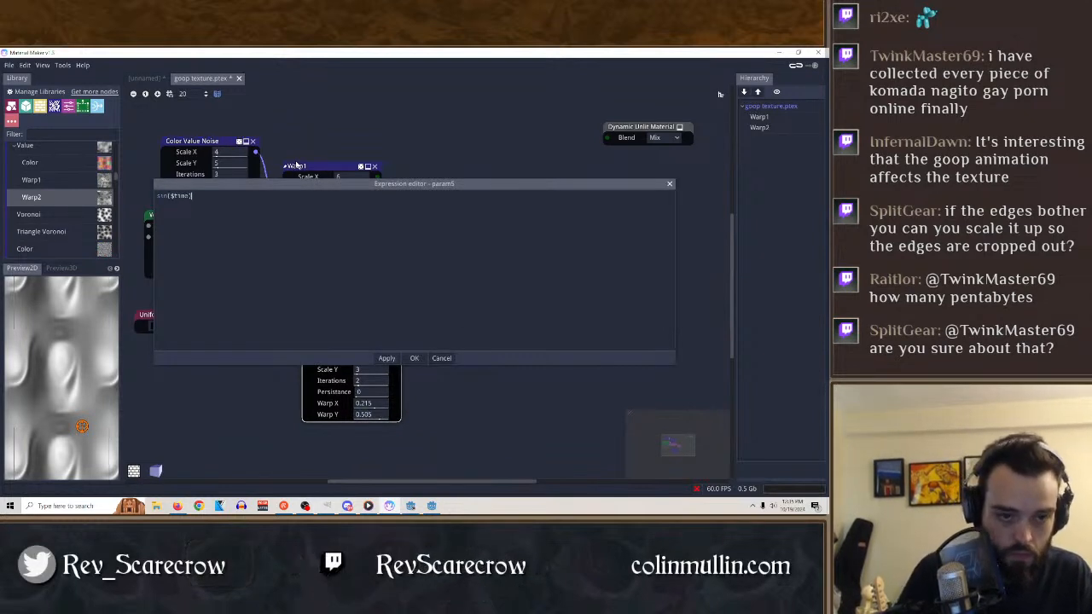
{"action": "type", "text": ")"}
{"action": "left_click", "coordinate": [414, 358]}
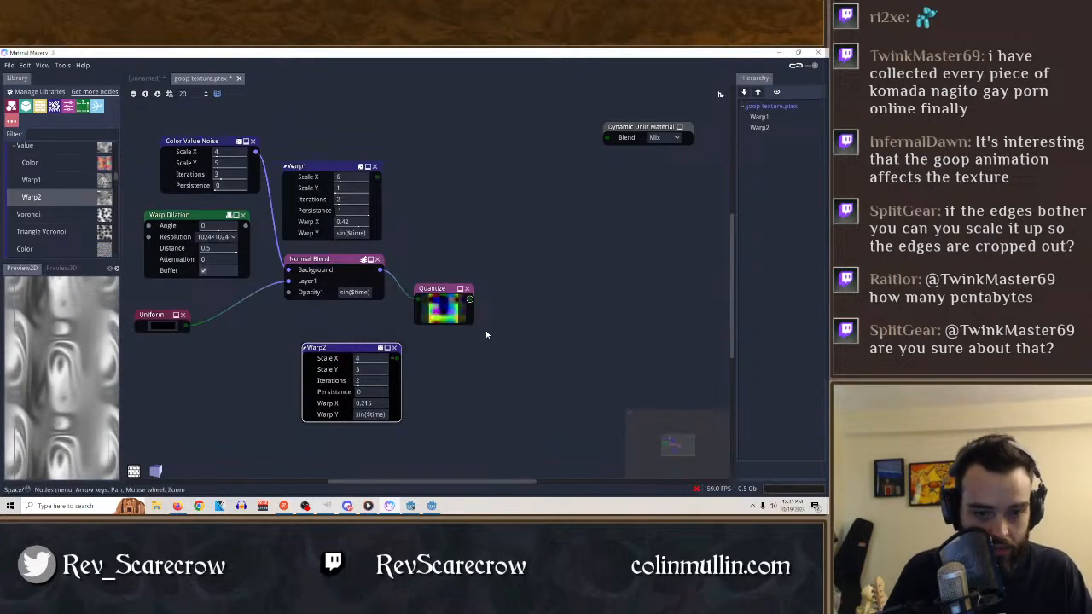
{"action": "left_click", "coordinate": [324, 259]}
{"action": "left_click", "coordinate": [440, 290]}
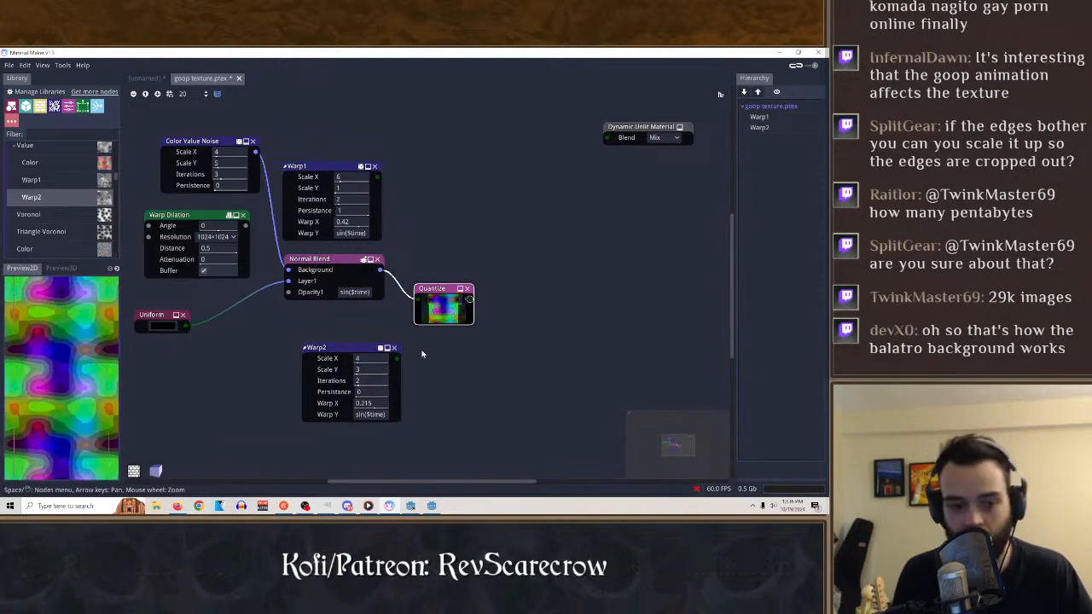
Preview the Warp2 output, delete the Warp Dilation node and filter the node library for math.
{"action": "left_click", "coordinate": [345, 349]}
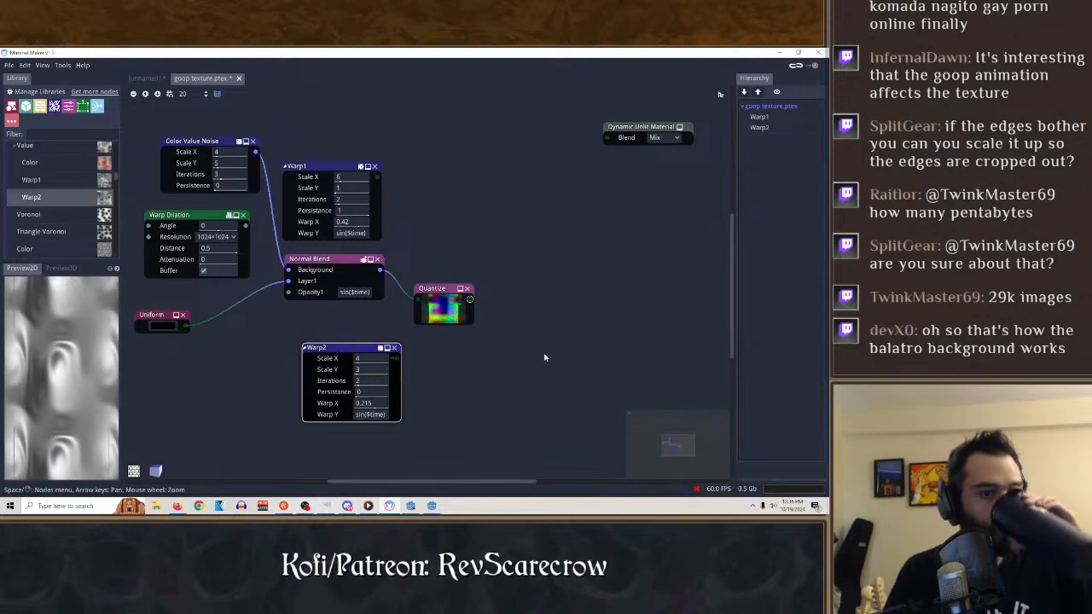
{"action": "left_click", "coordinate": [198, 215]}
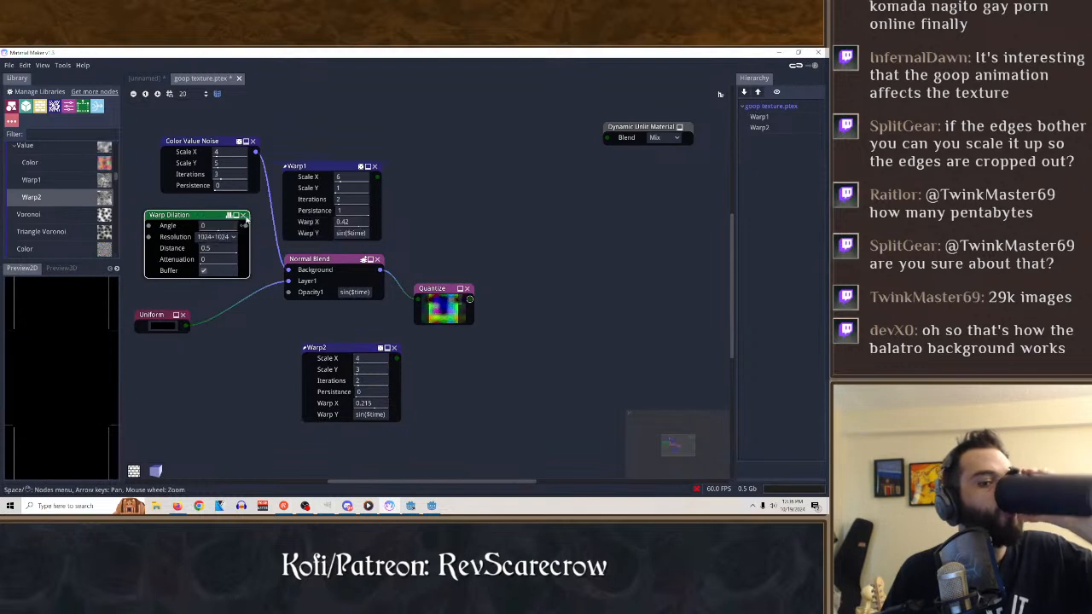
{"action": "key", "text": "Delete"}
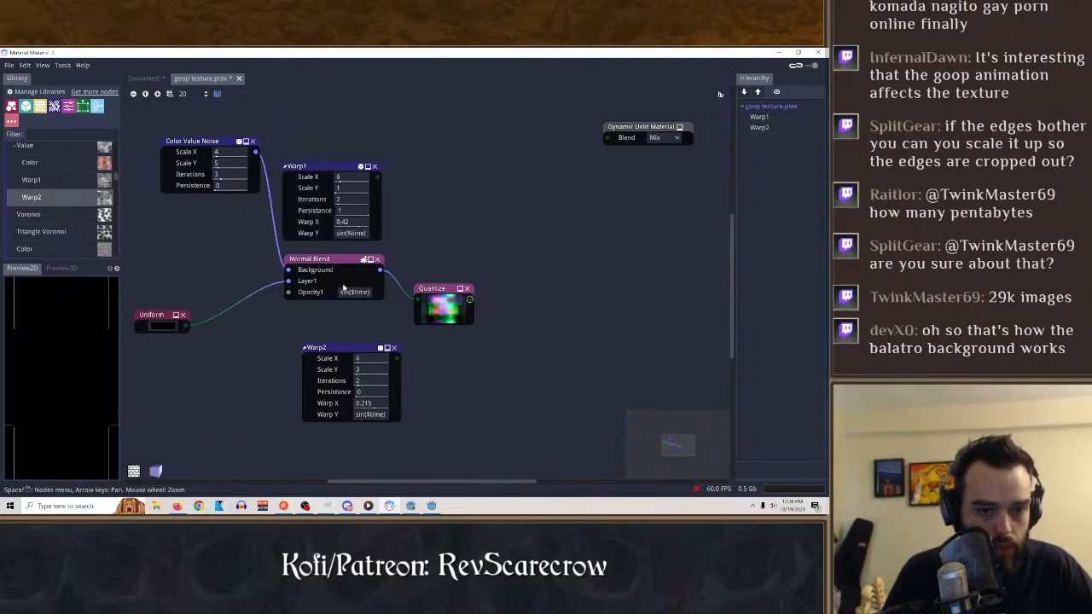
{"action": "type", "text": "math"}
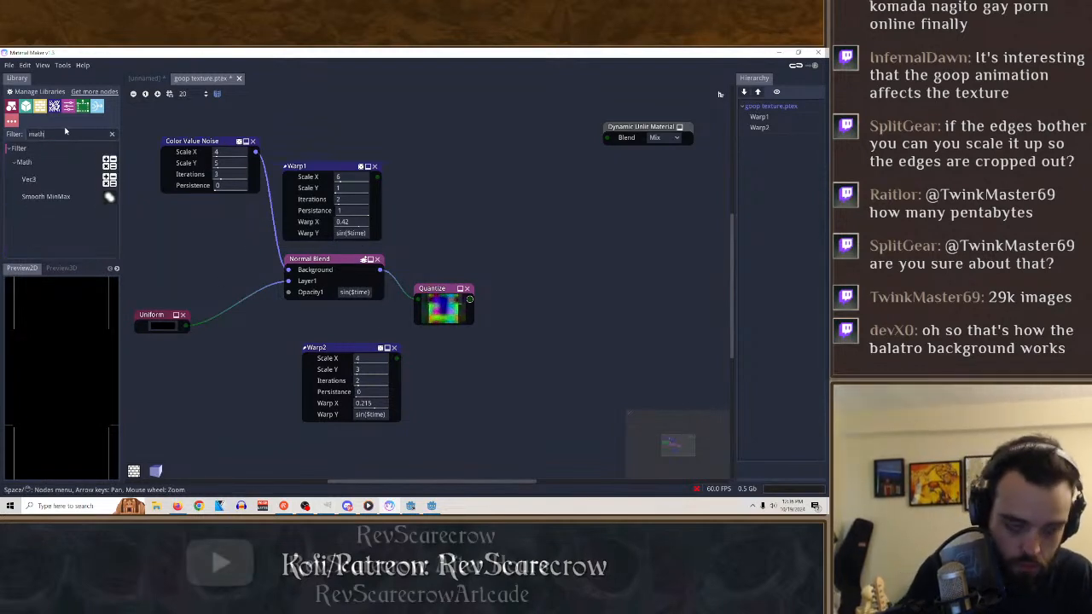
Try combining the Quantize output as A and the Warp2 output as B in a new Math node, and preview it.
{"action": "left_click_drag", "start_coordinate": [44, 164], "coordinate": [546, 286]}
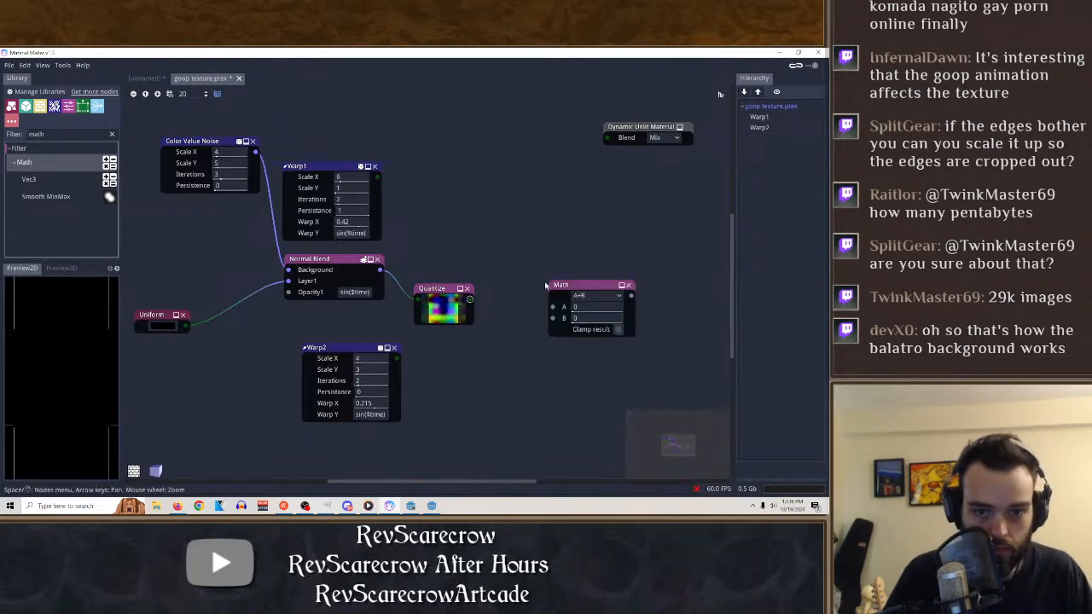
{"action": "left_click_drag", "start_coordinate": [469, 299], "coordinate": [553, 306]}
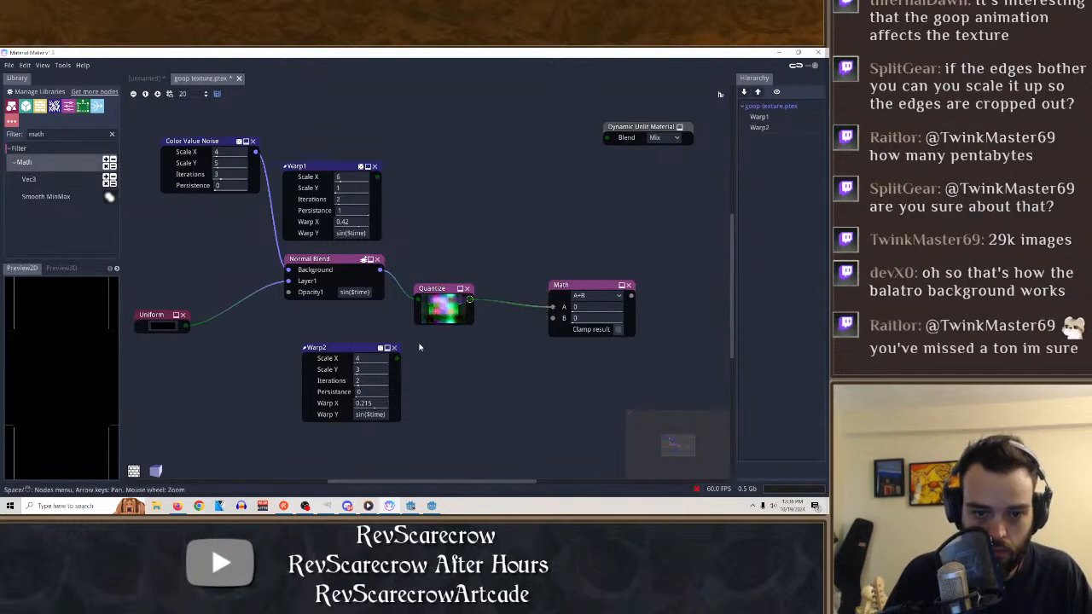
{"action": "left_click_drag", "start_coordinate": [398, 358], "coordinate": [551, 319]}
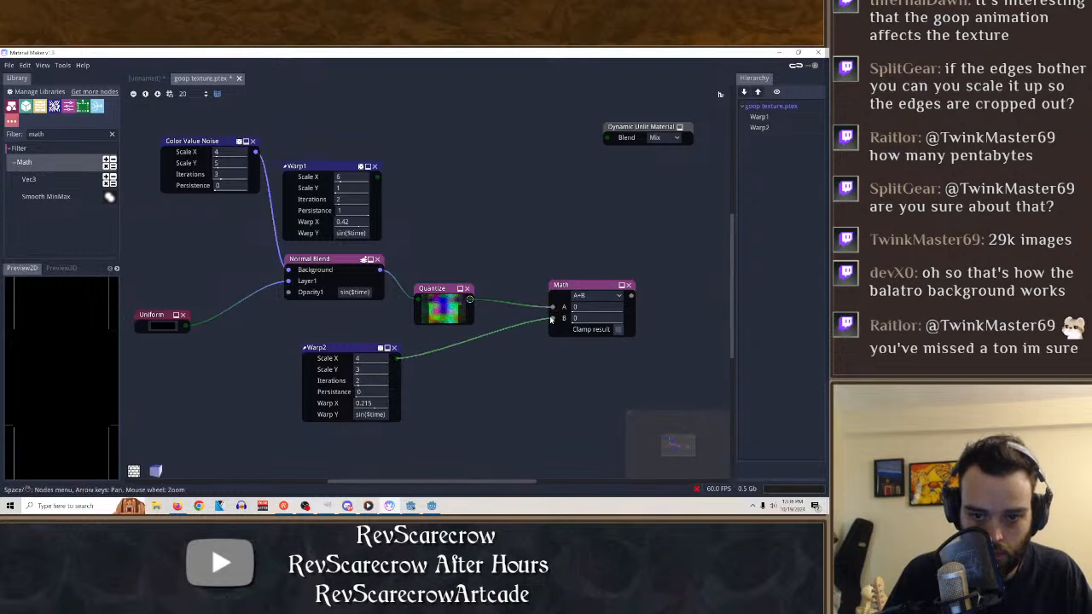
{"action": "left_click", "coordinate": [575, 293]}
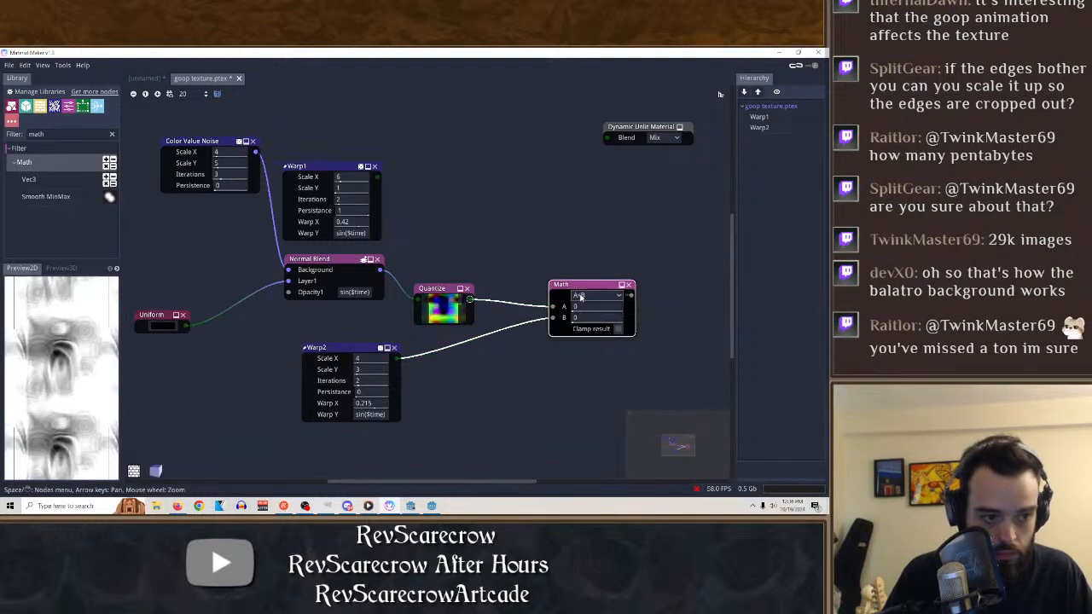
Switch the Math node's operation to A*B and set its default A value to 0.37.
{"action": "left_click", "coordinate": [595, 297]}
{"action": "left_click", "coordinate": [584, 203]}
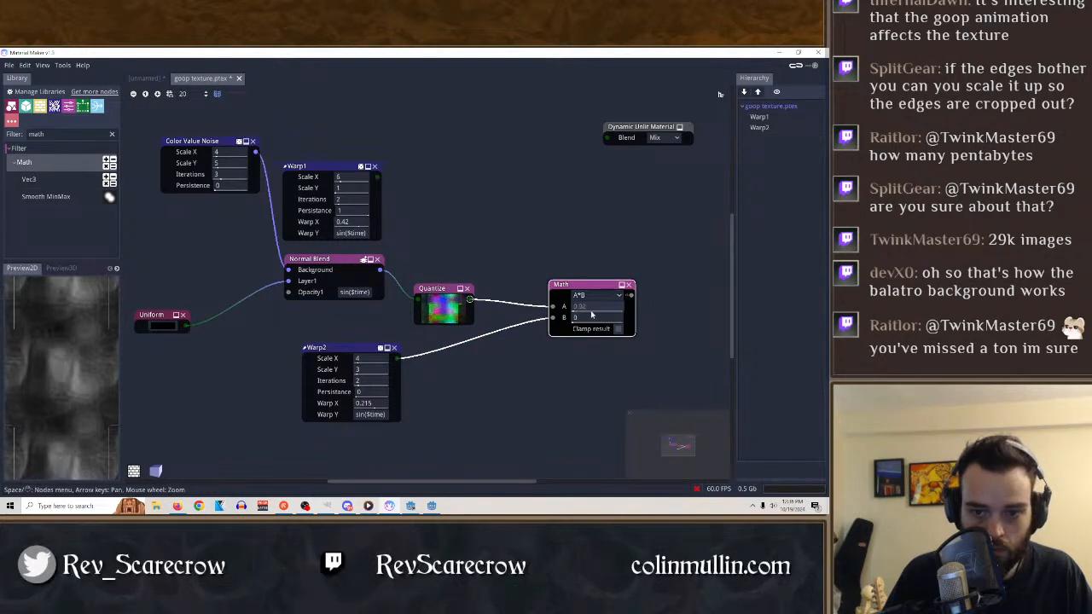
{"action": "left_click_drag", "start_coordinate": [588, 309], "coordinate": [629, 313]}
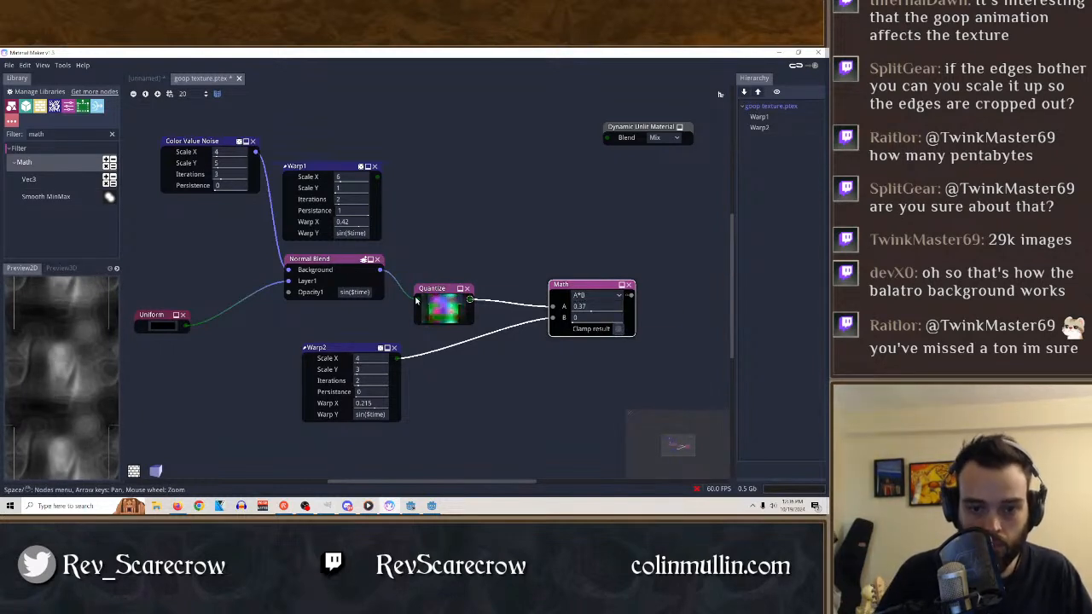
Feed Normal Blend directly into the Math node's A input, moving Quantize aside and placing Math beside Normal Blend.
{"action": "left_click_drag", "start_coordinate": [420, 301], "coordinate": [553, 305]}
{"action": "left_click_drag", "start_coordinate": [432, 295], "coordinate": [545, 178]}
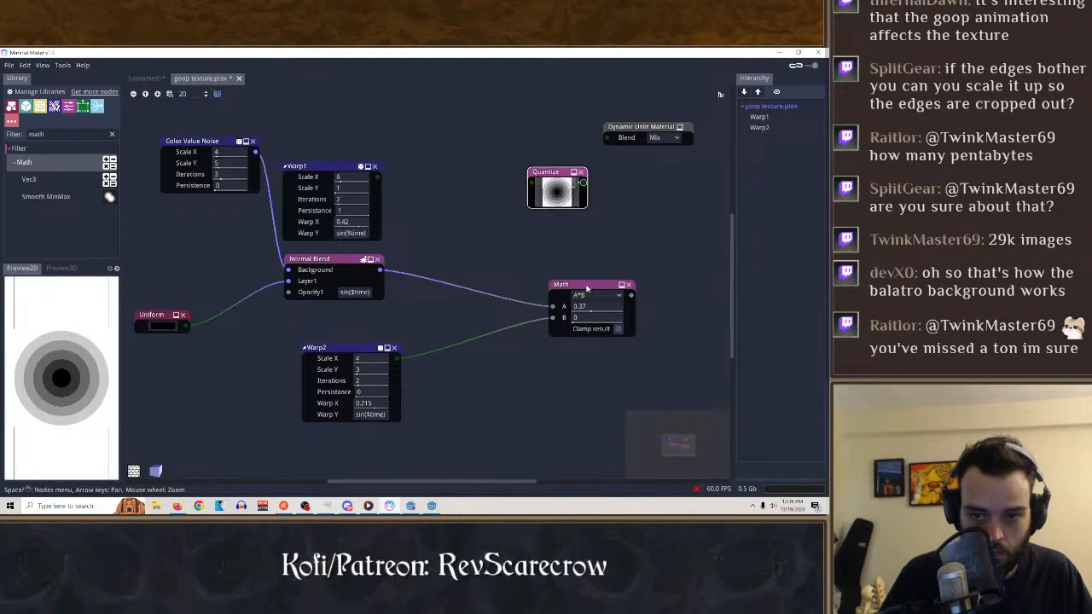
{"action": "left_click_drag", "start_coordinate": [583, 292], "coordinate": [449, 290]}
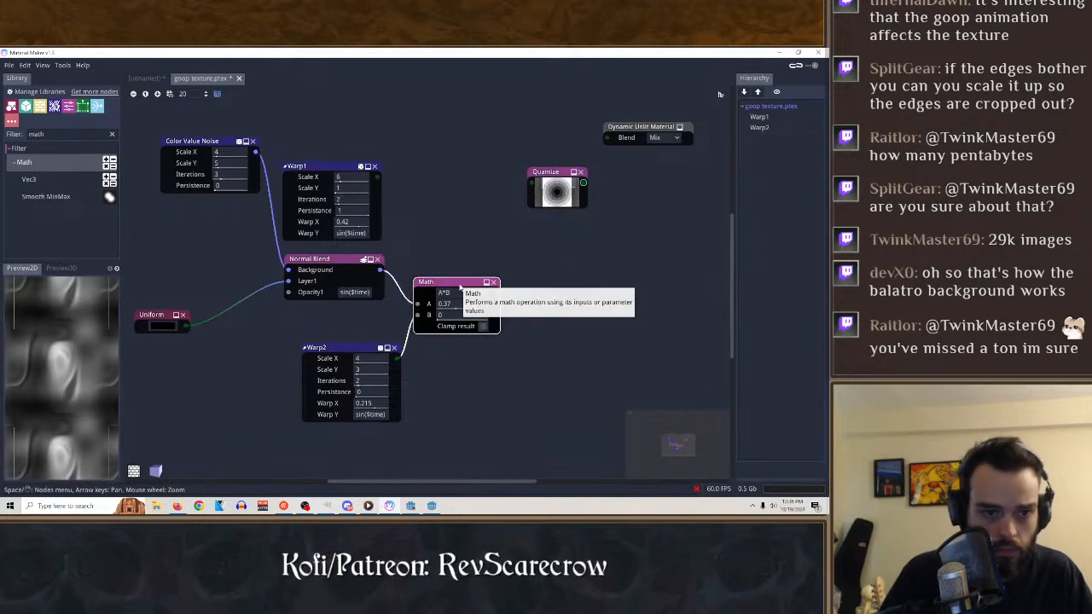
Preview the Normal Blend output and try the max(A, B) and cosh(A) operations on the Math node.
{"action": "left_click", "coordinate": [310, 260]}
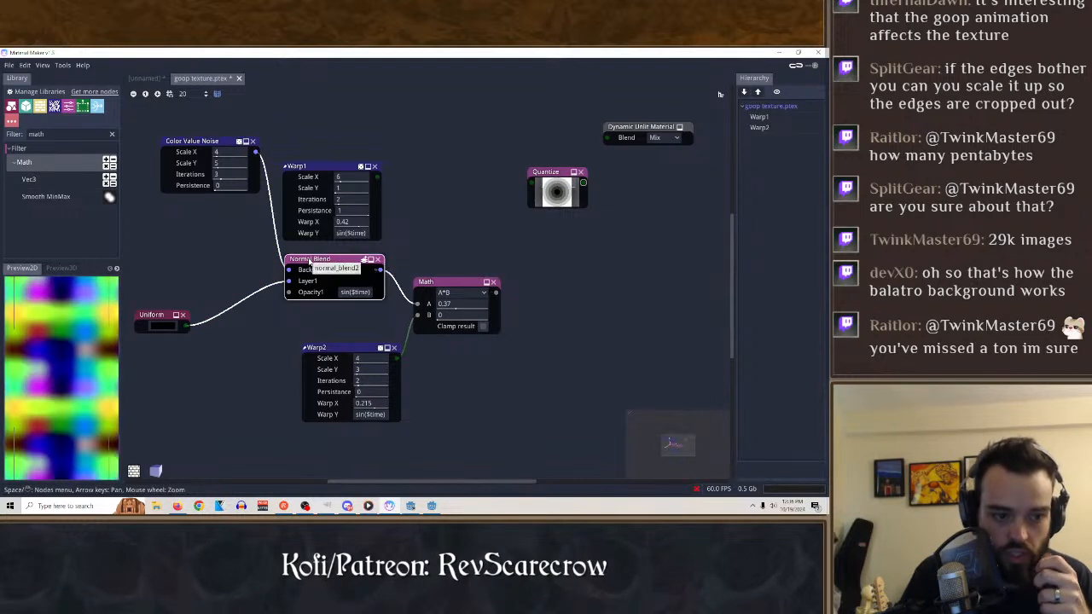
{"action": "left_click", "coordinate": [460, 292]}
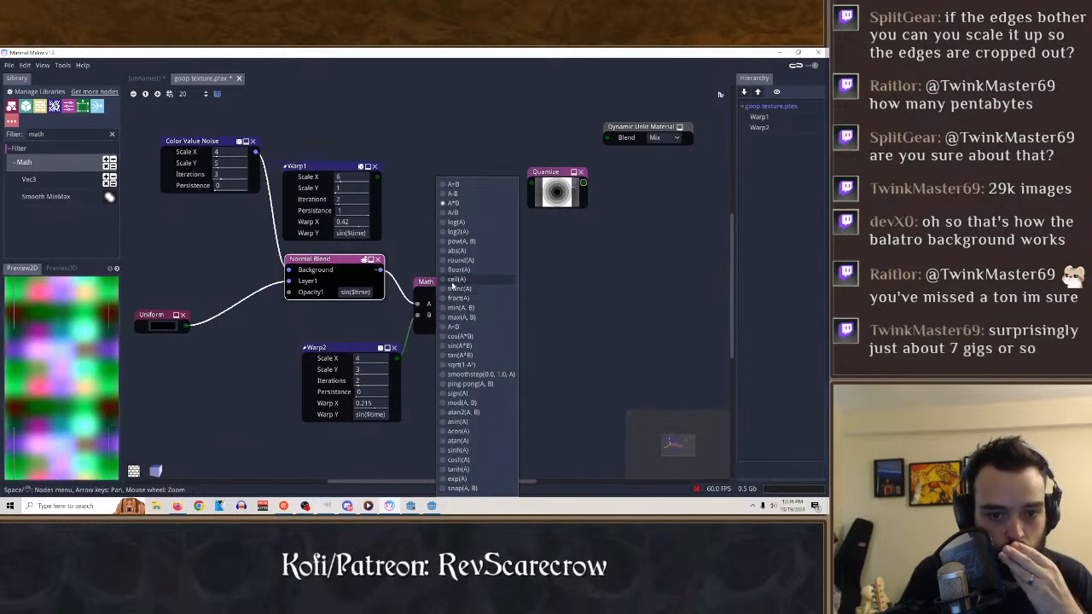
{"action": "left_click", "coordinate": [456, 280]}
{"action": "left_click", "coordinate": [449, 296]}
{"action": "left_click", "coordinate": [462, 317]}
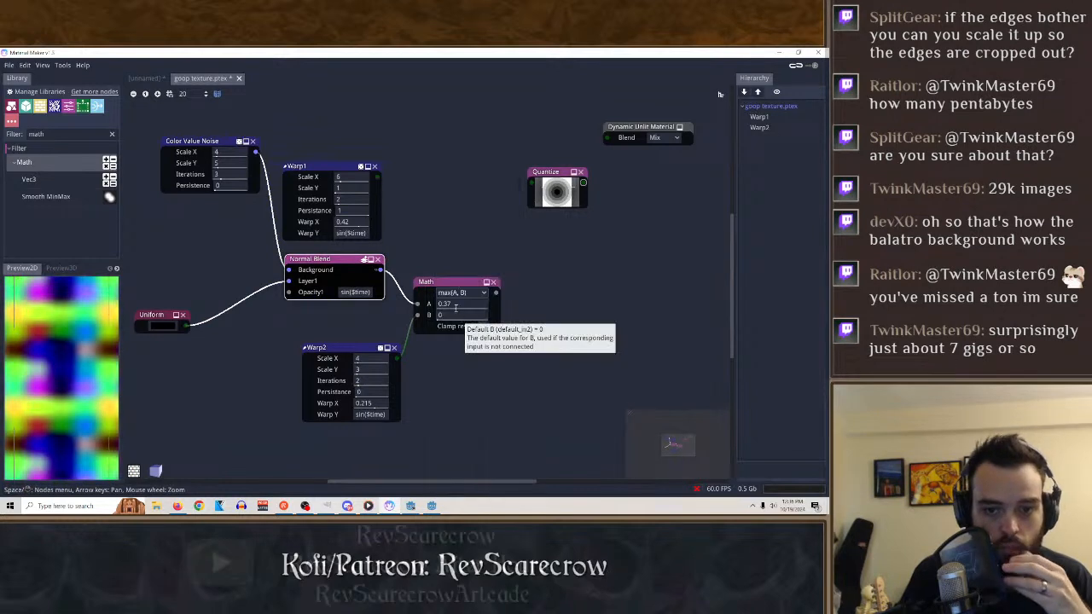
{"action": "left_click", "coordinate": [460, 293]}
{"action": "left_click", "coordinate": [460, 460]}
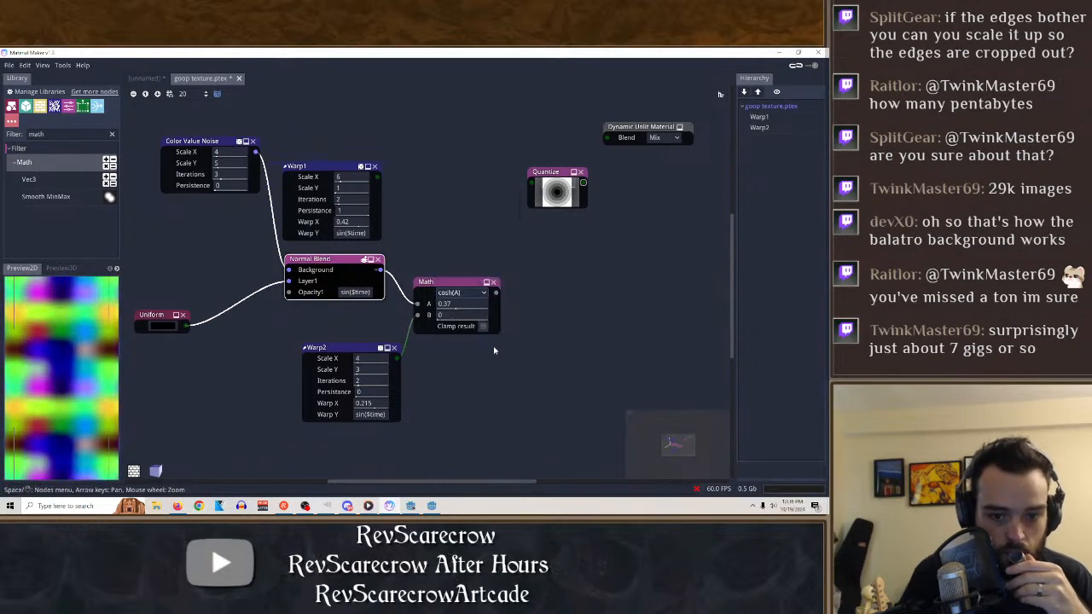
Delete the Math node, check the Quantize node fed by Normal Blend and delete Quantize as well.
{"action": "left_click", "coordinate": [493, 282]}
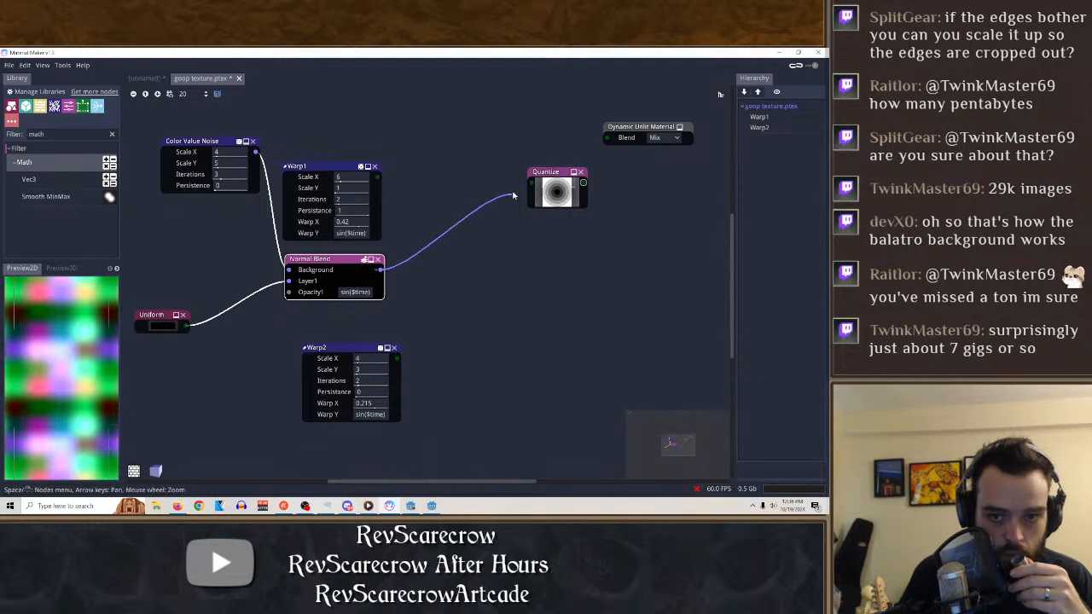
{"action": "left_click_drag", "start_coordinate": [512, 196], "coordinate": [464, 275]}
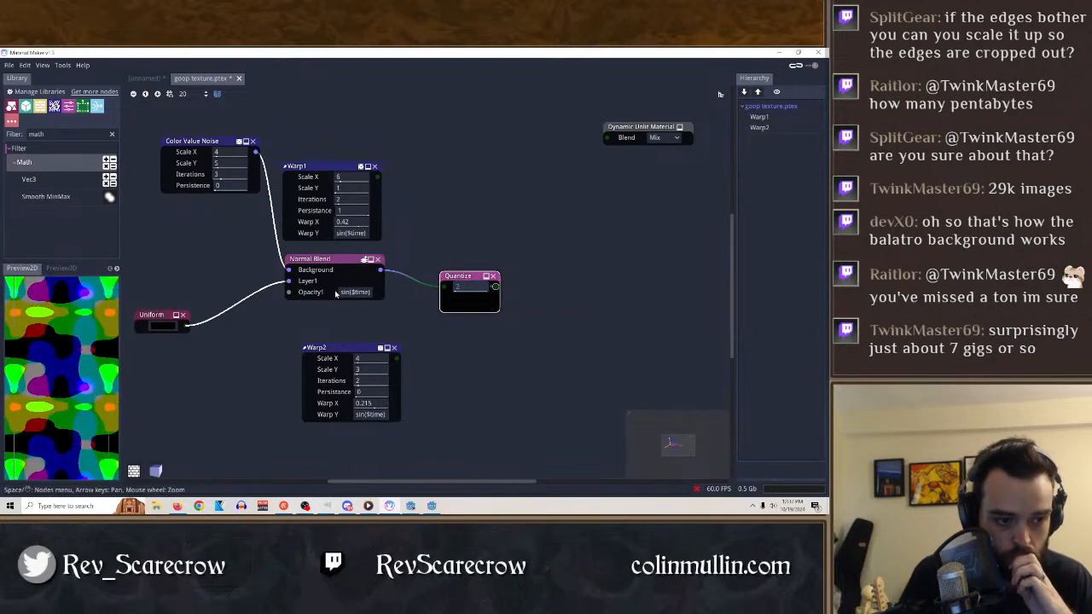
{"action": "left_click", "coordinate": [494, 276]}
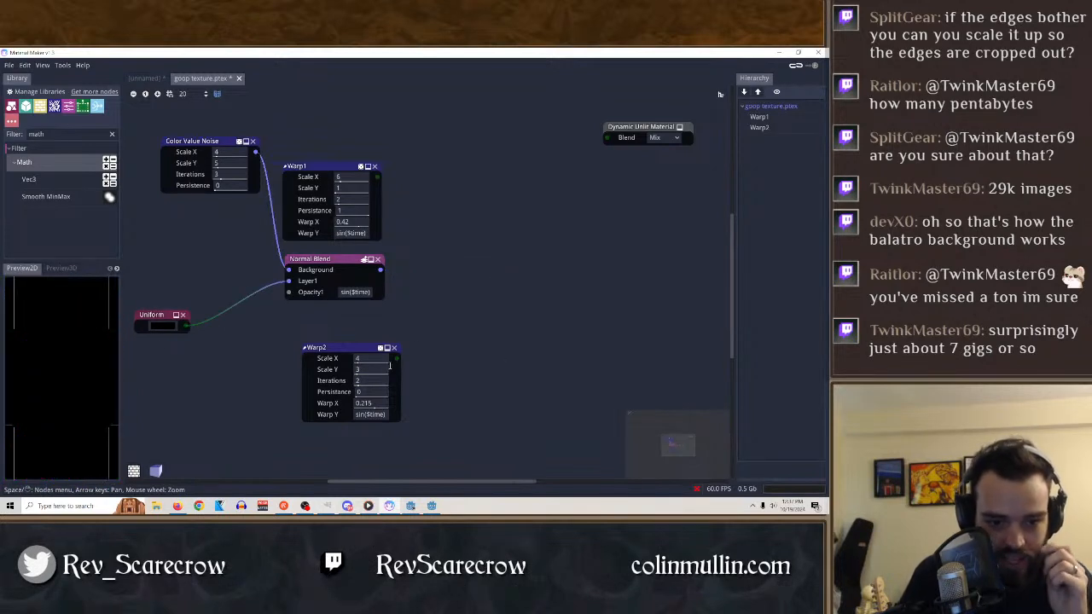
Try a Smooth MinMax node with Normal Blend as A and Warp2 as B, switching its operation to Max.
{"action": "left_click_drag", "start_coordinate": [359, 348], "coordinate": [335, 347]}
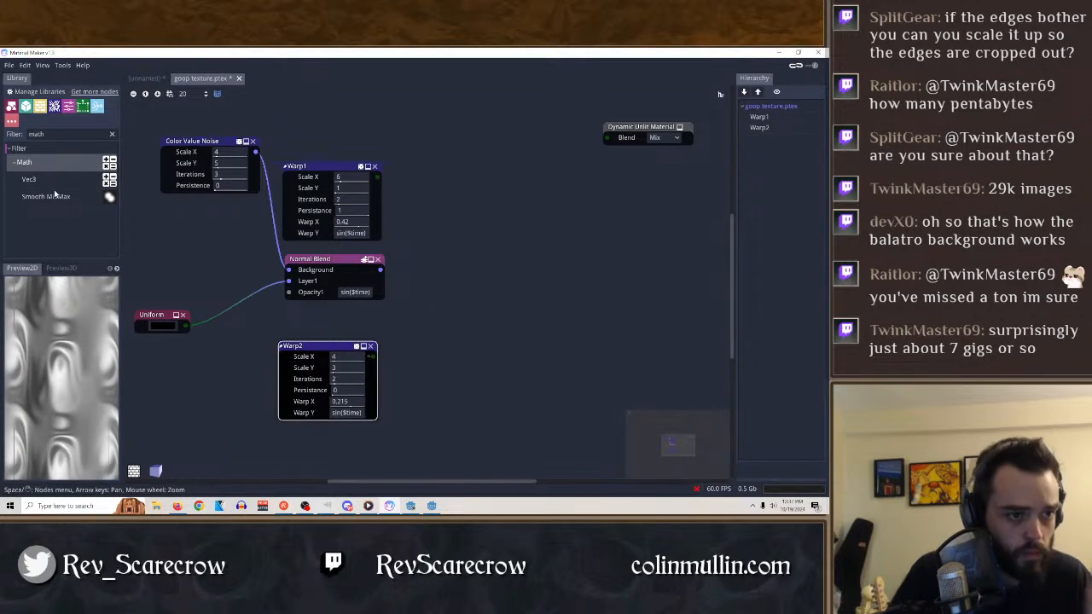
{"action": "left_click_drag", "start_coordinate": [54, 196], "coordinate": [465, 274]}
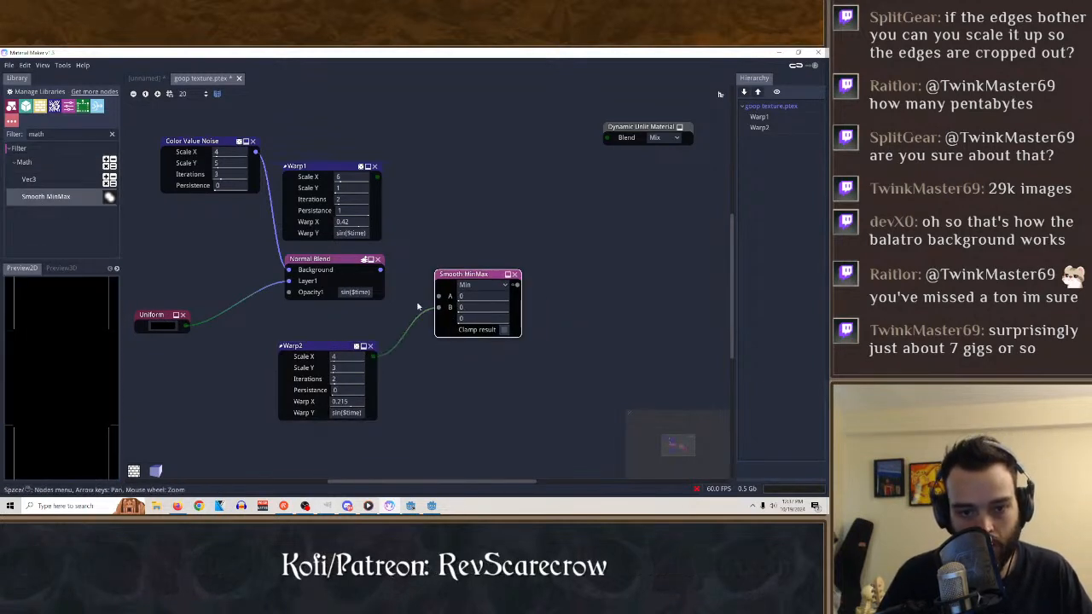
{"action": "left_click_drag", "start_coordinate": [380, 269], "coordinate": [437, 296]}
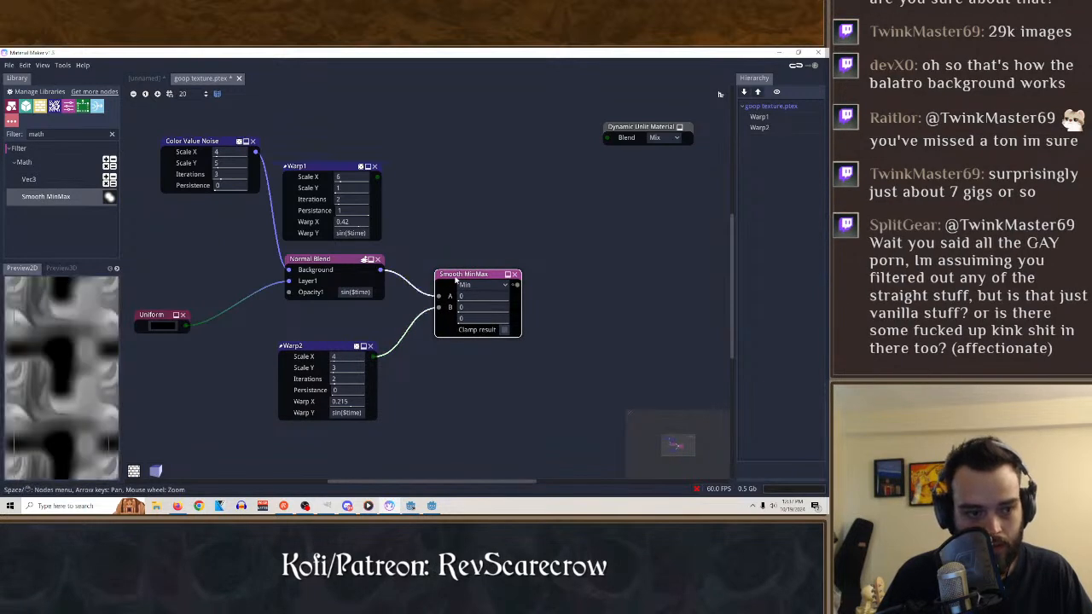
{"action": "left_click", "coordinate": [482, 285]}
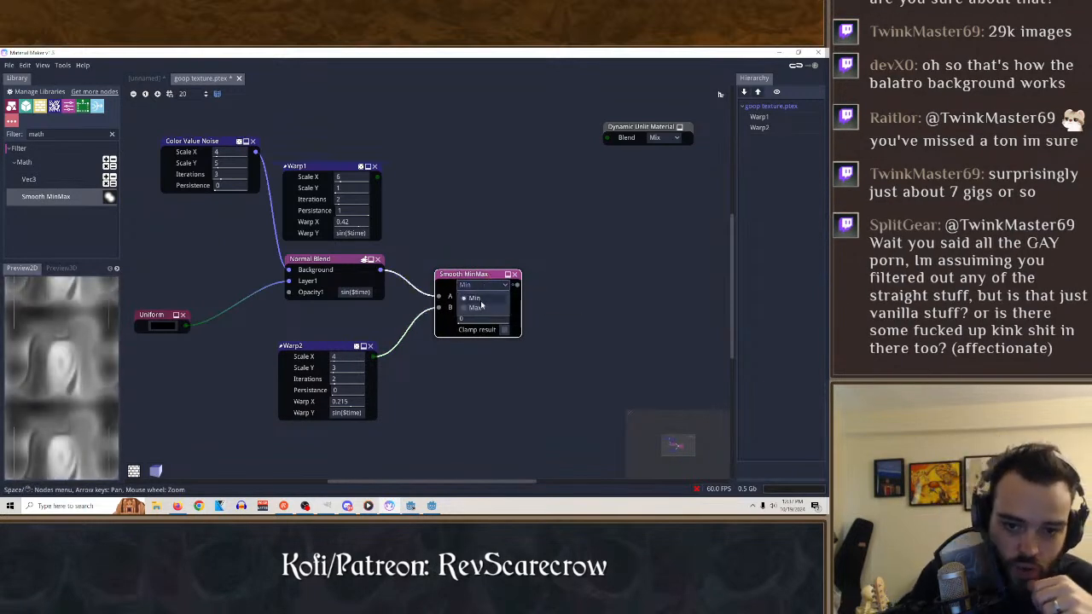
{"action": "left_click", "coordinate": [479, 308]}
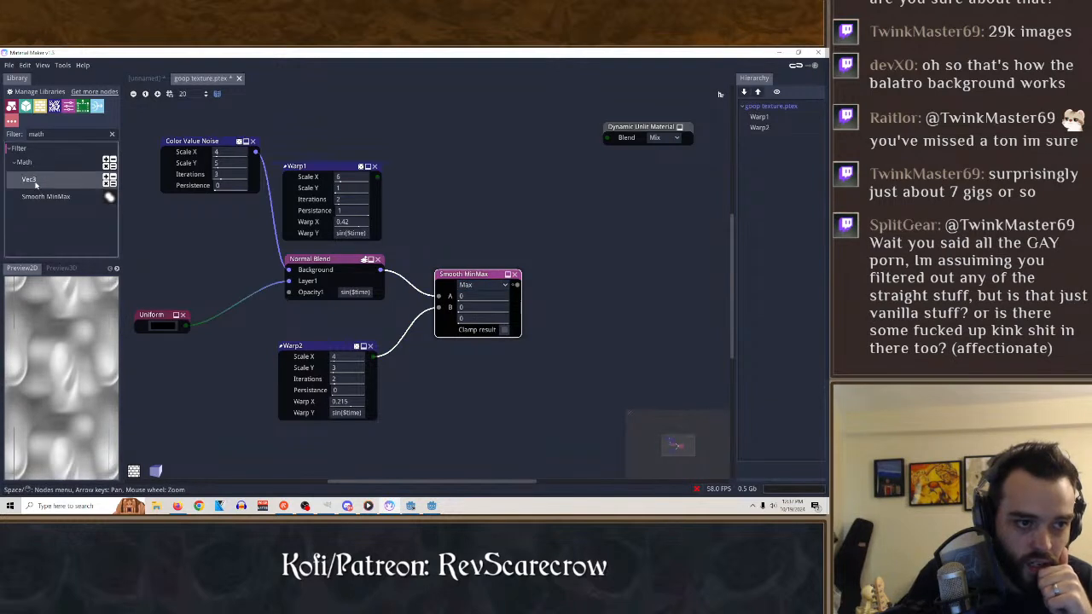
Replace the Smooth MinMax node with a Vec3 Math node, connecting Normal Blend to A and Warp2 to B, and preview it.
{"action": "left_click_drag", "start_coordinate": [516, 206], "coordinate": [471, 280]}
{"action": "left_click", "coordinate": [514, 273]}
{"action": "left_click_drag", "start_coordinate": [375, 359], "coordinate": [378, 360]}
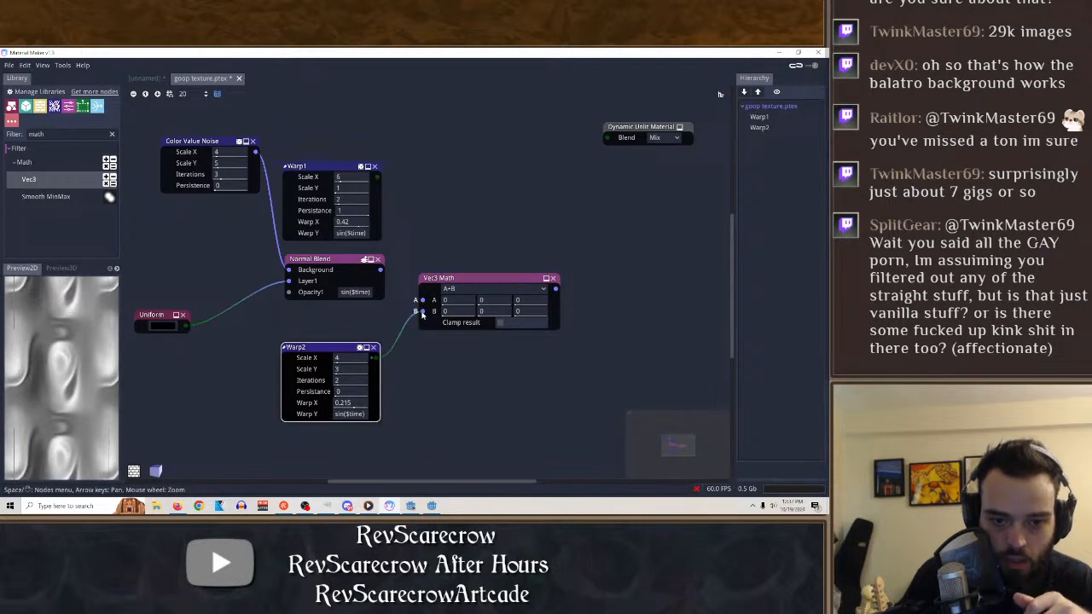
{"action": "left_click_drag", "start_coordinate": [422, 303], "coordinate": [422, 302]}
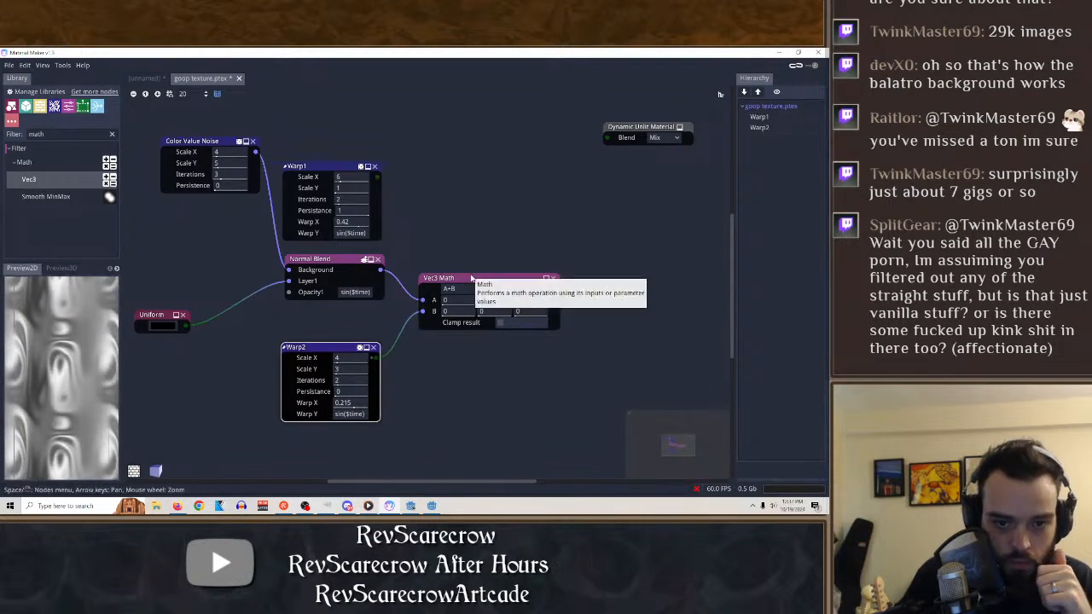
{"action": "left_click", "coordinate": [471, 279]}
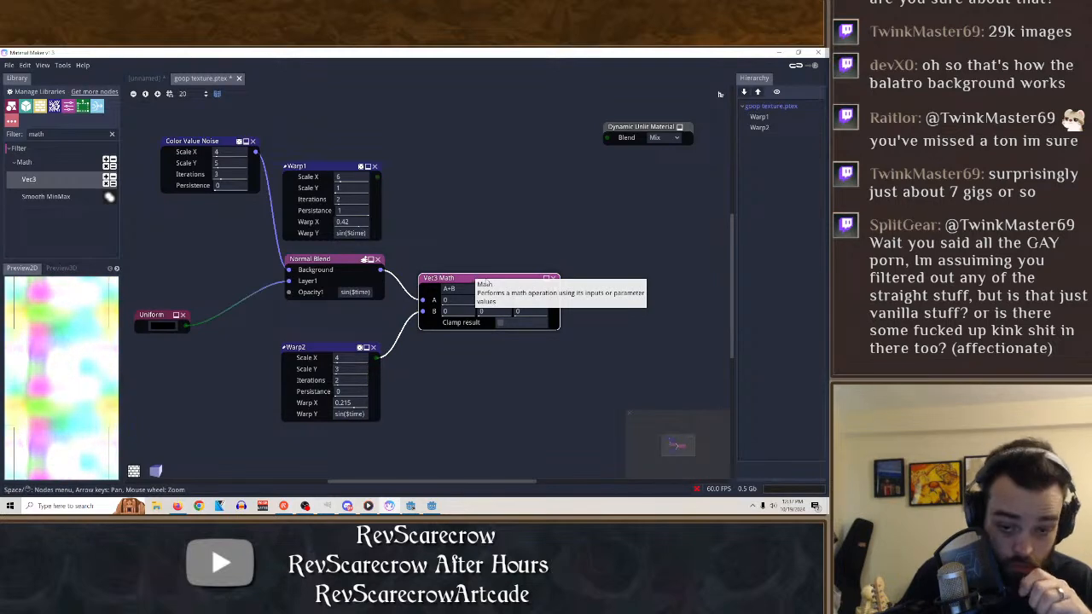
Try the A*B, A/B and length(A) operations on the Vec3 Math node and compare the previews.
{"action": "left_click", "coordinate": [486, 289]}
{"action": "left_click", "coordinate": [456, 249]}
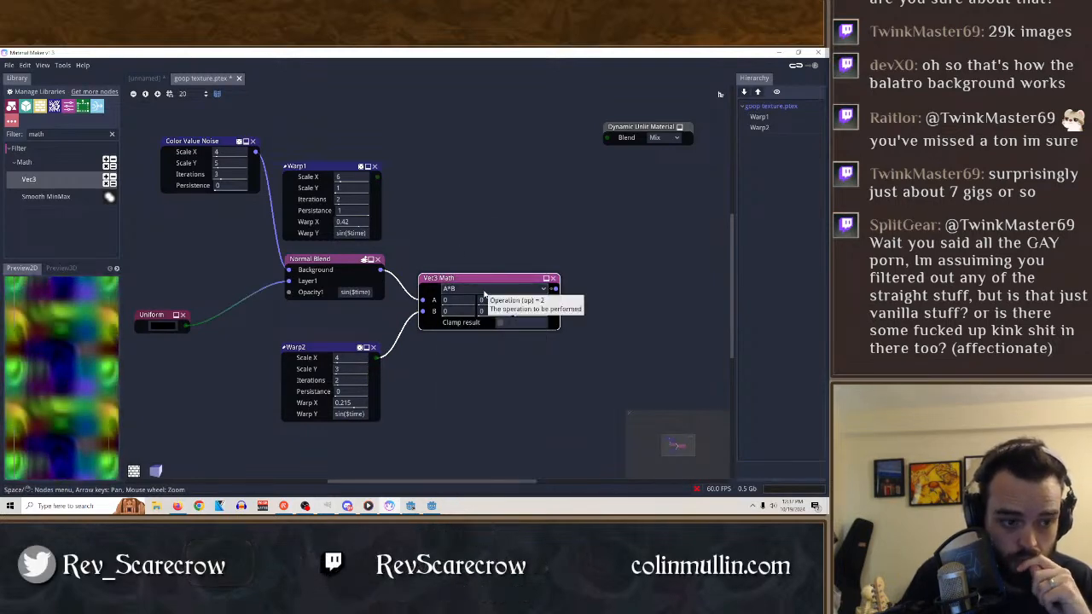
{"action": "left_click", "coordinate": [483, 294]}
{"action": "left_click", "coordinate": [464, 264]}
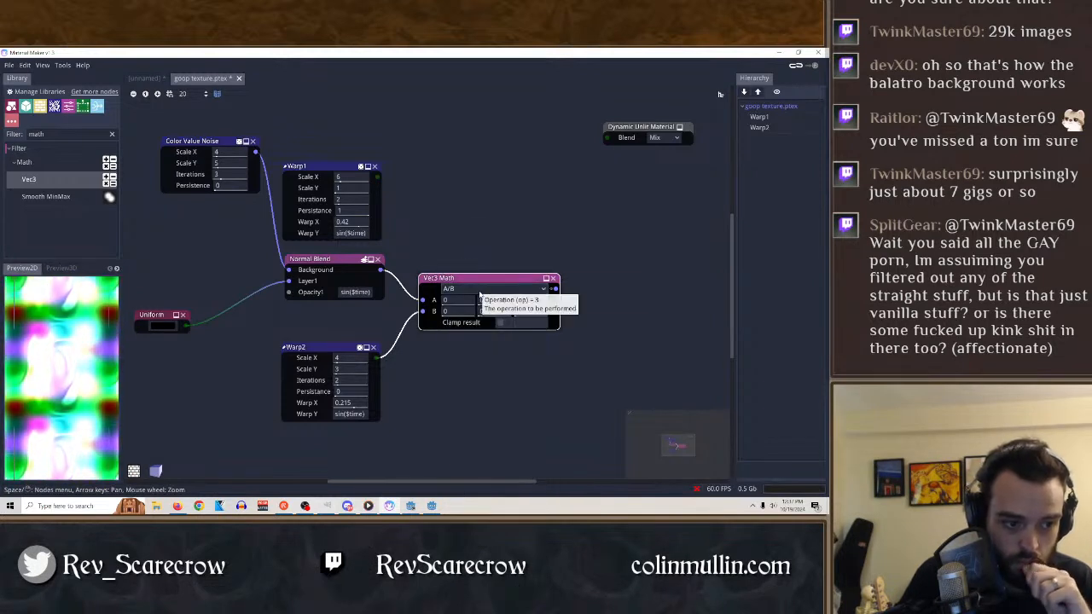
{"action": "left_click", "coordinate": [481, 294]}
{"action": "left_click", "coordinate": [481, 418]}
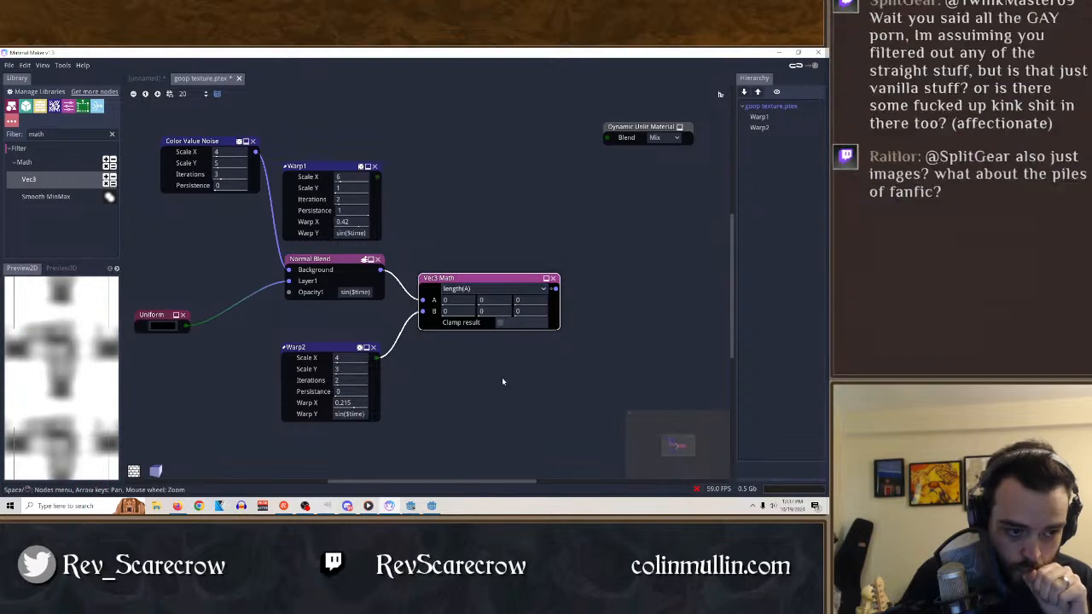
Try floor(A) and ceil(A) on the Vec3 Math node, and set its operation to trunc(A).
{"action": "left_click", "coordinate": [480, 290]}
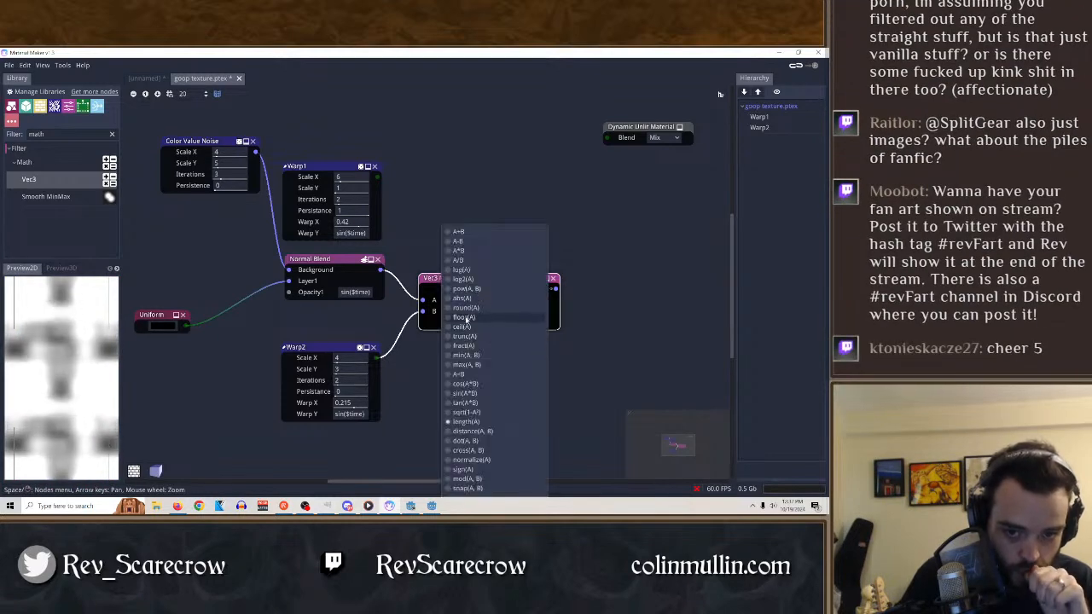
{"action": "left_click", "coordinate": [465, 318]}
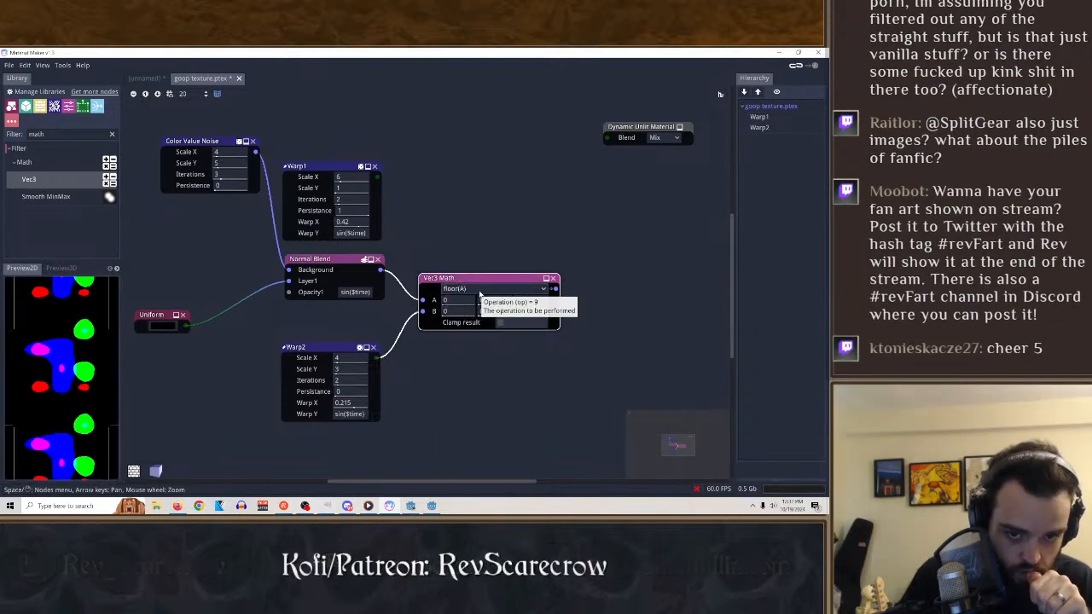
{"action": "left_click", "coordinate": [479, 295]}
{"action": "left_click", "coordinate": [462, 326]}
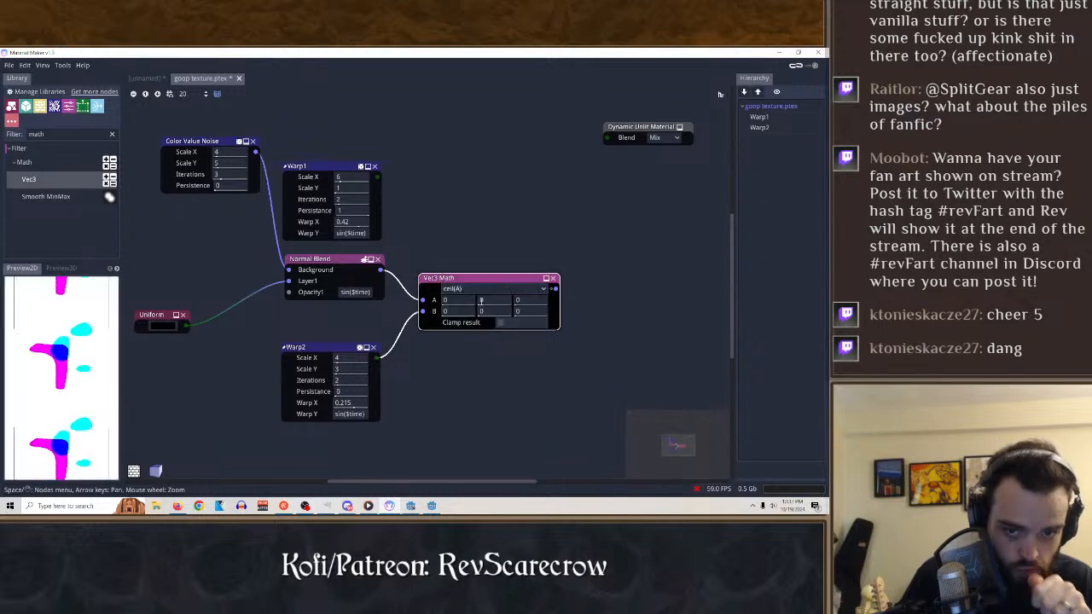
{"action": "left_click", "coordinate": [479, 293]}
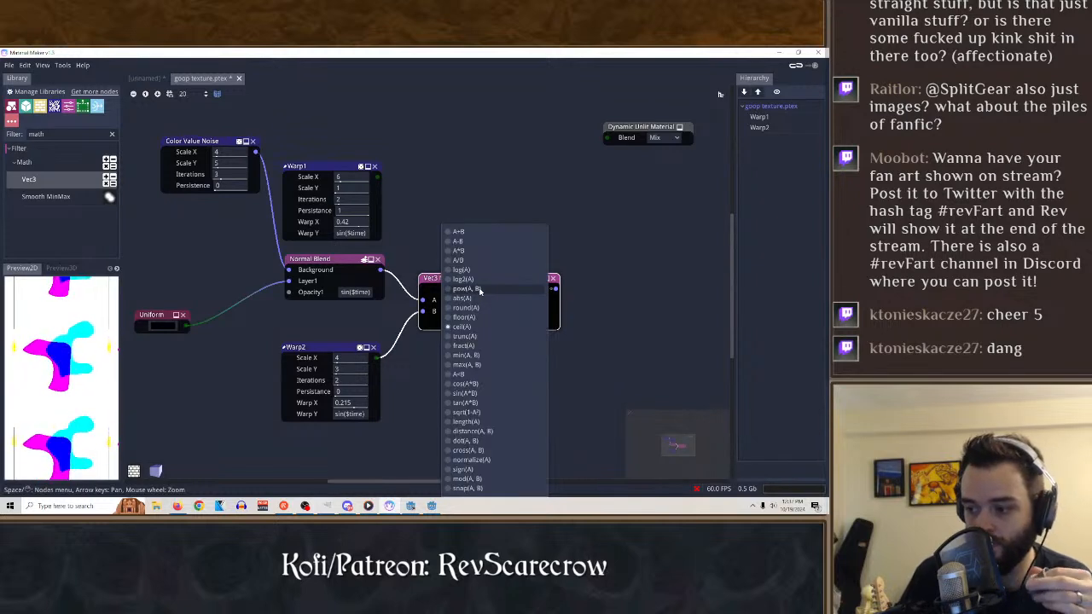
{"action": "left_click", "coordinate": [467, 336]}
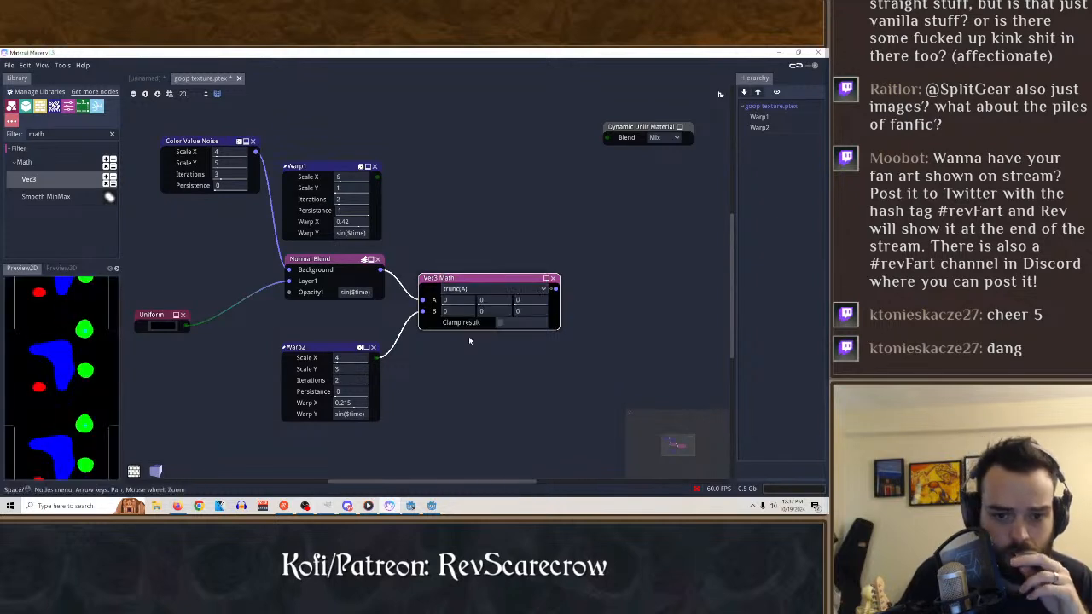
Try the dot(A, B), mod(A, B) and snap(A, B) operations on the Vec3 Math node.
{"action": "left_click", "coordinate": [499, 288]}
{"action": "left_click", "coordinate": [484, 437]}
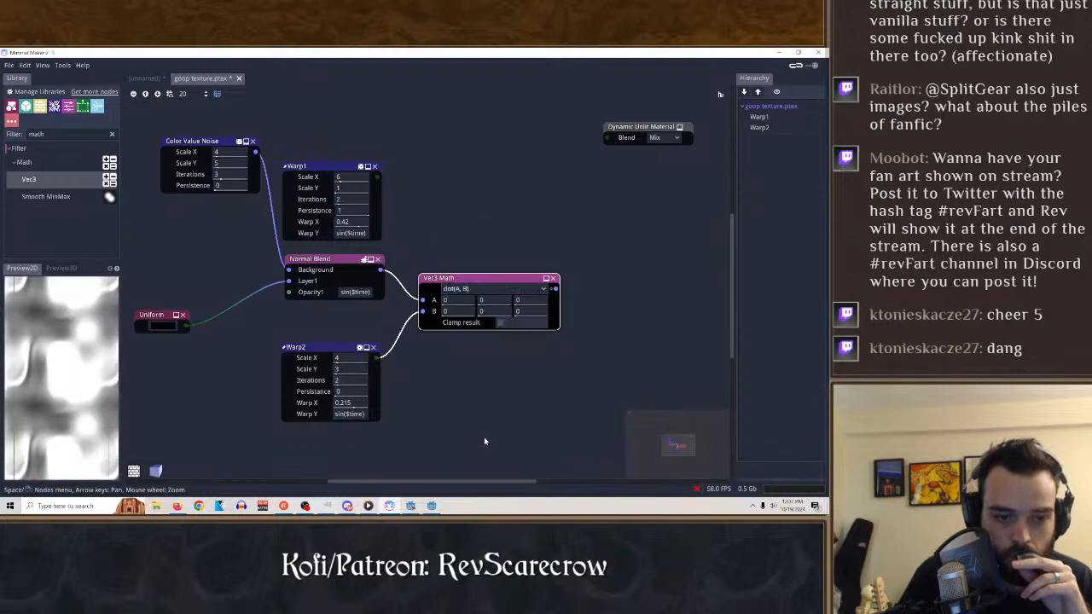
{"action": "left_click", "coordinate": [475, 290]}
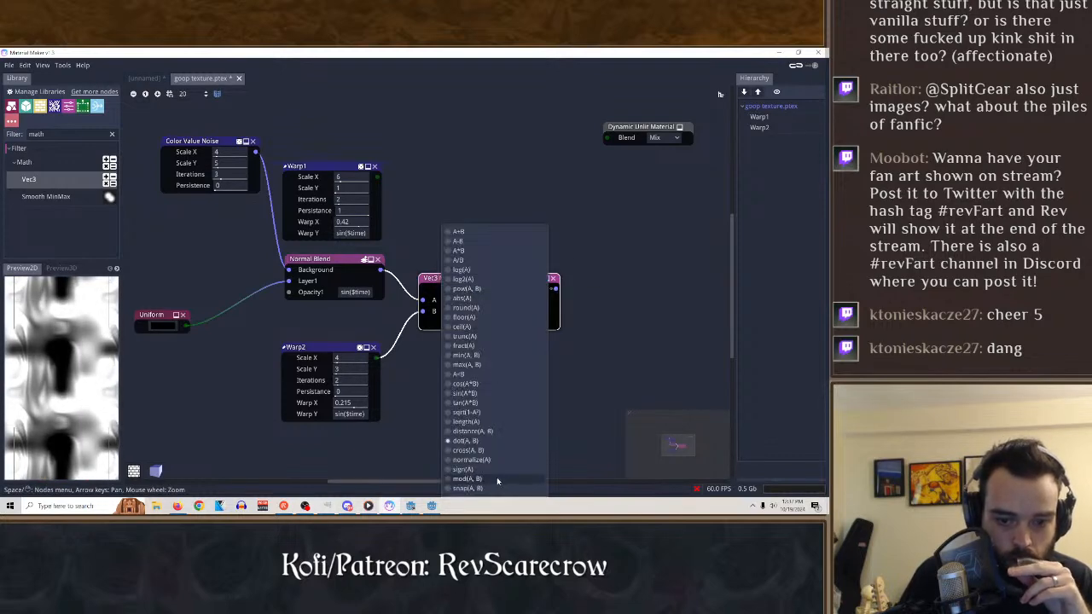
{"action": "left_click", "coordinate": [496, 477]}
{"action": "left_click", "coordinate": [475, 291]}
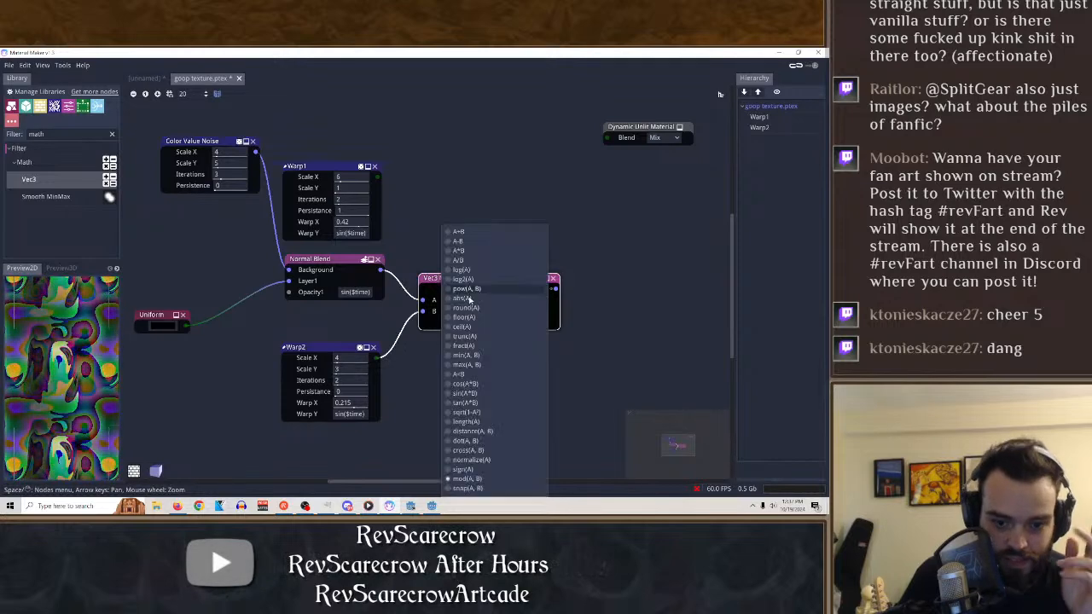
{"action": "left_click", "coordinate": [475, 488]}
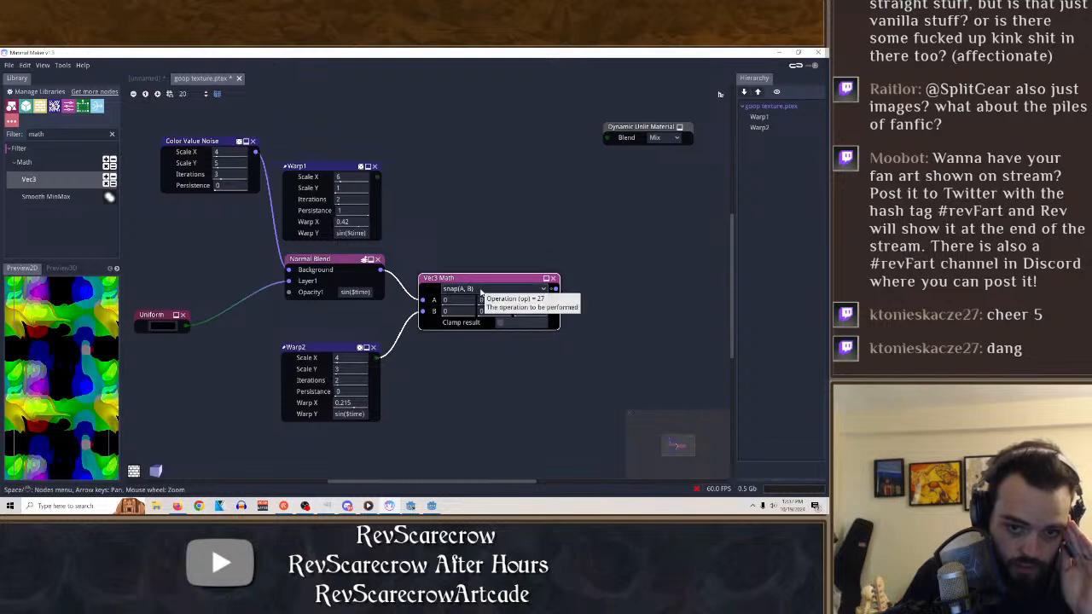
Compare trunc(A), distance(A, B) and snap(A, B) as operations on the Vec3 Math node.
{"action": "left_click", "coordinate": [476, 290]}
{"action": "left_click", "coordinate": [459, 339]}
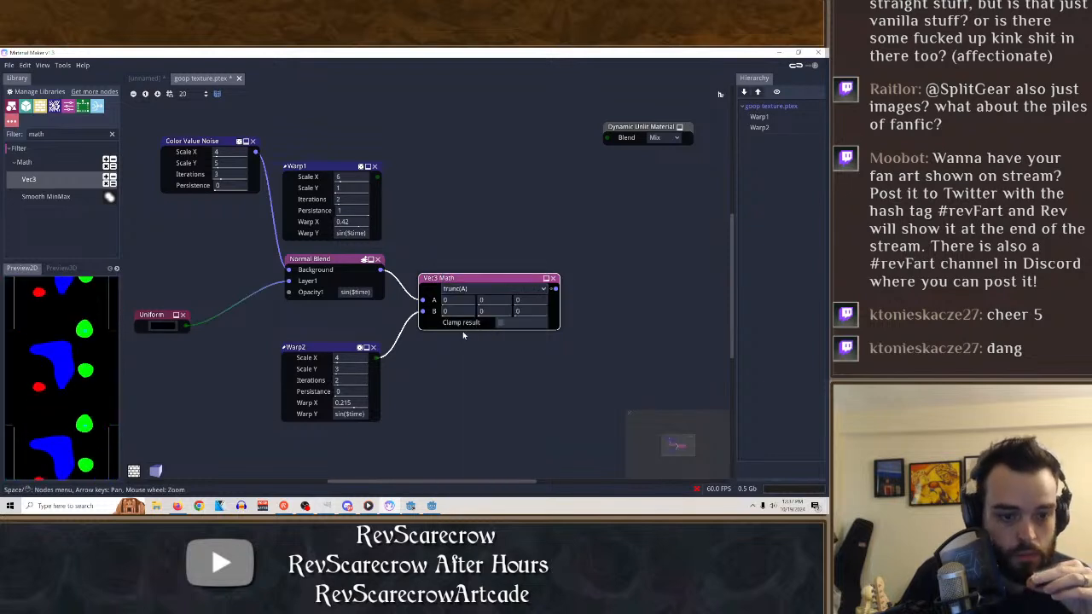
{"action": "left_click", "coordinate": [468, 290]}
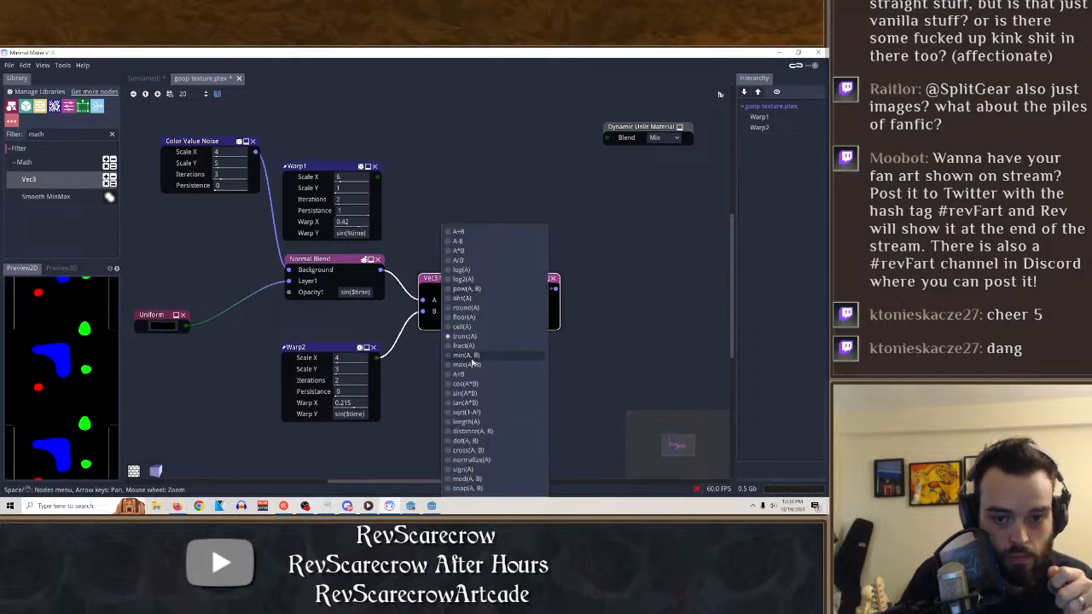
{"action": "left_click", "coordinate": [472, 431]}
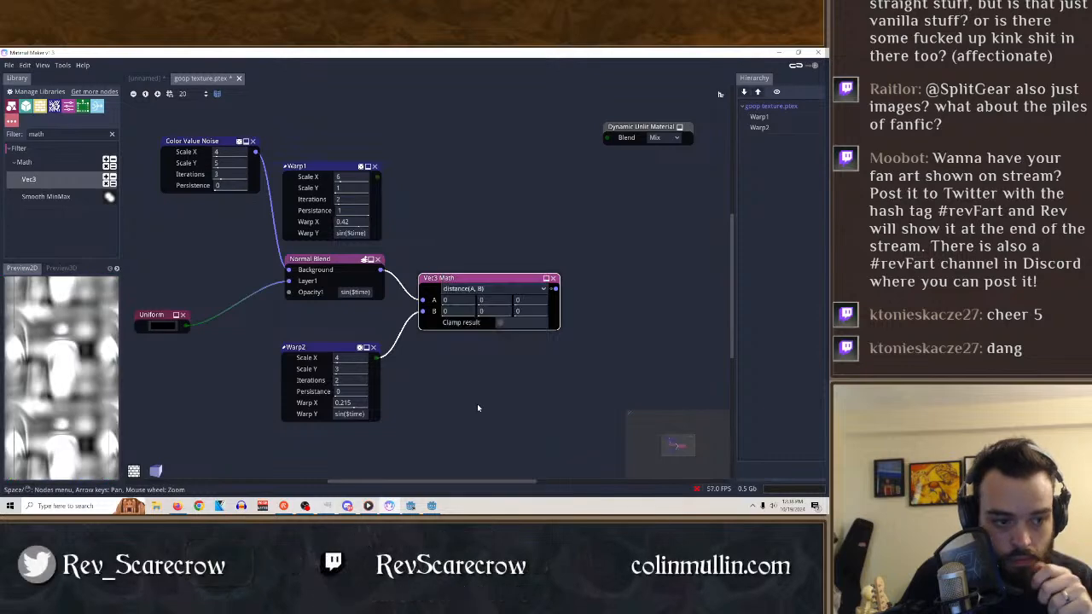
{"action": "left_click", "coordinate": [468, 290]}
{"action": "left_click", "coordinate": [480, 485]}
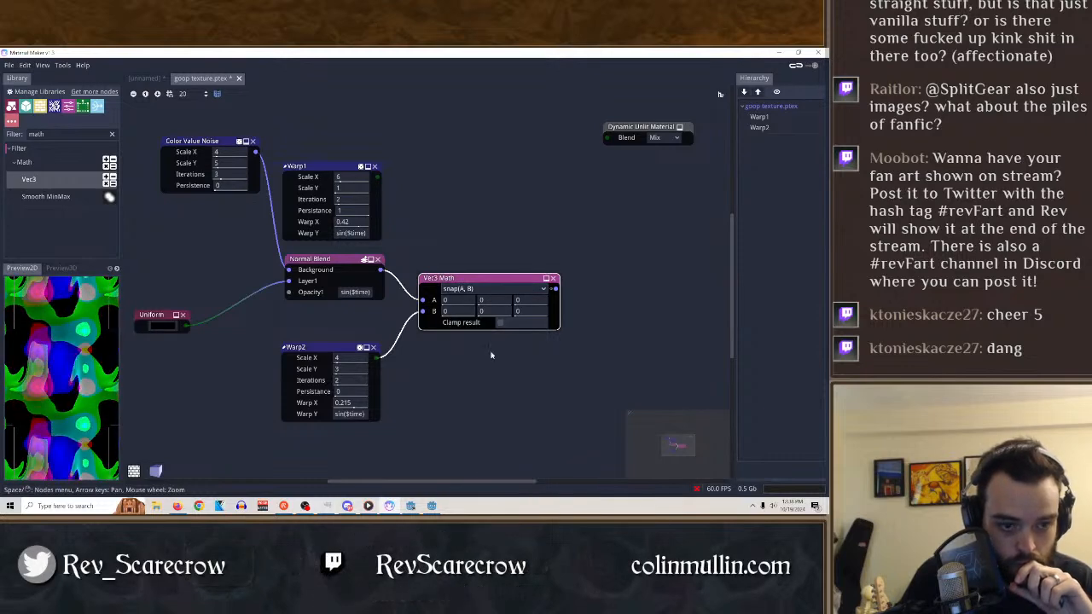
Cycle the Vec3 Math node through the A-B, A+B and A*B operations to compare the previews.
{"action": "left_click", "coordinate": [467, 288]}
{"action": "left_click", "coordinate": [469, 245]}
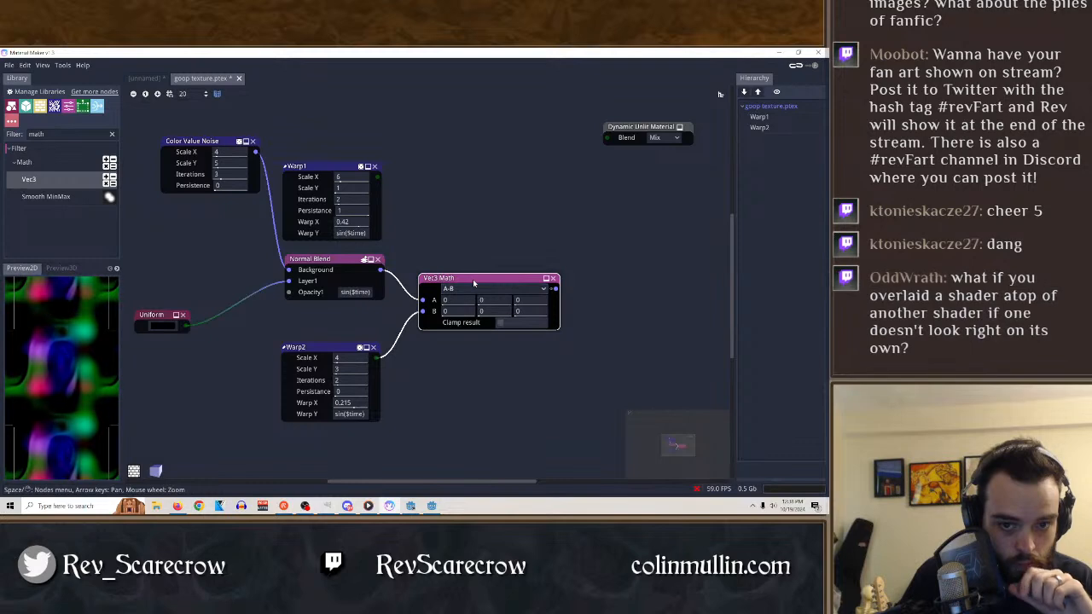
{"action": "left_click", "coordinate": [468, 289]}
{"action": "left_click", "coordinate": [456, 246]}
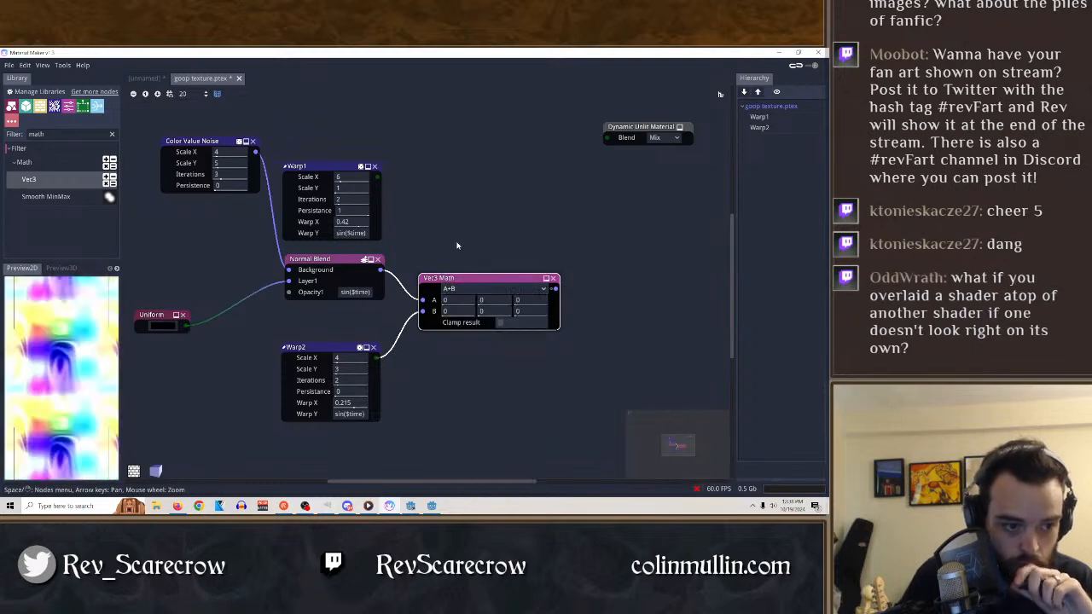
{"action": "left_click", "coordinate": [468, 288]}
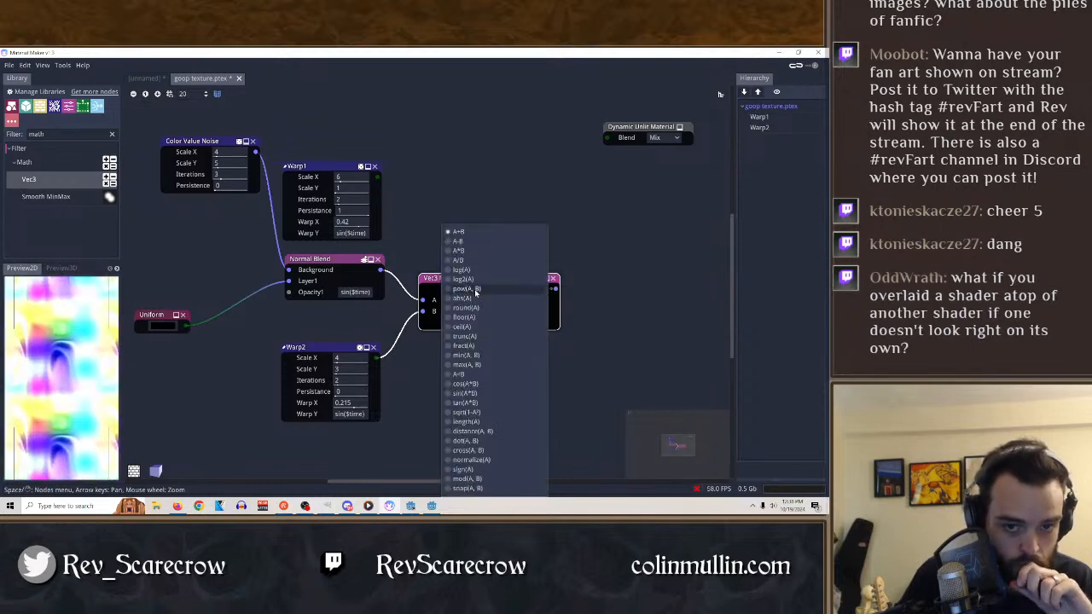
{"action": "left_click", "coordinate": [469, 246]}
{"action": "left_click", "coordinate": [475, 285]}
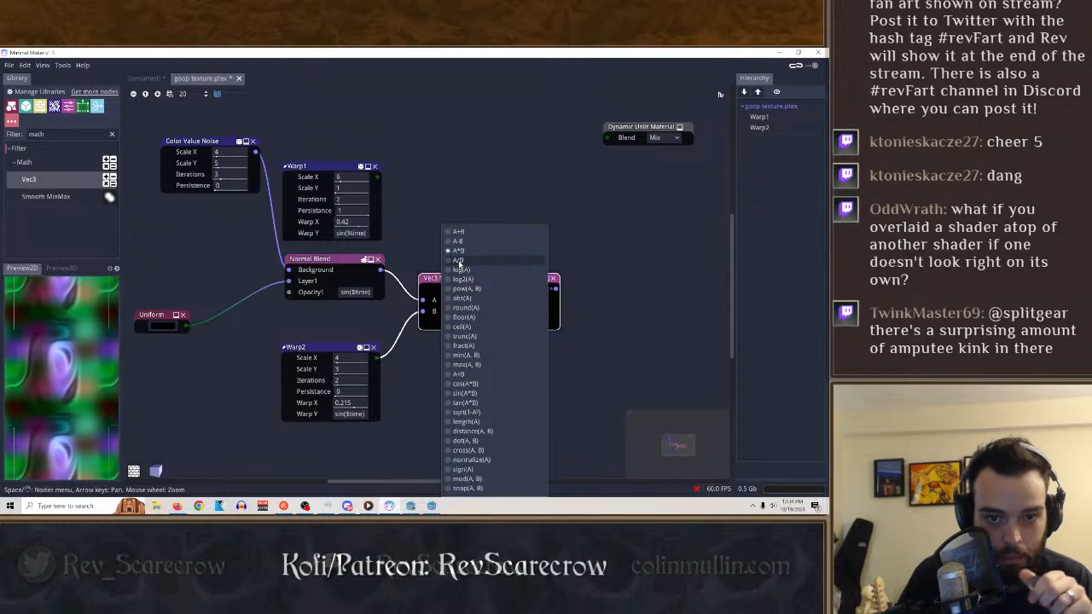
{"action": "left_click", "coordinate": [468, 267]}
Set the Vec3 Math operation to A-B and connect its output to the Dynamic Unlit Material's Blend input.
{"action": "left_click", "coordinate": [468, 290]}
{"action": "left_click", "coordinate": [453, 243]}
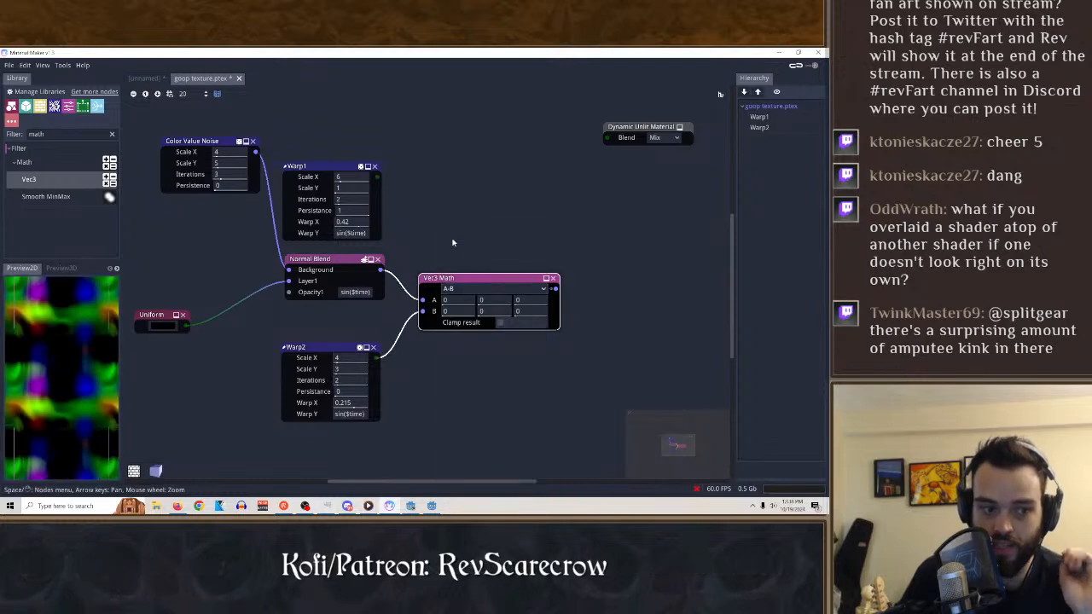
{"action": "left_click_drag", "start_coordinate": [556, 288], "coordinate": [607, 138]}
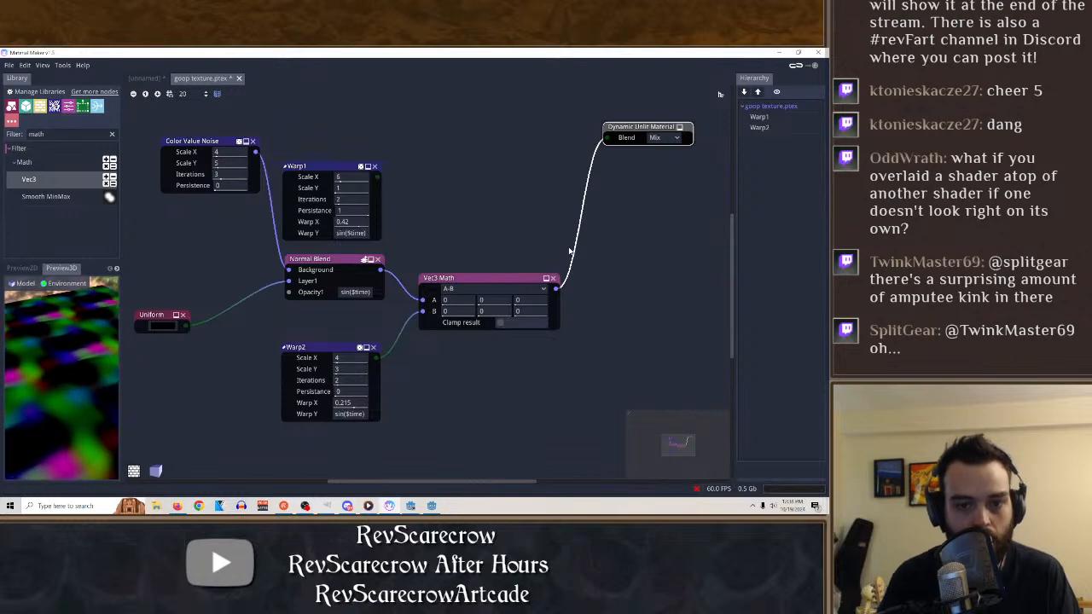
Show the Vec3 Math node's output in the 2D preview.
{"action": "left_click", "coordinate": [514, 280]}
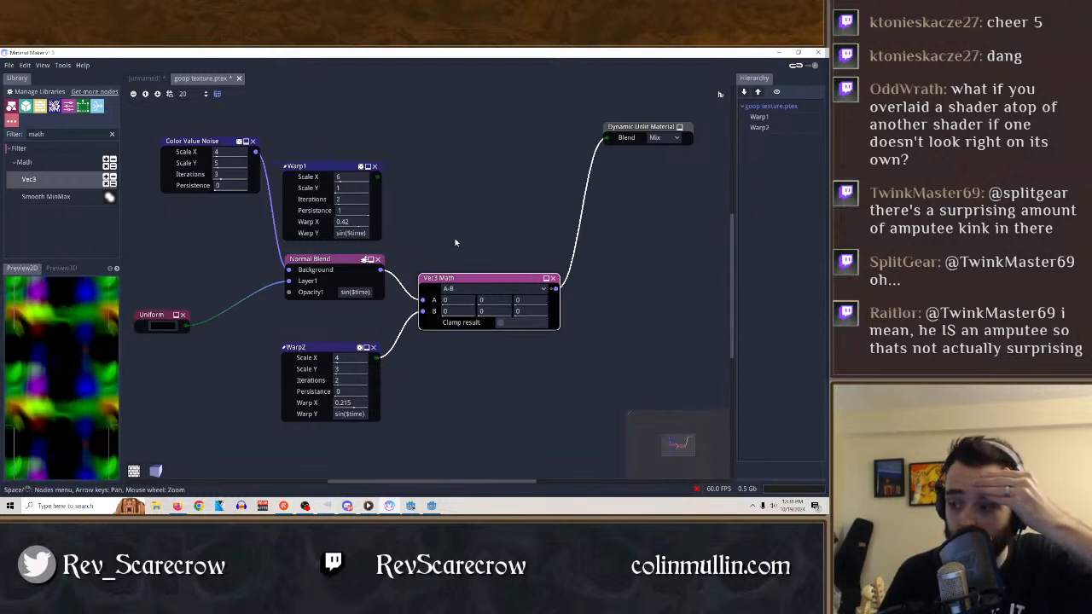
{"action": "left_click", "coordinate": [554, 291]}
{"action": "left_click", "coordinate": [556, 289]}
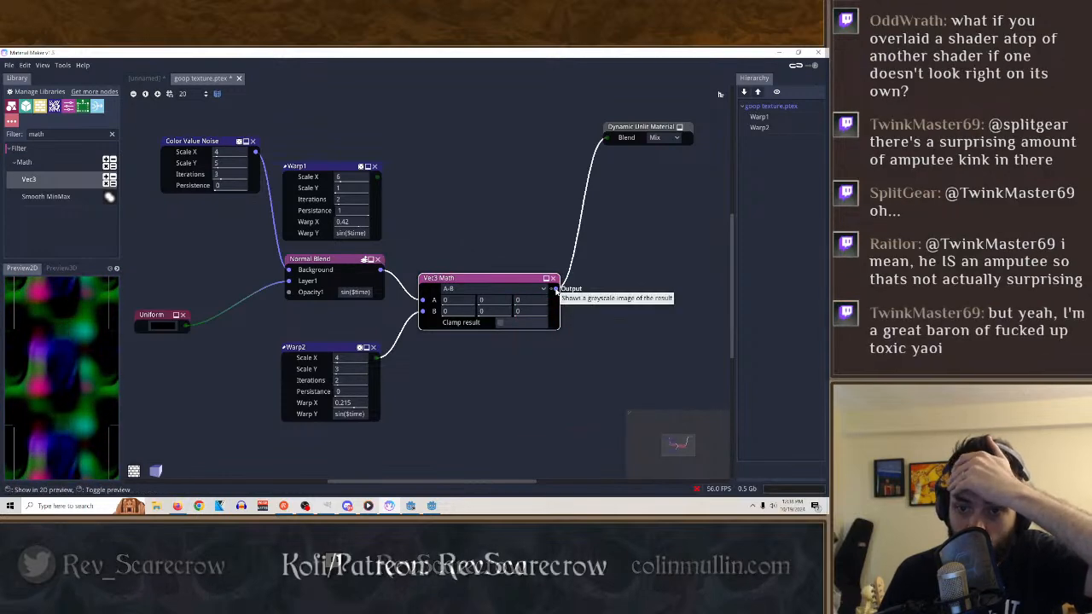
{"action": "left_click_drag", "start_coordinate": [556, 289], "coordinate": [616, 270]}
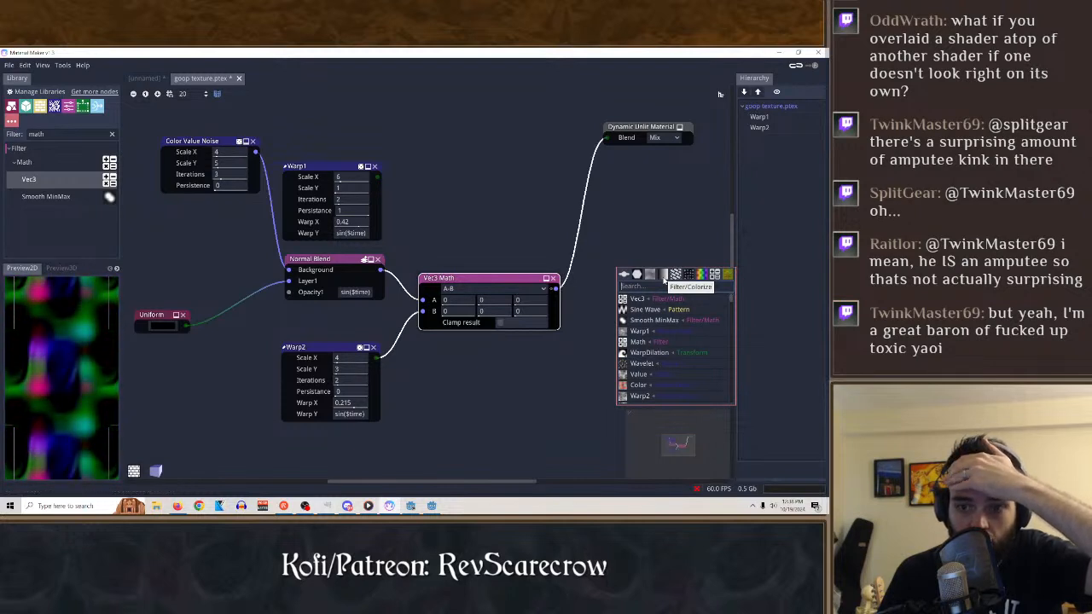
{"action": "left_click", "coordinate": [421, 170]}
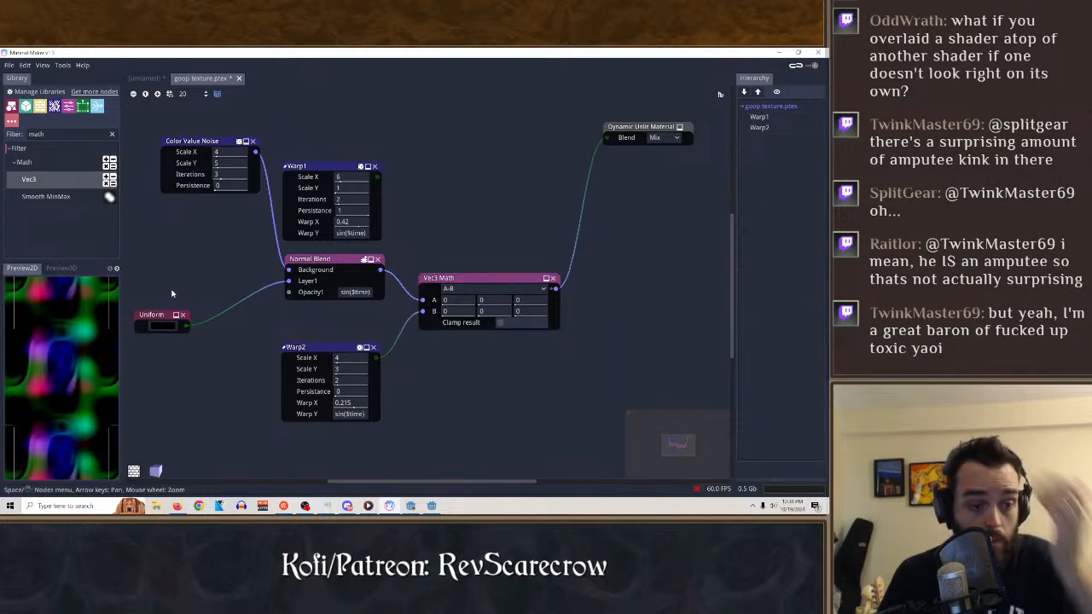
Duplicate the Uniform node and place the copy above the Warp1 node.
{"action": "left_click", "coordinate": [154, 318]}
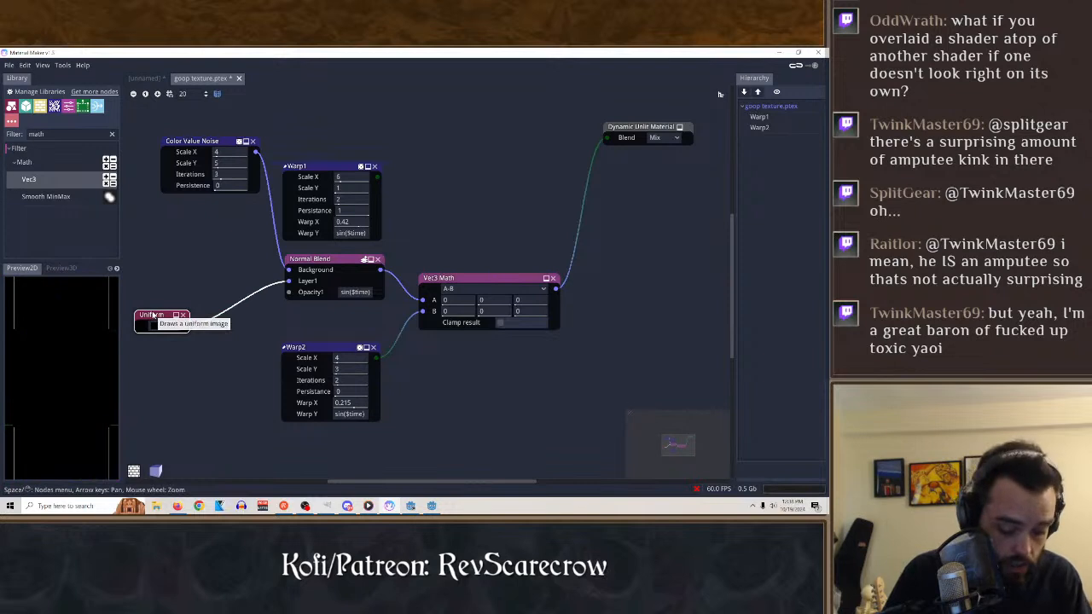
{"action": "key", "text": "ctrl+v"}
{"action": "left_click_drag", "start_coordinate": [502, 115], "coordinate": [424, 120]}
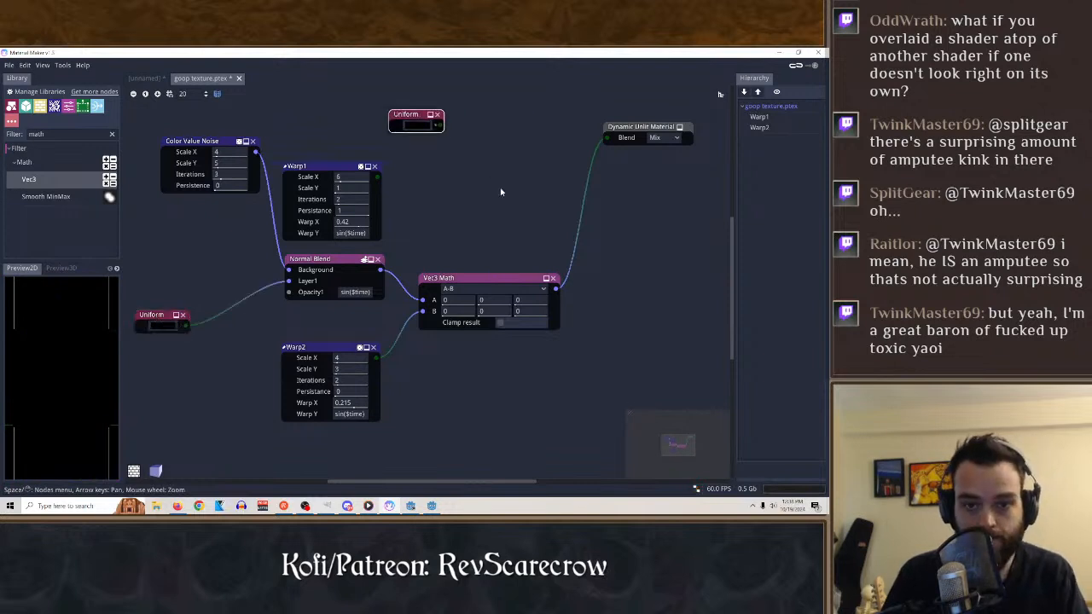
Duplicate the Vec3 Math node and place the copy below the Dynamic Unlit Material node.
{"action": "left_click", "coordinate": [487, 277]}
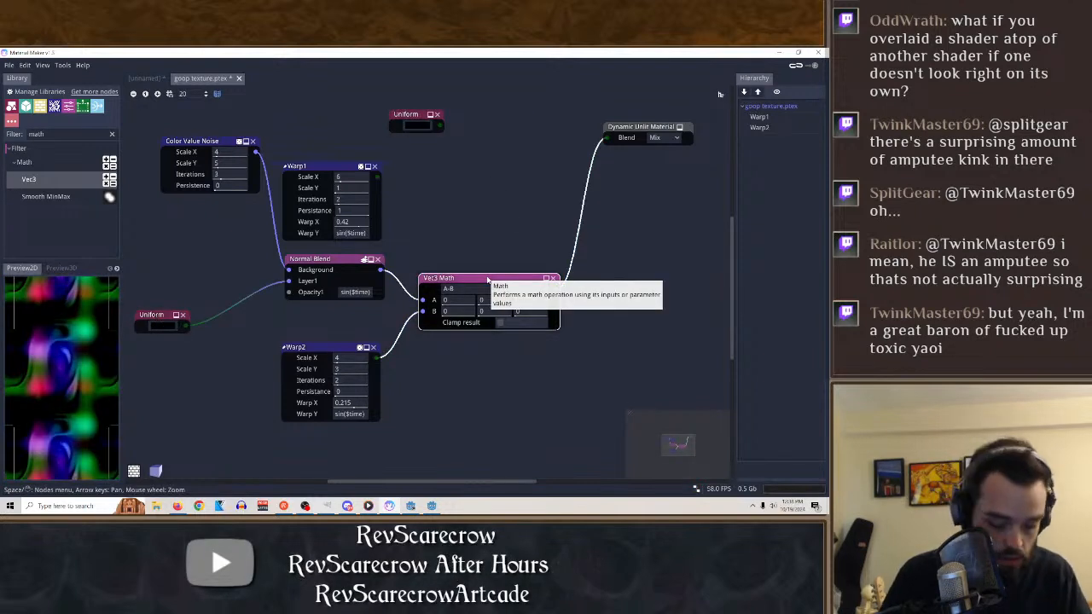
{"action": "key", "text": "ctrl+c"}
{"action": "key", "text": "ctrl+v"}
{"action": "left_click_drag", "start_coordinate": [486, 173], "coordinate": [595, 211]}
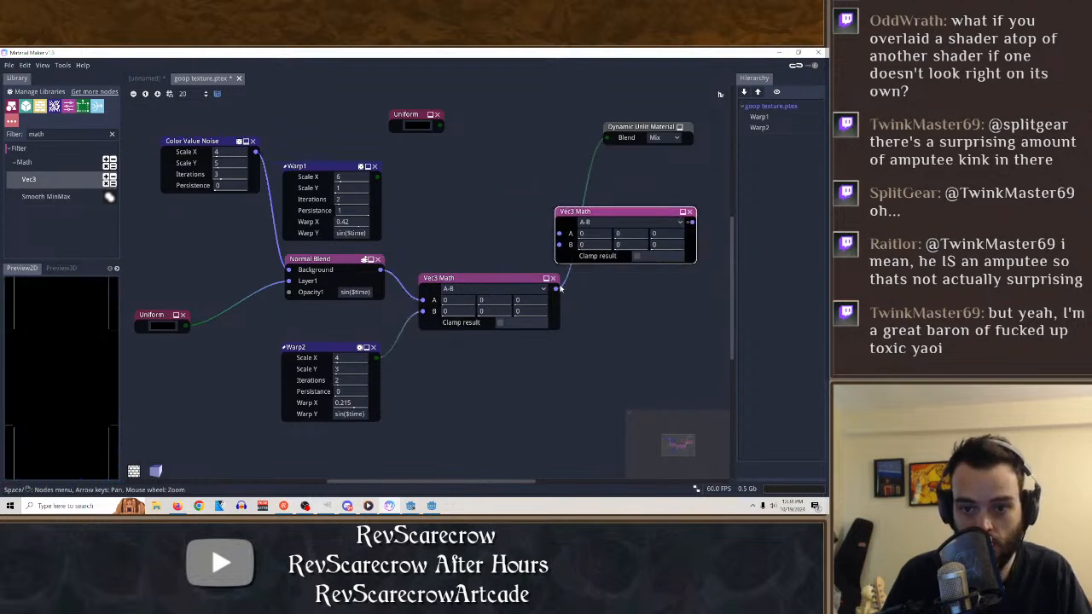
Connect the original Vec3 Math and the copied Uniform to the copied Vec3 Math, and feed its output to Dynamic Unlit Material instead.
{"action": "left_click_drag", "start_coordinate": [557, 289], "coordinate": [560, 234]}
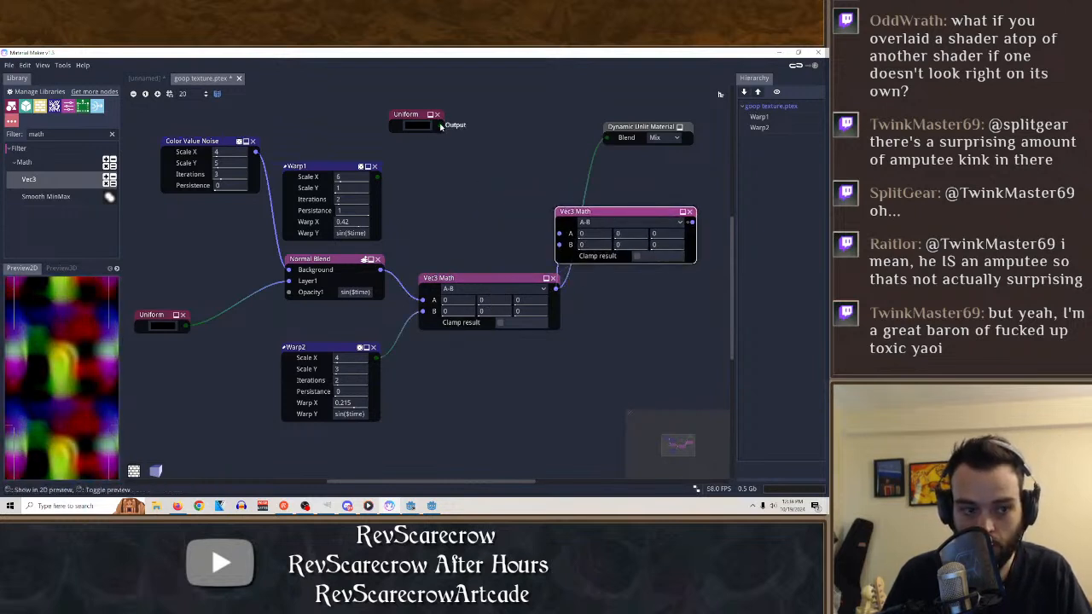
{"action": "left_click_drag", "start_coordinate": [440, 125], "coordinate": [636, 321]}
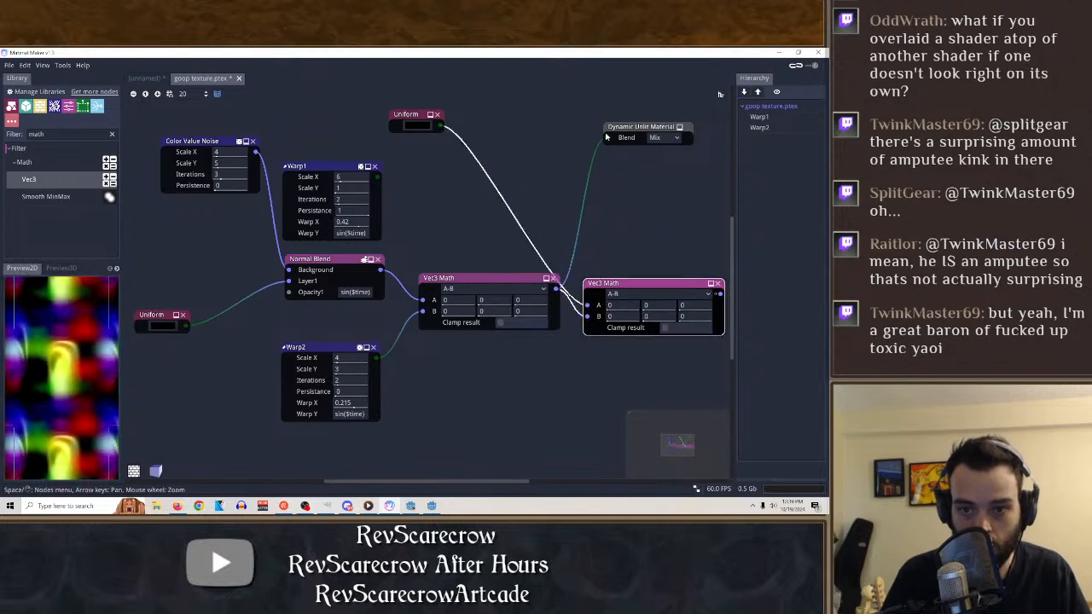
{"action": "left_click_drag", "start_coordinate": [606, 138], "coordinate": [510, 156]}
{"action": "left_click_drag", "start_coordinate": [642, 284], "coordinate": [497, 176]}
{"action": "left_click_drag", "start_coordinate": [575, 185], "coordinate": [607, 137]}
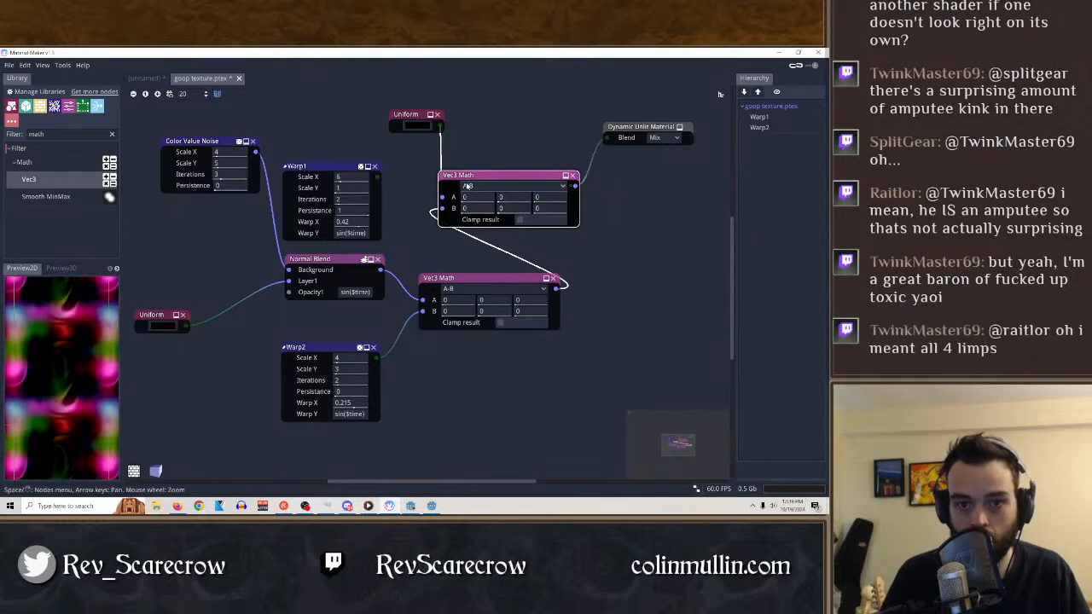
Try A*B on the copied Vec3 Math node with A's first component at 0.39, and try log(A).
{"action": "left_click", "coordinate": [468, 186]}
{"action": "left_click", "coordinate": [495, 201]}
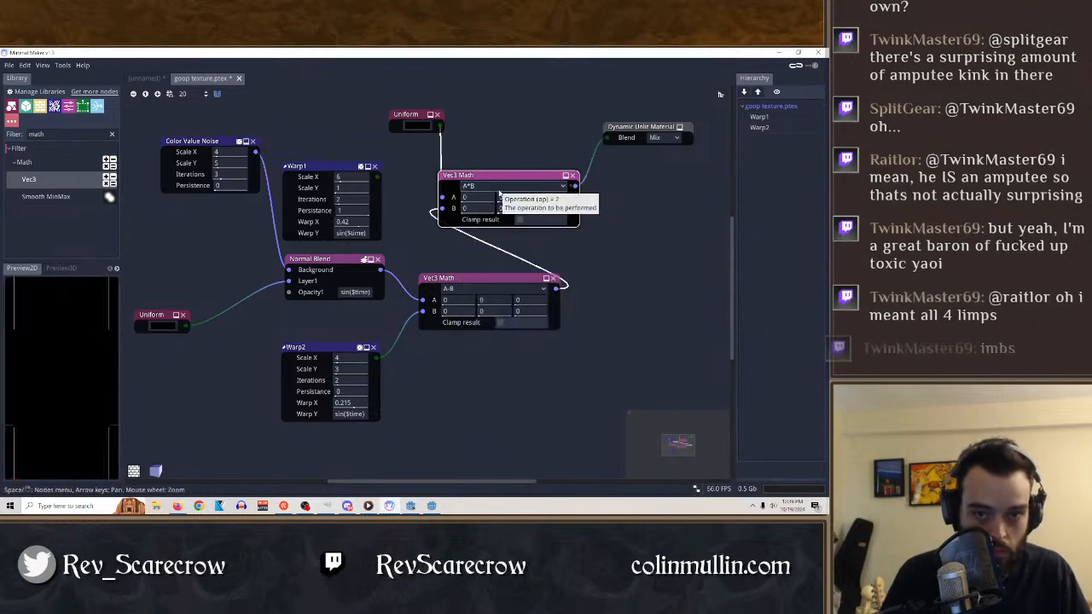
{"action": "left_click_drag", "start_coordinate": [470, 197], "coordinate": [527, 200]}
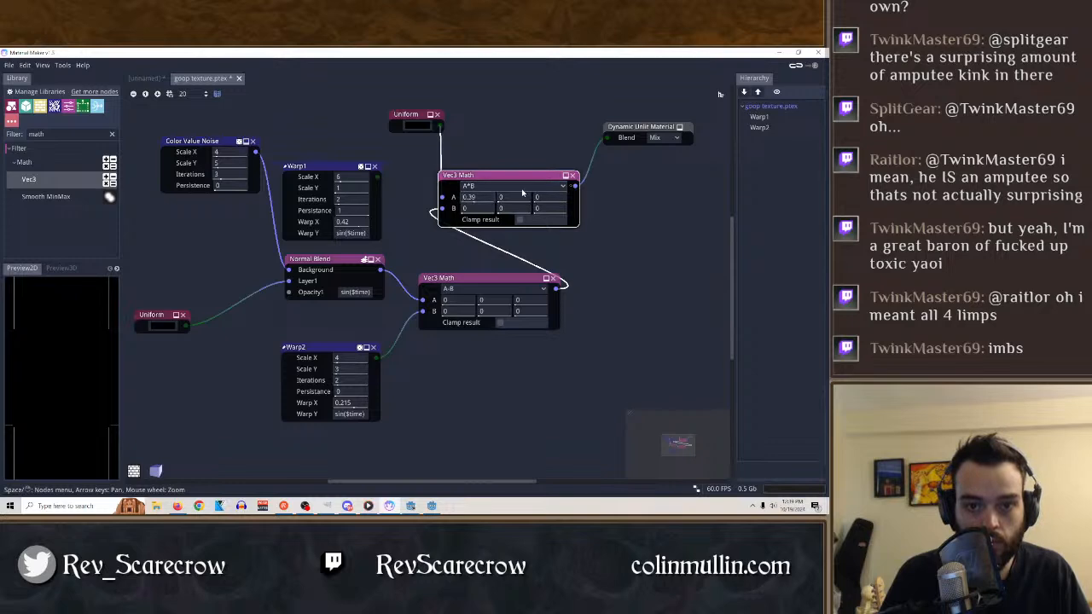
{"action": "left_click", "coordinate": [521, 187]}
{"action": "left_click", "coordinate": [502, 315]}
{"action": "left_click", "coordinate": [507, 186]}
{"action": "left_click", "coordinate": [501, 238]}
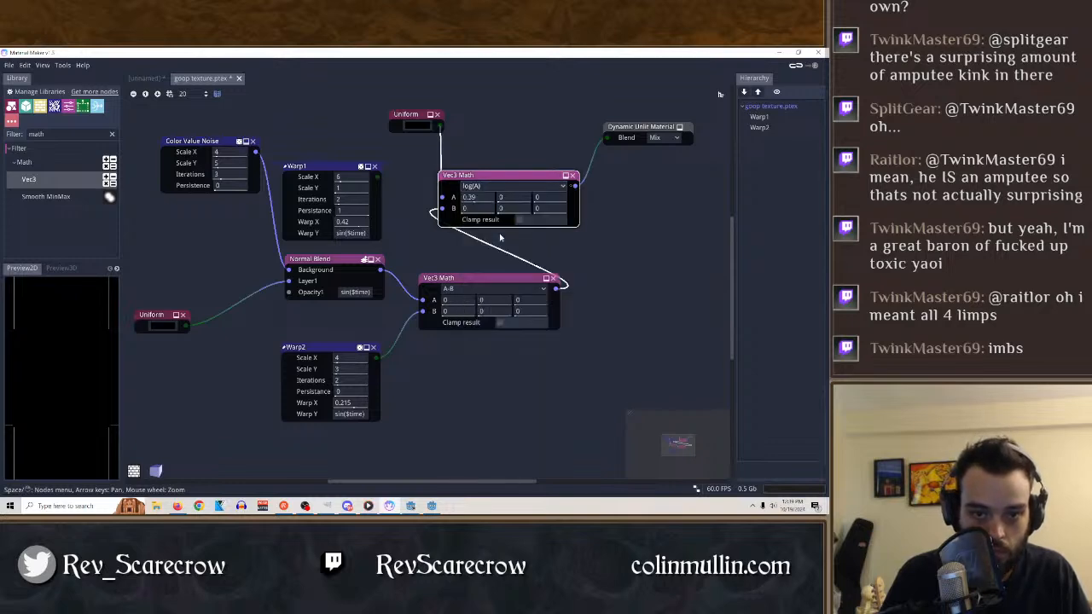
Try A-B, A+B, log2(A) and cross(A, B) on the copied Vec3 Math node, and return it to A+B.
{"action": "left_click", "coordinate": [505, 187]}
{"action": "left_click", "coordinate": [478, 208]}
{"action": "left_click", "coordinate": [491, 187]}
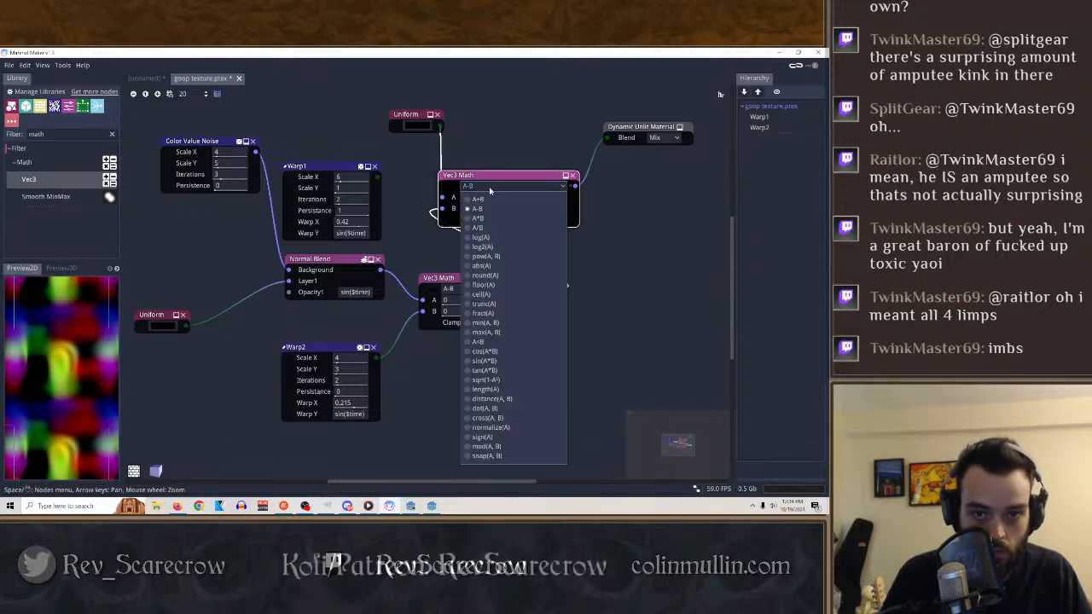
{"action": "left_click", "coordinate": [480, 199]}
{"action": "left_click", "coordinate": [504, 186]}
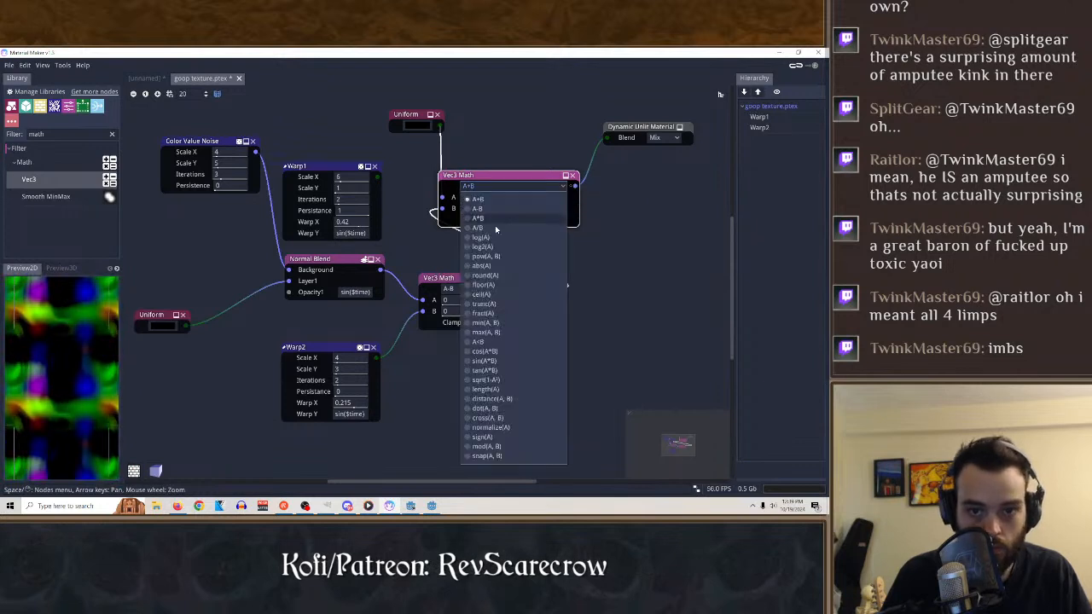
{"action": "left_click", "coordinate": [483, 246]}
{"action": "left_click", "coordinate": [495, 186]}
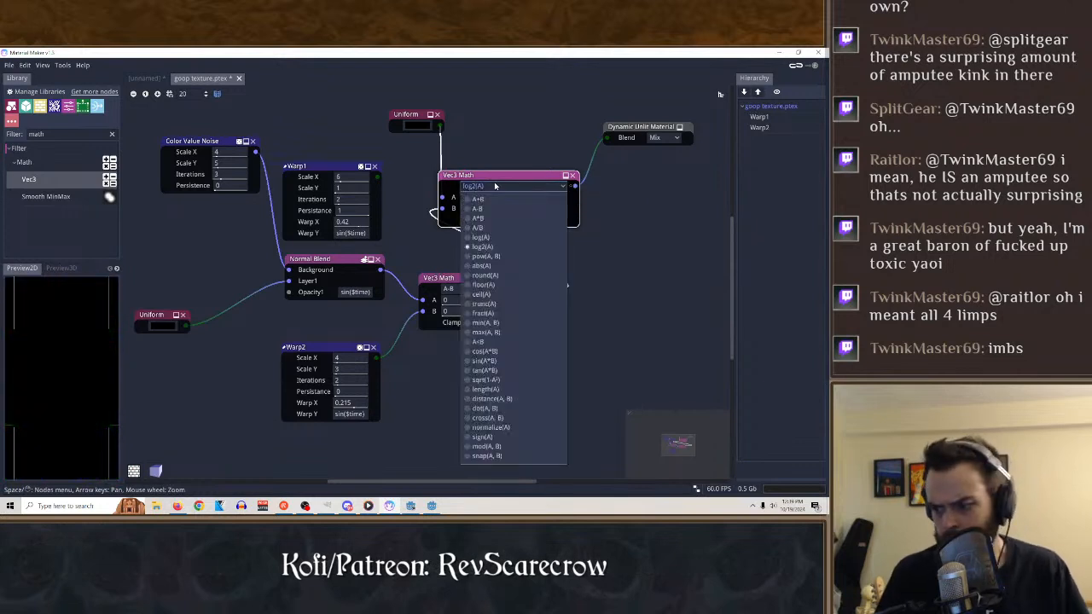
{"action": "left_click", "coordinate": [487, 418]}
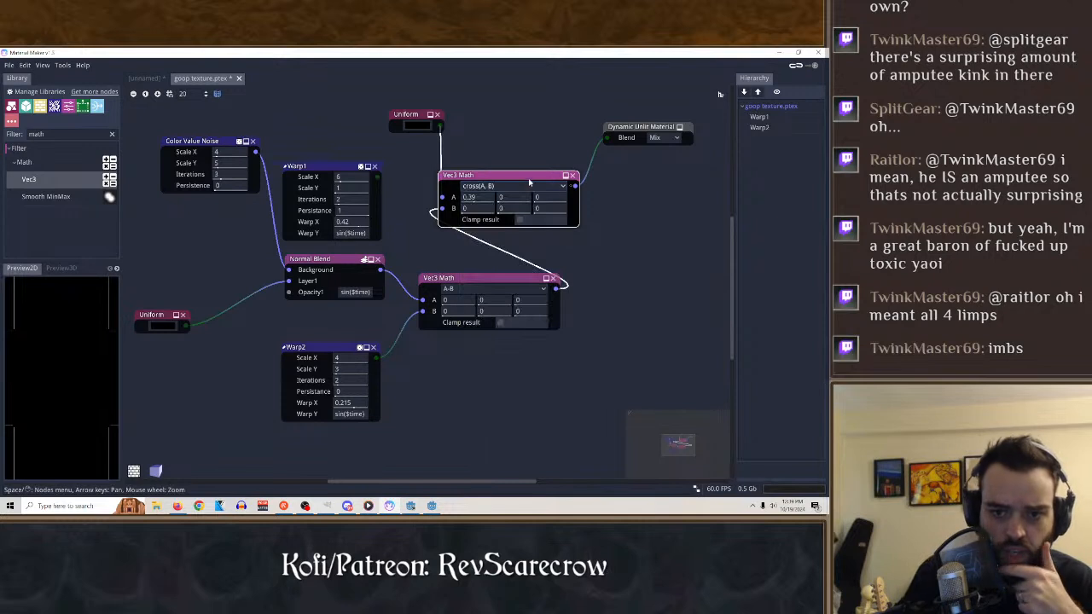
{"action": "left_click", "coordinate": [529, 183]}
{"action": "left_click", "coordinate": [482, 198]}
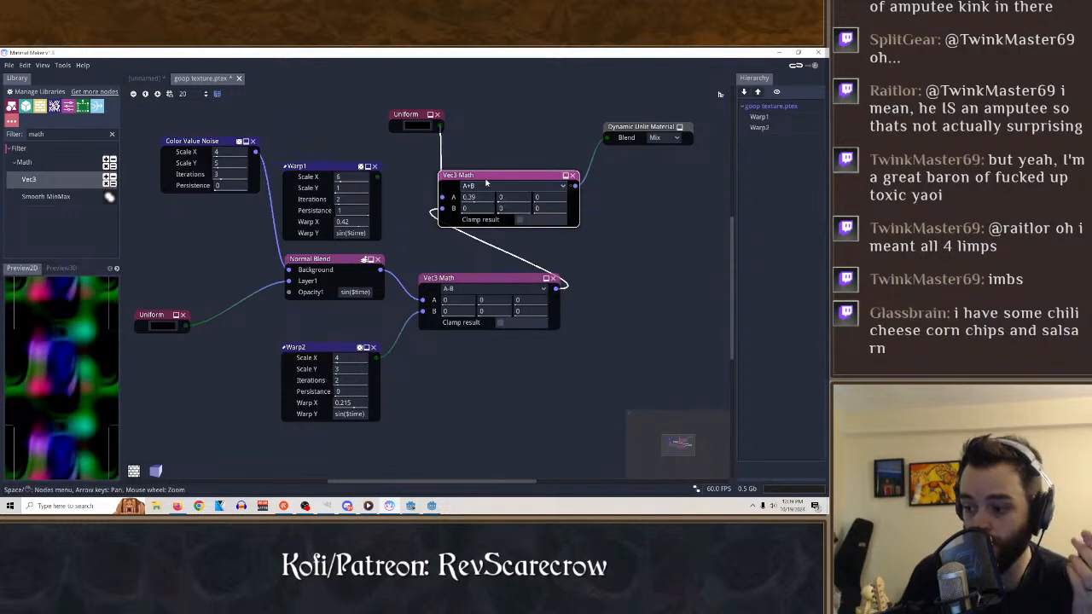
Replace the copied Vec3 Math node with a Smooth MinMax node, connecting the copied Uniform to A and the remaining Vec3 Math to B.
{"action": "left_click", "coordinate": [571, 175]}
{"action": "left_click_drag", "start_coordinate": [46, 196], "coordinate": [555, 177]}
{"action": "left_click_drag", "start_coordinate": [440, 125], "coordinate": [521, 194]}
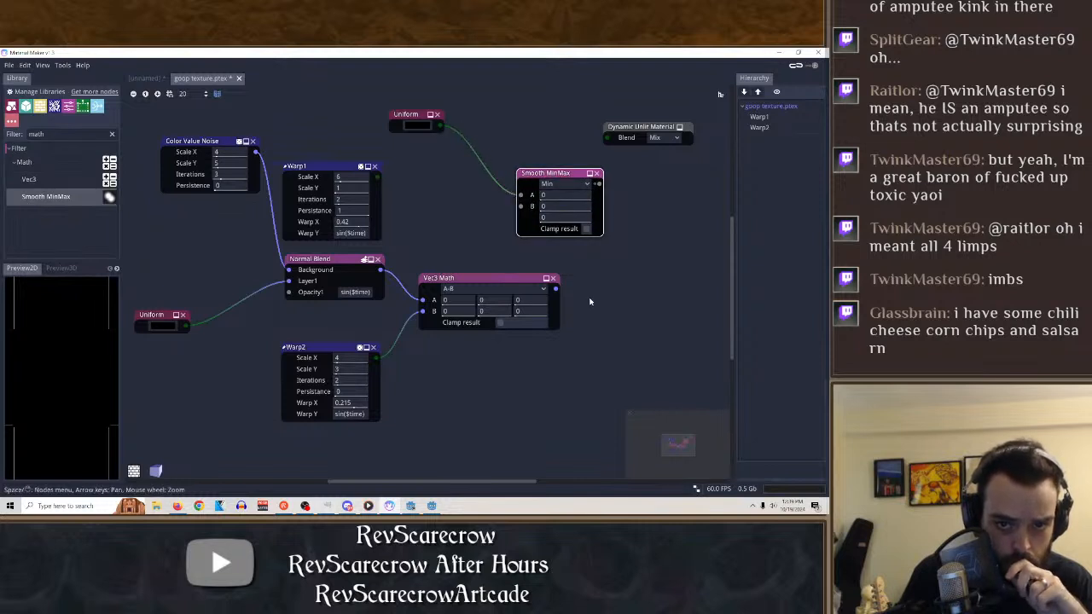
{"action": "left_click_drag", "start_coordinate": [557, 290], "coordinate": [520, 206]}
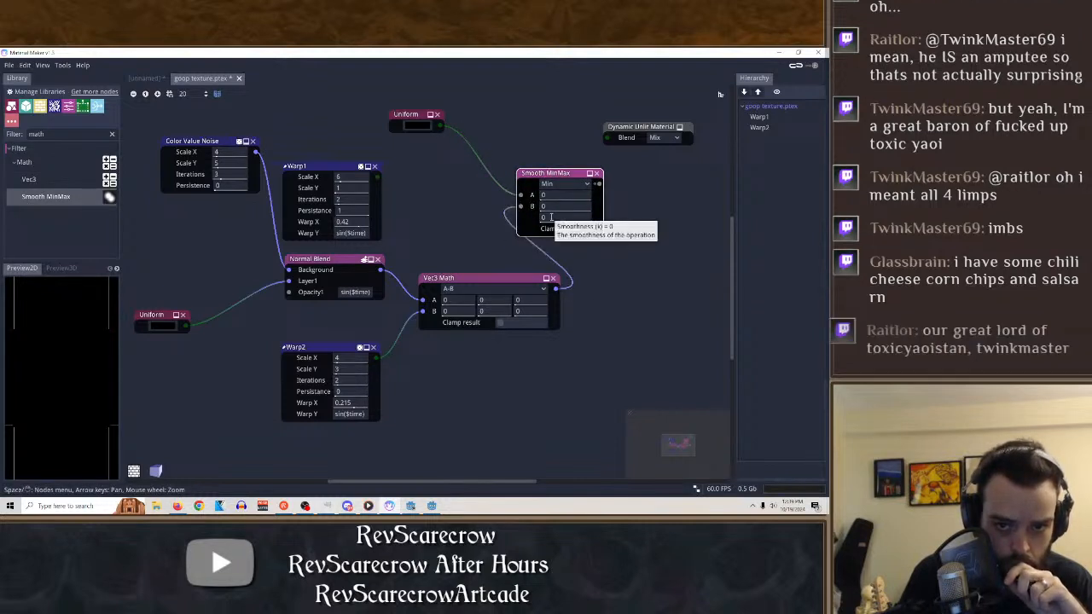
Switch the Smooth MinMax node to Max, with B at 4.92 and smoothness at 0.85.
{"action": "left_click", "coordinate": [563, 183]}
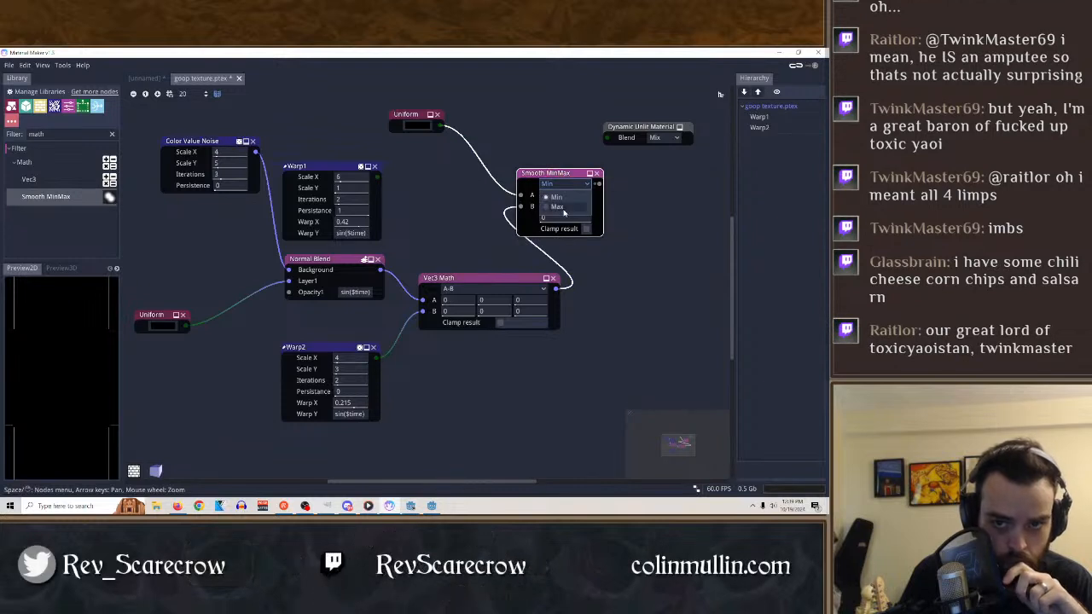
{"action": "left_click", "coordinate": [555, 205]}
{"action": "left_click_drag", "start_coordinate": [561, 219], "coordinate": [725, 213]}
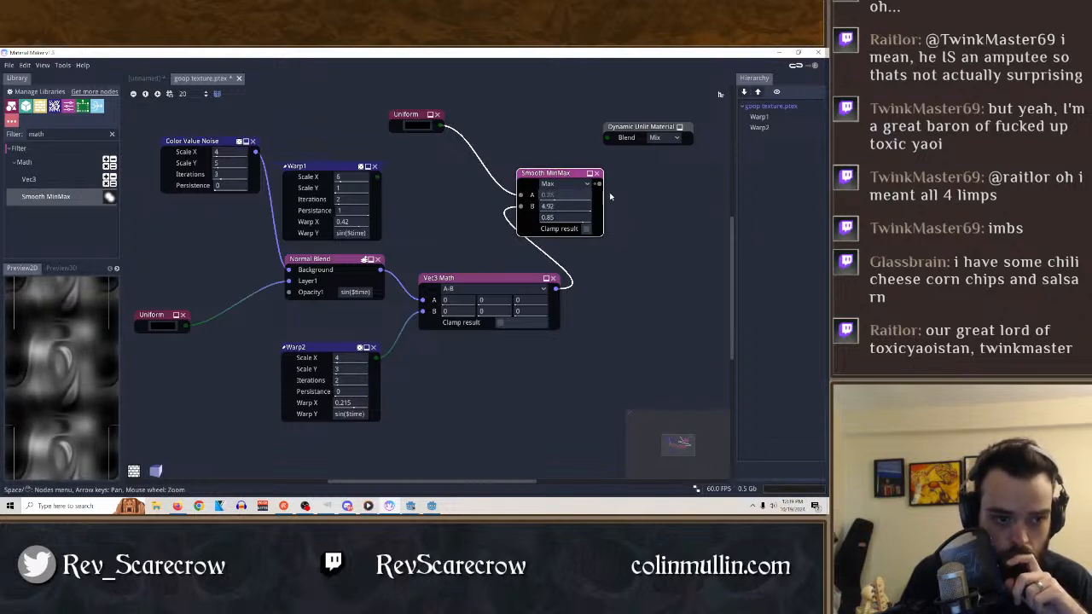
Delete the Uniform feeding Smooth MinMax, and set that node to Min with Vec3 Math connected to A, A at 0.31 and B at 1.
{"action": "left_click", "coordinate": [437, 114]}
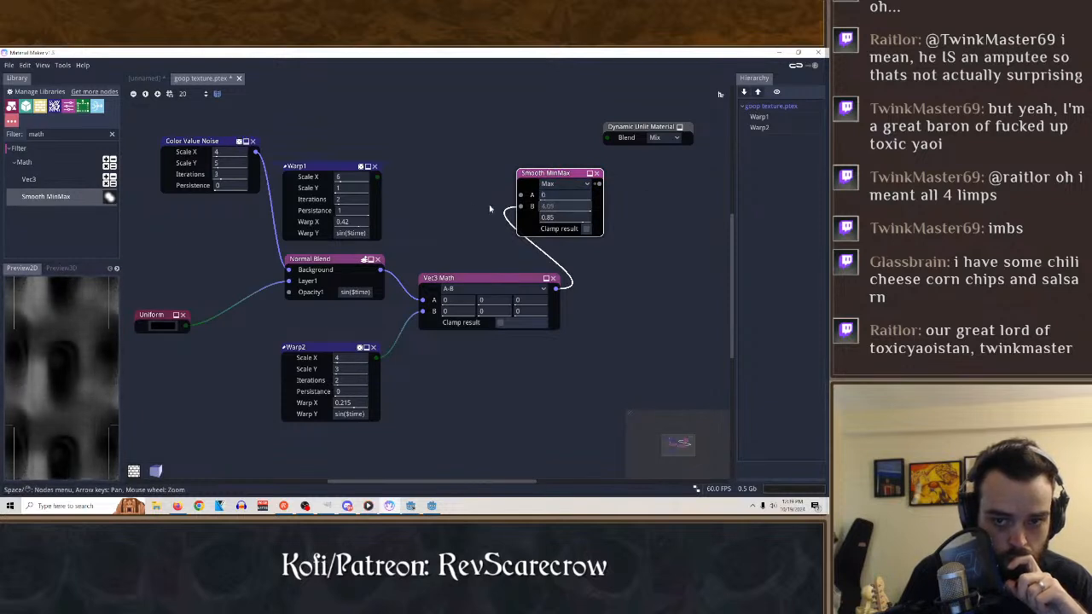
{"action": "left_click", "coordinate": [563, 183]}
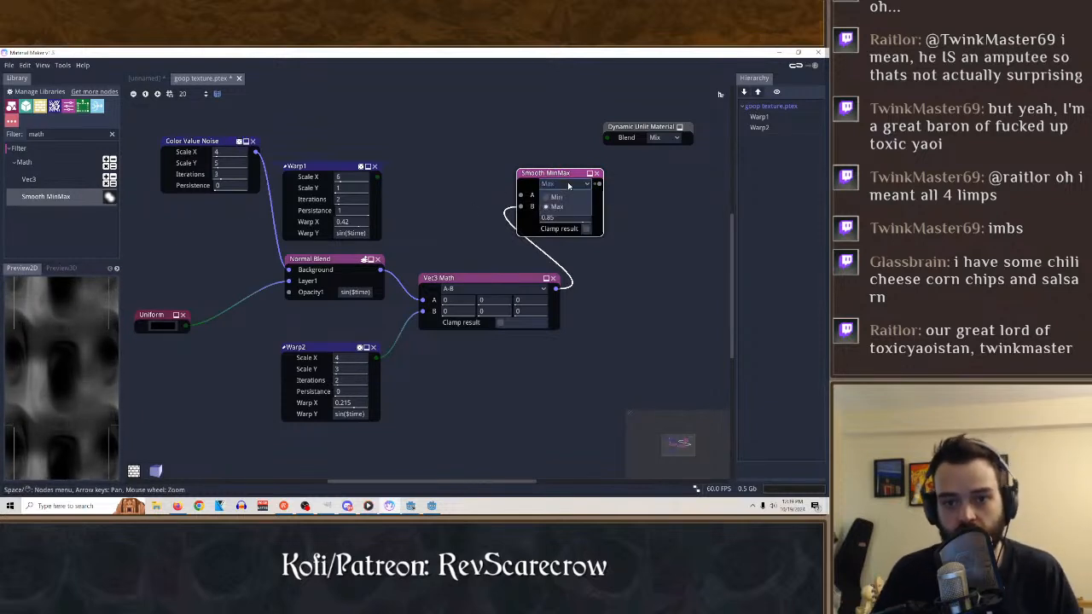
{"action": "left_click", "coordinate": [556, 196]}
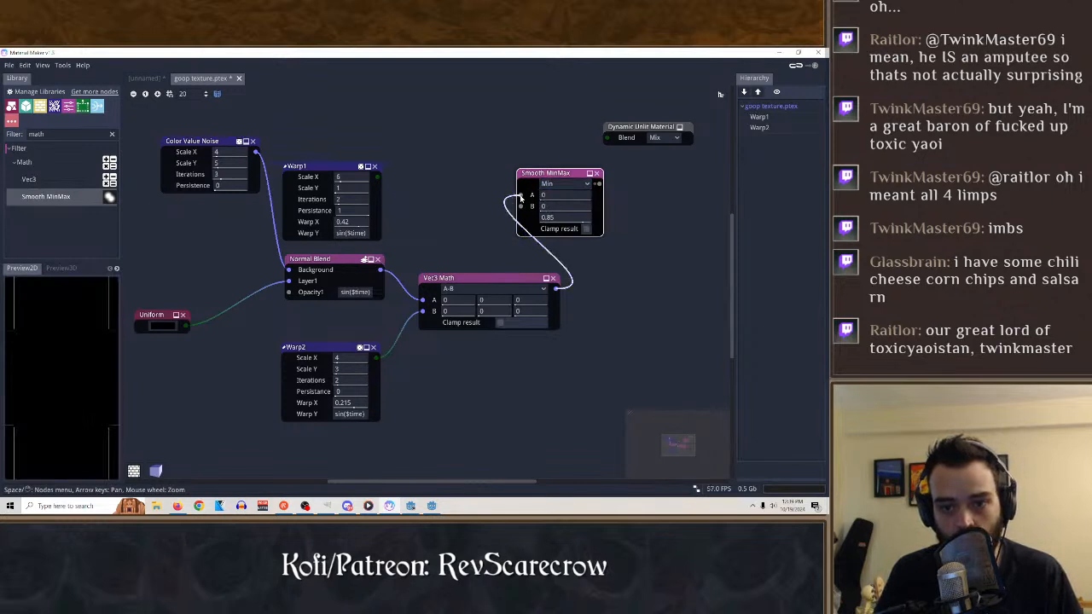
{"action": "left_click_drag", "start_coordinate": [549, 195], "coordinate": [646, 210]}
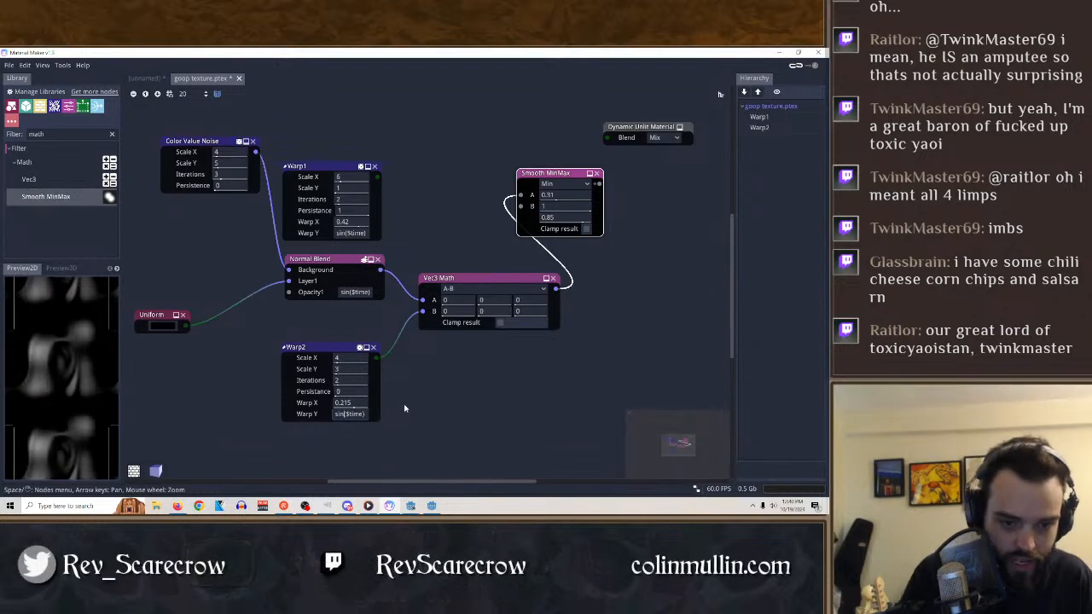
Try $time and $time*0.01 as Warp2's Warp Y, previewing the Warp2 and Vec3 Math nodes.
{"action": "type", "text": "sin"}
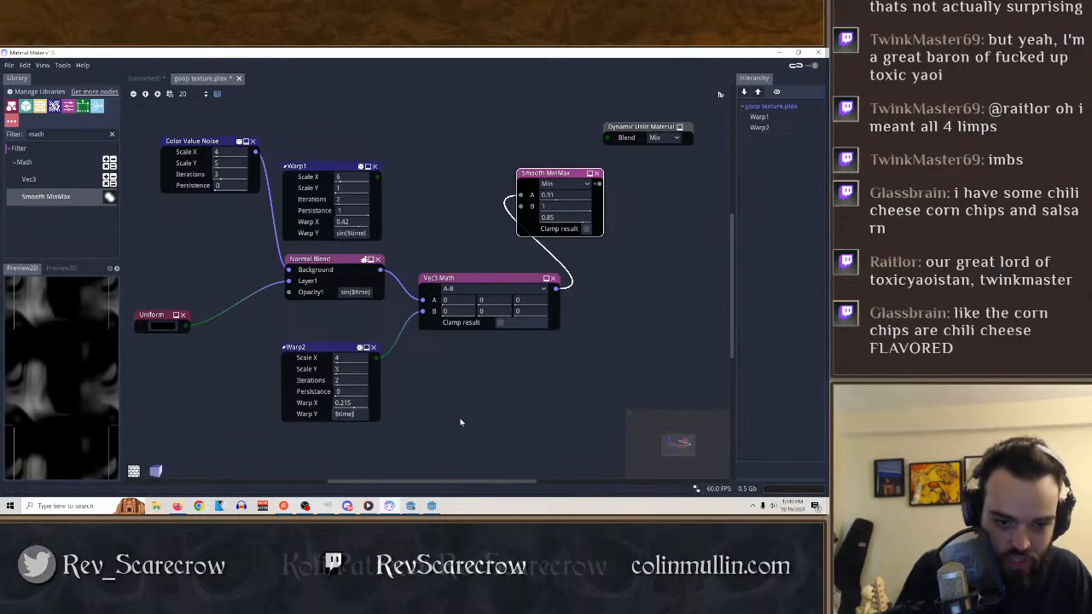
{"action": "left_click", "coordinate": [321, 349]}
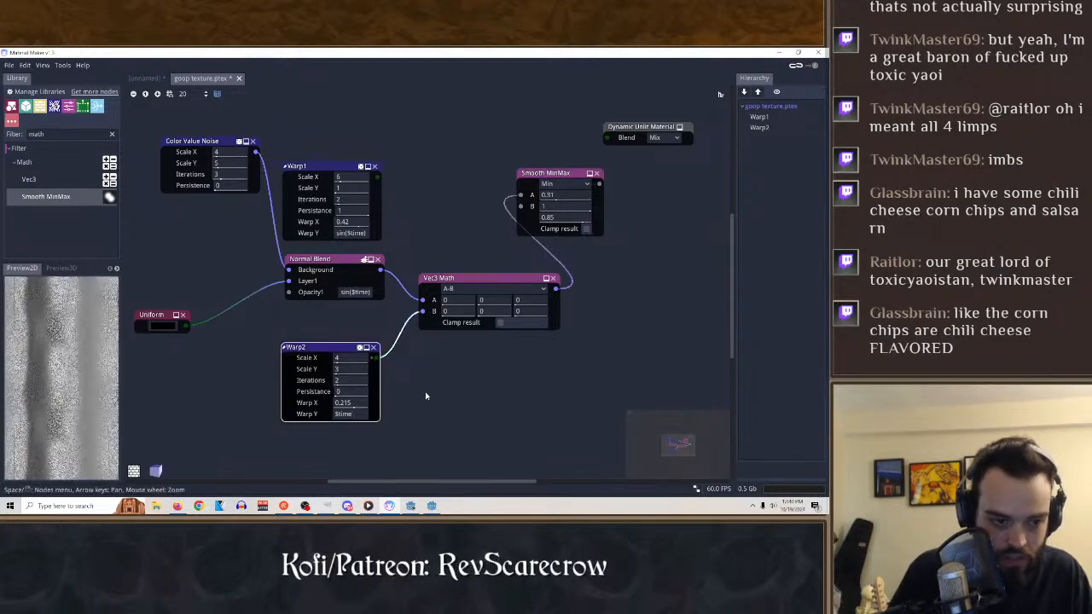
{"action": "left_click", "coordinate": [467, 282]}
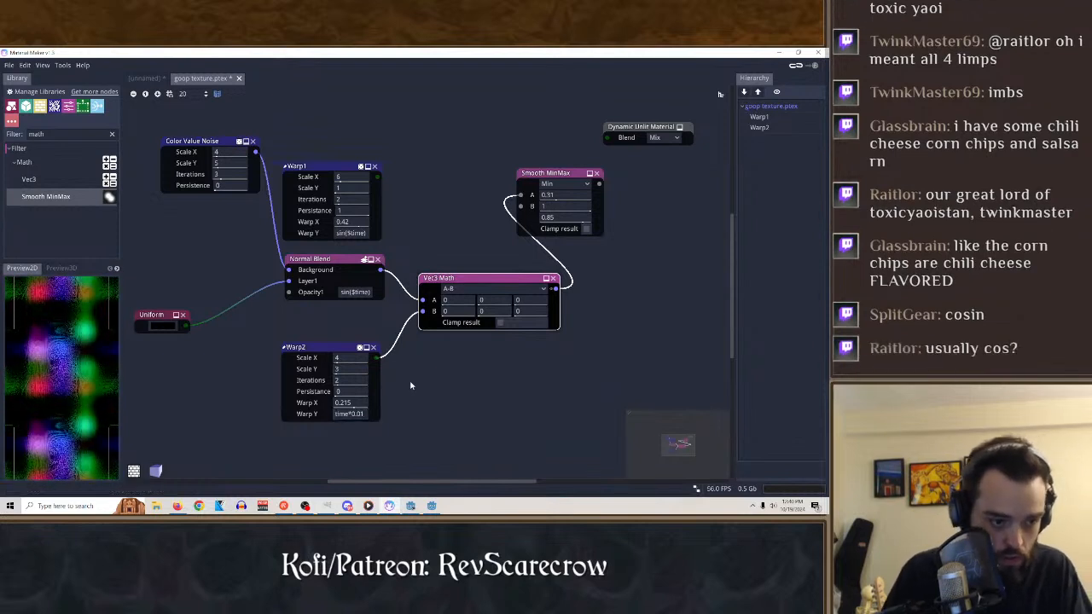
Set Warp2's Warp Y expression to cos($time), and preview the Warp2 and Vec3 Math nodes.
{"action": "right_click", "coordinate": [357, 415]}
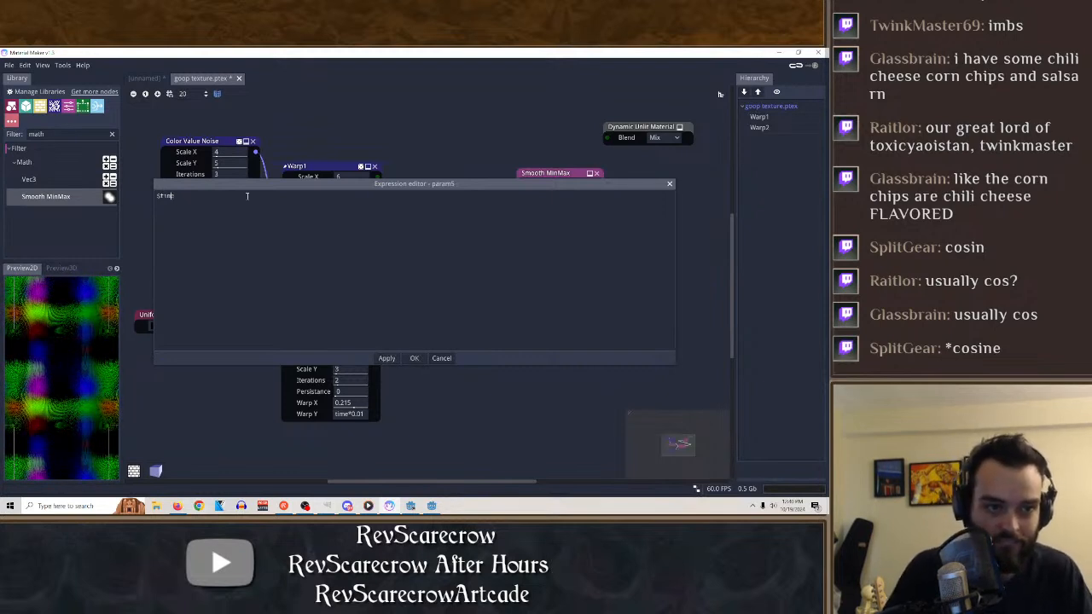
{"action": "type", "text": "cos("}
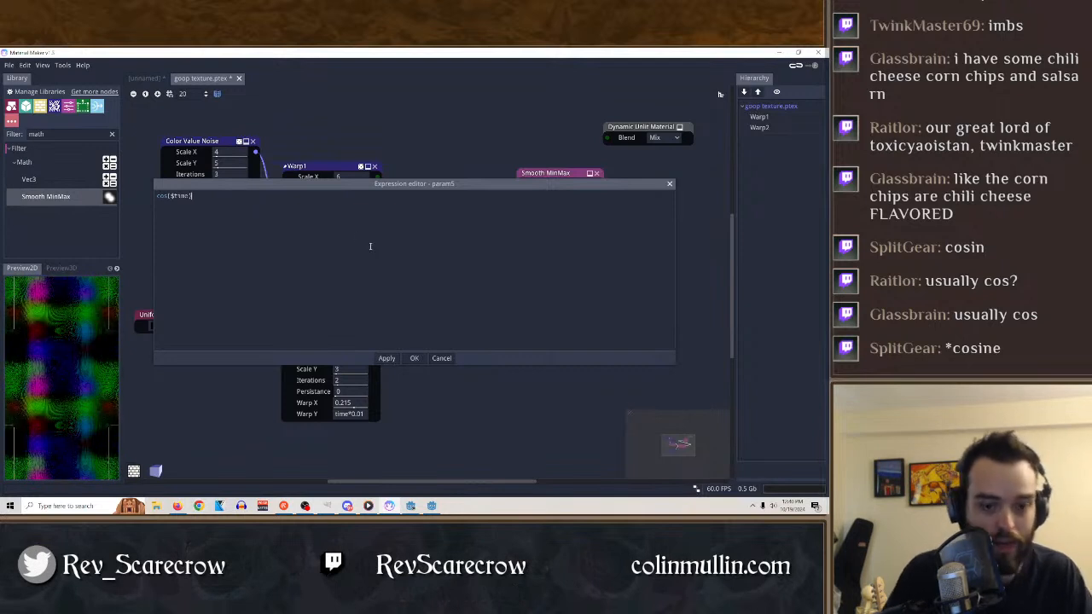
{"action": "left_click", "coordinate": [415, 358]}
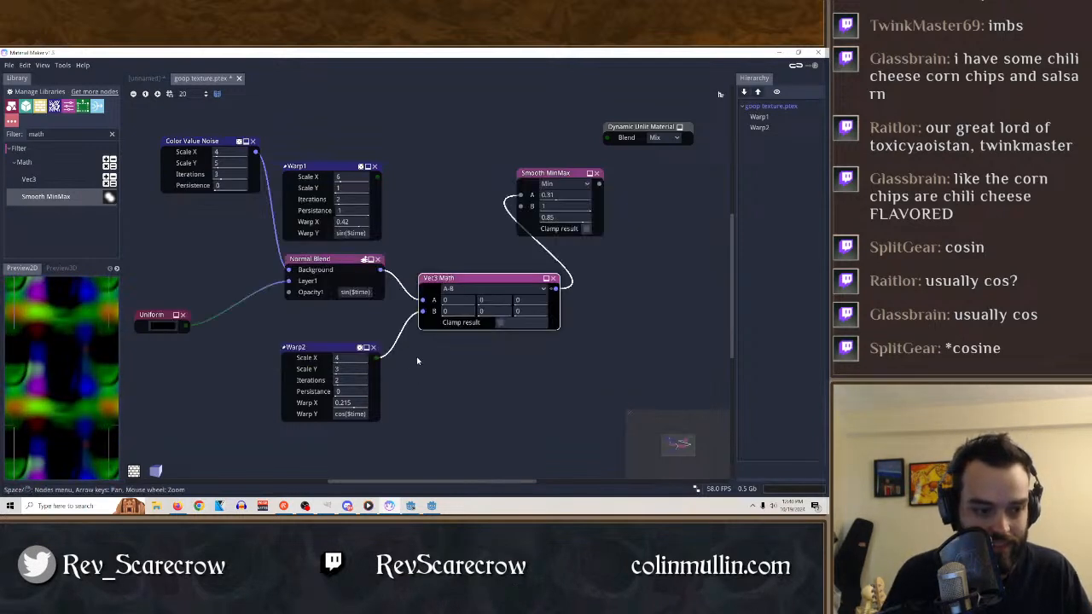
{"action": "left_click", "coordinate": [341, 349]}
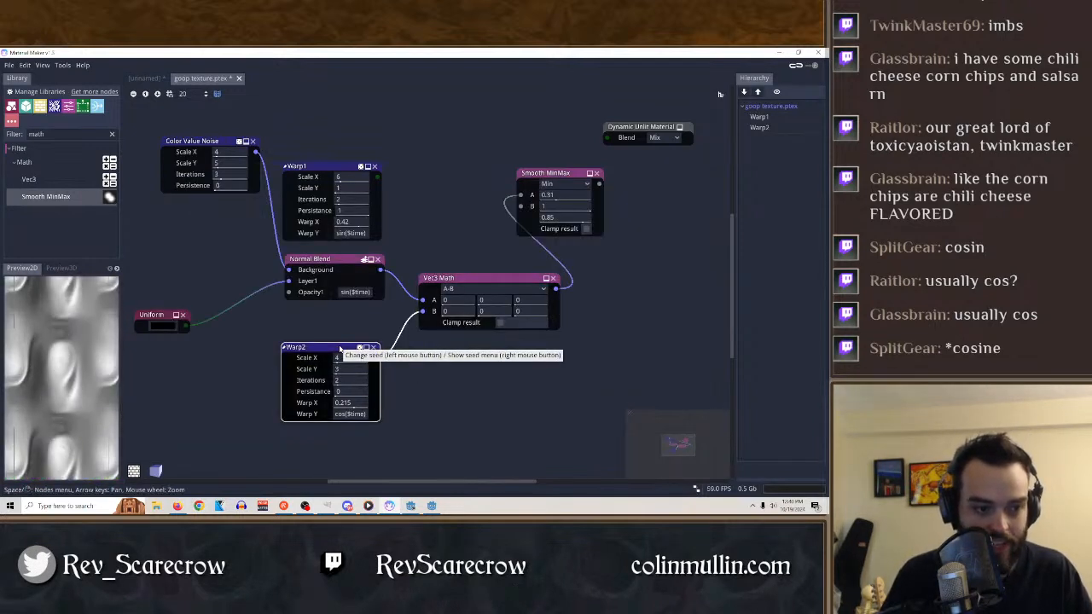
{"action": "left_click", "coordinate": [503, 279]}
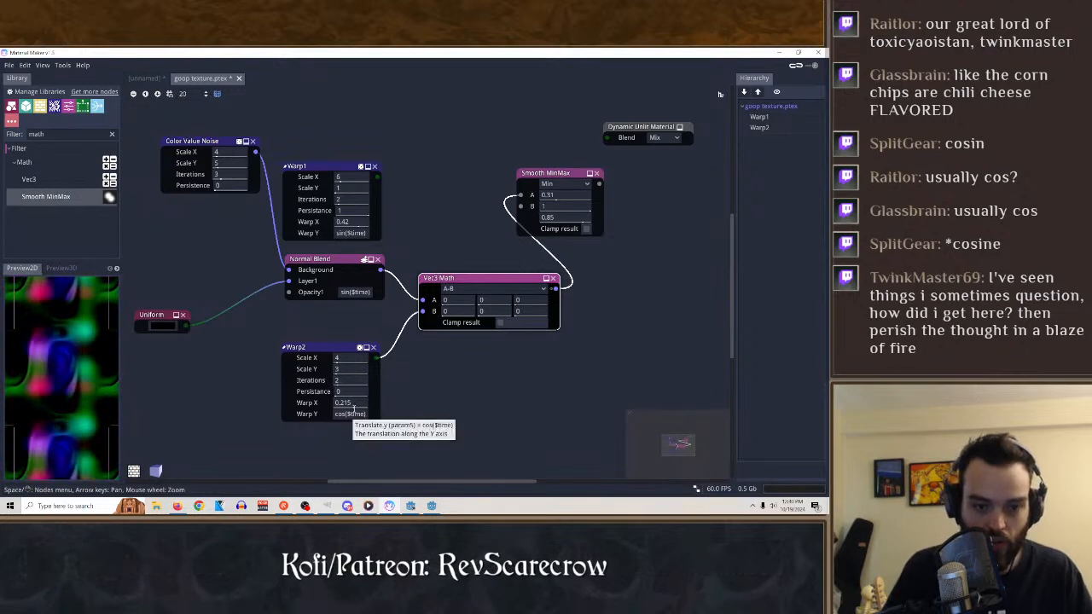
Try different Warp X values on Warp2, going through -0.81 and 1 to 0.785.
{"action": "left_click_drag", "start_coordinate": [355, 405], "coordinate": [354, 405]}
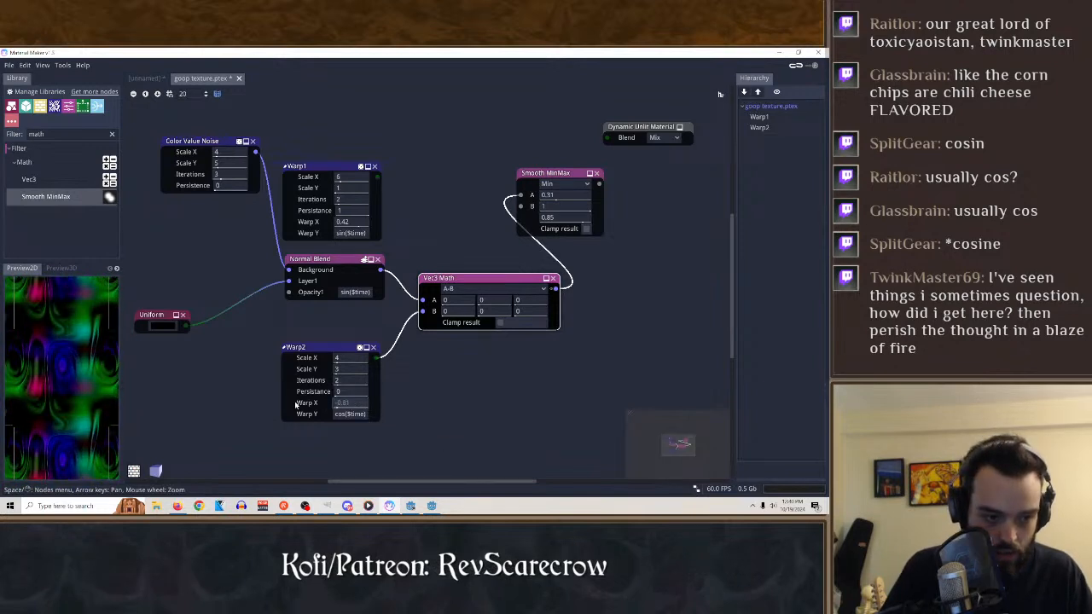
{"action": "left_click_drag", "start_coordinate": [359, 392], "coordinate": [456, 394]}
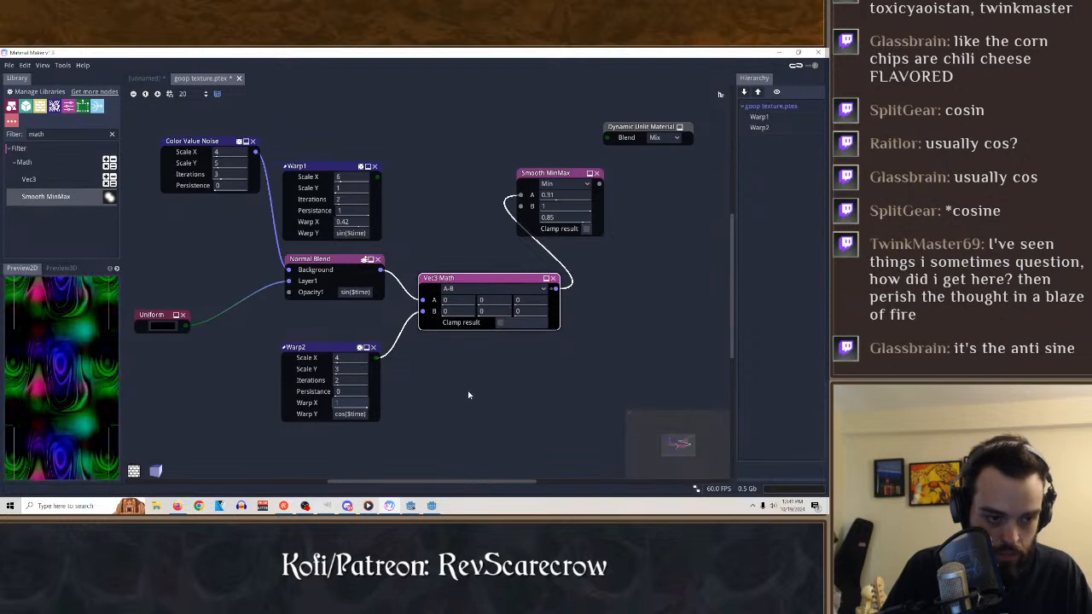
{"action": "left_click_drag", "start_coordinate": [468, 395], "coordinate": [468, 395]}
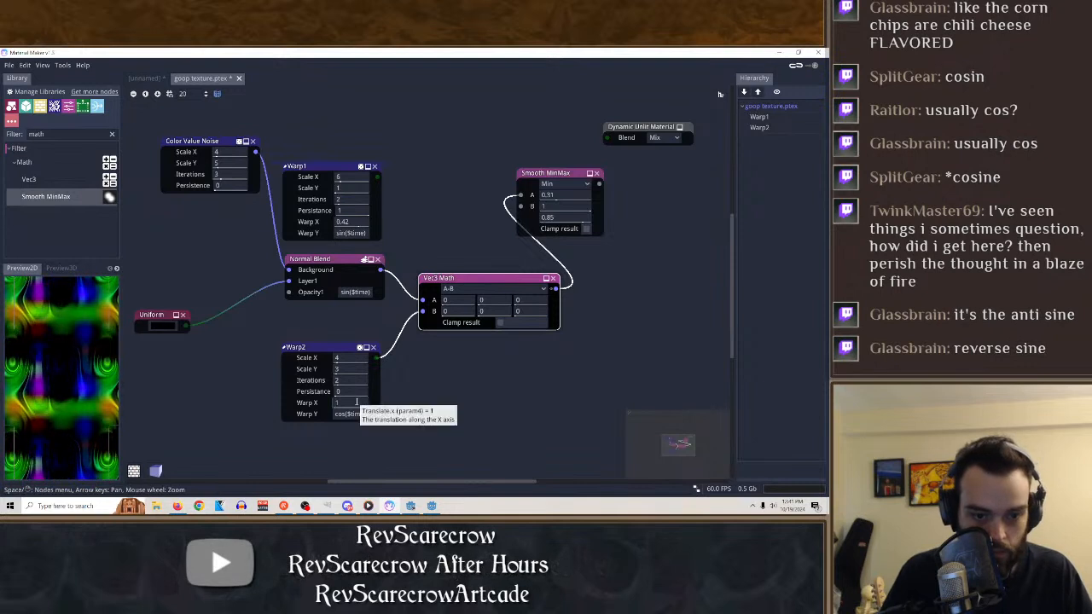
{"action": "left_click_drag", "start_coordinate": [358, 402], "coordinate": [340, 408]}
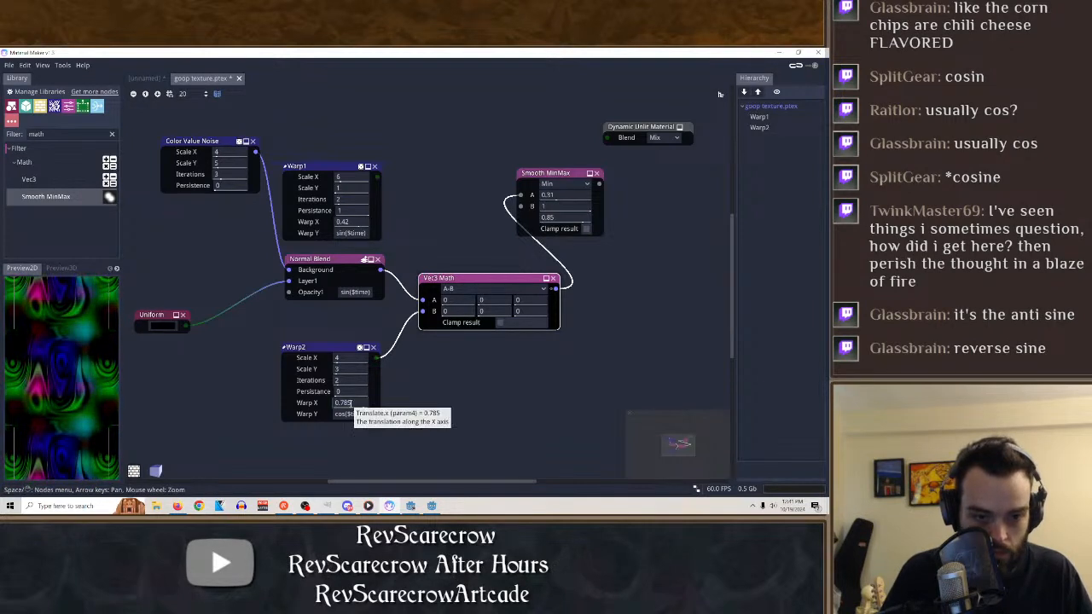
Try the expression $time*0.001 as Warp2's Warp X, comparing the previews of Warp2 and Vec3 Math.
{"action": "right_click", "coordinate": [358, 404]}
{"action": "key", "text": "ctrl+a"}
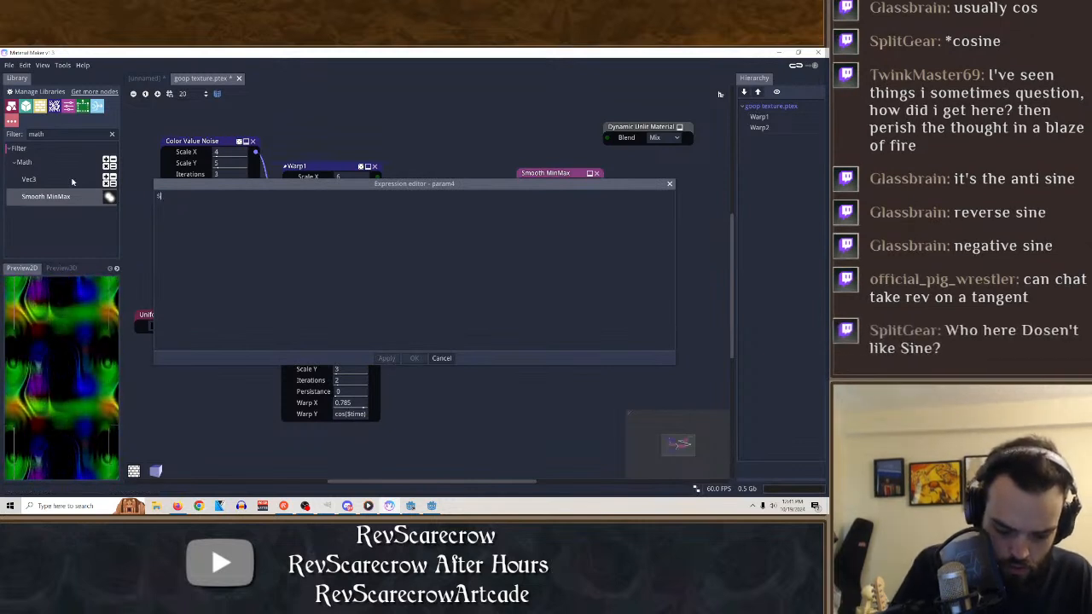
{"action": "type", "text": "$time"}
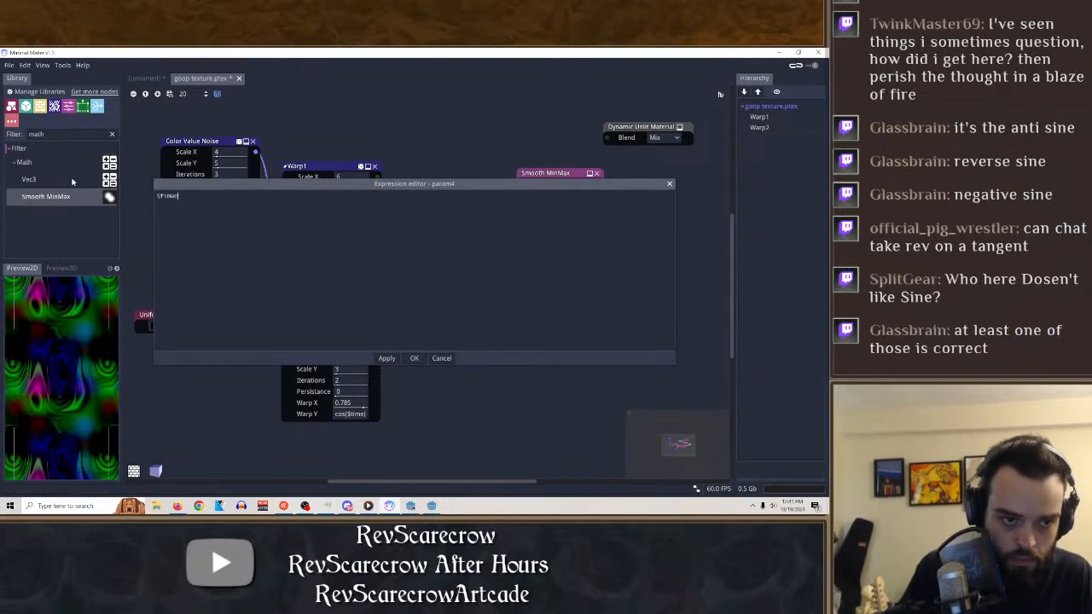
{"action": "type", "text": "*"}
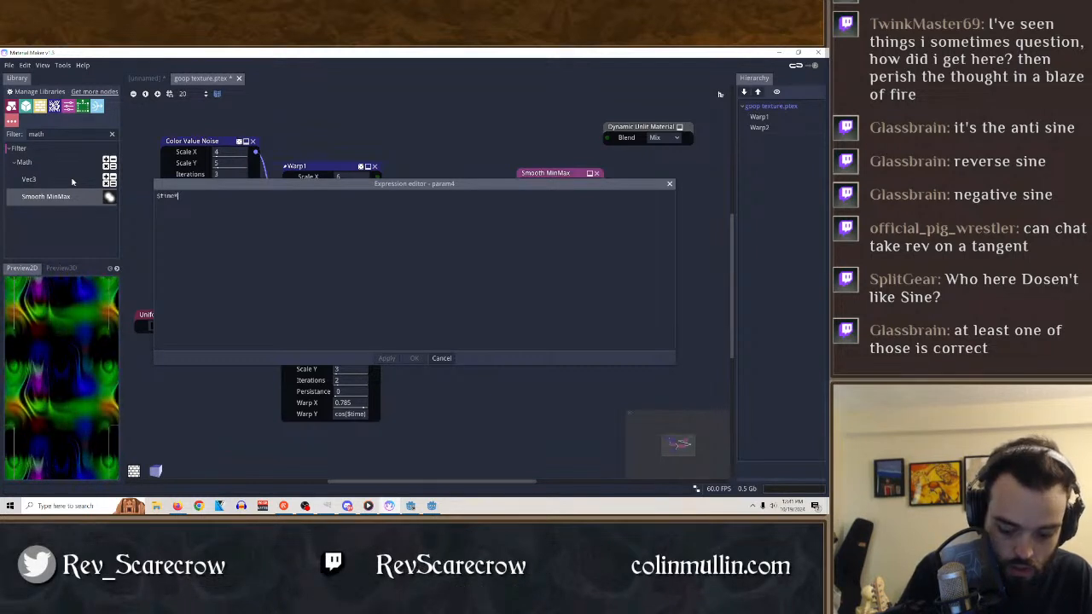
{"action": "type", "text": ".8"}
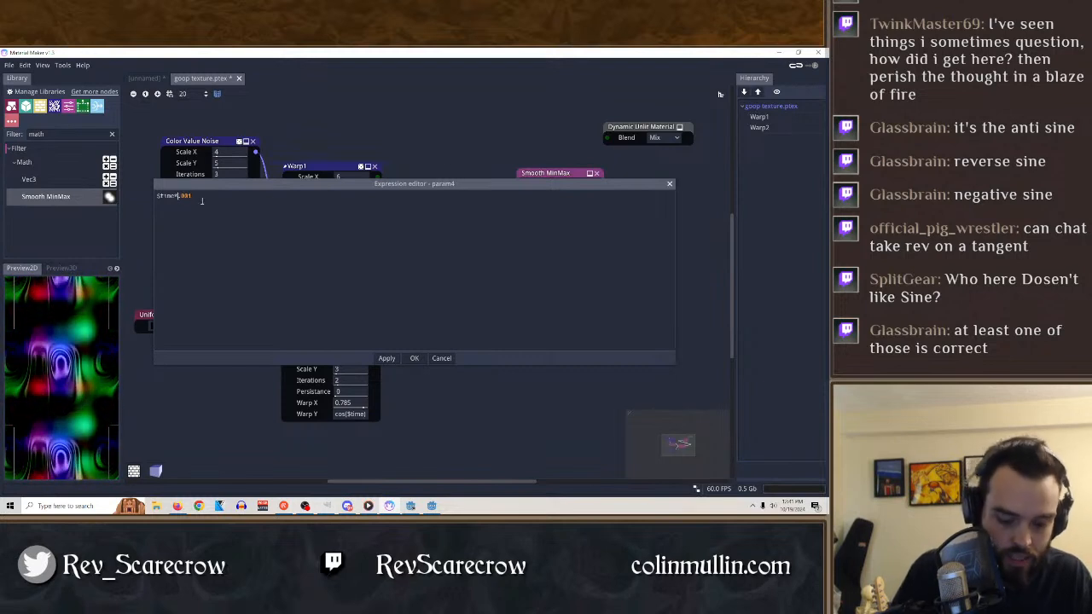
{"action": "key", "text": "ctrl+Return"}
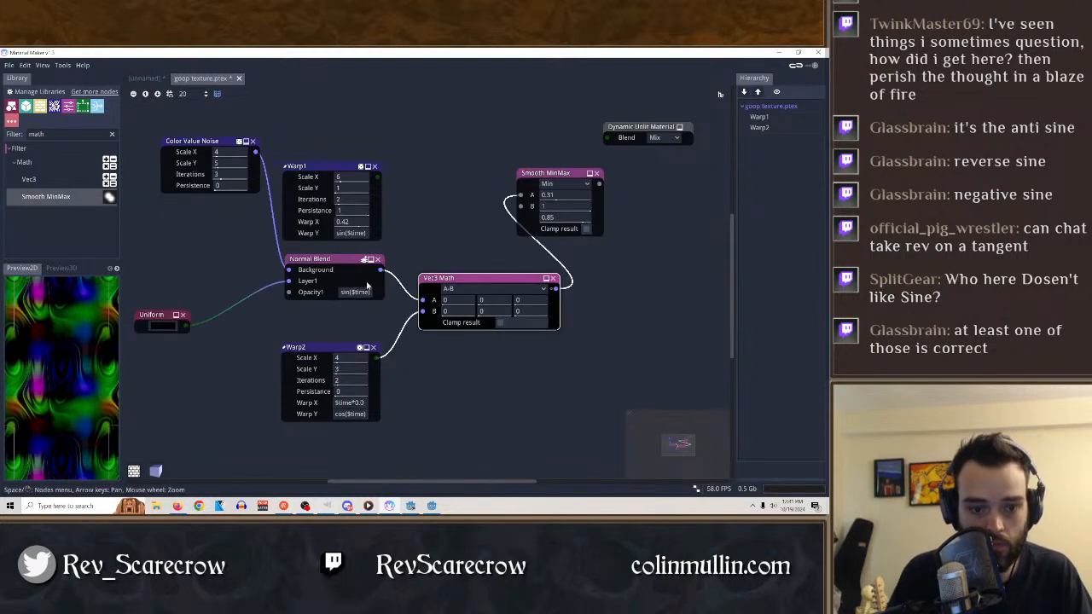
{"action": "left_click", "coordinate": [334, 349]}
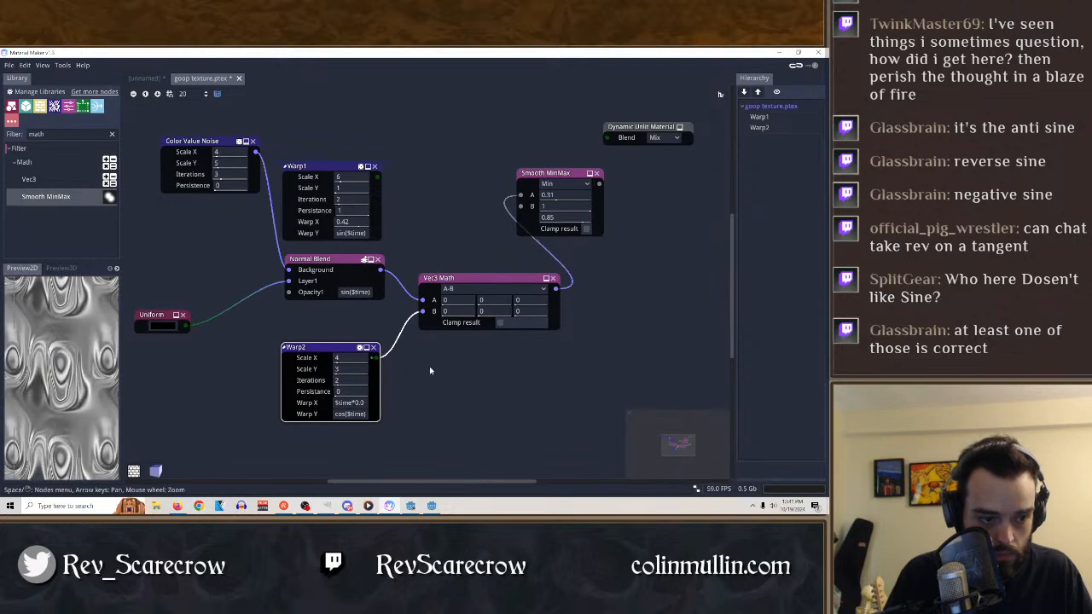
{"action": "left_click", "coordinate": [470, 280]}
Try $time*0.01 and $time*2 as Warp2's Warp X expression, and preview the Warp2 node.
{"action": "double_click", "coordinate": [361, 404]}
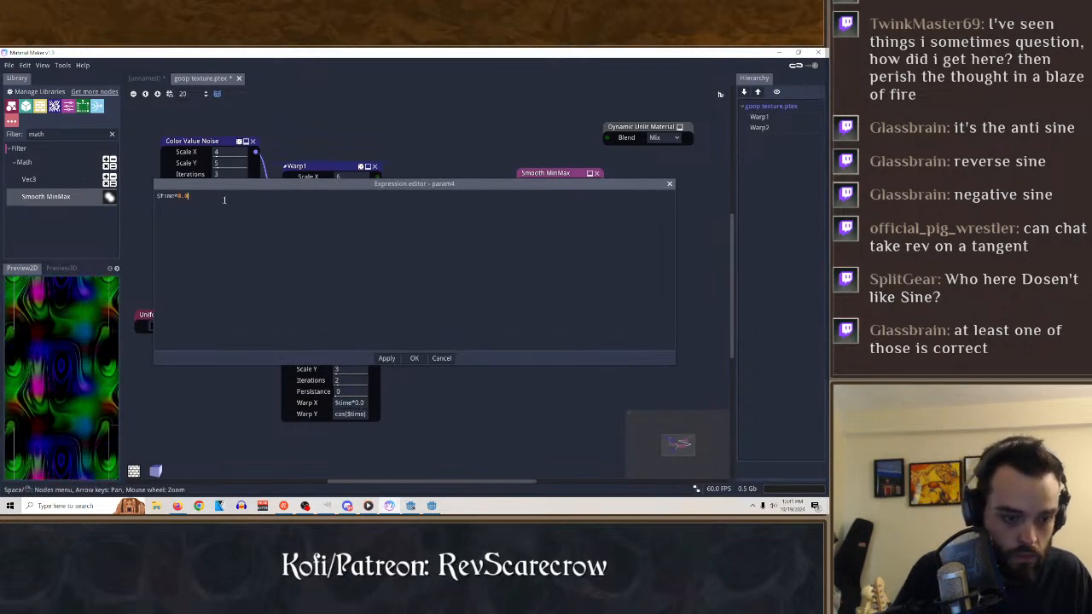
{"action": "key", "text": "Return"}
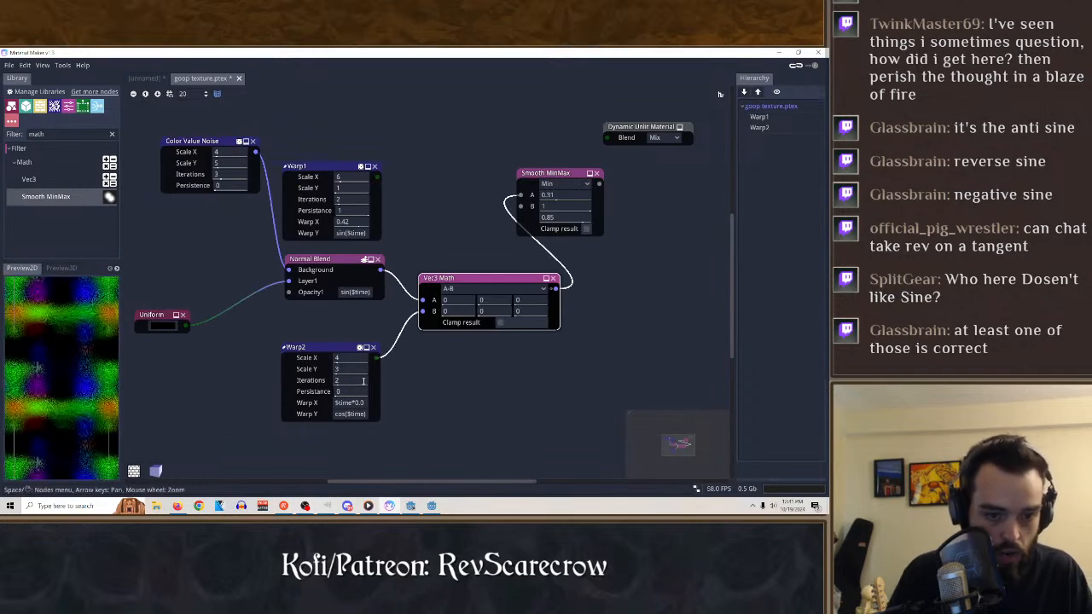
{"action": "double_click", "coordinate": [355, 407]}
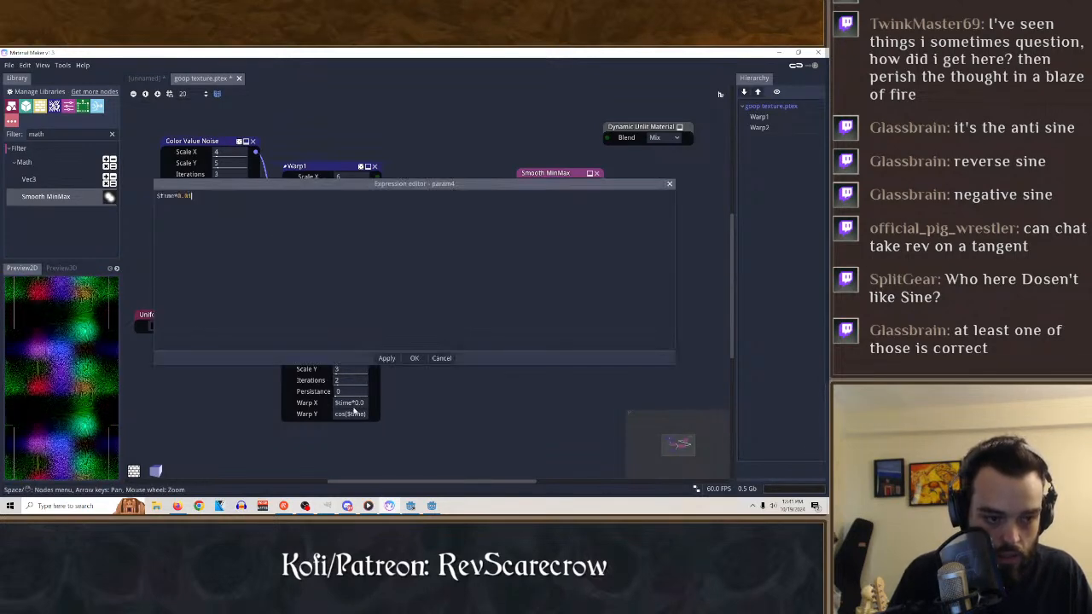
{"action": "key", "text": "BackSpace"}
{"action": "key", "text": "BackSpace"}
{"action": "key", "text": "BackSpace"}
{"action": "key", "text": "BackSpace"}
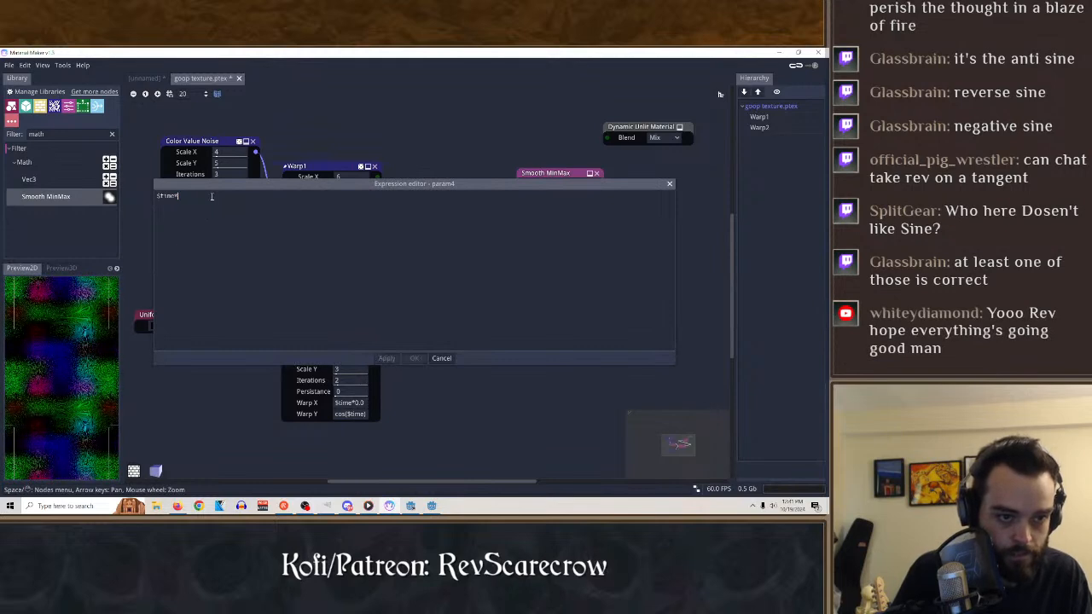
{"action": "type", "text": "2"}
{"action": "key", "text": "Return"}
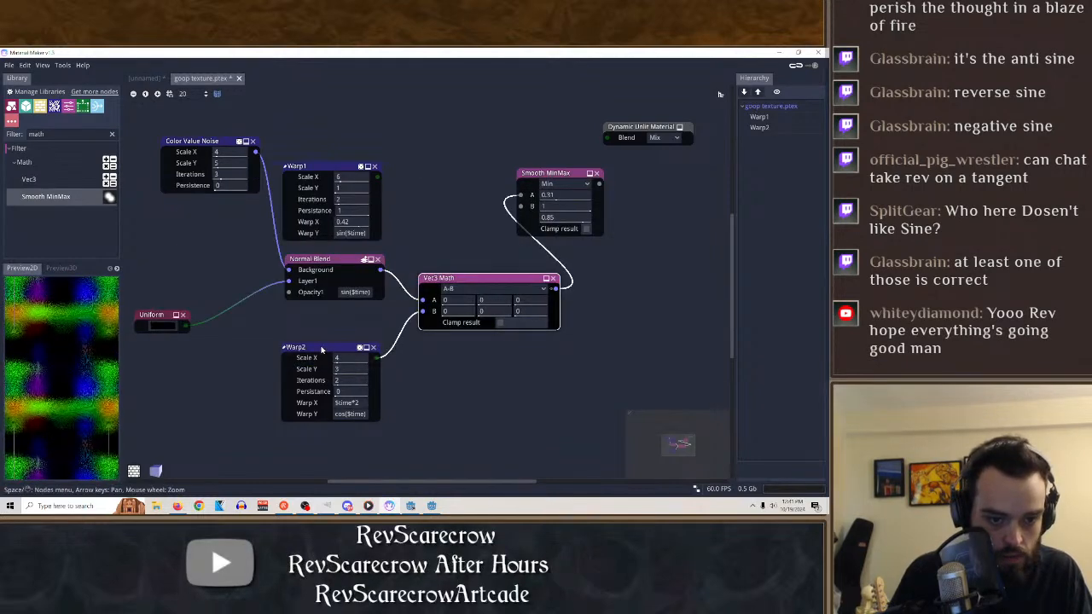
{"action": "left_click", "coordinate": [321, 349]}
Replace Warp2's Warp X expression with the fixed value 1, and preview the Vec3 Math node.
{"action": "right_click", "coordinate": [357, 403]}
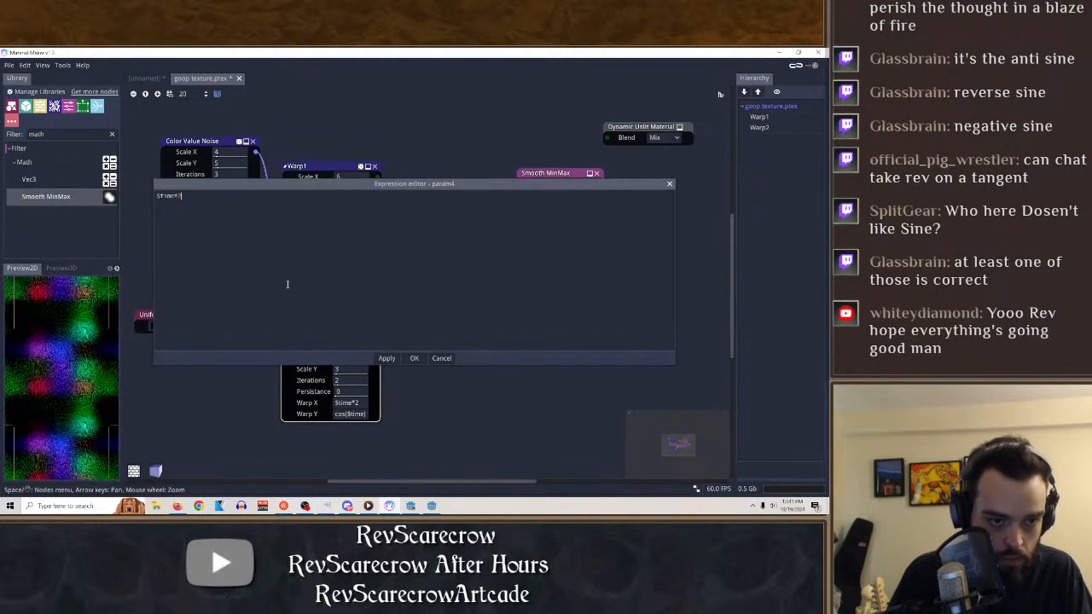
{"action": "left_click", "coordinate": [412, 358]}
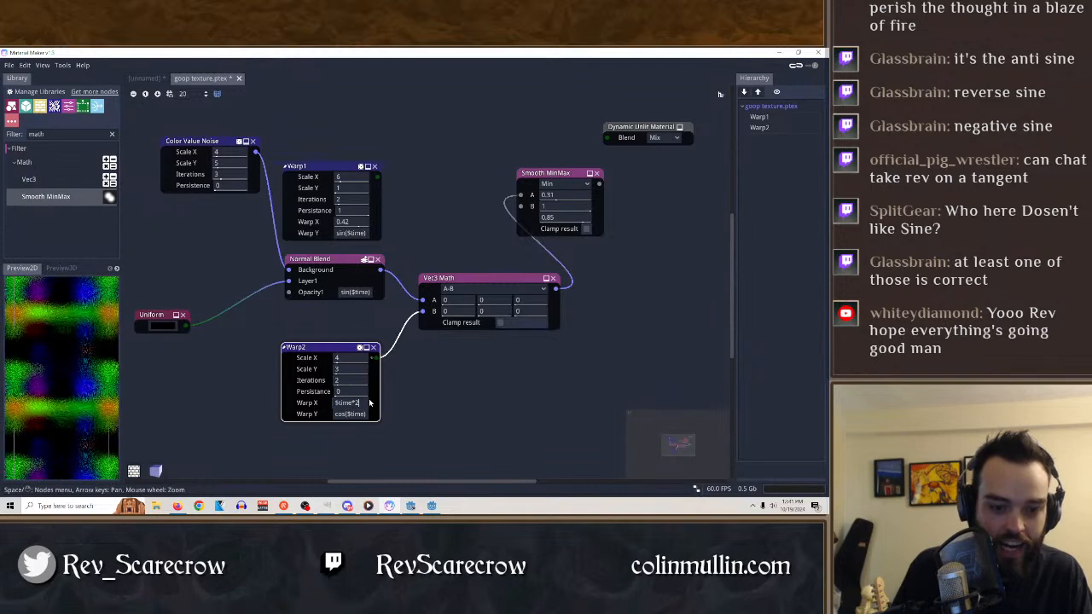
{"action": "key", "text": "BackSpace"}
{"action": "key", "text": "BackSpace"}
{"action": "key", "text": "BackSpace"}
{"action": "key", "text": "BackSpace"}
{"action": "key", "text": "BackSpace"}
{"action": "key", "text": "BackSpace"}
{"action": "key", "text": "BackSpace"}
{"action": "type", "text": "1"}
{"action": "key", "text": "Return"}
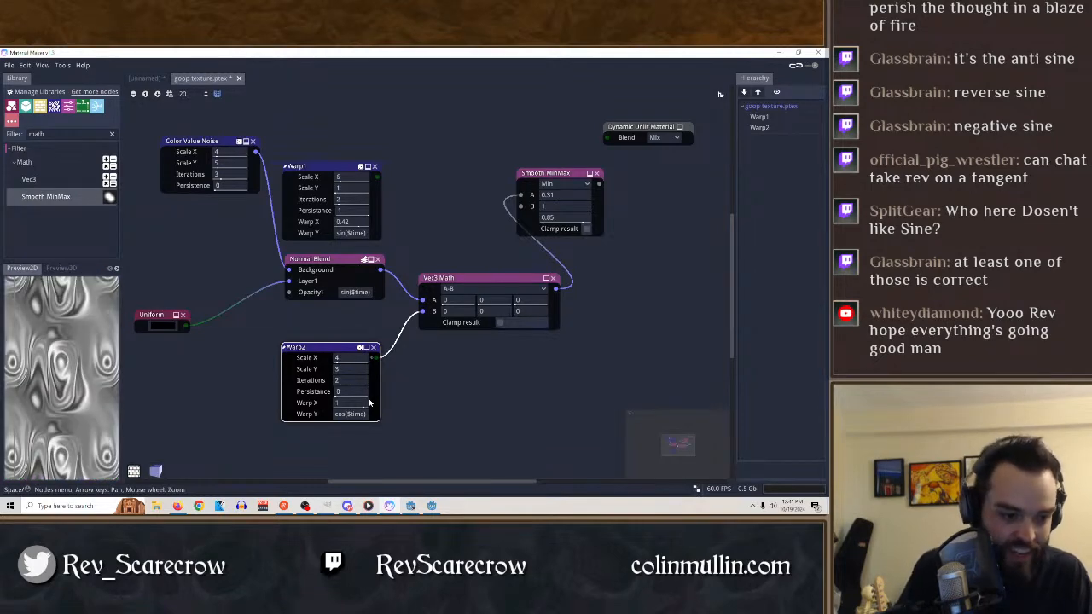
{"action": "left_click", "coordinate": [465, 279]}
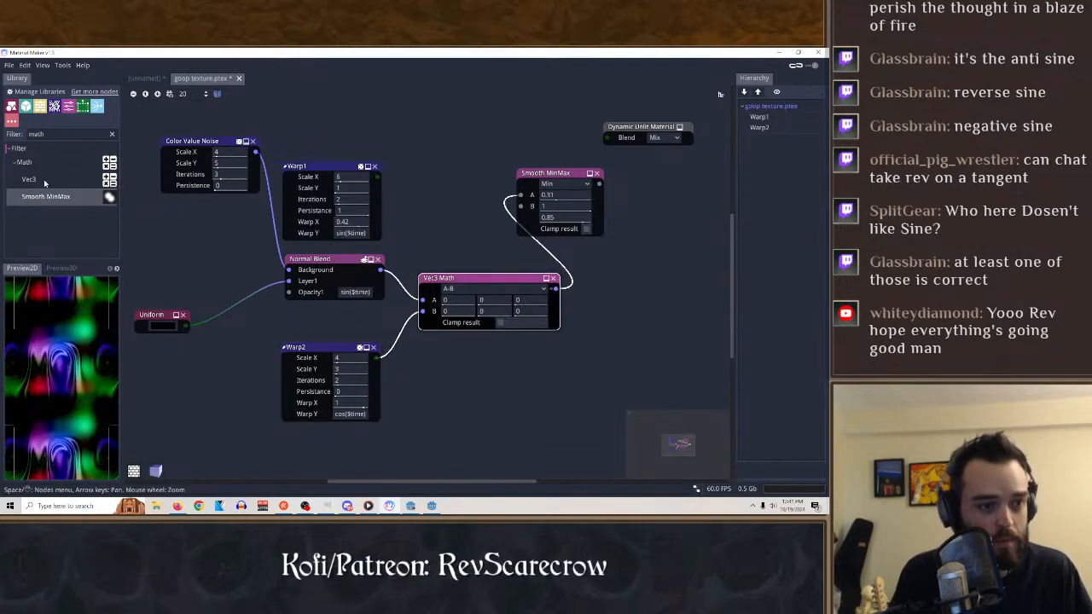
Change Warp2's Warp Y expression to tan($time).
{"action": "left_click", "coordinate": [113, 136]}
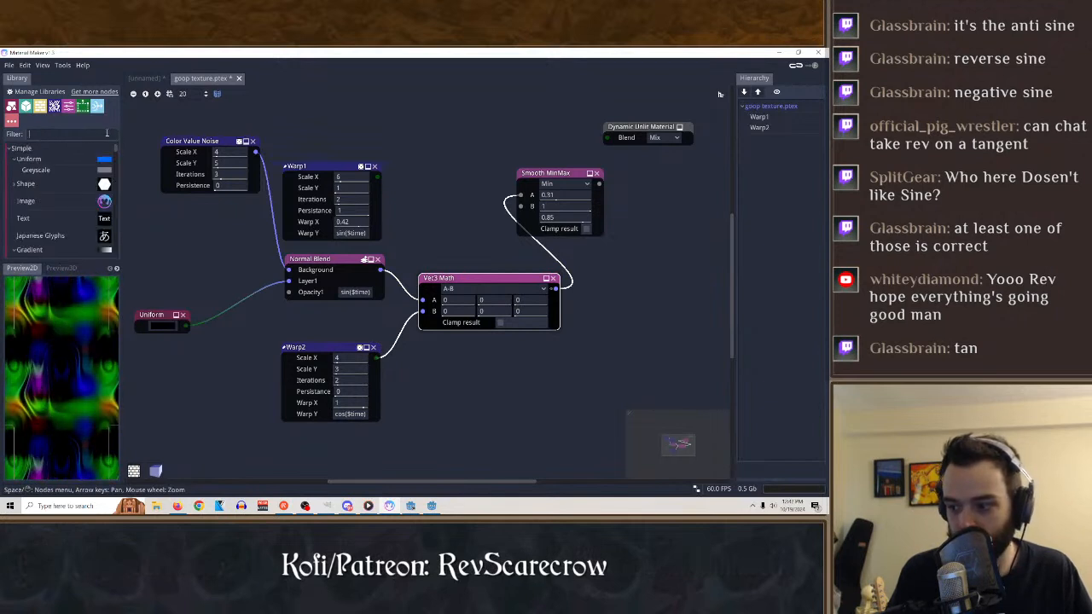
{"action": "right_click", "coordinate": [358, 415]}
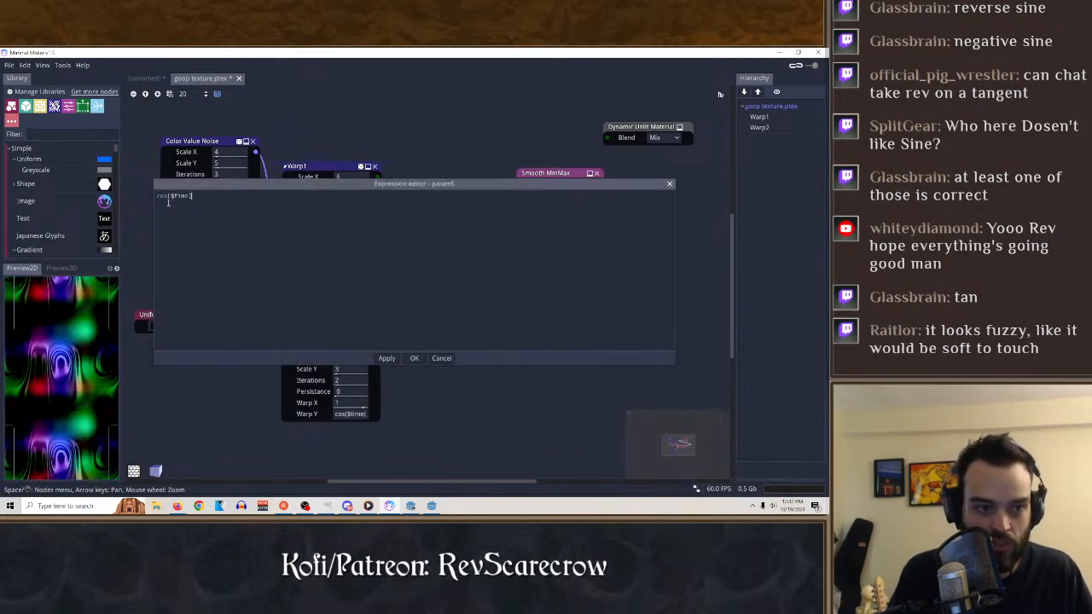
{"action": "type", "text": "t"}
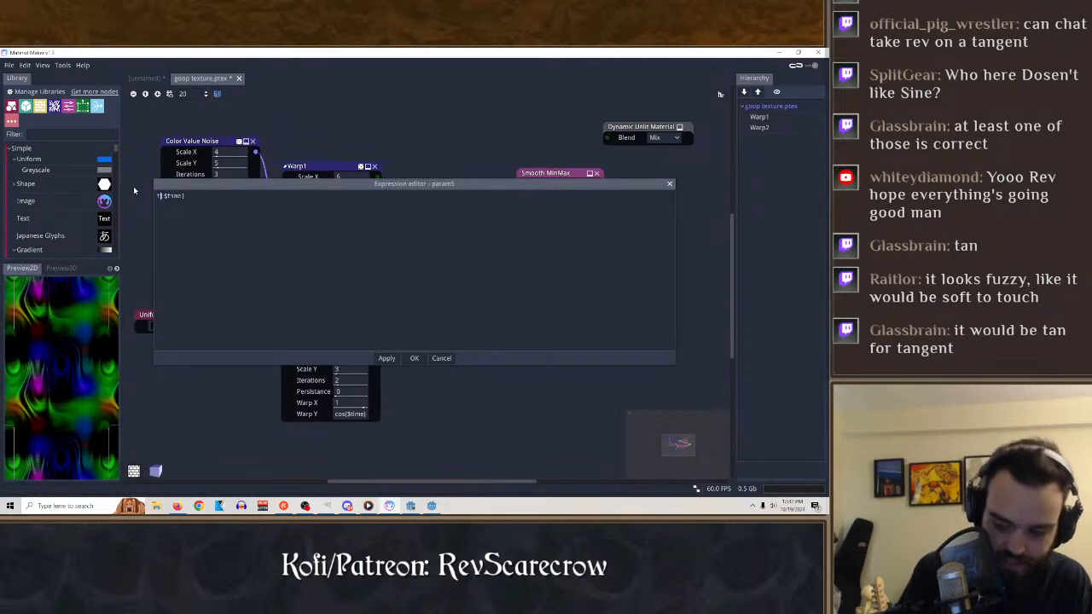
{"action": "type", "text": "an"}
{"action": "key", "text": "Return"}
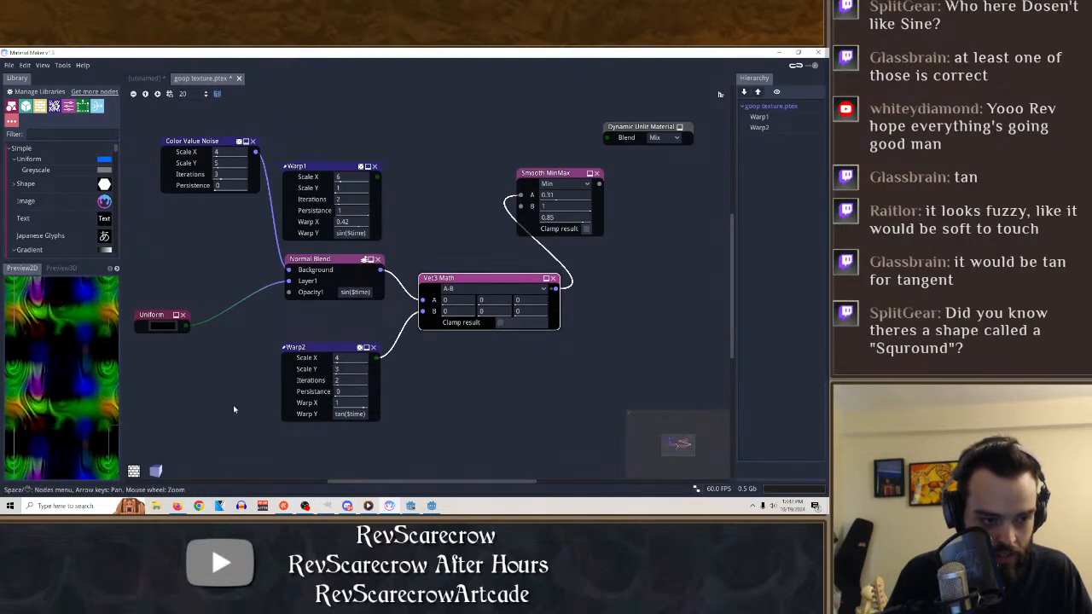
Set Warp2's Warp X to the expression sin($time).
{"action": "right_click", "coordinate": [347, 401]}
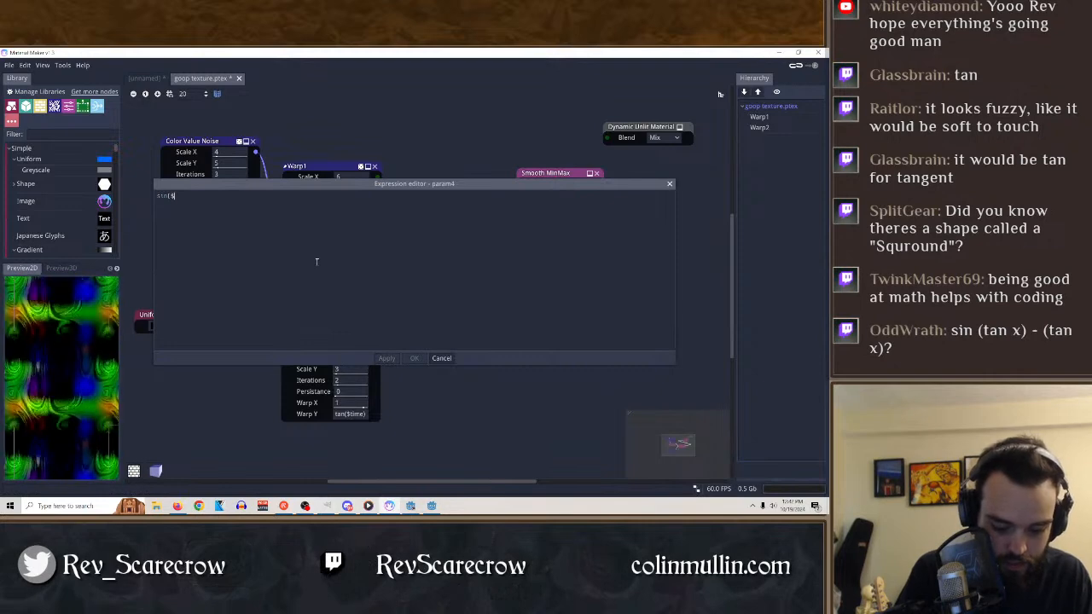
{"action": "left_click", "coordinate": [414, 358]}
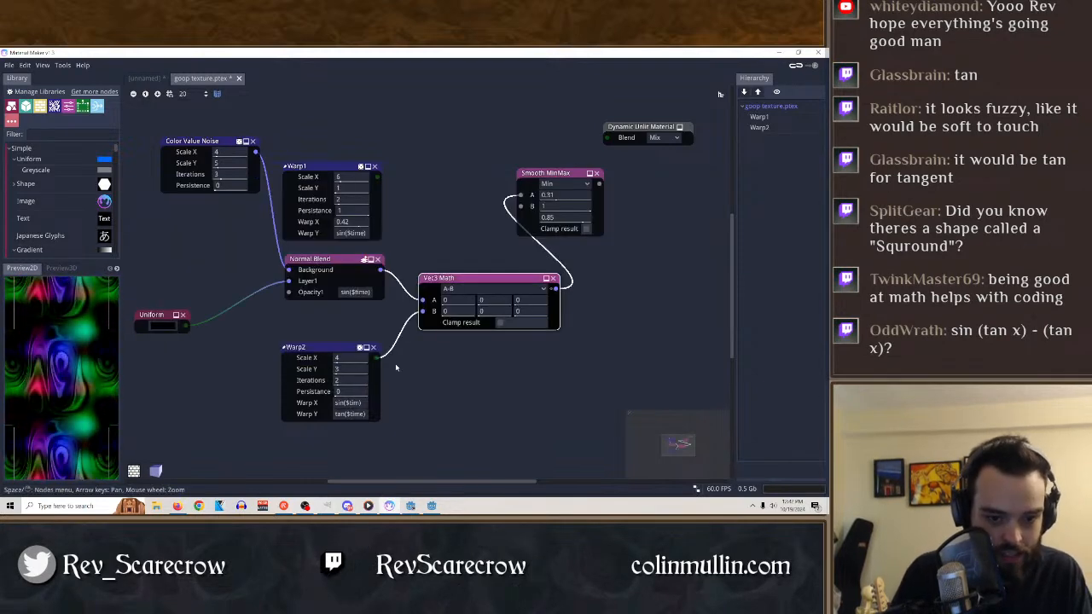
{"action": "right_click", "coordinate": [360, 402]}
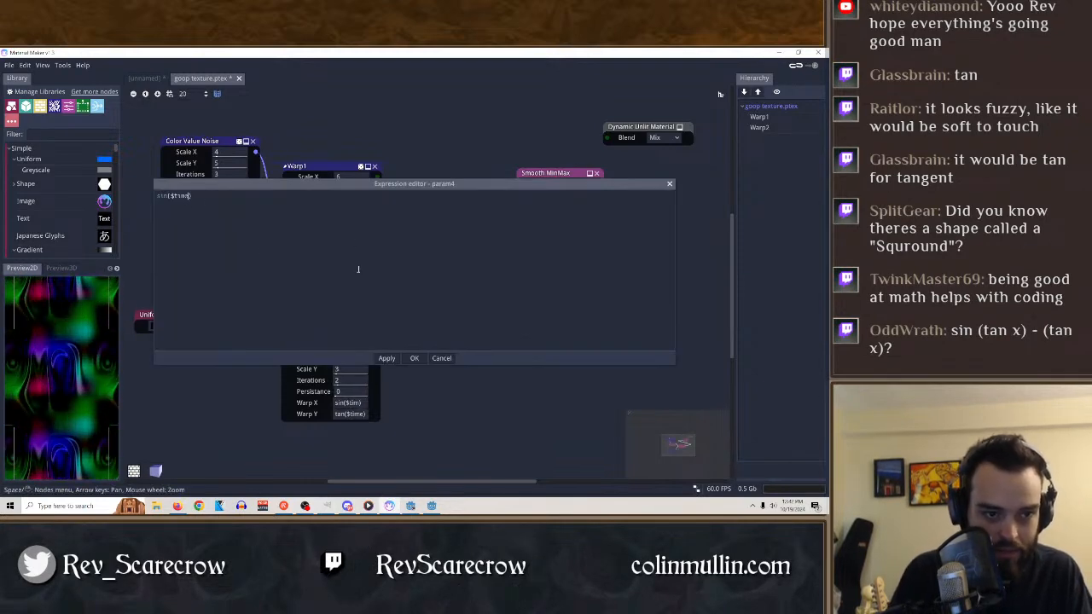
{"action": "left_click", "coordinate": [414, 358]}
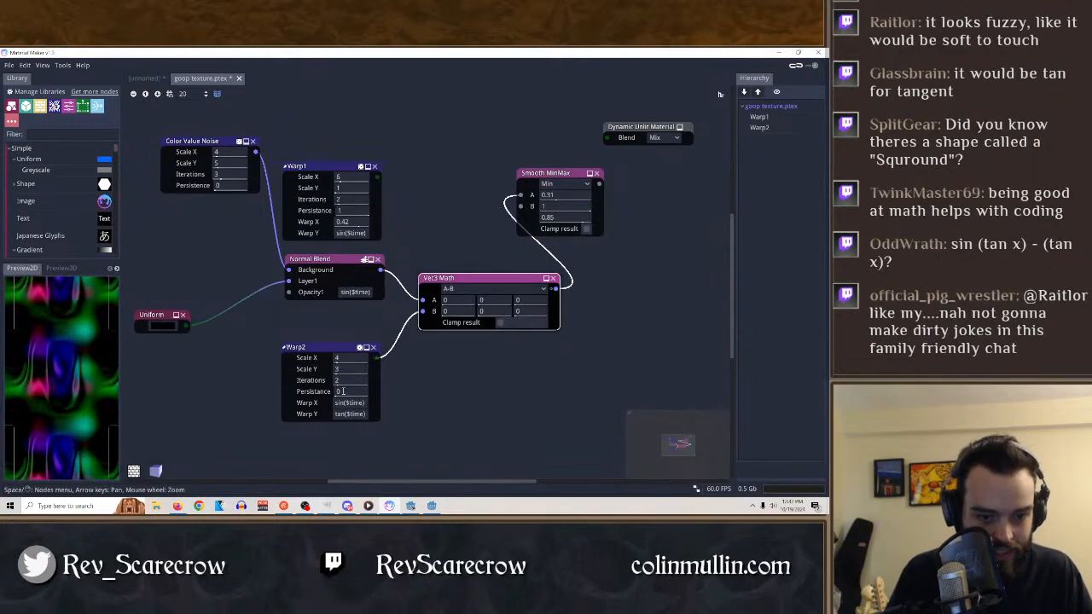
Experiment with Warp2's noise settings, ending with Scale X and Scale Y at 2, Iterations at 5 and Persistance at -0.35.
{"action": "left_click_drag", "start_coordinate": [342, 391], "coordinate": [202, 392]}
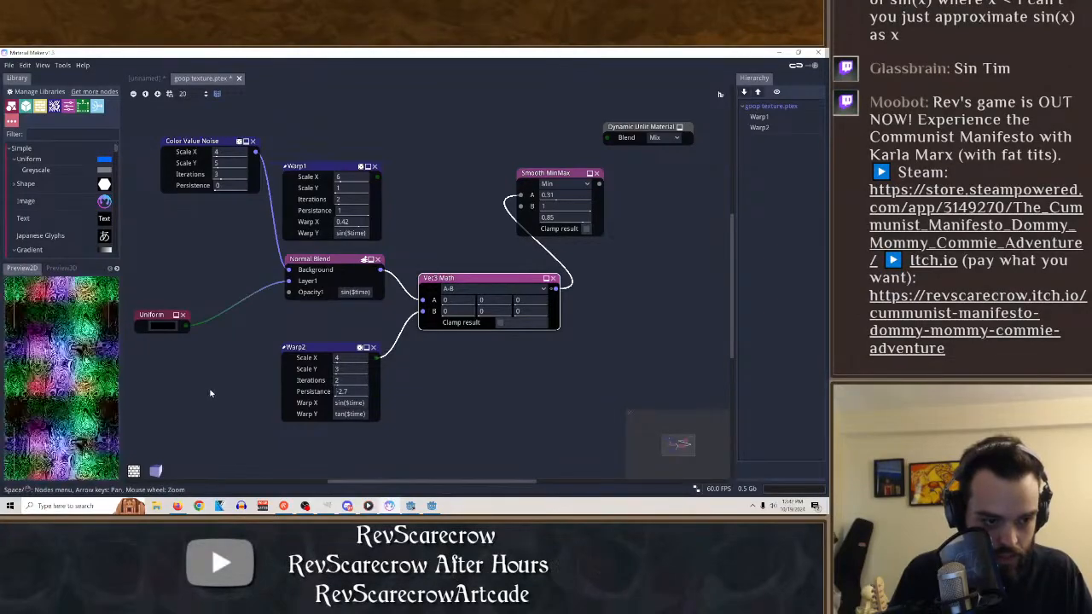
{"action": "left_click_drag", "start_coordinate": [331, 397], "coordinate": [331, 397]}
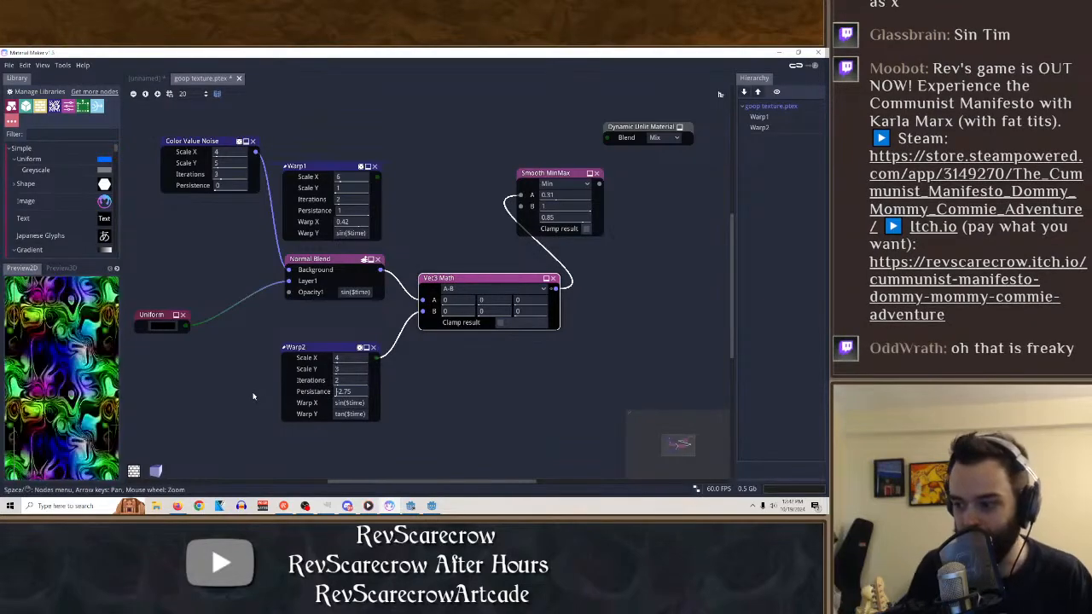
{"action": "left_click_drag", "start_coordinate": [344, 380], "coordinate": [496, 385]}
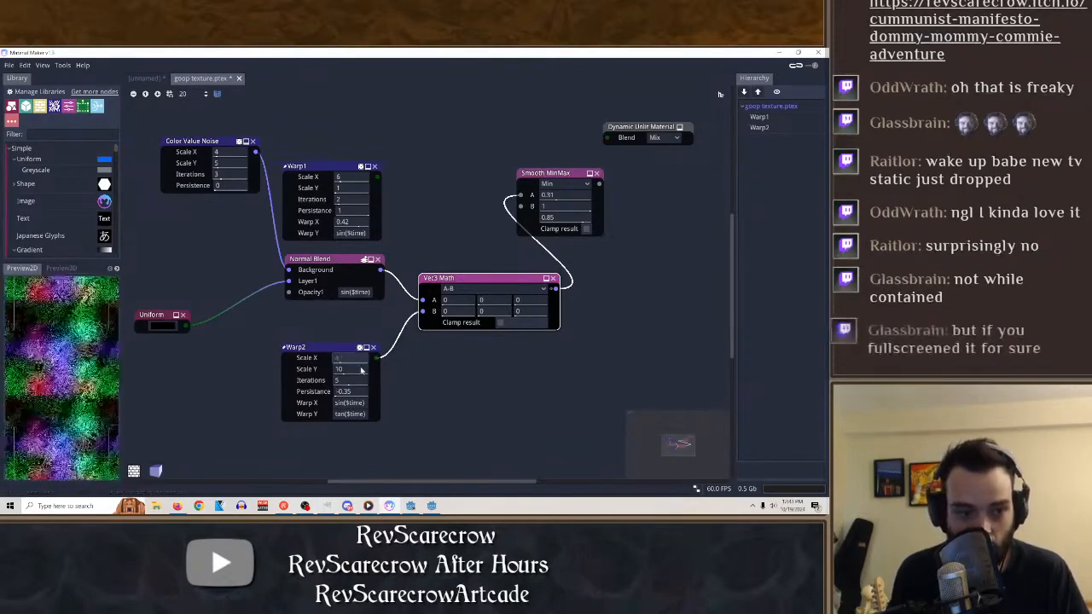
{"action": "left_click_drag", "start_coordinate": [365, 370], "coordinate": [315, 376]}
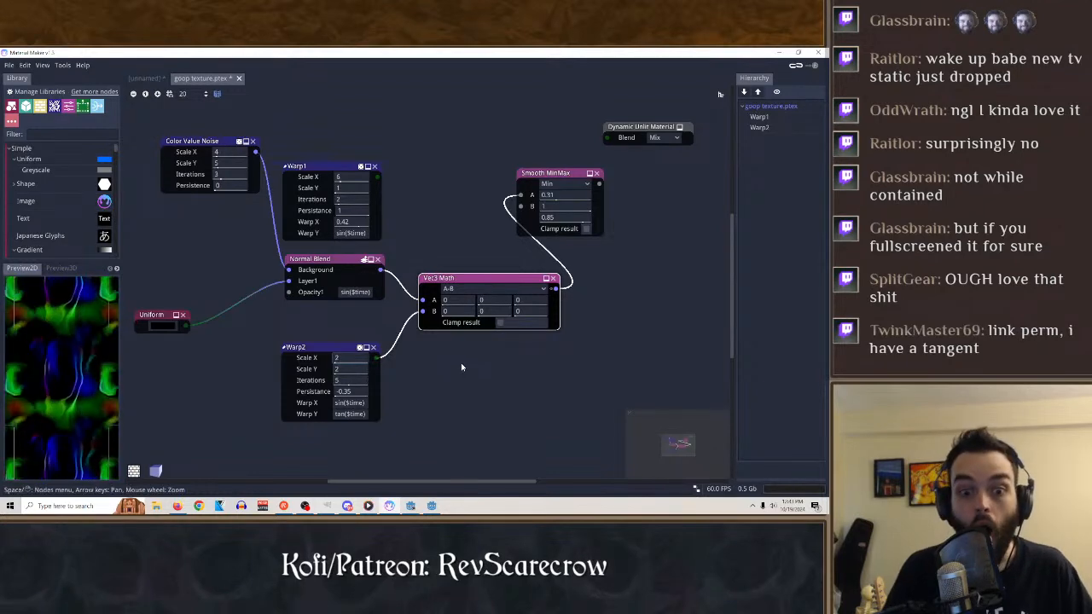
{"action": "left_click", "coordinate": [464, 380]}
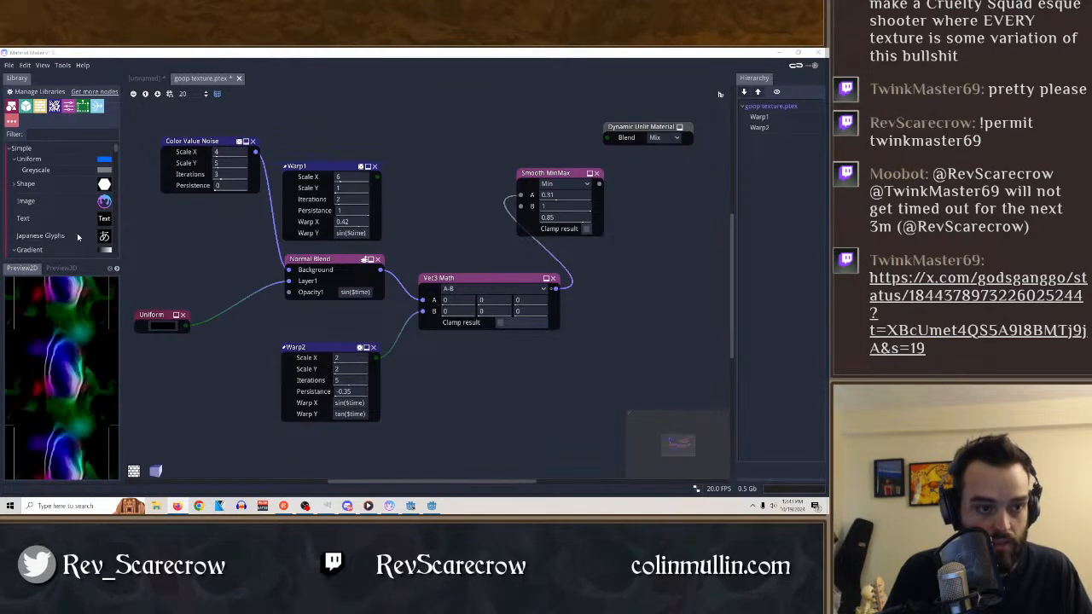
Search the library for "skew" and insert a Shear node between Warp2 and input B of Vec3 Math.
{"action": "left_click", "coordinate": [38, 135]}
{"action": "type", "text": "s"}
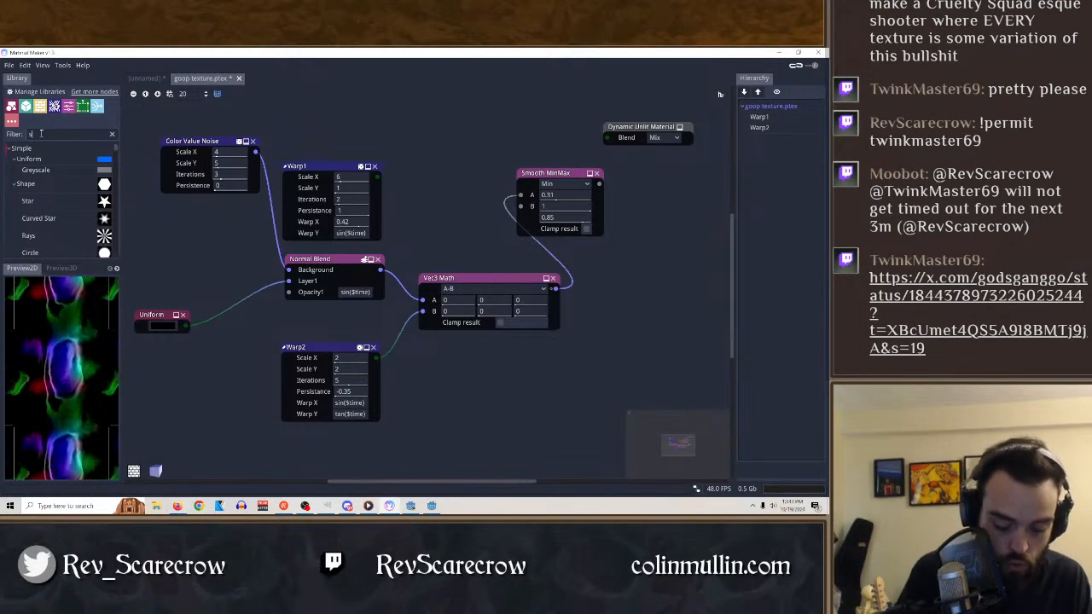
{"action": "type", "text": "kew"}
{"action": "left_click_drag", "start_coordinate": [34, 207], "coordinate": [431, 367]}
{"action": "left_click_drag", "start_coordinate": [357, 348], "coordinate": [266, 366]}
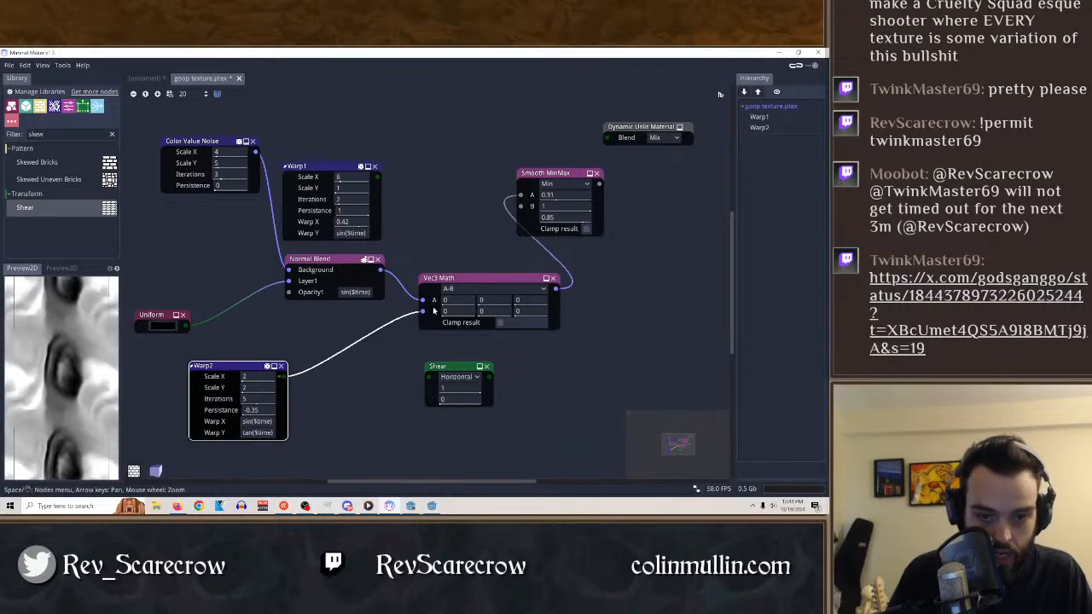
{"action": "left_click_drag", "start_coordinate": [447, 368], "coordinate": [284, 377]}
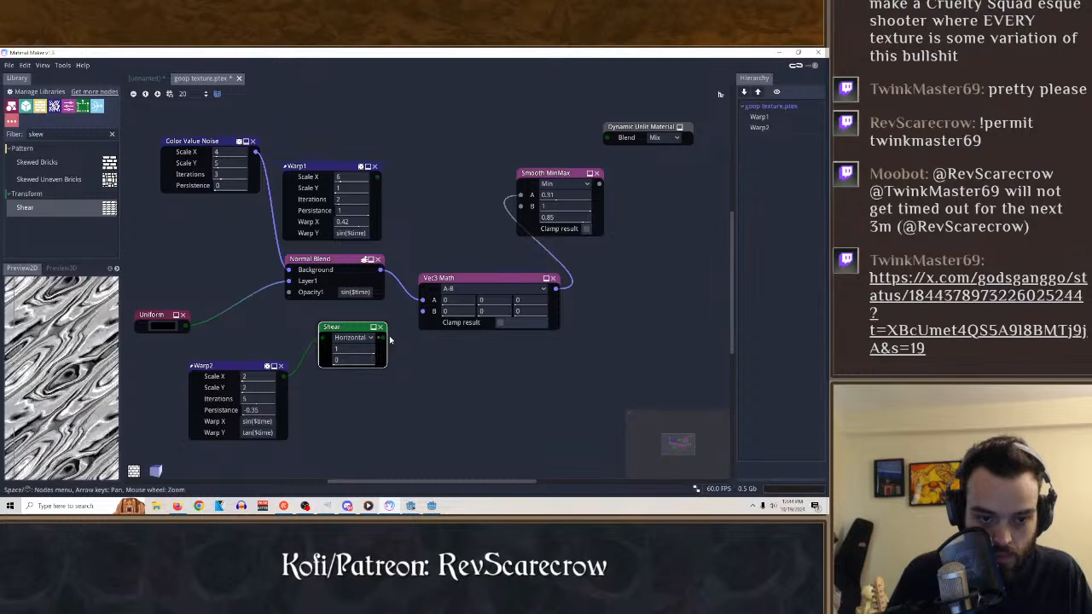
{"action": "left_click_drag", "start_coordinate": [382, 337], "coordinate": [423, 312]}
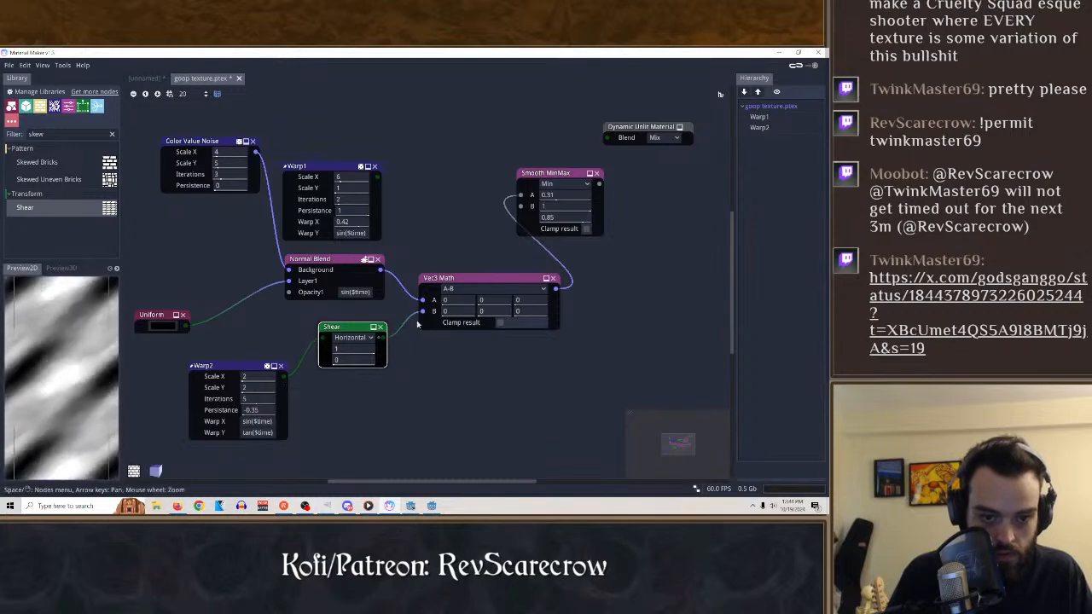
Try the expression $time as the Shear node's amount, and delete the Shear node.
{"action": "right_click", "coordinate": [353, 348]}
{"action": "left_click", "coordinate": [332, 295]}
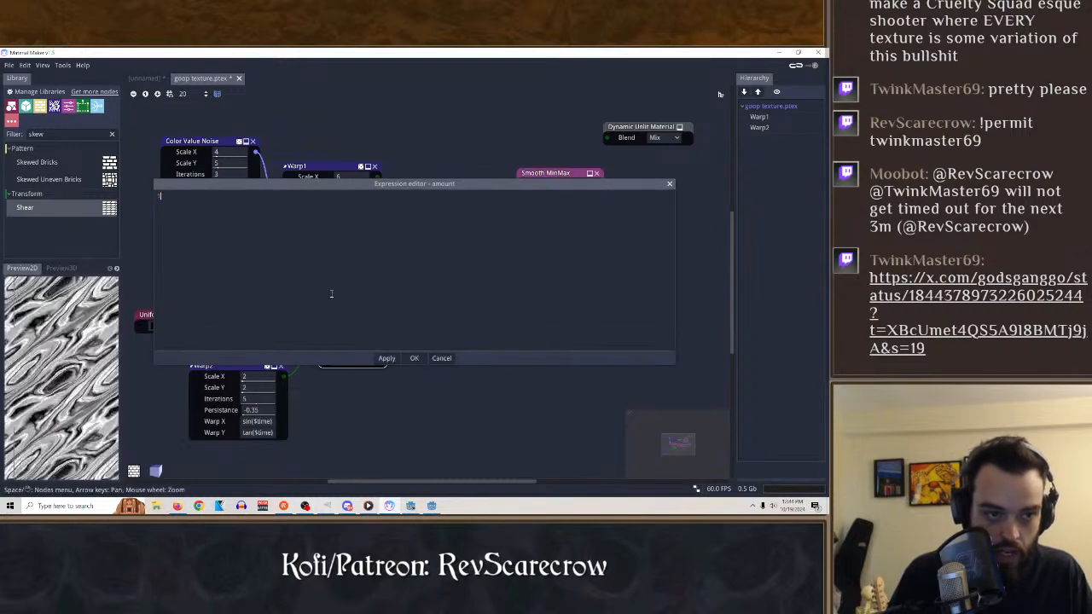
{"action": "key", "text": "BackSpace"}
{"action": "type", "text": "s"}
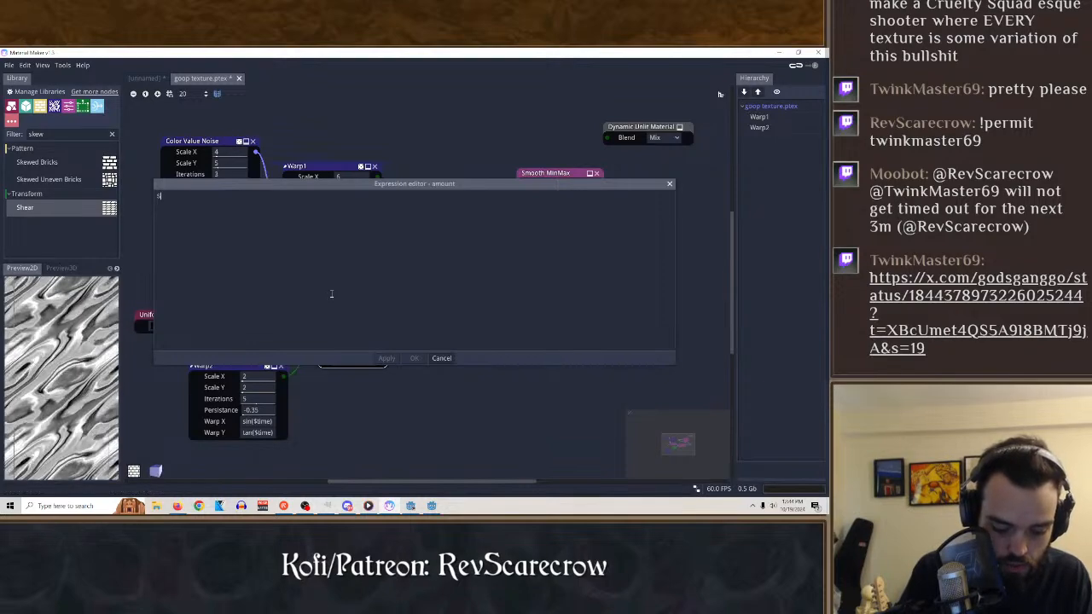
{"action": "type", "text": "time"}
{"action": "key", "text": "Return"}
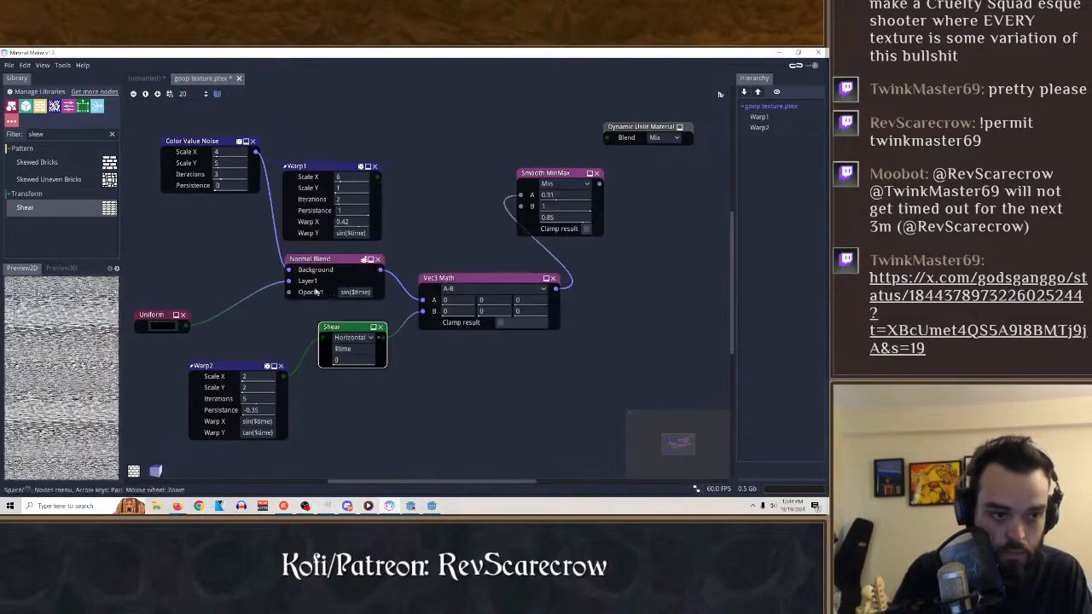
{"action": "left_click", "coordinate": [382, 327]}
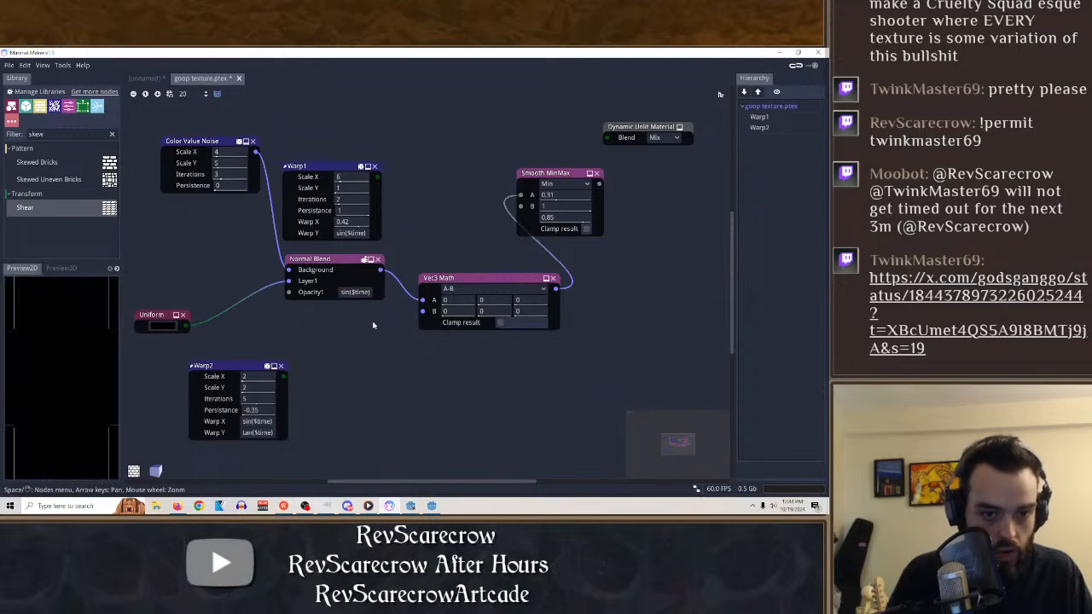
Insert a Translate node from the Transform category between Warp2 and input B of Vec3 Math, and set its Translate Y to 0.02.
{"action": "left_click", "coordinate": [112, 135]}
{"action": "type", "text": "trans"}
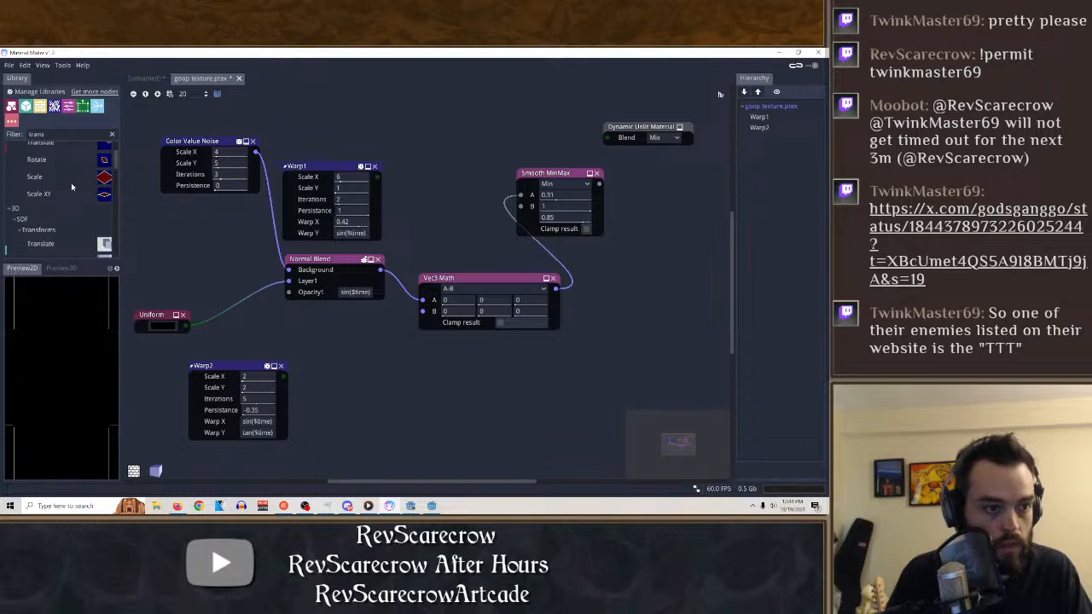
{"action": "scroll", "coordinate": [71, 183], "scroll_direction": "up", "scroll_amount": 5}
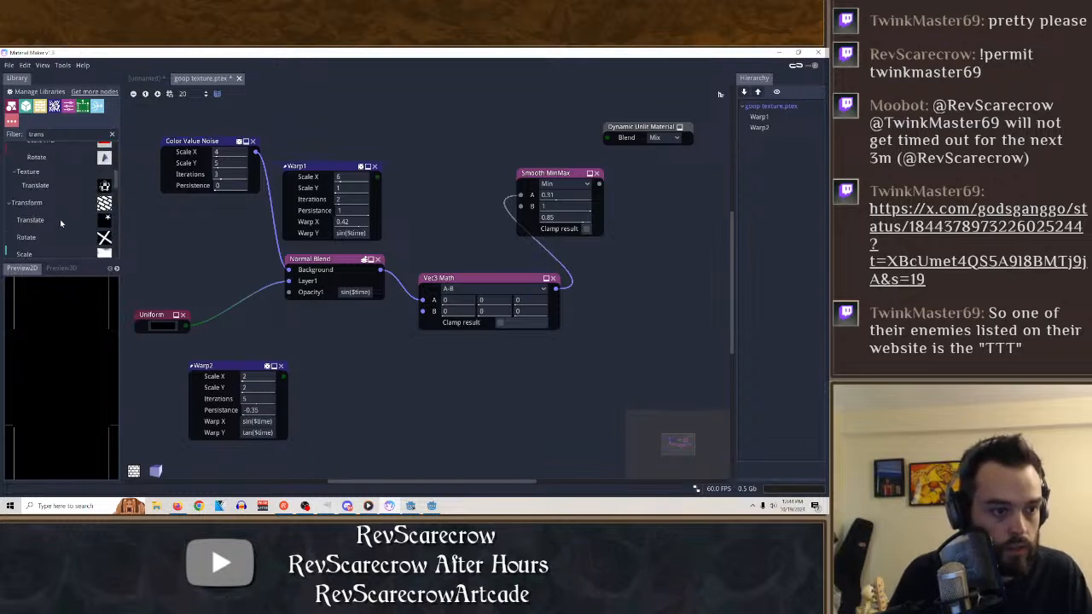
{"action": "scroll", "coordinate": [75, 213], "scroll_direction": "up", "scroll_amount": 2}
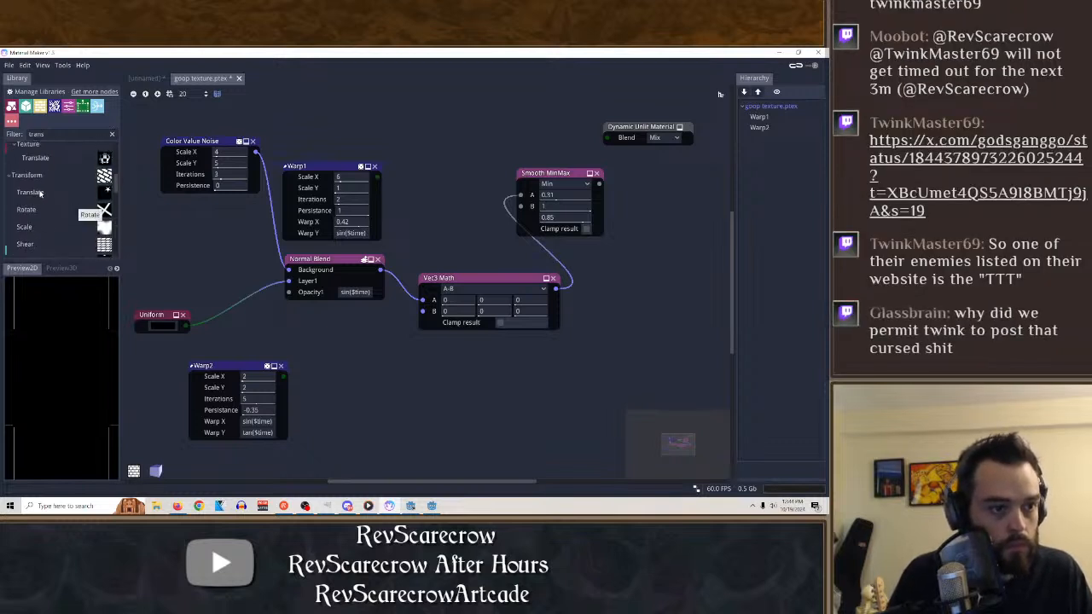
{"action": "left_click_drag", "start_coordinate": [39, 193], "coordinate": [290, 378]}
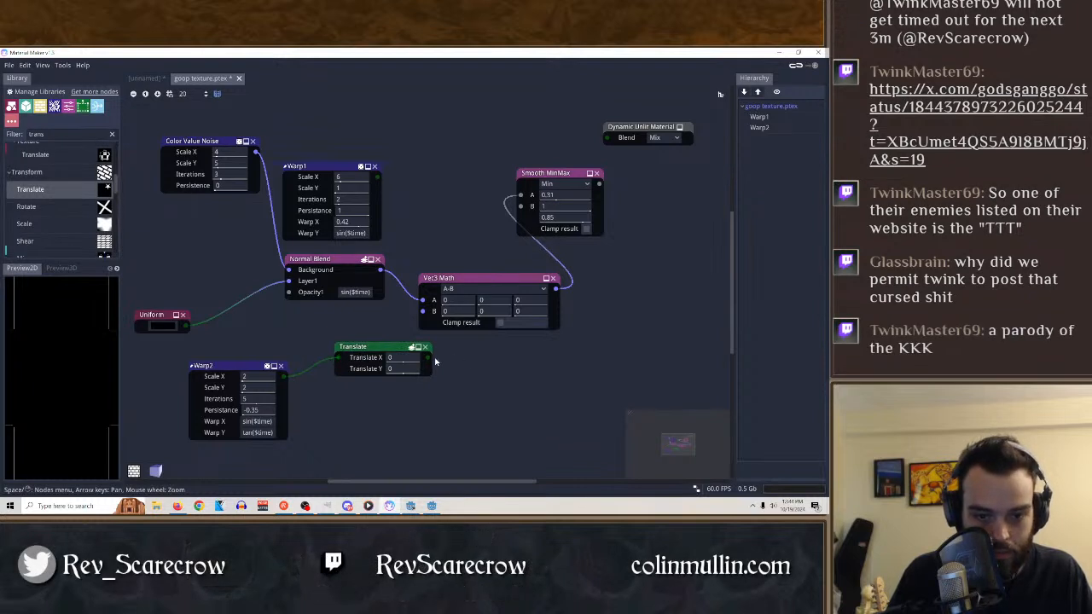
{"action": "left_click_drag", "start_coordinate": [428, 362], "coordinate": [420, 310]}
{"action": "left_click_drag", "start_coordinate": [379, 346], "coordinate": [333, 348]}
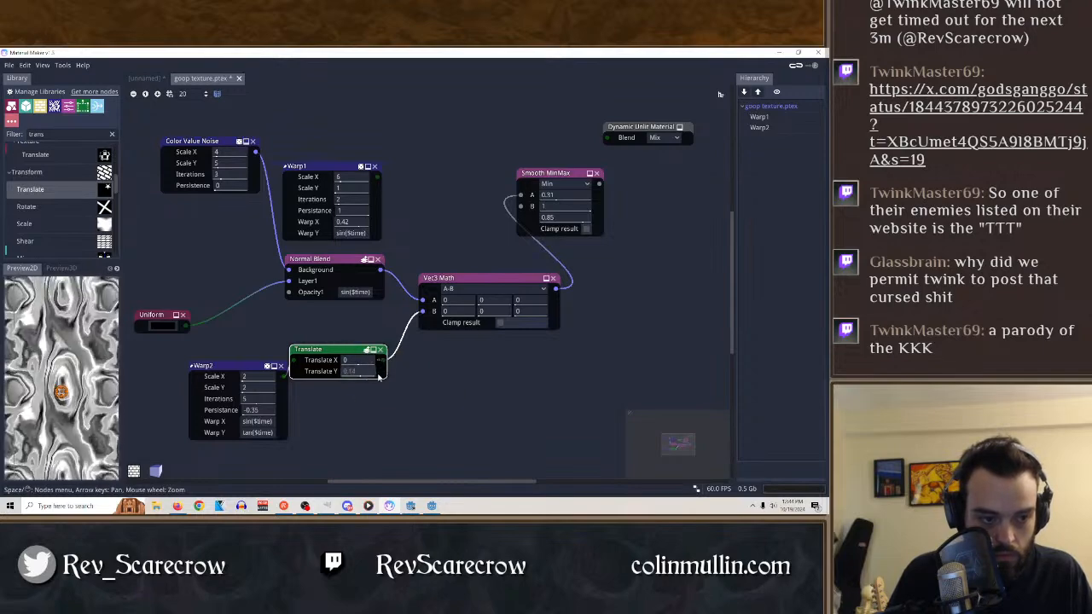
{"action": "left_click", "coordinate": [355, 373]}
{"action": "left_click_drag", "start_coordinate": [453, 371], "coordinate": [325, 383]}
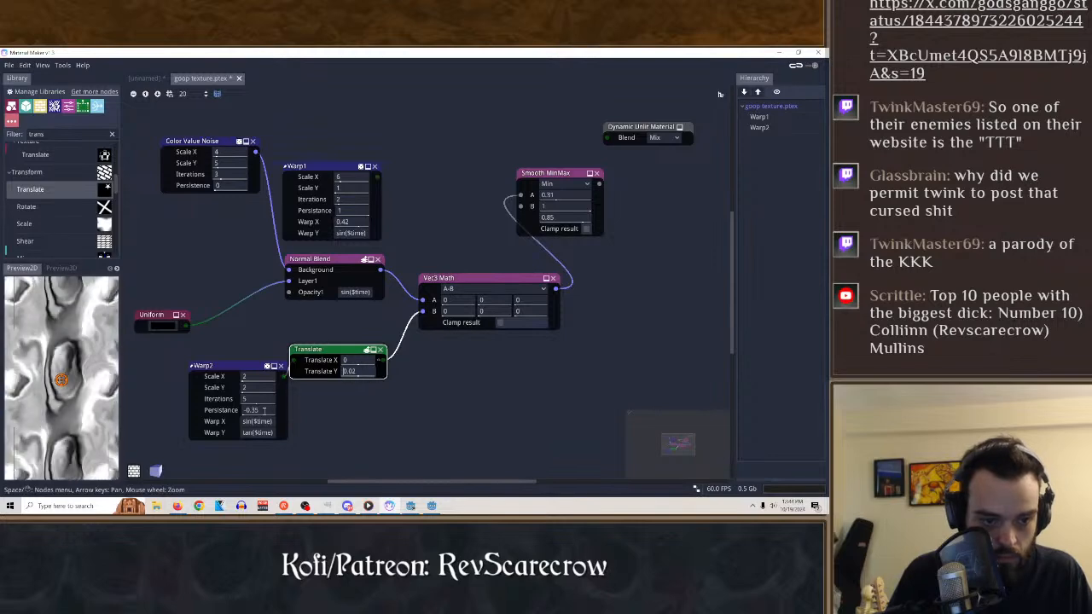
Try different Persistance values on Warp2, including 1, and settle on 0.5.
{"action": "left_click_drag", "start_coordinate": [264, 411], "coordinate": [243, 414]}
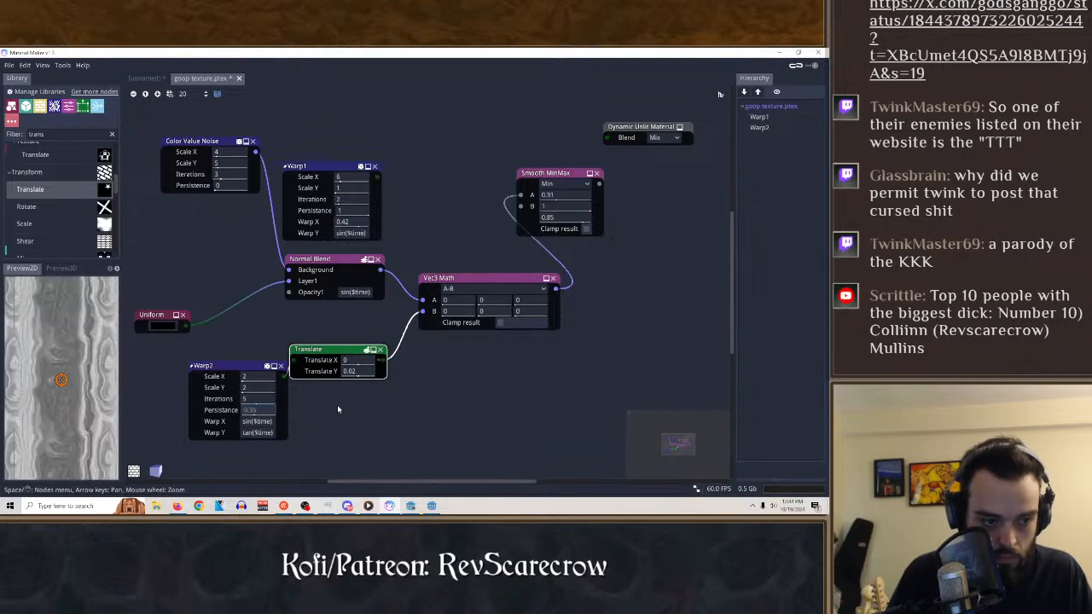
{"action": "left_click_drag", "start_coordinate": [338, 409], "coordinate": [337, 409]}
{"action": "type", "text": "1"}
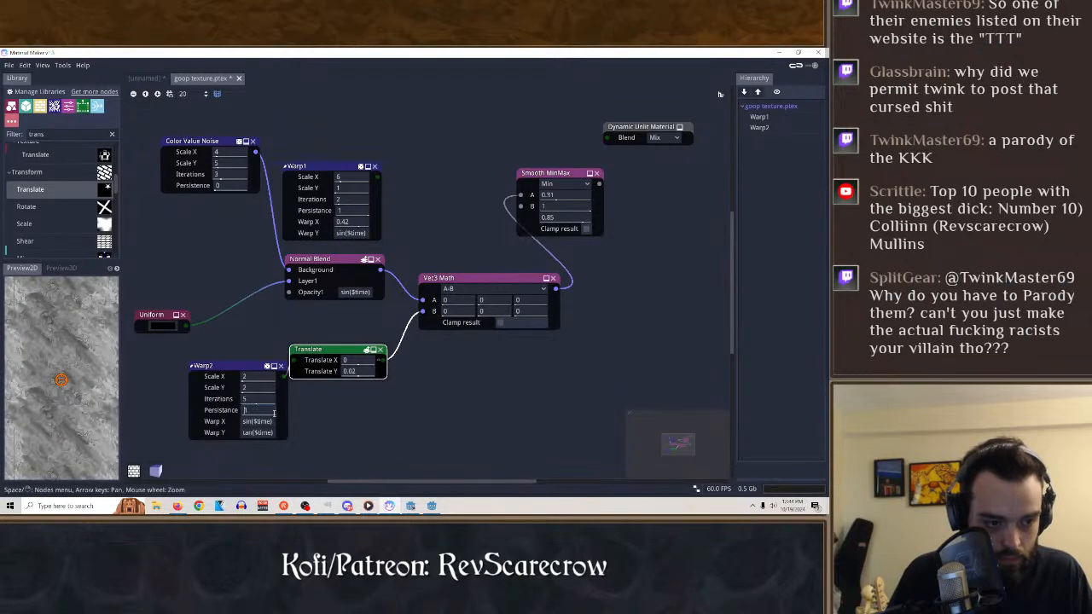
{"action": "key", "text": "BackSpace"}
{"action": "type", "text": "0.5"}
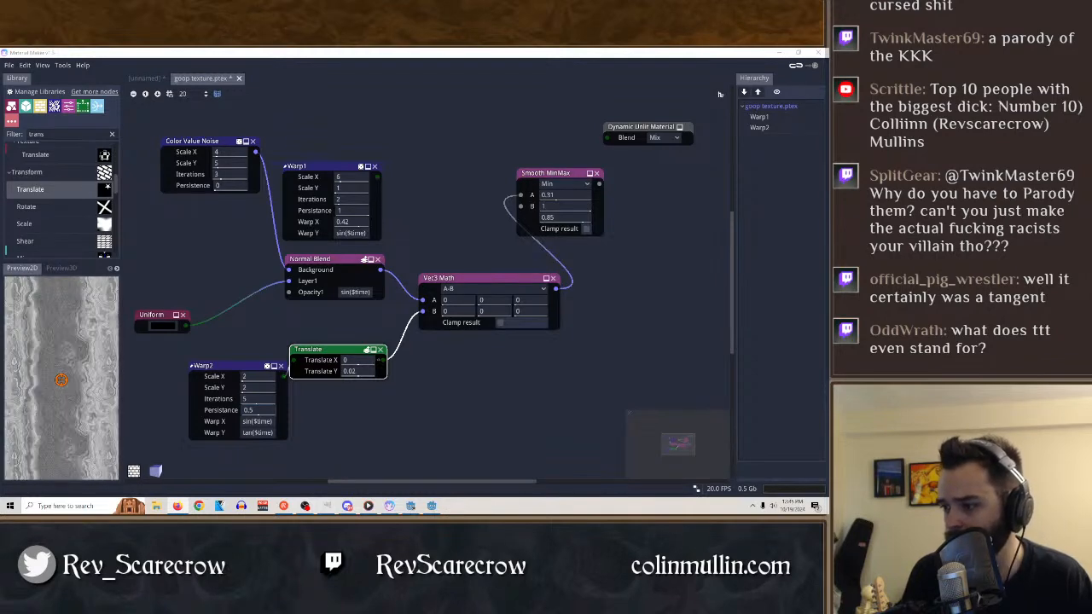
Switch to the browser, open the God's Gang profile on X from its post, and look through its posts.
{"action": "key", "text": "alt+Tab"}
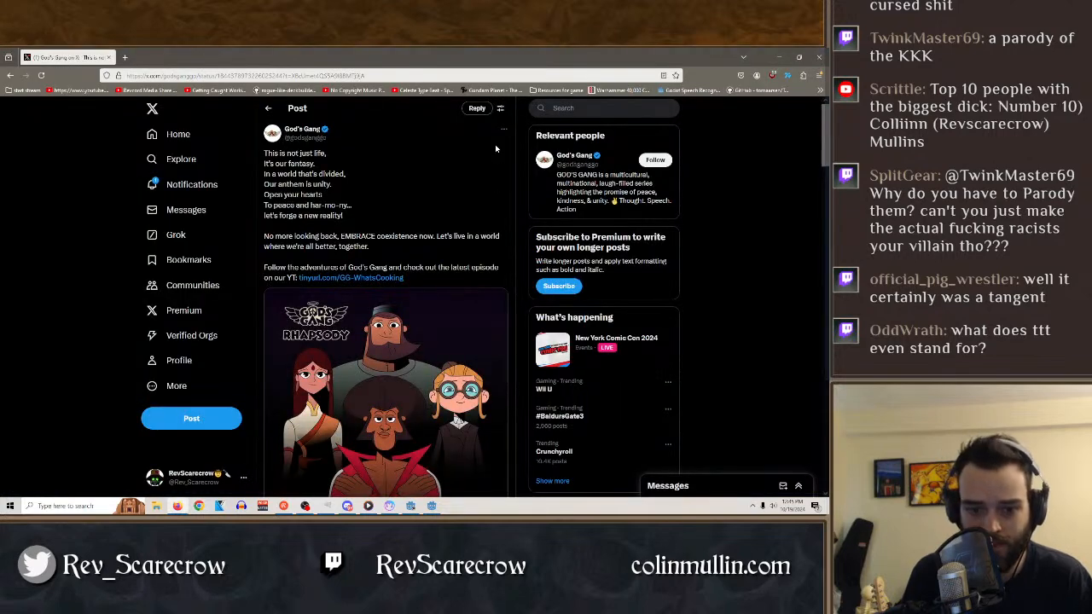
{"action": "left_click", "coordinate": [302, 129]}
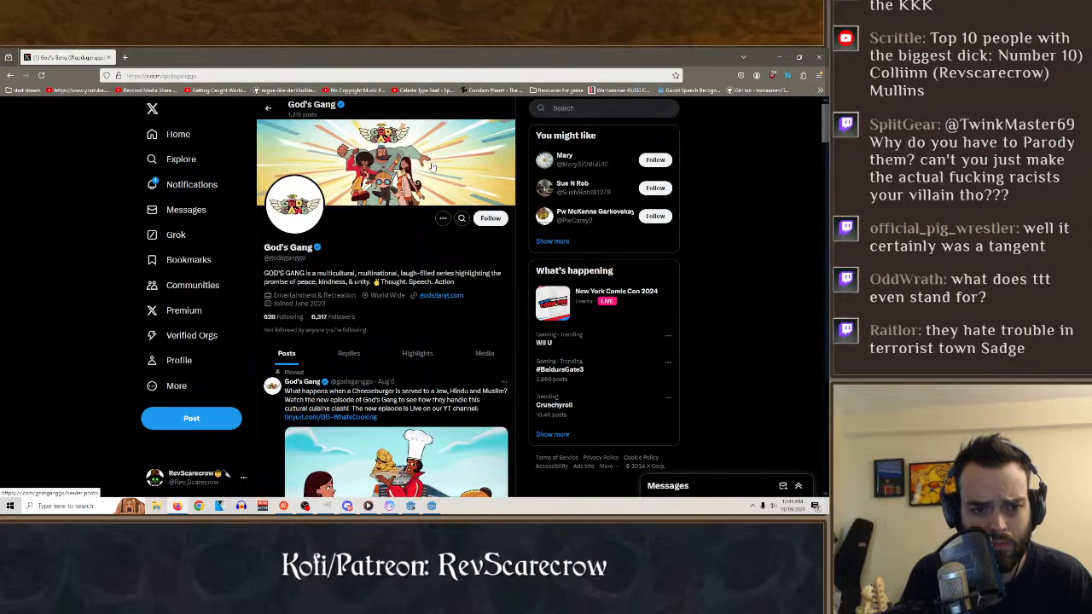
{"action": "scroll", "coordinate": [400, 176], "scroll_direction": "down", "scroll_amount": 1}
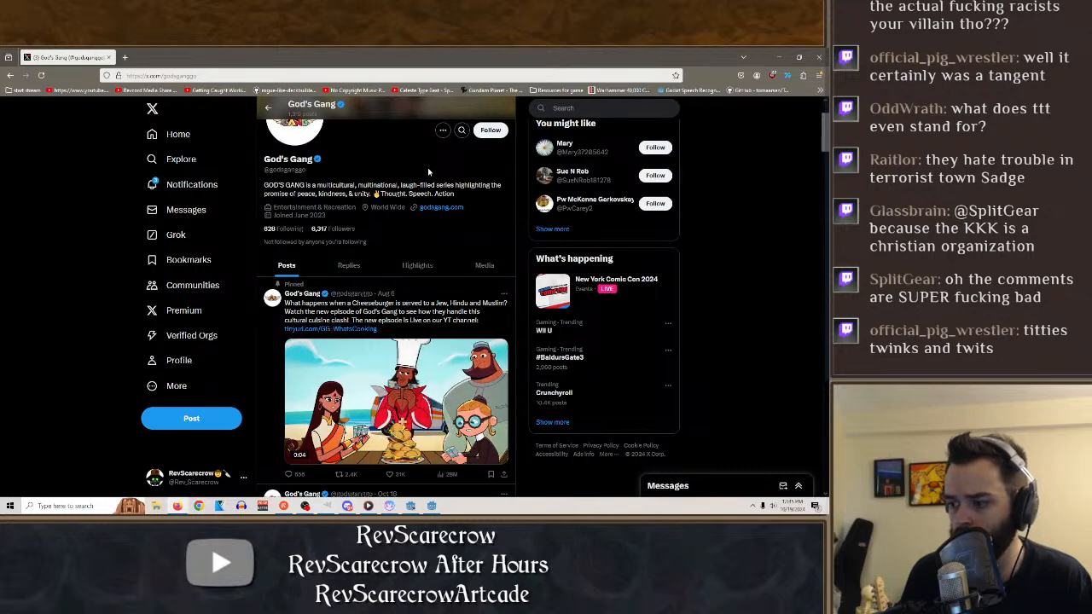
{"action": "scroll", "coordinate": [429, 172], "scroll_direction": "down", "scroll_amount": 3}
{"action": "scroll", "coordinate": [476, 420], "scroll_direction": "down", "scroll_amount": 3}
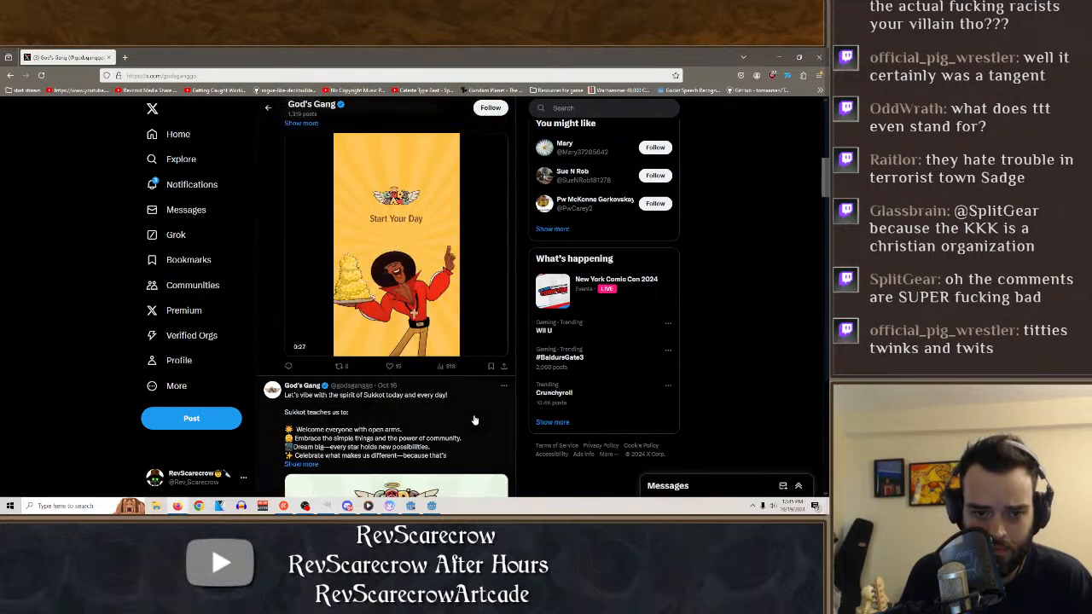
{"action": "scroll", "coordinate": [475, 420], "scroll_direction": "down", "scroll_amount": 3}
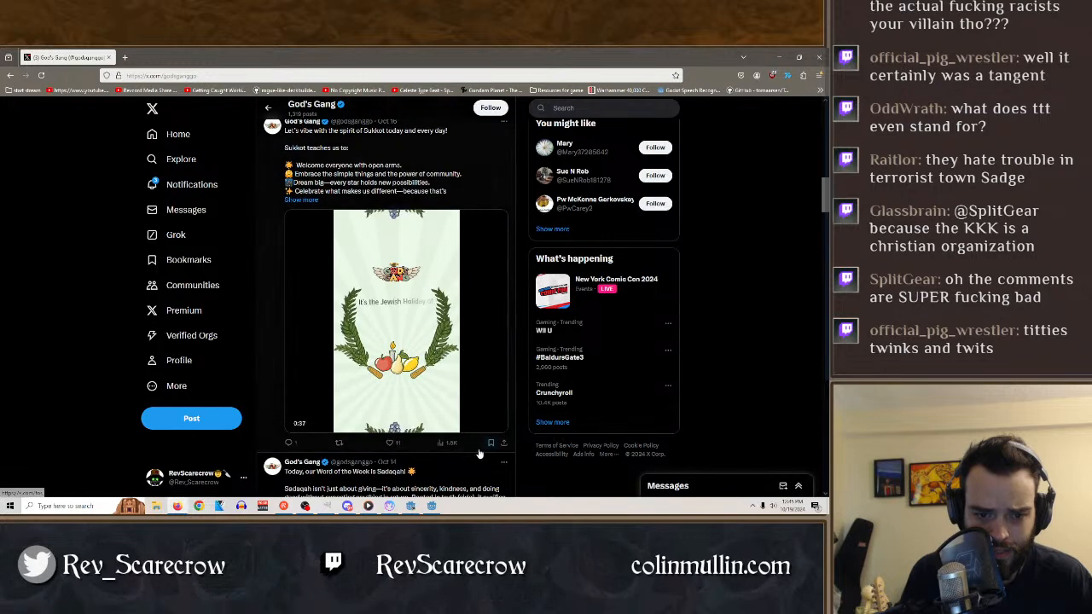
Go back up the God's Gang profile to the pinned cheeseburger episode post and view its video.
{"action": "scroll", "coordinate": [482, 457], "scroll_direction": "up", "scroll_amount": 4}
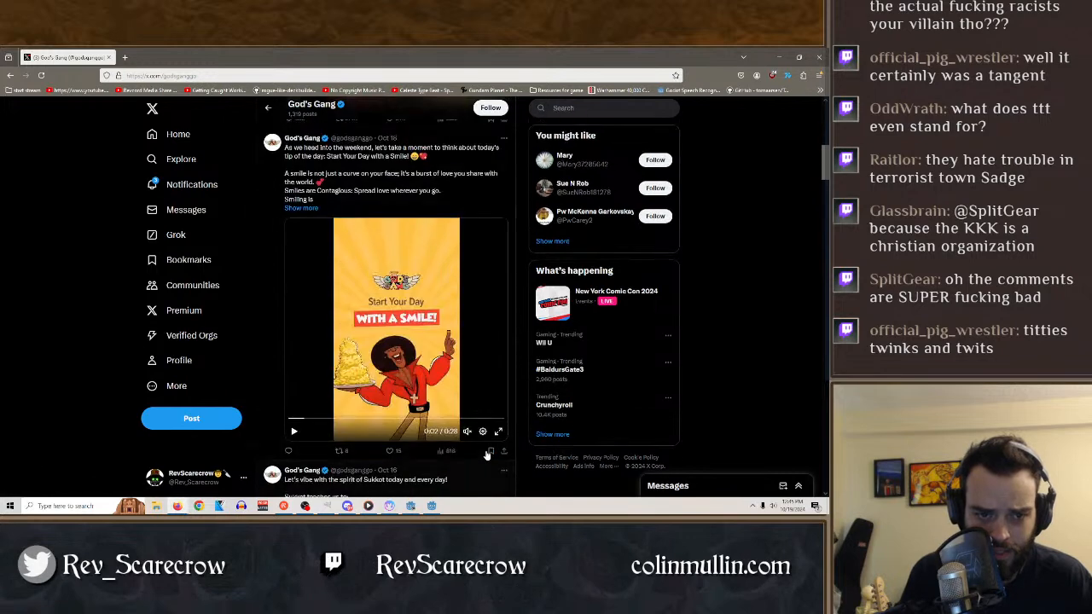
{"action": "scroll", "coordinate": [489, 458], "scroll_direction": "up", "scroll_amount": 4}
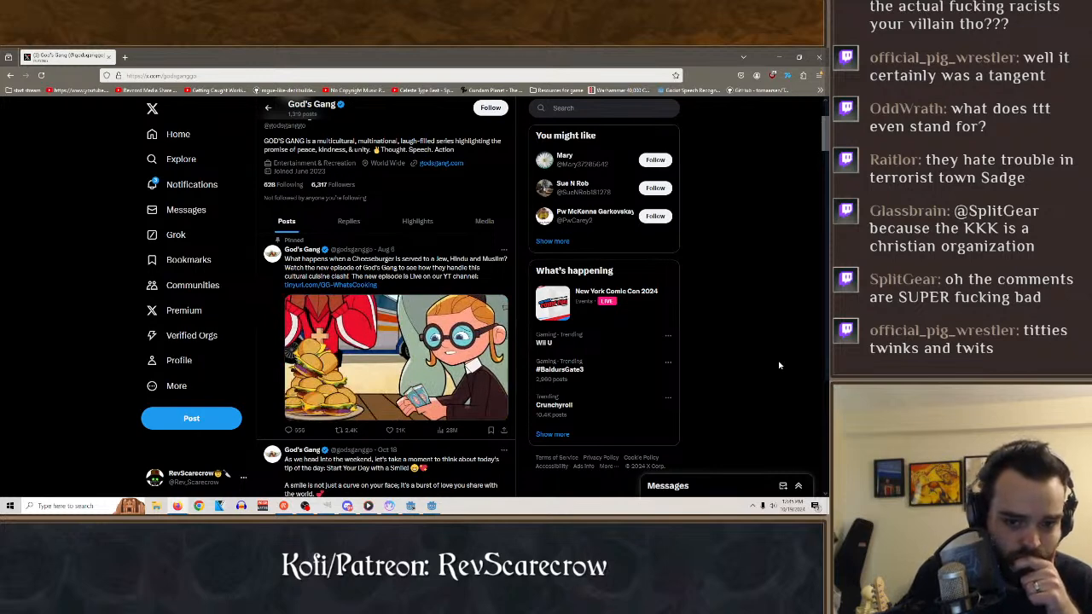
{"action": "left_click", "coordinate": [356, 360]}
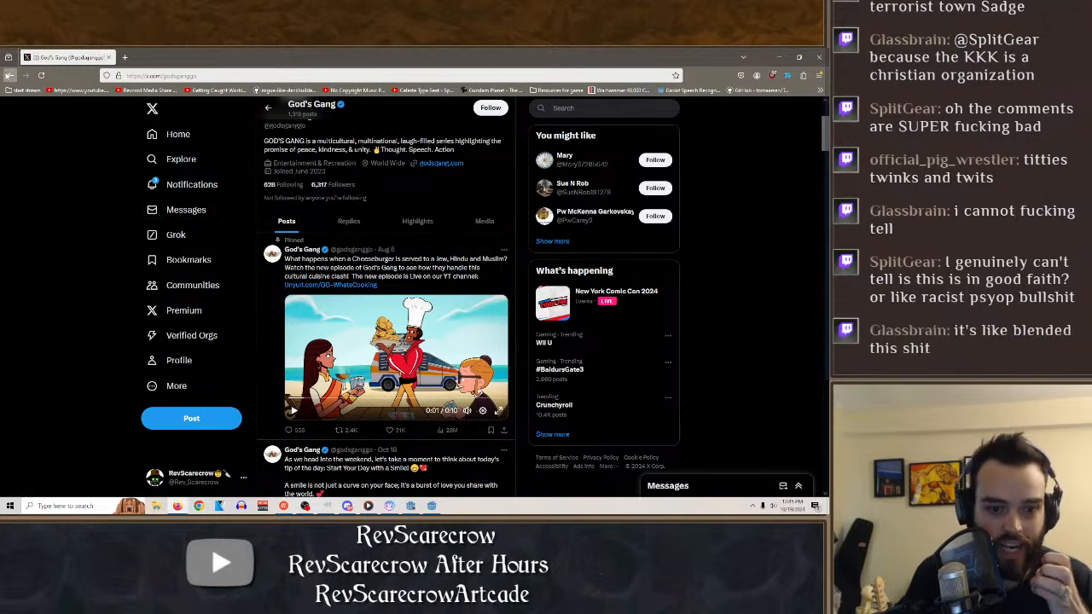
Return to the God's Gang Rhapsody post, read its replies, and switch back to Material Maker.
{"action": "left_click", "coordinate": [9, 75]}
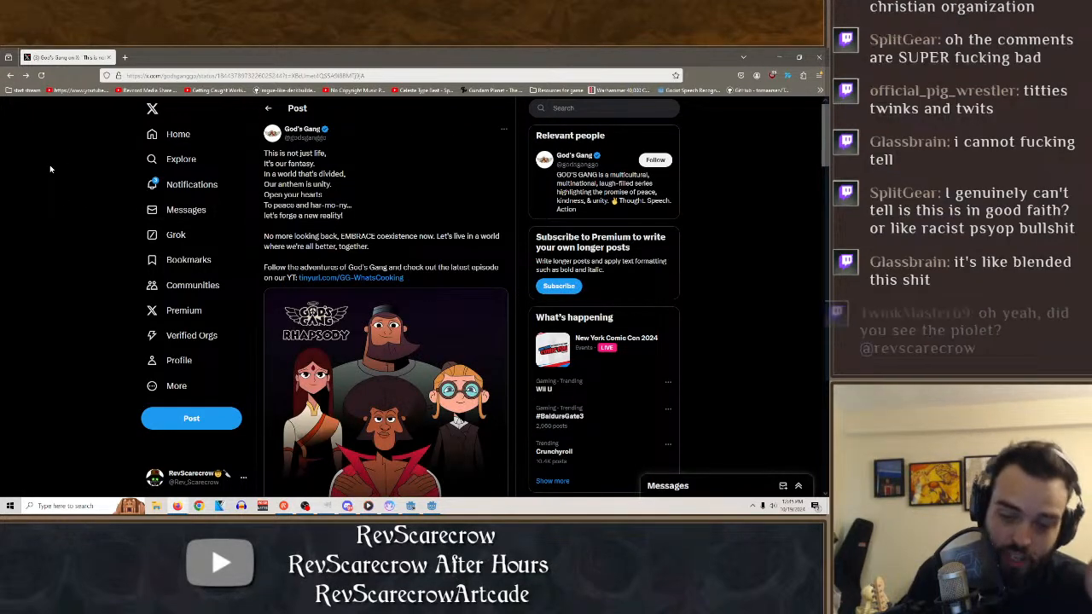
{"action": "scroll", "coordinate": [77, 185], "scroll_direction": "down", "scroll_amount": 5}
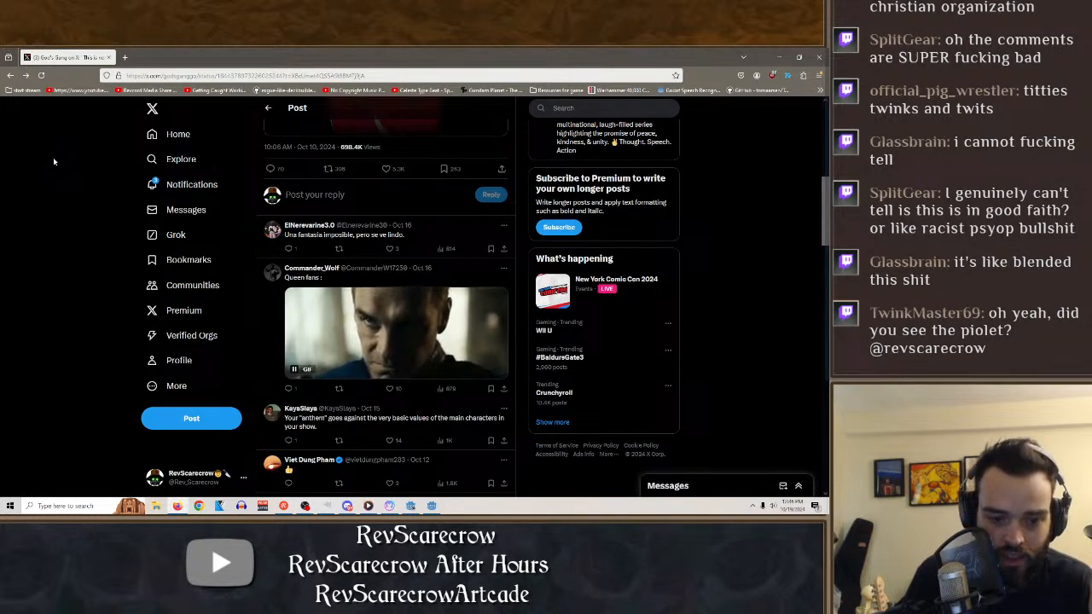
{"action": "scroll", "coordinate": [54, 161], "scroll_direction": "down", "scroll_amount": 3}
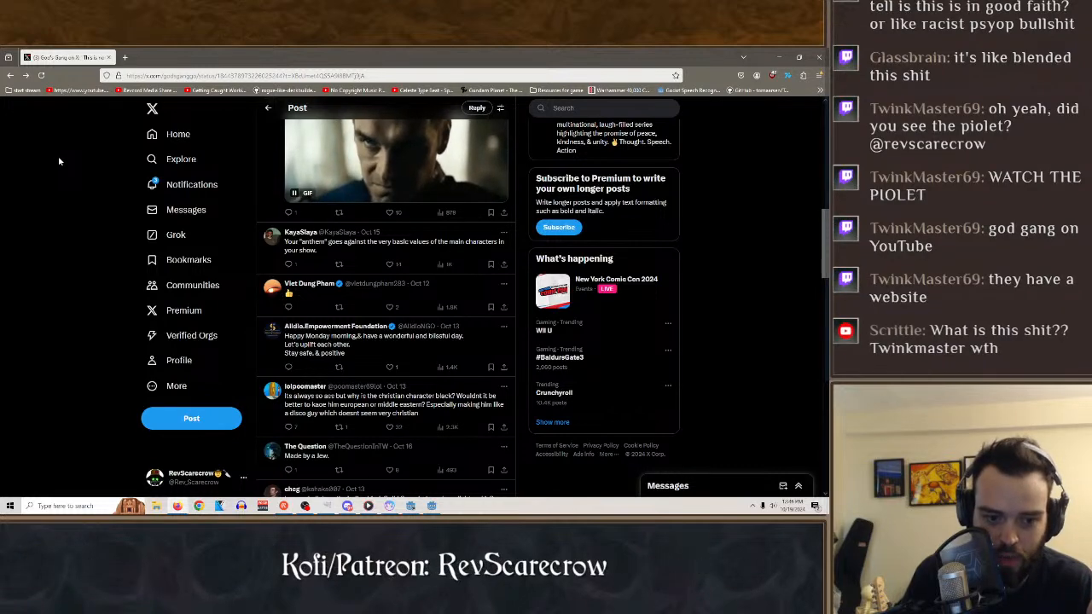
{"action": "scroll", "coordinate": [60, 170], "scroll_direction": "down", "scroll_amount": 2}
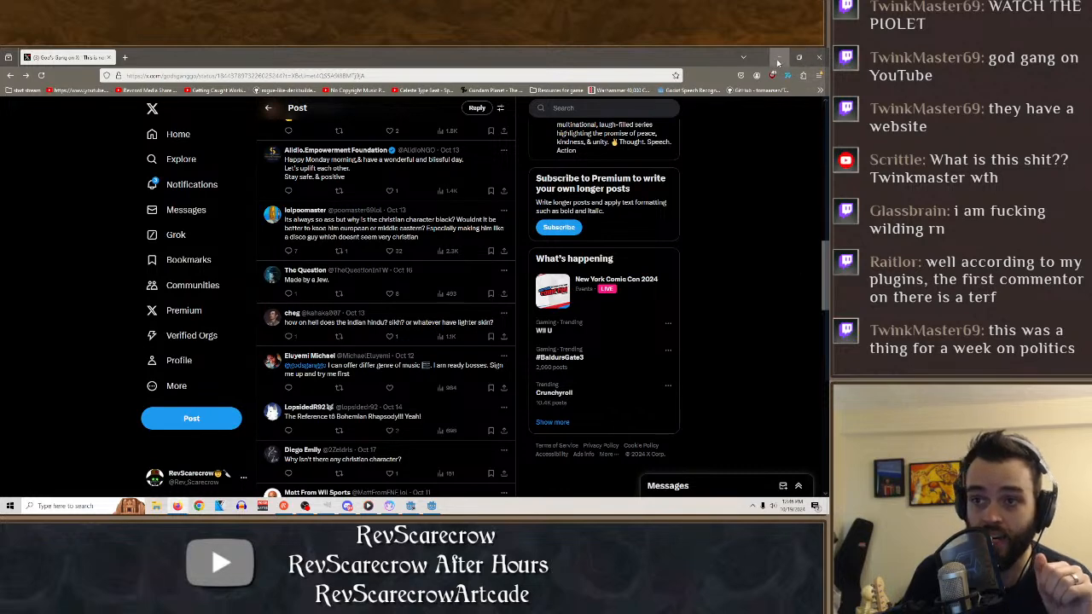
{"action": "scroll", "coordinate": [788, 242], "scroll_direction": "up", "scroll_amount": 5}
{"action": "scroll", "coordinate": [785, 235], "scroll_direction": "up", "scroll_amount": 3}
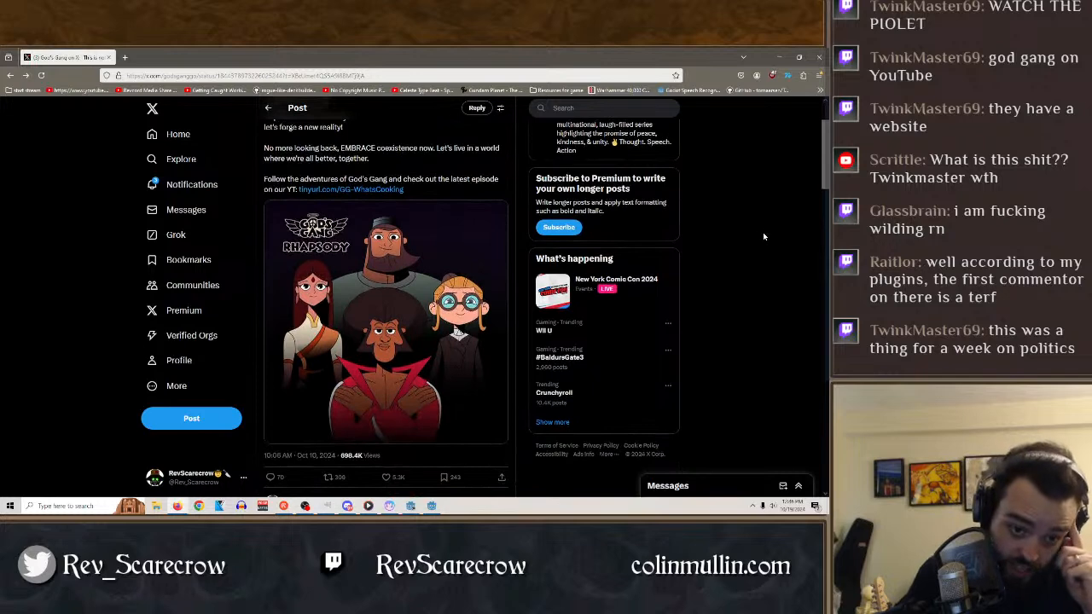
{"action": "left_click", "coordinate": [774, 59]}
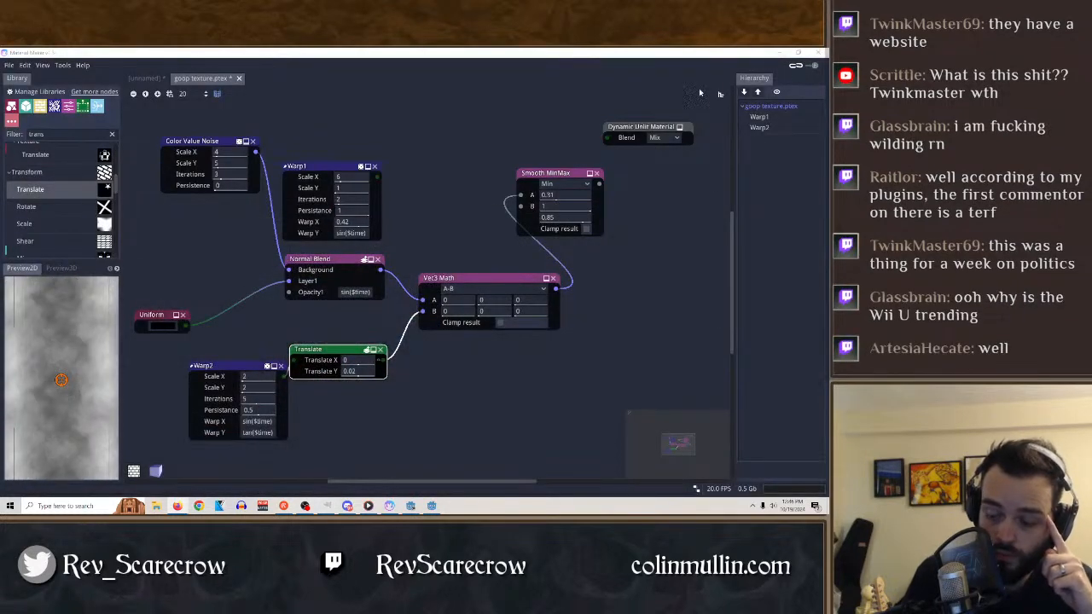
{"action": "left_click", "coordinate": [609, 287]}
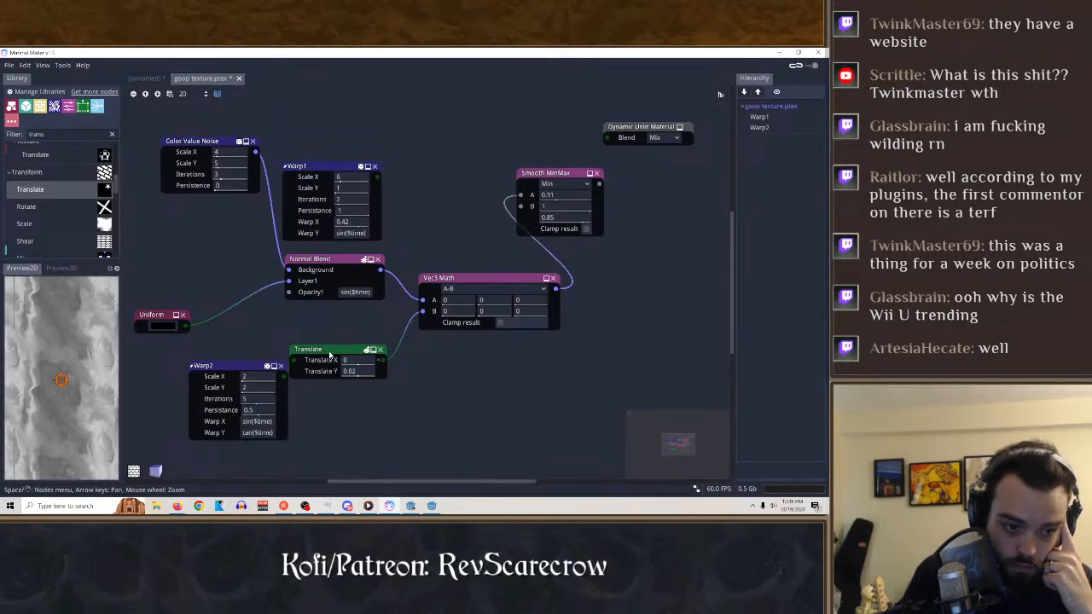
Try the expression $time*0.1 as the Translate node's Translate Y.
{"action": "right_click", "coordinate": [361, 372]}
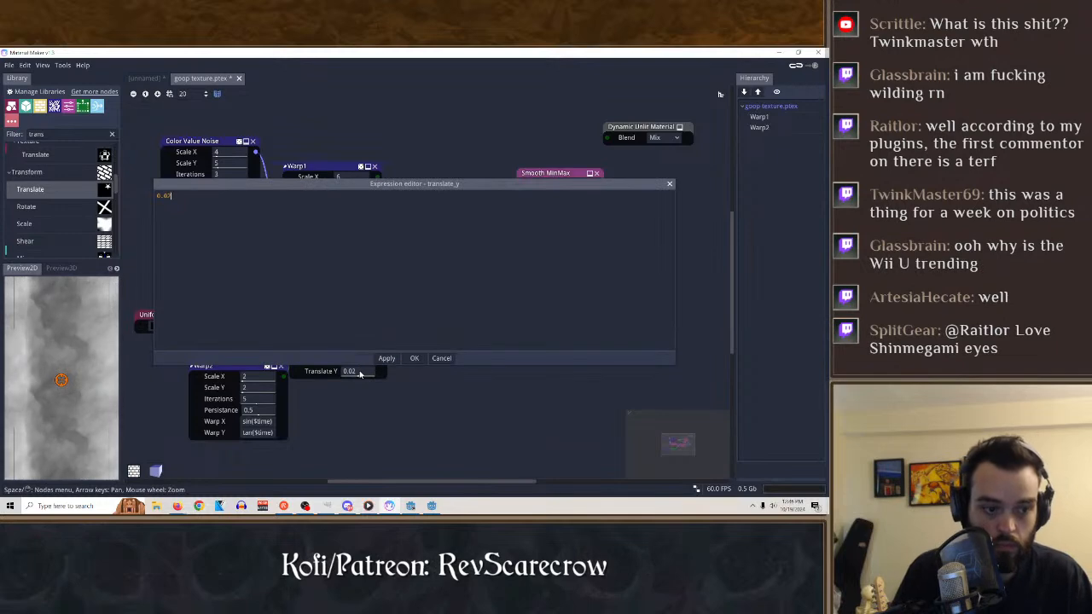
{"action": "key", "text": "ctrl+a"}
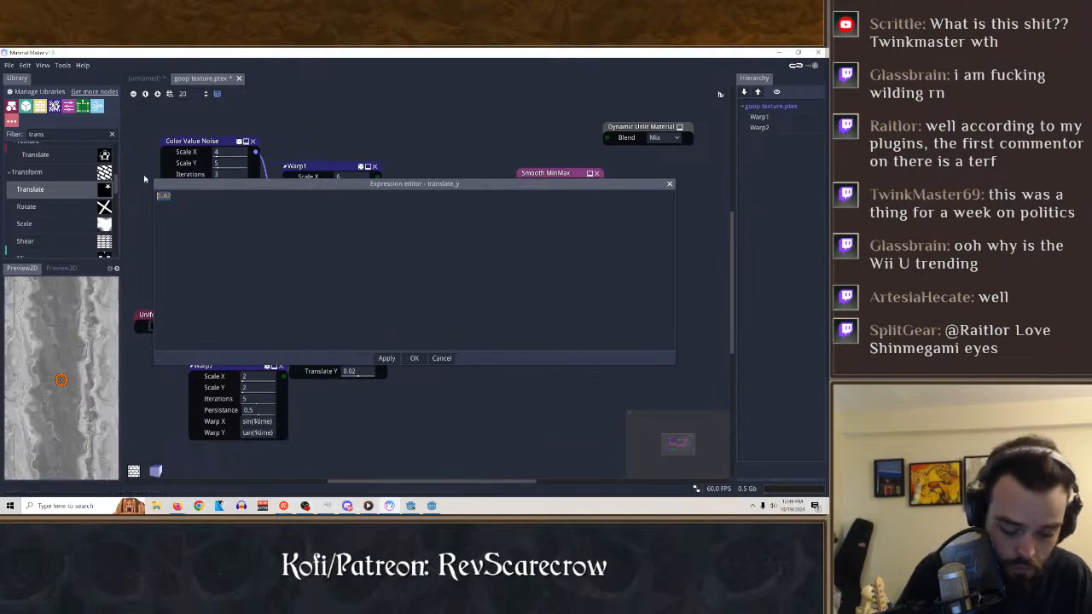
{"action": "type", "text": "st"}
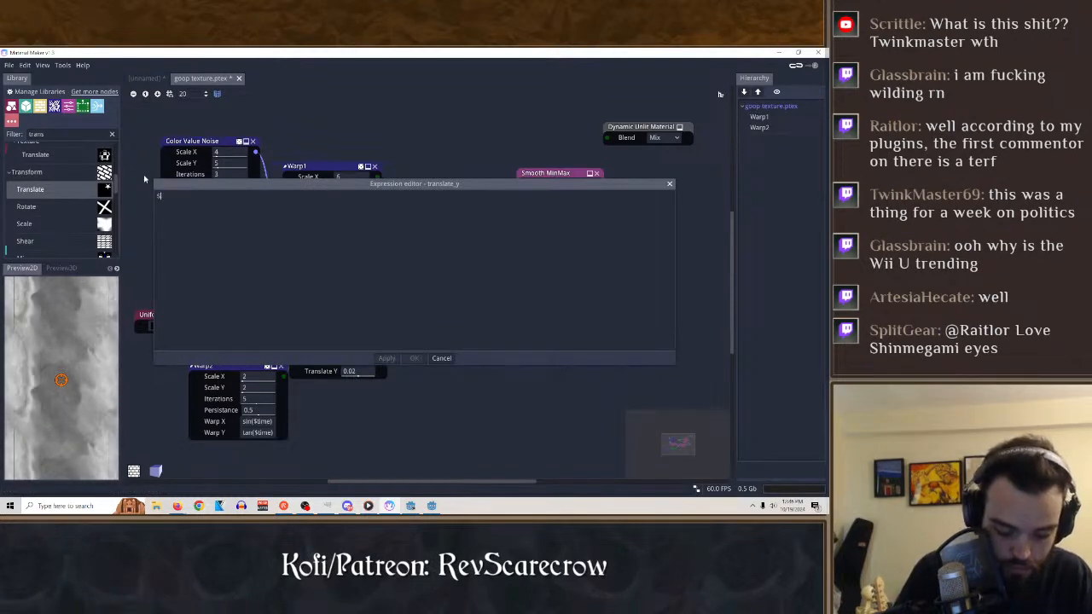
{"action": "type", "text": "ime"}
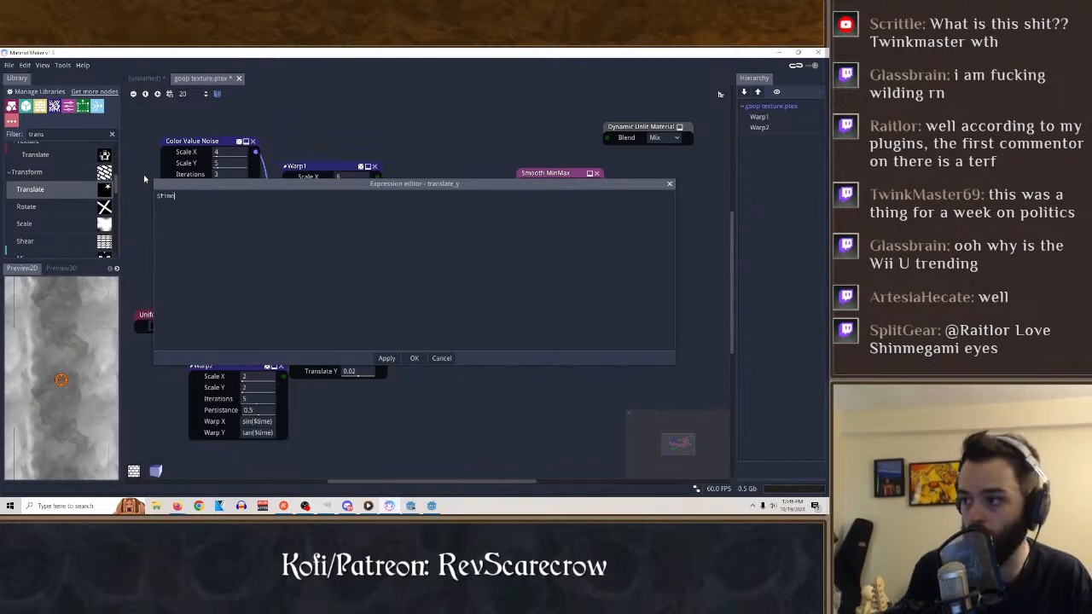
{"action": "type", "text": "*"}
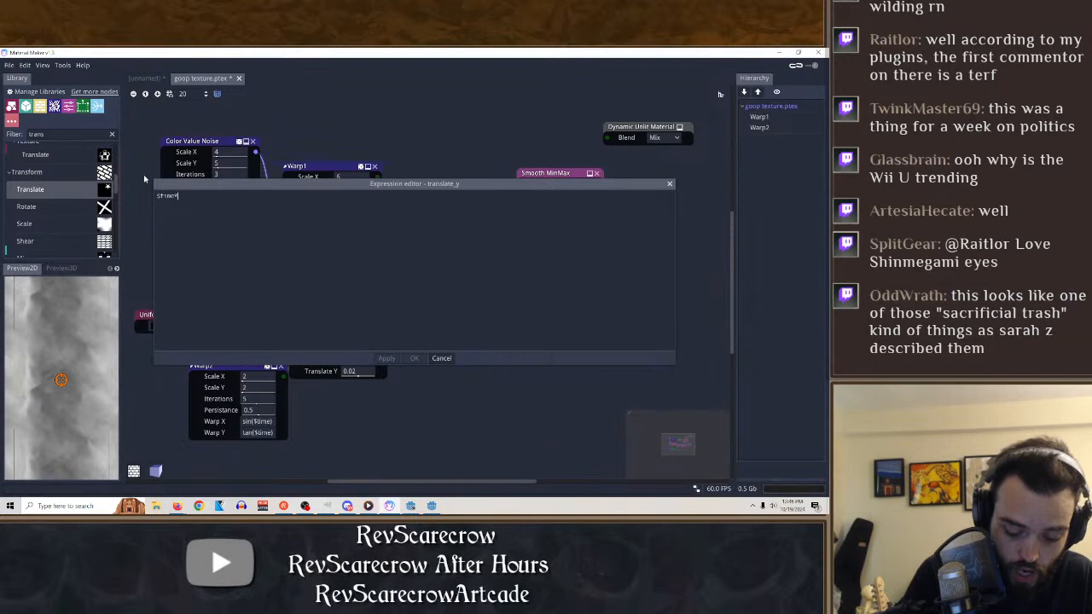
{"action": "type", "text": "01"}
{"action": "key", "text": "BackSpace"}
{"action": "type", "text": ".1"}
{"action": "key", "text": "Return"}
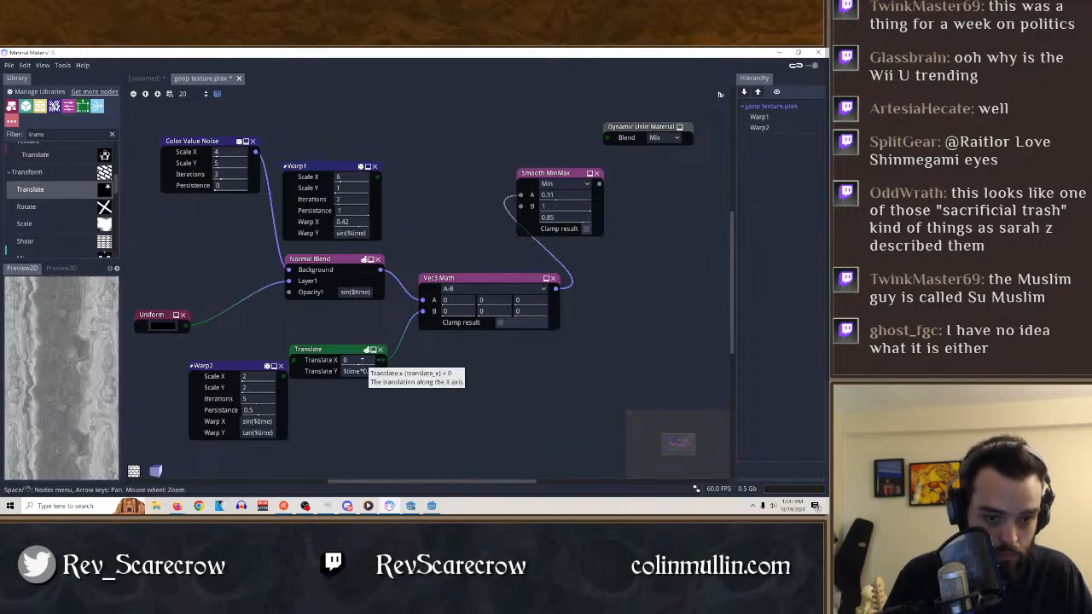
{"action": "right_click", "coordinate": [370, 371]}
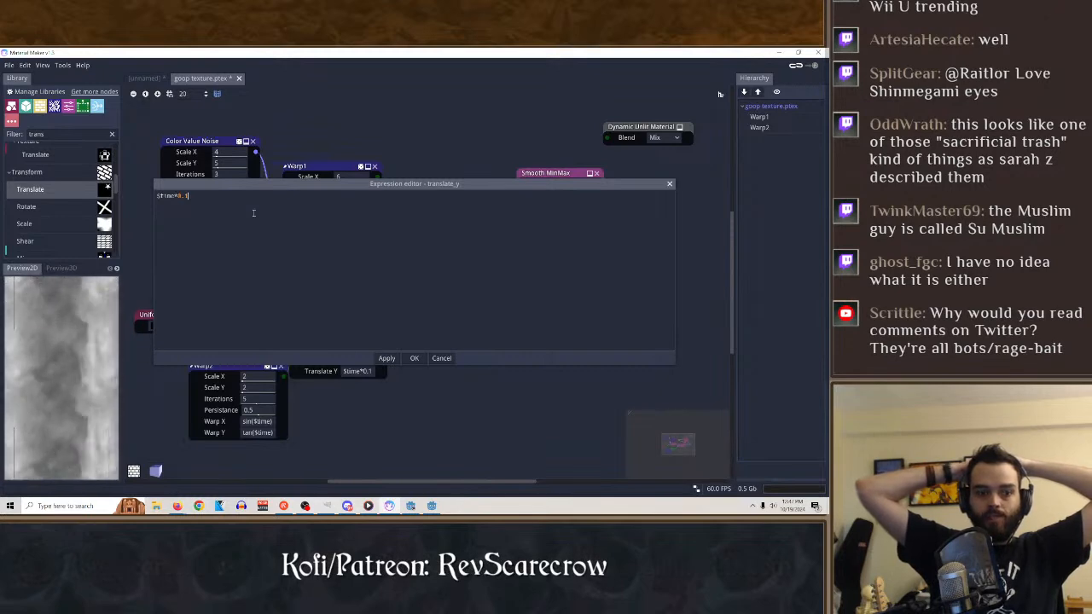
{"action": "left_click", "coordinate": [413, 358]}
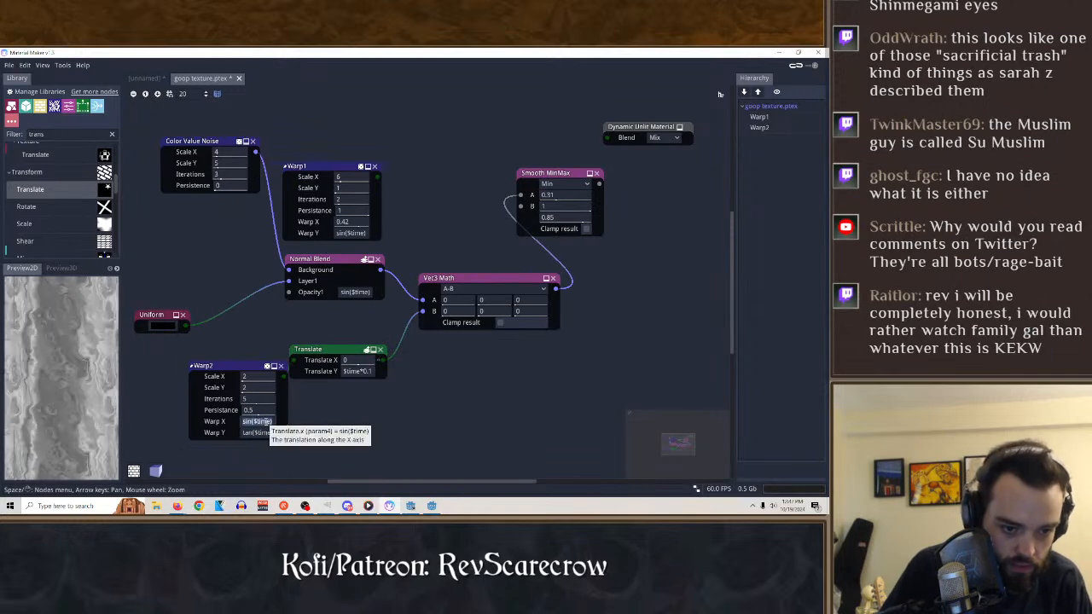
Replace the Warp X expression of the Warp2 node with the constant value 1.
{"action": "double_click", "coordinate": [256, 421]}
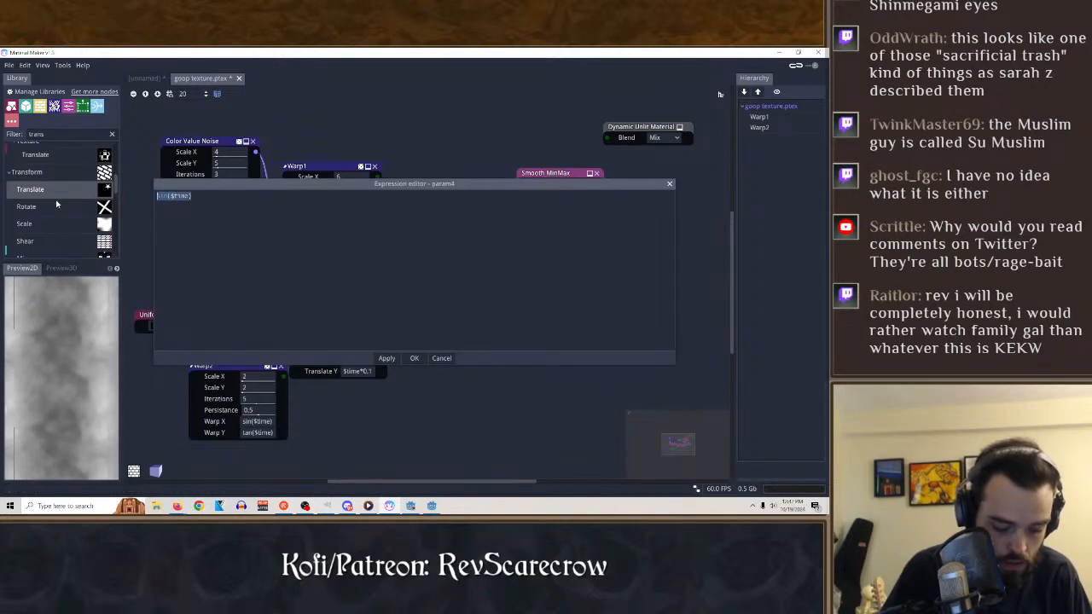
{"action": "key", "text": "BackSpace"}
{"action": "type", "text": "1"}
{"action": "key", "text": "Return"}
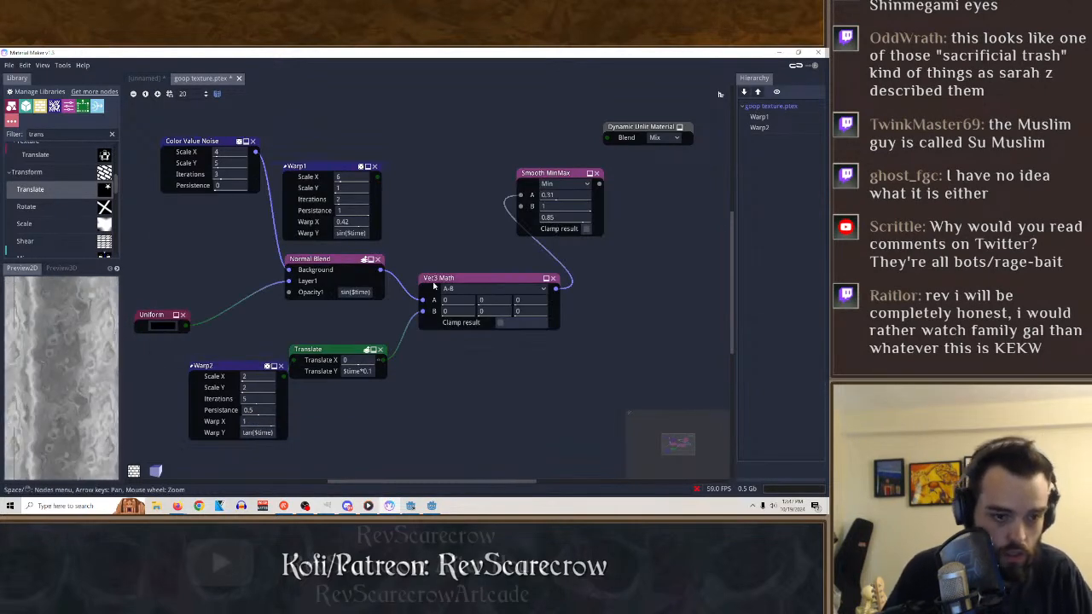
Set the Translate node's Translate Y to the expression sin($time), leaving its Translate X as it is.
{"action": "double_click", "coordinate": [353, 361]}
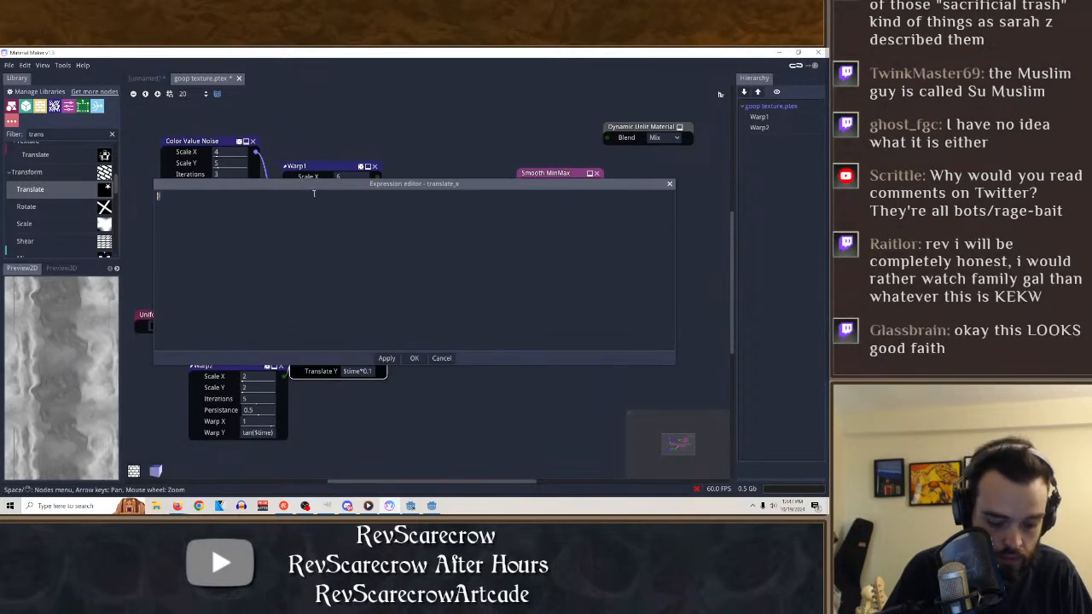
{"action": "left_click", "coordinate": [670, 184]}
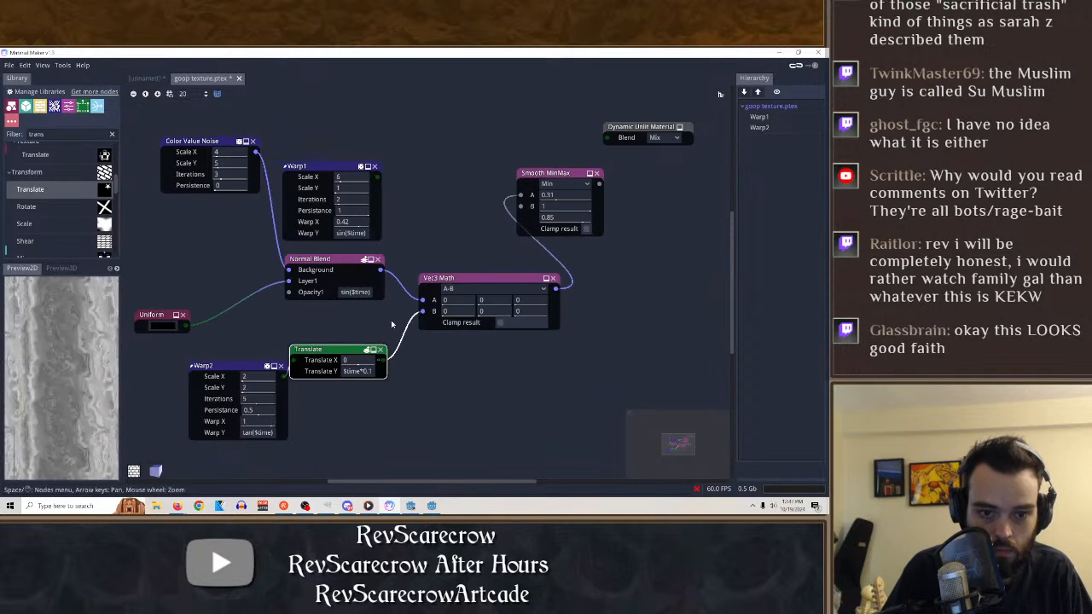
{"action": "double_click", "coordinate": [367, 372]}
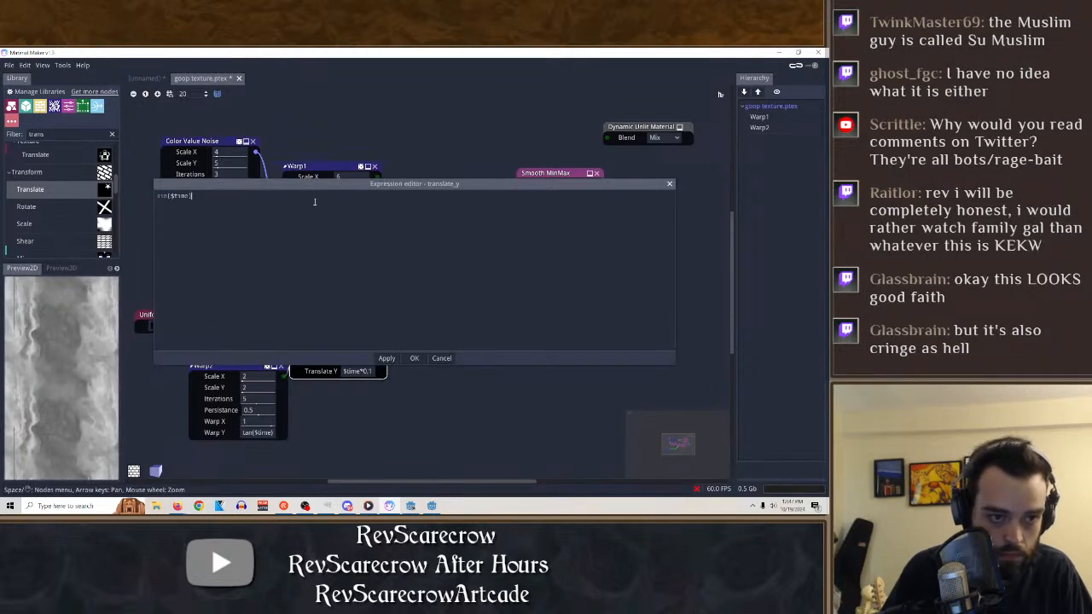
{"action": "left_click", "coordinate": [416, 359]}
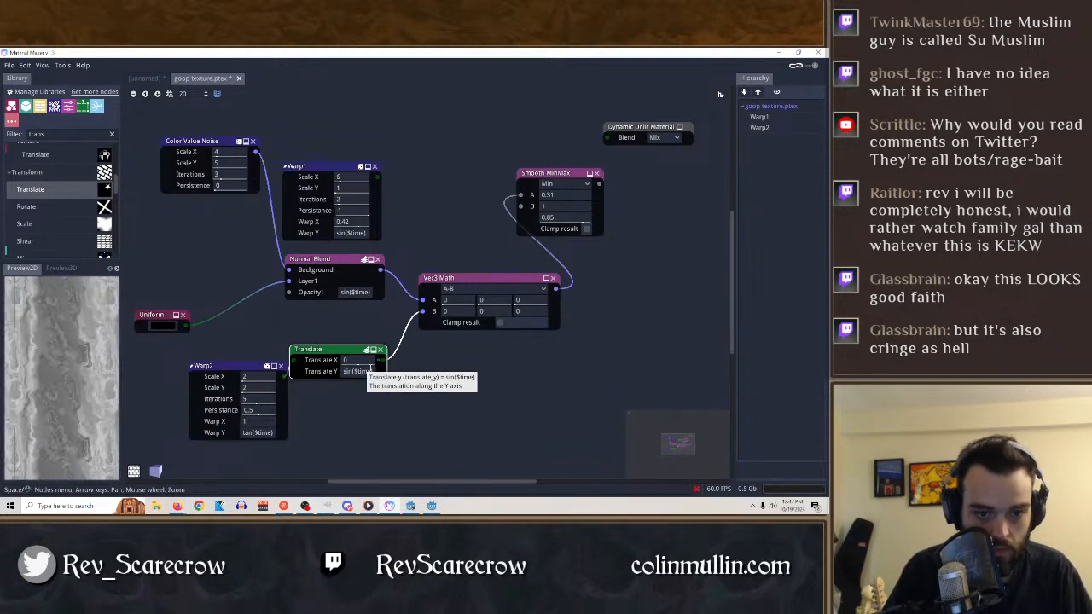
{"action": "right_click", "coordinate": [359, 373]}
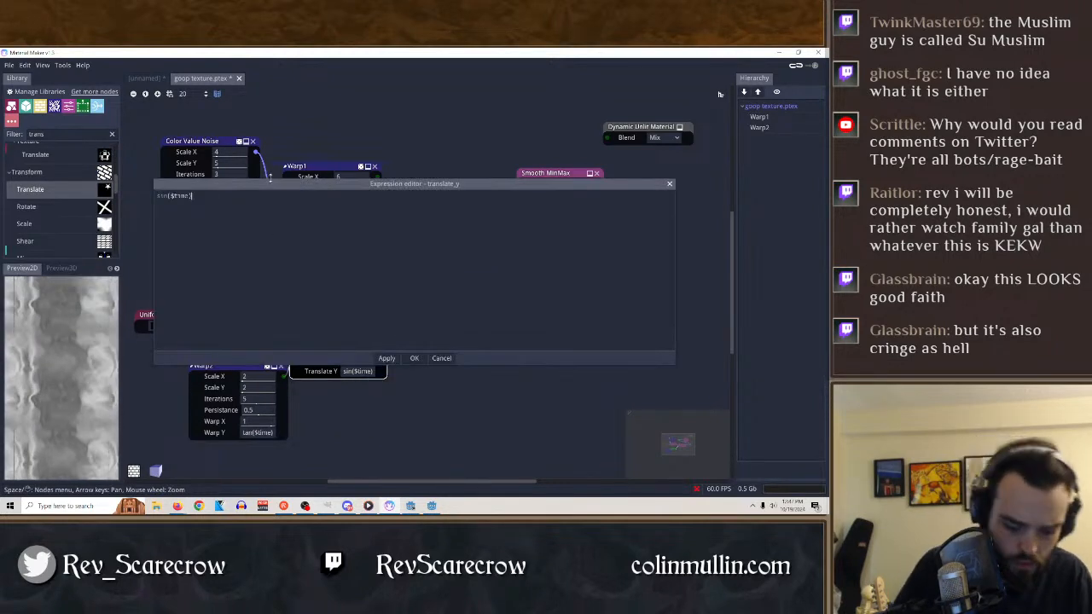
{"action": "key", "text": "Escape"}
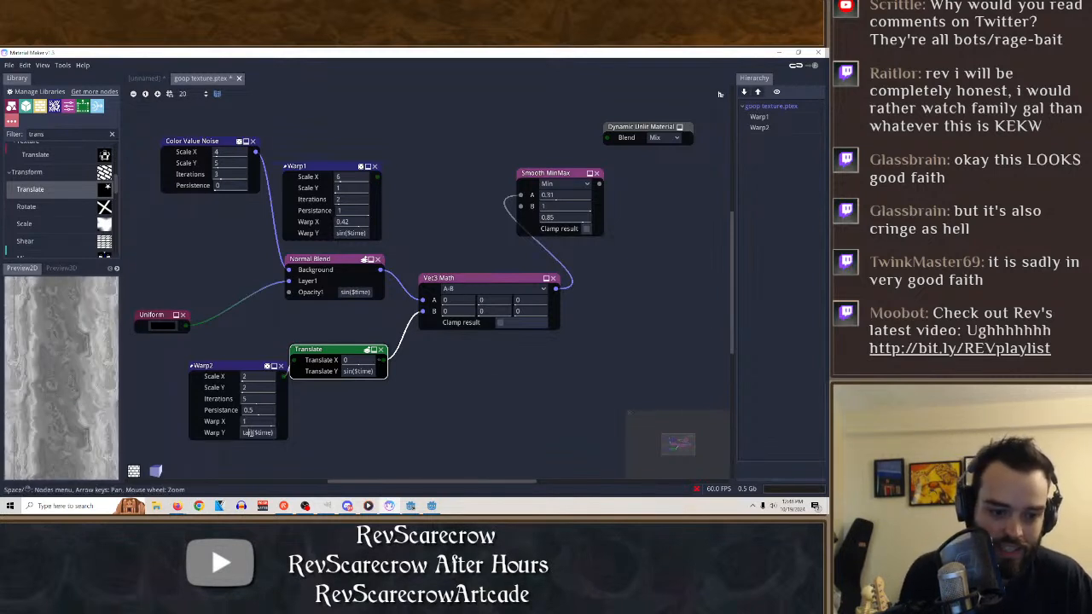
Try the expression $time as Warp2's Warp Y, and select Warp2 to preview it.
{"action": "key", "text": "BackSpace"}
{"action": "key", "text": "BackSpace"}
{"action": "key", "text": "BackSpace"}
{"action": "key", "text": "BackSpace"}
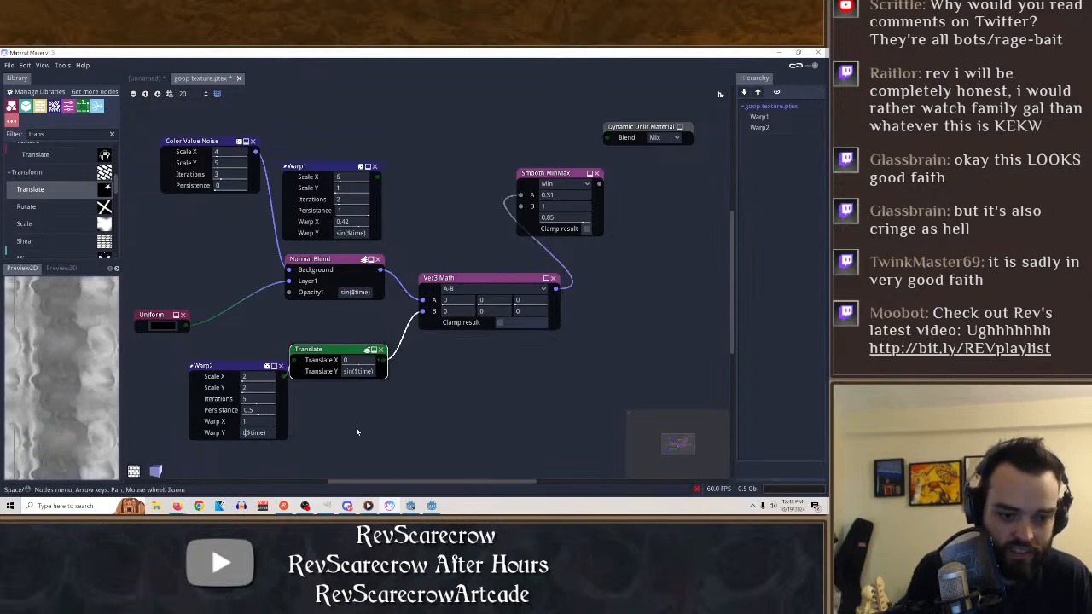
{"action": "key", "text": "Right"}
{"action": "key", "text": "Right"}
{"action": "key", "text": "Right"}
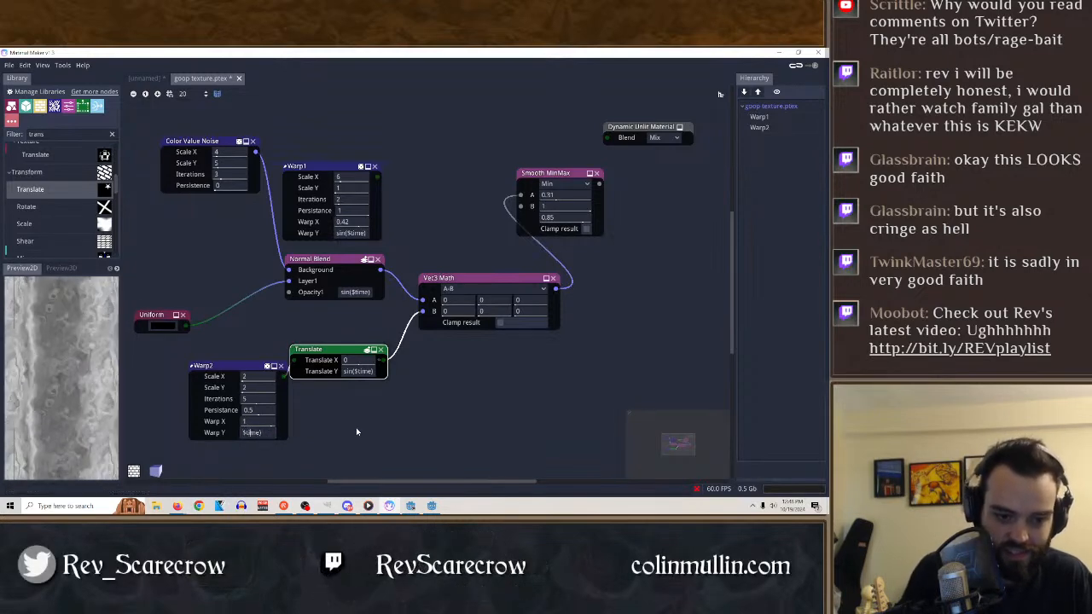
{"action": "left_click", "coordinate": [223, 367]}
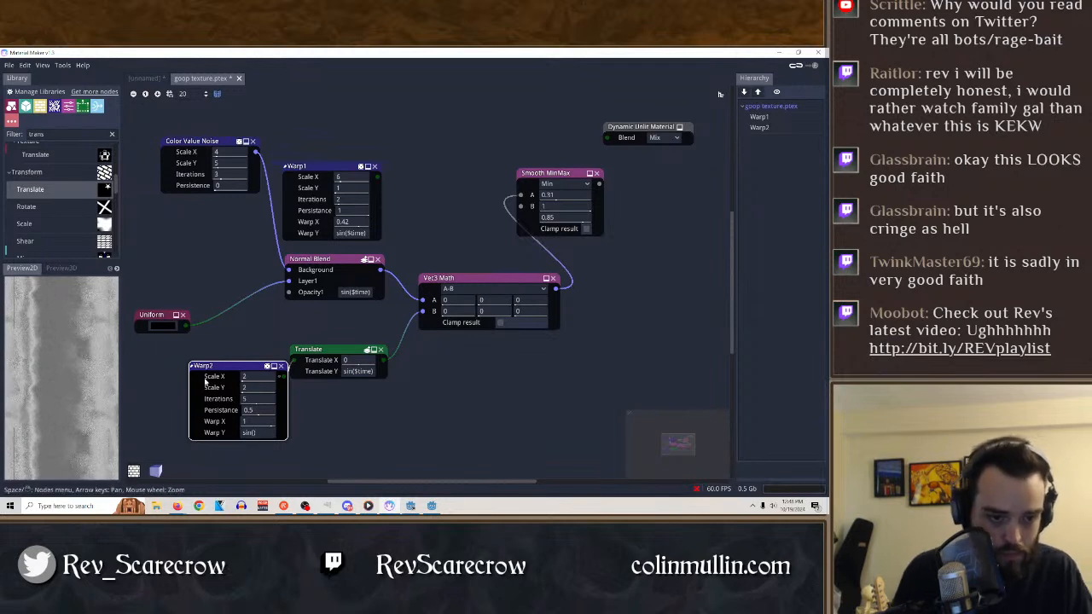
Try the constant value 1 as Warp2's Warp Y.
{"action": "key", "text": "BackSpace"}
{"action": "key", "text": "BackSpace"}
{"action": "key", "text": "BackSpace"}
{"action": "key", "text": "BackSpace"}
{"action": "key", "text": "BackSpace"}
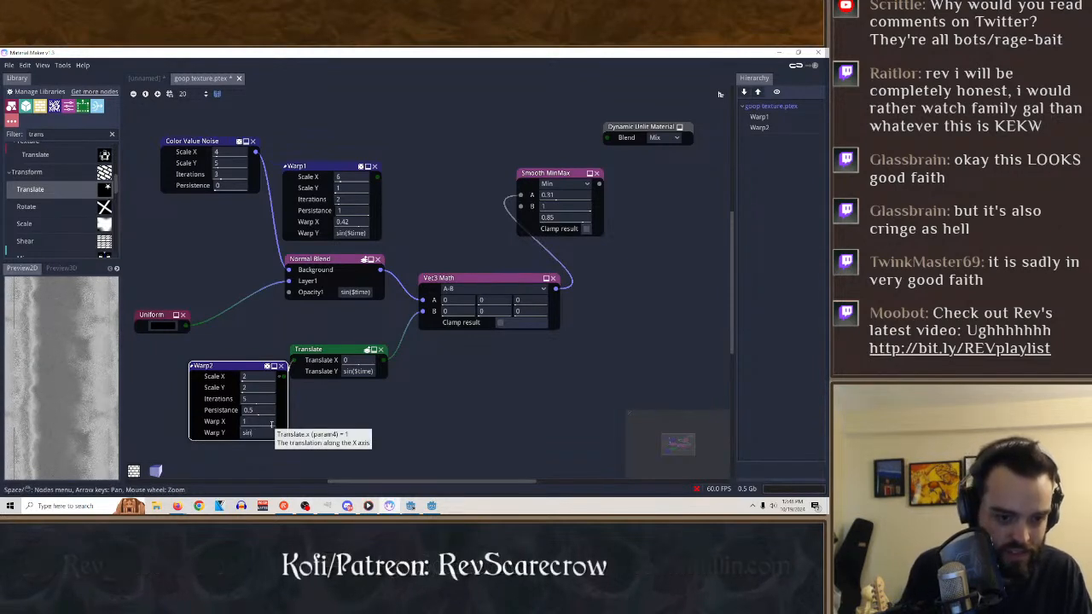
{"action": "type", "text": "1"}
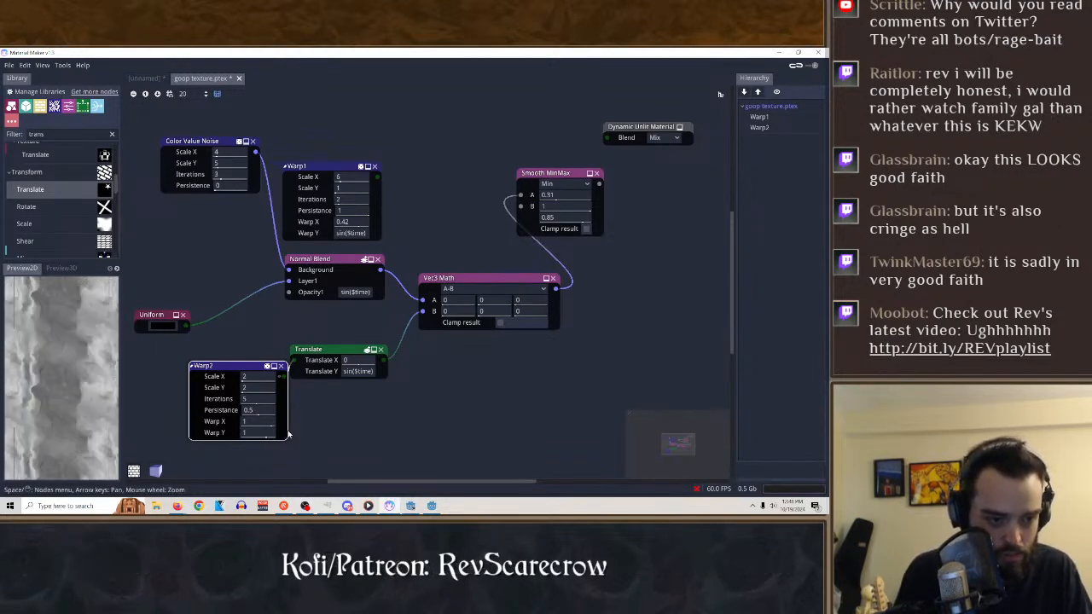
Preview the outputs of the Translate, Vec3 Math, Smooth MinMax and Normal Blend nodes one after another.
{"action": "left_click", "coordinate": [333, 352]}
{"action": "left_click", "coordinate": [469, 283]}
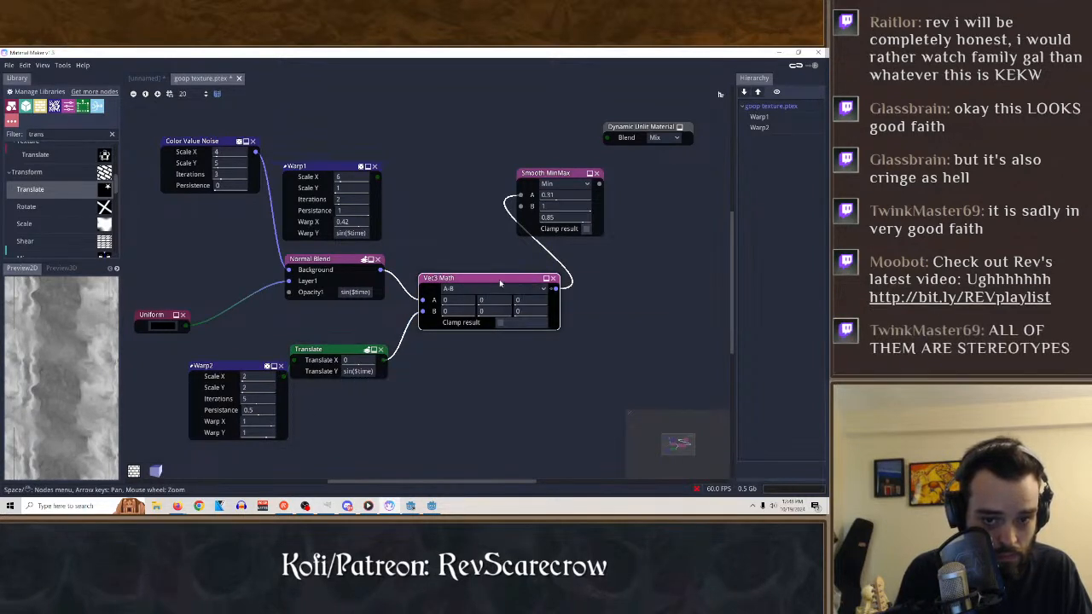
{"action": "left_click", "coordinate": [546, 173]}
{"action": "left_click", "coordinate": [335, 260]}
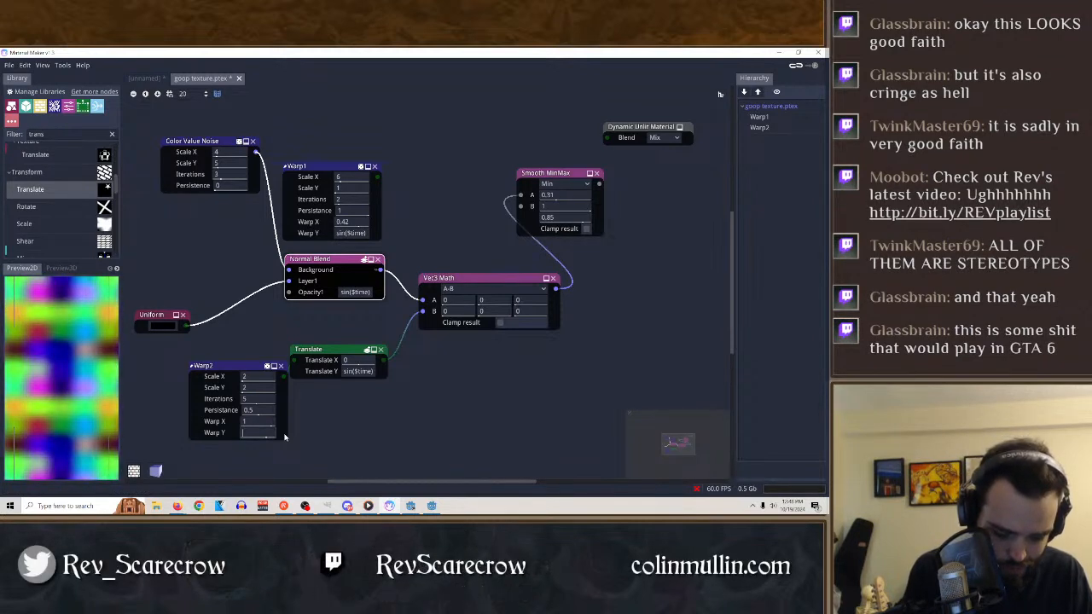
Set Warp2's Warp Y to tan(), move Warp2 farther away from the Translate node, and select Translate.
{"action": "type", "text": "sin("}
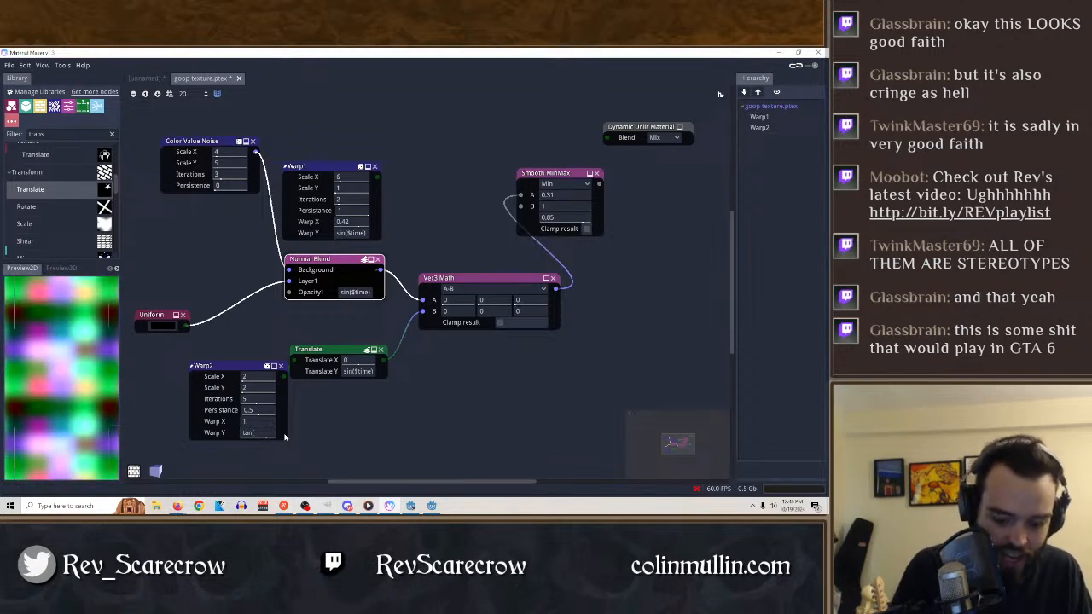
{"action": "type", "text": ")"}
{"action": "left_click_drag", "start_coordinate": [220, 368], "coordinate": [189, 373]}
{"action": "left_click", "coordinate": [335, 351]}
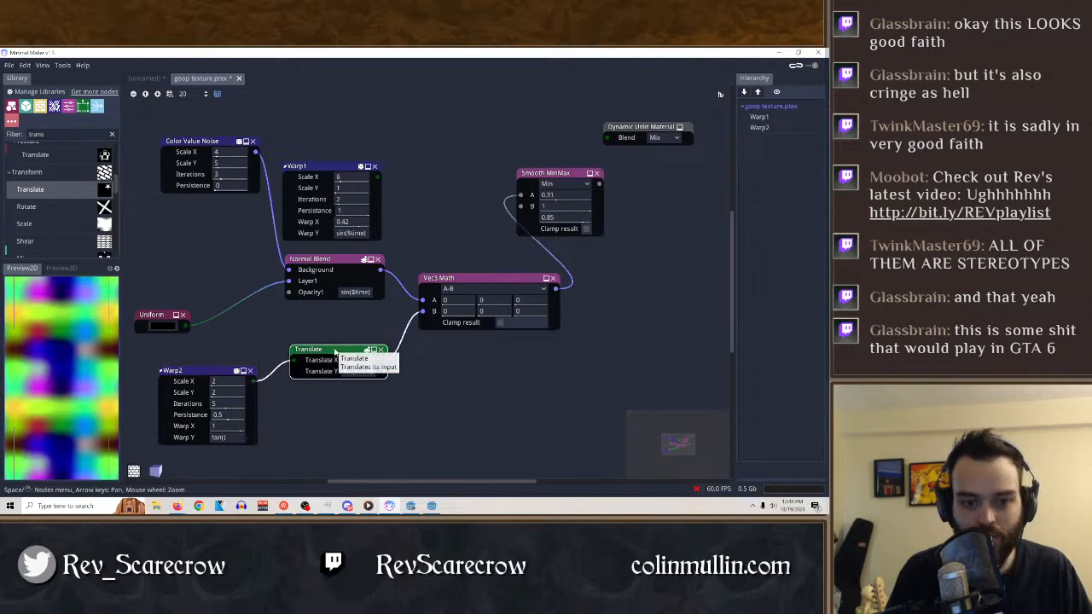
Check the Vec3 Math and Translate outputs, showing and hiding the 2D and 3D previews behind the graph.
{"action": "left_click", "coordinate": [467, 282]}
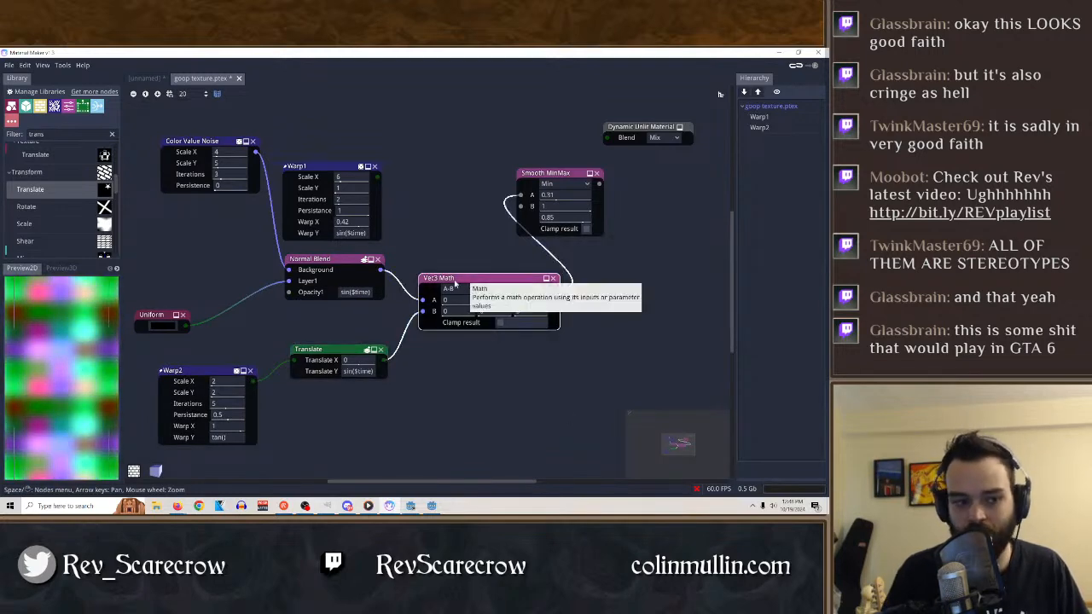
{"action": "left_click", "coordinate": [326, 351]}
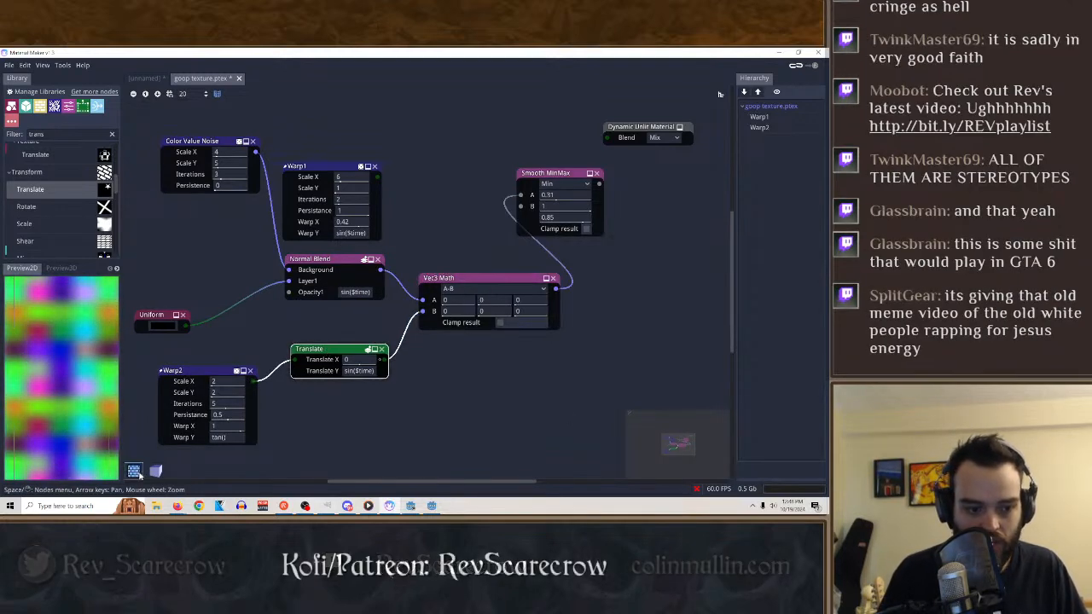
{"action": "left_click", "coordinate": [134, 472]}
{"action": "left_click", "coordinate": [135, 472]}
{"action": "left_click", "coordinate": [156, 471]}
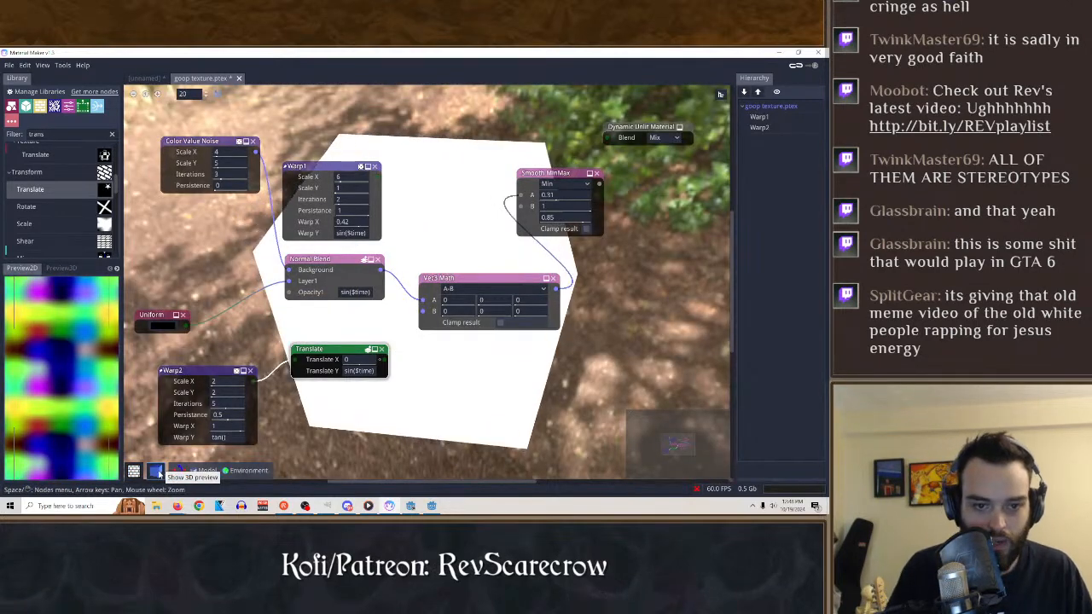
{"action": "left_click", "coordinate": [156, 471]}
Set Warp2's Warp Y expression to tan($time).
{"action": "left_click", "coordinate": [199, 380]}
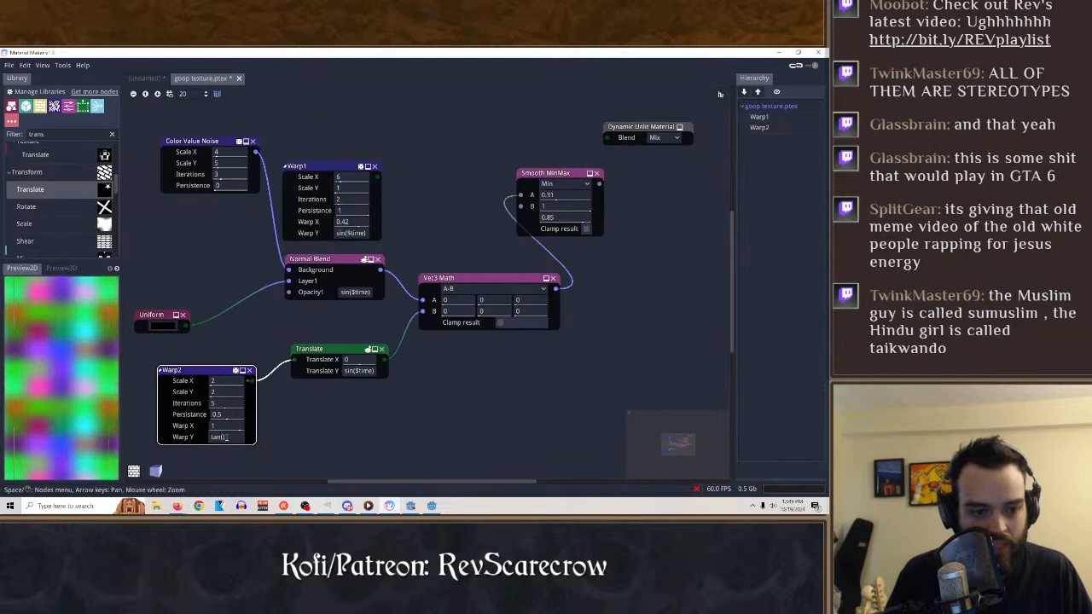
{"action": "right_click", "coordinate": [224, 437]}
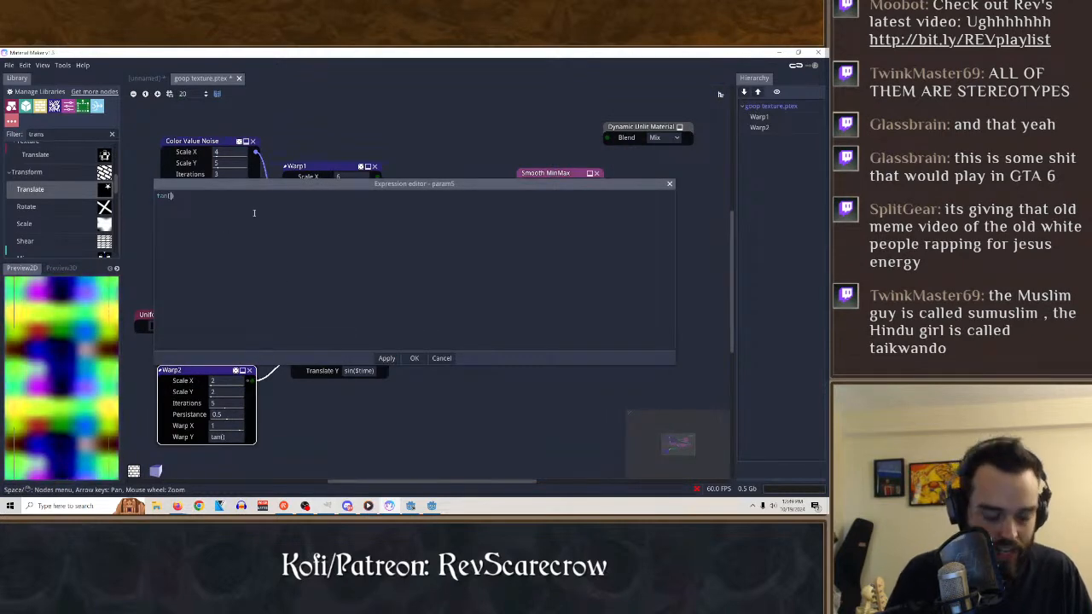
{"action": "type", "text": "$time"}
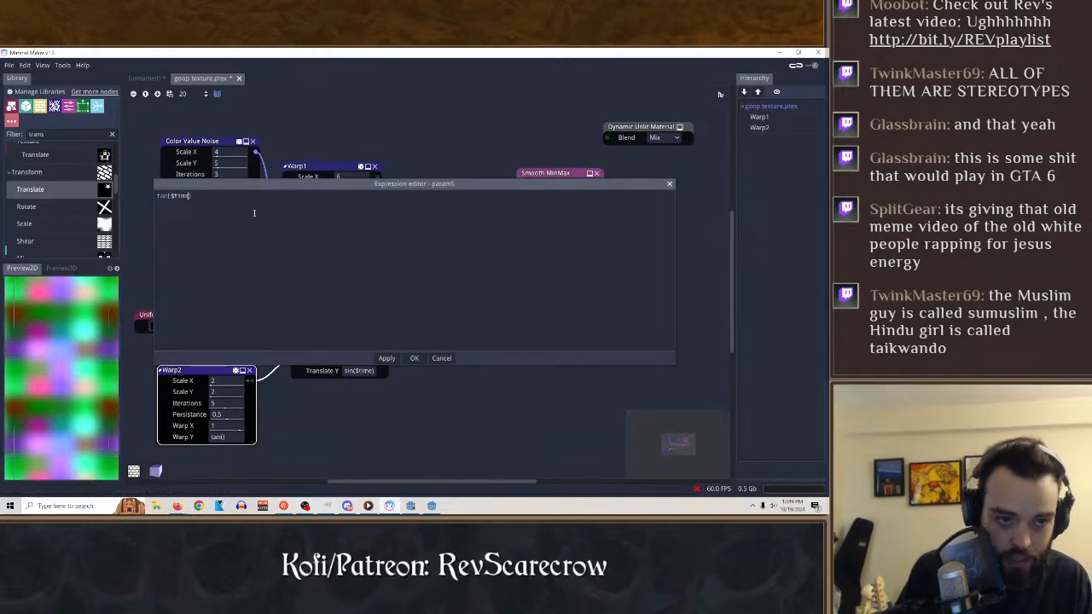
{"action": "key", "text": "ctrl+Return"}
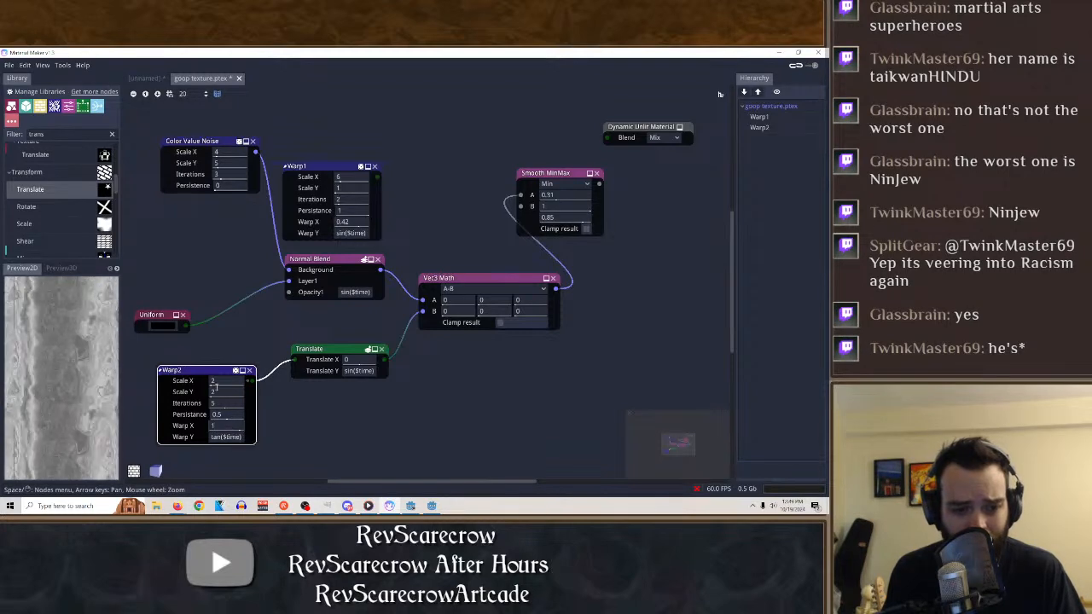
Try multiplying Warp2's Warp Y expression by 3, as tan($time)*3.
{"action": "double_click", "coordinate": [226, 436]}
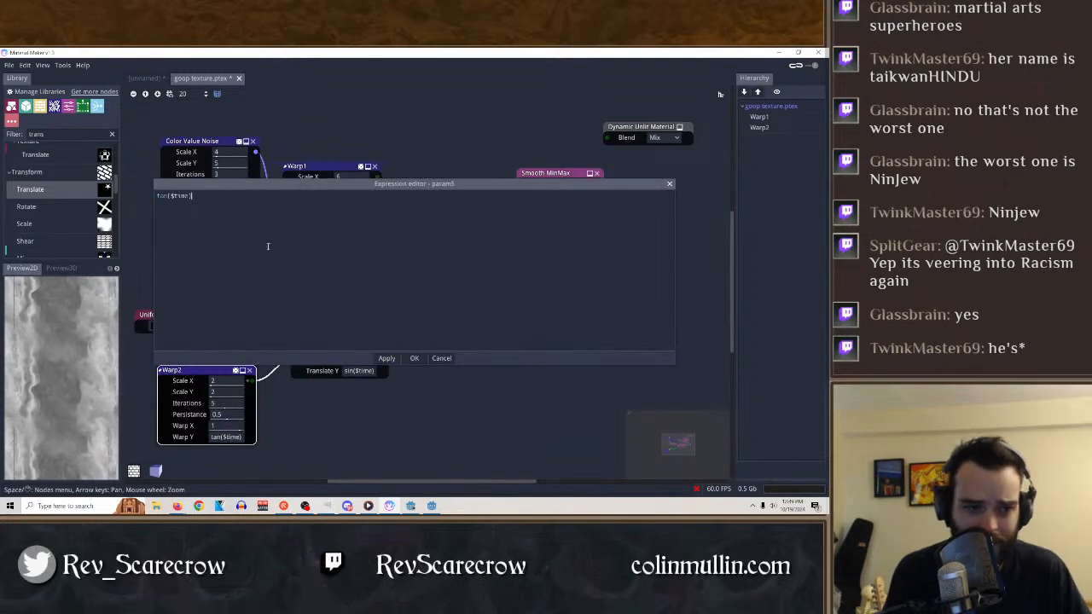
{"action": "type", "text": "*"}
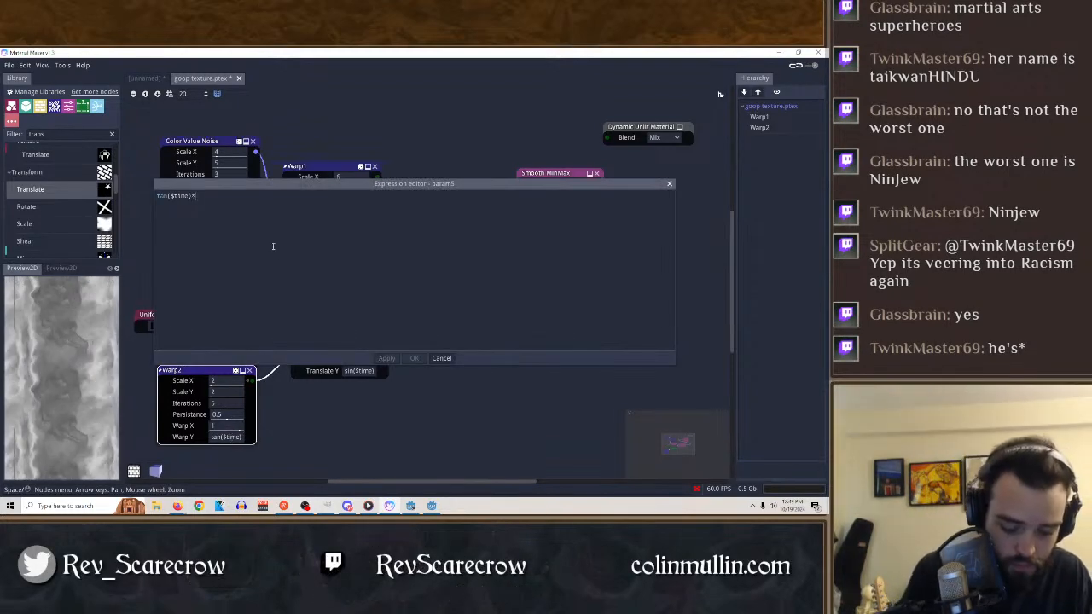
{"action": "type", "text": "3"}
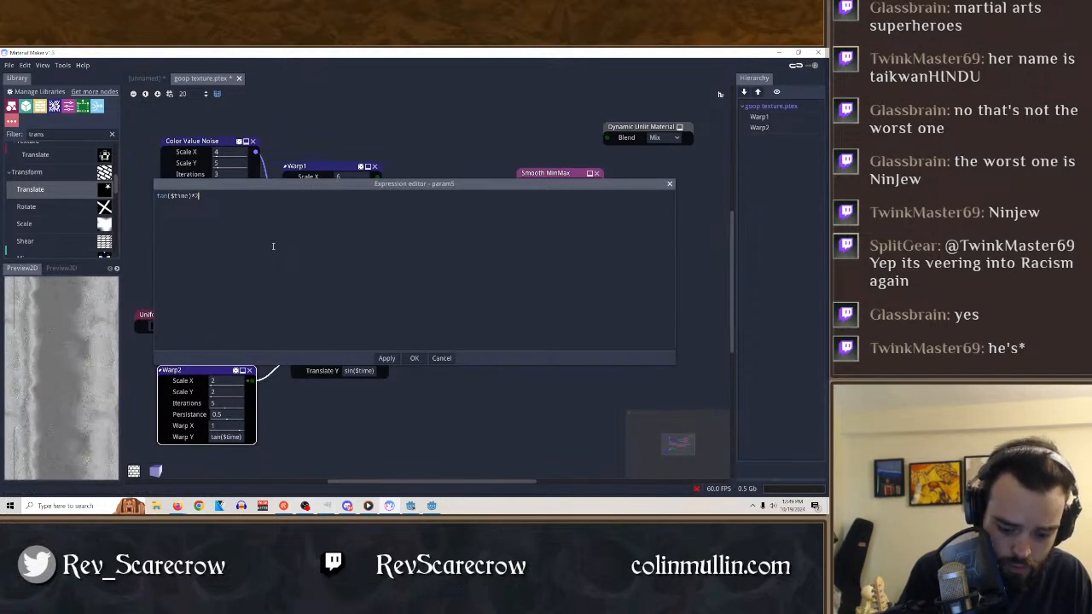
{"action": "left_click", "coordinate": [384, 359]}
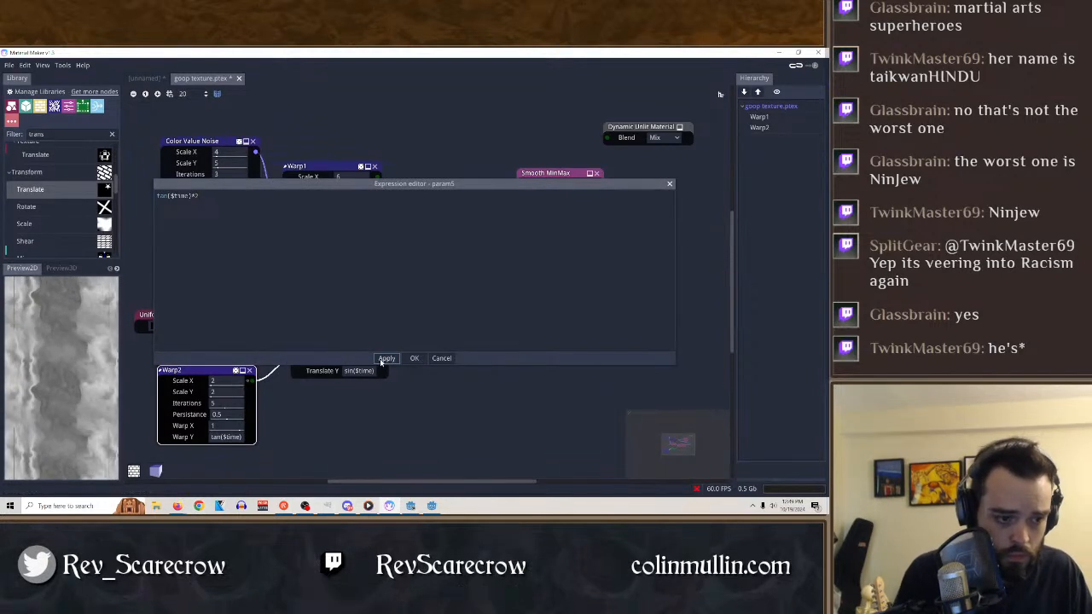
Change Warp2's Warp Y expression to (tan($time))/3.
{"action": "left_click", "coordinate": [284, 193]}
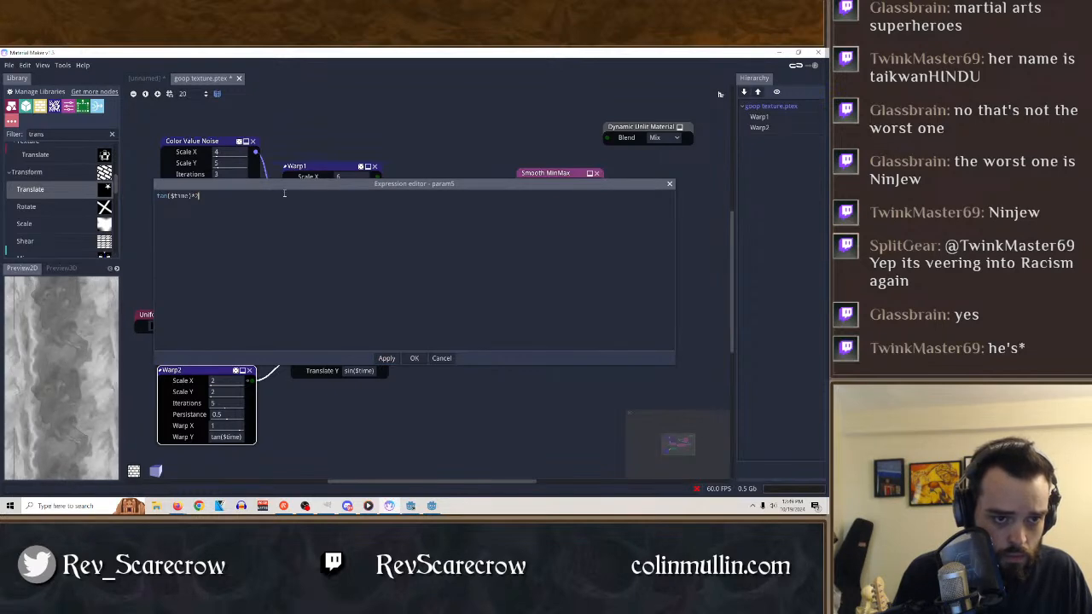
{"action": "key", "text": "BackSpace"}
{"action": "key", "text": "BackSpace"}
{"action": "type", "text": "/"}
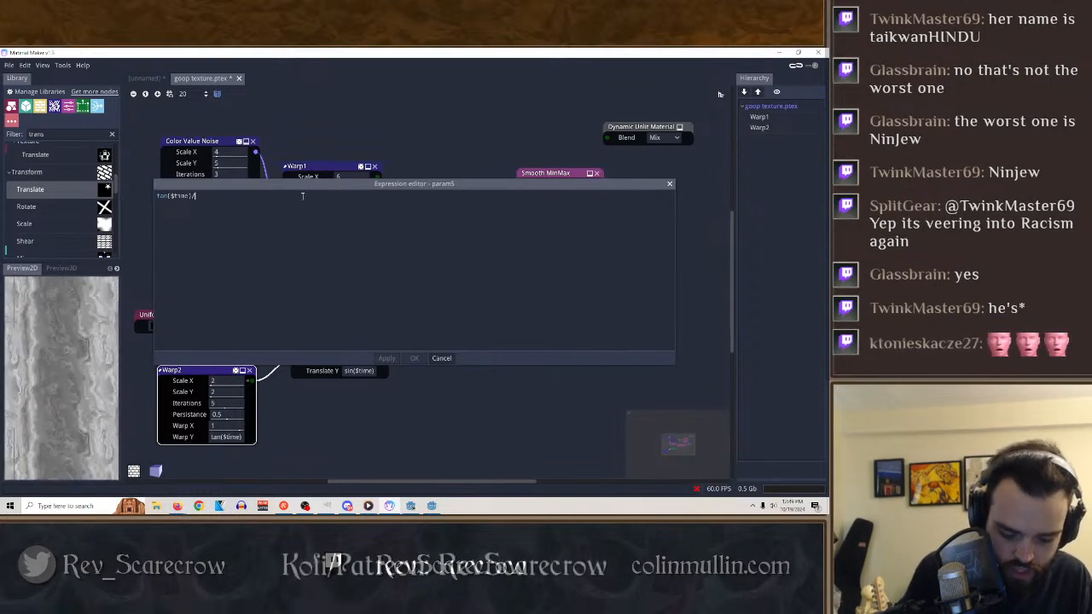
{"action": "type", "text": "3("}
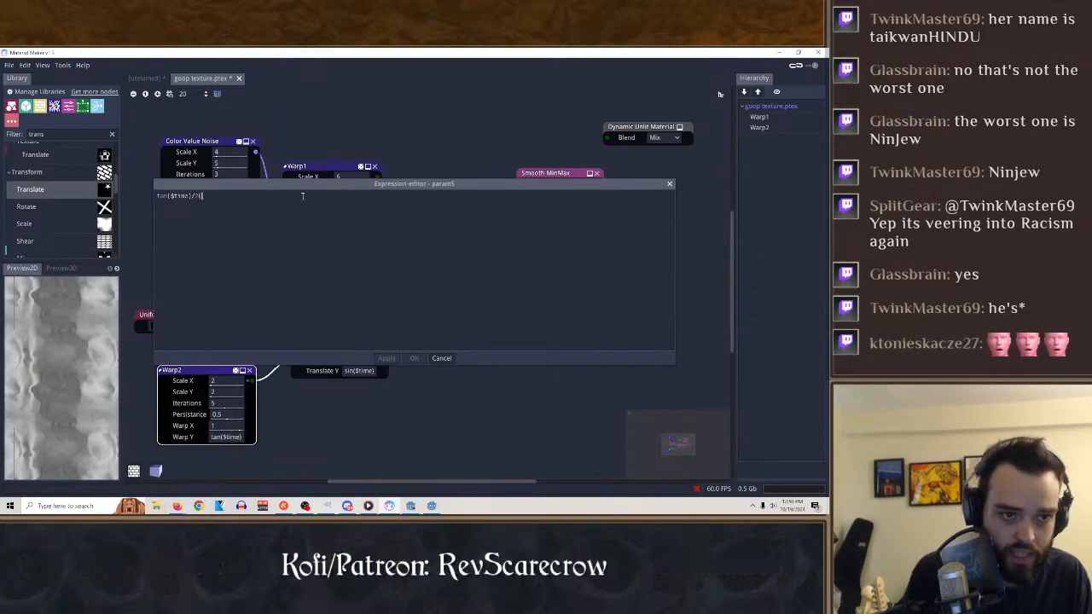
{"action": "key", "text": "BackSpace"}
{"action": "type", "text": "(tan"}
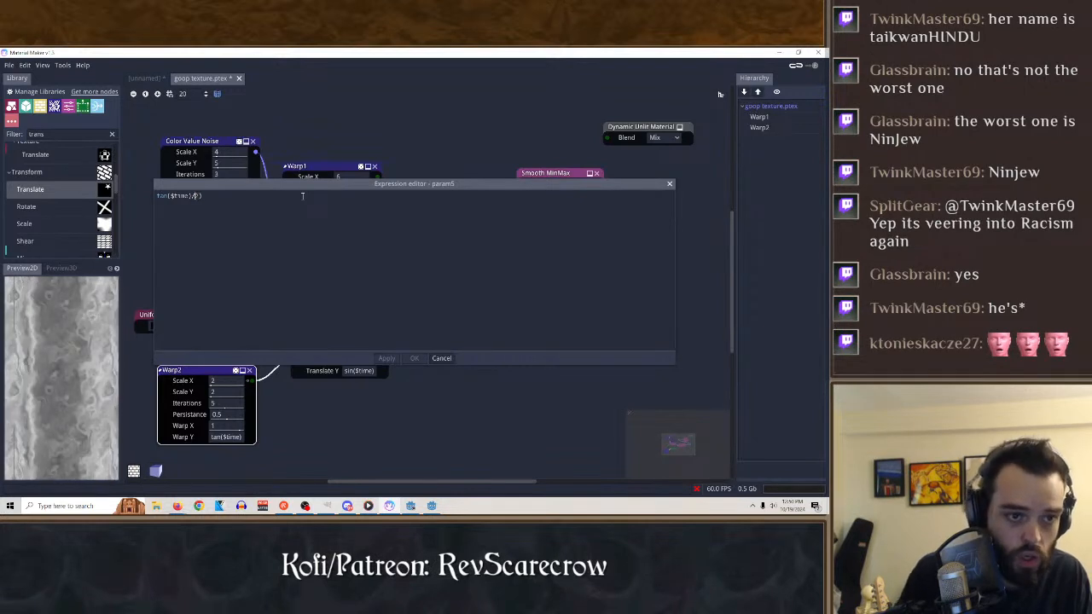
{"action": "type", "text": "("}
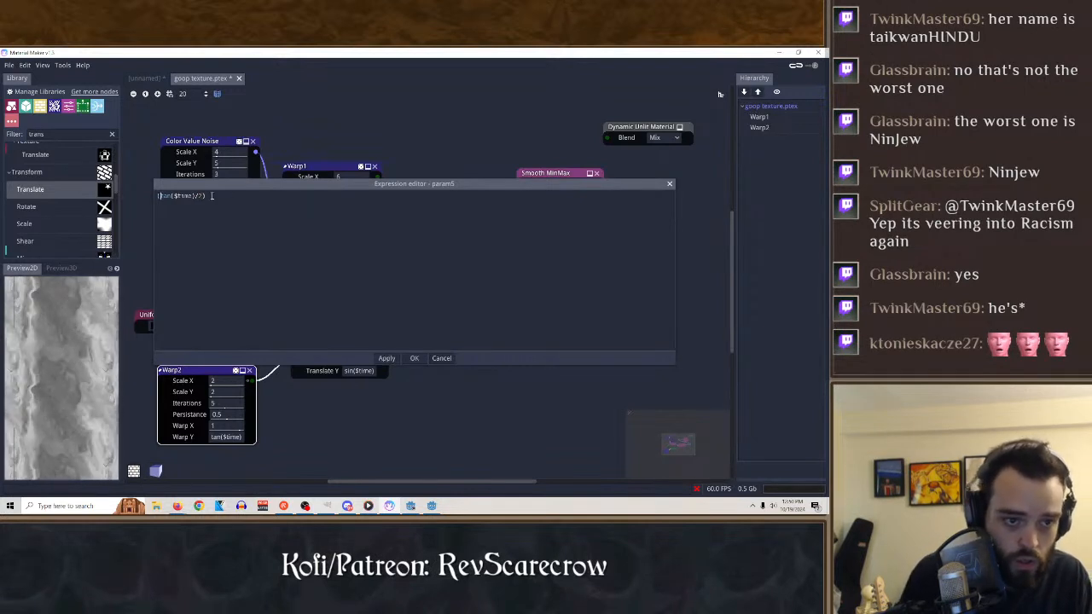
{"action": "left_click", "coordinate": [203, 196]}
{"action": "key", "text": "BackSpace"}
{"action": "key", "text": "BackSpace"}
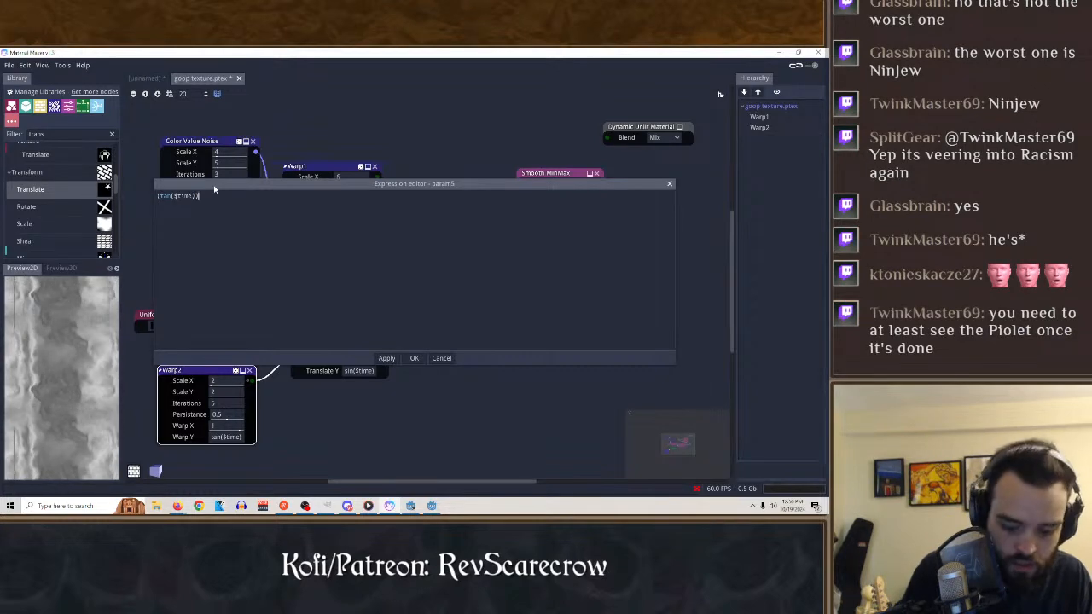
{"action": "type", "text": "/3"}
{"action": "key", "text": "Return"}
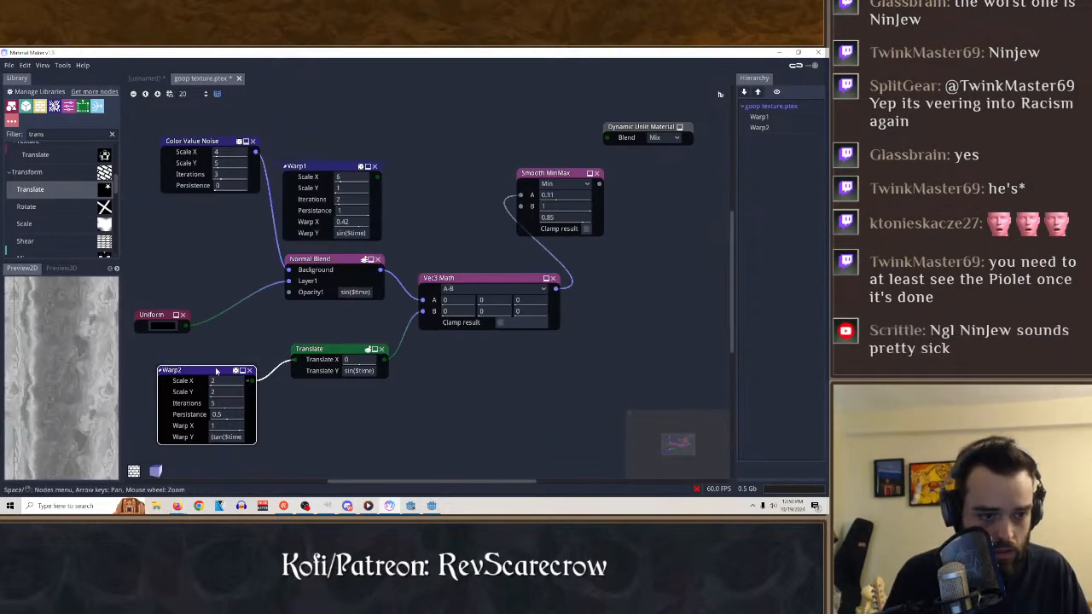
Preview the Translate, Vec3 Math, Smooth MinMax and Normal Blend nodes in turn to inspect the effect of the new warp expression.
{"action": "left_click", "coordinate": [333, 354]}
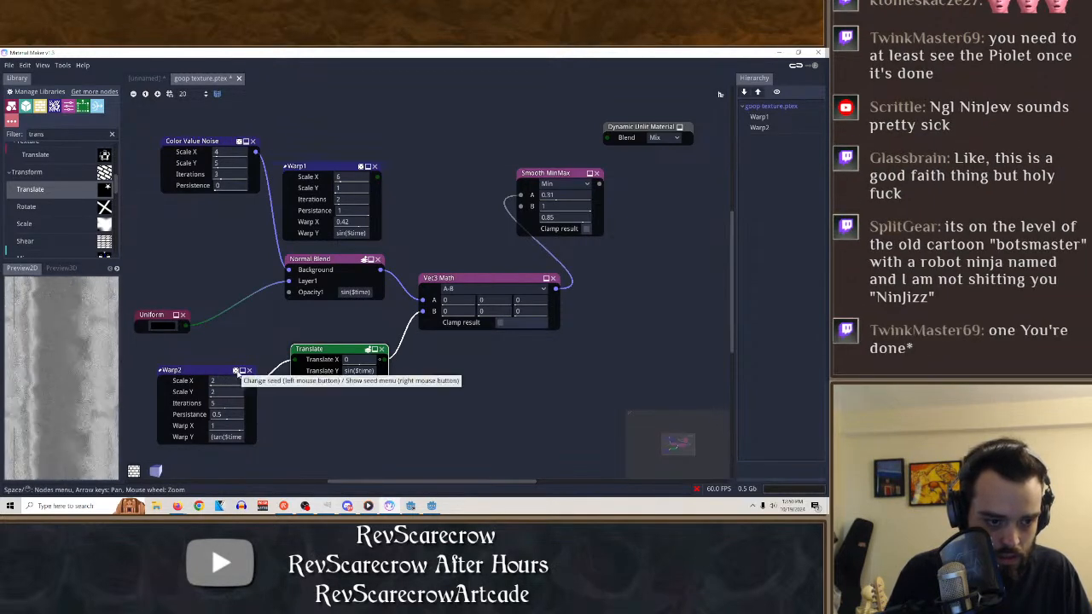
{"action": "left_click", "coordinate": [439, 279]}
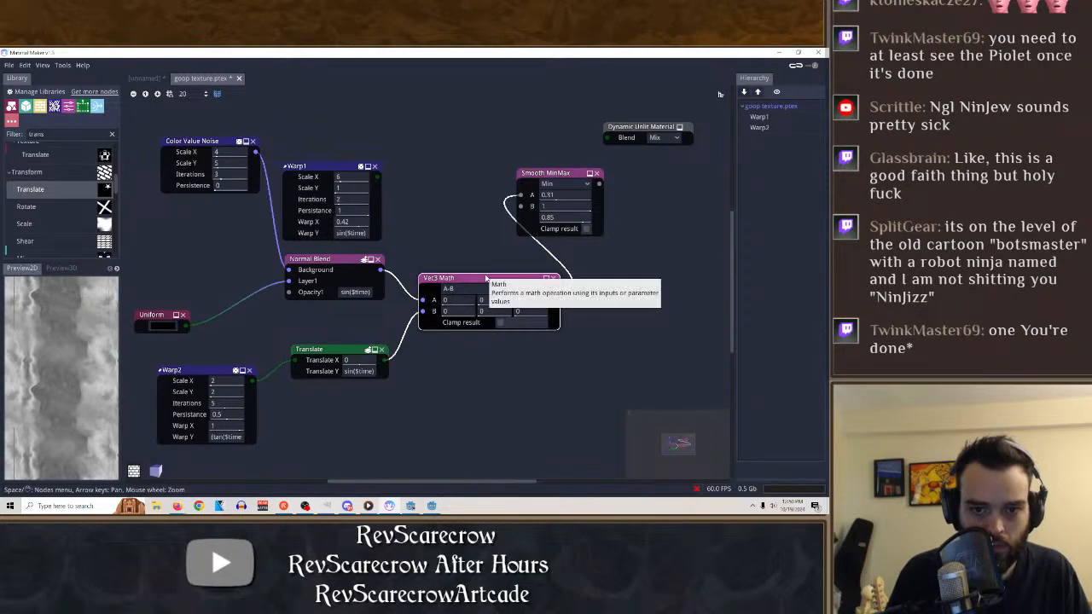
{"action": "left_click", "coordinate": [547, 172]}
{"action": "left_click", "coordinate": [329, 259]}
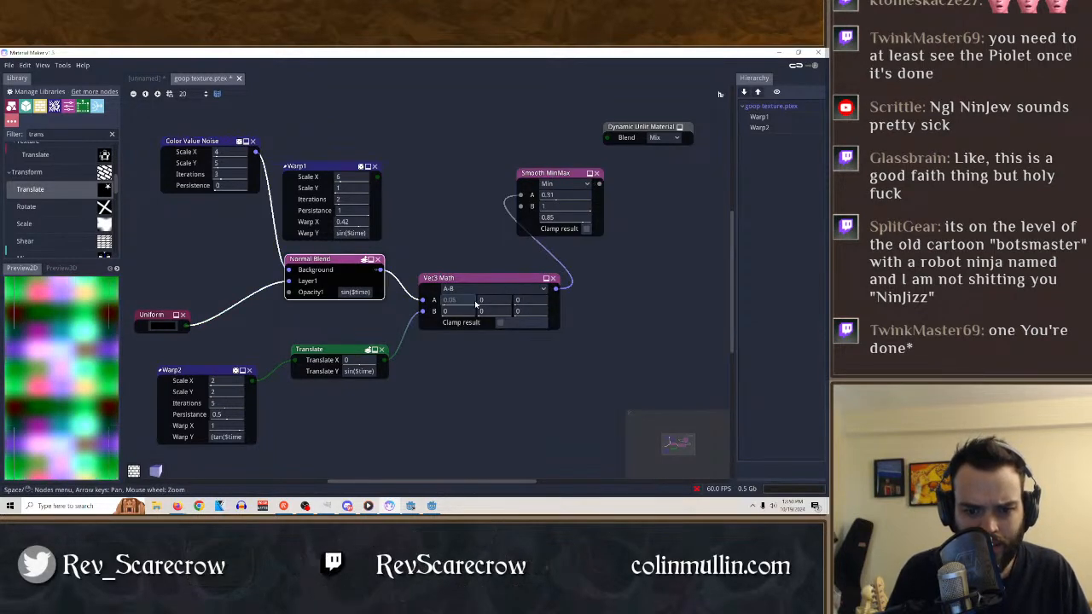
Set the first component of Vec3 Math's A value to -0.19 and select the node to preview it.
{"action": "left_click_drag", "start_coordinate": [472, 302], "coordinate": [448, 300]}
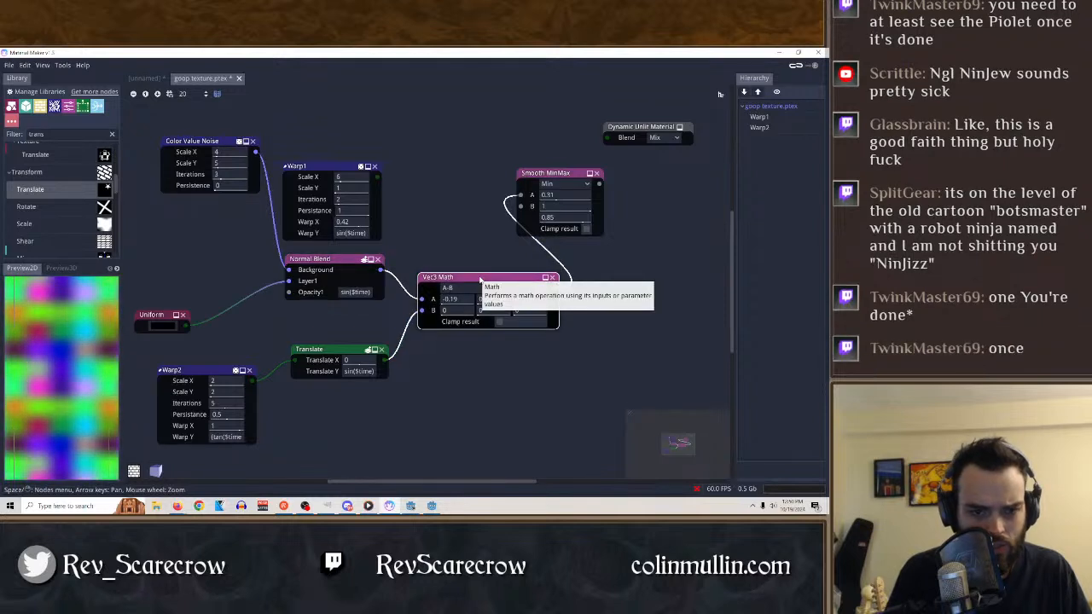
{"action": "left_click", "coordinate": [482, 280]}
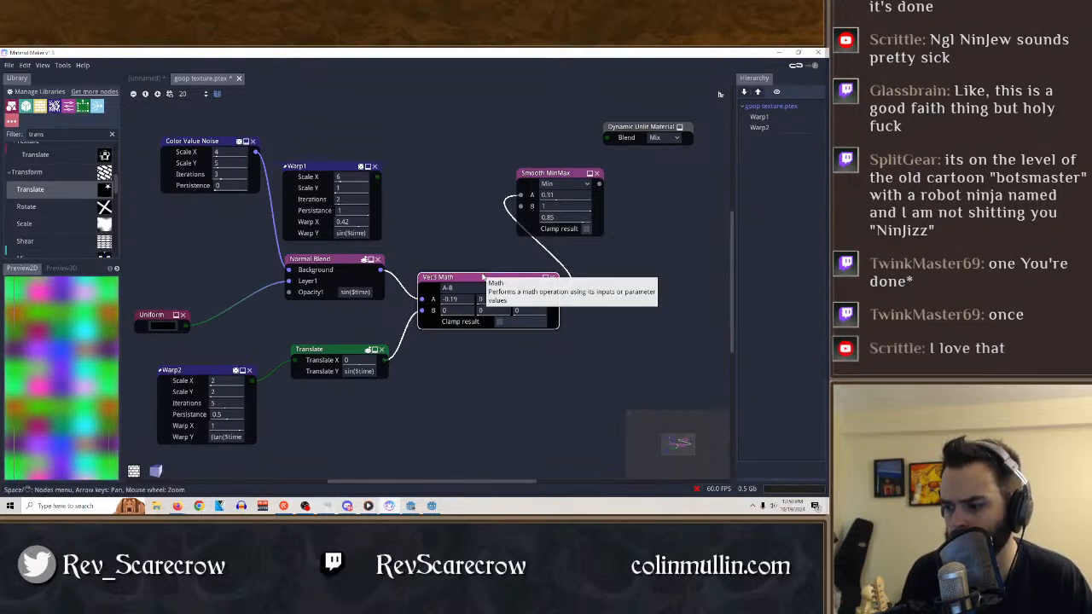
Compare the 2D previews of the Translate, Warp2, Vec3 Math and Smooth MinMax nodes.
{"action": "left_click", "coordinate": [339, 351]}
{"action": "left_click", "coordinate": [197, 373]}
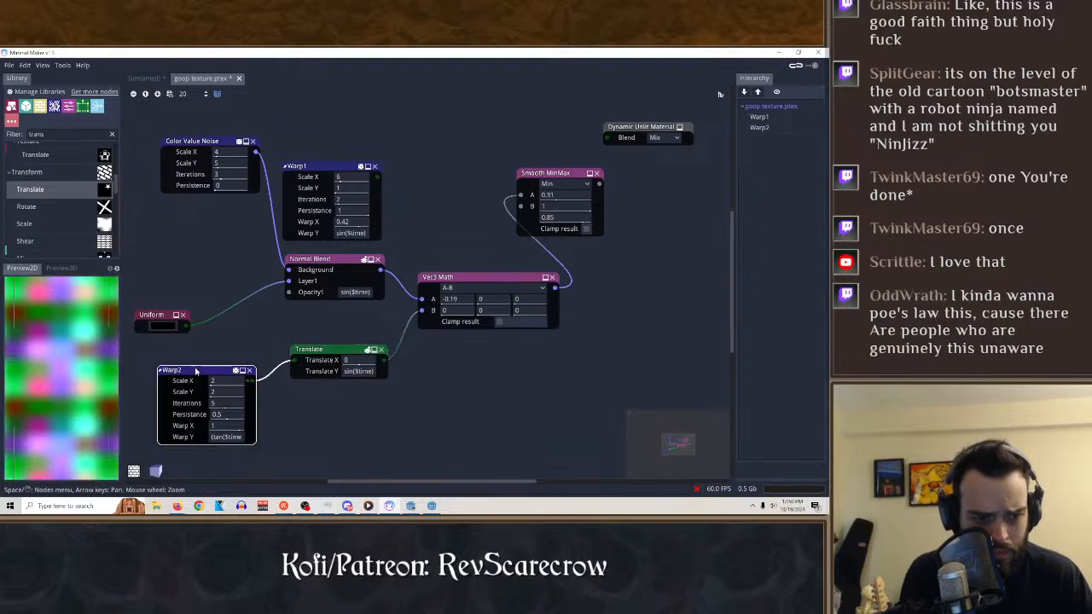
{"action": "left_click", "coordinate": [28, 269]}
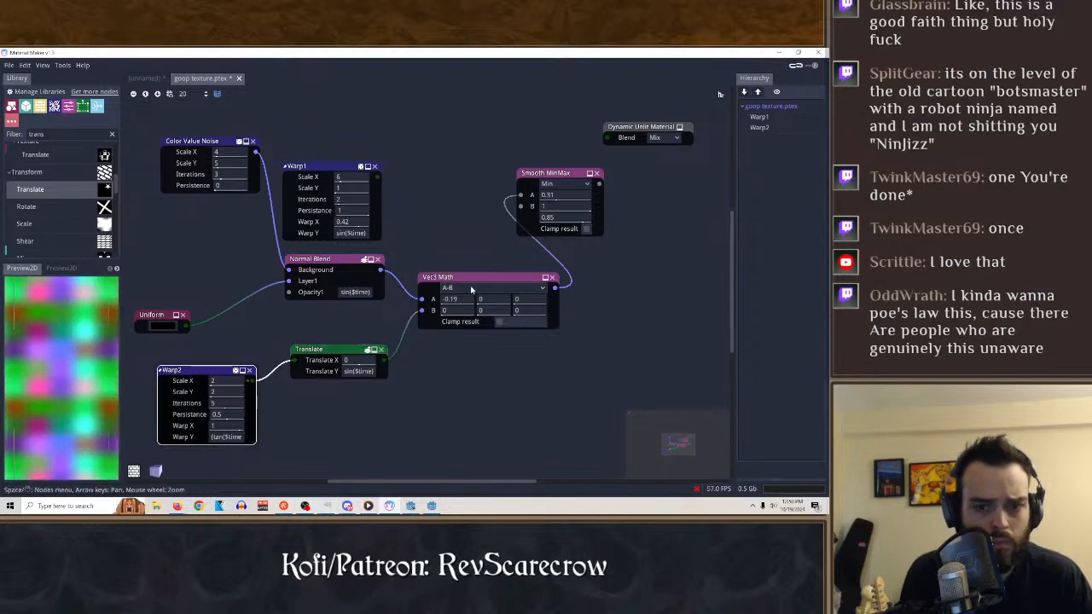
{"action": "left_click", "coordinate": [461, 278]}
{"action": "left_click", "coordinate": [555, 175]}
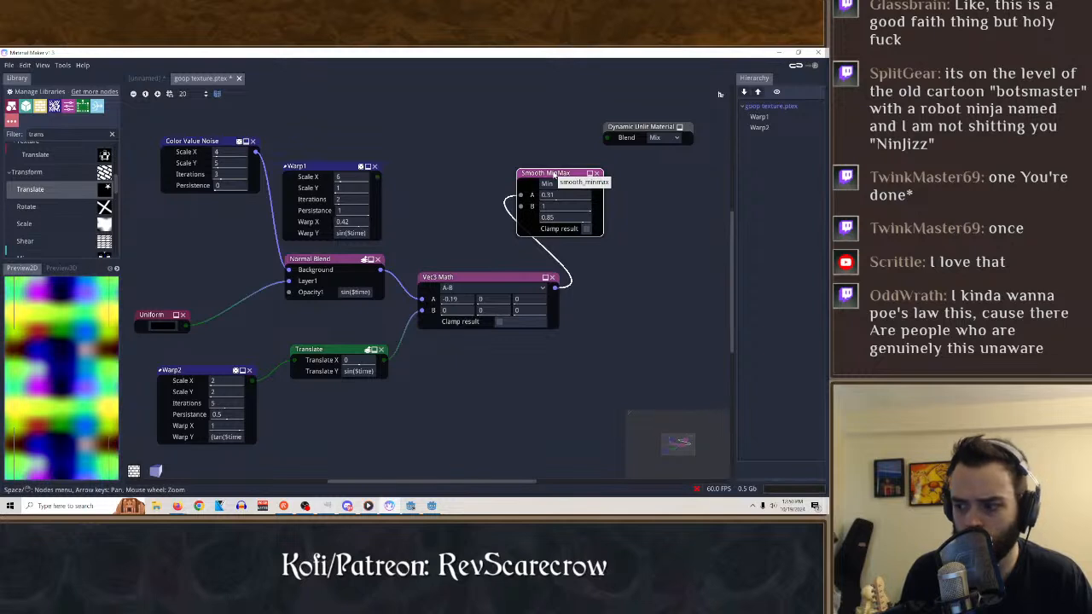
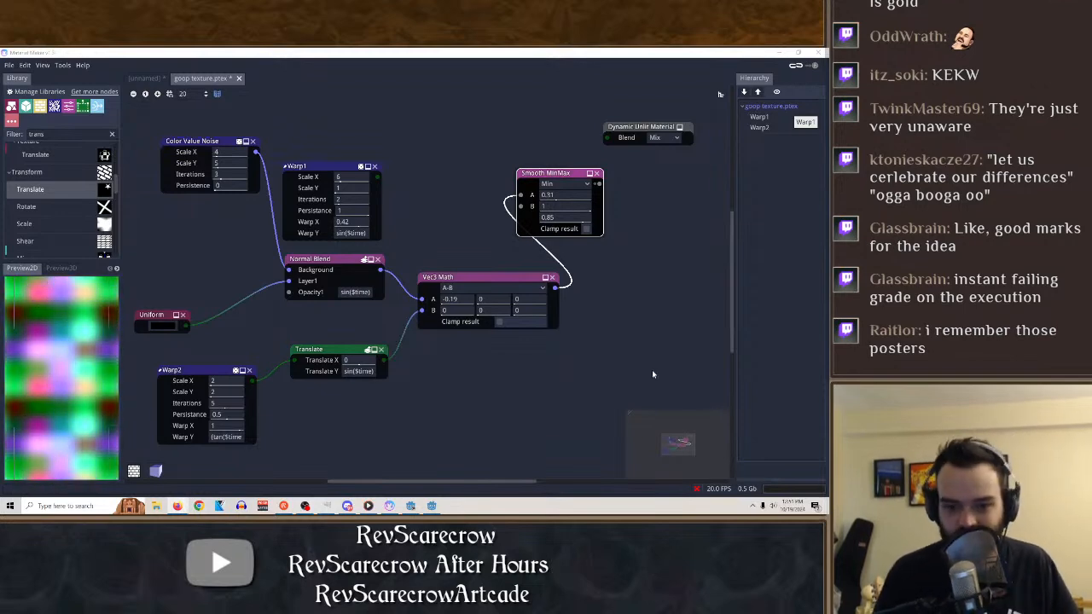
Preview the Vec3 Math, Translate, Warp2 and Smooth MinMax nodes in turn.
{"action": "left_click", "coordinate": [463, 278]}
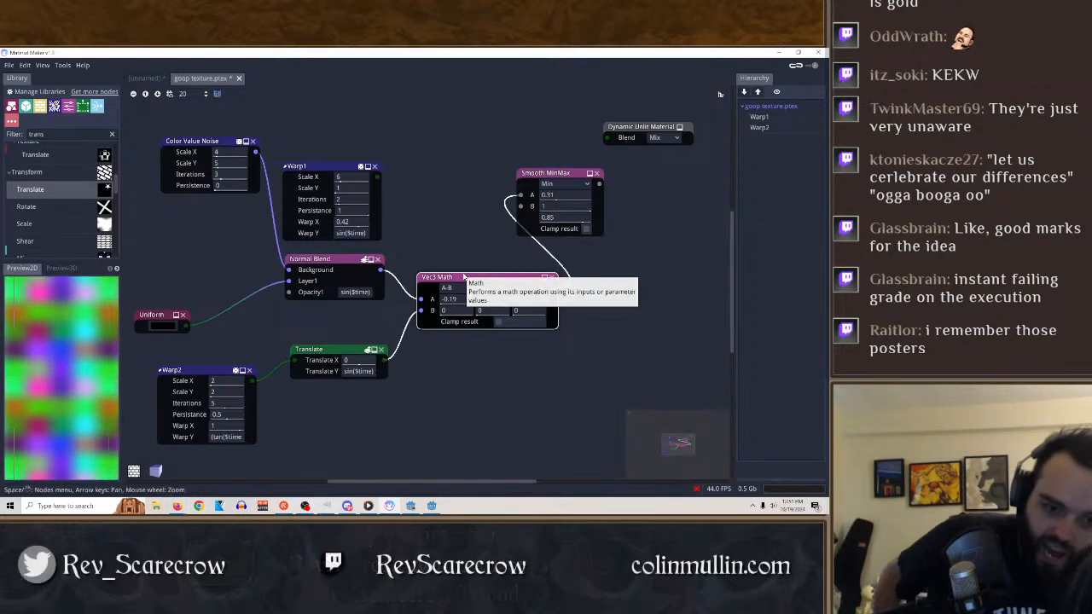
{"action": "left_click", "coordinate": [314, 358]}
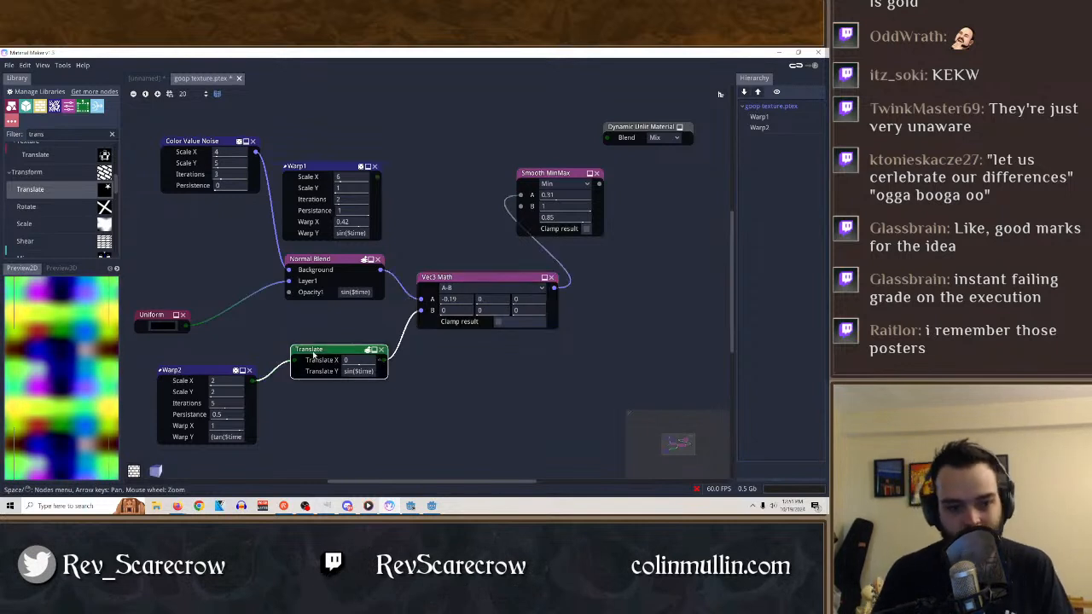
{"action": "left_click", "coordinate": [212, 370]}
{"action": "left_click", "coordinate": [524, 209]}
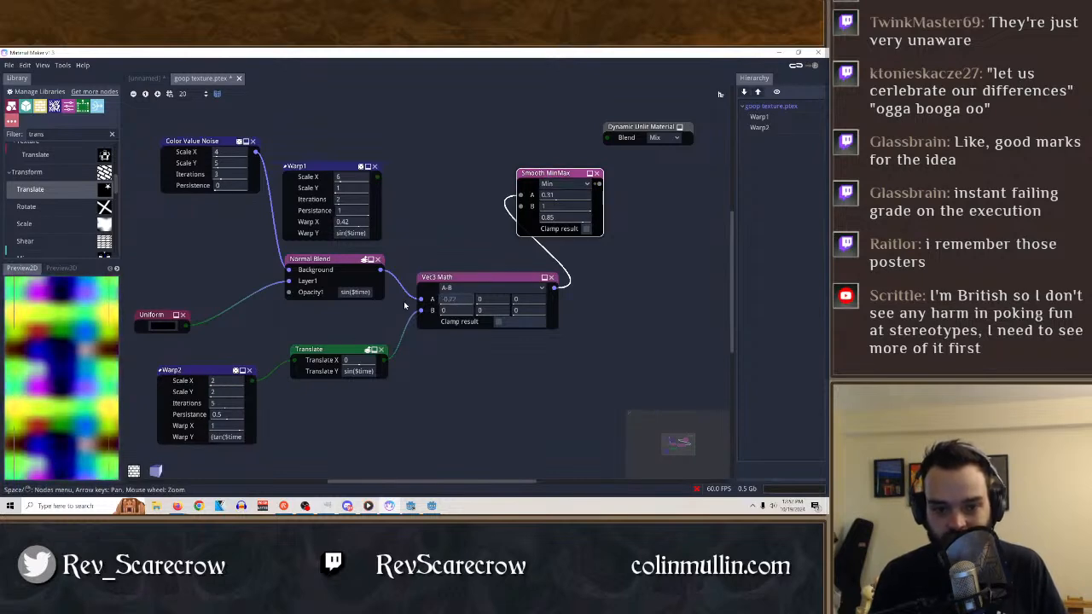
Try the abs(A), A*B and A-B operations in Vec3 Math while previewing Smooth MinMax.
{"action": "left_click", "coordinate": [464, 291]}
{"action": "left_click", "coordinate": [463, 297]}
{"action": "left_click", "coordinate": [465, 291]}
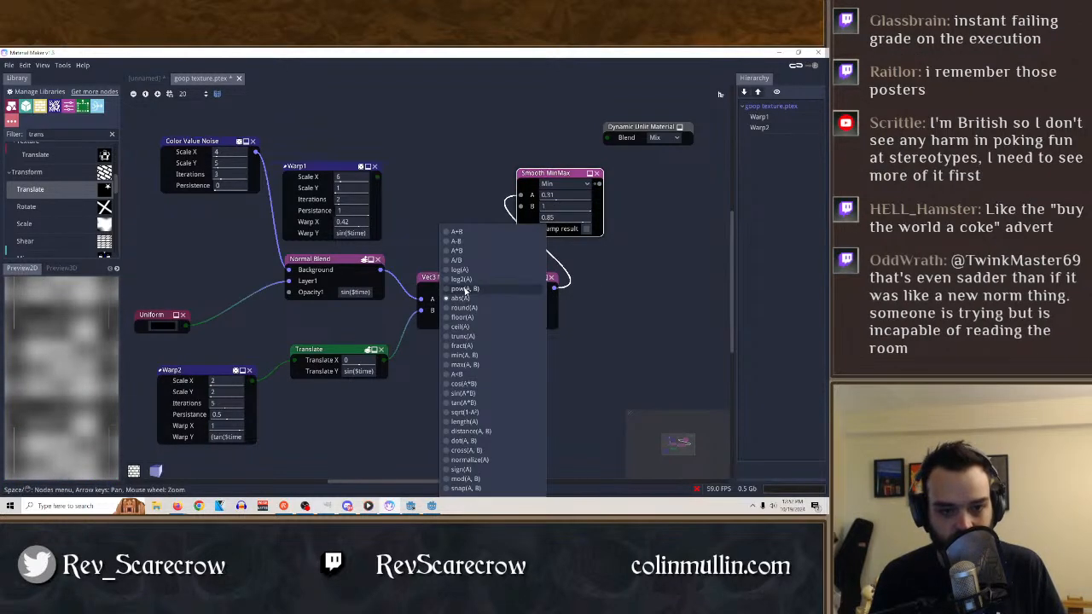
{"action": "left_click", "coordinate": [465, 290]}
{"action": "left_click", "coordinate": [450, 288]}
{"action": "left_click", "coordinate": [454, 251]}
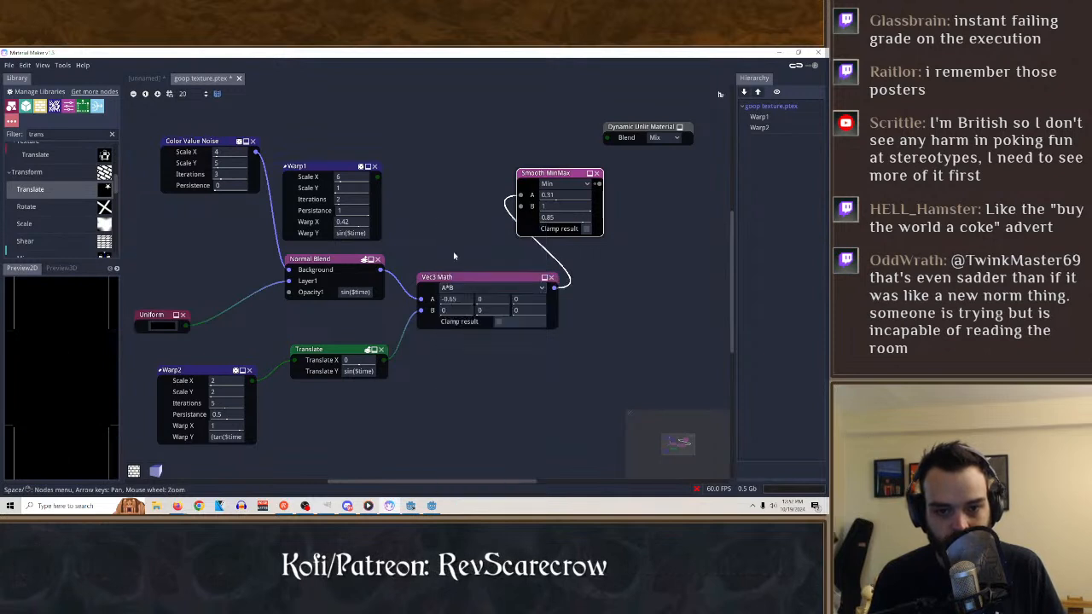
{"action": "left_click", "coordinate": [471, 290]}
{"action": "left_click", "coordinate": [464, 244]}
Try the abs(A), floor(A), min(A, B) and sqrt(1-A²) operations in Vec3 Math.
{"action": "left_click", "coordinate": [483, 289]}
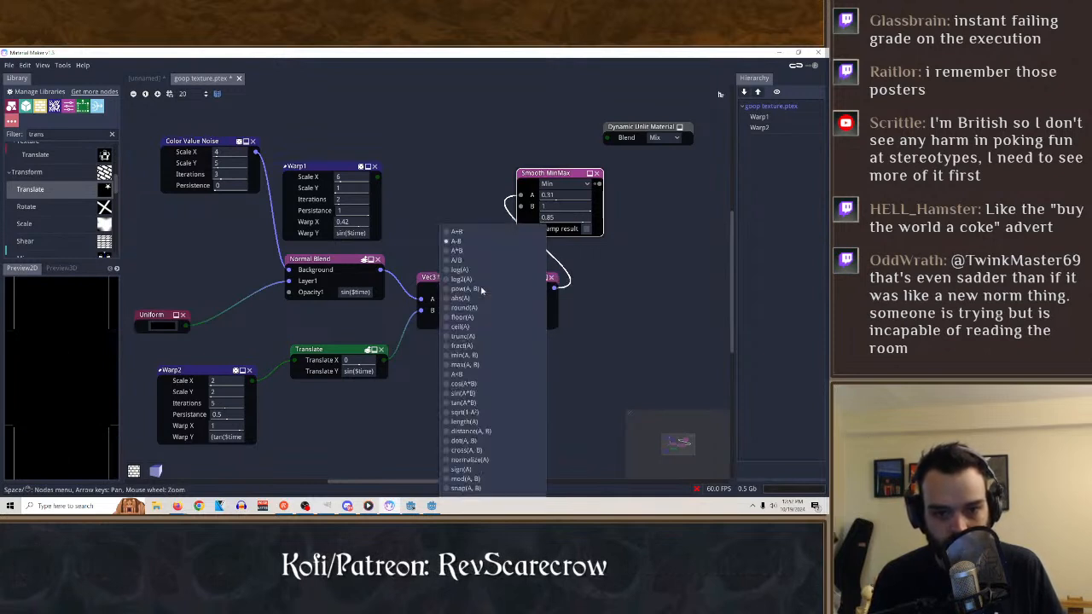
{"action": "left_click", "coordinate": [468, 299]}
{"action": "left_click", "coordinate": [465, 289]}
{"action": "left_click", "coordinate": [464, 322]}
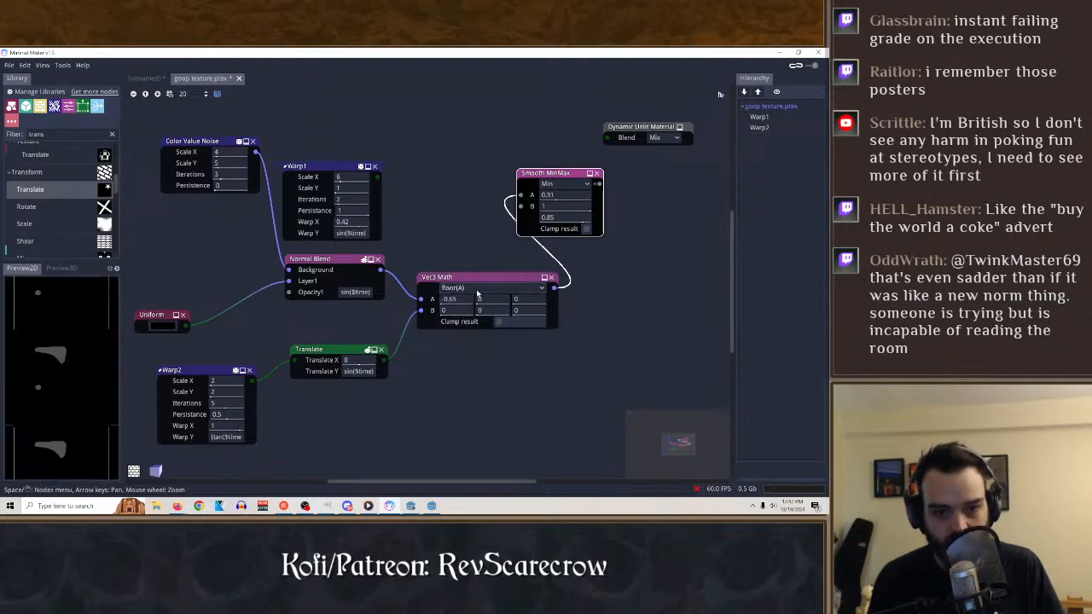
{"action": "left_click", "coordinate": [477, 292]}
{"action": "left_click", "coordinate": [475, 356]}
{"action": "left_click", "coordinate": [491, 288]}
{"action": "left_click", "coordinate": [493, 346]}
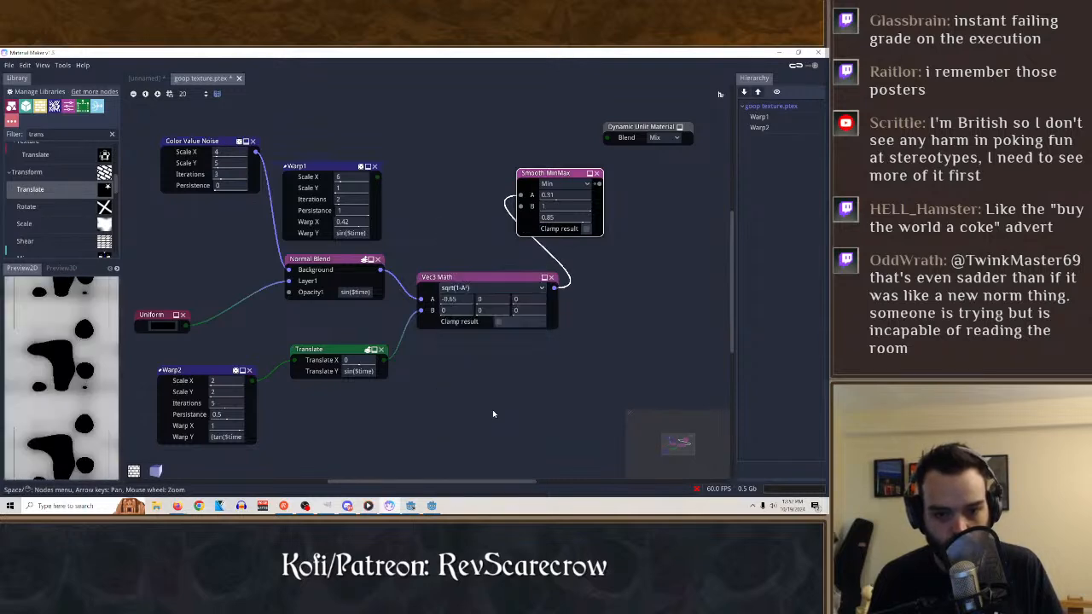
{"action": "left_click", "coordinate": [490, 289]}
{"action": "left_click", "coordinate": [500, 510]}
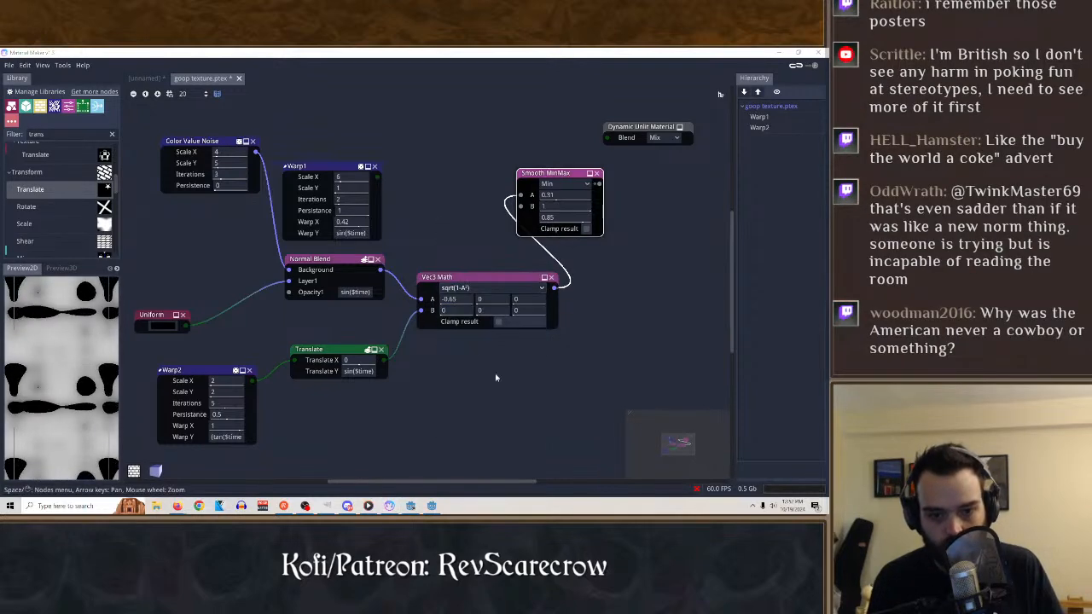
Set all three components of Vec3 Math's A value to 1.
{"action": "left_click", "coordinate": [465, 300]}
{"action": "right_click", "coordinate": [464, 298]}
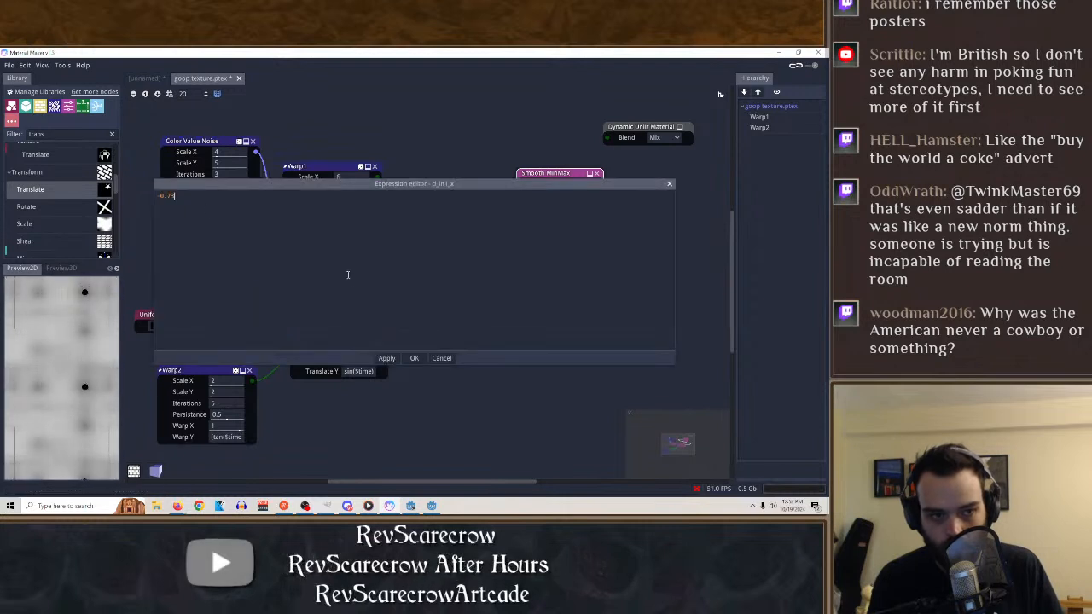
{"action": "key", "text": "Escape"}
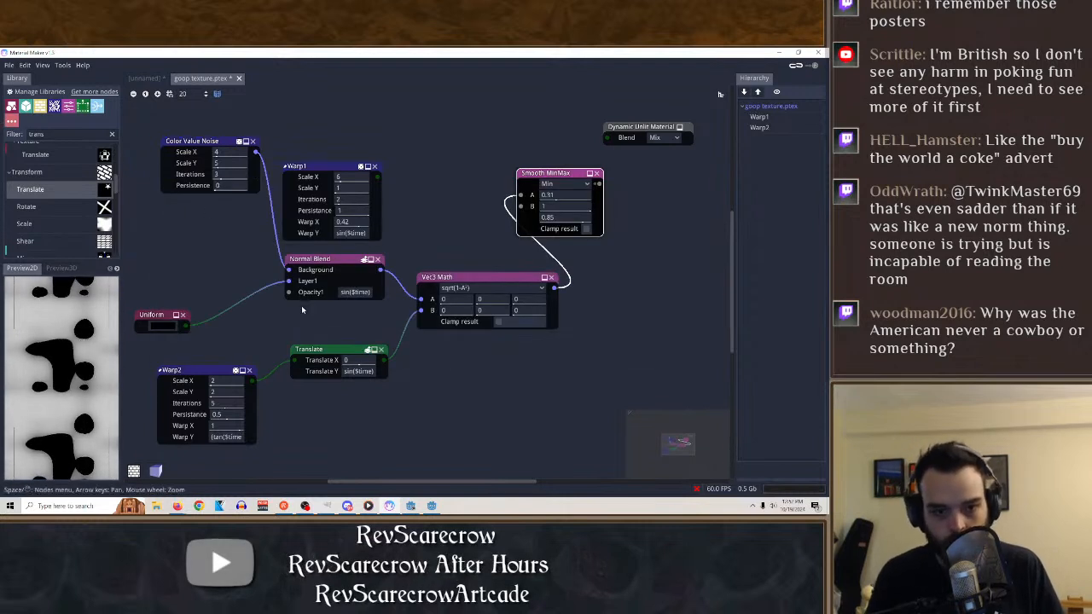
{"action": "left_click_drag", "start_coordinate": [453, 303], "coordinate": [462, 307]}
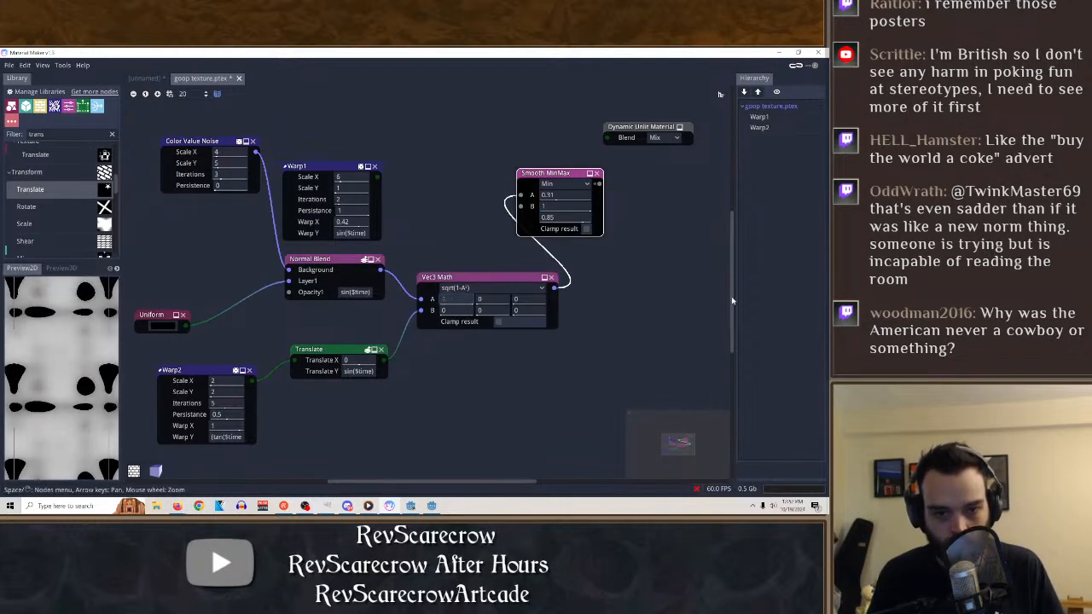
Try the normalize(A) and snap(A, B) operations in Vec3 Math.
{"action": "left_click", "coordinate": [491, 288]}
{"action": "left_click", "coordinate": [469, 460]}
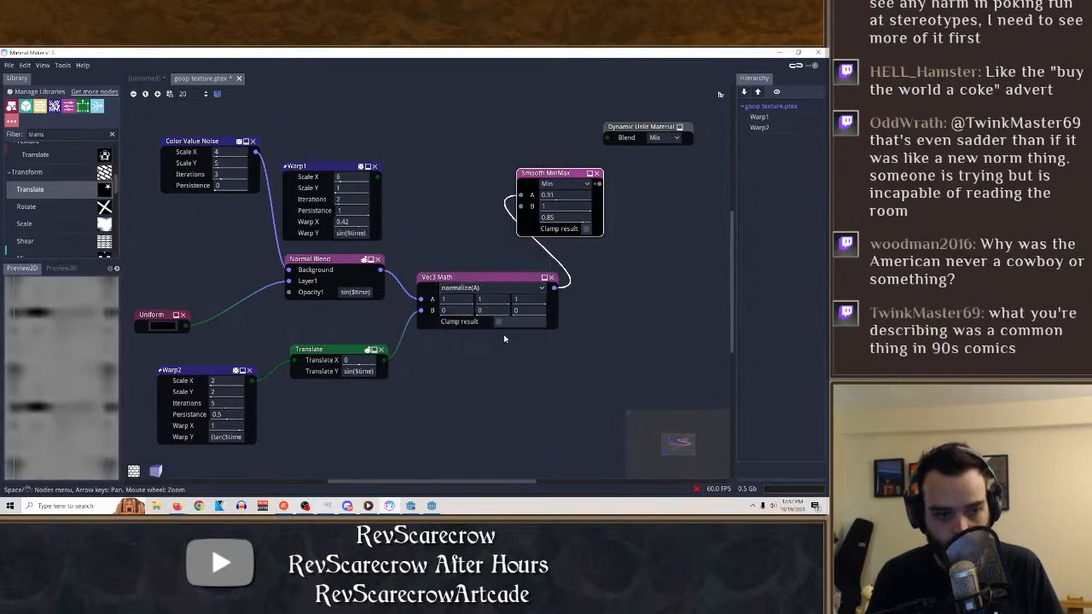
{"action": "left_click", "coordinate": [495, 290]}
{"action": "left_click", "coordinate": [486, 489]}
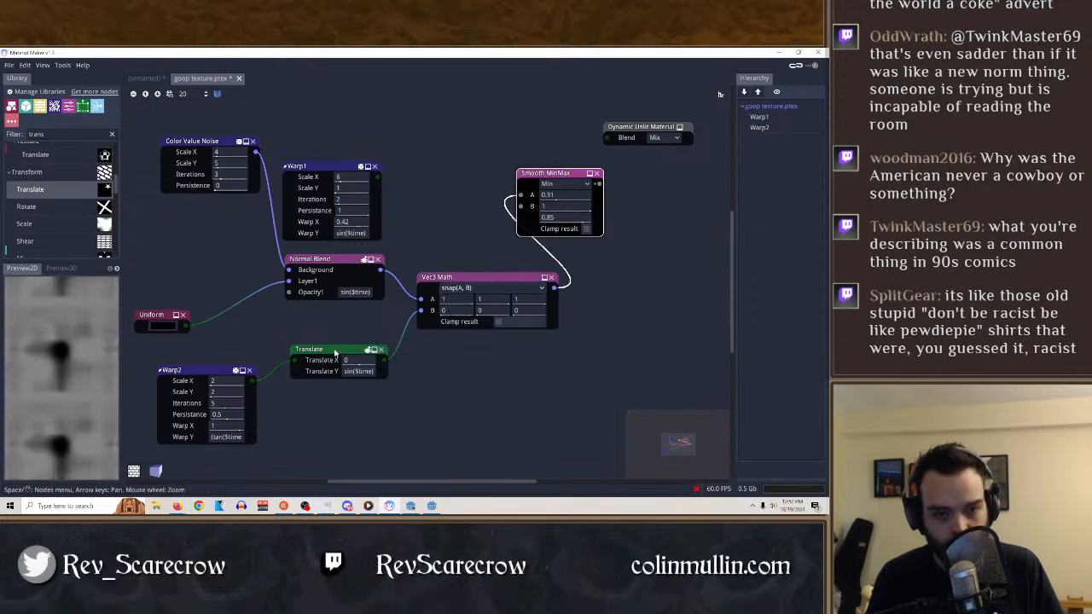
Move the Translate node below Vec3 Math and connect Warp2's output directly to Vec3 Math's B input.
{"action": "left_click_drag", "start_coordinate": [335, 352], "coordinate": [463, 395]}
{"action": "left_click_drag", "start_coordinate": [551, 413], "coordinate": [505, 408]}
{"action": "left_click", "coordinate": [502, 408]}
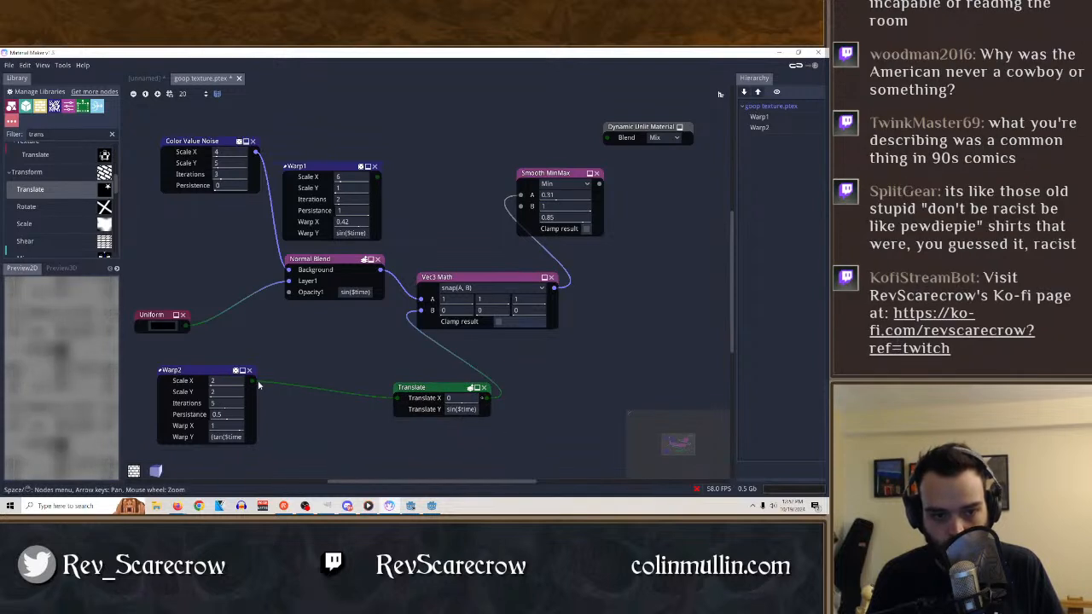
{"action": "left_click_drag", "start_coordinate": [255, 381], "coordinate": [421, 310]}
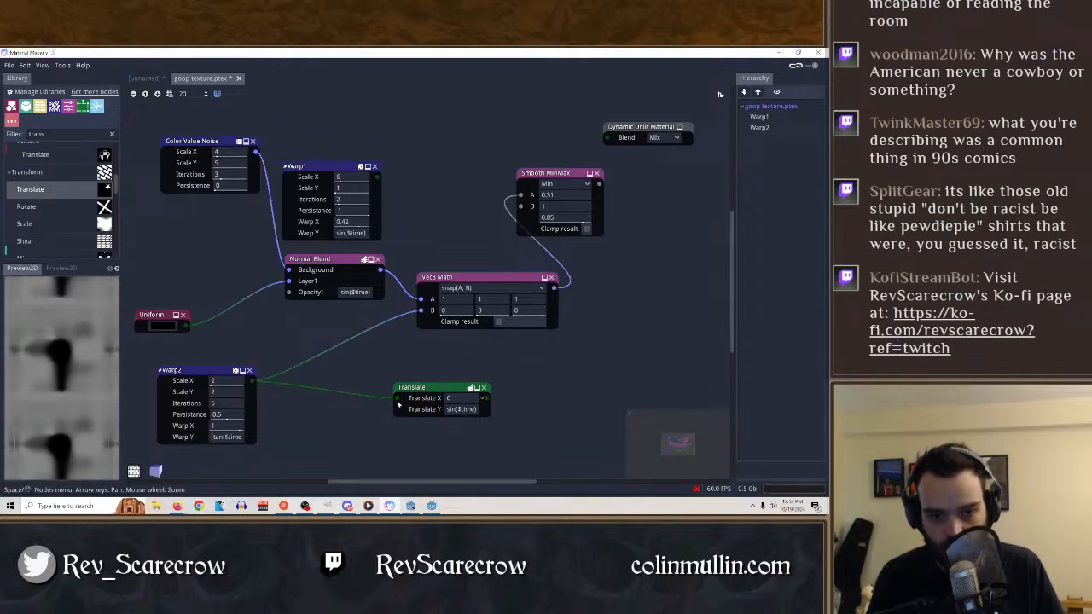
Set the Vec3 Math operation to A-B and the first component of its A value to 0.
{"action": "left_click", "coordinate": [472, 290]}
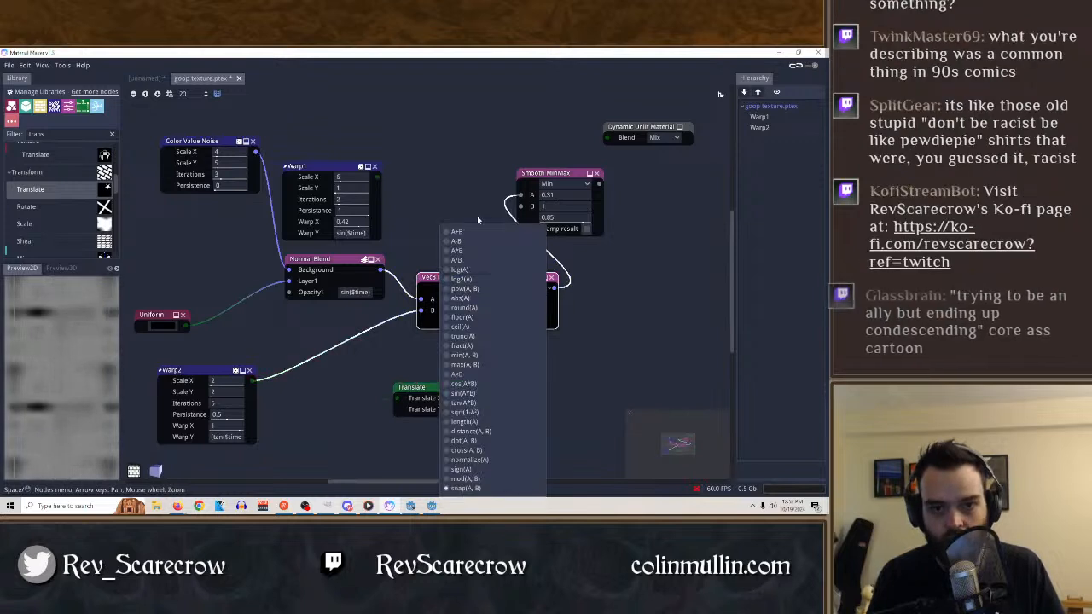
{"action": "left_click", "coordinate": [464, 243]}
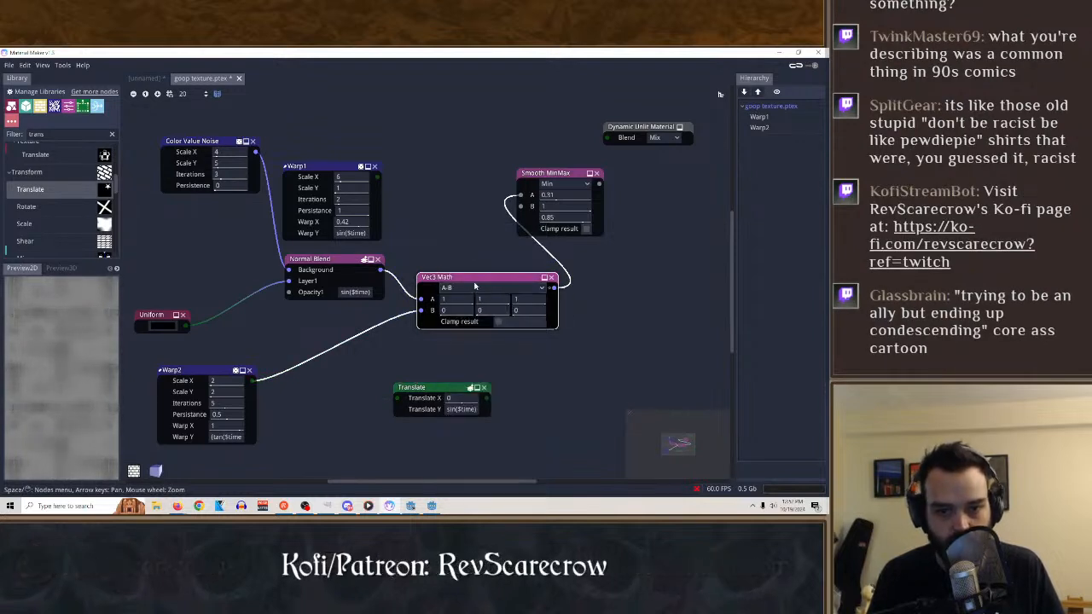
{"action": "left_click_drag", "start_coordinate": [454, 299], "coordinate": [334, 306]}
Place Translate after Vec3 Math, connect its output to Smooth MinMax's B input and preview Smooth MinMax.
{"action": "left_click_drag", "start_coordinate": [435, 392], "coordinate": [623, 351]}
{"action": "left_click_drag", "start_coordinate": [555, 293], "coordinate": [443, 292]}
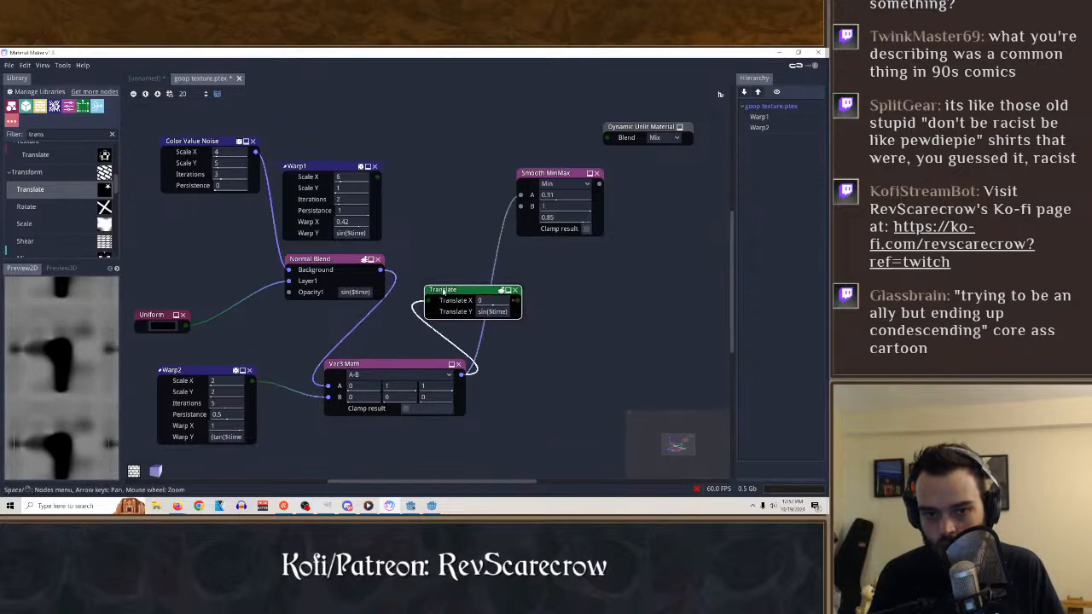
{"action": "left_click_drag", "start_coordinate": [514, 300], "coordinate": [520, 207]}
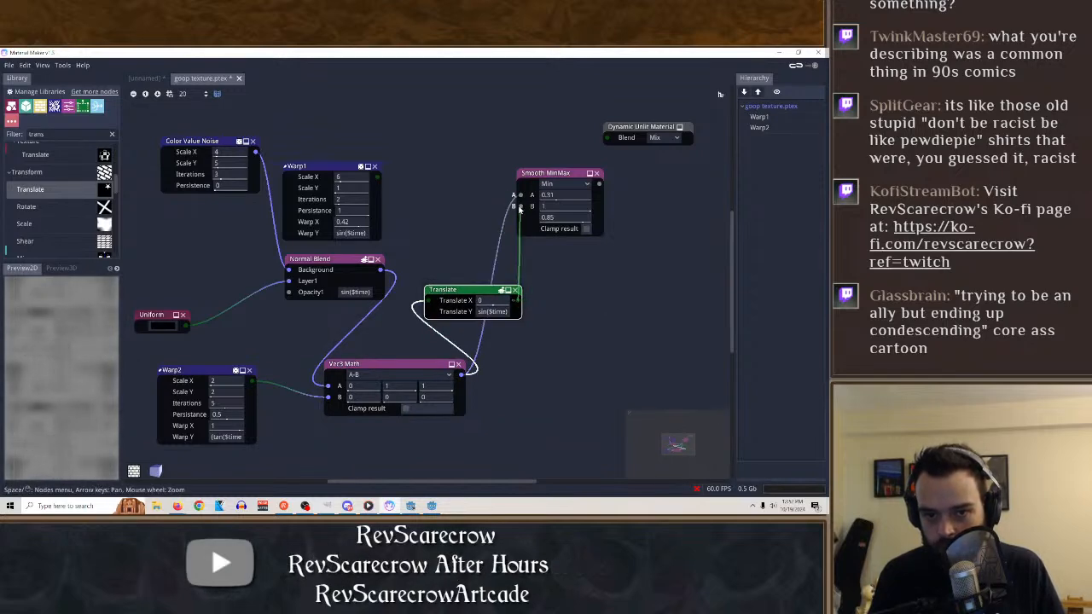
{"action": "left_click", "coordinate": [551, 173]}
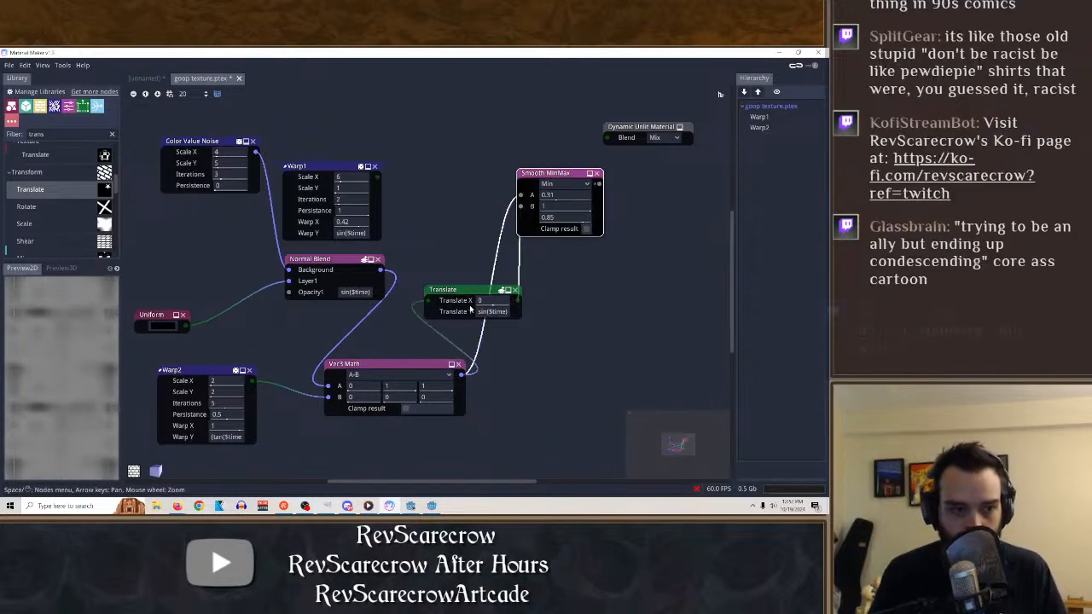
Set the first component of Vec3 Math's A value to 1, trying A*B and A+B with a shifted Translate X.
{"action": "left_click", "coordinate": [427, 366]}
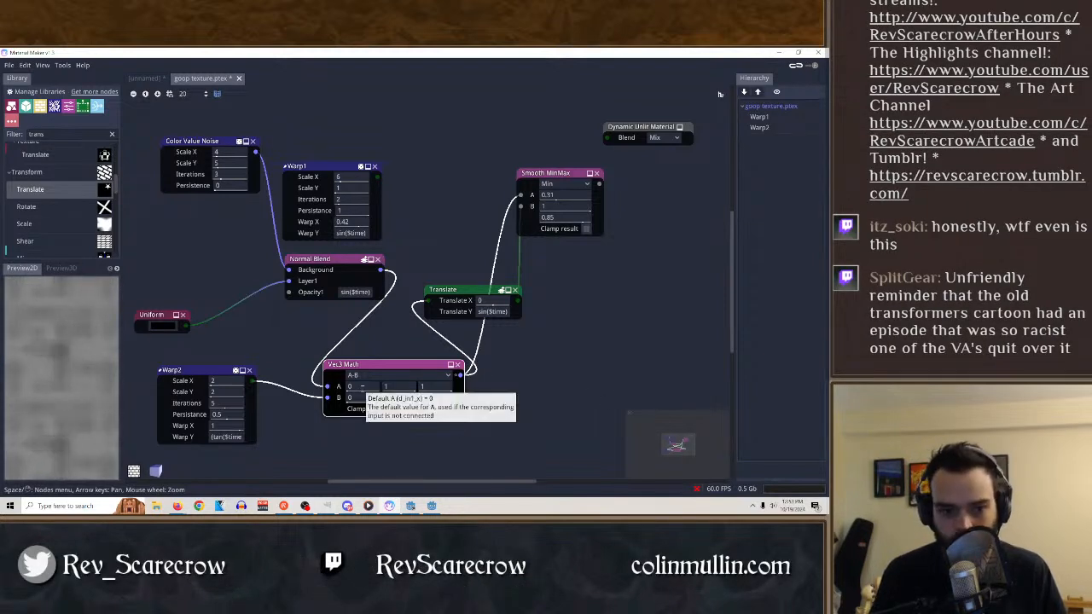
{"action": "left_click_drag", "start_coordinate": [355, 387], "coordinate": [384, 394]}
{"action": "left_click", "coordinate": [397, 375]}
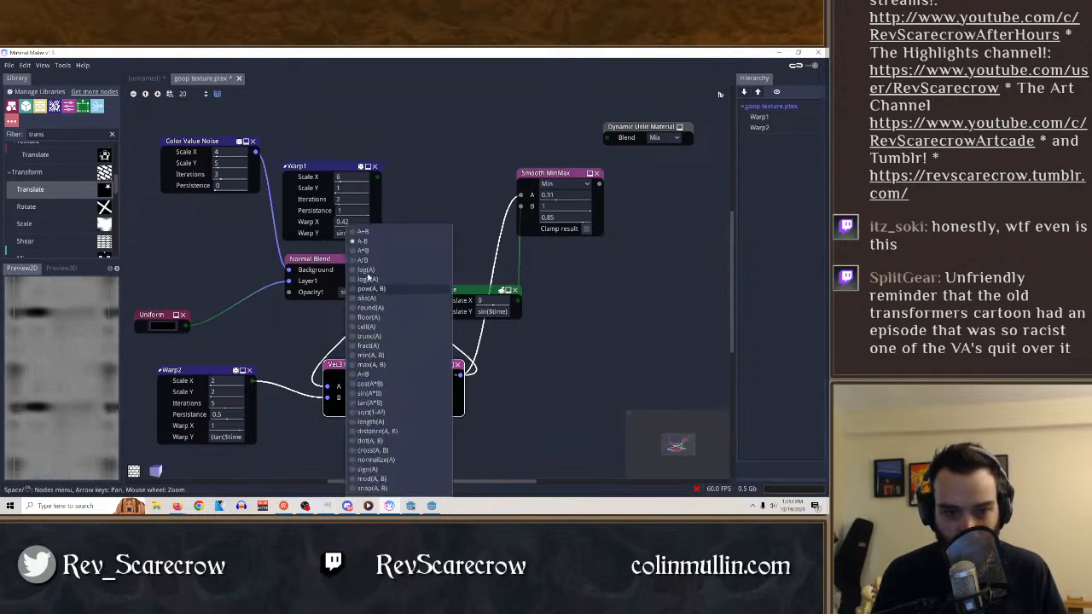
{"action": "left_click", "coordinate": [401, 252]}
{"action": "left_click", "coordinate": [401, 375]}
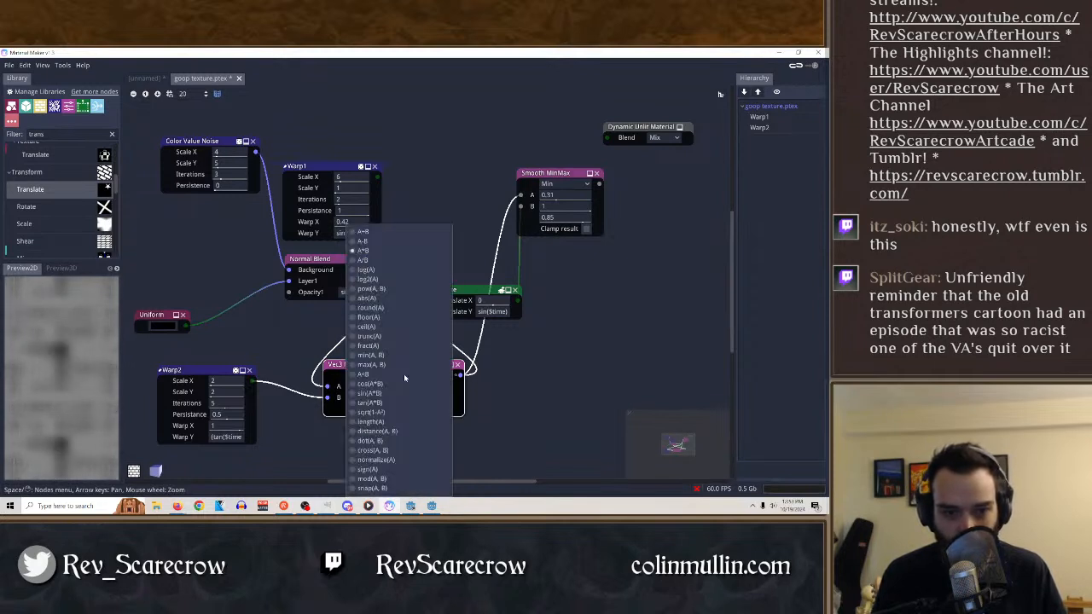
{"action": "left_click", "coordinate": [358, 231]}
{"action": "left_click_drag", "start_coordinate": [479, 300], "coordinate": [529, 305]}
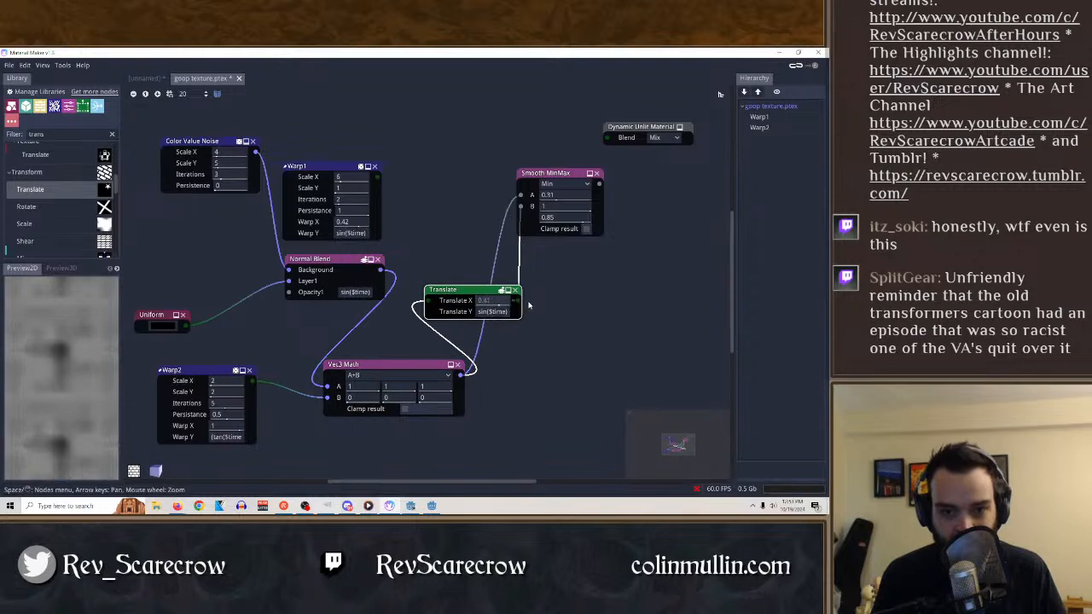
Try cos(A*B) in Vec3 Math, enable its result clamping and switch the operation to A*B.
{"action": "left_click", "coordinate": [397, 375]}
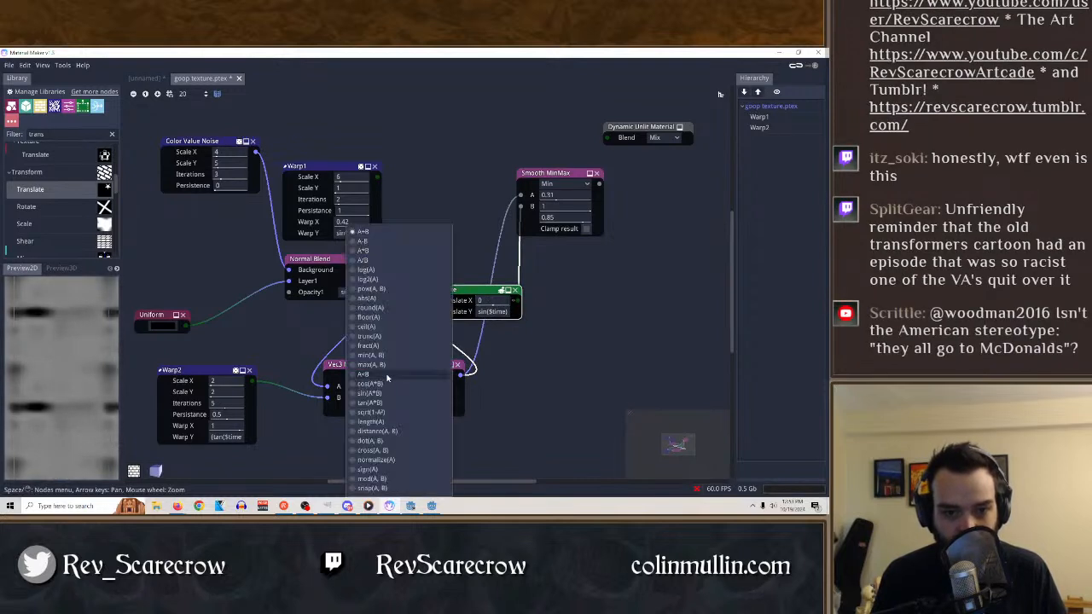
{"action": "left_click", "coordinate": [368, 384]}
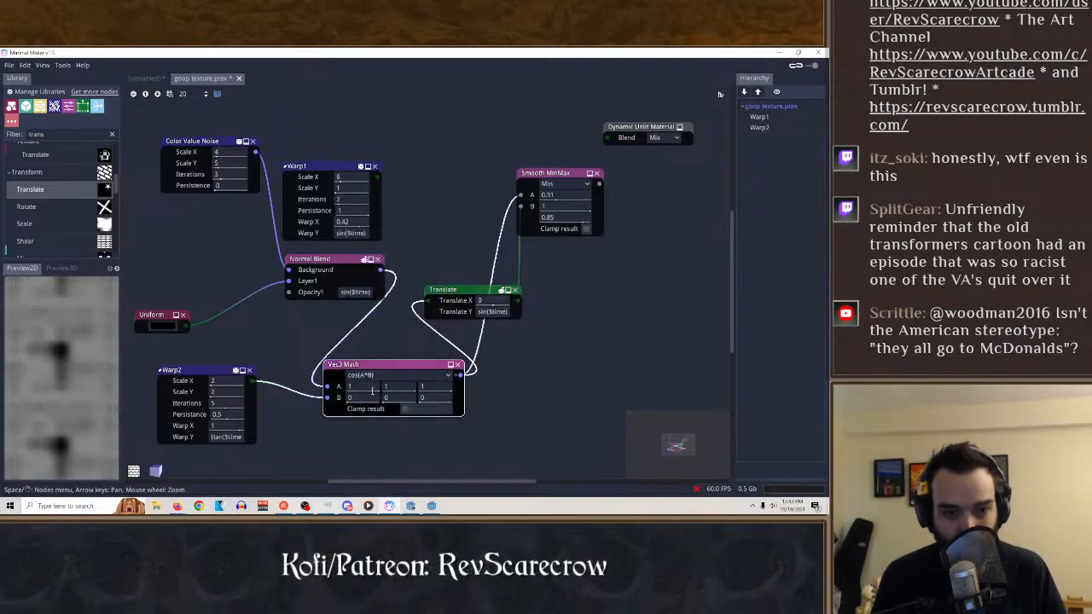
{"action": "left_click", "coordinate": [405, 408]}
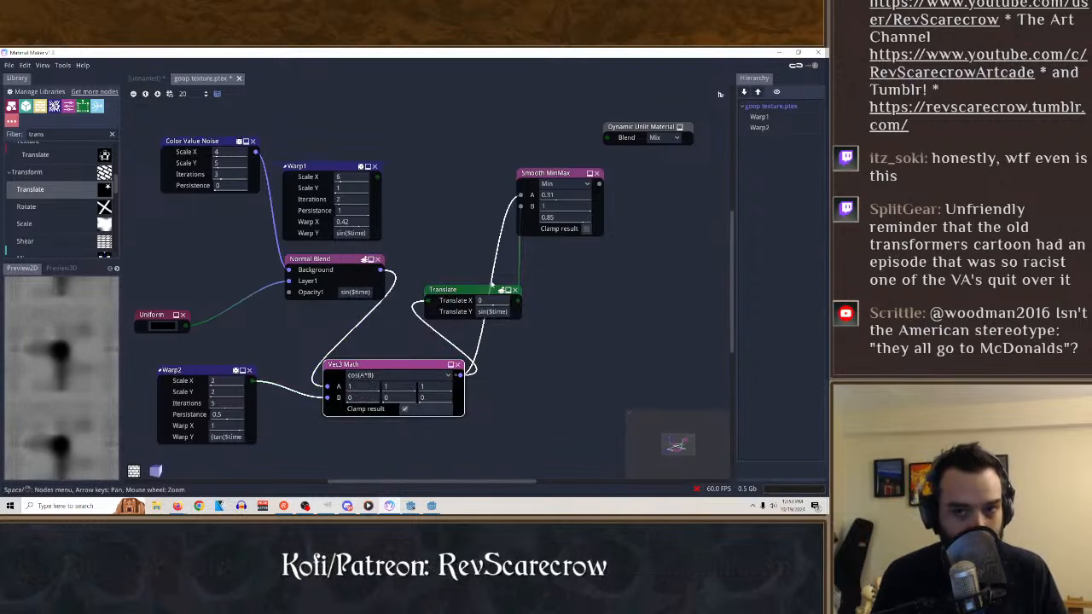
{"action": "left_click", "coordinate": [563, 174]}
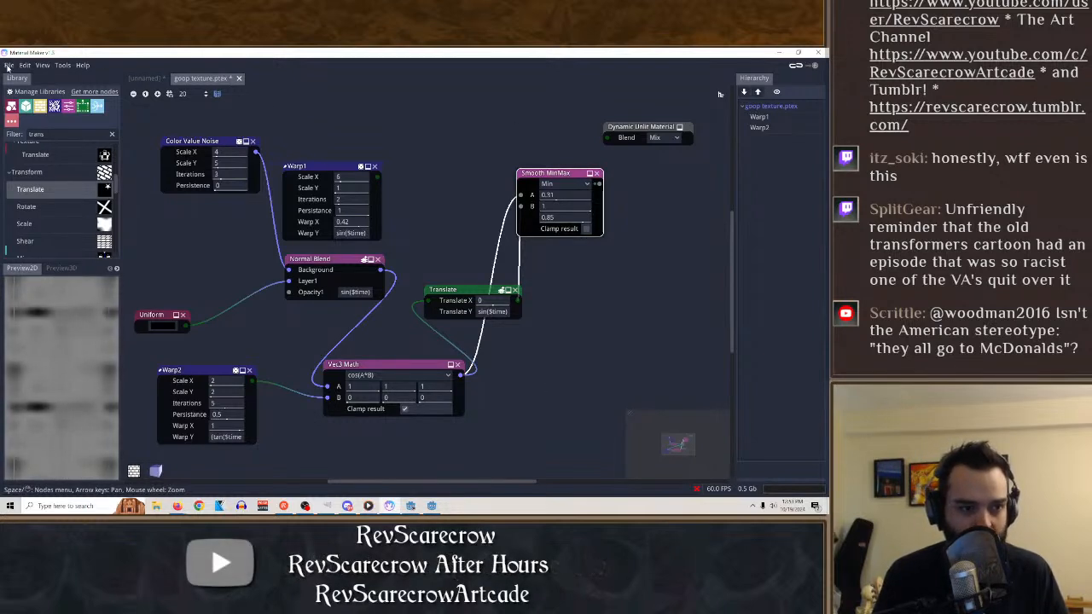
{"action": "left_click", "coordinate": [394, 375]}
{"action": "left_click", "coordinate": [364, 250]}
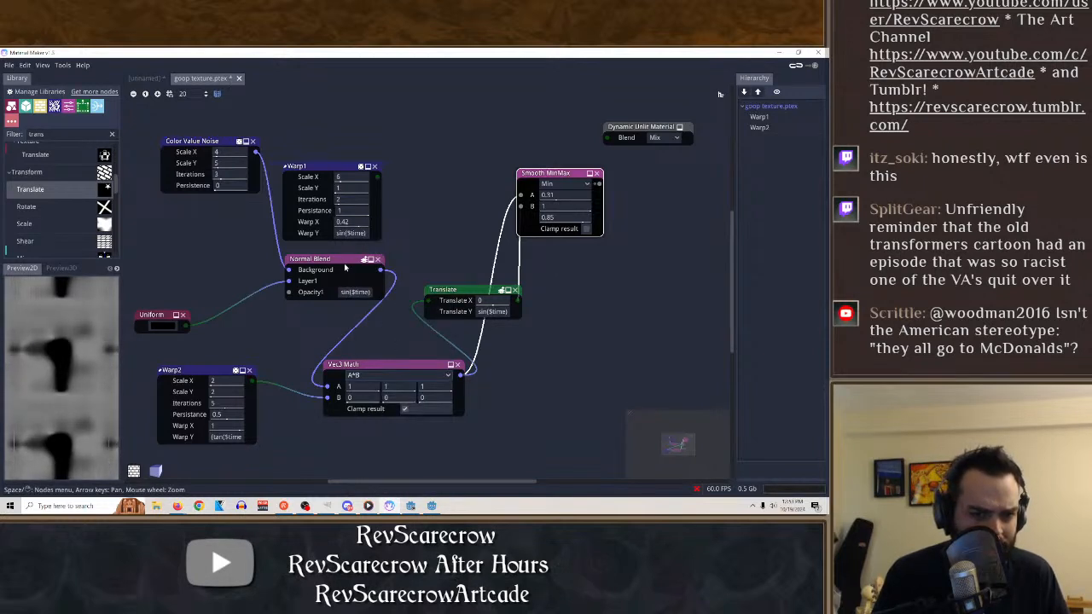
Preview the Warp2 node and set its Warp X to 1.56.
{"action": "left_click", "coordinate": [346, 269]}
{"action": "left_click", "coordinate": [210, 378]}
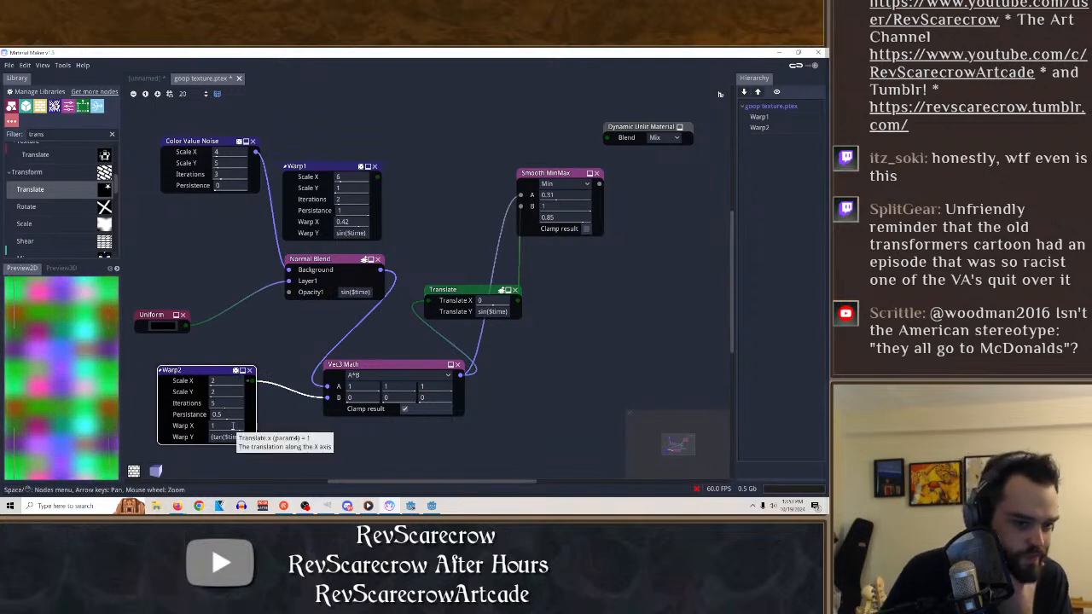
{"action": "left_click_drag", "start_coordinate": [230, 427], "coordinate": [173, 433]}
{"action": "left_click_drag", "start_coordinate": [55, 416], "coordinate": [196, 250]}
Save the material under the new name goop texture2 and quit Material Maker.
{"action": "left_click", "coordinate": [9, 66]}
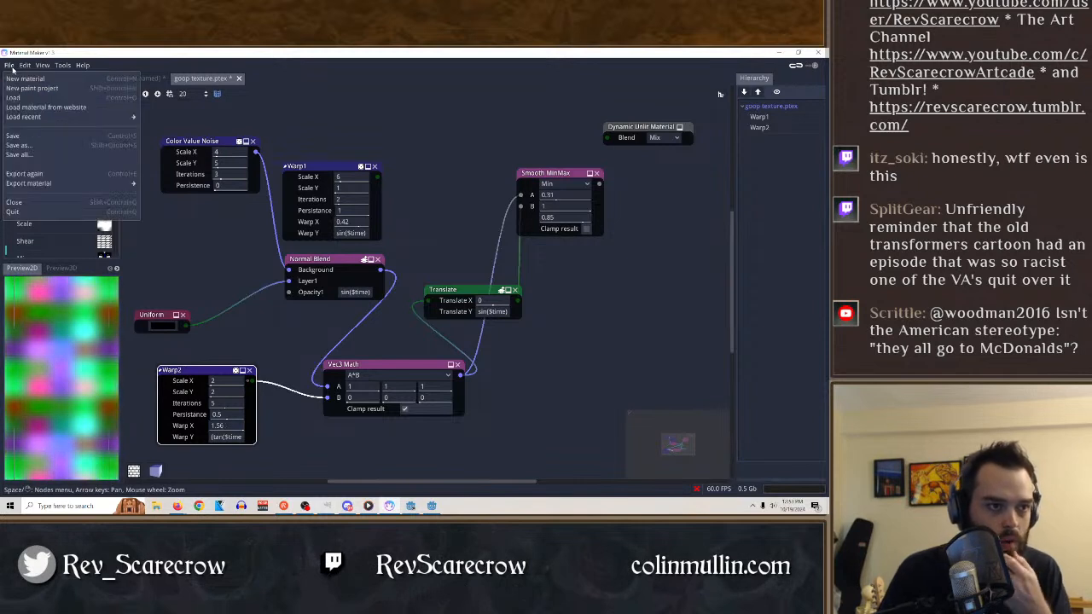
{"action": "left_click", "coordinate": [17, 136]}
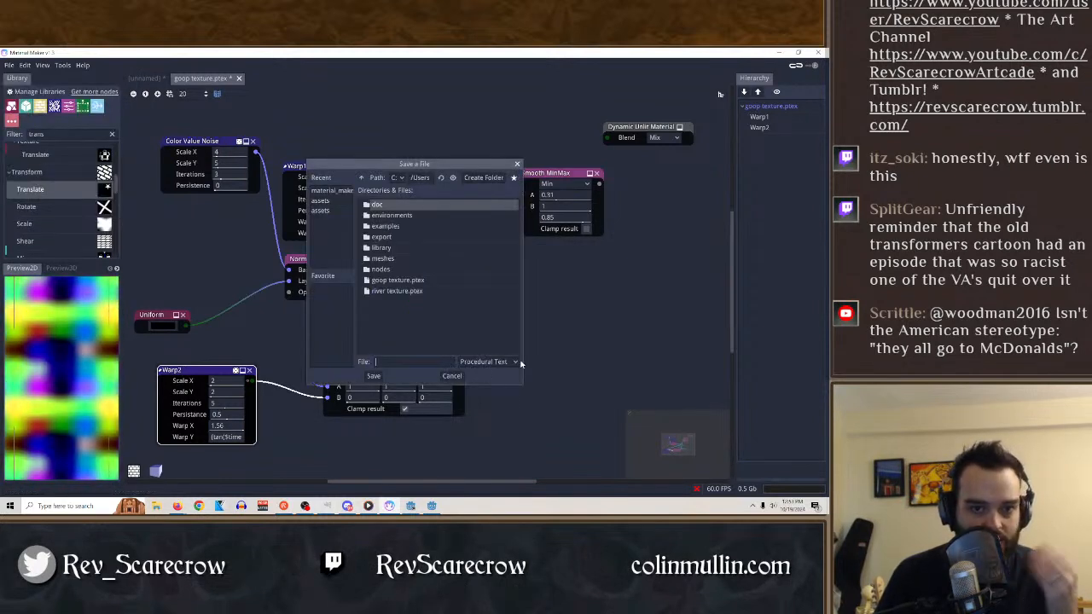
{"action": "left_click", "coordinate": [397, 280]}
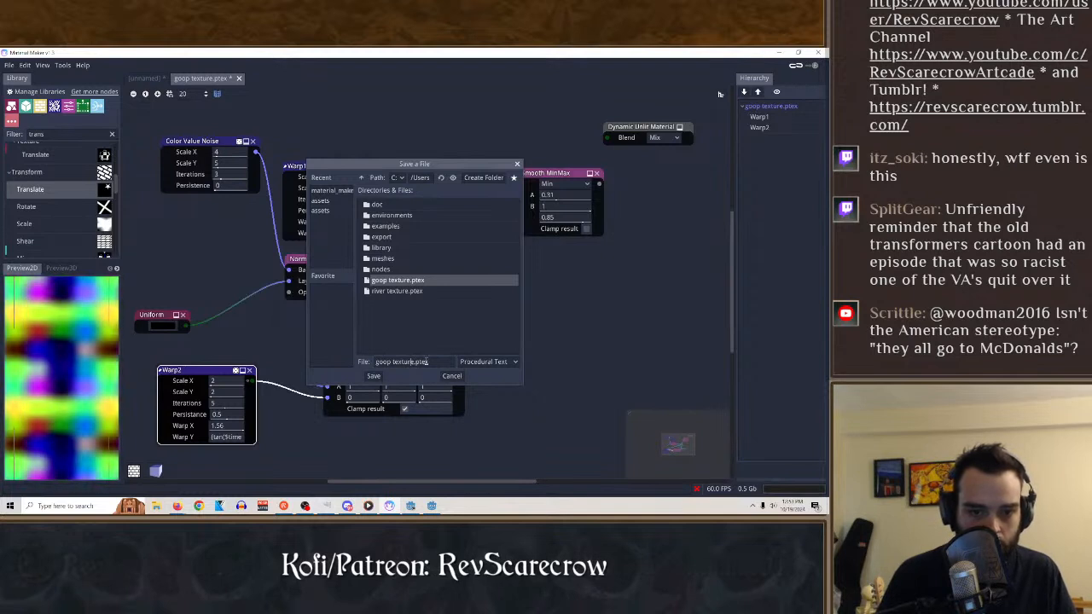
{"action": "key", "text": "BackSpace"}
{"action": "key", "text": "BackSpace"}
{"action": "key", "text": "BackSpace"}
{"action": "key", "text": "BackSpace"}
{"action": "key", "text": "BackSpace"}
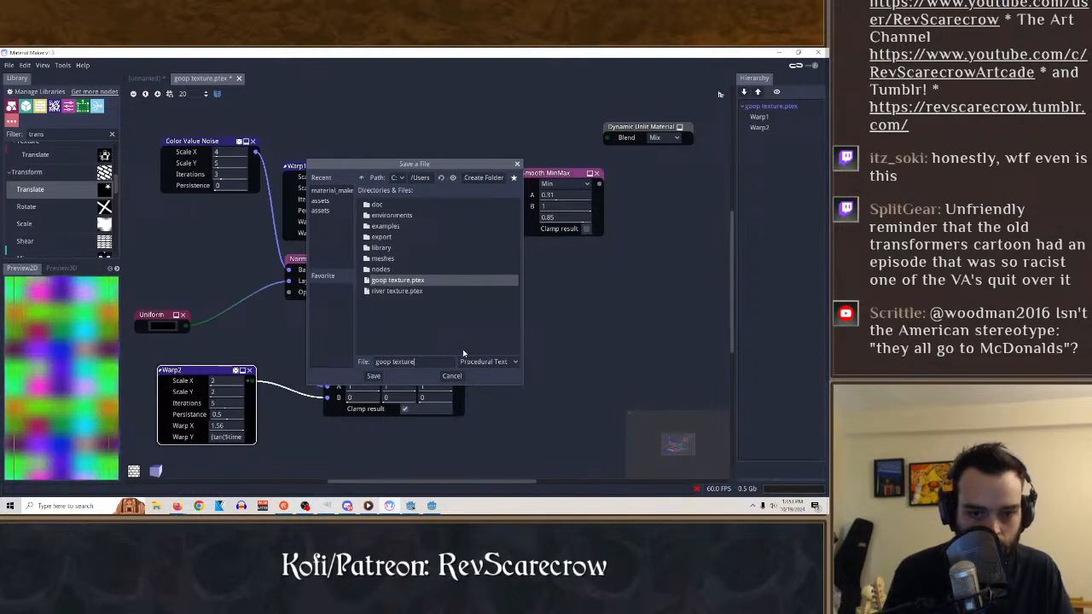
{"action": "type", "text": "2"}
{"action": "key", "text": "Return"}
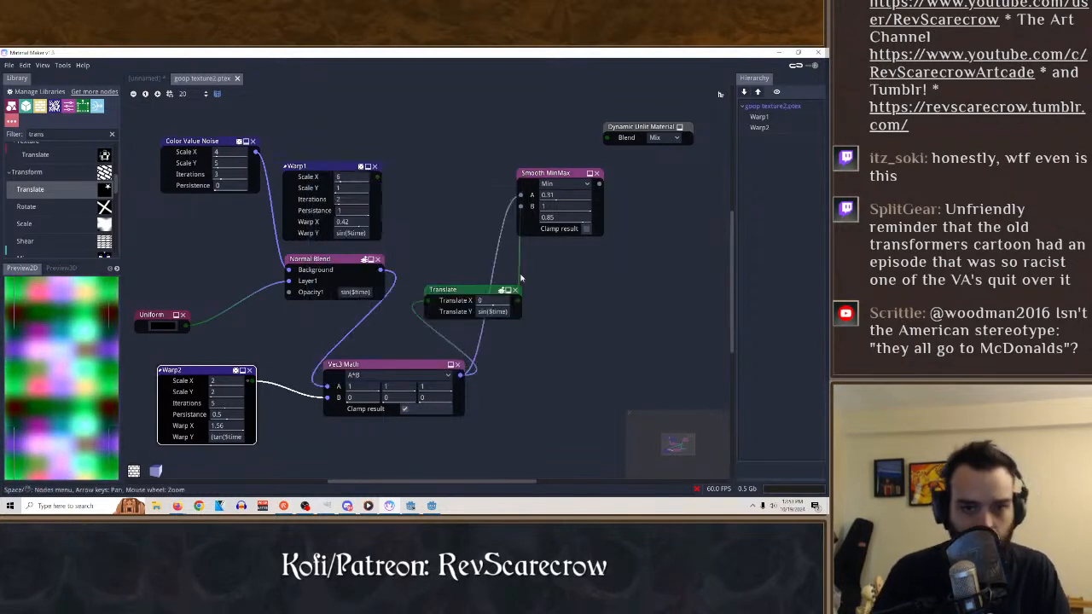
{"action": "left_click", "coordinate": [819, 52]}
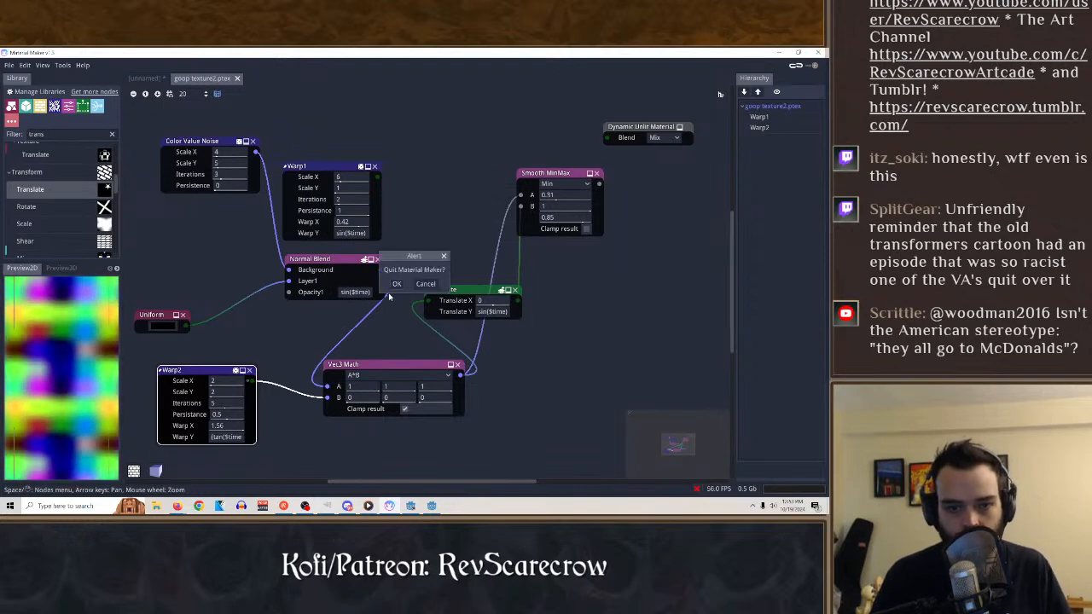
{"action": "left_click", "coordinate": [396, 284]}
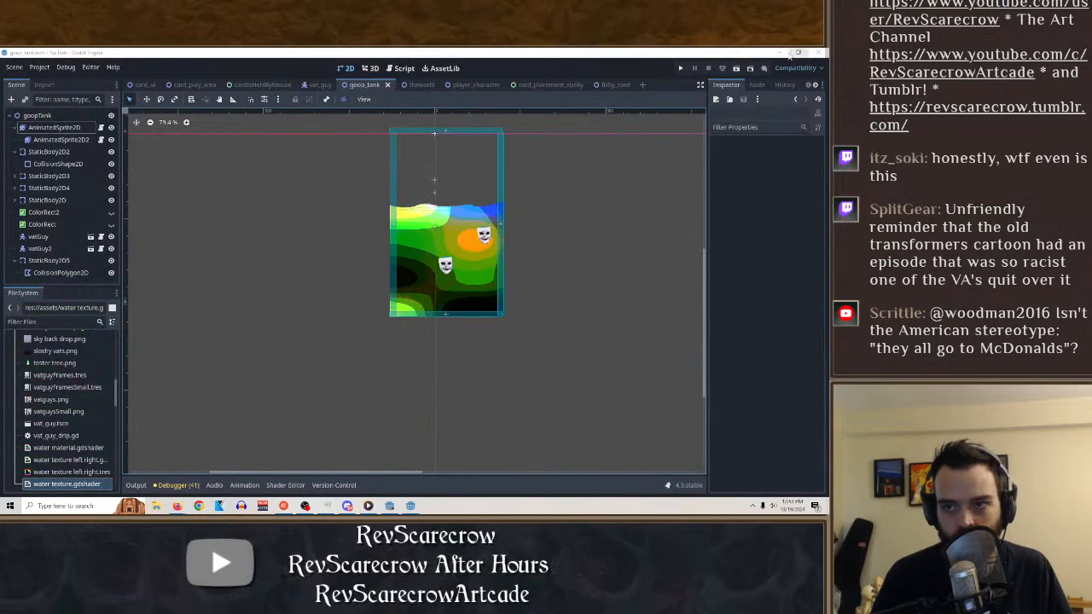
{"action": "left_click", "coordinate": [779, 53]}
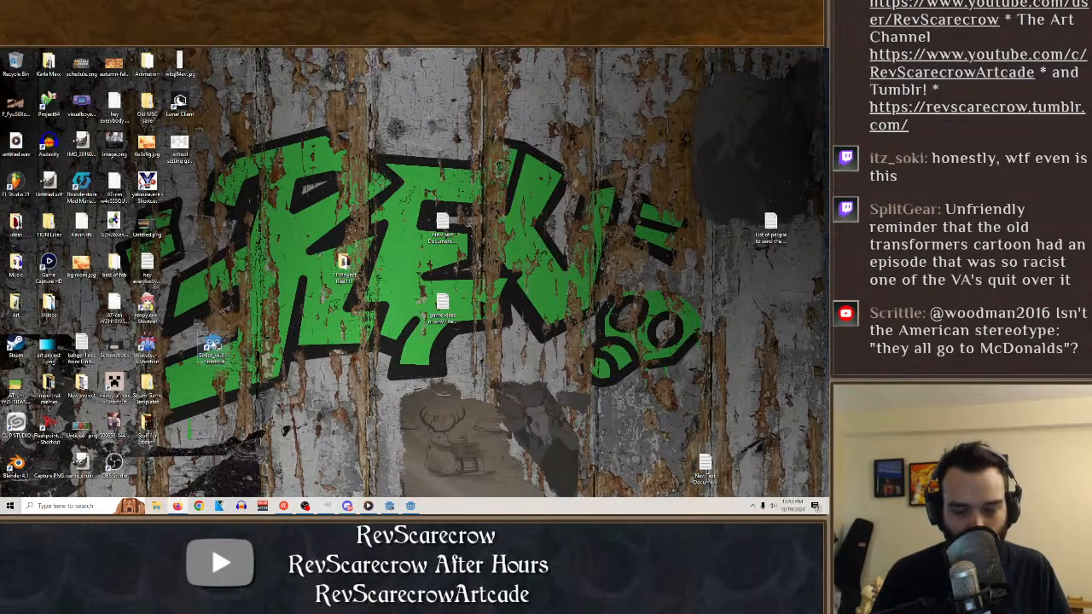
{"action": "double_click", "coordinate": [212, 350]}
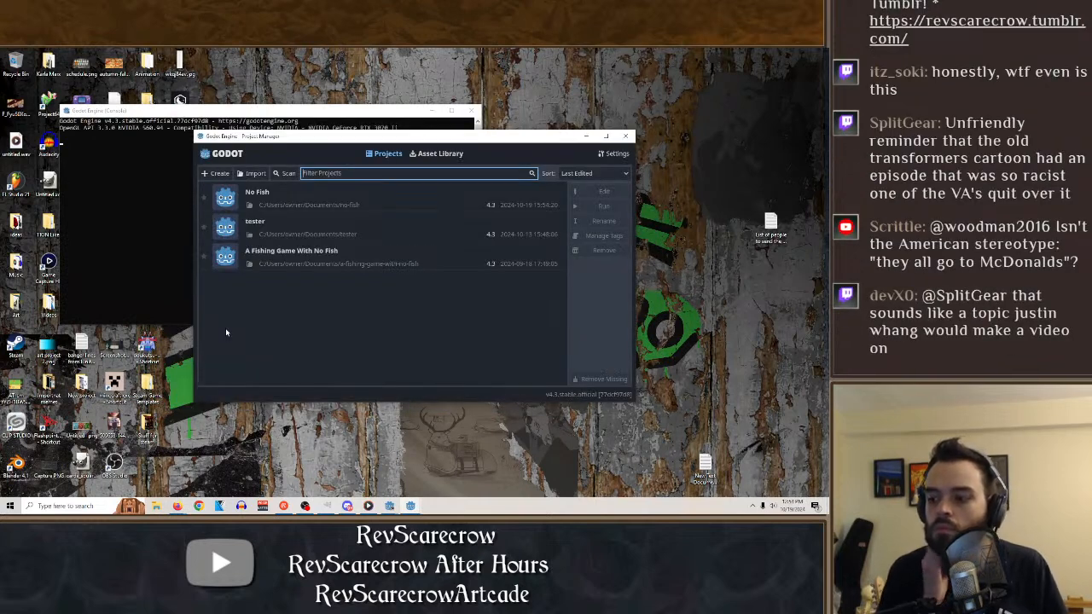
{"action": "left_click", "coordinate": [625, 135]}
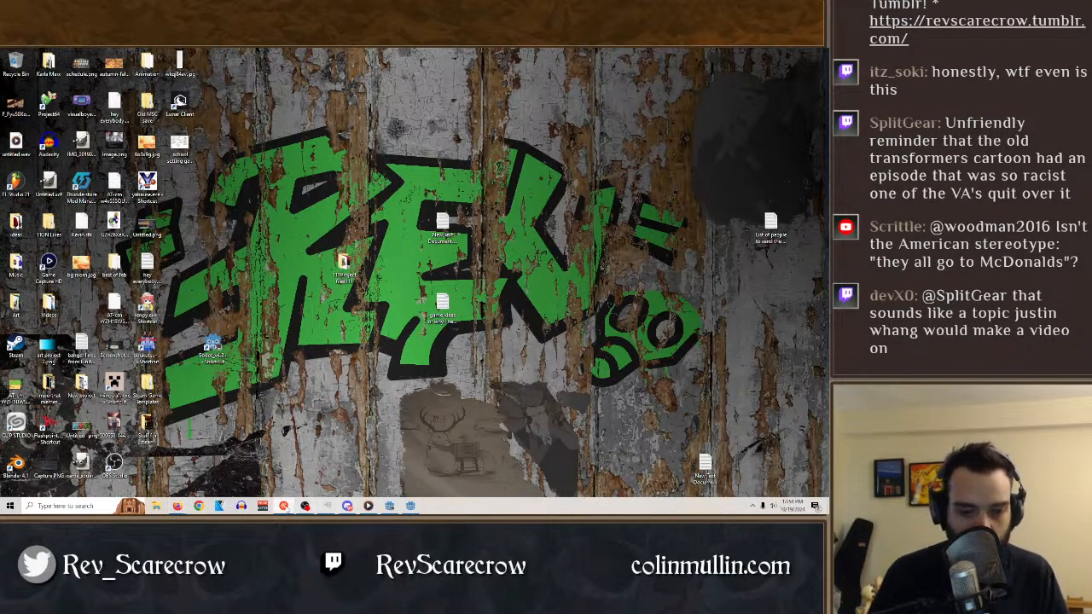
Launch Material Maker from the nested material_maker_1_3_windows folder inside Downloads.
{"action": "key", "text": "super"}
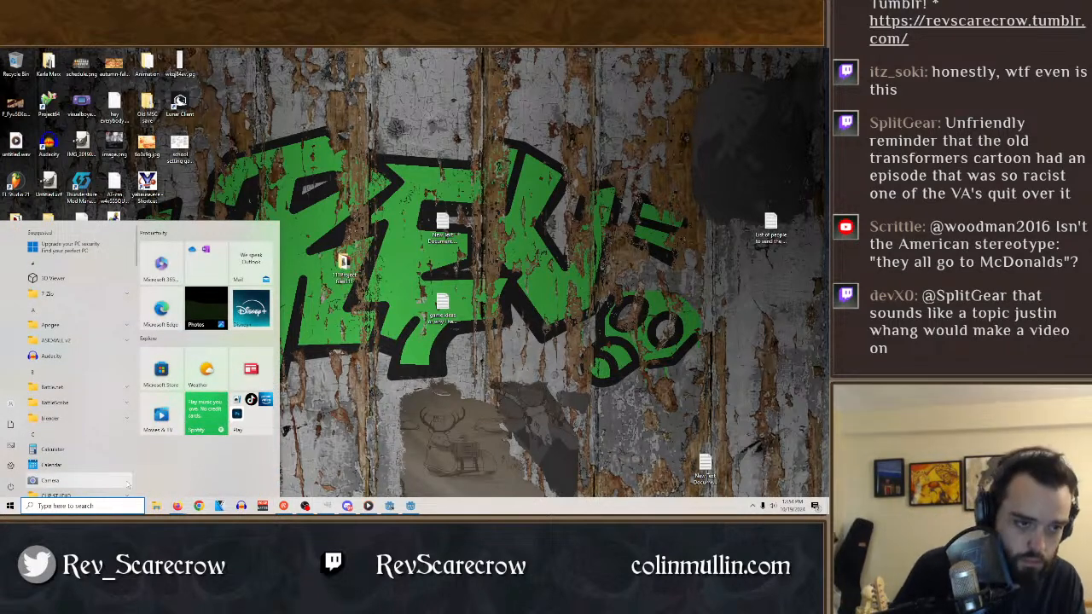
{"action": "type", "text": "download"}
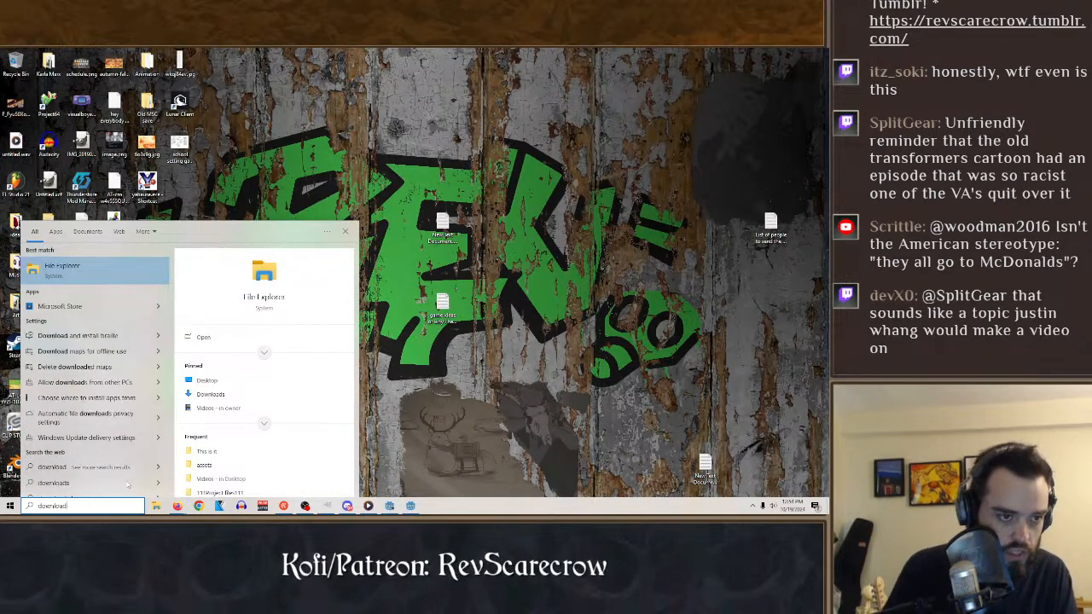
{"action": "left_click", "coordinate": [90, 267]}
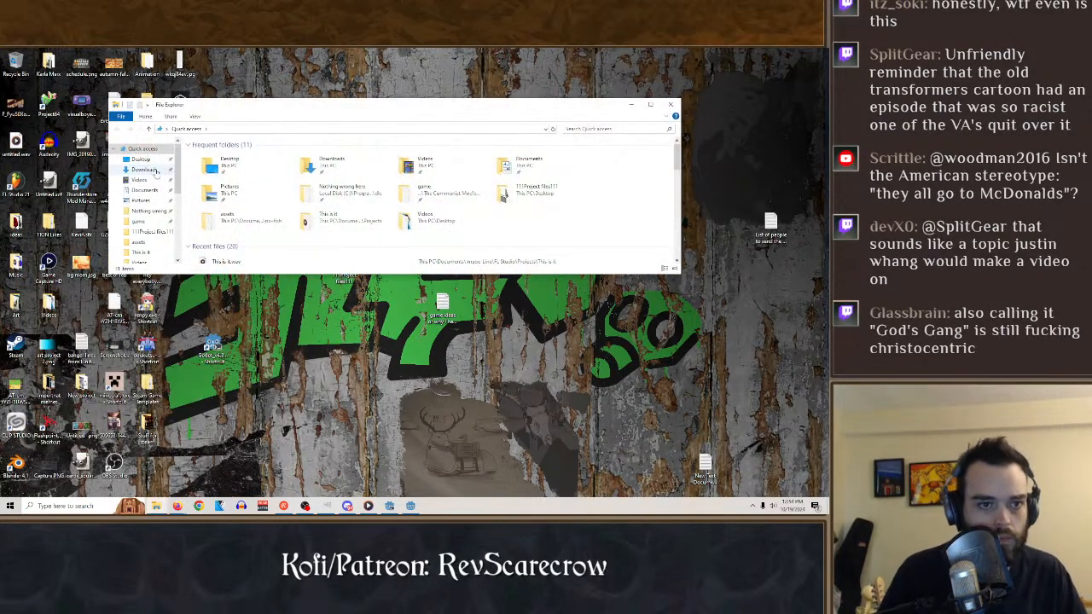
{"action": "left_click", "coordinate": [141, 160]}
{"action": "left_click", "coordinate": [144, 170]}
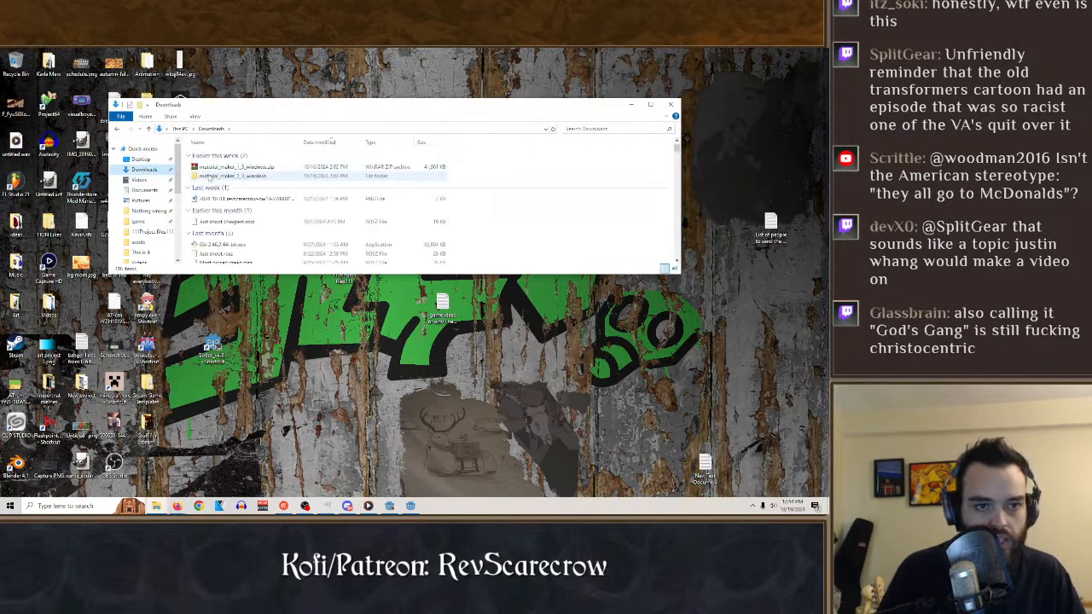
{"action": "double_click", "coordinate": [203, 177]}
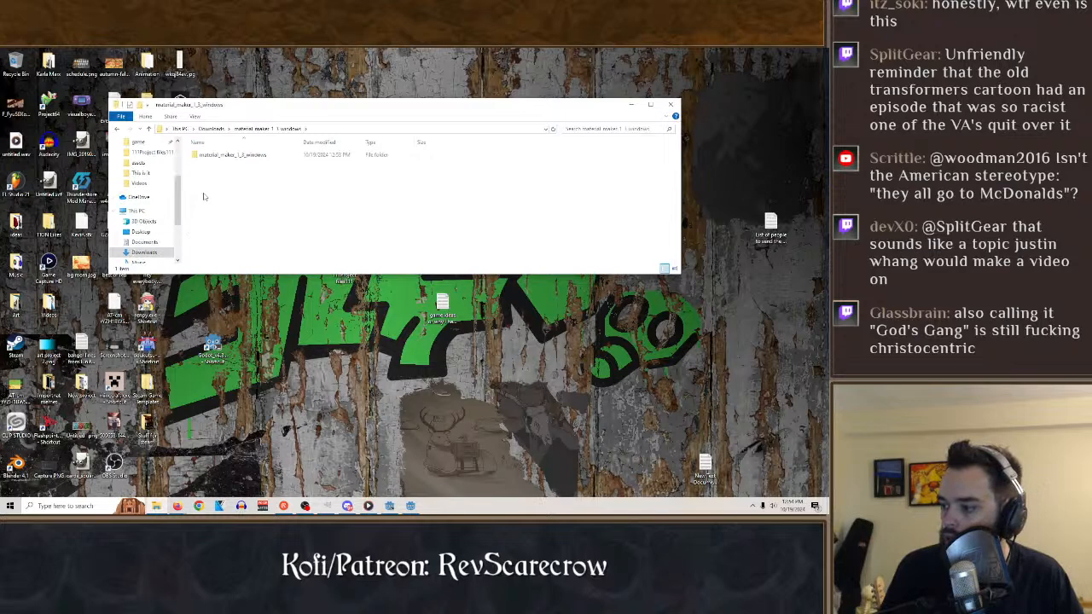
{"action": "double_click", "coordinate": [205, 155]}
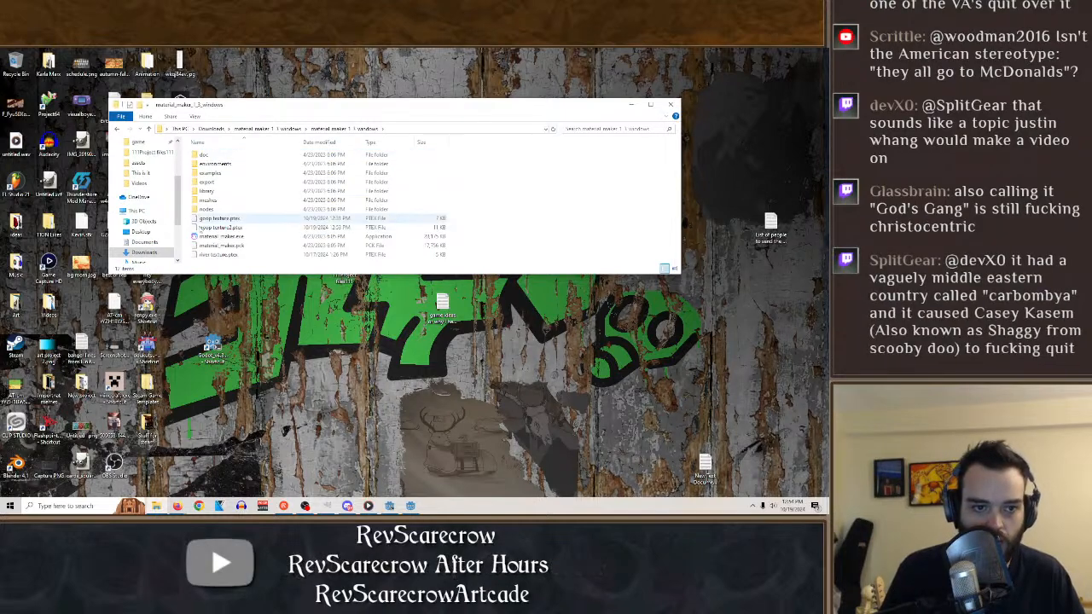
{"action": "double_click", "coordinate": [205, 237]}
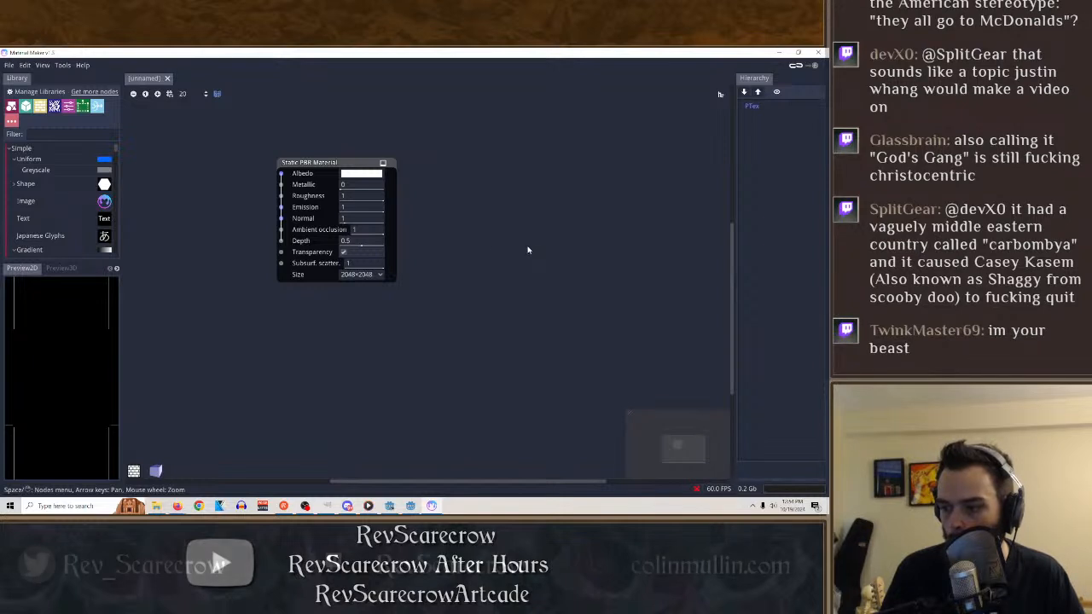
Reopen goop texture2.ptex from the recently used materials.
{"action": "left_click", "coordinate": [11, 66]}
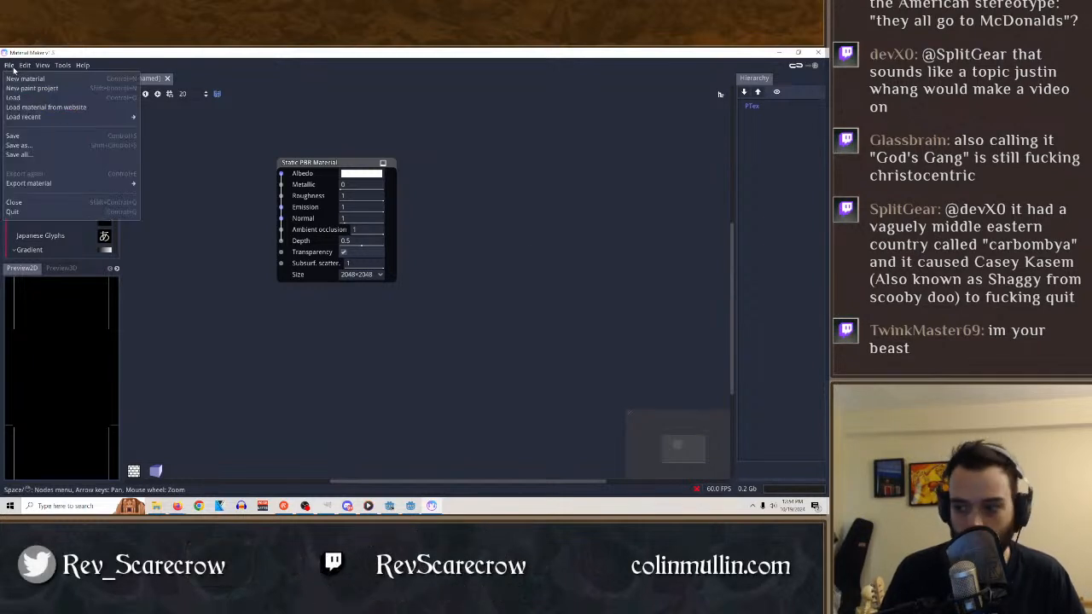
{"action": "mouse_move", "coordinate": [25, 65]}
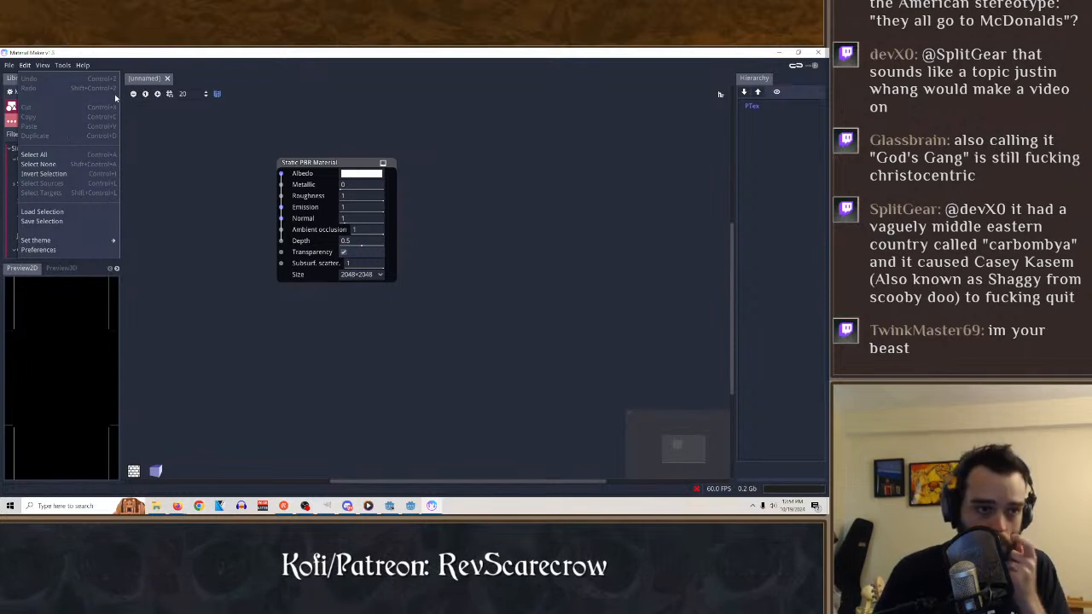
{"action": "left_click", "coordinate": [12, 66]}
{"action": "mouse_move", "coordinate": [27, 116]}
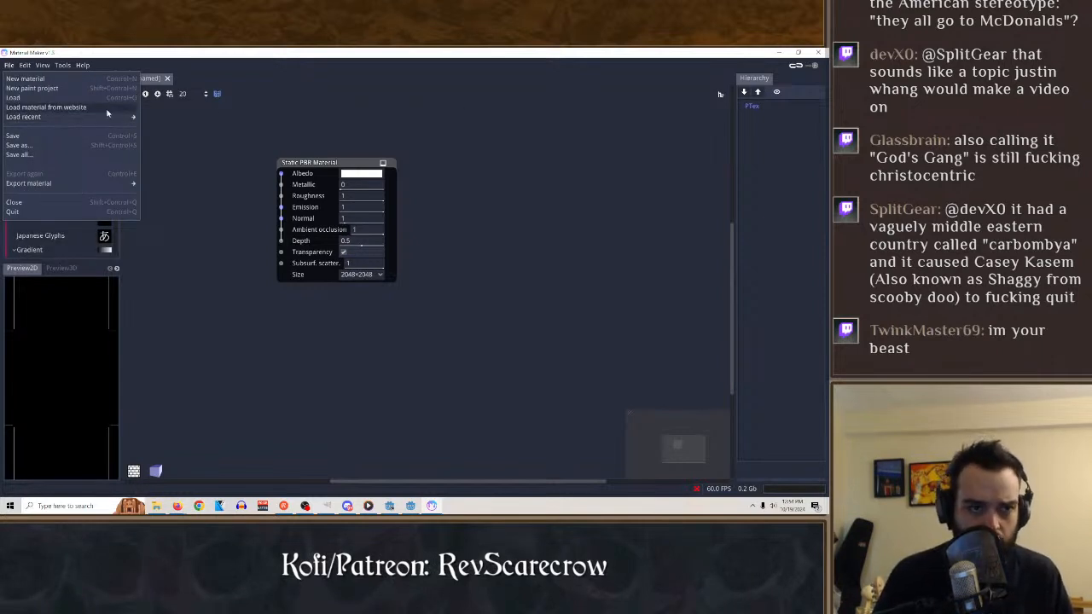
{"action": "left_click", "coordinate": [219, 118]}
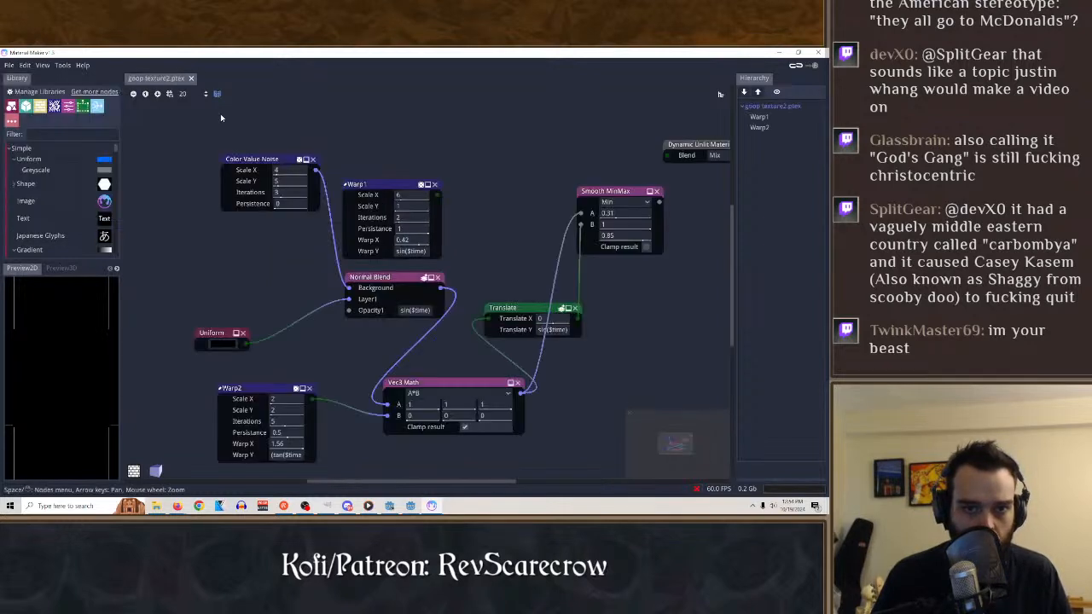
Disconnect the Translate output from Smooth MinMax's B input and preview the Translate node.
{"action": "left_click", "coordinate": [518, 308]}
{"action": "left_click", "coordinate": [469, 382]}
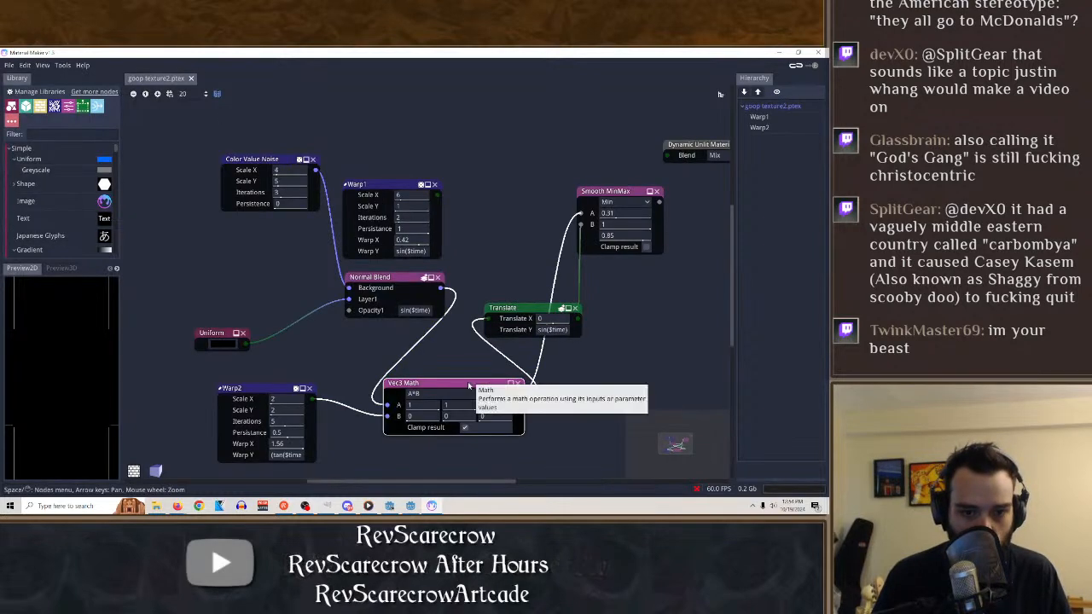
{"action": "left_click", "coordinate": [275, 398]}
{"action": "left_click", "coordinate": [602, 196]}
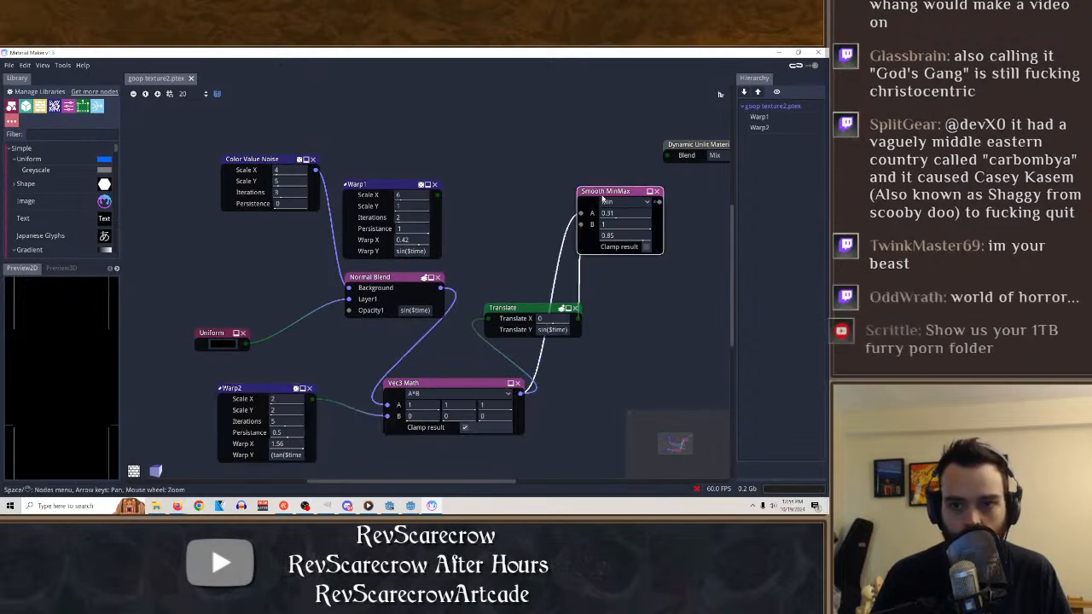
{"action": "left_click_drag", "start_coordinate": [581, 225], "coordinate": [553, 258]}
{"action": "left_click", "coordinate": [551, 310]}
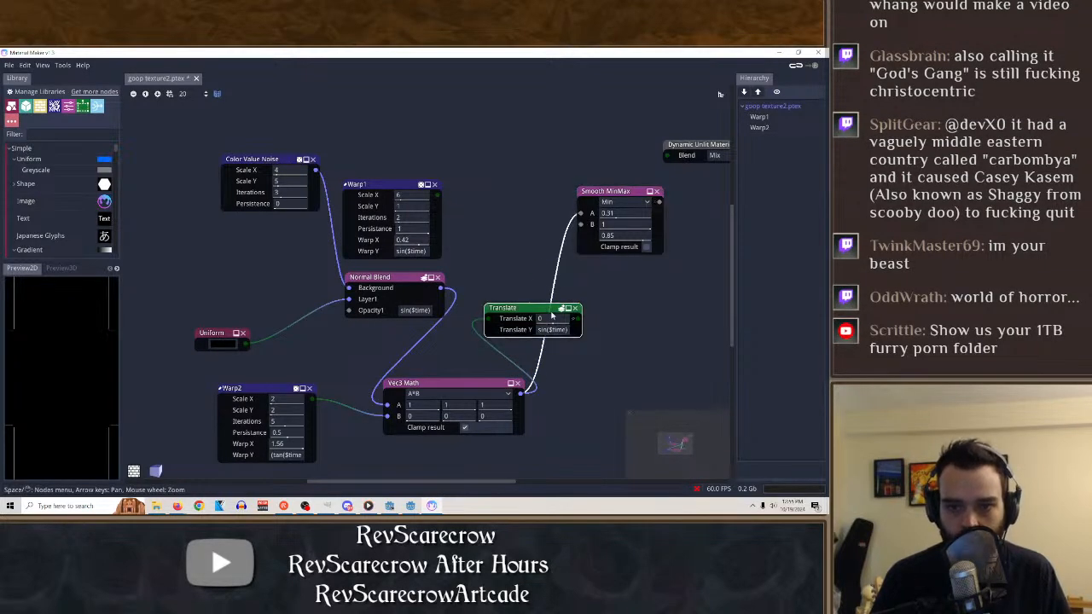
{"action": "left_click", "coordinate": [393, 281]}
{"action": "left_click", "coordinate": [520, 313]}
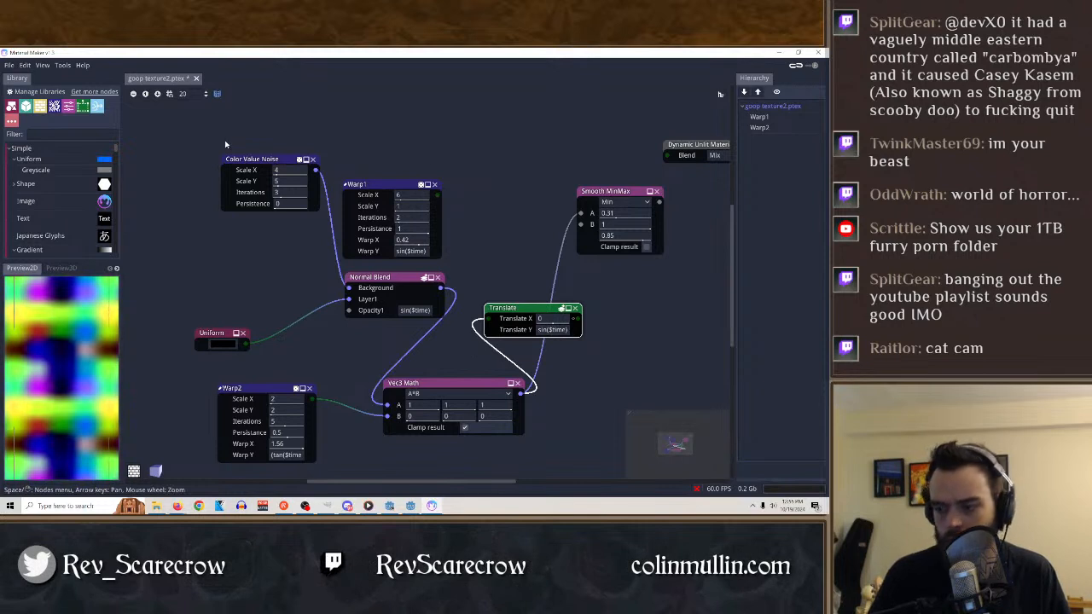
Create a new material, shift its output node aside and change its type to Dynamic Unlit Material.
{"action": "left_click", "coordinate": [8, 66]}
{"action": "left_click", "coordinate": [30, 80]}
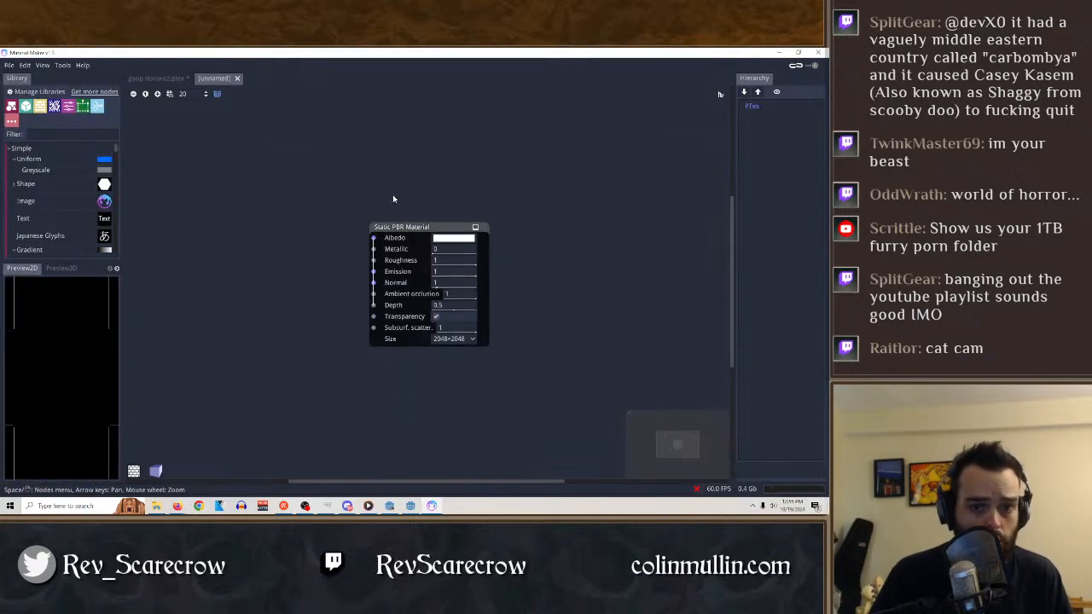
{"action": "left_click_drag", "start_coordinate": [433, 227], "coordinate": [512, 169]}
{"action": "left_click", "coordinate": [286, 170]}
{"action": "left_click", "coordinate": [325, 220]}
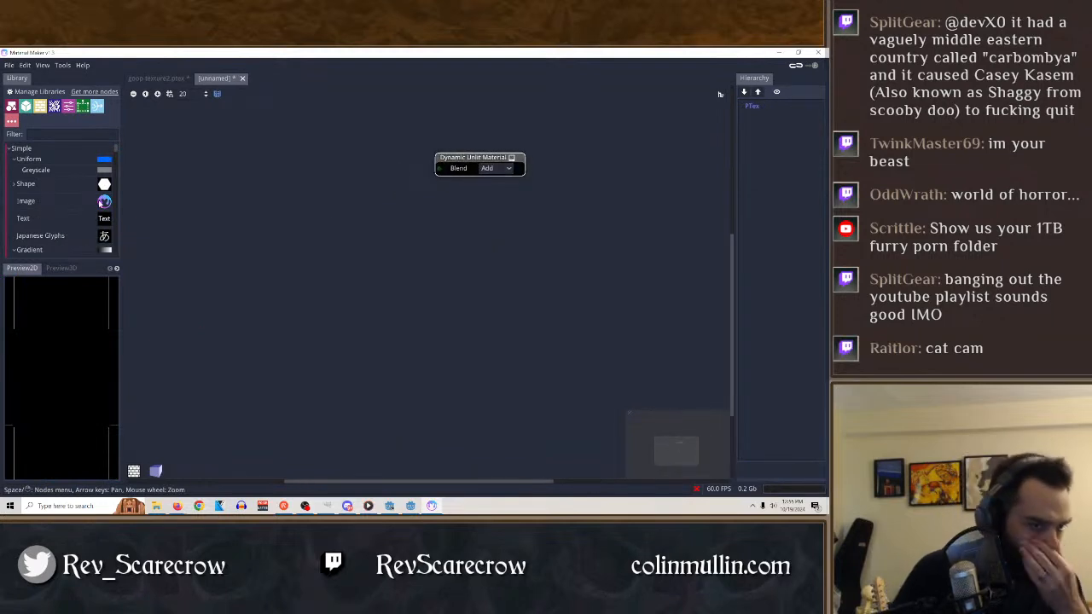
Try a Color Value Noise node and a Warp2 noise node in the new graph, removing each one.
{"action": "scroll", "coordinate": [46, 198], "scroll_direction": "down", "scroll_amount": 3}
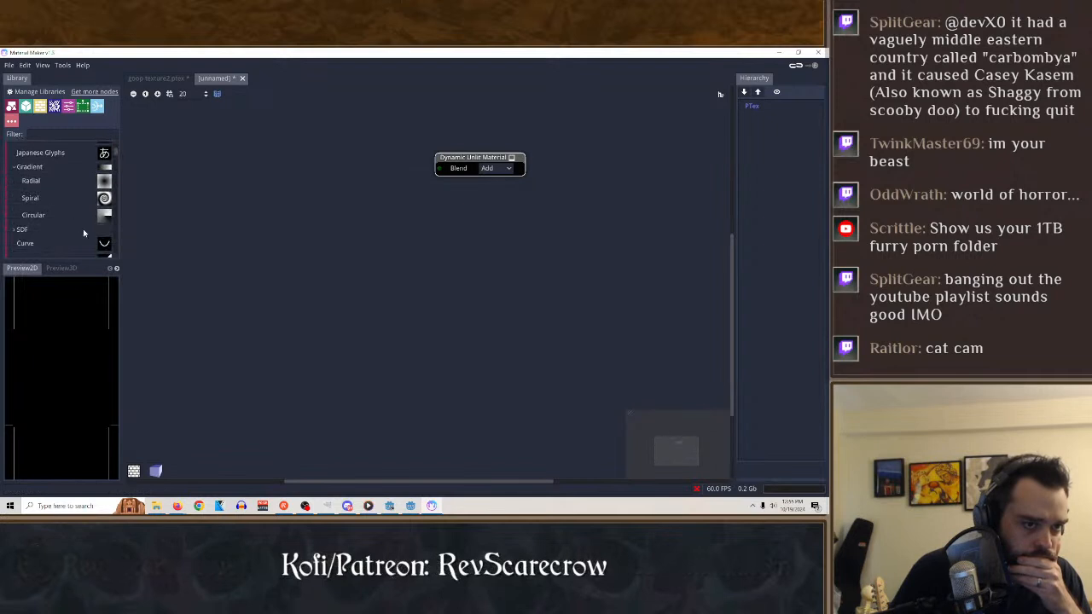
{"action": "scroll", "coordinate": [68, 218], "scroll_direction": "down", "scroll_amount": 10}
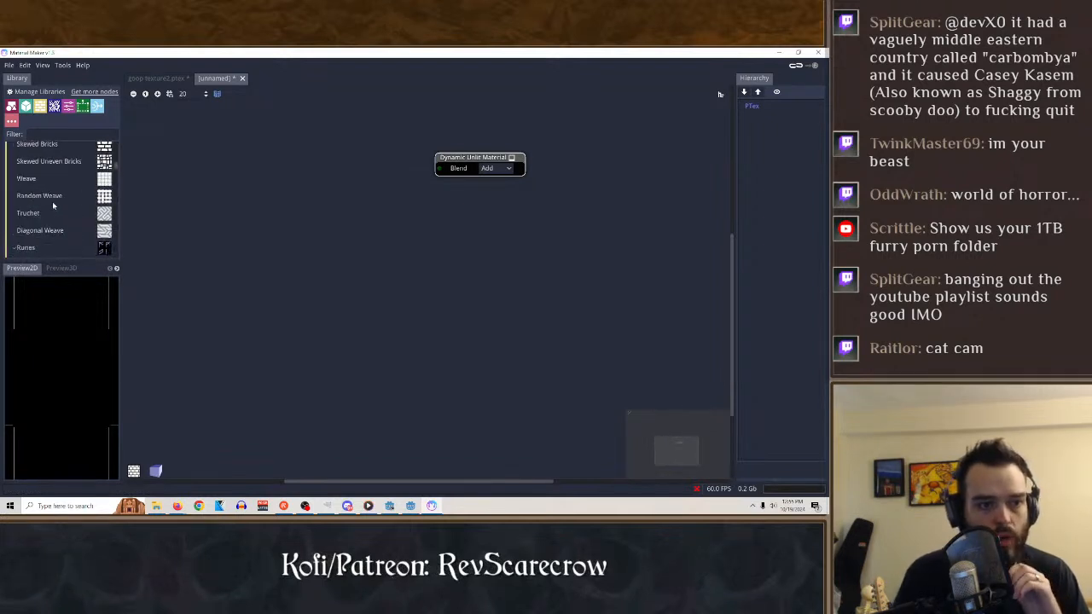
{"action": "scroll", "coordinate": [52, 201], "scroll_direction": "down", "scroll_amount": 5}
{"action": "scroll", "coordinate": [63, 222], "scroll_direction": "down", "scroll_amount": 2}
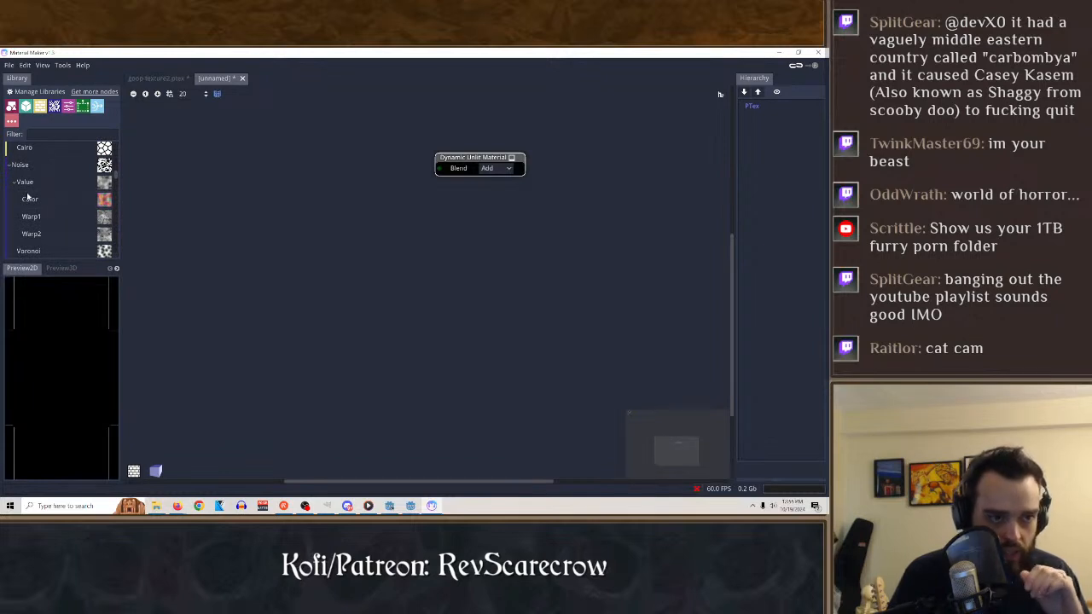
{"action": "left_click_drag", "start_coordinate": [34, 203], "coordinate": [231, 201]}
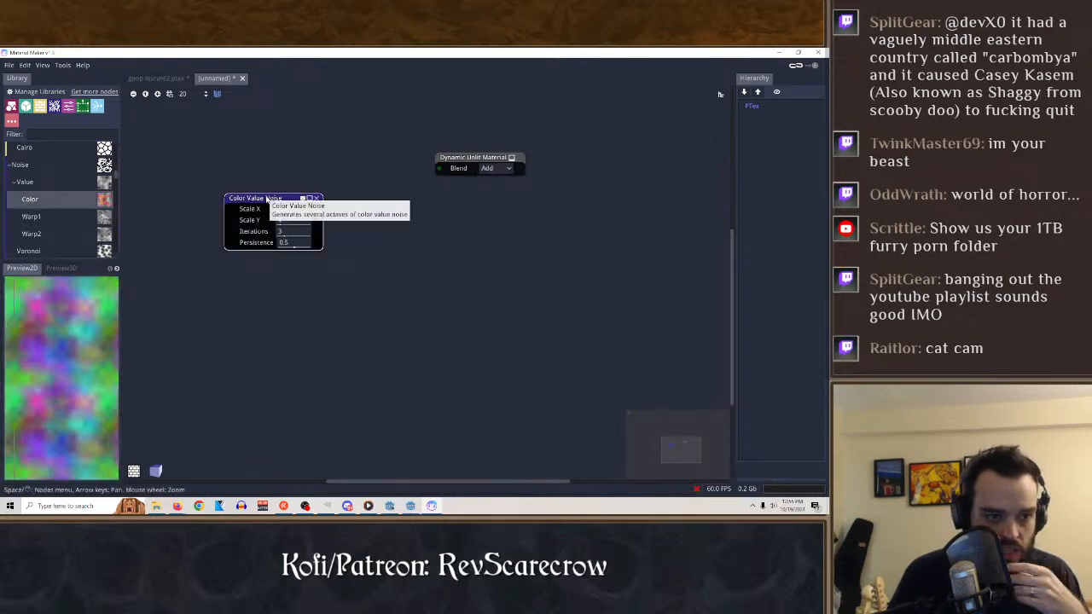
{"action": "left_click", "coordinate": [316, 198]}
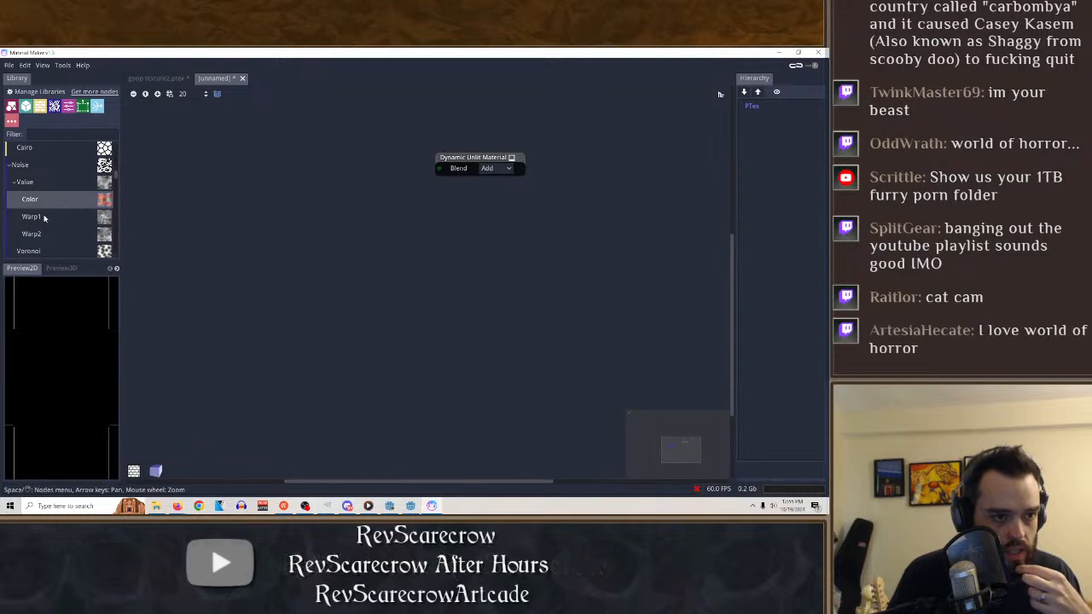
{"action": "left_click", "coordinate": [34, 236]}
{"action": "left_click_drag", "start_coordinate": [35, 237], "coordinate": [249, 197]}
{"action": "left_click", "coordinate": [294, 198]}
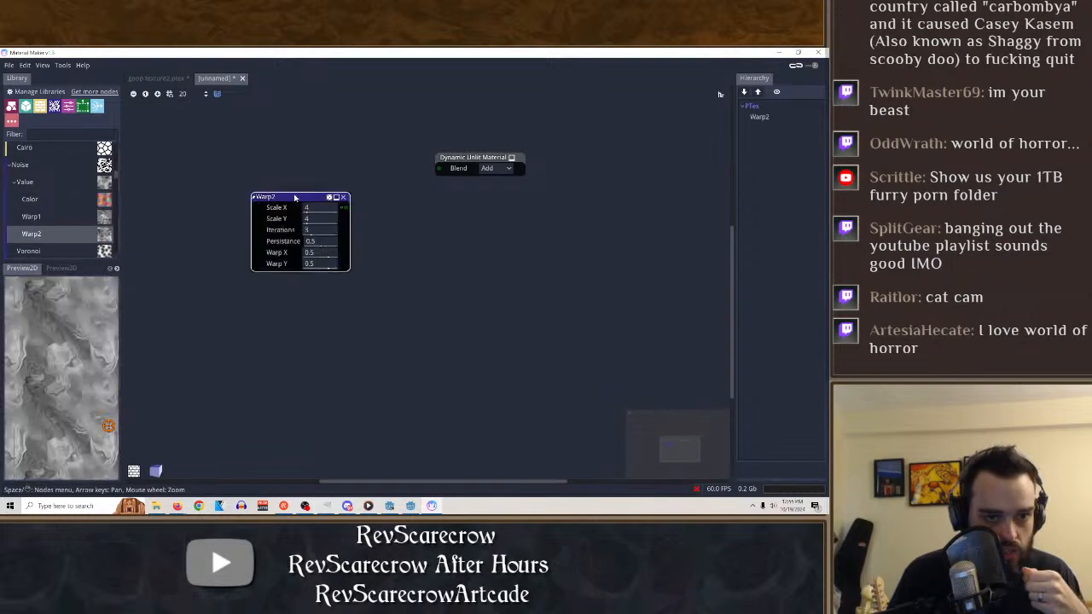
{"action": "left_click", "coordinate": [346, 198]}
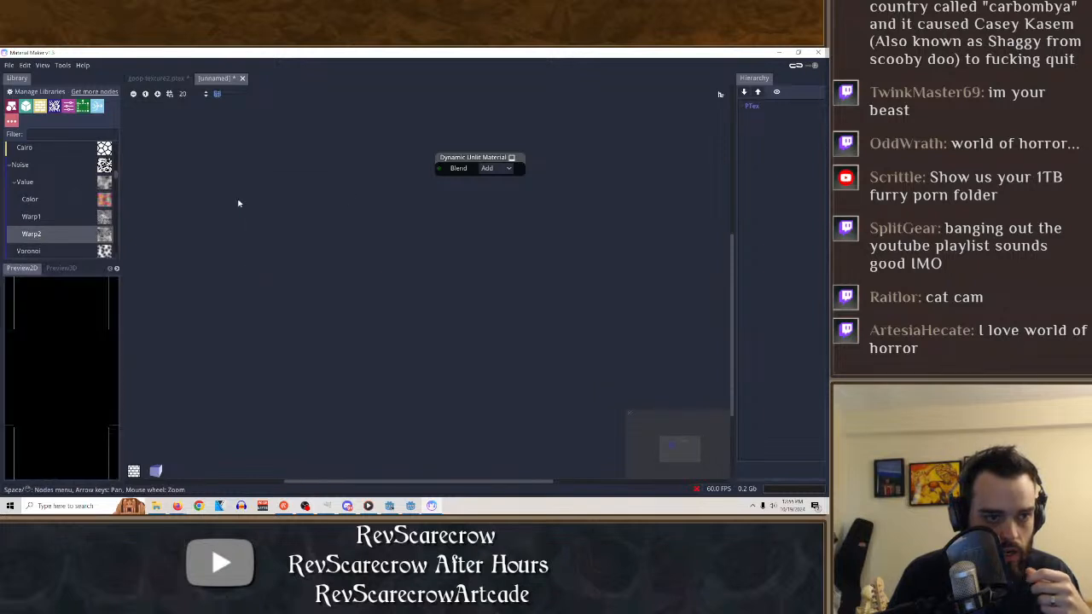
Add a Voronoi noise node to the graph beside the Dynamic Unlit Material node.
{"action": "scroll", "coordinate": [27, 196], "scroll_direction": "down", "scroll_amount": 2}
{"action": "left_click_drag", "start_coordinate": [28, 209], "coordinate": [264, 215]}
{"action": "left_click", "coordinate": [308, 221]}
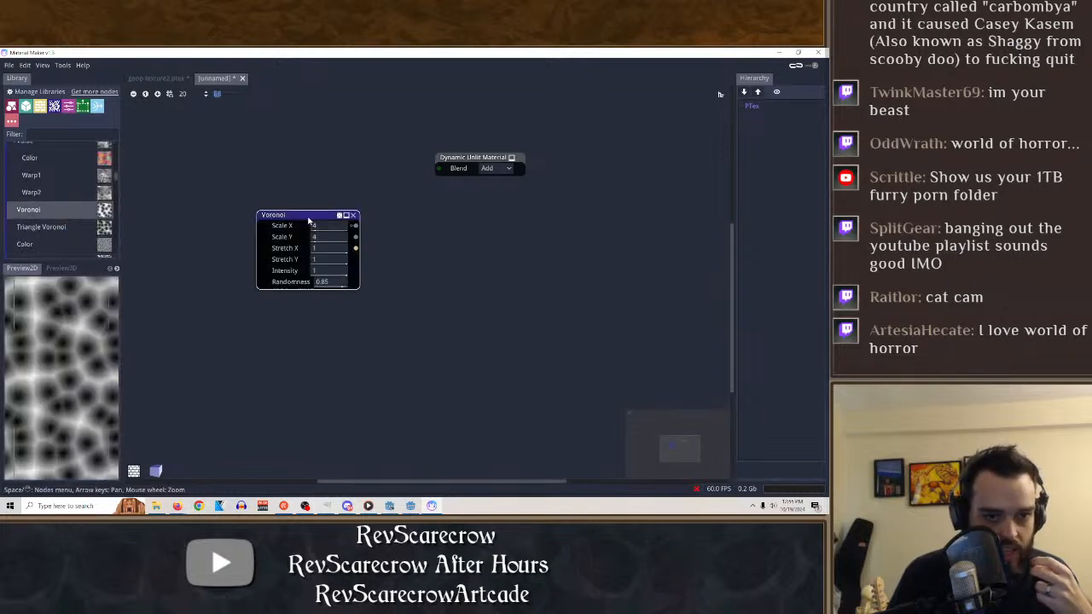
Try various scale and stretch values on the Voronoi node and delete the node.
{"action": "left_click_drag", "start_coordinate": [329, 227], "coordinate": [407, 243]}
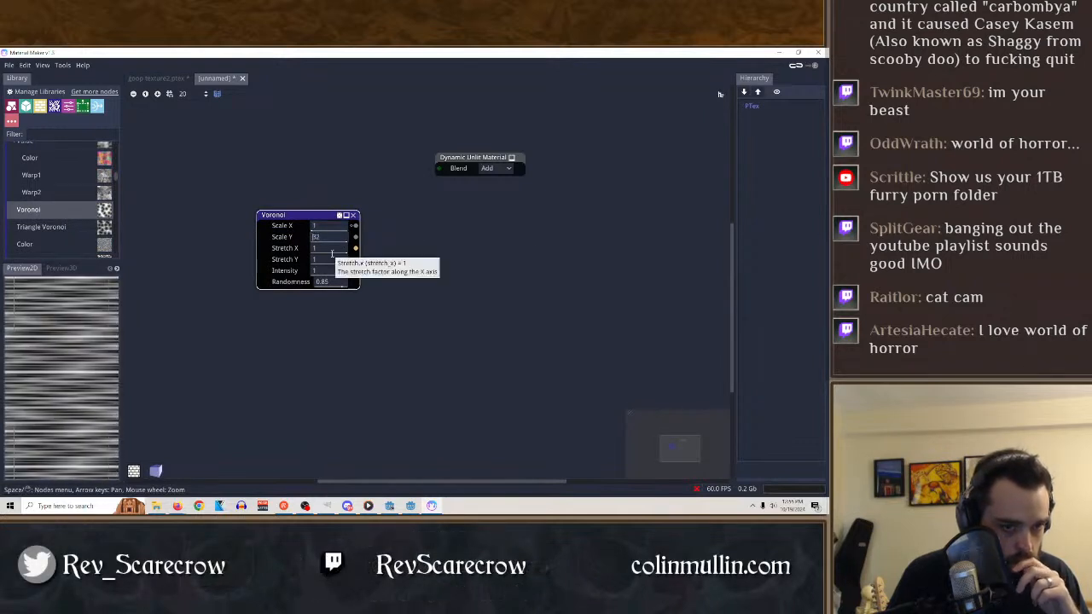
{"action": "left_click_drag", "start_coordinate": [329, 247], "coordinate": [243, 254]}
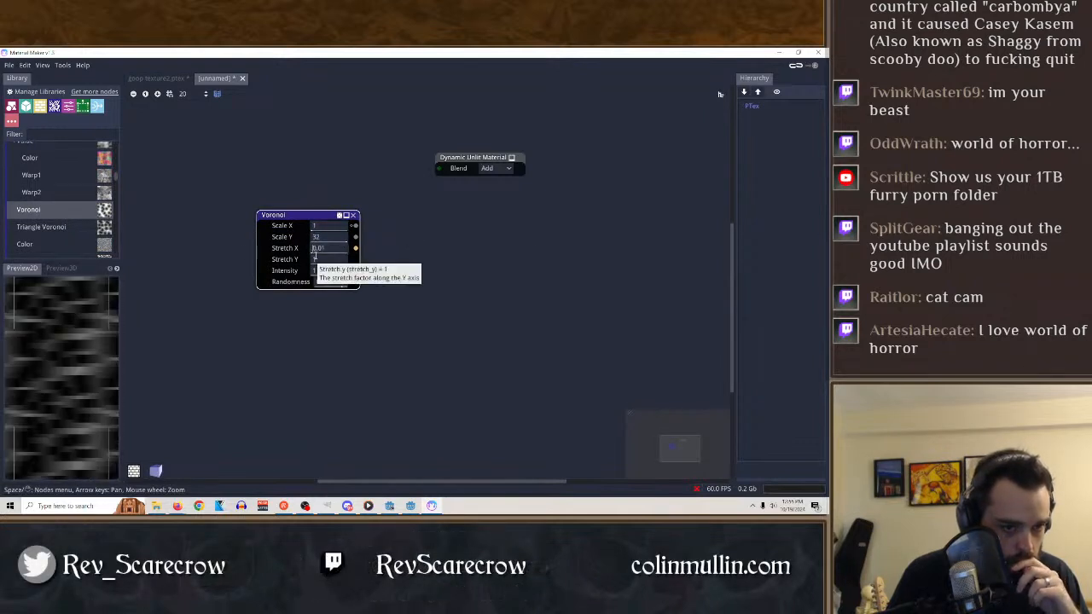
{"action": "left_click_drag", "start_coordinate": [315, 249], "coordinate": [564, 256]}
{"action": "left_click_drag", "start_coordinate": [319, 228], "coordinate": [469, 224]}
{"action": "left_click_drag", "start_coordinate": [324, 239], "coordinate": [771, 267]}
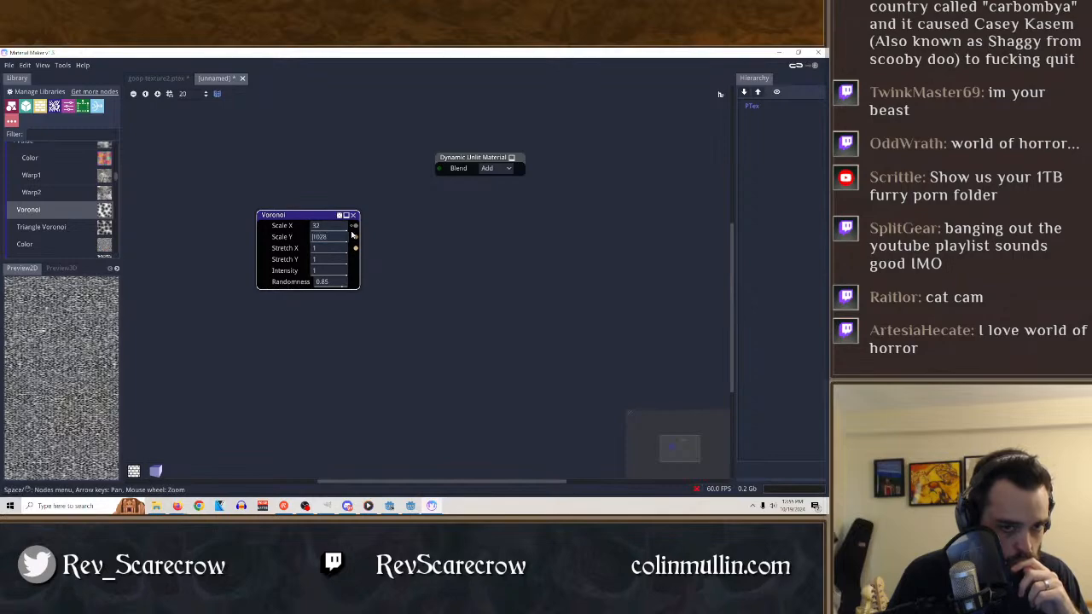
{"action": "left_click_drag", "start_coordinate": [345, 241], "coordinate": [0, 244]}
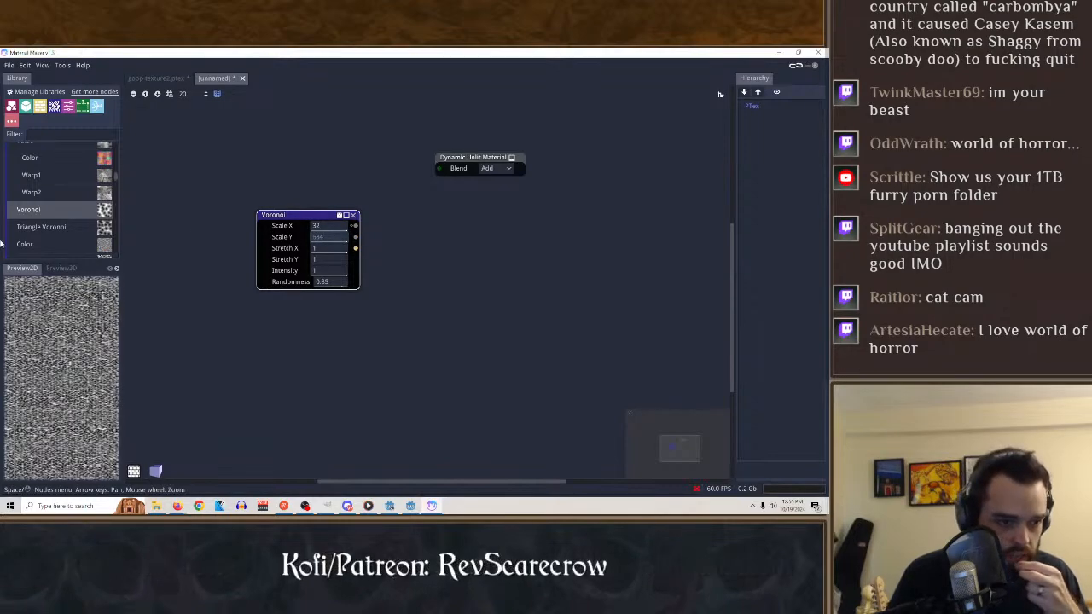
{"action": "left_click_drag", "start_coordinate": [325, 240], "coordinate": [156, 238]}
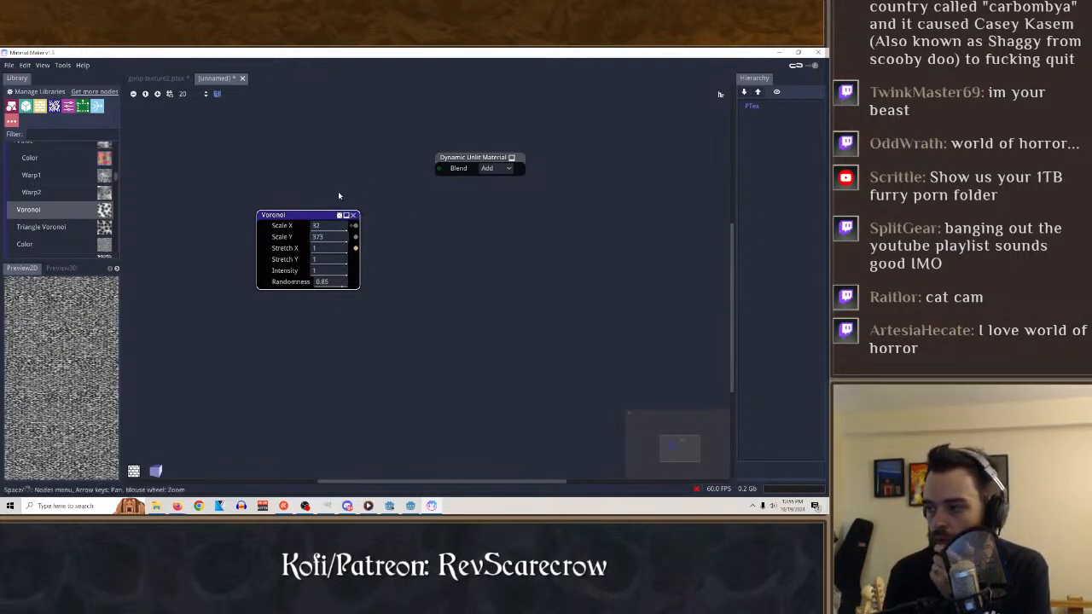
{"action": "left_click", "coordinate": [354, 217]}
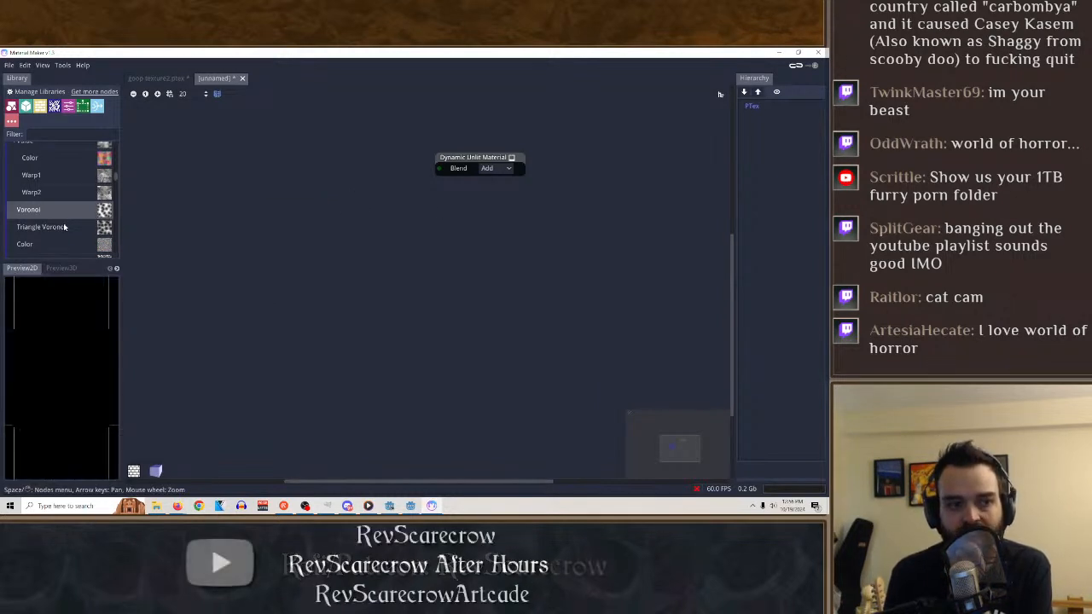
Add a Triangle Voronoi node with Scale X 7, Scale Y 15, Stretch X 3.95, Stretch Y 1.64 and Randomness 1.
{"action": "left_click_drag", "start_coordinate": [41, 227], "coordinate": [285, 269]}
{"action": "left_click", "coordinate": [332, 270]}
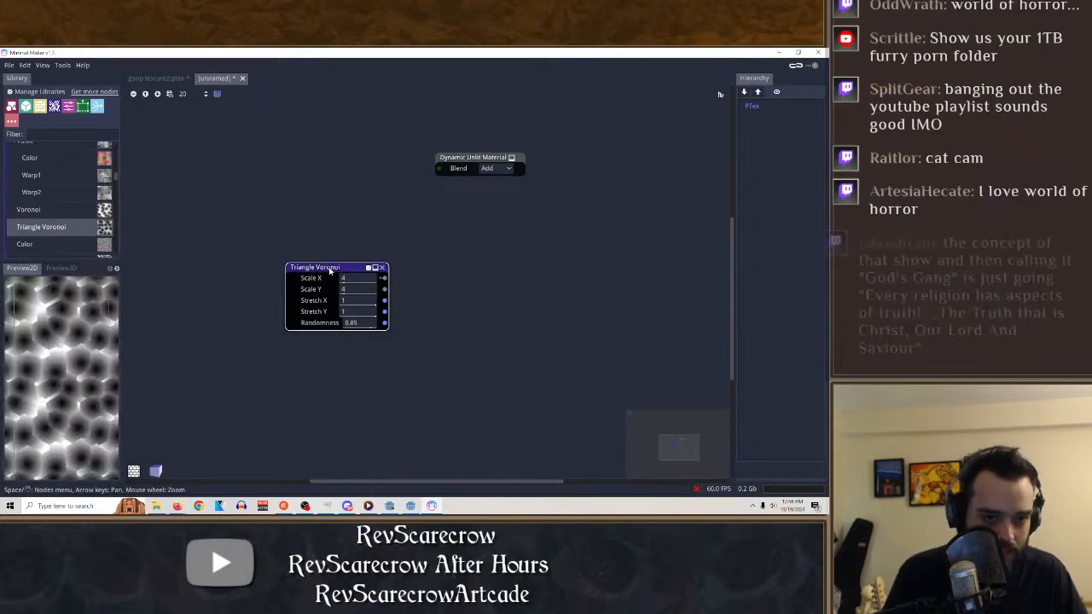
{"action": "left_click_drag", "start_coordinate": [384, 279], "coordinate": [500, 309]}
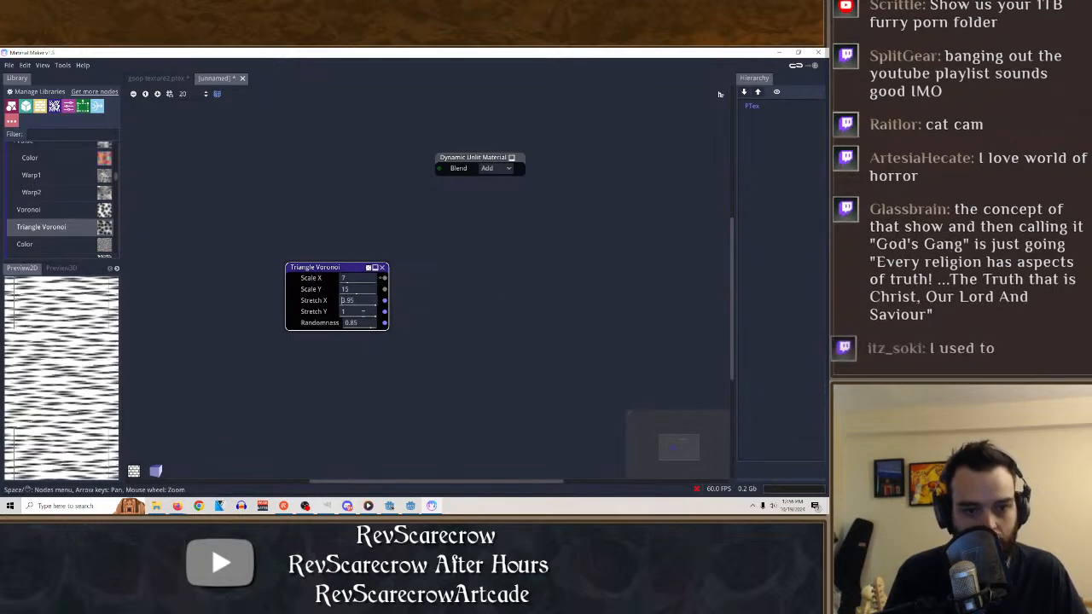
{"action": "left_click_drag", "start_coordinate": [359, 312], "coordinate": [419, 314]}
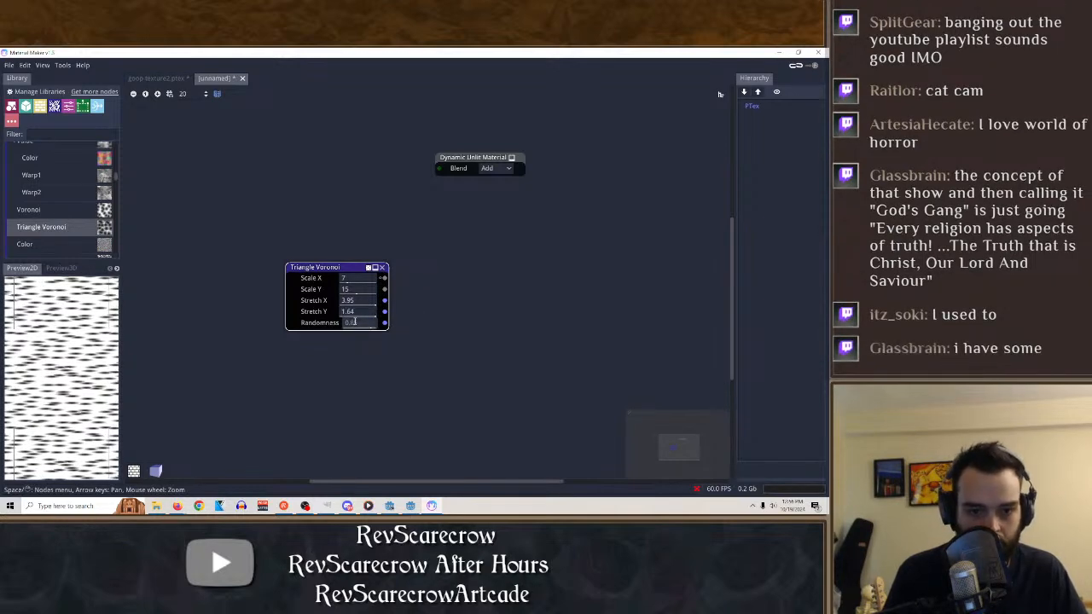
{"action": "left_click_drag", "start_coordinate": [355, 321], "coordinate": [609, 328]}
Set the Triangle Voronoi's Scale X to 10, Scale Y to 5 and Stretch X to 3.7, and move the node aside.
{"action": "left_click_drag", "start_coordinate": [358, 286], "coordinate": [488, 276]}
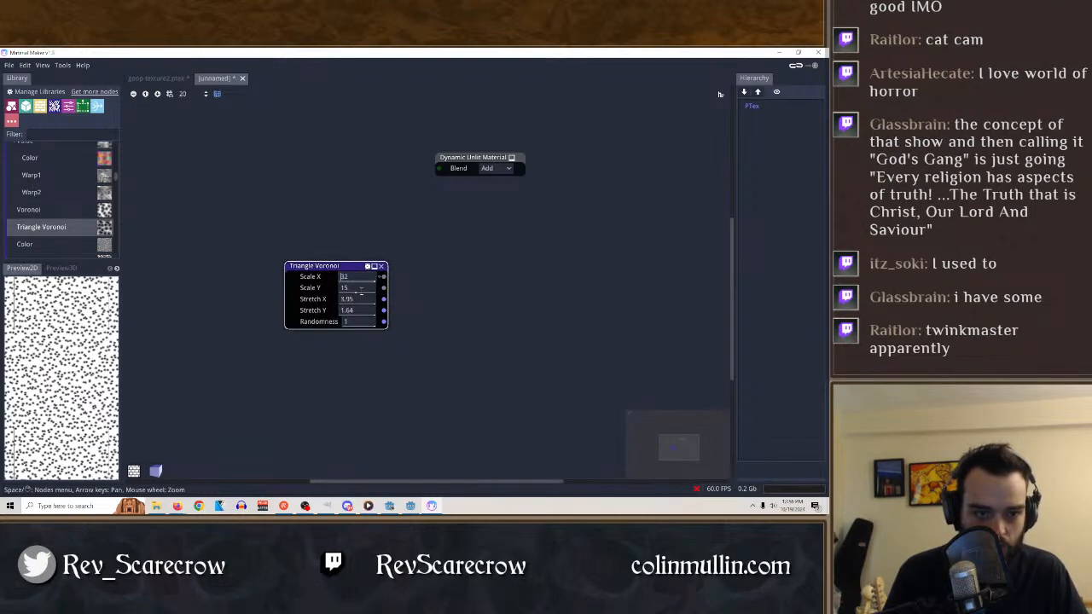
{"action": "mouse_move", "coordinate": [361, 289]}
{"action": "left_mouse_down"}
{"action": "mouse_move", "coordinate": [397, 293]}
{"action": "mouse_move", "coordinate": [244, 295]}
{"action": "mouse_move", "coordinate": [353, 292]}
{"action": "left_mouse_up"}
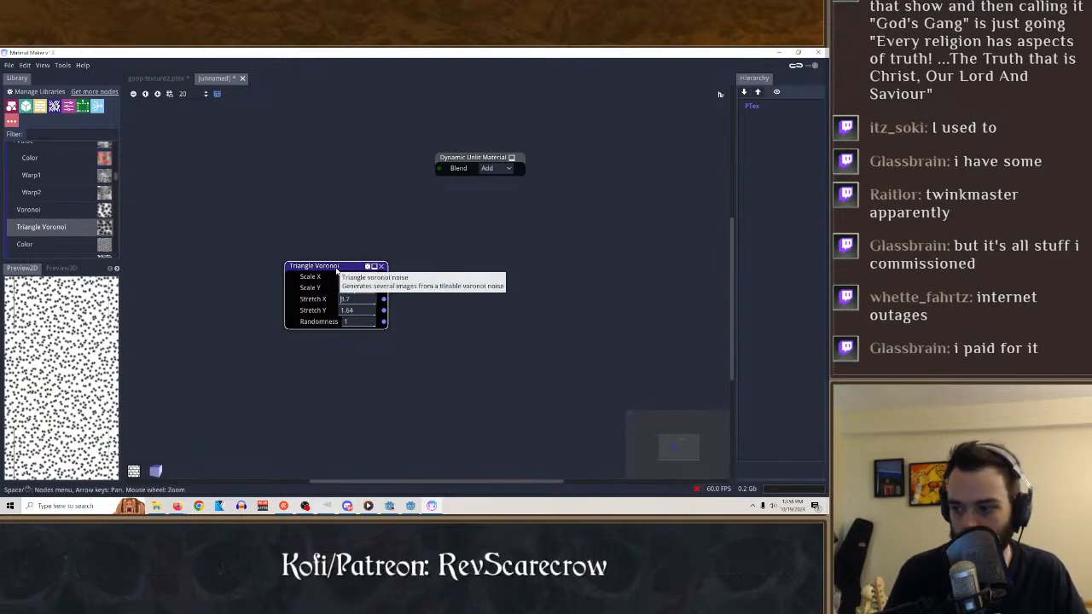
{"action": "mouse_move", "coordinate": [362, 288]}
{"action": "left_mouse_down"}
{"action": "mouse_move", "coordinate": [438, 291]}
{"action": "mouse_move", "coordinate": [265, 310]}
{"action": "left_mouse_up"}
{"action": "left_click_drag", "start_coordinate": [356, 278], "coordinate": [381, 290]}
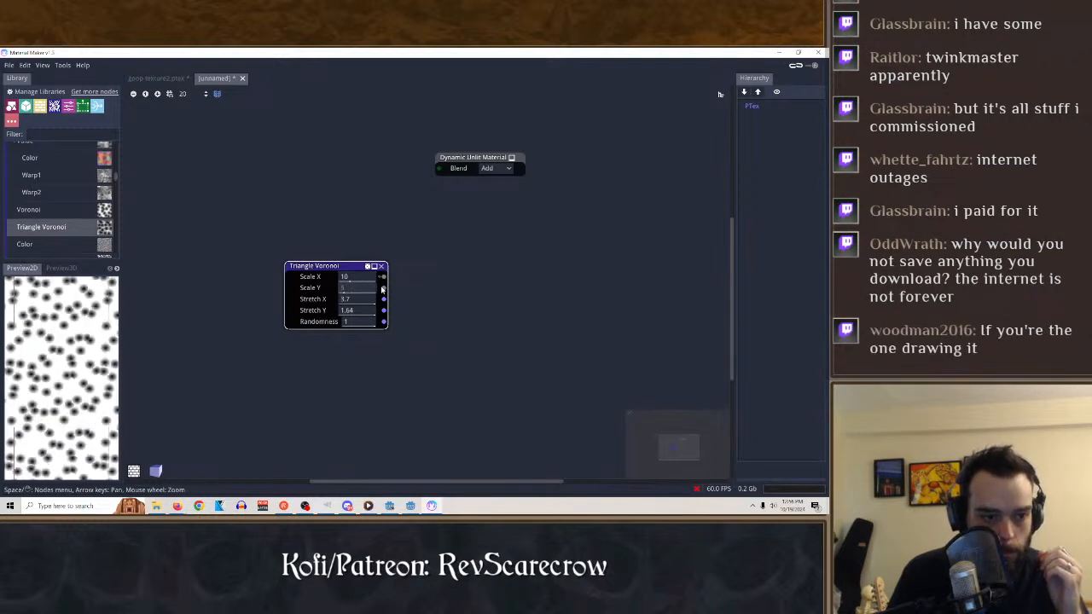
{"action": "left_click_drag", "start_coordinate": [315, 301], "coordinate": [363, 304]}
{"action": "left_click_drag", "start_coordinate": [340, 266], "coordinate": [233, 219]}
Add a Wavelet Noise node of type Add 2 with Scale X 11 and Scale Y 8, placed below the Triangle Voronoi node.
{"action": "scroll", "coordinate": [68, 244], "scroll_direction": "down", "scroll_amount": 3}
{"action": "scroll", "coordinate": [61, 217], "scroll_direction": "down", "scroll_amount": 2}
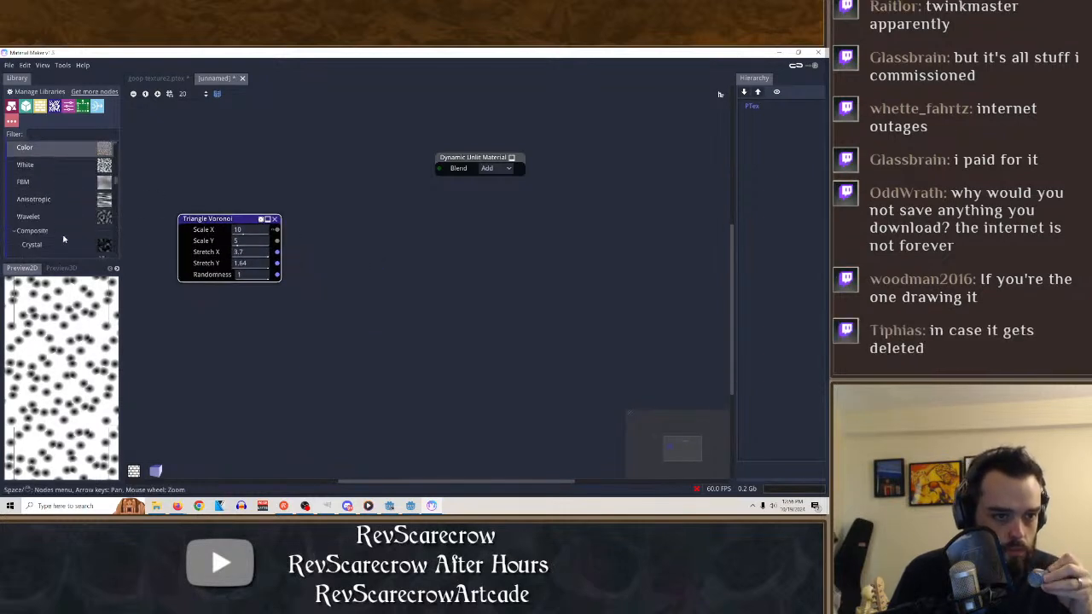
{"action": "left_click_drag", "start_coordinate": [37, 218], "coordinate": [338, 245]}
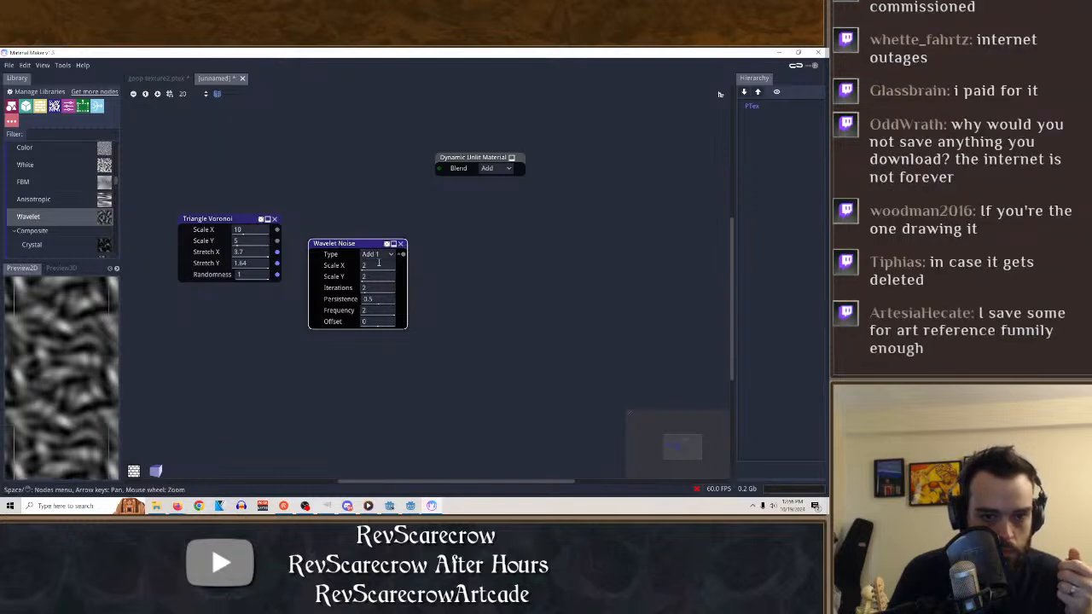
{"action": "mouse_move", "coordinate": [370, 270]}
{"action": "left_mouse_down"}
{"action": "mouse_move", "coordinate": [415, 270]}
{"action": "mouse_move", "coordinate": [416, 280]}
{"action": "left_mouse_up"}
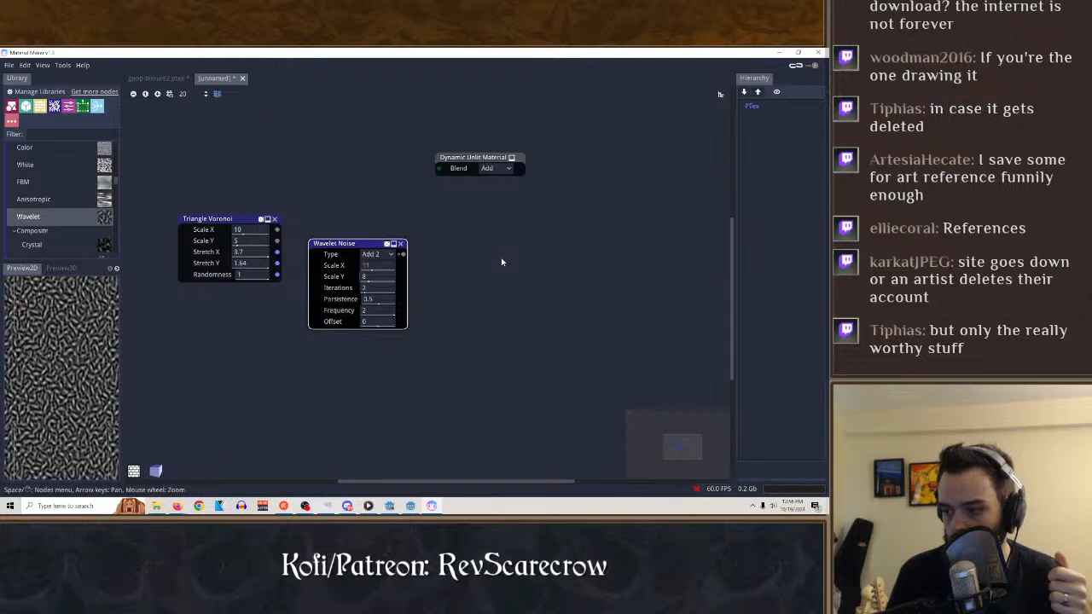
{"action": "left_click_drag", "start_coordinate": [362, 247], "coordinate": [228, 326]}
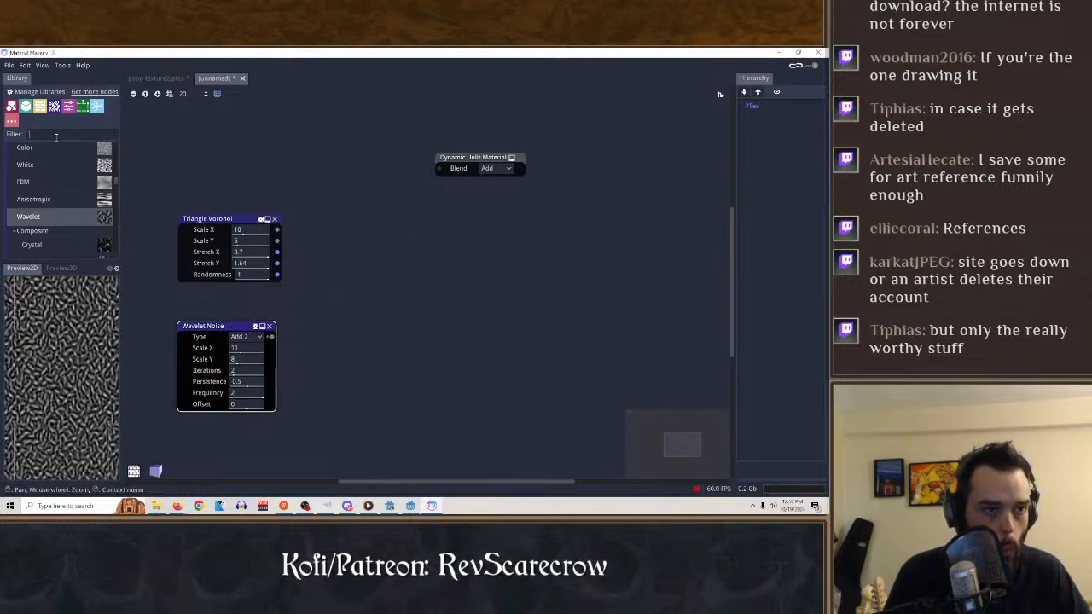
Add a Smooth MinMax node, feeding Triangle Voronoi's Random color output into A and the Wavelet Noise output into B.
{"action": "type", "text": "math"}
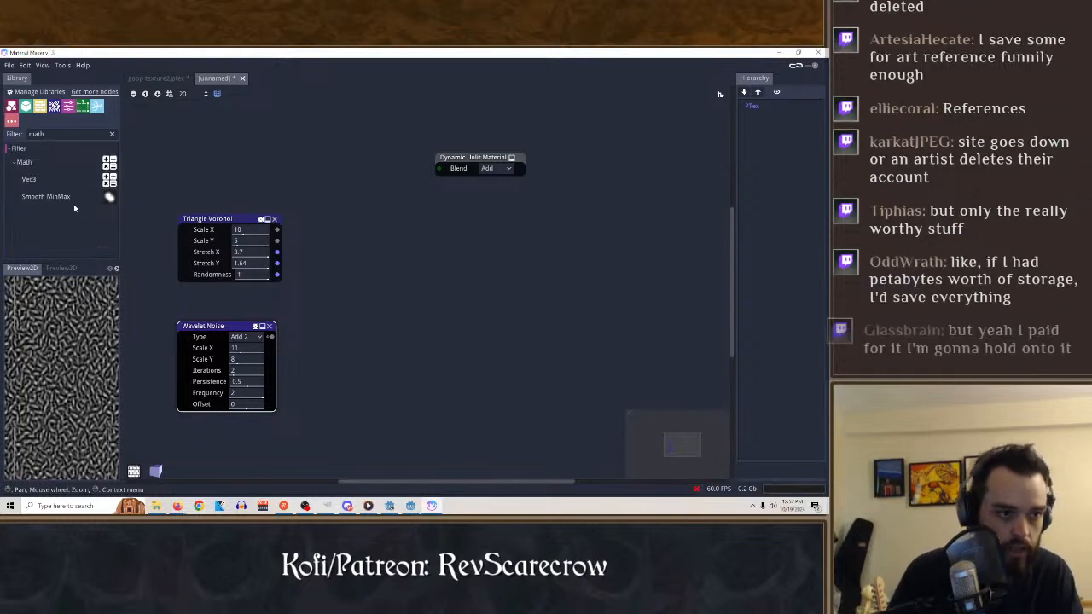
{"action": "left_click_drag", "start_coordinate": [60, 201], "coordinate": [331, 257]}
{"action": "left_click", "coordinate": [234, 225]}
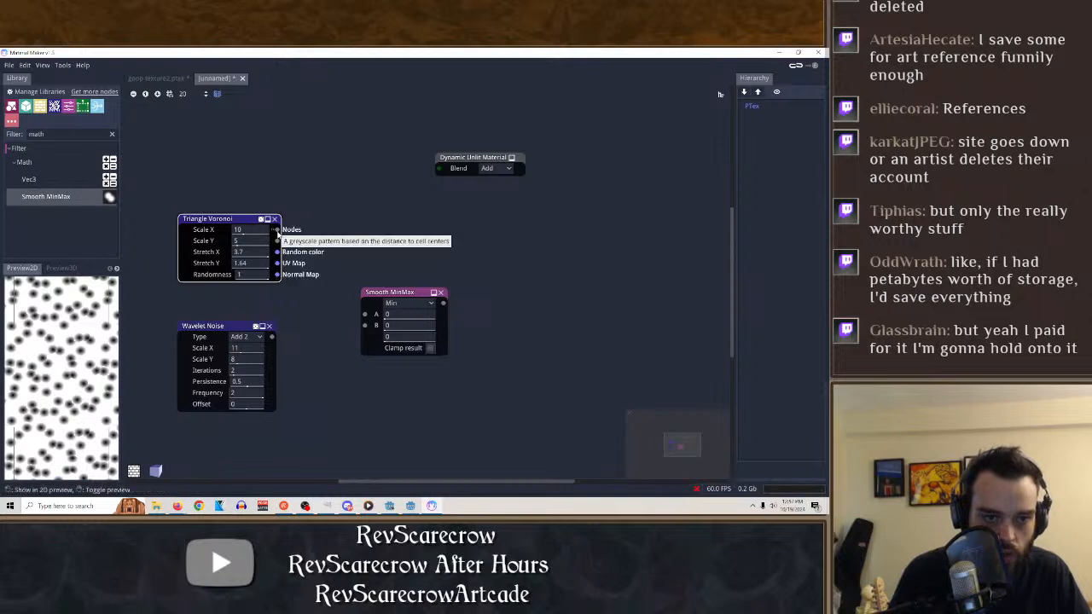
{"action": "left_click_drag", "start_coordinate": [276, 230], "coordinate": [365, 315]}
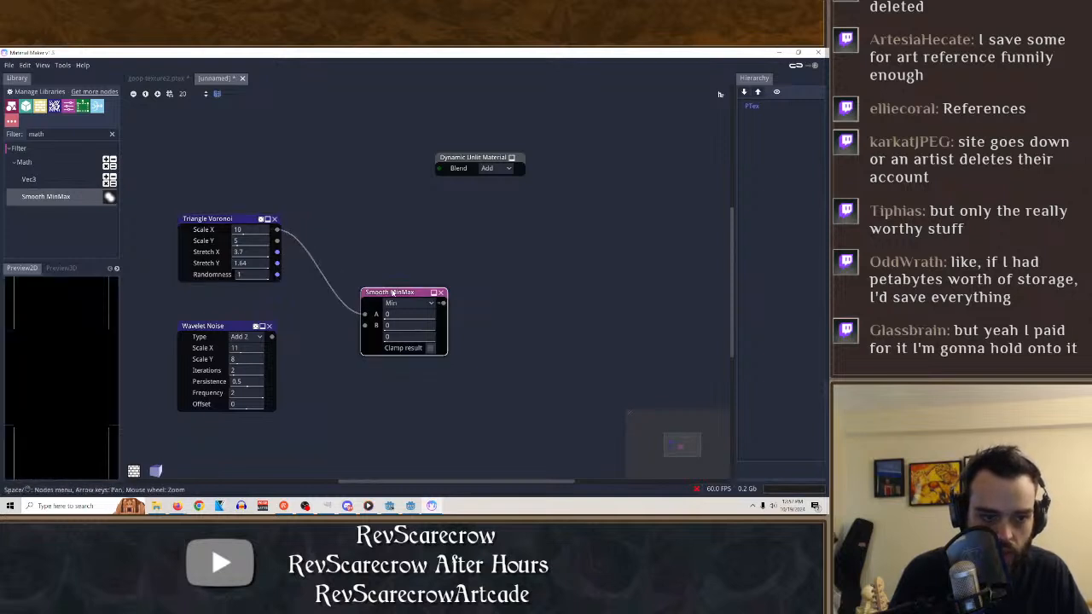
{"action": "left_click_drag", "start_coordinate": [277, 230], "coordinate": [366, 315]}
{"action": "left_click_drag", "start_coordinate": [276, 241], "coordinate": [363, 315]}
{"action": "left_click_drag", "start_coordinate": [277, 252], "coordinate": [364, 330]}
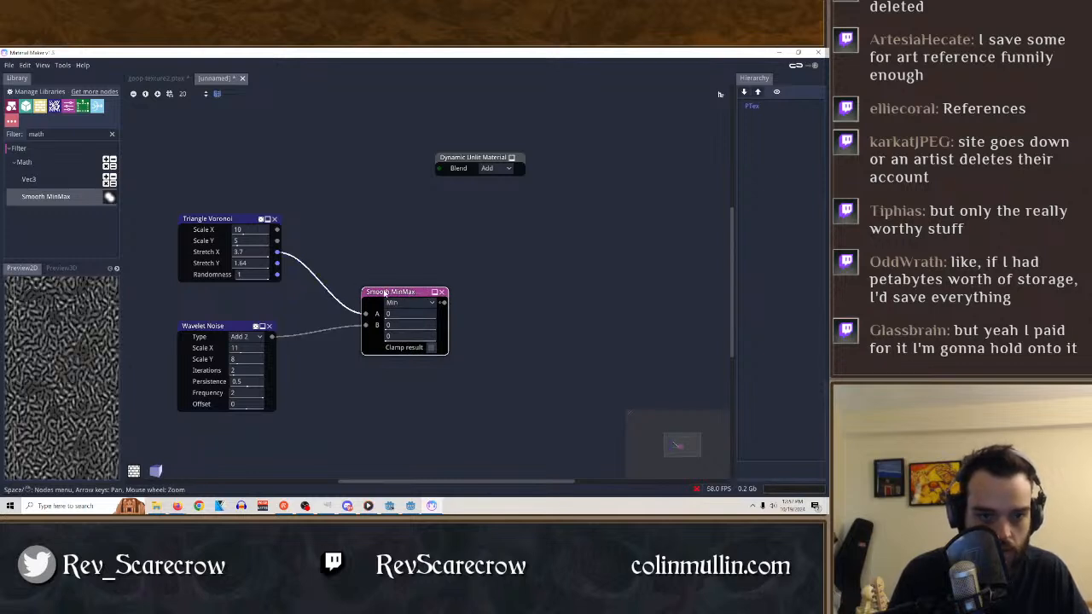
Set Smooth MinMax's A value to 0.16 and try other Triangle Voronoi outputs on input A, ending with Normal Map.
{"action": "left_click_drag", "start_coordinate": [397, 315], "coordinate": [468, 313]}
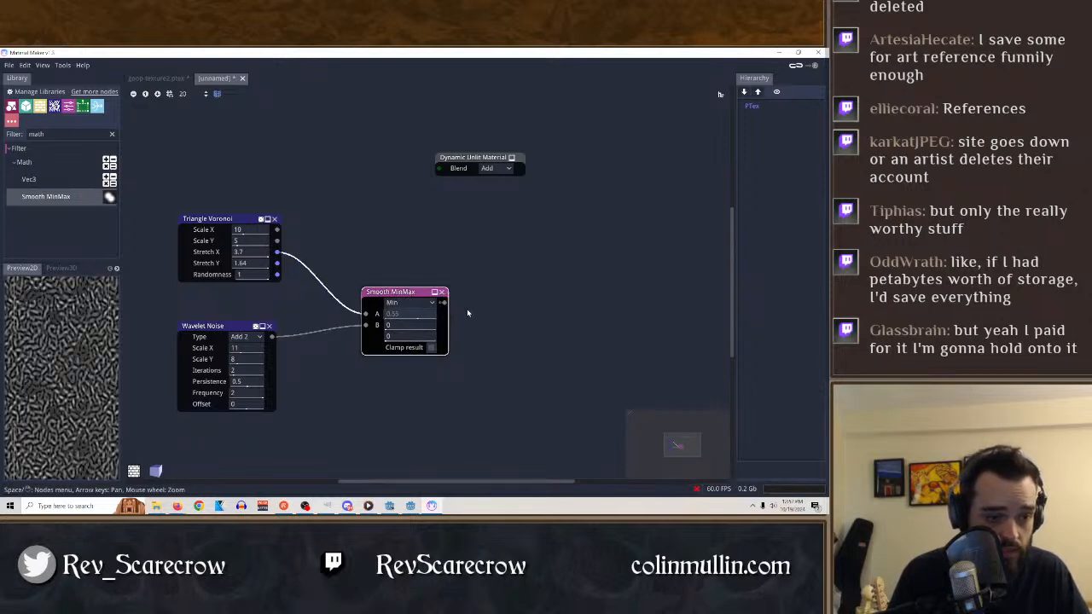
{"action": "left_click", "coordinate": [229, 221]}
{"action": "left_click", "coordinate": [402, 292]}
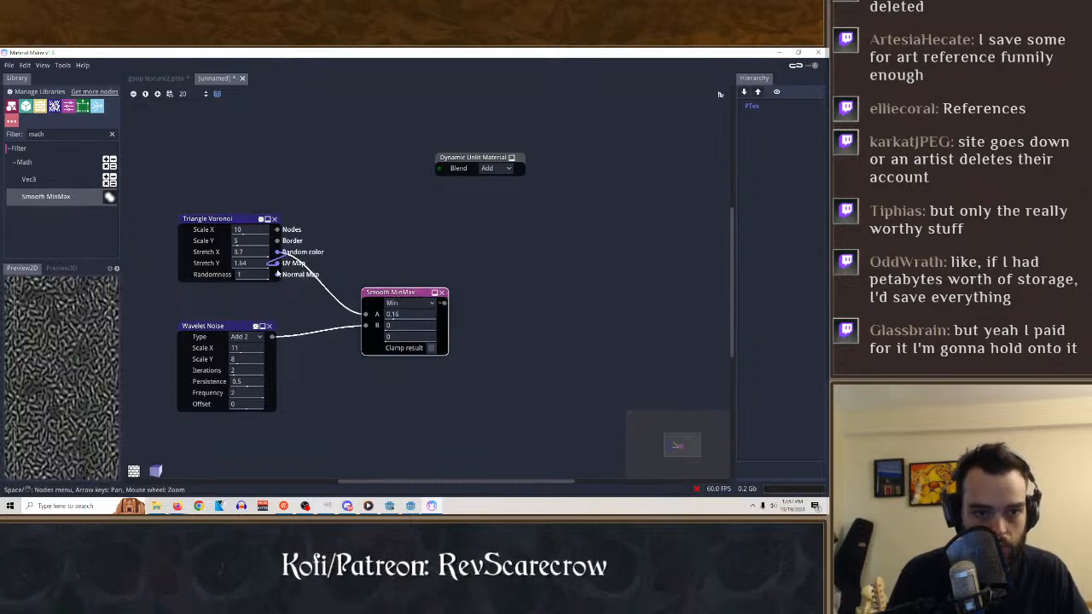
{"action": "left_click_drag", "start_coordinate": [279, 262], "coordinate": [365, 314]}
{"action": "right_click", "coordinate": [315, 246]}
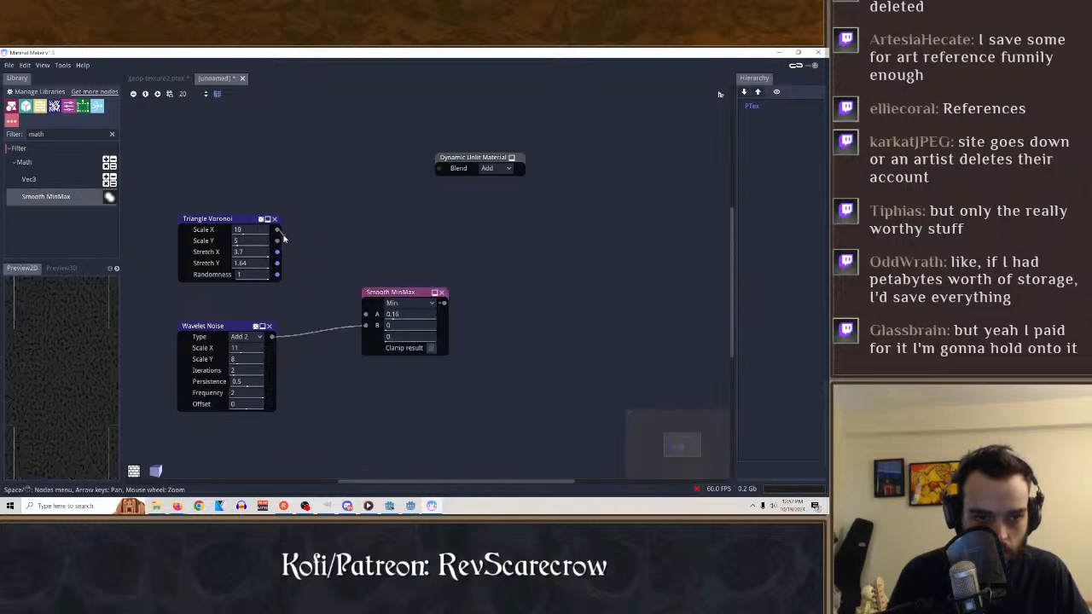
{"action": "left_click_drag", "start_coordinate": [277, 229], "coordinate": [365, 315]}
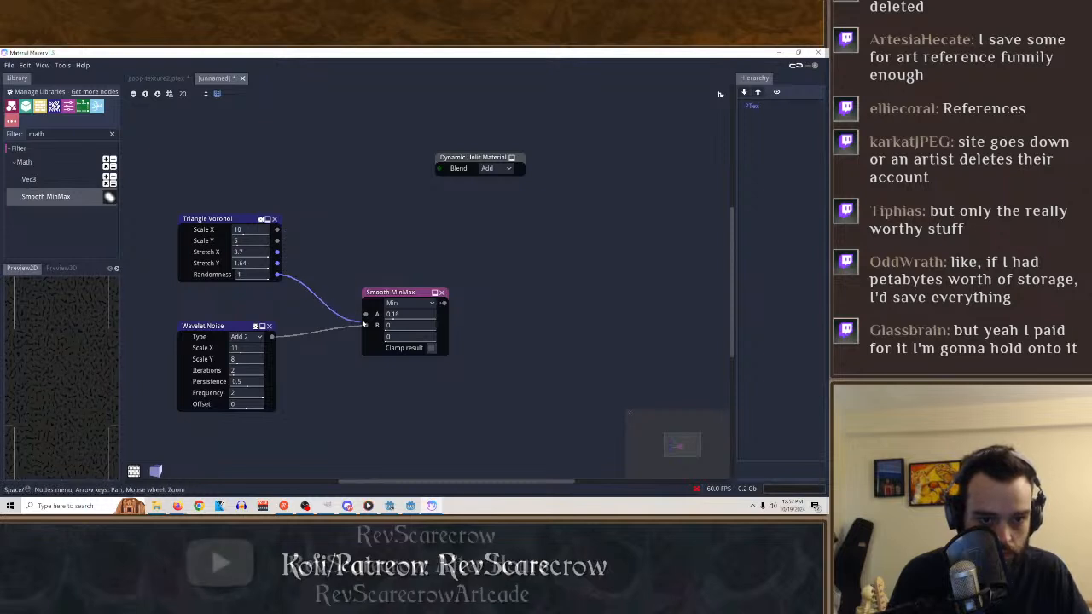
Try Max mode with a B value of 0.22 on Smooth MinMax, and return it to Min with A and B at 0.
{"action": "left_click_drag", "start_coordinate": [400, 326], "coordinate": [432, 328]}
{"action": "left_click", "coordinate": [428, 304]}
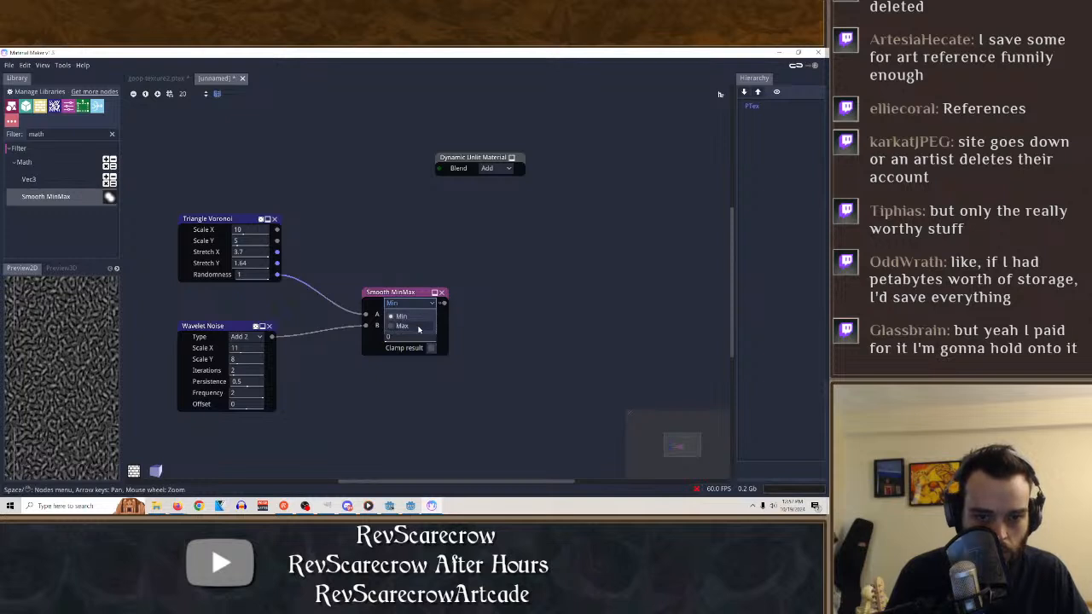
{"action": "left_click", "coordinate": [415, 327]}
{"action": "left_click_drag", "start_coordinate": [403, 314], "coordinate": [298, 327]}
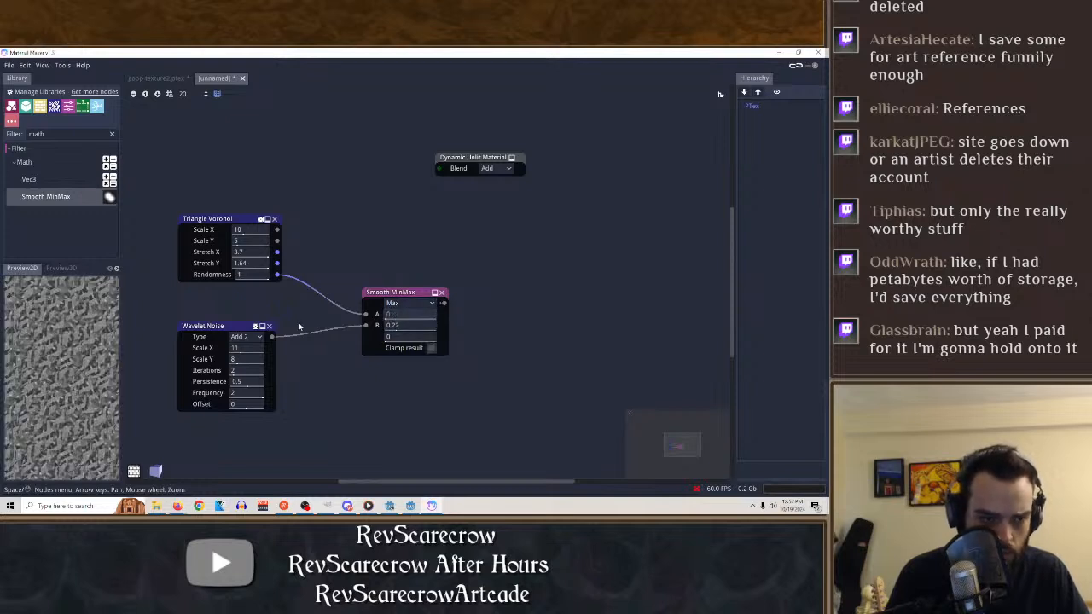
{"action": "left_click", "coordinate": [391, 304]}
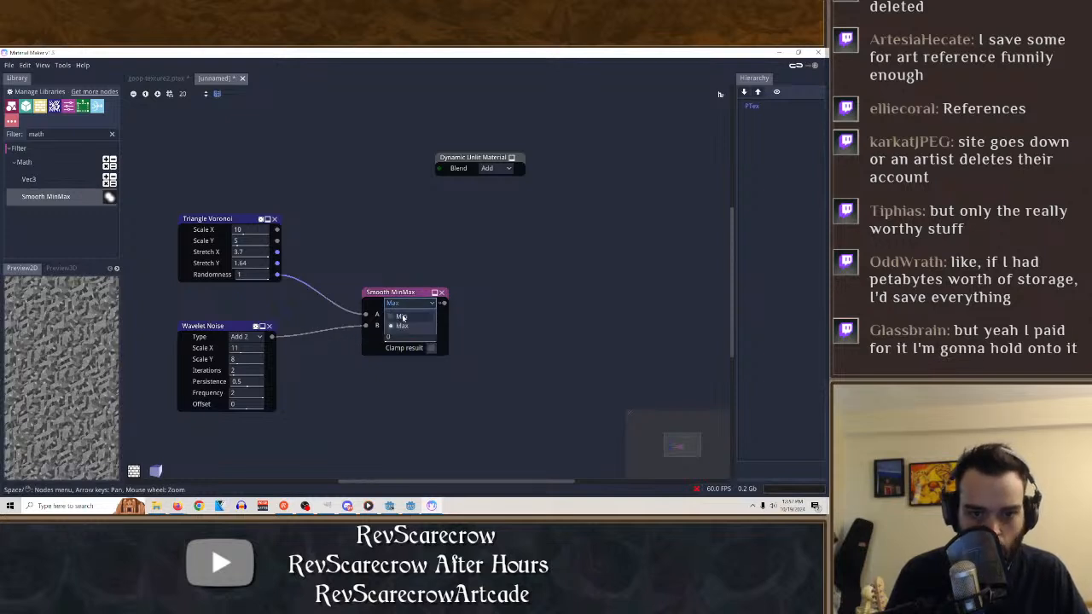
{"action": "left_click", "coordinate": [392, 315]}
Set the Triangle Voronoi's Scale X and Scale Y to 9, Stretch Y to 2.05 and Randomness to 0.
{"action": "left_click_drag", "start_coordinate": [247, 264], "coordinate": [128, 288]}
{"action": "left_click_drag", "start_coordinate": [243, 241], "coordinate": [319, 247]}
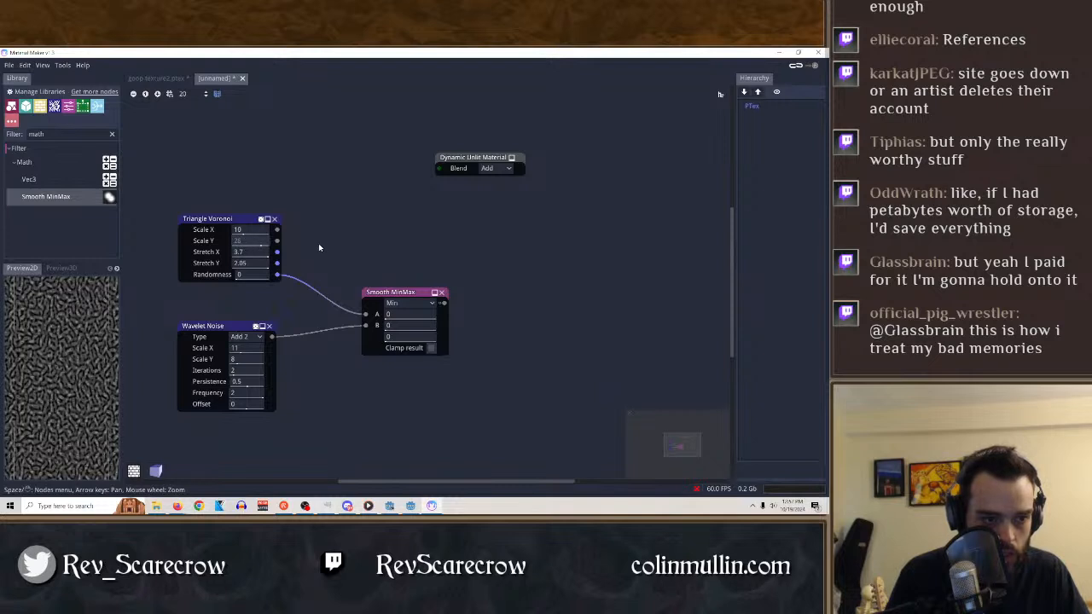
{"action": "left_click_drag", "start_coordinate": [245, 231], "coordinate": [275, 245]}
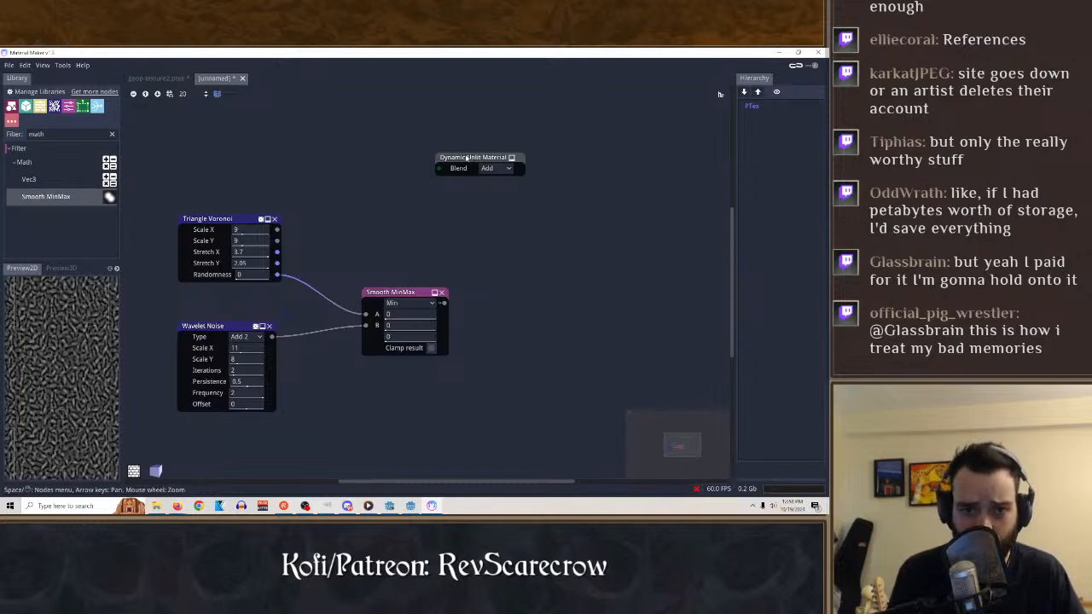
Spread the Smooth MinMax and Dynamic Unlit Material nodes apart and add a Translate node between them.
{"action": "left_click_drag", "start_coordinate": [467, 158], "coordinate": [594, 163]}
{"action": "left_click_drag", "start_coordinate": [396, 294], "coordinate": [350, 271]}
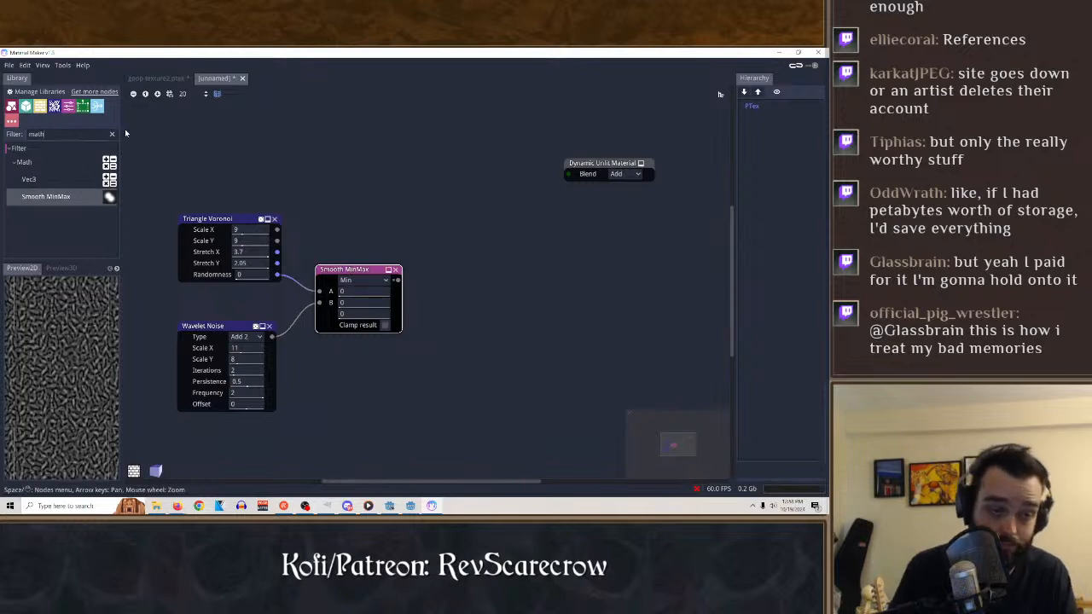
{"action": "key", "text": "BackSpace"}
{"action": "key", "text": "BackSpace"}
{"action": "key", "text": "BackSpace"}
{"action": "key", "text": "BackSpace"}
{"action": "type", "text": "s"}
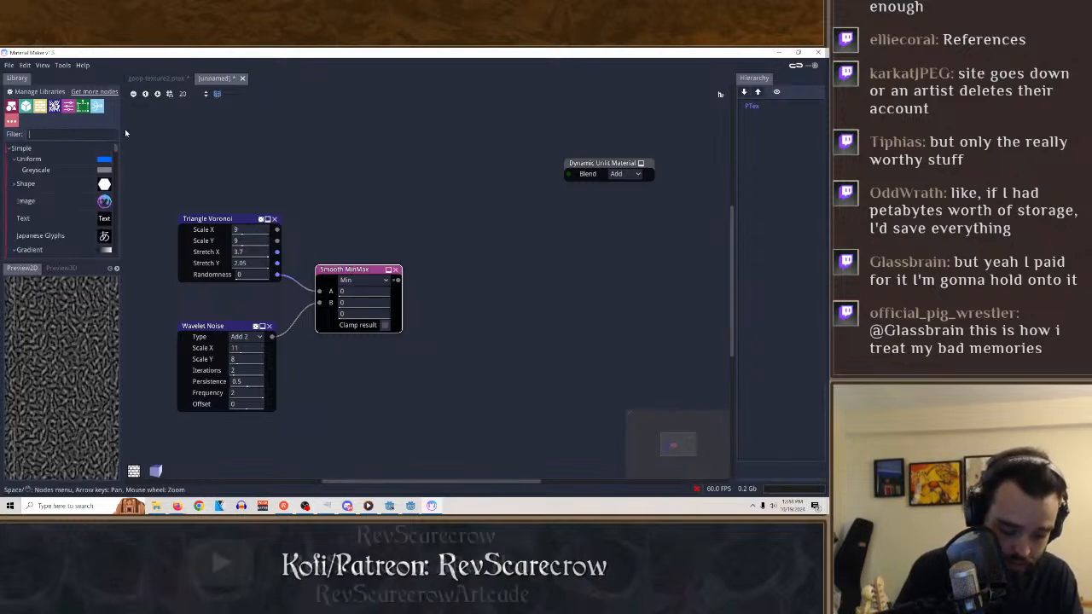
{"action": "type", "text": "rans"}
{"action": "scroll", "coordinate": [40, 195], "scroll_direction": "down", "scroll_amount": 3}
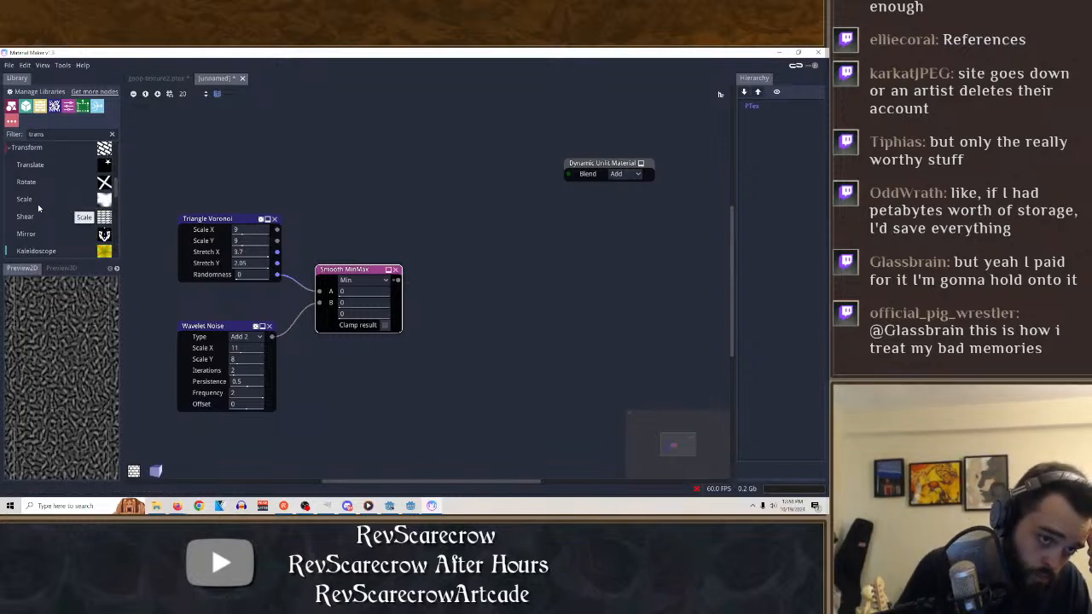
{"action": "left_click_drag", "start_coordinate": [46, 164], "coordinate": [421, 205]}
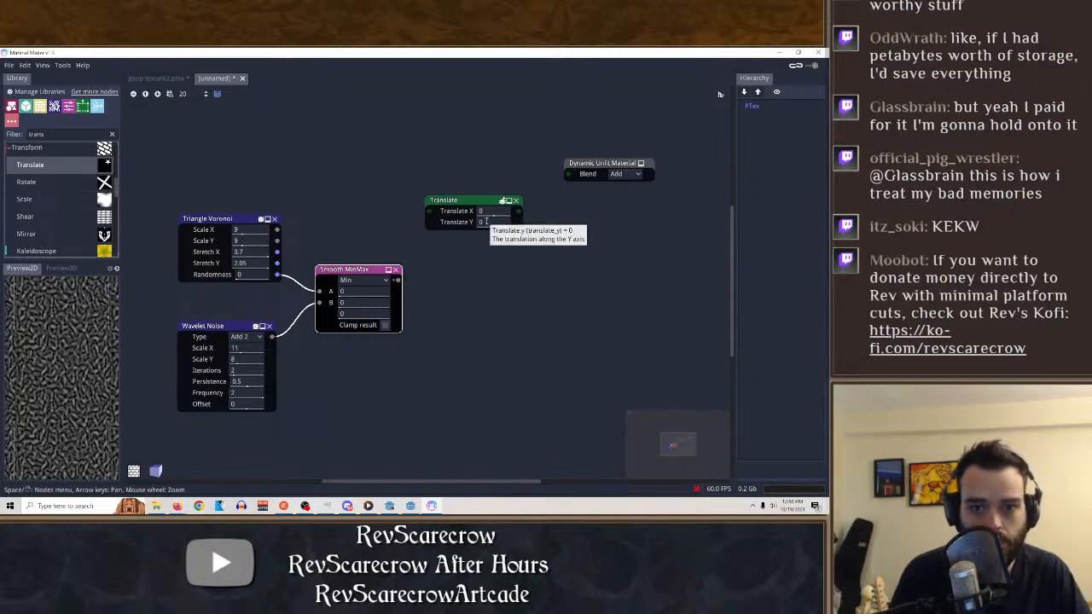
Connect the Smooth MinMax output to the Translate node's input.
{"action": "left_click_drag", "start_coordinate": [397, 279], "coordinate": [427, 215]}
{"action": "left_click", "coordinate": [412, 271]}
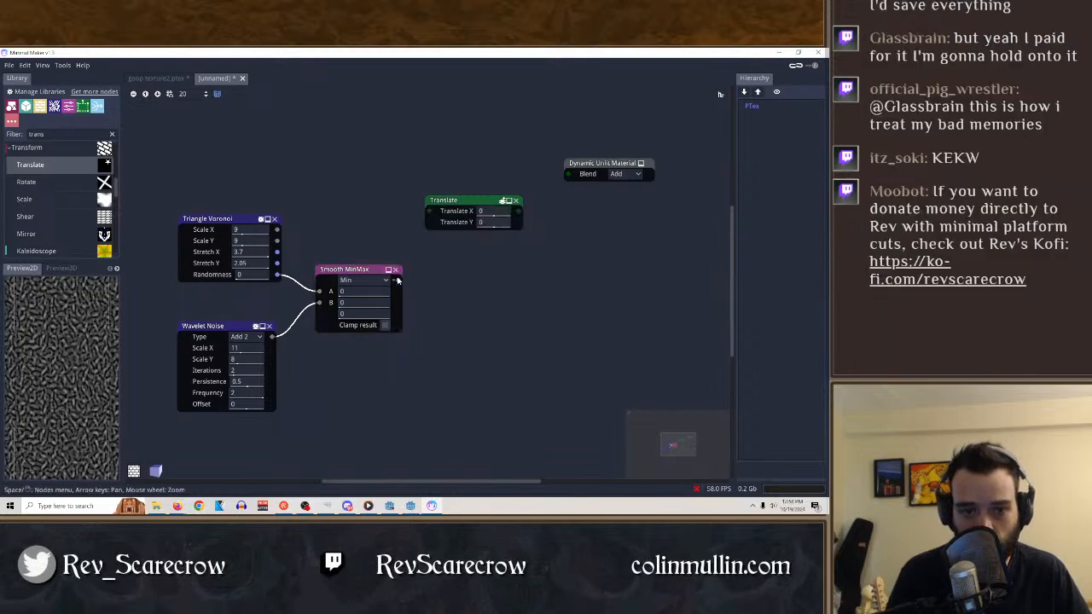
{"action": "left_click_drag", "start_coordinate": [398, 279], "coordinate": [428, 215]}
Set Translate X to the expression sin($time).
{"action": "double_click", "coordinate": [487, 211]}
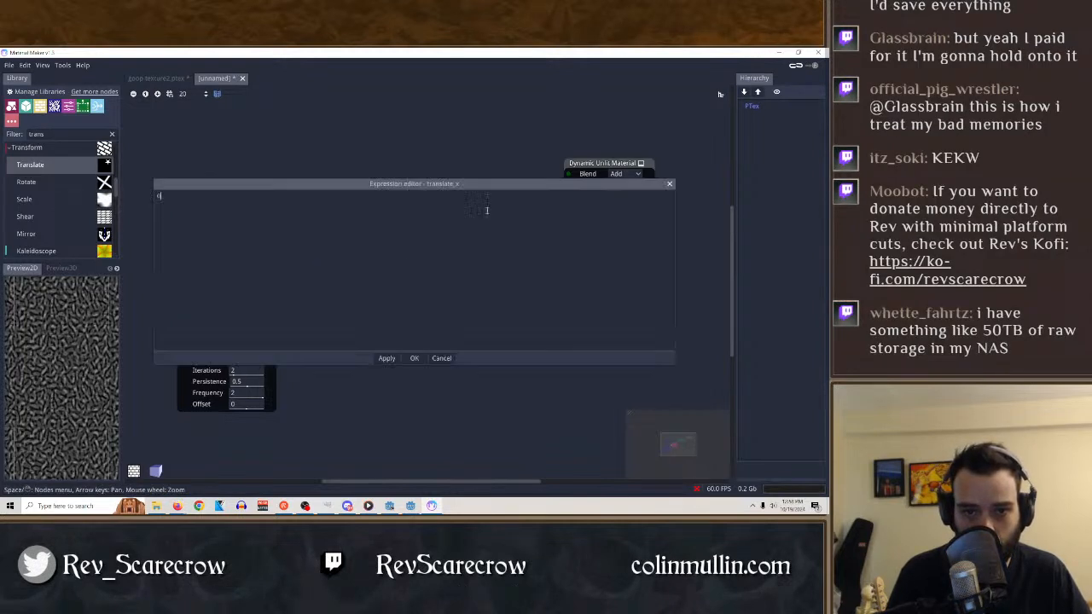
{"action": "key", "text": "BackSpace"}
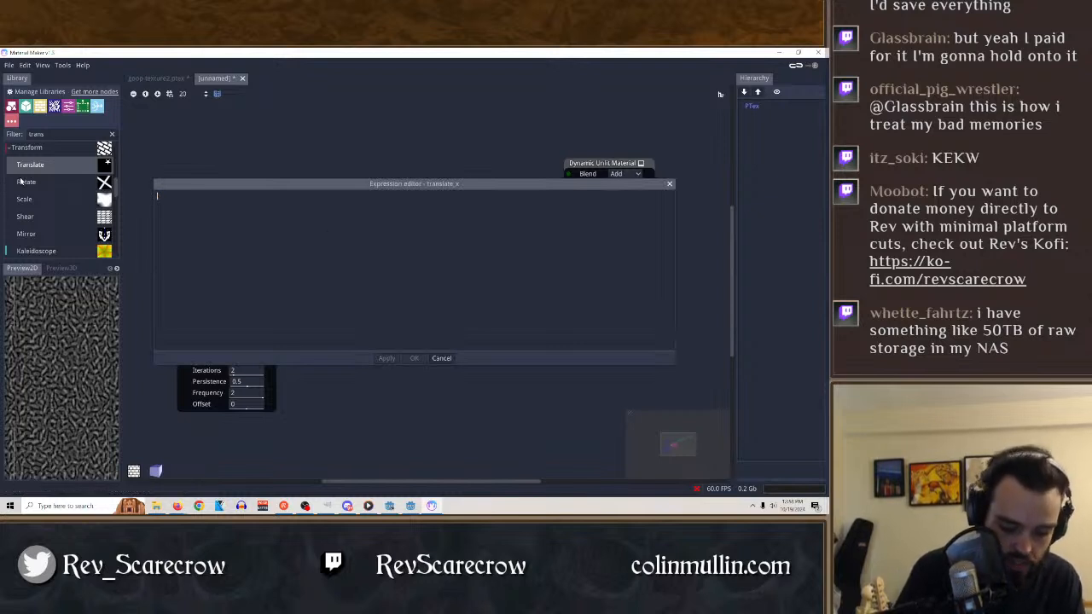
{"action": "type", "text": "sin("}
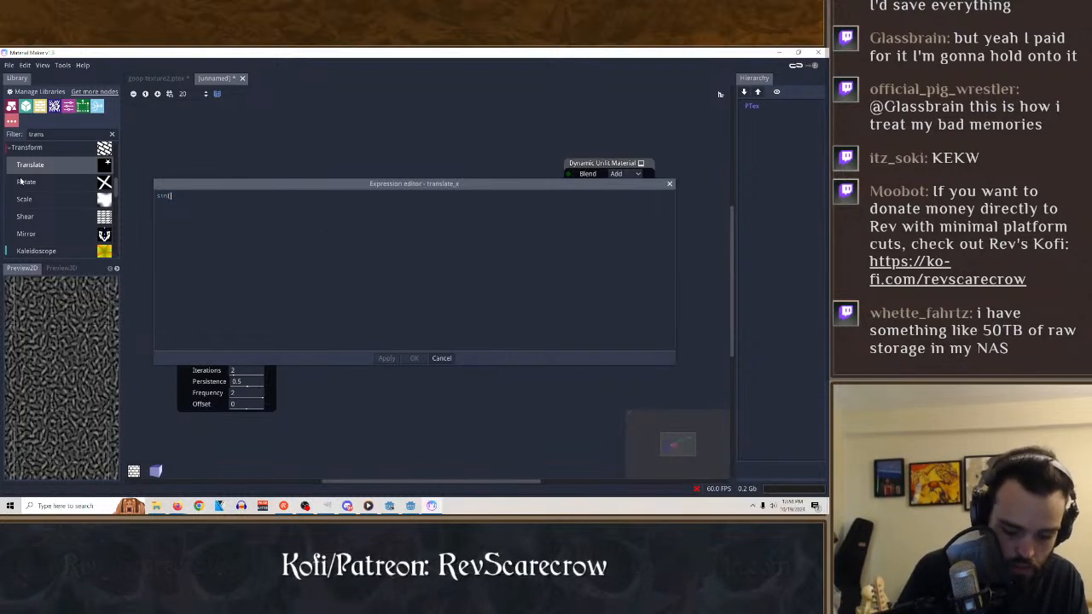
{"action": "type", "text": "$time"}
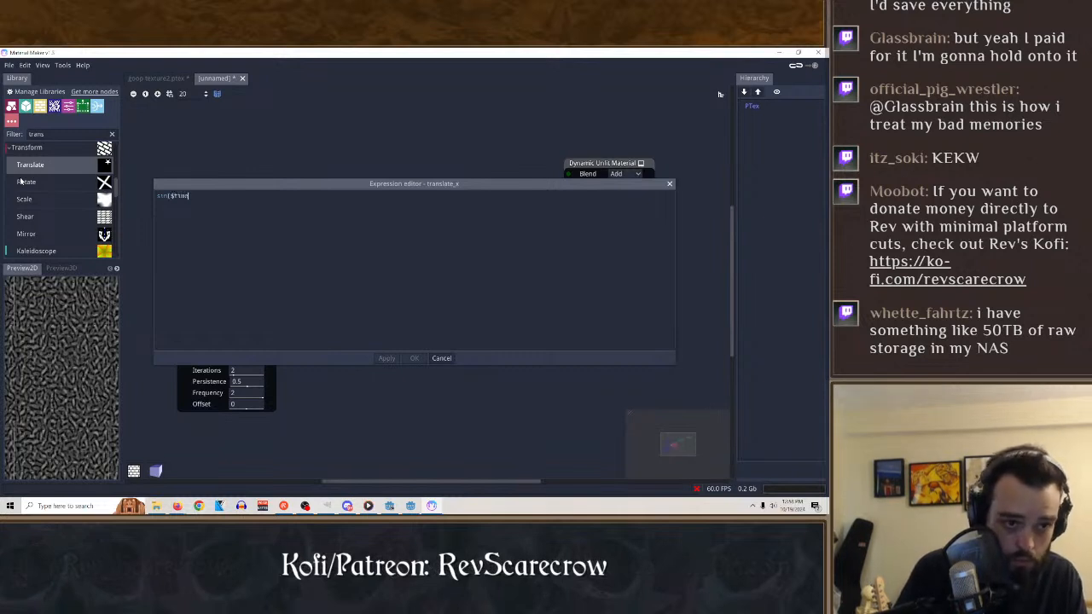
{"action": "type", "text": ")"}
{"action": "key", "text": "Return"}
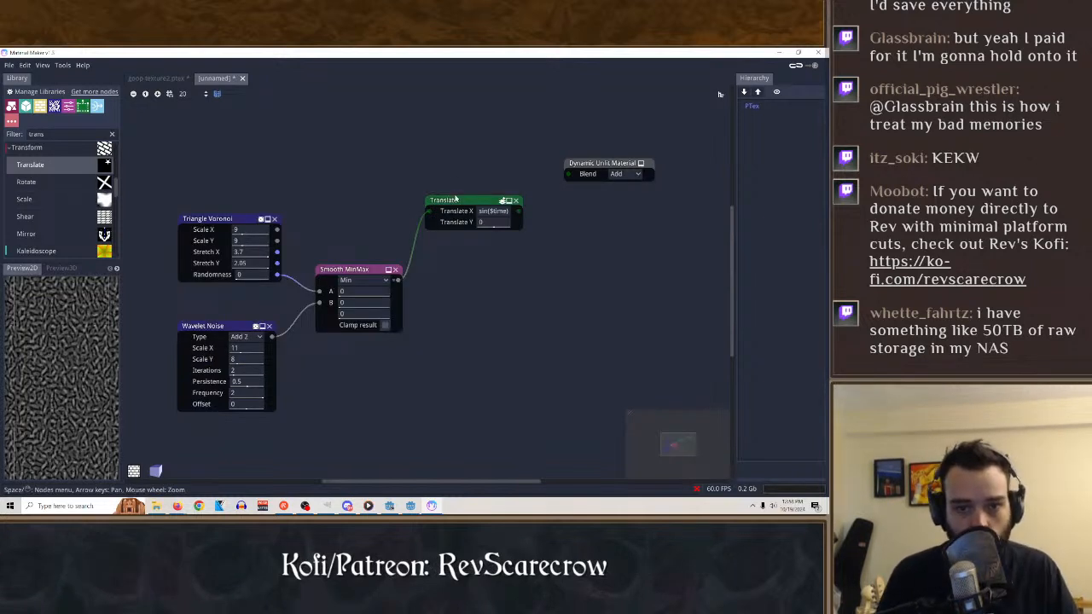
Try $time*0.1 as the Translate node's Translate Y value, and replace it with 1.
{"action": "left_click", "coordinate": [456, 200]}
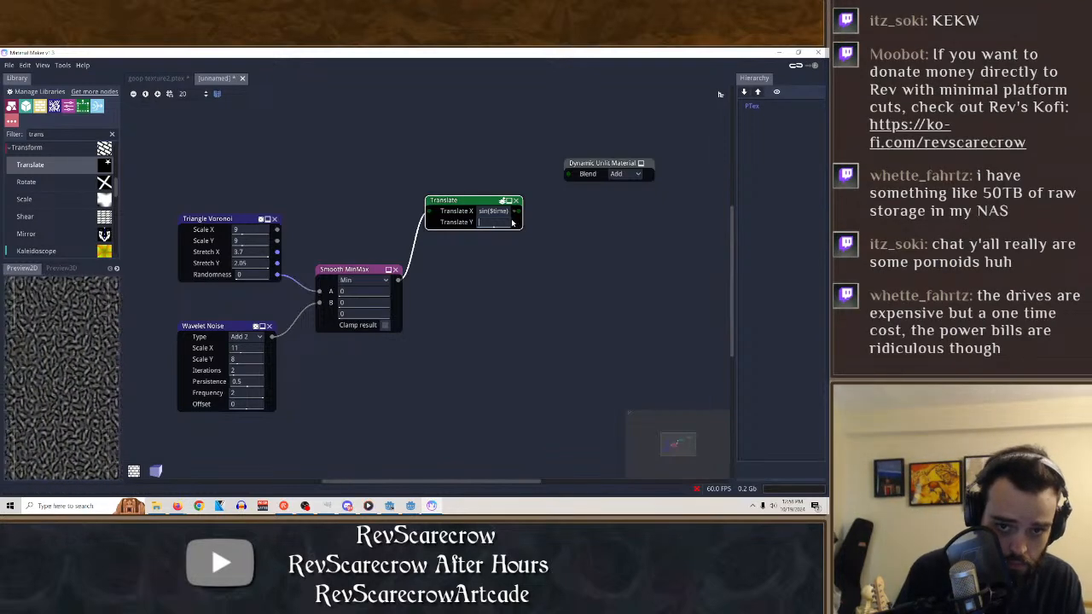
{"action": "type", "text": "s"}
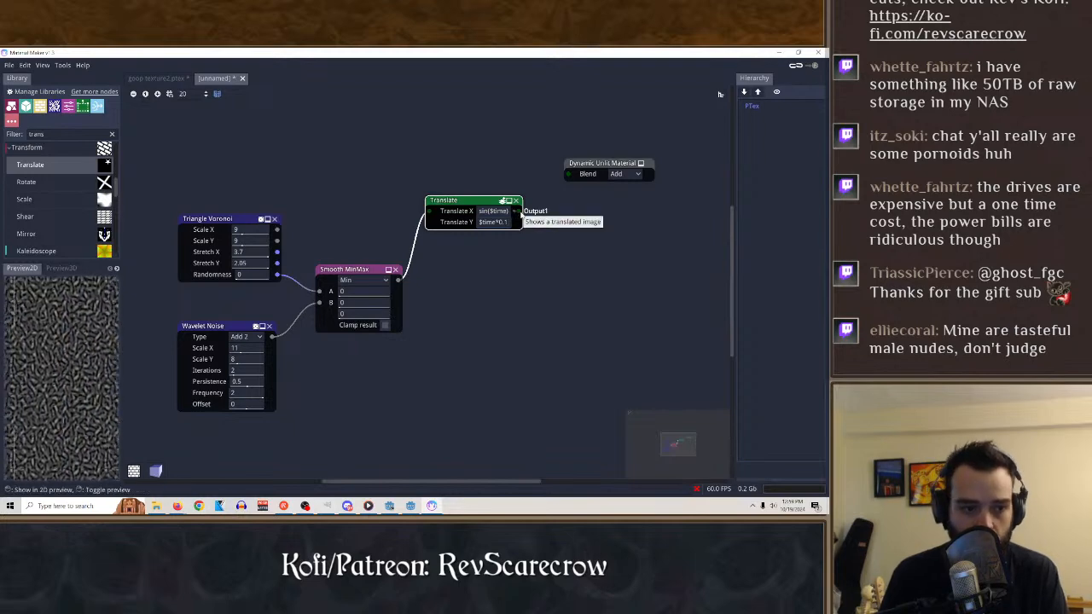
{"action": "left_click", "coordinate": [506, 221]}
{"action": "key", "text": "BackSpace"}
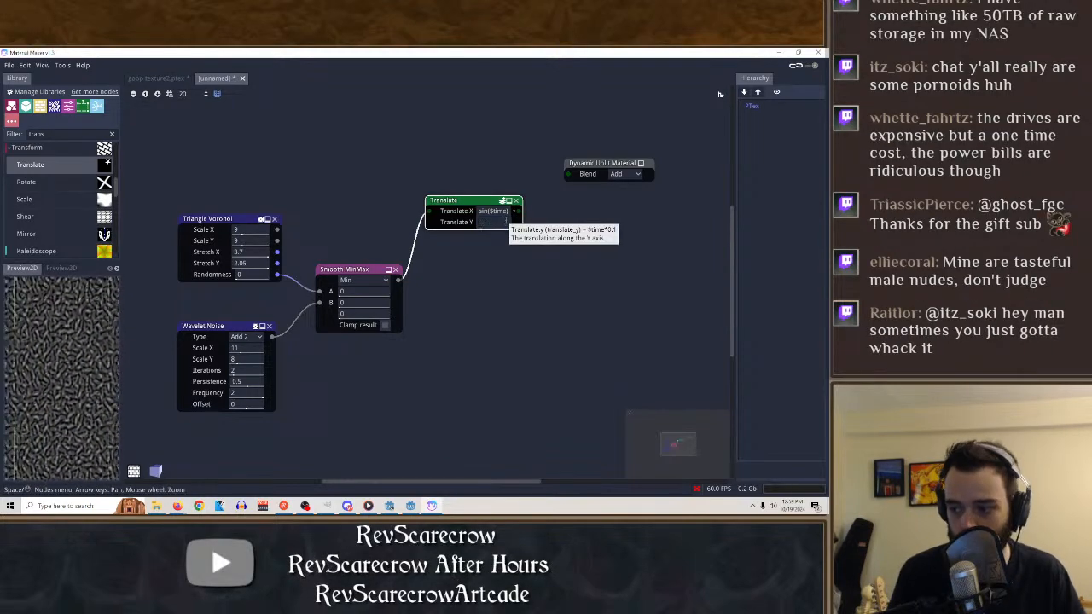
{"action": "type", "text": "1"}
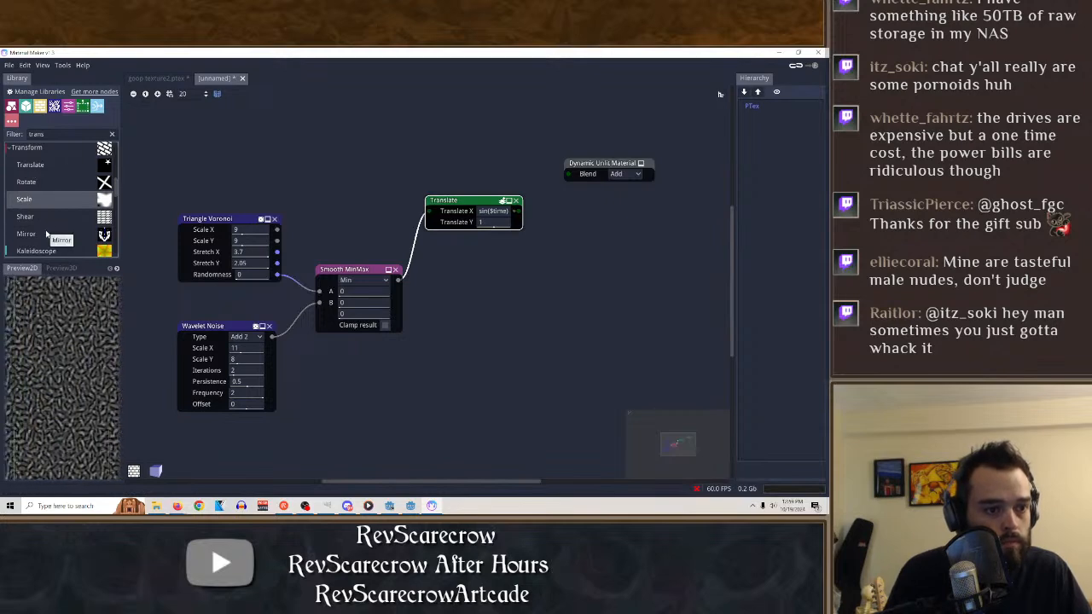
Try a Warp node on the Translate output in Distance to top mode with strengths 1 and 0 and Epsilon 0.2, and remove it.
{"action": "scroll", "coordinate": [51, 221], "scroll_direction": "down", "scroll_amount": 3}
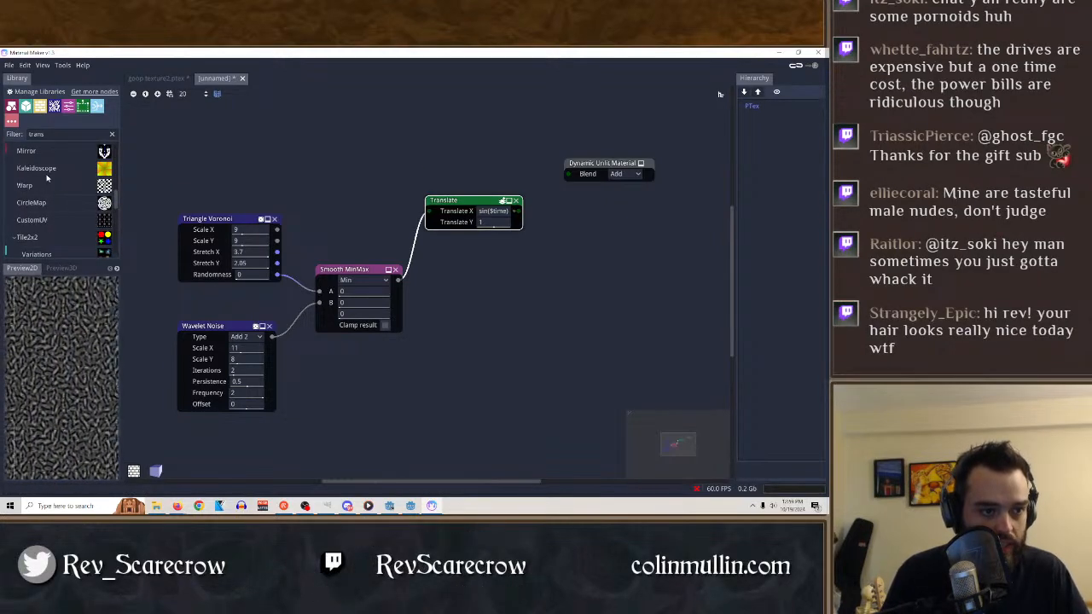
{"action": "left_click_drag", "start_coordinate": [30, 189], "coordinate": [518, 211]}
{"action": "left_click", "coordinate": [547, 318]}
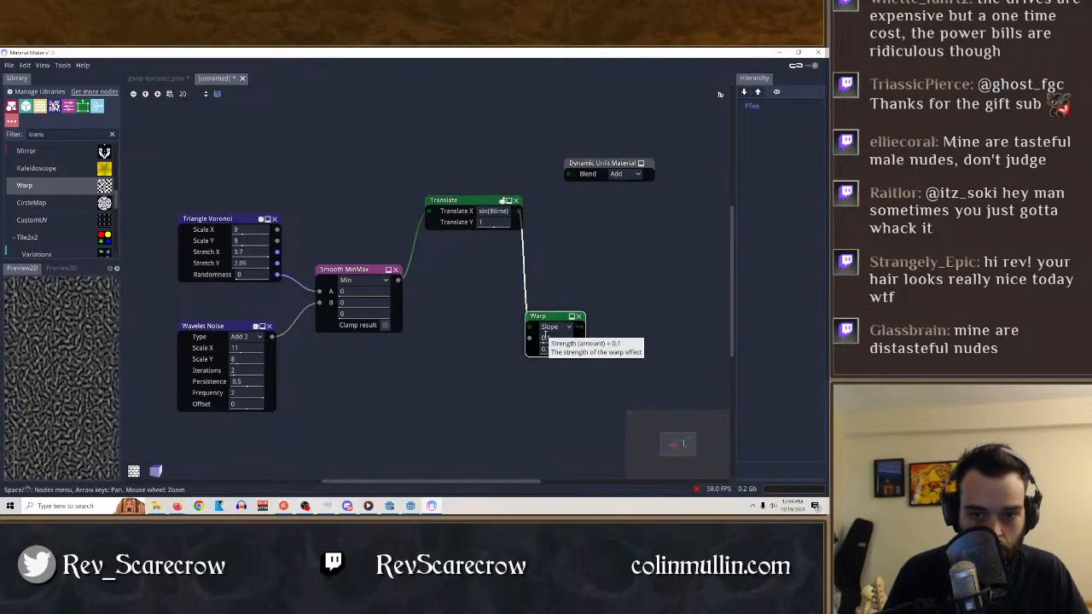
{"action": "left_click_drag", "start_coordinate": [546, 338], "coordinate": [654, 340]}
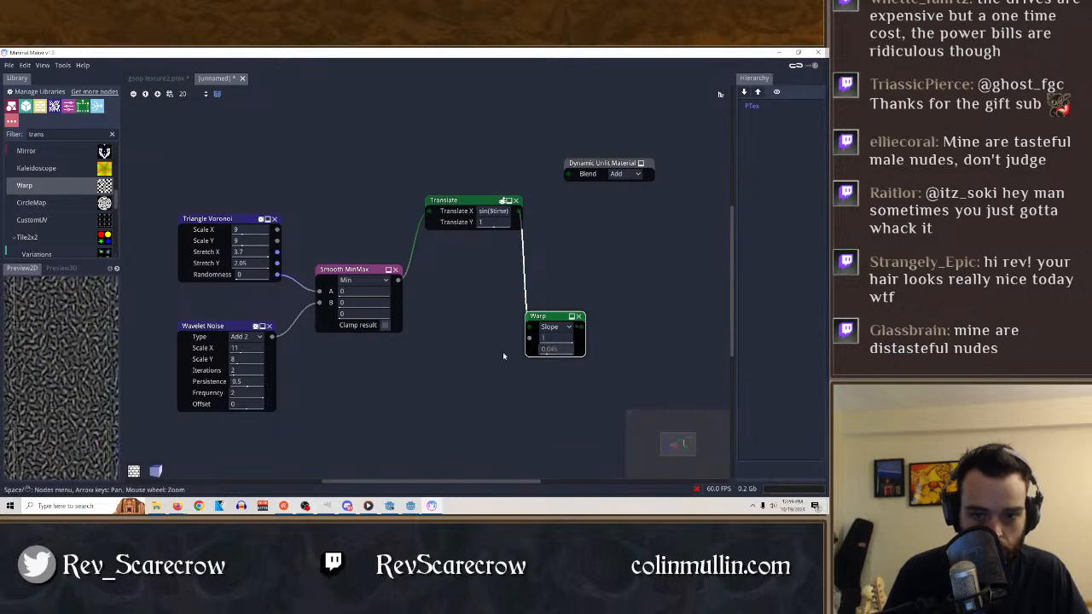
{"action": "left_click_drag", "start_coordinate": [548, 348], "coordinate": [617, 348]}
{"action": "left_click", "coordinate": [553, 327]}
{"action": "left_click", "coordinate": [557, 349]}
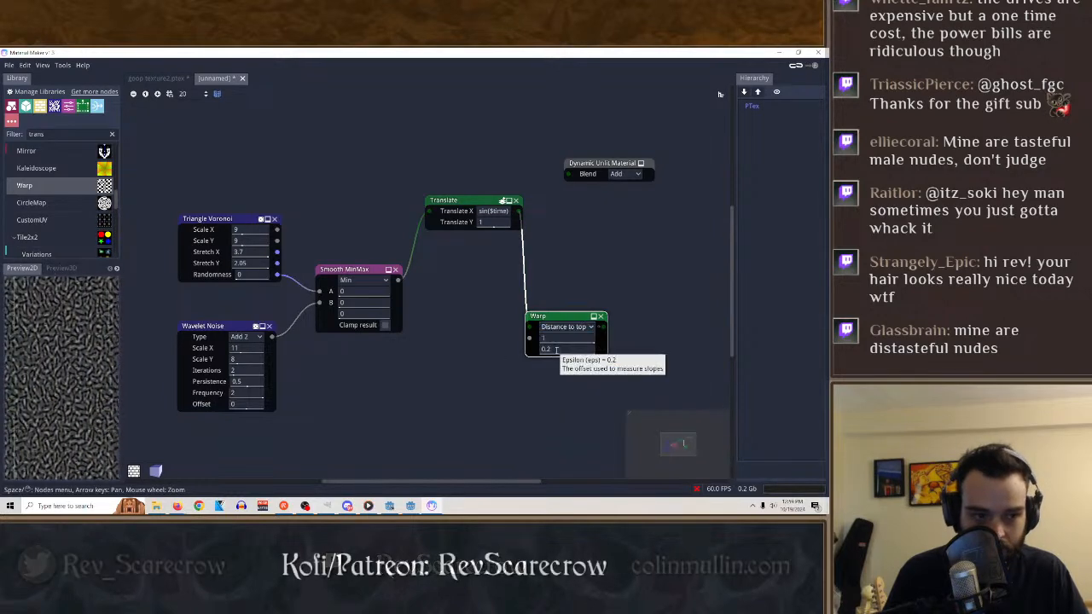
{"action": "left_click_drag", "start_coordinate": [562, 340], "coordinate": [454, 348]}
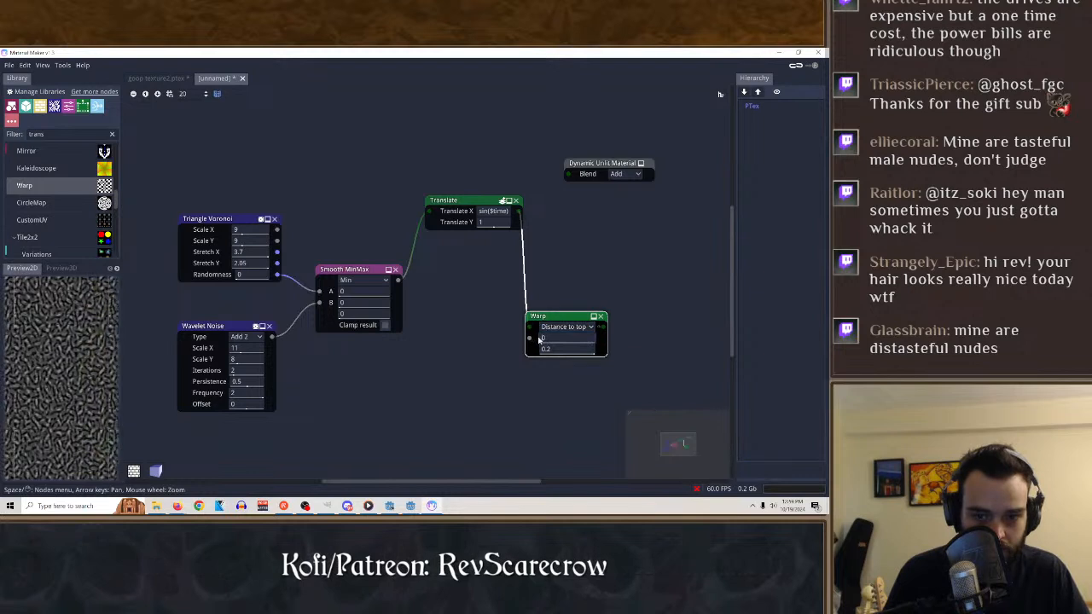
{"action": "left_click", "coordinate": [600, 316]}
Try a Tile2x2 Variations node between Translate and Dynamic Unlit Material, and remove it.
{"action": "scroll", "coordinate": [77, 200], "scroll_direction": "down", "scroll_amount": 2}
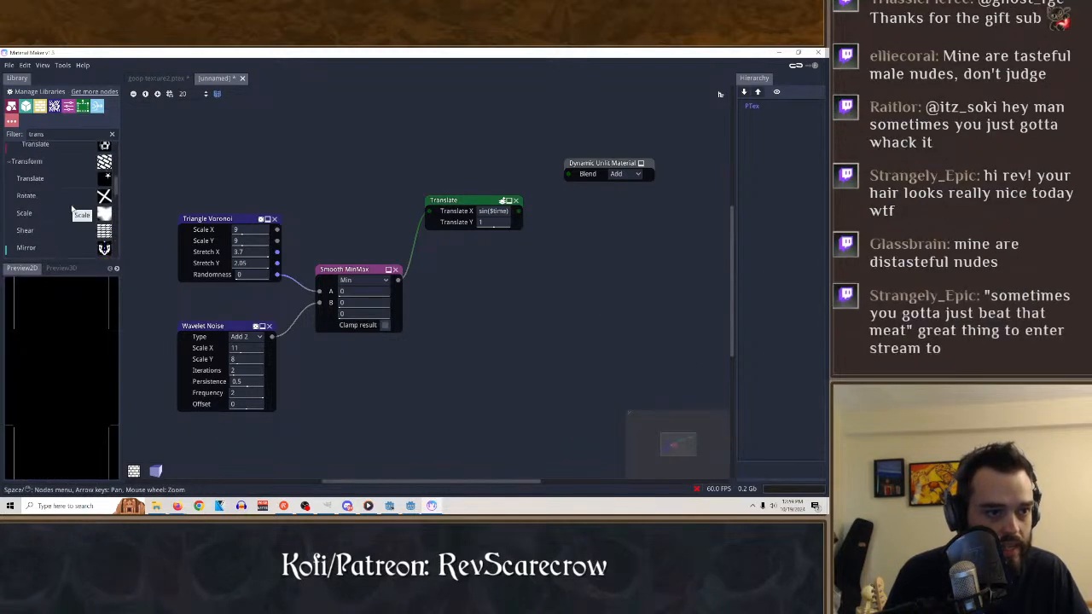
{"action": "scroll", "coordinate": [74, 208], "scroll_direction": "down", "scroll_amount": 1}
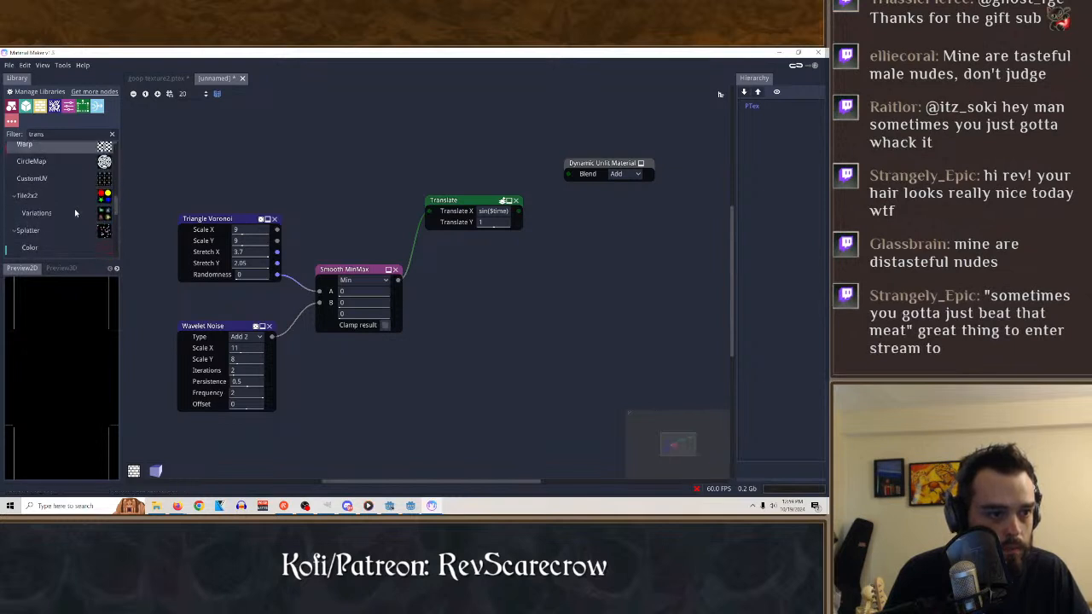
{"action": "scroll", "coordinate": [55, 213], "scroll_direction": "down", "scroll_amount": 1}
{"action": "left_click_drag", "start_coordinate": [56, 216], "coordinate": [475, 323]}
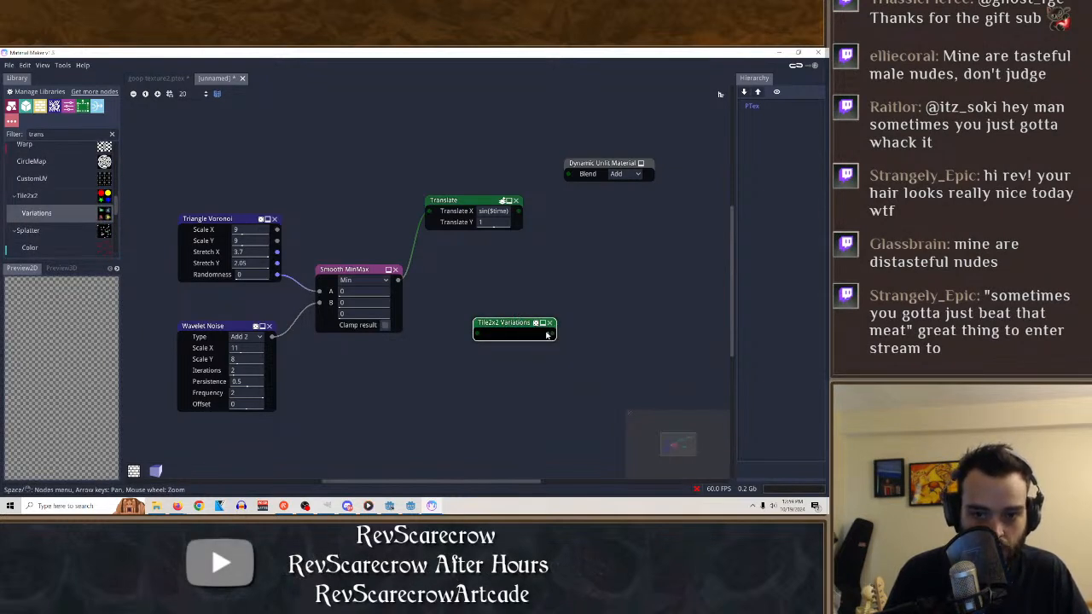
{"action": "left_click_drag", "start_coordinate": [453, 325], "coordinate": [475, 333]}
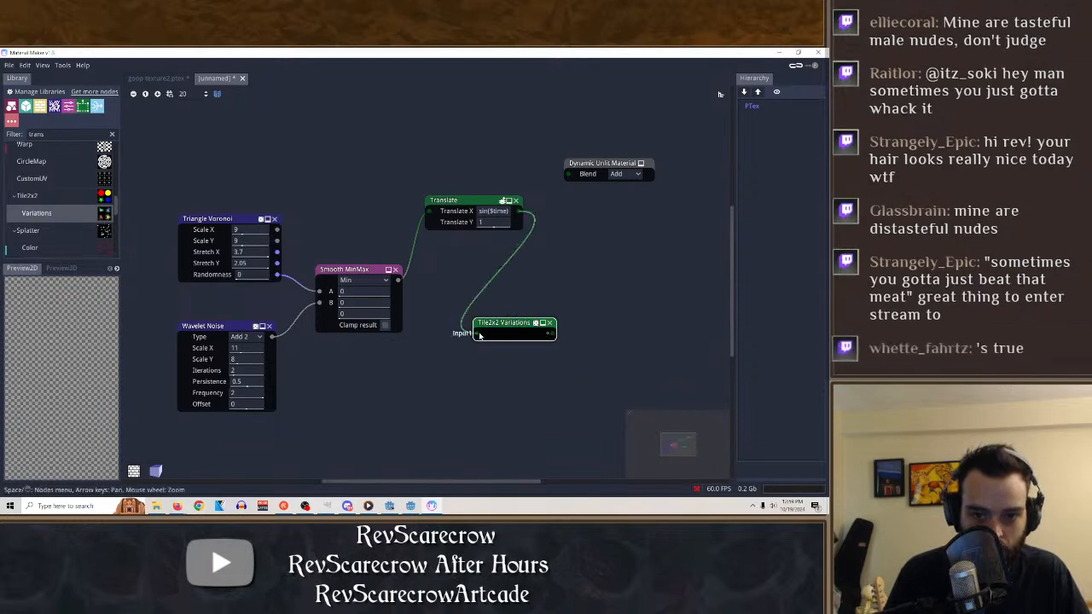
{"action": "left_click_drag", "start_coordinate": [553, 336], "coordinate": [566, 174]}
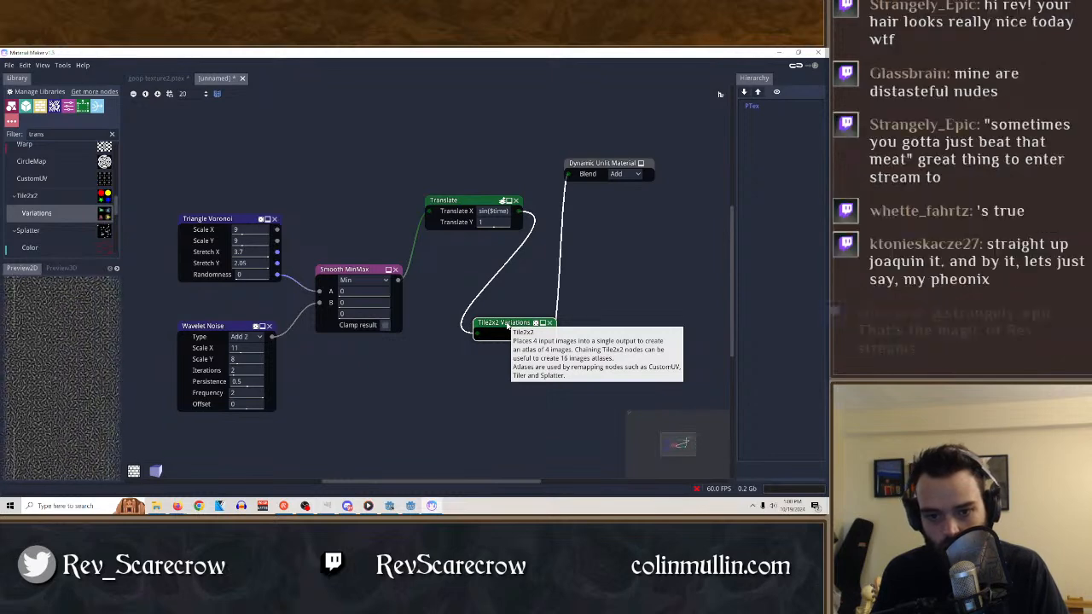
{"action": "left_click", "coordinate": [550, 322]}
Try a Color Splatter node on the Translate output with Count 79, Inputs 16 and 1, Scale X 1.61 and changed random opacity, and delete it.
{"action": "scroll", "coordinate": [47, 235], "scroll_direction": "down", "scroll_amount": 2}
{"action": "left_click_drag", "start_coordinate": [30, 206], "coordinate": [509, 311]}
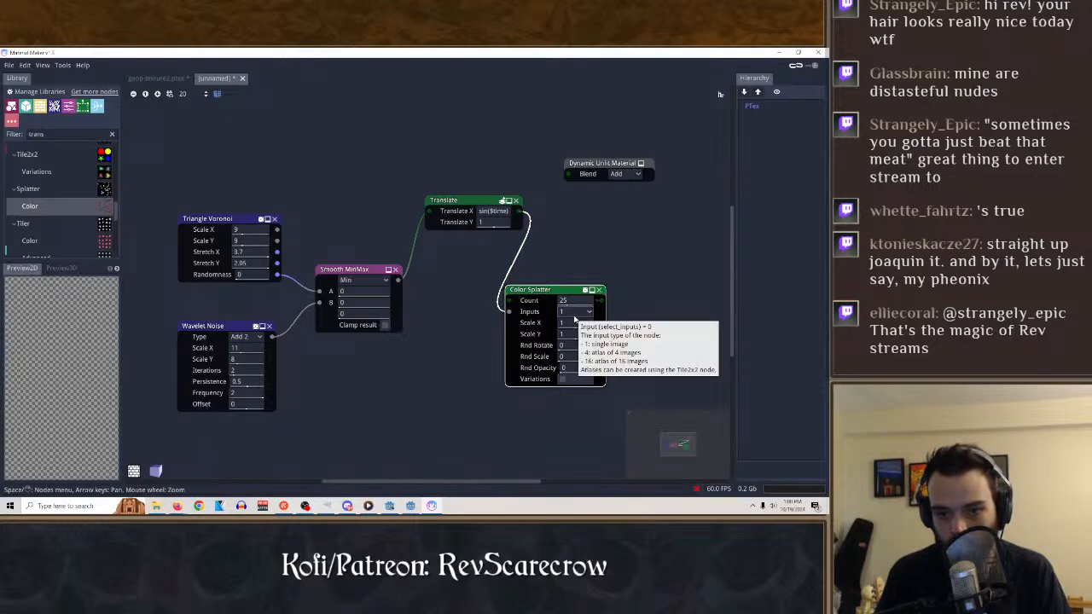
{"action": "left_click_drag", "start_coordinate": [492, 309], "coordinate": [510, 299]}
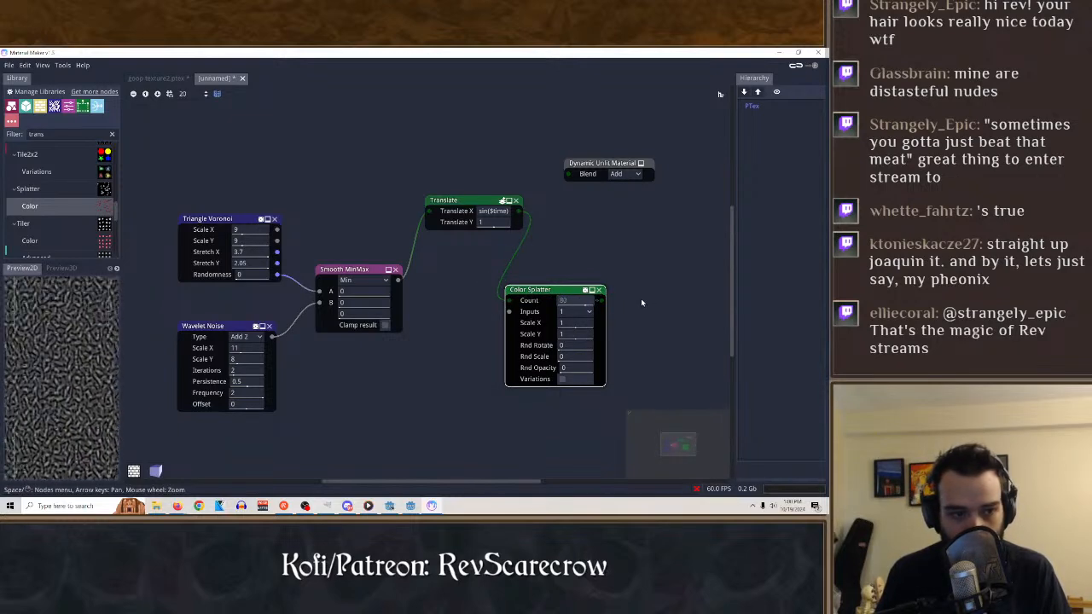
{"action": "left_click", "coordinate": [589, 313]}
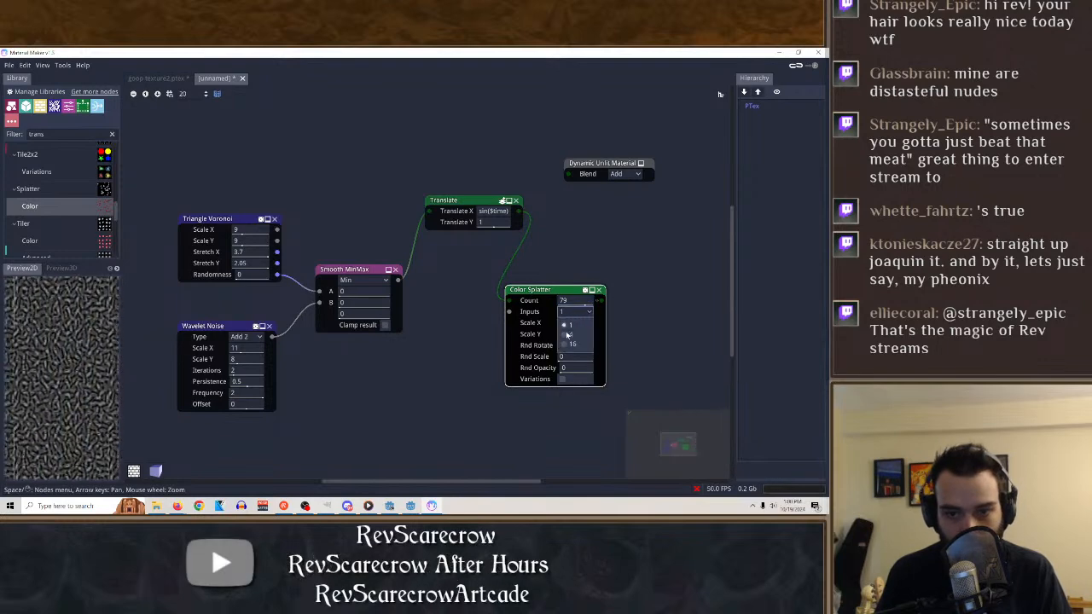
{"action": "left_click", "coordinate": [565, 343]}
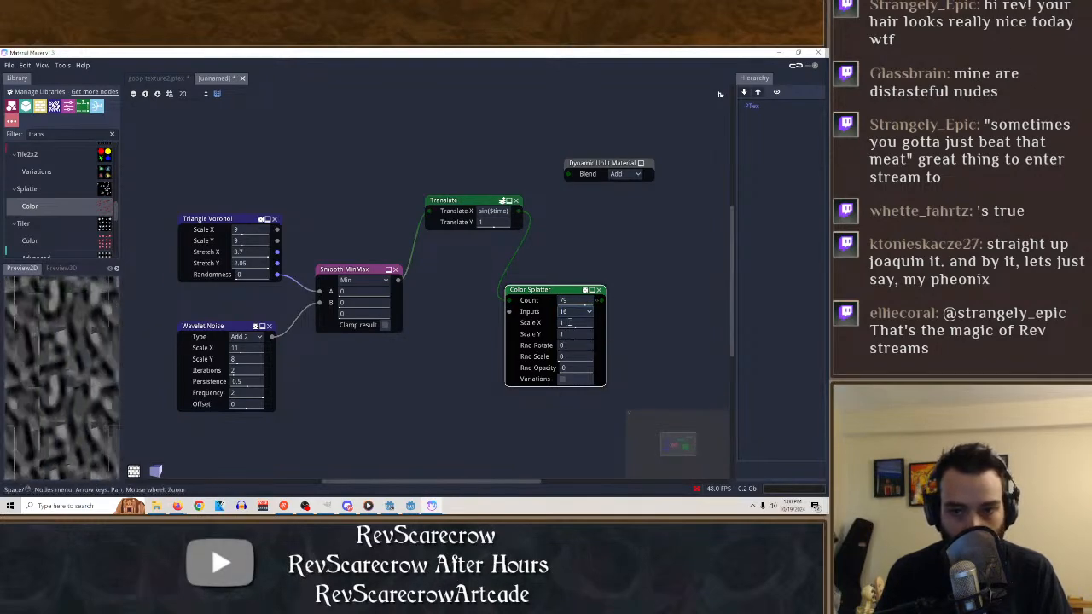
{"action": "left_click", "coordinate": [577, 312]}
{"action": "left_click", "coordinate": [571, 325]}
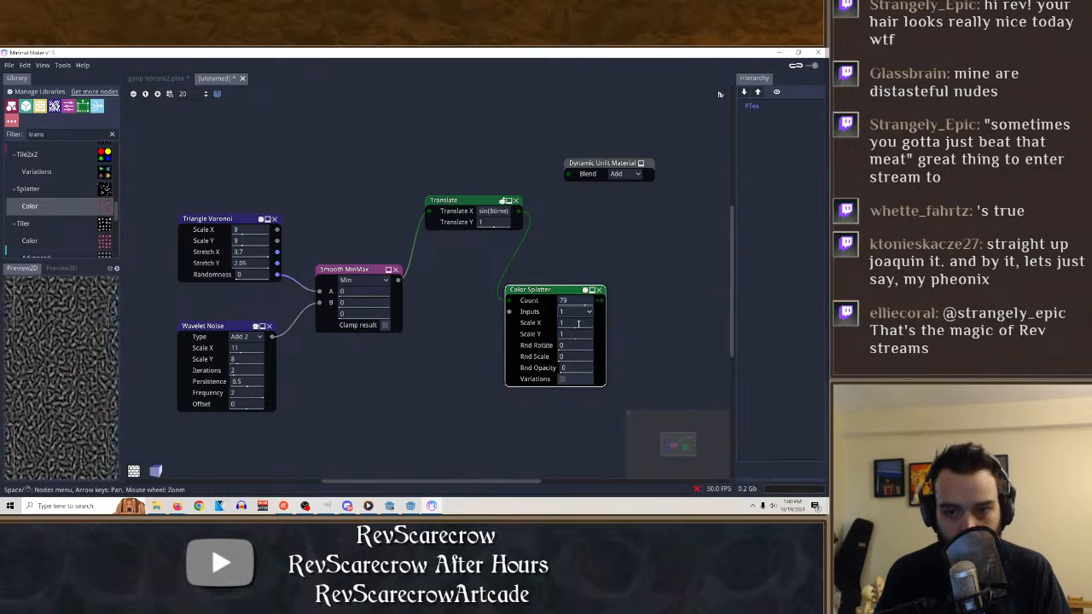
{"action": "left_click_drag", "start_coordinate": [502, 328], "coordinate": [611, 334]}
{"action": "left_click_drag", "start_coordinate": [547, 345], "coordinate": [548, 424]}
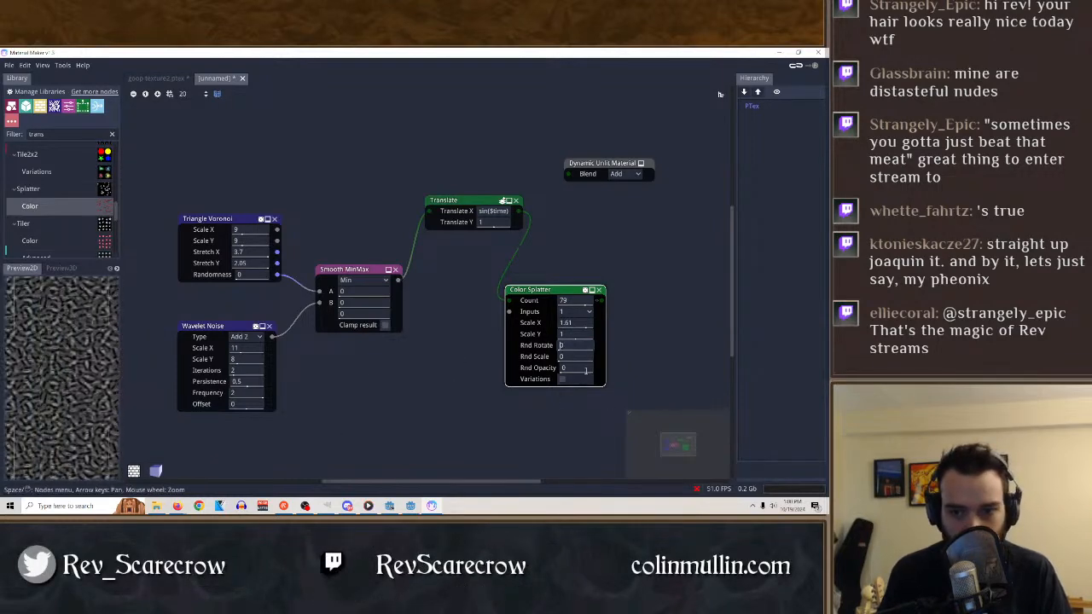
{"action": "left_click_drag", "start_coordinate": [583, 370], "coordinate": [546, 368]}
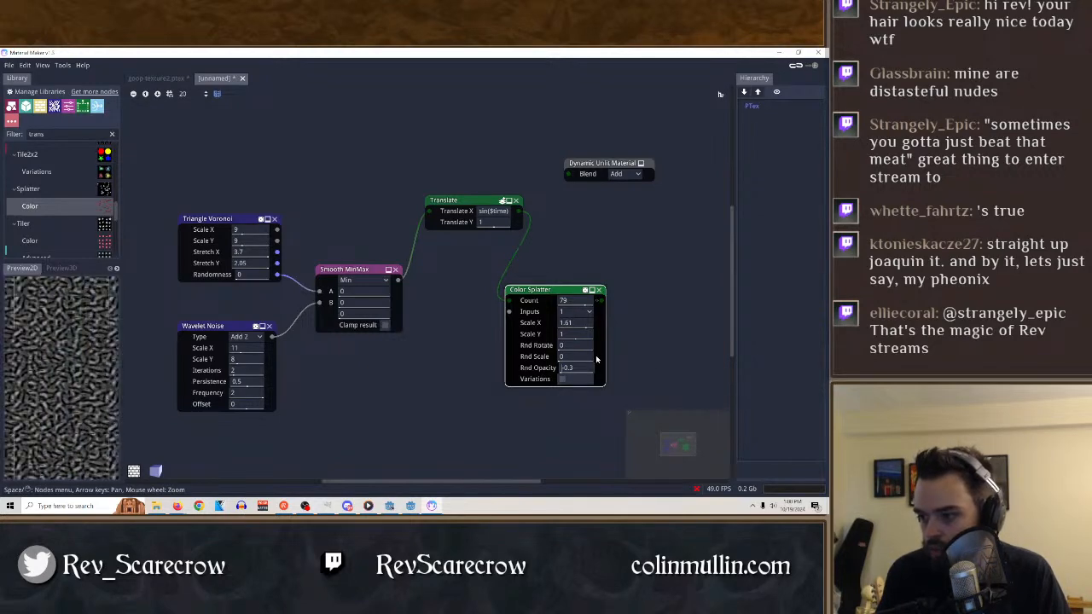
{"action": "left_click", "coordinate": [598, 291]}
Try a Color Circle Splatter node on the Translate output with Inputs 16 and more Rings, and delete it.
{"action": "scroll", "coordinate": [68, 247], "scroll_direction": "down", "scroll_amount": 2}
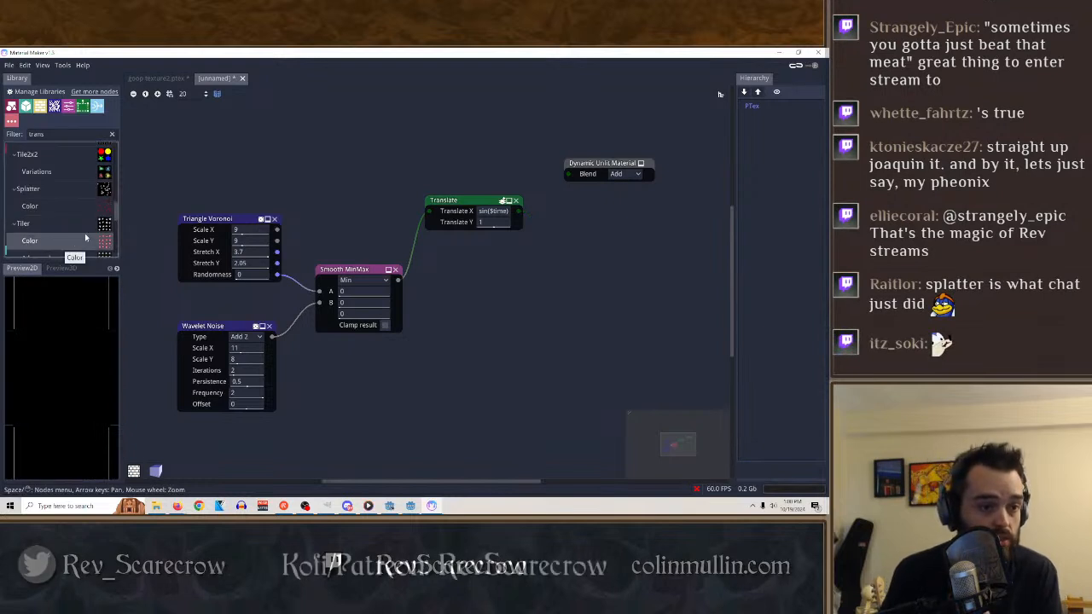
{"action": "scroll", "coordinate": [44, 215], "scroll_direction": "down", "scroll_amount": 2}
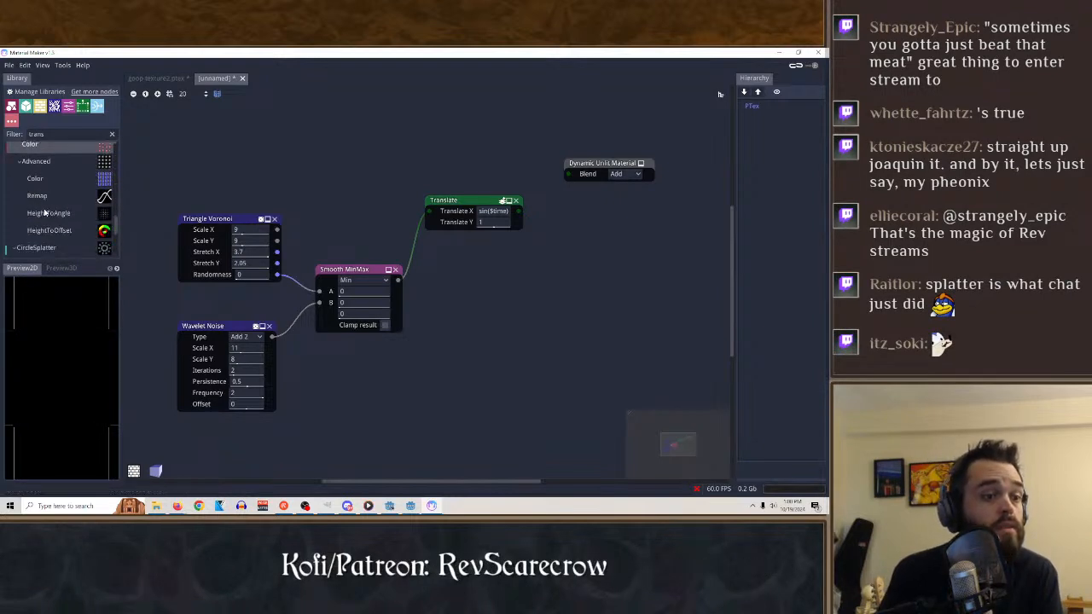
{"action": "scroll", "coordinate": [94, 220], "scroll_direction": "down", "scroll_amount": 2}
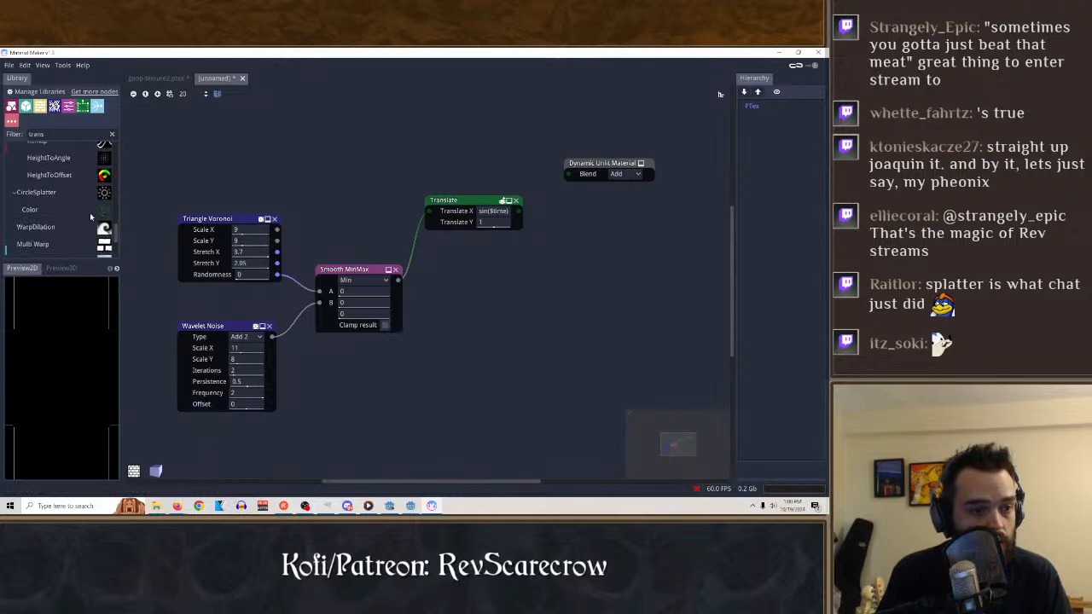
{"action": "left_click_drag", "start_coordinate": [30, 209], "coordinate": [562, 249]}
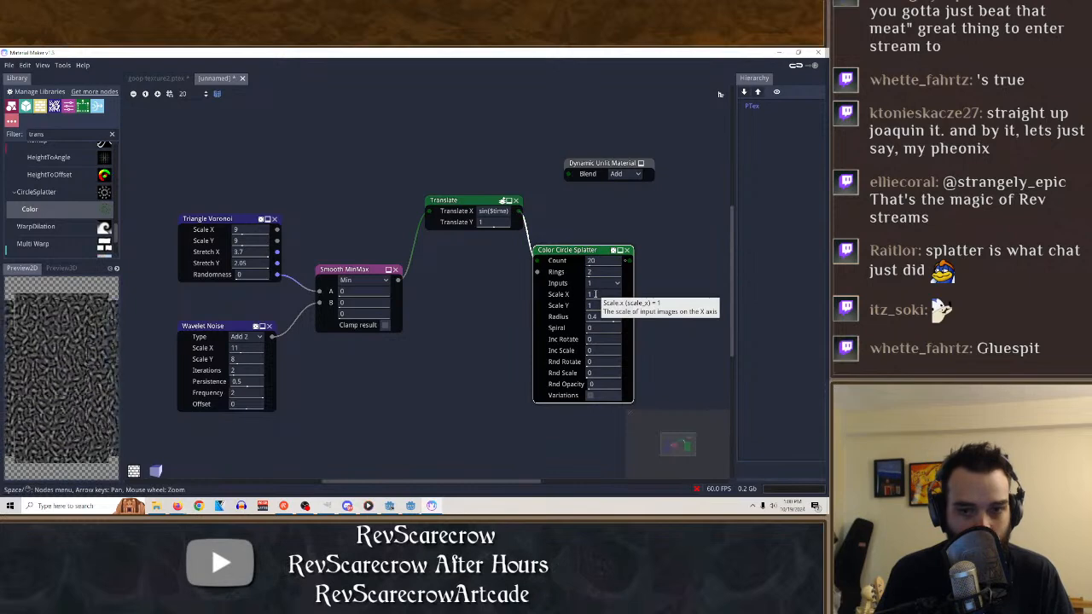
{"action": "left_click", "coordinate": [604, 282]}
{"action": "left_click", "coordinate": [602, 312]}
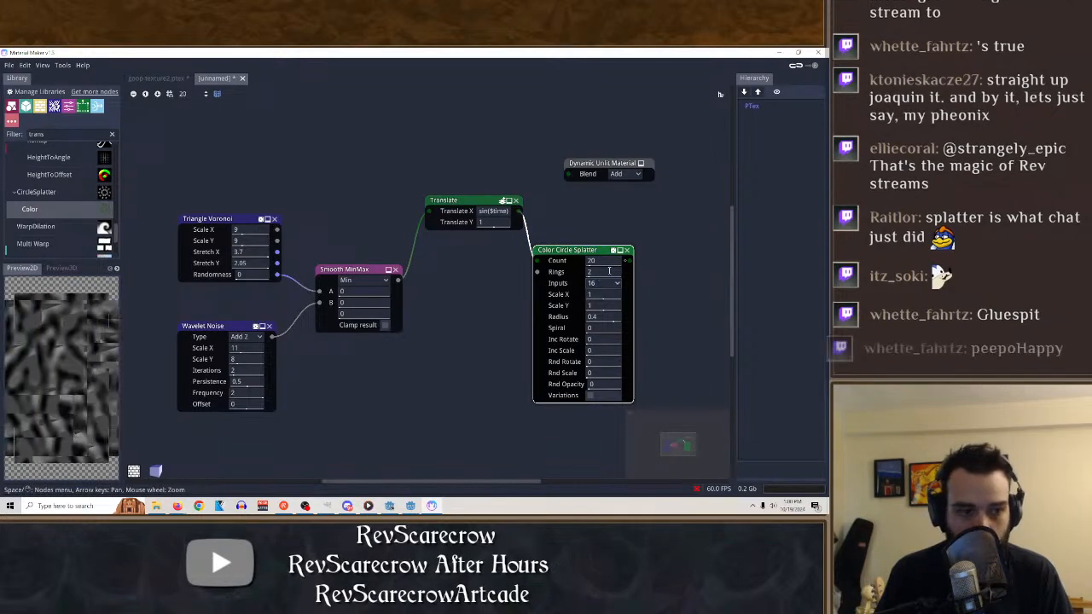
{"action": "left_click_drag", "start_coordinate": [609, 271], "coordinate": [736, 275]}
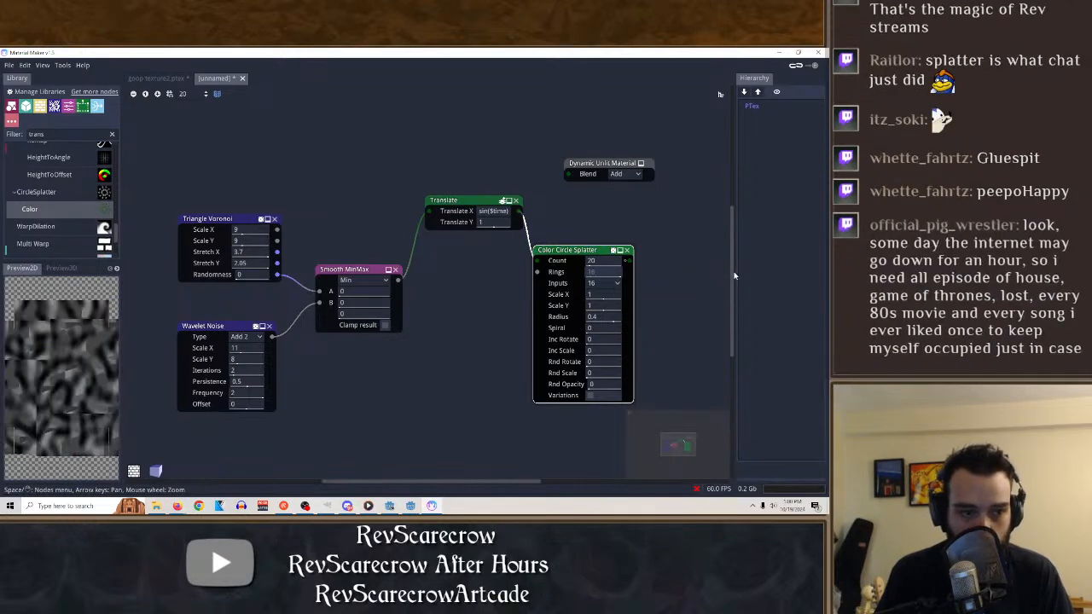
{"action": "left_click", "coordinate": [628, 250]}
Try a Warp Dilation node on the Translate output, and delete it.
{"action": "left_click_drag", "start_coordinate": [51, 226], "coordinate": [523, 219]}
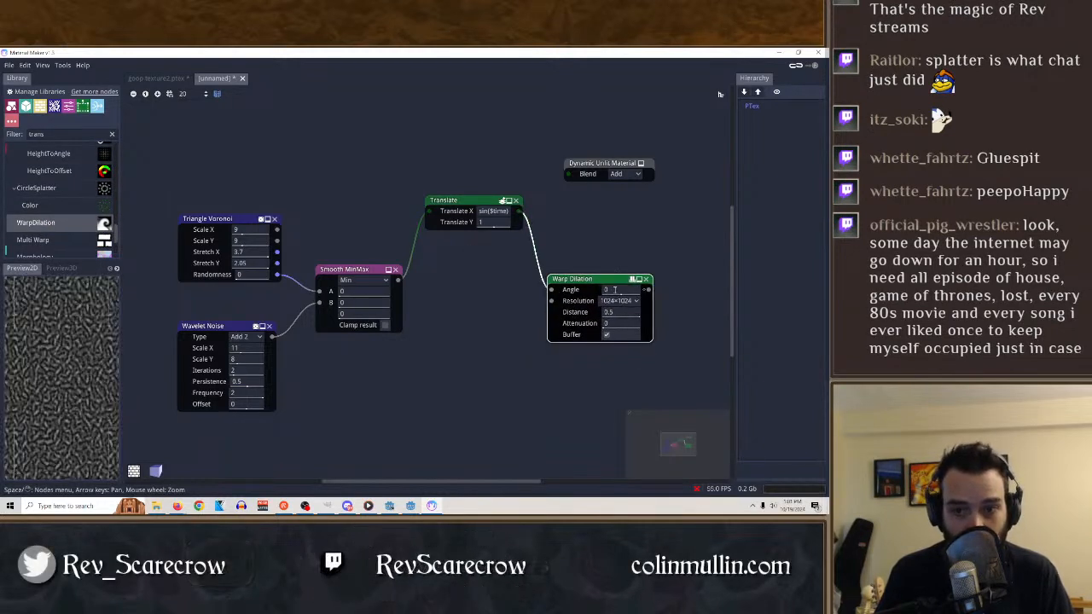
{"action": "left_click", "coordinate": [648, 280]}
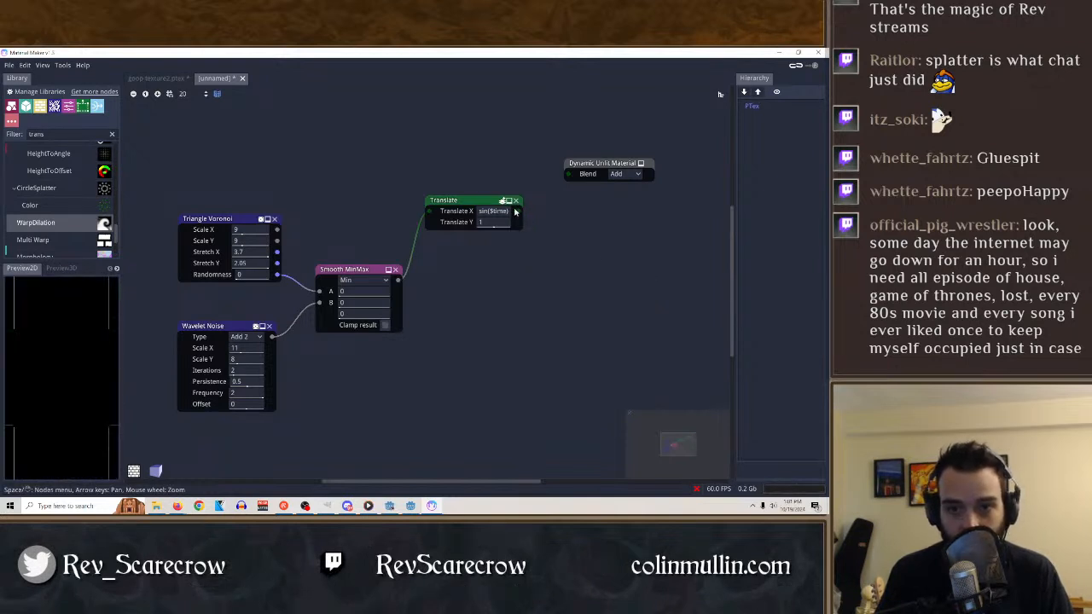
Connect the Translate output to the Dynamic Unlit Material and set Translate X to sin($time/2), comparing the node previews.
{"action": "left_click", "coordinate": [603, 164]}
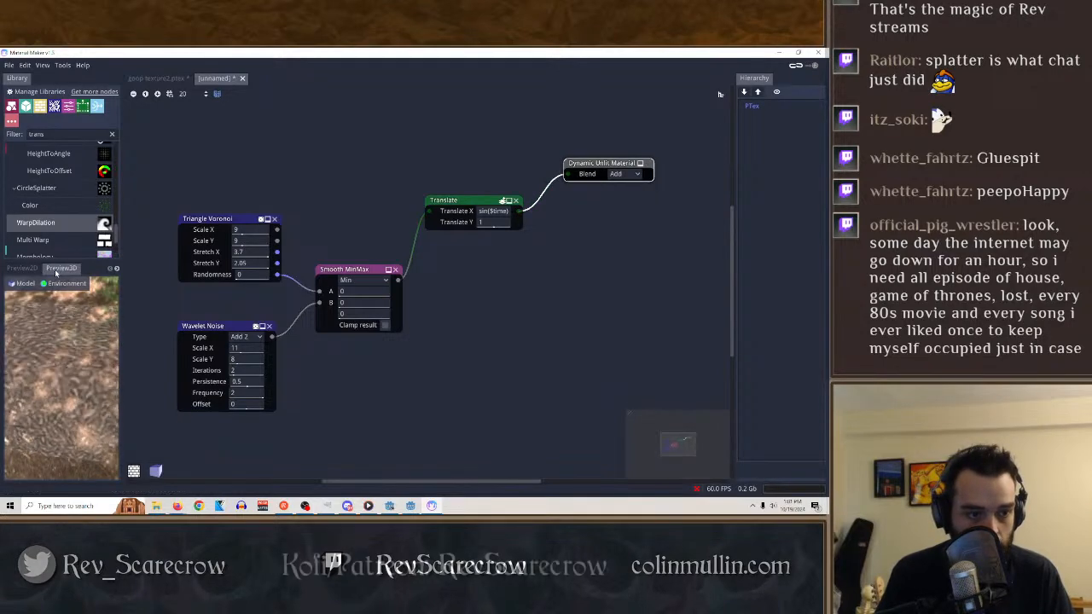
{"action": "double_click", "coordinate": [506, 212]}
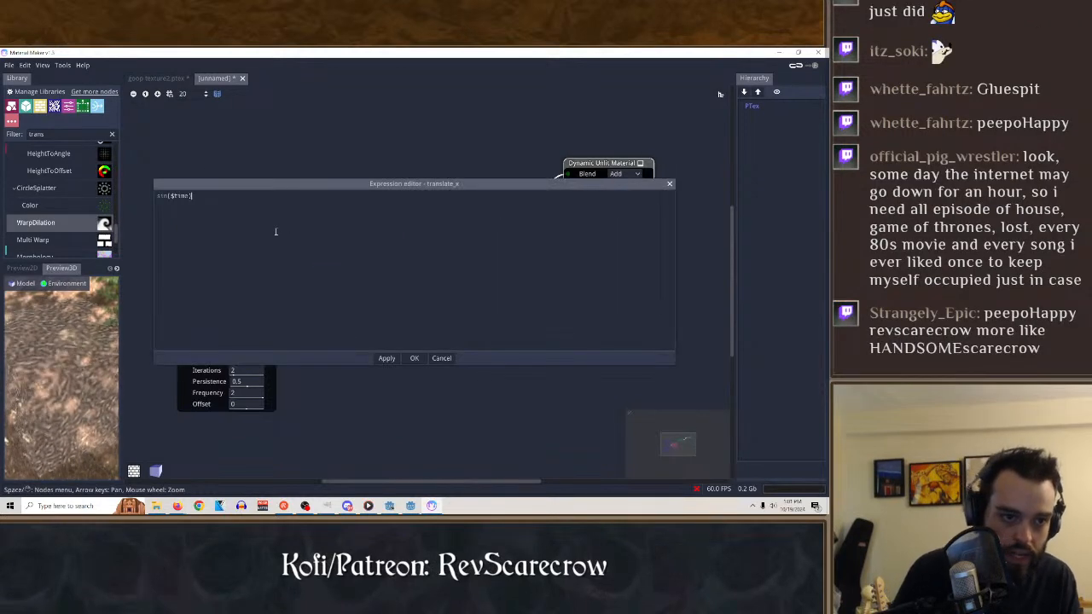
{"action": "key", "text": "Escape"}
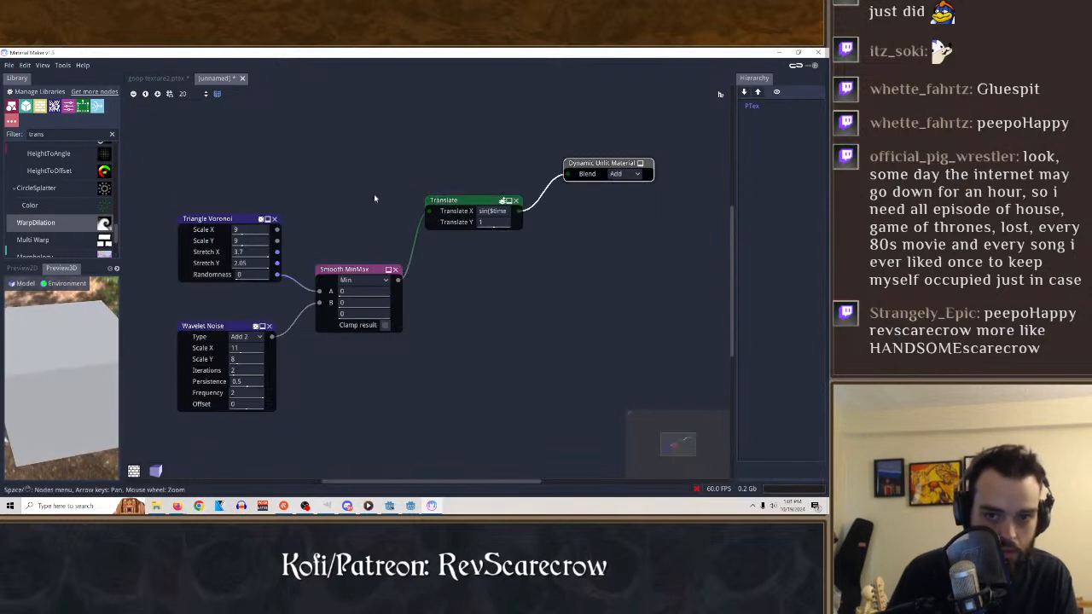
{"action": "left_click", "coordinate": [449, 201]}
{"action": "left_click", "coordinate": [355, 270]}
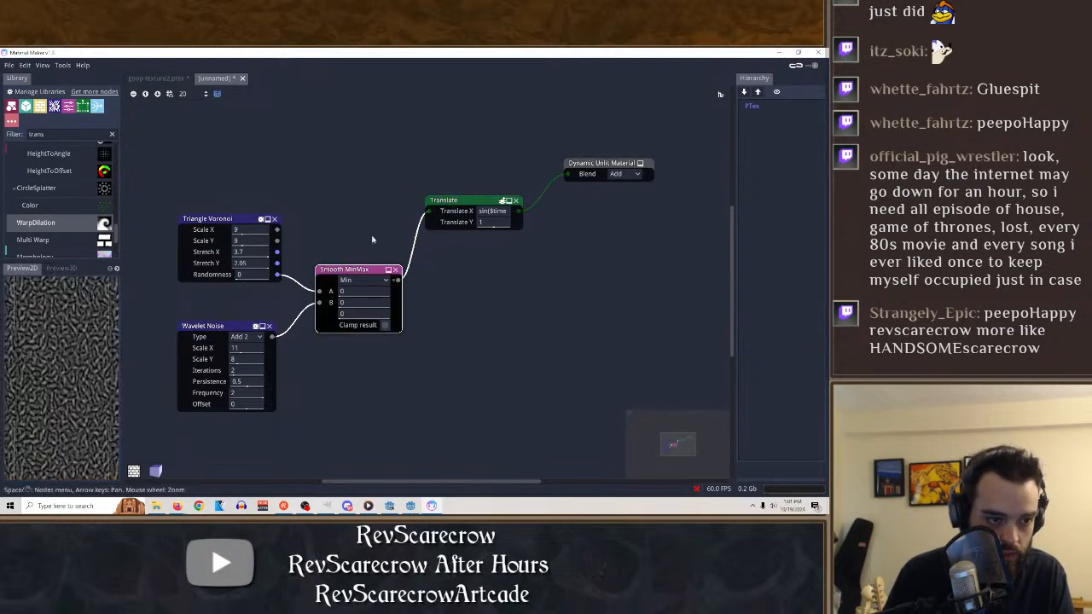
Change the Translate node's Translate X expression to sin($time).
{"action": "left_click", "coordinate": [475, 206]}
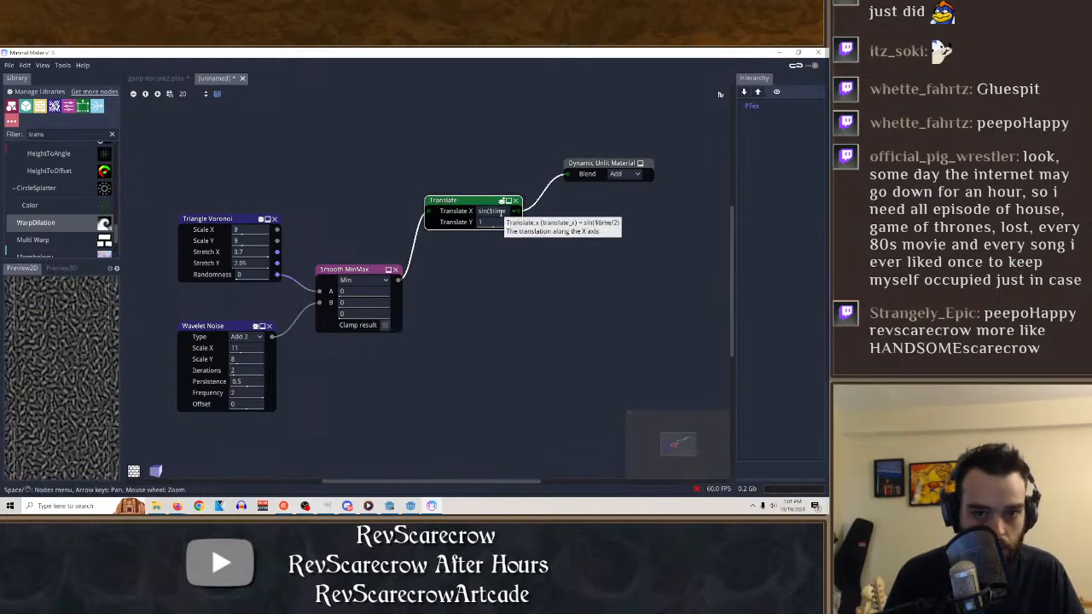
{"action": "right_click", "coordinate": [495, 211]}
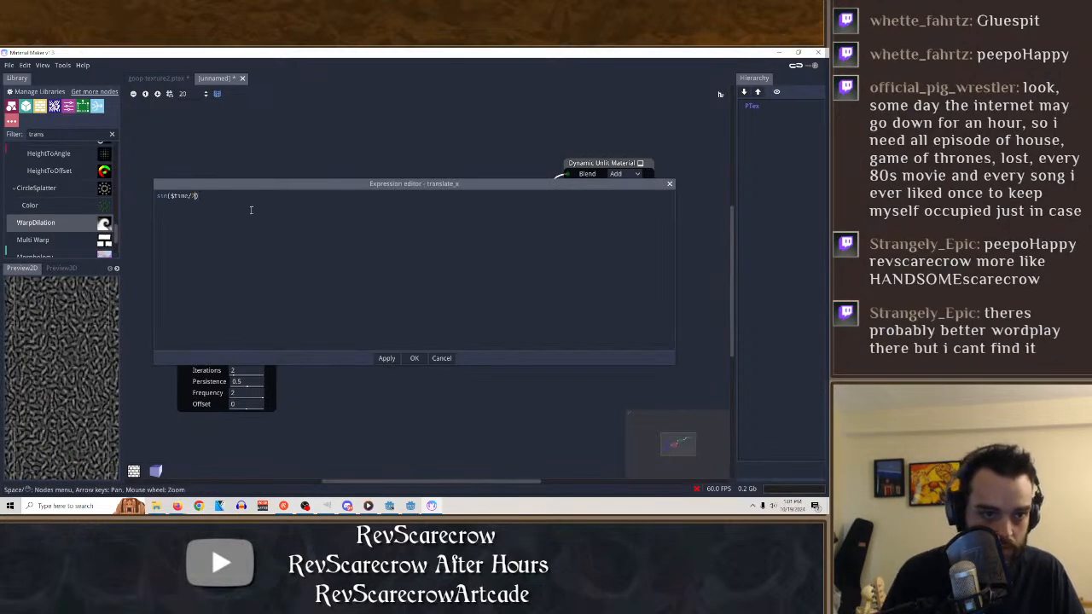
{"action": "key", "text": "Return"}
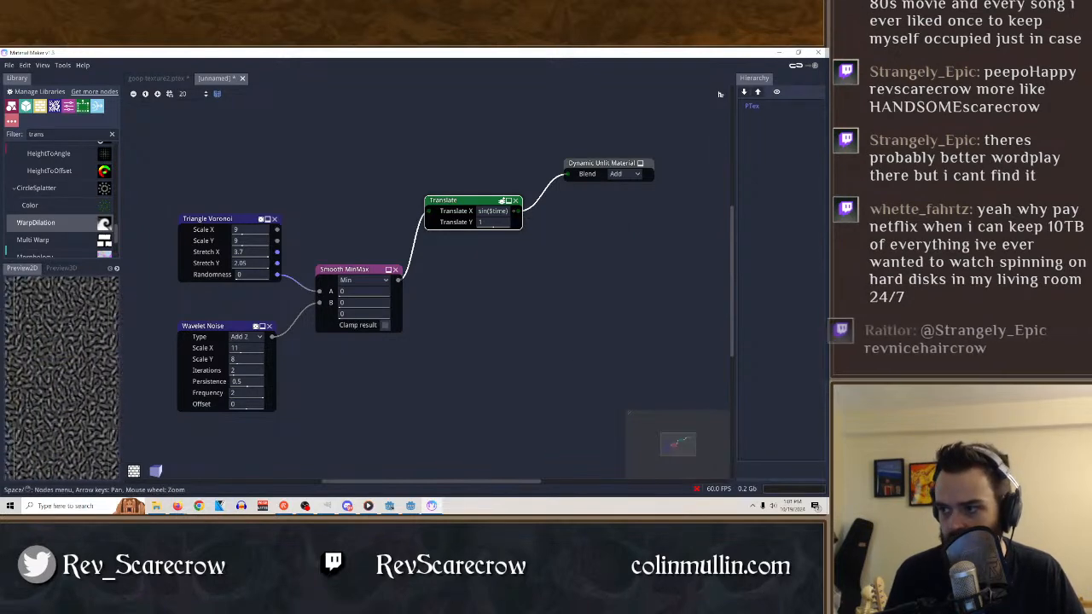
{"action": "key", "text": "super+d"}
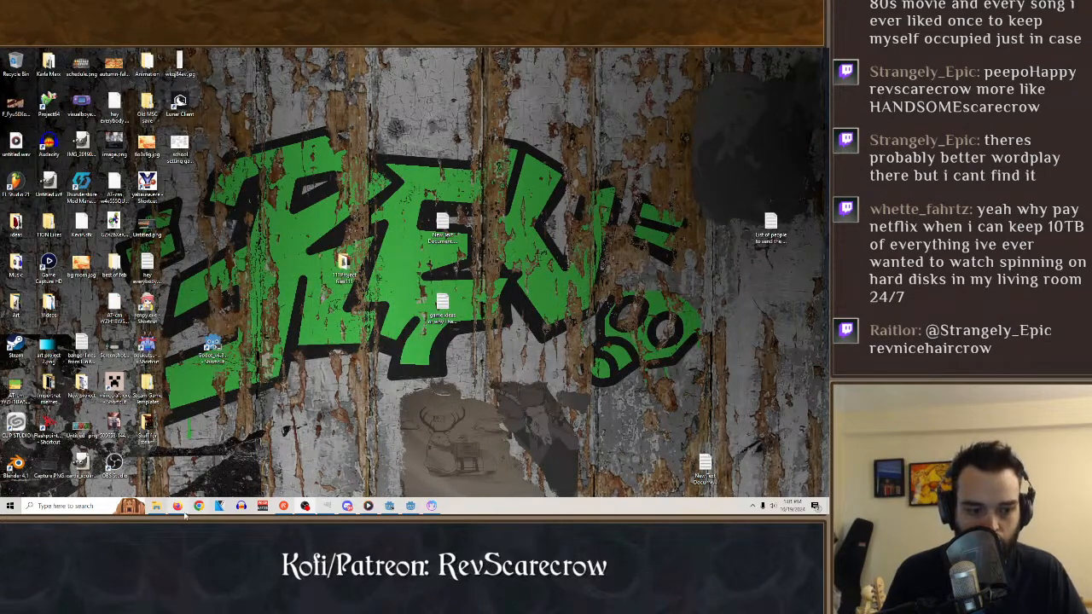
{"action": "mouse_move", "coordinate": [178, 506]}
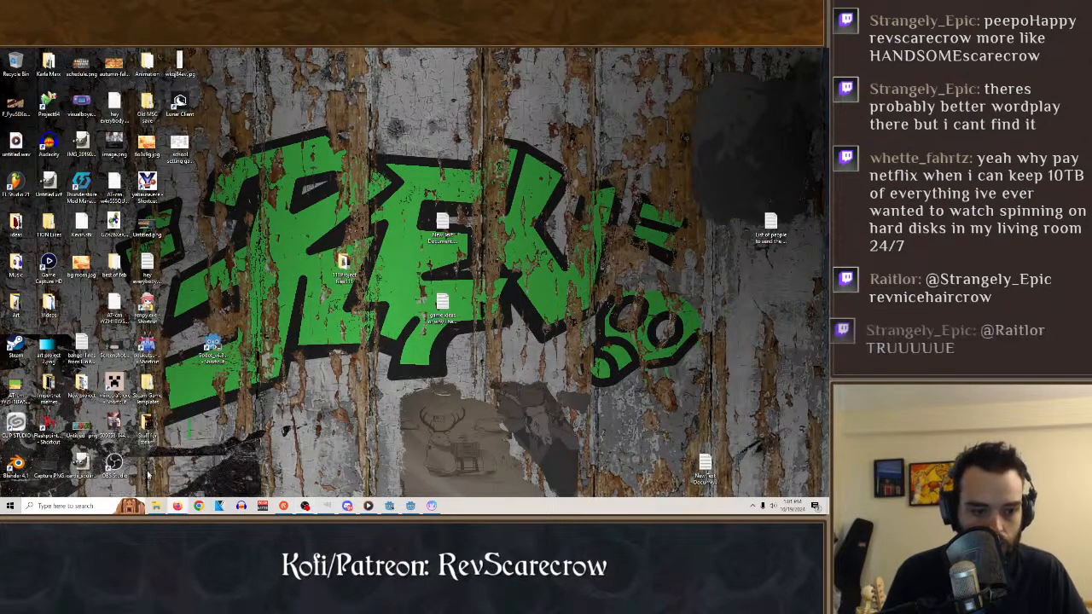
{"action": "left_click", "coordinate": [432, 506]}
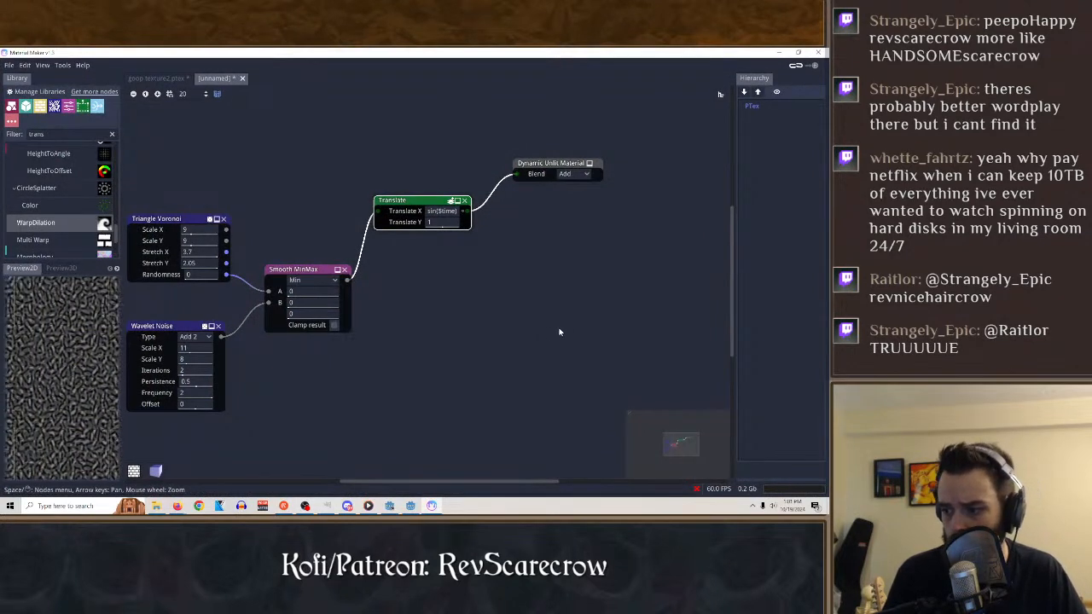
Export the material for Godot as a CanvasItem material named "trees in the breeze".
{"action": "left_click", "coordinate": [11, 65]}
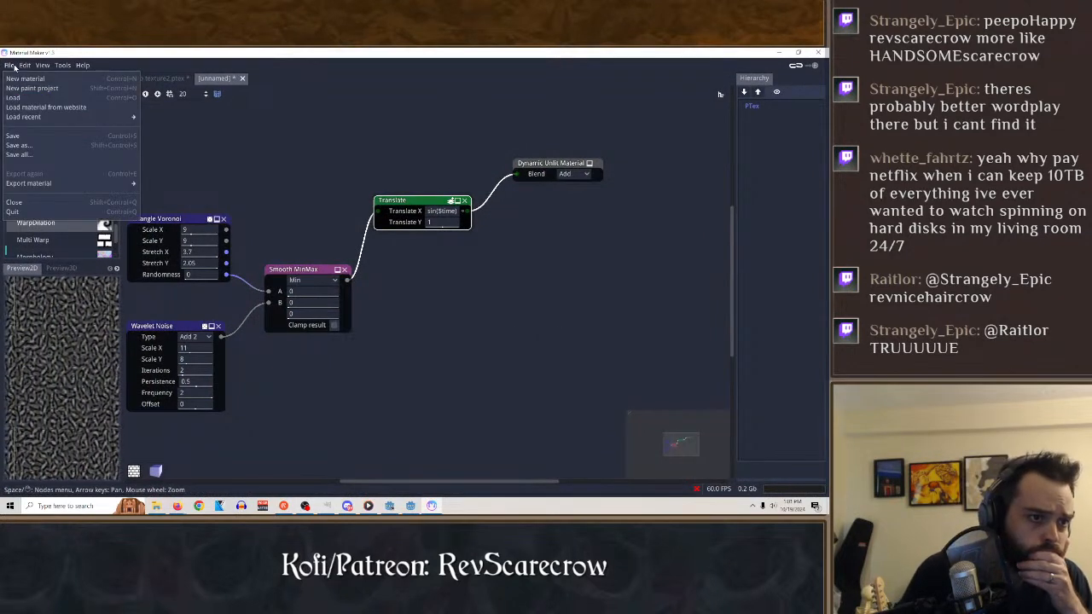
{"action": "mouse_move", "coordinate": [34, 184]}
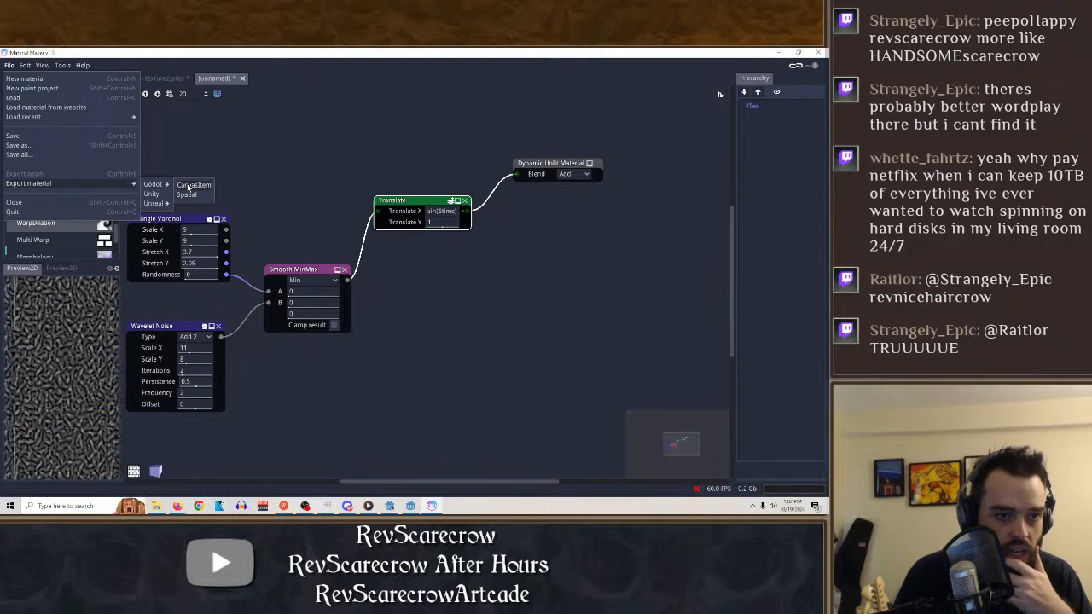
{"action": "left_click", "coordinate": [190, 186]}
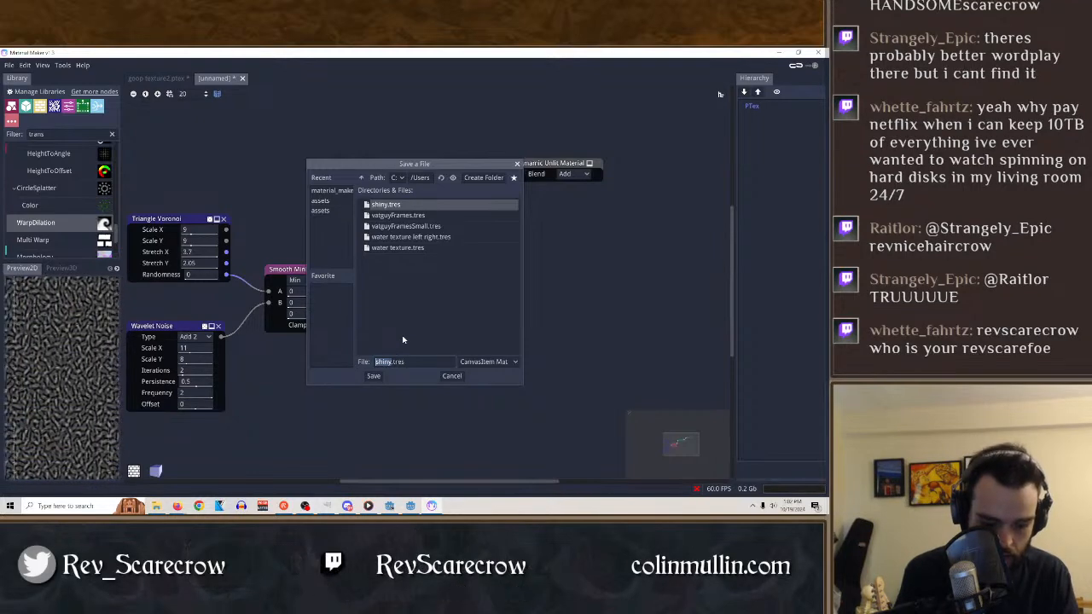
{"action": "type", "text": "trees 1"}
{"action": "type", "text": "n the b"}
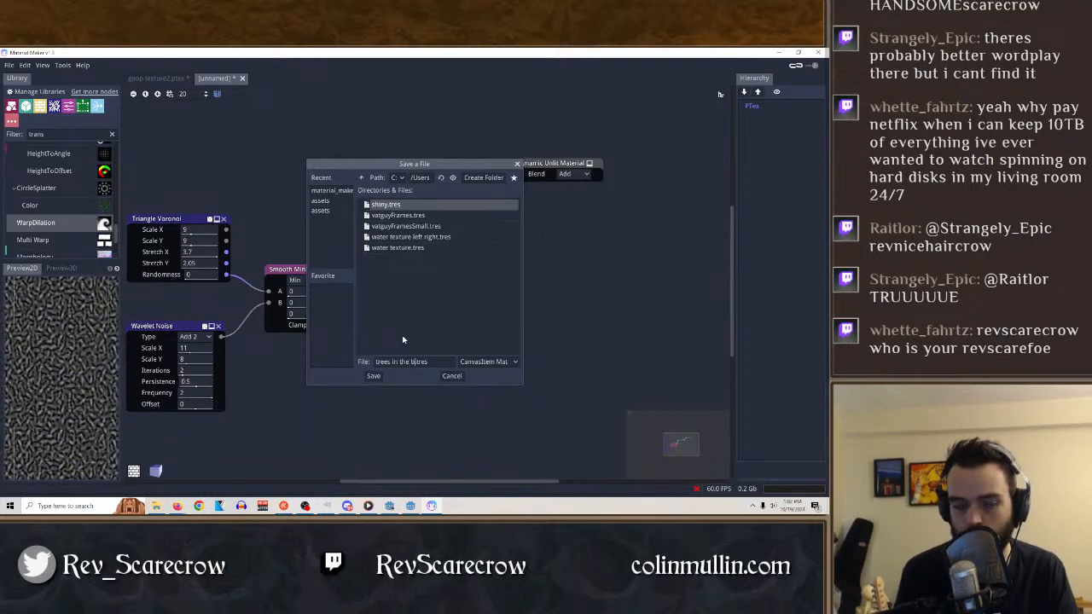
{"action": "type", "text": "reeze"}
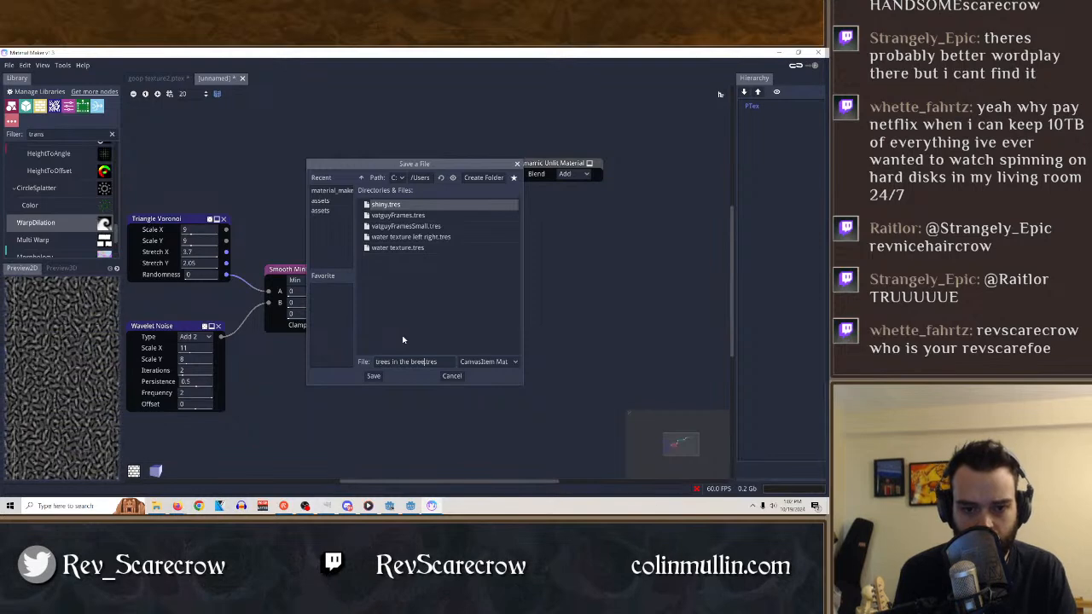
{"action": "left_click", "coordinate": [375, 379]}
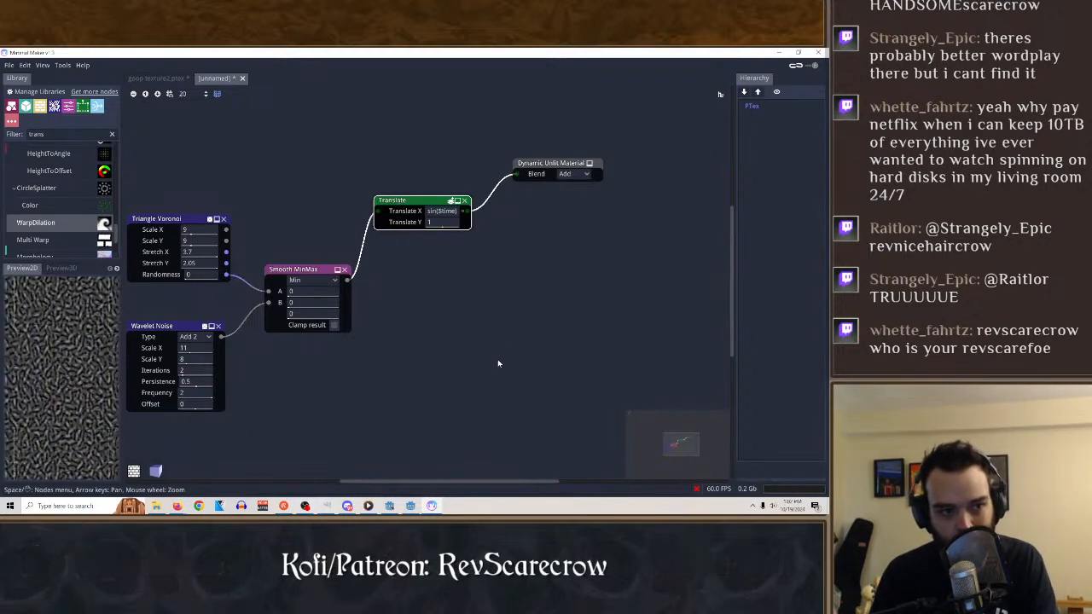
Switch to Godot and clear the shiny.tres material from AnimatedSprite2D2 in the goop_tank scene.
{"action": "left_click", "coordinate": [410, 506]}
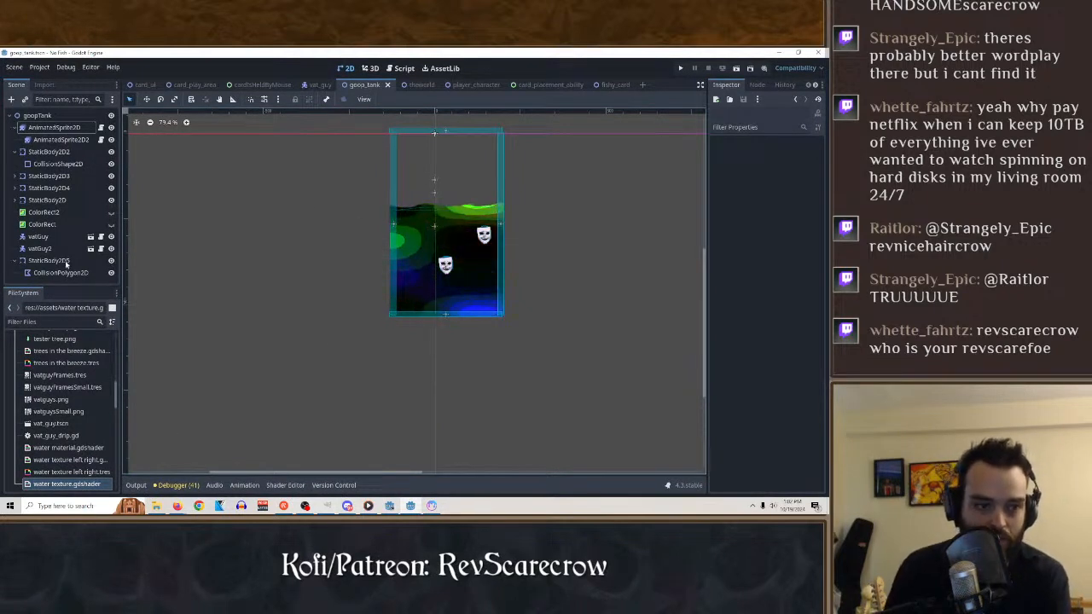
{"action": "left_click", "coordinate": [76, 140]}
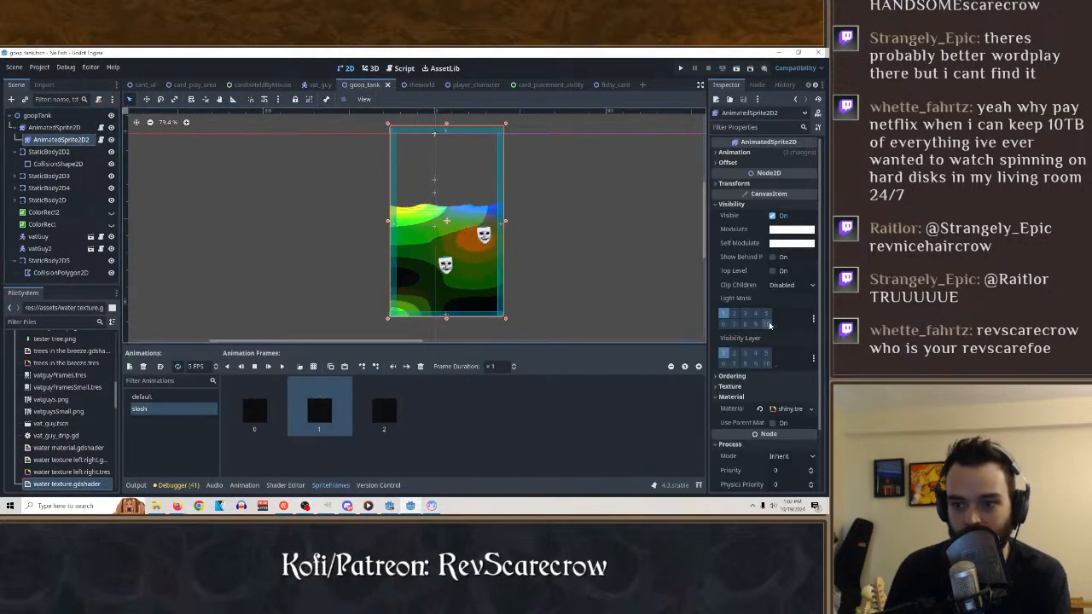
{"action": "left_click", "coordinate": [759, 410]}
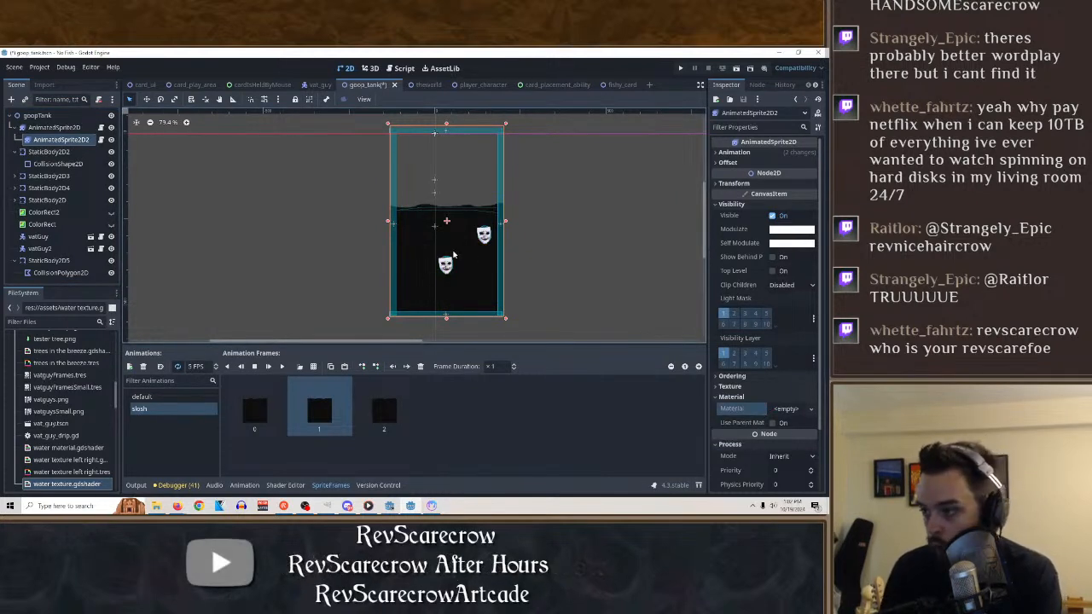
Open the card_play_area scene and examine the material settings of Sprite2D and its child Sprite2D.
{"action": "left_click", "coordinate": [260, 86]}
{"action": "left_click", "coordinate": [192, 86]}
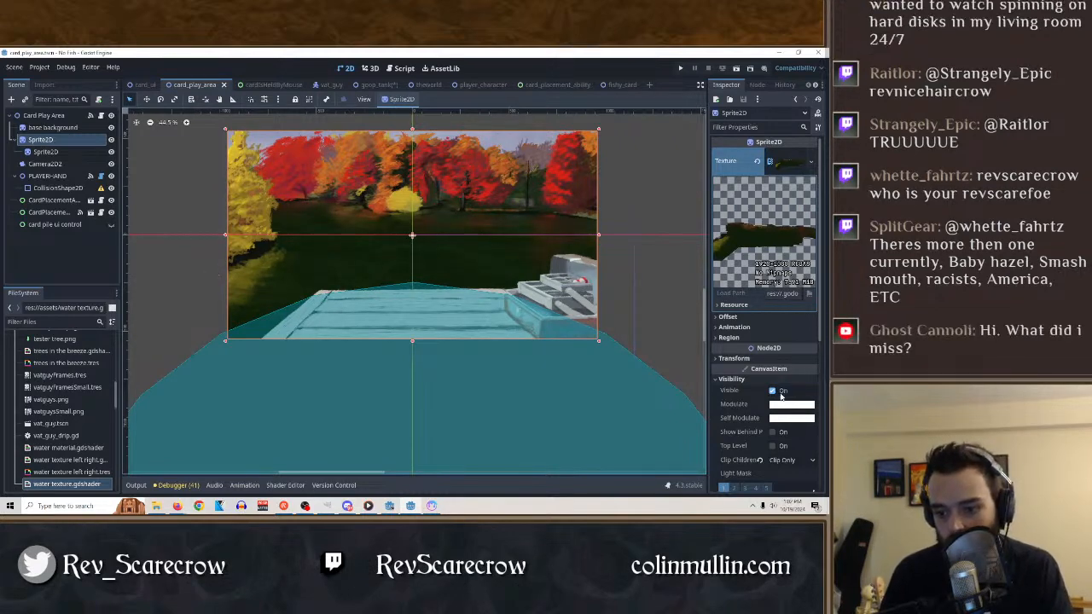
{"action": "scroll", "coordinate": [775, 425], "scroll_direction": "down", "scroll_amount": 5}
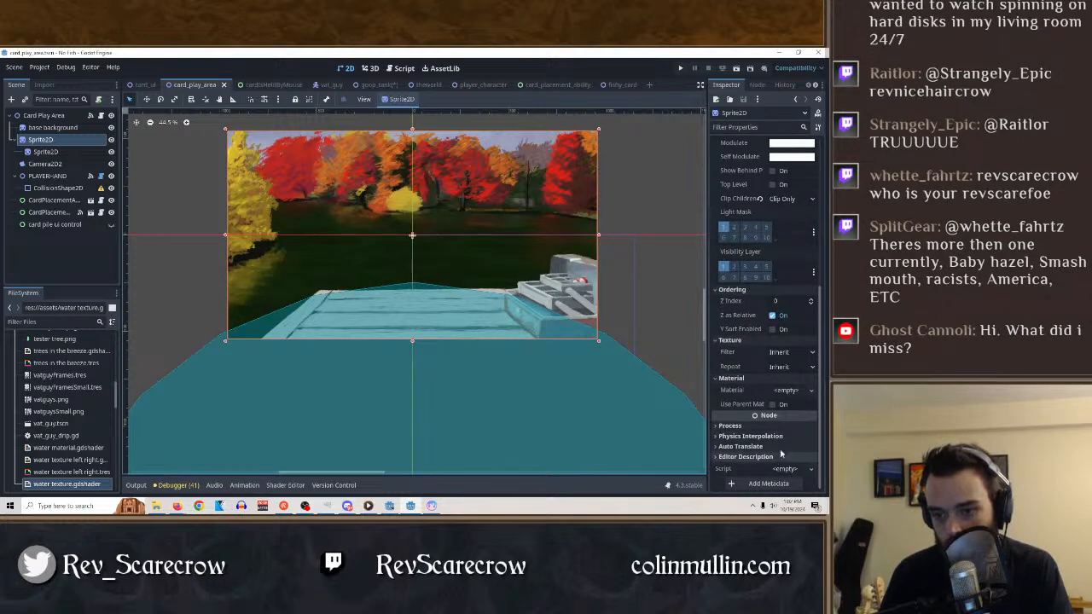
{"action": "left_click", "coordinate": [47, 151]}
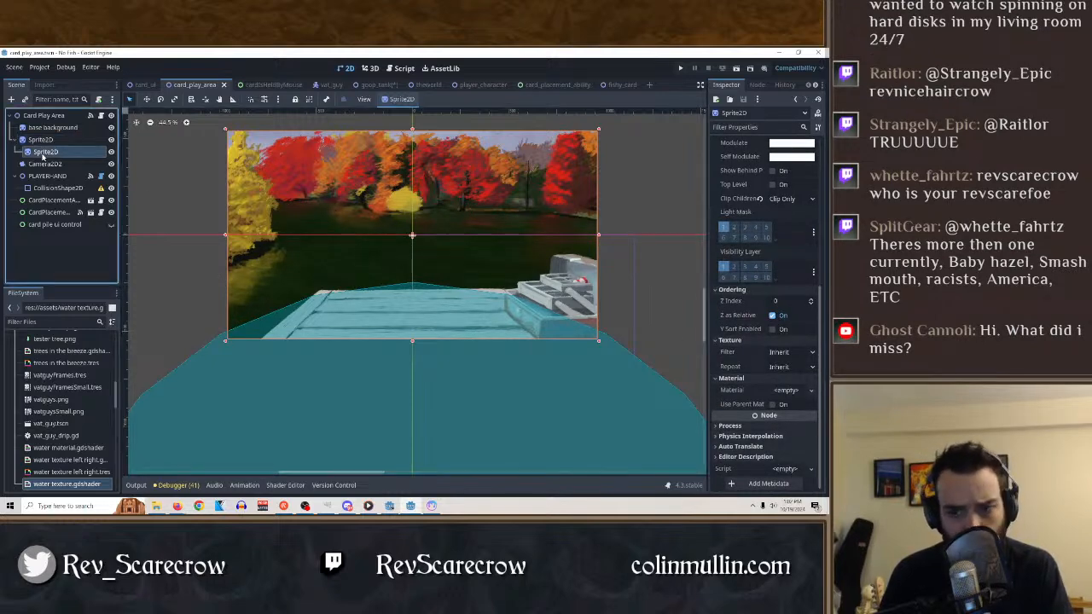
{"action": "scroll", "coordinate": [743, 357], "scroll_direction": "up", "scroll_amount": 2}
{"action": "scroll", "coordinate": [742, 357], "scroll_direction": "down", "scroll_amount": 2}
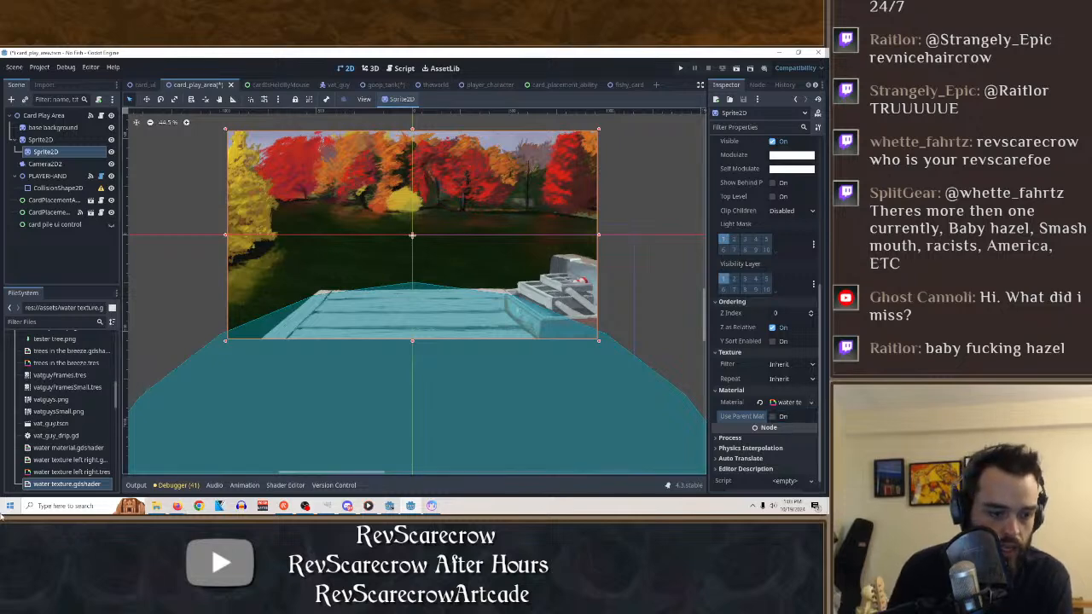
Launch Clip Studio and open the card playing area artwork.
{"action": "left_click", "coordinate": [10, 506]}
{"action": "type", "text": "csp_1118w_setup.exe"}
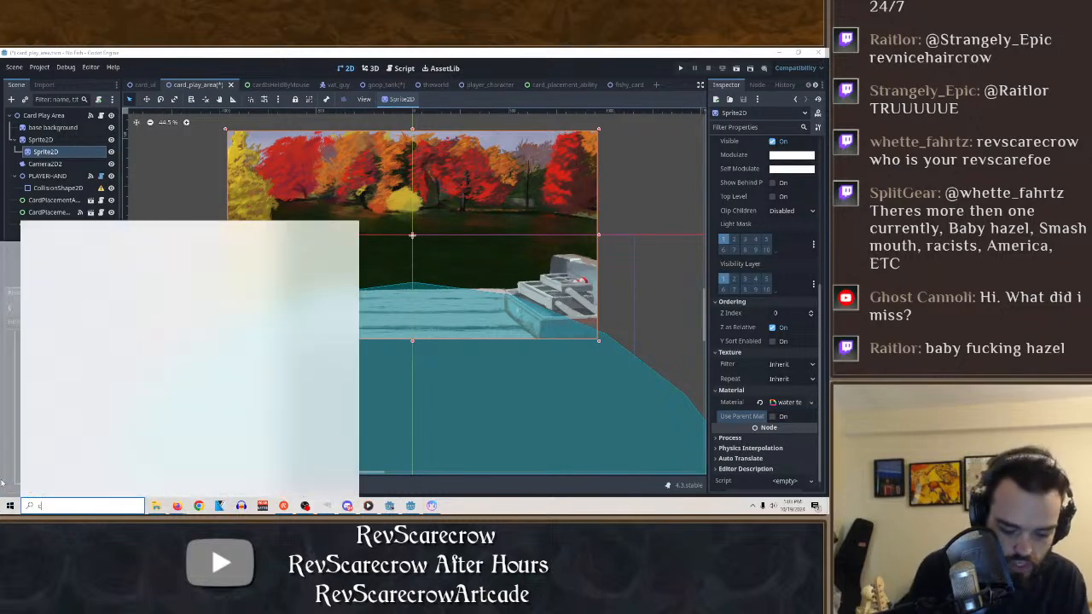
{"action": "key", "text": "BackSpace"}
{"action": "key", "text": "BackSpace"}
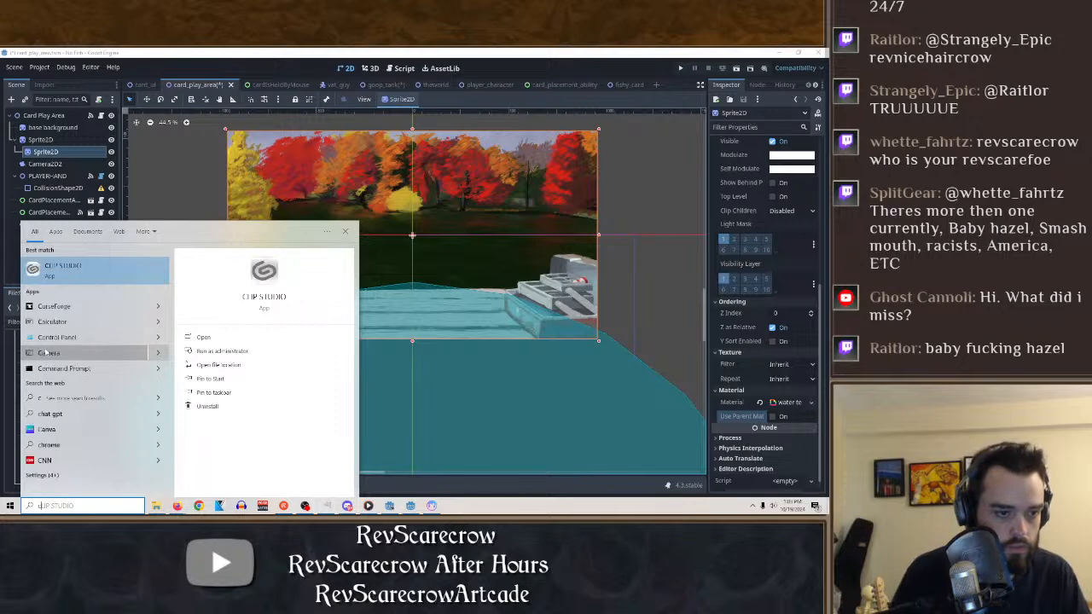
{"action": "double_click", "coordinate": [81, 265]}
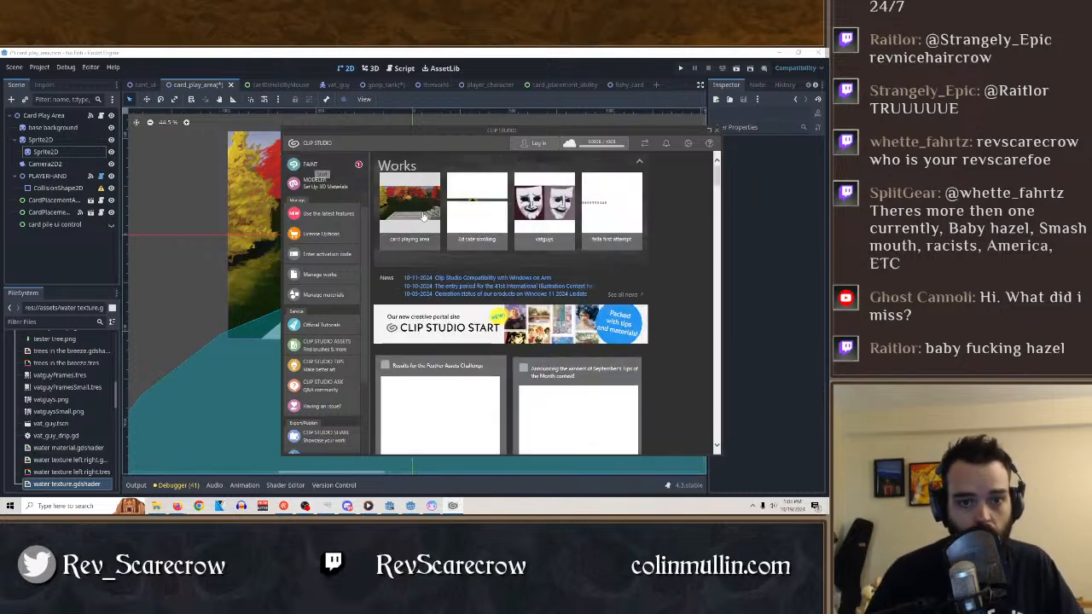
{"action": "left_click", "coordinate": [425, 211]}
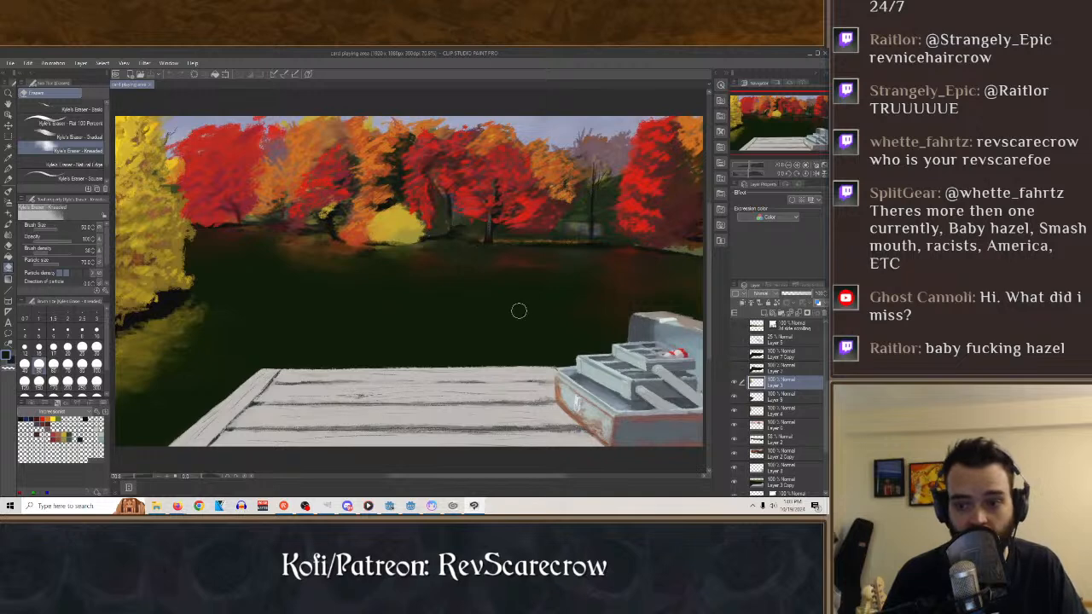
Hide the layer holding the yellow tree's reflection and shoreline shadow on the water.
{"action": "scroll", "coordinate": [778, 394], "scroll_direction": "down", "scroll_amount": 3}
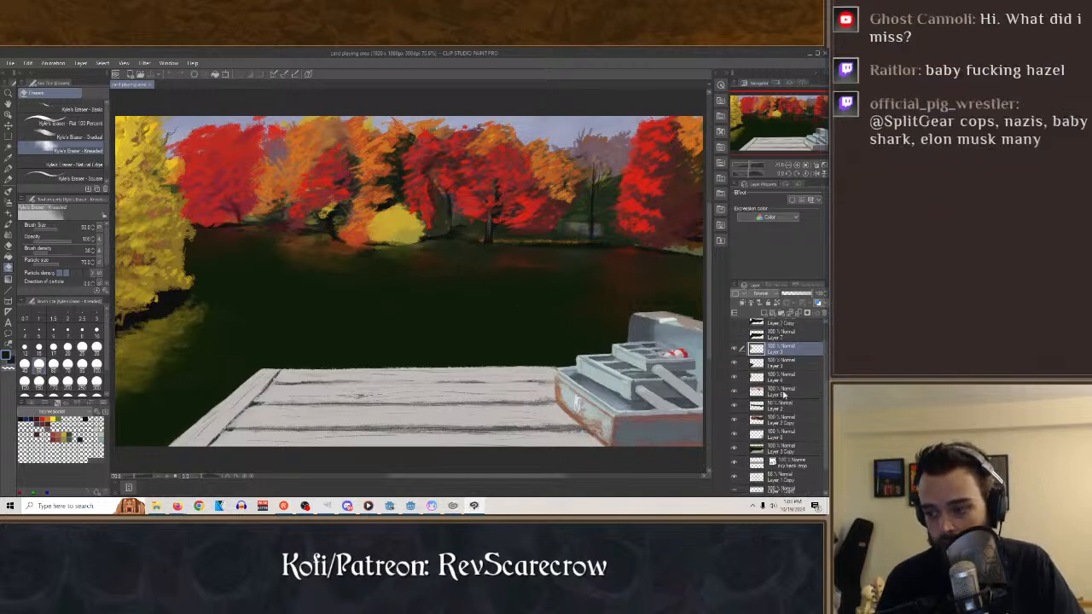
{"action": "left_click", "coordinate": [735, 359]}
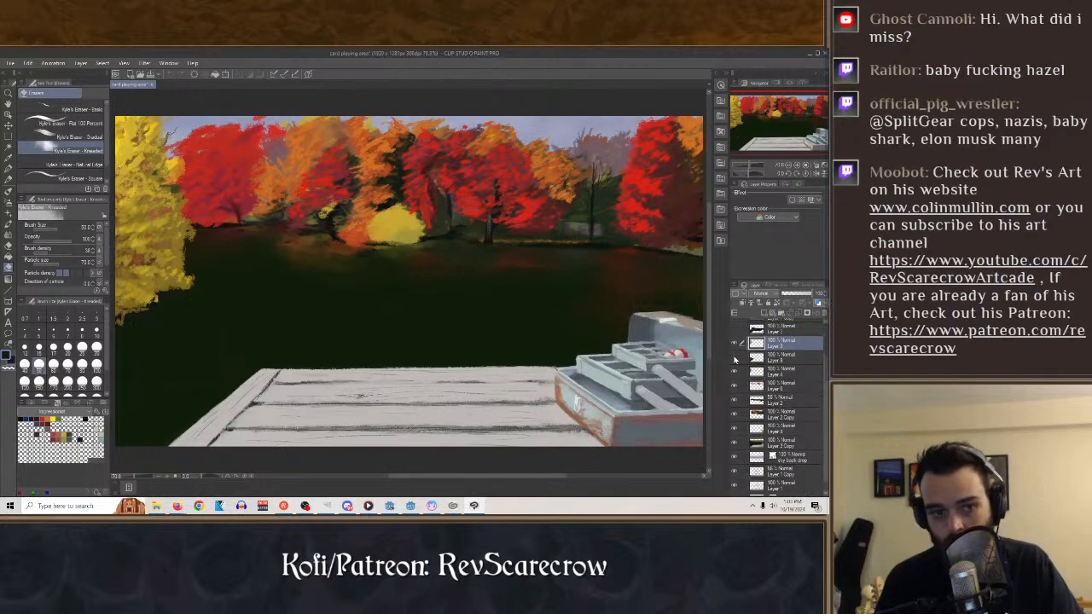
{"action": "left_click", "coordinate": [735, 359]}
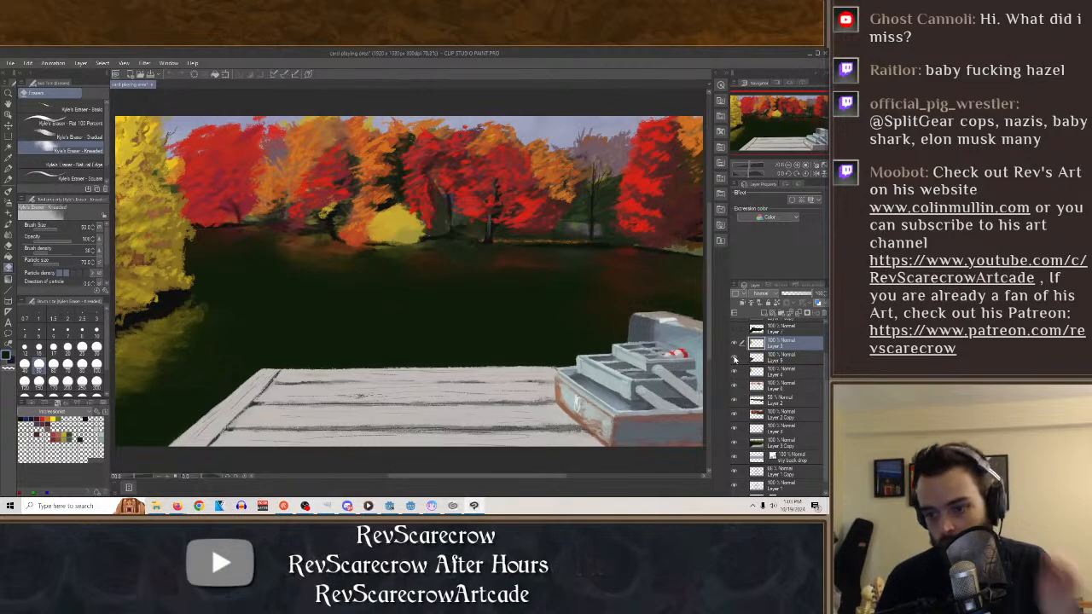
{"action": "left_click", "coordinate": [735, 358]}
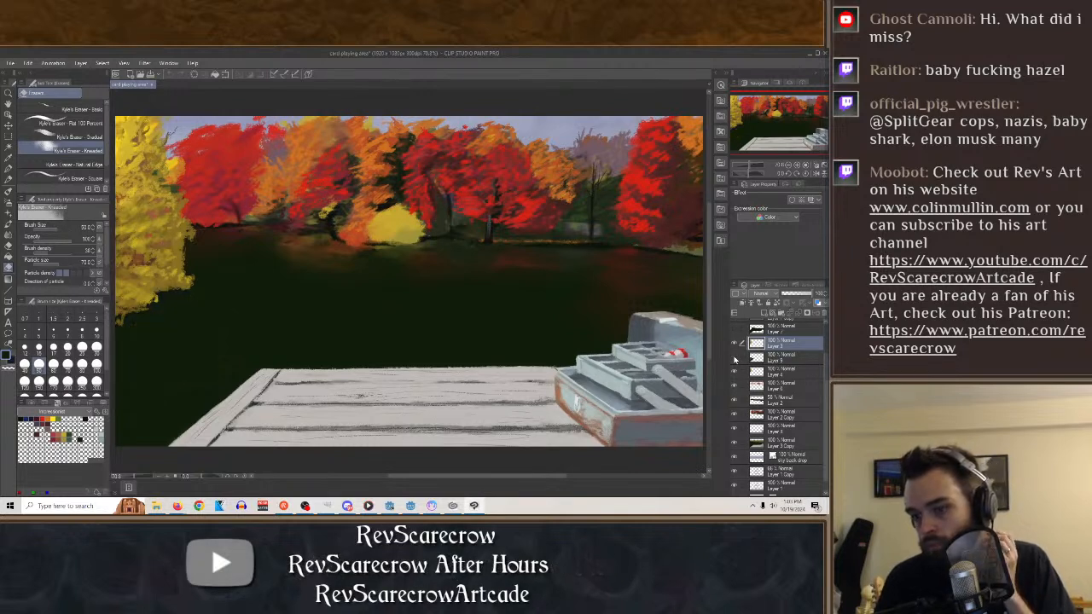
Check what the layers below the reflection contain and hide Layer 2 with the faint tree reflections on the water.
{"action": "left_click", "coordinate": [735, 371]}
{"action": "left_click", "coordinate": [735, 372]}
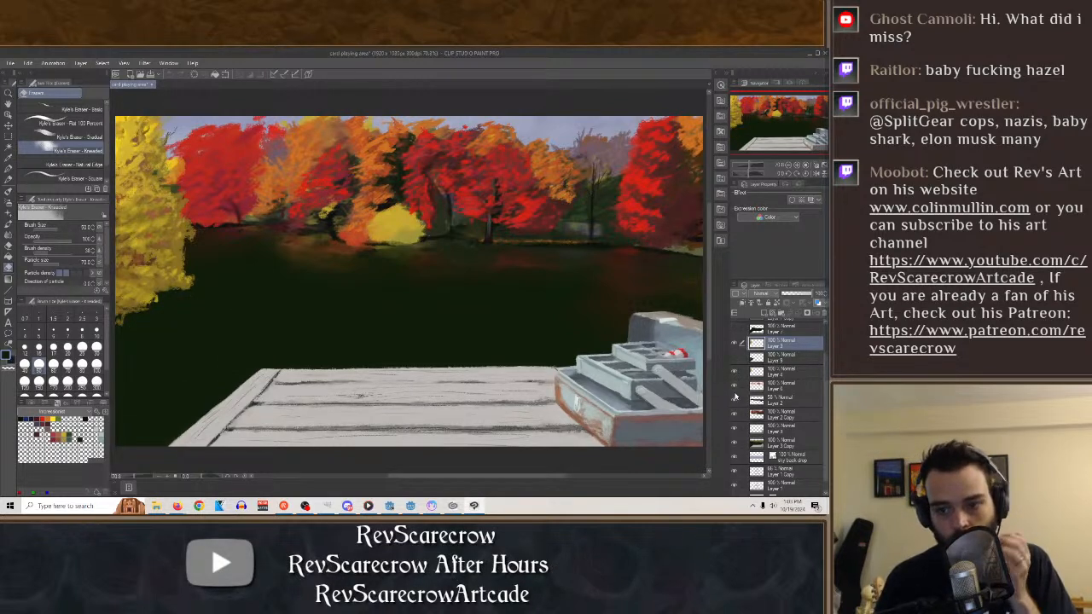
{"action": "left_click", "coordinate": [734, 385]}
{"action": "left_click", "coordinate": [734, 386]}
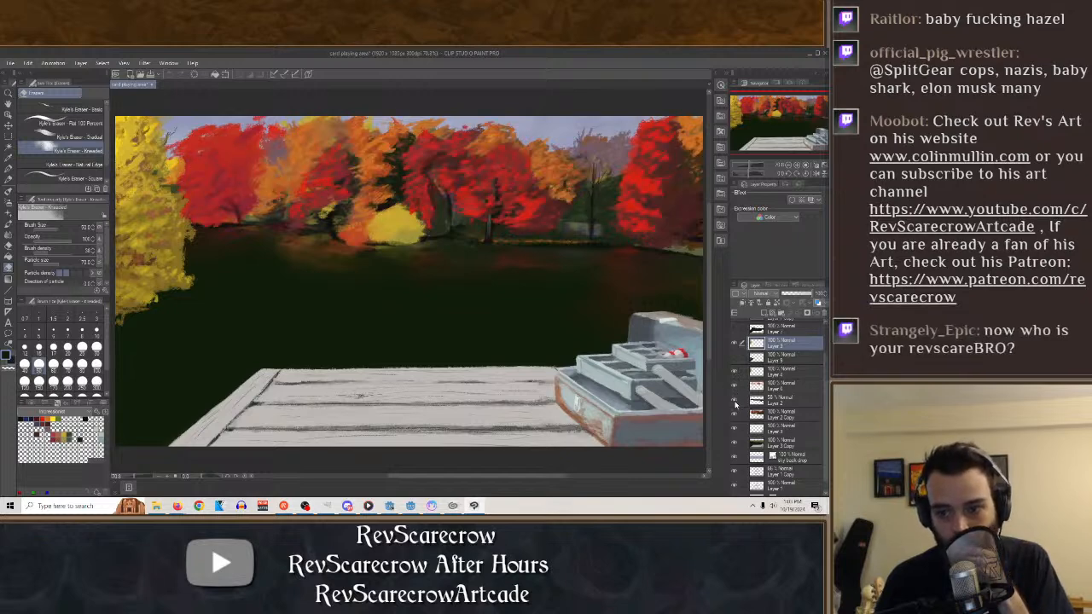
{"action": "left_click", "coordinate": [735, 399]}
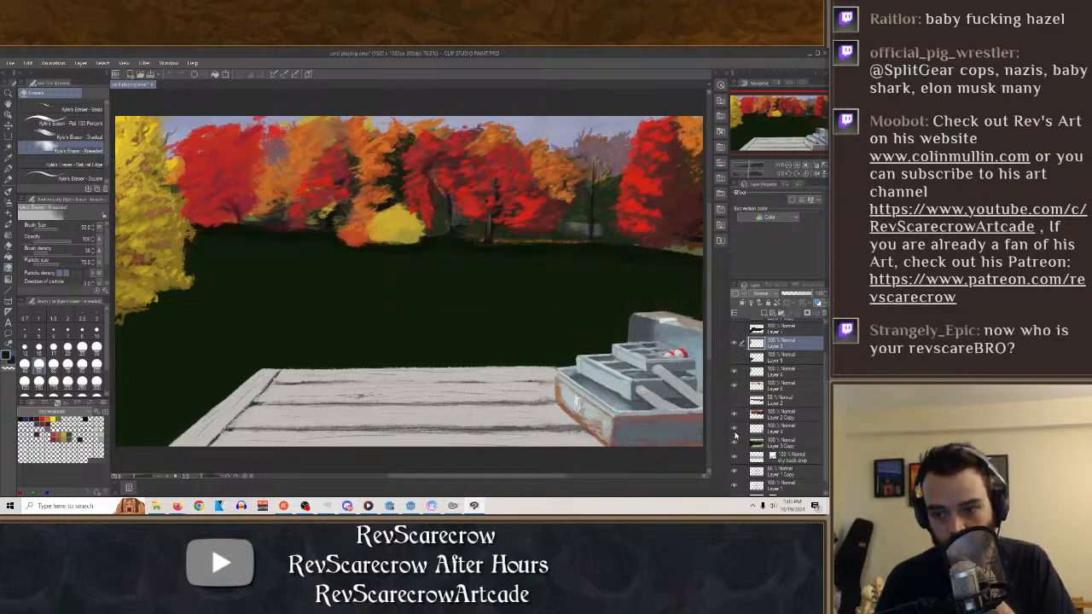
Hide the dark water and dock layer, the sky back drop layer and the bottom sketch layers.
{"action": "left_click", "coordinate": [734, 447]}
{"action": "scroll", "coordinate": [736, 445], "scroll_direction": "down", "scroll_amount": 1}
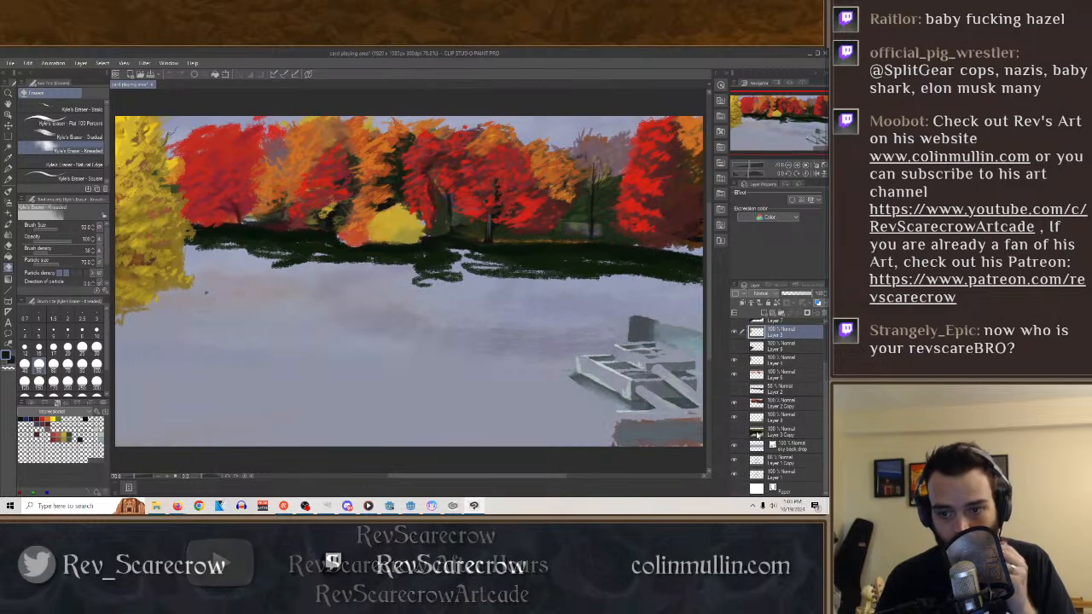
{"action": "left_click", "coordinate": [737, 448]}
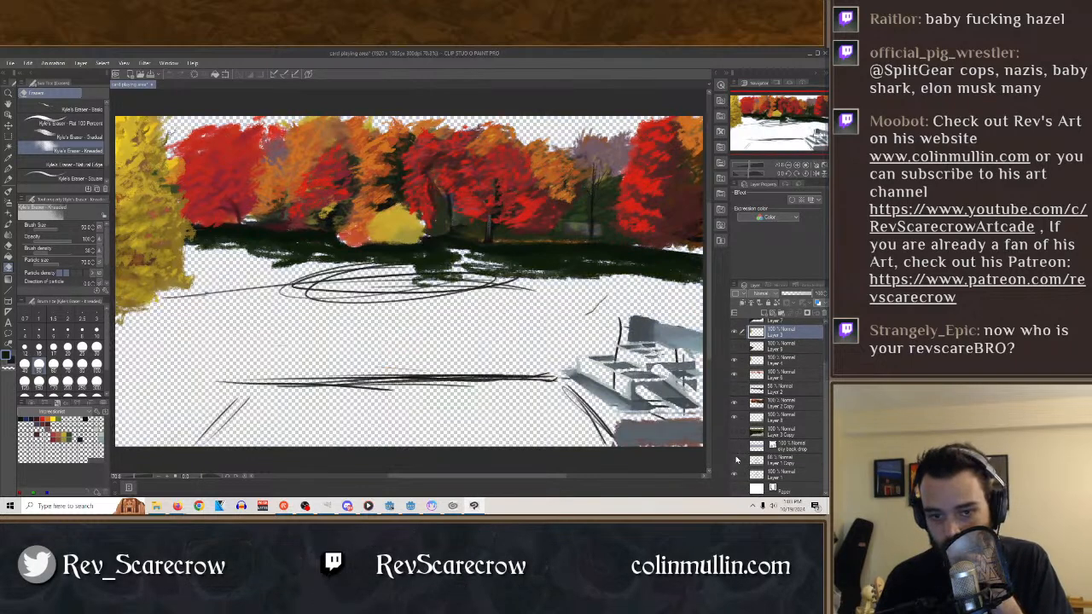
{"action": "left_click", "coordinate": [735, 460]}
{"action": "left_click", "coordinate": [735, 475]}
Hide the layer with the tackle box paint, leaving the foliage and Layer 2 Copy tree line visible.
{"action": "scroll", "coordinate": [748, 457], "scroll_direction": "up", "scroll_amount": 1}
{"action": "scroll", "coordinate": [744, 450], "scroll_direction": "up", "scroll_amount": 2}
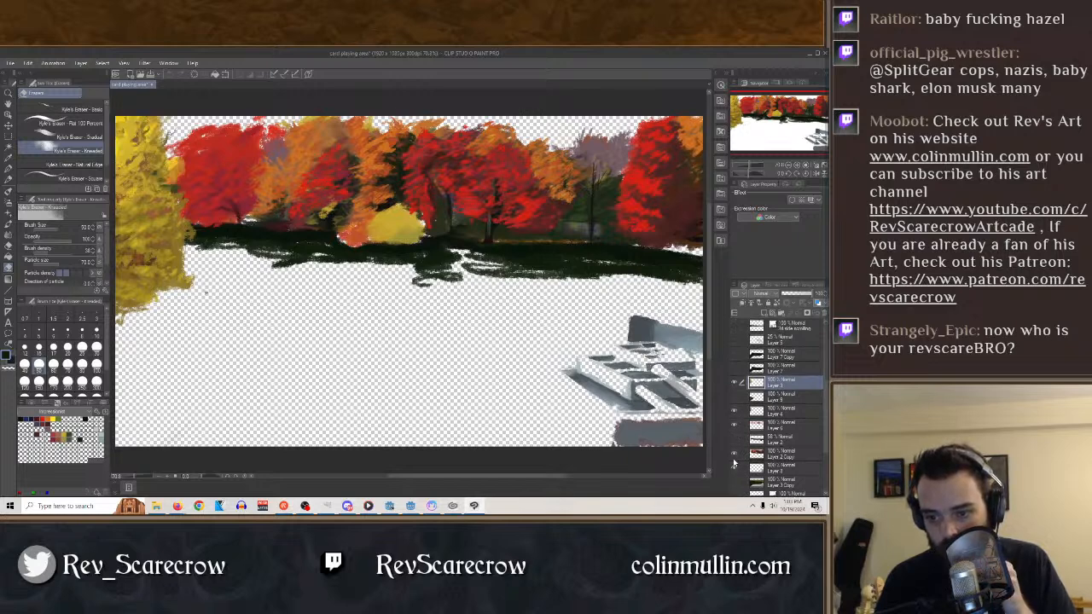
{"action": "left_click", "coordinate": [734, 468]}
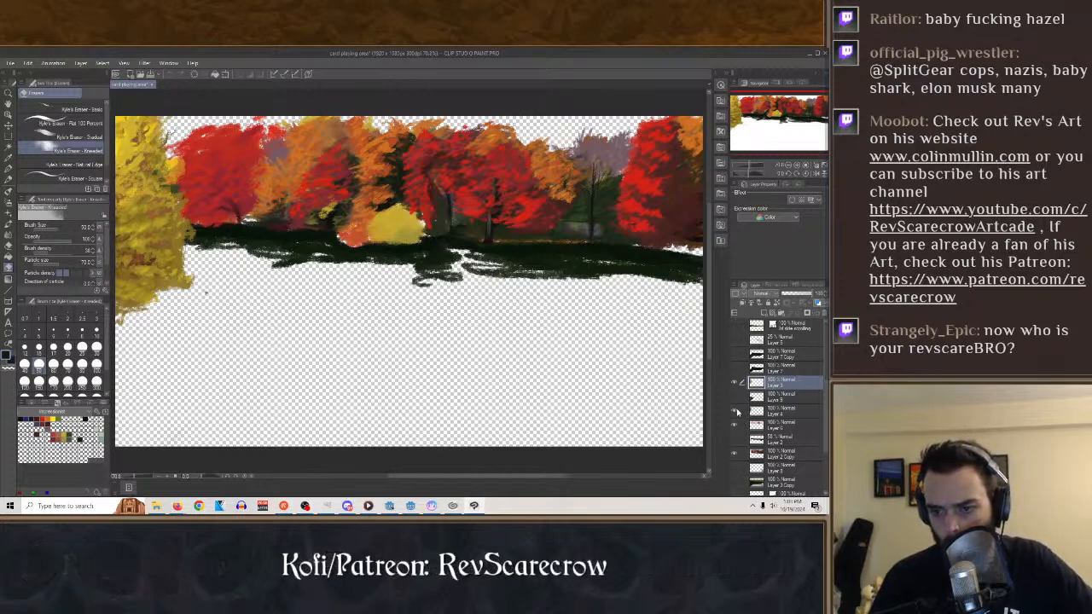
{"action": "left_click", "coordinate": [733, 453]}
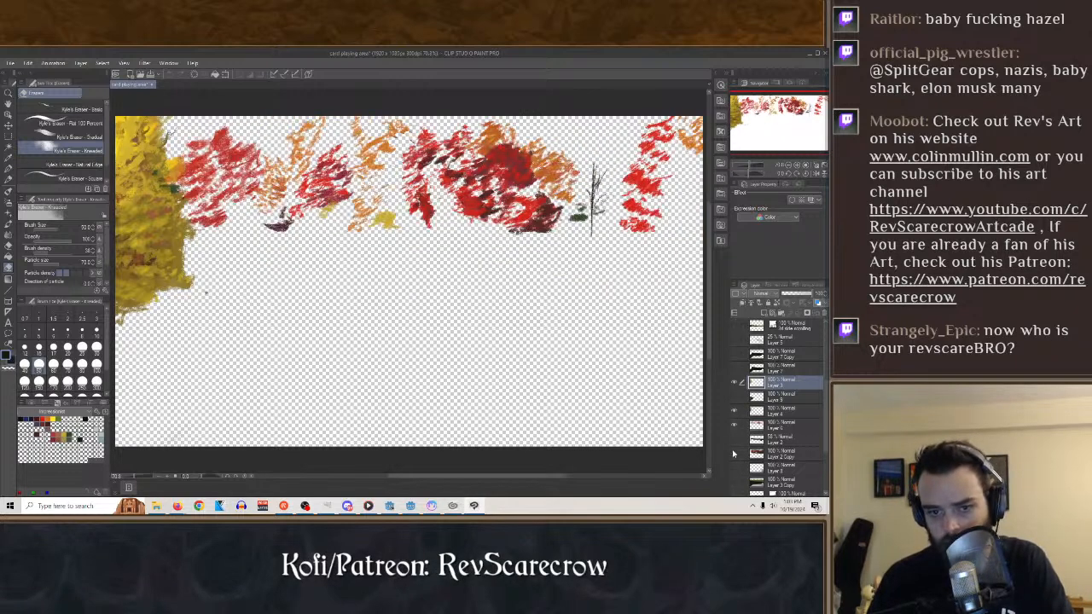
{"action": "left_click", "coordinate": [734, 453]}
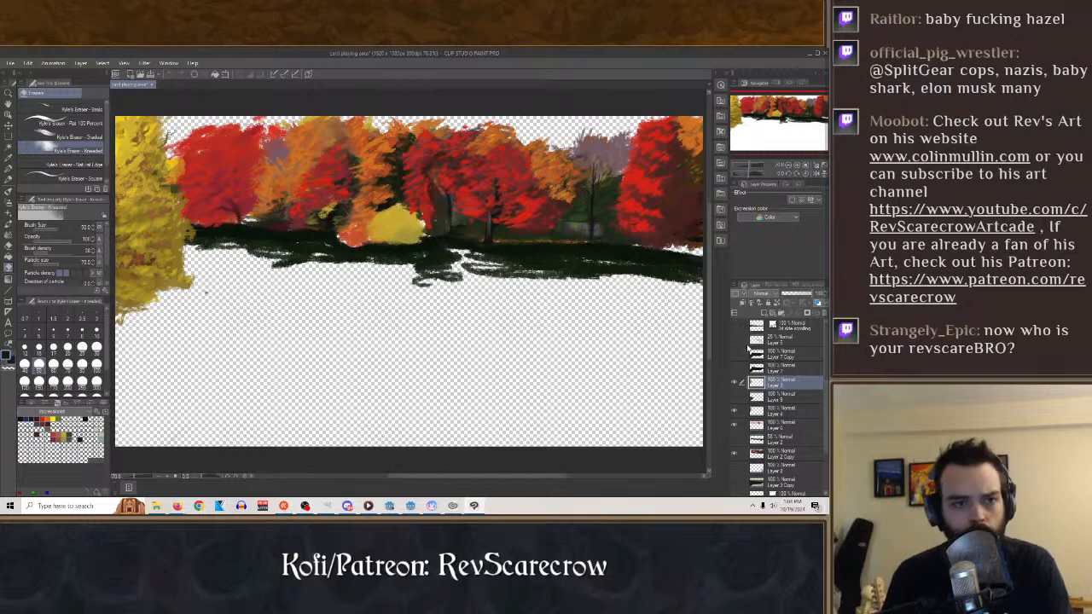
Start a single-layer PNG export of the trees and choose the assets folder of the game project in Documents.
{"action": "left_click", "coordinate": [10, 63]}
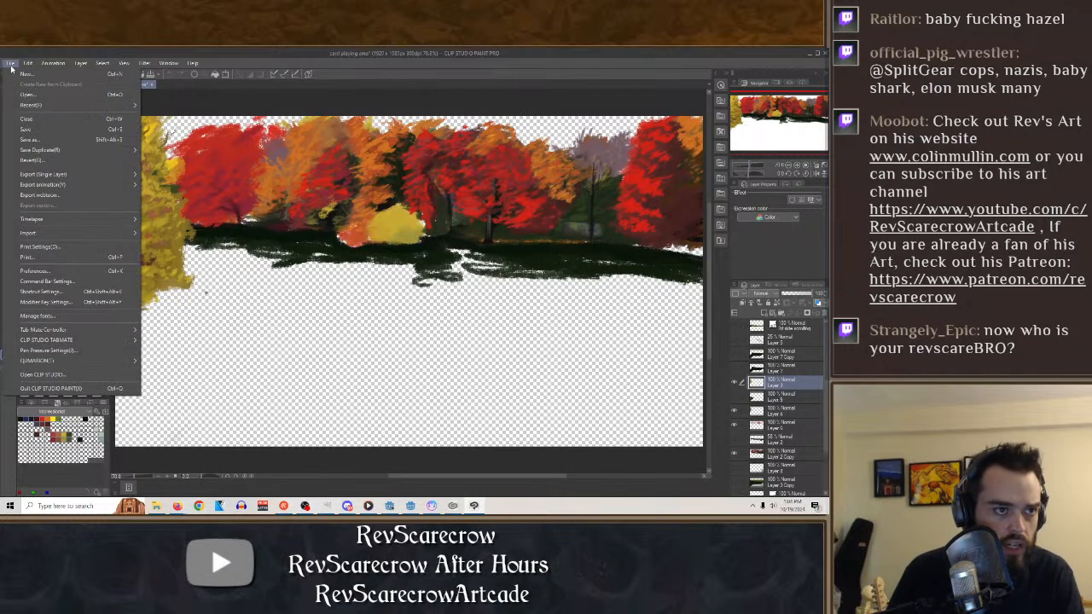
{"action": "mouse_move", "coordinate": [75, 175]}
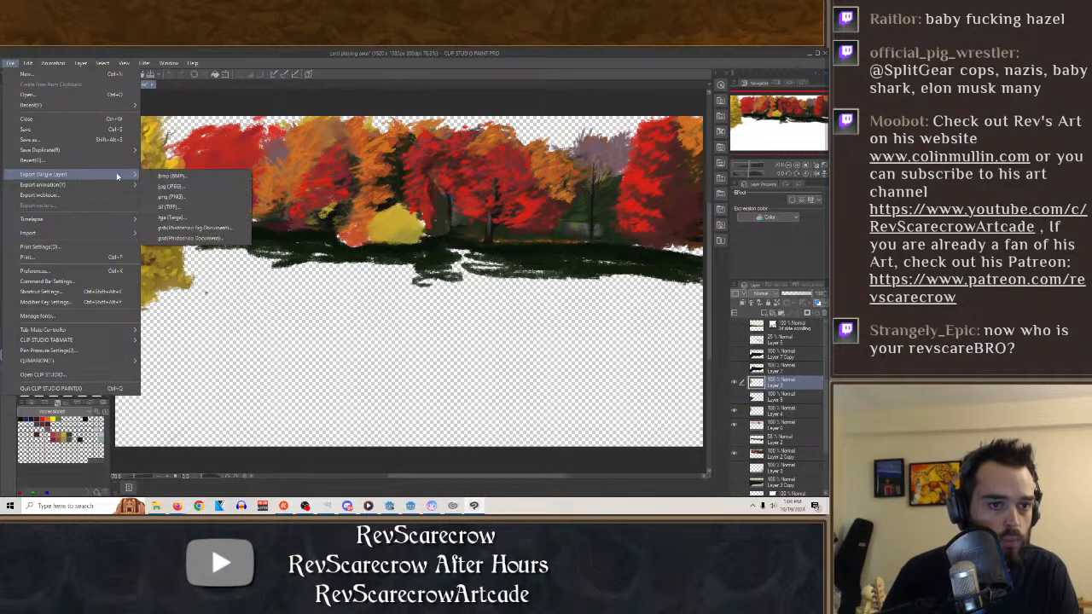
{"action": "left_click", "coordinate": [171, 197]}
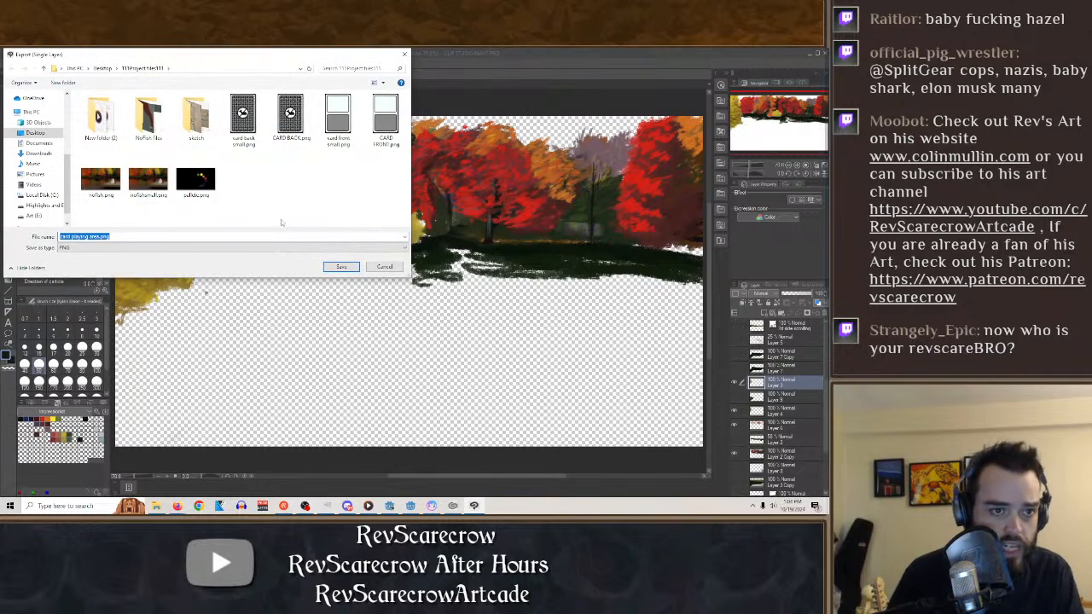
{"action": "left_click", "coordinate": [39, 144]}
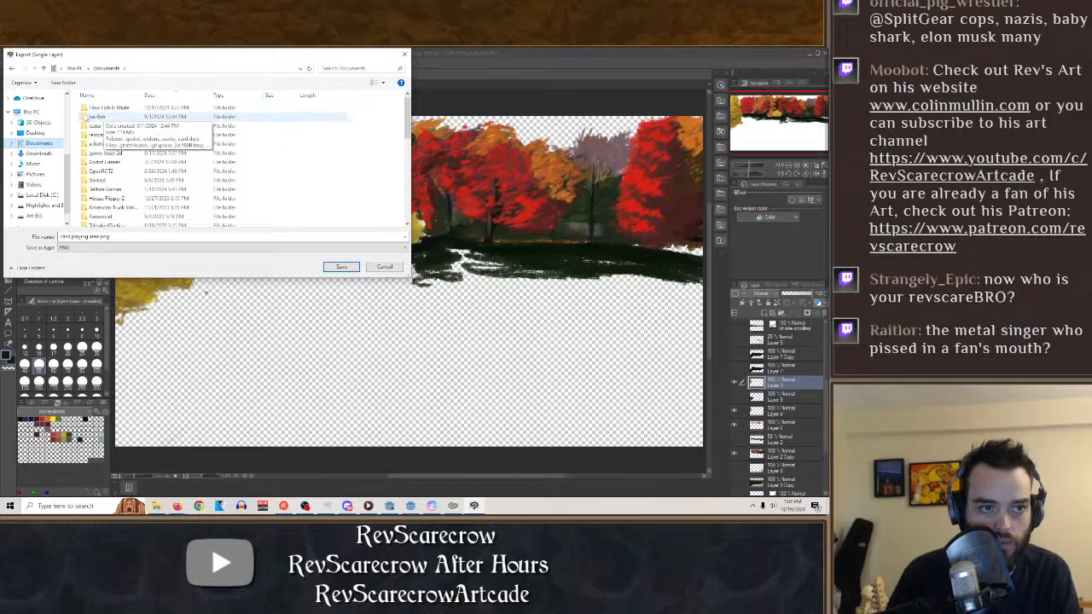
{"action": "double_click", "coordinate": [96, 117]}
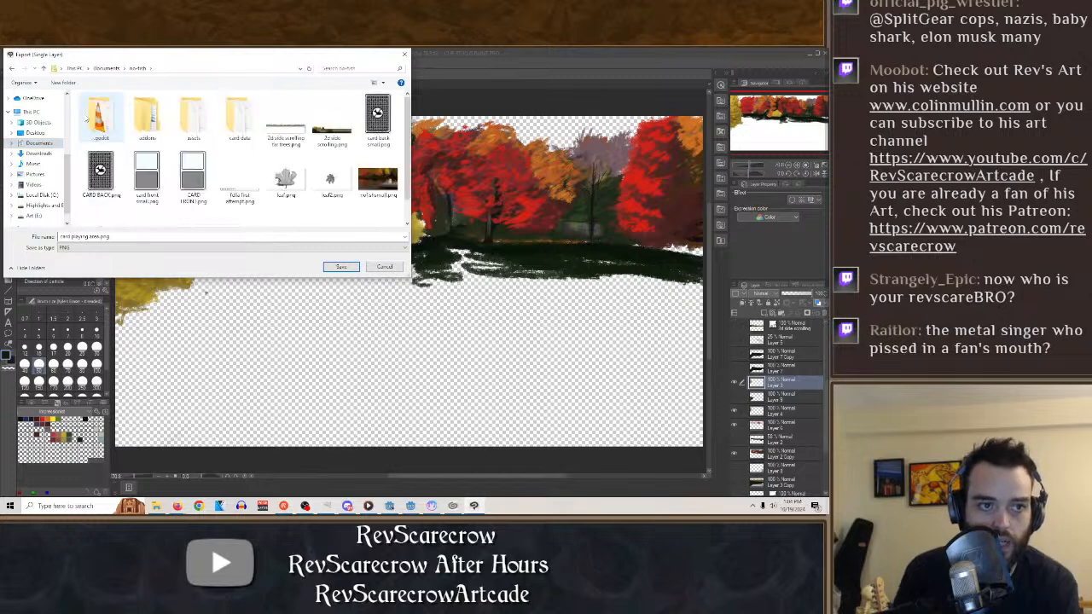
{"action": "double_click", "coordinate": [192, 117]}
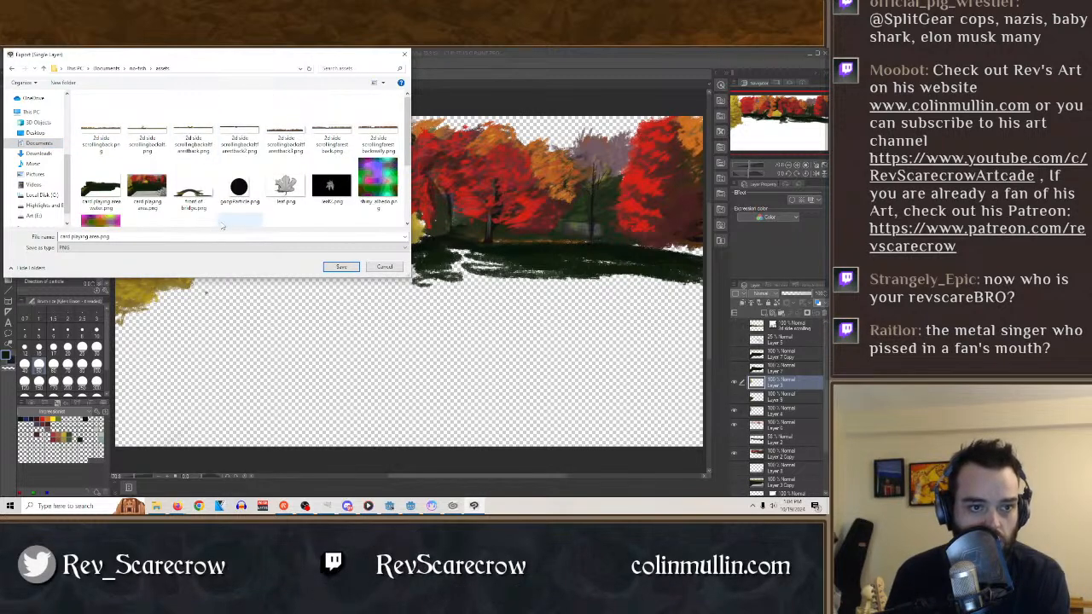
{"action": "scroll", "coordinate": [211, 223], "scroll_direction": "down", "scroll_amount": 3}
Name the export "card playing area trees.png" and export it with the current PNG settings.
{"action": "left_click", "coordinate": [101, 236]}
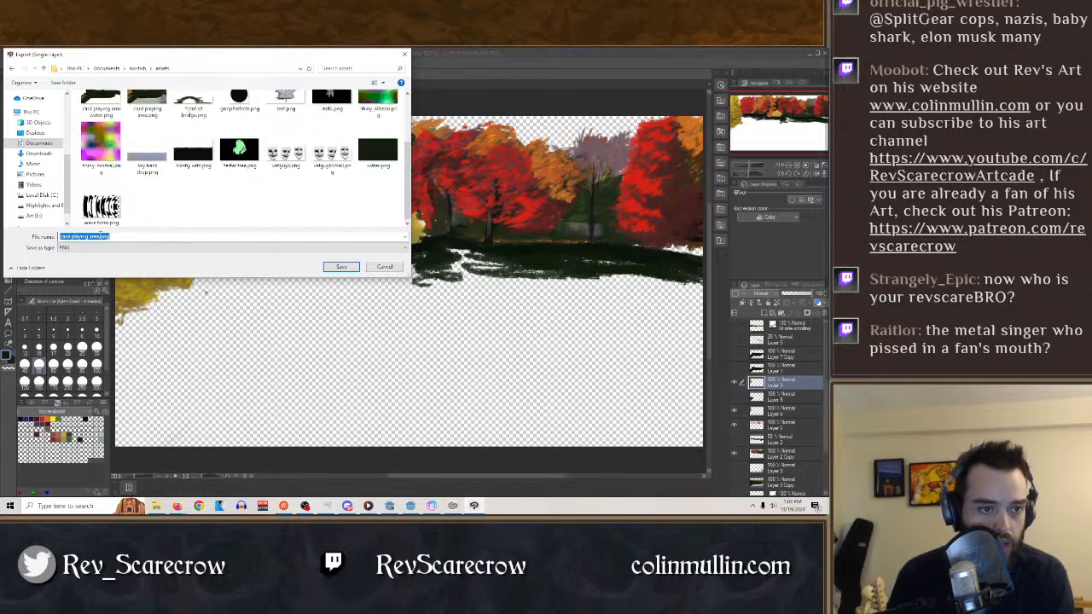
{"action": "left_click", "coordinate": [101, 236]}
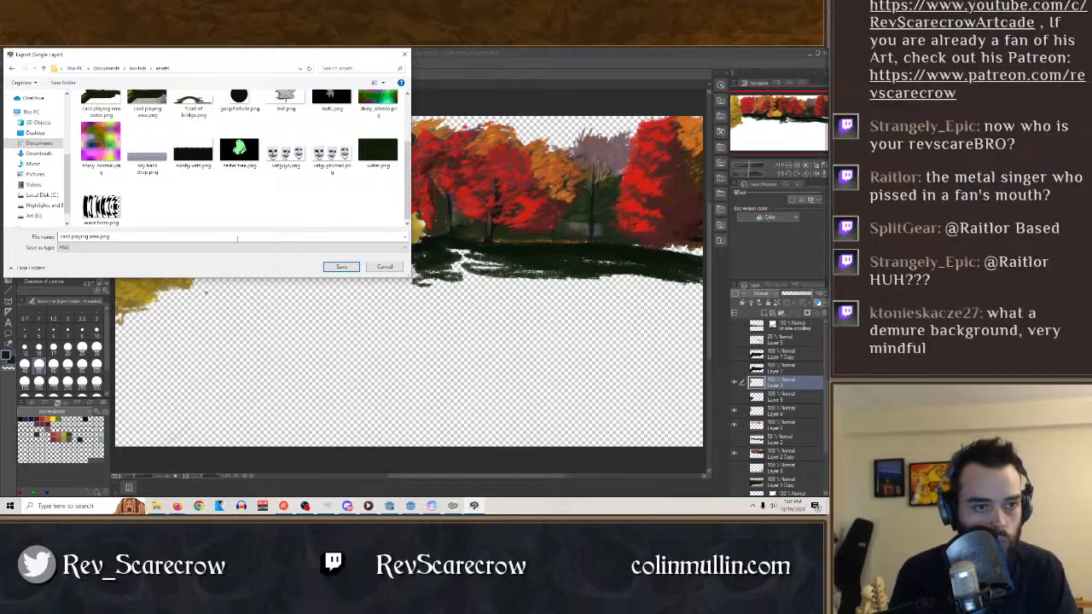
{"action": "type", "text": "f"}
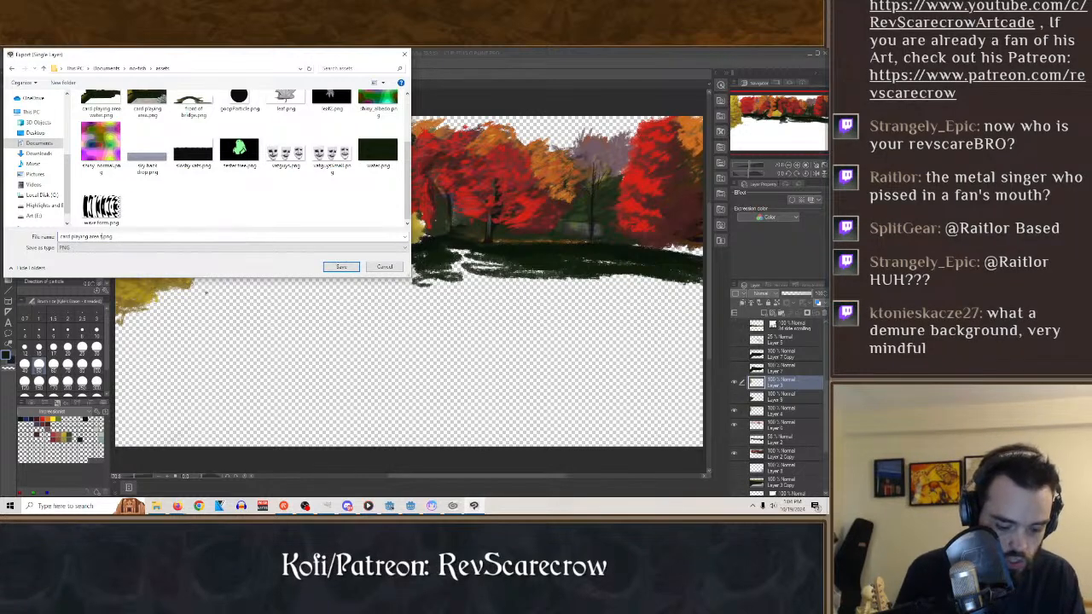
{"action": "type", "text": "ront"}
{"action": "key", "text": "Return"}
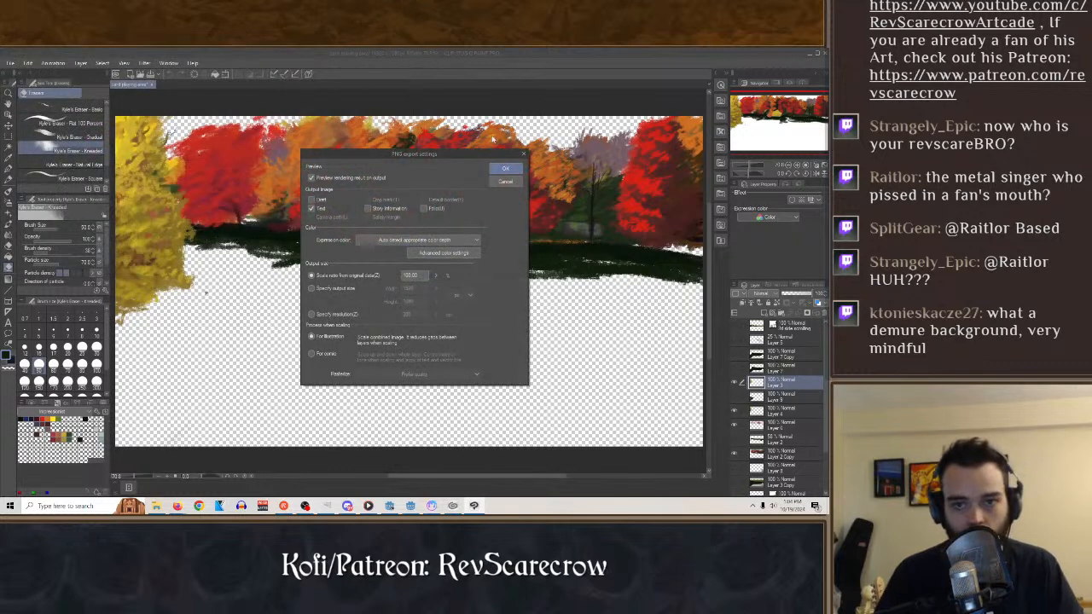
{"action": "left_click", "coordinate": [505, 168]}
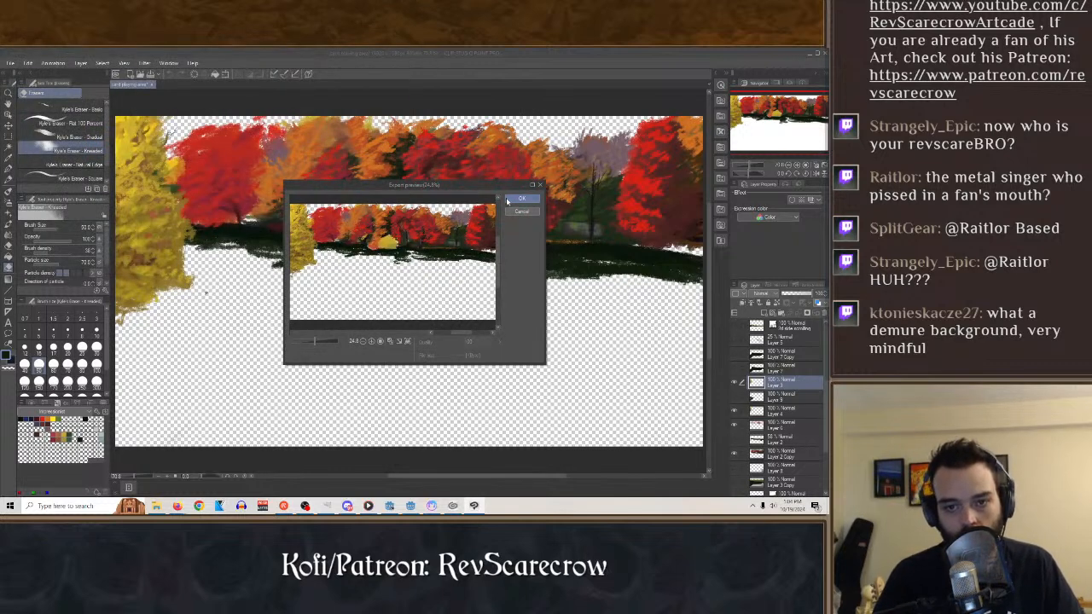
{"action": "left_click", "coordinate": [518, 199]}
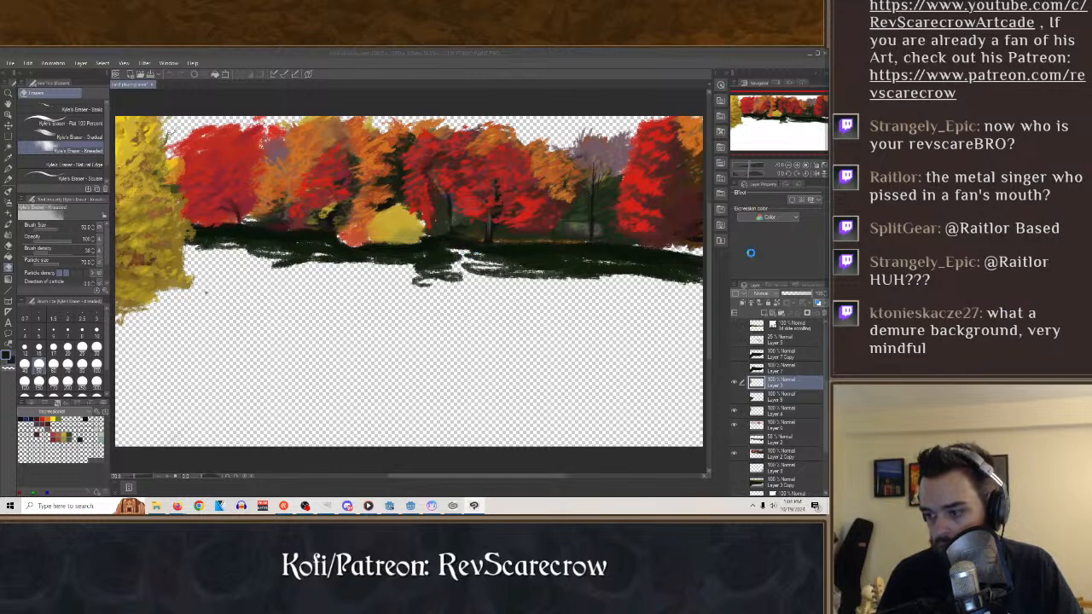
Switch to Godot and add a Sprite2D node to Card Play Area, placing it directly after base background.
{"action": "mouse_move", "coordinate": [454, 511]}
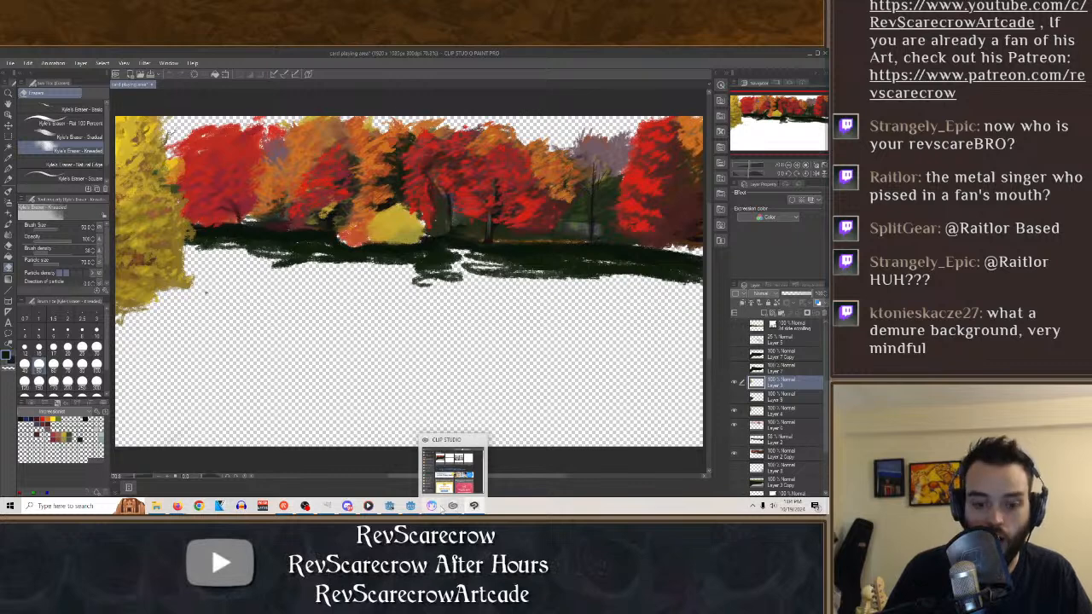
{"action": "left_click", "coordinate": [410, 506]}
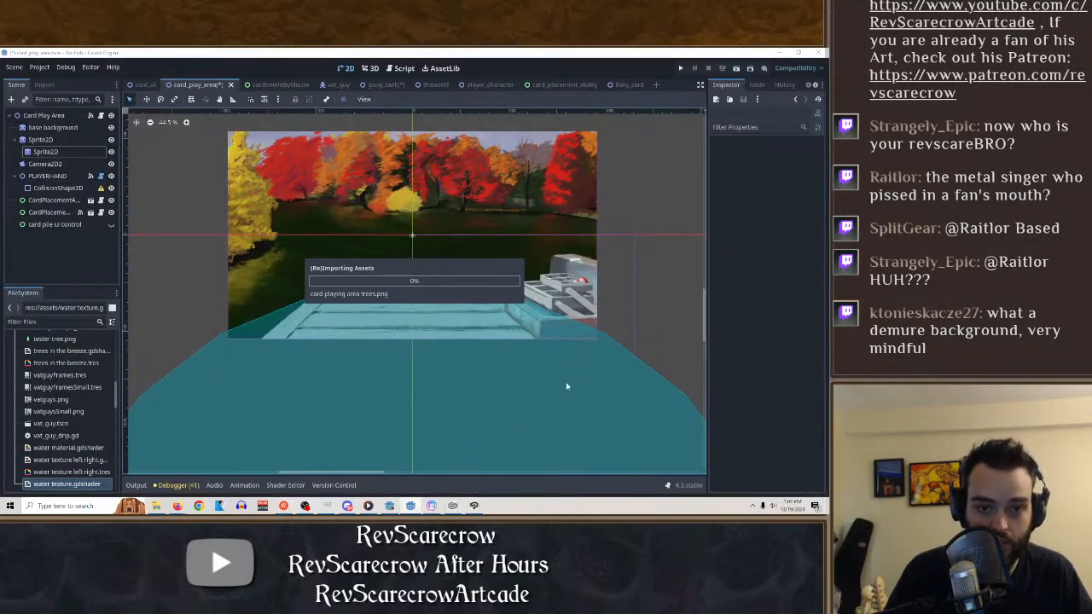
{"action": "left_click", "coordinate": [60, 140]}
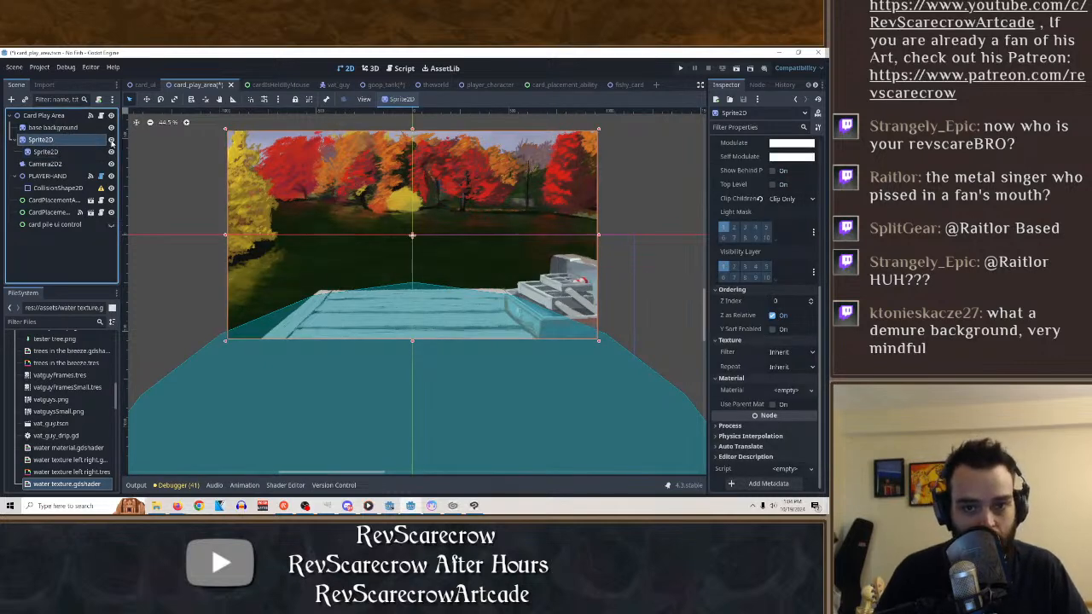
{"action": "left_click", "coordinate": [60, 127]}
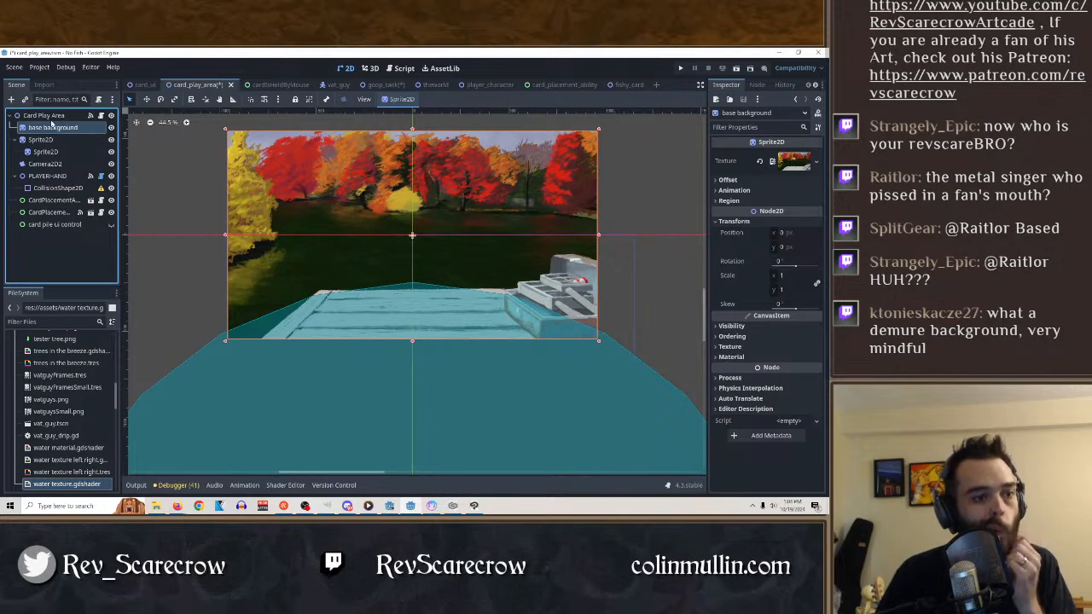
{"action": "left_click", "coordinate": [47, 116]}
{"action": "key", "text": "ctrl+a"}
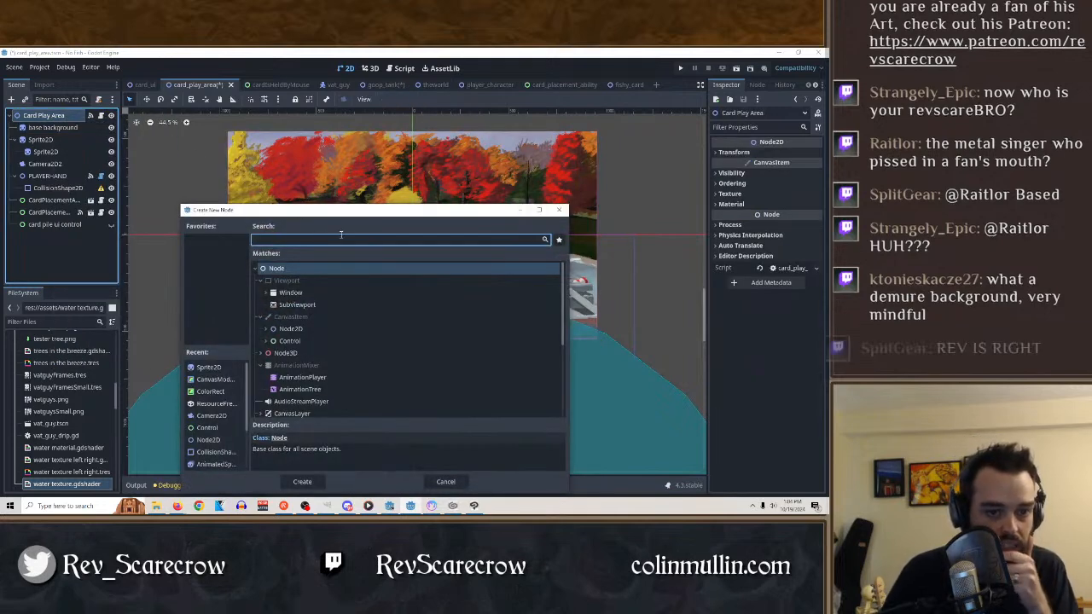
{"action": "type", "text": "spr"}
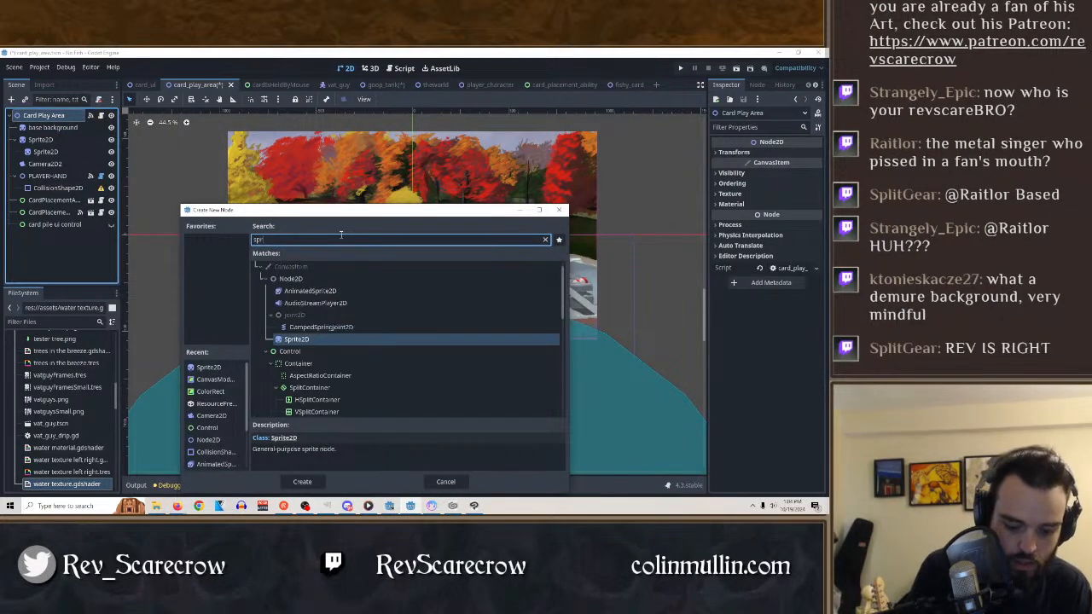
{"action": "type", "text": "ite"}
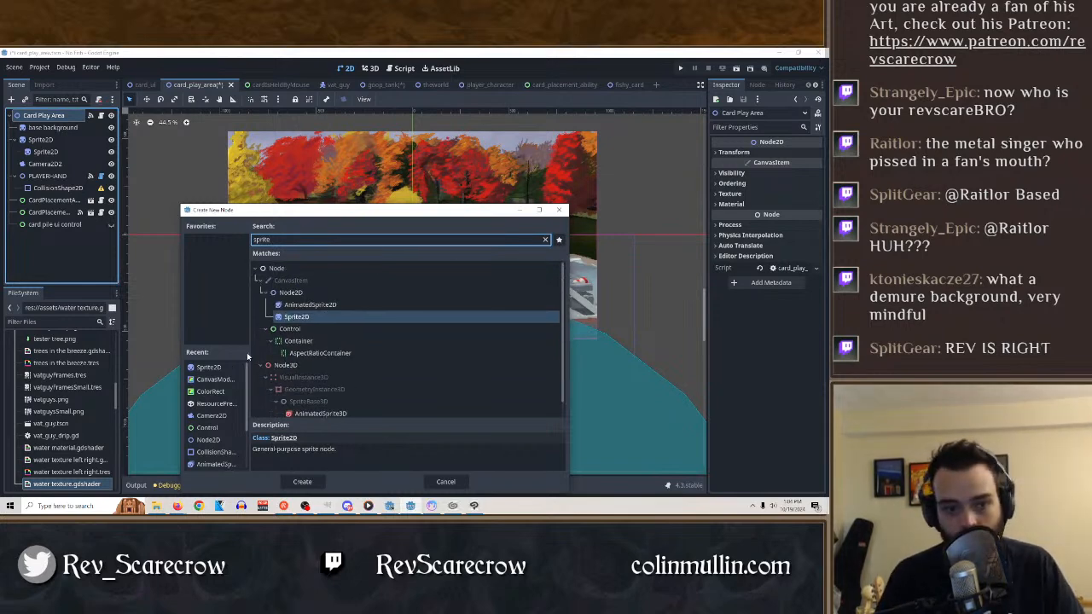
{"action": "double_click", "coordinate": [292, 317]}
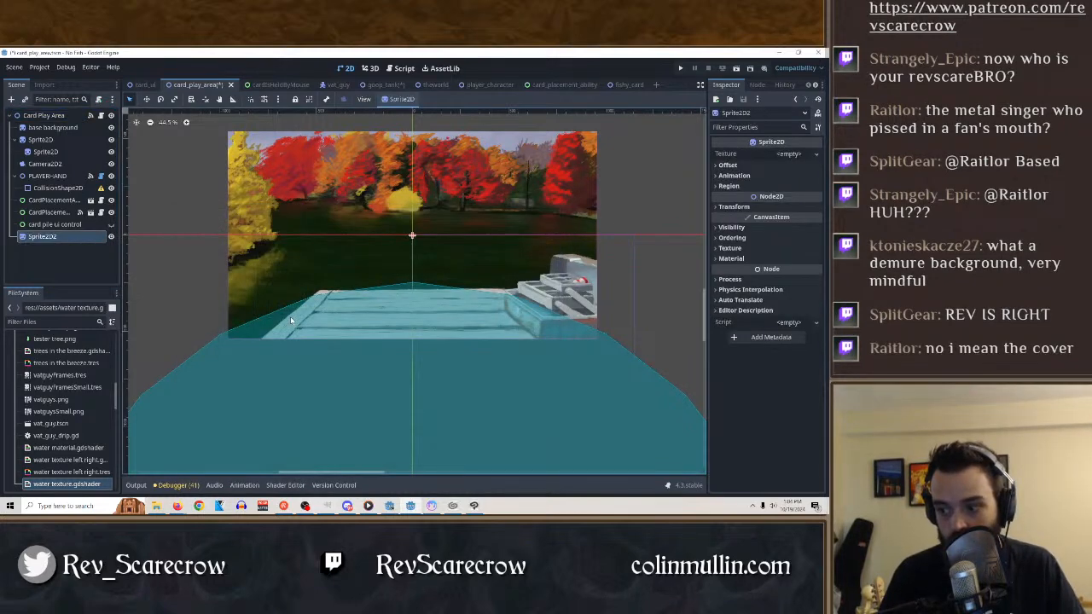
{"action": "left_click_drag", "start_coordinate": [41, 236], "coordinate": [53, 140]}
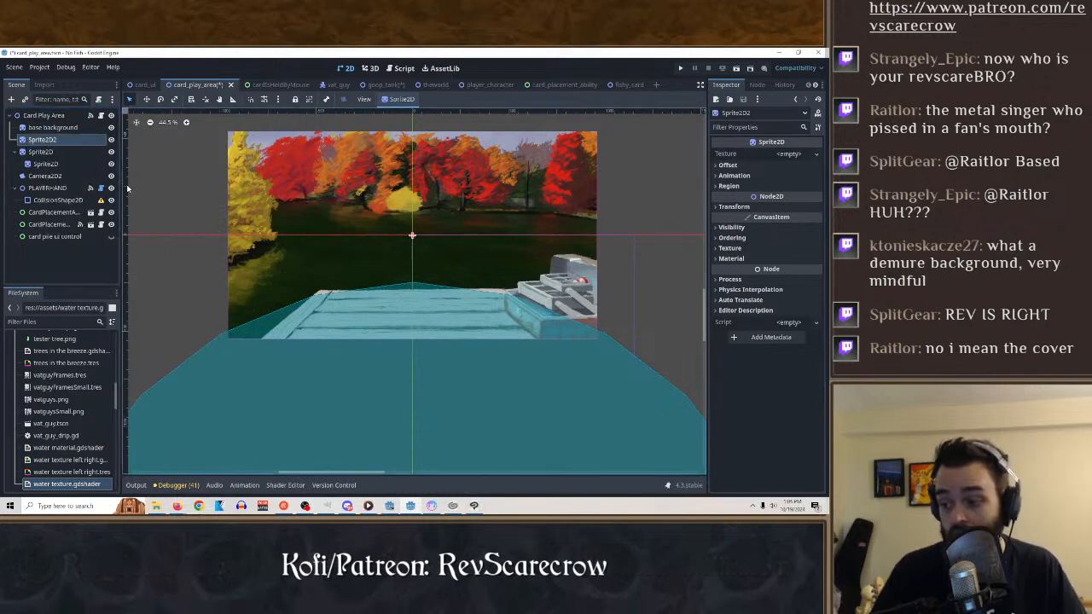
{"action": "left_click", "coordinate": [802, 154]}
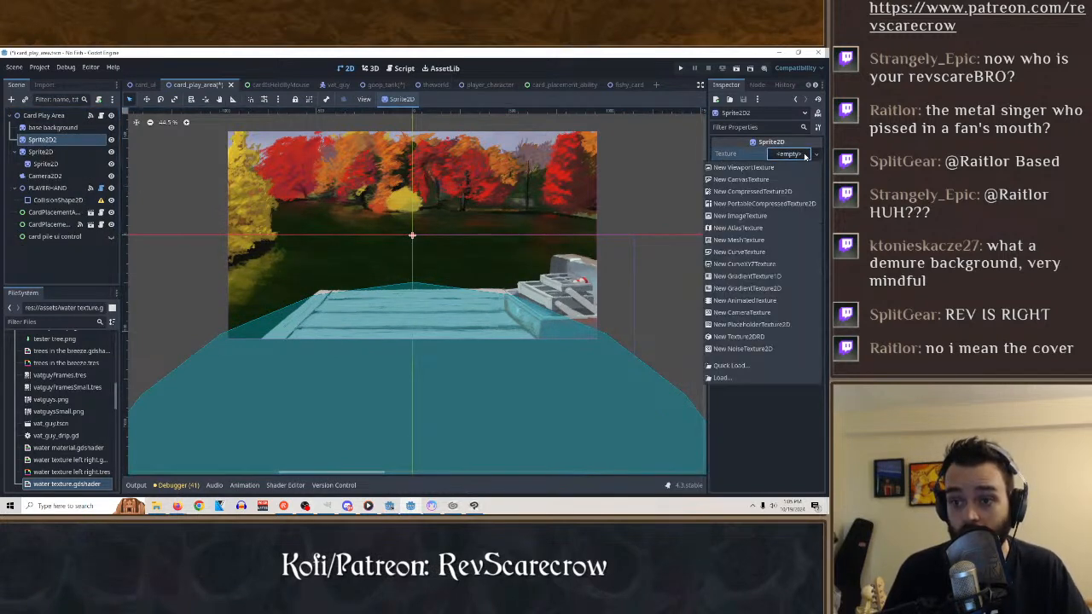
{"action": "left_click", "coordinate": [751, 167]}
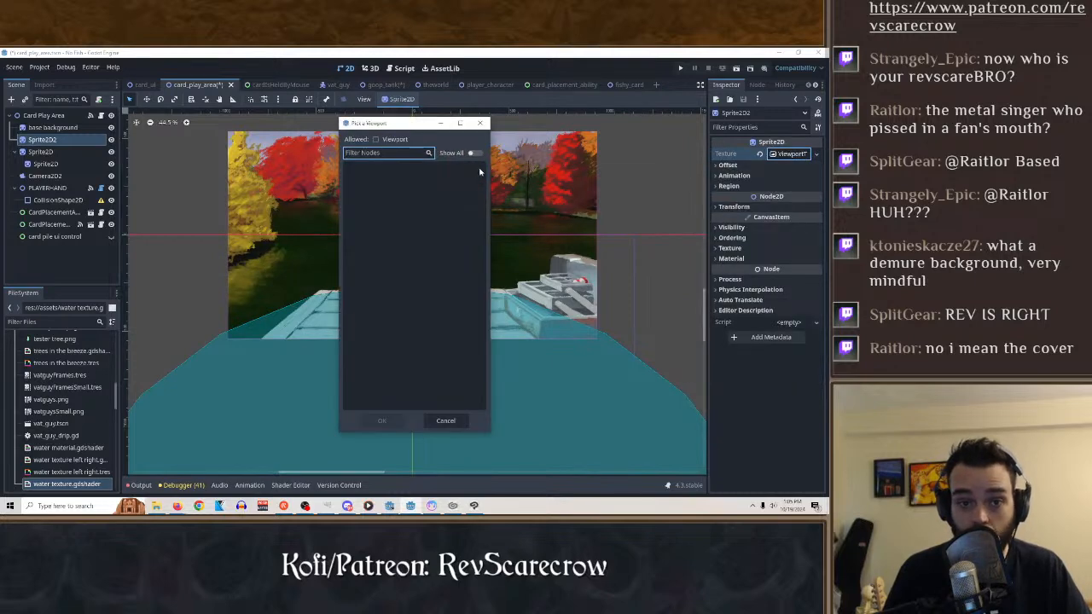
{"action": "left_click", "coordinate": [479, 125]}
Load "card playing area trees.png" from the assets folder as the texture of Sprite2D2.
{"action": "left_click", "coordinate": [816, 153]}
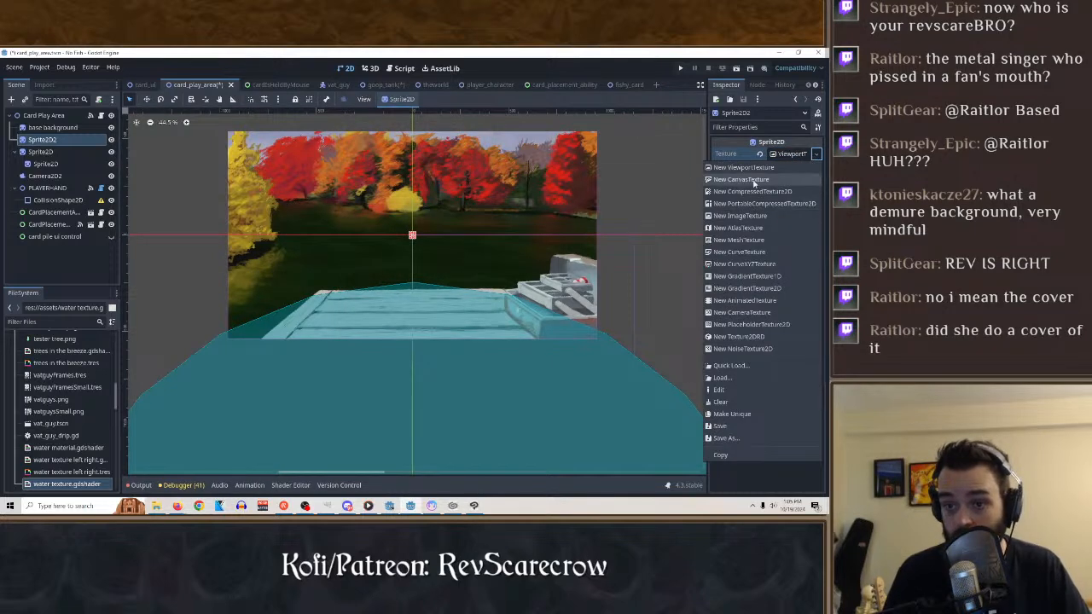
{"action": "left_click", "coordinate": [722, 378]}
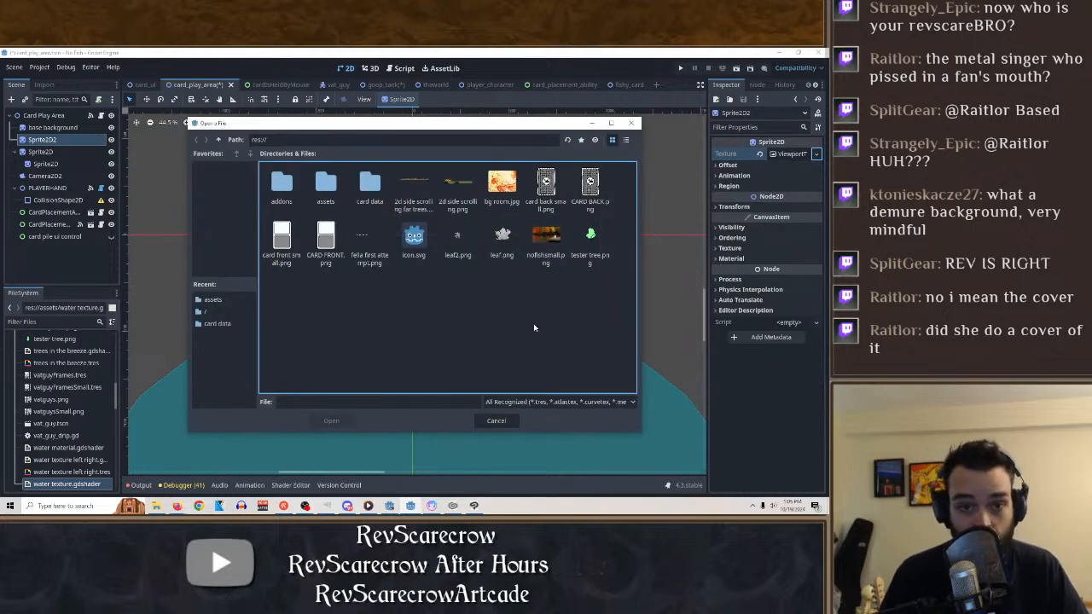
{"action": "double_click", "coordinate": [326, 183]}
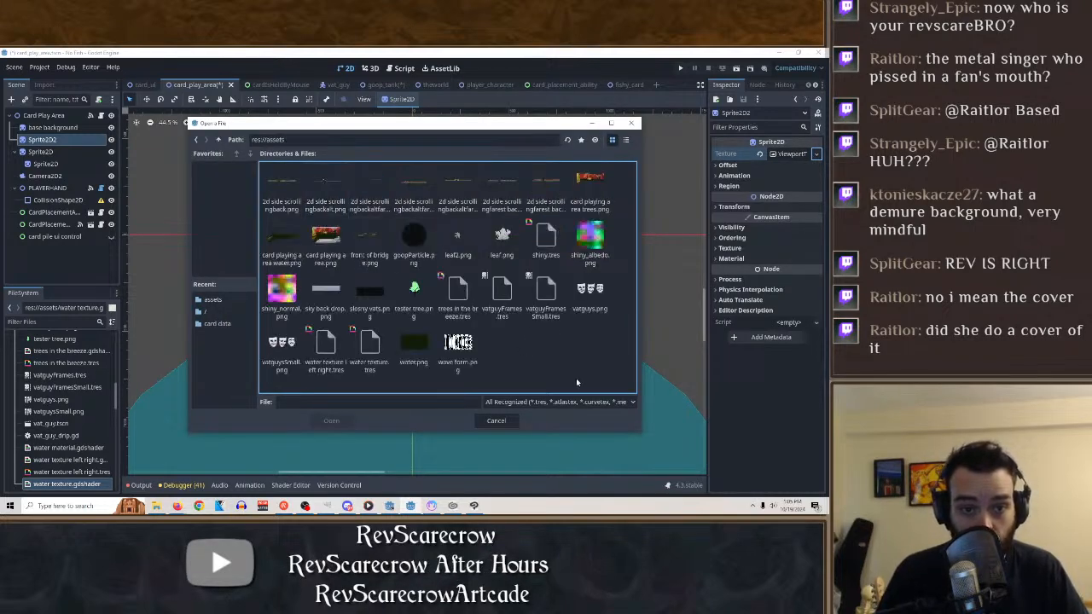
{"action": "left_click", "coordinate": [600, 178]}
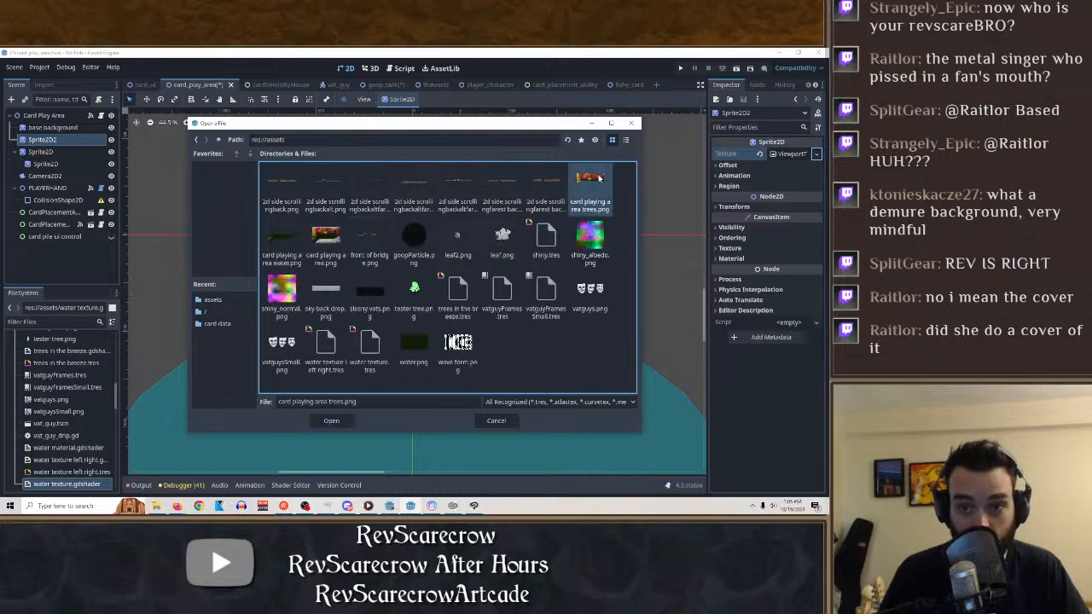
{"action": "left_click", "coordinate": [335, 421]}
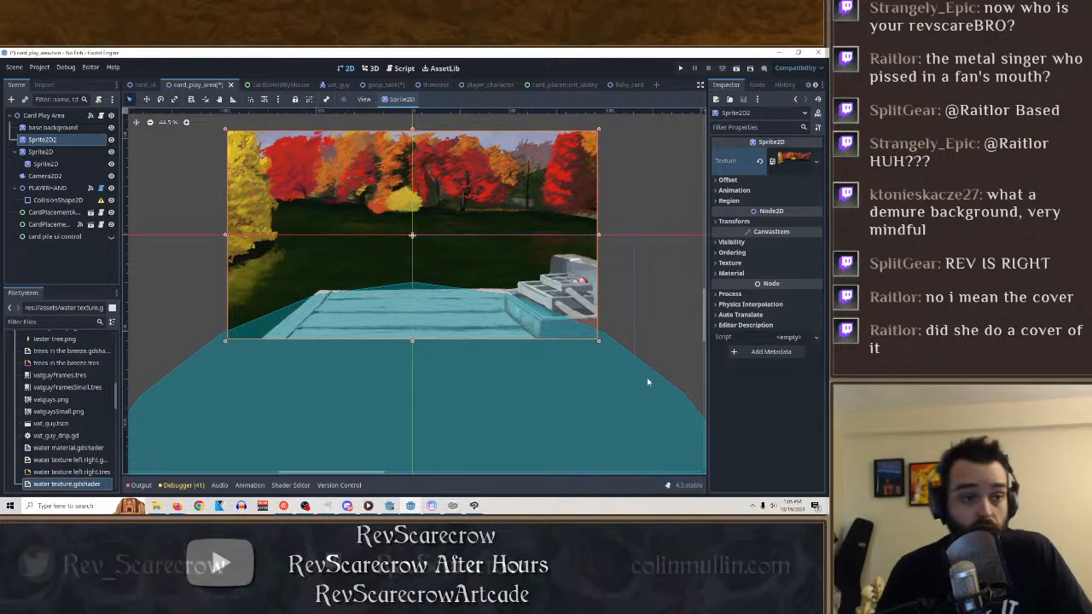
Add a Sprite2D node as a child of Sprite2D2.
{"action": "right_click", "coordinate": [62, 139]}
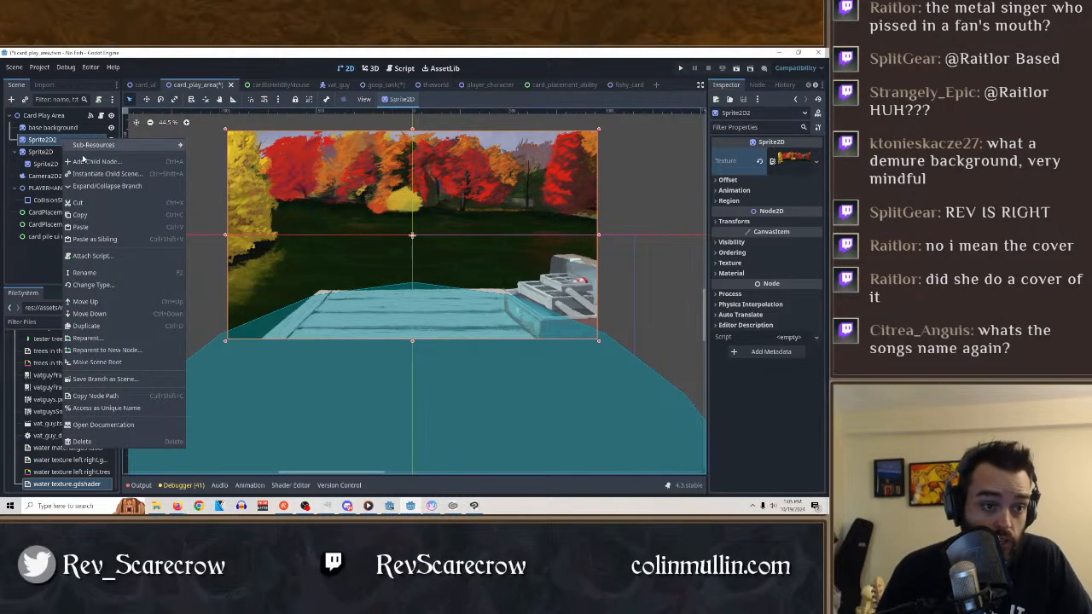
{"action": "left_click", "coordinate": [136, 168]}
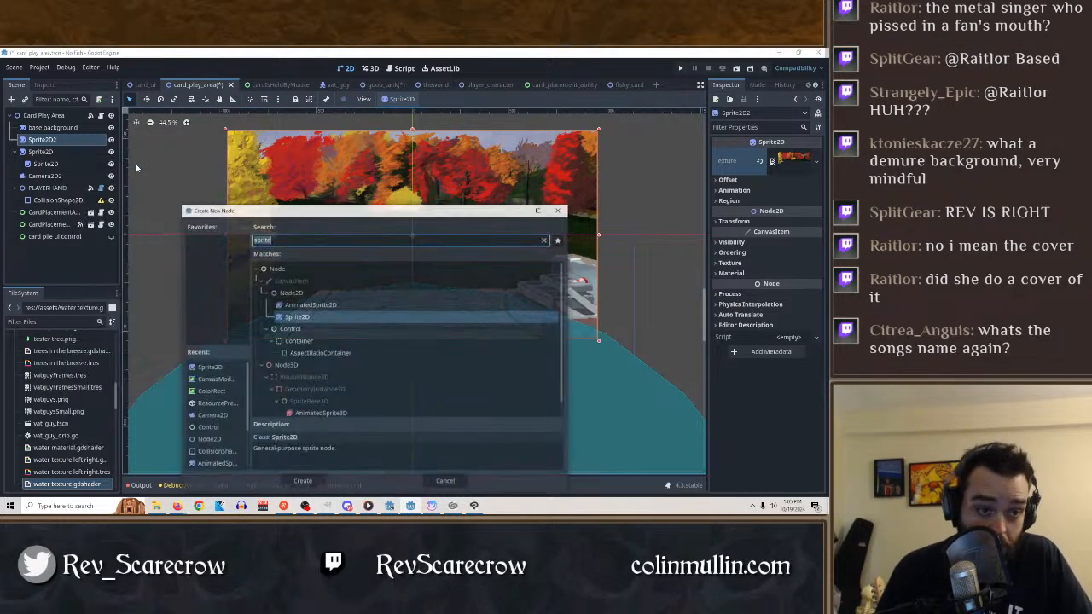
{"action": "double_click", "coordinate": [305, 317]}
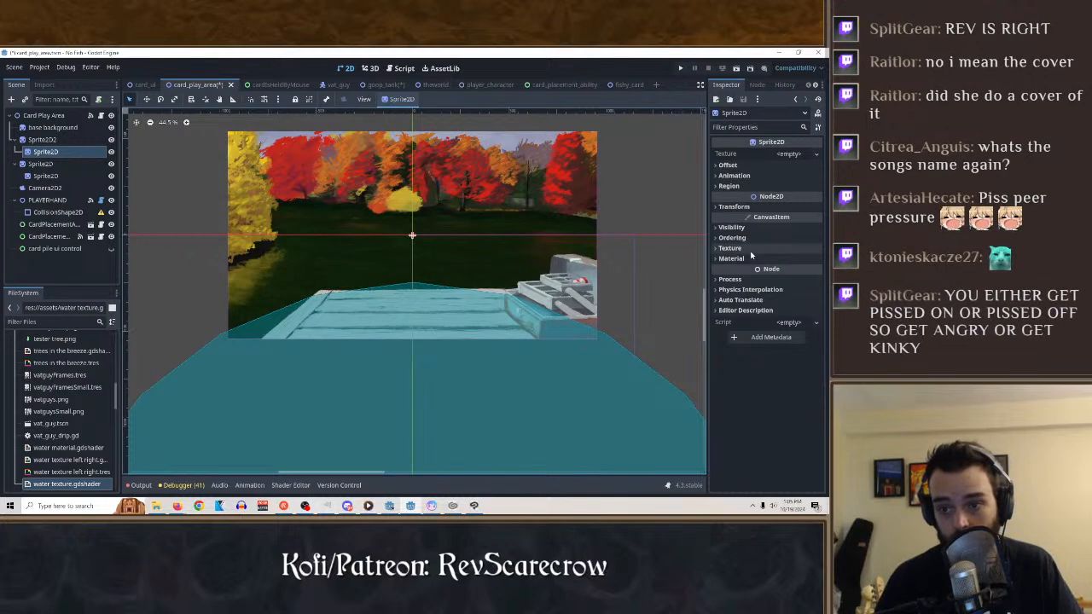
Load "trees in the breeze.tres" from the assets folder as the material of the child sprite under Sprite2D2.
{"action": "left_click", "coordinate": [739, 227]}
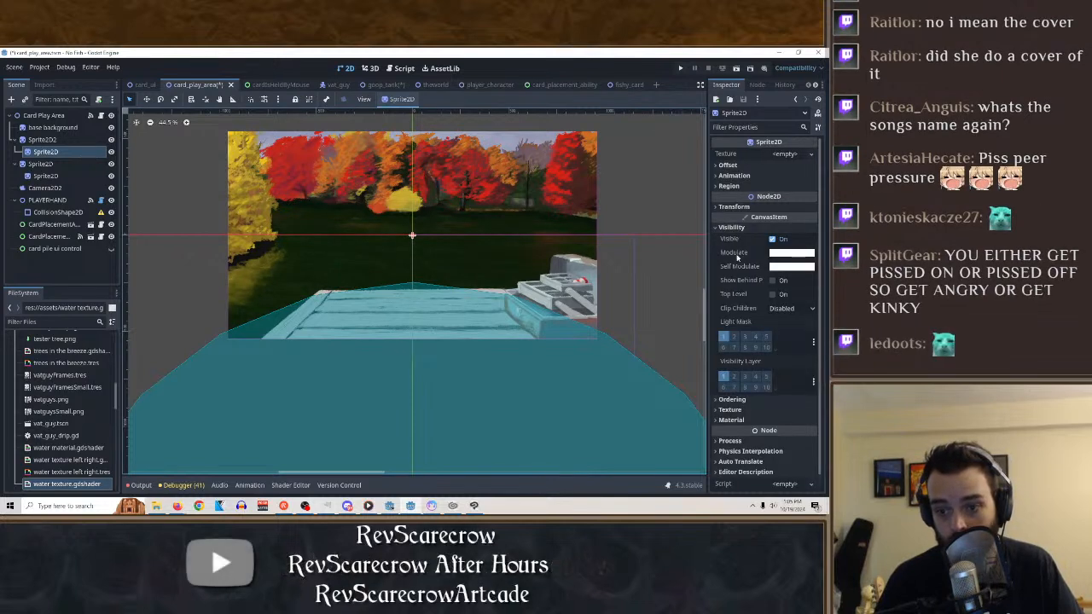
{"action": "left_click", "coordinate": [730, 421]}
{"action": "left_click", "coordinate": [786, 432]}
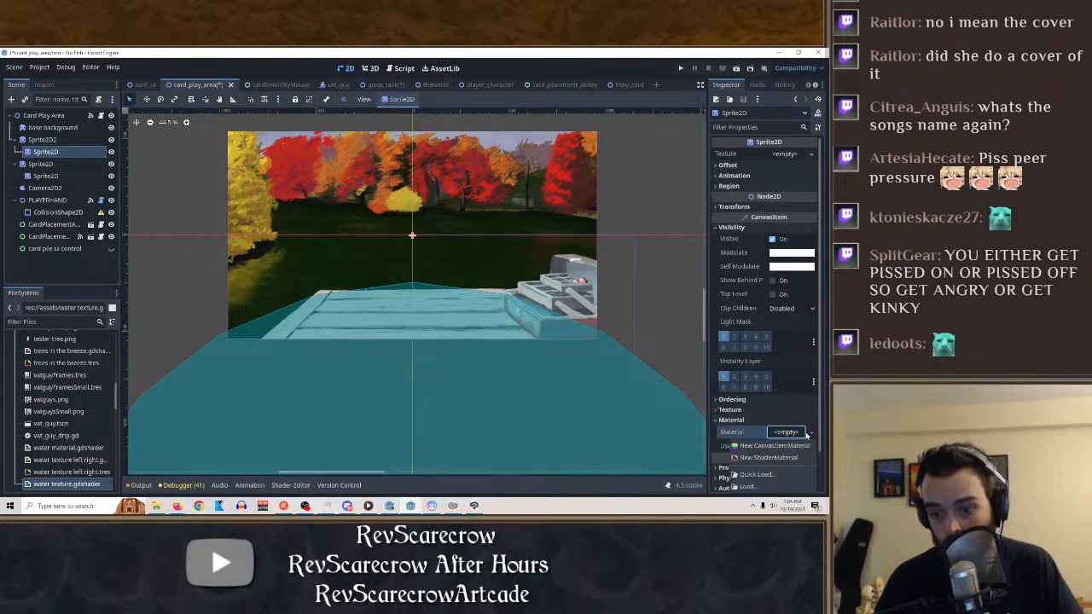
{"action": "left_click", "coordinate": [746, 488]}
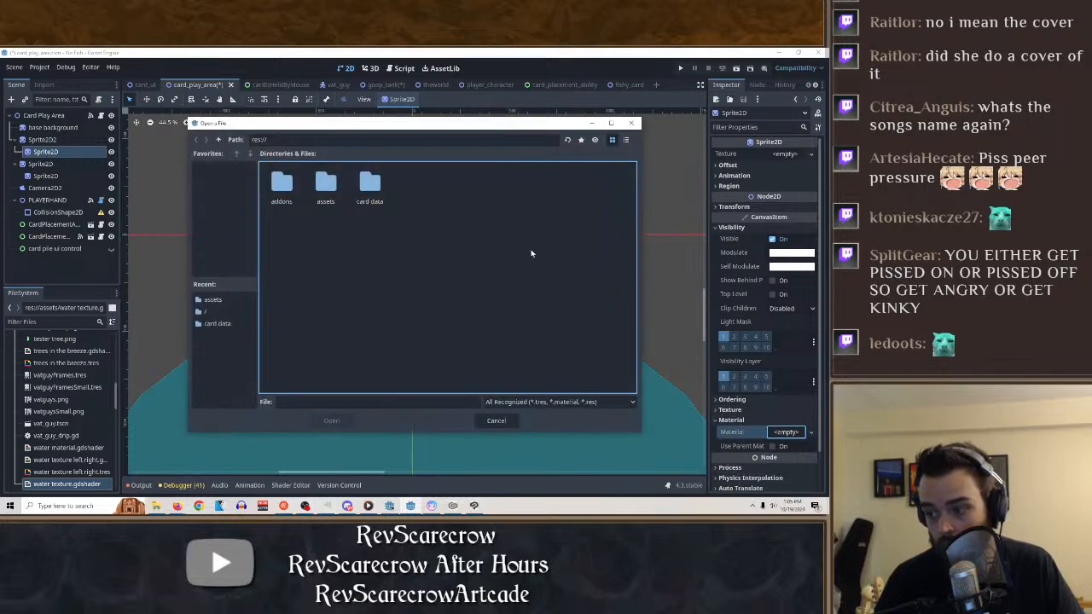
{"action": "double_click", "coordinate": [326, 183]}
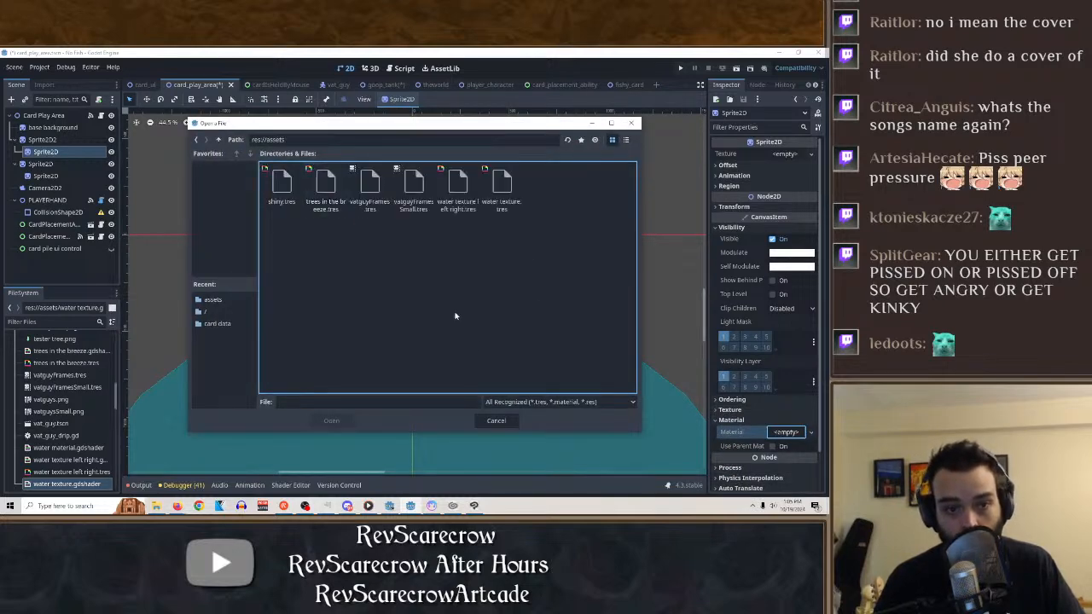
{"action": "left_click", "coordinate": [325, 183]}
{"action": "left_click", "coordinate": [332, 421]}
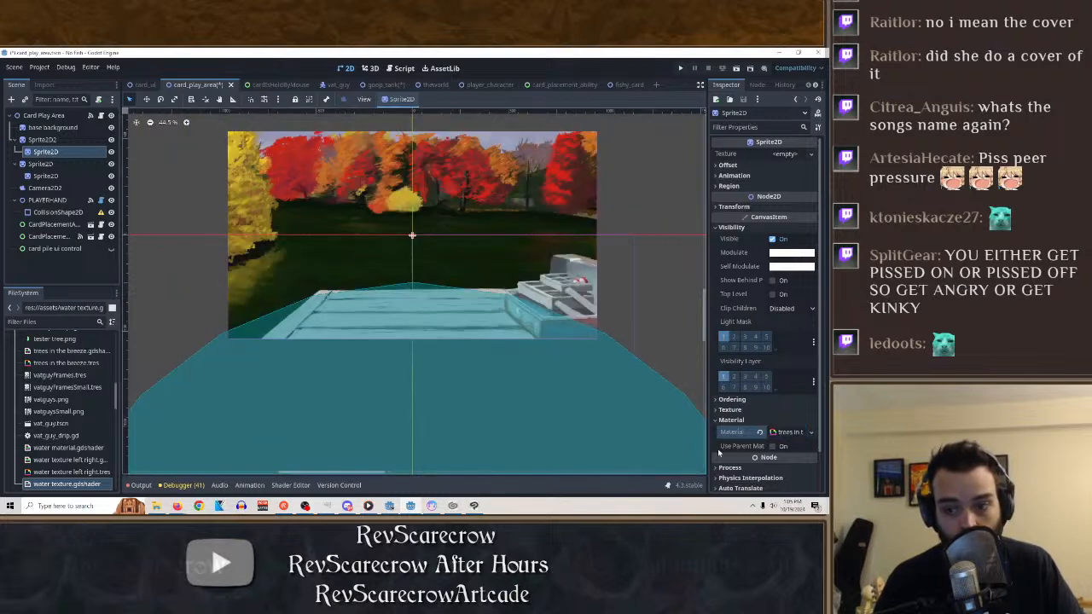
Load "card playing area trees.png" from the assets folder as the child sprite's texture.
{"action": "left_click", "coordinate": [785, 154]}
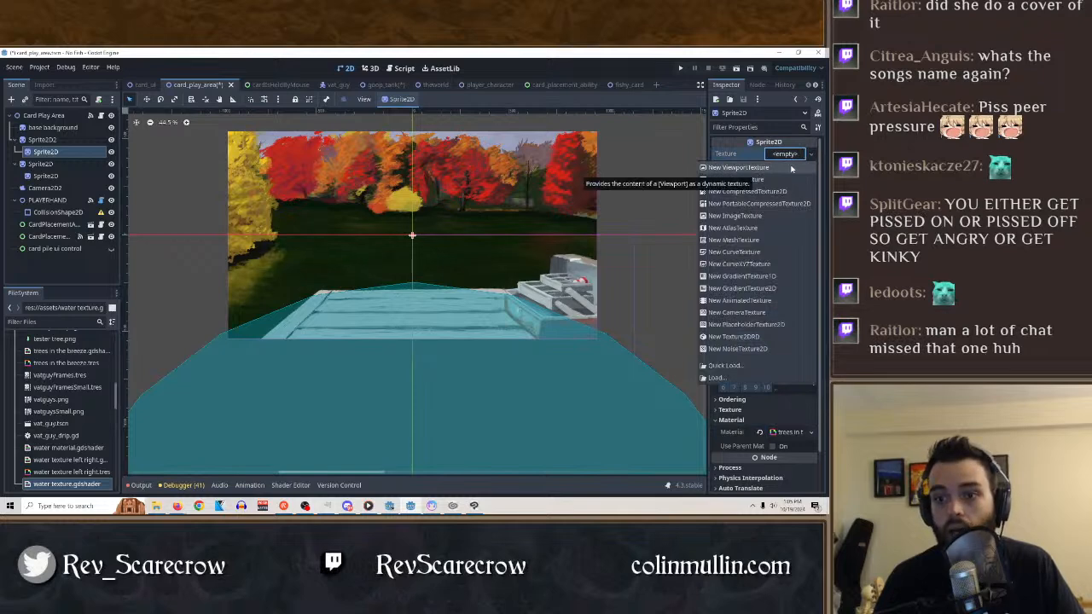
{"action": "left_click", "coordinate": [717, 377]}
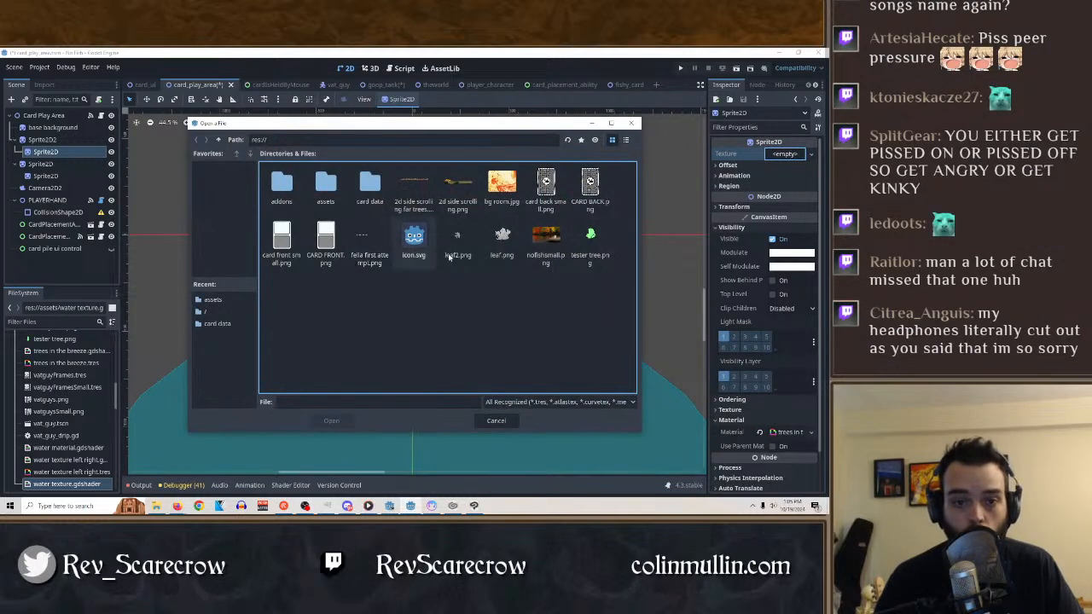
{"action": "double_click", "coordinate": [327, 182]}
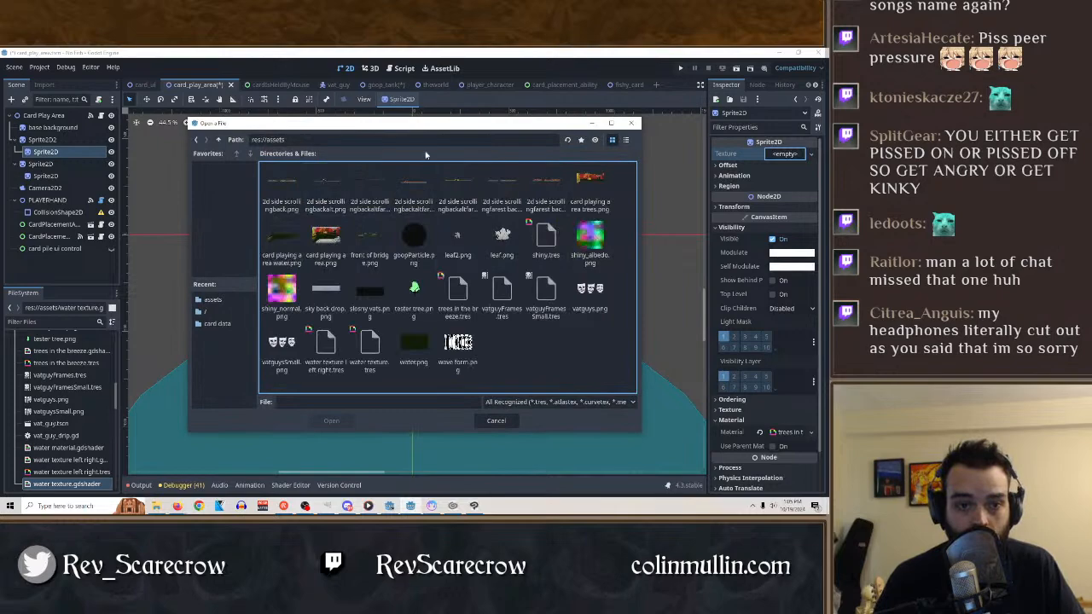
{"action": "double_click", "coordinate": [603, 179]}
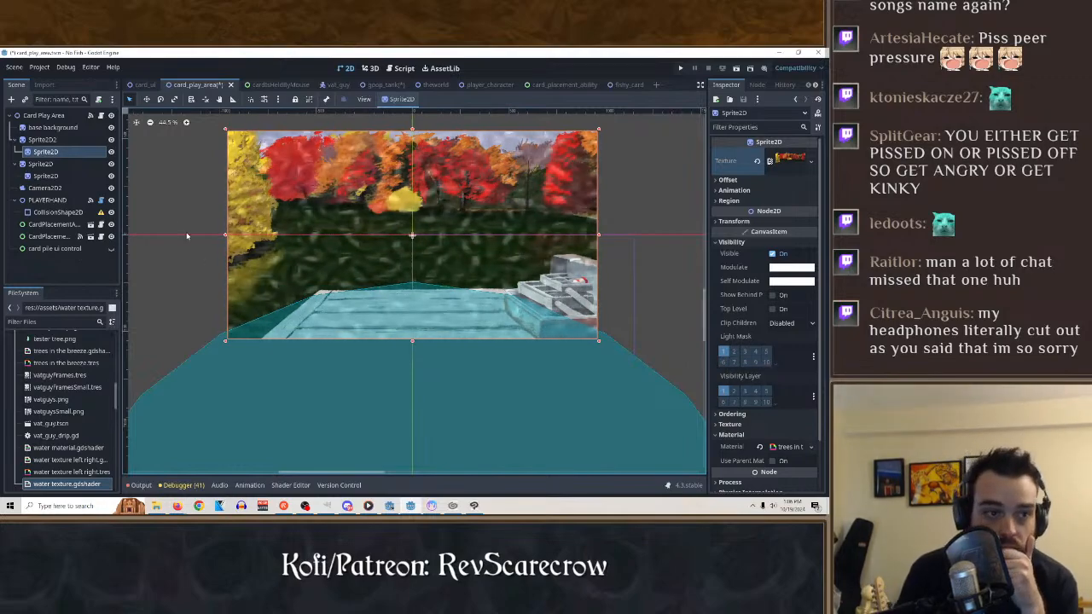
Try Clip + Draw for Clip Children on the parent Sprite2D2, and settle on Clip Only.
{"action": "left_click", "coordinate": [43, 141]}
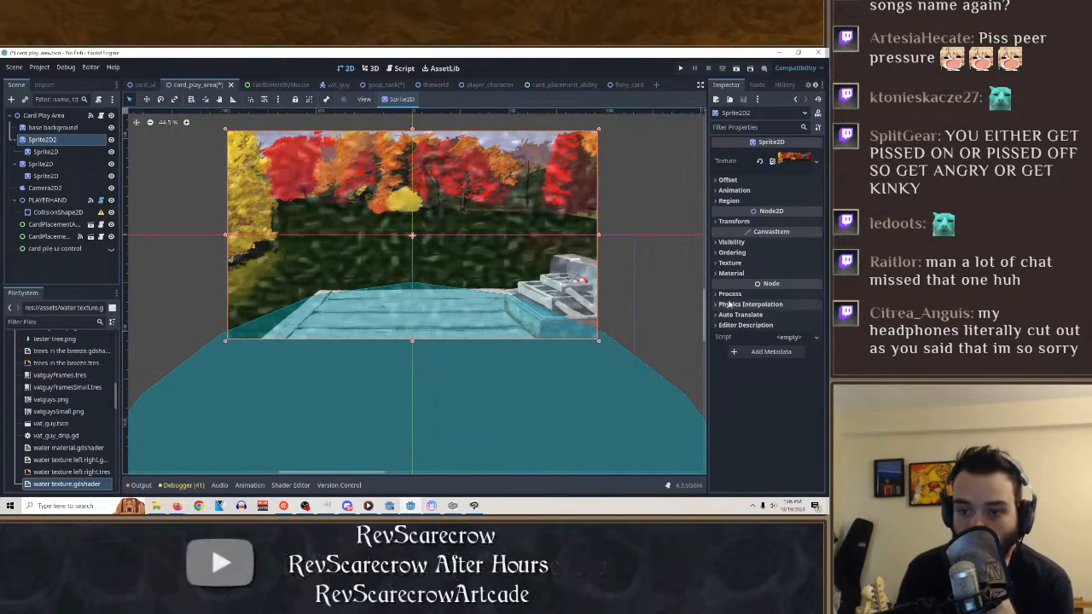
{"action": "left_click", "coordinate": [732, 243]}
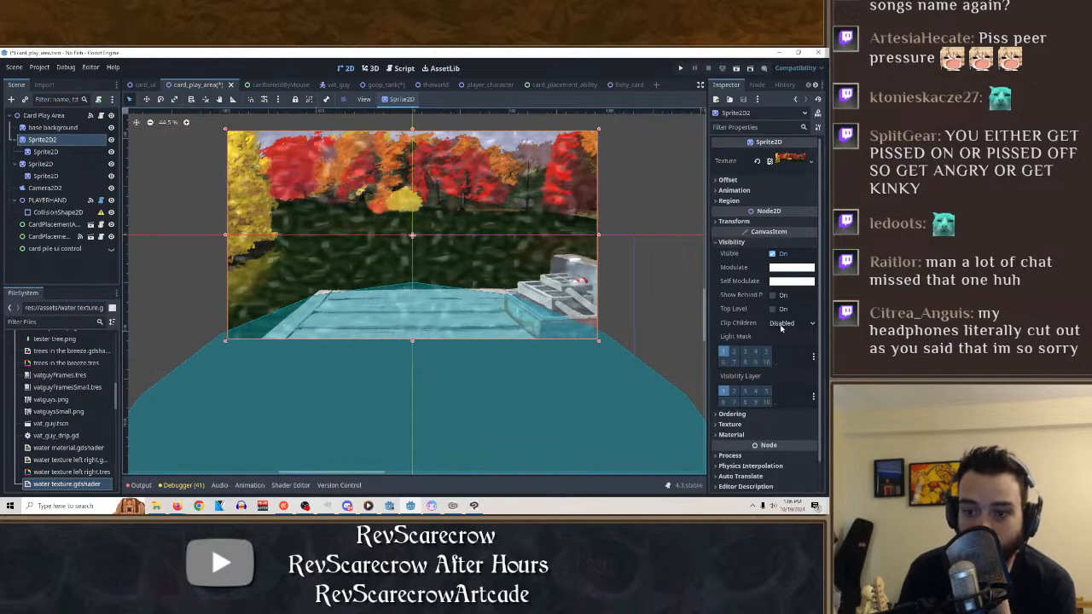
{"action": "left_click", "coordinate": [732, 435]}
{"action": "scroll", "coordinate": [735, 436], "scroll_direction": "down", "scroll_amount": 2}
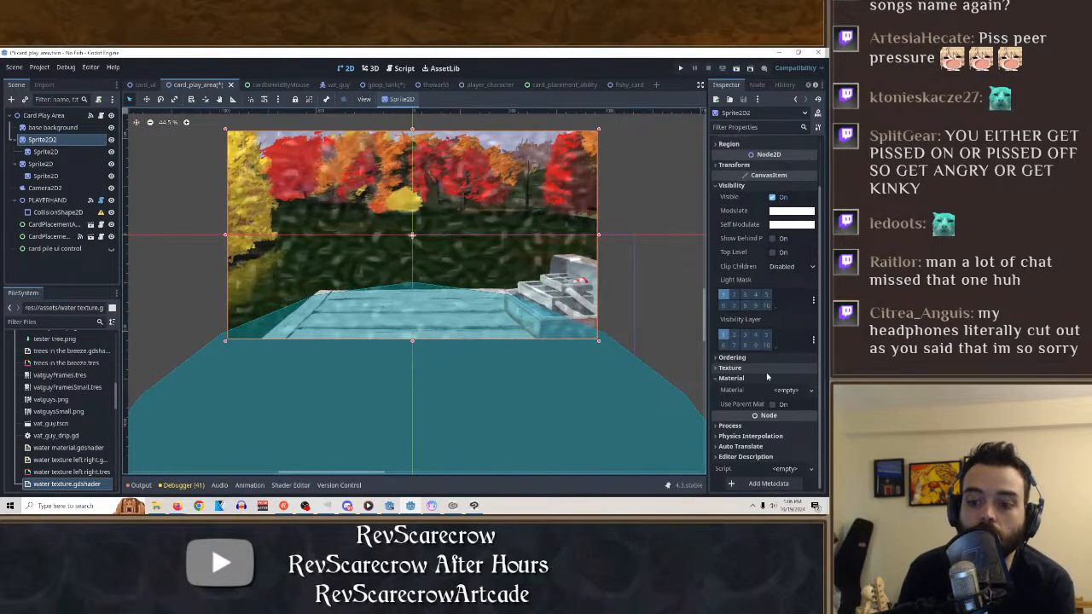
{"action": "left_click", "coordinate": [792, 267]}
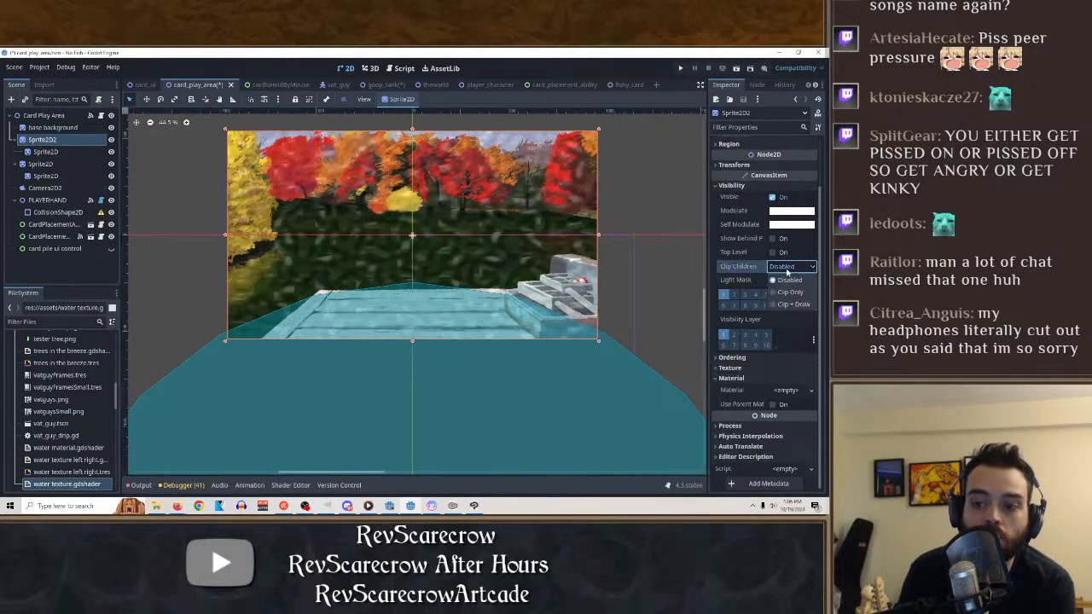
{"action": "left_click", "coordinate": [790, 305]}
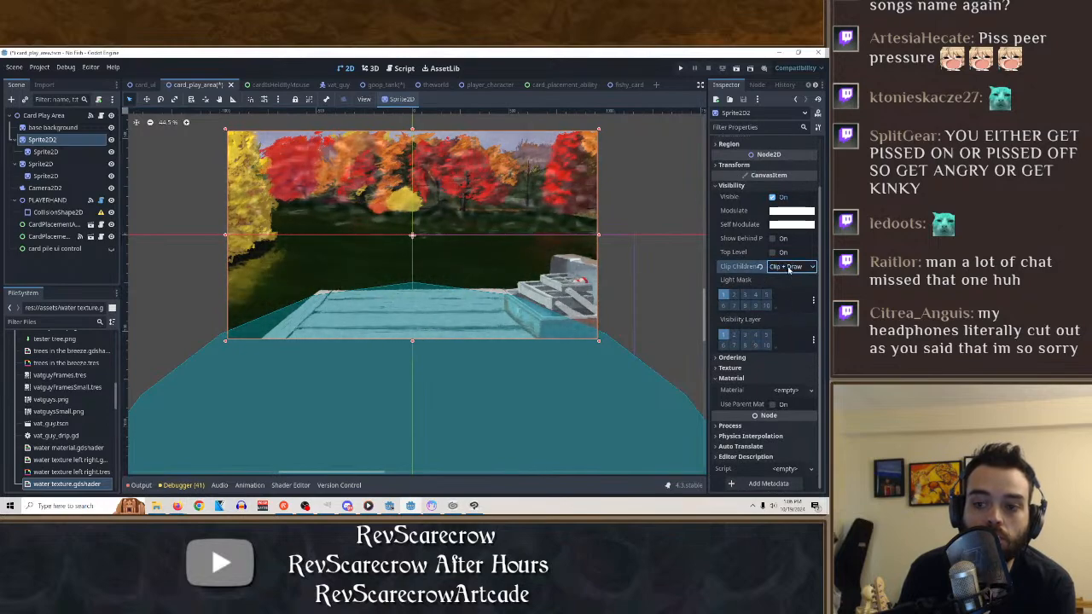
{"action": "left_click", "coordinate": [790, 267]}
{"action": "left_click", "coordinate": [797, 293]}
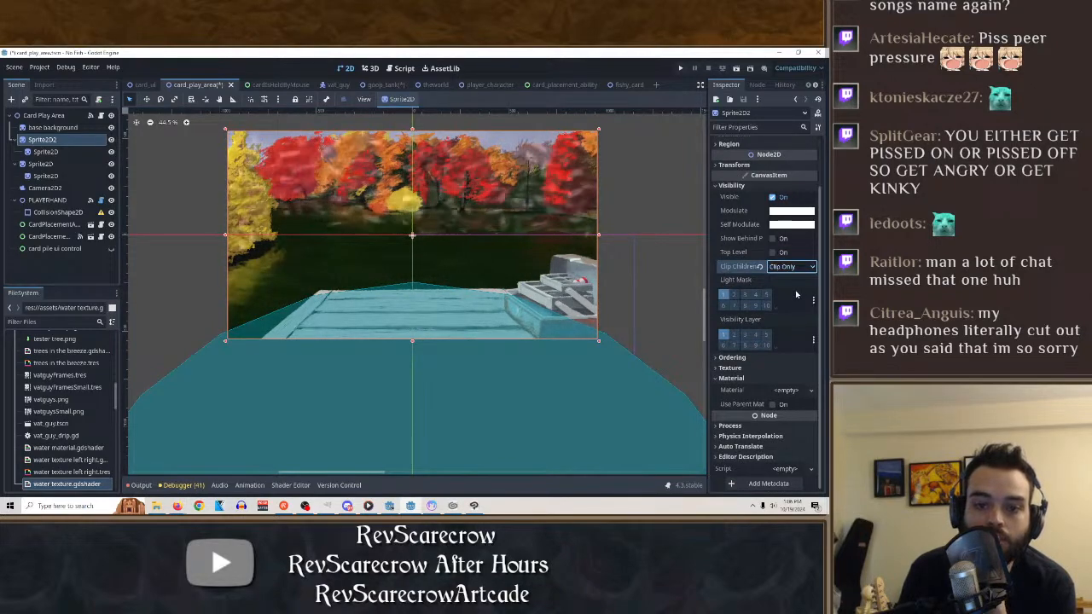
Try the Top Level option on Sprite2D2 and turn it back off.
{"action": "left_click", "coordinate": [772, 252]}
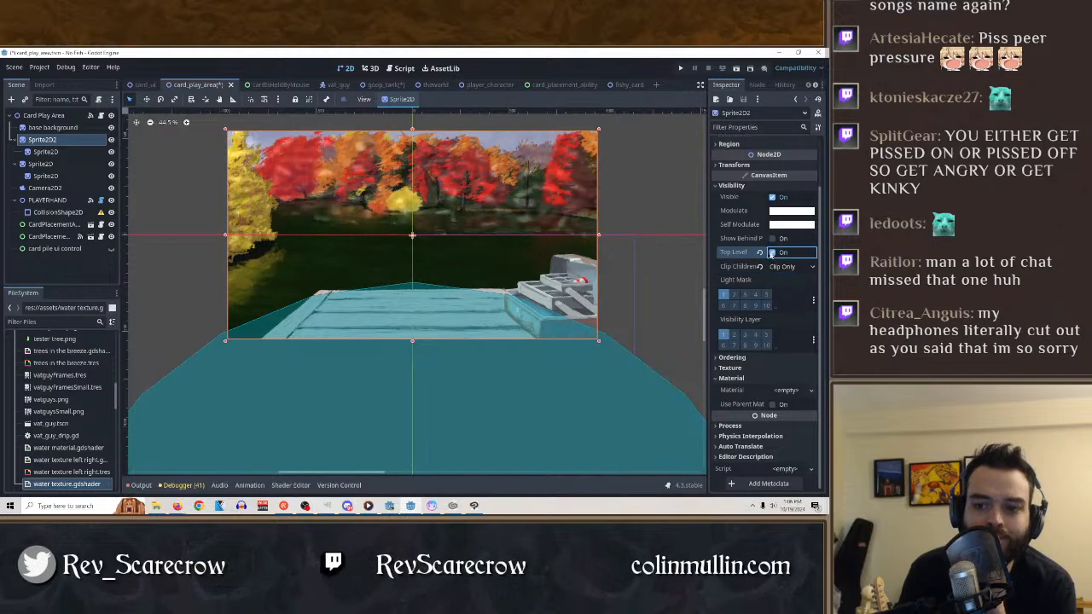
{"action": "left_click", "coordinate": [772, 252]}
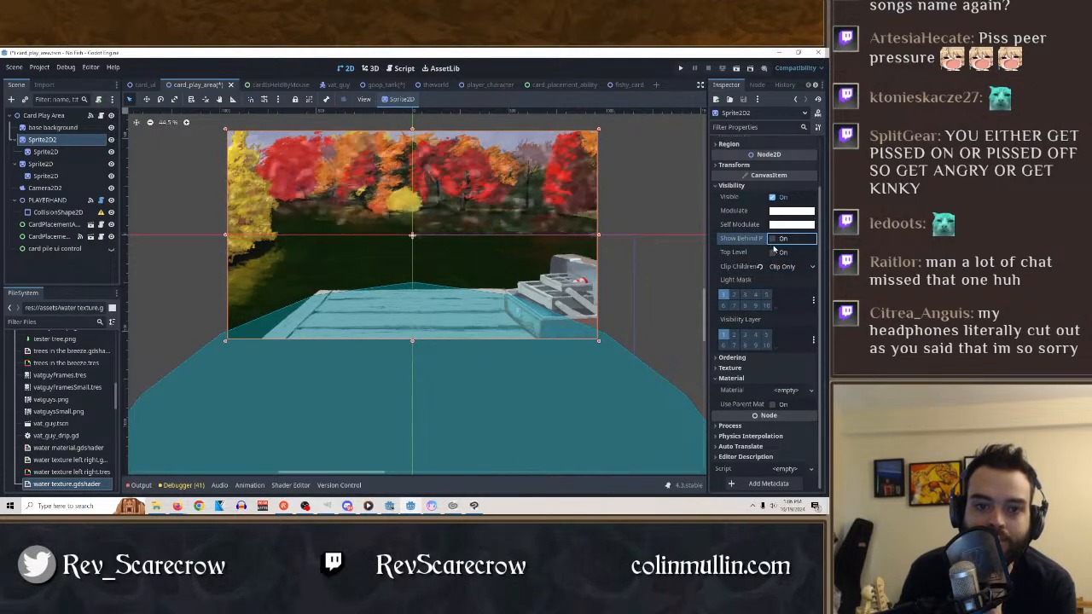
{"action": "mouse_move", "coordinate": [760, 259]}
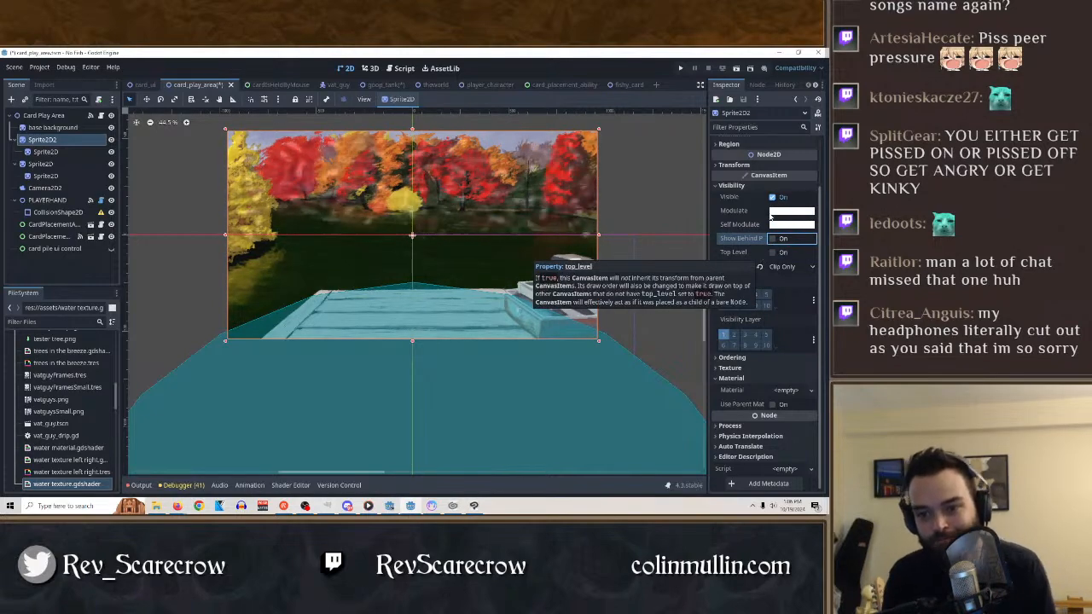
Set the texture filter of the child sprite under Sprite2D2 to Linear.
{"action": "left_click", "coordinate": [62, 153]}
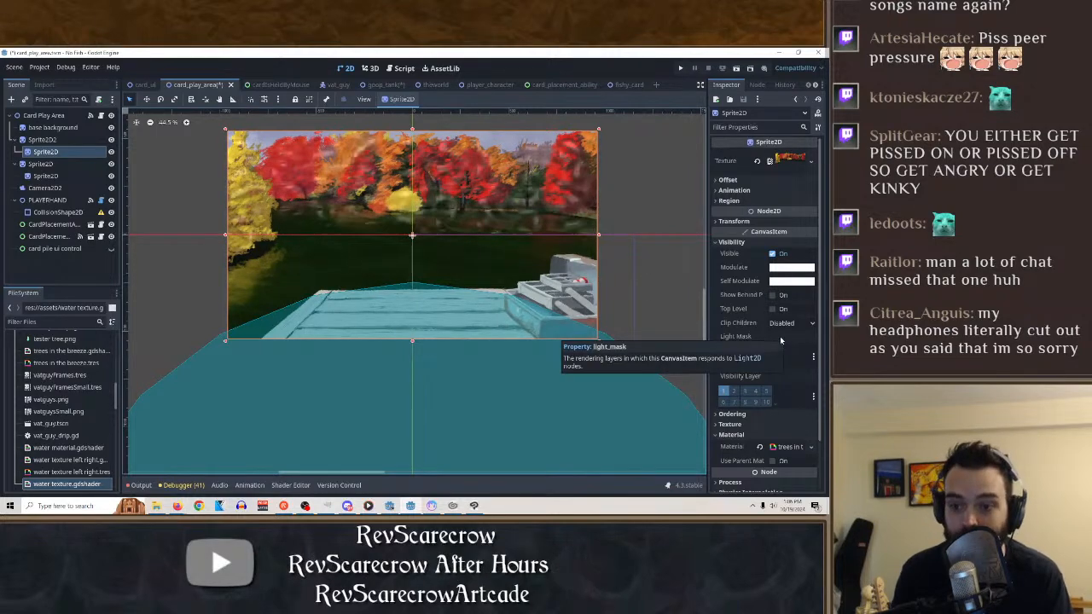
{"action": "left_click", "coordinate": [730, 424]}
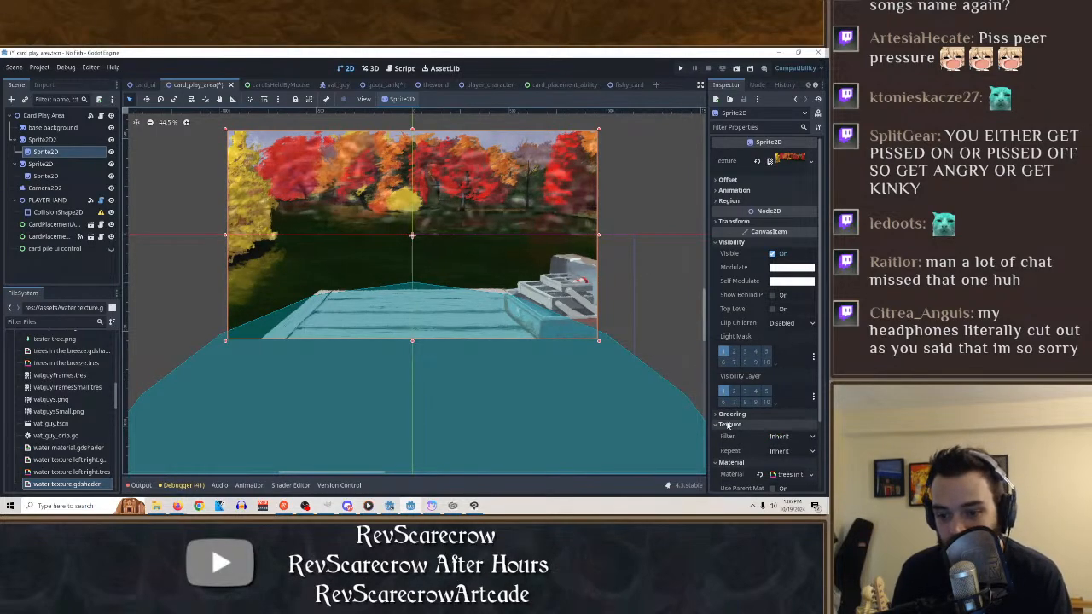
{"action": "left_click", "coordinate": [806, 436]}
{"action": "left_click", "coordinate": [785, 440]}
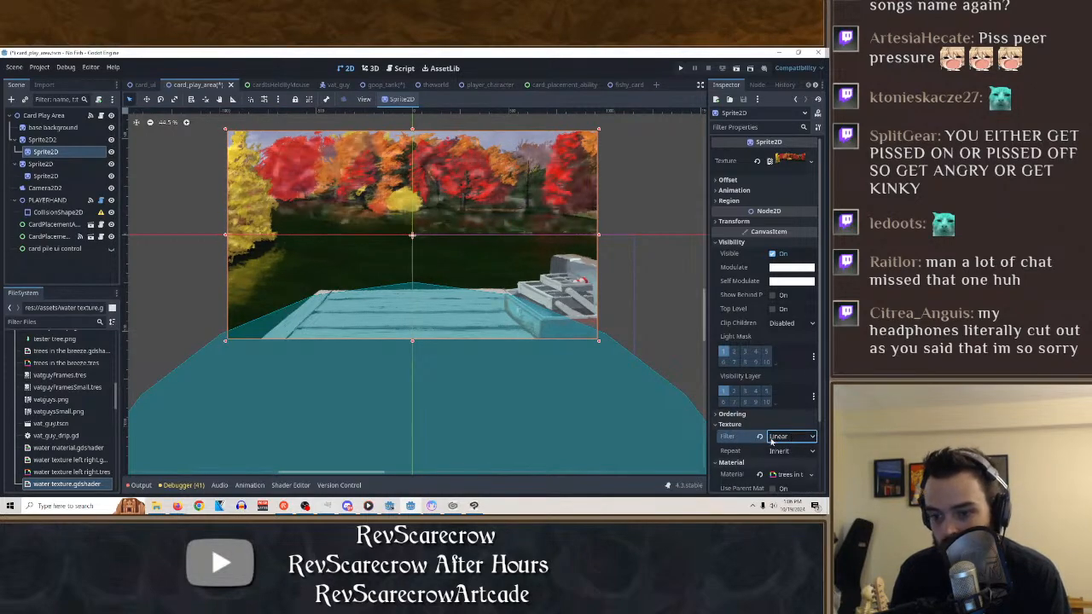
{"action": "left_click", "coordinate": [754, 424]}
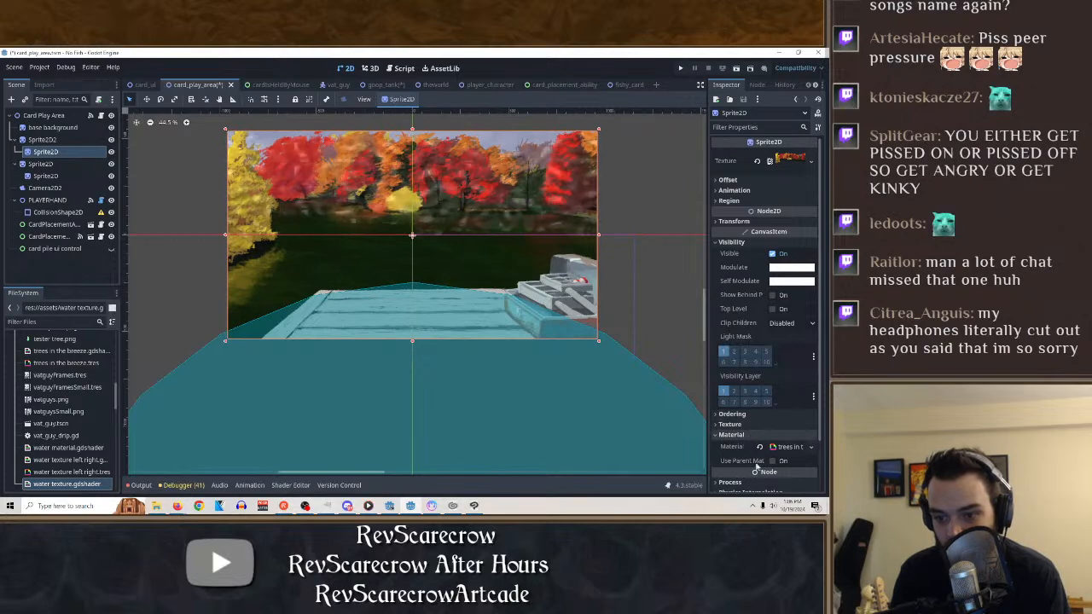
Examine the child sprite's material, visibility, offset and animation properties for settings that affect the tree rendering.
{"action": "scroll", "coordinate": [755, 448], "scroll_direction": "down", "scroll_amount": 2}
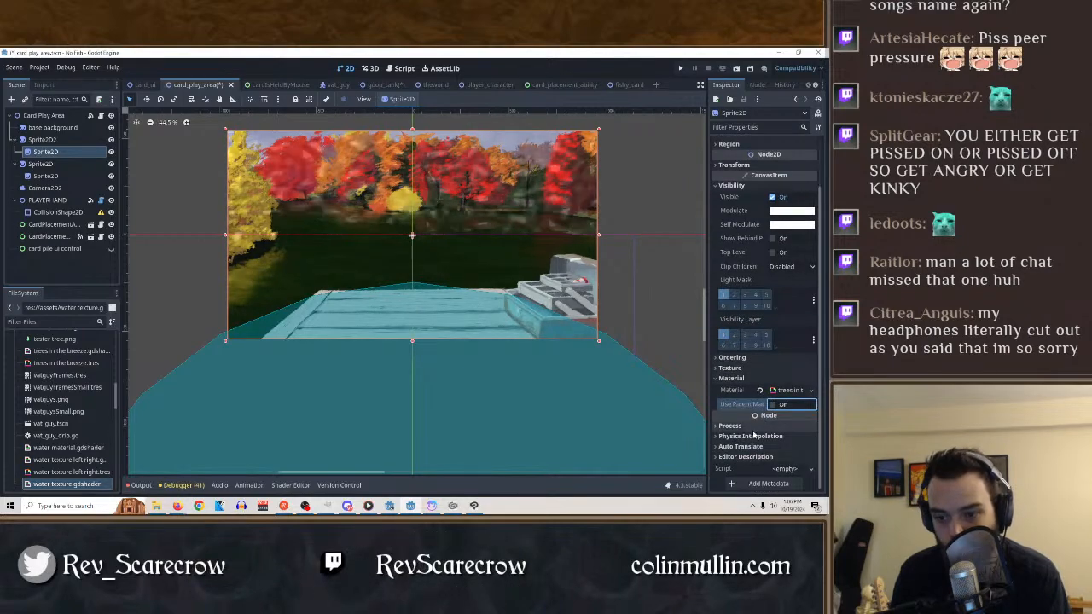
{"action": "scroll", "coordinate": [740, 429], "scroll_direction": "up", "scroll_amount": 2}
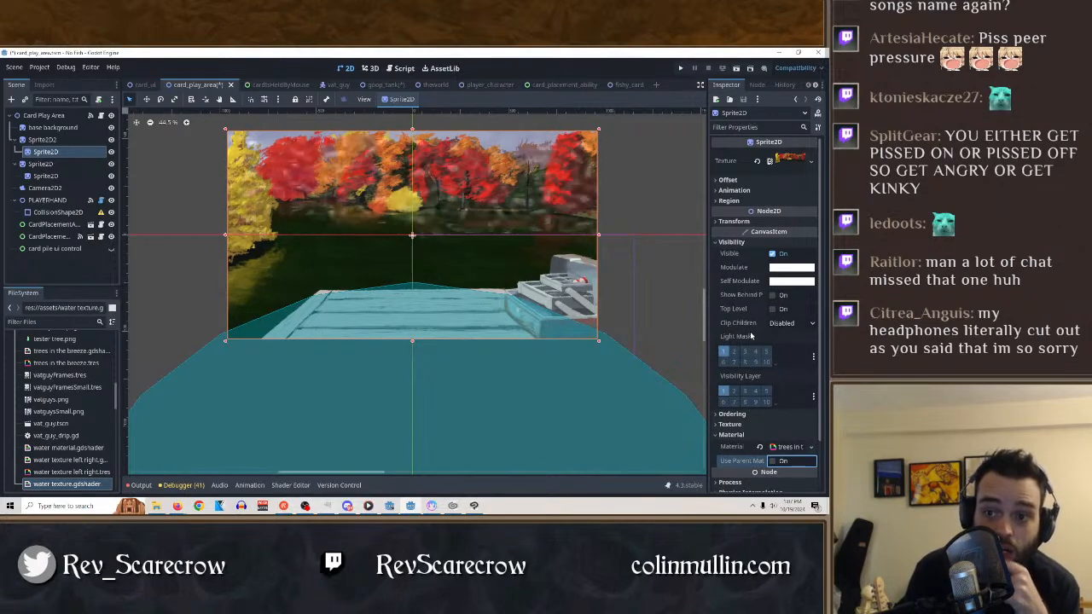
{"action": "left_click", "coordinate": [728, 180]}
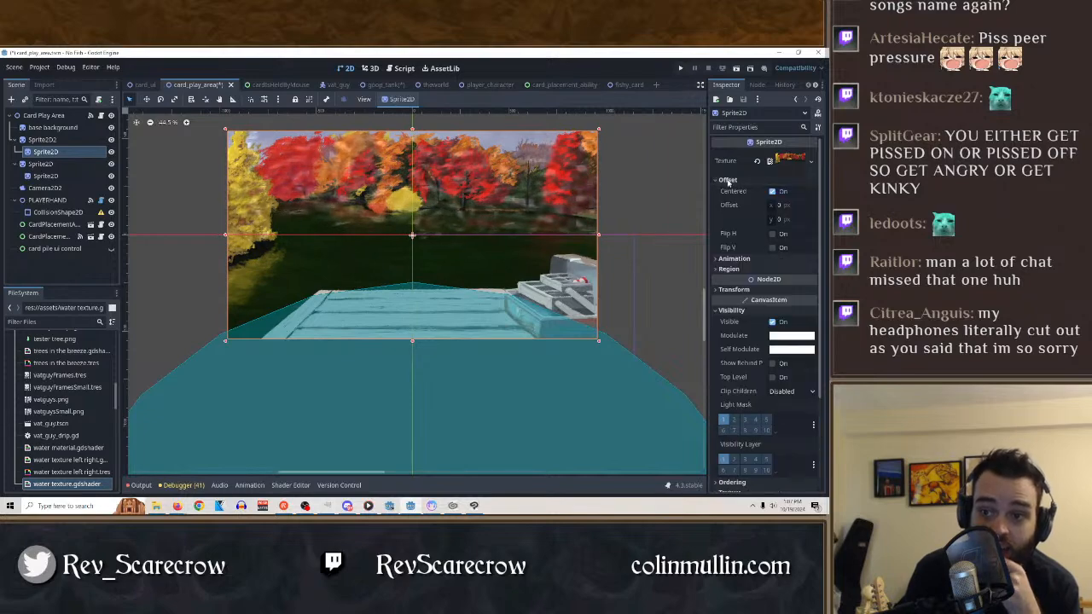
{"action": "left_click", "coordinate": [732, 258]}
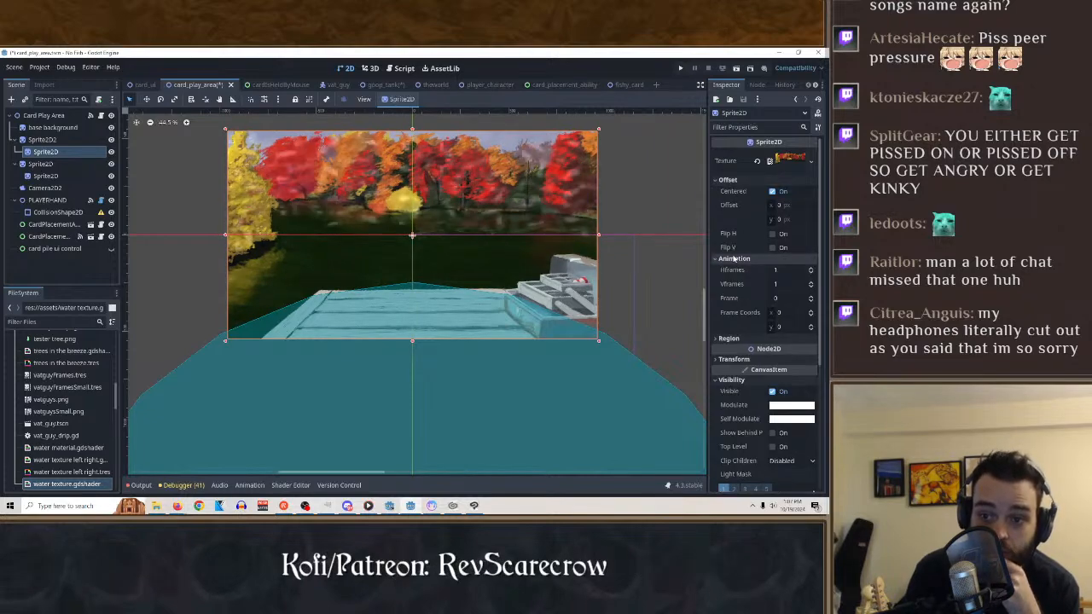
{"action": "left_click", "coordinate": [733, 258]}
{"action": "left_click", "coordinate": [728, 180]}
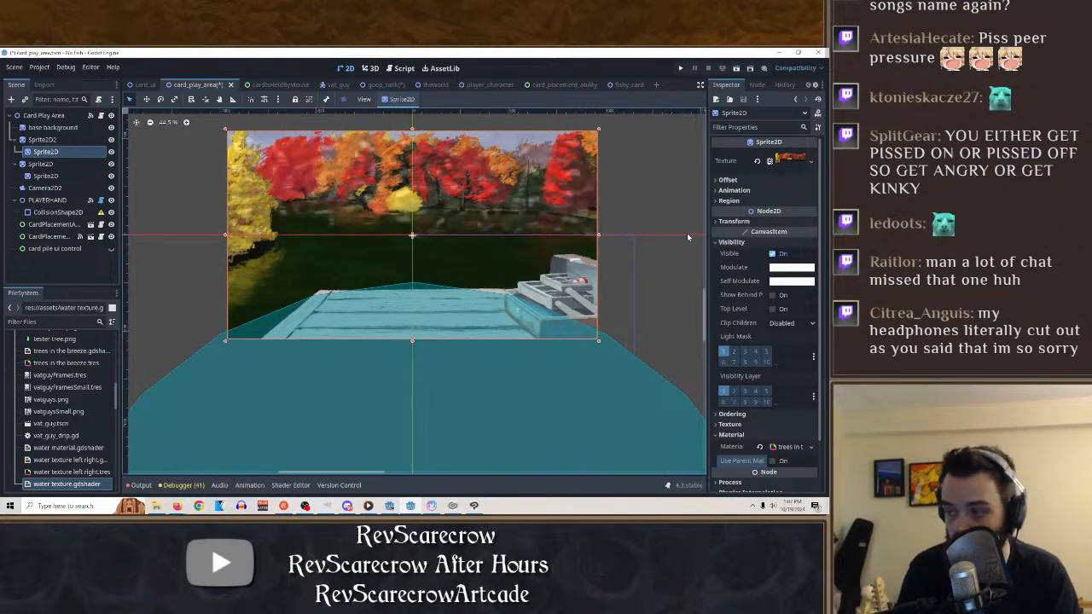
Examine the child sprite's ordering, texture and material properties, including the material's shader parameters and resource settings.
{"action": "scroll", "coordinate": [744, 384], "scroll_direction": "down", "scroll_amount": 1}
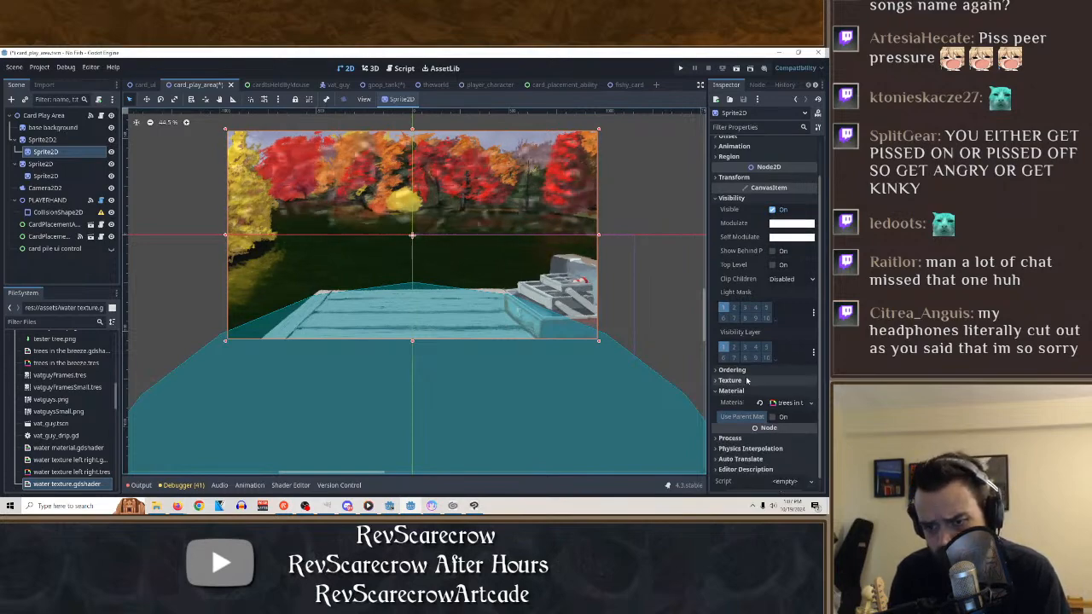
{"action": "left_click", "coordinate": [743, 370]}
{"action": "left_click", "coordinate": [744, 371]}
{"action": "left_click", "coordinate": [748, 389]}
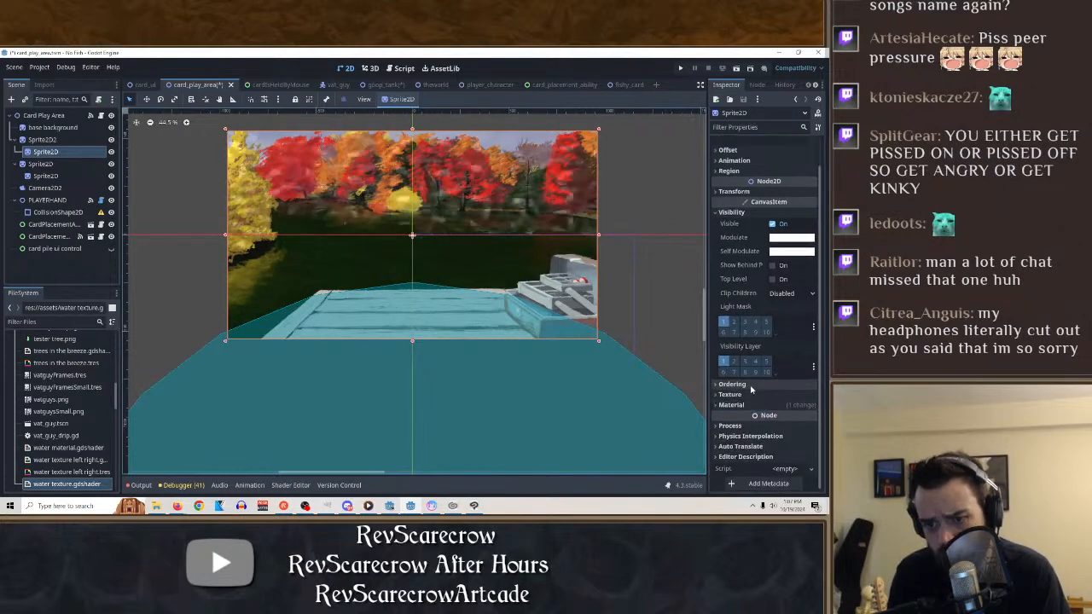
{"action": "left_click", "coordinate": [742, 394]}
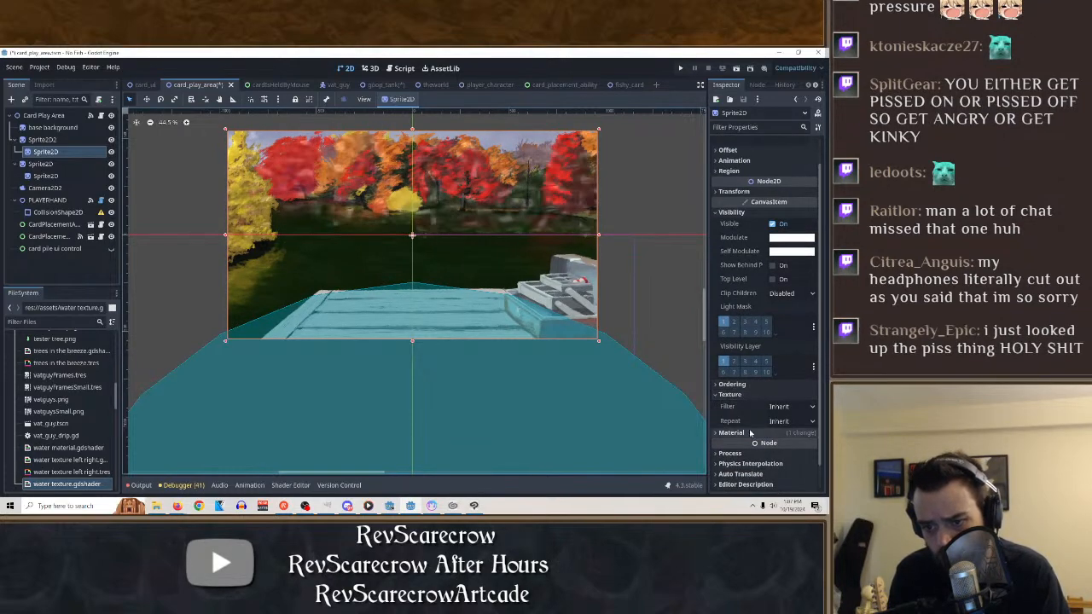
{"action": "left_click", "coordinate": [749, 432]}
{"action": "scroll", "coordinate": [771, 405], "scroll_direction": "down", "scroll_amount": 2}
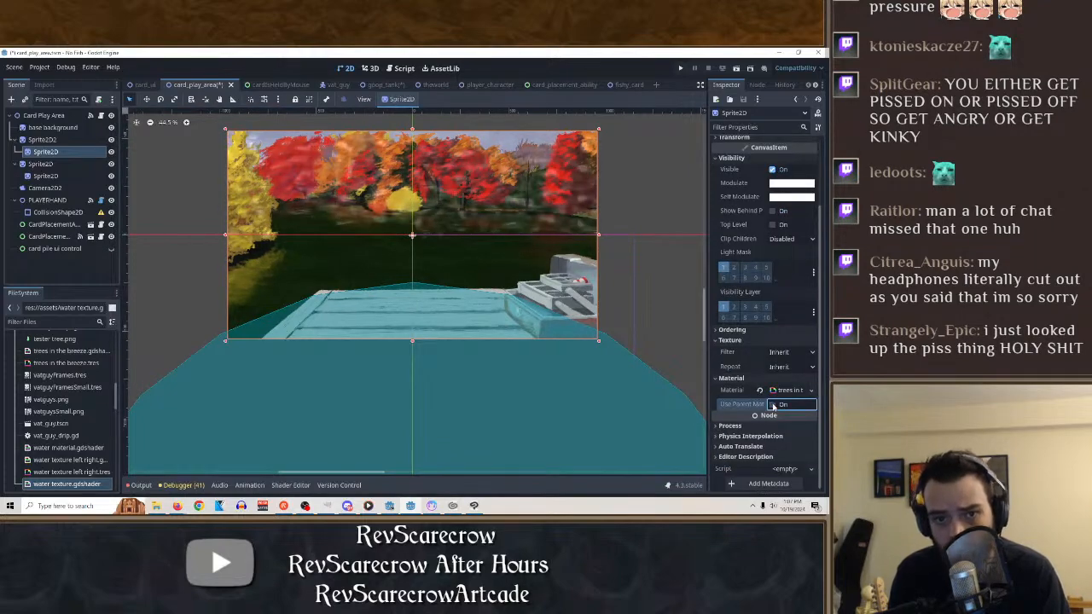
{"action": "left_click", "coordinate": [788, 390]}
{"action": "scroll", "coordinate": [766, 435], "scroll_direction": "down", "scroll_amount": 4}
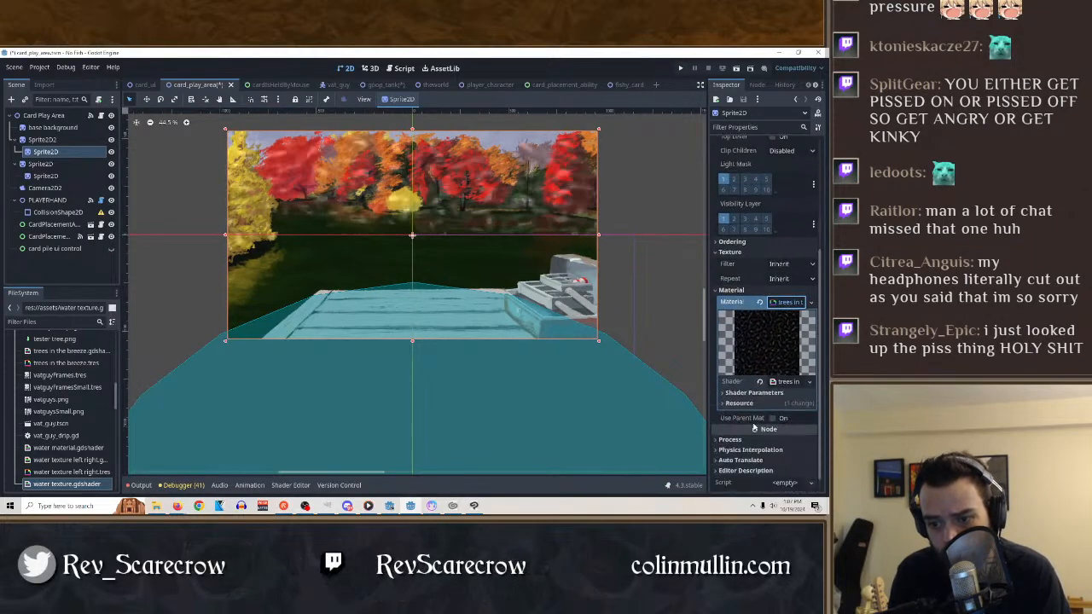
{"action": "left_click", "coordinate": [748, 389]}
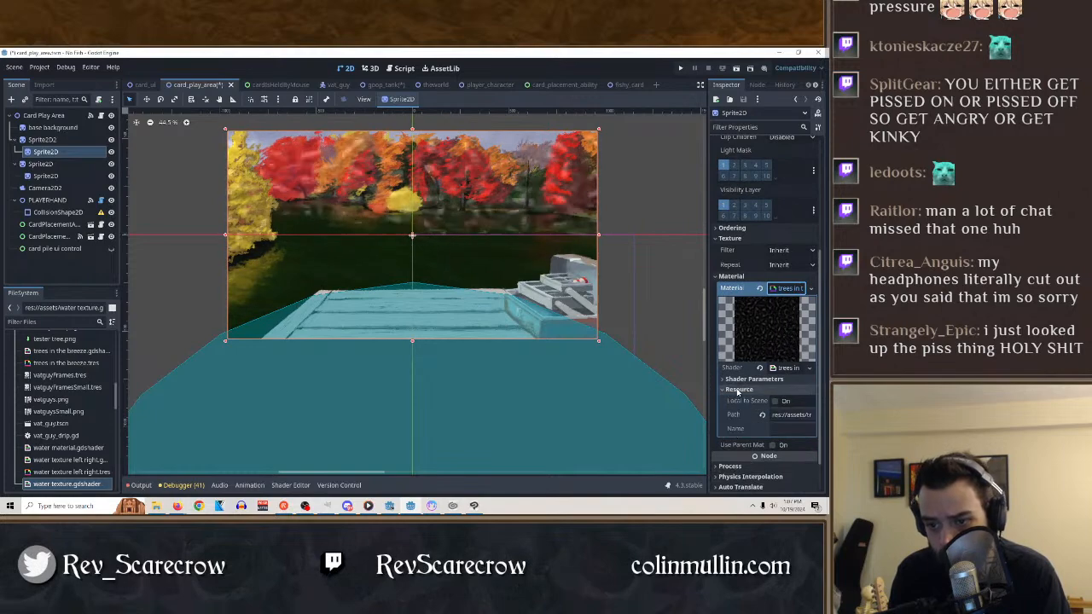
{"action": "left_click", "coordinate": [749, 384]}
{"action": "scroll", "coordinate": [742, 333], "scroll_direction": "down", "scroll_amount": 3}
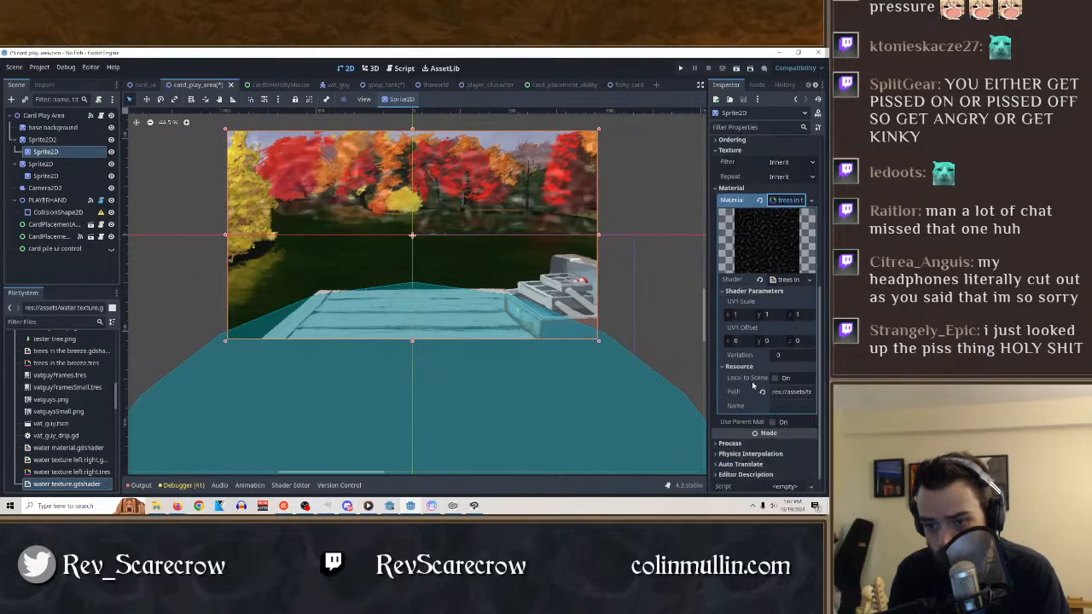
Try a UV1 Scale of 0.5 for X and Y in the tree material's shader parameters.
{"action": "left_click", "coordinate": [736, 315]}
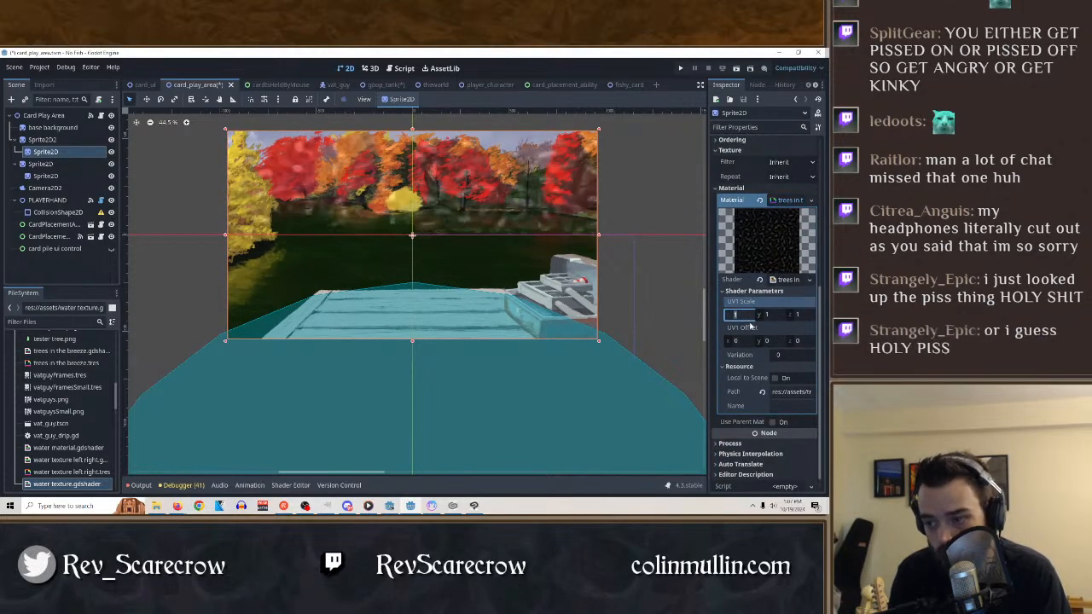
{"action": "type", "text": ".5"}
{"action": "key", "text": "Return"}
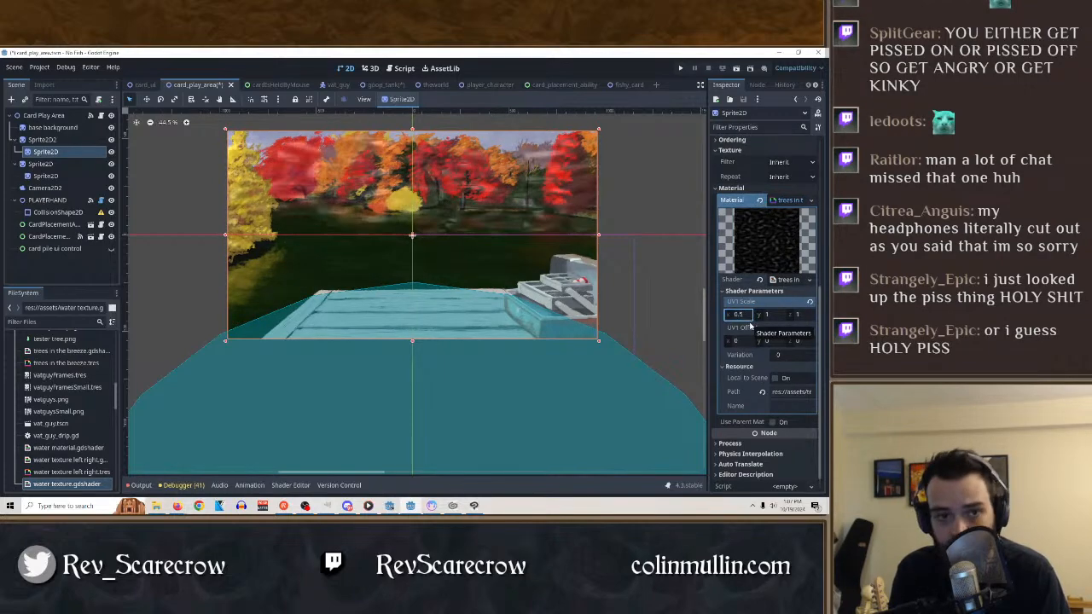
{"action": "left_click", "coordinate": [770, 314]}
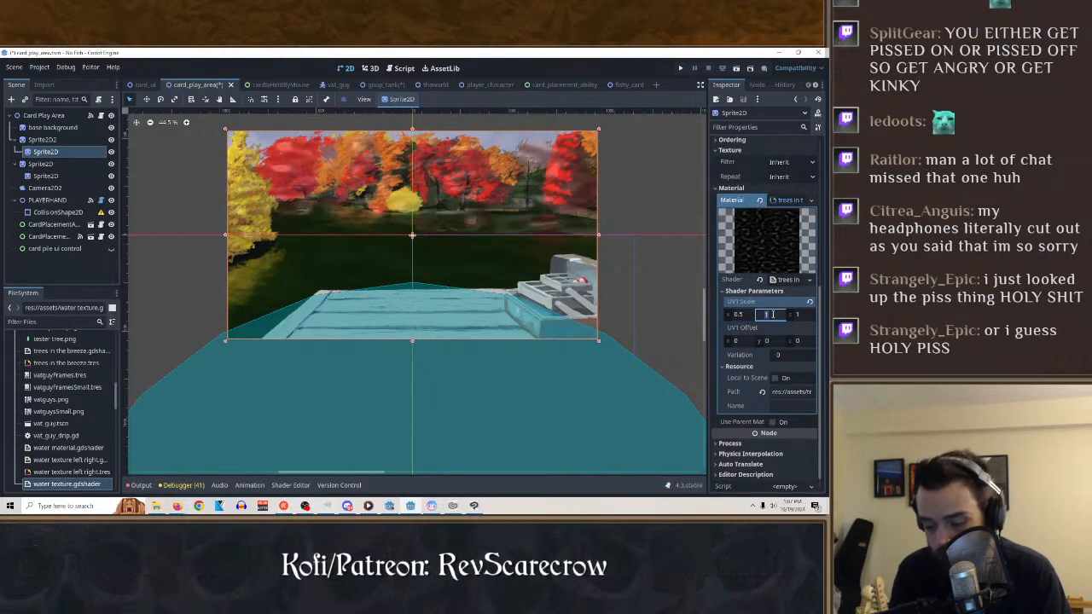
{"action": "type", "text": ".5"}
{"action": "key", "text": "Return"}
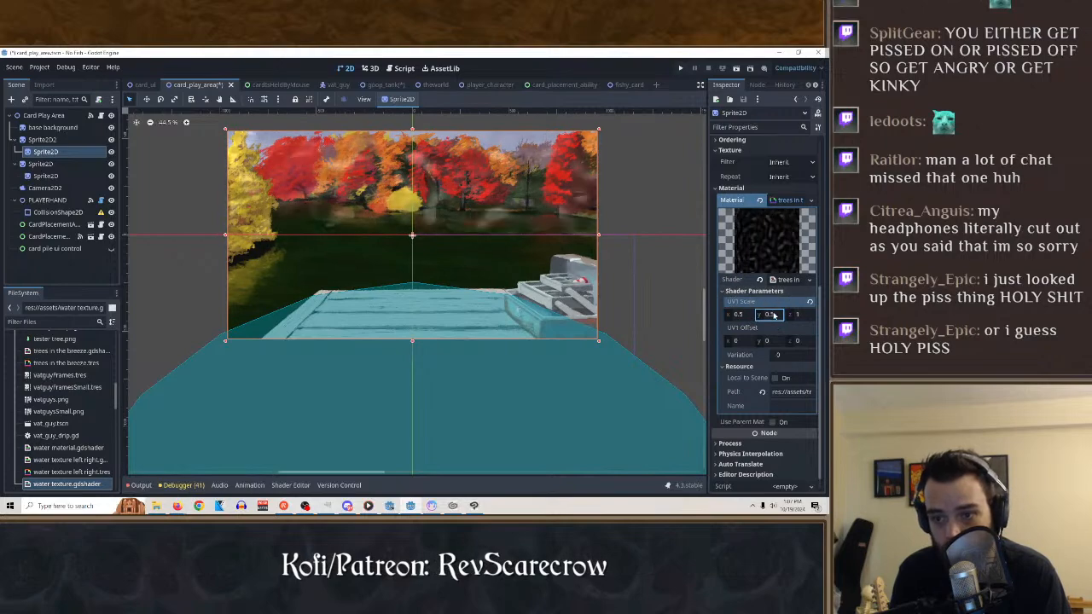
Set the tree material's UV1 Scale to 5 on the X, Y and Z axes.
{"action": "left_click", "coordinate": [745, 313]}
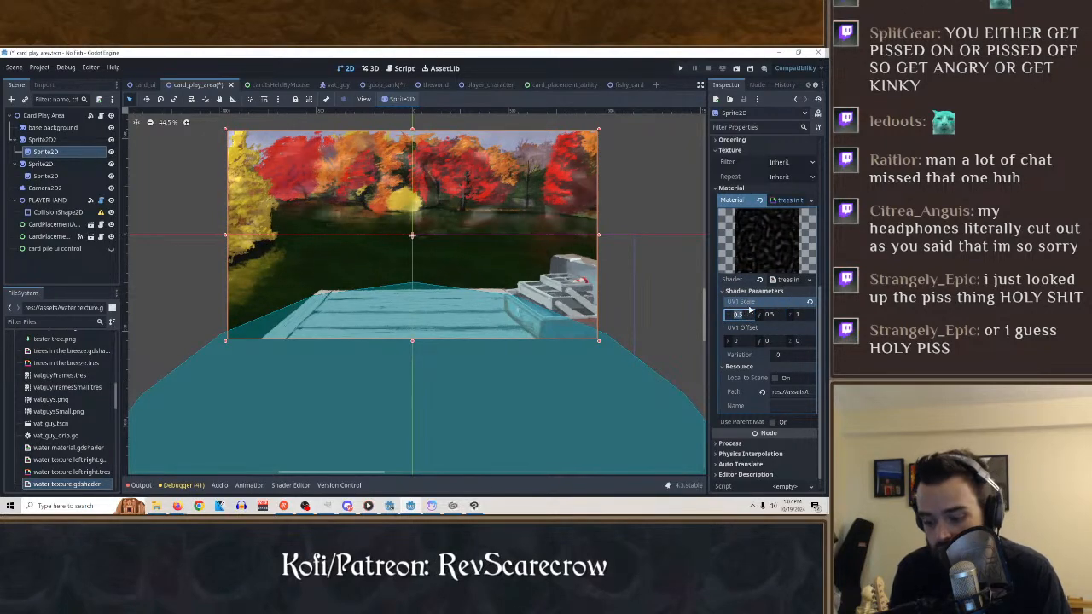
{"action": "left_click_drag", "start_coordinate": [782, 321], "coordinate": [766, 321]}
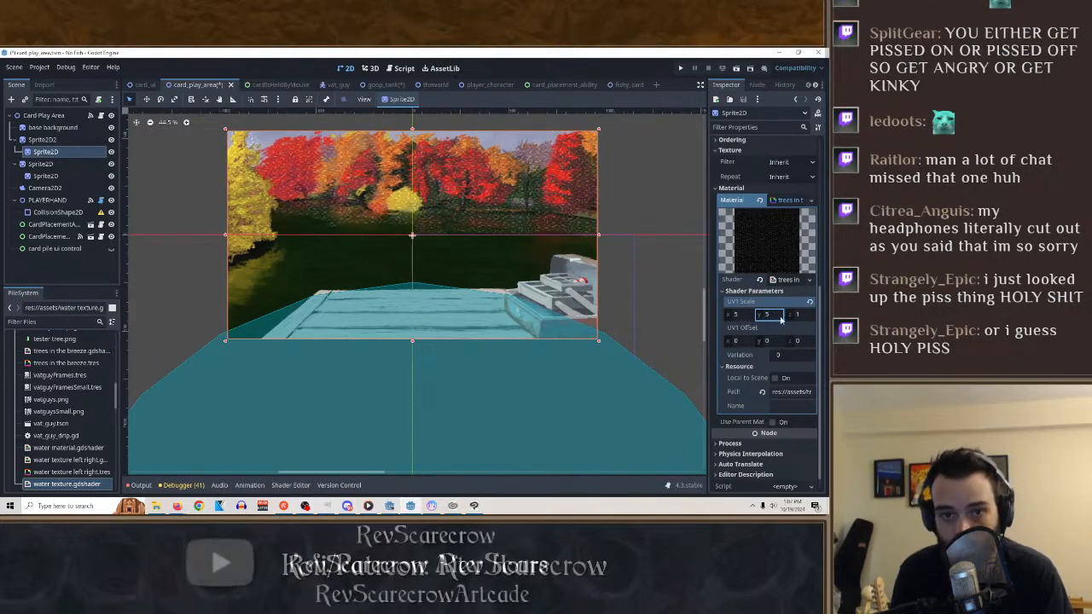
{"action": "left_click", "coordinate": [798, 315]}
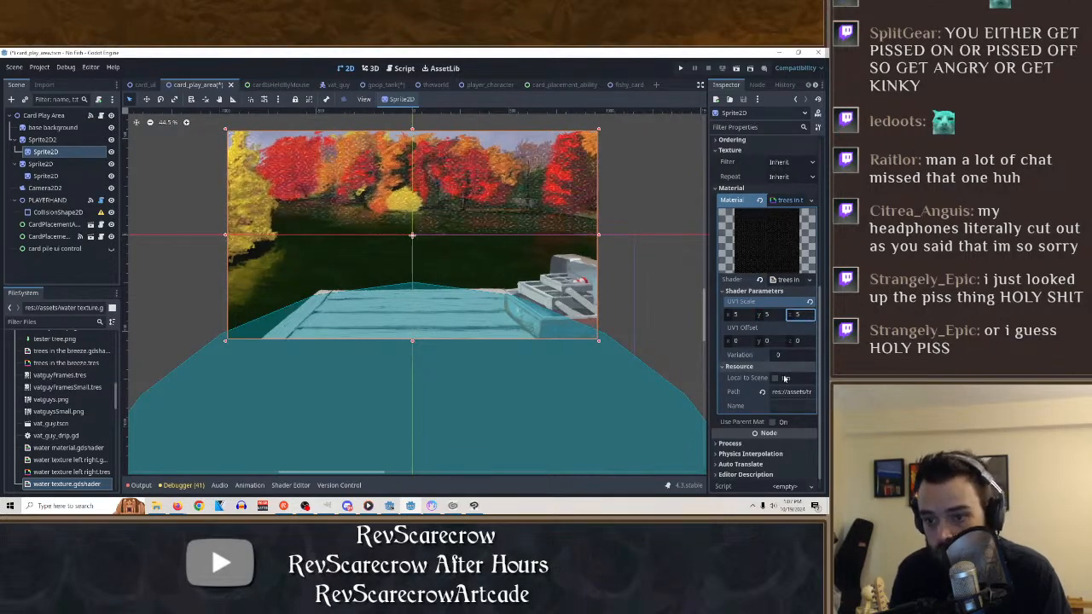
{"action": "left_click", "coordinate": [741, 342]}
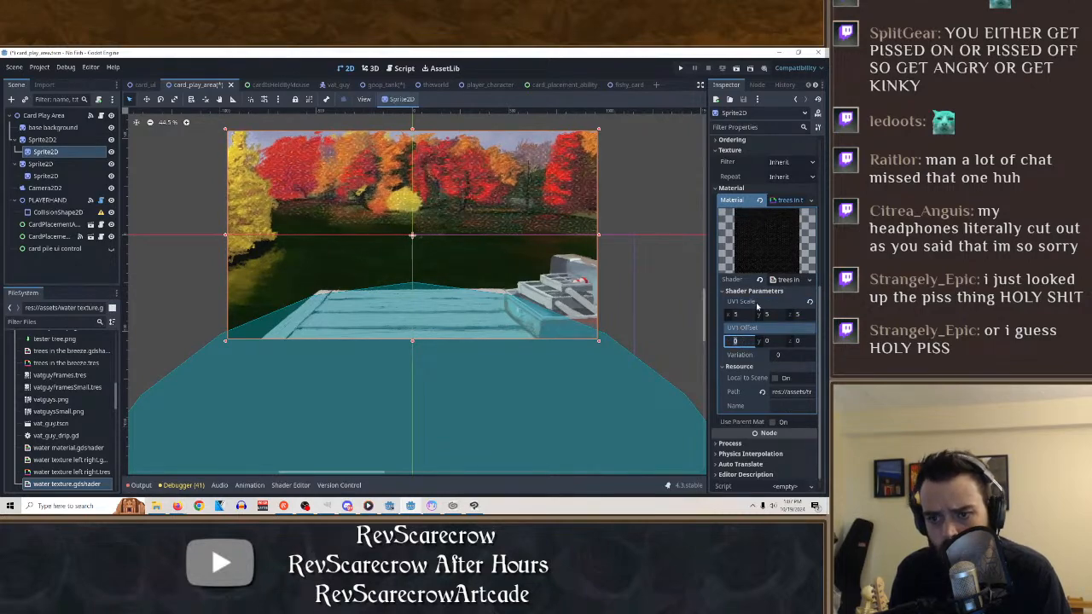
{"action": "scroll", "coordinate": [773, 395], "scroll_direction": "down", "scroll_amount": 1}
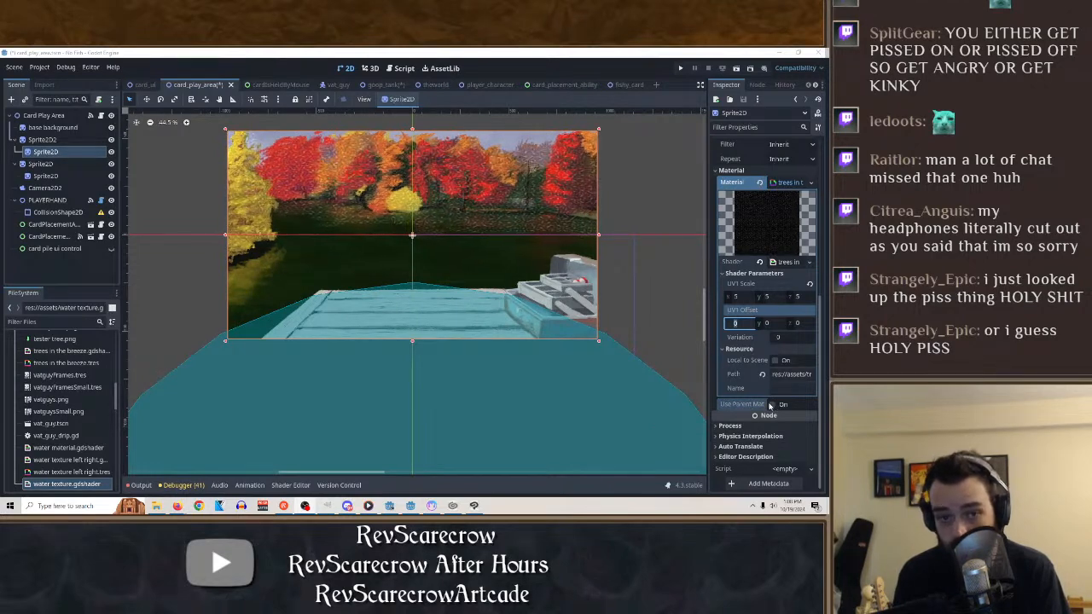
Raise the tree material's UV1 Scale to 10 on X and Y.
{"action": "left_click", "coordinate": [767, 297]}
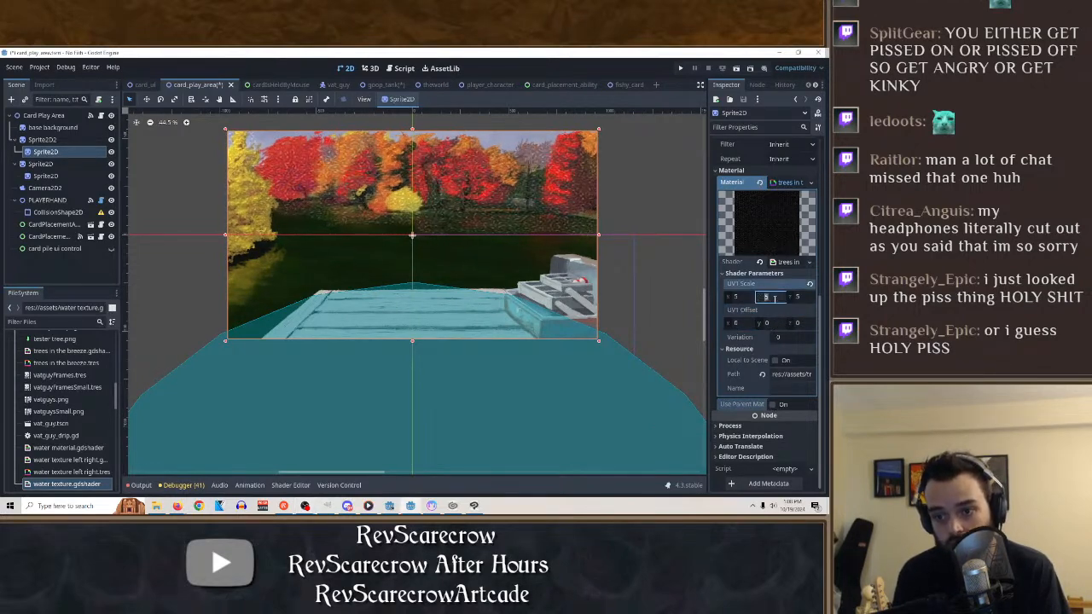
{"action": "type", "text": "10"}
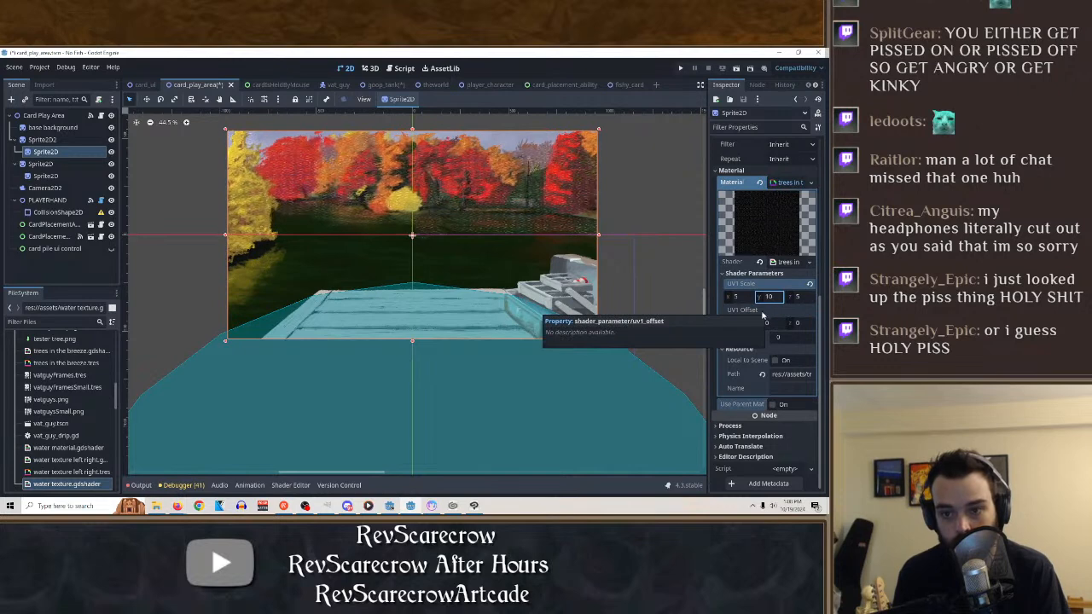
{"action": "left_click", "coordinate": [737, 296]}
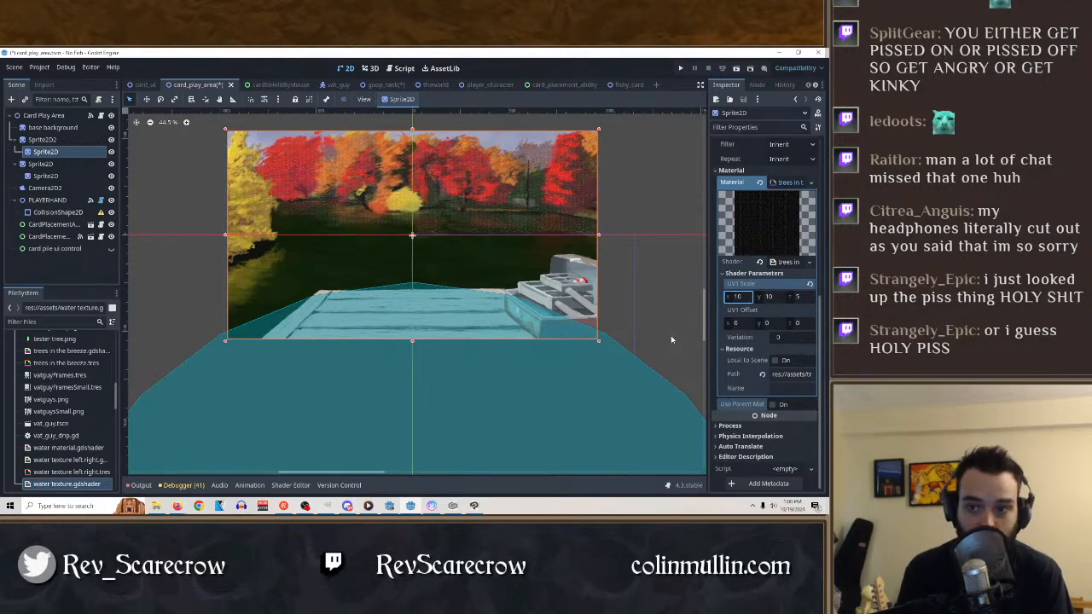
Try the Show Behind Parent and Top Level options on the child sprite and turn them back off.
{"action": "scroll", "coordinate": [778, 372], "scroll_direction": "up", "scroll_amount": 5}
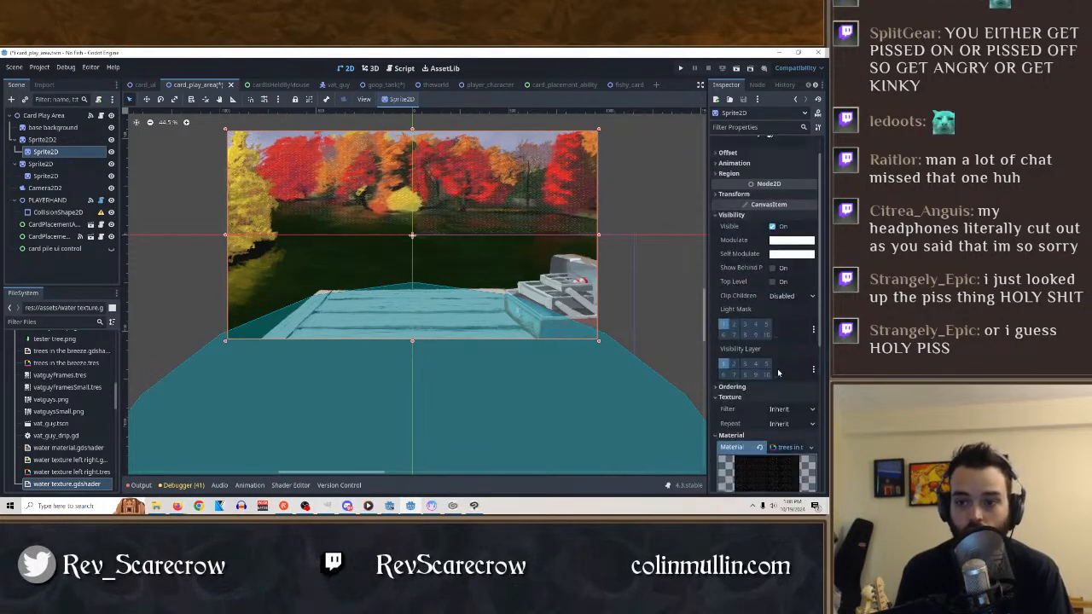
{"action": "left_click", "coordinate": [772, 269]}
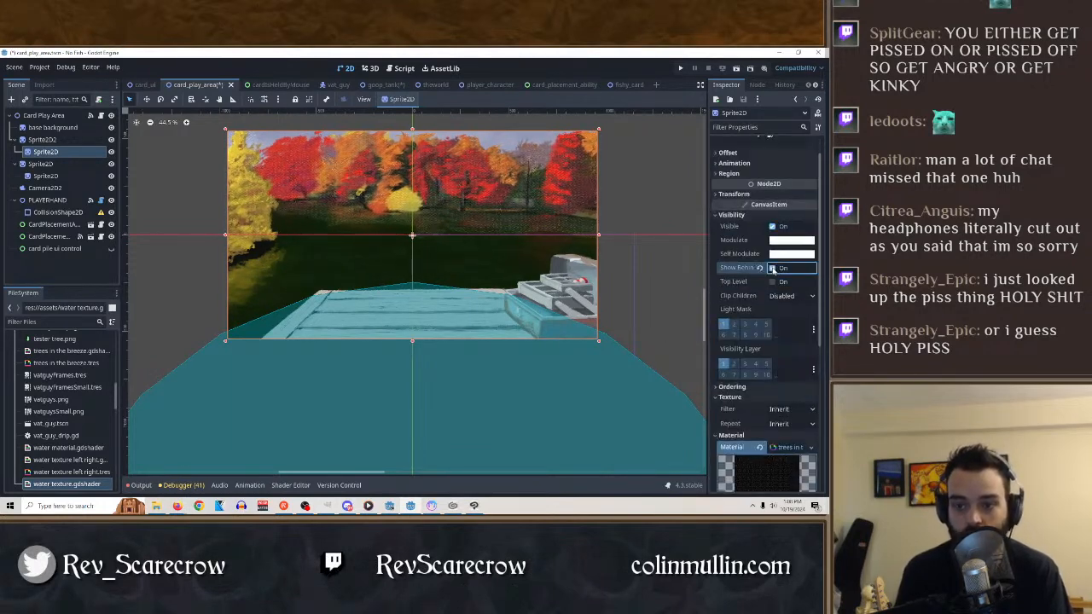
{"action": "left_click", "coordinate": [774, 283]}
{"action": "left_click", "coordinate": [773, 283]}
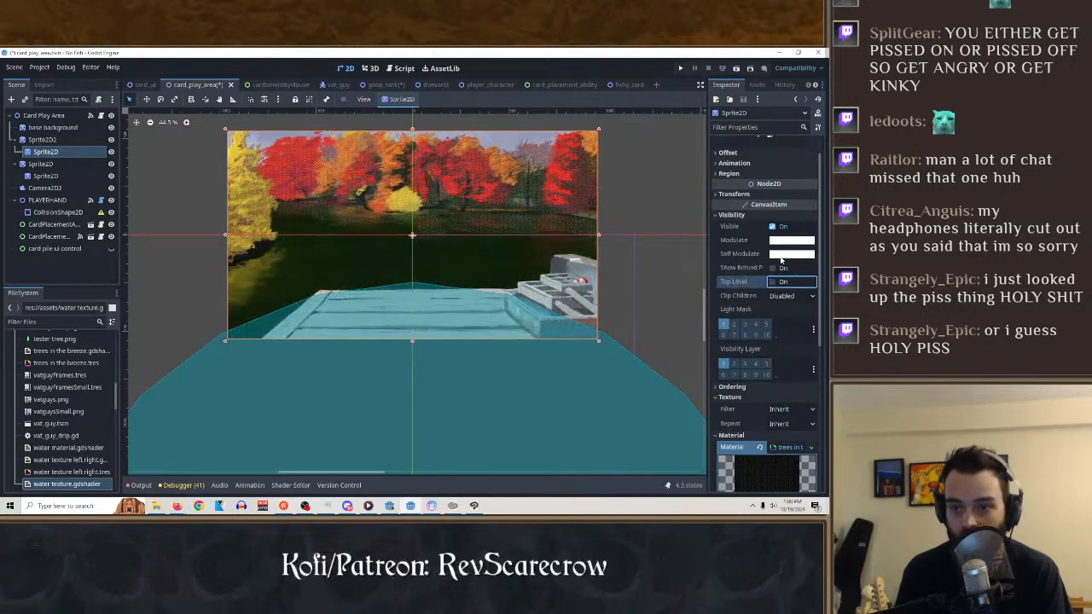
Try a near-black Modulate colour with an alpha of 73 on the child sprite.
{"action": "left_click", "coordinate": [789, 240]}
{"action": "left_click", "coordinate": [740, 260]}
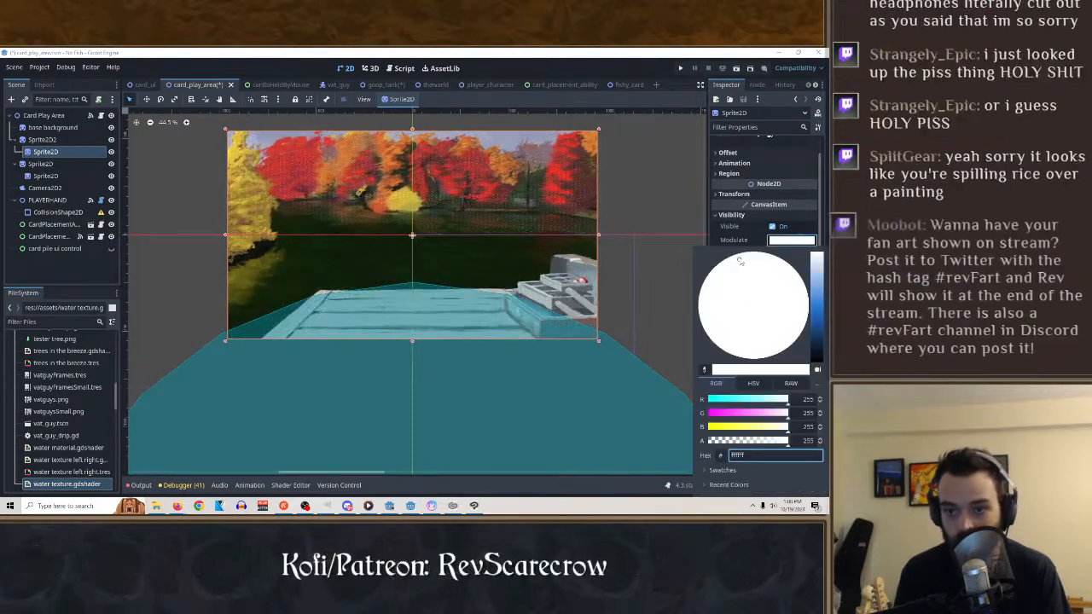
{"action": "left_click_drag", "start_coordinate": [813, 310], "coordinate": [817, 362]}
{"action": "left_click_drag", "start_coordinate": [768, 444], "coordinate": [730, 445]}
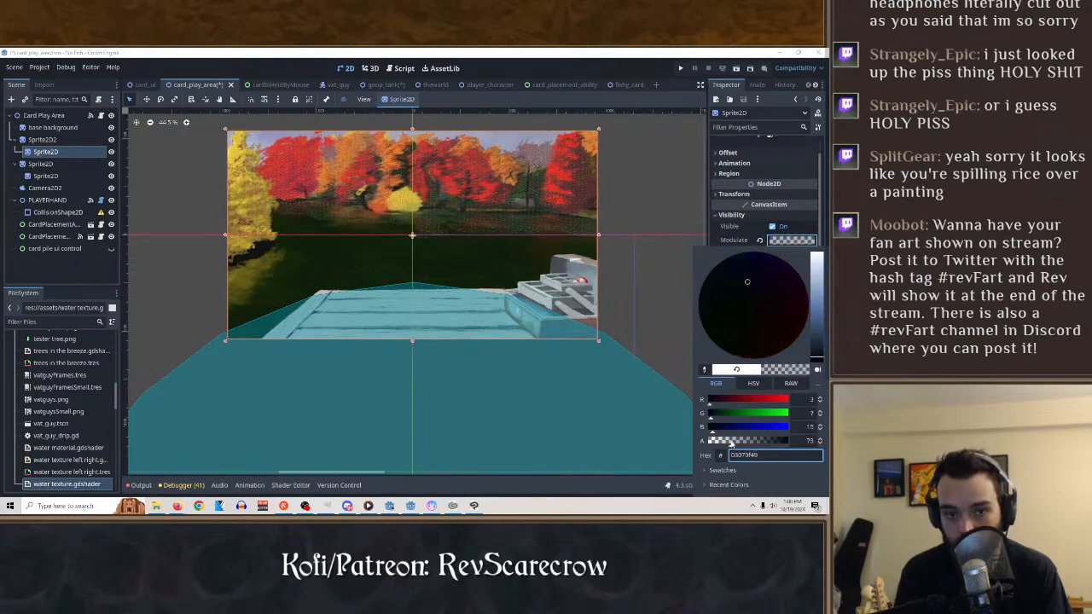
{"action": "left_click", "coordinate": [739, 239]}
Try a white Self Modulate with an alpha of 125, and reset both Self Modulate and Modulate to their defaults.
{"action": "left_click", "coordinate": [780, 255]}
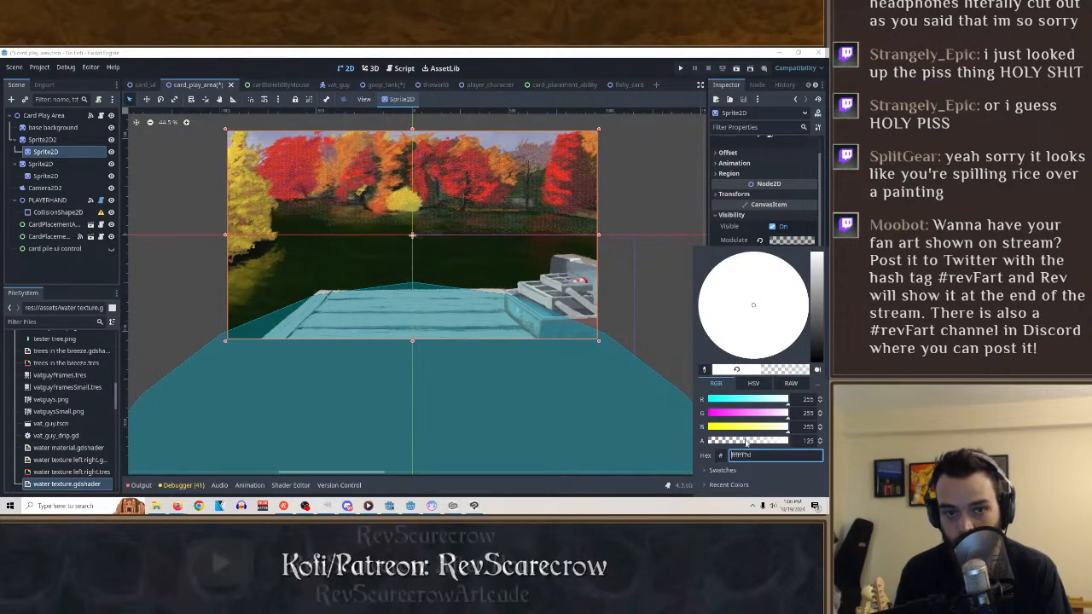
{"action": "left_click", "coordinate": [732, 236]}
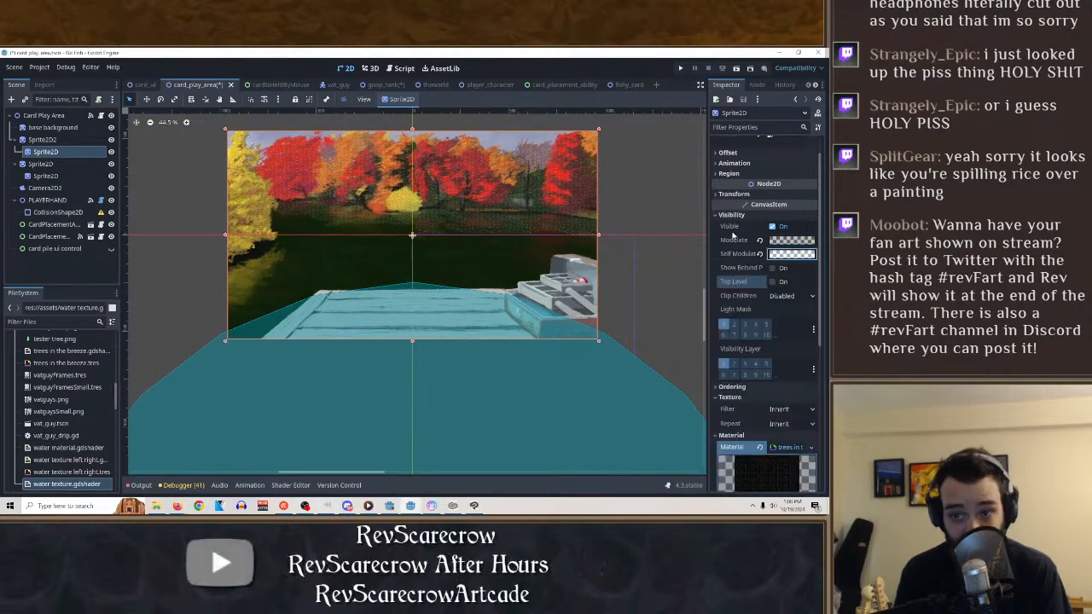
{"action": "left_click", "coordinate": [772, 268]}
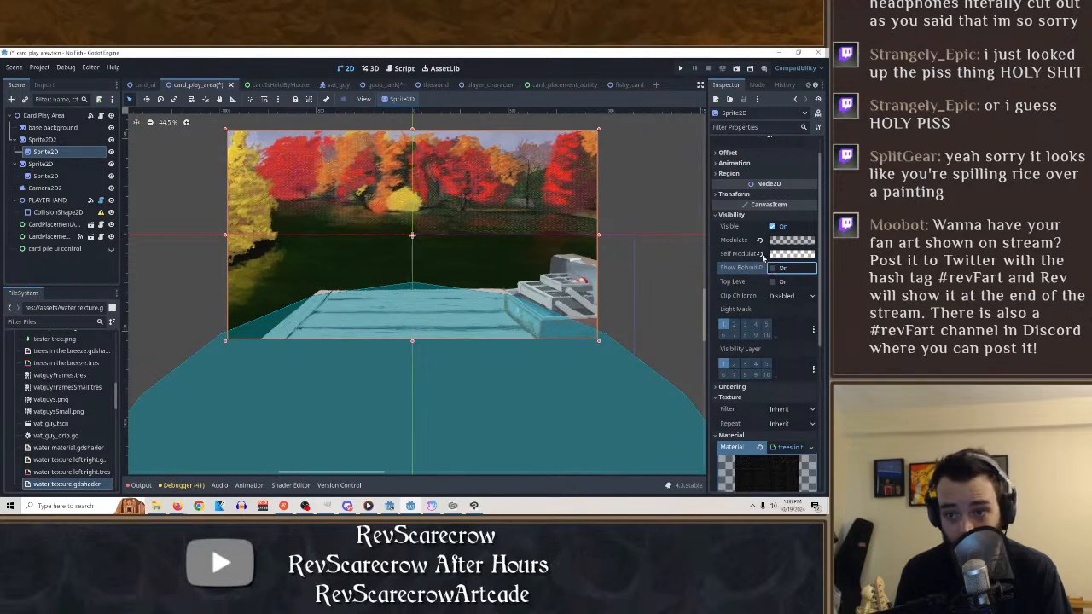
{"action": "left_click", "coordinate": [760, 254]}
{"action": "left_click", "coordinate": [759, 239]}
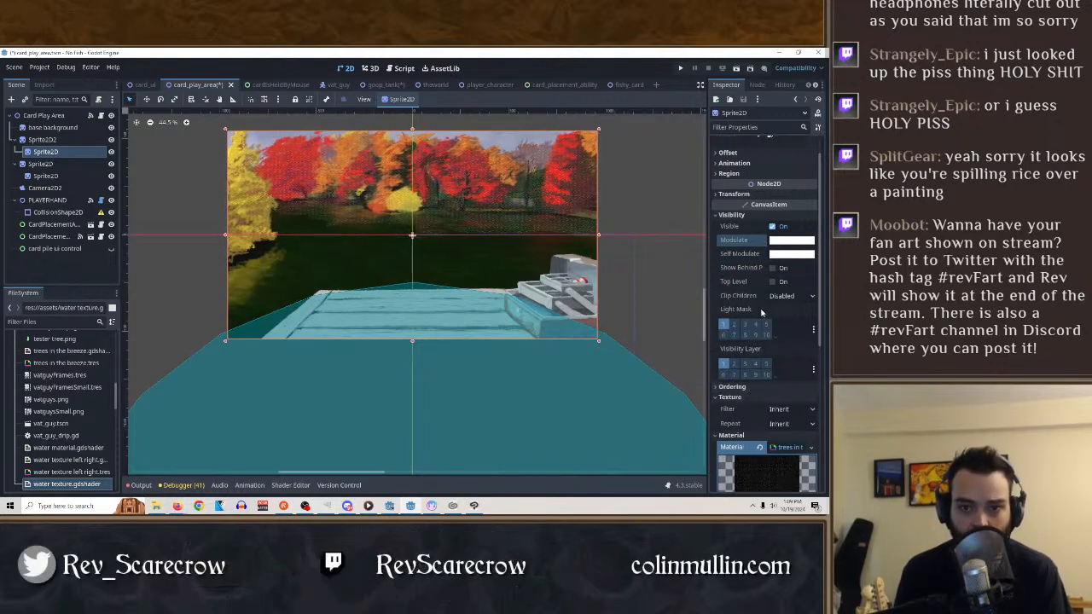
Switch to Material Maker, set the Dynamic Unlit Material's blend mode to Mul after trying Mix, and display the 3D preview.
{"action": "key", "text": "alt+Tab"}
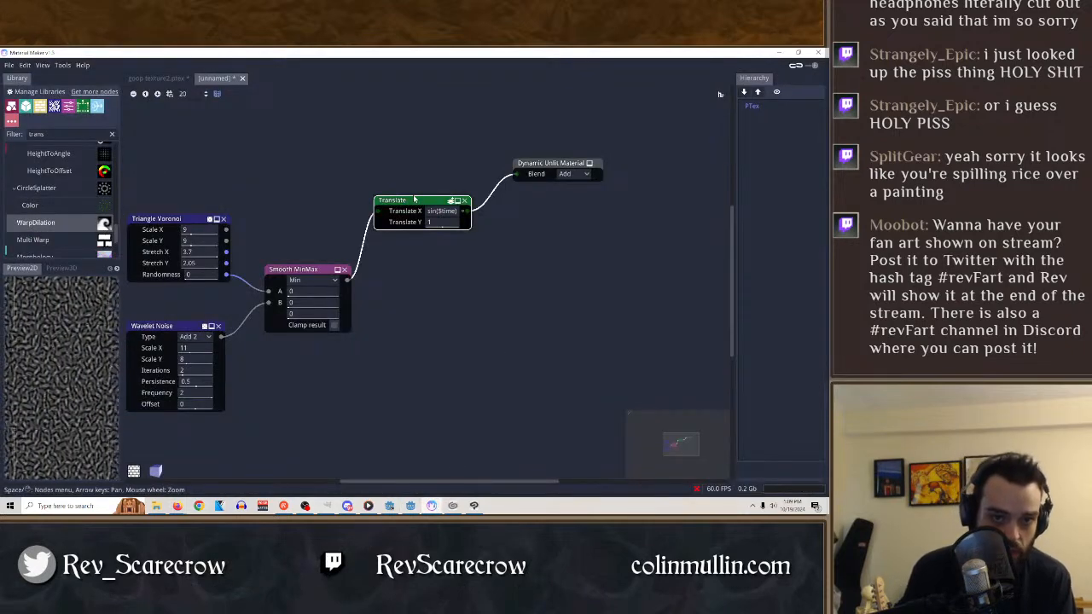
{"action": "left_click", "coordinate": [570, 174]}
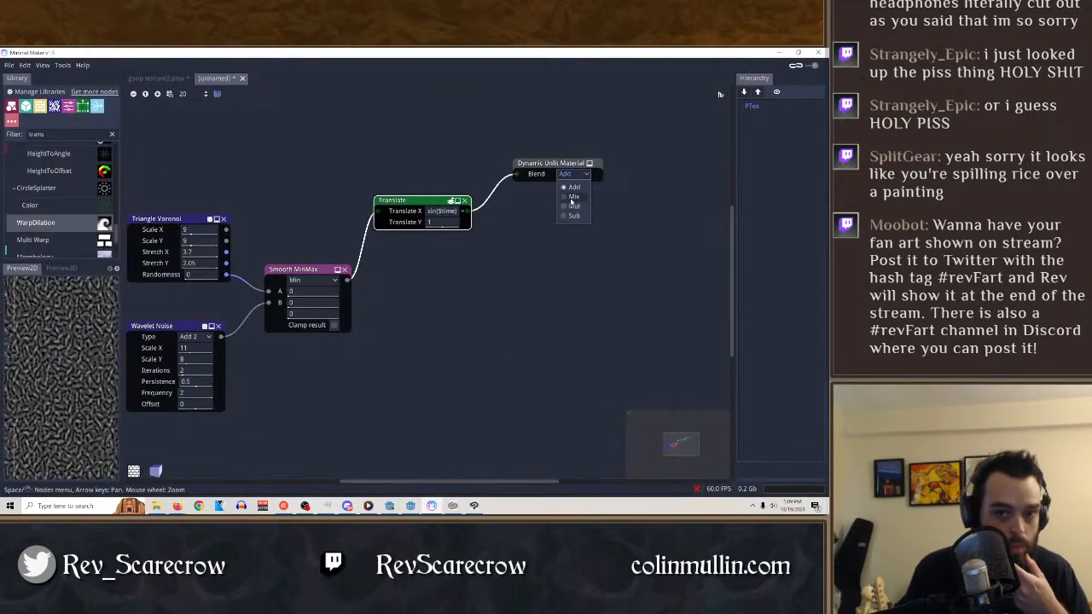
{"action": "left_click", "coordinate": [572, 196]}
{"action": "left_click", "coordinate": [577, 174]}
{"action": "left_click", "coordinate": [578, 206]}
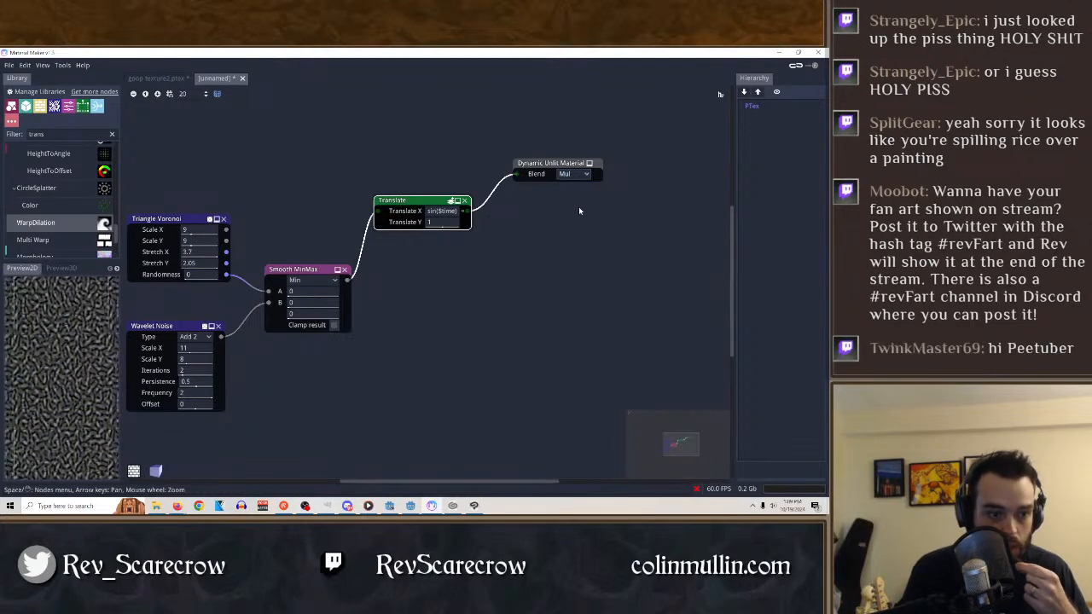
{"action": "left_click", "coordinate": [65, 268]}
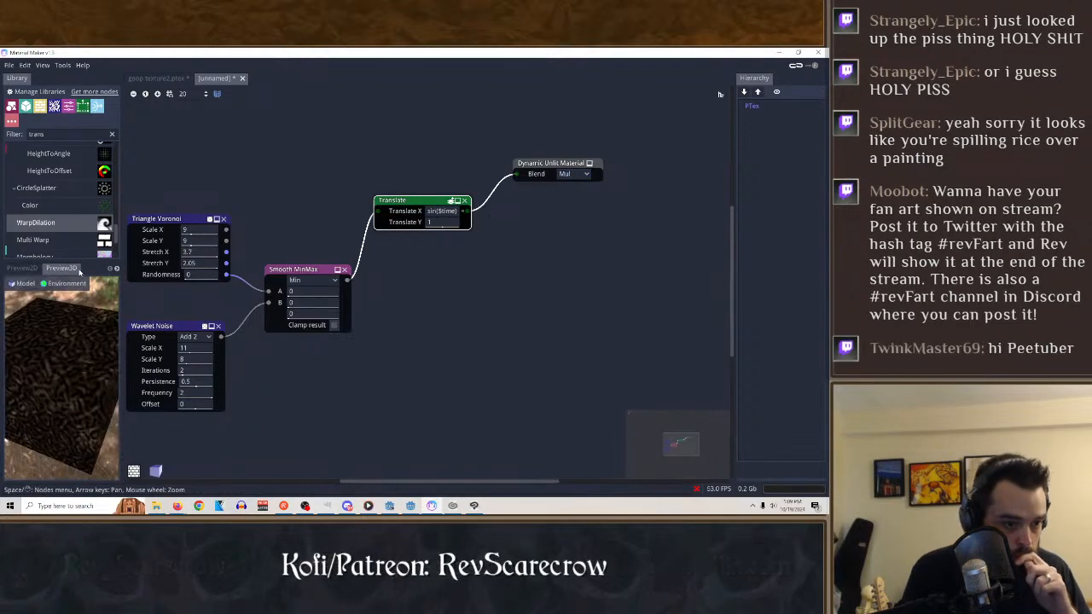
Insert a Spherize node between Wavelet Noise and the B input of Smooth MinMax, and display its result in the 2D preview.
{"action": "left_click", "coordinate": [157, 327]}
{"action": "left_click_drag", "start_coordinate": [157, 327], "coordinate": [179, 333]}
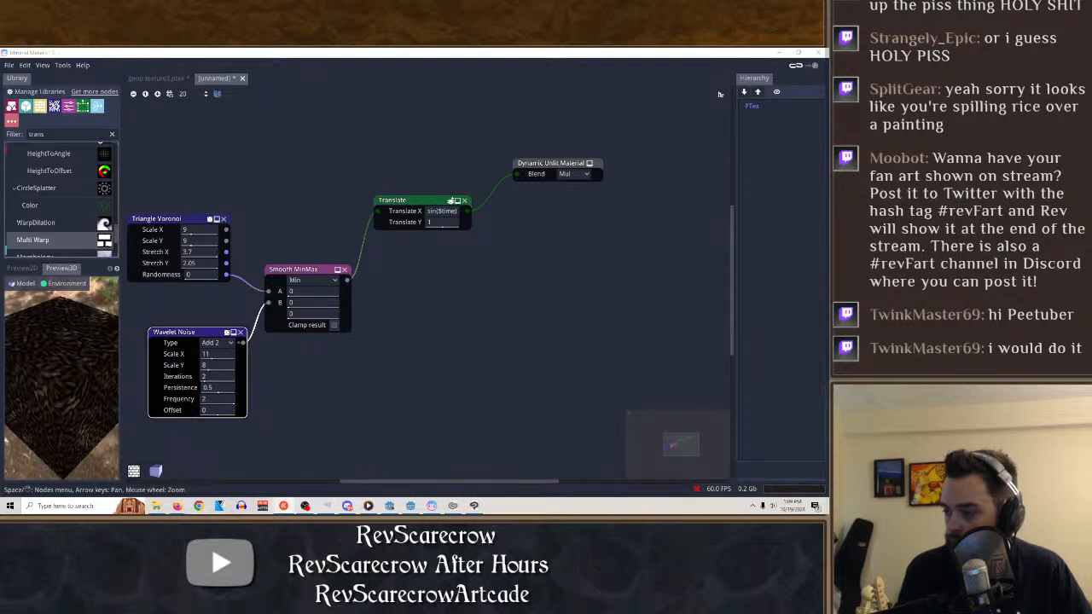
{"action": "scroll", "coordinate": [56, 215], "scroll_direction": "down", "scroll_amount": 3}
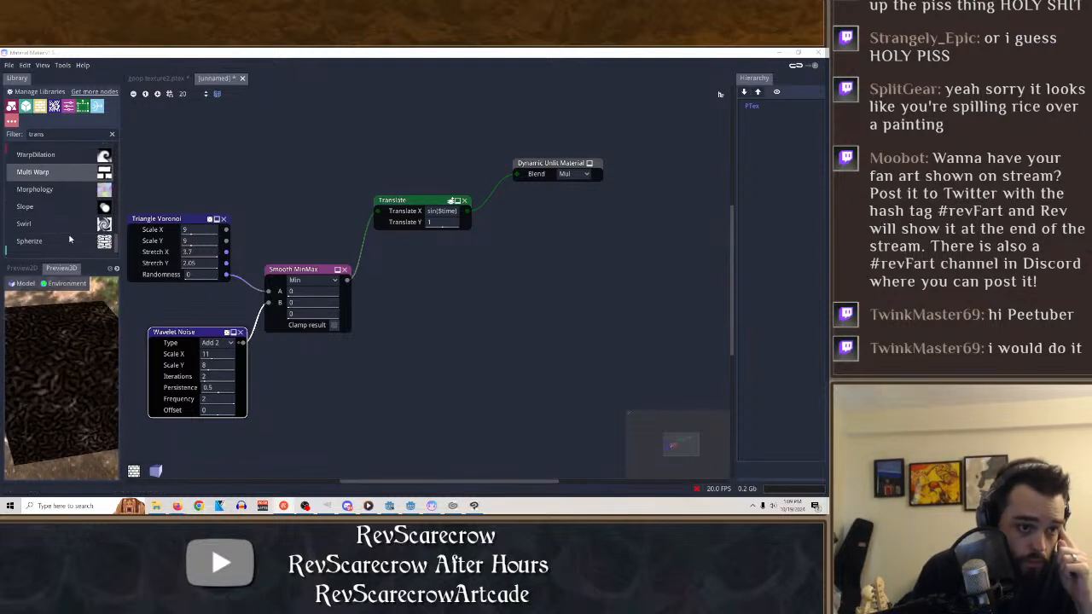
{"action": "left_click_drag", "start_coordinate": [53, 244], "coordinate": [410, 351]}
{"action": "left_click_drag", "start_coordinate": [273, 302], "coordinate": [255, 376]}
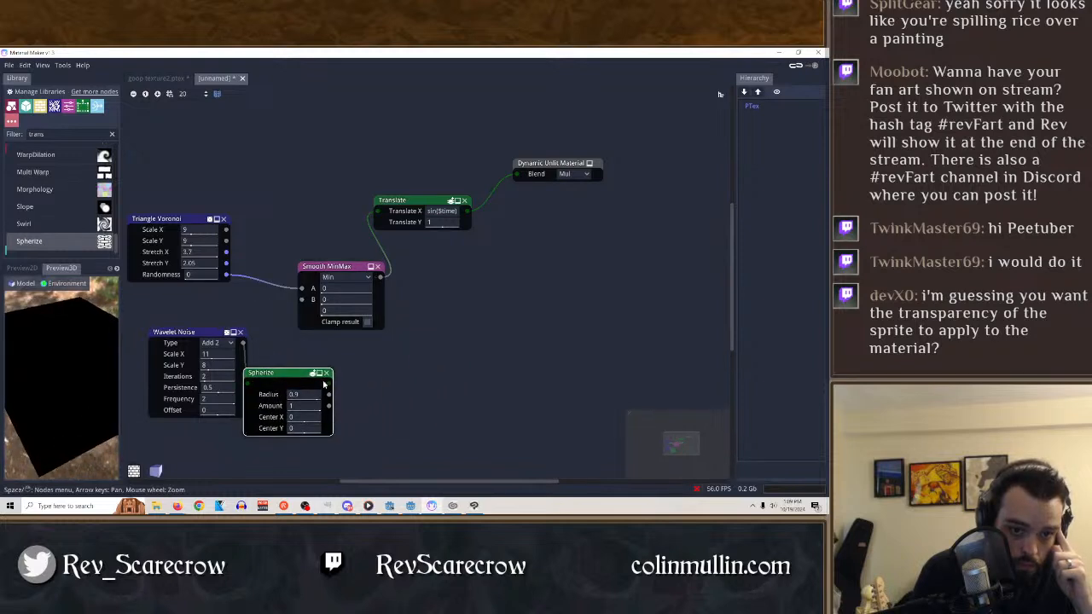
{"action": "left_click_drag", "start_coordinate": [331, 385], "coordinate": [300, 299]}
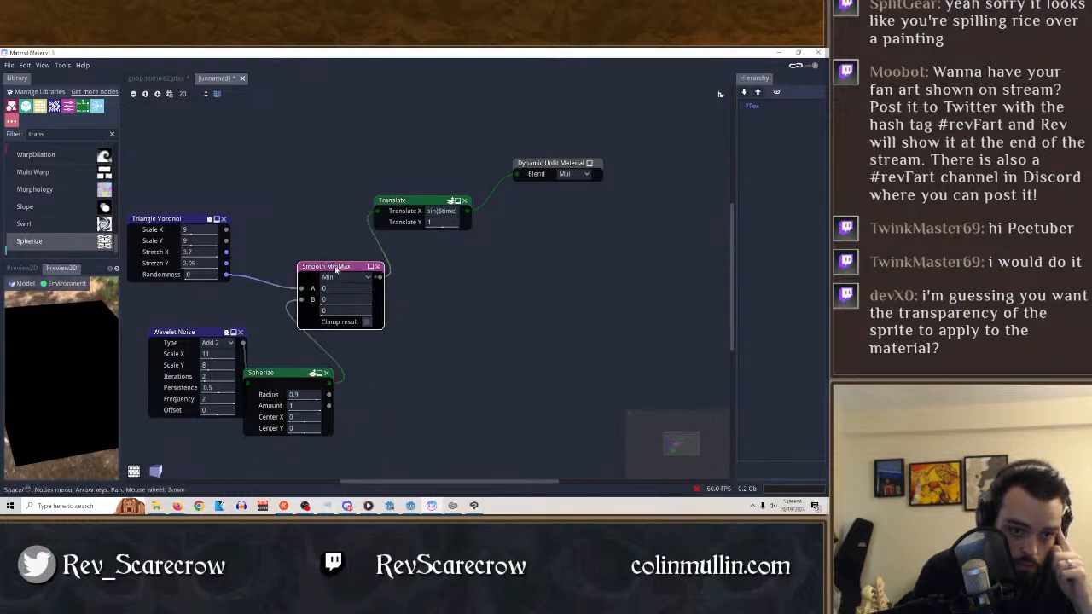
{"action": "left_click_drag", "start_coordinate": [269, 373], "coordinate": [306, 369]}
{"action": "left_click", "coordinate": [26, 268]}
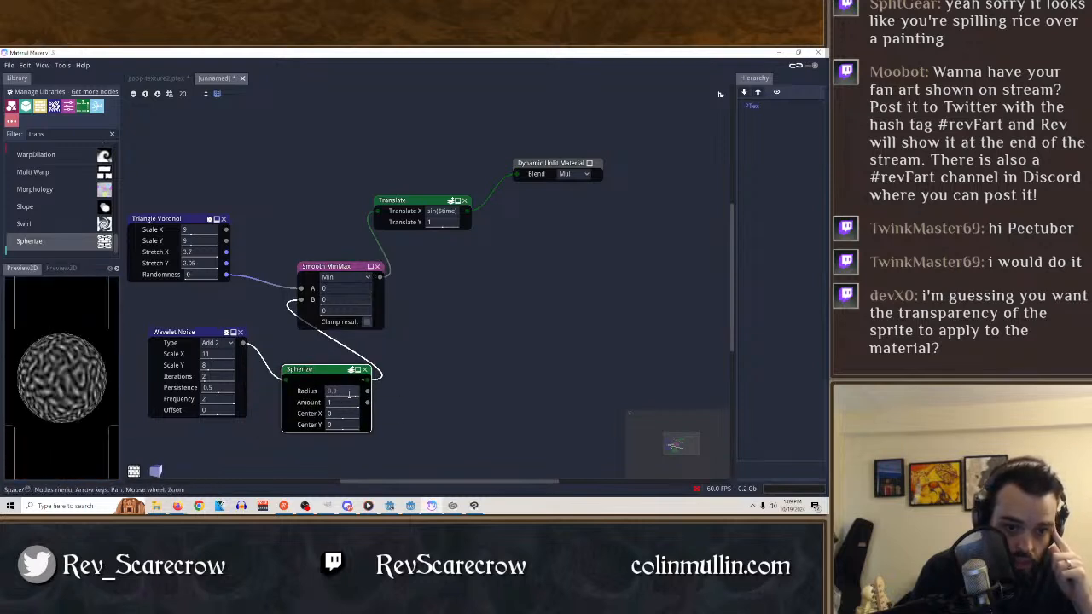
Set the Spherize radius to 1, amount to 0.99, Center X to -0.01 and Center Y to the expression sin($time).
{"action": "left_click_drag", "start_coordinate": [349, 394], "coordinate": [364, 417]}
{"action": "right_click", "coordinate": [350, 426]}
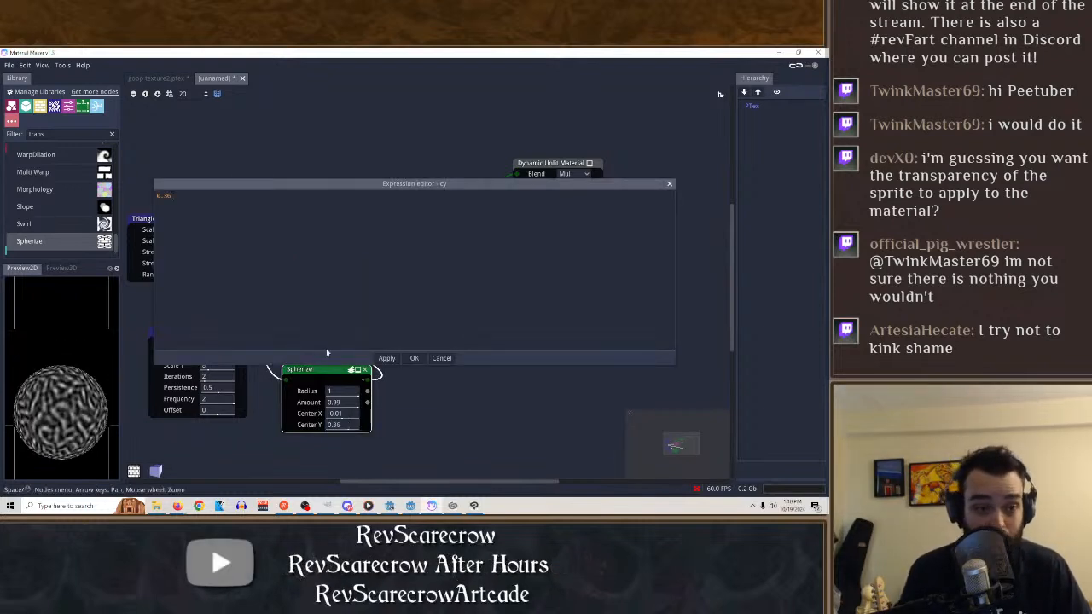
{"action": "type", "text": "sin($time"}
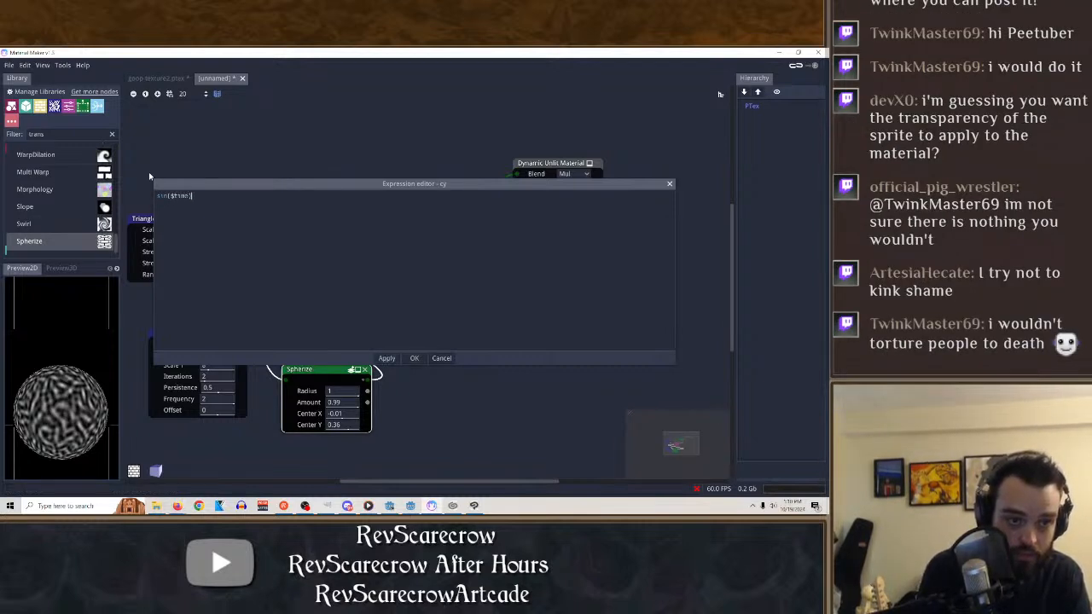
{"action": "key", "text": "Return"}
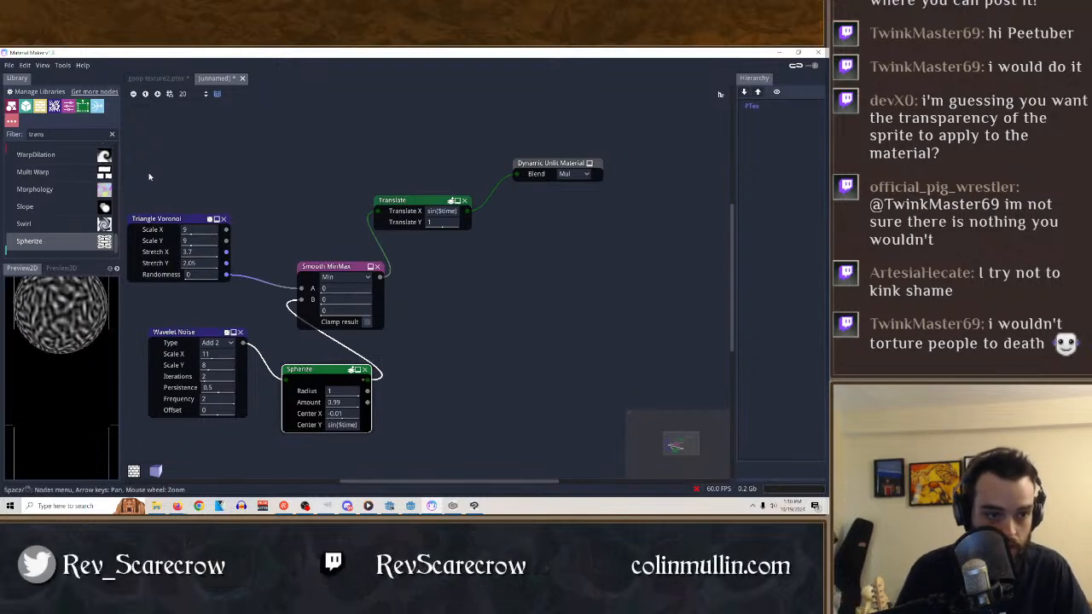
Try the expression tan($time) for the Spherize node's Center X, and replace it with 1.
{"action": "left_click", "coordinate": [353, 416]}
{"action": "key", "text": "BackSpace"}
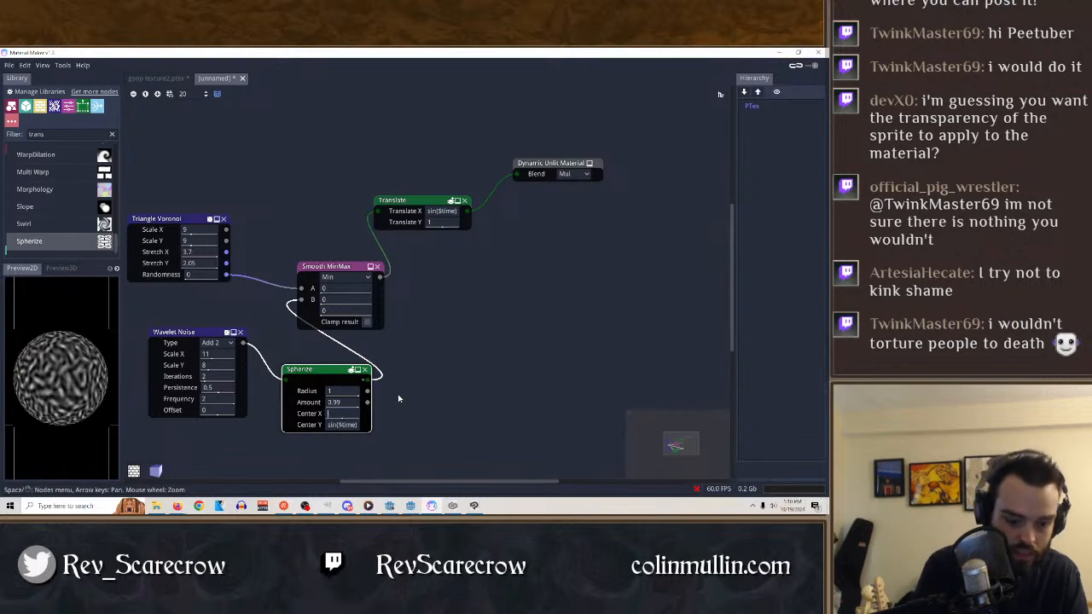
{"action": "type", "text": "tan("}
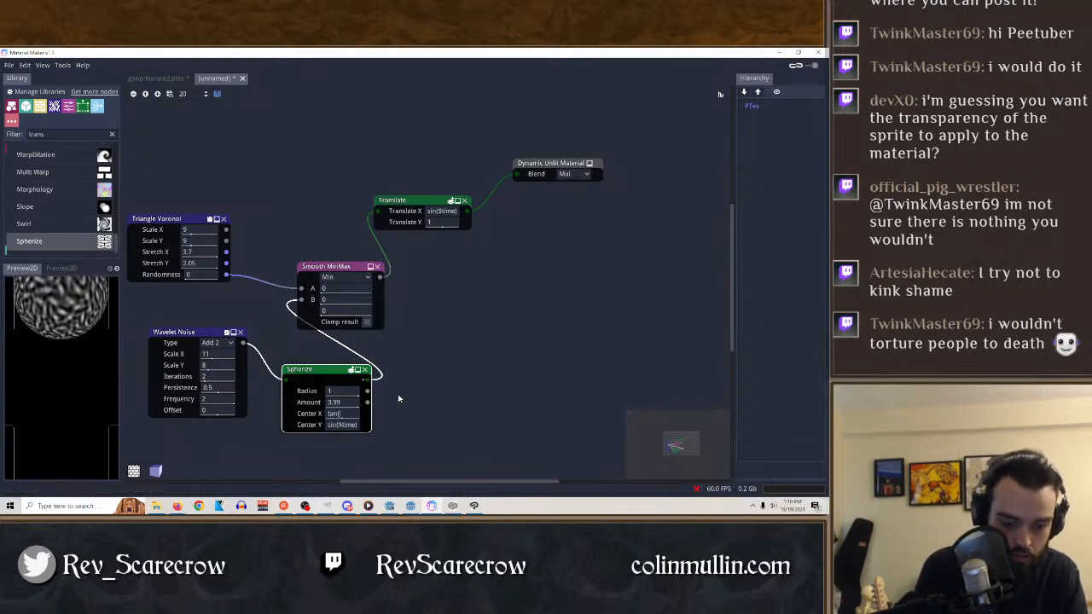
{"action": "type", "text": "$time)"}
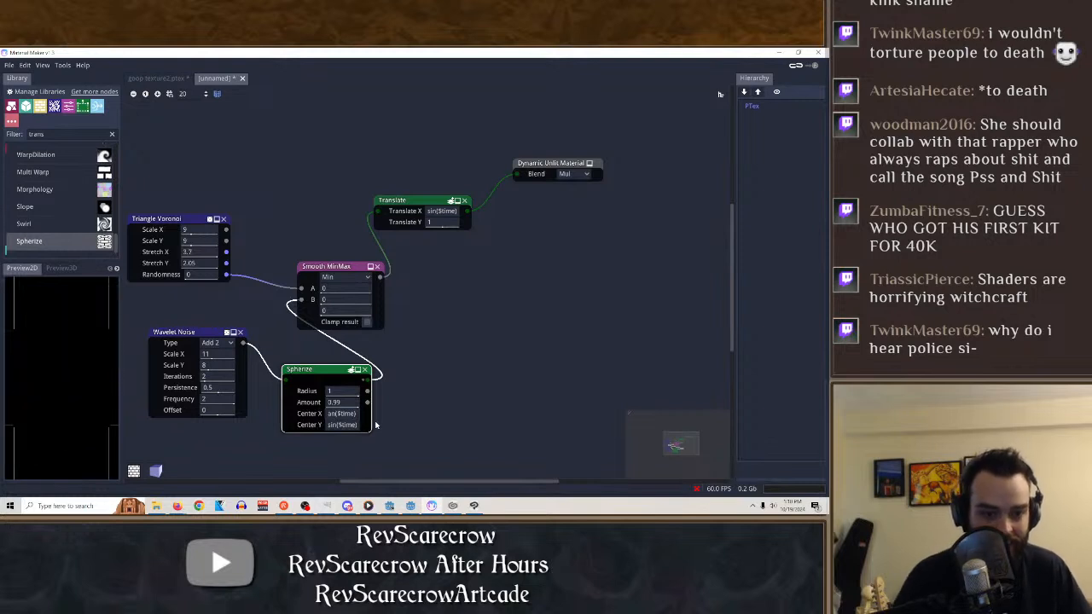
{"action": "left_click_drag", "start_coordinate": [355, 414], "coordinate": [200, 439]}
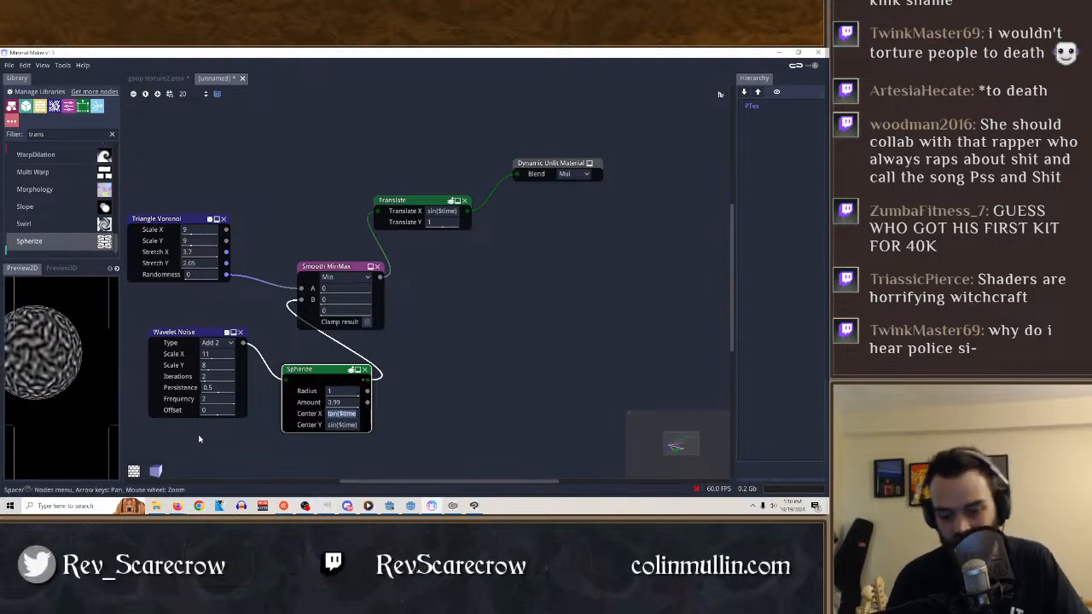
{"action": "type", "text": "1"}
{"action": "key", "text": "Return"}
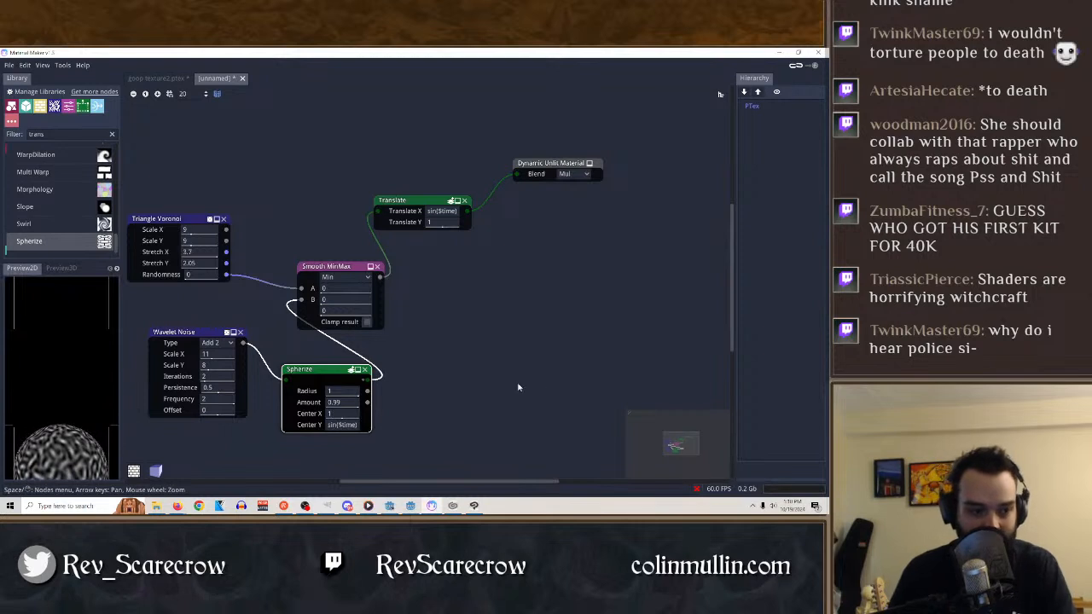
Delete the Spherize node and connect Wavelet Noise directly to the B input of Smooth MinMax.
{"action": "left_click", "coordinate": [336, 261]}
{"action": "left_click", "coordinate": [345, 266]}
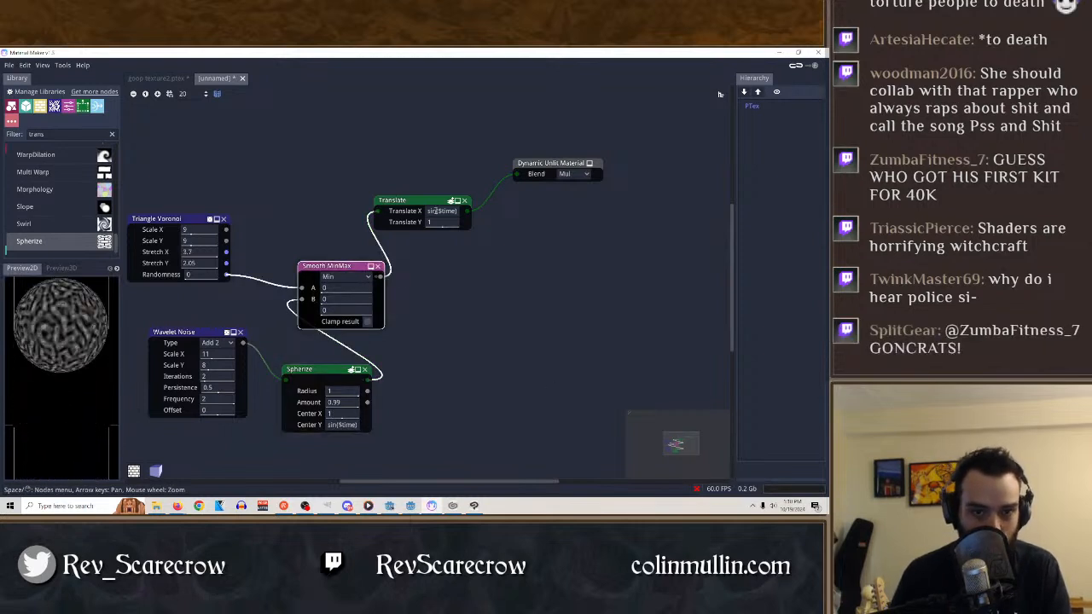
{"action": "left_click", "coordinate": [433, 205]}
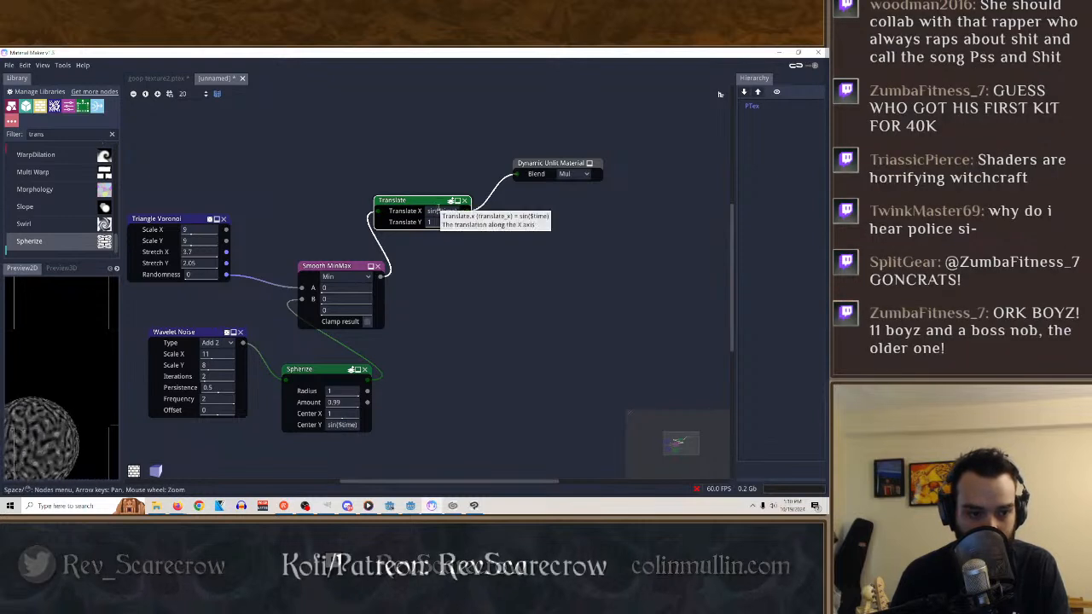
{"action": "left_click", "coordinate": [369, 374]}
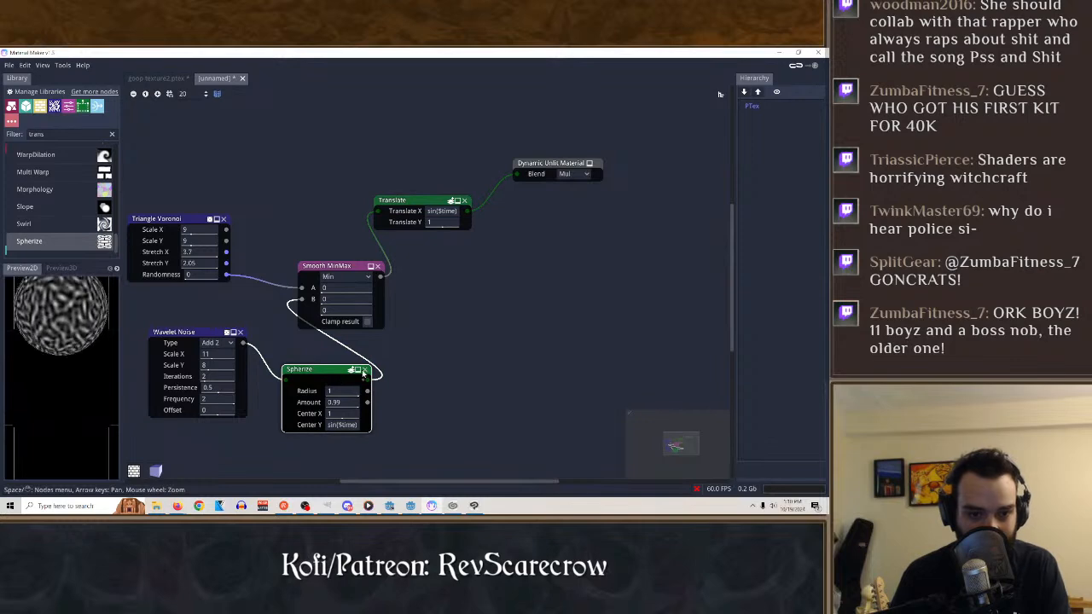
{"action": "left_click", "coordinate": [364, 370]}
{"action": "left_click_drag", "start_coordinate": [243, 343], "coordinate": [289, 311]}
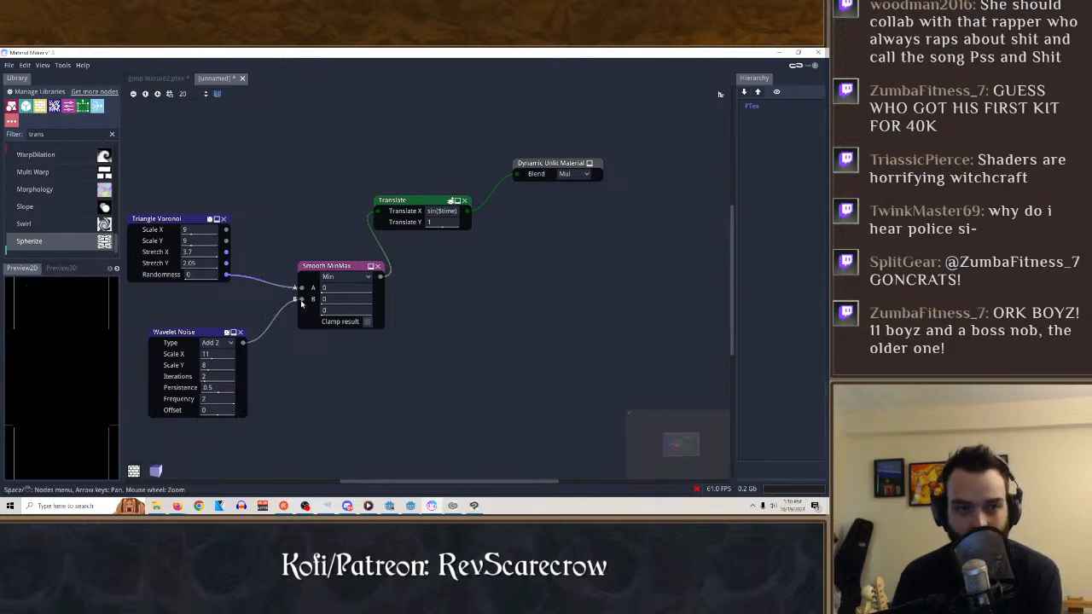
In the goop texture2.ptex graph, add a Spherize node and wire it between Warp2 and the B input of Vec3 Math.
{"action": "left_click", "coordinate": [162, 78]}
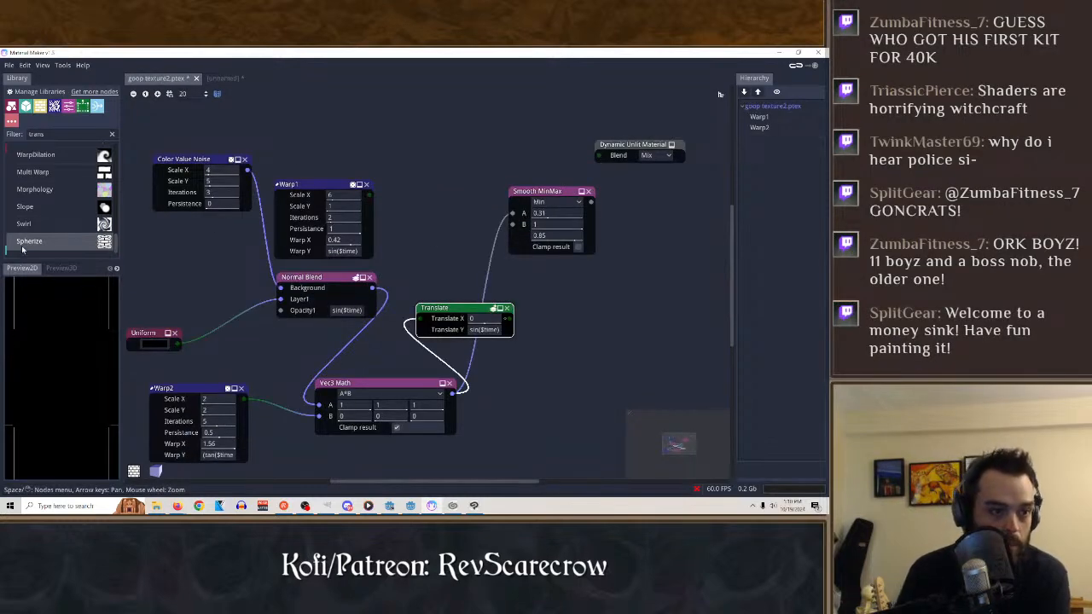
{"action": "left_click_drag", "start_coordinate": [23, 249], "coordinate": [159, 269]}
{"action": "left_click_drag", "start_coordinate": [586, 319], "coordinate": [583, 316]}
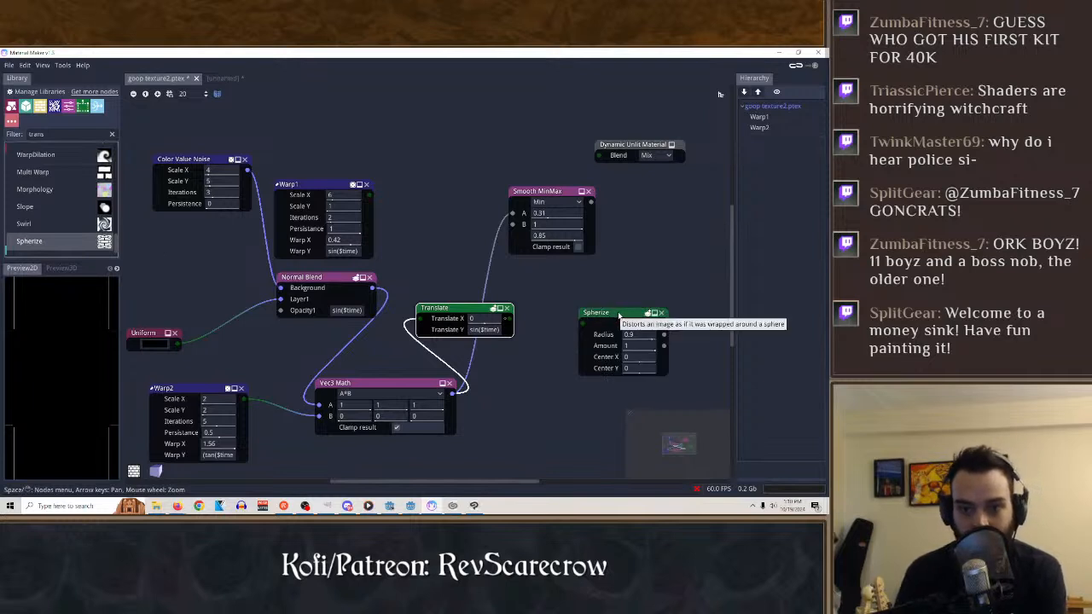
{"action": "left_click", "coordinate": [181, 391]}
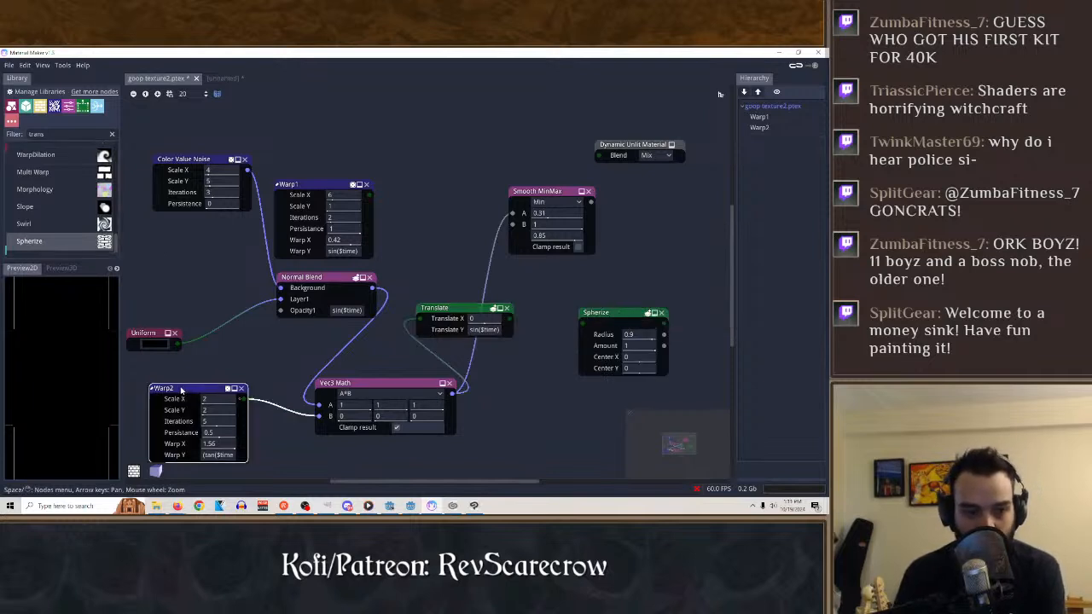
{"action": "left_click_drag", "start_coordinate": [248, 400], "coordinate": [210, 343]}
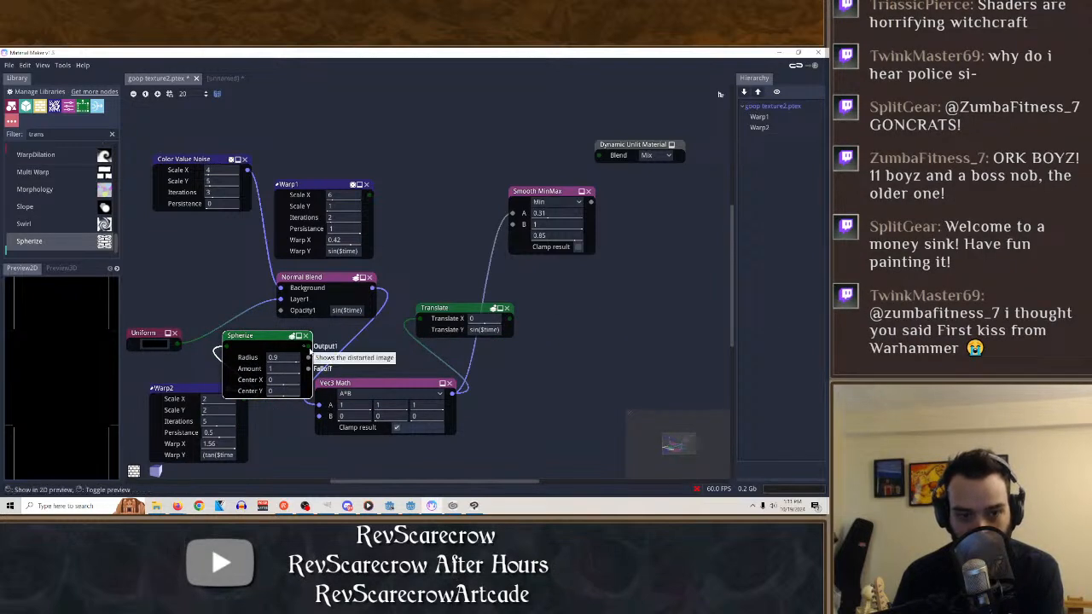
{"action": "key", "text": "space"}
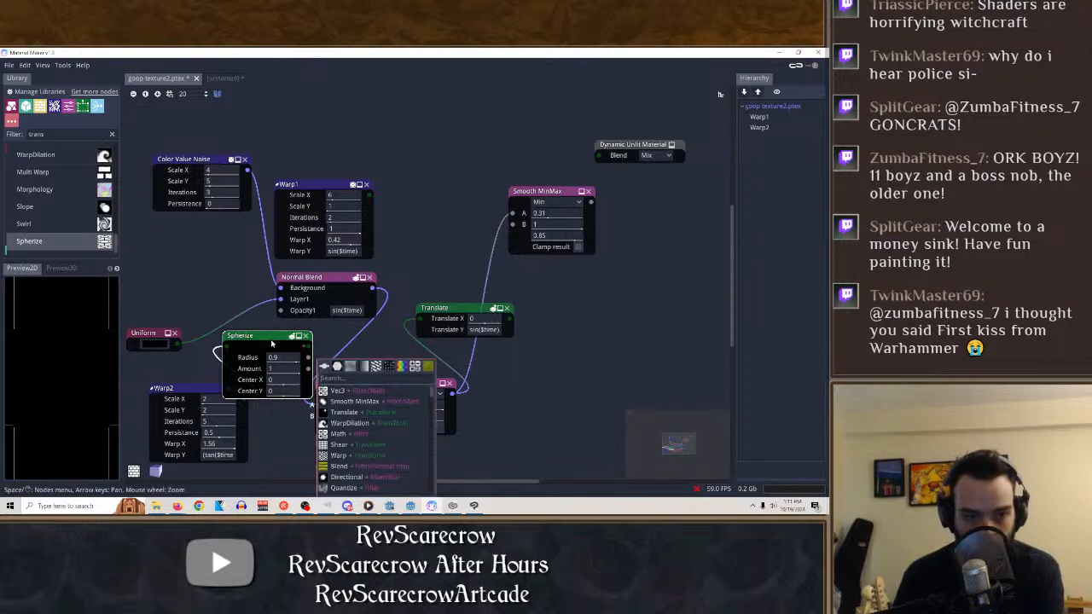
{"action": "left_click_drag", "start_coordinate": [197, 392], "coordinate": [171, 371]}
{"action": "left_click_drag", "start_coordinate": [265, 338], "coordinate": [260, 410]}
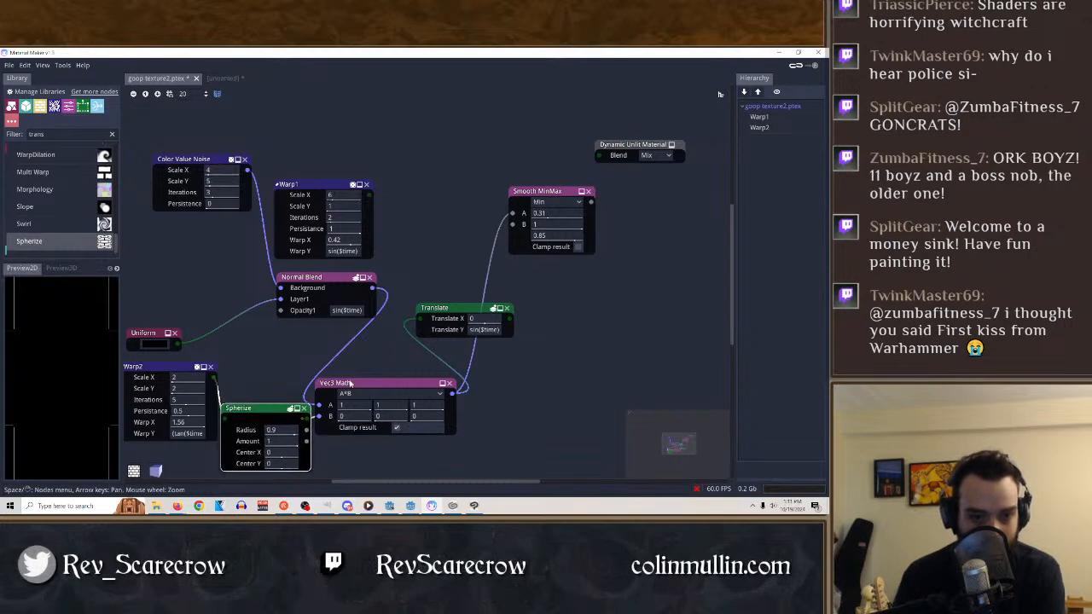
Move the Vec3 Math node away from the Spherize node and display the 3D preview.
{"action": "left_click_drag", "start_coordinate": [349, 383], "coordinate": [398, 388]}
{"action": "left_click", "coordinate": [443, 308]}
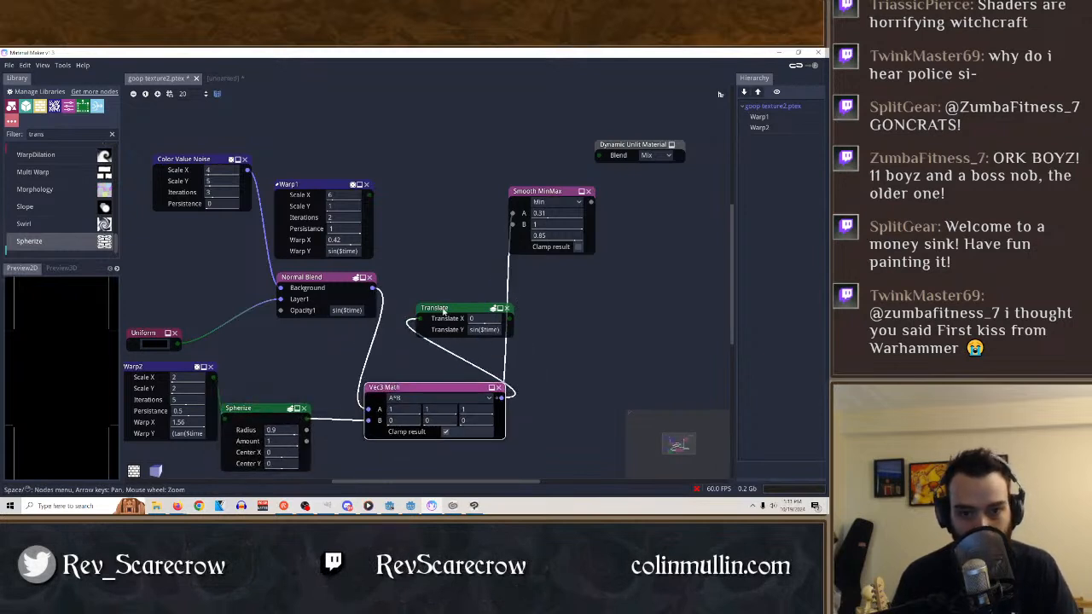
{"action": "left_click", "coordinate": [531, 193]}
{"action": "left_click", "coordinate": [60, 270]}
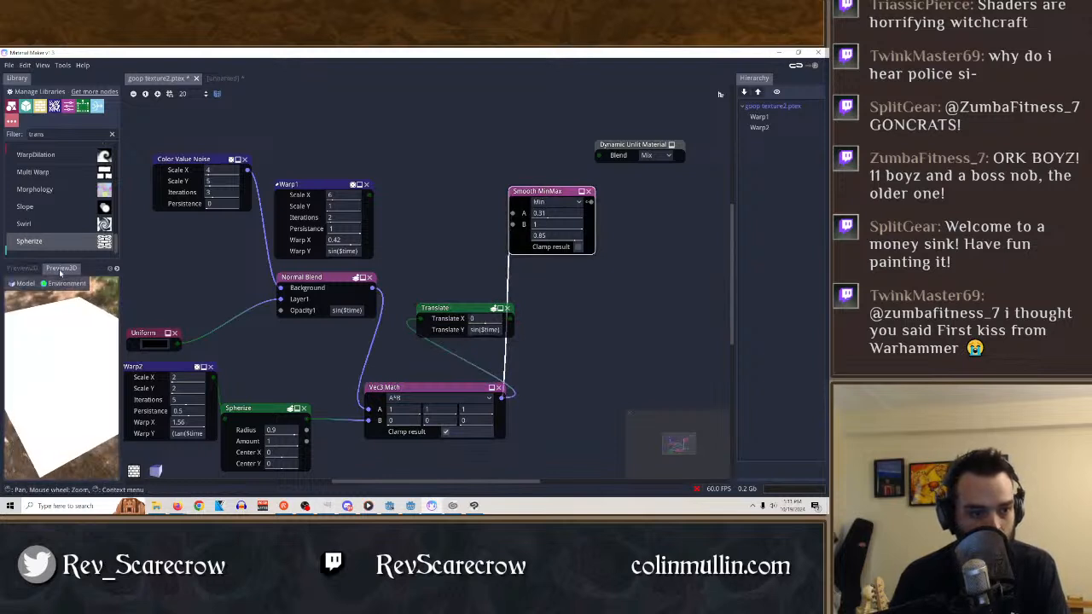
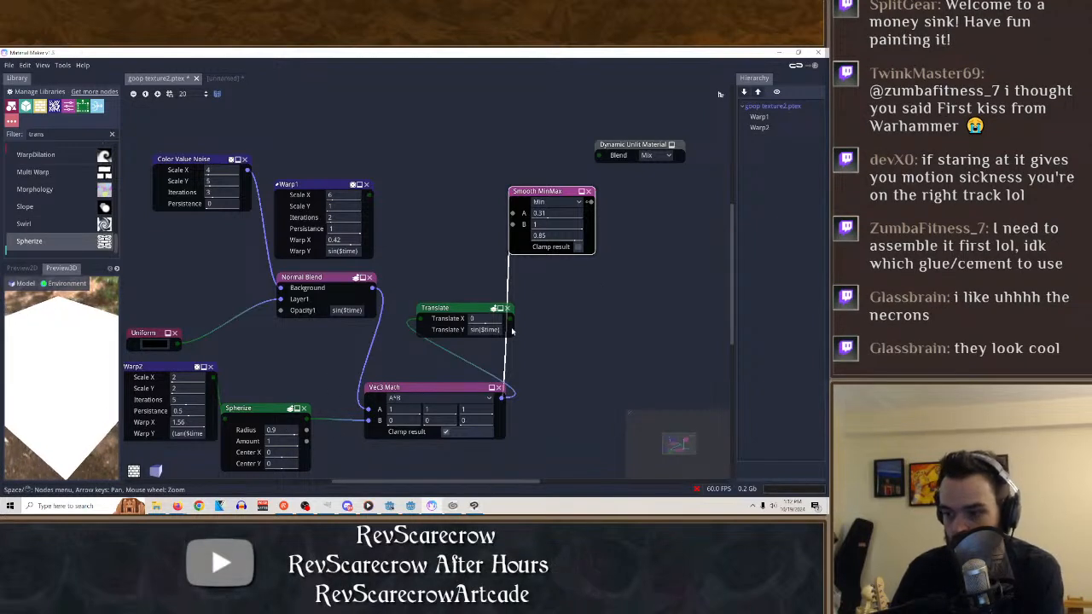
Move the Spherize node beside Vec3 Math and load goop texture.ptex.
{"action": "left_click", "coordinate": [429, 387]}
{"action": "left_click_drag", "start_coordinate": [229, 411], "coordinate": [279, 397]}
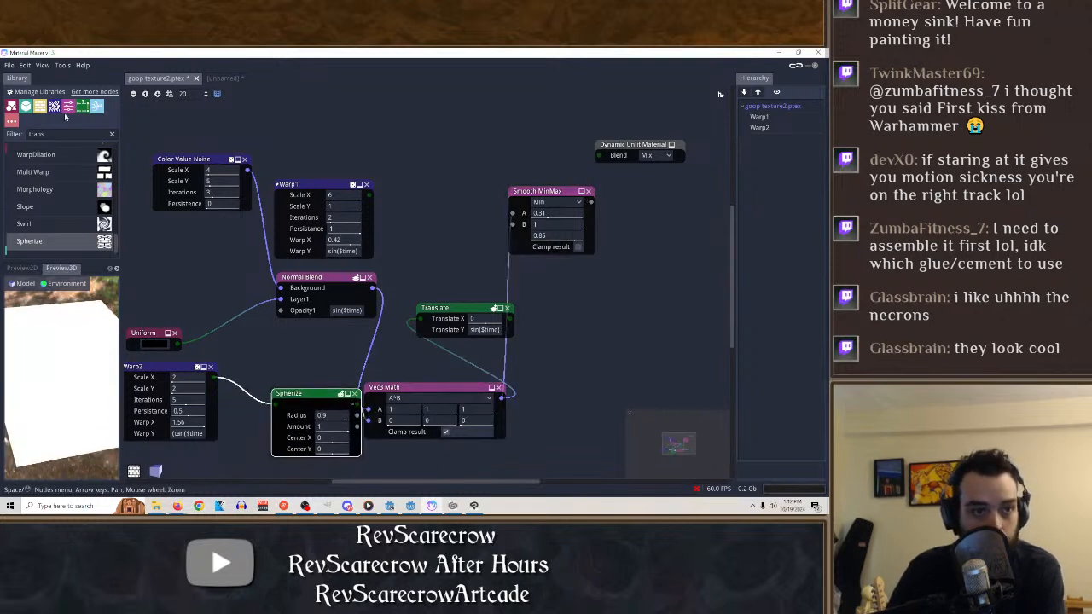
{"action": "left_click", "coordinate": [7, 65]}
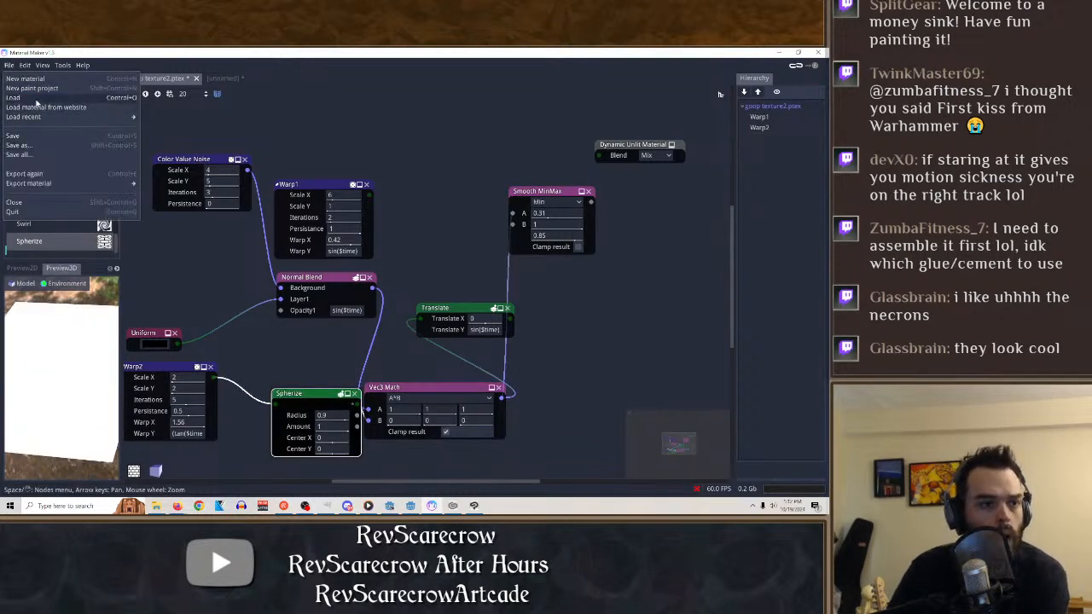
{"action": "left_click", "coordinate": [34, 88]}
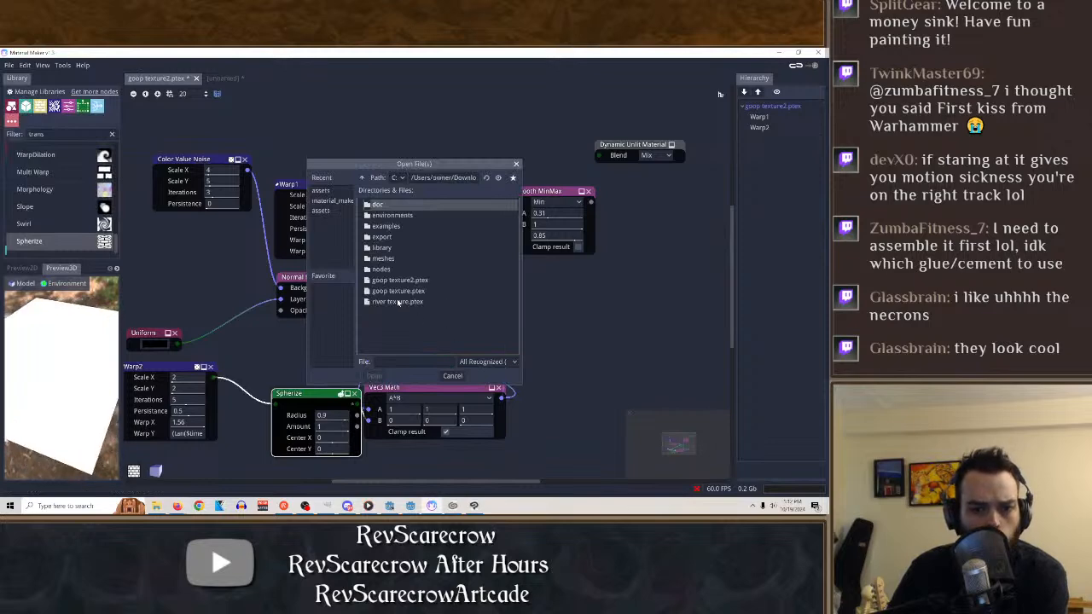
{"action": "double_click", "coordinate": [397, 291]}
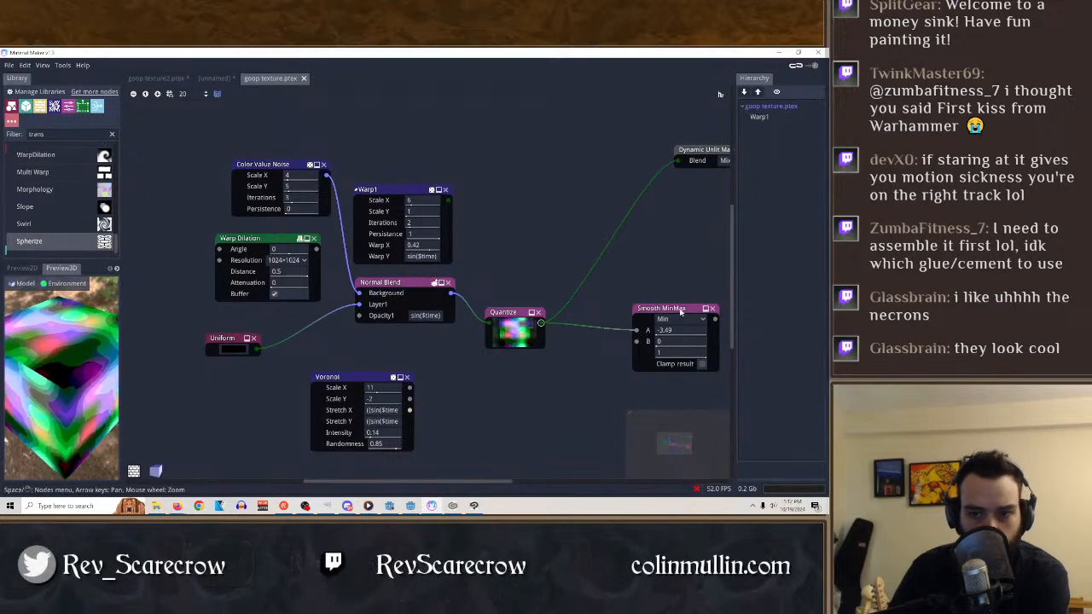
Add a Spherize node feeding the B input of Smooth MinMax, and set its Center Y to sin($time).
{"action": "left_click_drag", "start_coordinate": [661, 308], "coordinate": [638, 290]}
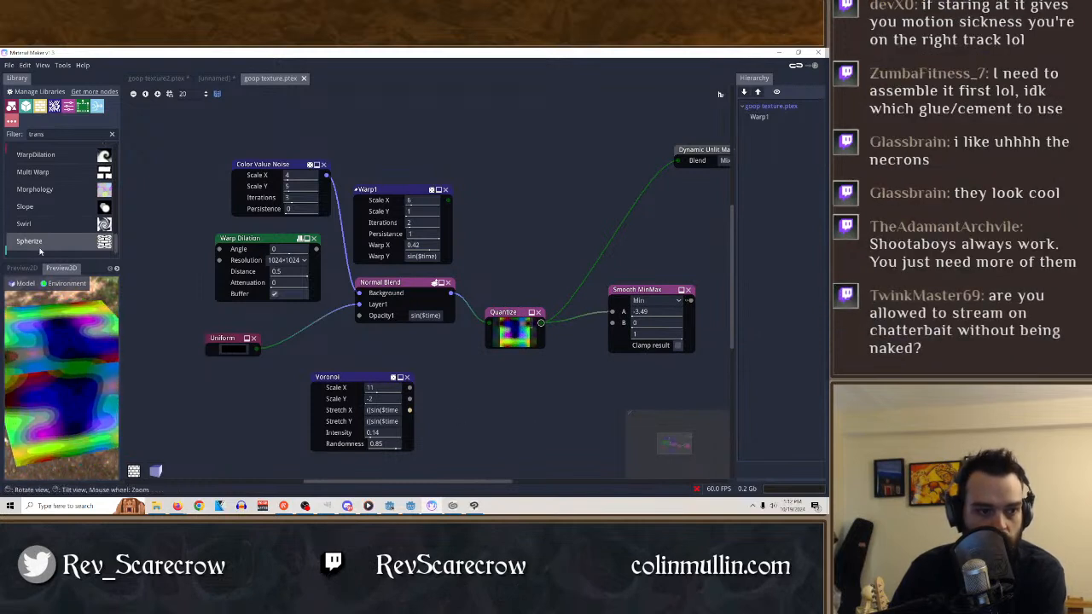
{"action": "left_click_drag", "start_coordinate": [37, 243], "coordinate": [613, 322]}
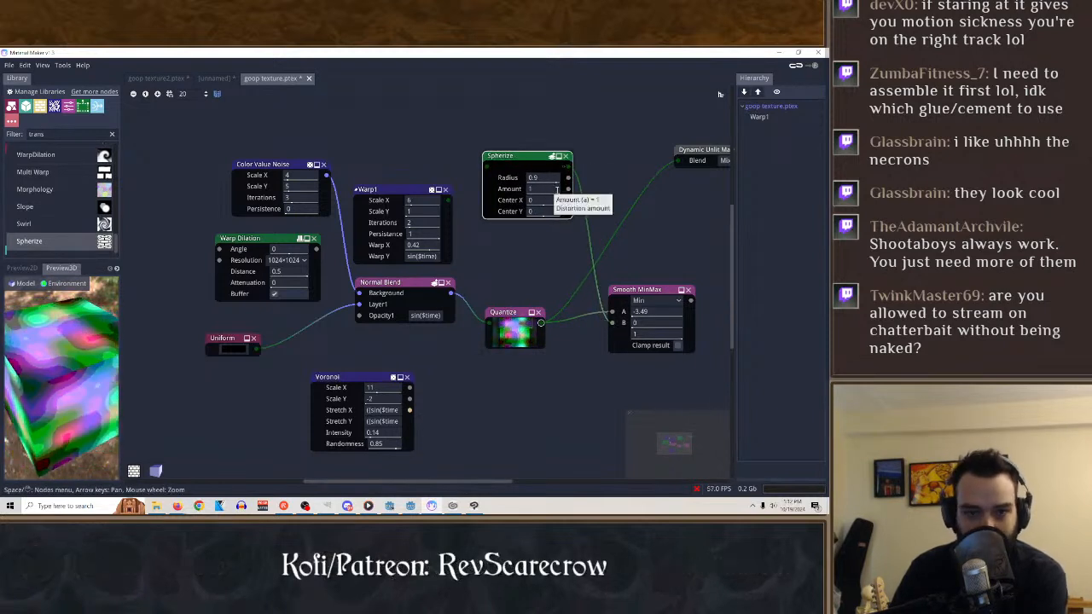
{"action": "left_click", "coordinate": [661, 290]}
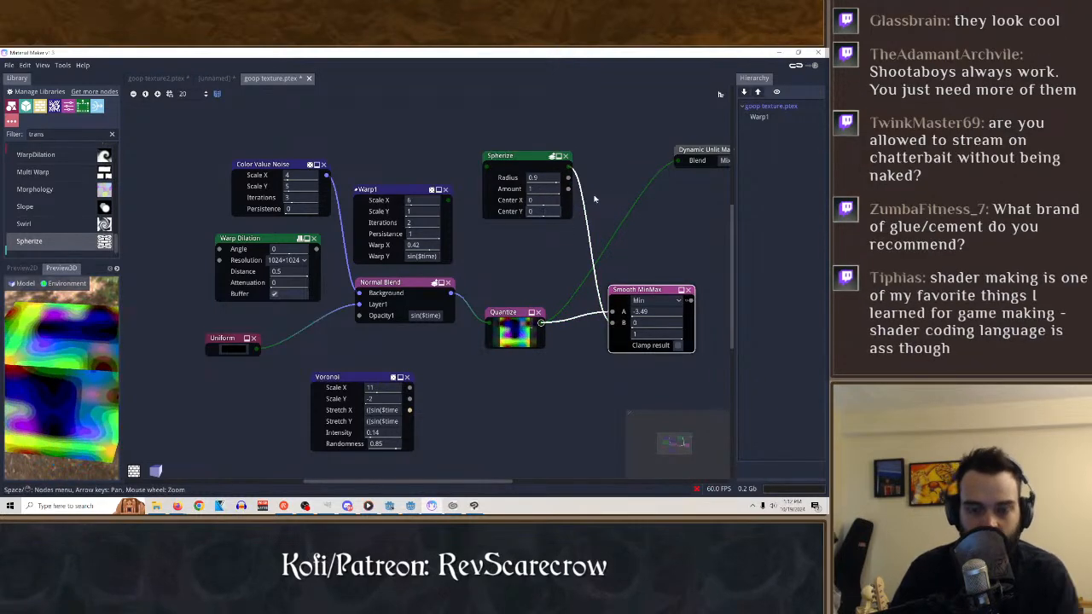
{"action": "type", "text": "sin($time"}
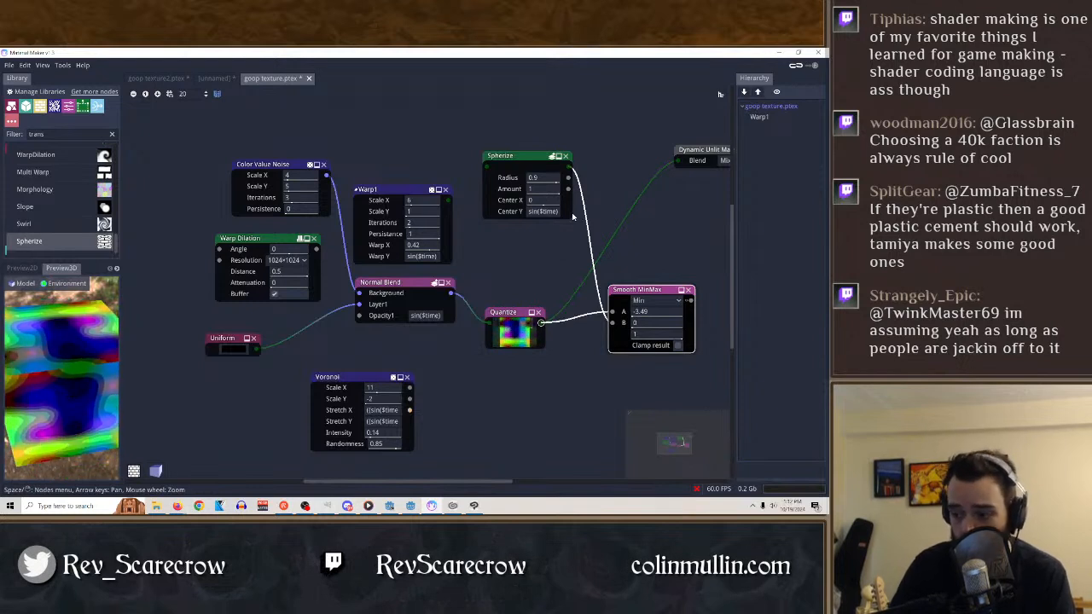
{"action": "left_click", "coordinate": [523, 157]}
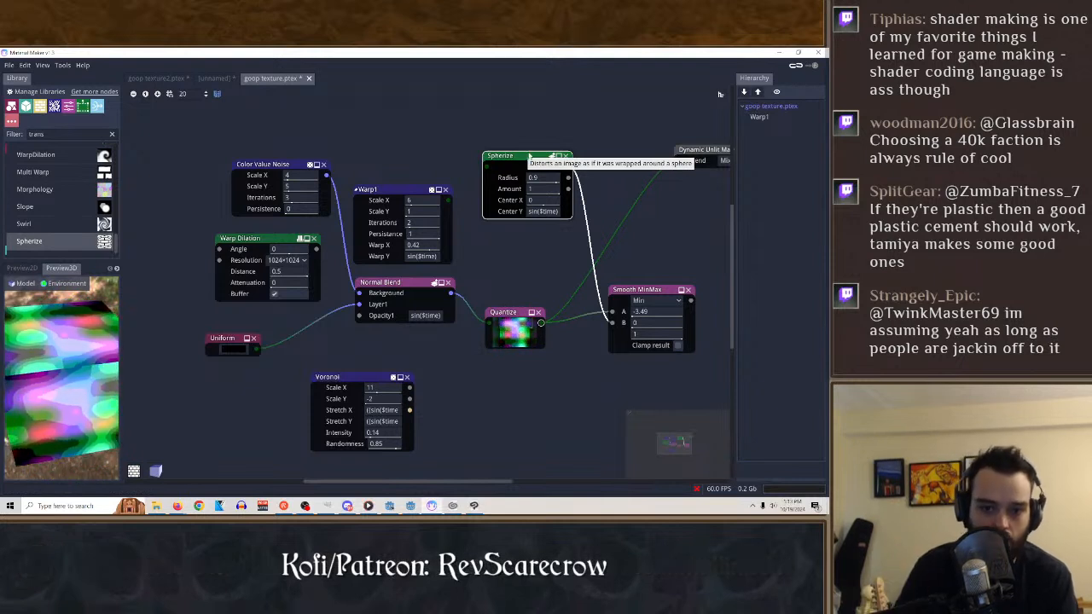
Disconnect the Dynamic Unlit Material's Blend input and rearrange the material, Smooth MinMax and Spherize nodes, placing Spherize below Quantize.
{"action": "right_click", "coordinate": [570, 303]}
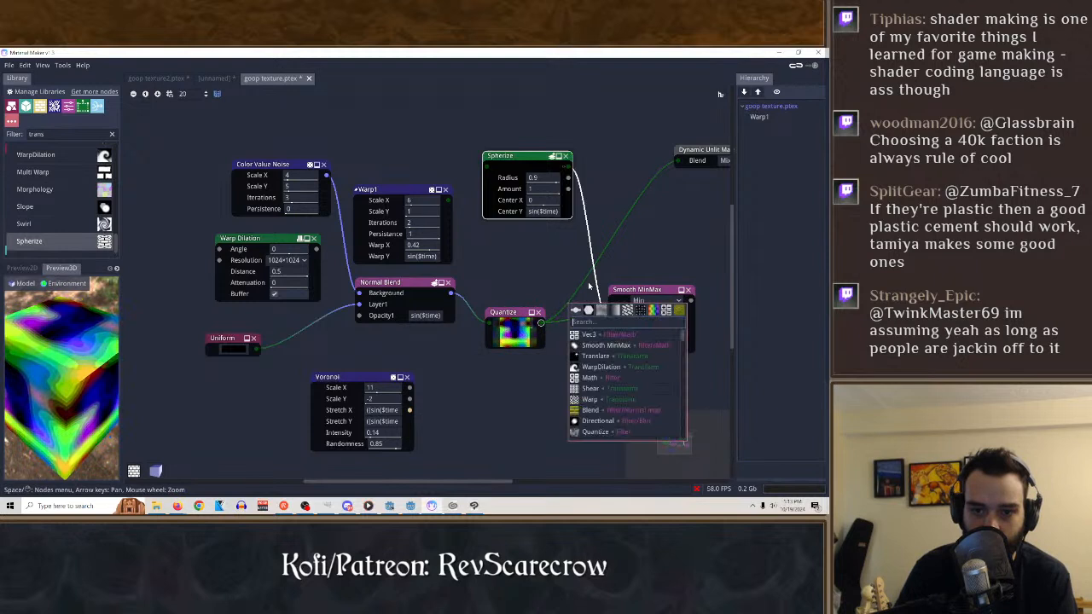
{"action": "left_click", "coordinate": [676, 163]}
{"action": "left_click_drag", "start_coordinate": [697, 147], "coordinate": [650, 167]}
{"action": "left_click_drag", "start_coordinate": [646, 295], "coordinate": [627, 263]}
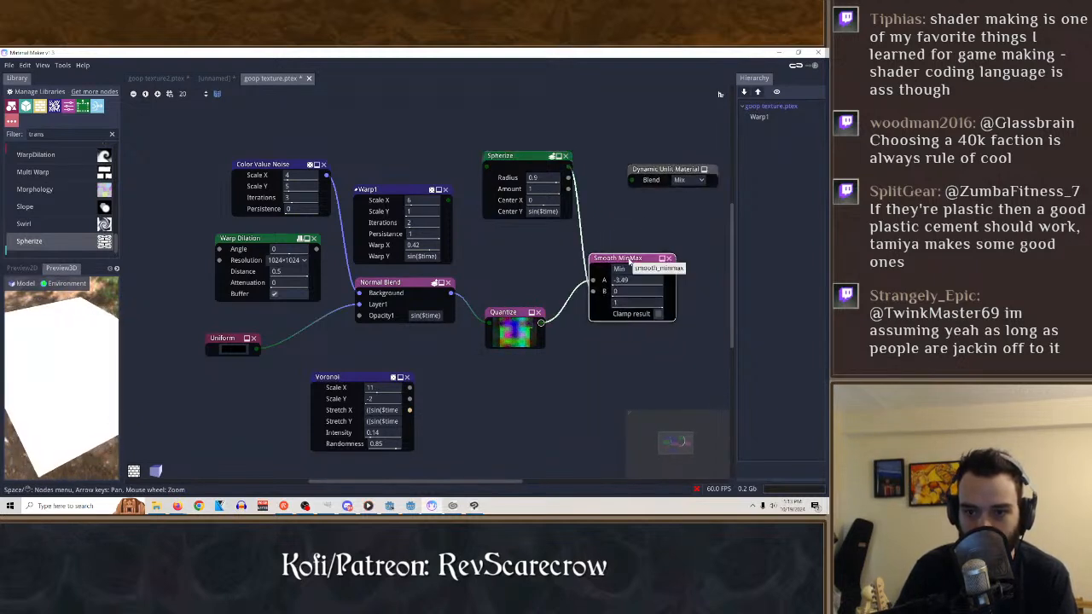
{"action": "left_click_drag", "start_coordinate": [516, 157], "coordinate": [506, 369]}
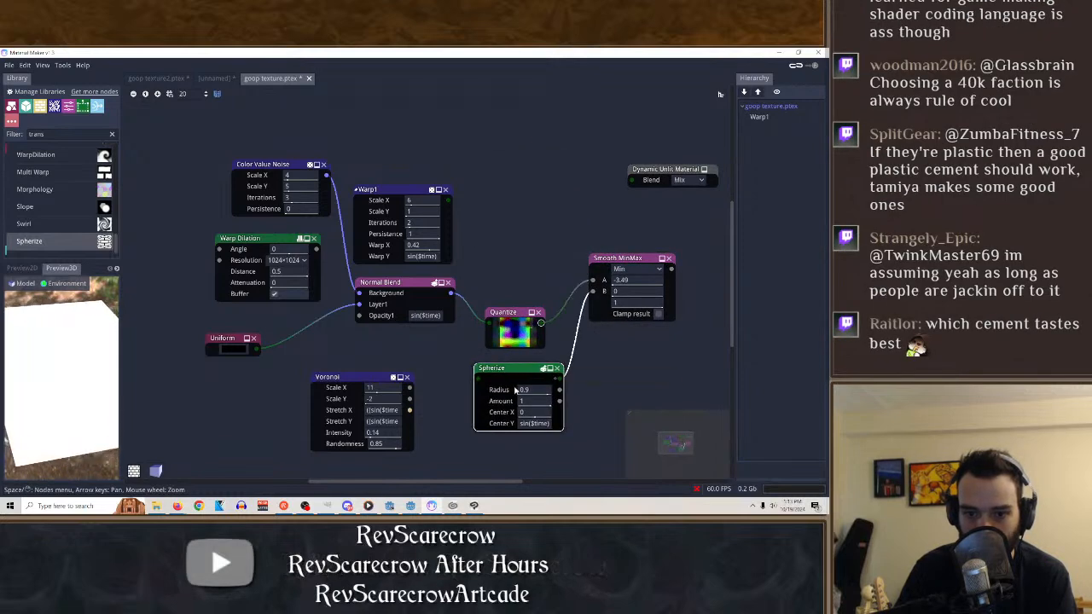
Connect the Voronoi node's first output to the Spherize input and display the Spherize result in the 2D preview.
{"action": "scroll", "coordinate": [47, 213], "scroll_direction": "down", "scroll_amount": 5}
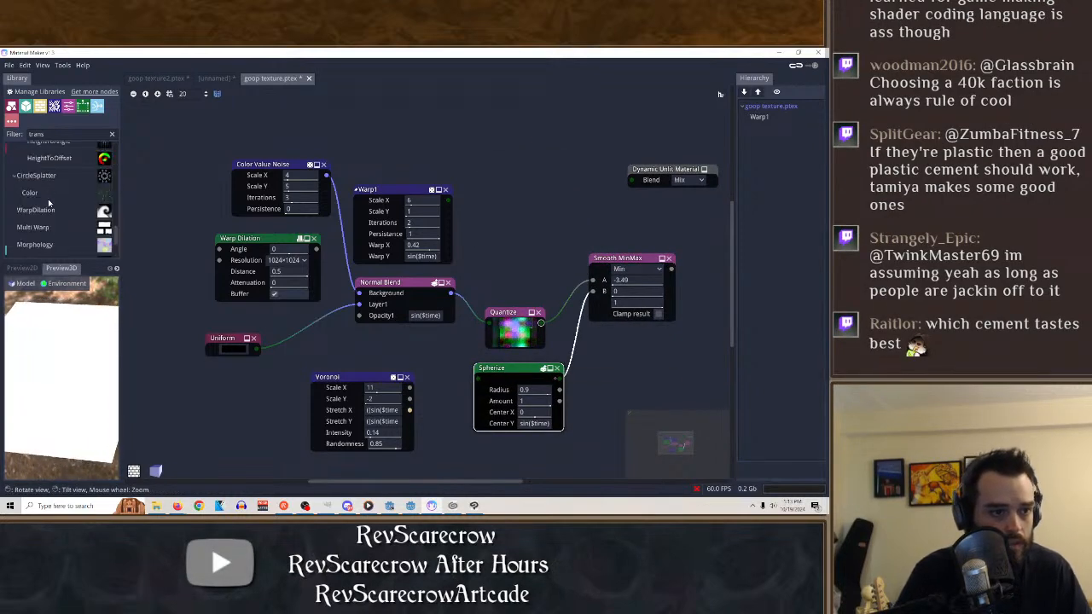
{"action": "scroll", "coordinate": [49, 201], "scroll_direction": "up", "scroll_amount": 6}
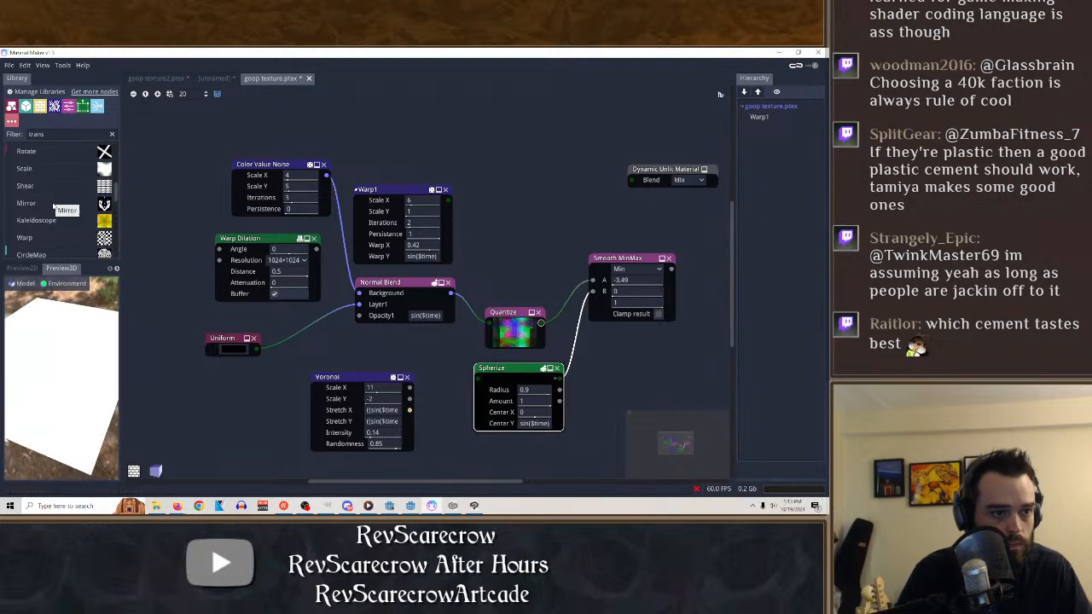
{"action": "scroll", "coordinate": [51, 202], "scroll_direction": "up", "scroll_amount": 5}
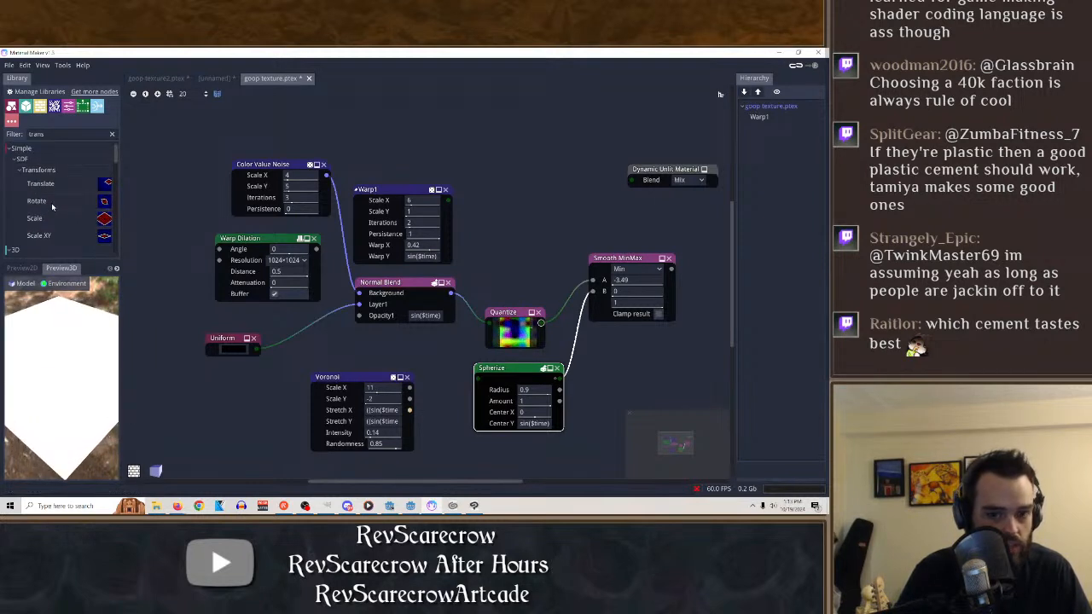
{"action": "left_click_drag", "start_coordinate": [408, 397], "coordinate": [478, 377]}
{"action": "left_click", "coordinate": [507, 368]}
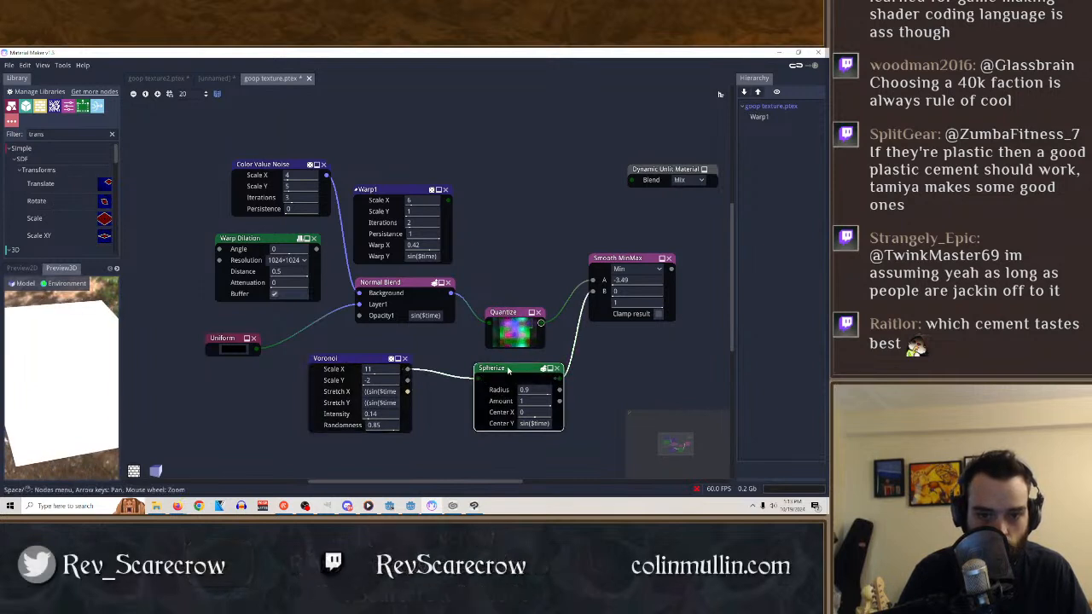
{"action": "left_click", "coordinate": [31, 268]}
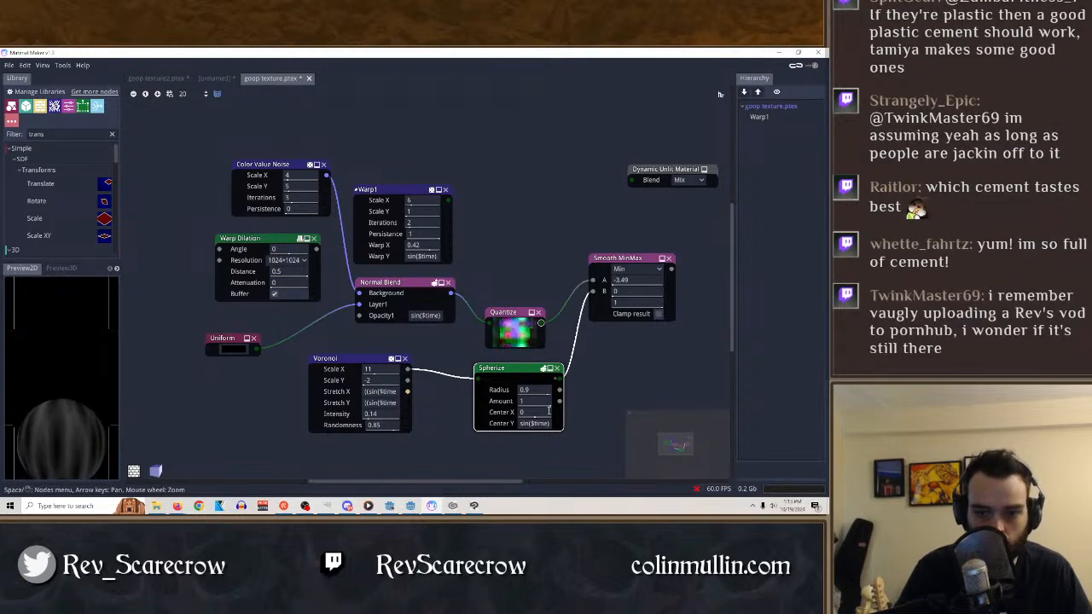
Set the Spherize node's Amount to 3.28 and Center X to 0.19.
{"action": "mouse_move", "coordinate": [553, 417]}
{"action": "left_mouse_down"}
{"action": "mouse_move", "coordinate": [586, 413]}
{"action": "mouse_move", "coordinate": [574, 414]}
{"action": "left_mouse_up"}
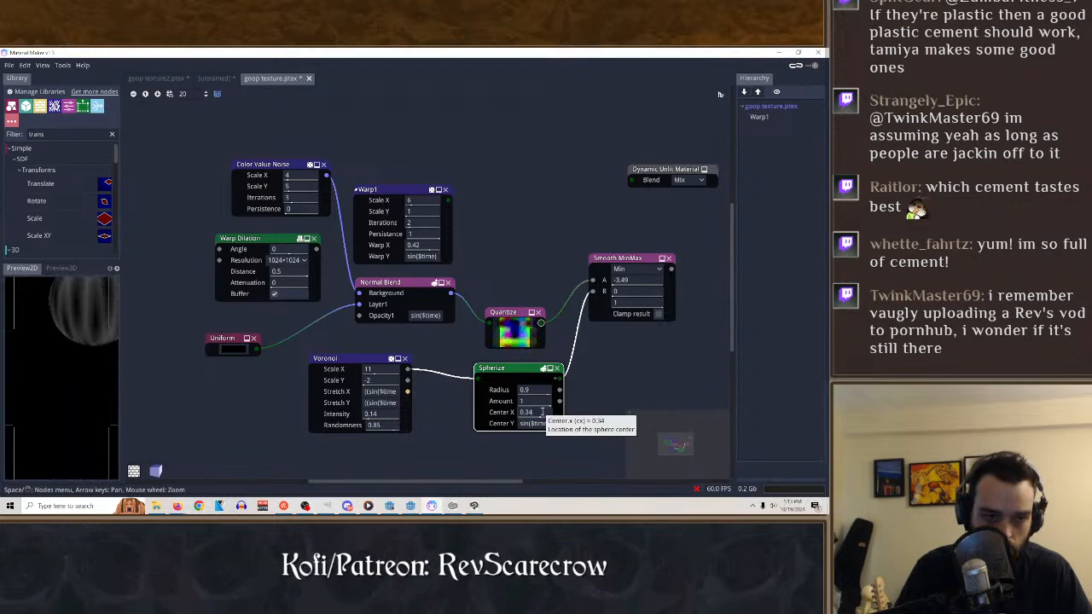
{"action": "mouse_move", "coordinate": [542, 412]}
{"action": "left_mouse_down"}
{"action": "mouse_move", "coordinate": [481, 416]}
{"action": "mouse_move", "coordinate": [554, 417]}
{"action": "mouse_move", "coordinate": [499, 417]}
{"action": "mouse_move", "coordinate": [522, 417]}
{"action": "left_mouse_up"}
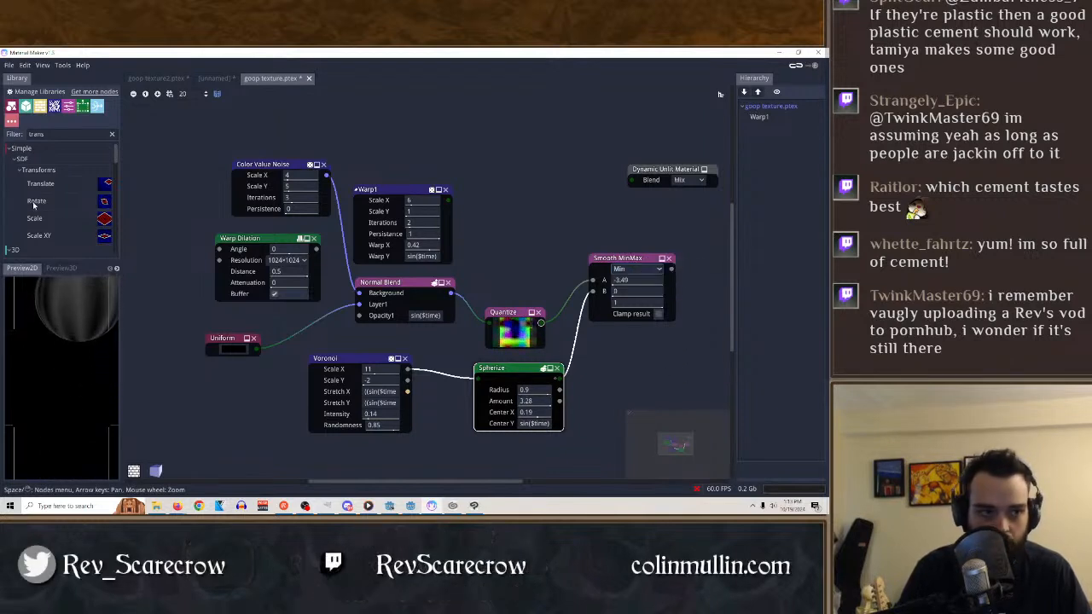
Filter the node library for math, add a Vec3 Math node to the graph, and delete the Smooth MinMax node.
{"action": "key", "text": "BackSpace"}
{"action": "key", "text": "BackSpace"}
{"action": "key", "text": "BackSpace"}
{"action": "key", "text": "BackSpace"}
{"action": "key", "text": "BackSpace"}
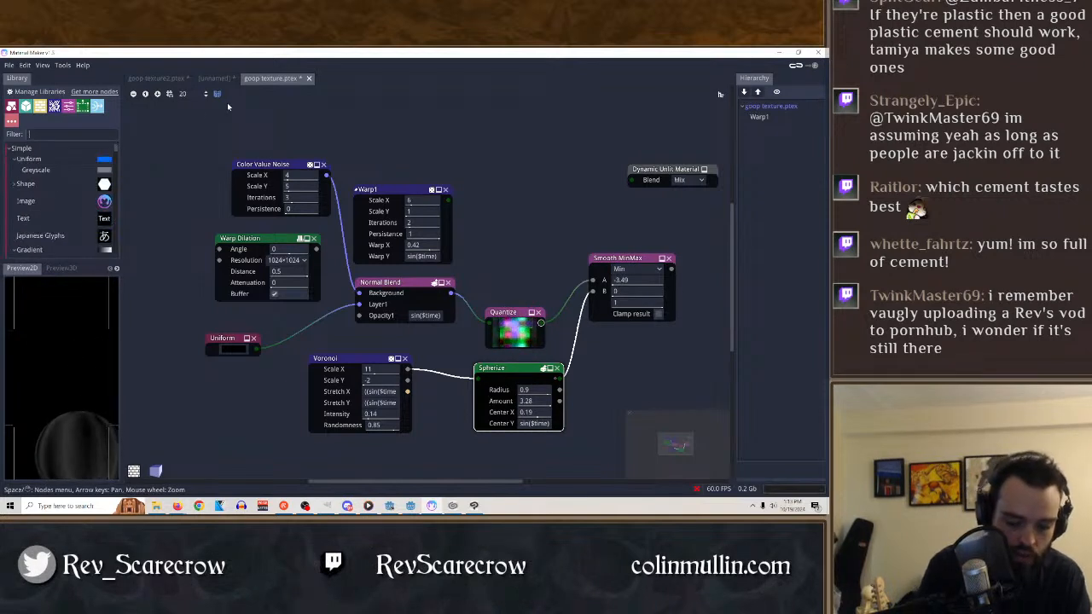
{"action": "type", "text": "math"}
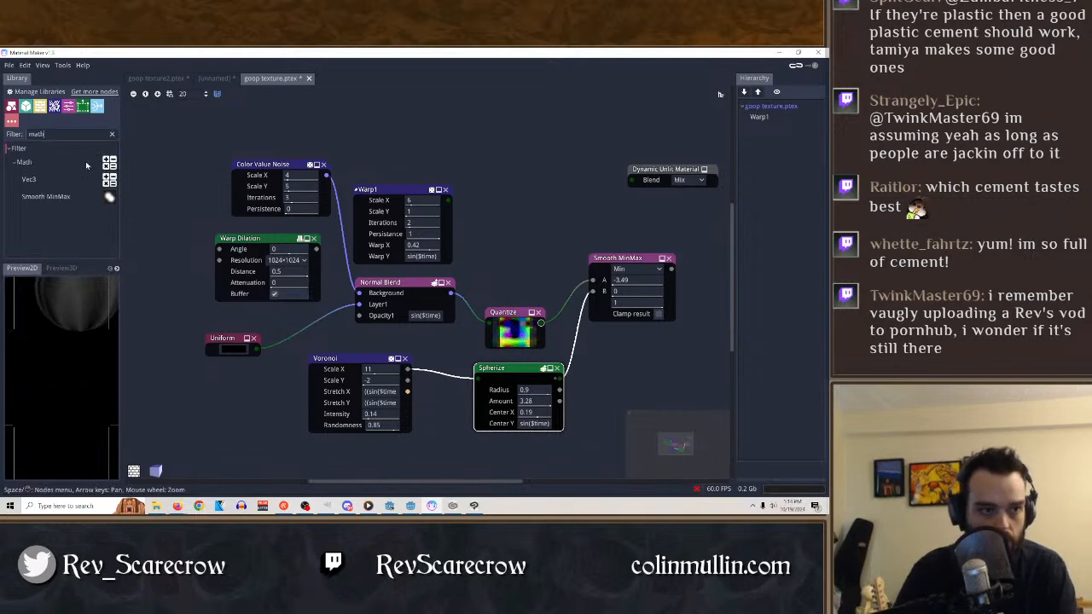
{"action": "left_click_drag", "start_coordinate": [29, 179], "coordinate": [550, 173]}
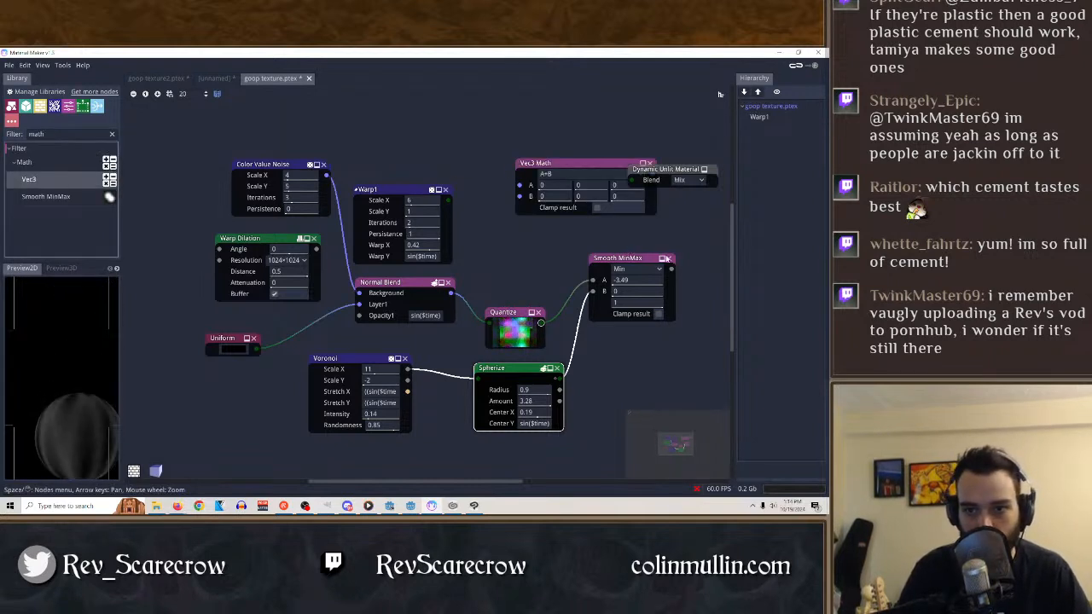
{"action": "left_click", "coordinate": [669, 259]}
Wire the Spherize output to input A of Vec3 Math and the Quantize output to input B.
{"action": "left_click_drag", "start_coordinate": [541, 324], "coordinate": [530, 197]}
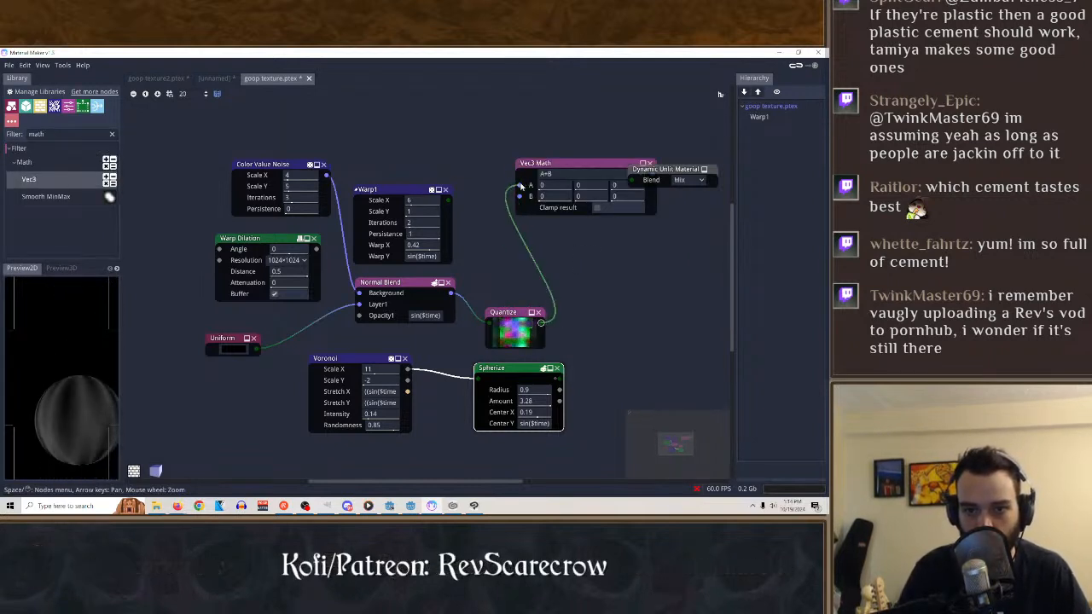
{"action": "left_click_drag", "start_coordinate": [560, 380], "coordinate": [670, 291]}
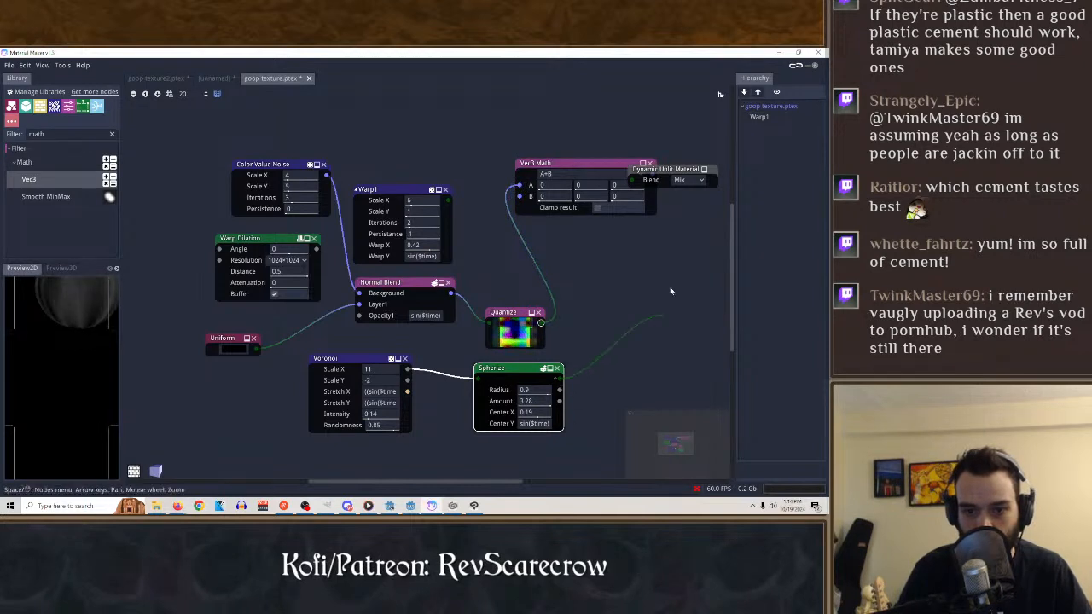
{"action": "left_click_drag", "start_coordinate": [523, 201], "coordinate": [520, 185]}
{"action": "left_click", "coordinate": [553, 164]}
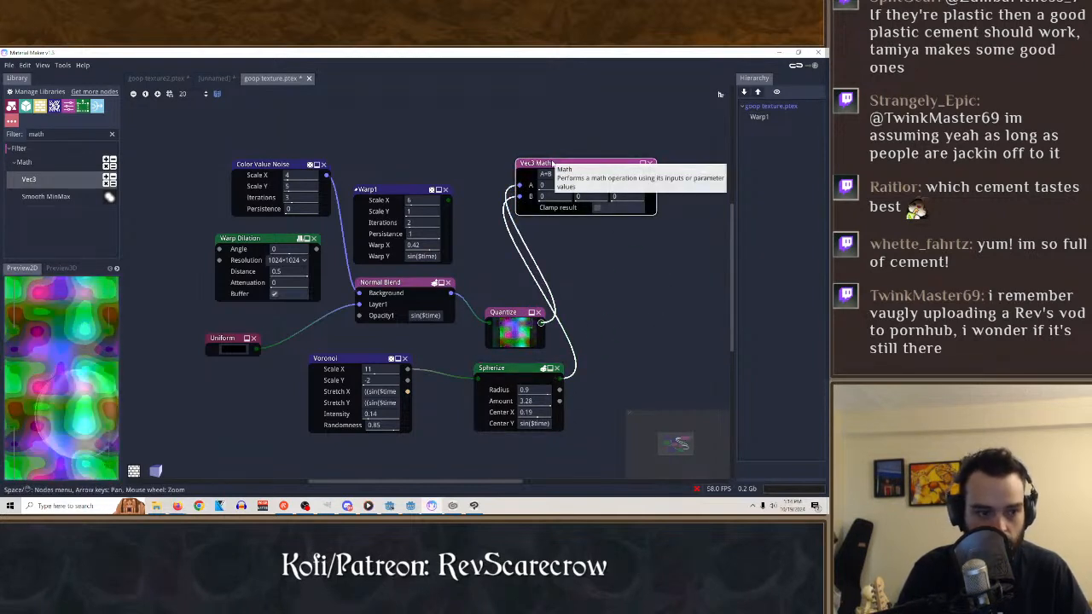
{"action": "left_click_drag", "start_coordinate": [520, 196], "coordinate": [518, 188]}
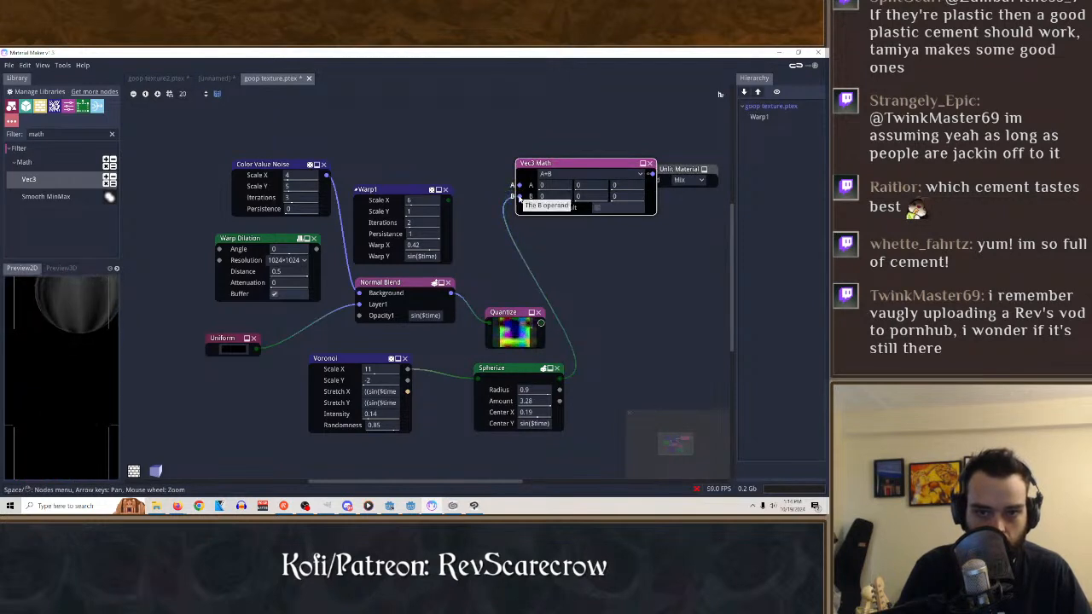
{"action": "left_click_drag", "start_coordinate": [541, 324], "coordinate": [520, 196]}
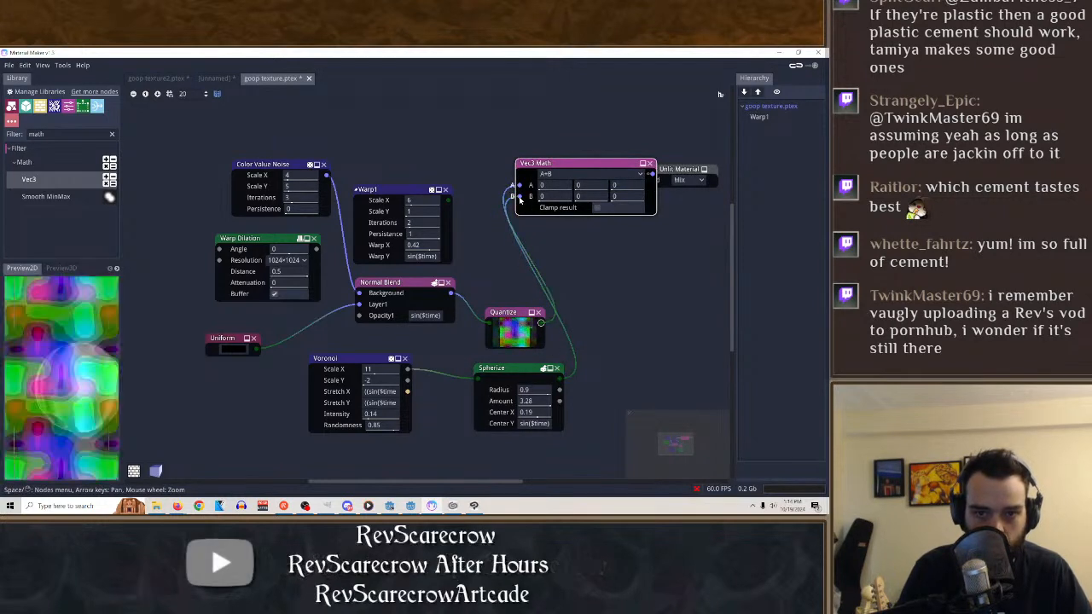
Try the A-B operation on the Vec3 Math node and switch it to A*B.
{"action": "left_click", "coordinate": [576, 173]}
{"action": "left_click", "coordinate": [554, 197]}
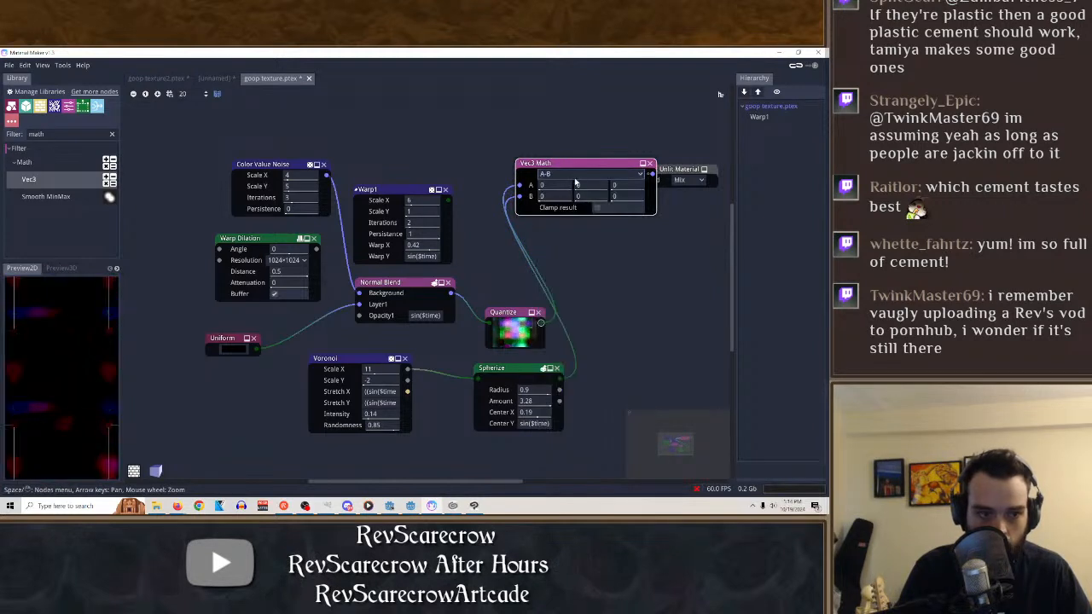
{"action": "left_click", "coordinate": [578, 175]}
{"action": "left_click", "coordinate": [563, 206]}
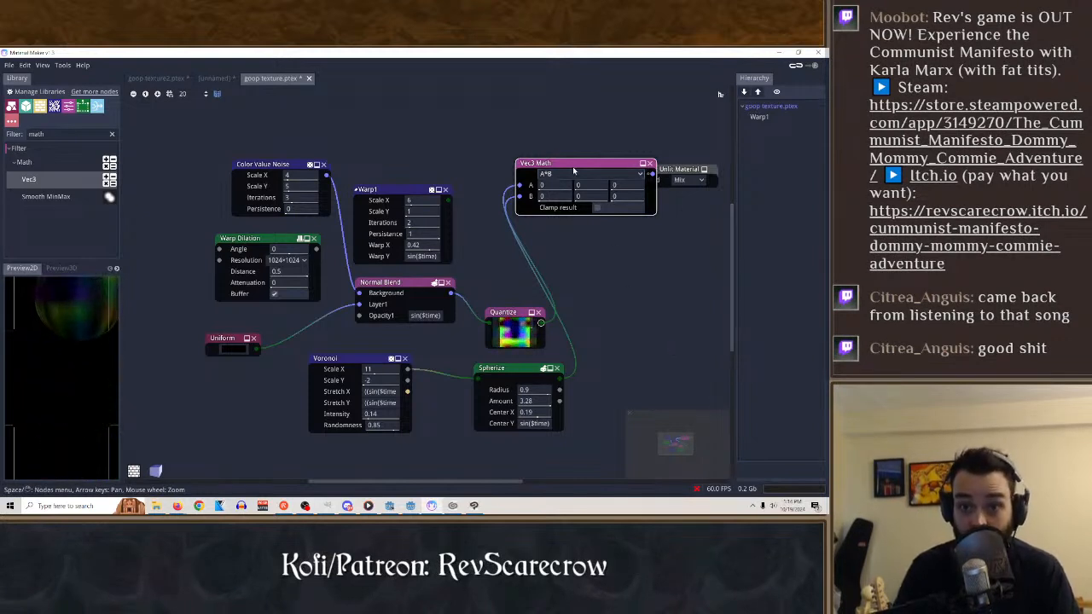
Move Vec3 Math clear of the Dynamic Unlit Material node and connect its output to the Blend input.
{"action": "left_click_drag", "start_coordinate": [574, 171], "coordinate": [537, 186]}
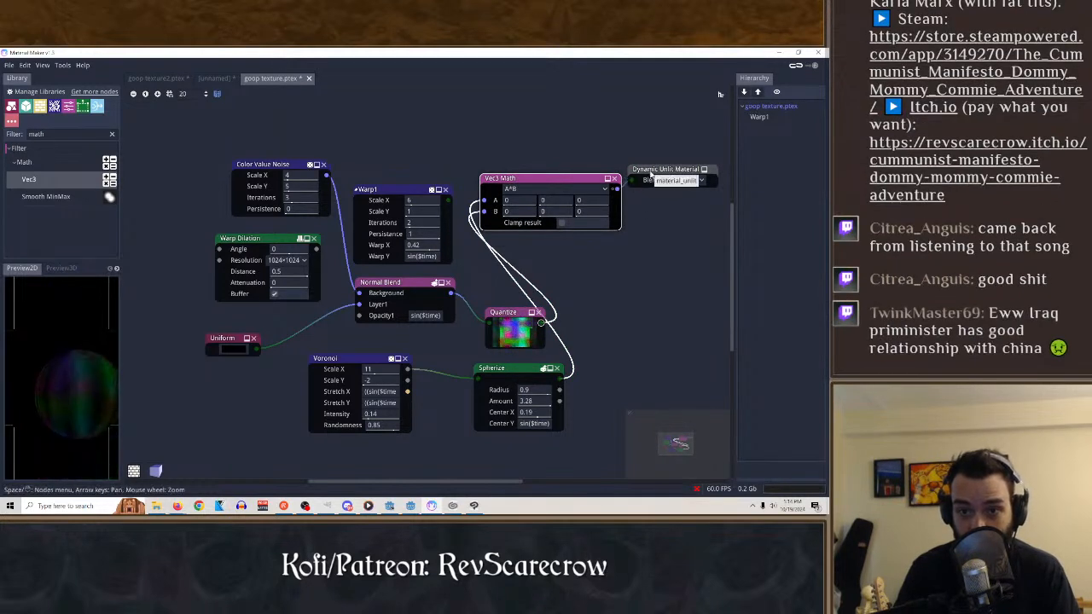
{"action": "left_click", "coordinate": [629, 179]}
{"action": "left_click", "coordinate": [597, 186]}
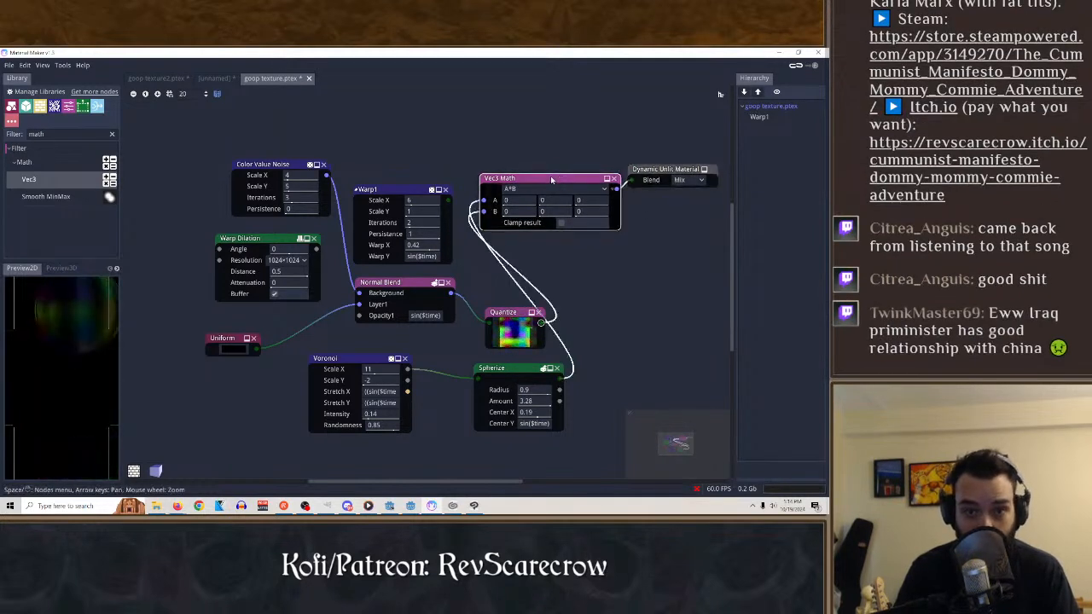
Check the material in the 3D preview, return to the 2D preview, and inspect the Spherize node's output.
{"action": "left_click", "coordinate": [63, 269]}
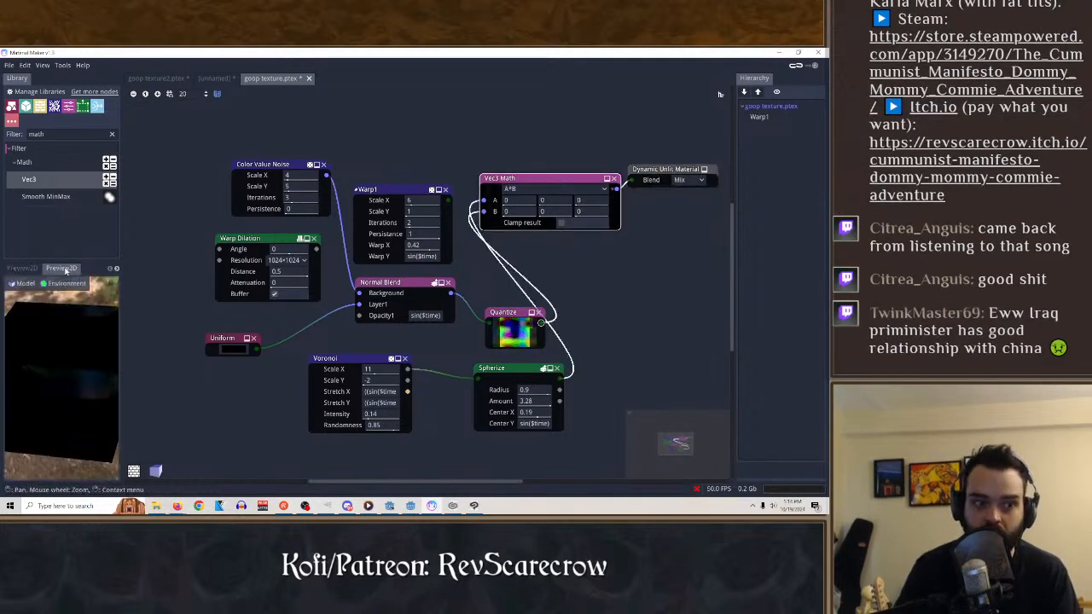
{"action": "left_click", "coordinate": [22, 284]}
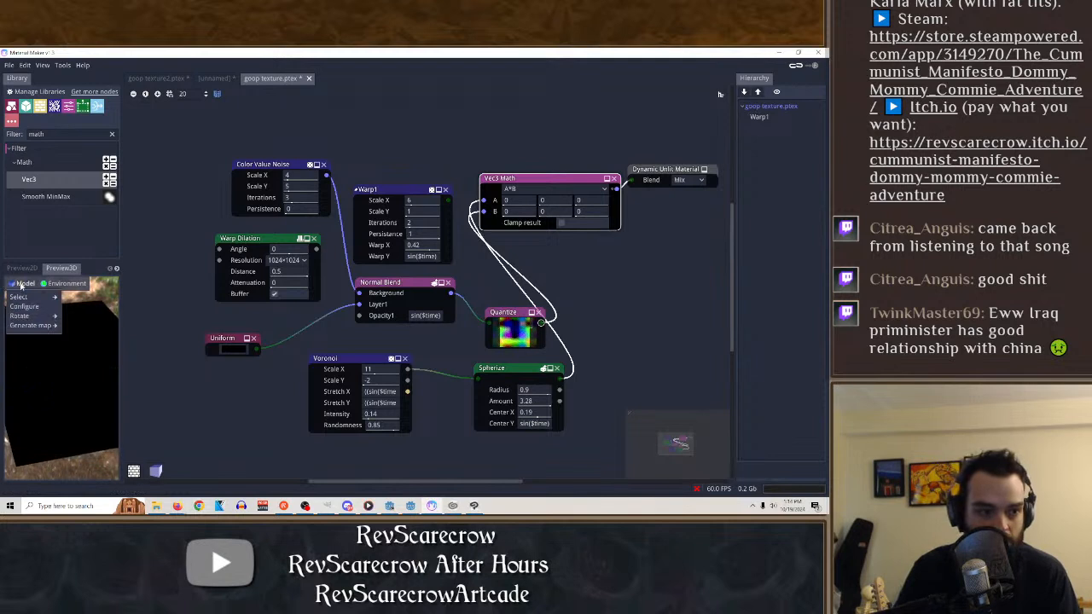
{"action": "left_click", "coordinate": [30, 268]}
{"action": "left_click", "coordinate": [22, 268]}
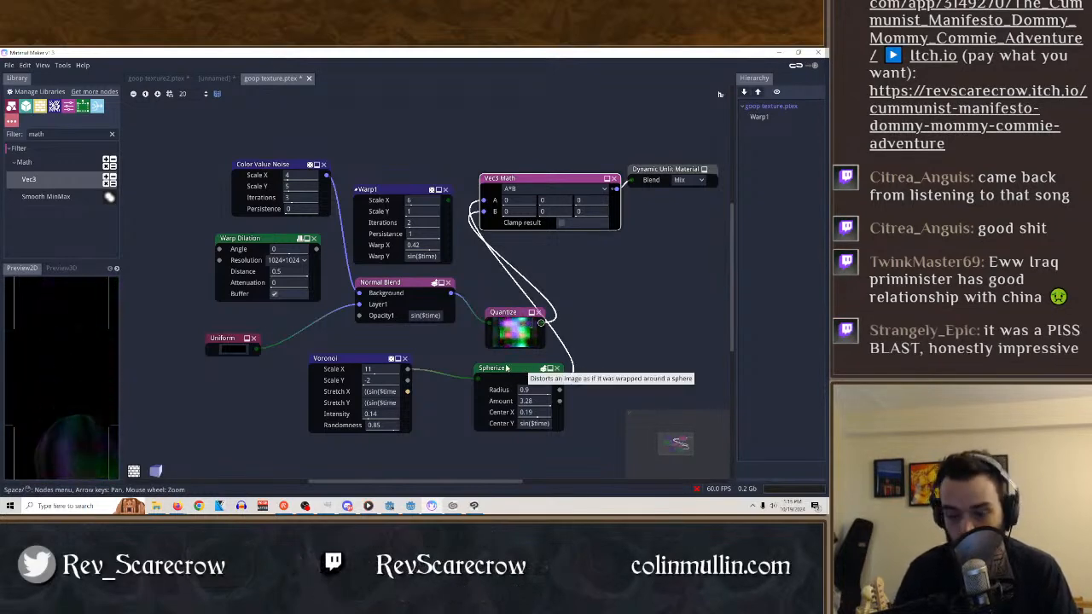
{"action": "left_click_drag", "start_coordinate": [506, 368], "coordinate": [470, 372]}
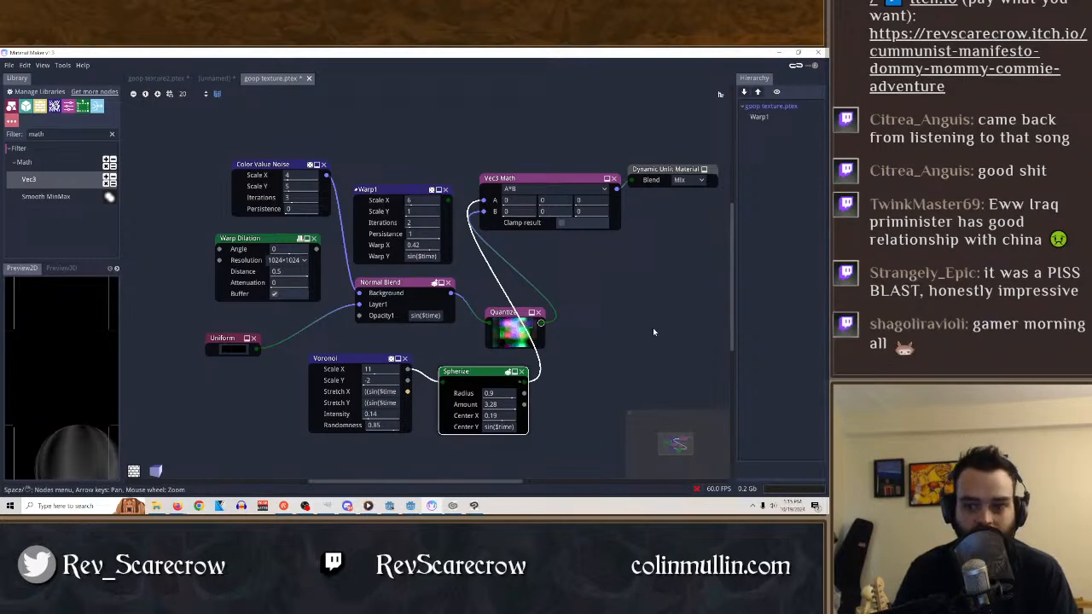
Duplicate the Spherize node and the Voronoi node that feeds it, placing the copies near the Vec3 Math node.
{"action": "left_click", "coordinate": [536, 191]}
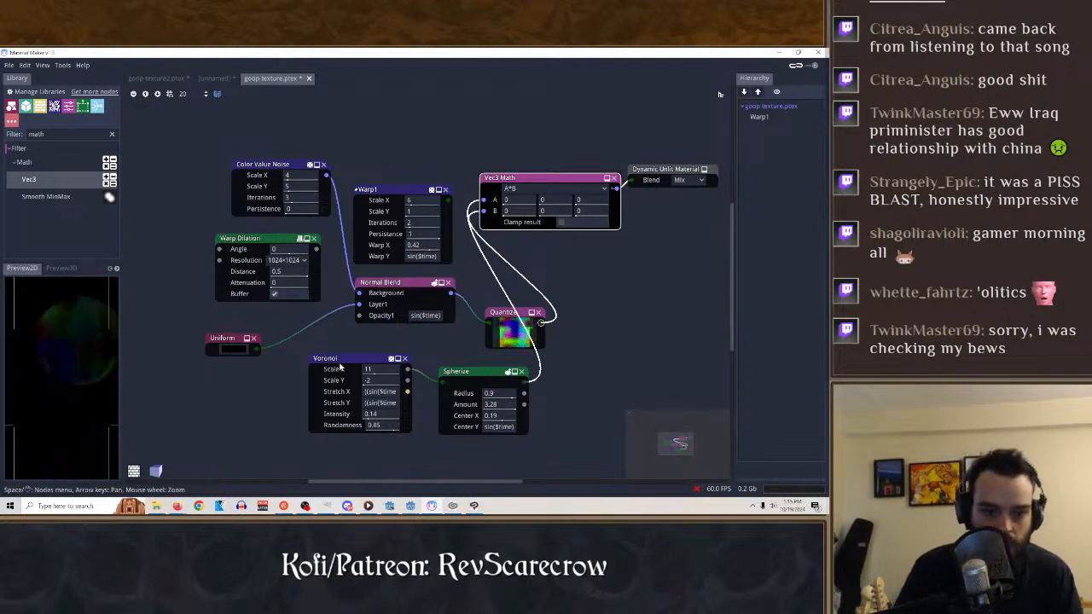
{"action": "left_click", "coordinate": [380, 358]}
{"action": "left_click", "coordinate": [499, 373]}
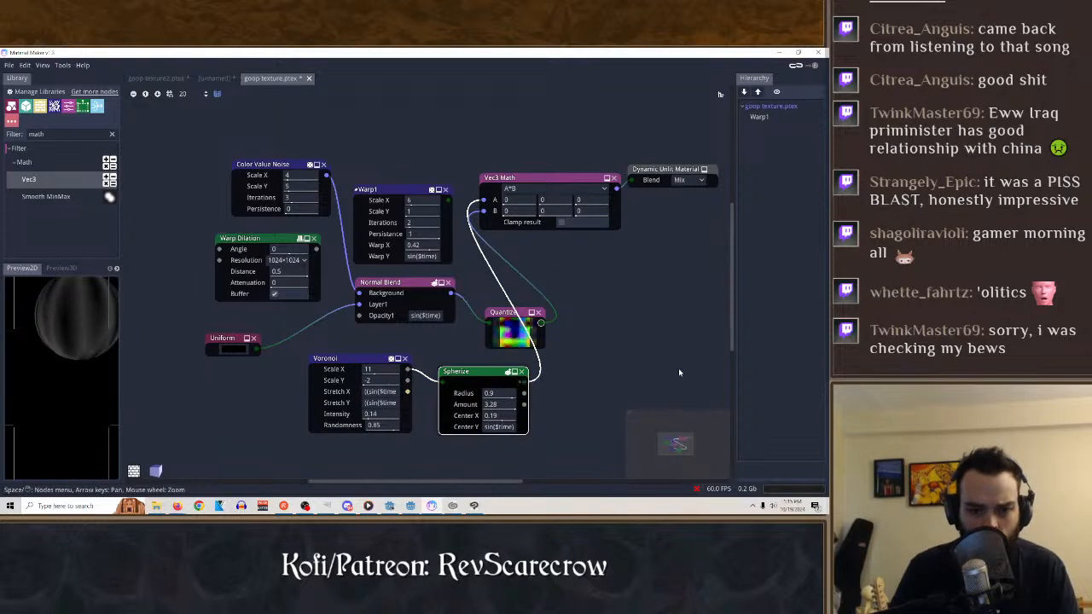
{"action": "key", "text": "ctrl+v"}
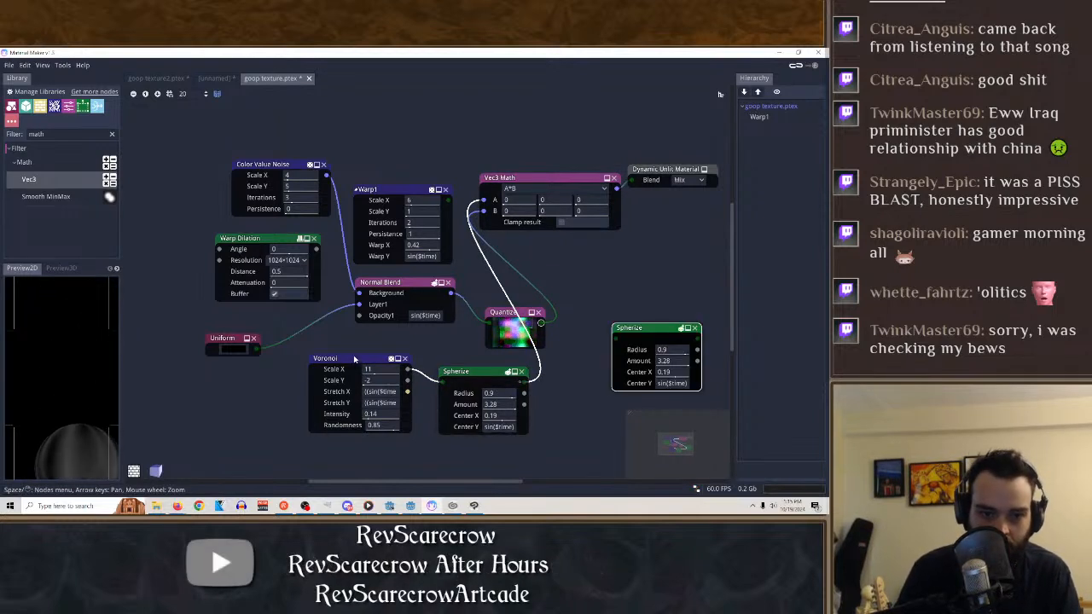
{"action": "left_click", "coordinate": [358, 363]}
{"action": "key", "text": "ctrl+v"}
Arrange the copied Voronoi node above the copied Spherize node and wire its first output to the copy's input.
{"action": "left_click_drag", "start_coordinate": [634, 242], "coordinate": [602, 248]}
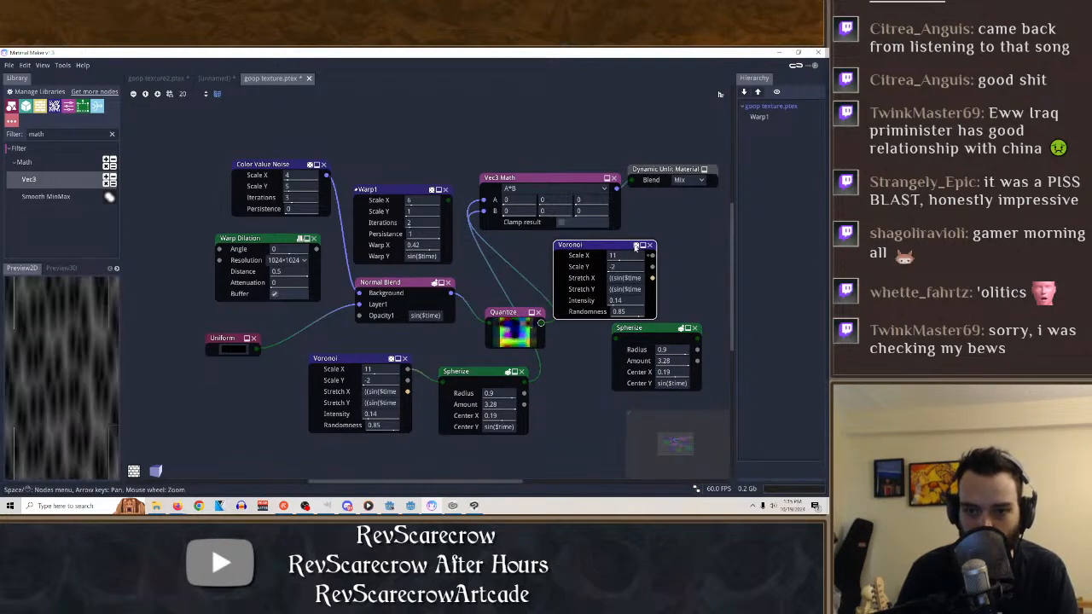
{"action": "left_click_drag", "start_coordinate": [616, 247], "coordinate": [606, 249]}
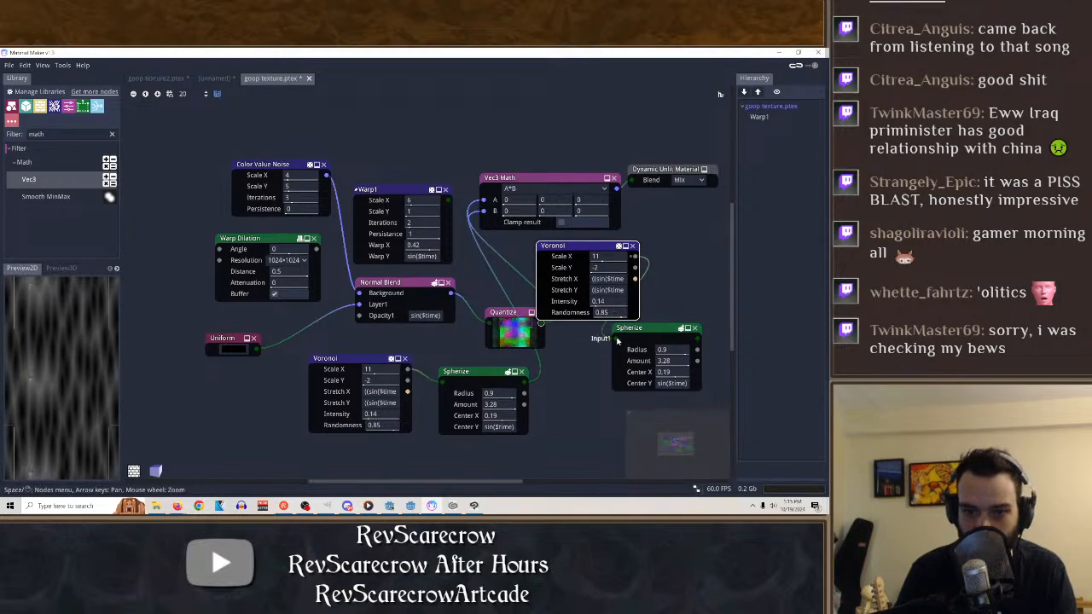
{"action": "mouse_move", "coordinate": [573, 253]}
{"action": "left_mouse_down"}
{"action": "mouse_move", "coordinate": [588, 251]}
{"action": "mouse_move", "coordinate": [566, 253]}
{"action": "left_mouse_up"}
Set the copied Spherize node's Center X to -0.36 and Center Y to -sin($time), and move it clear below the copied Voronoi.
{"action": "left_click", "coordinate": [651, 330]}
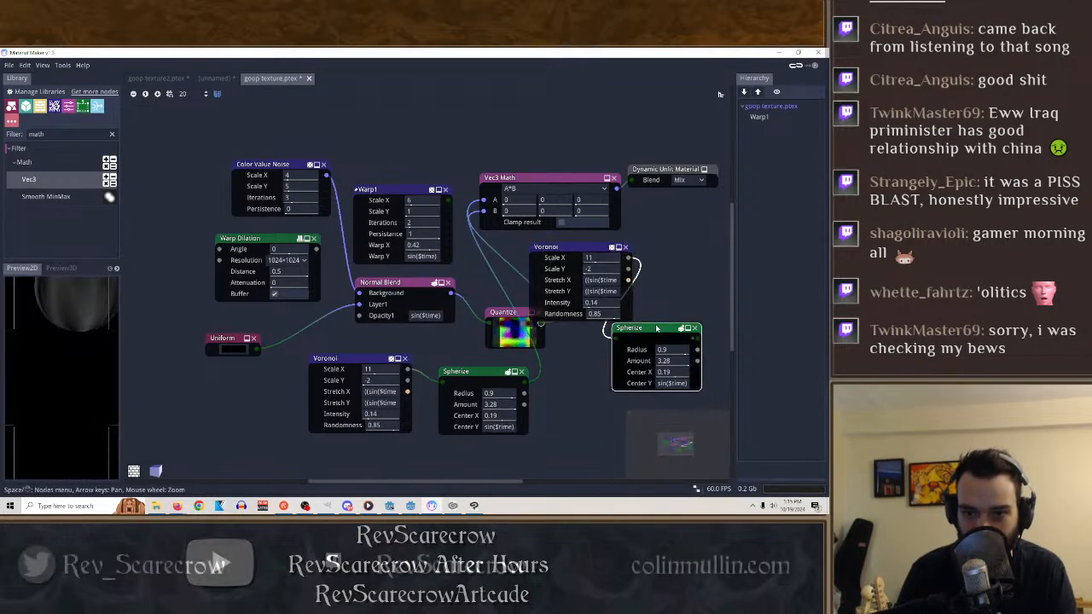
{"action": "left_click_drag", "start_coordinate": [676, 370], "coordinate": [692, 371]}
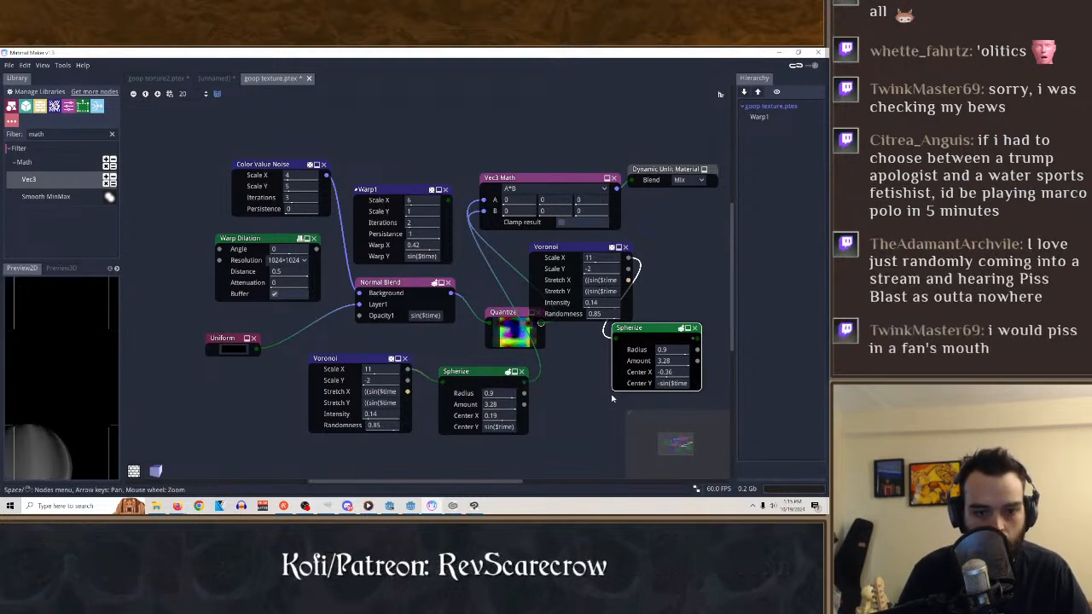
{"action": "left_click_drag", "start_coordinate": [652, 329], "coordinate": [630, 357]}
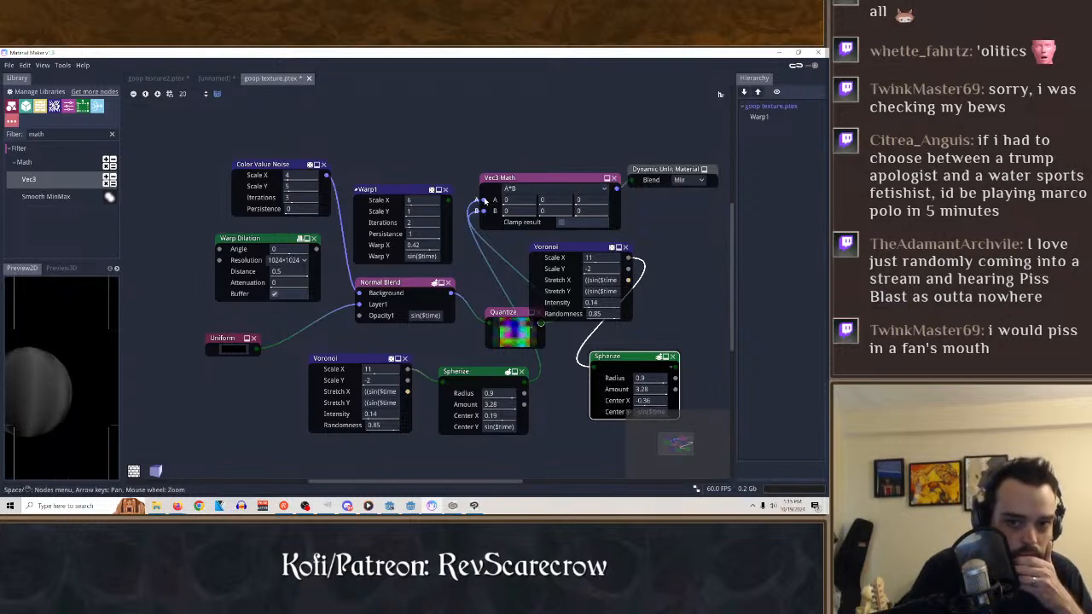
Replace the Quantize connection at Vec3 Math's input B with the copied Spherize output and preview Vec3 Math.
{"action": "left_click_drag", "start_coordinate": [484, 200], "coordinate": [527, 281]}
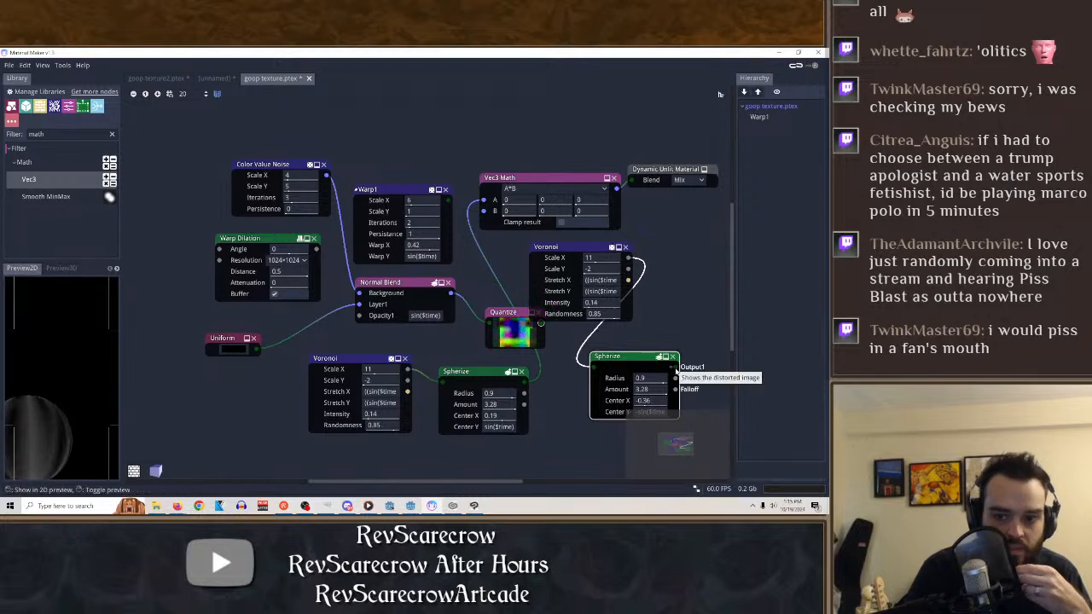
{"action": "left_click_drag", "start_coordinate": [675, 368], "coordinate": [484, 211]}
{"action": "left_click", "coordinate": [532, 182]}
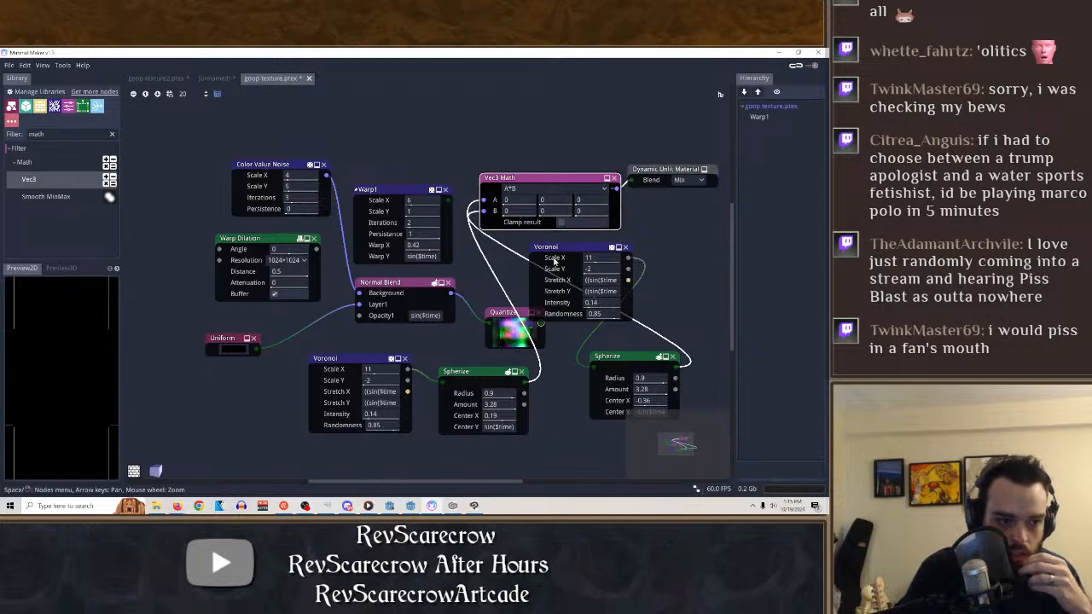
Try the A-B, A+B, pow(A, B) and abs(A) operations on the Vec3 Math node.
{"action": "left_click", "coordinate": [542, 187]}
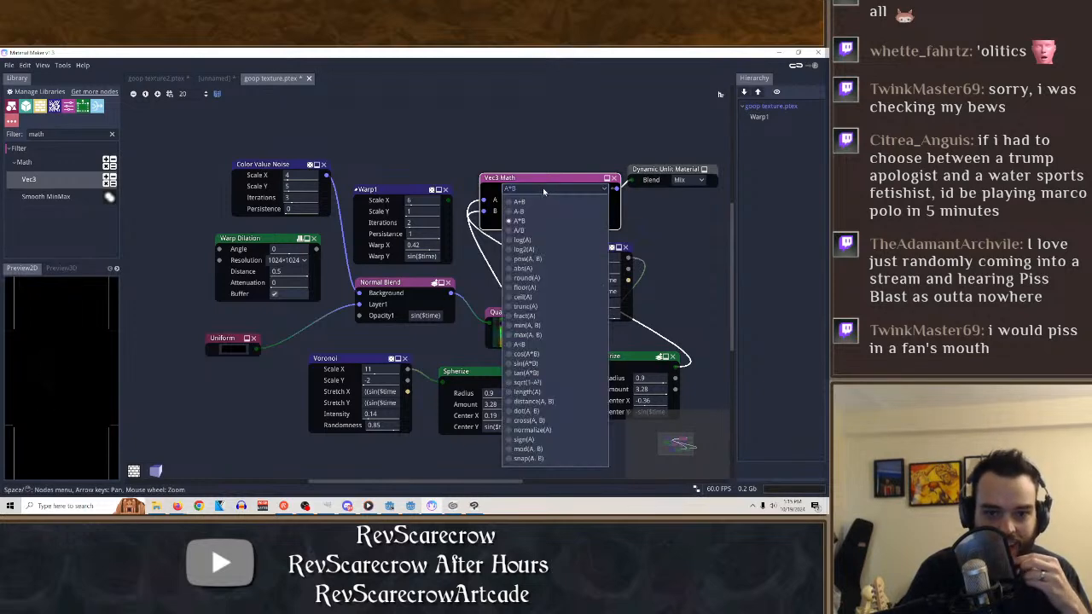
{"action": "left_click", "coordinate": [535, 202]}
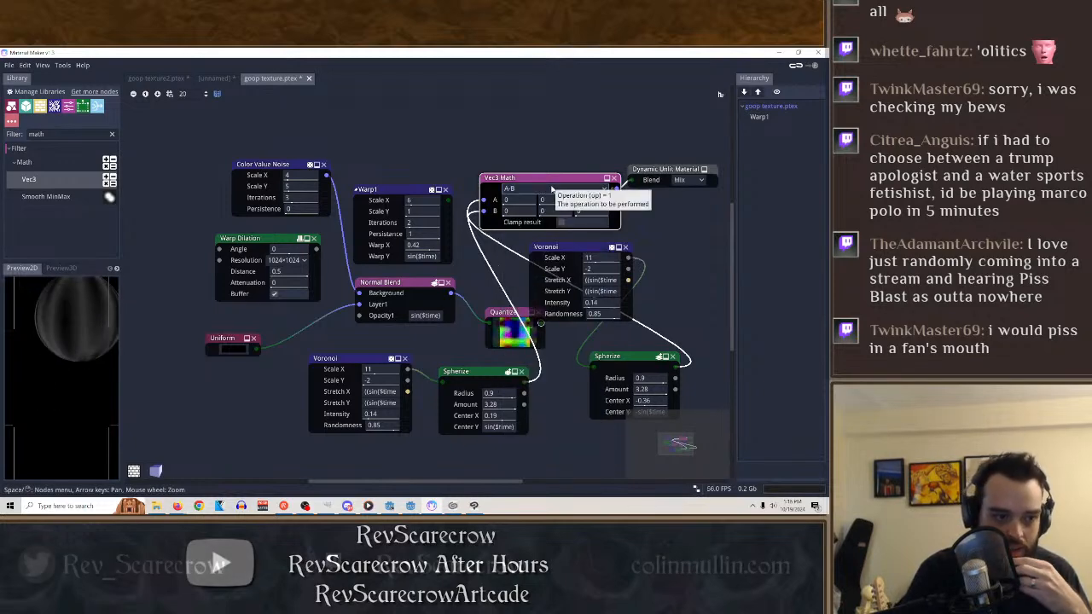
{"action": "left_click", "coordinate": [533, 188]}
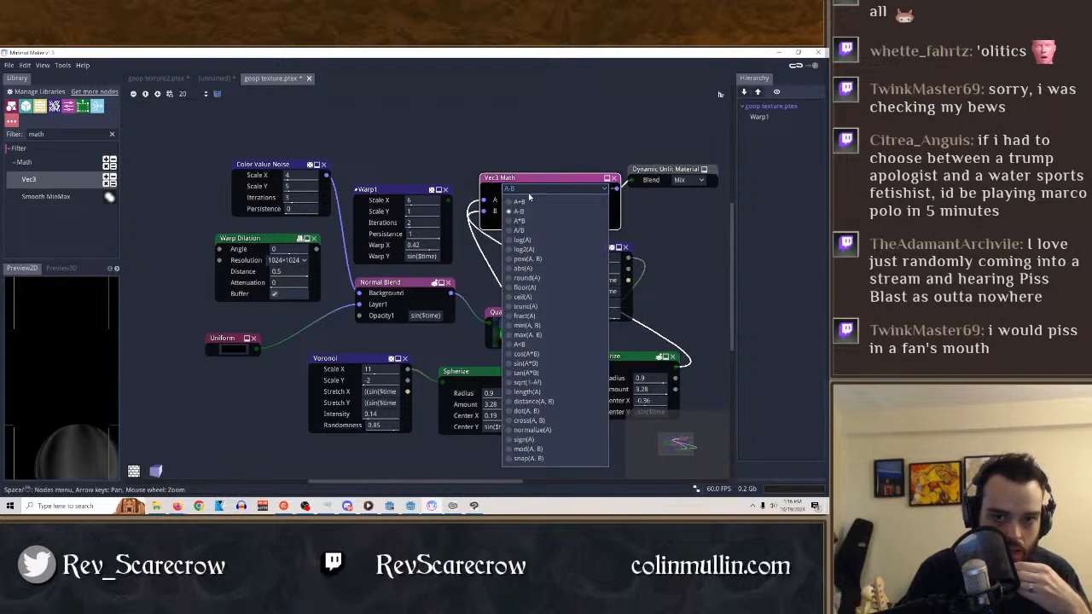
{"action": "left_click", "coordinate": [540, 194]}
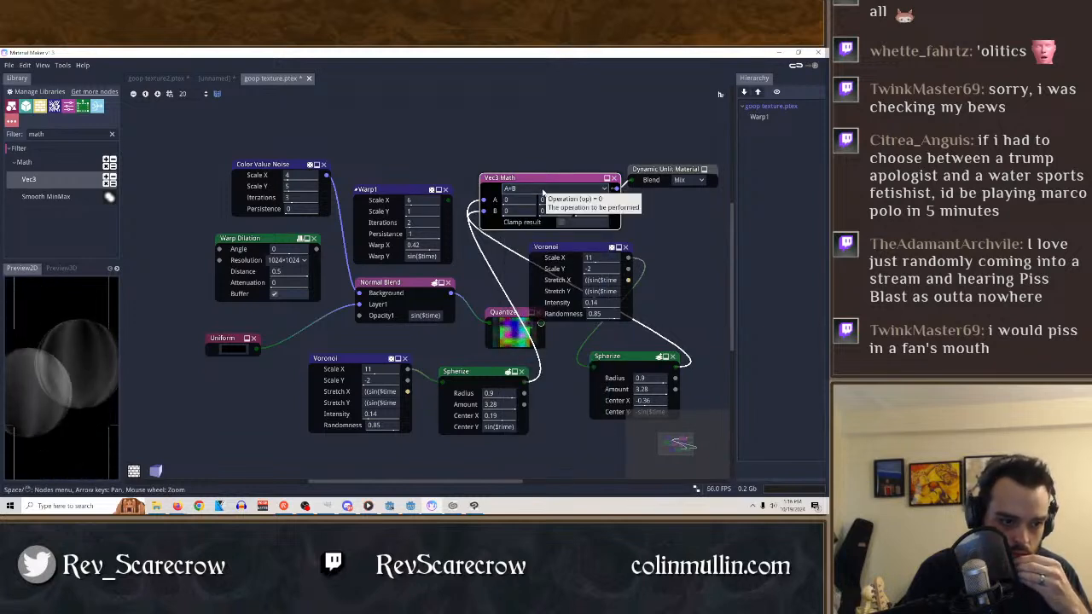
{"action": "left_click", "coordinate": [541, 191]}
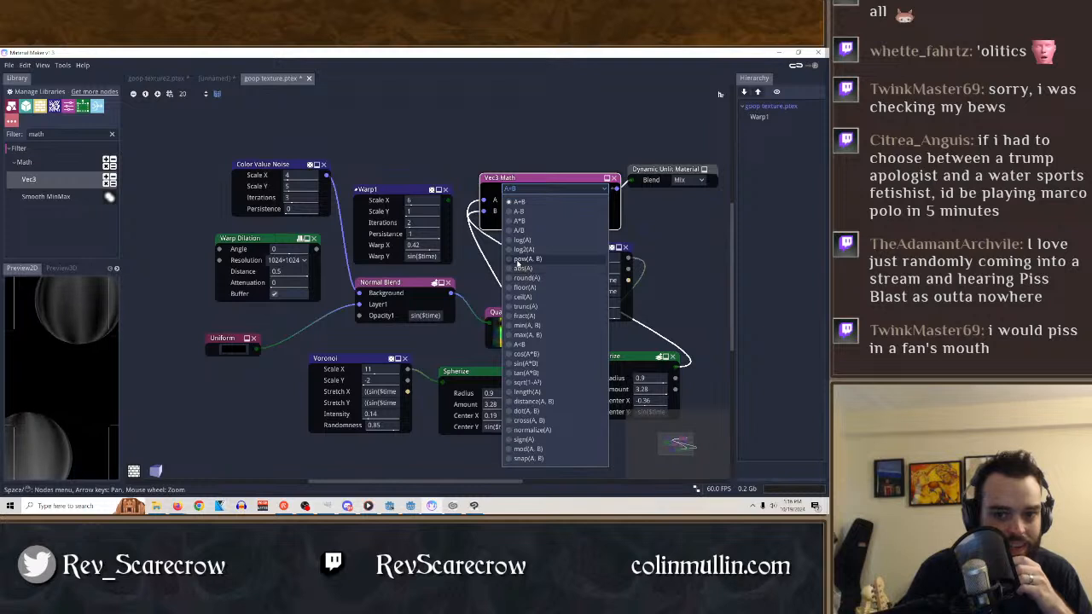
{"action": "left_click", "coordinate": [527, 259]}
{"action": "left_click", "coordinate": [568, 189]}
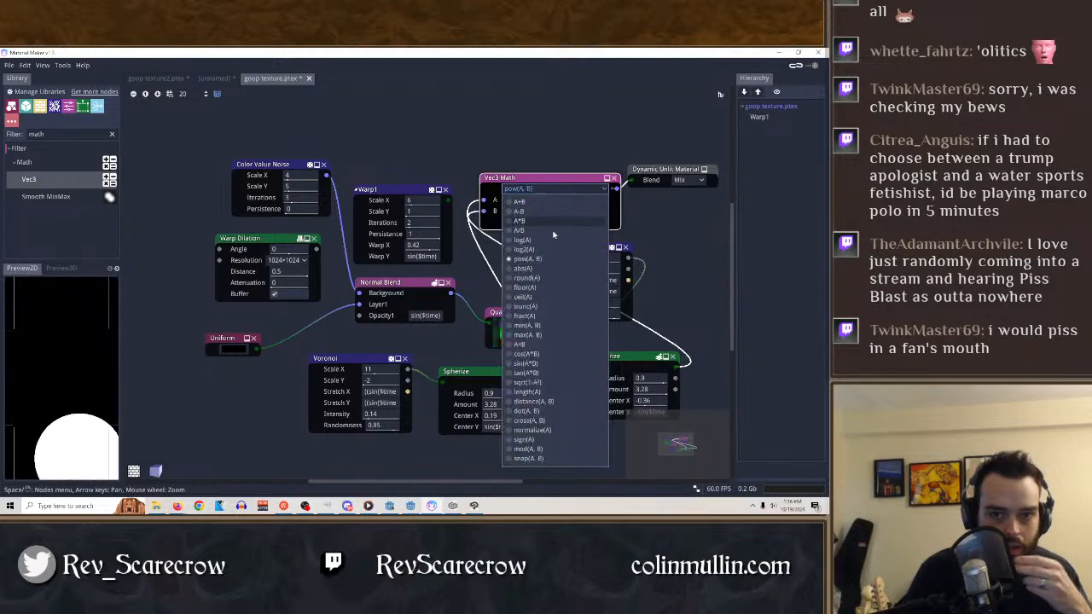
{"action": "left_click", "coordinate": [537, 269]}
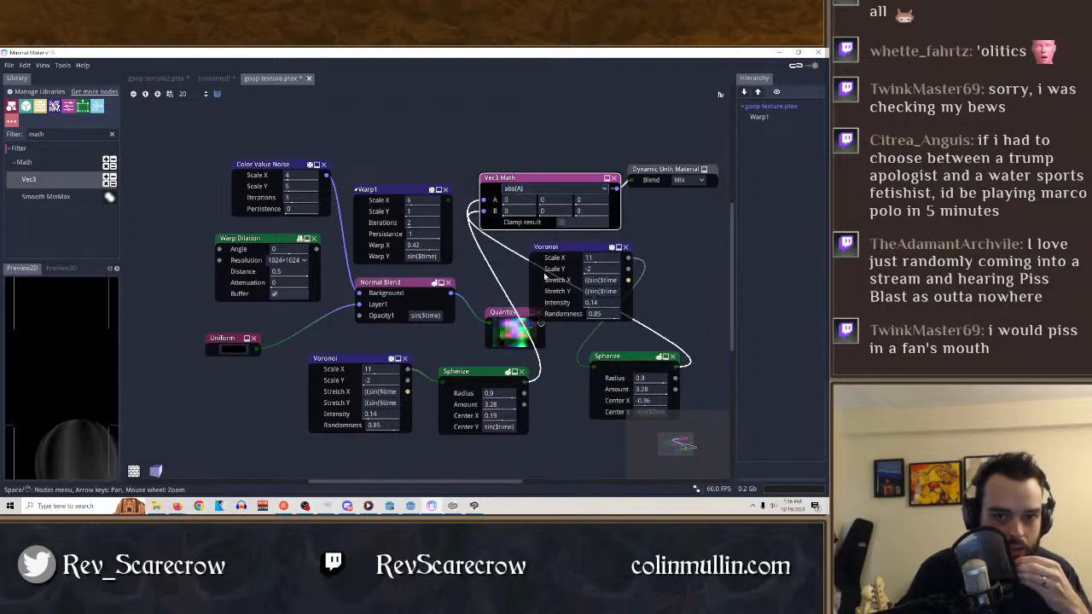
Try the sqrt(1-A²), log(A), A/B and A+B operations on the Vec3 Math node.
{"action": "left_click", "coordinate": [565, 189]}
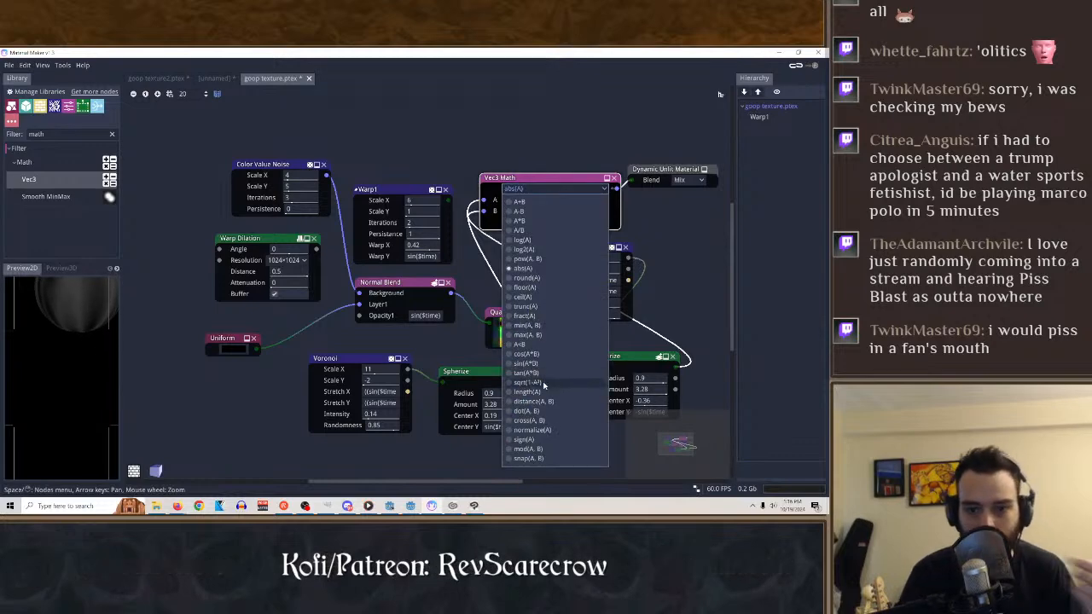
{"action": "left_click", "coordinate": [561, 271]}
{"action": "left_click", "coordinate": [563, 189]}
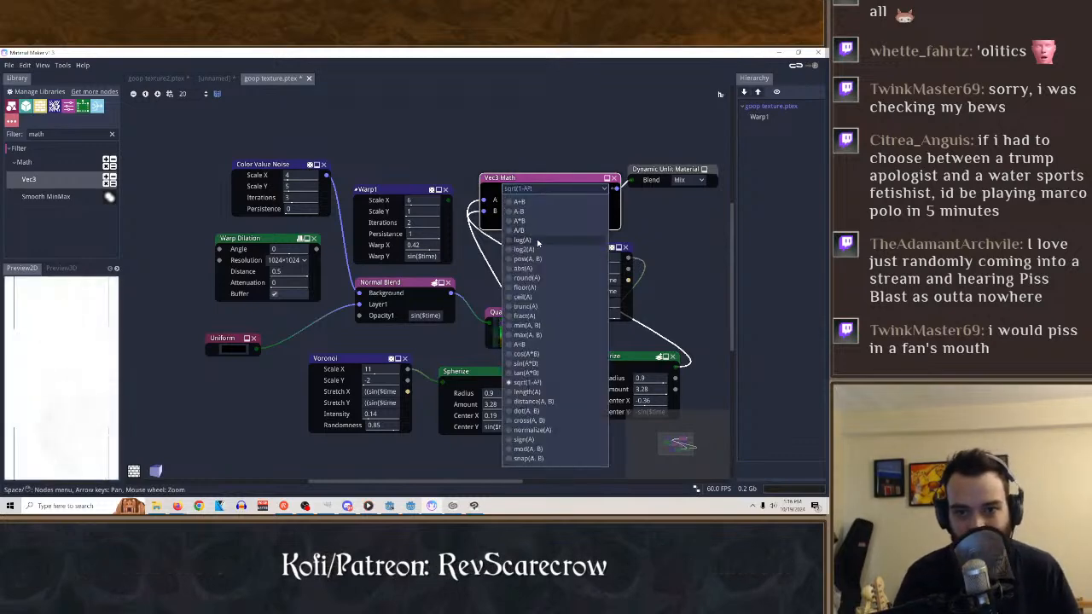
{"action": "left_click", "coordinate": [537, 242]}
{"action": "left_click", "coordinate": [554, 188]}
{"action": "left_click", "coordinate": [525, 231]}
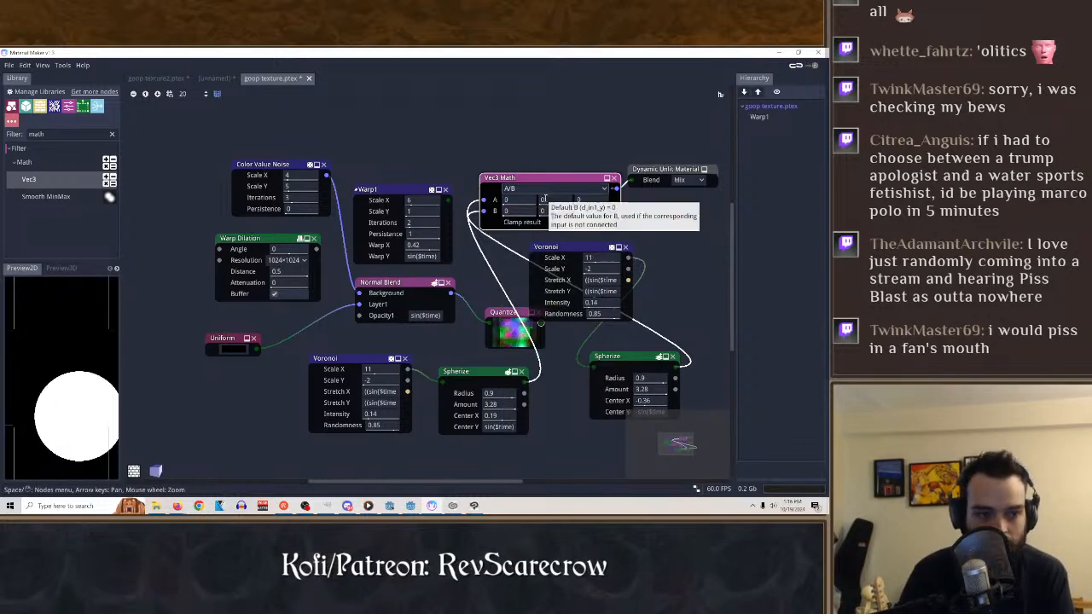
{"action": "left_click", "coordinate": [530, 189]}
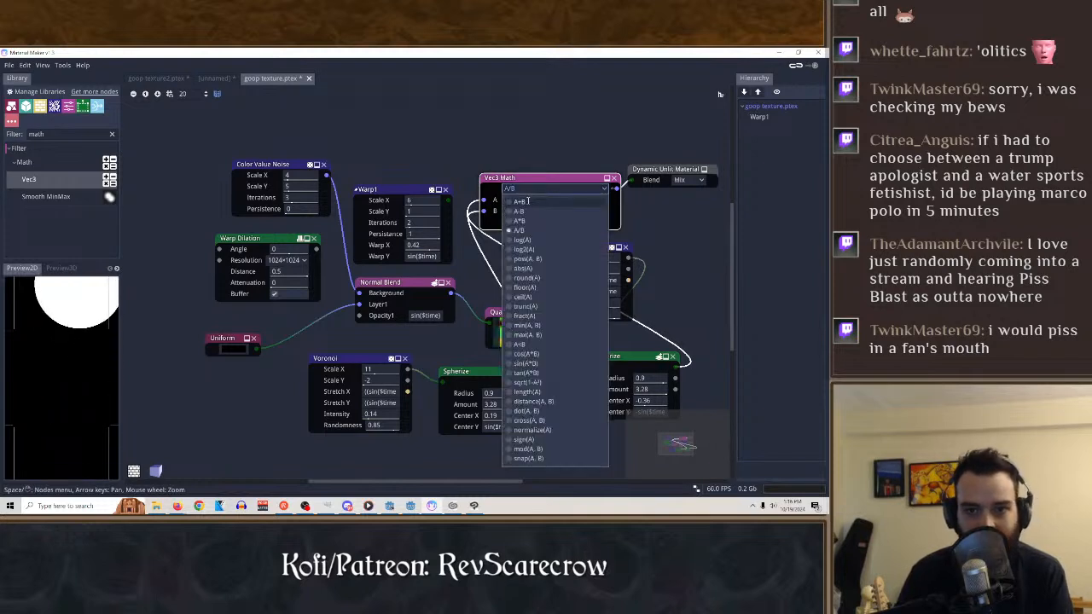
{"action": "left_click", "coordinate": [527, 200]}
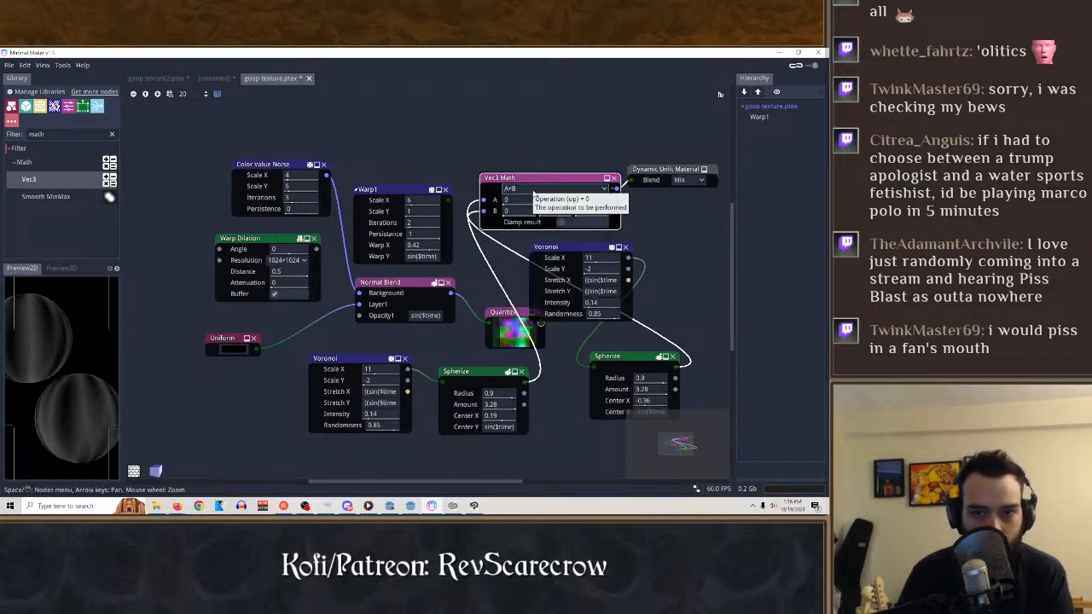
Try log(A) on the Vec3 Math node once more and switch the operation to pow(A, B).
{"action": "left_click", "coordinate": [533, 189]}
{"action": "left_click", "coordinate": [536, 240]}
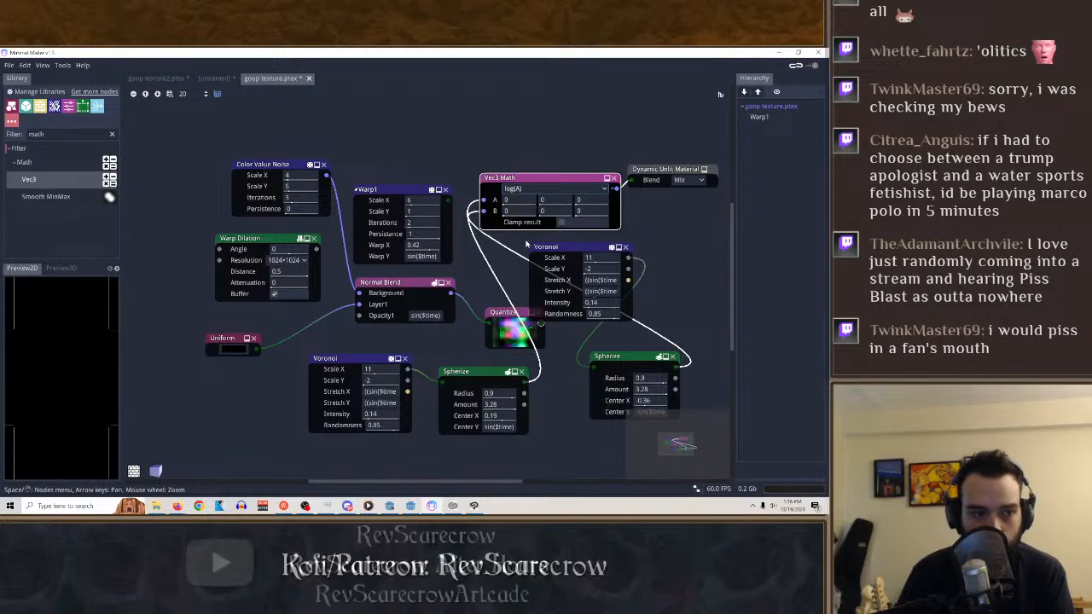
{"action": "left_click", "coordinate": [524, 192]}
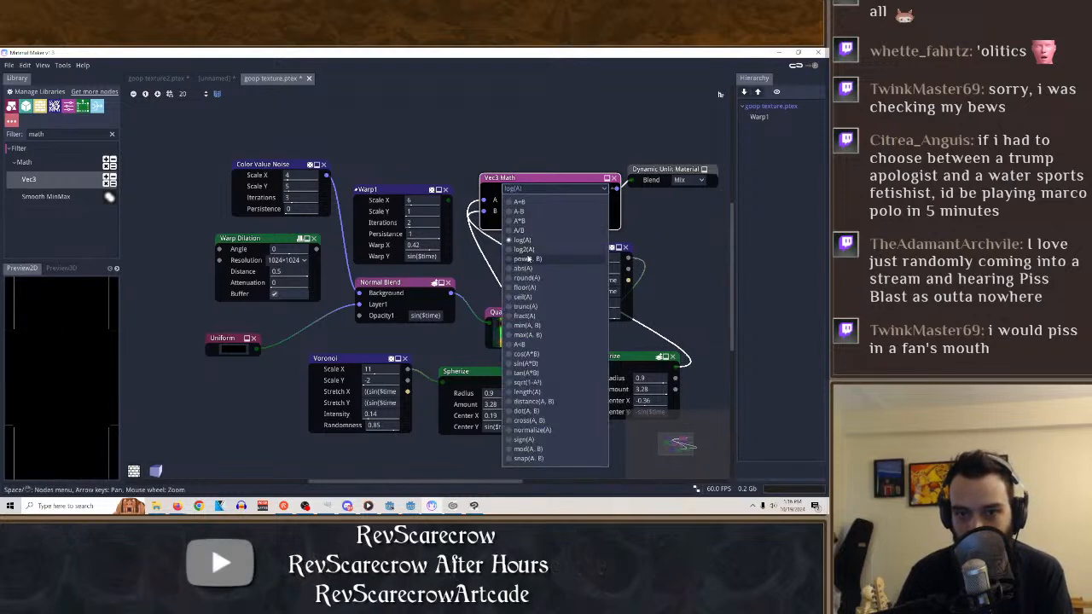
{"action": "left_click", "coordinate": [529, 259]}
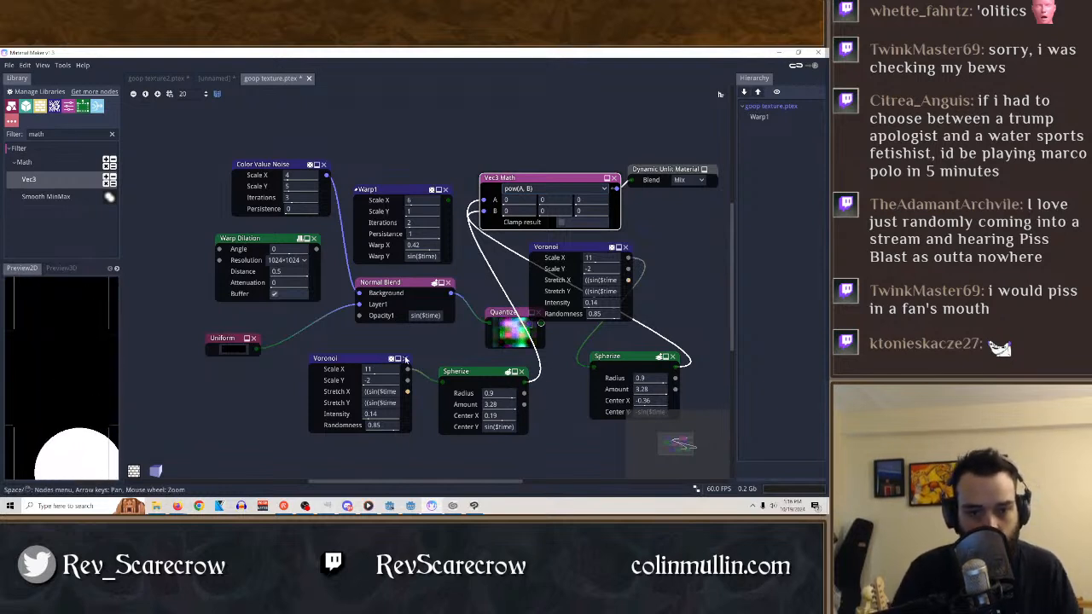
Clear the library's math filter and add a Spiral Gradient node beside the original Voronoi node.
{"action": "left_click", "coordinate": [111, 134]}
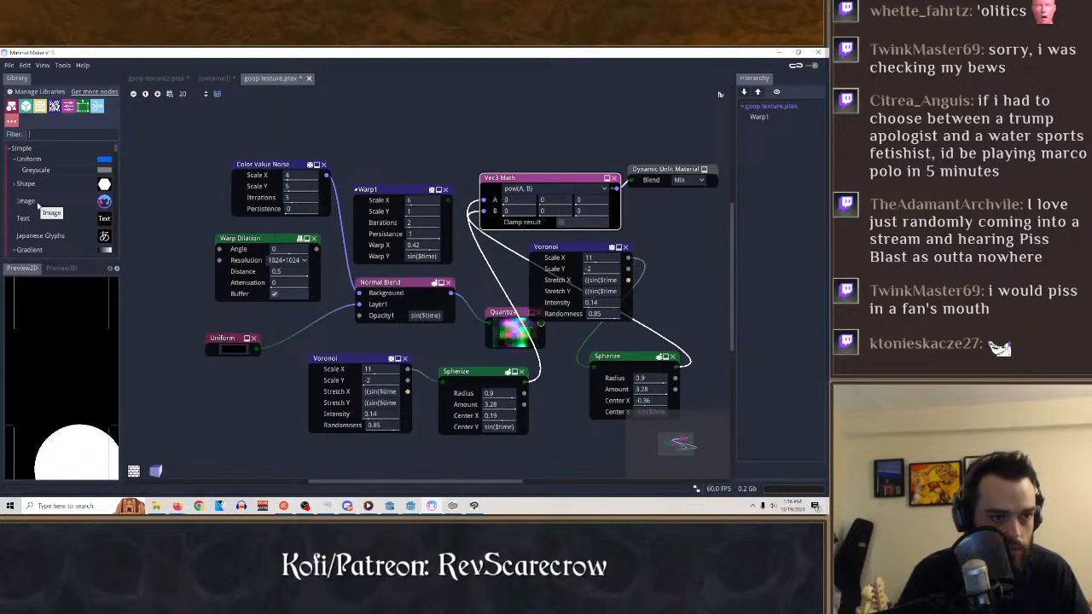
{"action": "scroll", "coordinate": [37, 205], "scroll_direction": "down", "scroll_amount": 3}
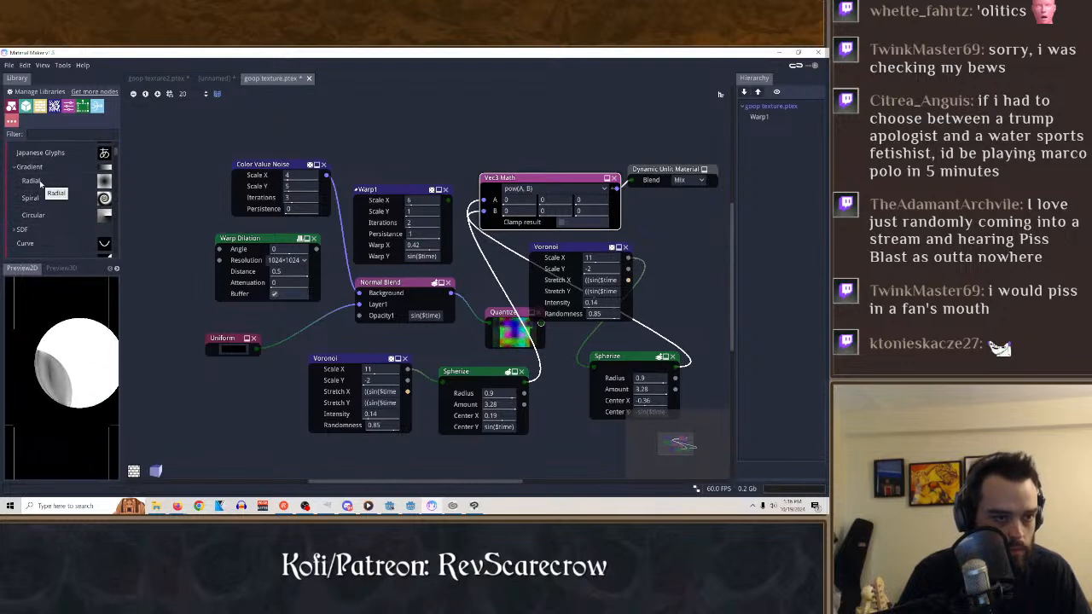
{"action": "left_click_drag", "start_coordinate": [40, 202], "coordinate": [209, 405]}
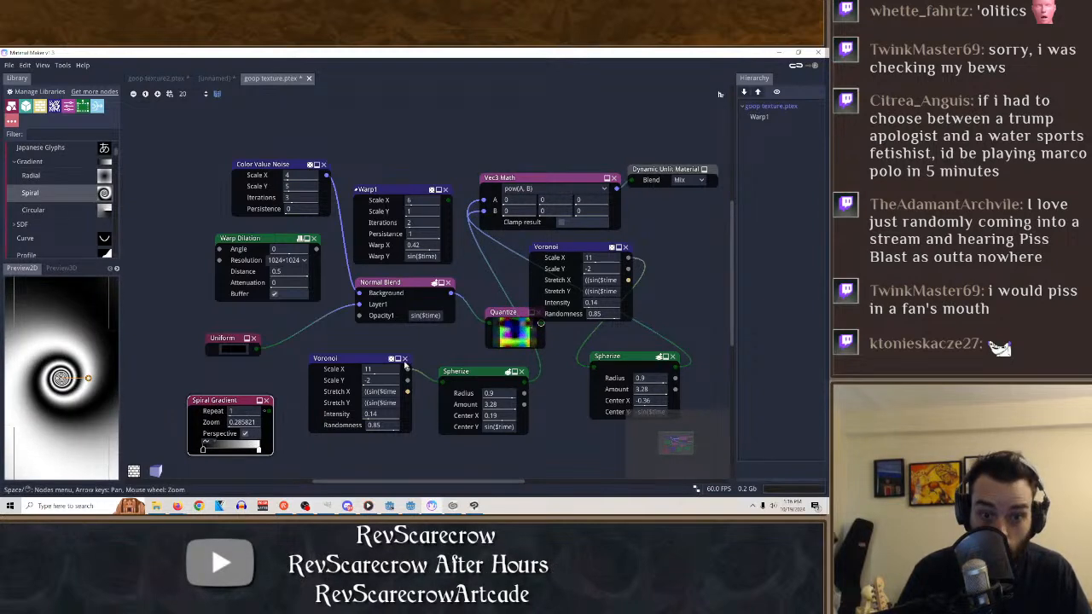
Replace the original Voronoi as the first Spherize node's input with the Spiral Gradient output and preview that Spherize node.
{"action": "left_click_drag", "start_coordinate": [406, 365], "coordinate": [354, 346]}
{"action": "left_click_drag", "start_coordinate": [270, 411], "coordinate": [441, 386]}
{"action": "left_click", "coordinate": [455, 376]}
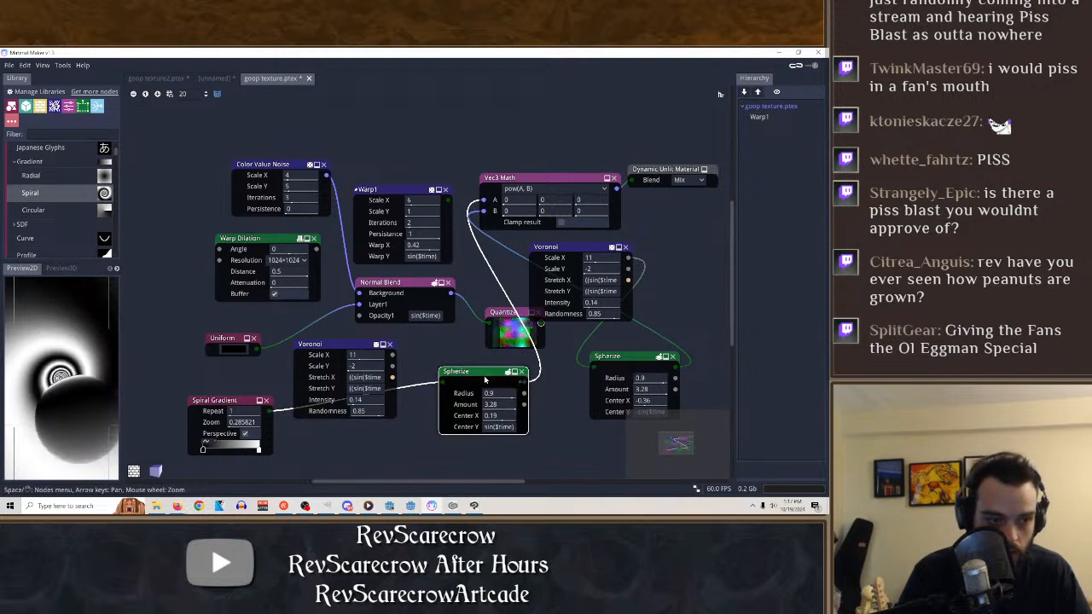
Try the Spiral Gradient with Repeat 20, Zoom 10 and Perspective off, and delete the node.
{"action": "left_click_drag", "start_coordinate": [240, 412], "coordinate": [372, 417]}
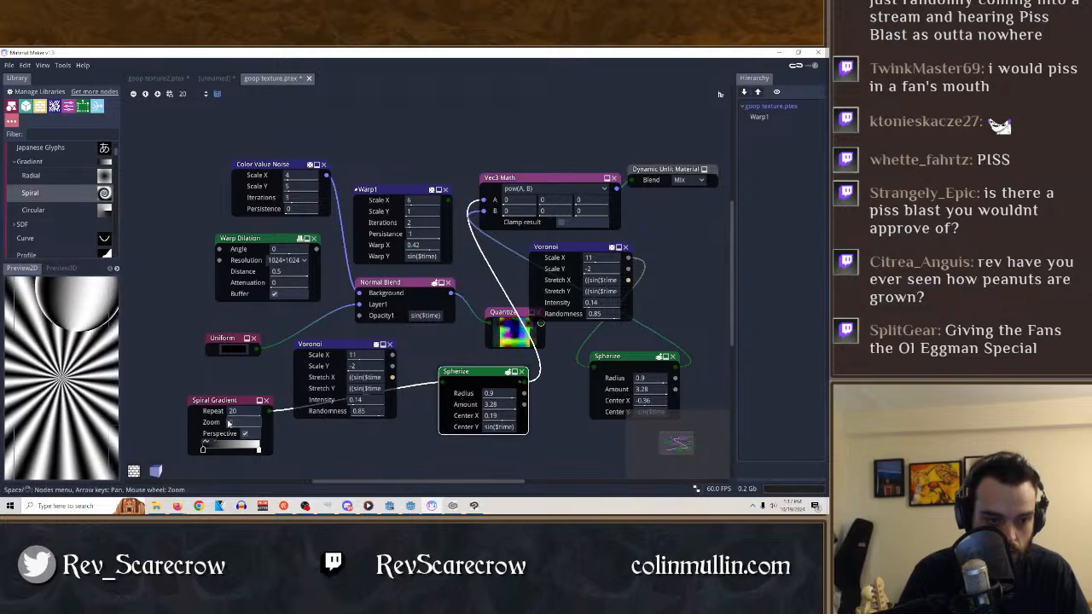
{"action": "left_click_drag", "start_coordinate": [249, 422], "coordinate": [509, 444]}
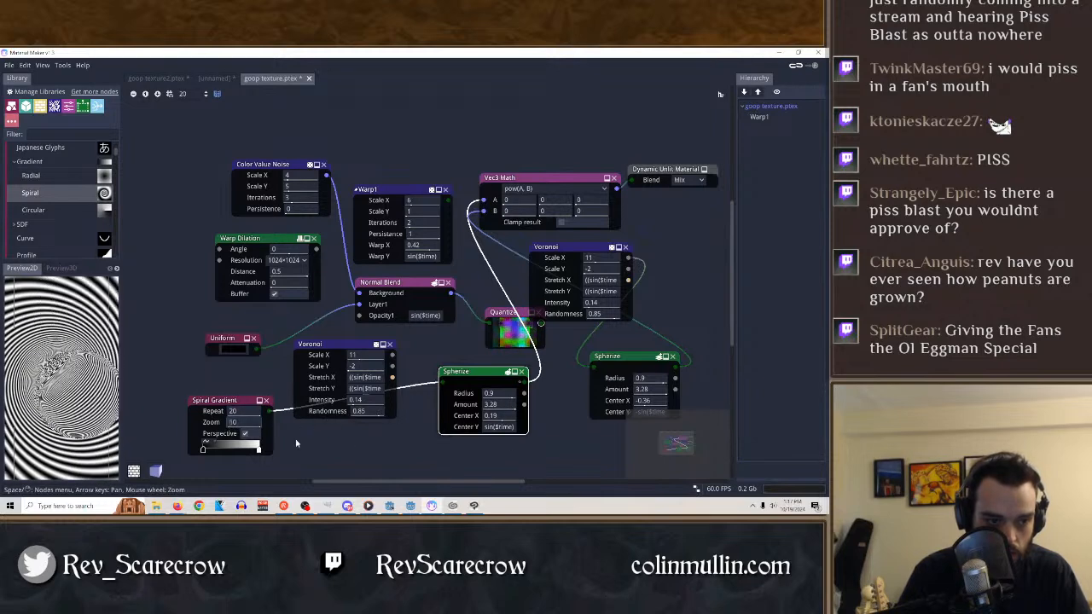
{"action": "left_click", "coordinate": [245, 434]}
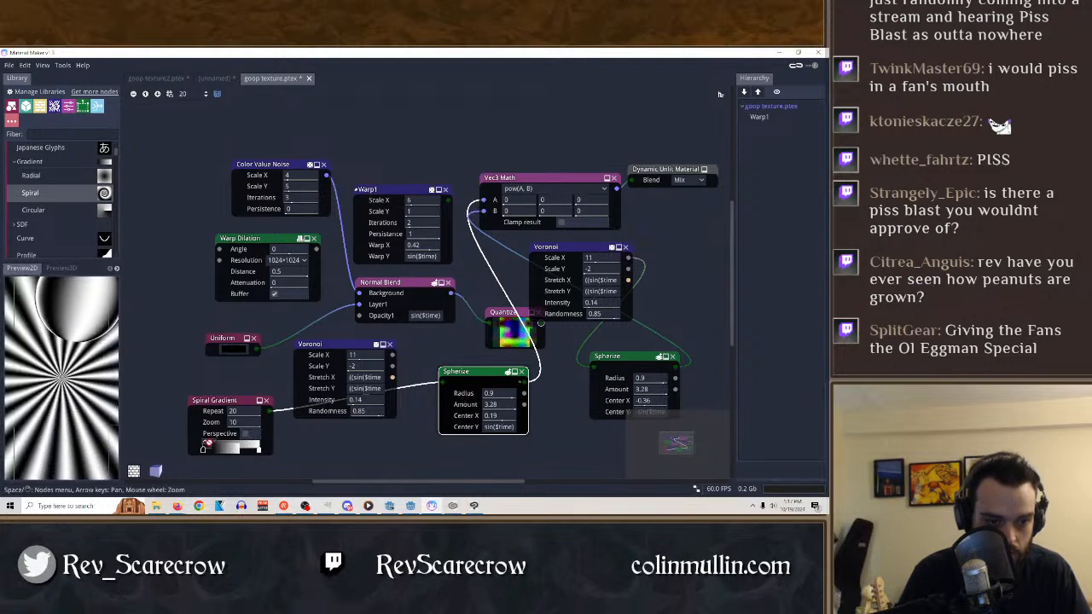
{"action": "left_click", "coordinate": [266, 401]}
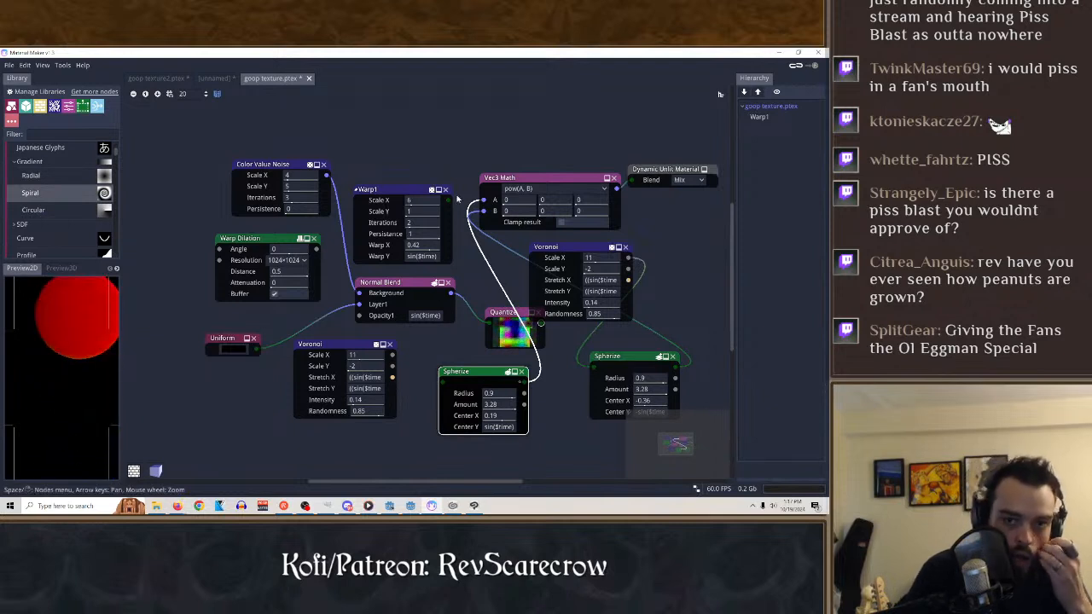
Try A-B, round(A) and A*B as the Vec3 Math node's operation.
{"action": "left_click", "coordinate": [520, 183]}
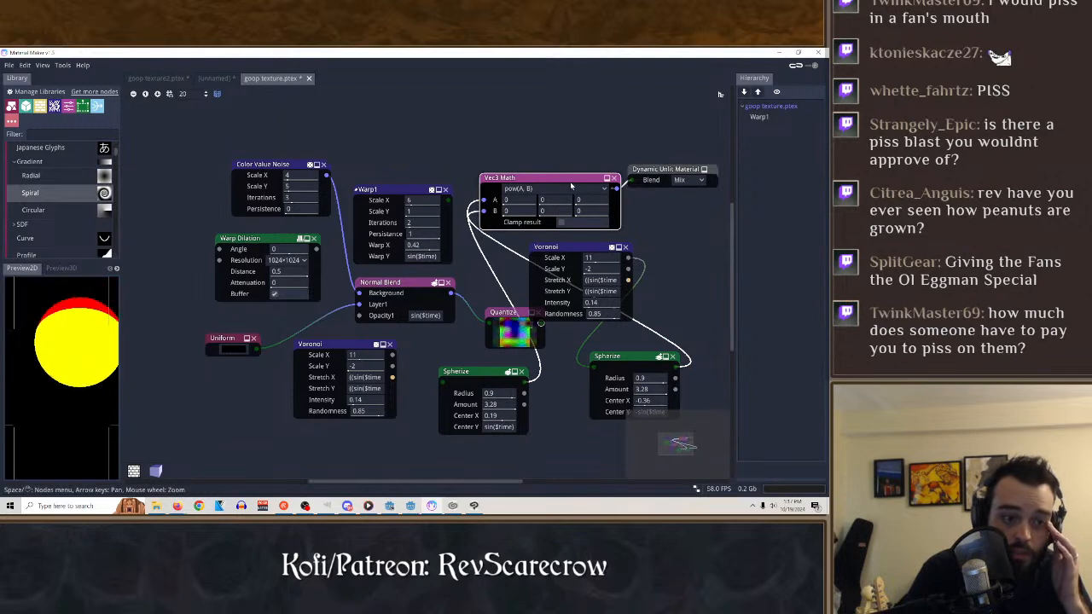
{"action": "left_click", "coordinate": [552, 190]}
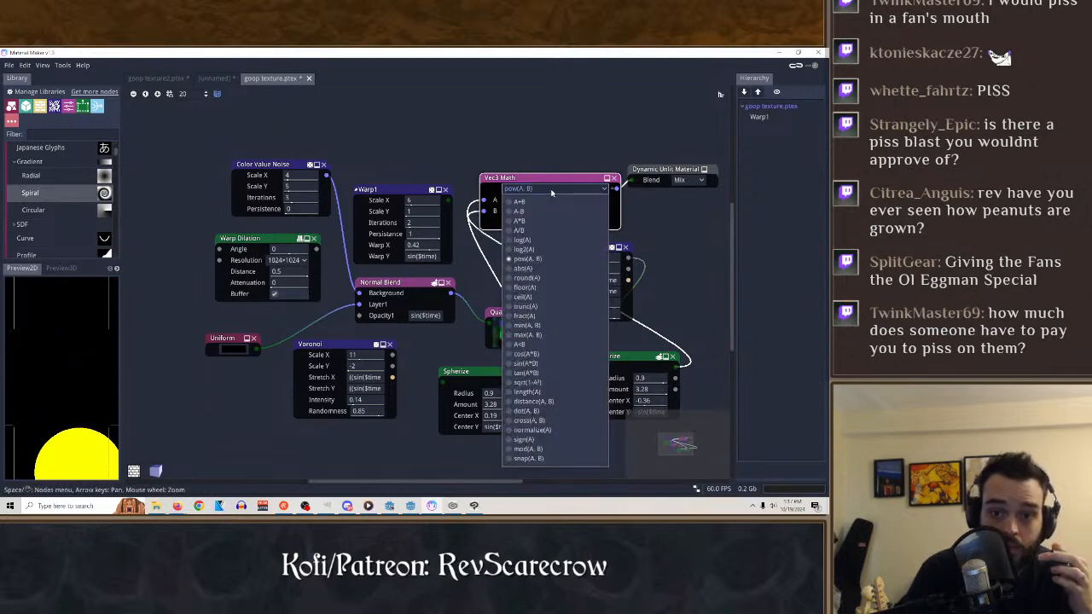
{"action": "left_click", "coordinate": [518, 211]}
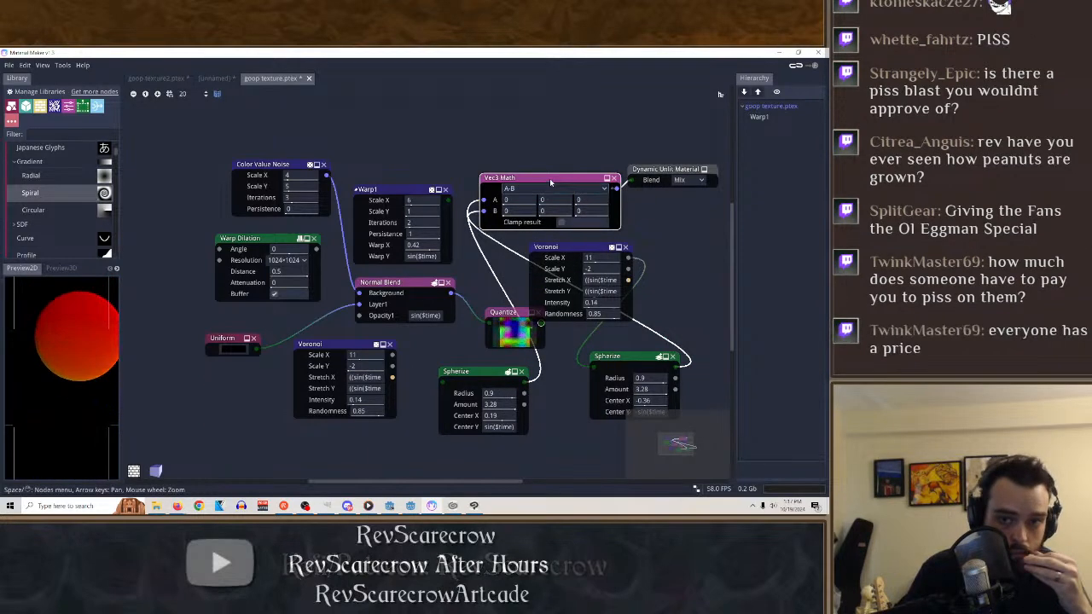
{"action": "left_click", "coordinate": [547, 189]}
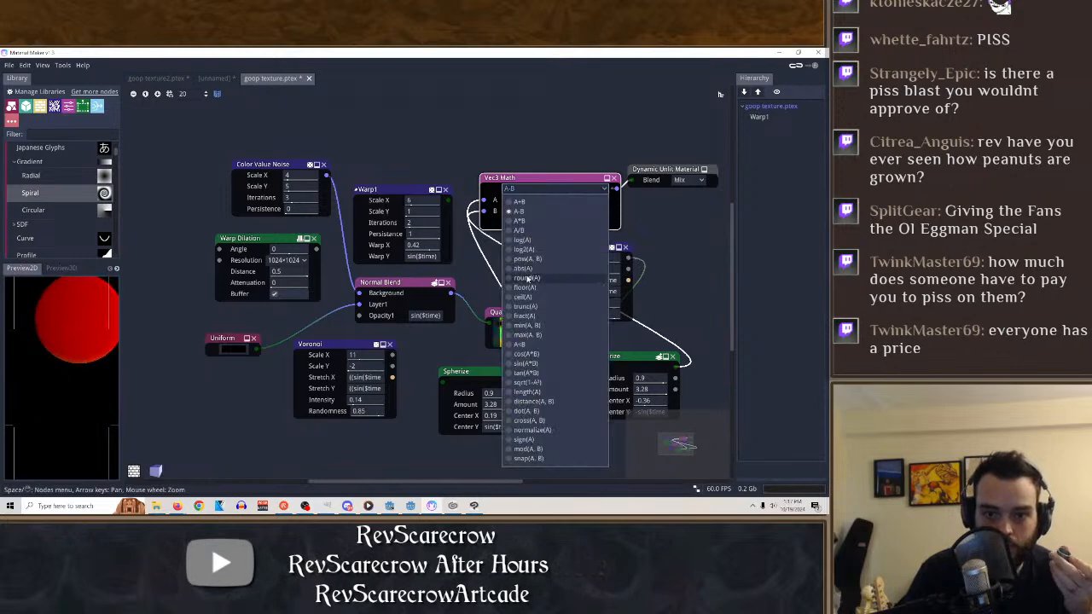
{"action": "left_click", "coordinate": [528, 278]}
{"action": "left_click", "coordinate": [546, 188]}
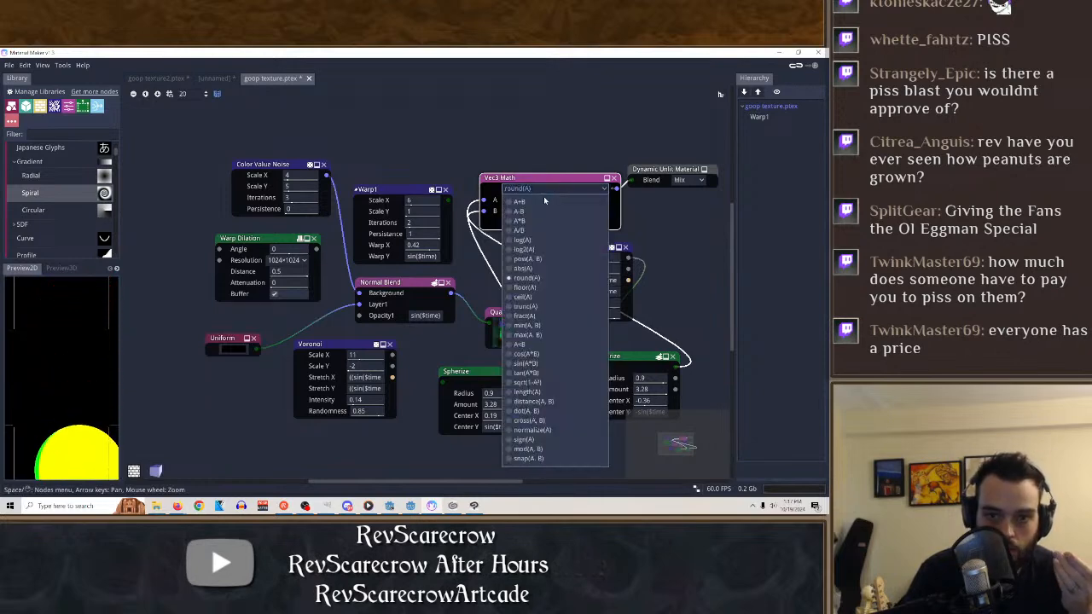
{"action": "left_click", "coordinate": [533, 221]}
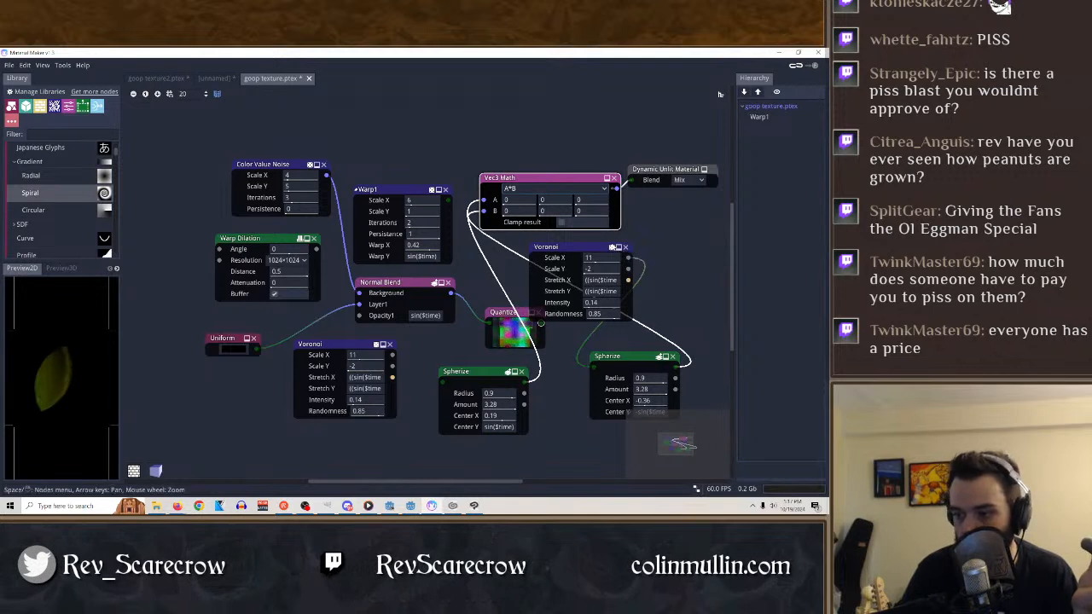
Try A/B, pow(A, B) and length(A) as the Vec3 Math node's operation.
{"action": "left_click", "coordinate": [535, 190]}
{"action": "left_click", "coordinate": [532, 231]}
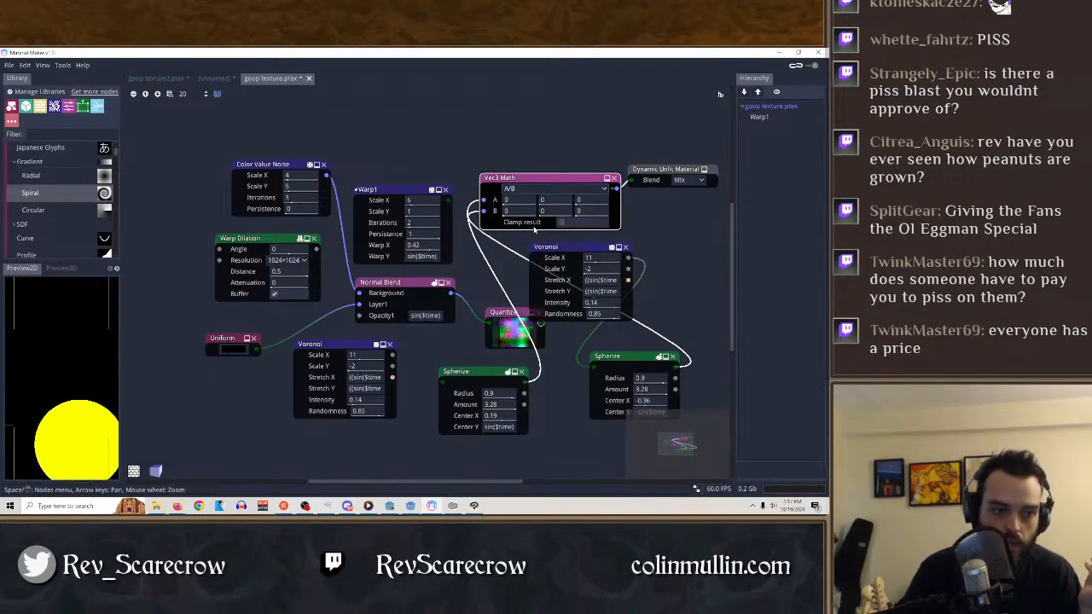
{"action": "left_click", "coordinate": [544, 188]}
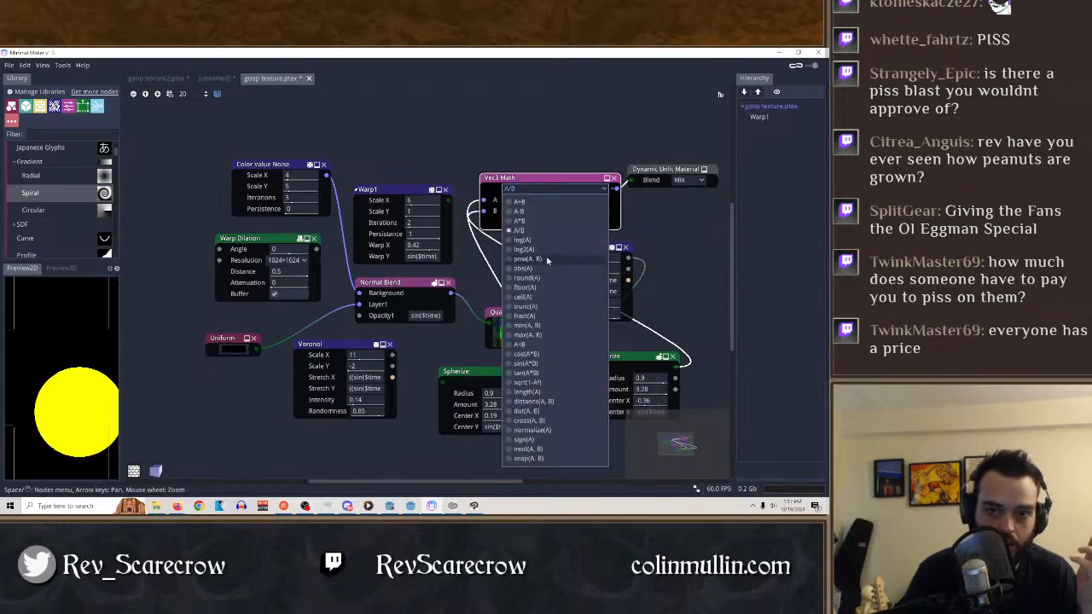
{"action": "left_click", "coordinate": [550, 258]}
{"action": "left_click", "coordinate": [563, 188]}
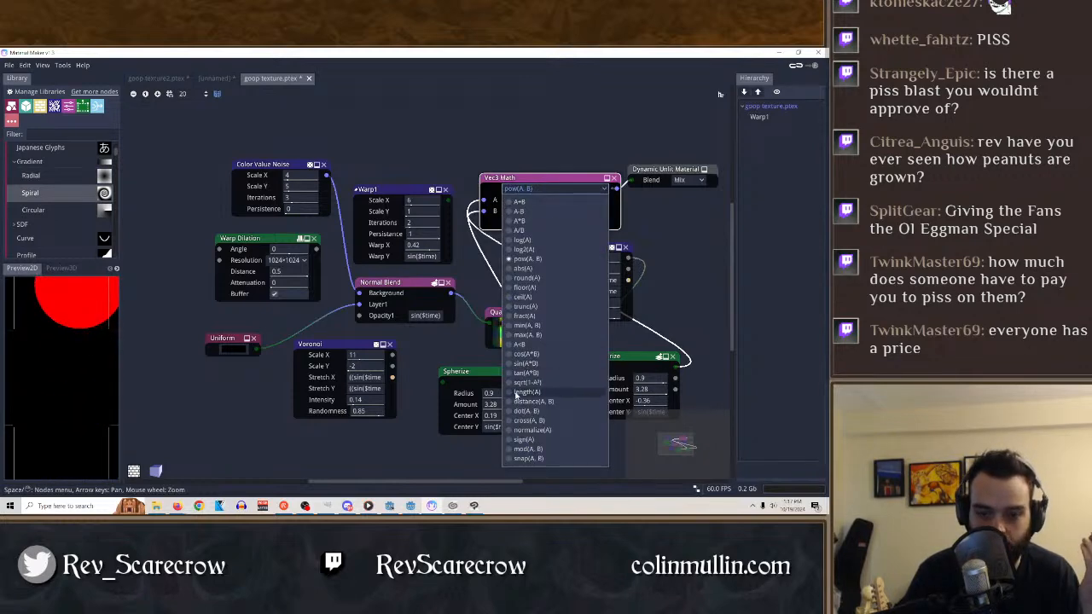
{"action": "left_click", "coordinate": [518, 393]}
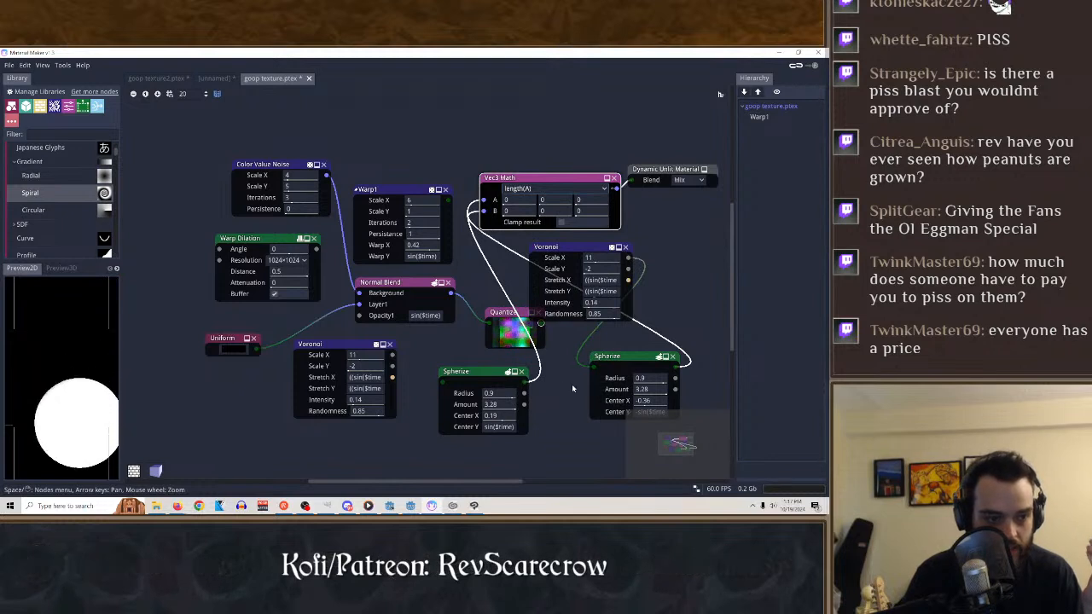
Try sqrt(1-A²) and distance(A, B) on the Vec3 Math node.
{"action": "left_click", "coordinate": [550, 189]}
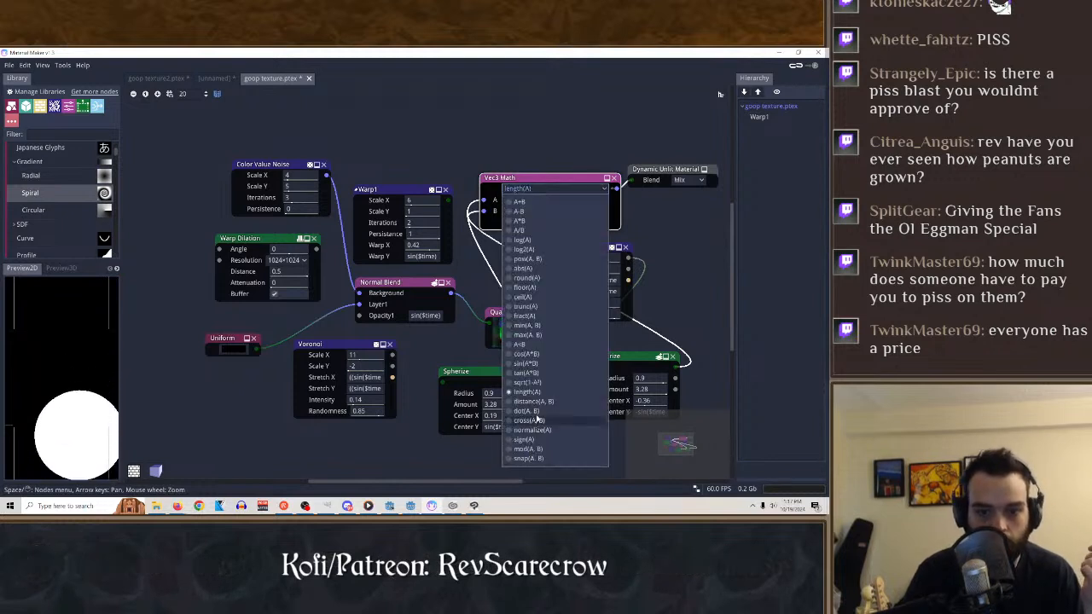
{"action": "left_click", "coordinate": [527, 383]}
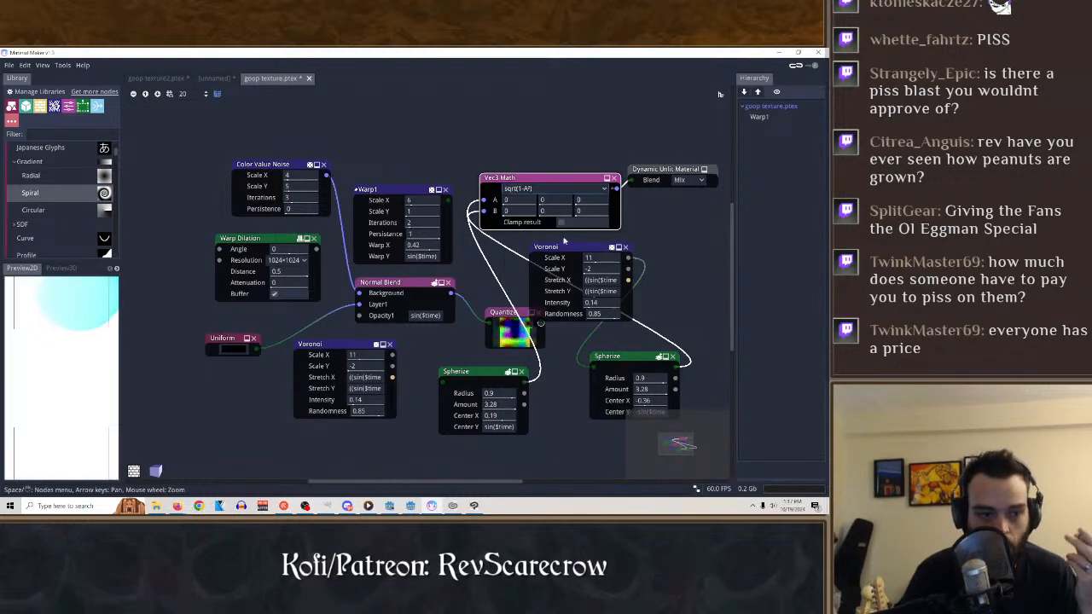
{"action": "left_click", "coordinate": [568, 189]}
{"action": "left_click", "coordinate": [535, 402]}
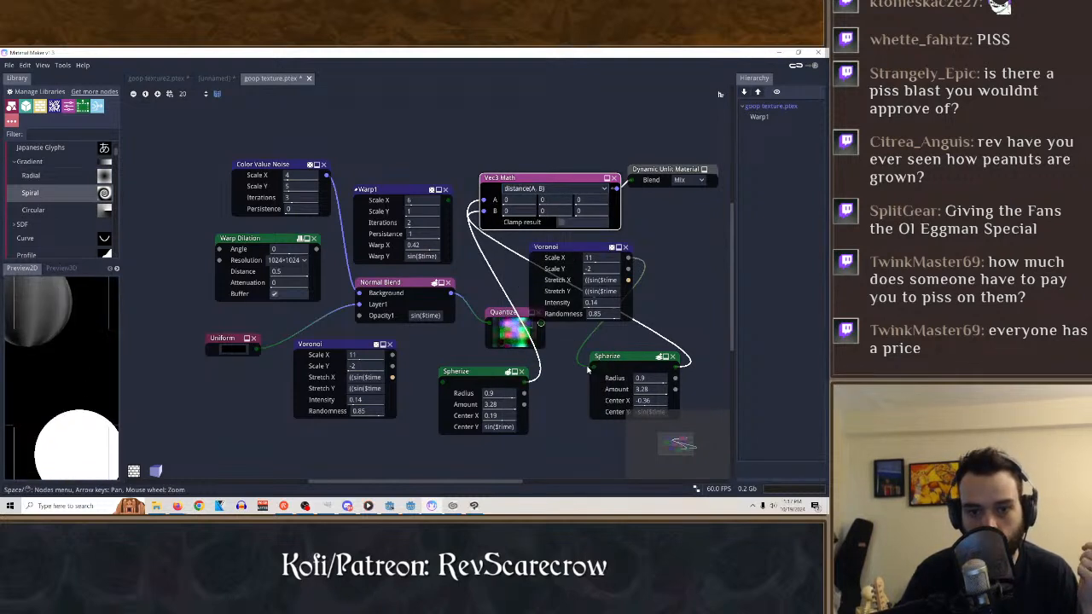
Delete the Voronoi node feeding the second Spherize, move that Spherize closer to Vec3 Math, and preview the Vec3 Math output.
{"action": "left_click_drag", "start_coordinate": [633, 359], "coordinate": [653, 357]}
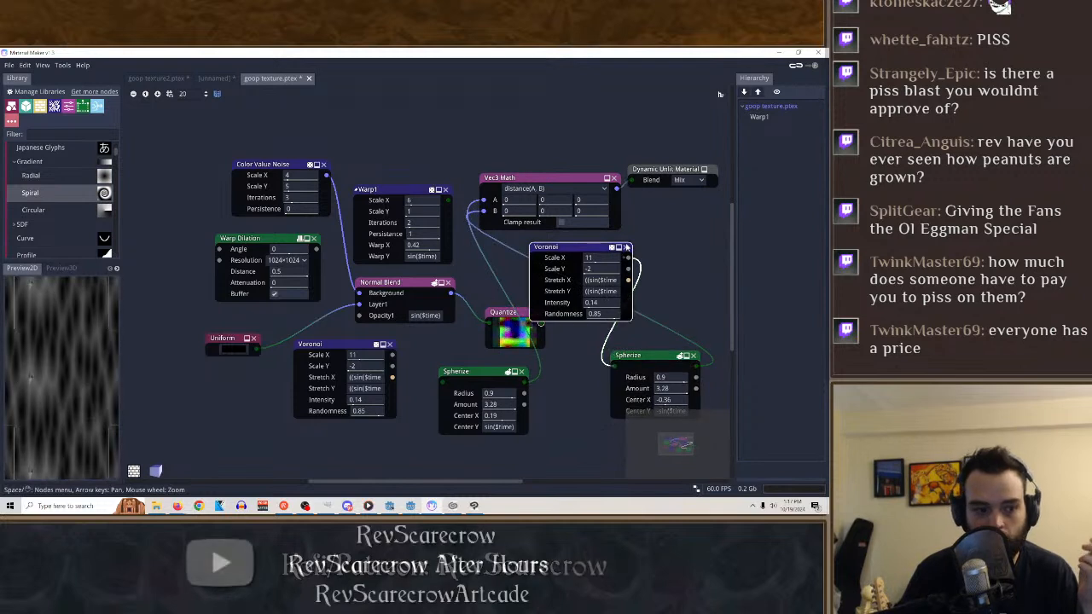
{"action": "left_click", "coordinate": [626, 247]}
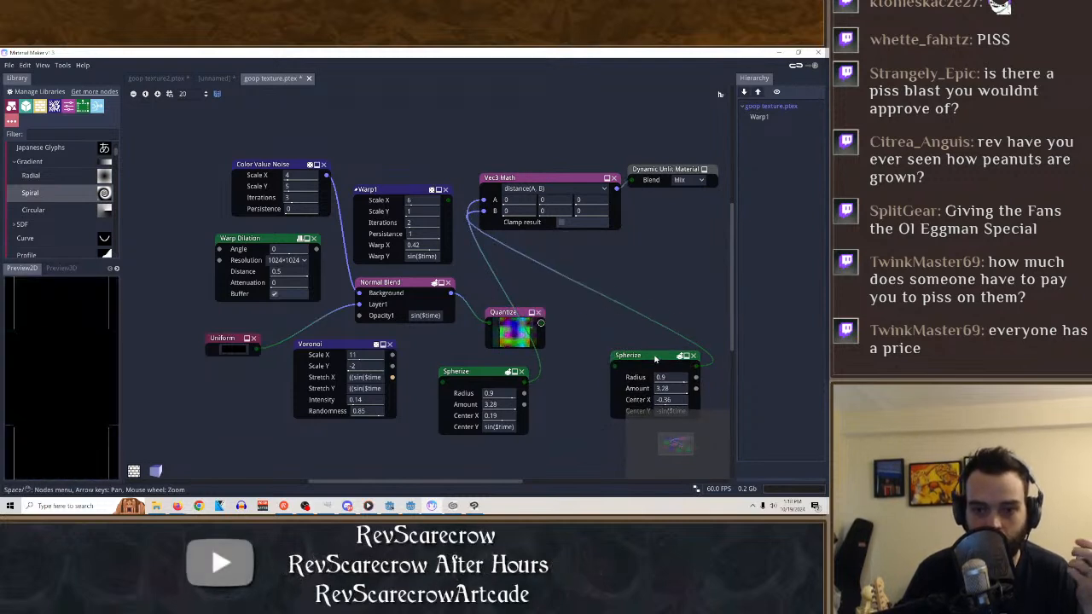
{"action": "left_click_drag", "start_coordinate": [655, 359], "coordinate": [630, 312]}
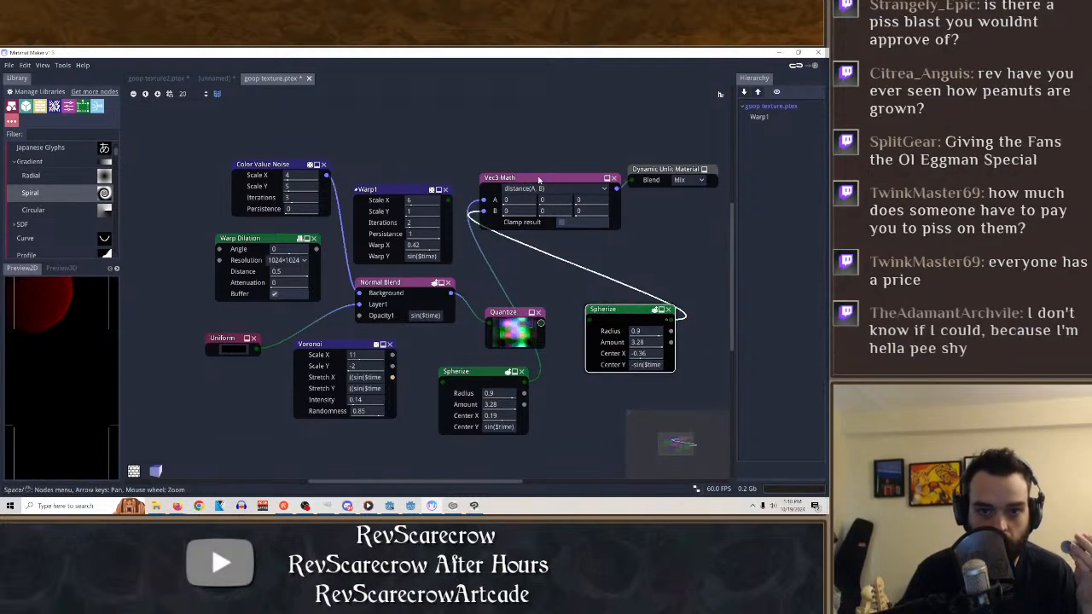
{"action": "left_click", "coordinate": [561, 200]}
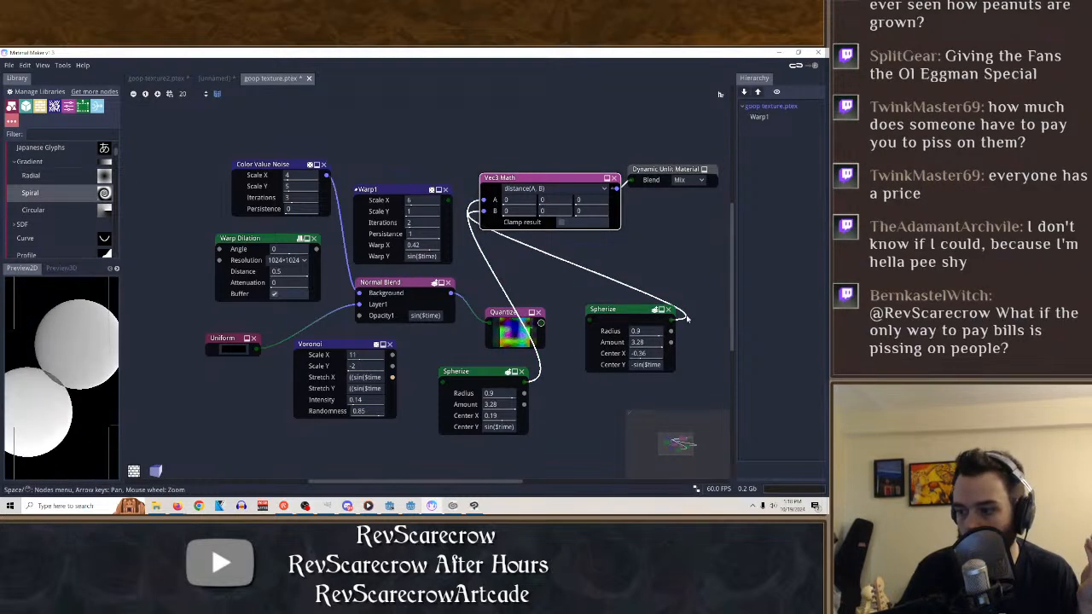
Try min(A, B), sign(A) and A/B on the Vec3 Math node with the second Spherize's Voronoi input removed.
{"action": "left_click", "coordinate": [548, 189]}
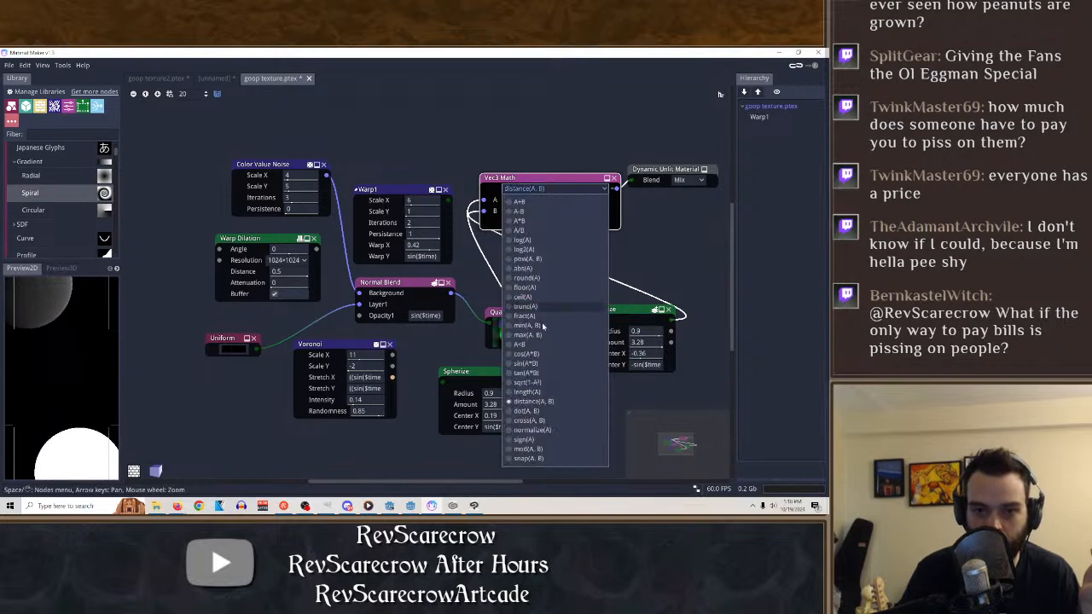
{"action": "left_click", "coordinate": [552, 256]}
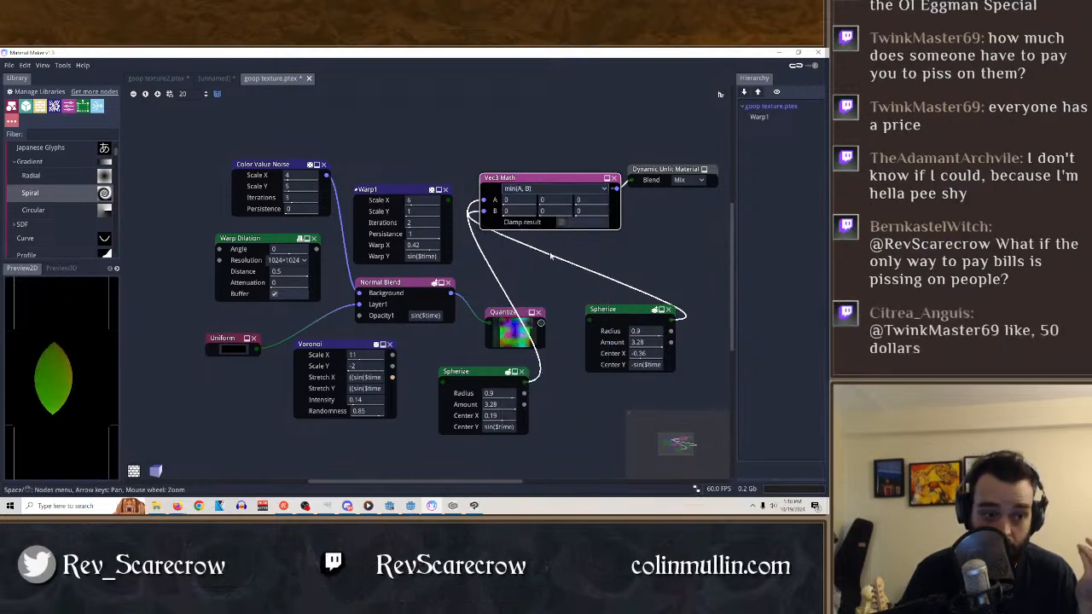
{"action": "left_click", "coordinate": [554, 189]}
{"action": "left_click", "coordinate": [528, 441]}
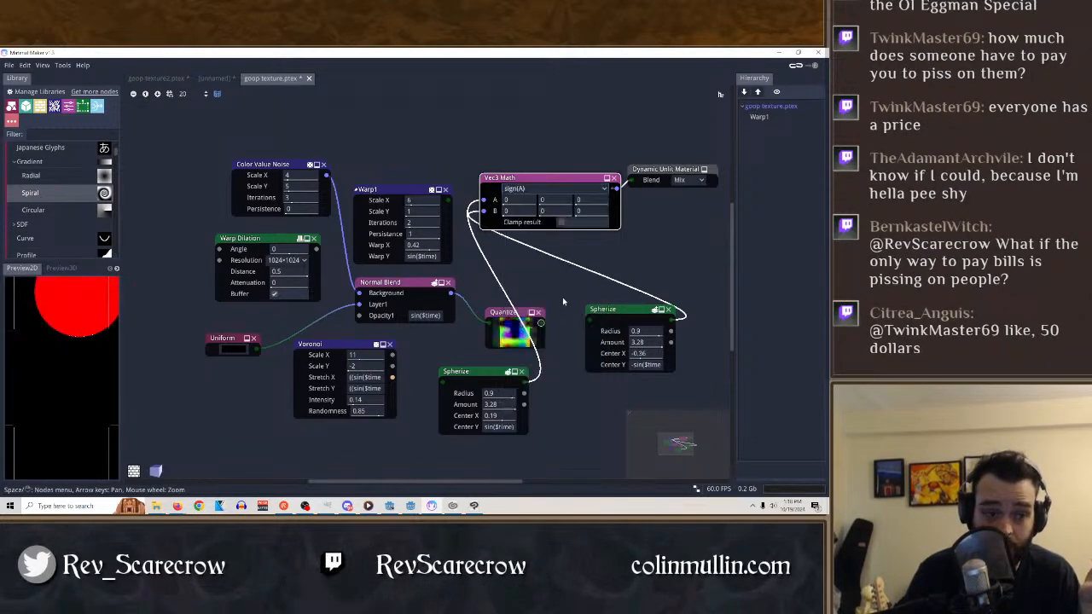
{"action": "left_click", "coordinate": [549, 189]}
{"action": "left_click", "coordinate": [520, 231]}
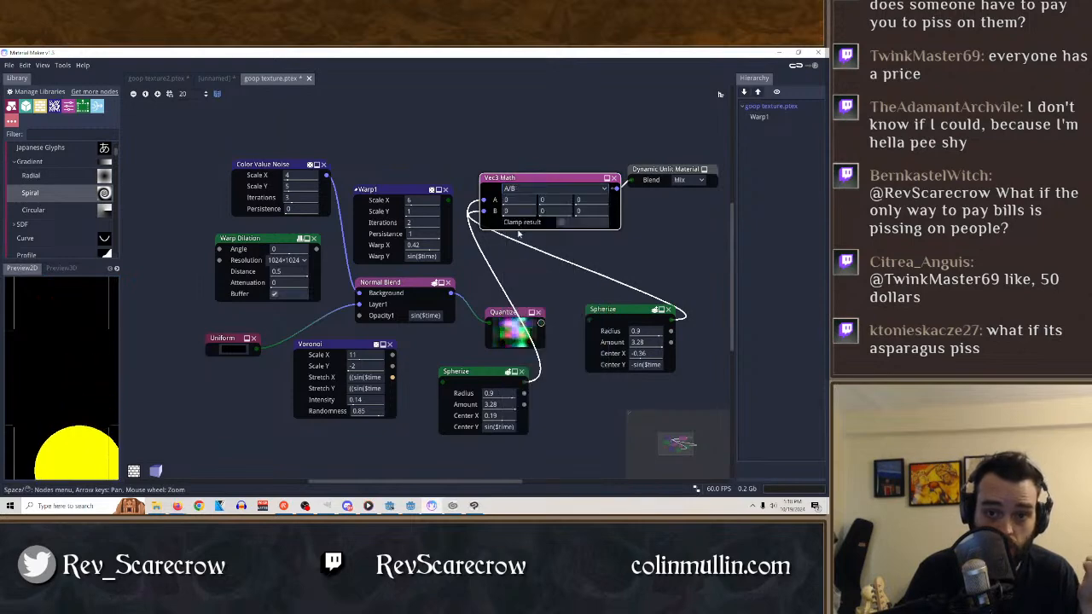
Try A-B on the Vec3 Math node and set its operation to A+B.
{"action": "left_click", "coordinate": [539, 191]}
{"action": "left_click", "coordinate": [518, 211]}
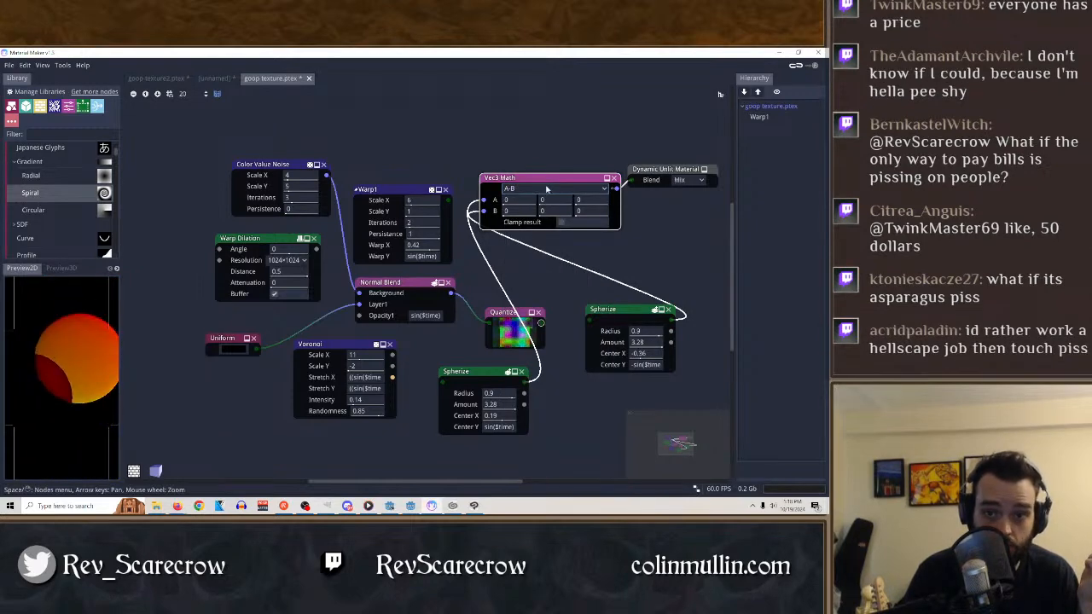
{"action": "left_click", "coordinate": [529, 188]}
{"action": "left_click", "coordinate": [528, 204]}
{"action": "left_click", "coordinate": [529, 188]}
{"action": "left_click", "coordinate": [522, 201]}
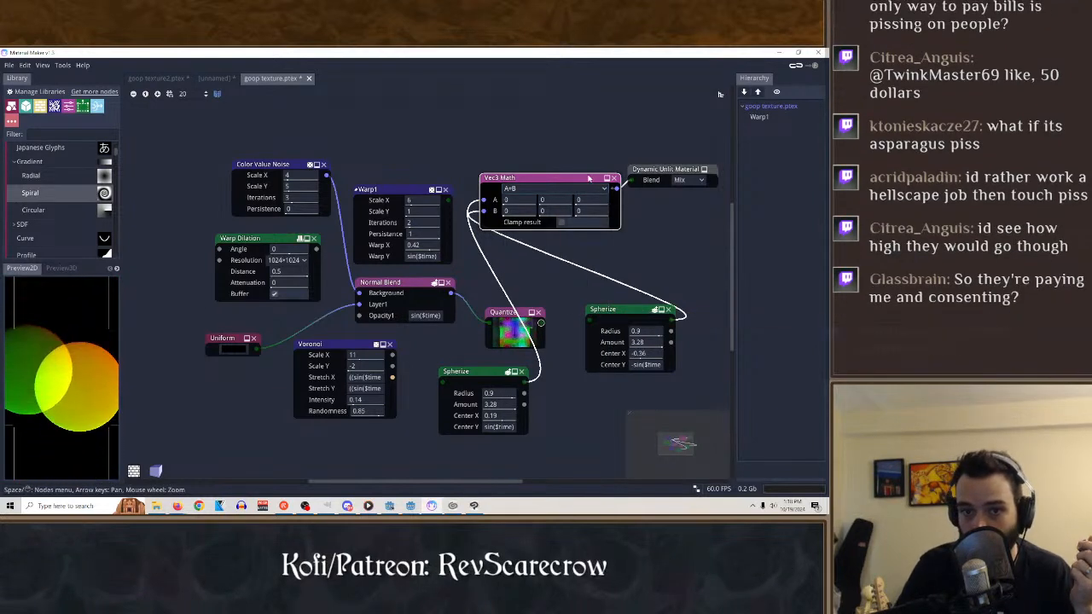
Space out the graph by shifting the first Spherize and Vec3 Math nodes, and preview the Vec3 Math result.
{"action": "left_click_drag", "start_coordinate": [494, 370], "coordinate": [469, 370]}
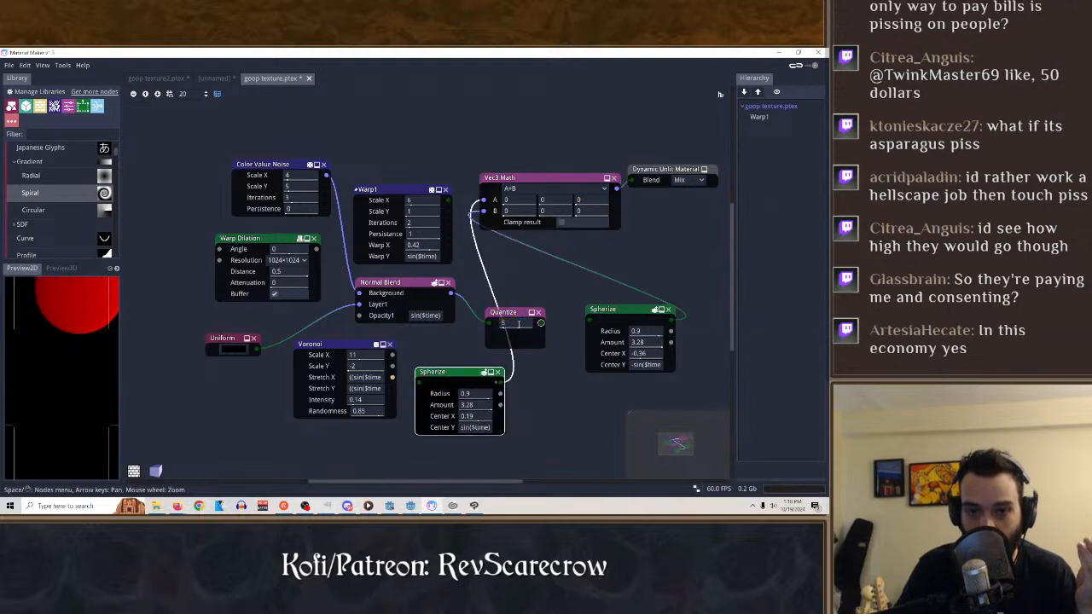
{"action": "left_click_drag", "start_coordinate": [554, 177], "coordinate": [558, 209]}
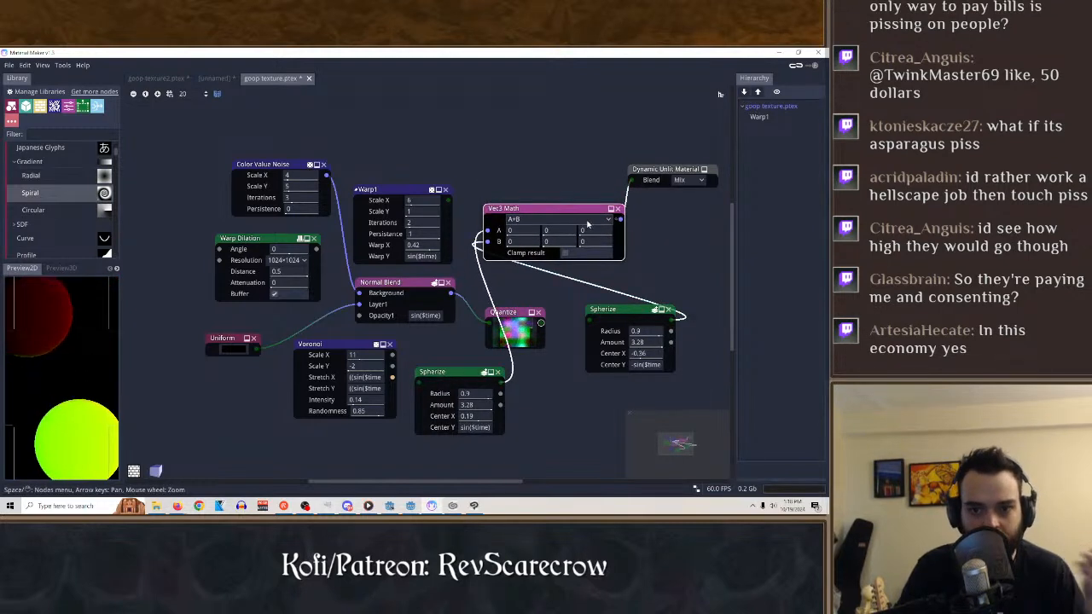
{"action": "left_click", "coordinate": [587, 219]}
{"action": "left_click", "coordinate": [587, 224]}
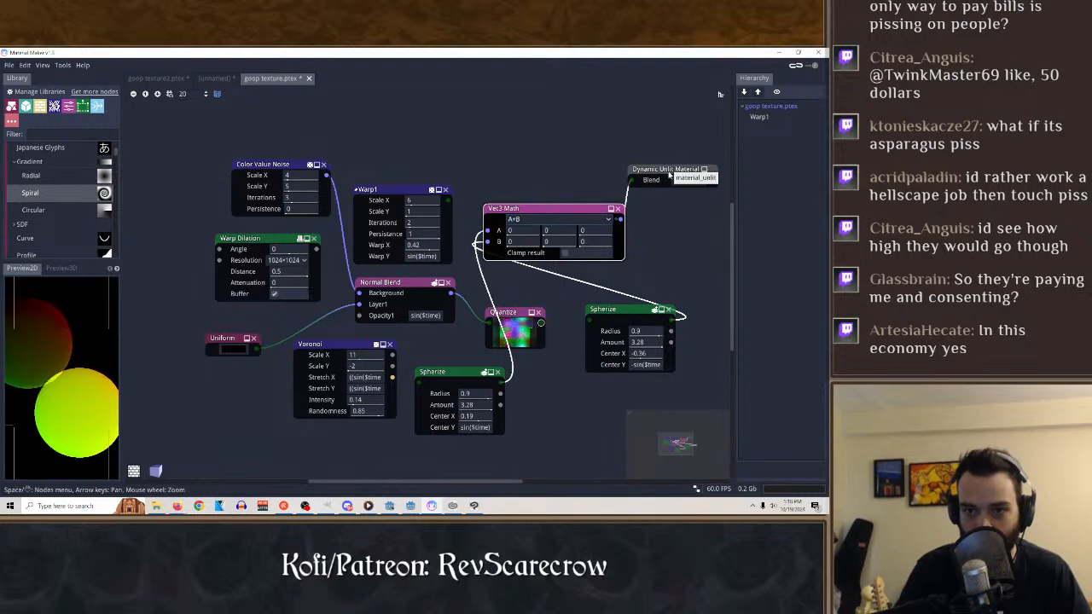
{"action": "left_click", "coordinate": [665, 173]}
{"action": "left_click", "coordinate": [639, 313]}
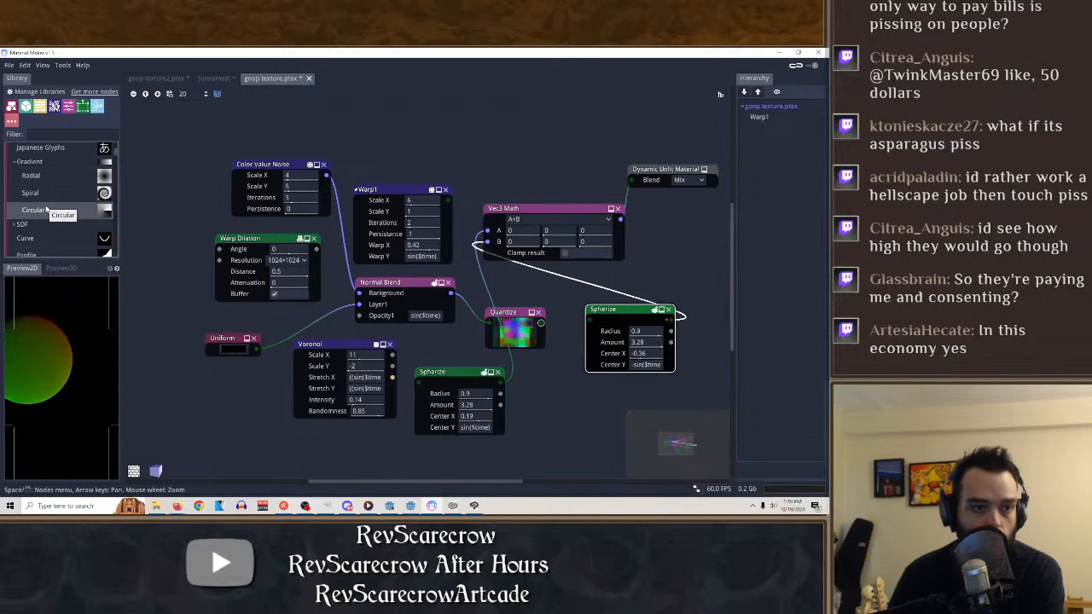
{"action": "left_click", "coordinate": [532, 209]}
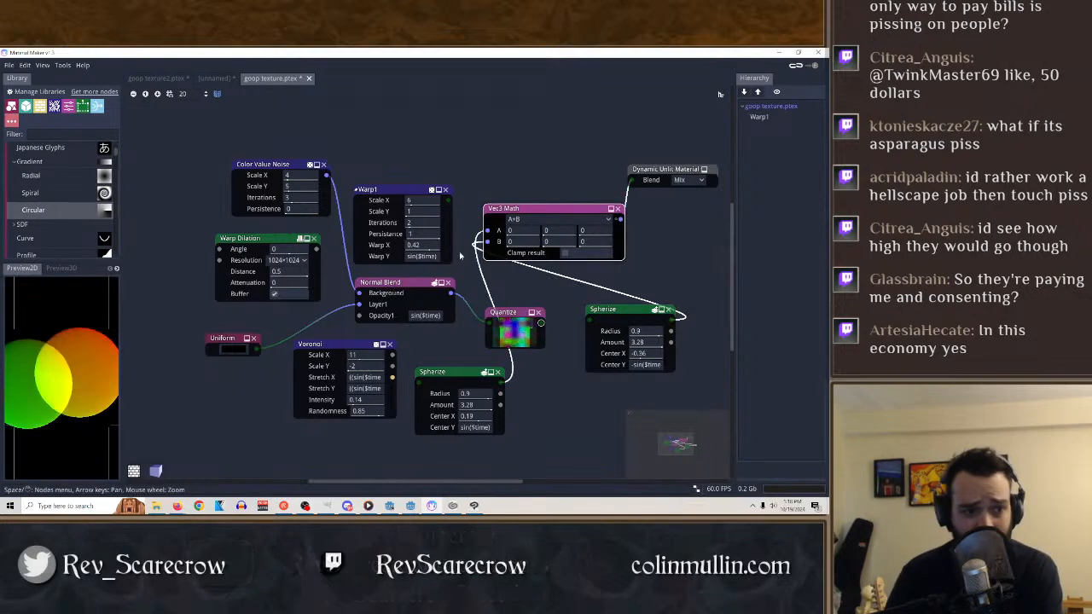
Duplicate the first Spherize node, place the copy above the Vec3 Math node, and return the preview to Vec3 Math.
{"action": "left_click", "coordinate": [468, 376]}
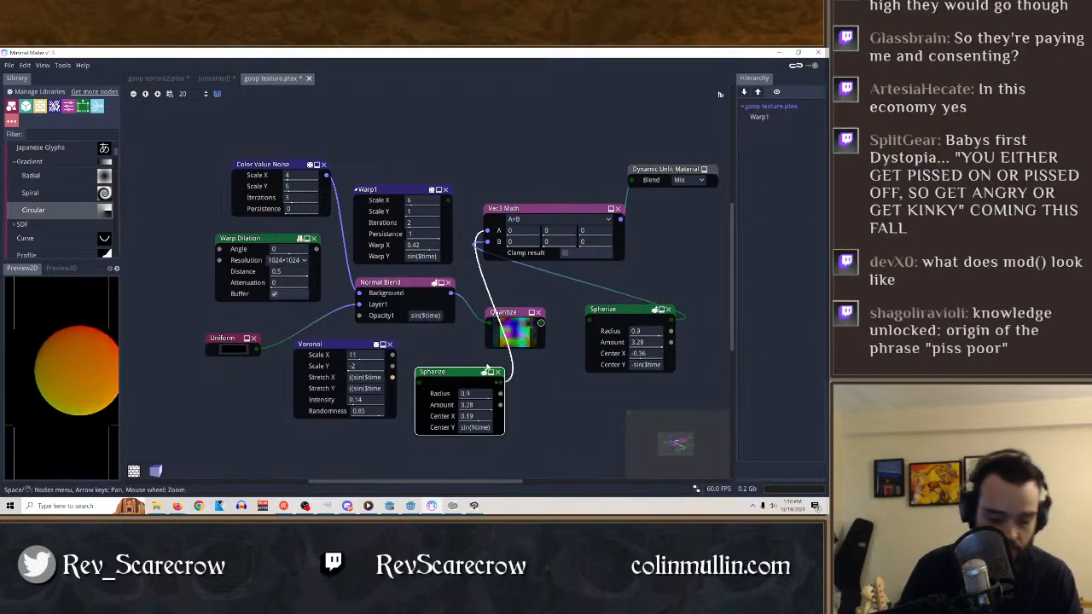
{"action": "key", "text": "ctrl+d"}
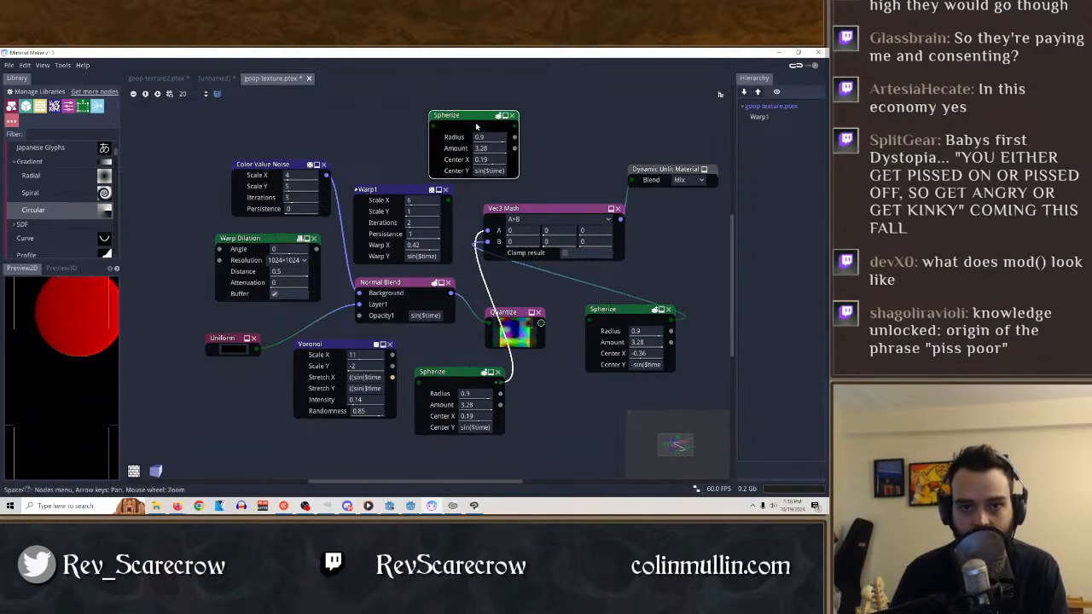
{"action": "left_click", "coordinate": [486, 130]}
{"action": "left_click", "coordinate": [570, 211]}
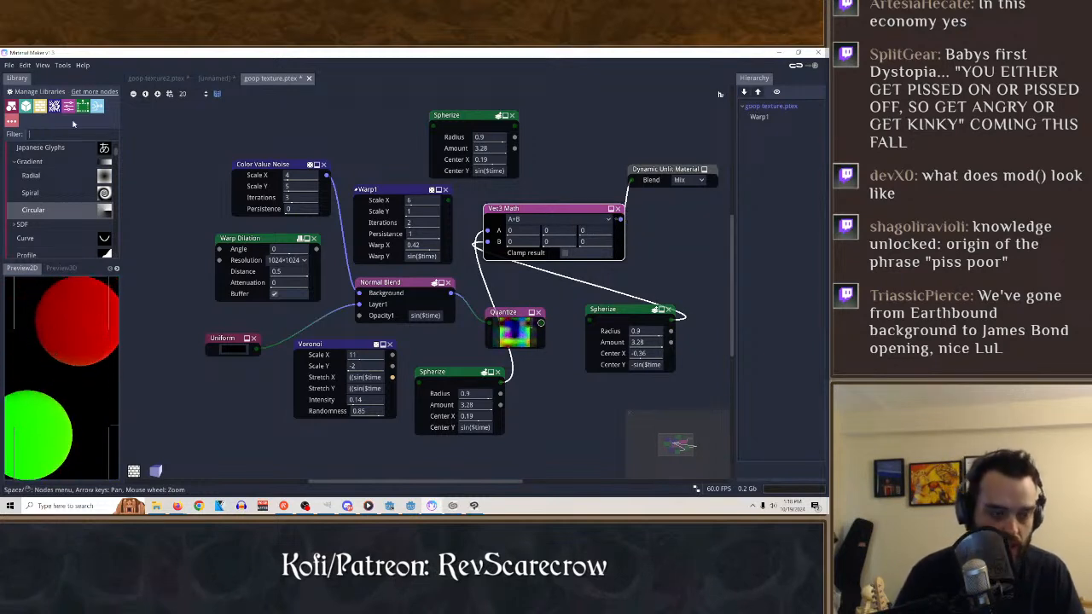
Filter the library by "math" and add a Math node beside the duplicated Spherize.
{"action": "left_click", "coordinate": [49, 135]}
{"action": "type", "text": "math"}
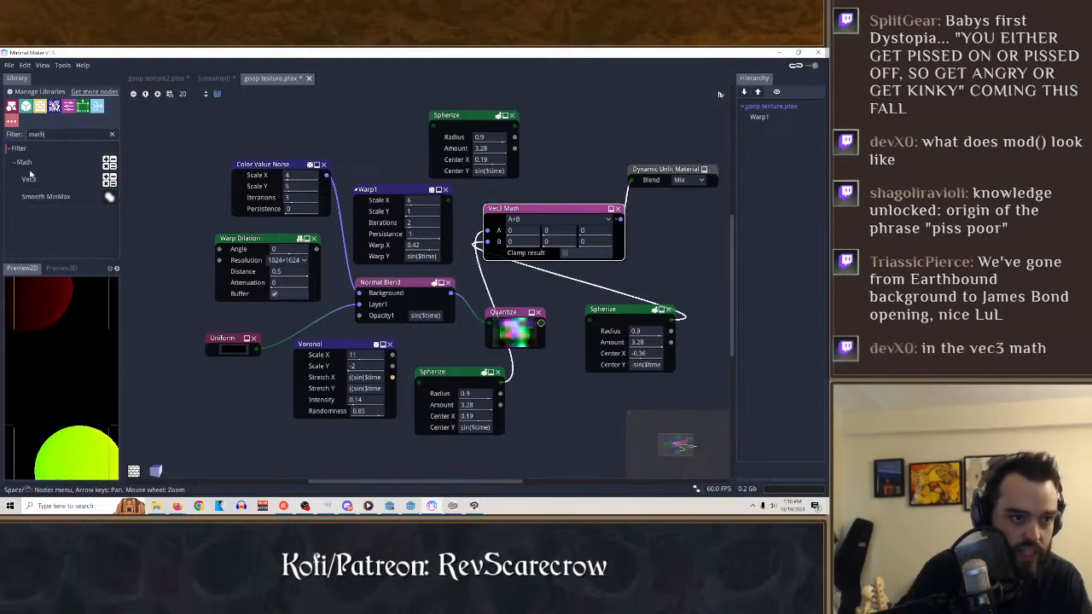
{"action": "left_click_drag", "start_coordinate": [24, 163], "coordinate": [538, 95]}
Set the Math node to ping-pong(A, B), with the duplicated Spherize feeding A and the Vec3 Math output feeding B.
{"action": "left_click", "coordinate": [590, 105]}
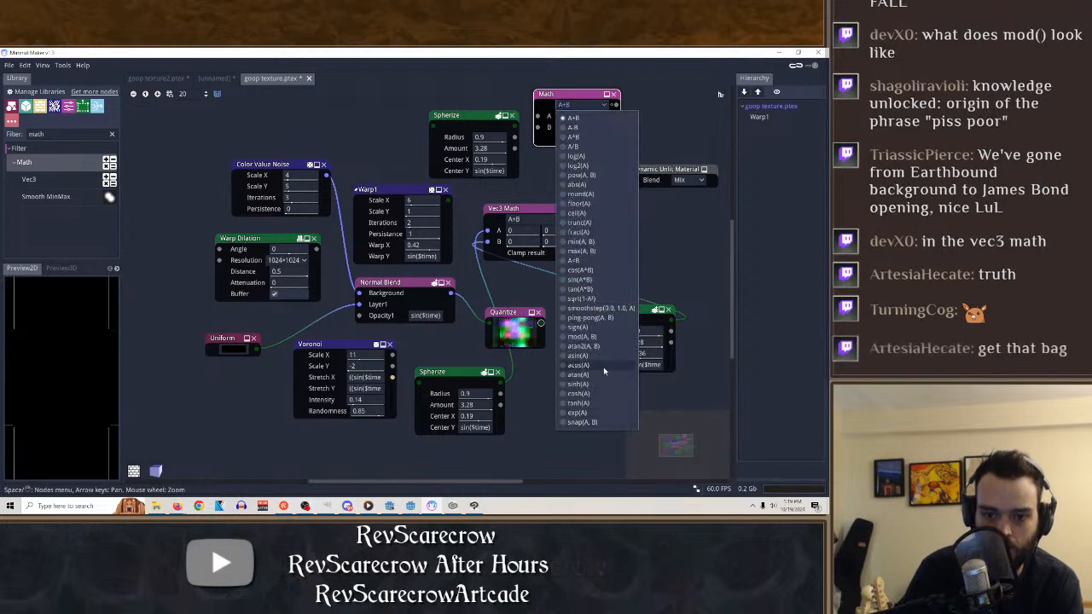
{"action": "left_click", "coordinate": [595, 318]}
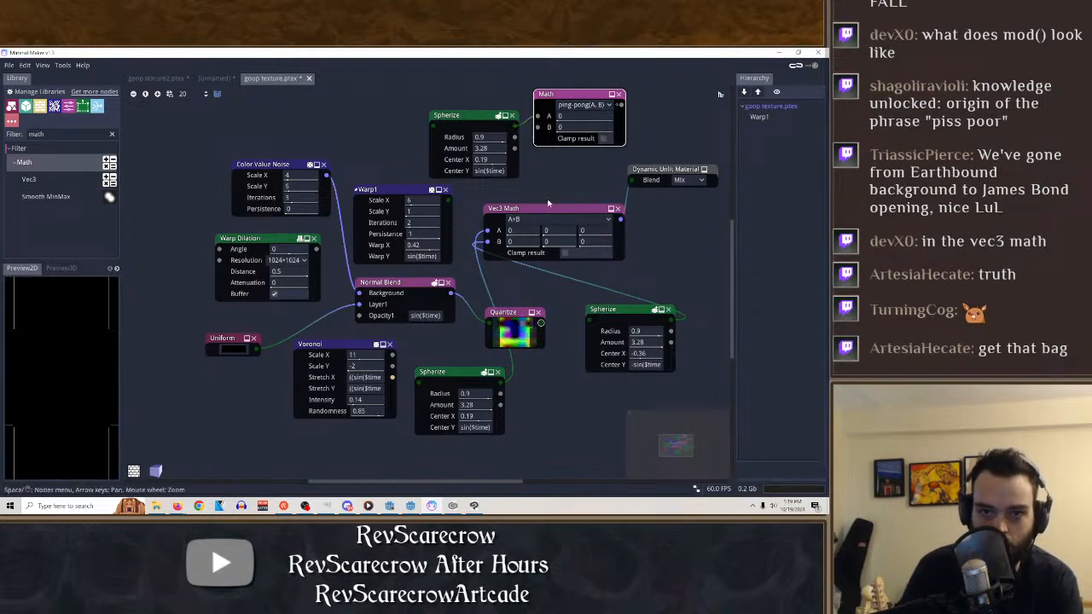
{"action": "left_click_drag", "start_coordinate": [621, 224], "coordinate": [539, 128]}
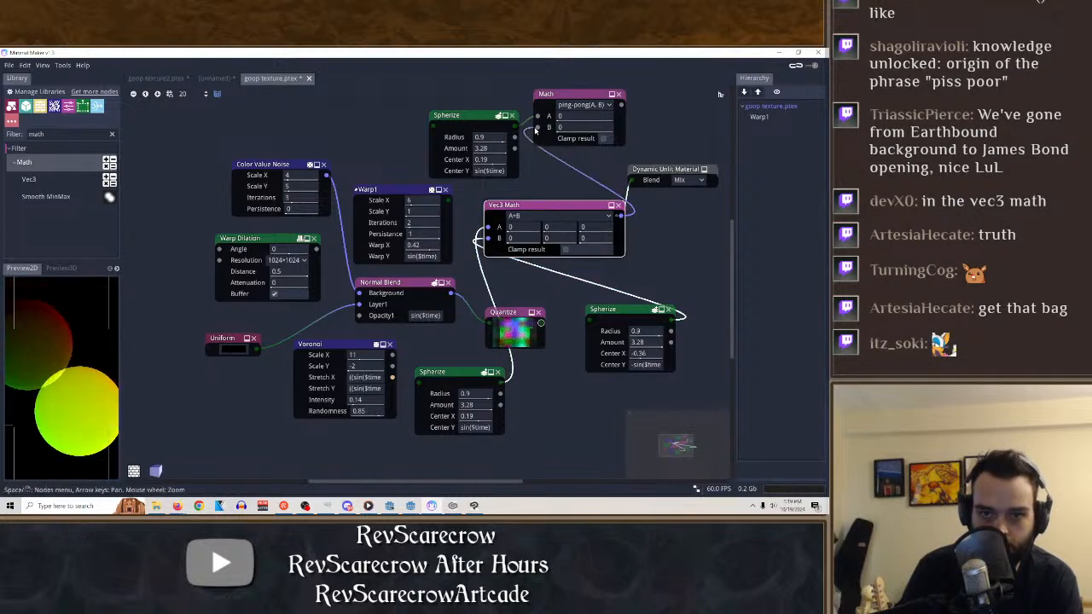
Preview the Math node and try its log(A), A-B and A*B operations, ending on A*B.
{"action": "left_click", "coordinate": [572, 96]}
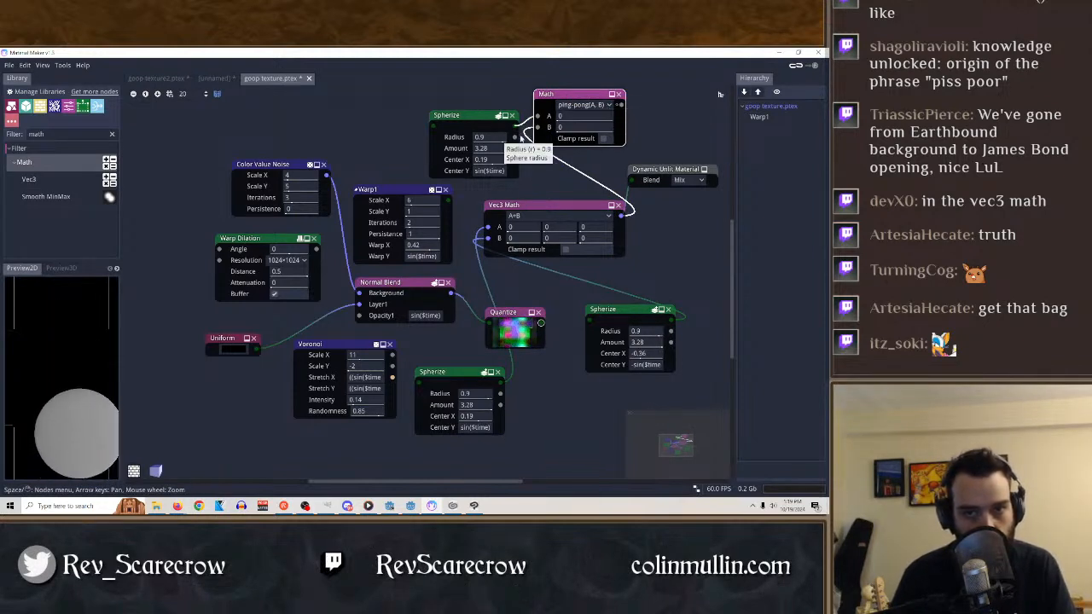
{"action": "left_click", "coordinate": [584, 105]}
{"action": "left_click", "coordinate": [583, 105]}
{"action": "left_click", "coordinate": [584, 105]}
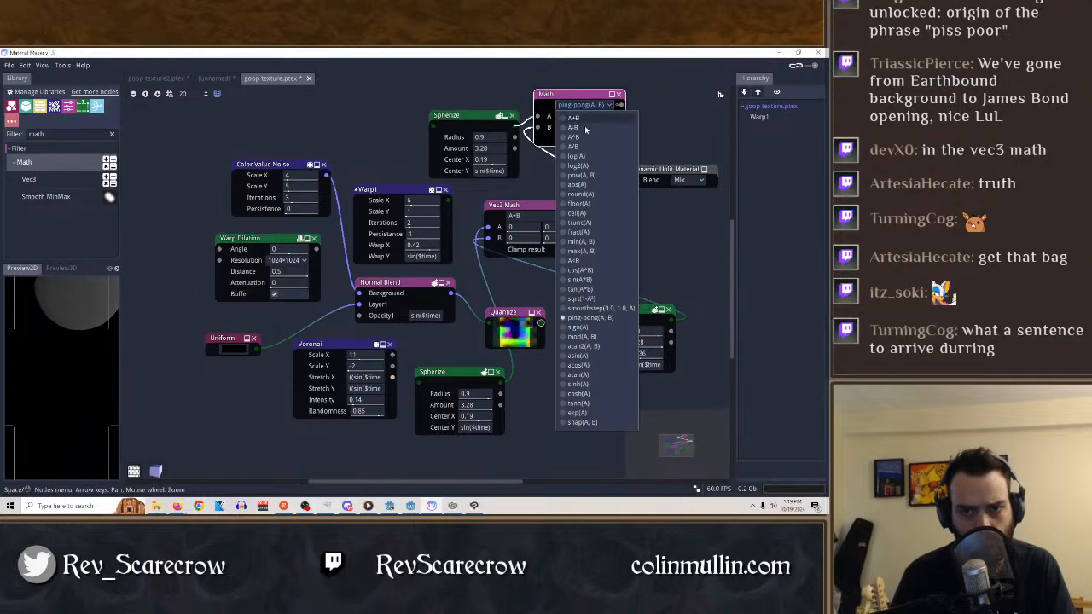
{"action": "left_click", "coordinate": [580, 161]}
{"action": "left_click", "coordinate": [586, 106]}
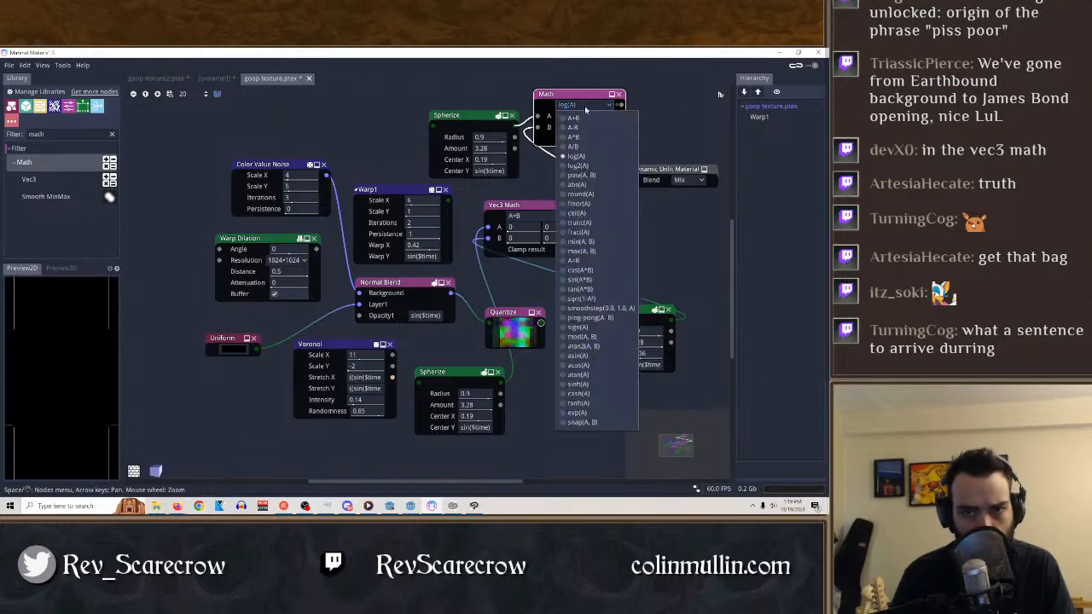
{"action": "left_click", "coordinate": [574, 128]}
{"action": "left_click", "coordinate": [584, 105]}
{"action": "left_click", "coordinate": [573, 138]}
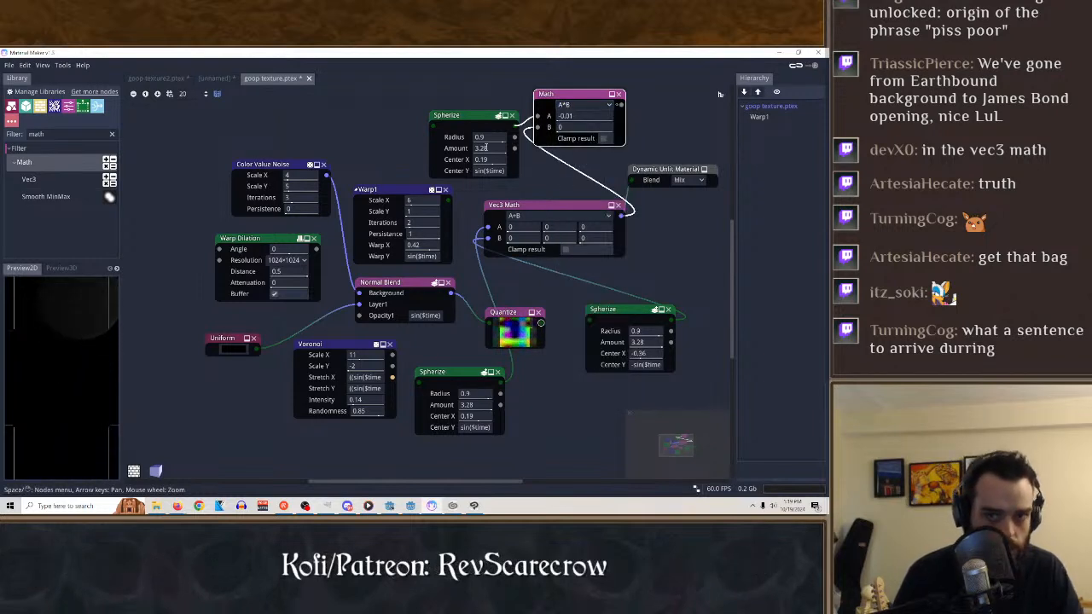
Preview the duplicated Spherize above Vec3 Math and set its Radius to 0.22 and Center X to 0.06.
{"action": "left_click", "coordinate": [451, 120]}
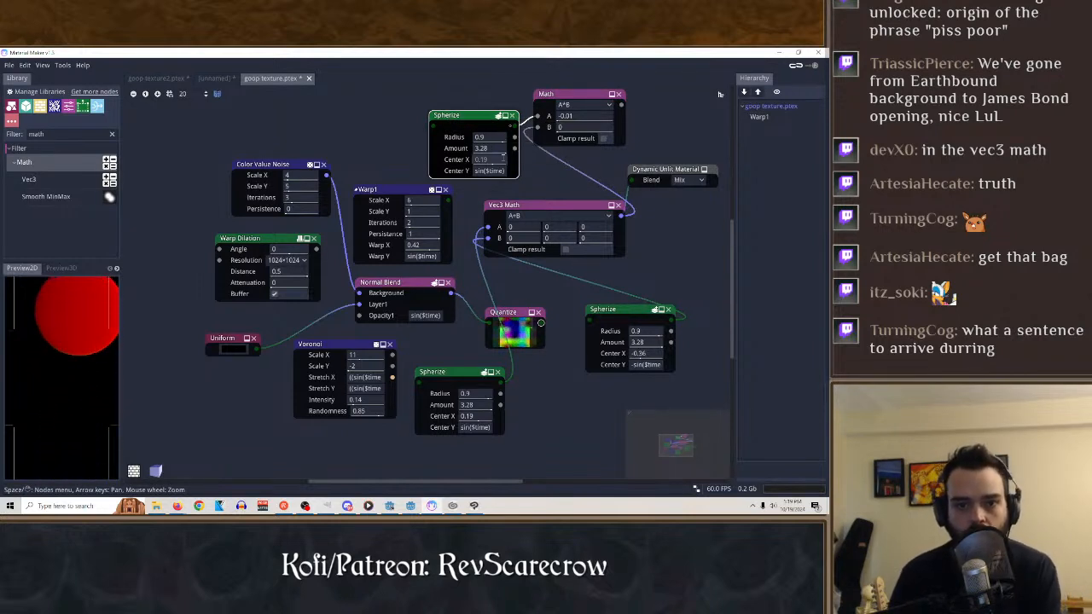
{"action": "left_click_drag", "start_coordinate": [478, 164], "coordinate": [425, 147]}
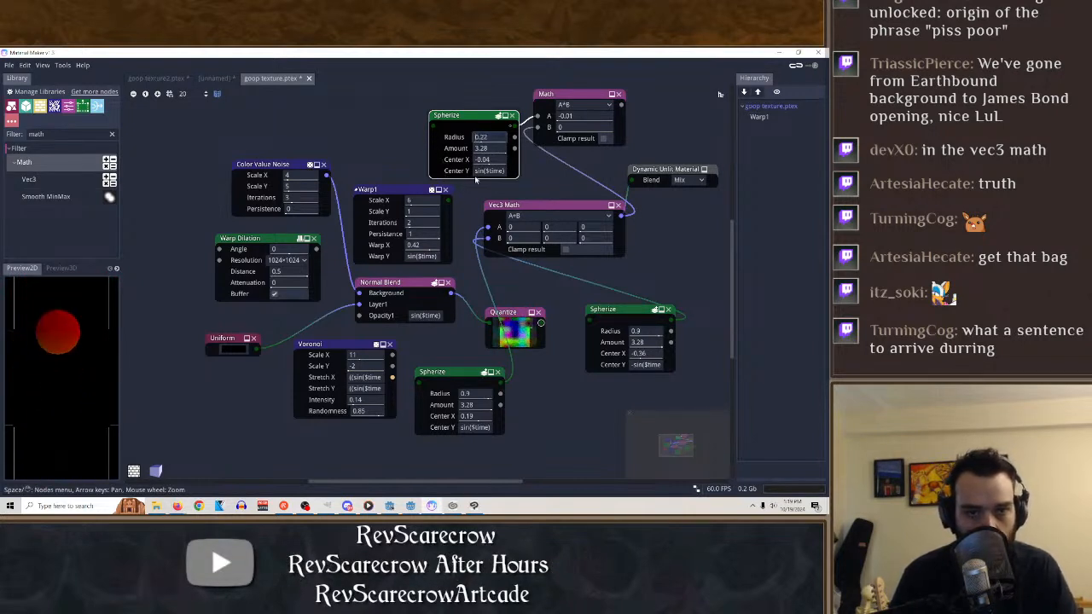
{"action": "left_click_drag", "start_coordinate": [495, 163], "coordinate": [512, 168]}
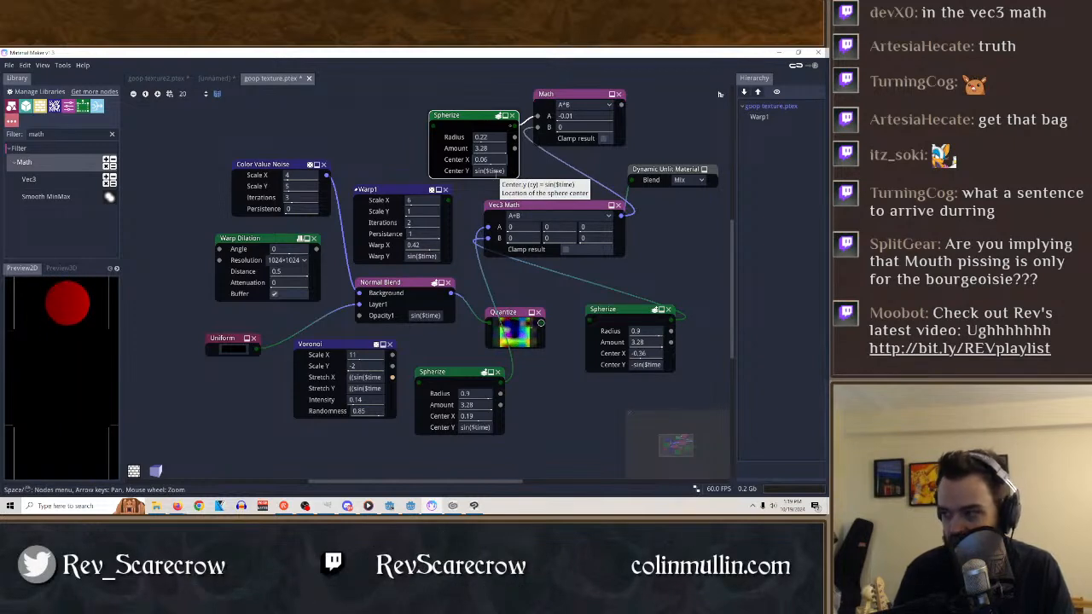
Set the duplicated Spherize's Center X to the expression rnd(1).
{"action": "right_click", "coordinate": [495, 163]}
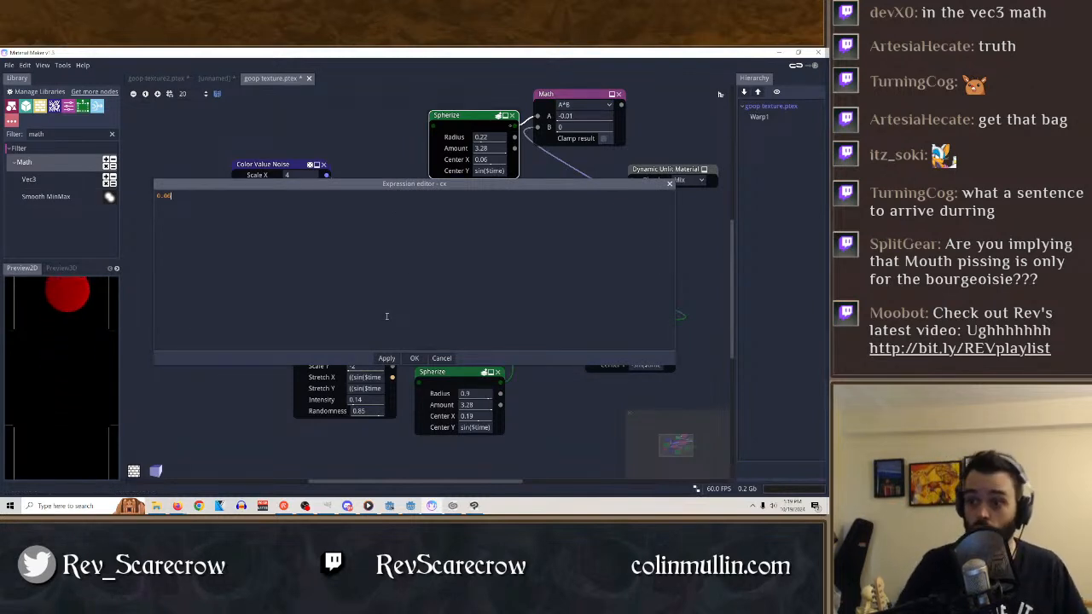
{"action": "key", "text": "BackSpace"}
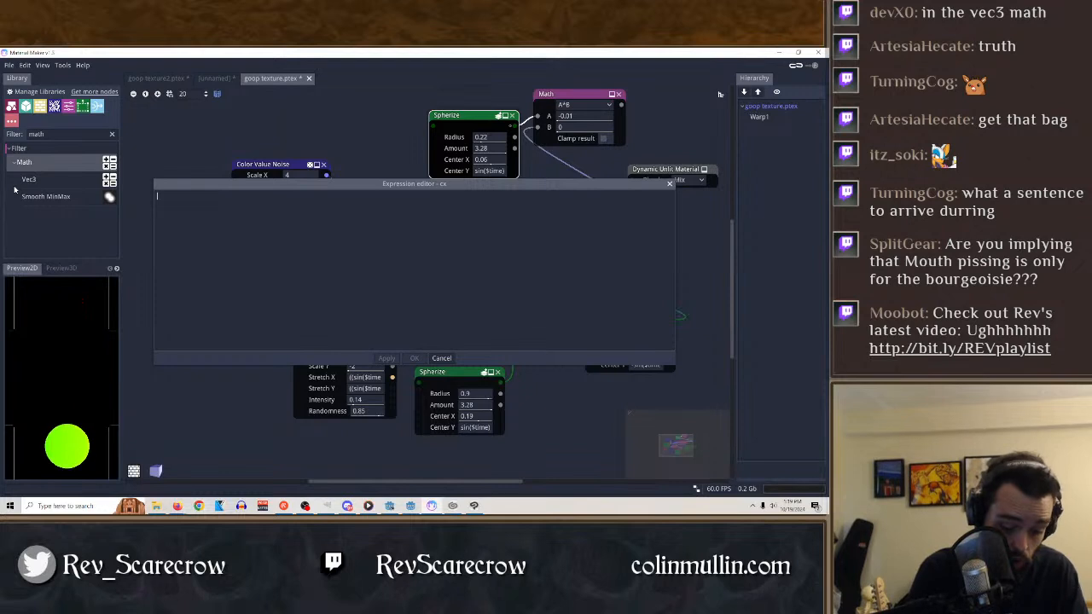
{"action": "type", "text": "s"}
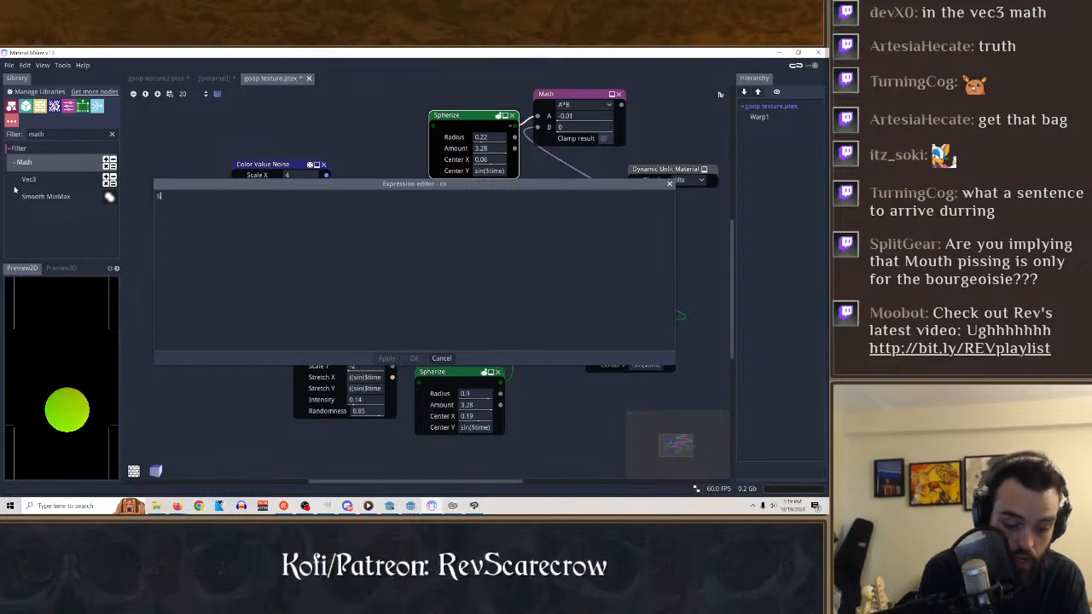
{"action": "key", "text": "BackSpace"}
{"action": "type", "text": "rnd"}
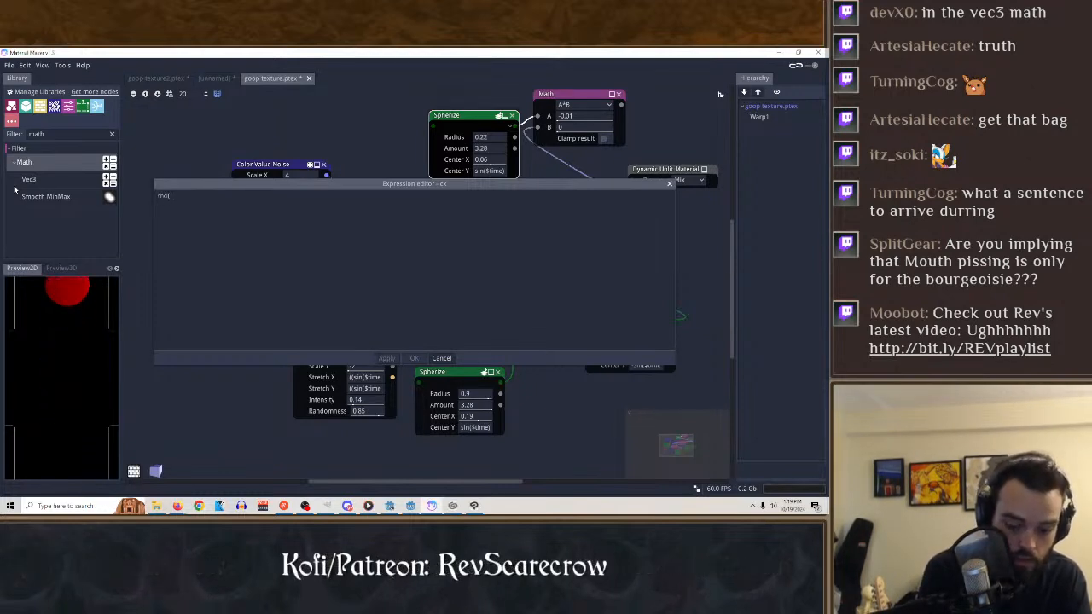
{"action": "type", "text": "(1,1)"}
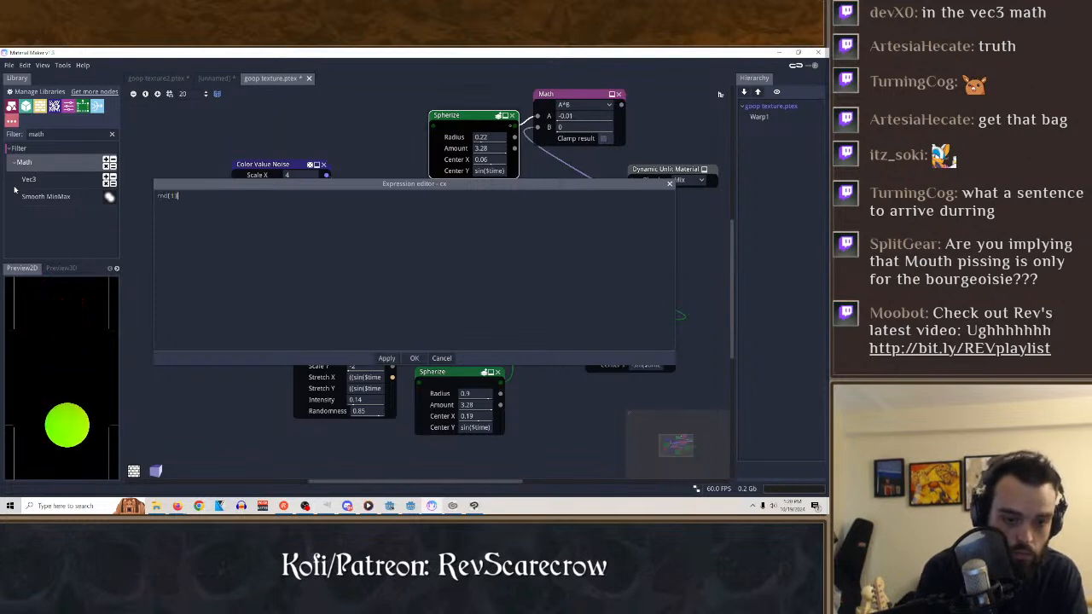
{"action": "left_click", "coordinate": [415, 358]}
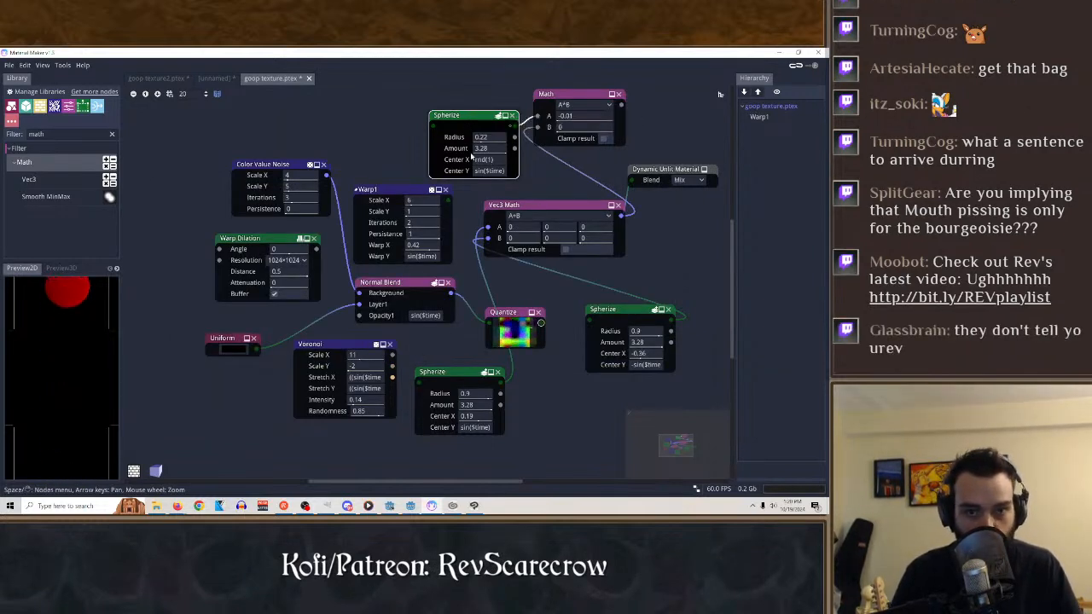
Replace the duplicated Spherize's Center X expression with random.
{"action": "double_click", "coordinate": [485, 160]}
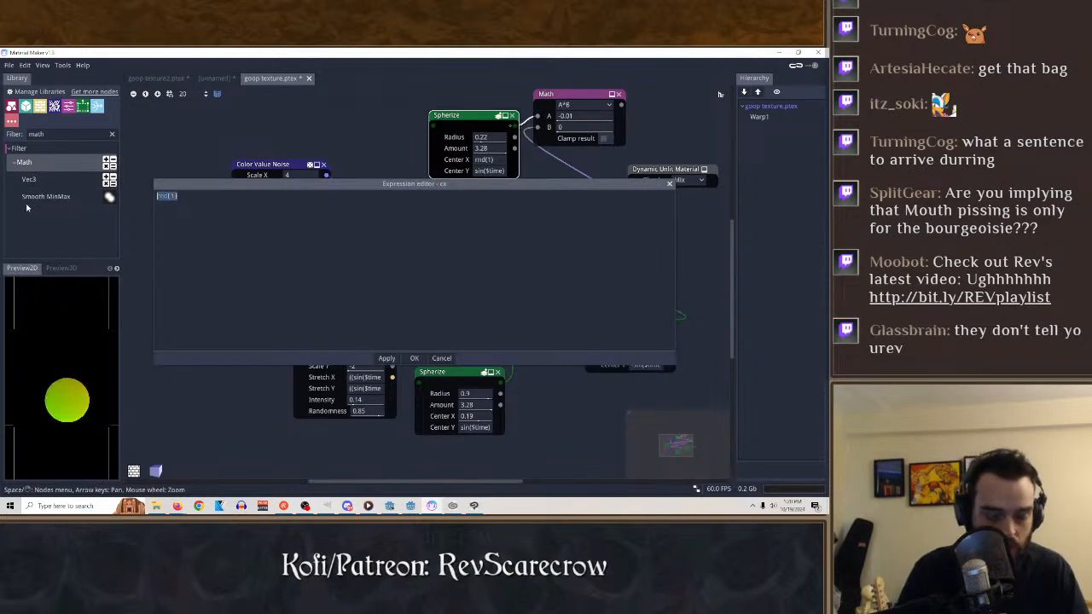
{"action": "type", "text": "randpo"}
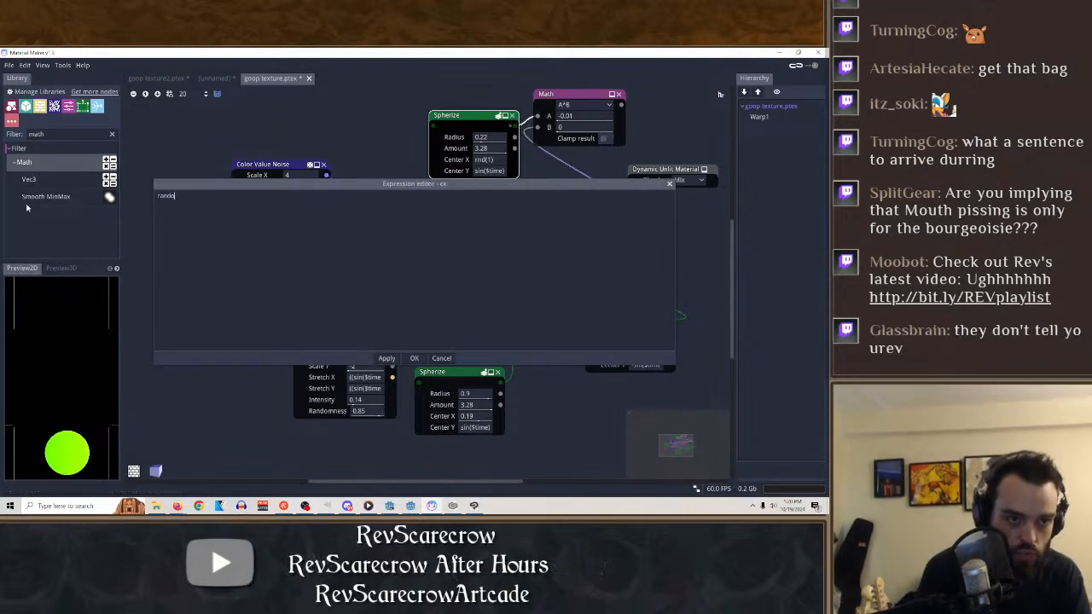
{"action": "type", "text": "m"}
{"action": "key", "text": "ctrl+Return"}
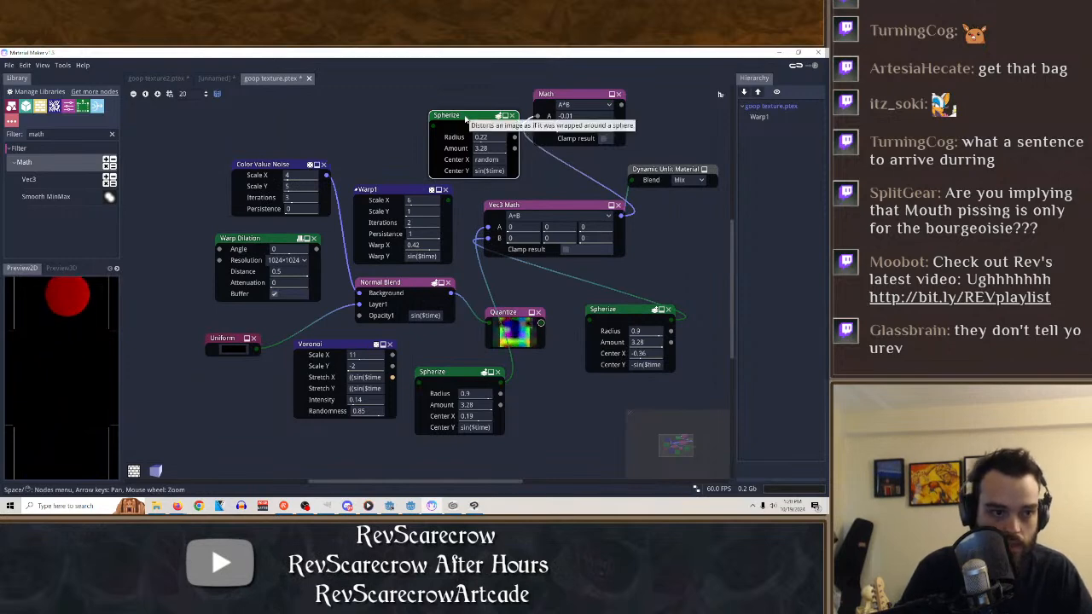
Set the duplicated Spherize's Center X to $time.
{"action": "left_click_drag", "start_coordinate": [501, 160], "coordinate": [458, 162]}
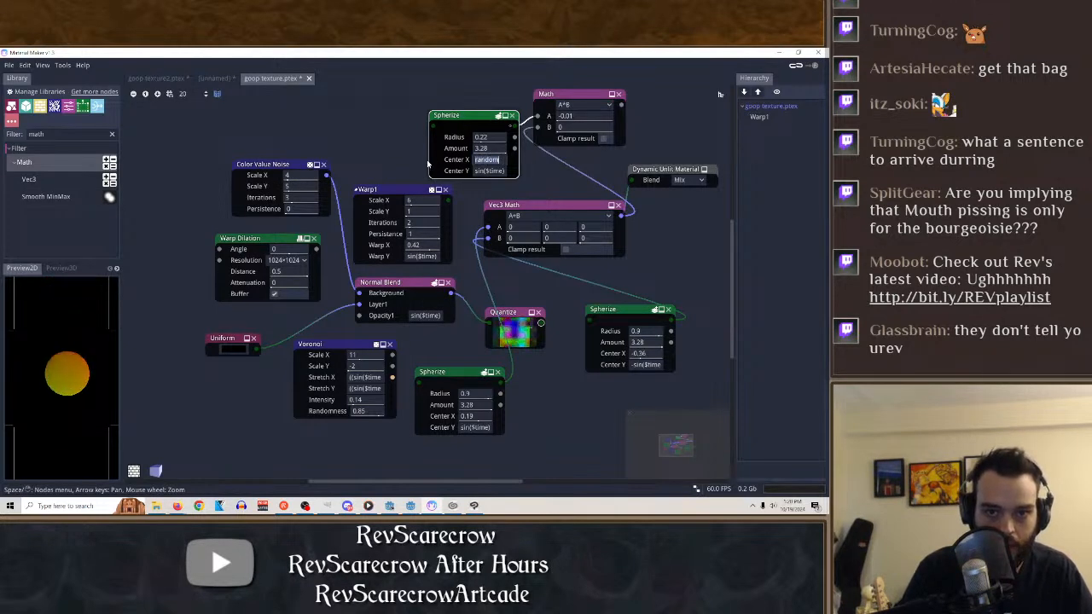
{"action": "key", "text": "BackSpace"}
{"action": "type", "text": "$time"}
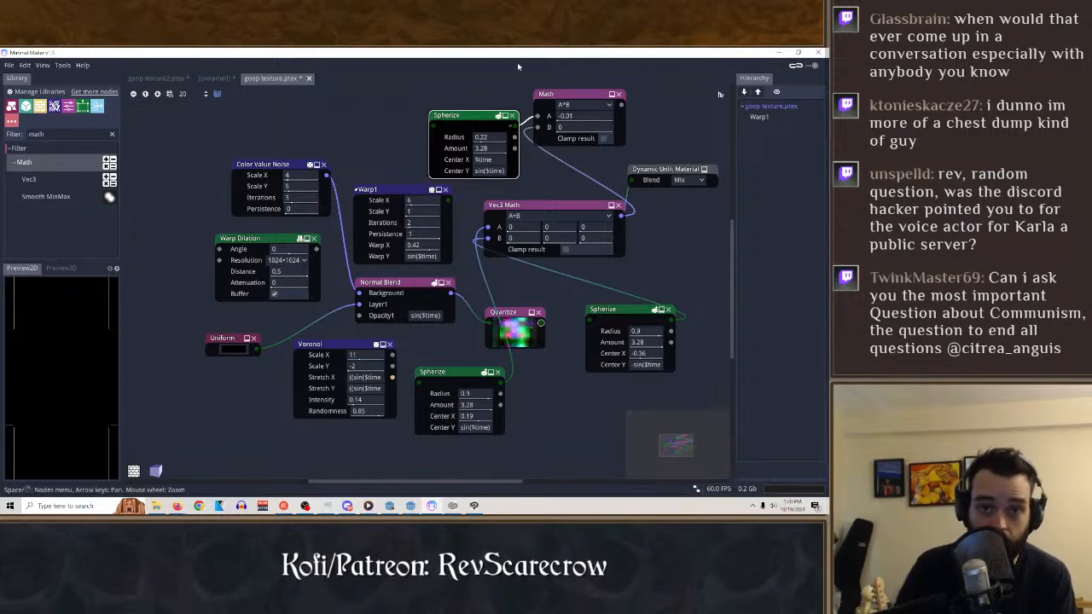
Delete the duplicated Spherize and the Math node, and return the preview to Vec3 Math.
{"action": "left_click_drag", "start_coordinate": [473, 115], "coordinate": [409, 100]}
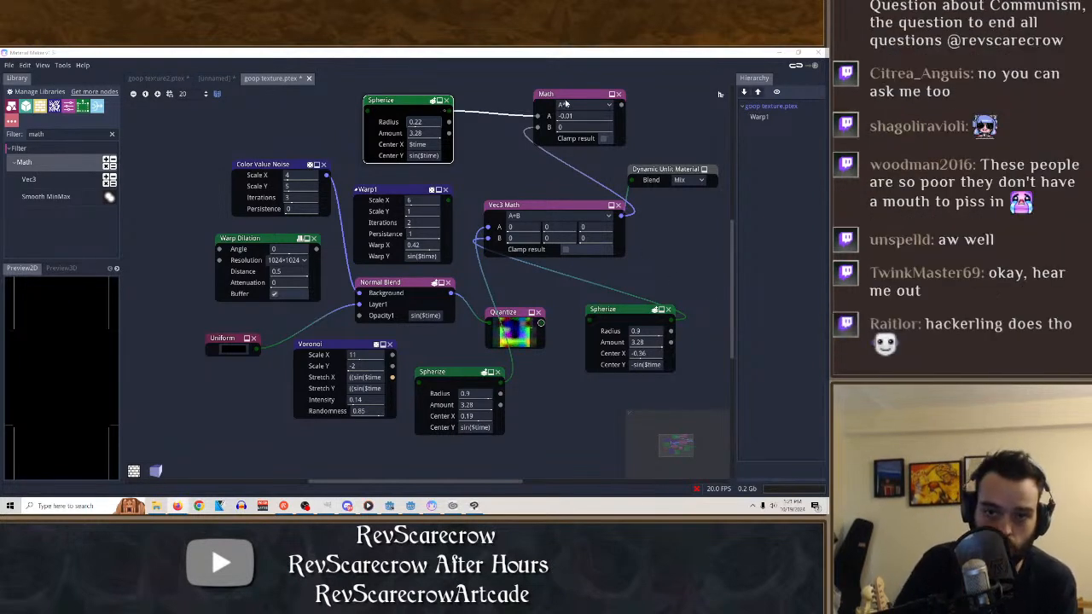
{"action": "left_click", "coordinate": [447, 101]}
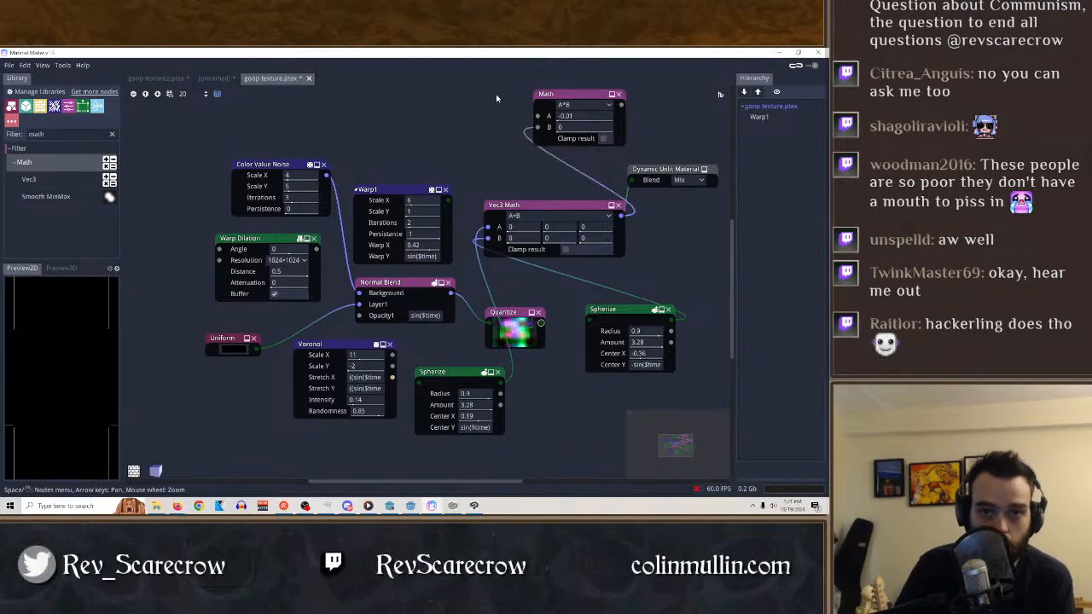
{"action": "left_click", "coordinate": [620, 94]}
{"action": "left_click", "coordinate": [552, 210]}
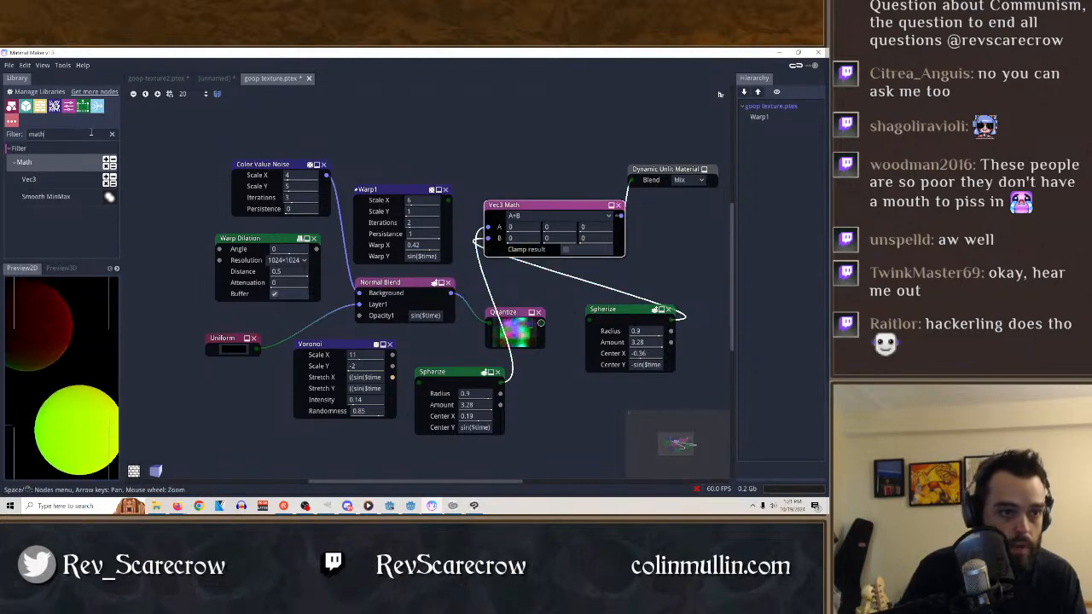
Filter the library by "merg" and add a Blend node above Vec3 Math, with the two Spherize outputs feeding Background and Layer1.
{"action": "key", "text": "BackSpace"}
{"action": "key", "text": "BackSpace"}
{"action": "key", "text": "BackSpace"}
{"action": "key", "text": "BackSpace"}
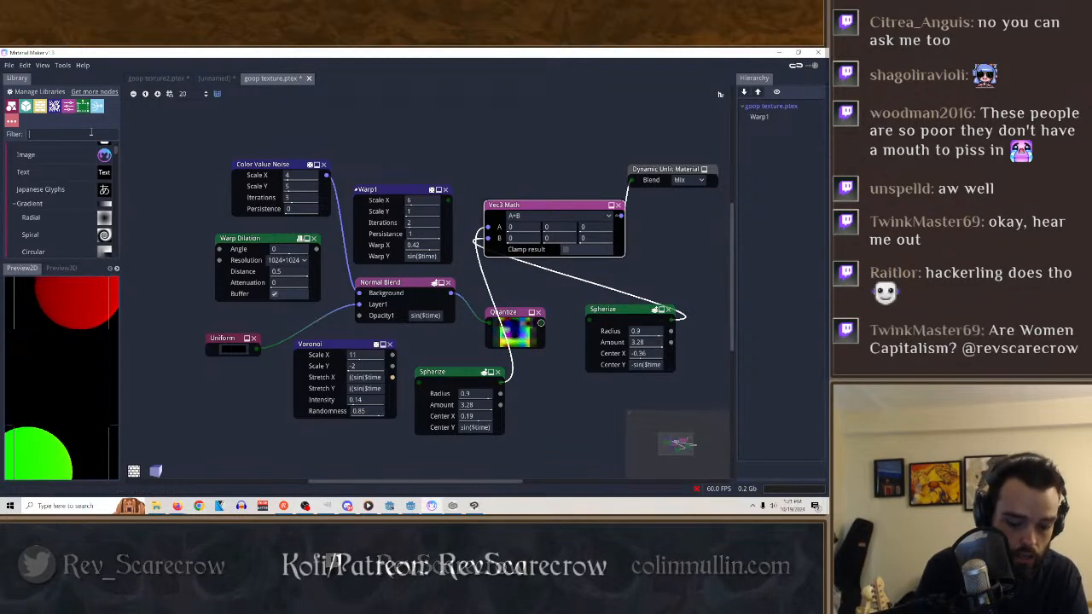
{"action": "type", "text": "merg"}
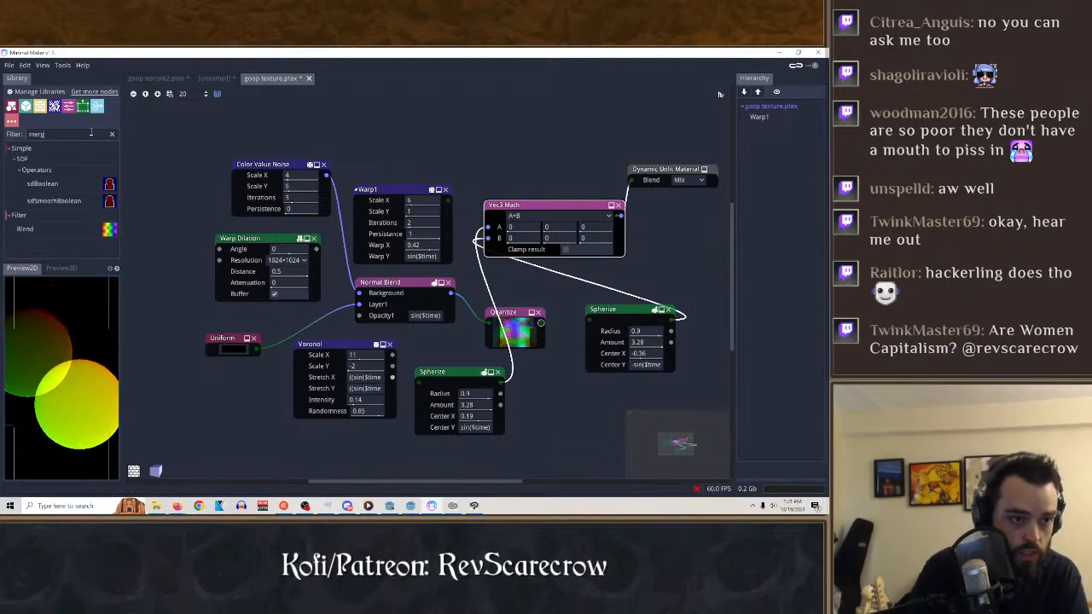
{"action": "left_click_drag", "start_coordinate": [25, 228], "coordinate": [434, 102]}
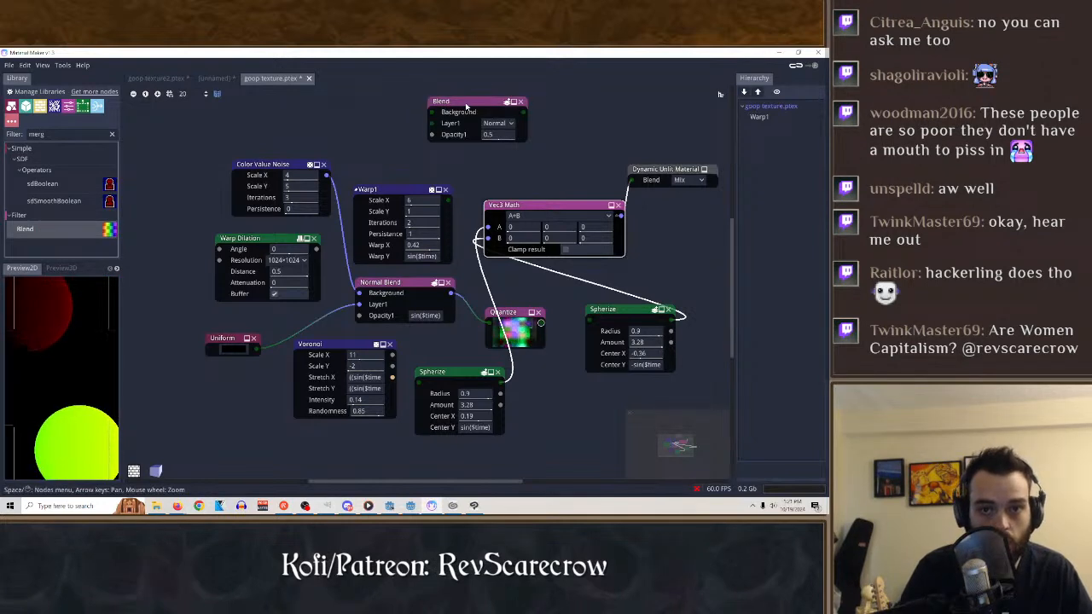
{"action": "left_click", "coordinate": [466, 106]}
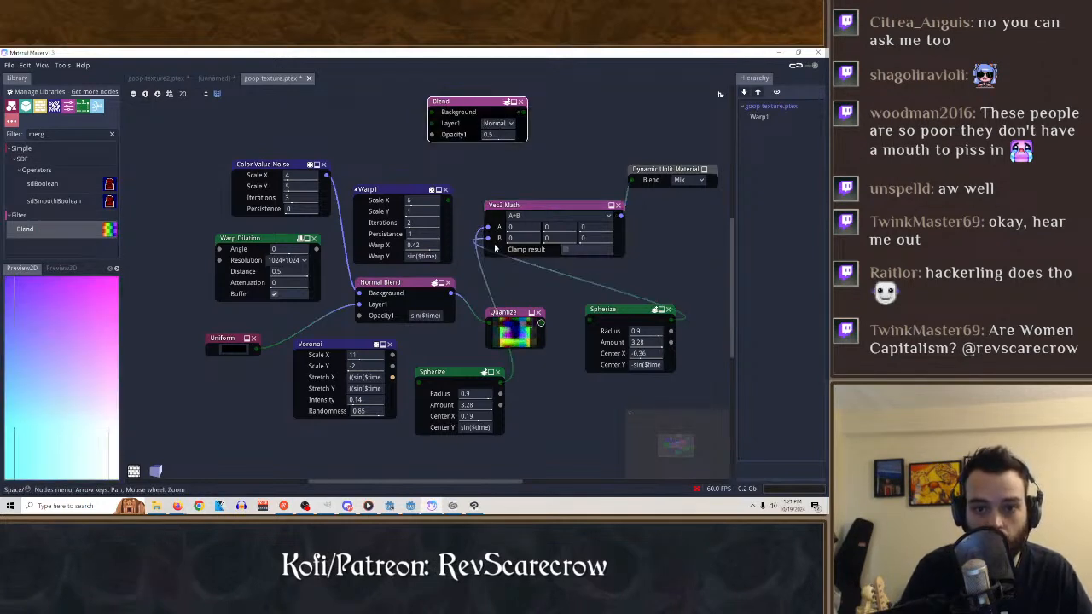
{"action": "left_click_drag", "start_coordinate": [430, 130], "coordinate": [432, 113]}
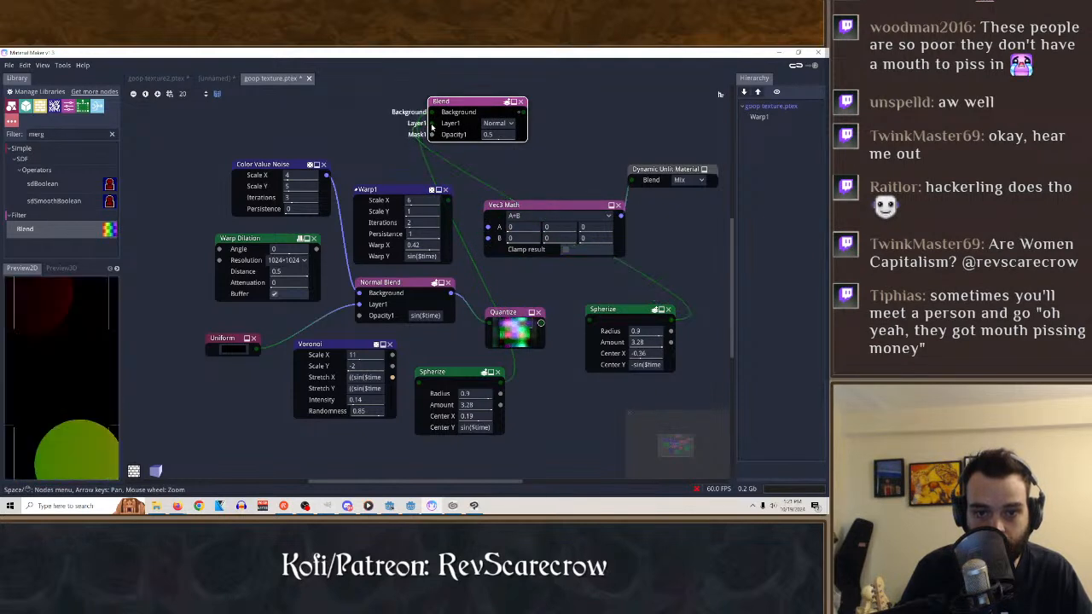
Try the Dissolve, Overlay and Lighten blend modes on the Blend node's Layer1.
{"action": "left_click", "coordinate": [503, 124]}
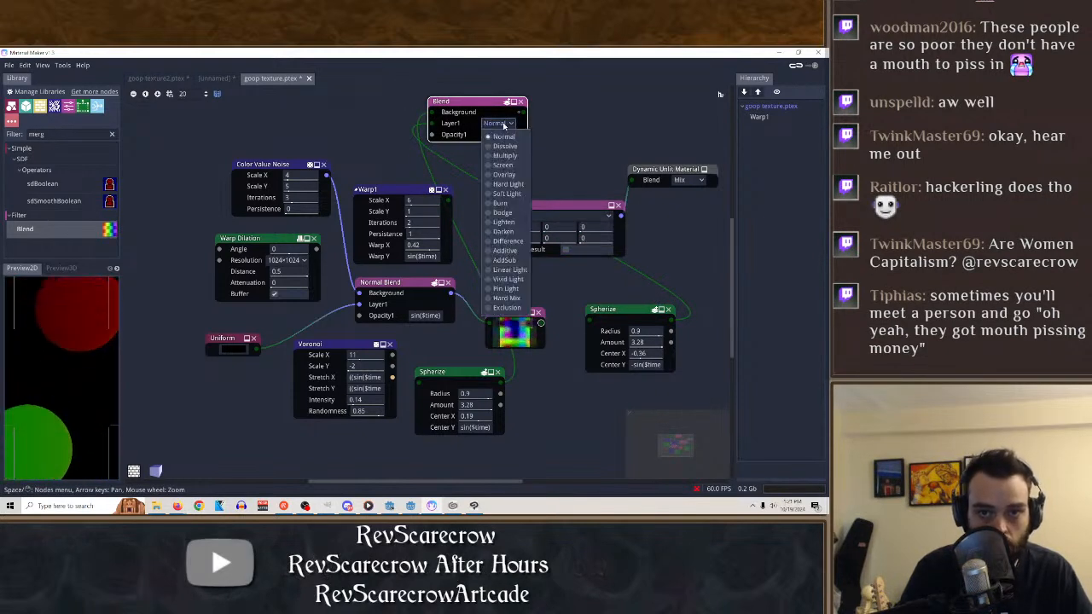
{"action": "left_click", "coordinate": [505, 146]}
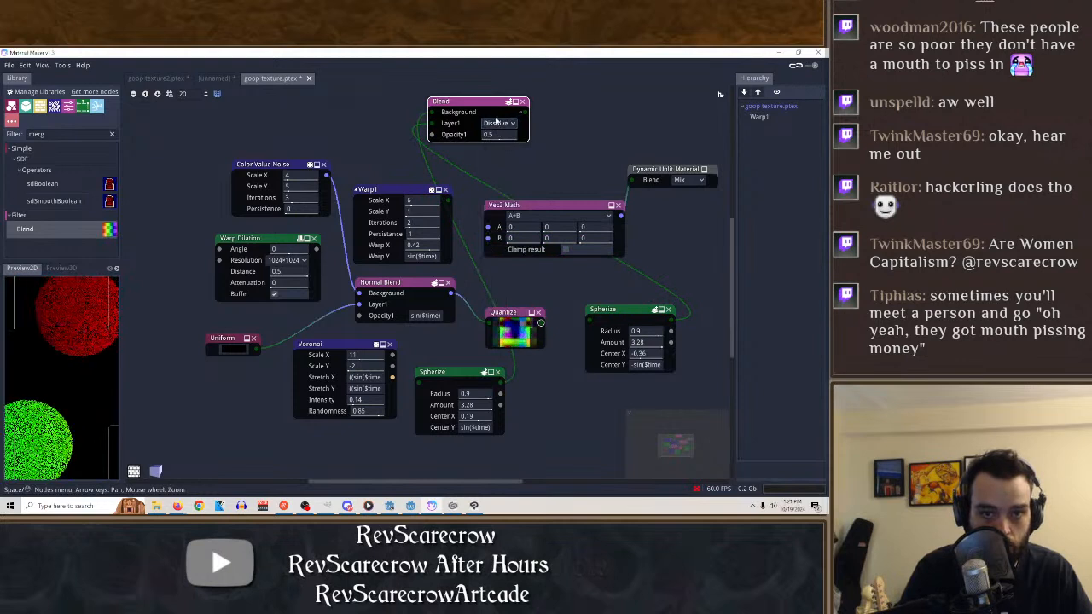
{"action": "left_click", "coordinate": [496, 122]}
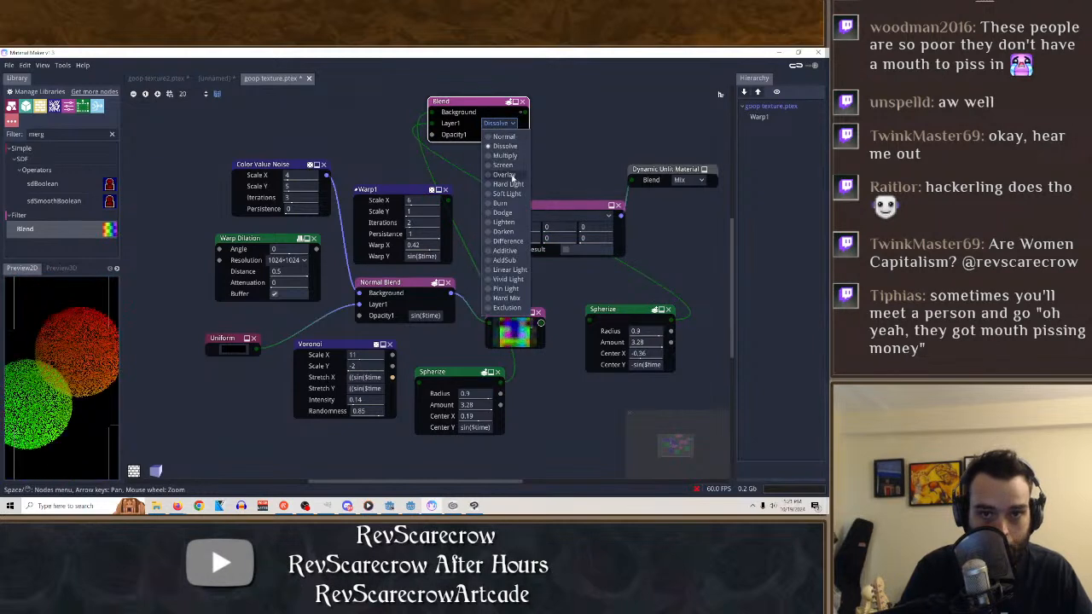
{"action": "left_click", "coordinate": [510, 174]}
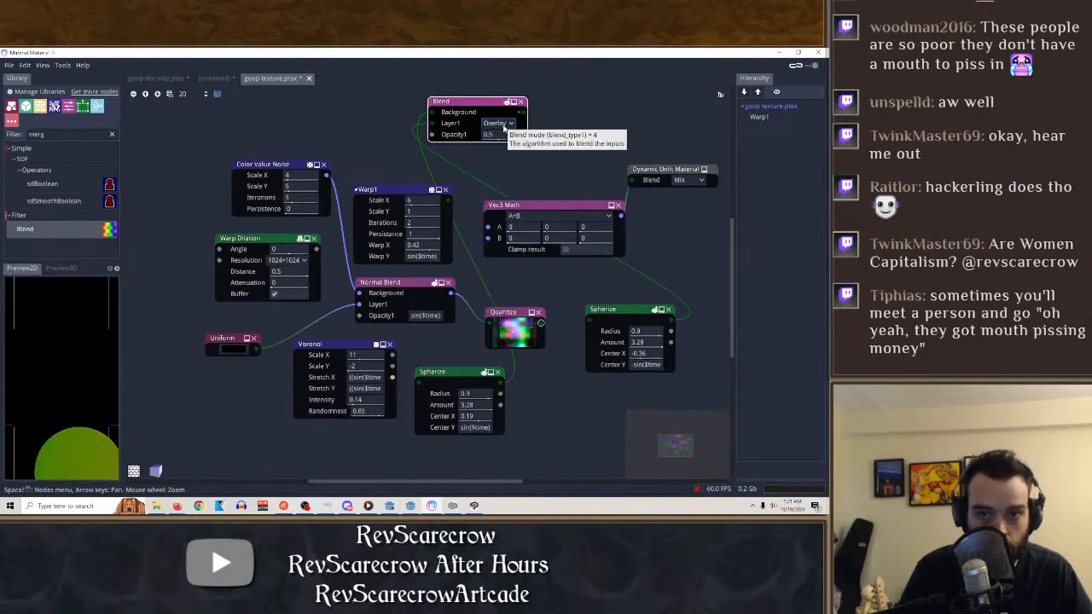
{"action": "left_click", "coordinate": [499, 124]}
{"action": "left_click", "coordinate": [504, 220]}
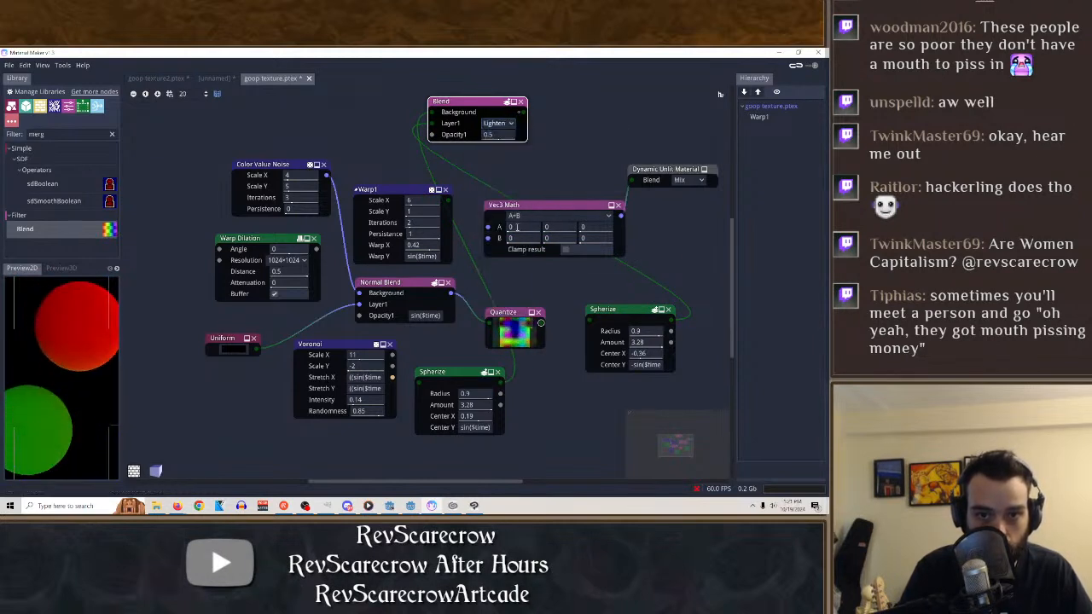
Compare Additive, Multiply and Dissolve on the Blend node's Layer1, and set its blend mode to Vivid Light.
{"action": "left_click", "coordinate": [499, 125]}
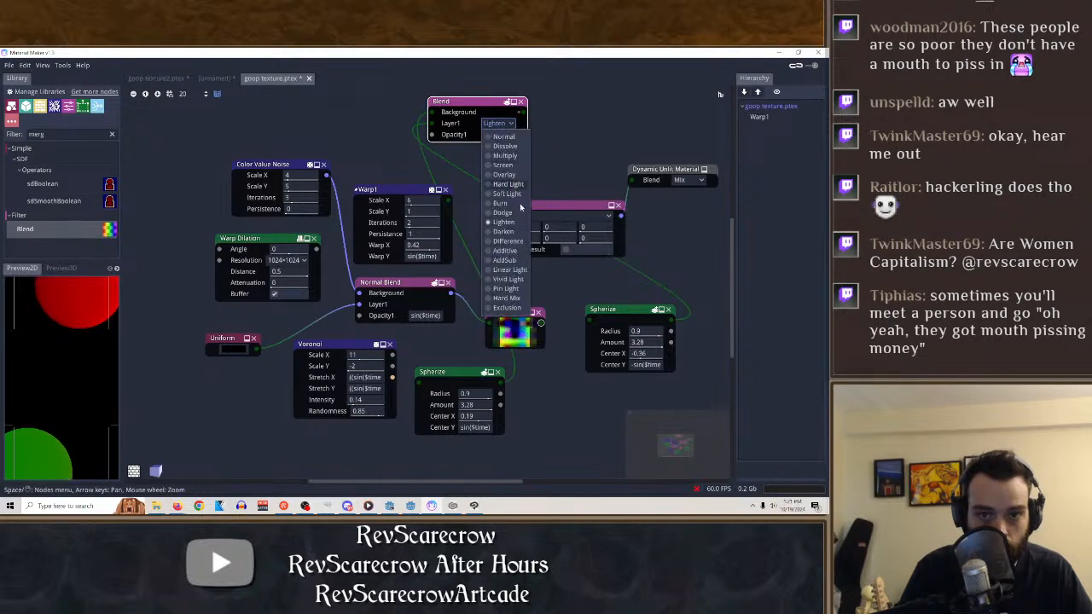
{"action": "left_click", "coordinate": [505, 250]}
{"action": "left_click", "coordinate": [495, 124]}
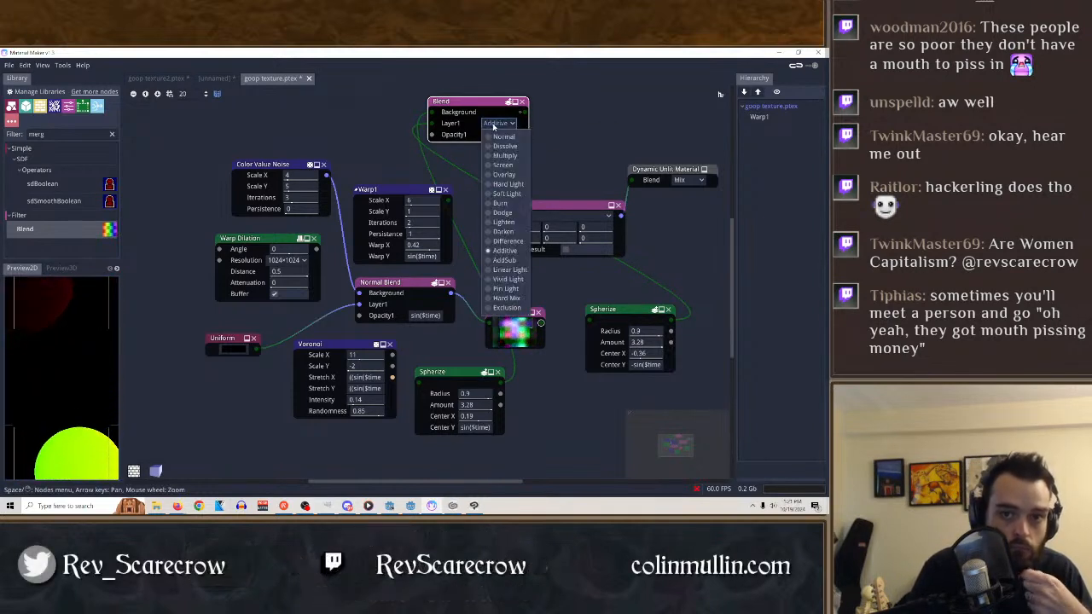
{"action": "left_click", "coordinate": [498, 156]}
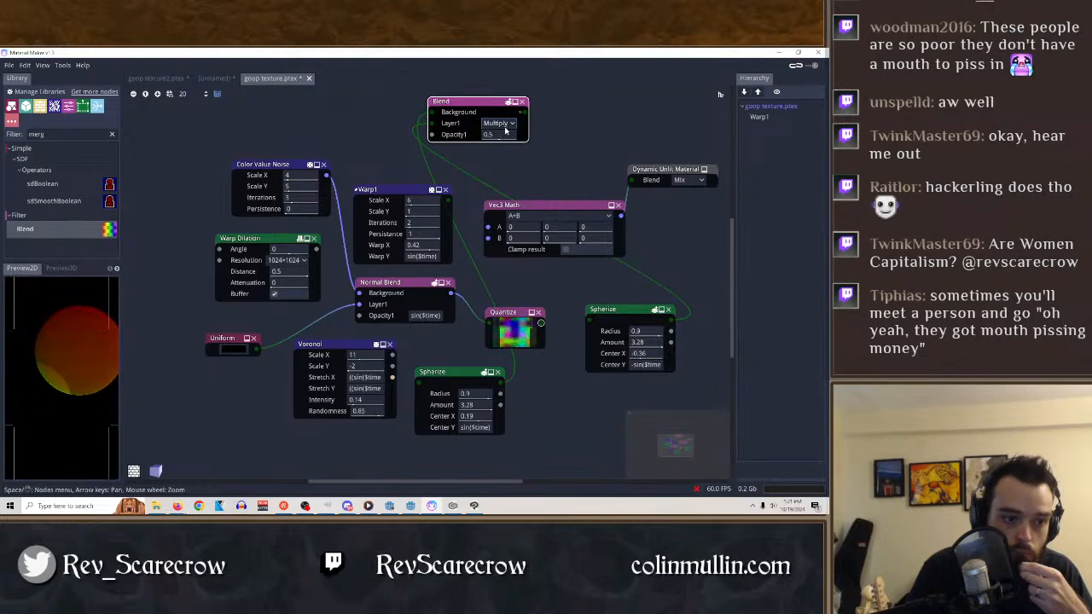
{"action": "left_click", "coordinate": [507, 124]}
{"action": "left_click", "coordinate": [505, 146]}
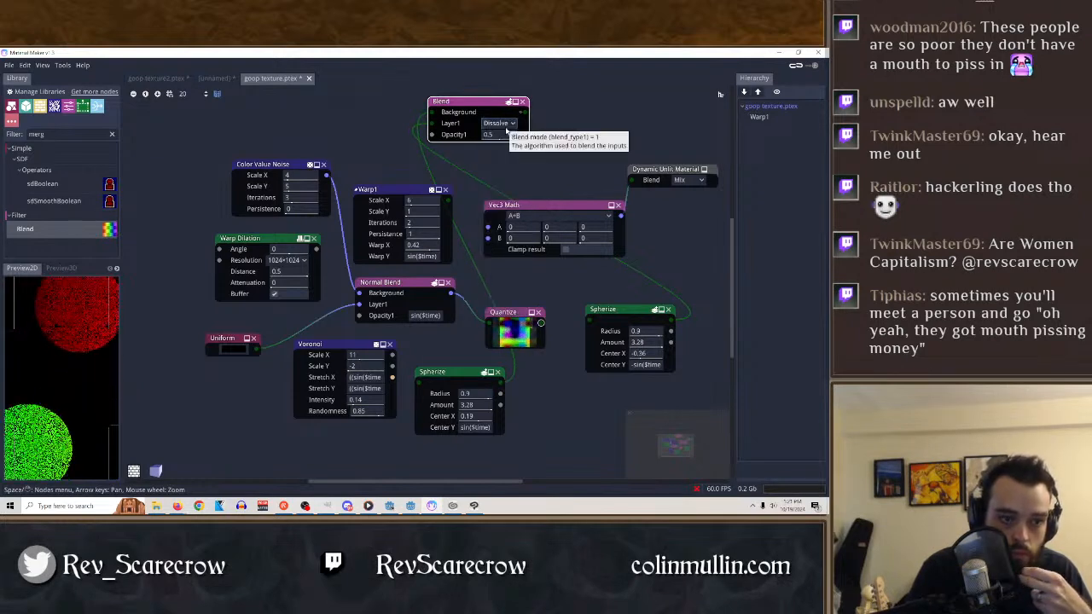
{"action": "left_click", "coordinate": [502, 124]}
{"action": "left_click", "coordinate": [505, 279]}
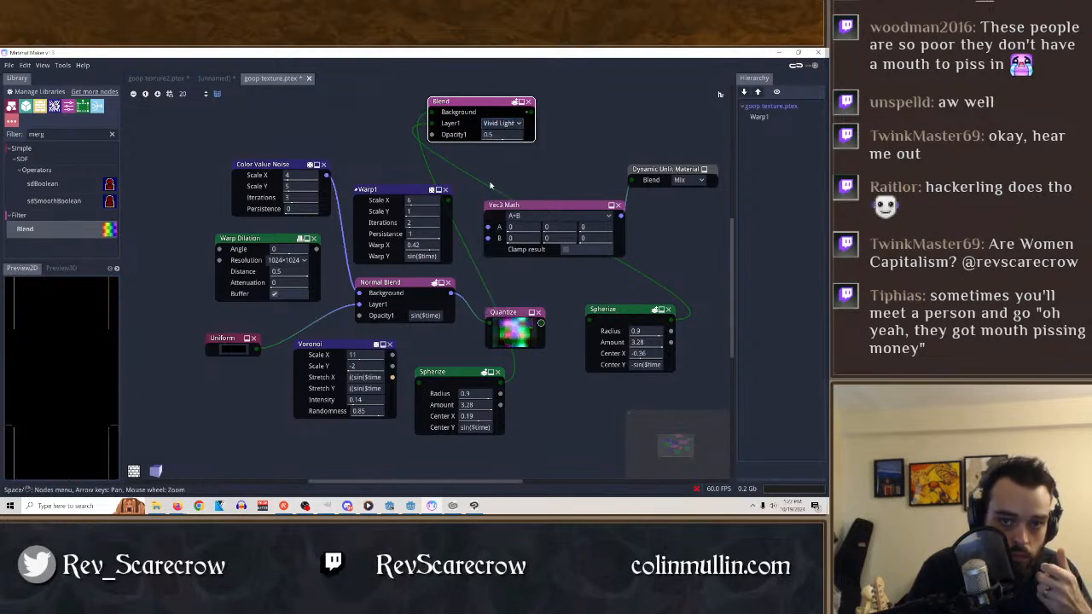
Set the Blend node's Opacity1 to 1 and feed the Blend and Quantize outputs into Vec3 Math's A and B inputs.
{"action": "left_click", "coordinate": [510, 124]}
{"action": "left_click", "coordinate": [510, 124]}
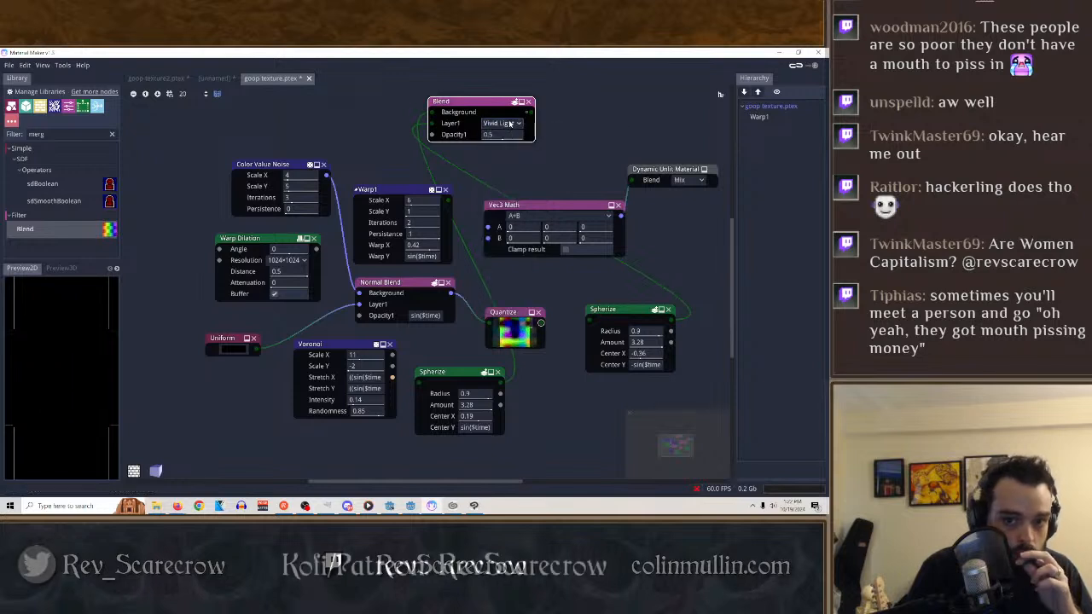
{"action": "left_click_drag", "start_coordinate": [498, 135], "coordinate": [519, 138]}
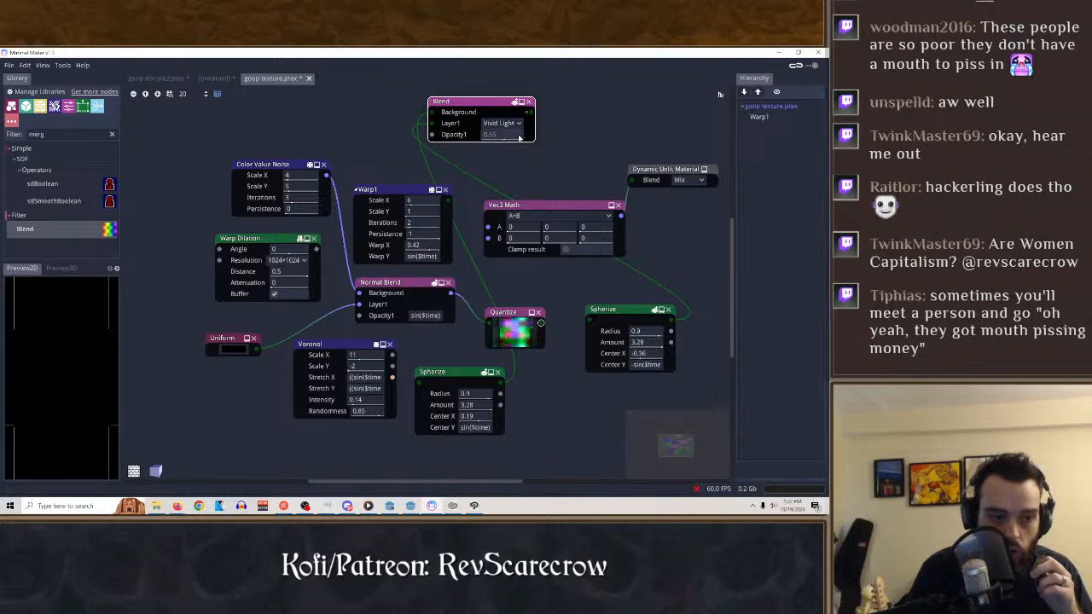
{"action": "left_click_drag", "start_coordinate": [348, 133], "coordinate": [748, 161]}
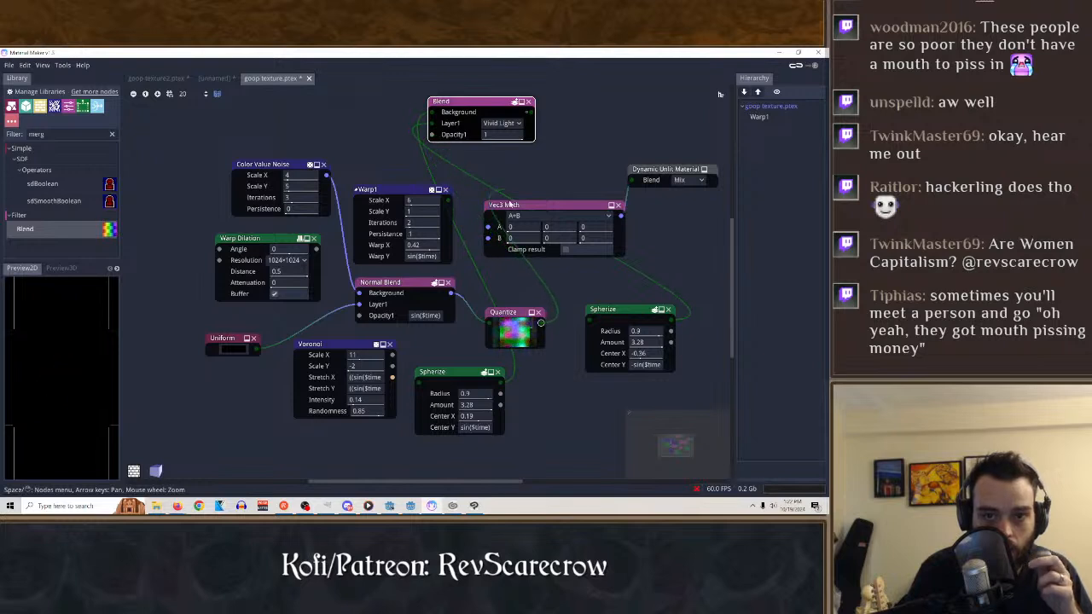
{"action": "right_click", "coordinate": [561, 317]}
{"action": "left_click_drag", "start_coordinate": [530, 112], "coordinate": [488, 238]}
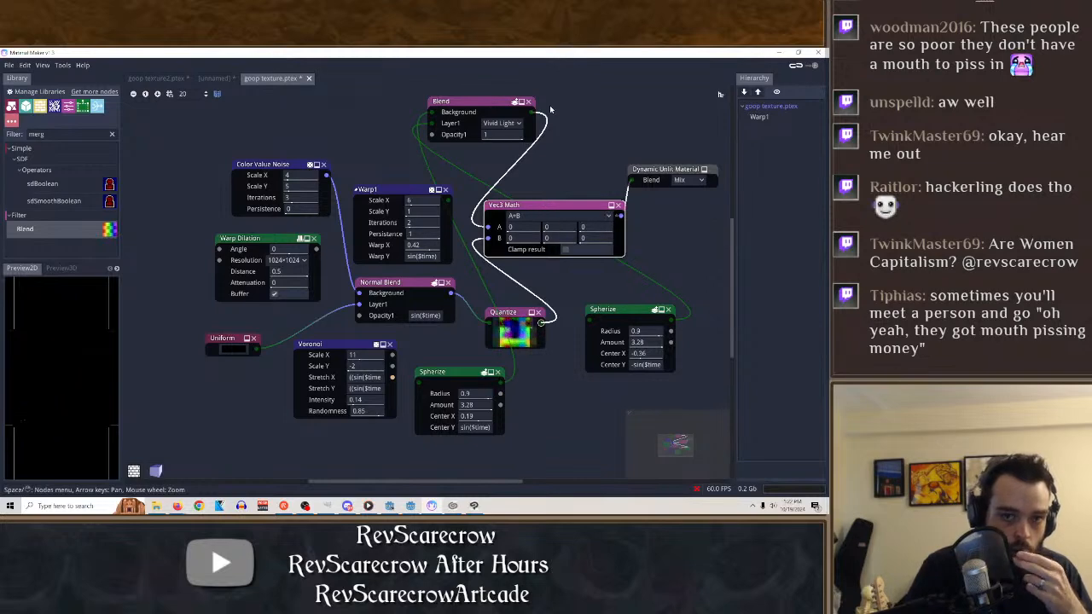
Try the Multiply, Normal and Dissolve blend modes on the Blend node's Layer1, ending on Multiply.
{"action": "left_click", "coordinate": [498, 125]}
{"action": "left_click", "coordinate": [512, 158]}
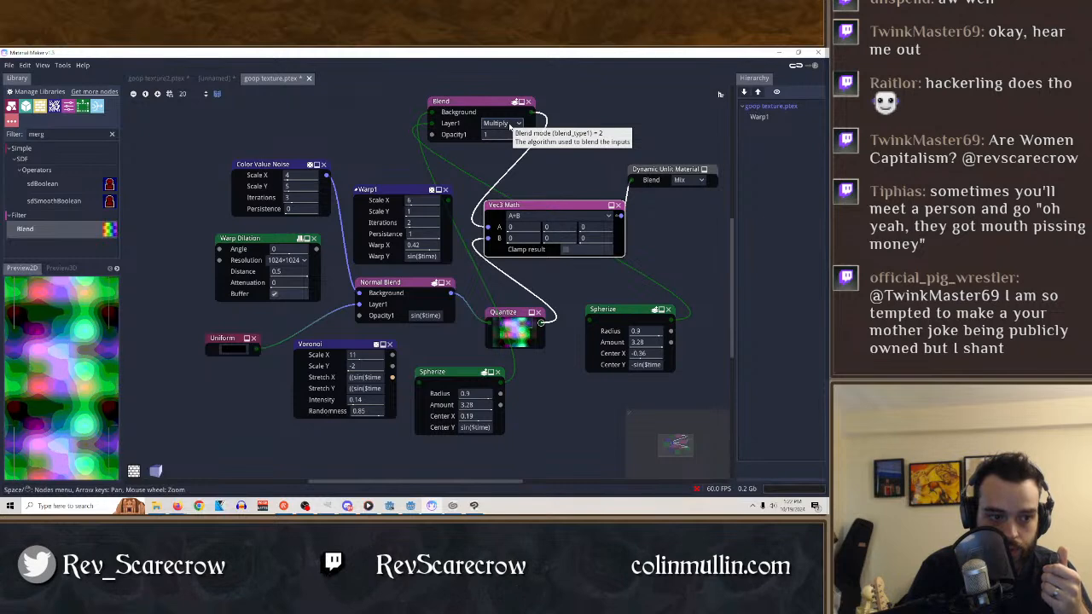
{"action": "left_click", "coordinate": [510, 125]}
{"action": "left_click", "coordinate": [511, 142]}
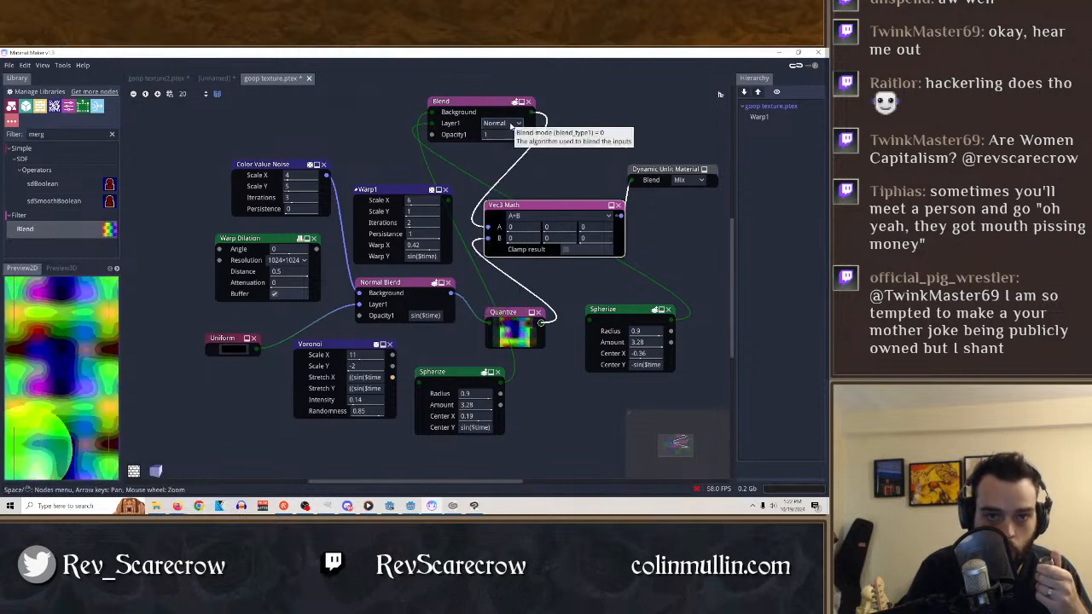
{"action": "left_click", "coordinate": [512, 125]}
{"action": "left_click", "coordinate": [512, 147]}
{"action": "left_click", "coordinate": [512, 125]}
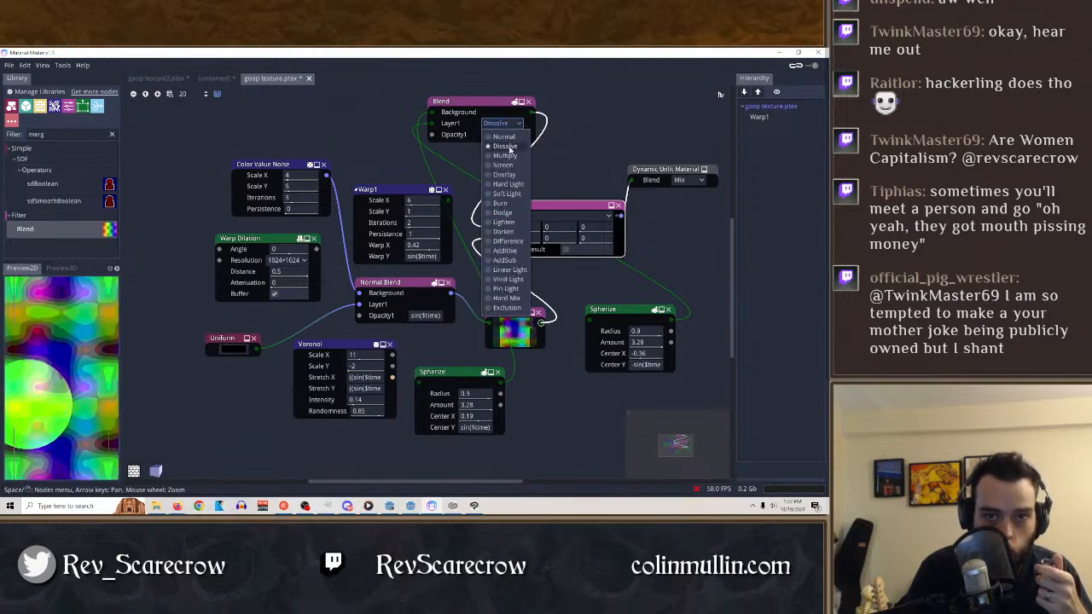
{"action": "left_click", "coordinate": [510, 158]}
Compare the Screen, Hard Light, Pin Light and Normal blend modes on the Blend node's Layer1.
{"action": "left_click", "coordinate": [512, 125]}
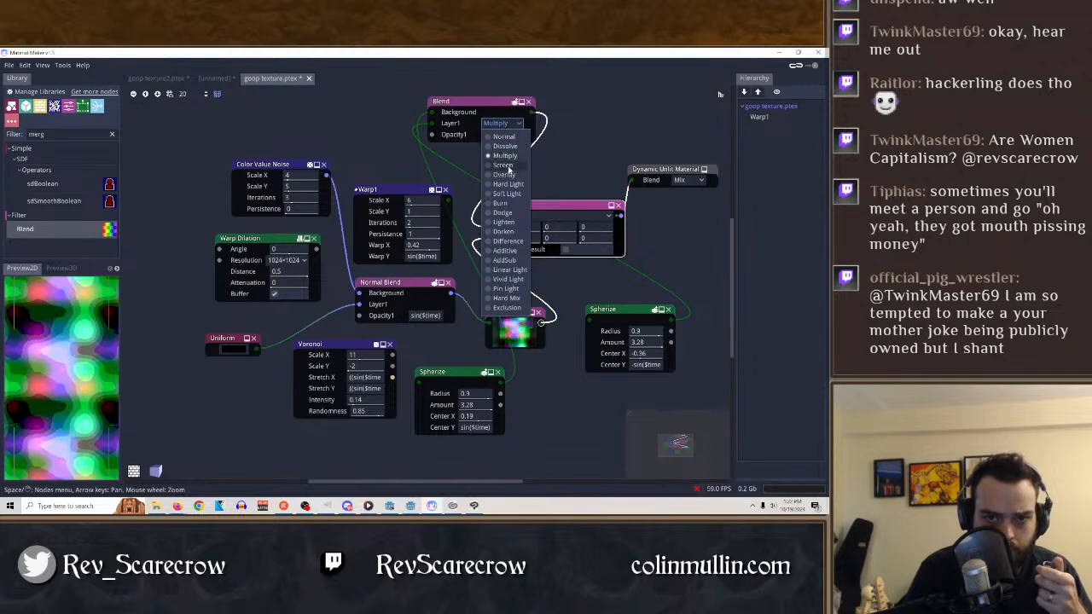
{"action": "left_click", "coordinate": [509, 166]}
{"action": "left_click", "coordinate": [510, 127]}
{"action": "left_click", "coordinate": [508, 184]}
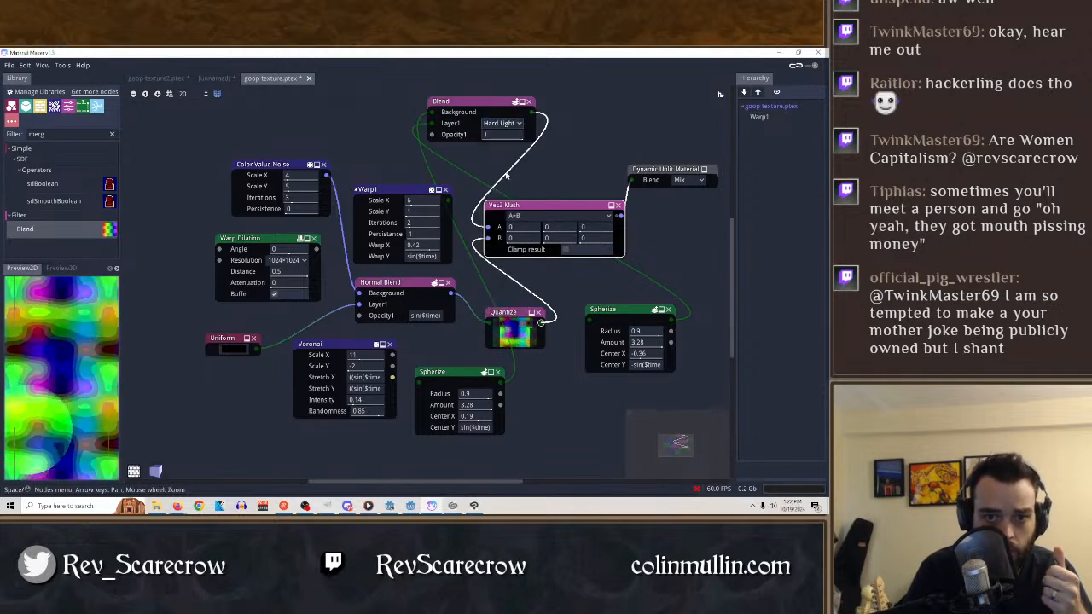
{"action": "left_click", "coordinate": [510, 125]}
{"action": "left_click", "coordinate": [507, 290]}
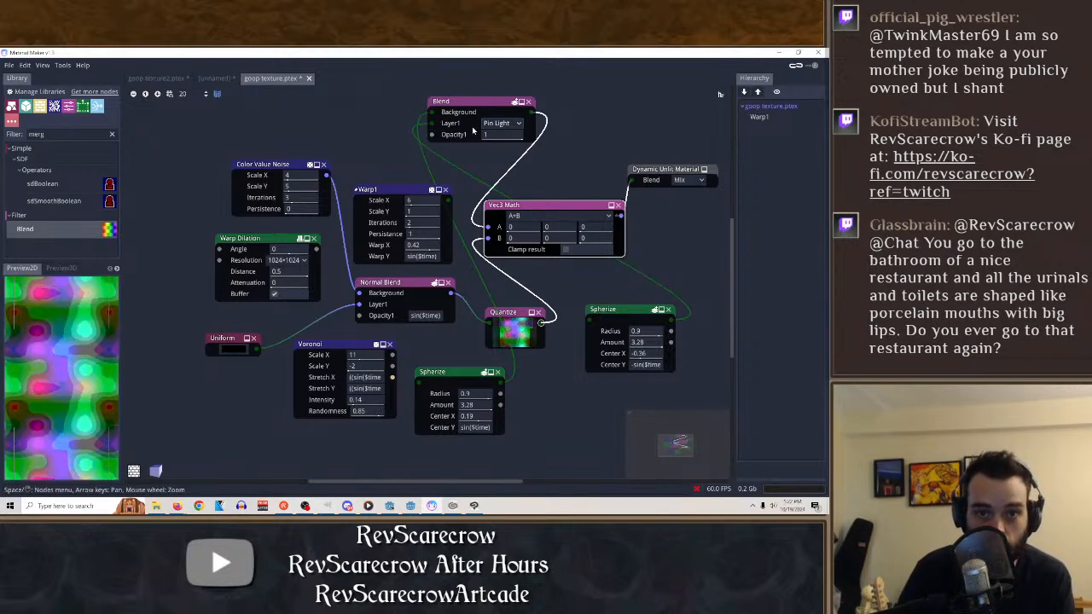
{"action": "left_click", "coordinate": [499, 123]}
{"action": "left_click", "coordinate": [502, 126]}
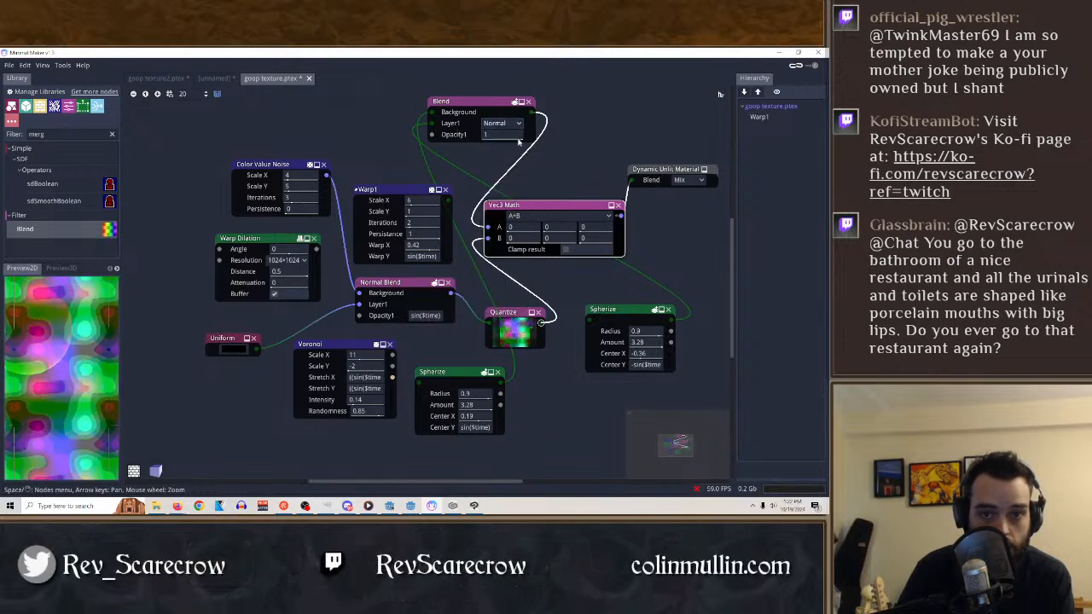
Delete the Blend node and connect the two Spherize outputs directly to inputs A and B of Vec3 Math.
{"action": "left_click", "coordinate": [529, 101]}
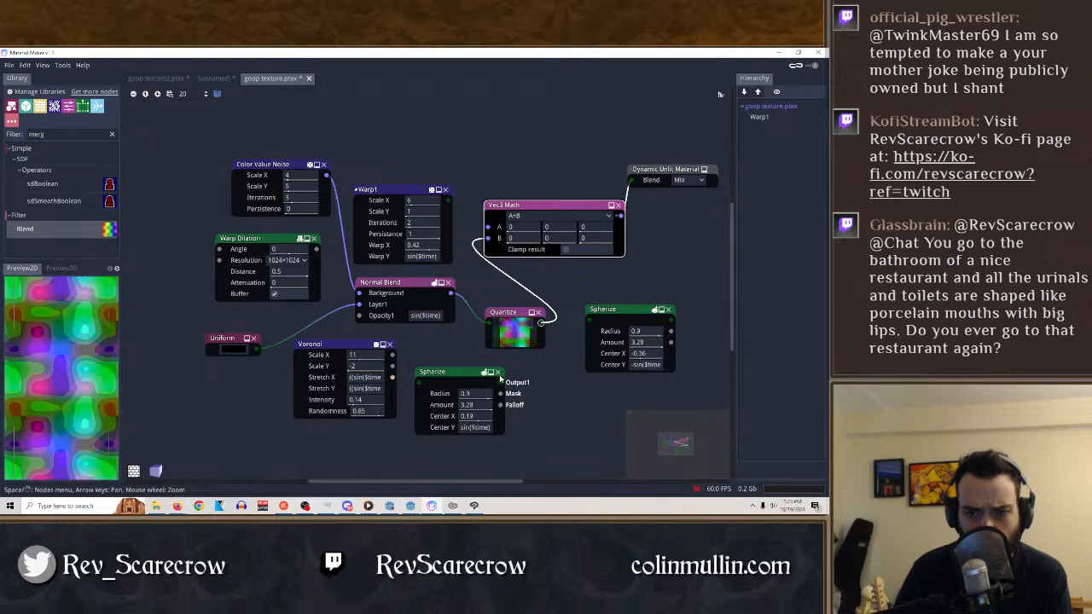
{"action": "left_click_drag", "start_coordinate": [500, 380], "coordinate": [487, 231]}
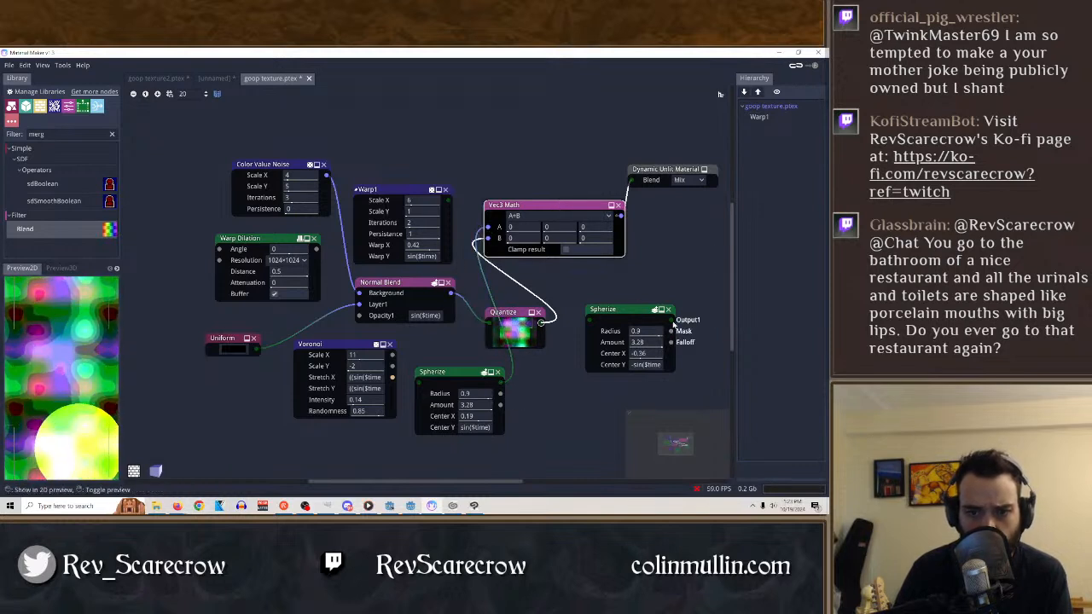
{"action": "left_click_drag", "start_coordinate": [670, 331], "coordinate": [488, 238]}
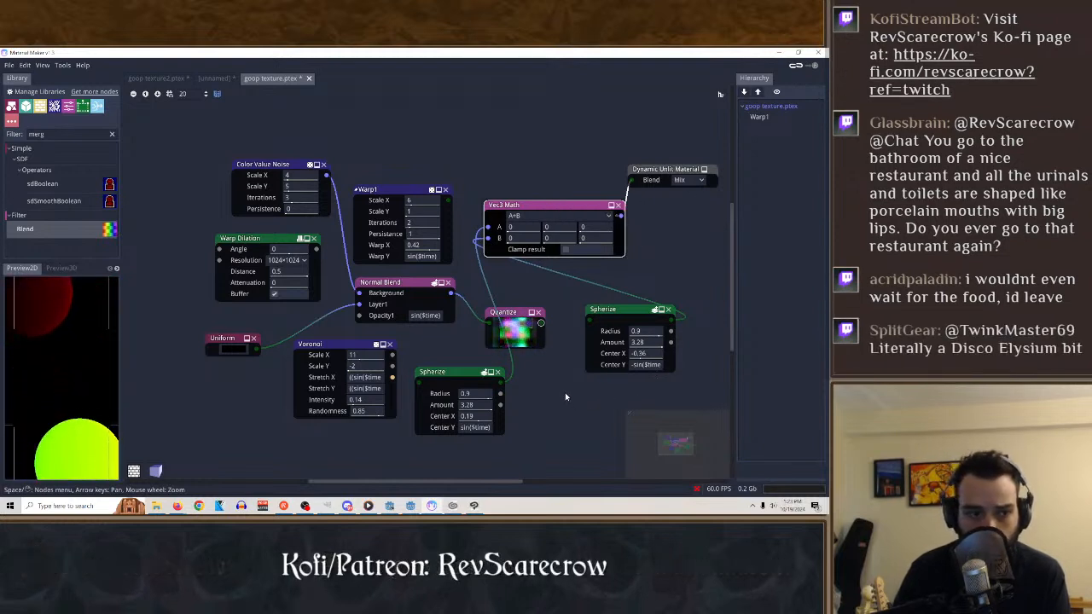
{"action": "left_click_drag", "start_coordinate": [529, 209], "coordinate": [516, 202]}
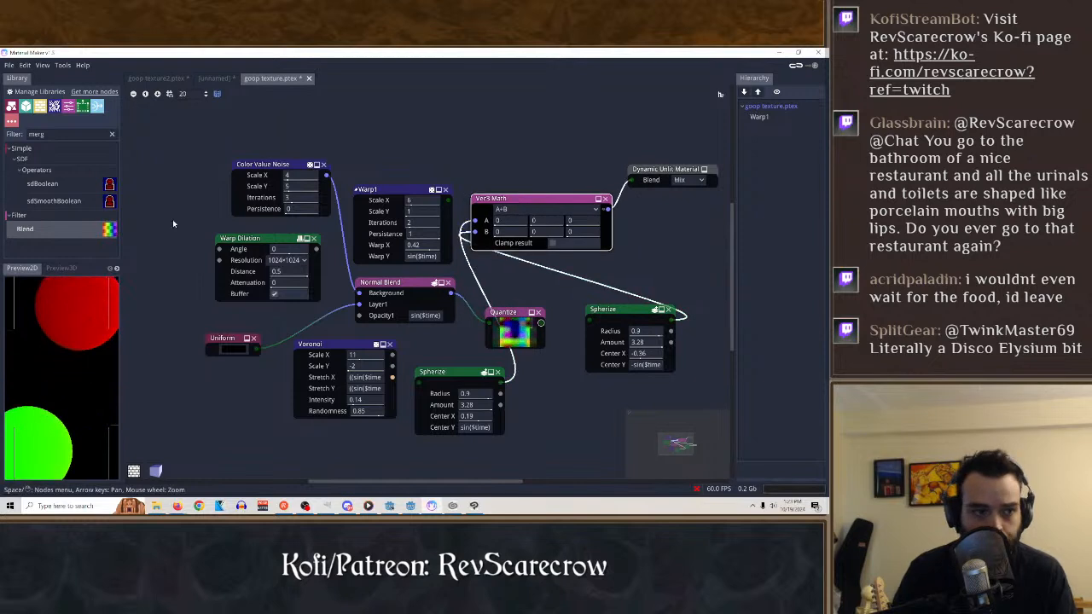
Filter the library by "vec" and add a second Vec3 Math node above the existing one.
{"action": "left_click", "coordinate": [57, 138]}
{"action": "key", "text": "BackSpace"}
{"action": "key", "text": "BackSpace"}
{"action": "key", "text": "BackSpace"}
{"action": "key", "text": "BackSpace"}
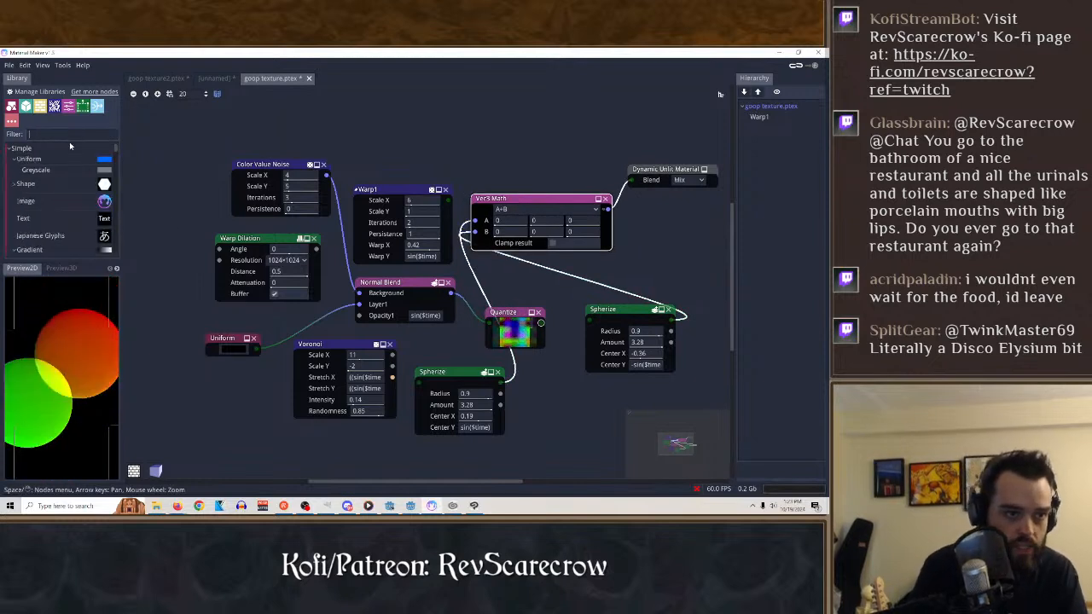
{"action": "type", "text": "vec"}
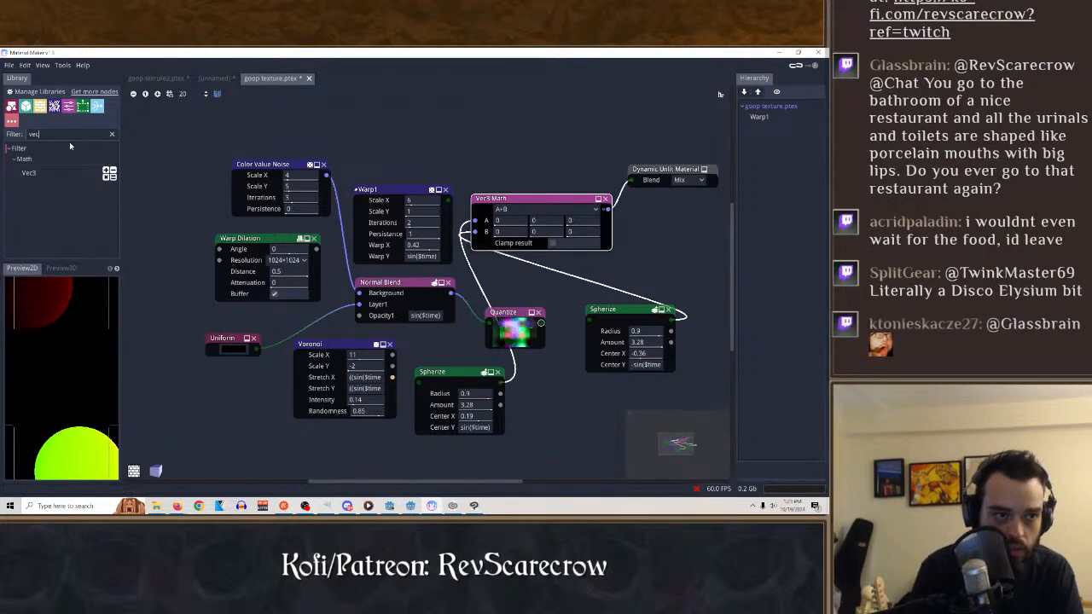
{"action": "left_click_drag", "start_coordinate": [28, 172], "coordinate": [467, 99]}
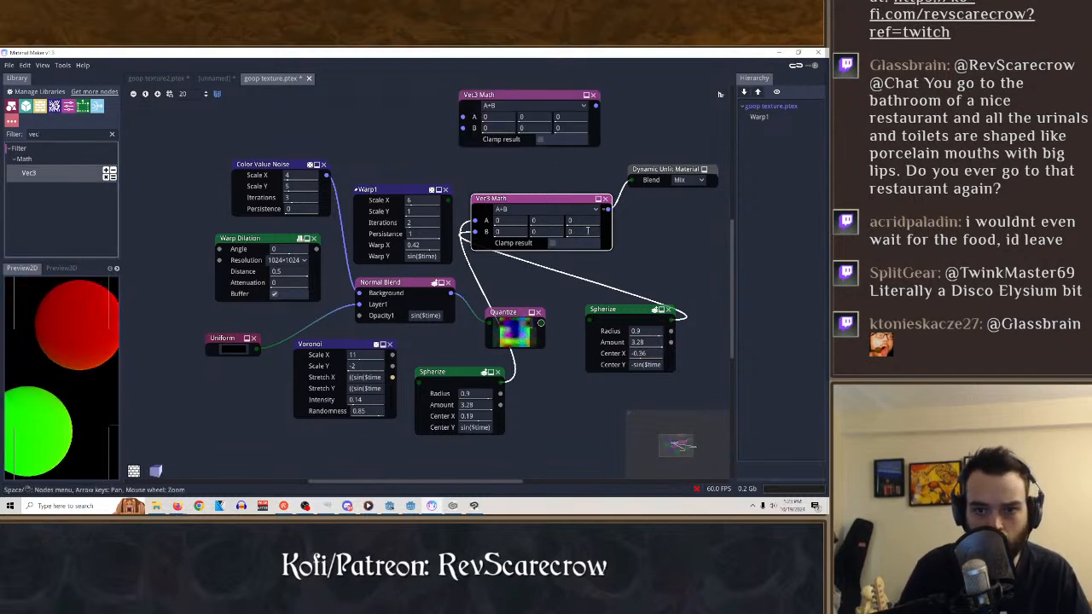
Feed the lower Vec3 Math output into input A of the new Vec3 Math and the Quantize output into input B.
{"action": "left_click_drag", "start_coordinate": [608, 211], "coordinate": [462, 117]}
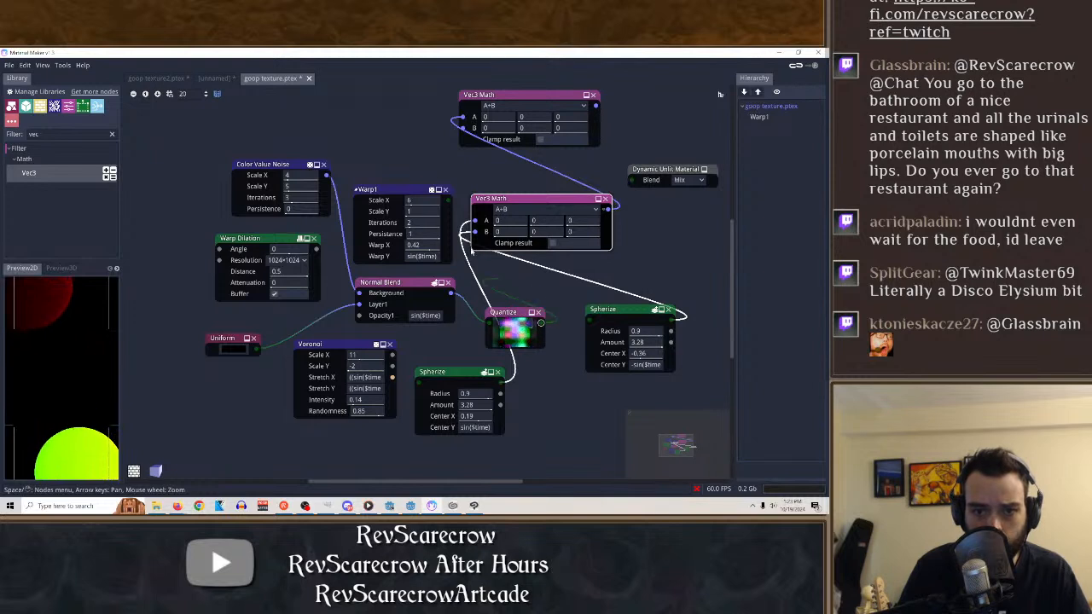
{"action": "left_click_drag", "start_coordinate": [472, 250], "coordinate": [463, 129]}
{"action": "left_click", "coordinate": [512, 99]}
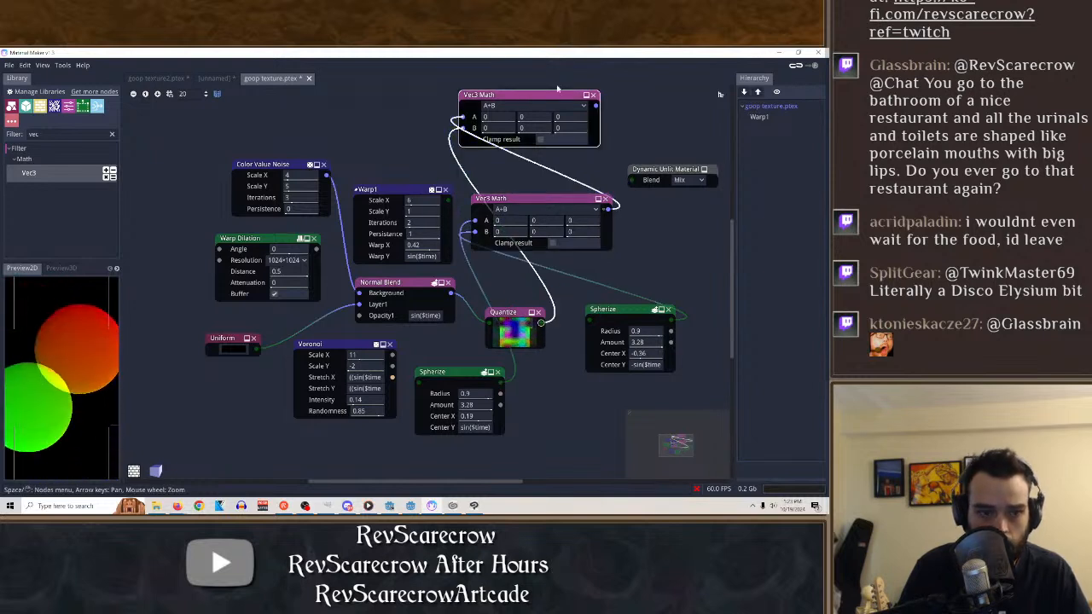
Try the A*B, A+B and A<B operations on the upper Vec3 Math, with B's first component set to 1.
{"action": "left_click", "coordinate": [543, 107]}
{"action": "left_click", "coordinate": [522, 140]}
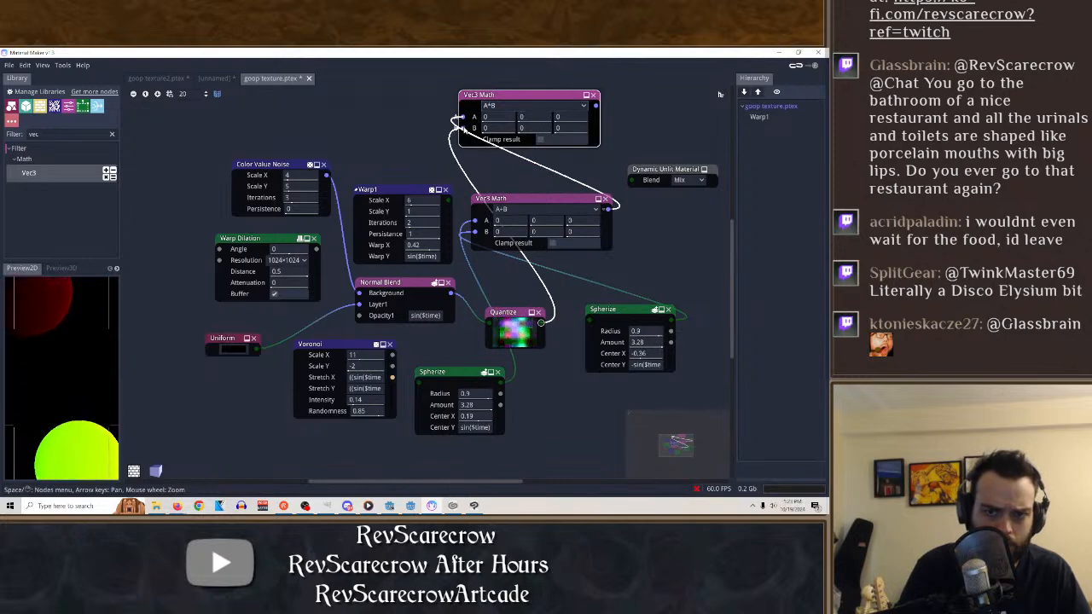
{"action": "left_click", "coordinate": [557, 107]}
{"action": "left_click", "coordinate": [504, 130]}
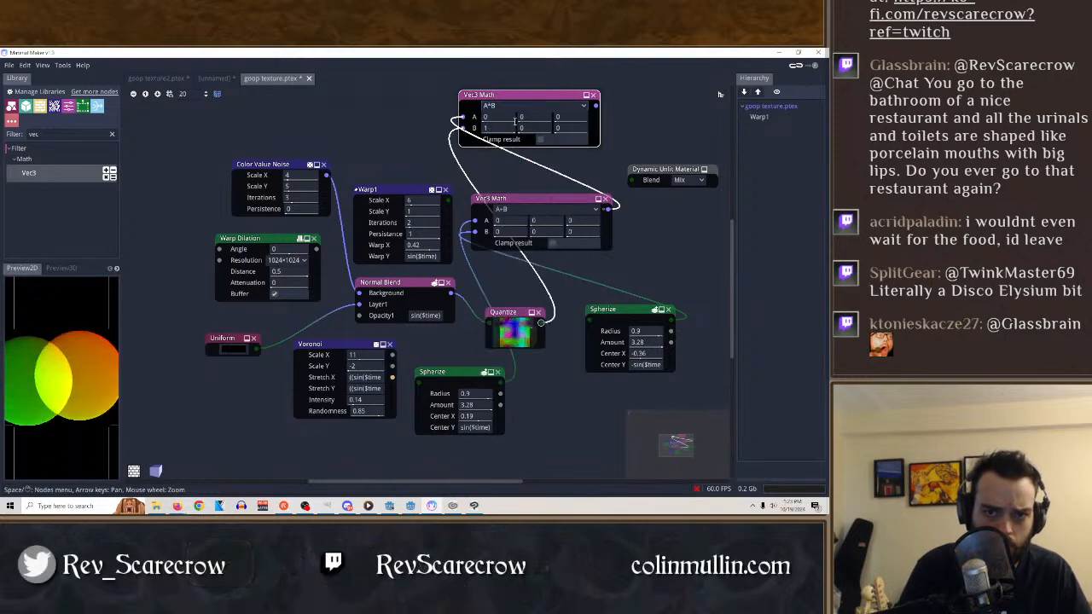
{"action": "left_click", "coordinate": [521, 107]}
{"action": "left_click", "coordinate": [521, 114]}
{"action": "left_click", "coordinate": [528, 107]}
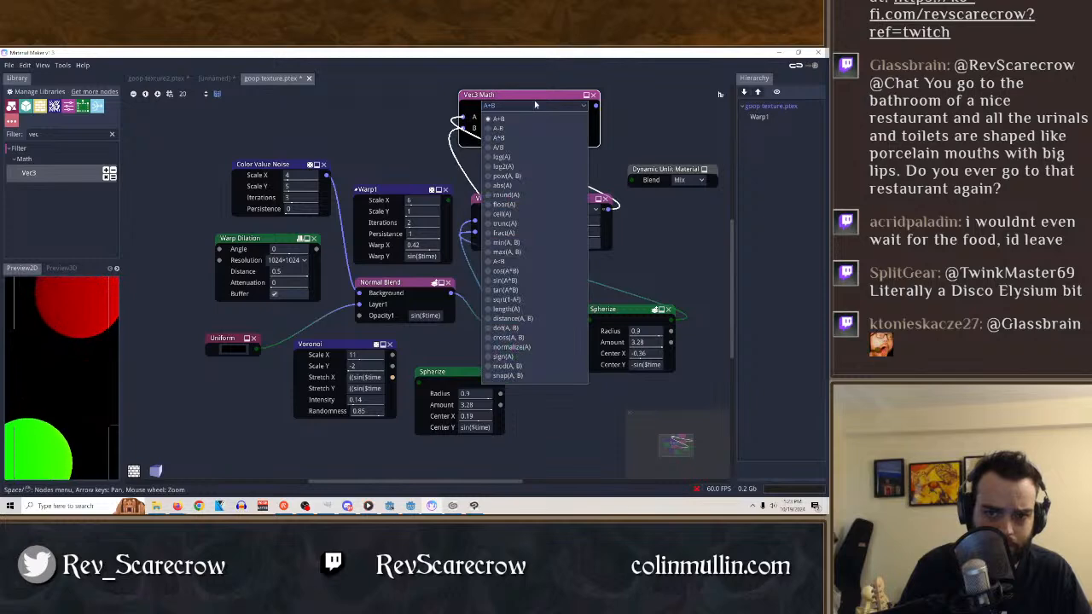
{"action": "left_click", "coordinate": [531, 289]}
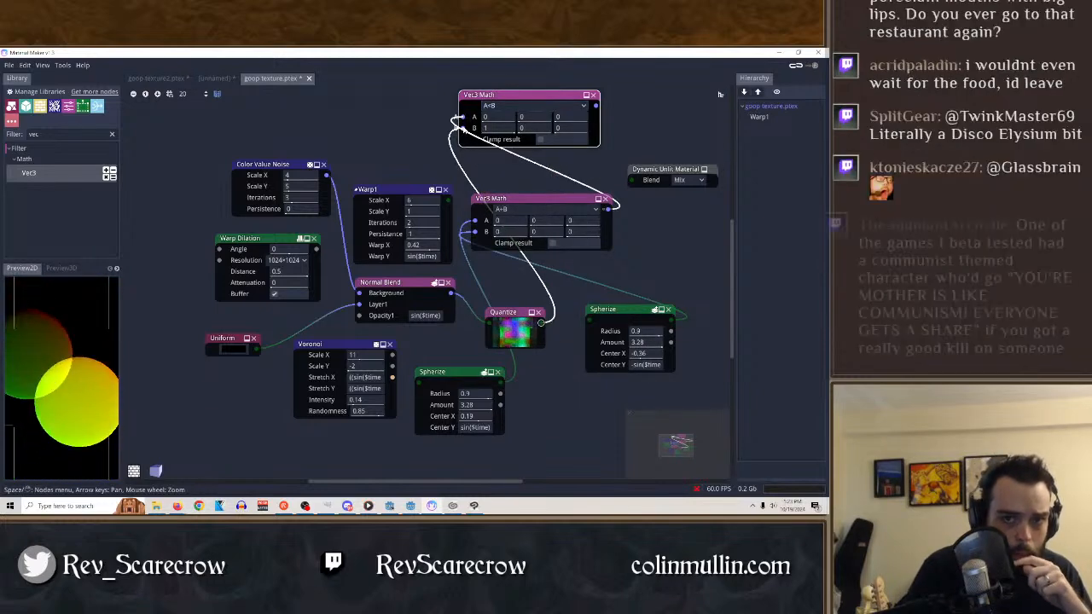
Leave only the Quantize output connected to the upper Vec3 Math, on input A, and switch to the second 2D preview.
{"action": "left_click_drag", "start_coordinate": [462, 128], "coordinate": [464, 117]}
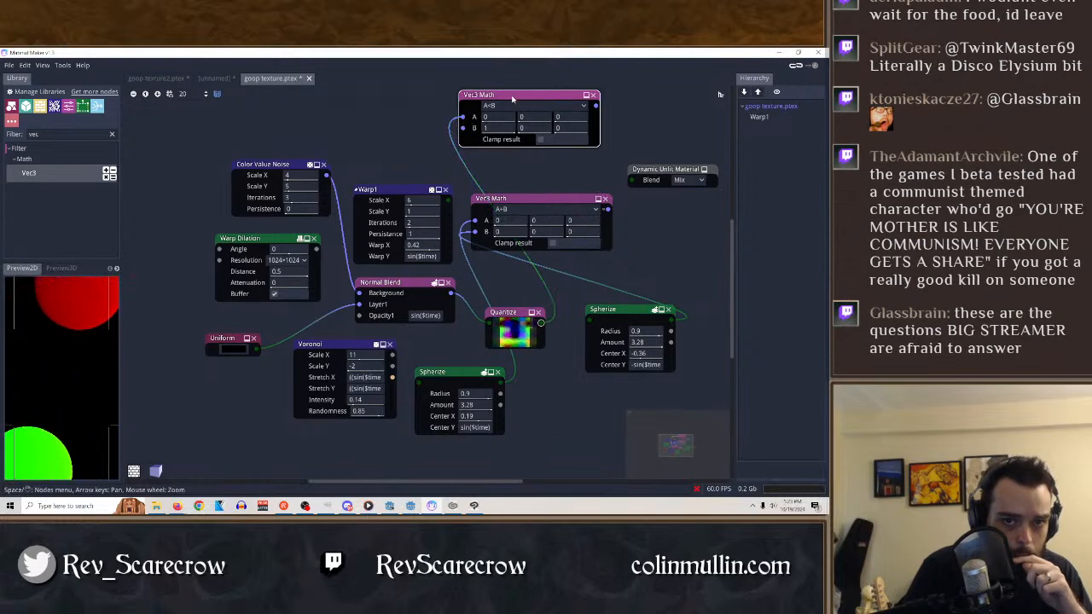
{"action": "left_click", "coordinate": [117, 269]}
{"action": "left_click", "coordinate": [117, 269]}
{"action": "left_click", "coordinate": [34, 270]}
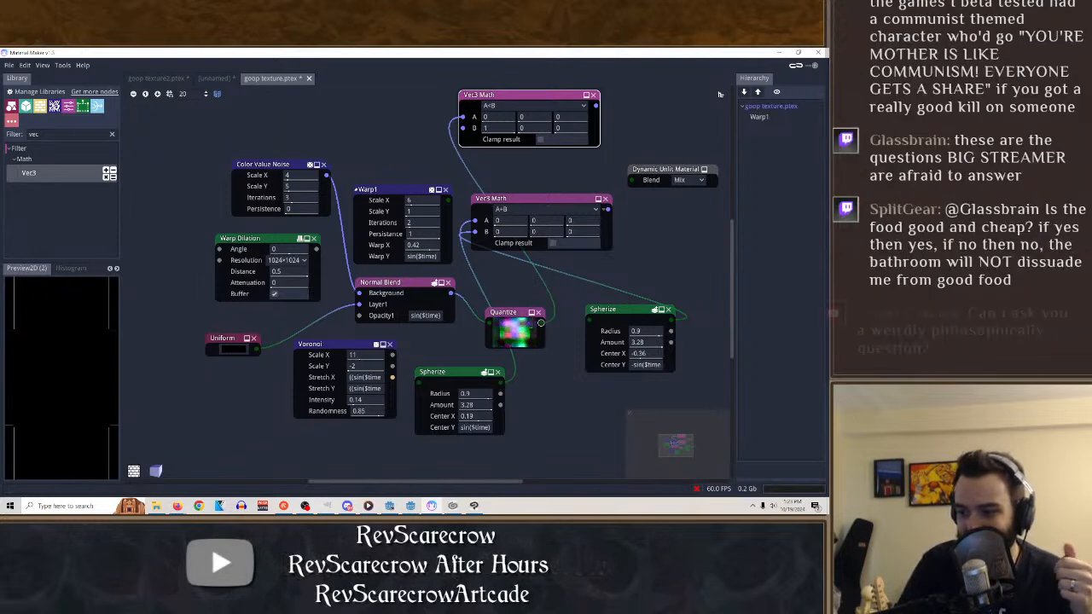
Try the round(A), A/B, A-B and log2(A) operations on the upper Vec3 Math.
{"action": "left_click", "coordinate": [538, 97]}
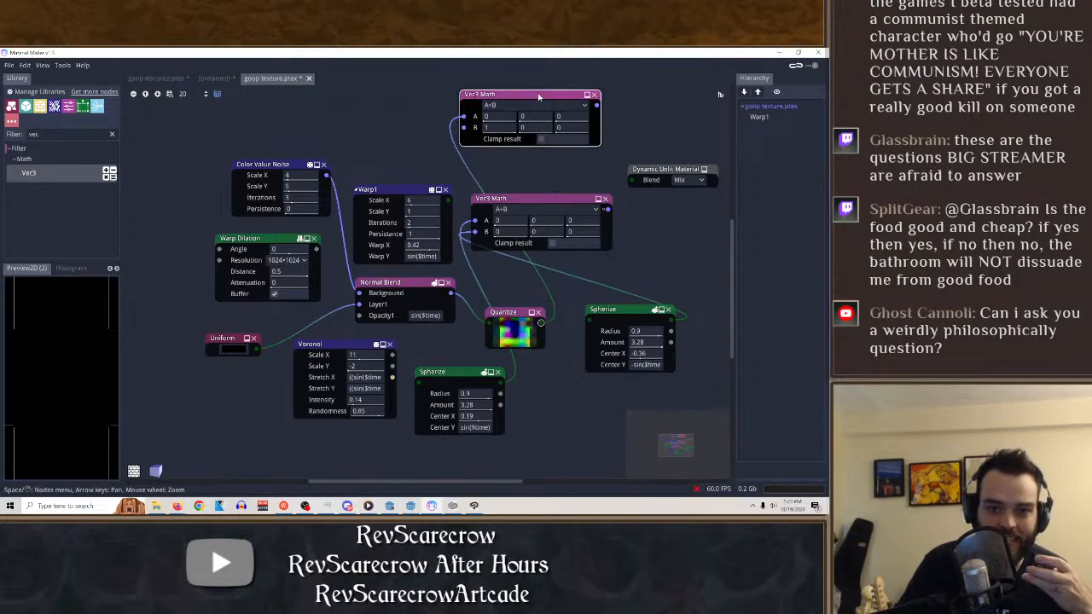
{"action": "left_click", "coordinate": [554, 104]}
{"action": "left_click", "coordinate": [507, 194]}
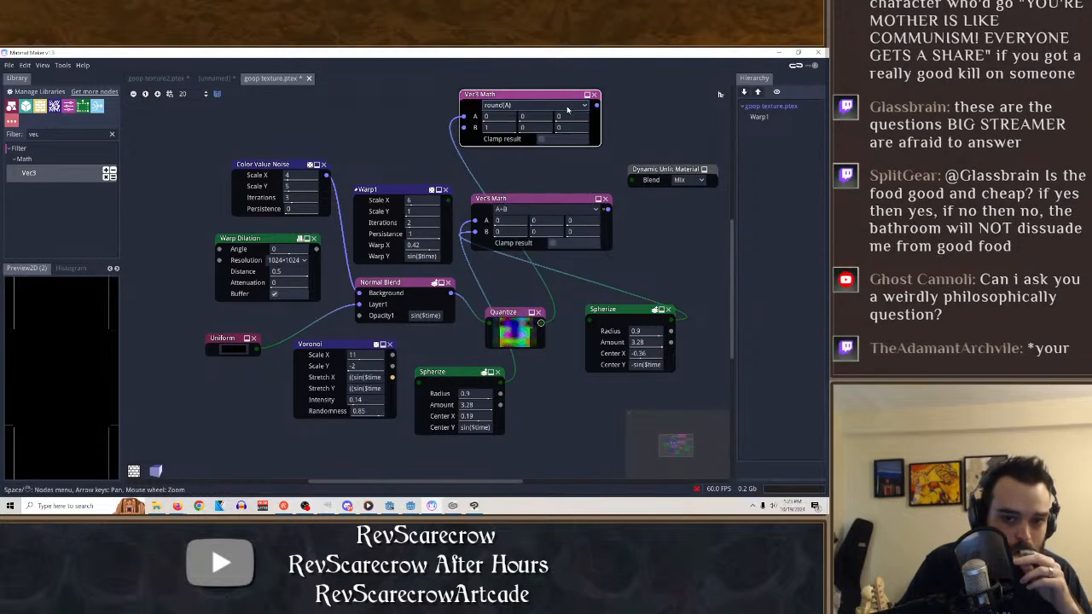
{"action": "left_click", "coordinate": [530, 105]}
{"action": "left_click", "coordinate": [530, 147]}
{"action": "left_click", "coordinate": [541, 106]}
{"action": "left_click", "coordinate": [545, 128]}
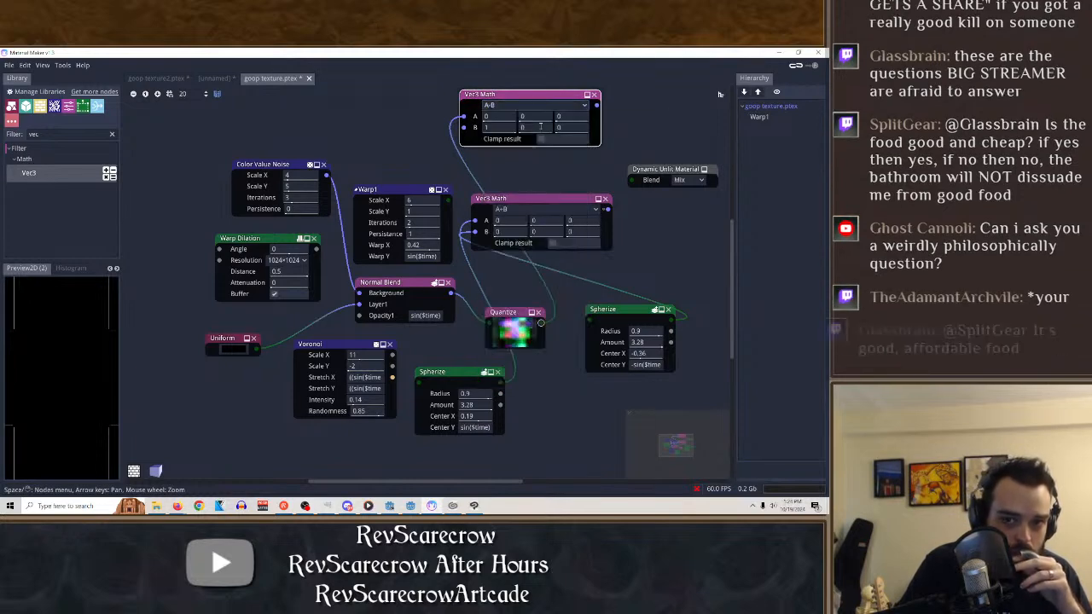
{"action": "left_click", "coordinate": [546, 106]}
{"action": "left_click", "coordinate": [529, 166]}
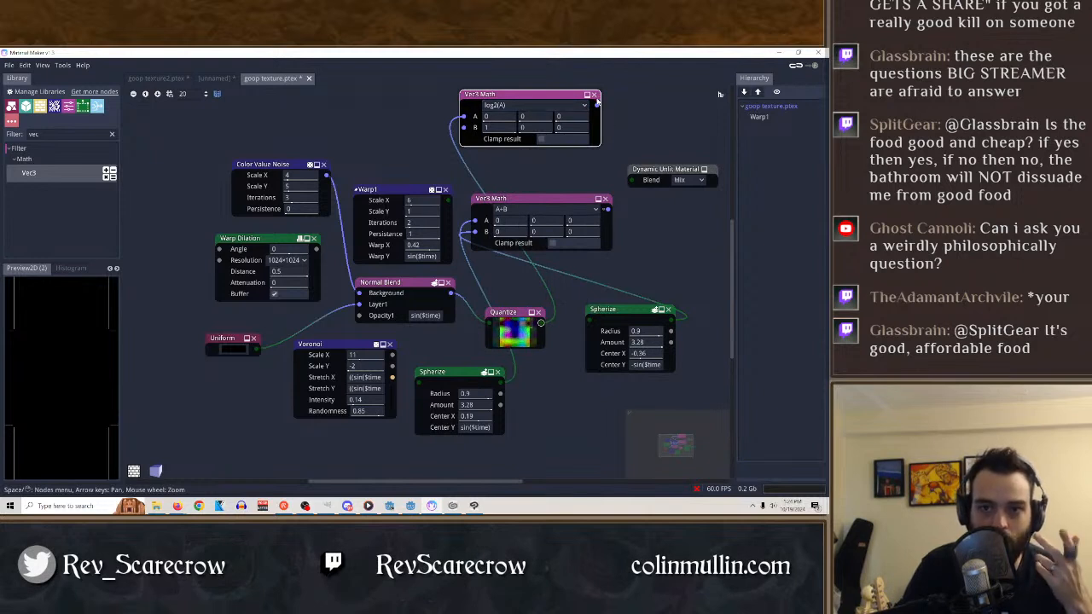
Feed the lower Vec3 Math output into the upper one's input B, and set the upper node to A+B with B's first component at 0.
{"action": "left_click_drag", "start_coordinate": [597, 99], "coordinate": [597, 99]}
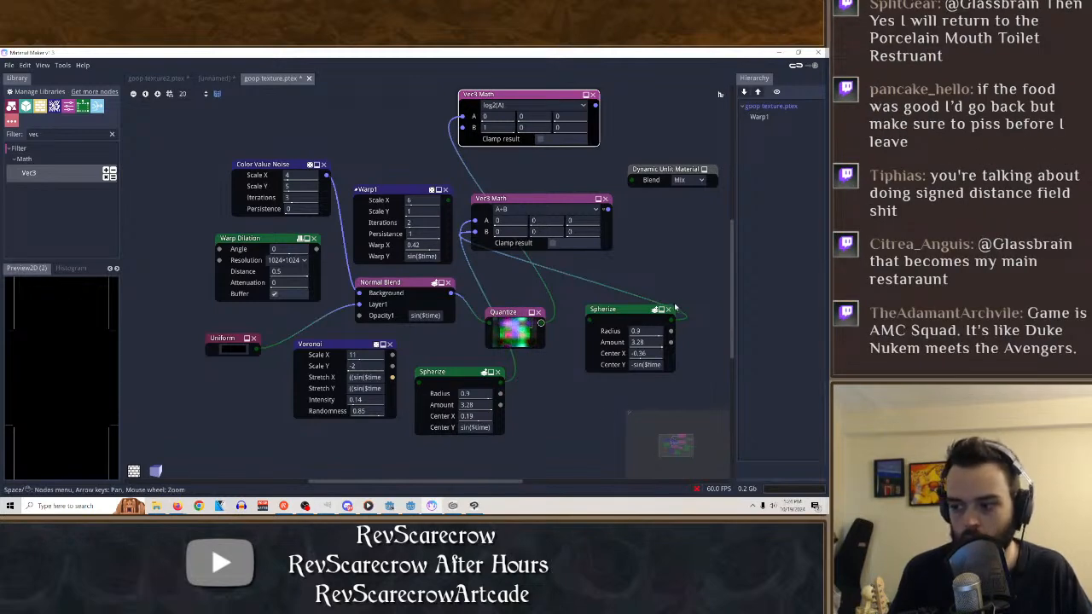
{"action": "left_click_drag", "start_coordinate": [512, 94], "coordinate": [564, 102]}
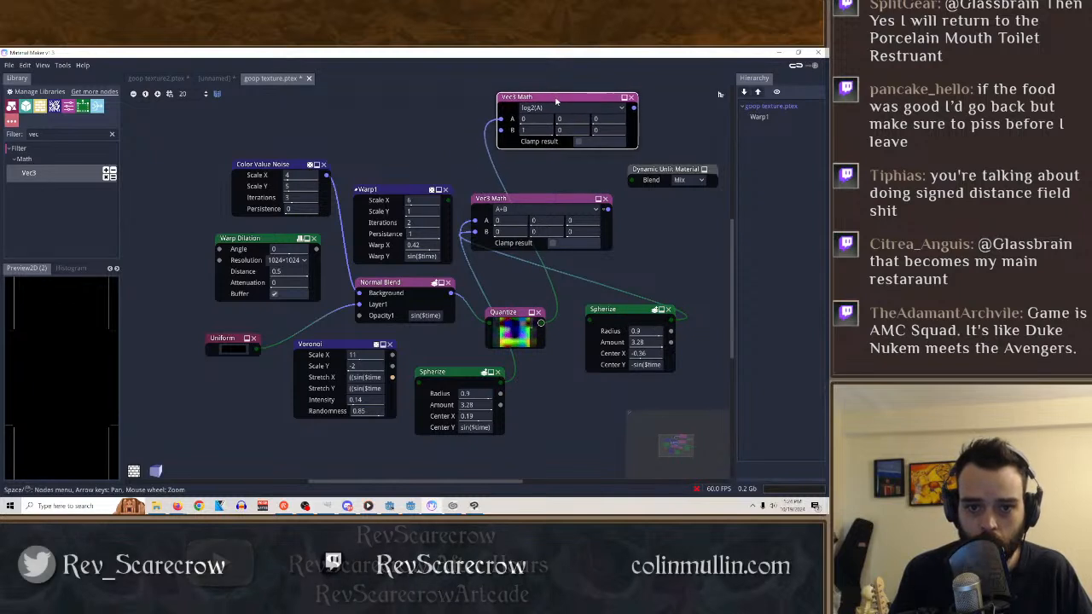
{"action": "left_click", "coordinate": [633, 99]}
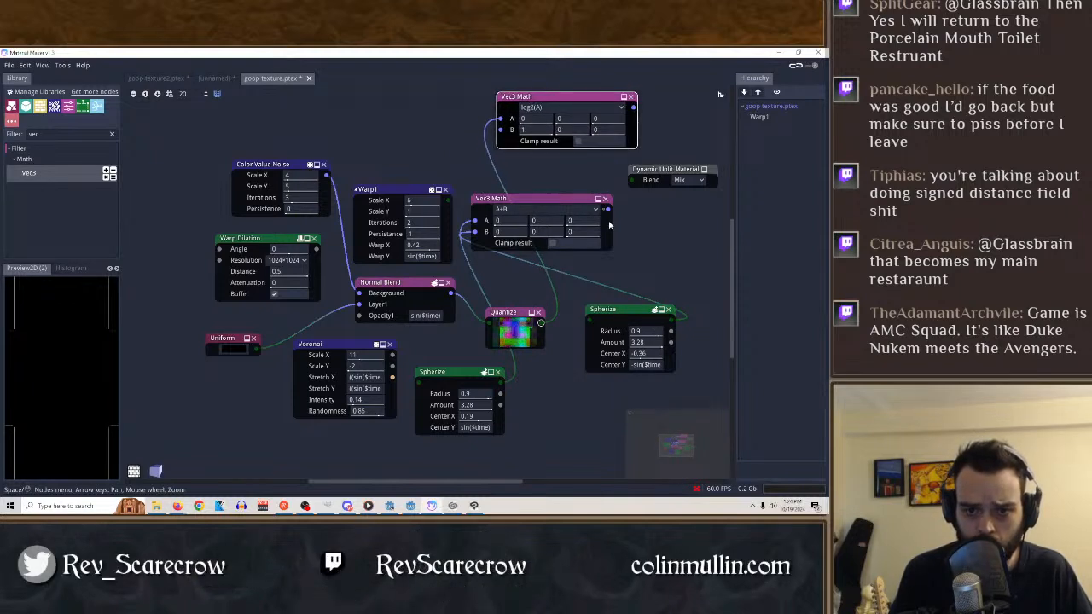
{"action": "left_click_drag", "start_coordinate": [607, 210], "coordinate": [500, 130]}
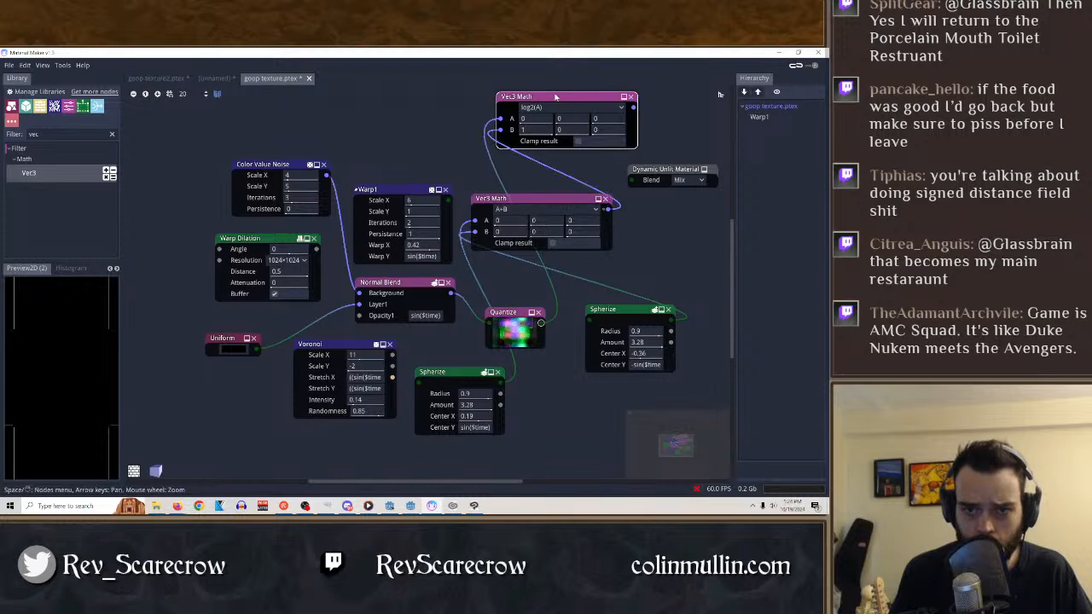
{"action": "left_click", "coordinate": [559, 106]}
{"action": "left_click", "coordinate": [548, 111]}
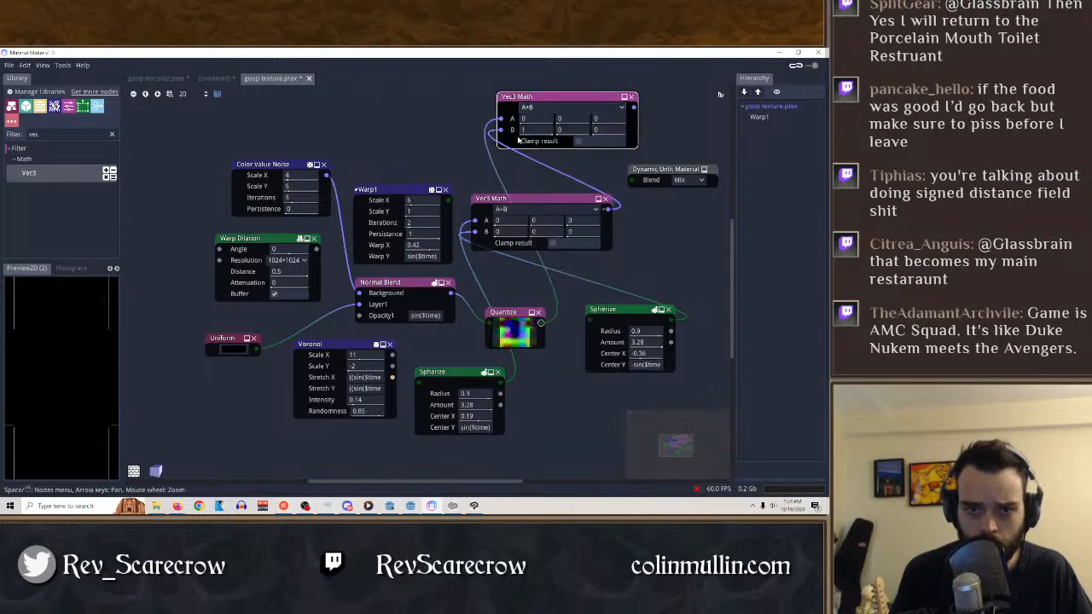
Delete the upper Vec3 Math node and shift the Quantize node slightly upward.
{"action": "left_click", "coordinate": [628, 98]}
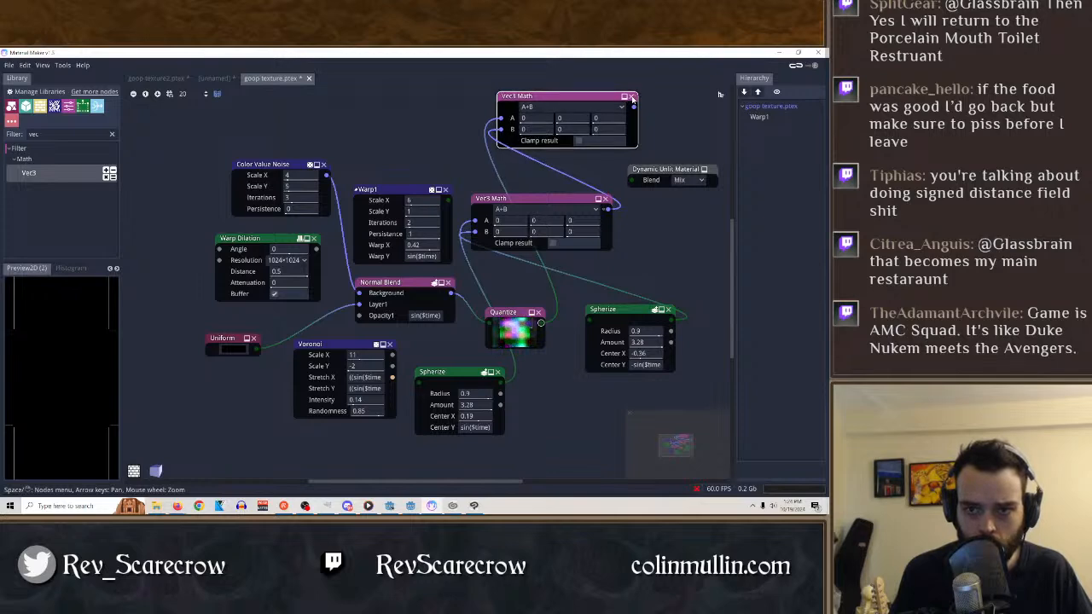
{"action": "left_click_drag", "start_coordinate": [568, 97], "coordinate": [480, 115]}
{"action": "left_click", "coordinate": [546, 113]}
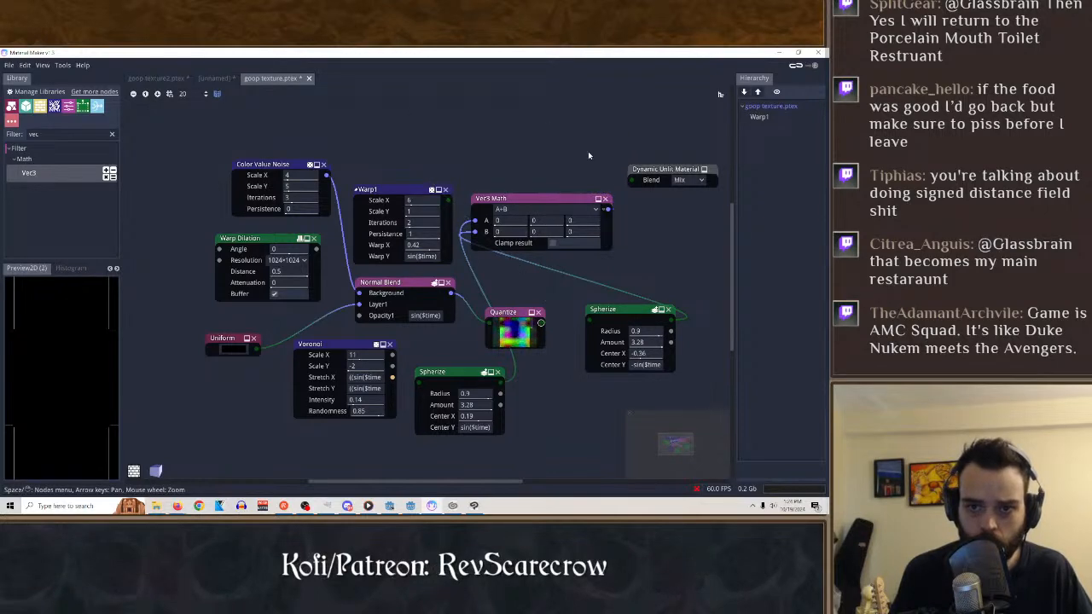
{"action": "left_click", "coordinate": [507, 203]}
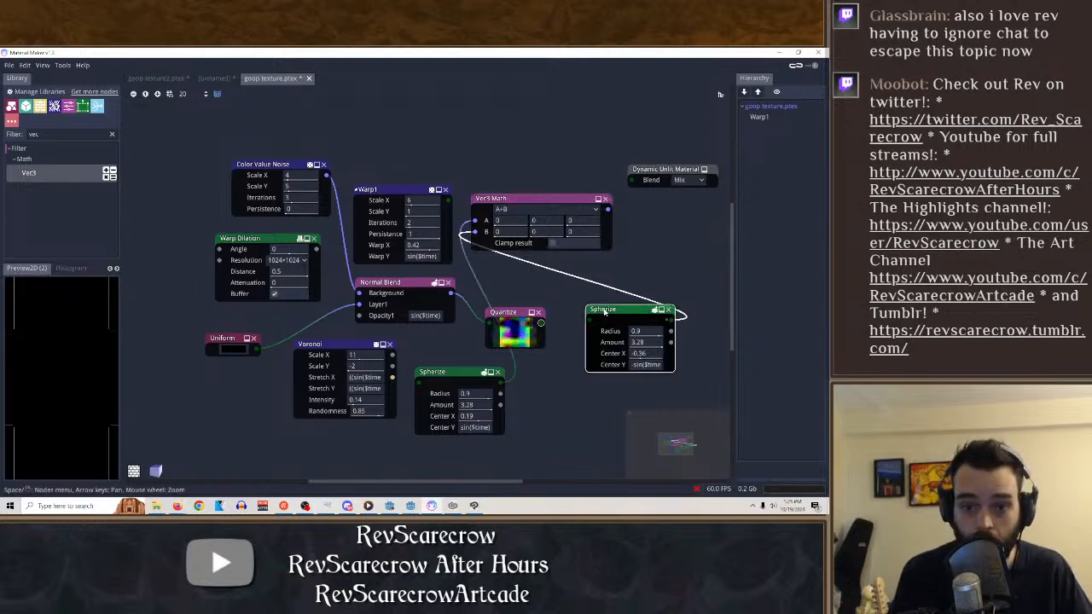
{"action": "left_click", "coordinate": [517, 315]}
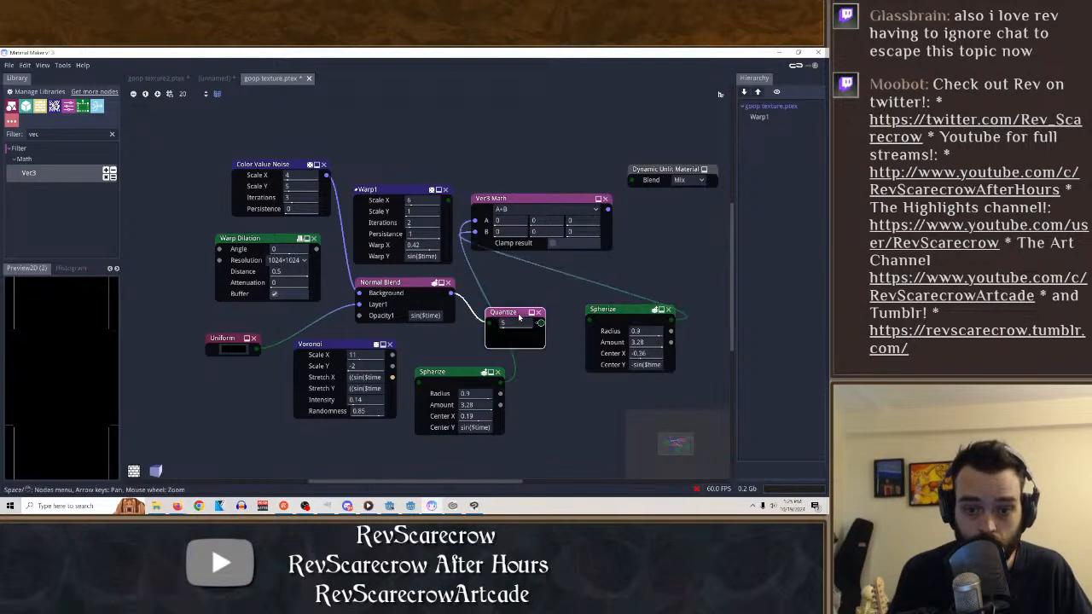
{"action": "left_click", "coordinate": [559, 202]}
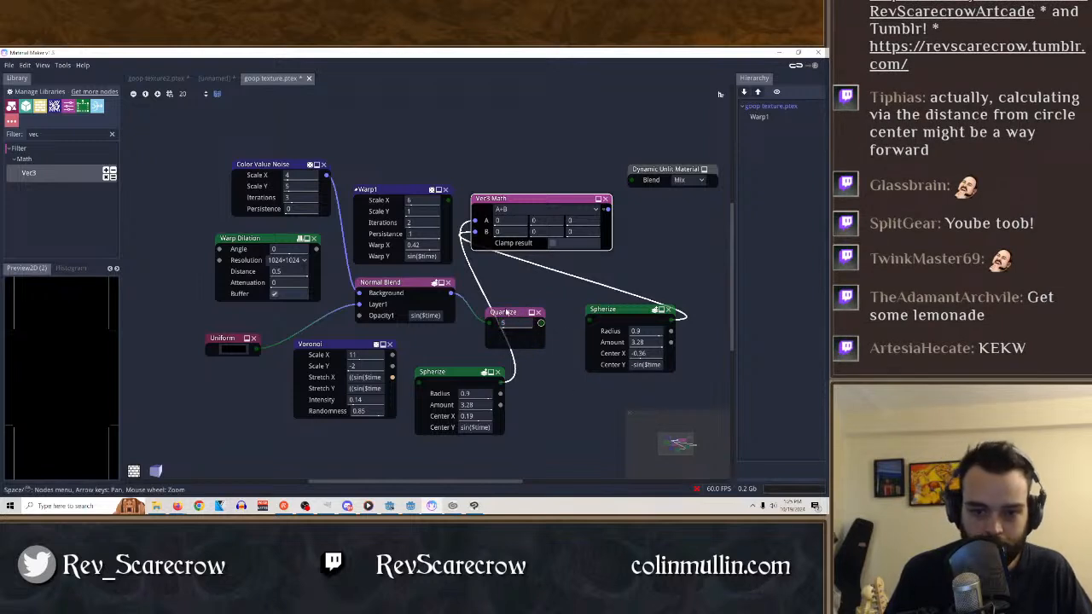
{"action": "left_click_drag", "start_coordinate": [503, 312], "coordinate": [497, 302]}
Feed the output of the Spherize with Center X 0.19 into the other Spherize, and disconnect both Vec3 Math inputs.
{"action": "left_click", "coordinate": [623, 310]}
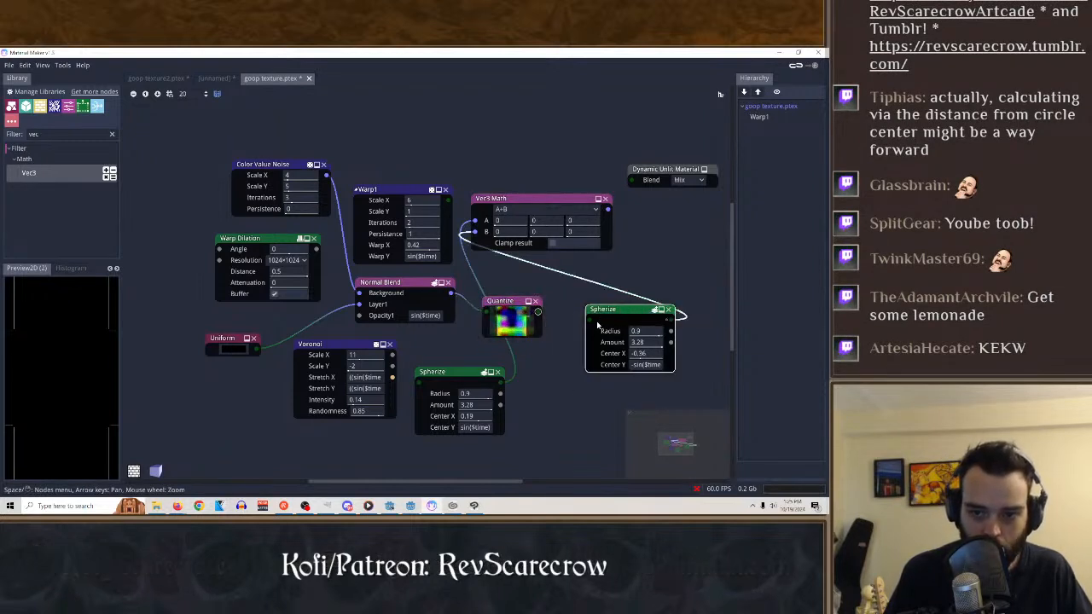
{"action": "left_click_drag", "start_coordinate": [589, 320], "coordinate": [501, 382]}
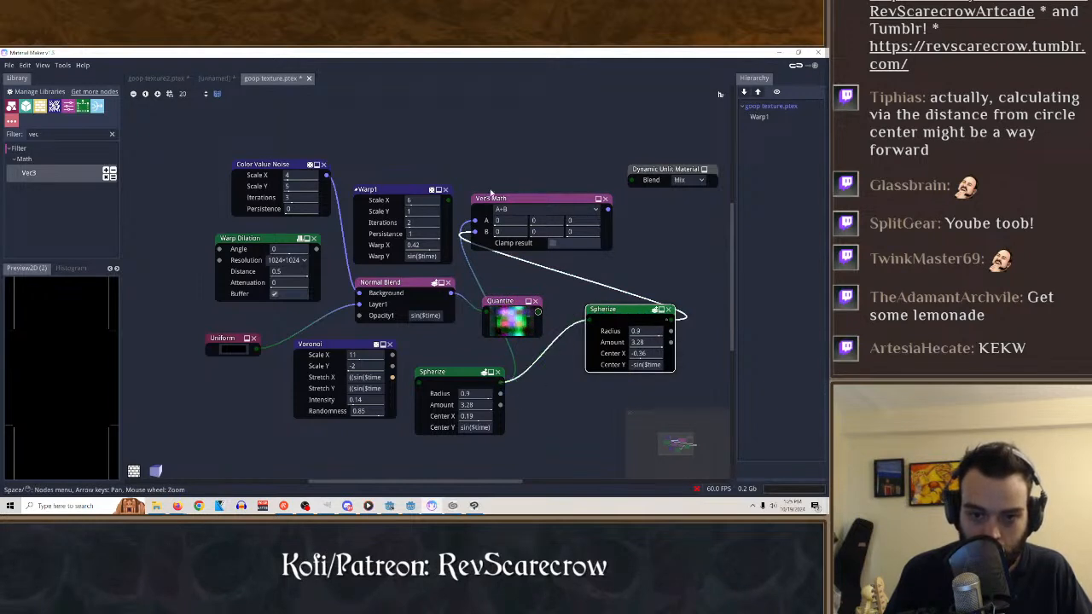
{"action": "left_click", "coordinate": [492, 198]}
{"action": "left_click_drag", "start_coordinate": [476, 221], "coordinate": [576, 293]}
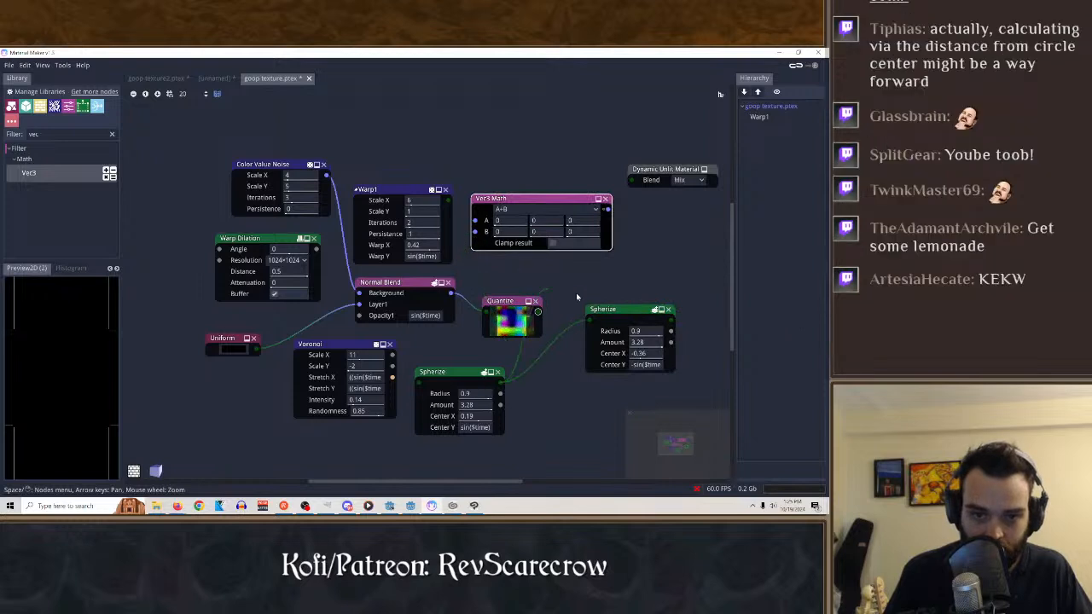
Switch back to the first 2D preview and set the Radius of the Spherize with Center X -0.36 to 1.
{"action": "left_click", "coordinate": [68, 268]}
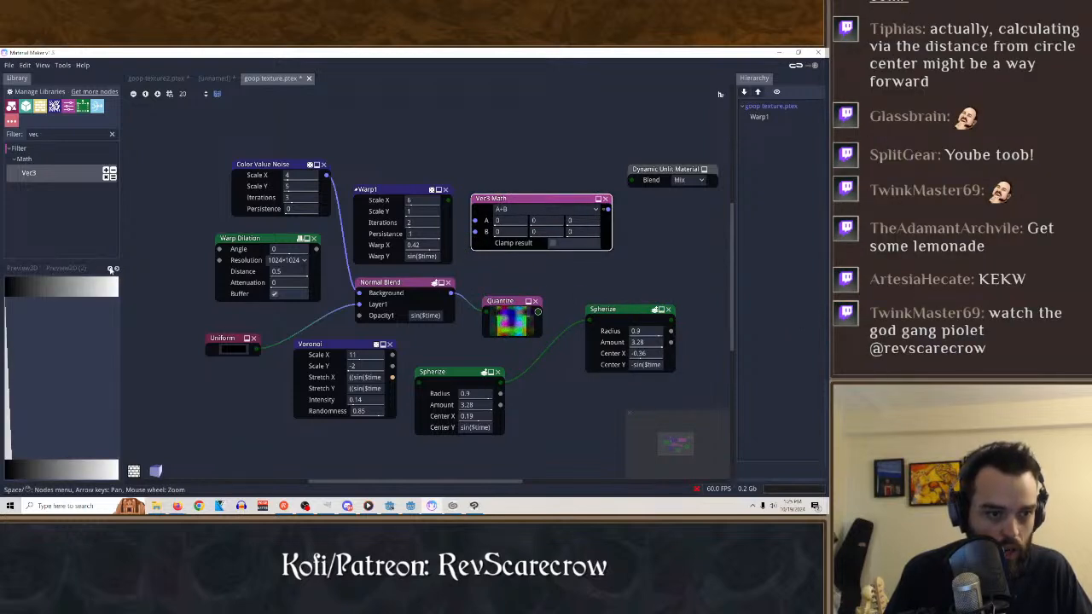
{"action": "left_click", "coordinate": [34, 270]}
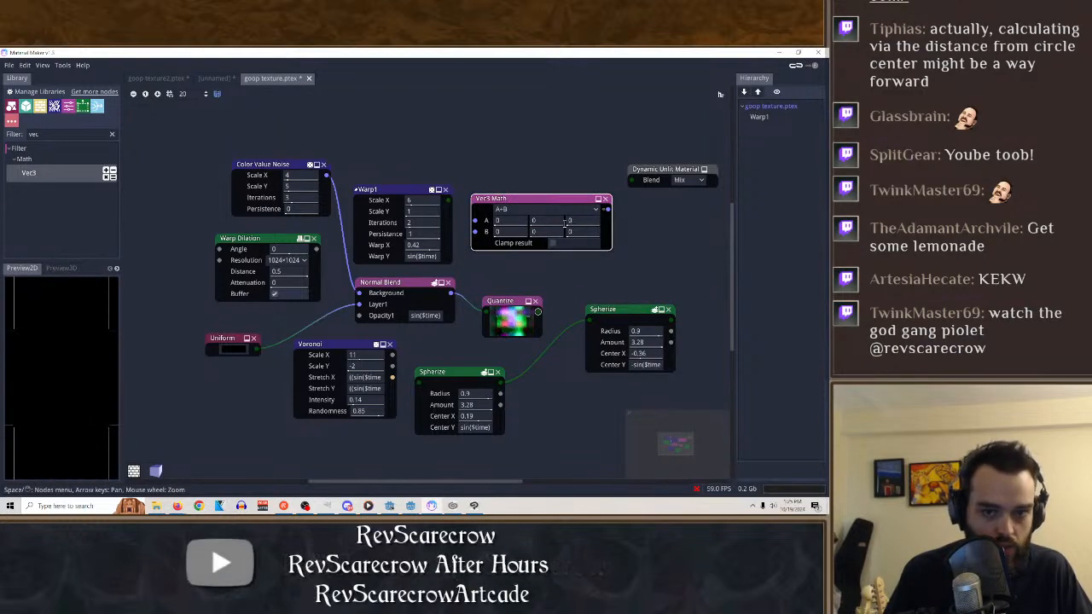
{"action": "left_click", "coordinate": [662, 326]}
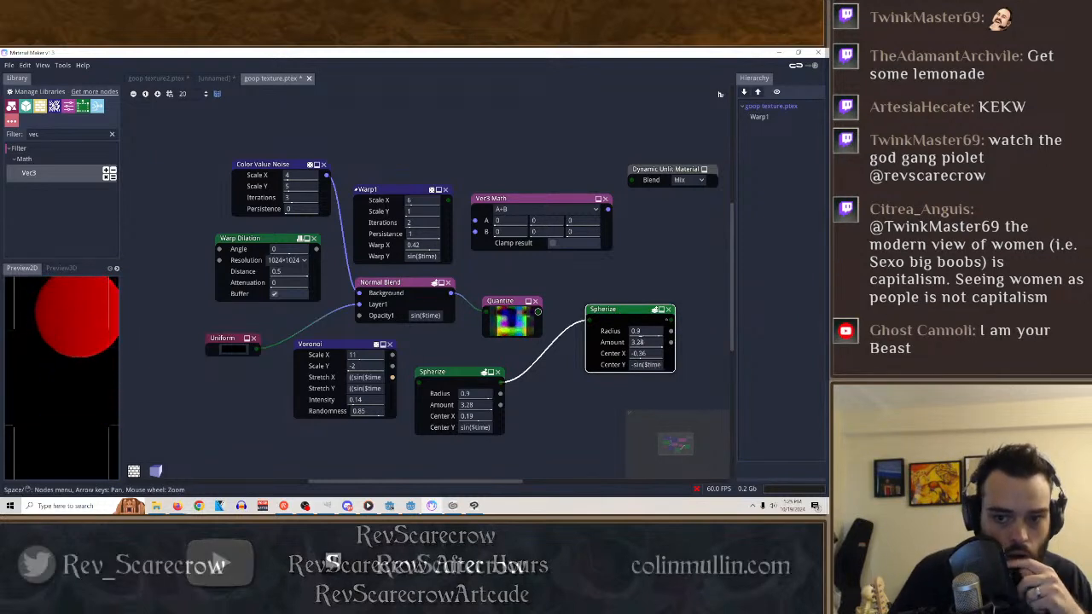
{"action": "left_click_drag", "start_coordinate": [648, 335], "coordinate": [704, 341]}
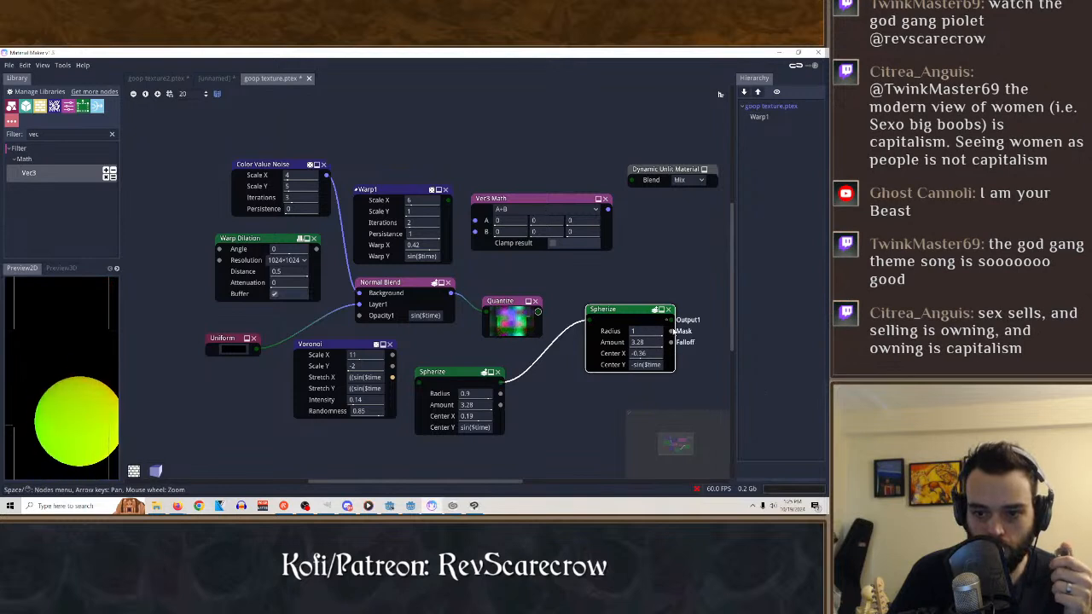
Connect the second Spherize's output to Vec3 Math input A and the Quantize output to input B, using the A*B operation.
{"action": "left_click_drag", "start_coordinate": [671, 331], "coordinate": [472, 223]}
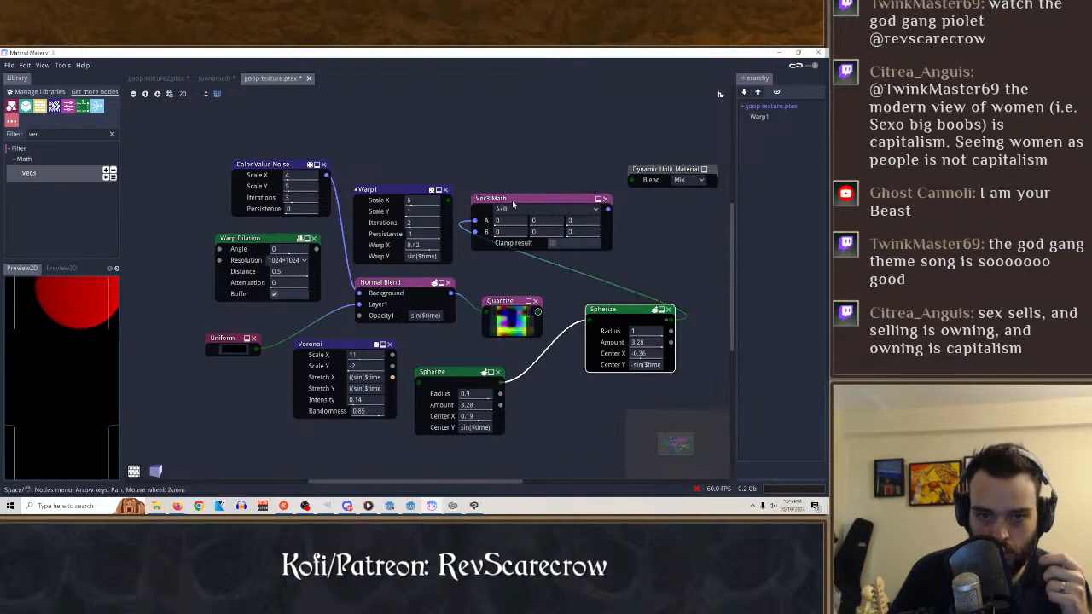
{"action": "left_click", "coordinate": [482, 205]}
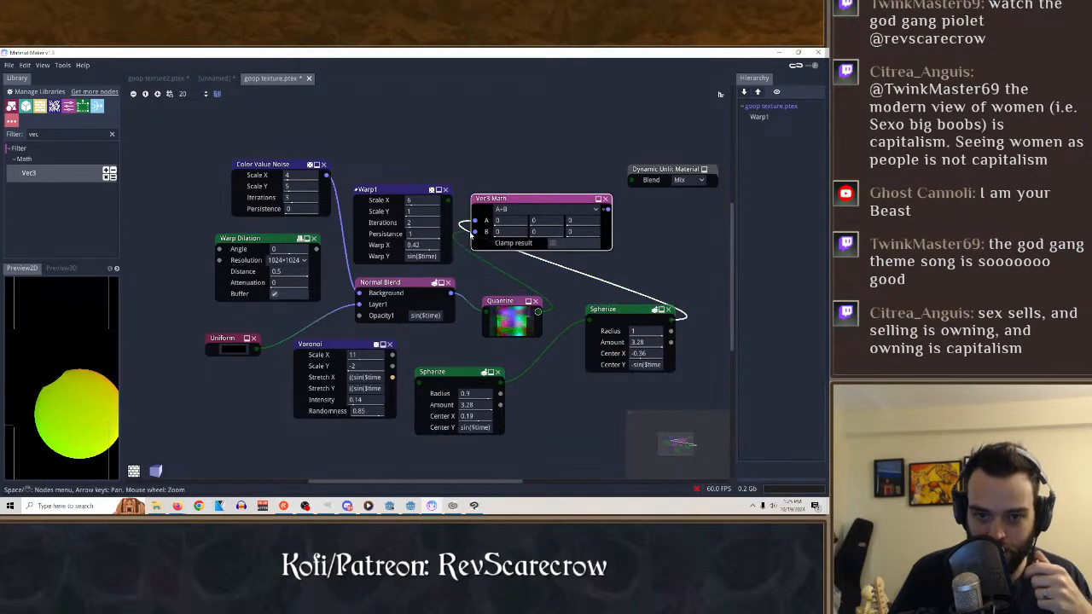
{"action": "left_click_drag", "start_coordinate": [537, 312], "coordinate": [475, 231]}
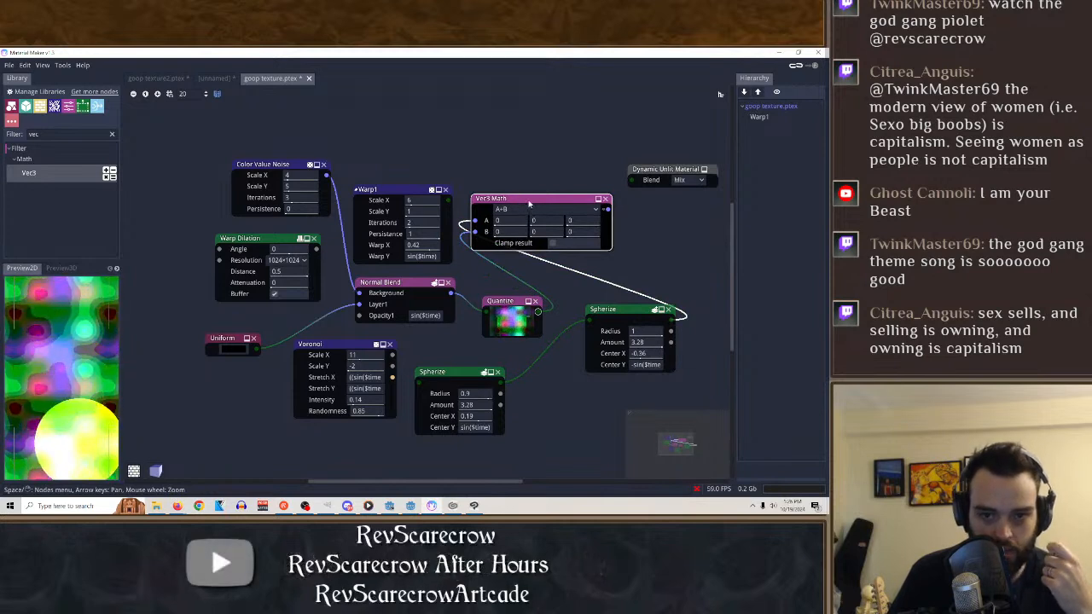
{"action": "left_click", "coordinate": [525, 209]}
{"action": "left_click", "coordinate": [516, 243]}
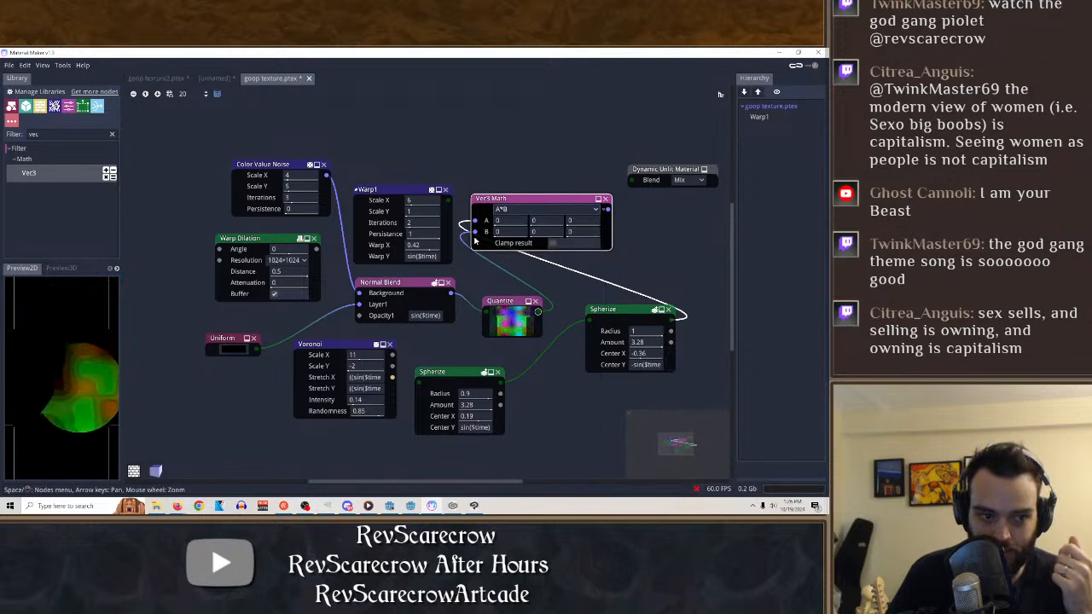
Swap the Vec3 Math connections so the Quantize output feeds input A and the Spherize output feeds input B.
{"action": "left_click_drag", "start_coordinate": [475, 233], "coordinate": [475, 221]}
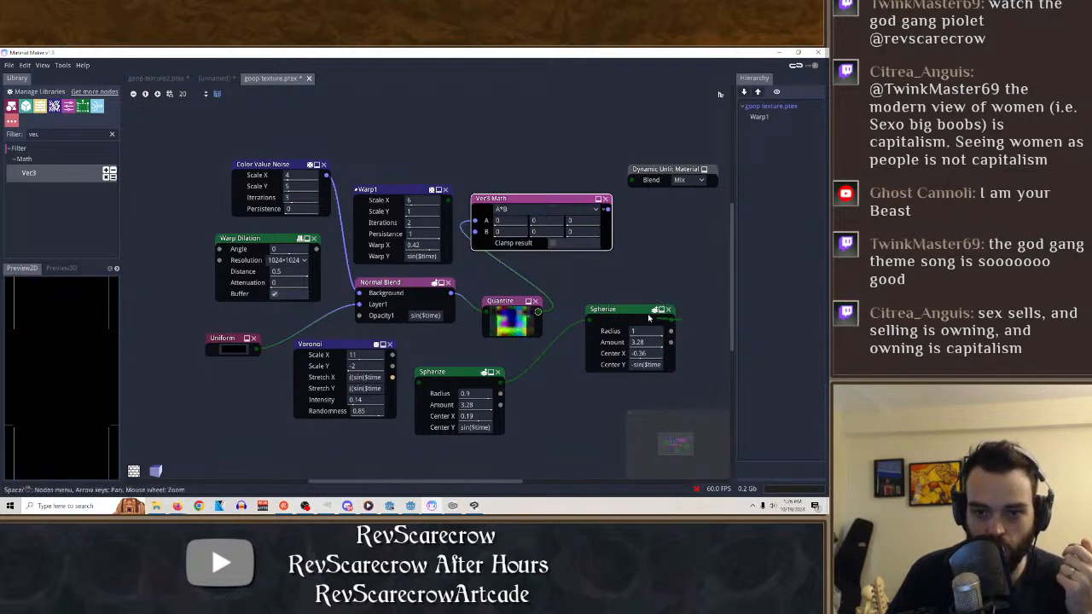
{"action": "left_click_drag", "start_coordinate": [671, 320], "coordinate": [479, 231]}
{"action": "left_click", "coordinate": [694, 322]}
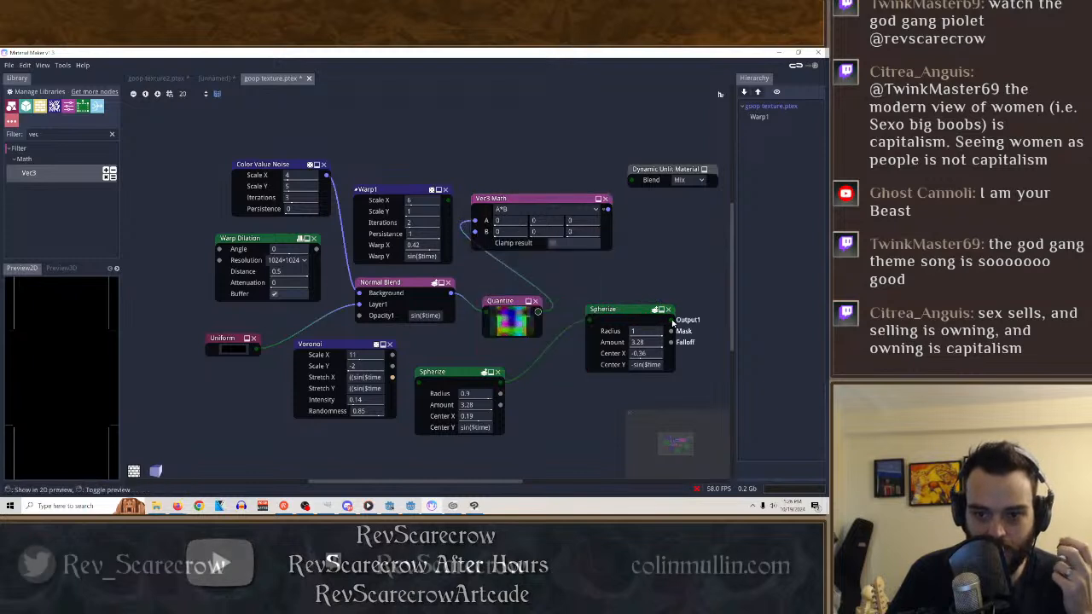
Try the A/B, tan(A*B) and A+B operations on the Vec3 Math node.
{"action": "left_click", "coordinate": [526, 211]}
{"action": "left_click", "coordinate": [517, 251]}
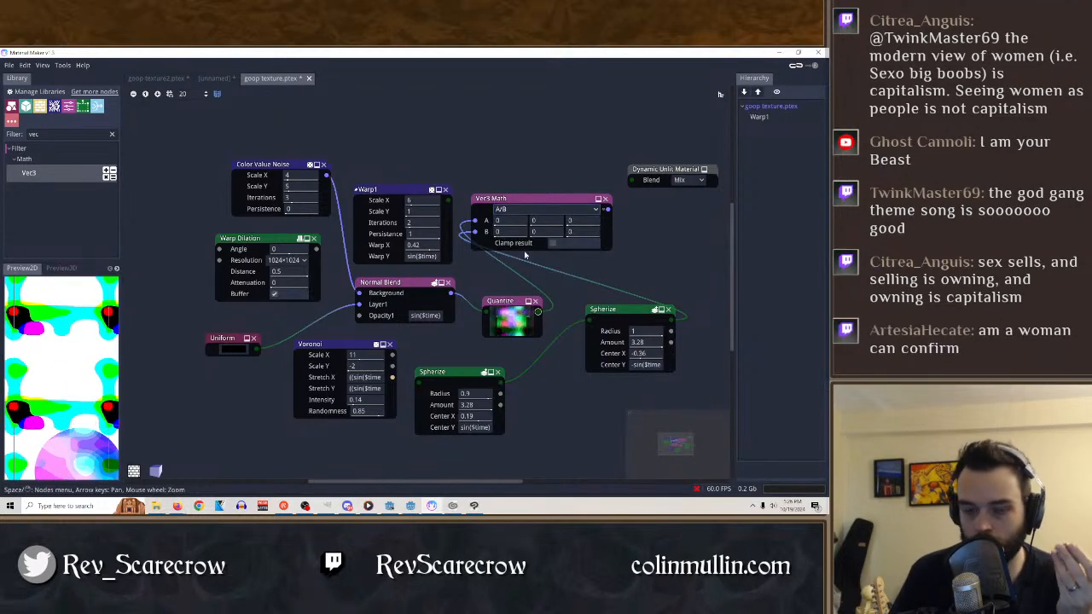
{"action": "left_click", "coordinate": [527, 210]}
{"action": "left_click", "coordinate": [529, 397]}
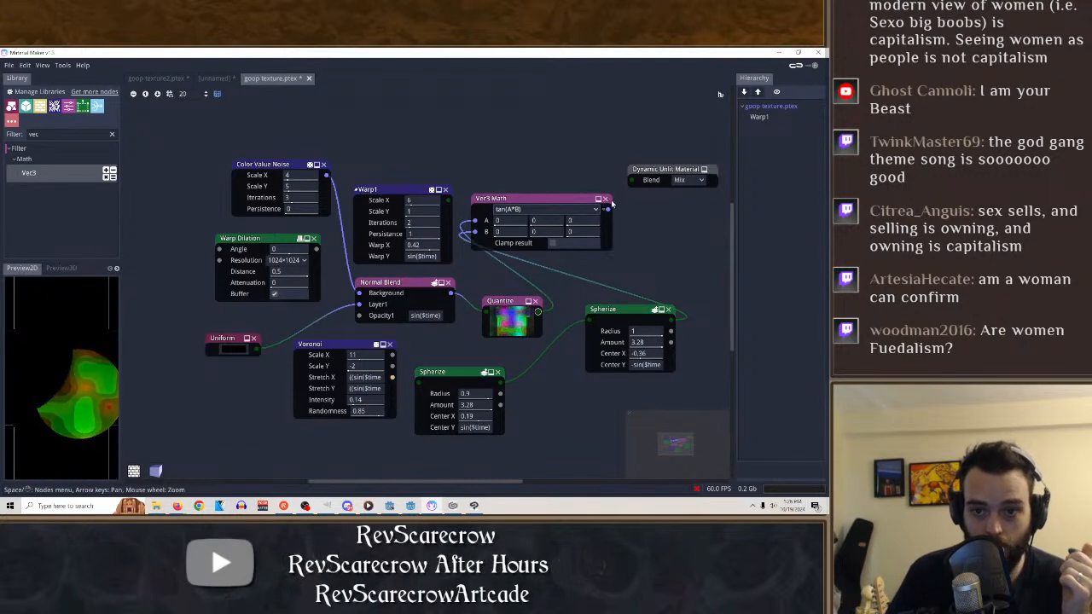
{"action": "left_click", "coordinate": [574, 210]}
{"action": "left_click", "coordinate": [541, 222]}
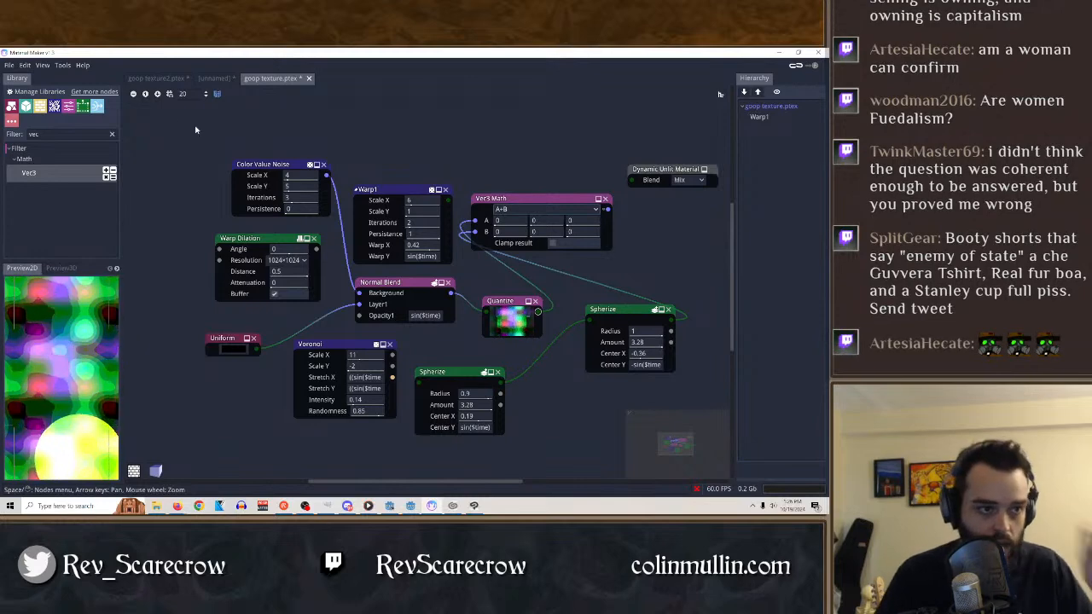
Save all open materials, and set the Vec3 Math node to A*B with A's first component at 0.18.
{"action": "left_click", "coordinate": [9, 65]}
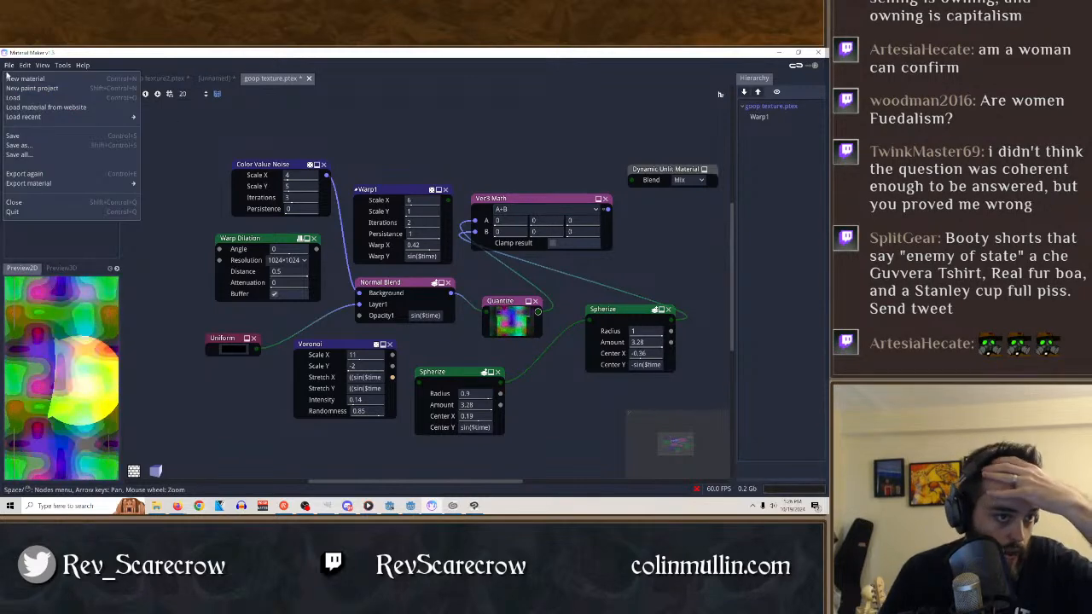
{"action": "left_click", "coordinate": [21, 155]}
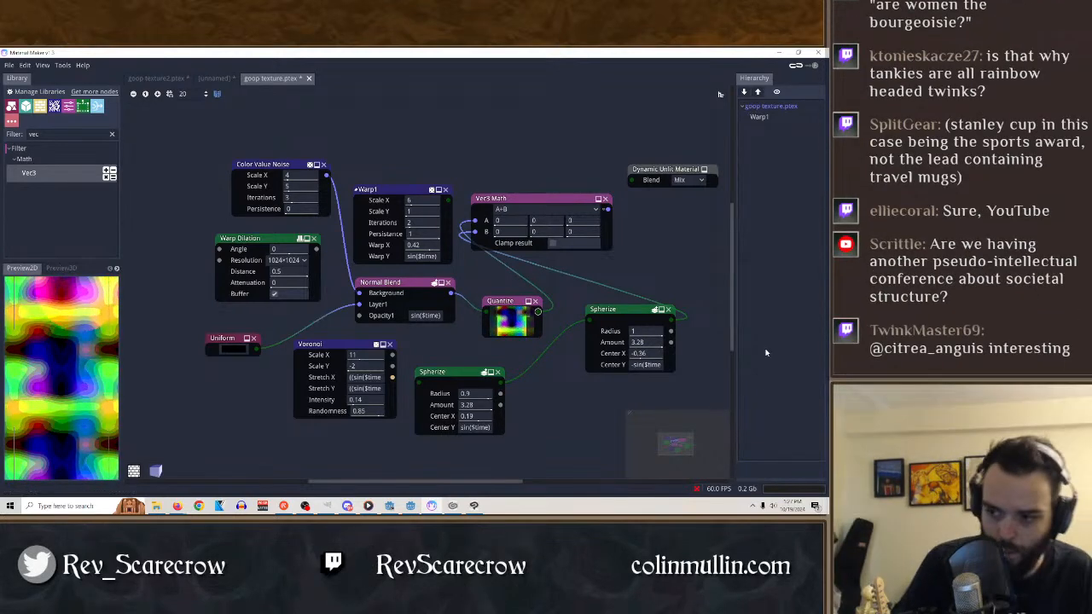
{"action": "left_click", "coordinate": [590, 210]}
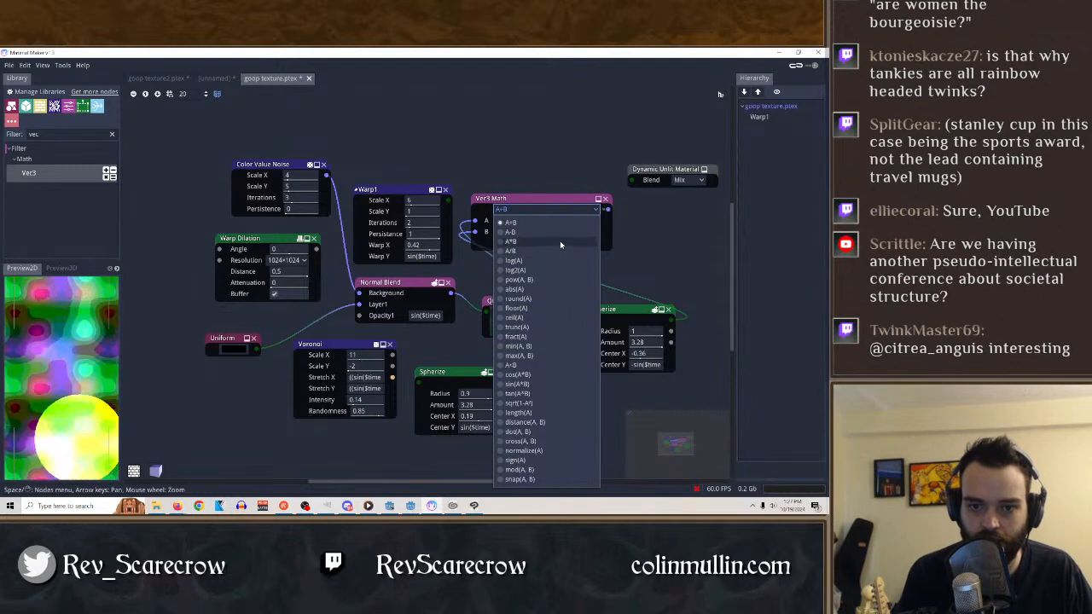
{"action": "left_click", "coordinate": [559, 241]}
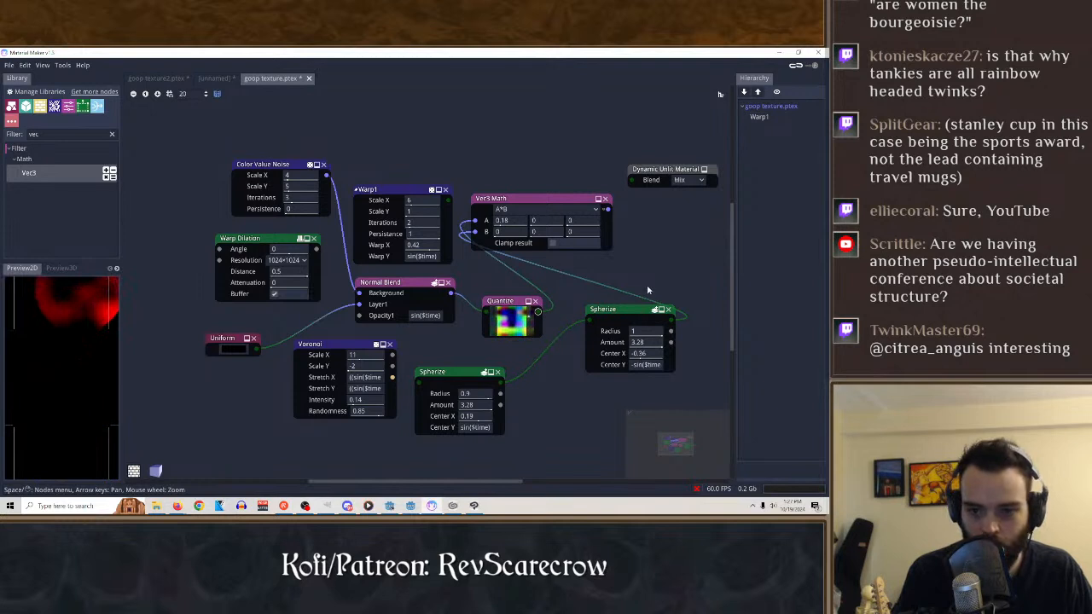
Connect the Vec3 Math output to the Dynamic Unlit Material and set the material's Blend to Add.
{"action": "left_click_drag", "start_coordinate": [607, 209], "coordinate": [632, 180]}
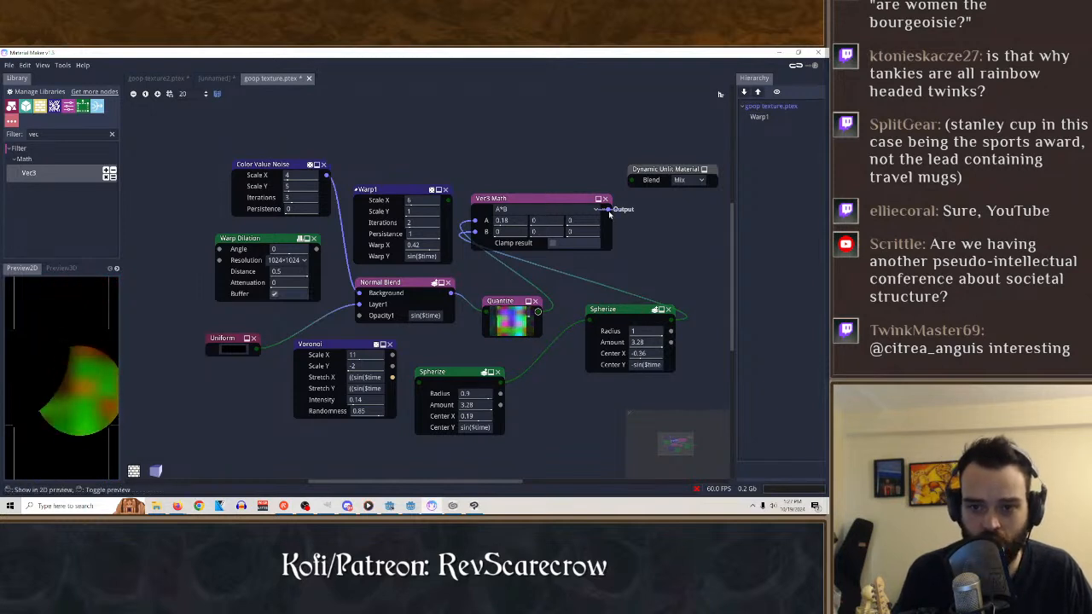
{"action": "left_click", "coordinate": [652, 170]}
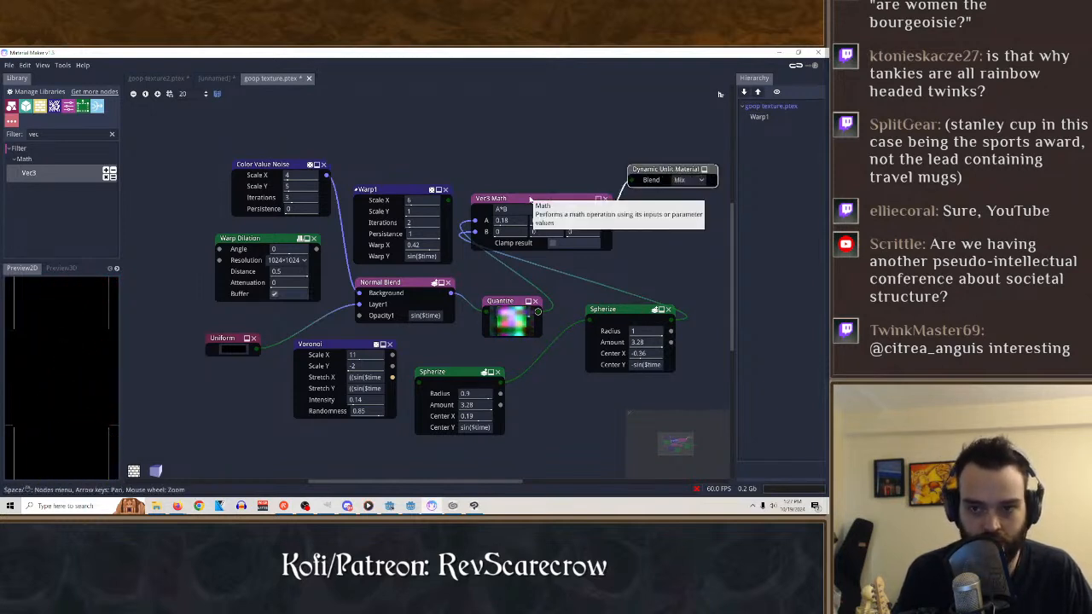
{"action": "left_click", "coordinate": [689, 180]}
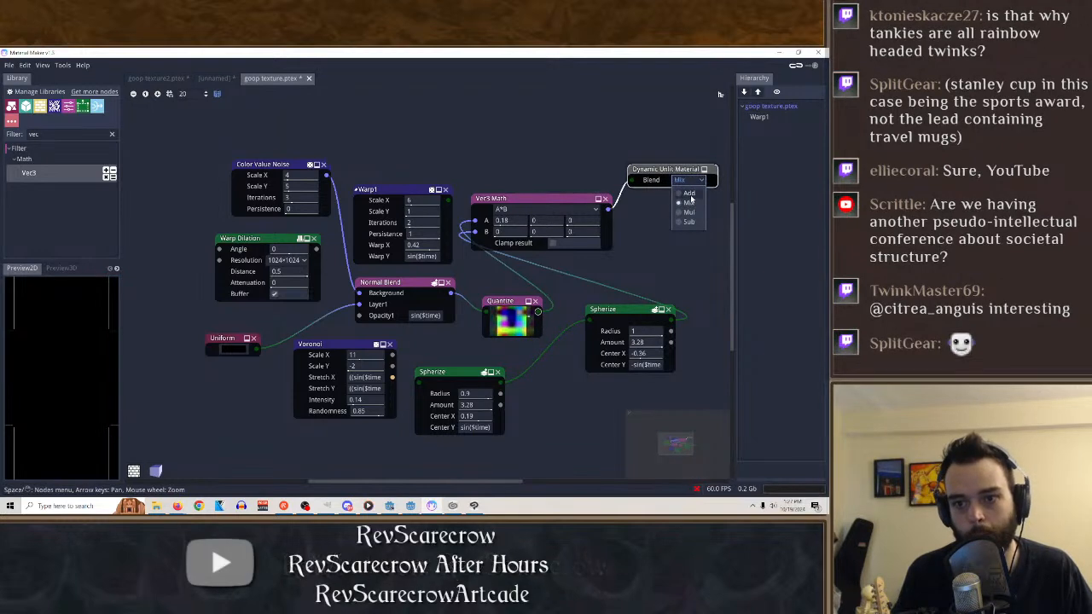
{"action": "left_click", "coordinate": [687, 200]}
Open the file commands for the goop texture material.
{"action": "left_click", "coordinate": [8, 65]}
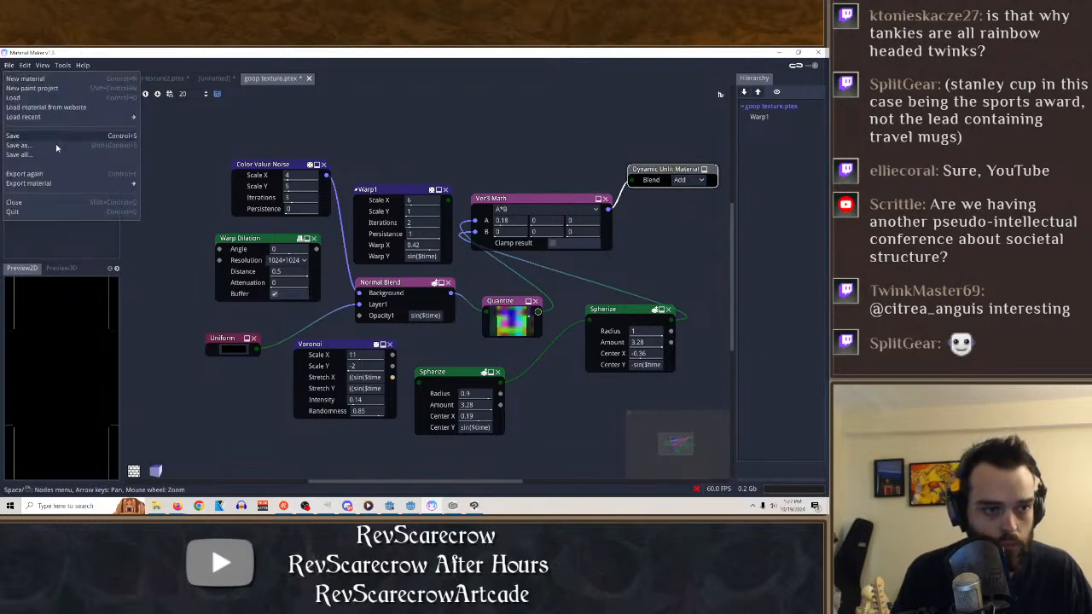